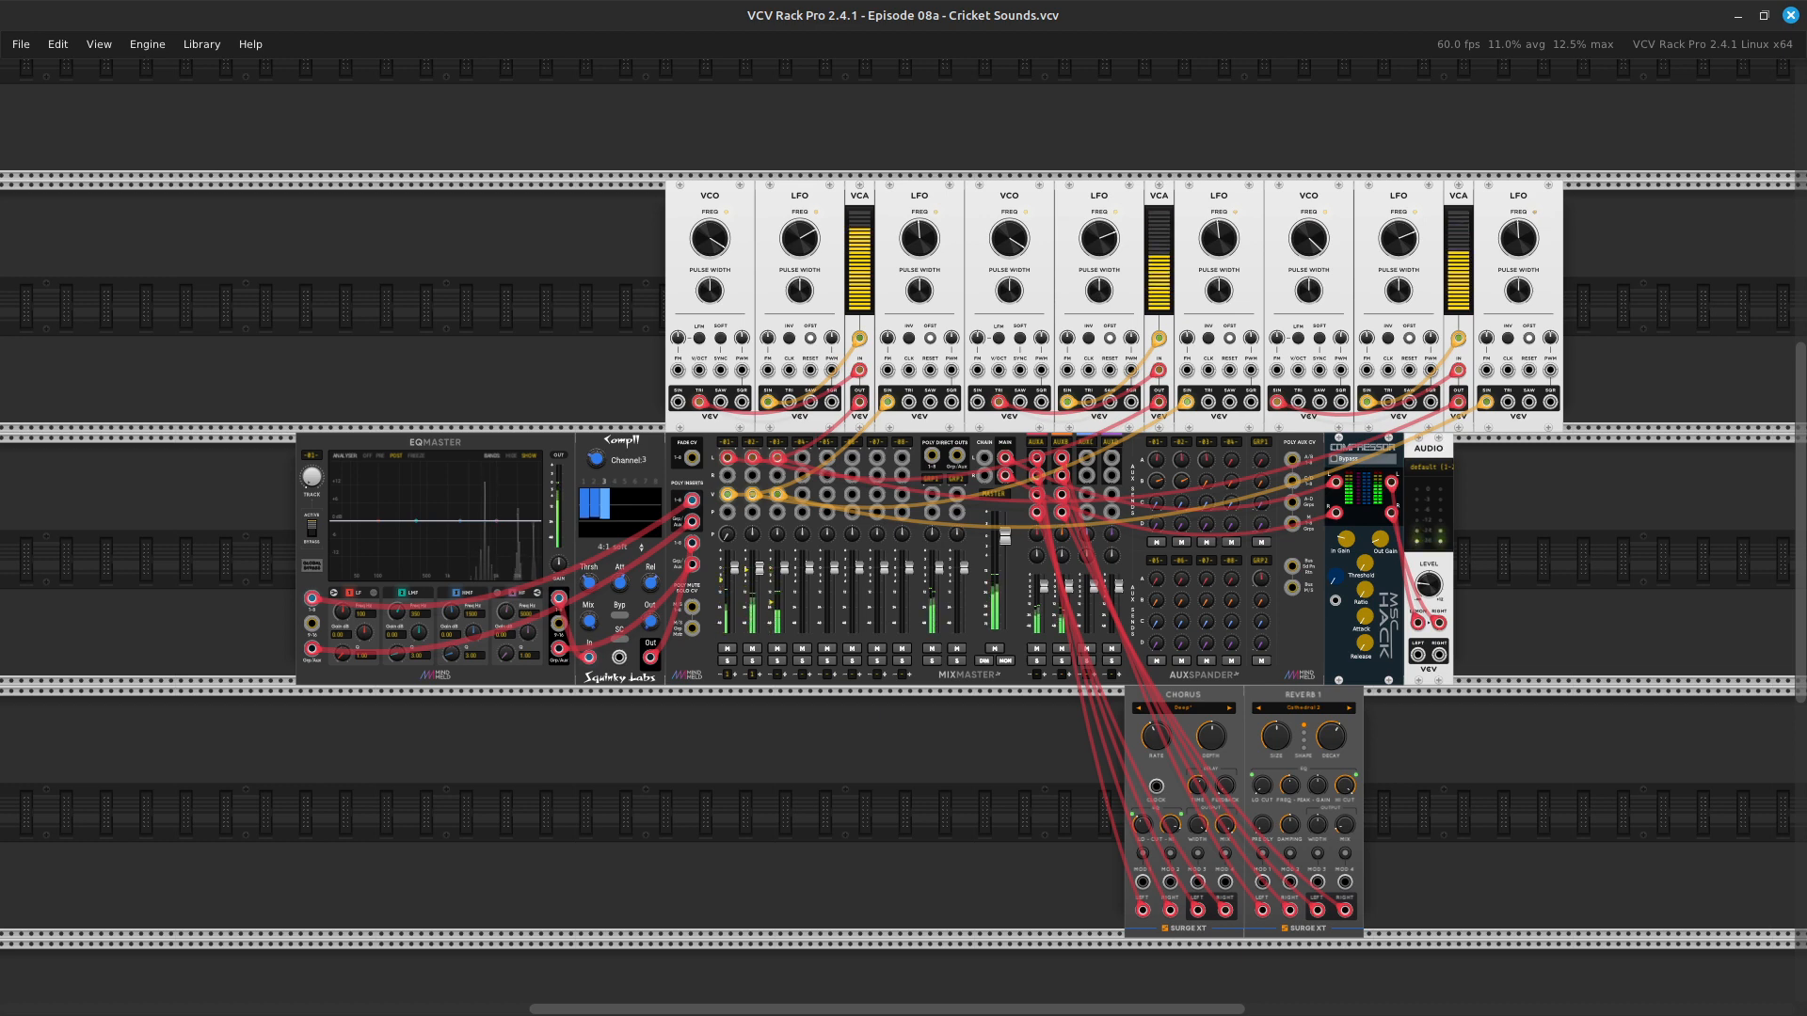
Start a new patch and remove the default MIDI-CV module from the rack.
left_click(21, 44)
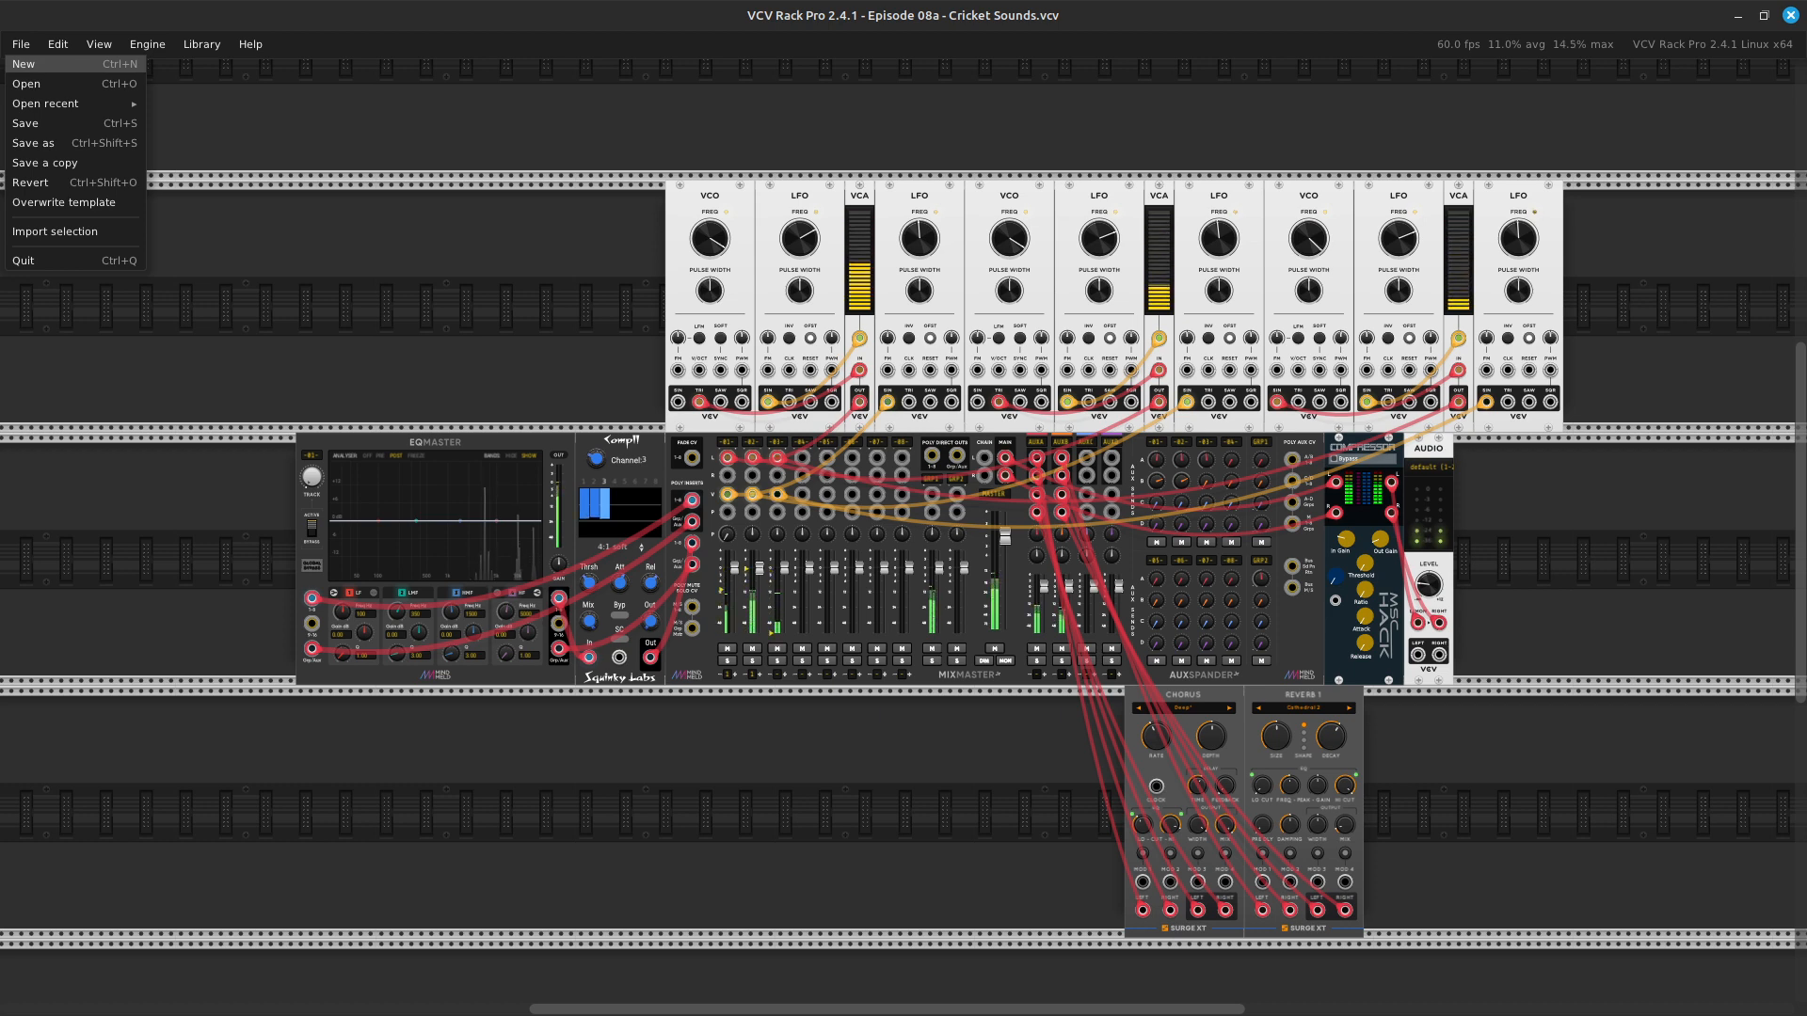
left_click(28, 64)
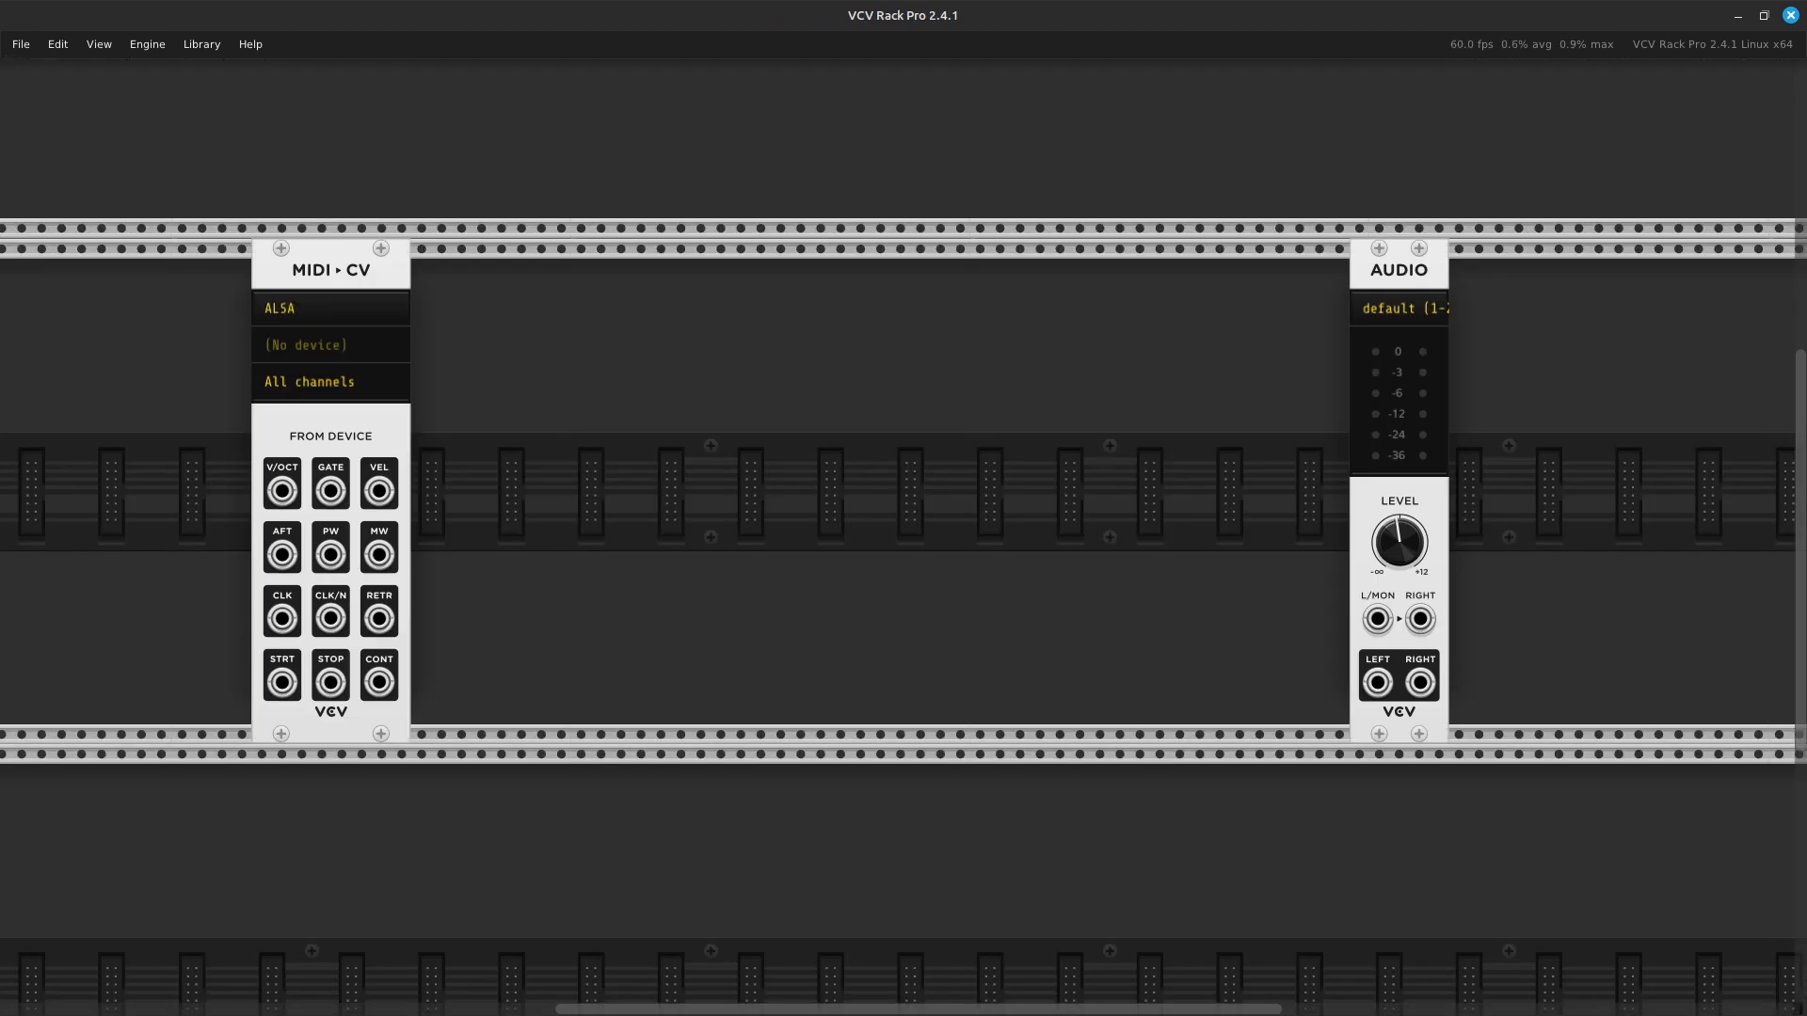
left_click(331, 420, "shift")
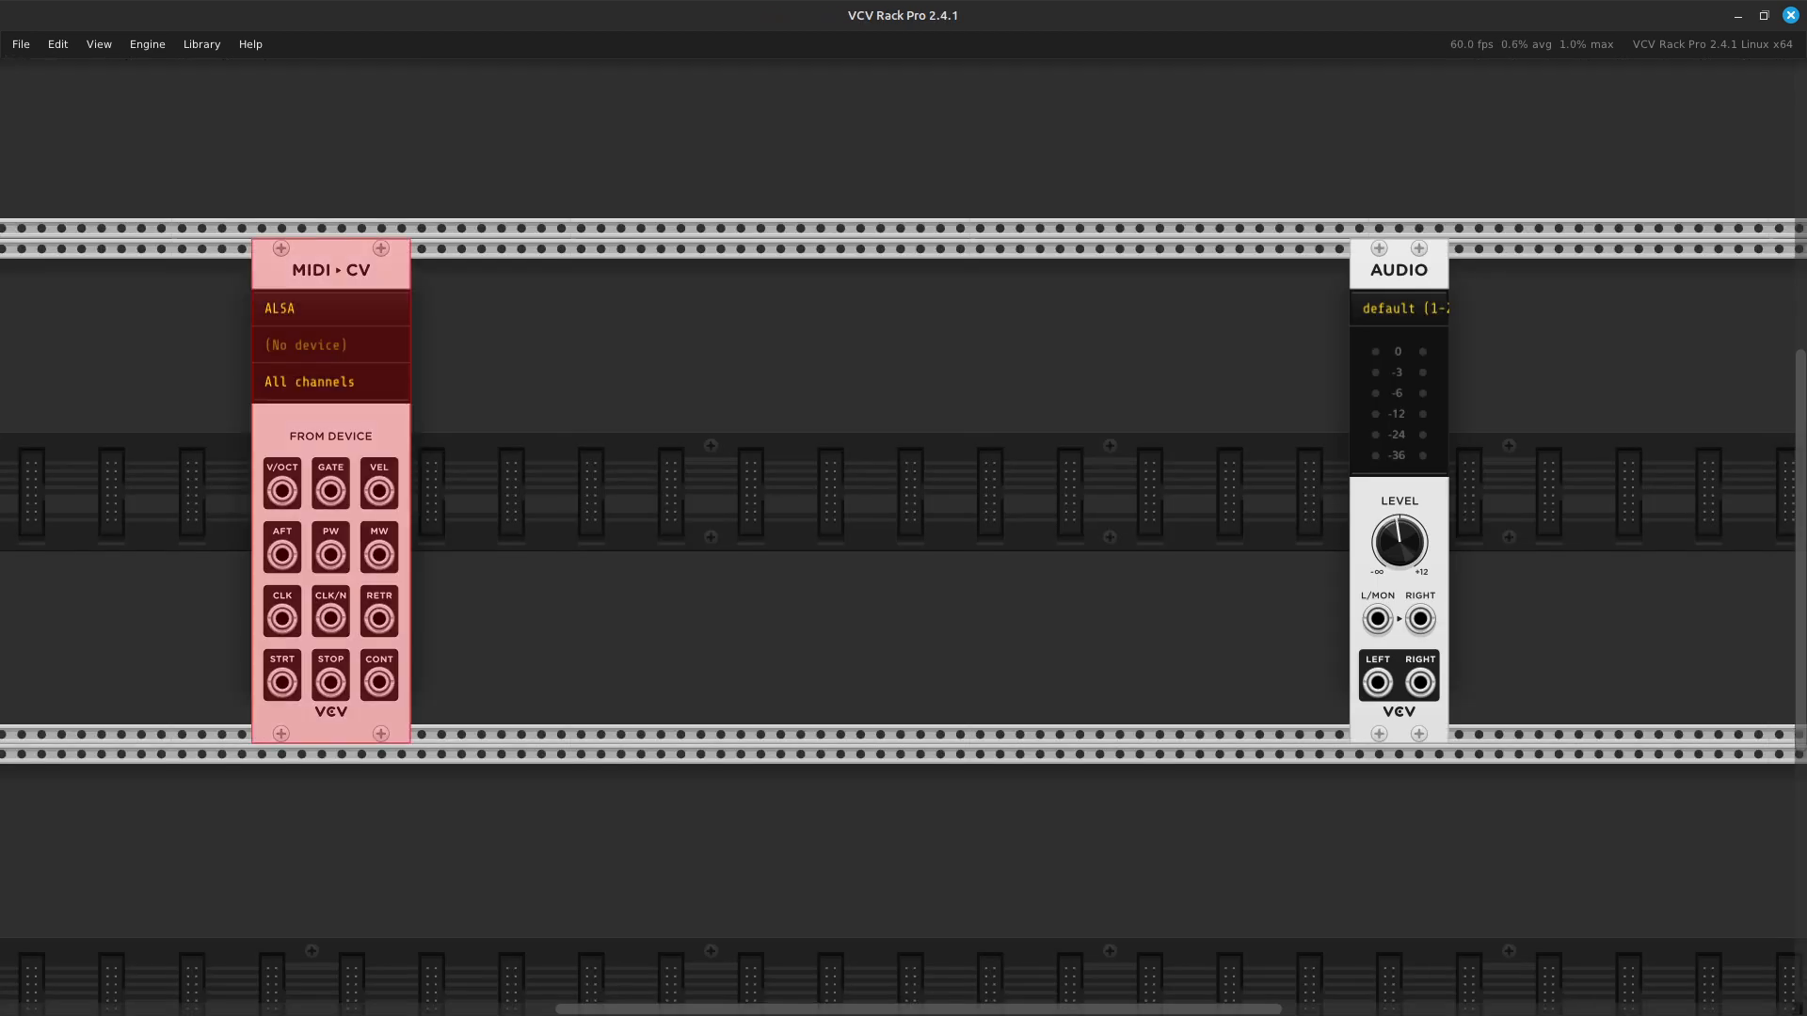
key("Delete")
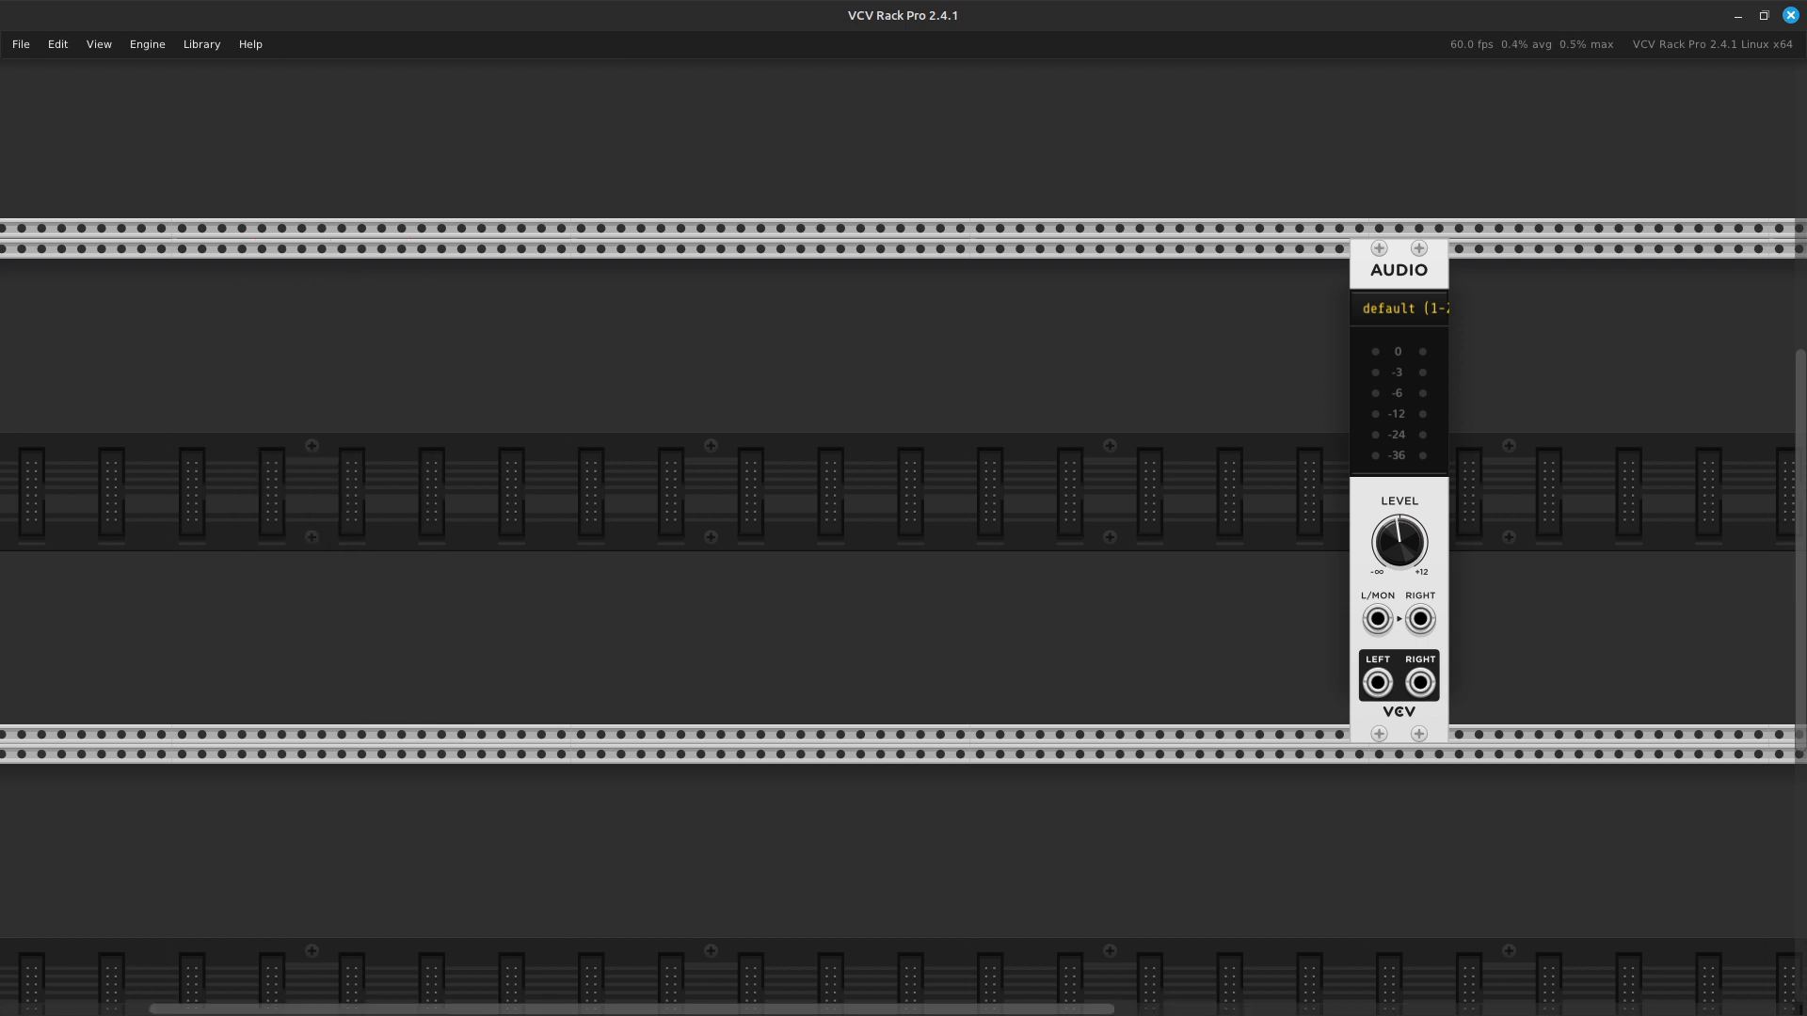
Add MindMeld's MixMasterJr mixer before the Audio module and attach the AuxSpanderJr expander directly after the mixer.
scroll(903, 537, "up", 2)
scroll(903, 537, "left", 6)
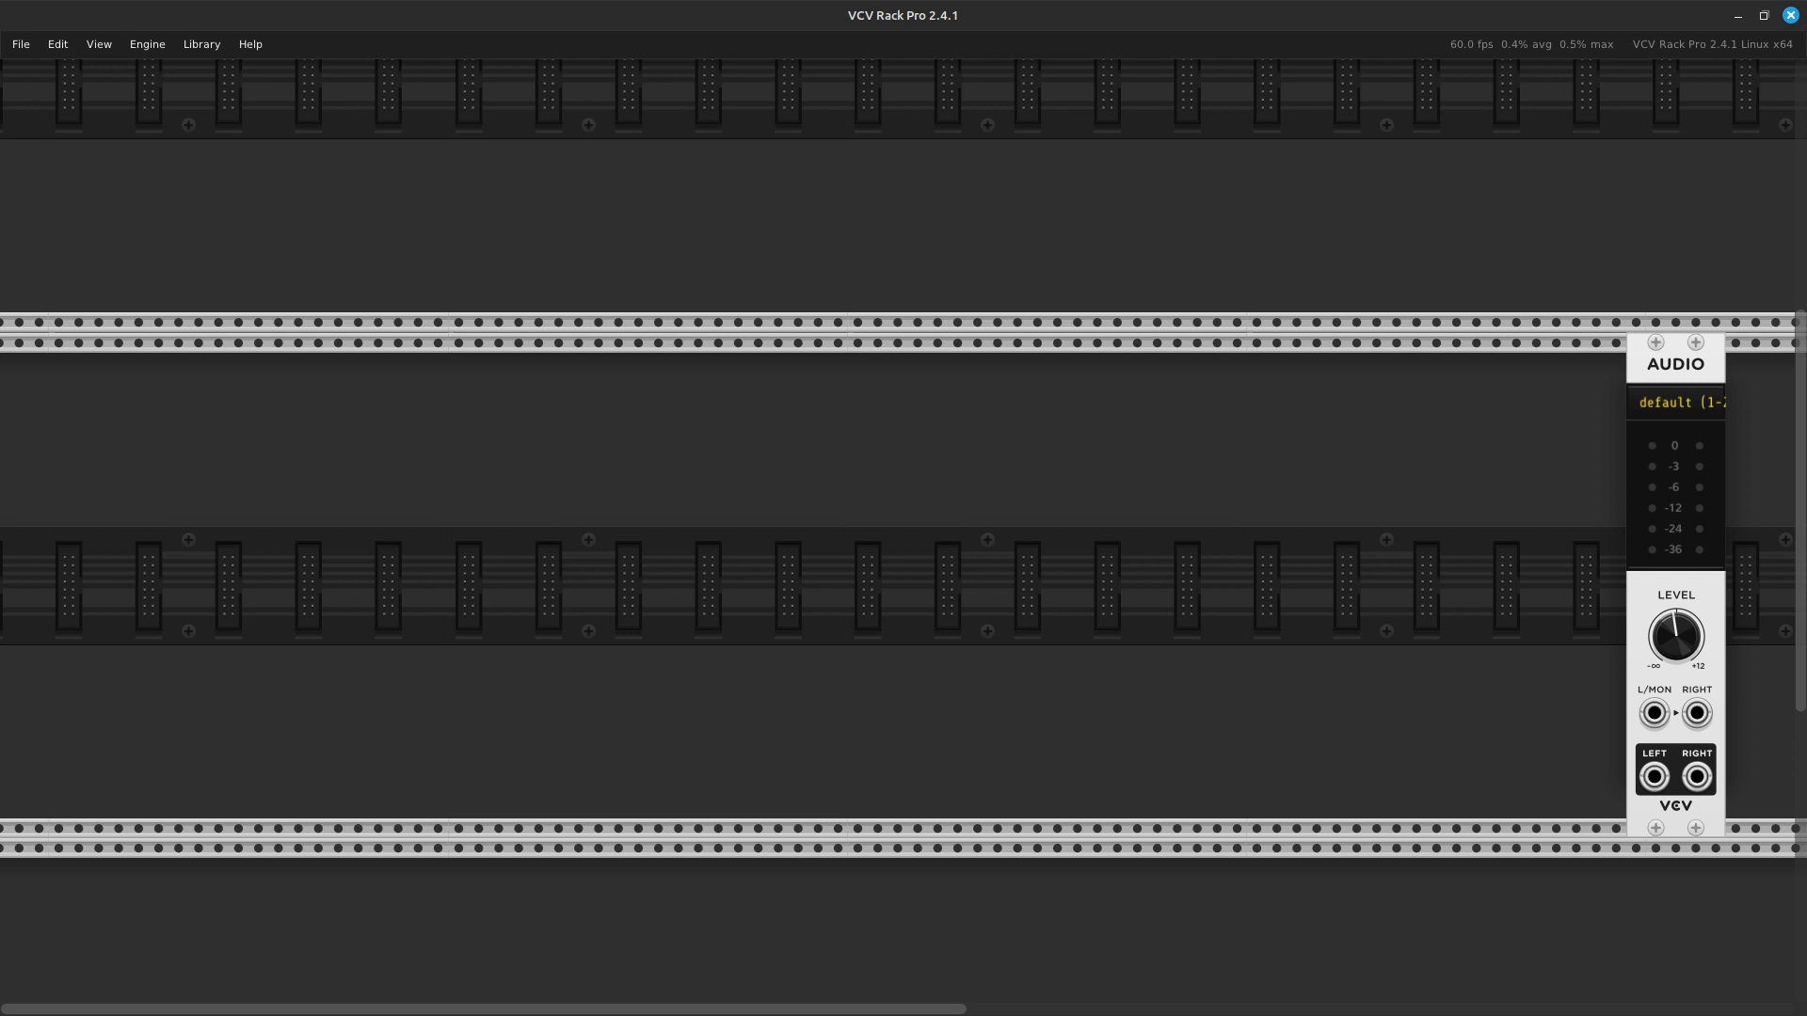
key("Return")
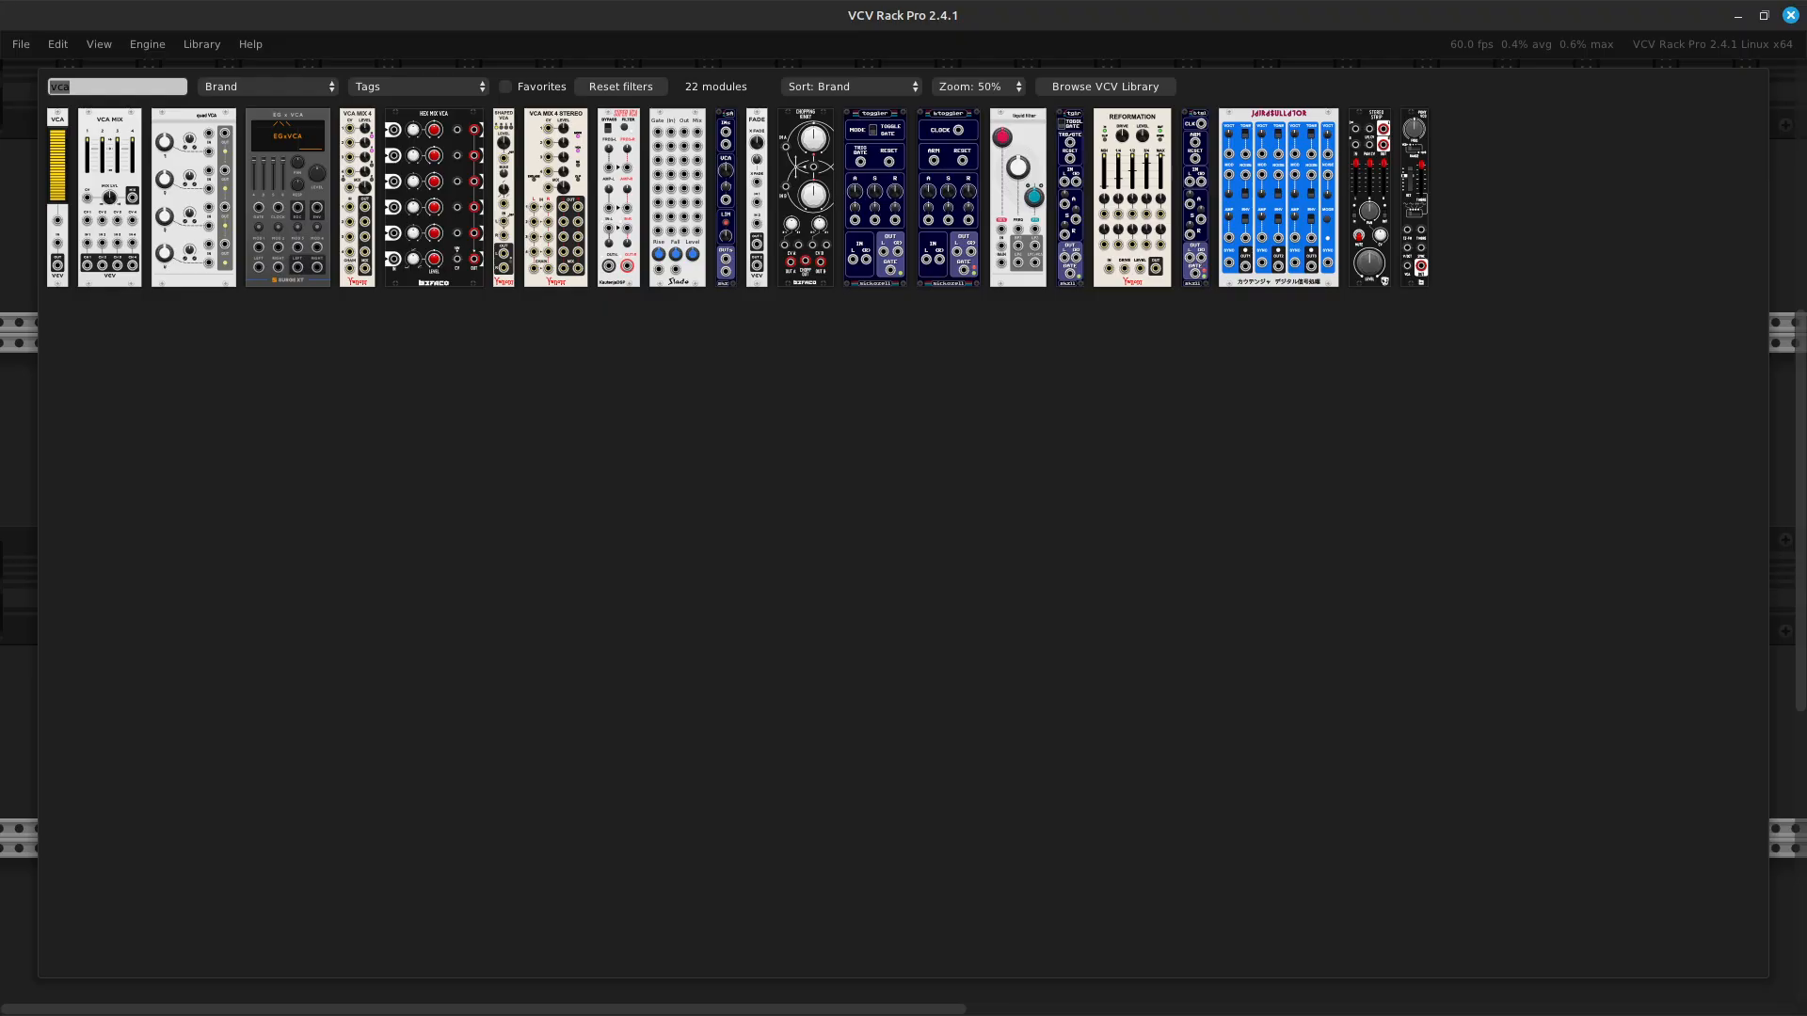
key("BackSpace")
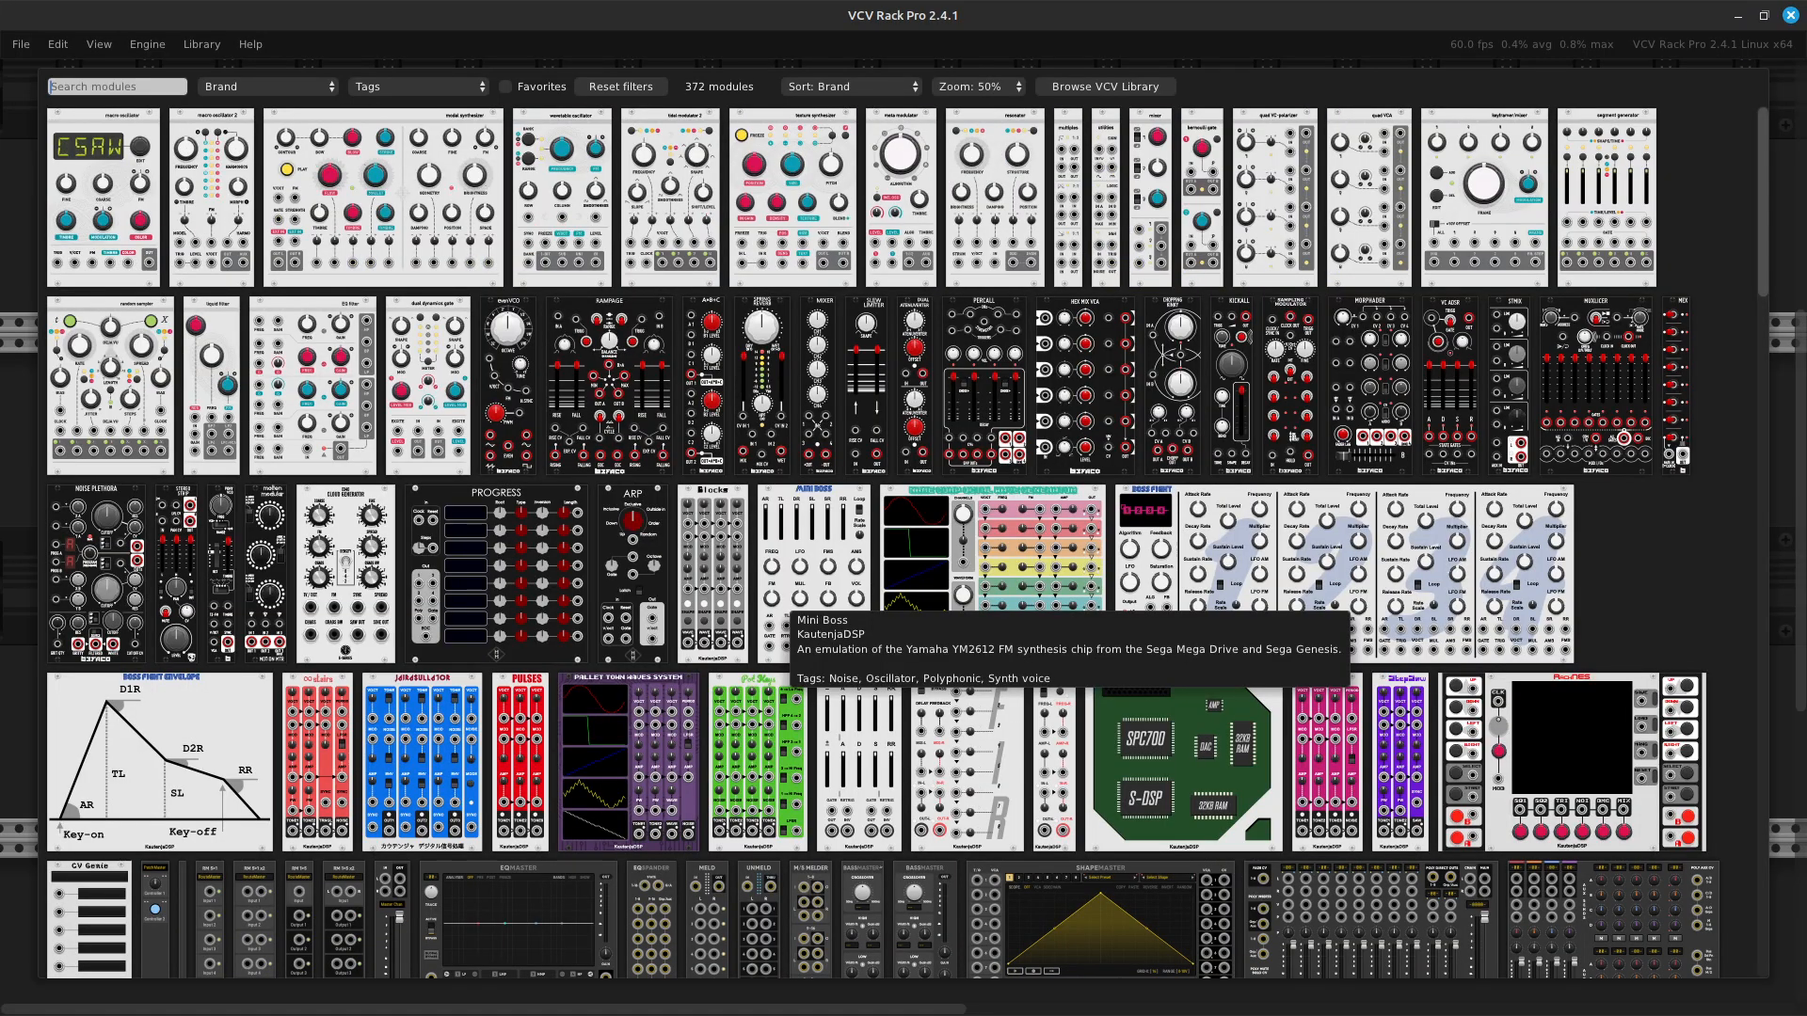
scroll(791, 607, "down", 8)
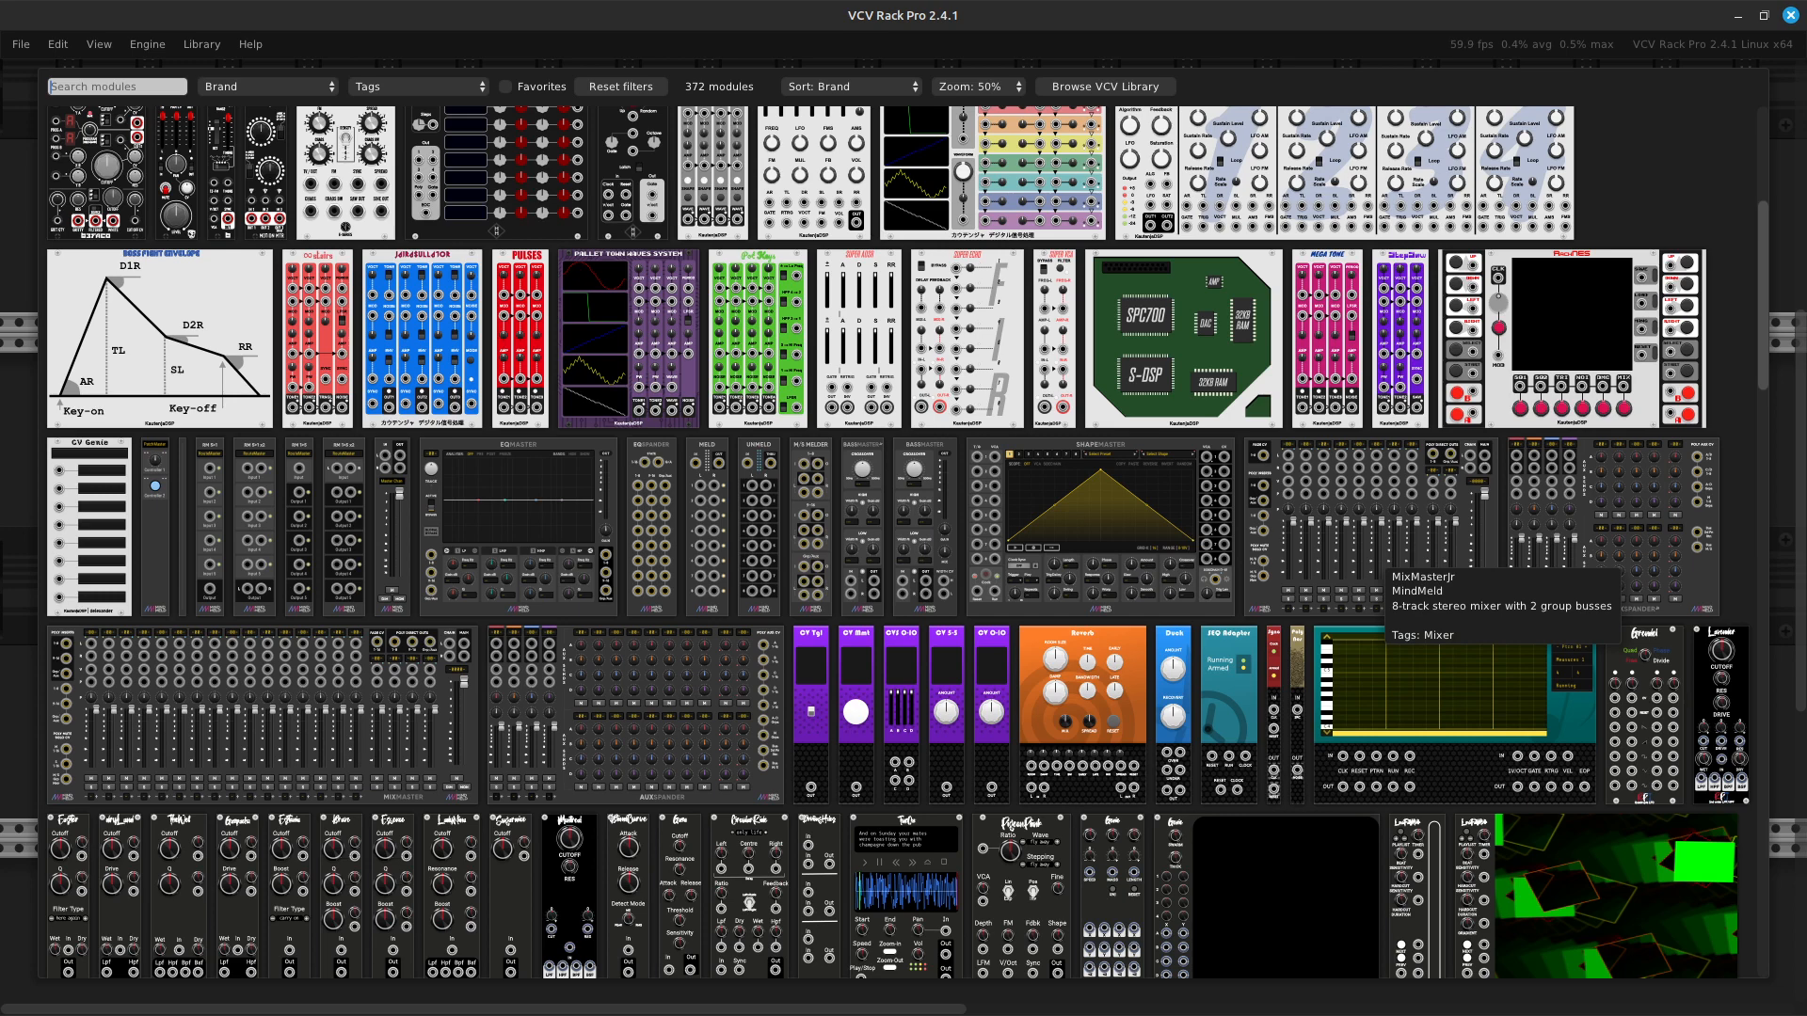
left_click(1379, 564)
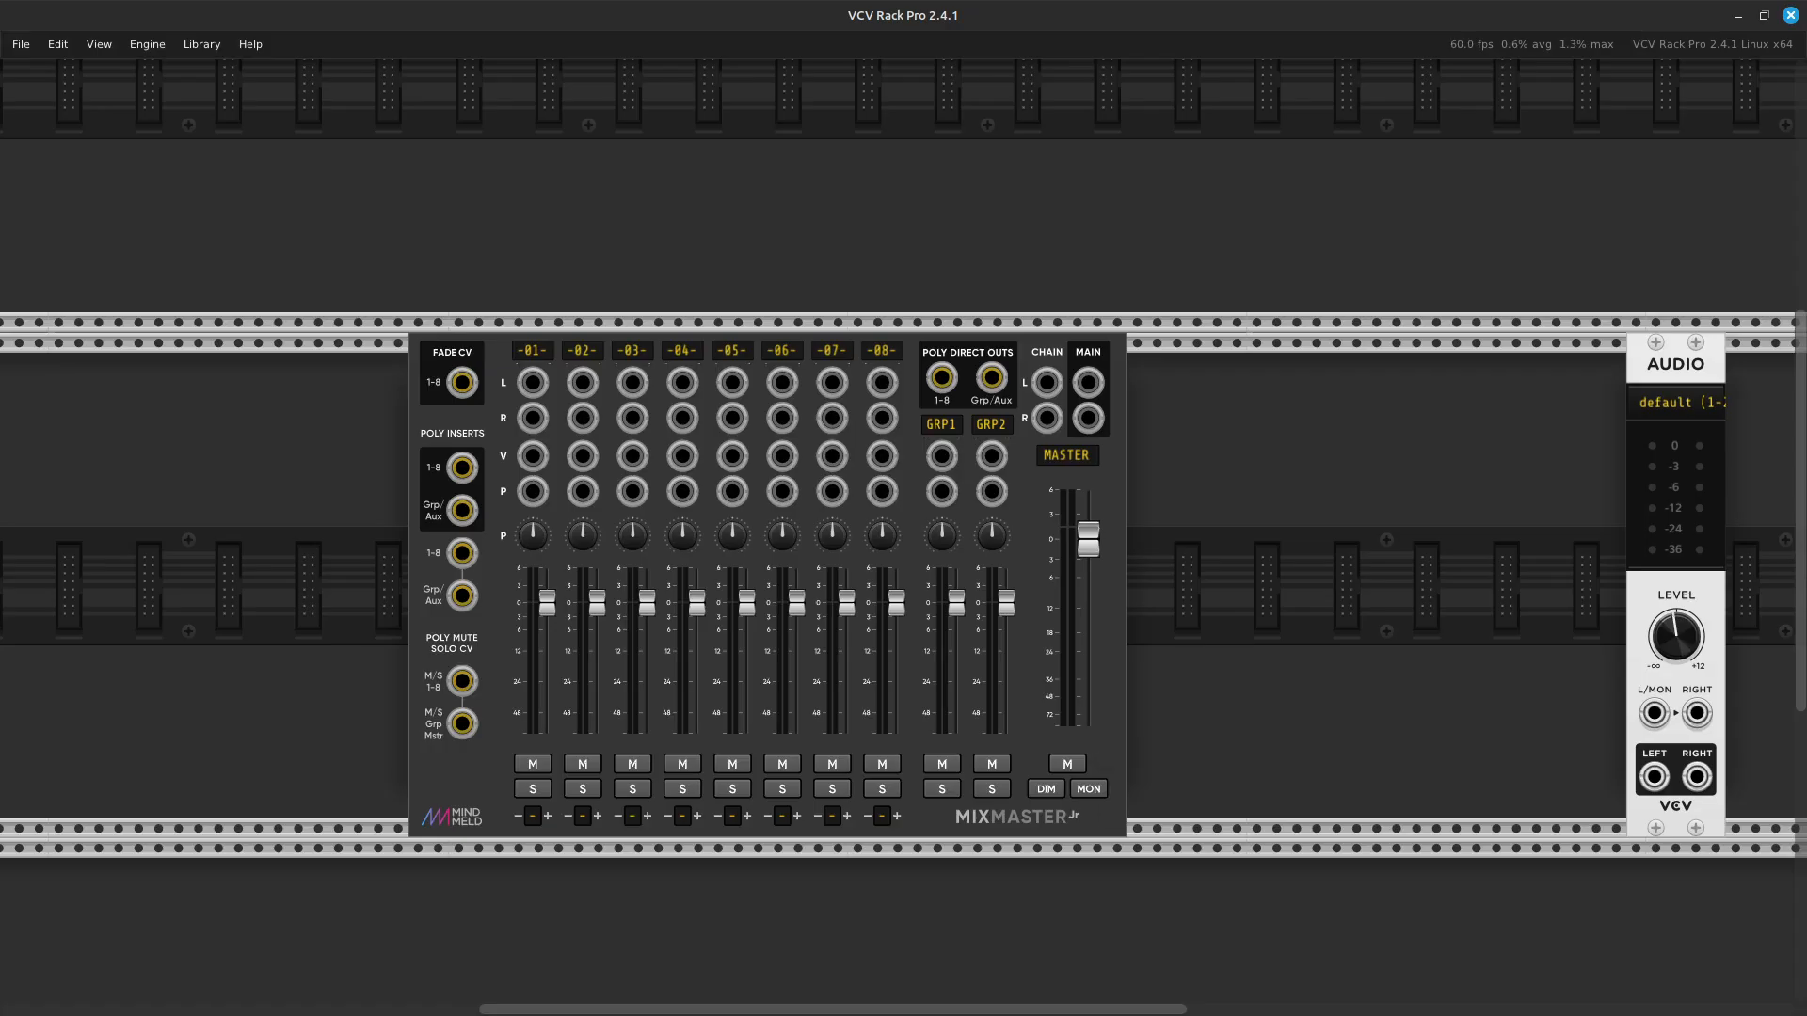
key("Return")
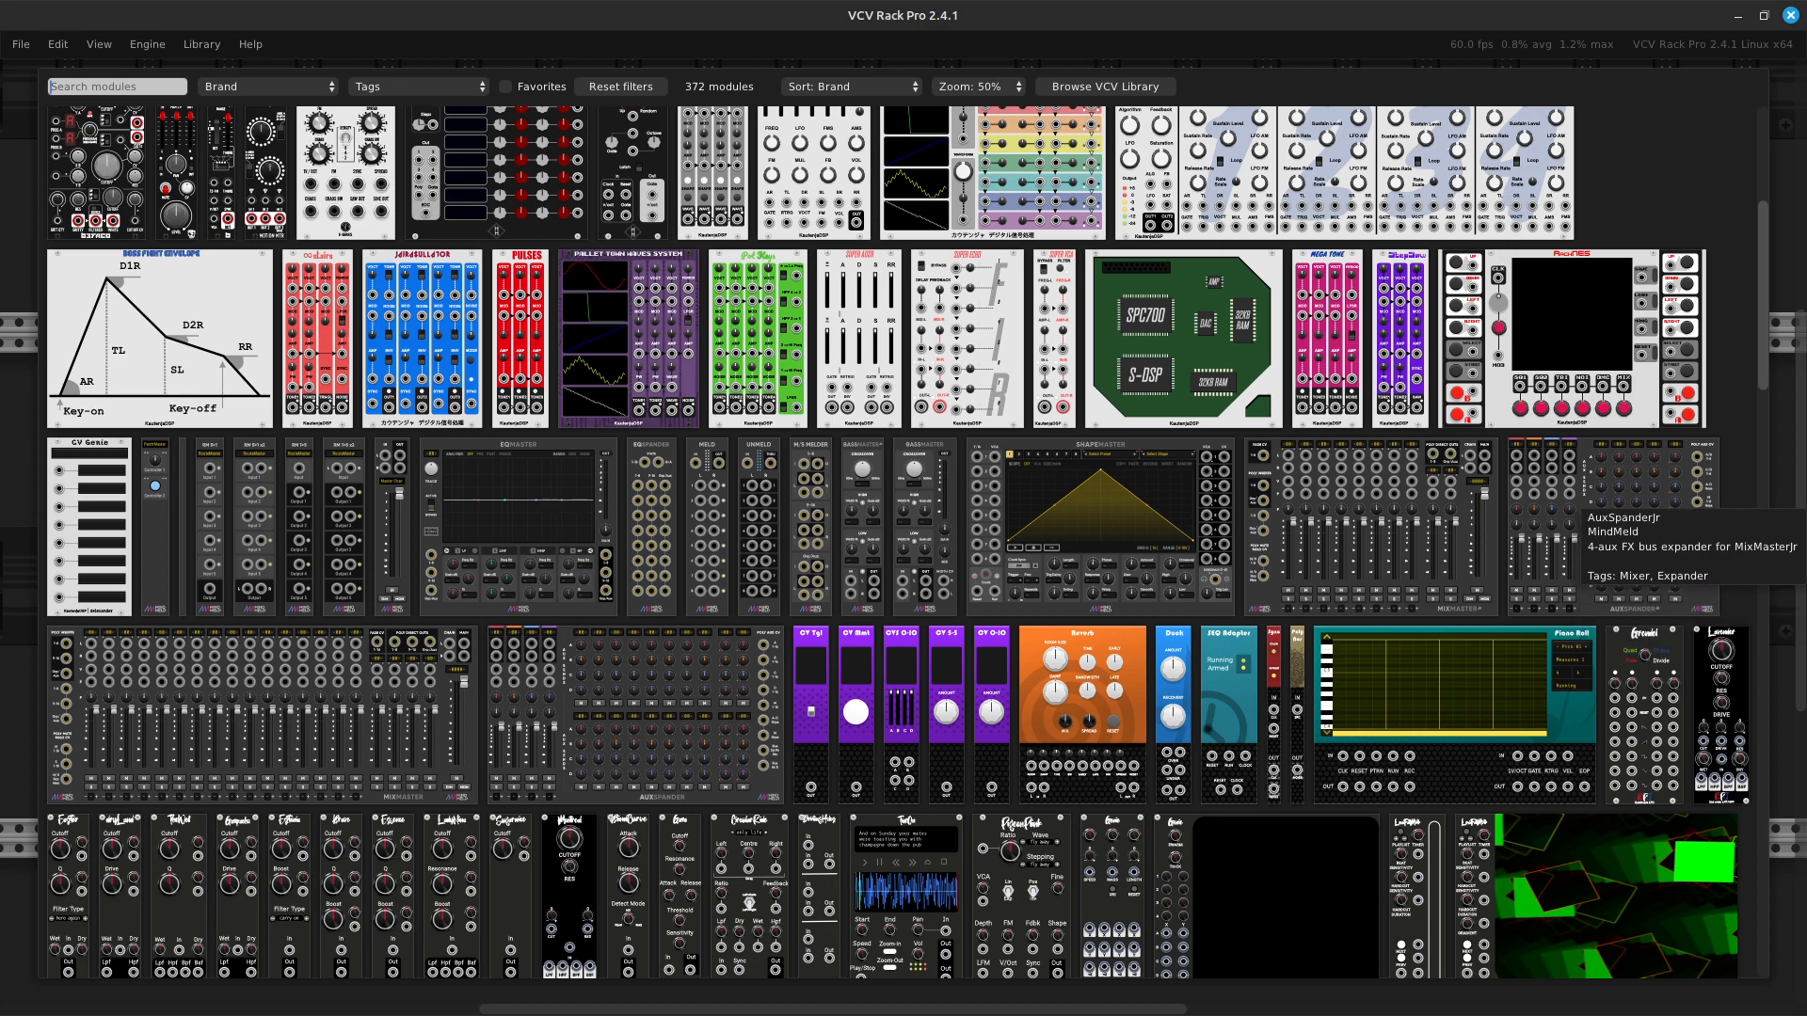
left_click(1579, 509)
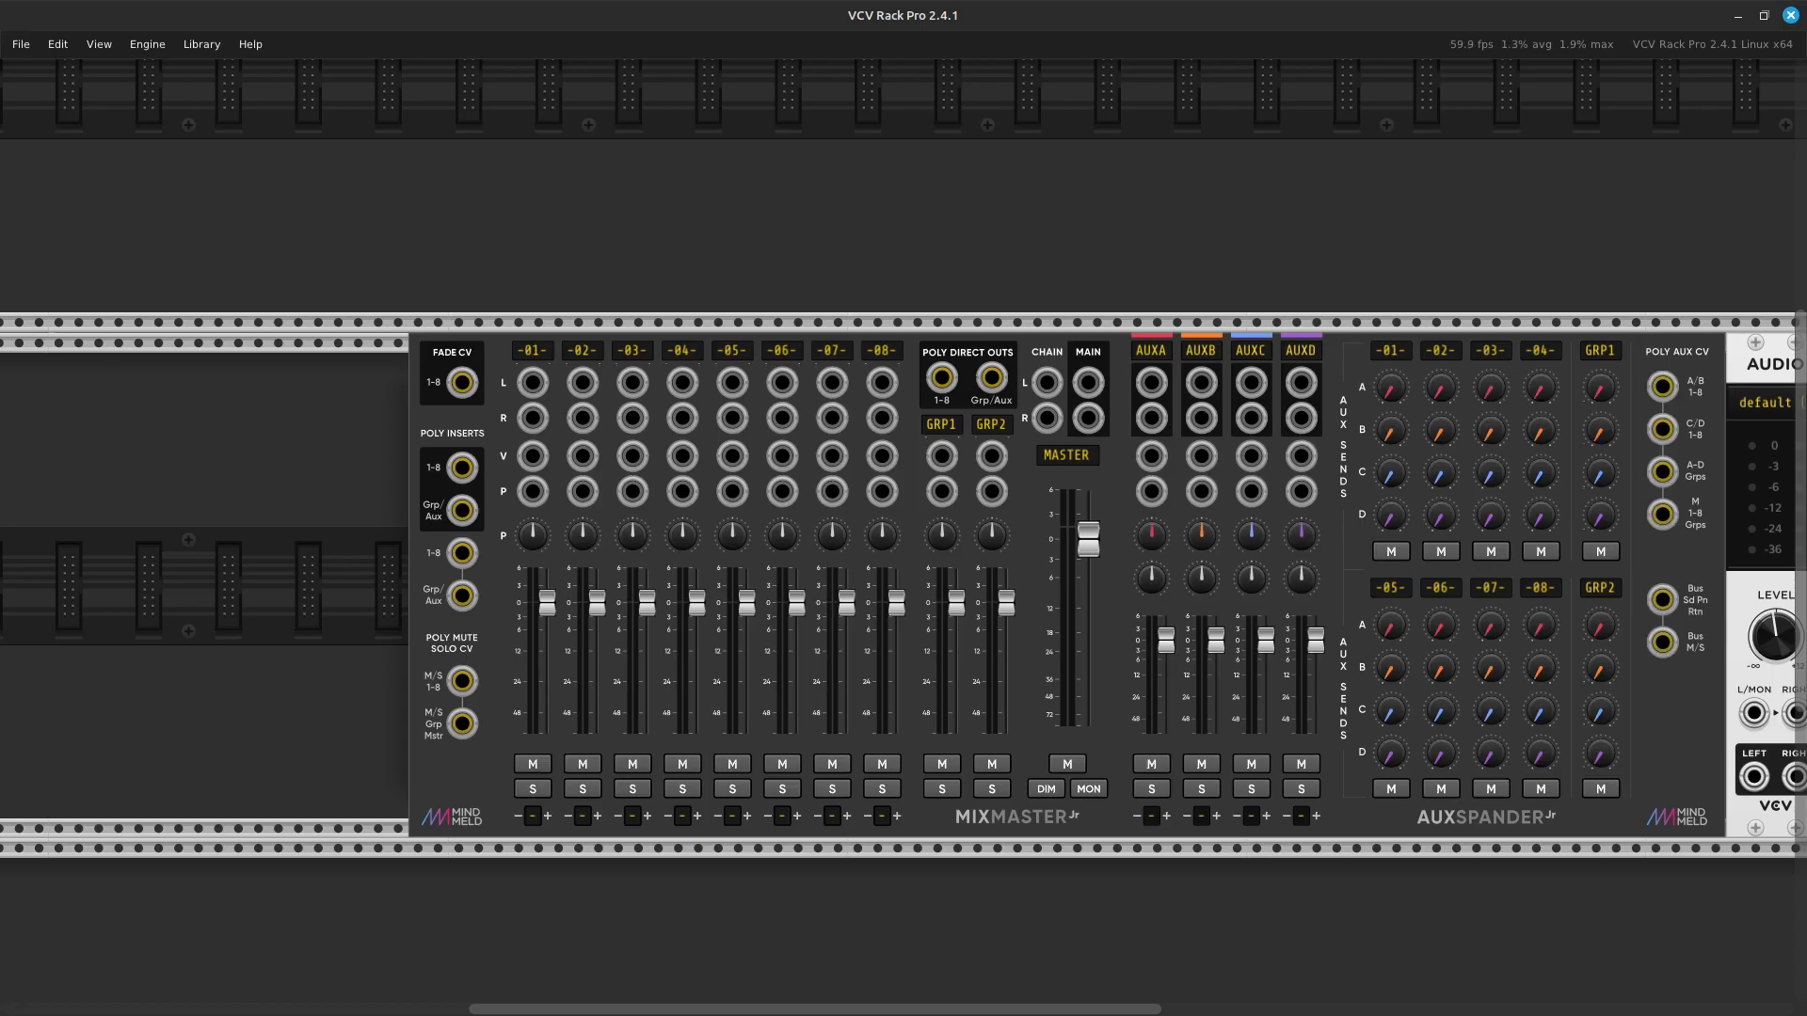
Examine the module row from the mixer through the AuxSpanderJr to the Audio module.
key("Right")
key("Right")
key("Right")
key("Right")
key("Right")
key("Right")
key("Right")
key("Right")
key("Right")
key("Right")
key("Right")
key("Right")
key("Right")
key("Right")
key("Right")
key("Right")
key("Right")
key("Right")
key("Right")
key("Right")
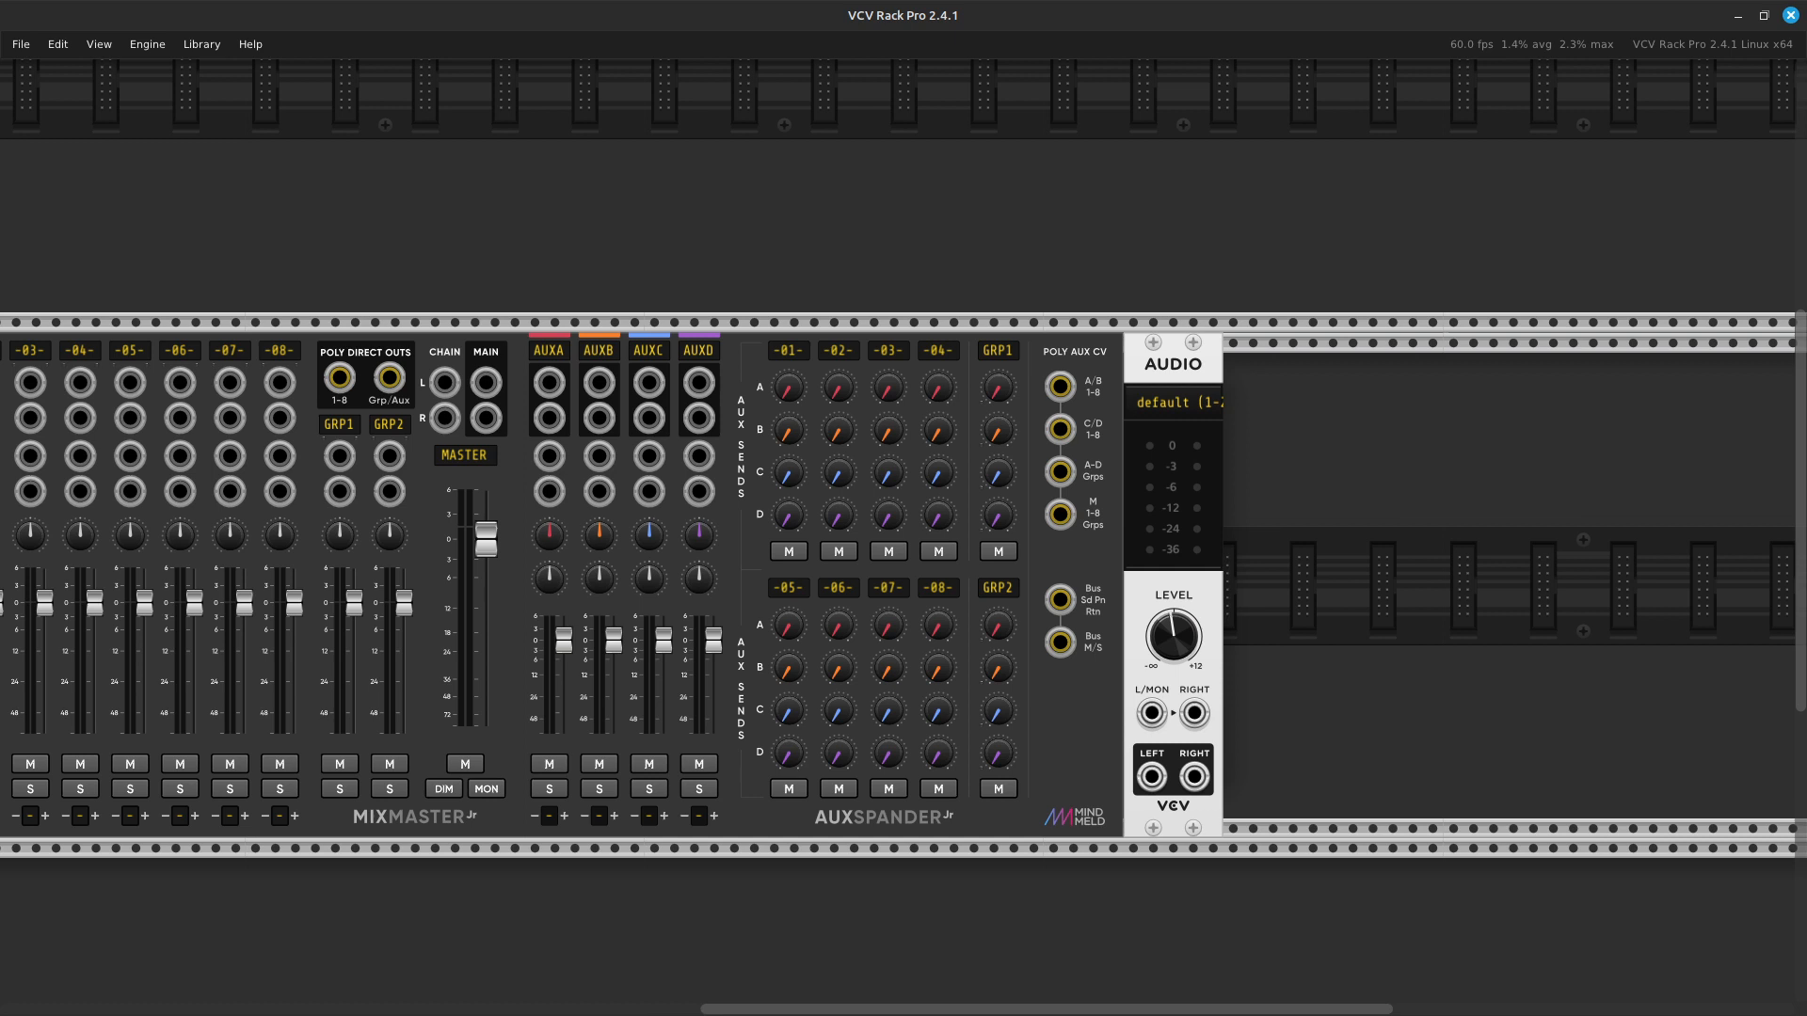
Search the module library for "compressor" and add Squinky Labs' Comp II directly in front of the mixer.
key("Left")
key("Left")
key("Left")
key("Left")
key("Left")
key("Left")
key("Left")
key("Left")
key("Left")
key("Left")
key("Left")
key("Left")
key("Left")
key("Left")
key("Left")
key("Left")
key("Left")
key("Left")
key("Left")
key("Left")
key("Left")
key("Left")
key("Left")
key("Left")
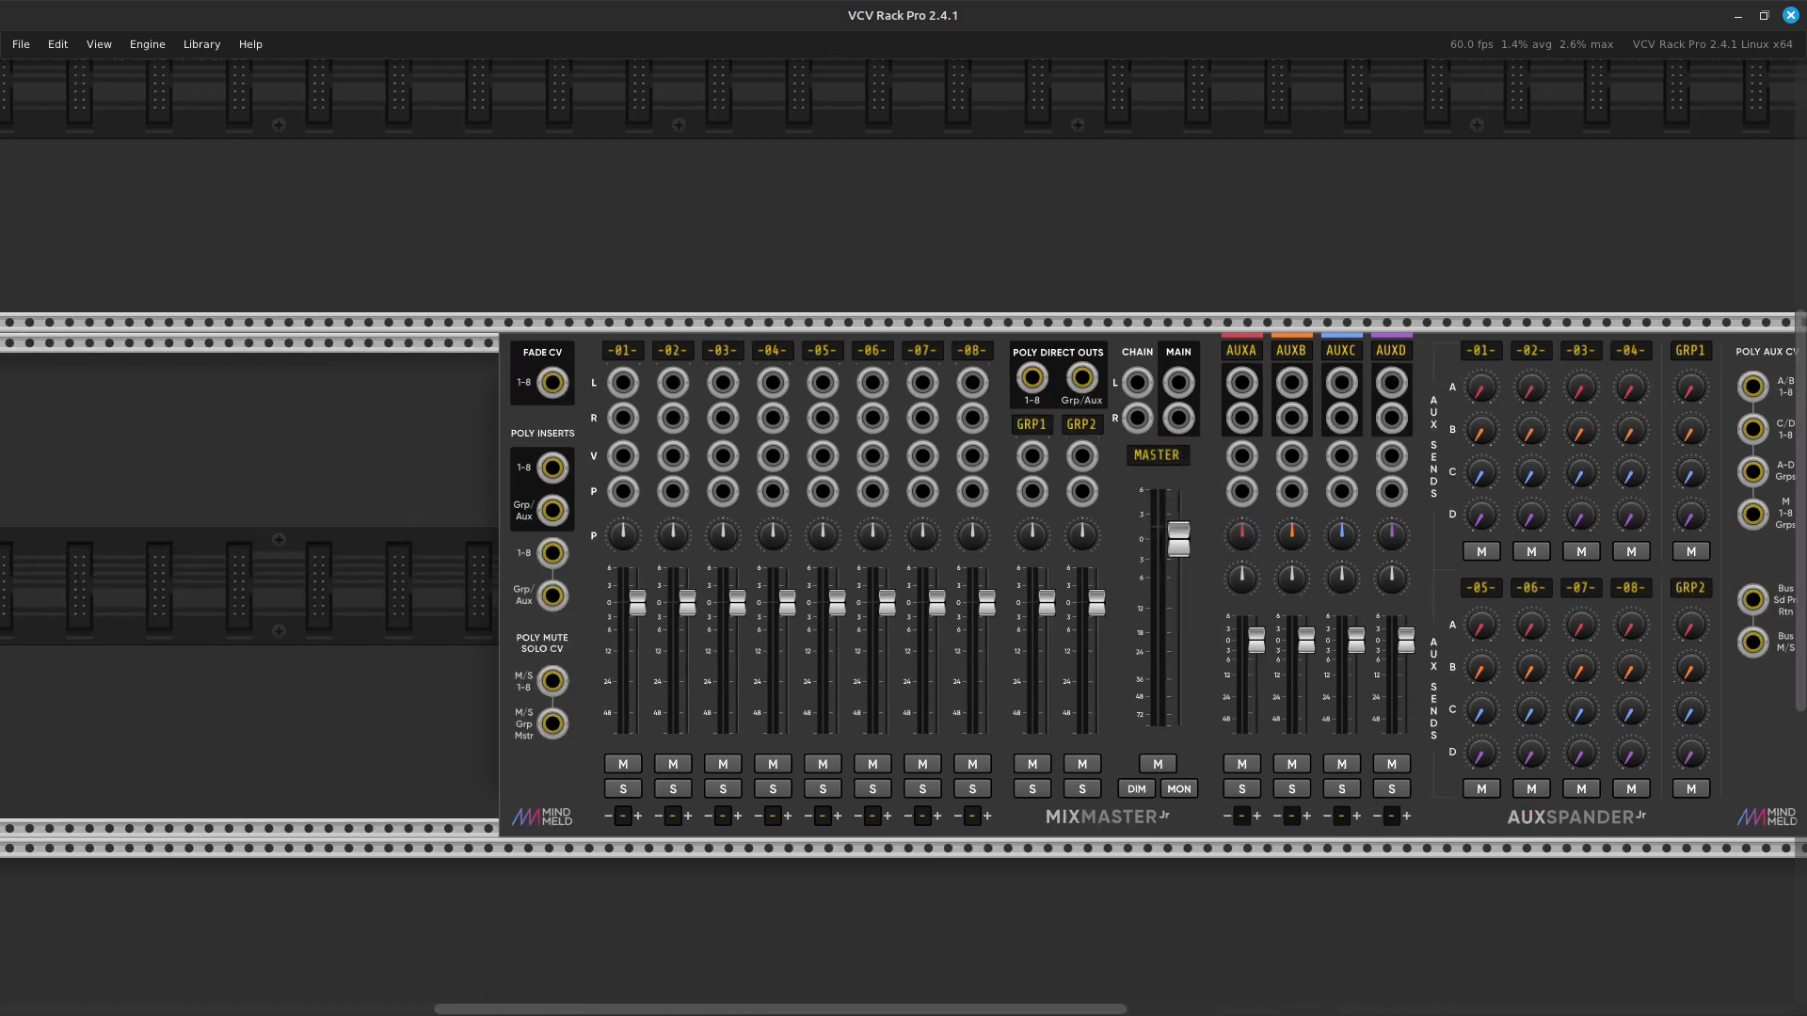
key("Left")
key("Left")
key("Left")
key("Left")
key("Left")
key("Left")
key("Left")
key("Left")
key("Left")
key("Left")
key("Left")
key("Left")
key("Left")
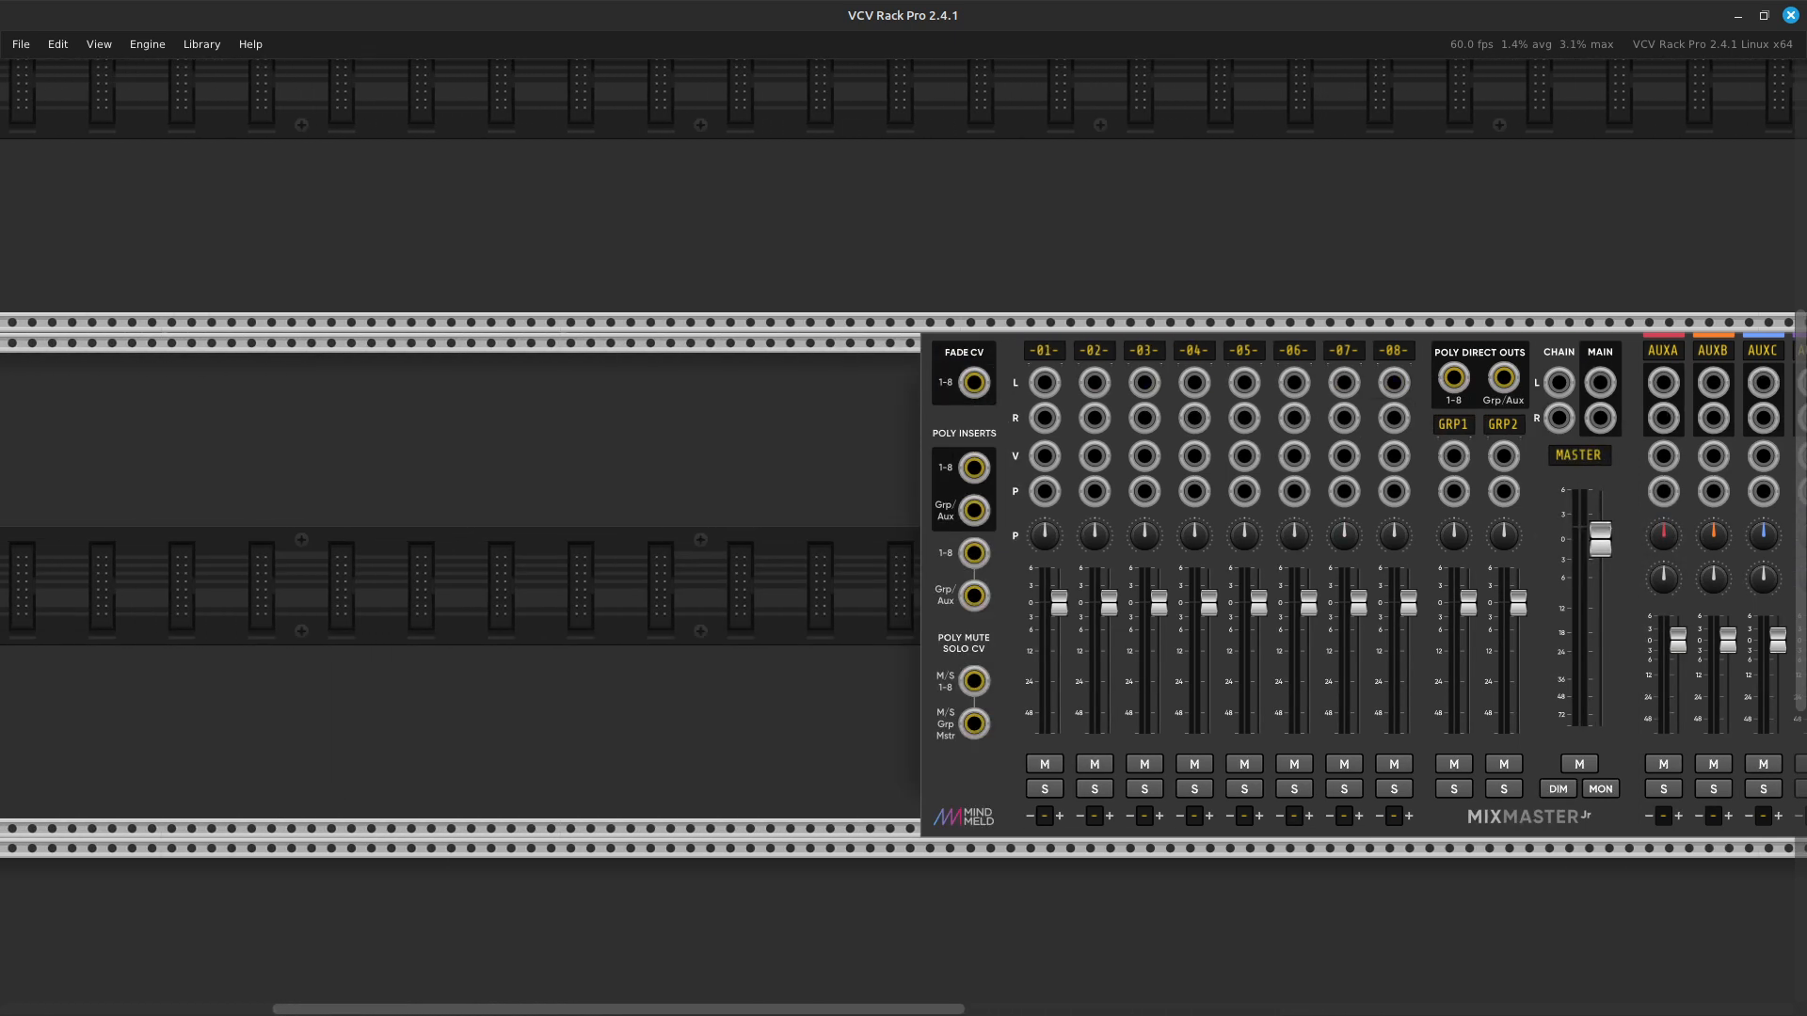
key("Return")
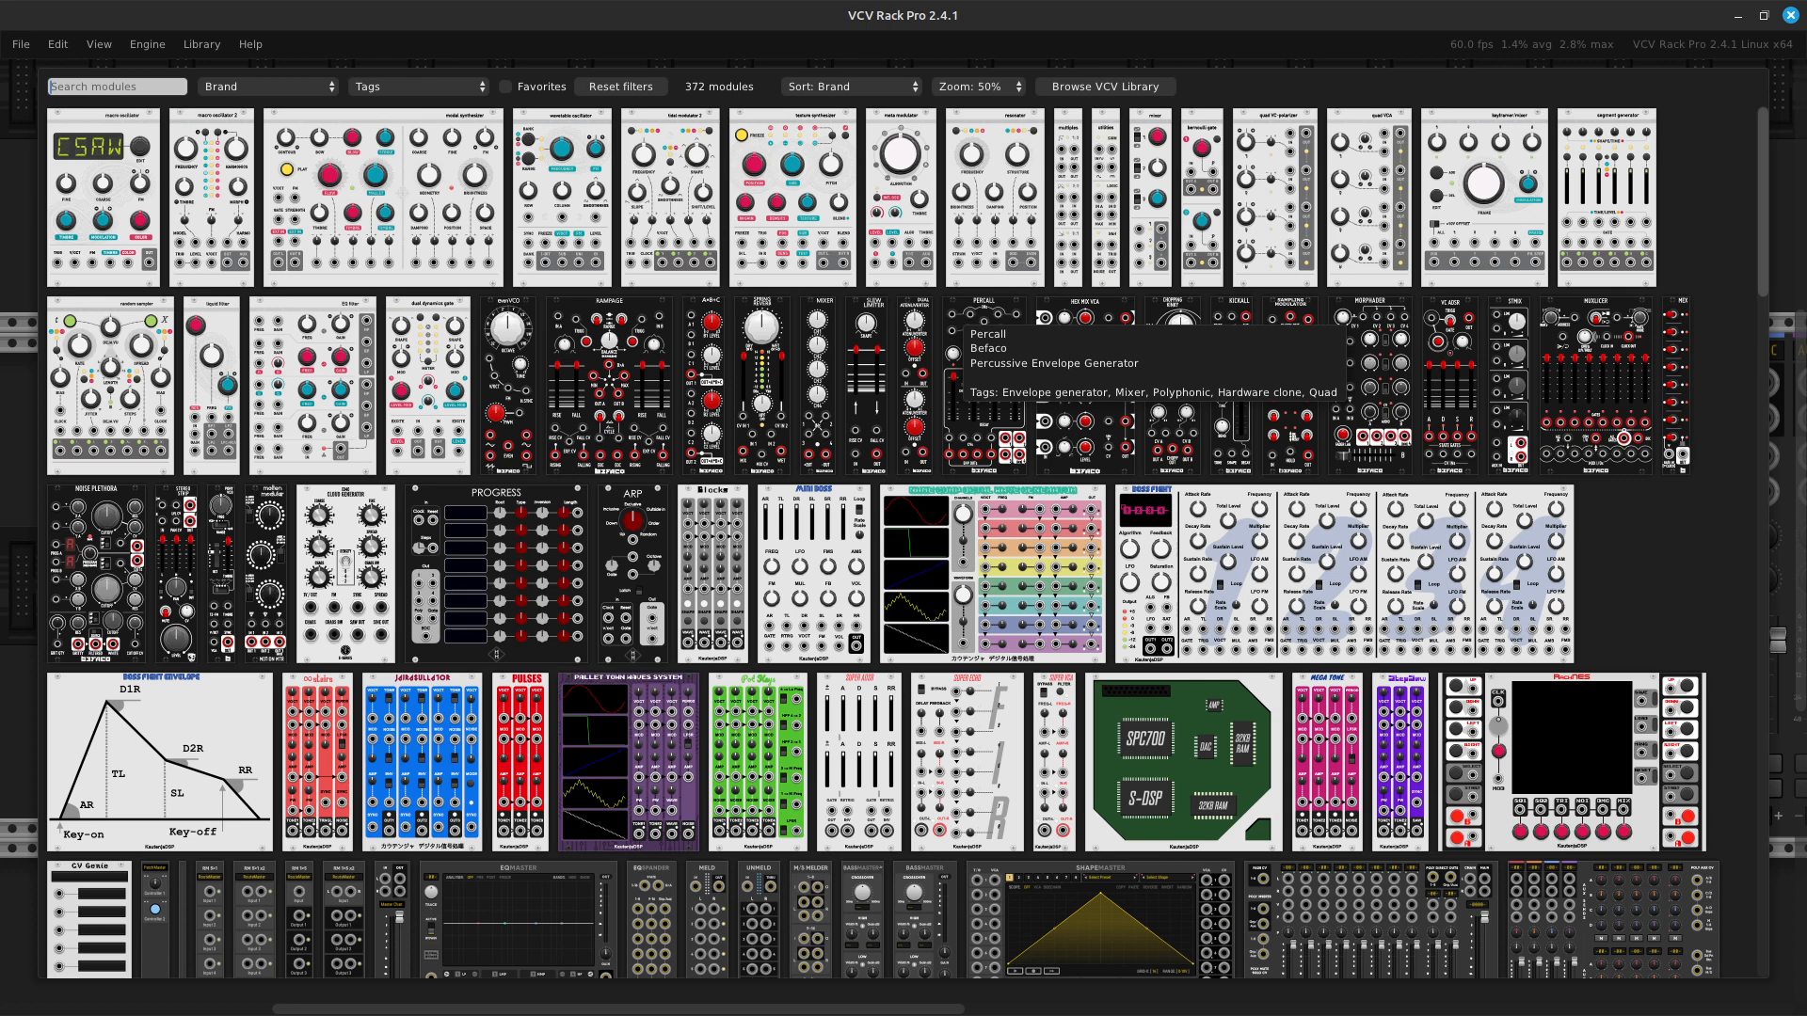
scroll(958, 321, "down", 2)
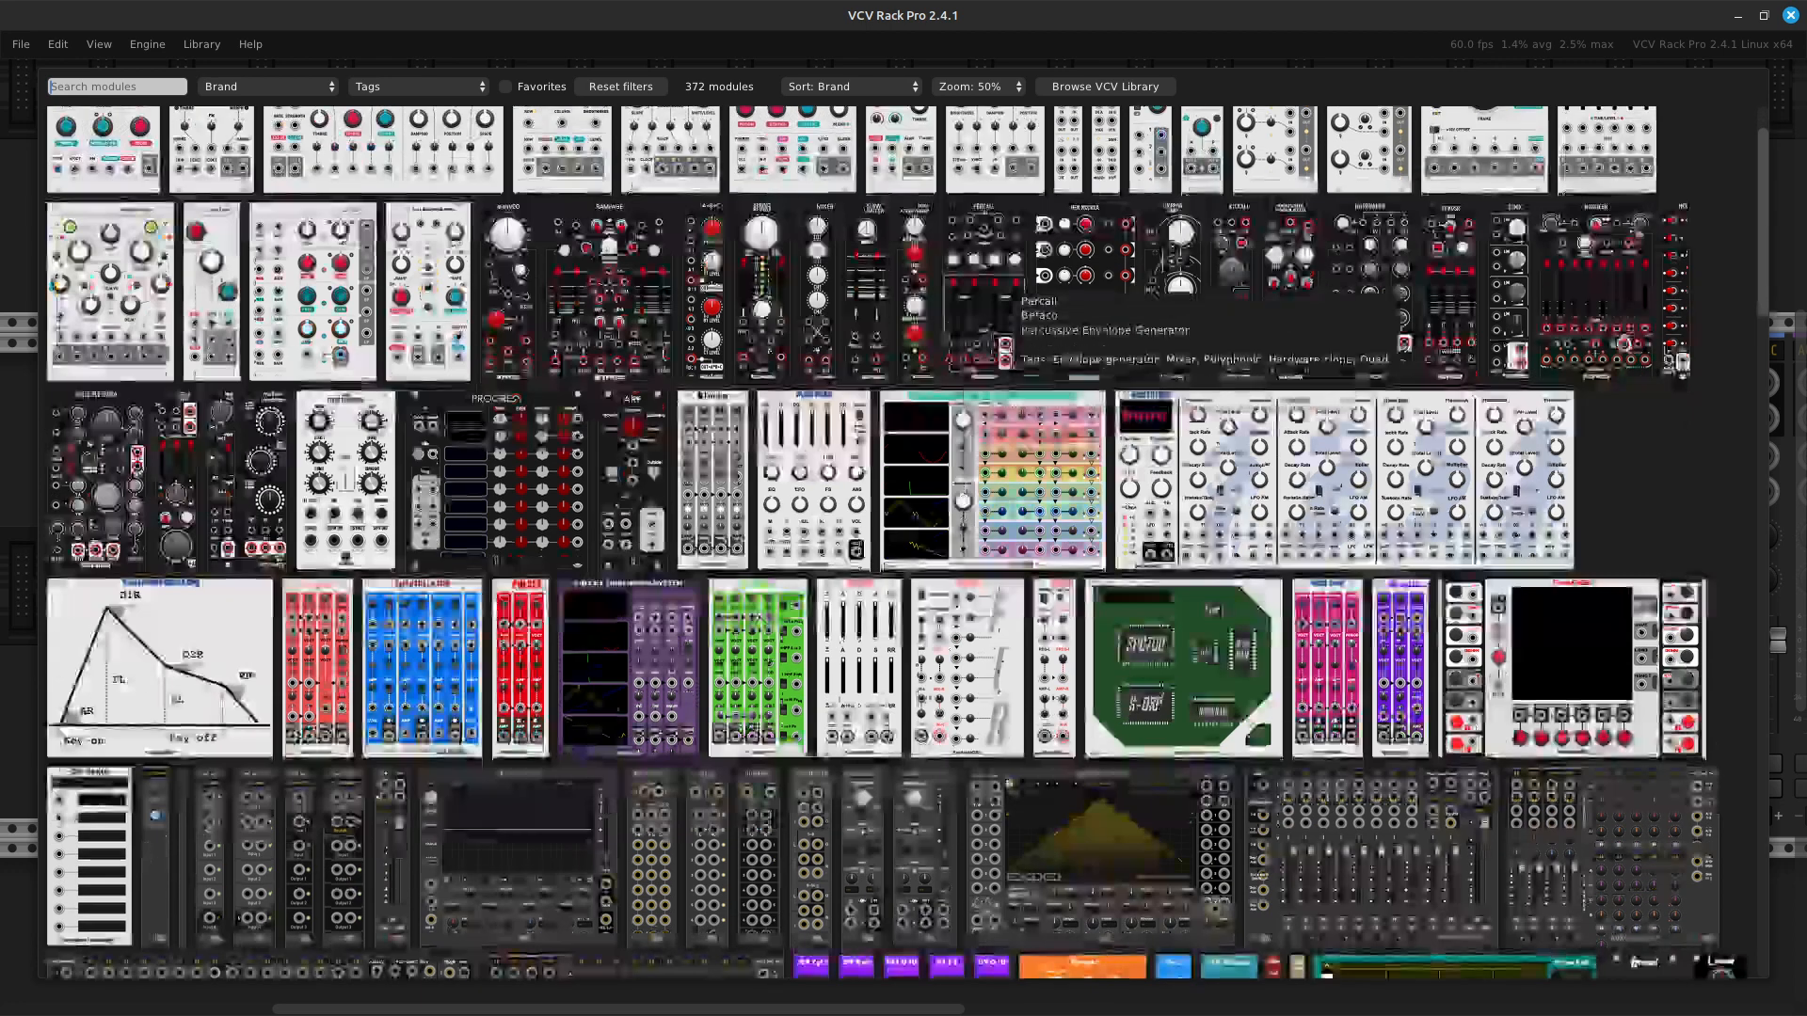
scroll(958, 322, "up", 2)
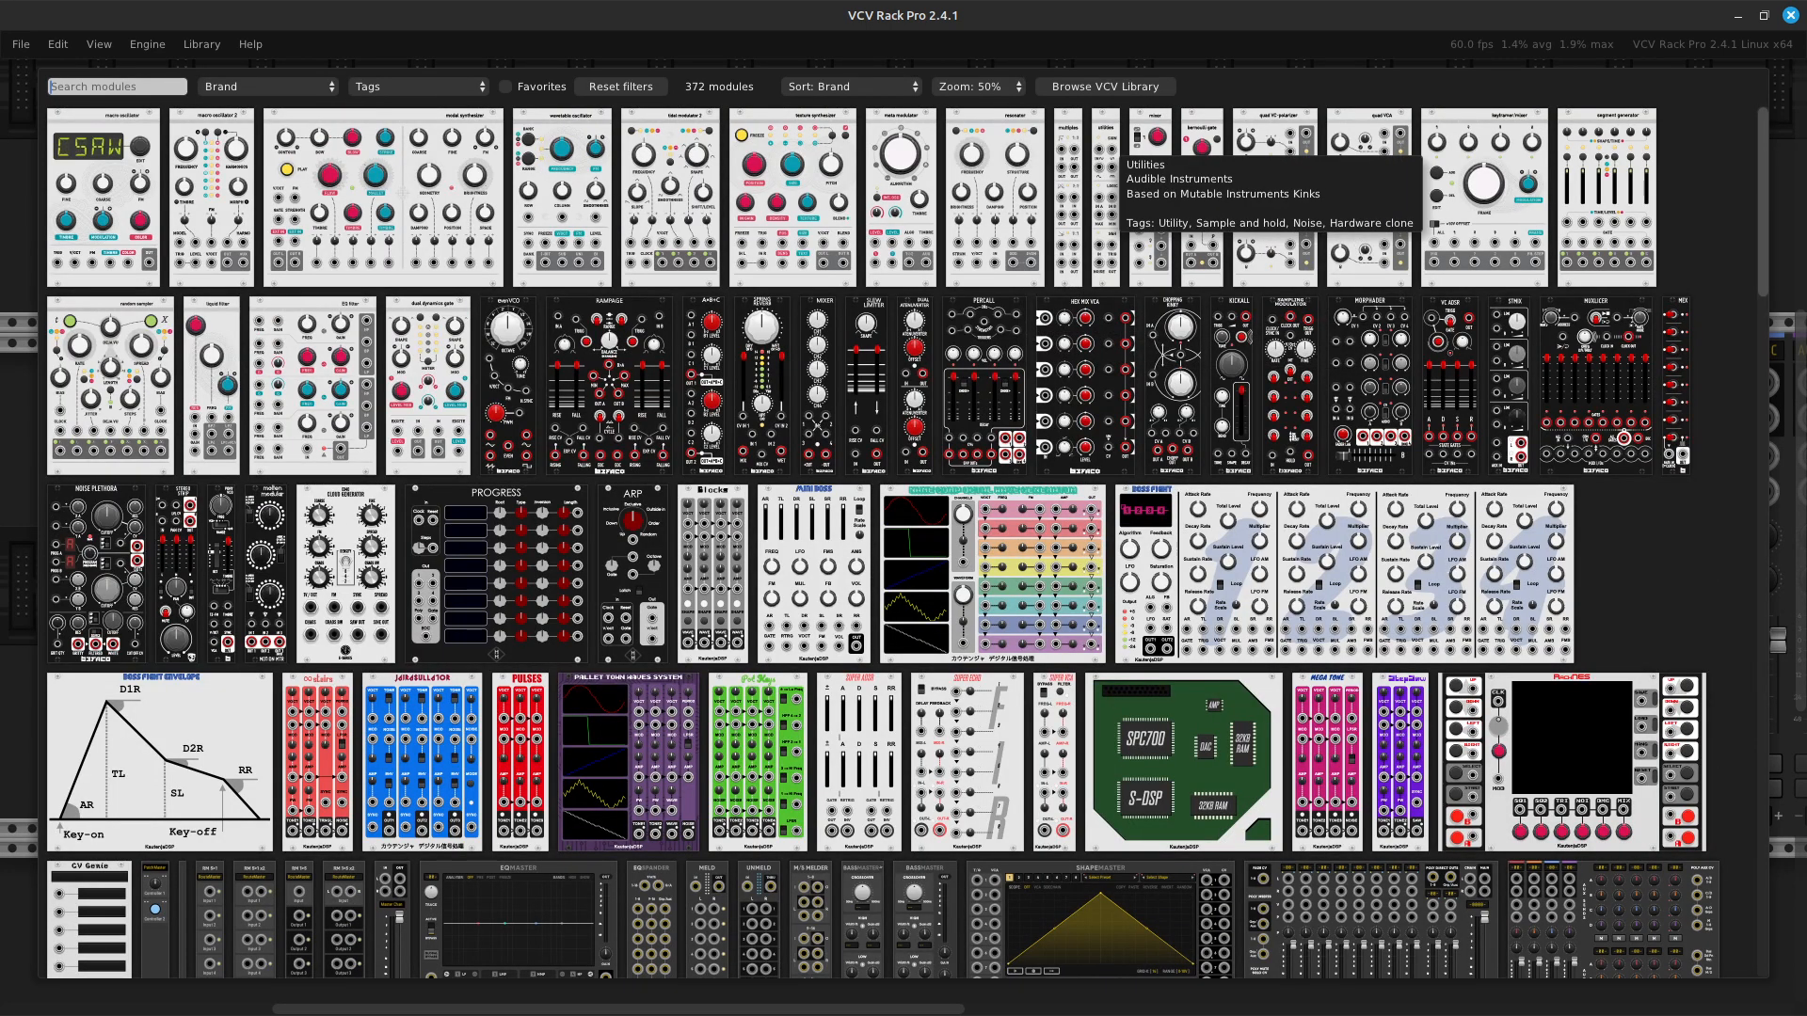
type("compressor")
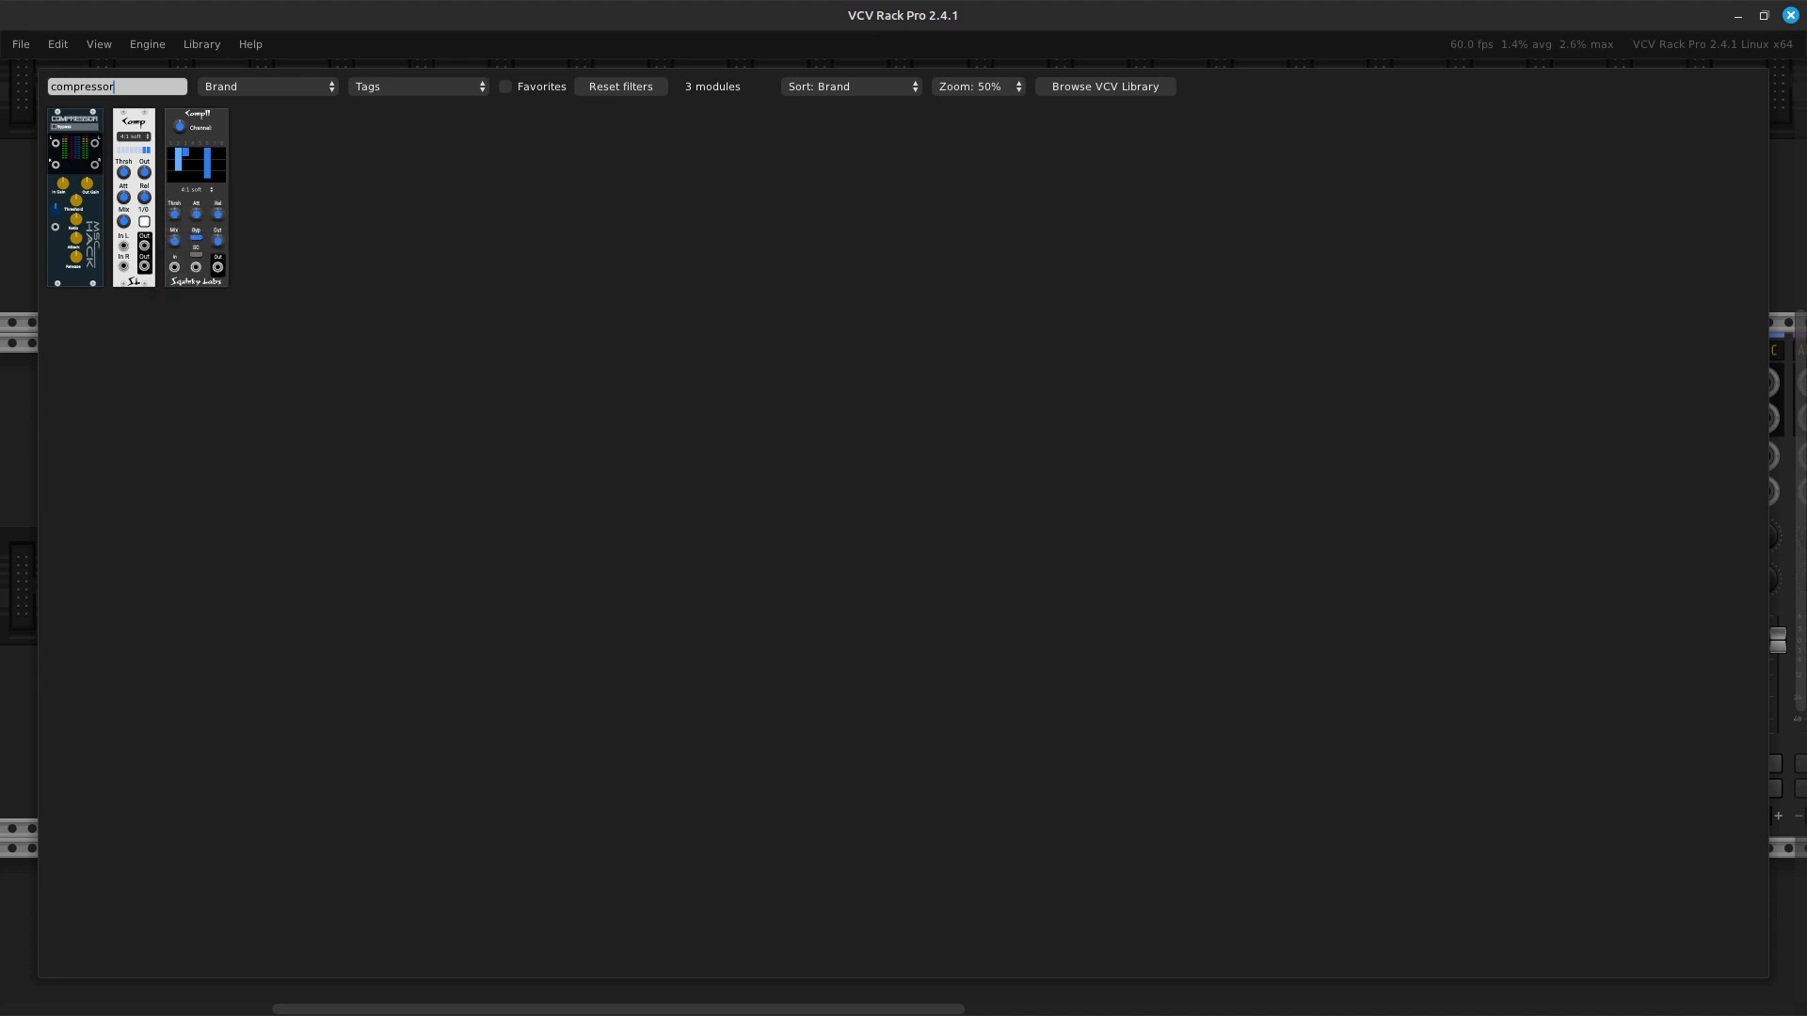
left_click(196, 212)
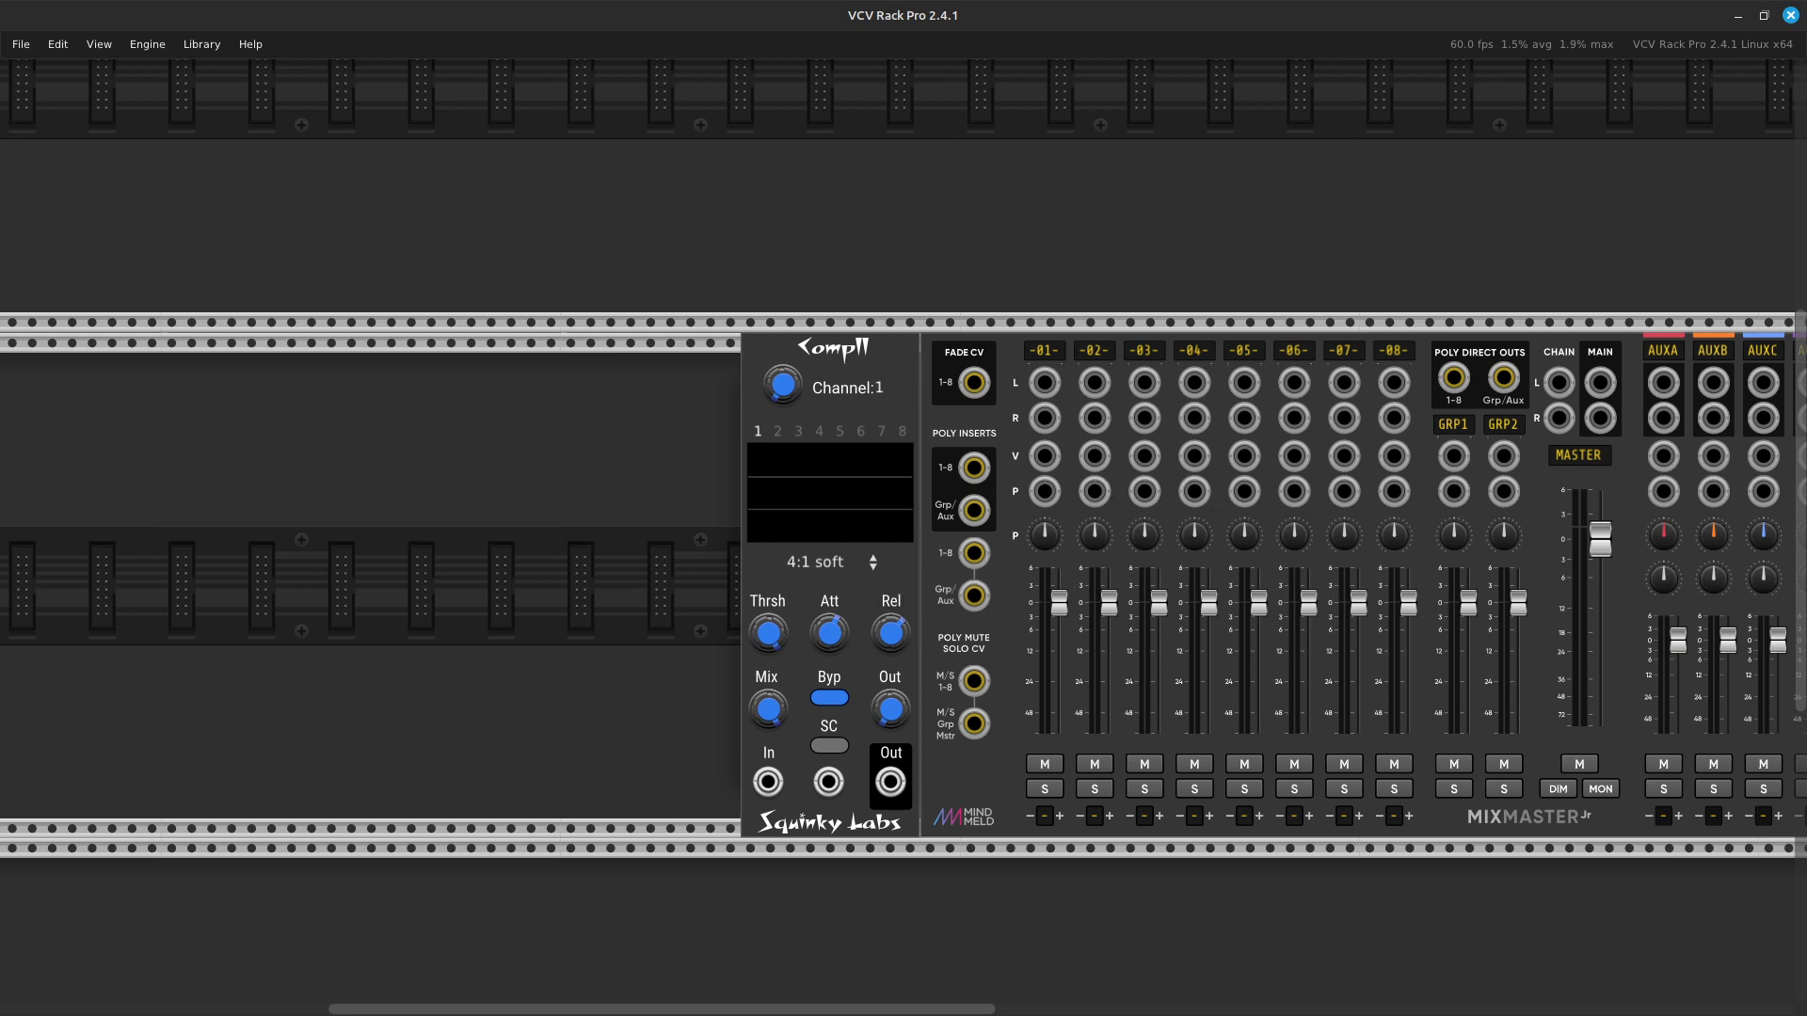
Clear the module search and add MindMeld's EqMaster directly in front of the Comp II compressor.
key("Return")
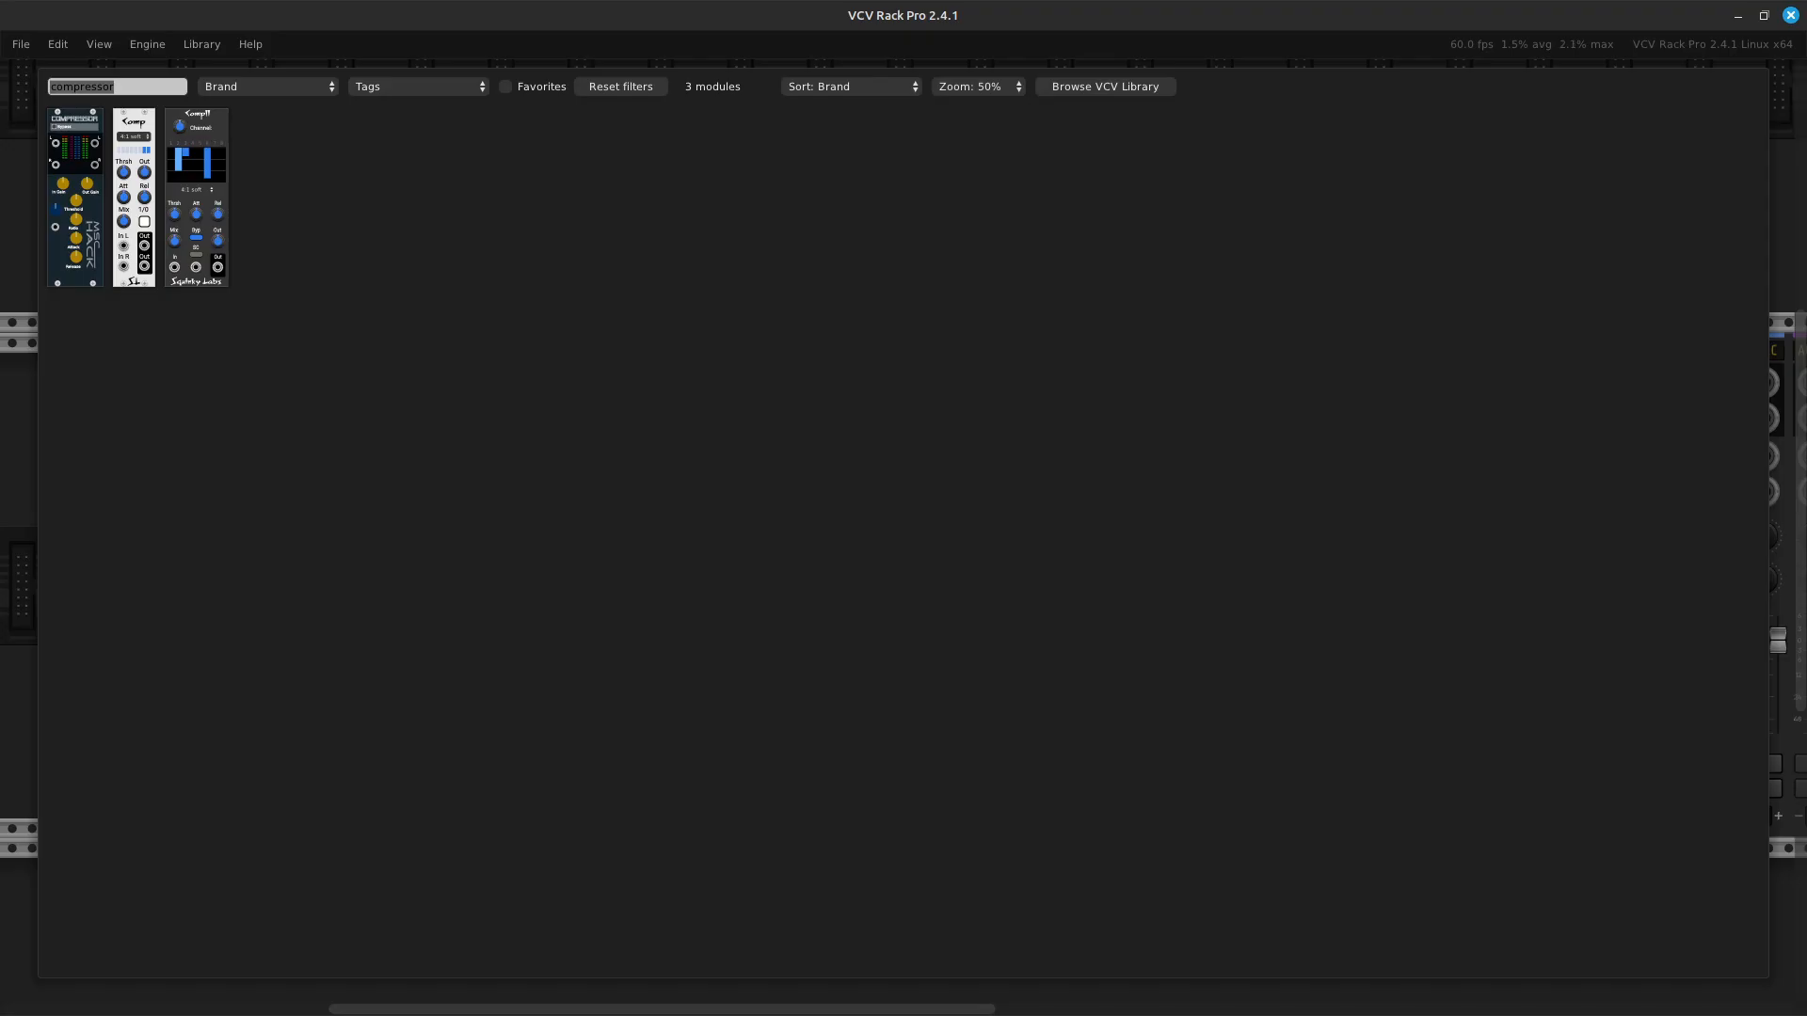
key("BackSpace")
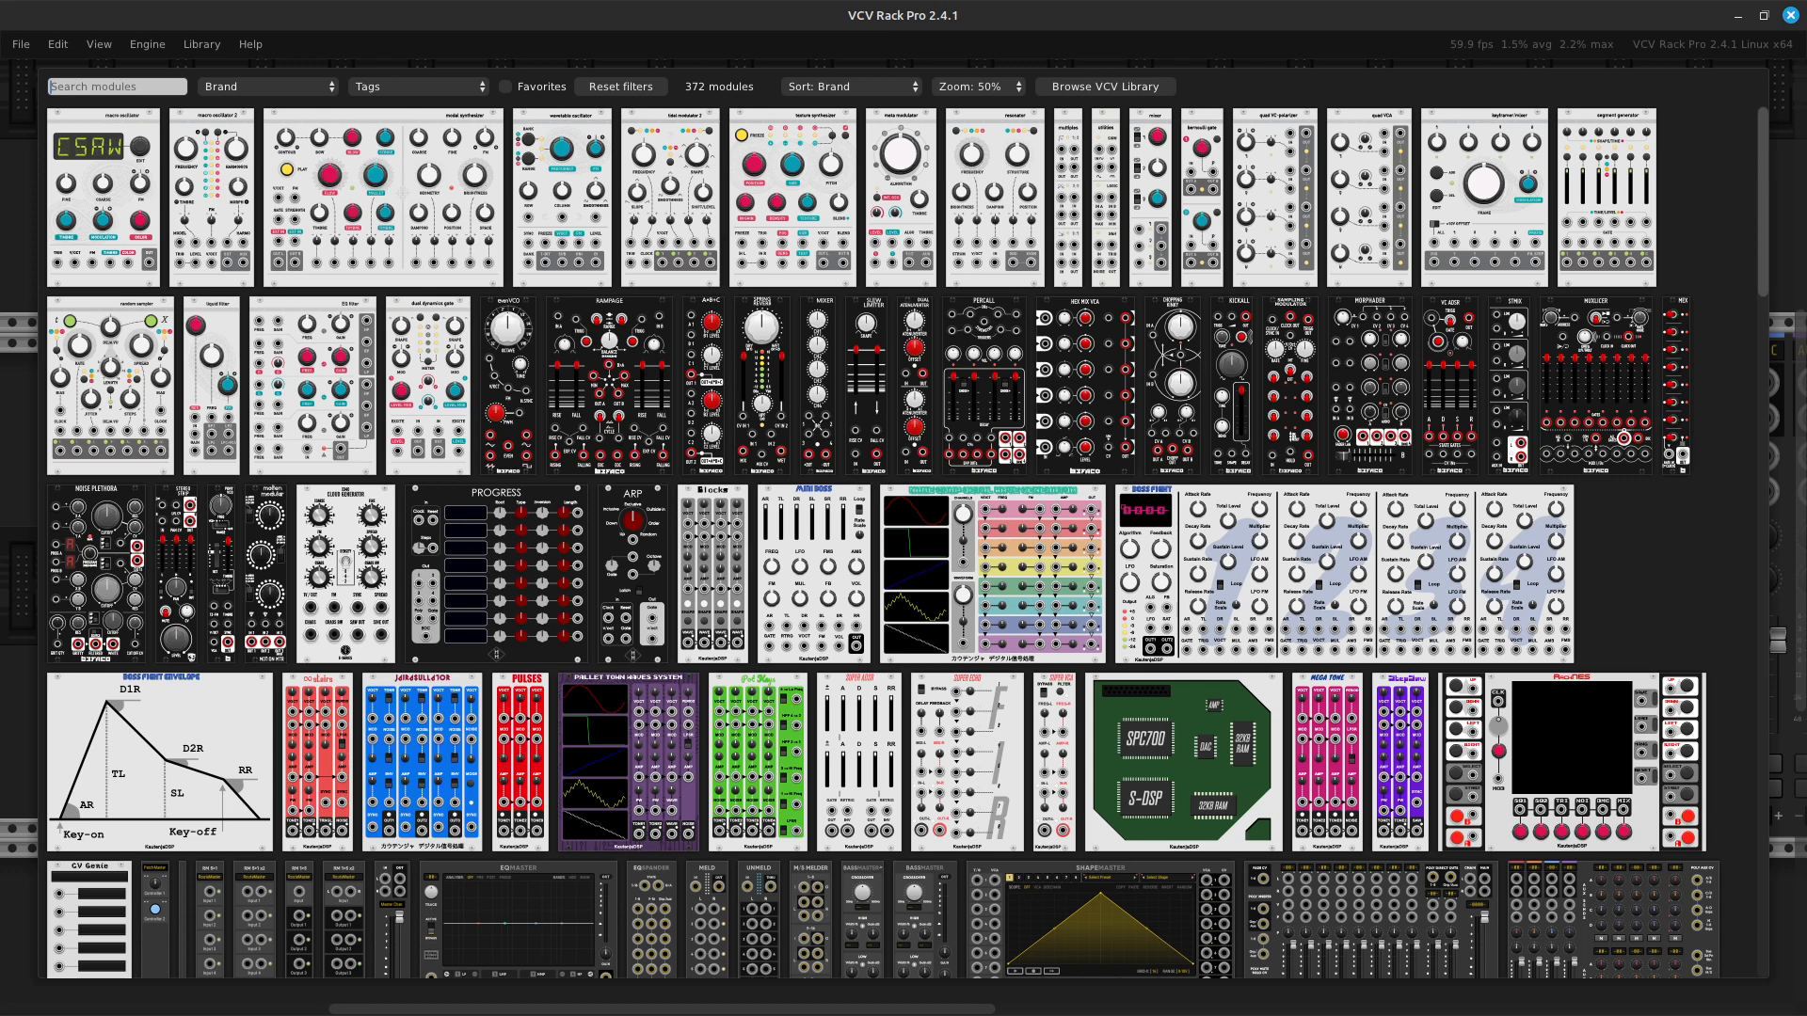
scroll(603, 513, "down", 3)
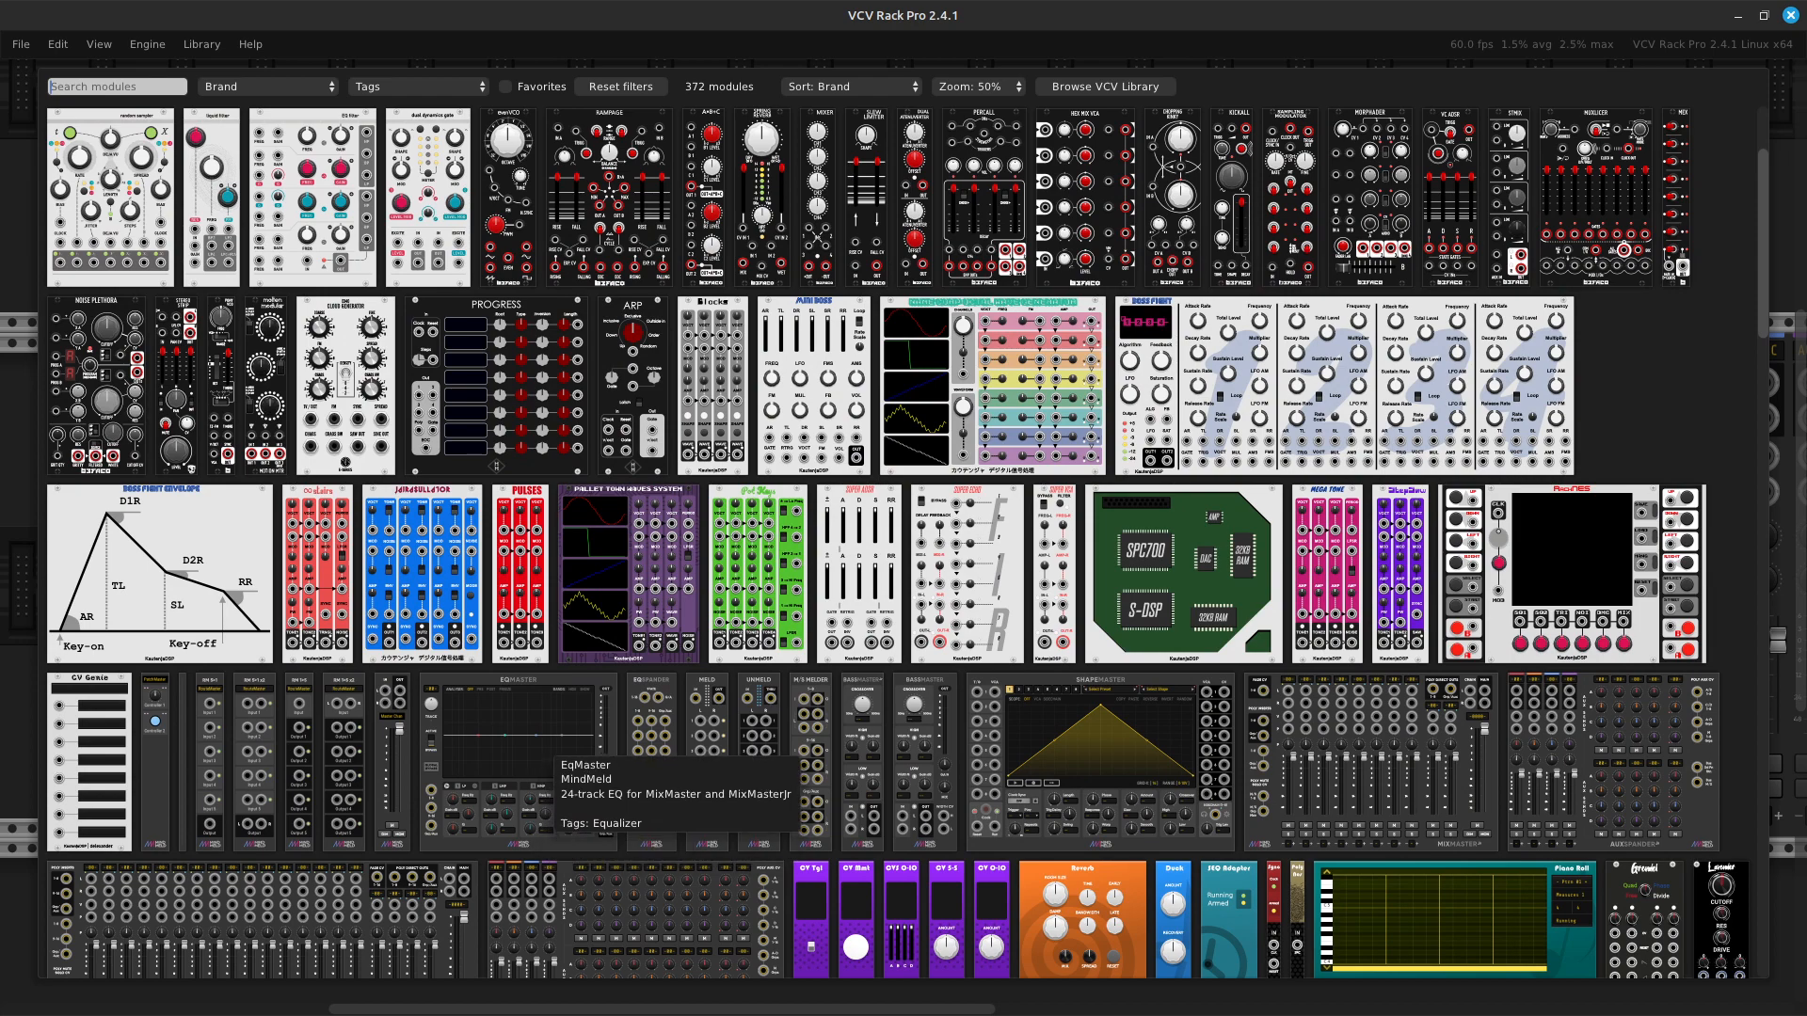
left_click(541, 752)
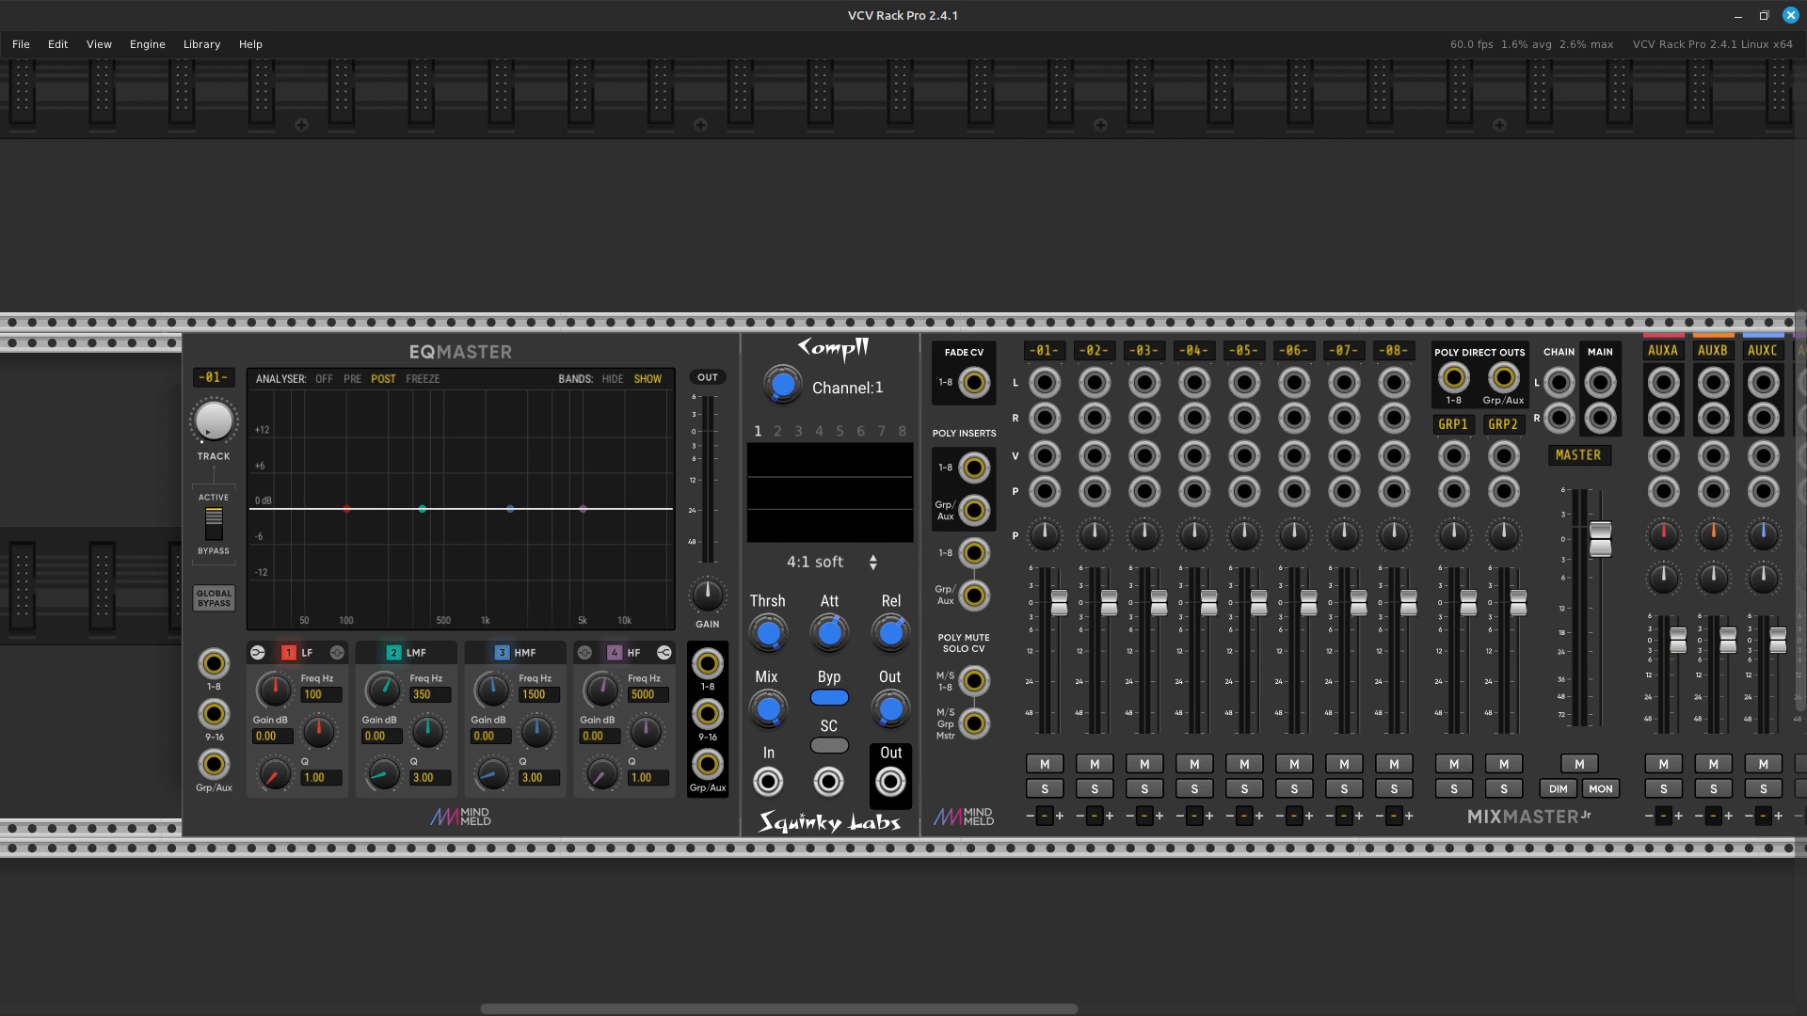
Patch a red cable from the mixer's Poly Inserts 1-8 output to the EqMaster's 1-8 input.
scroll(903, 584, "right", 3)
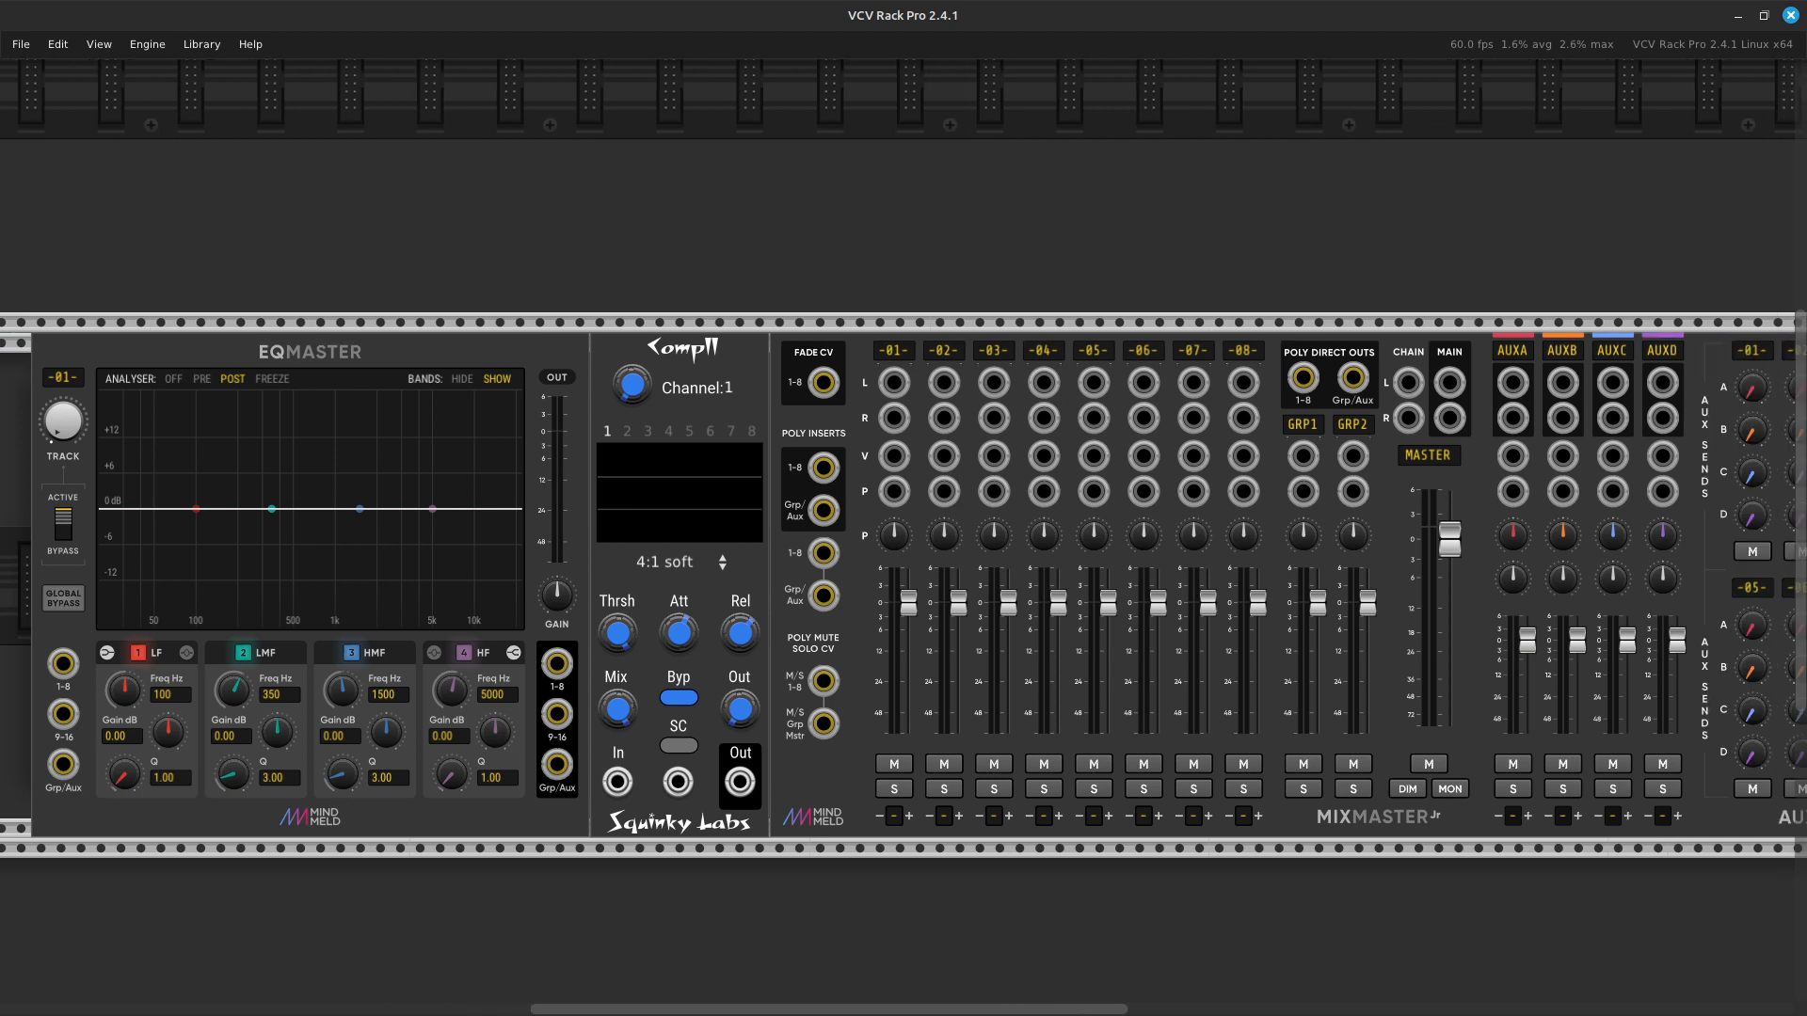
scroll(721, 537, "up", 5)
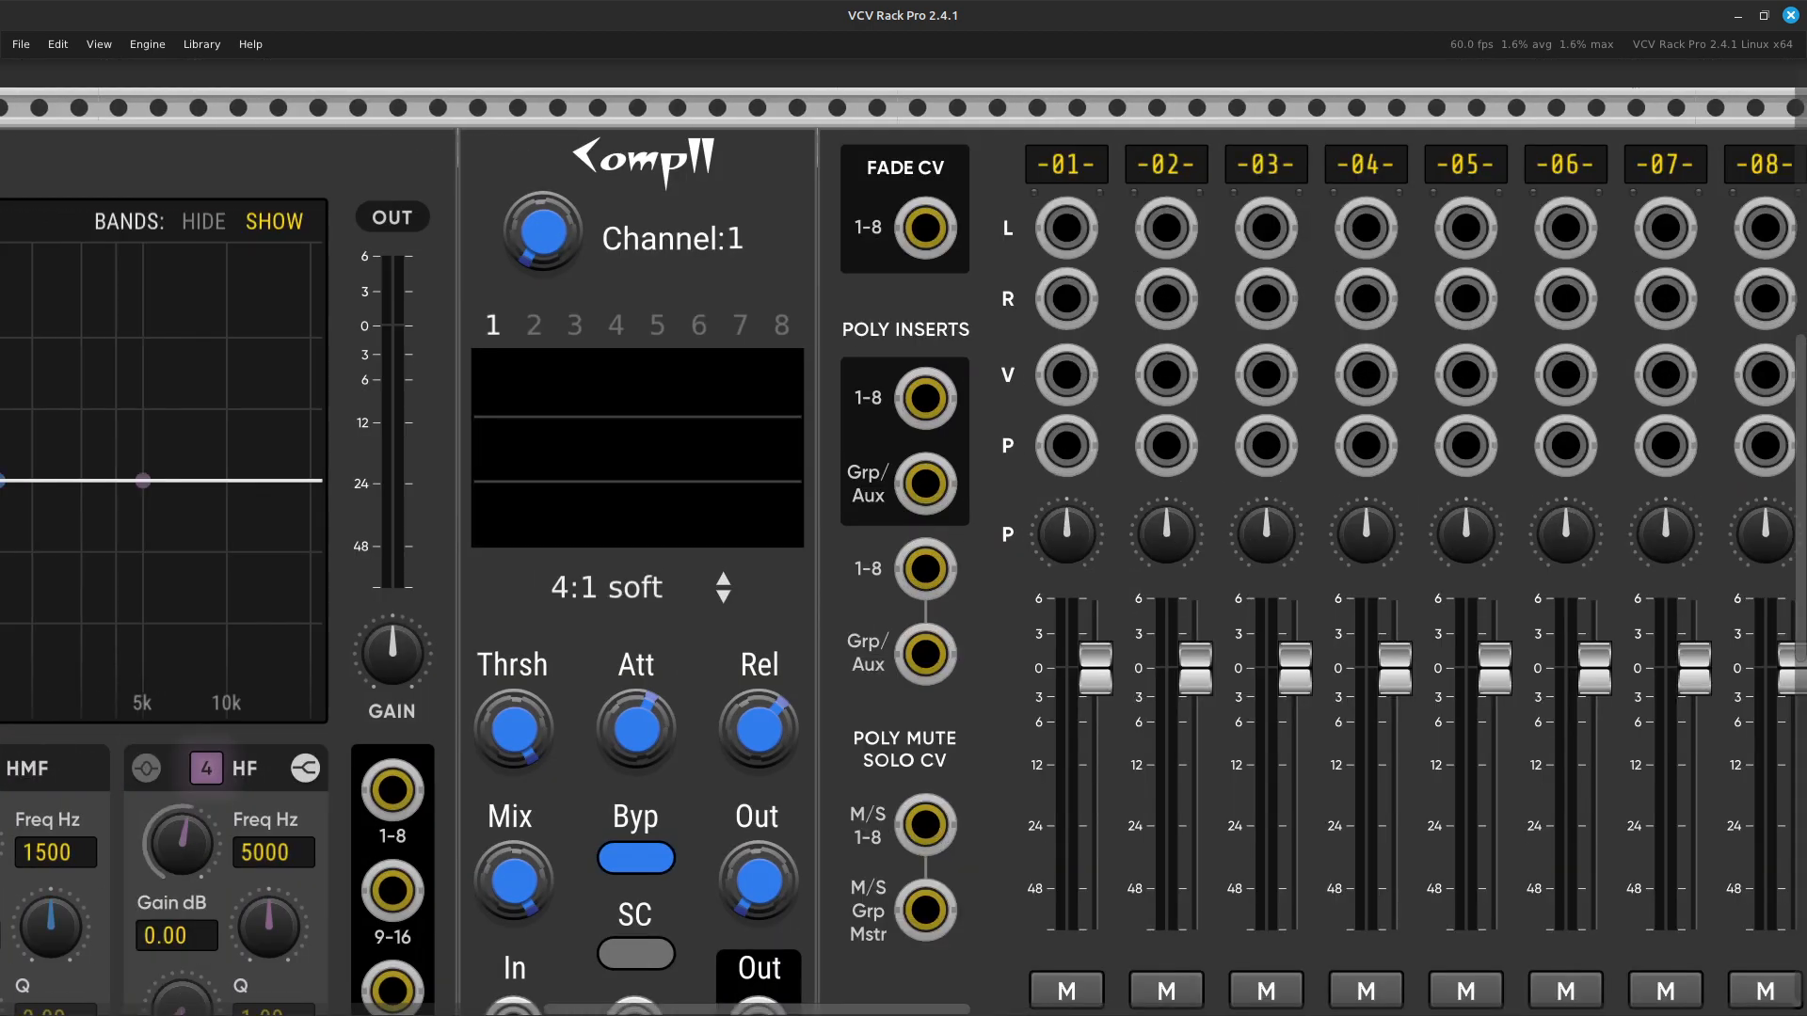
scroll(903, 537, "down", 3)
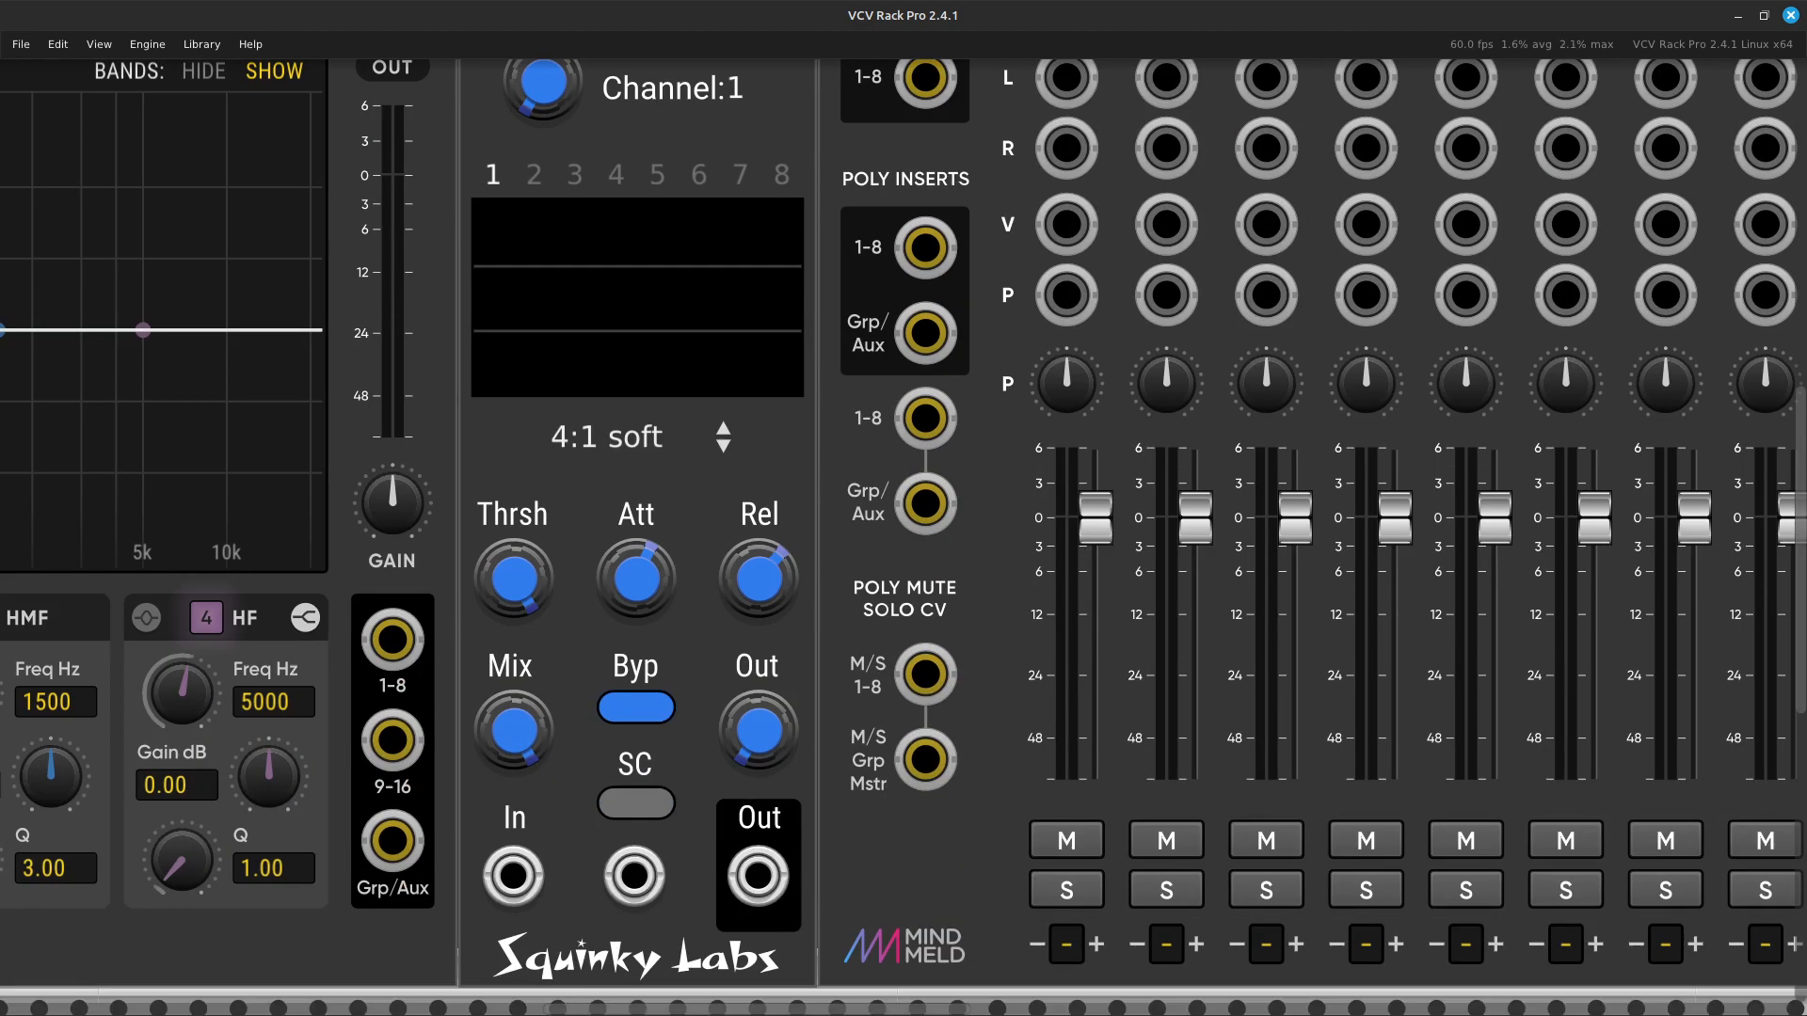
right_click(929, 248)
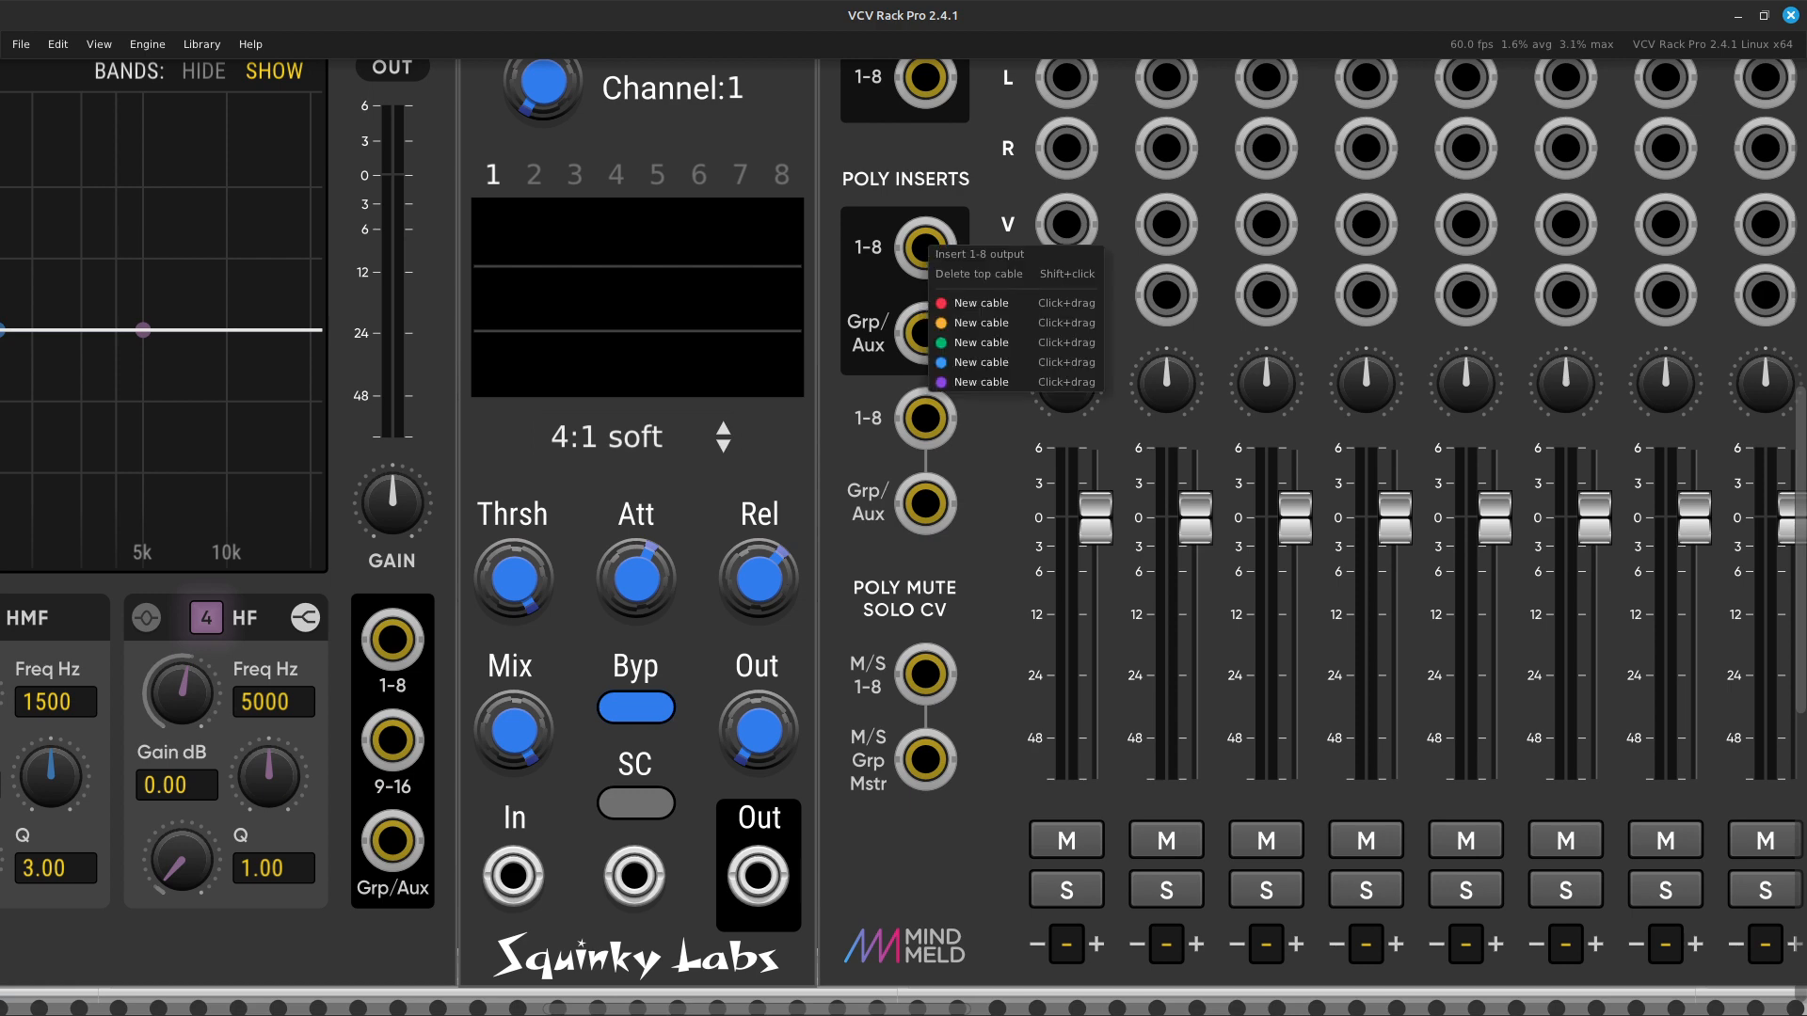
left_click_drag(978, 303, 488, 640)
Examine the mixer's channels and insert jacks, and follow the insert cable back to the EqMaster's input.
key("Right")
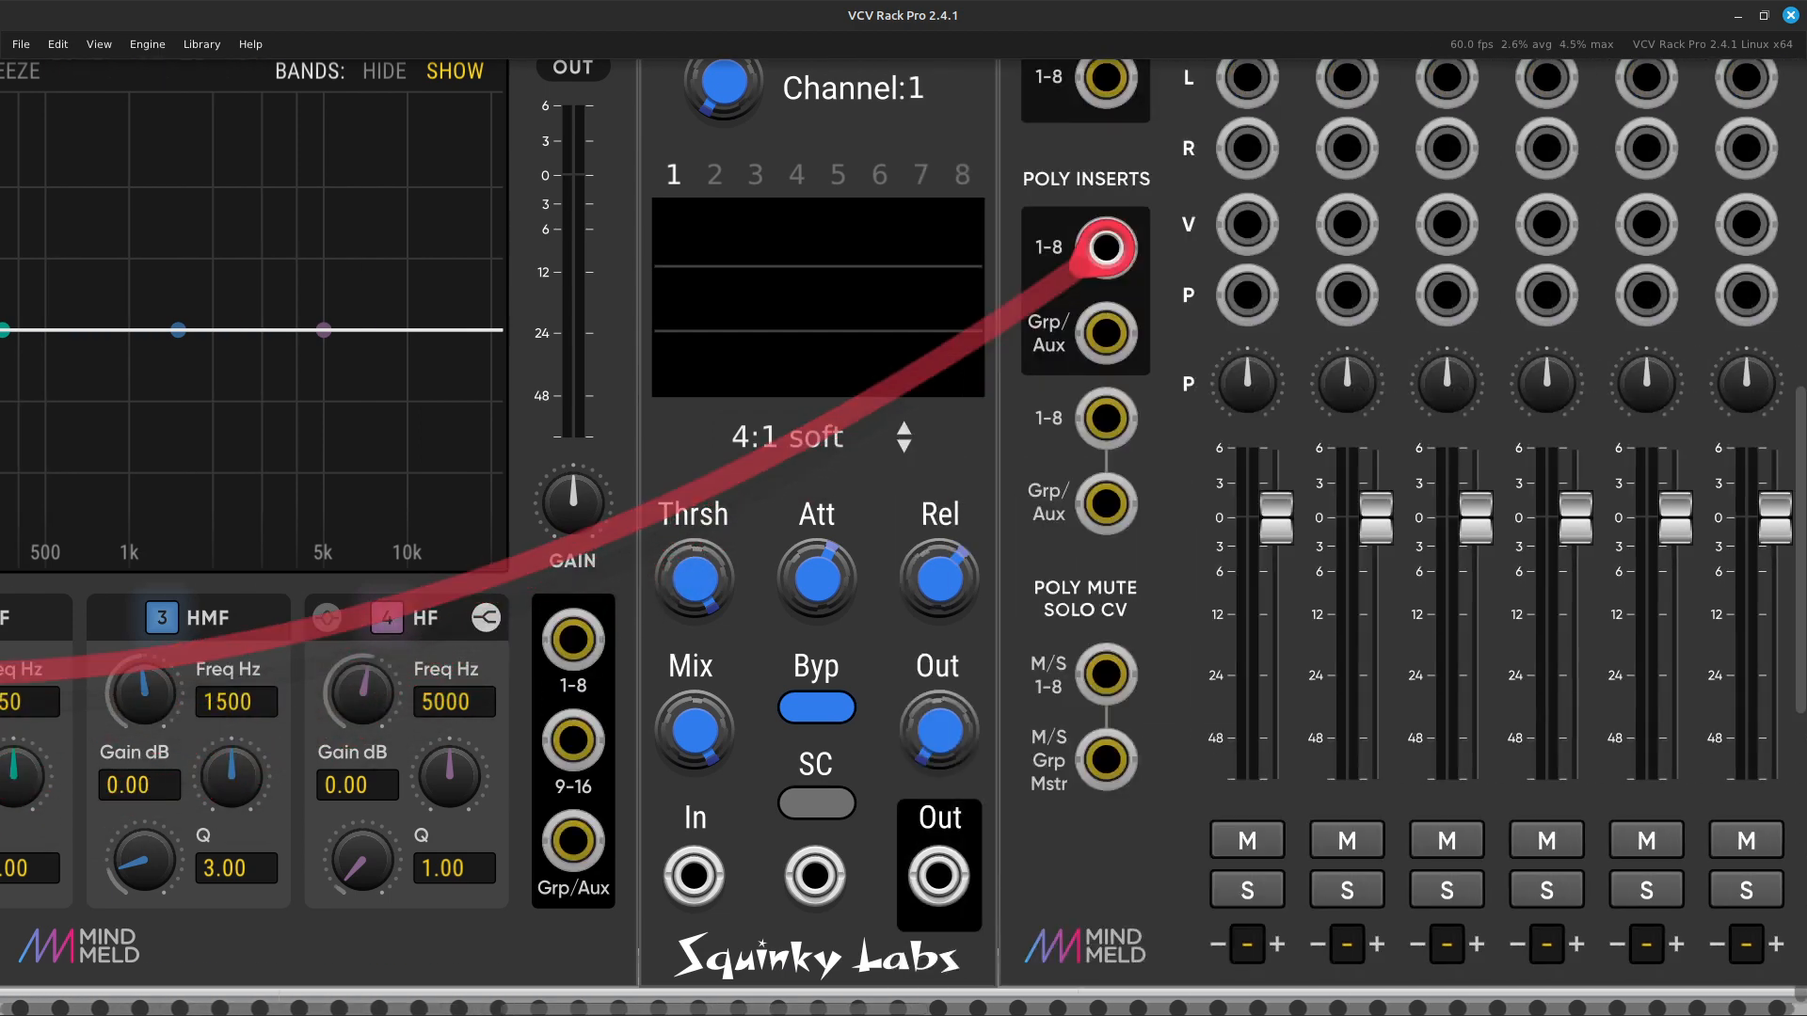
key("Up")
key("Right")
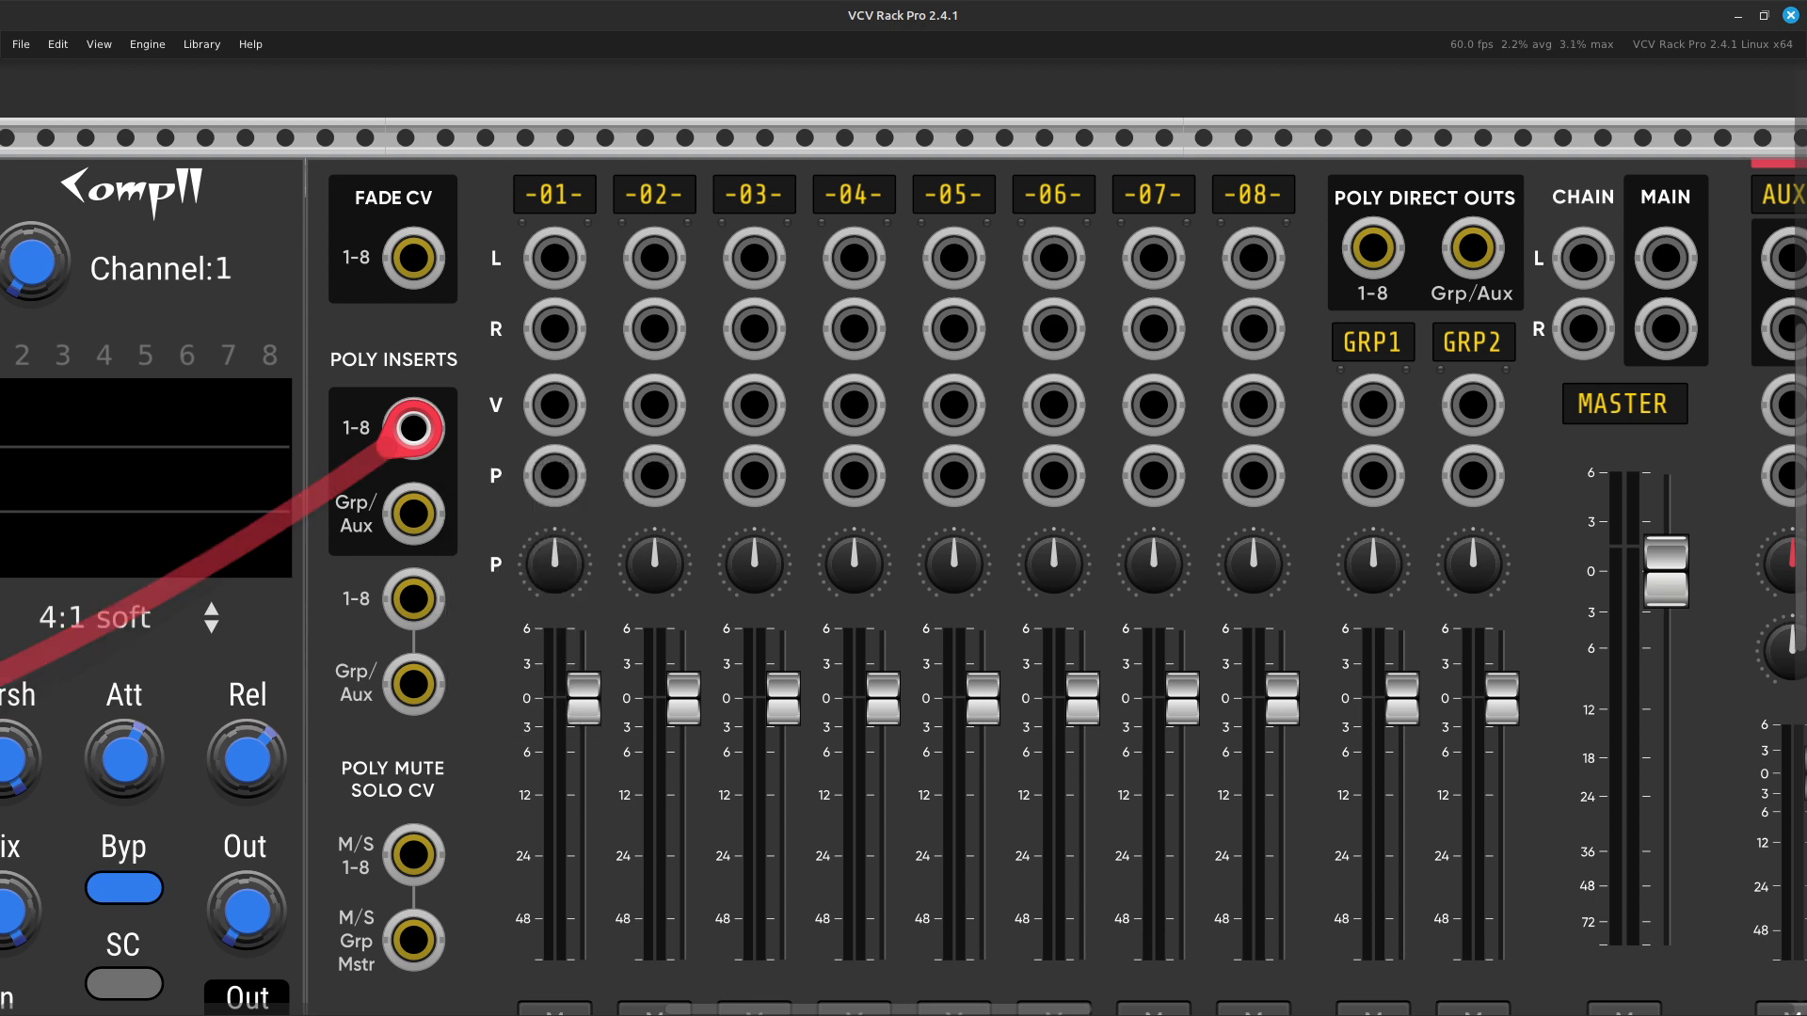
key("Left")
key("Down")
key("Up")
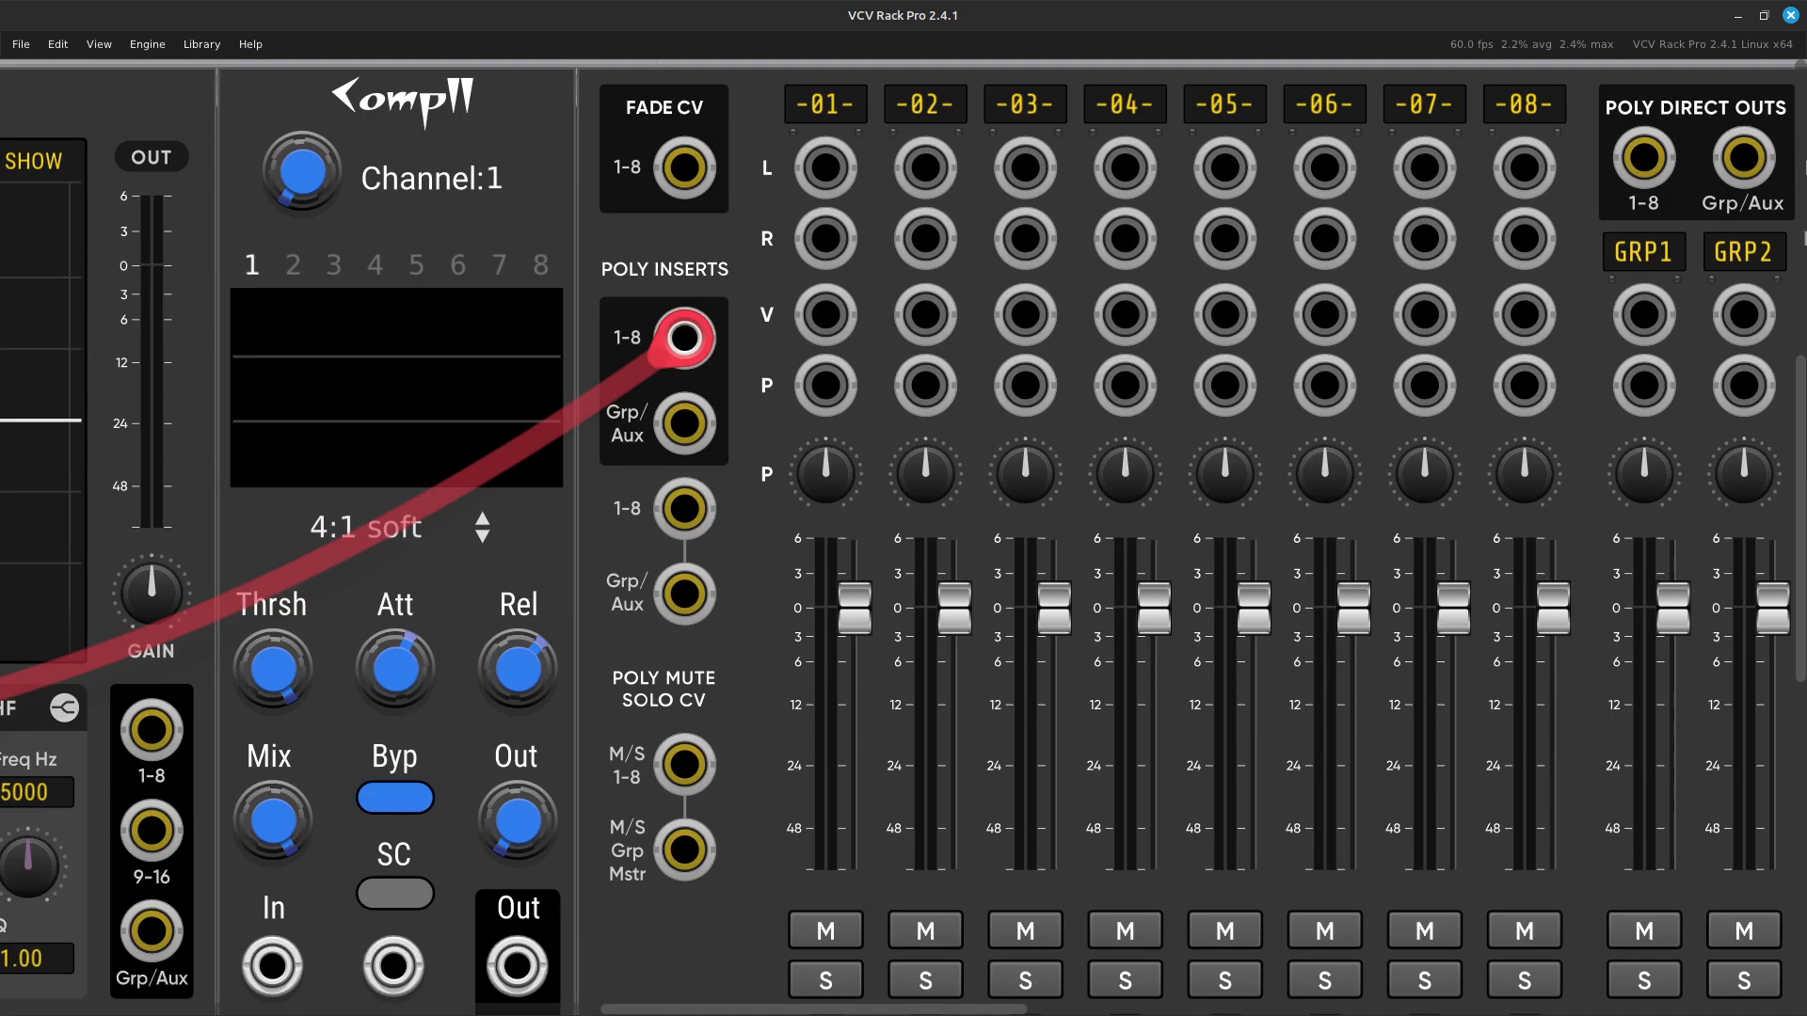
key("Left")
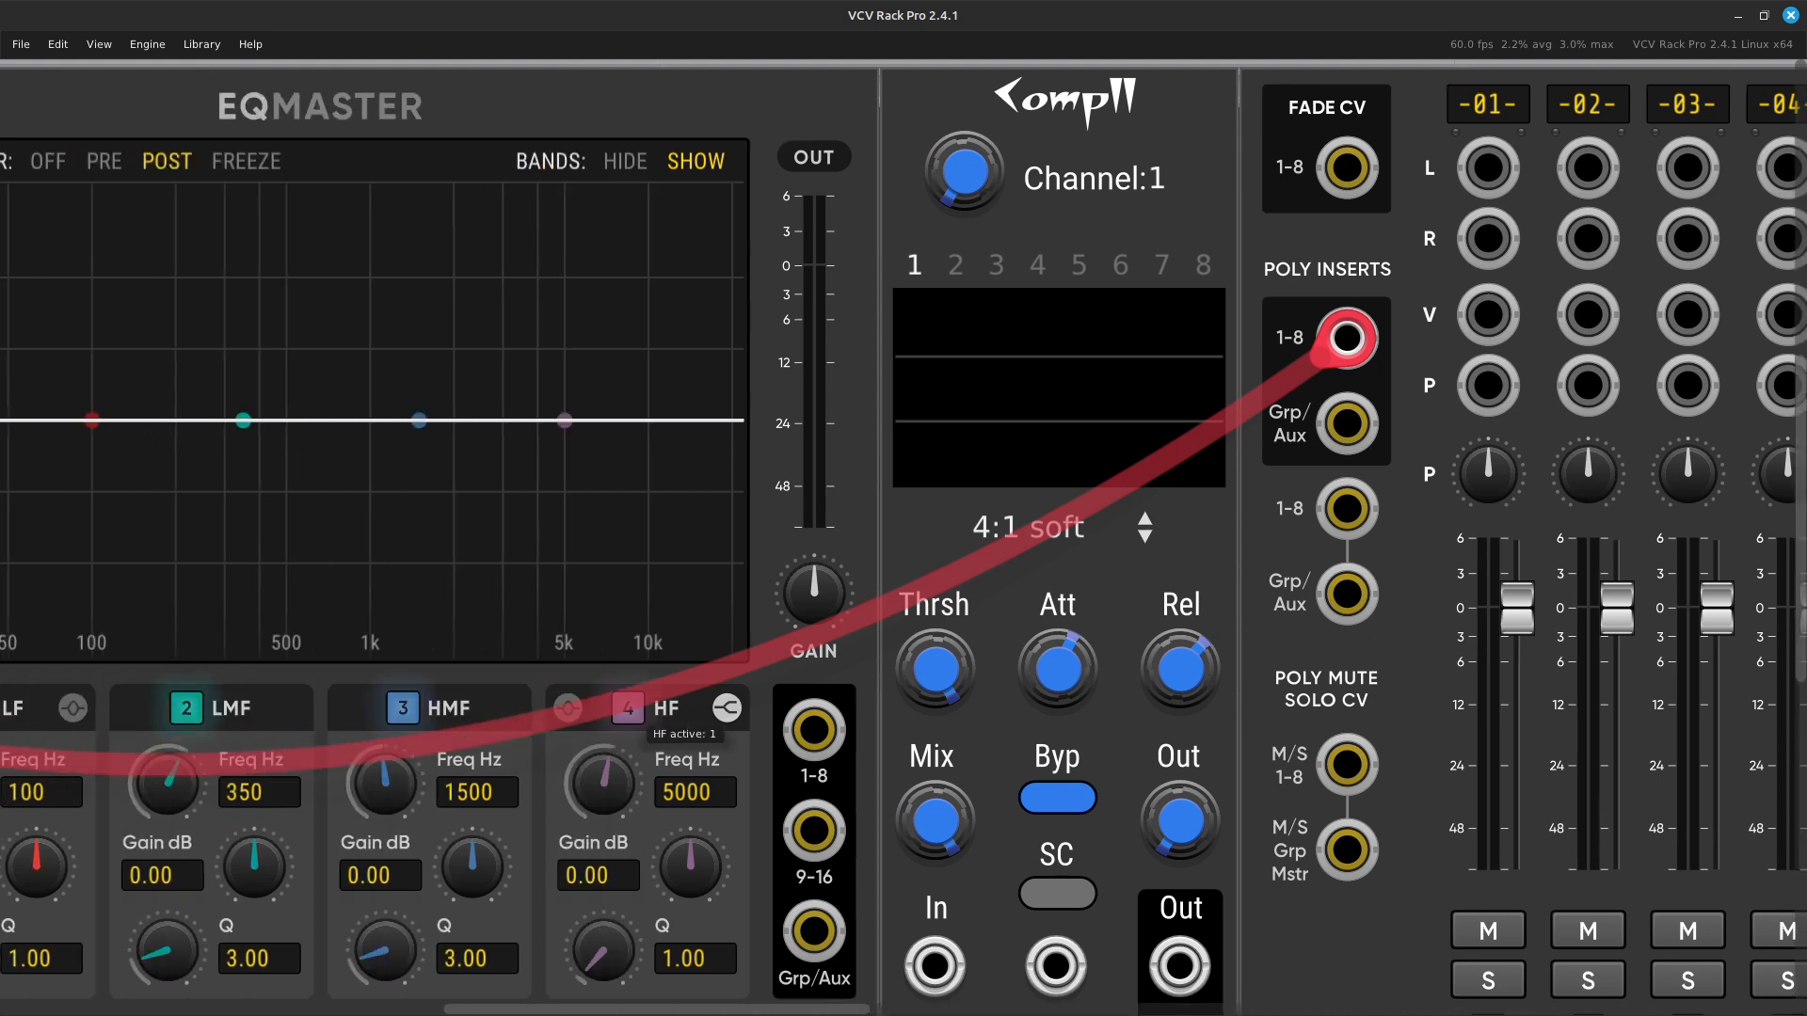
key("Down")
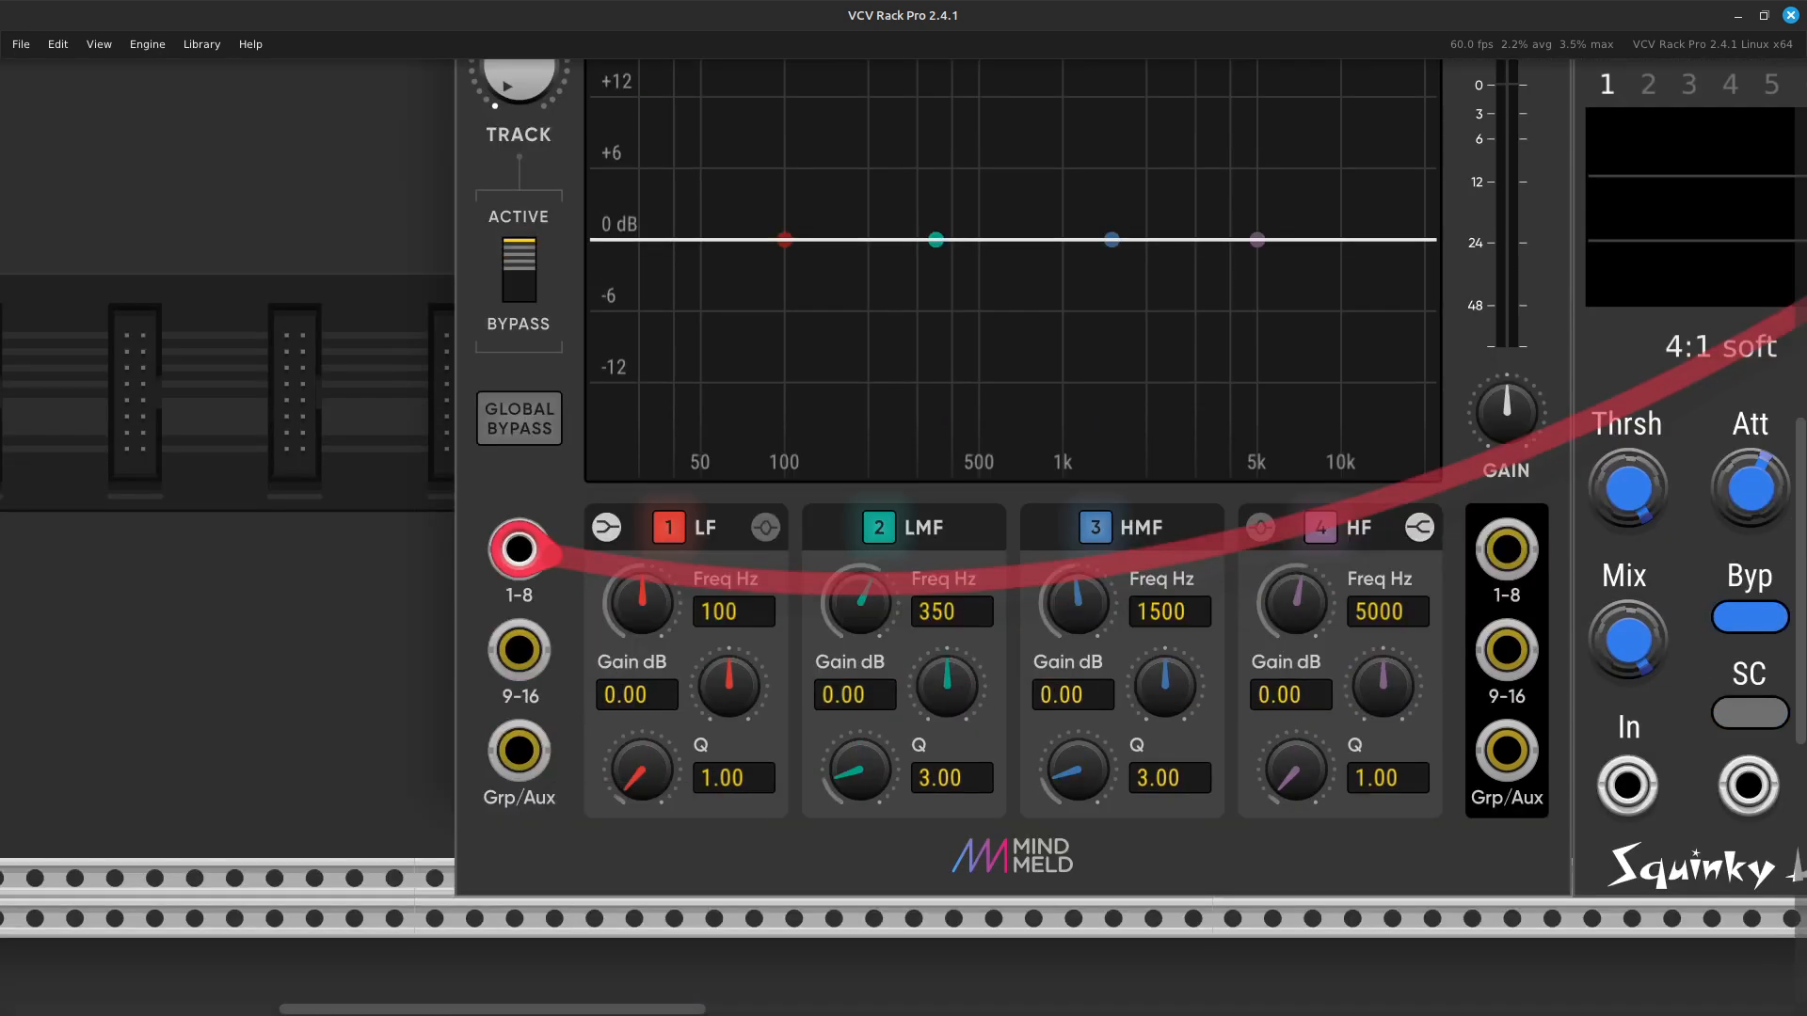
Patch a red cable from the EqMaster's 1-8 output to the Comp II's In jack.
key("Right")
key("Right")
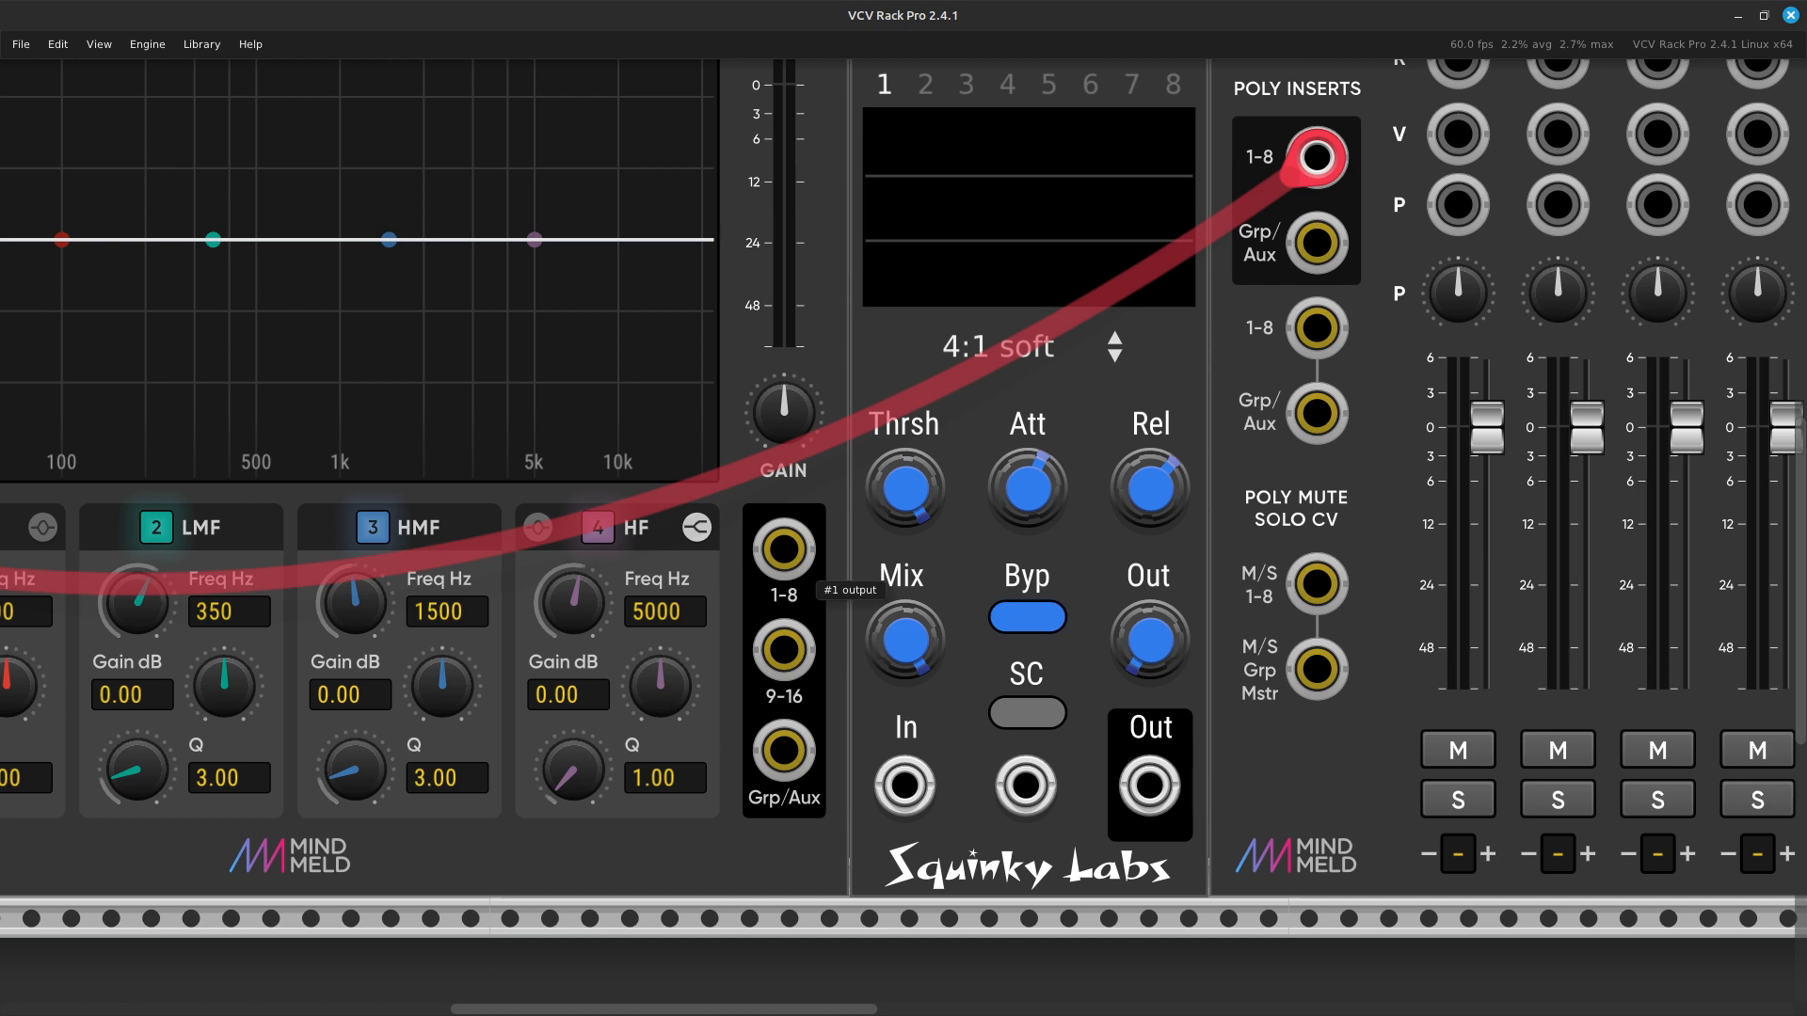
right_click(784, 553)
left_click_drag(834, 610, 912, 797)
scroll(978, 832, "right", 6)
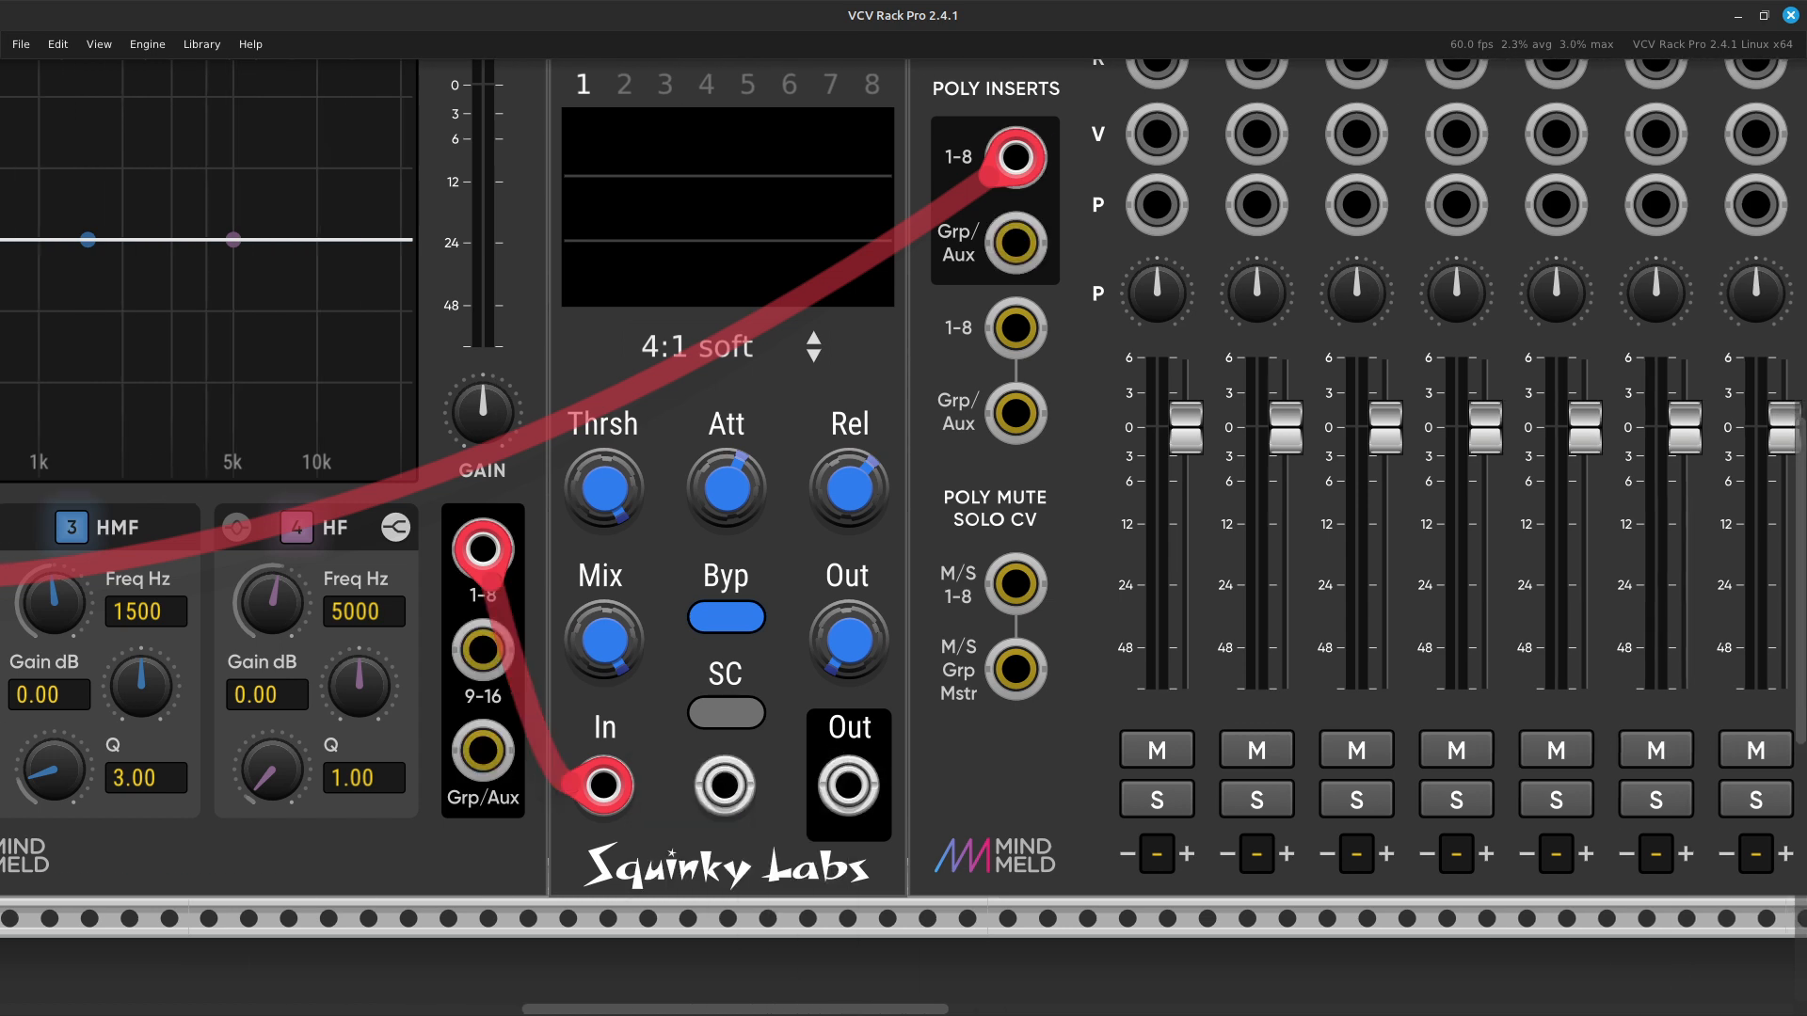
scroll(903, 536, "left", 20)
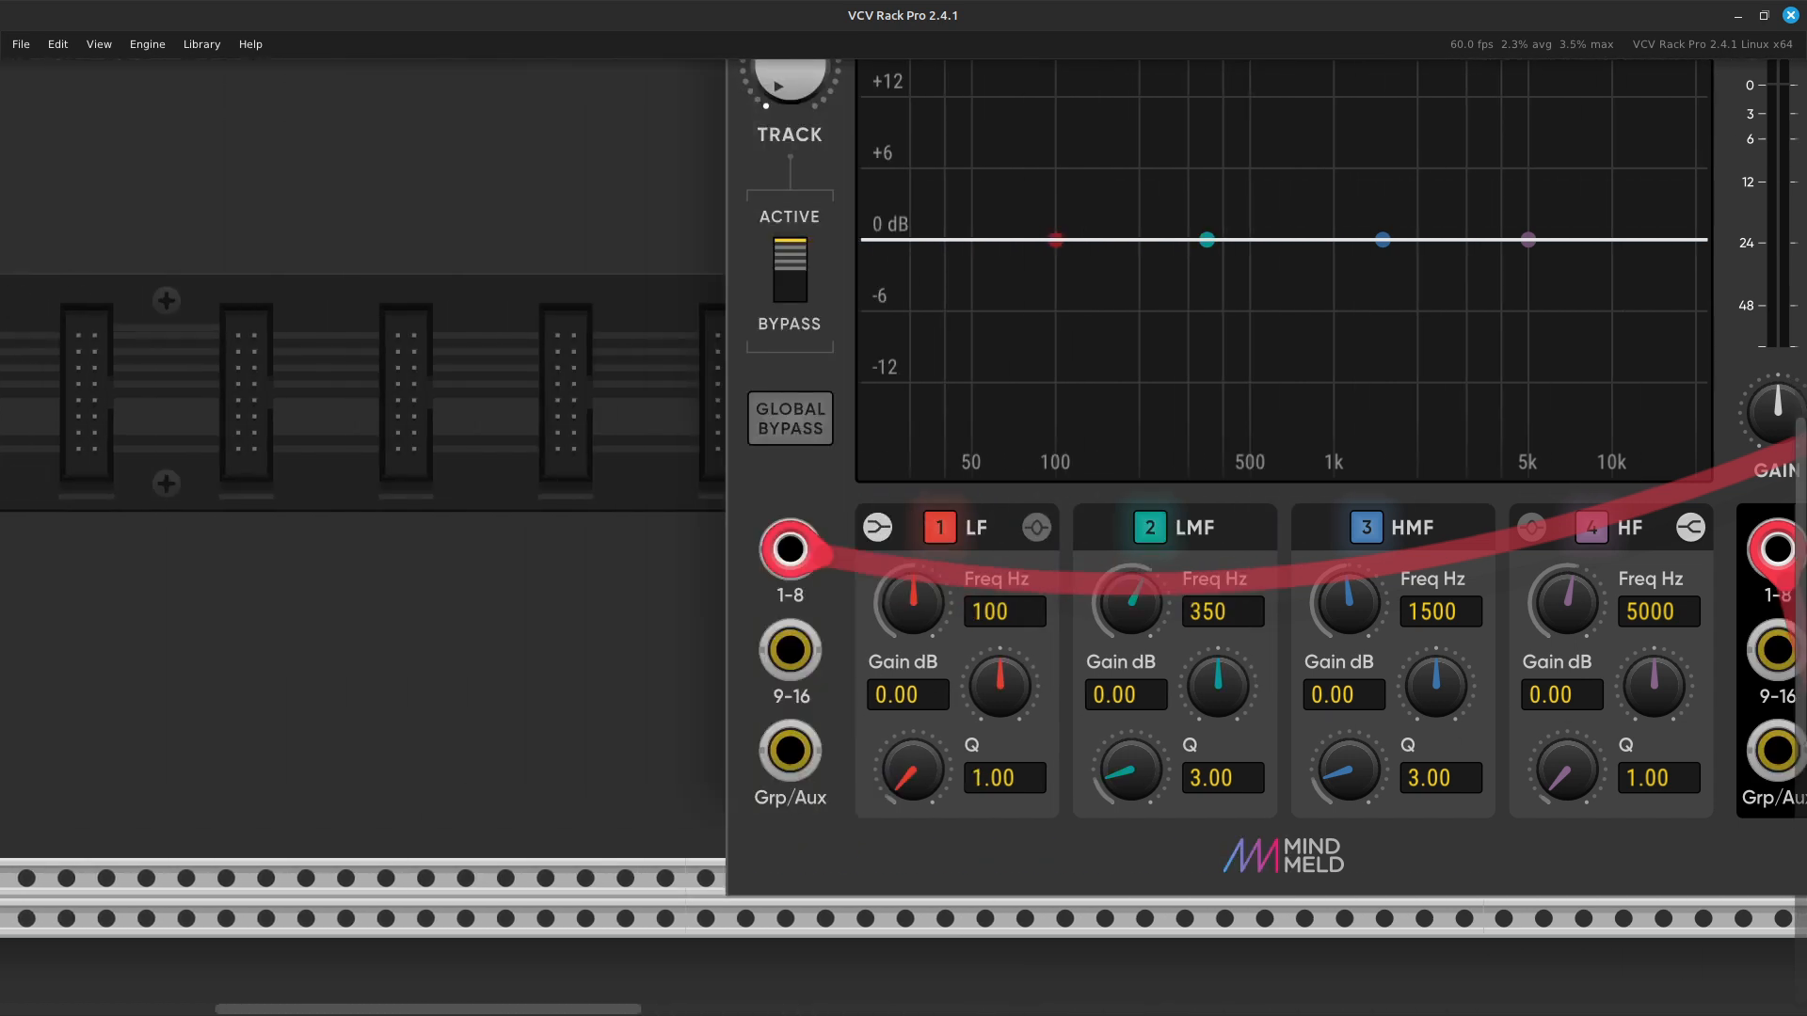
Patch a red cable from the Comp II's Out jack back to the mixer's Poly Inserts 1-8 input.
scroll(904, 470, "right", 18)
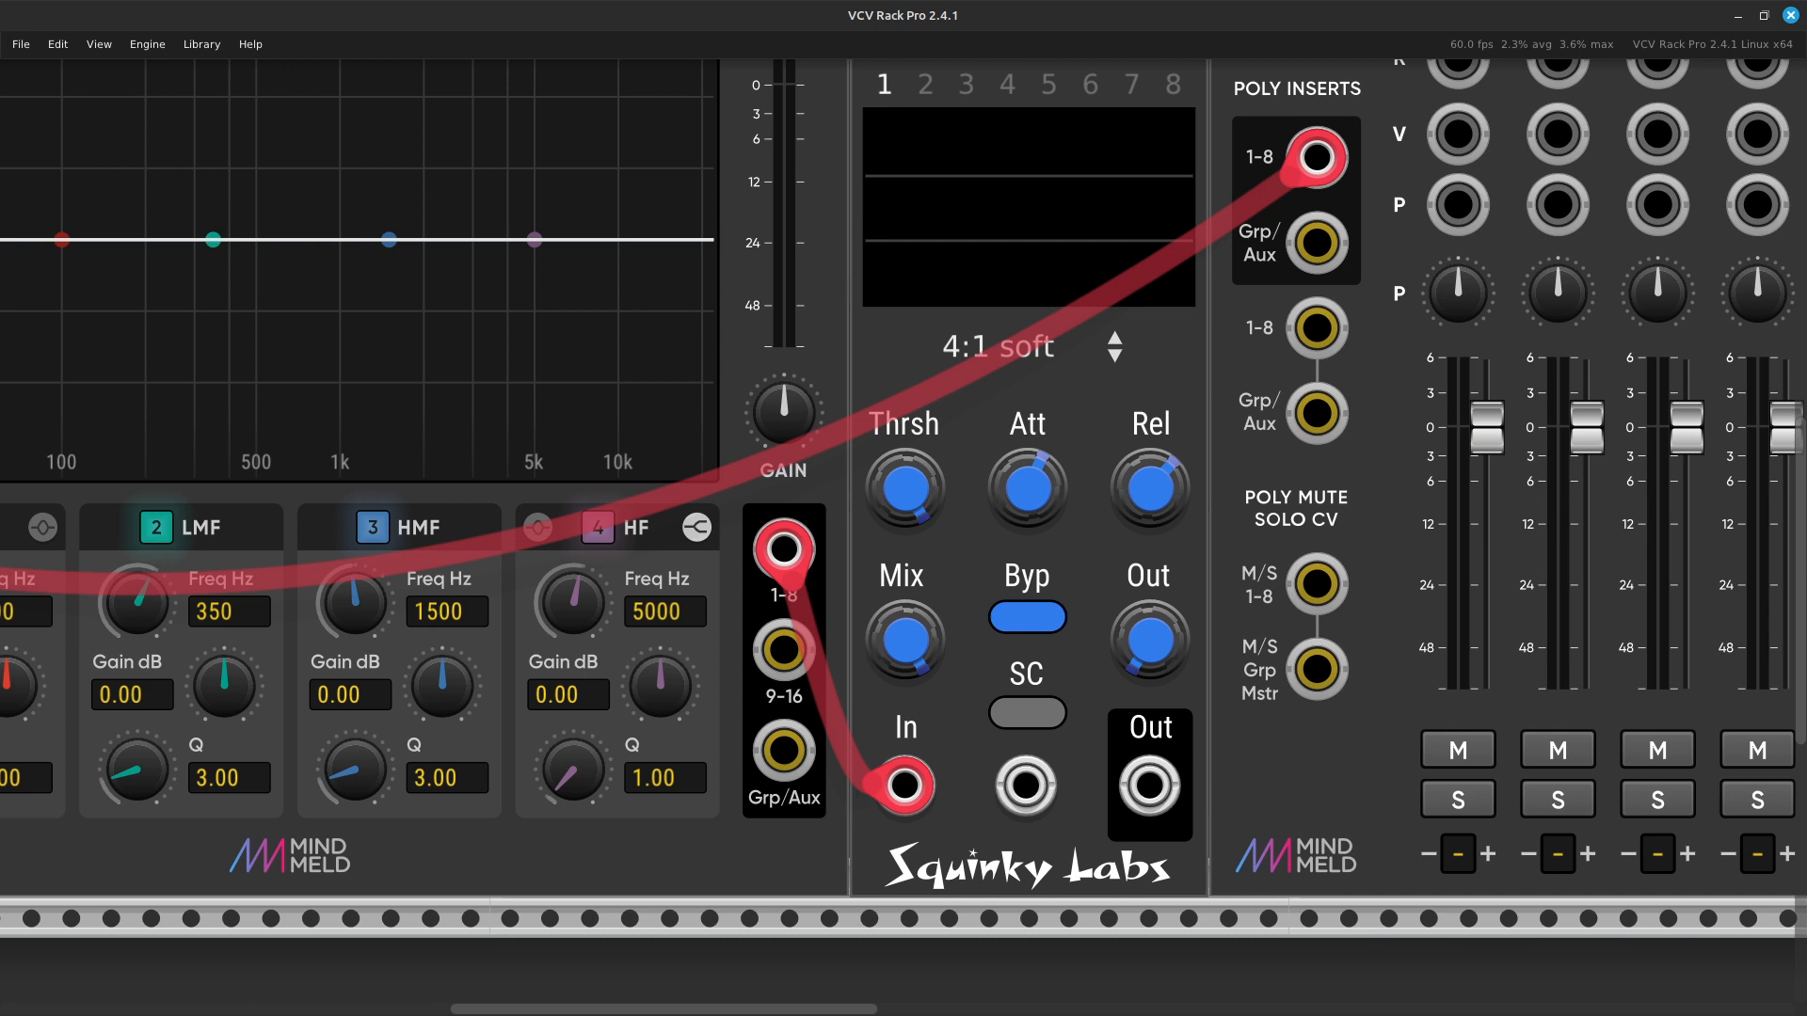
scroll(603, 786, "right", 6)
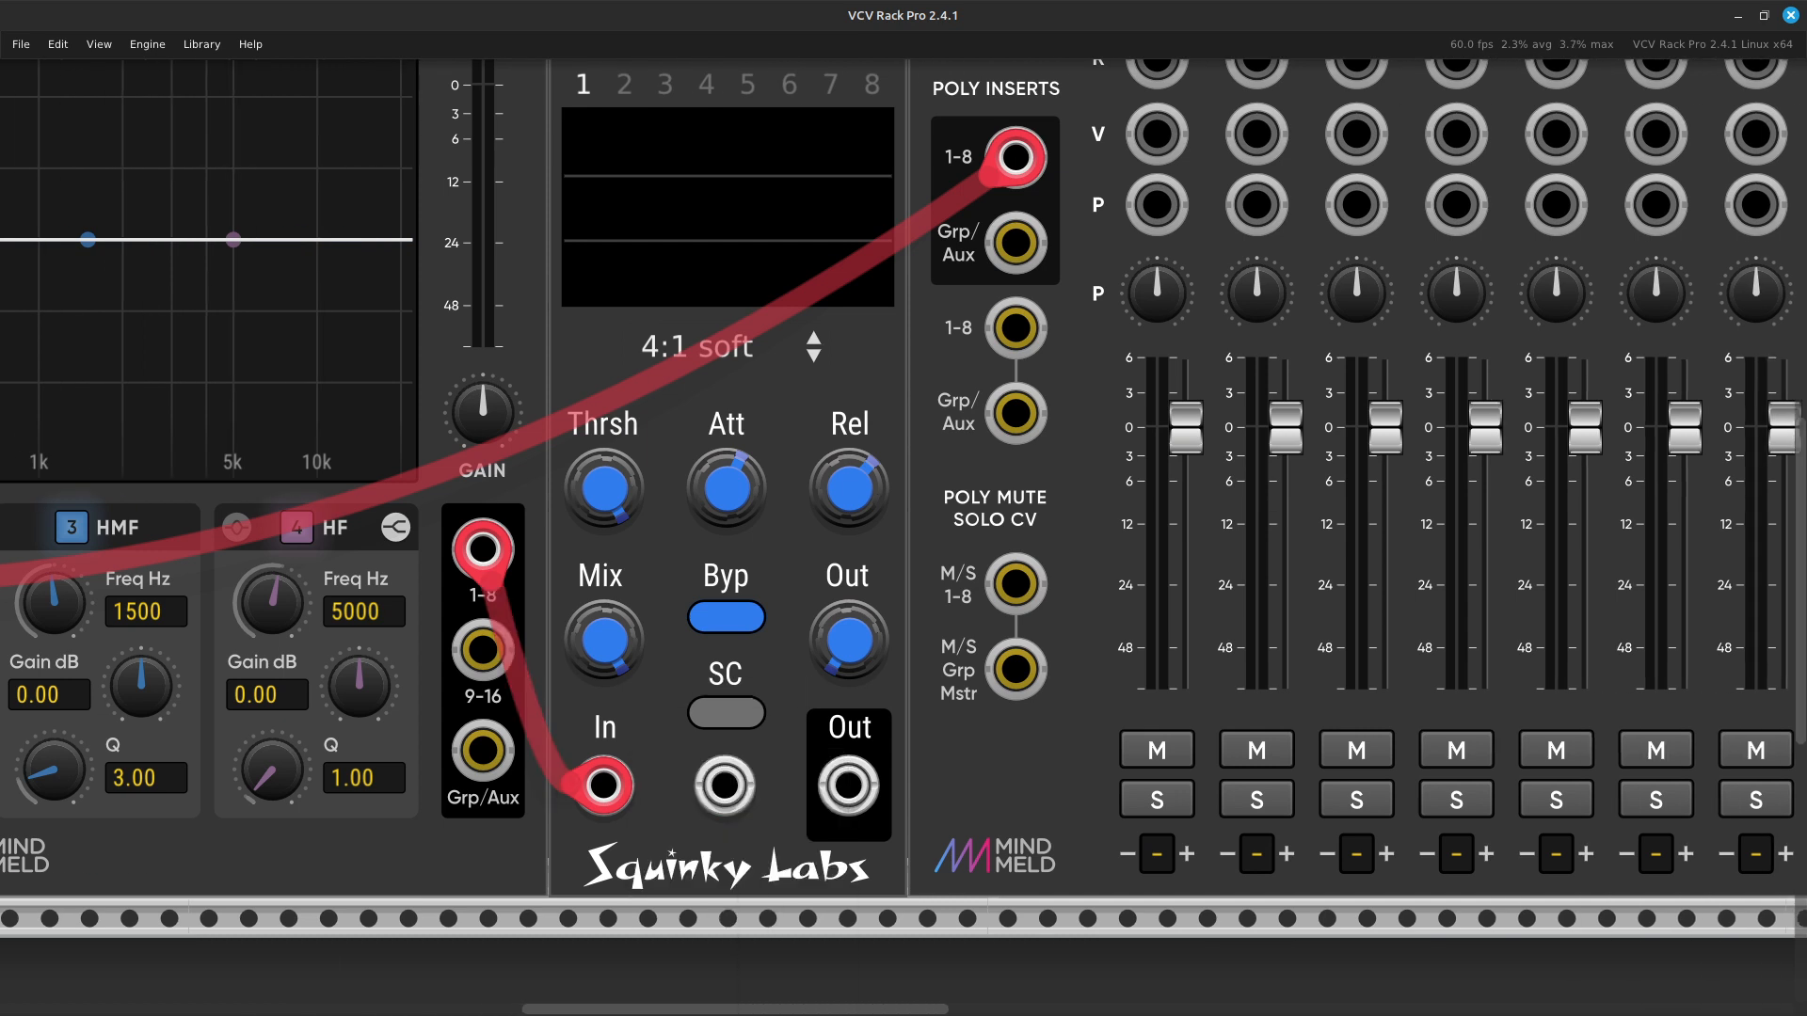
scroll(903, 471, "up", 4)
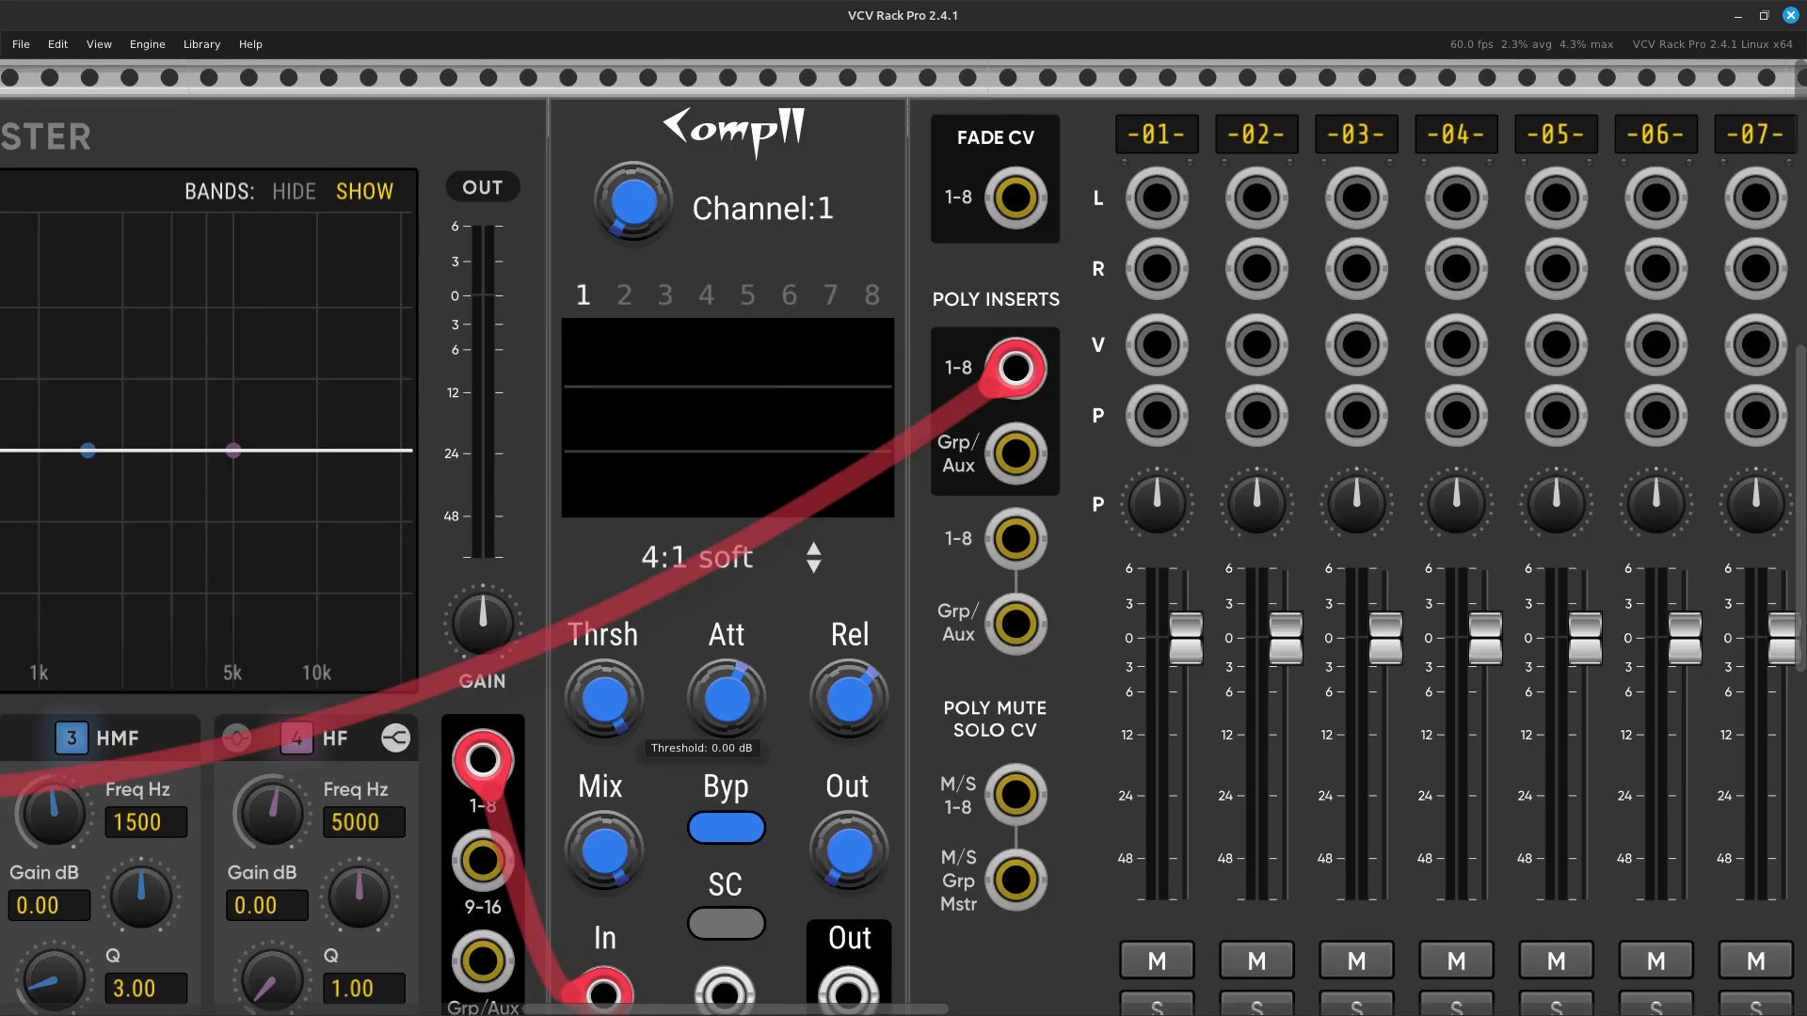
scroll(903, 470, "down", 8)
scroll(904, 470, "right", 4)
scroll(781, 752, "up", 3)
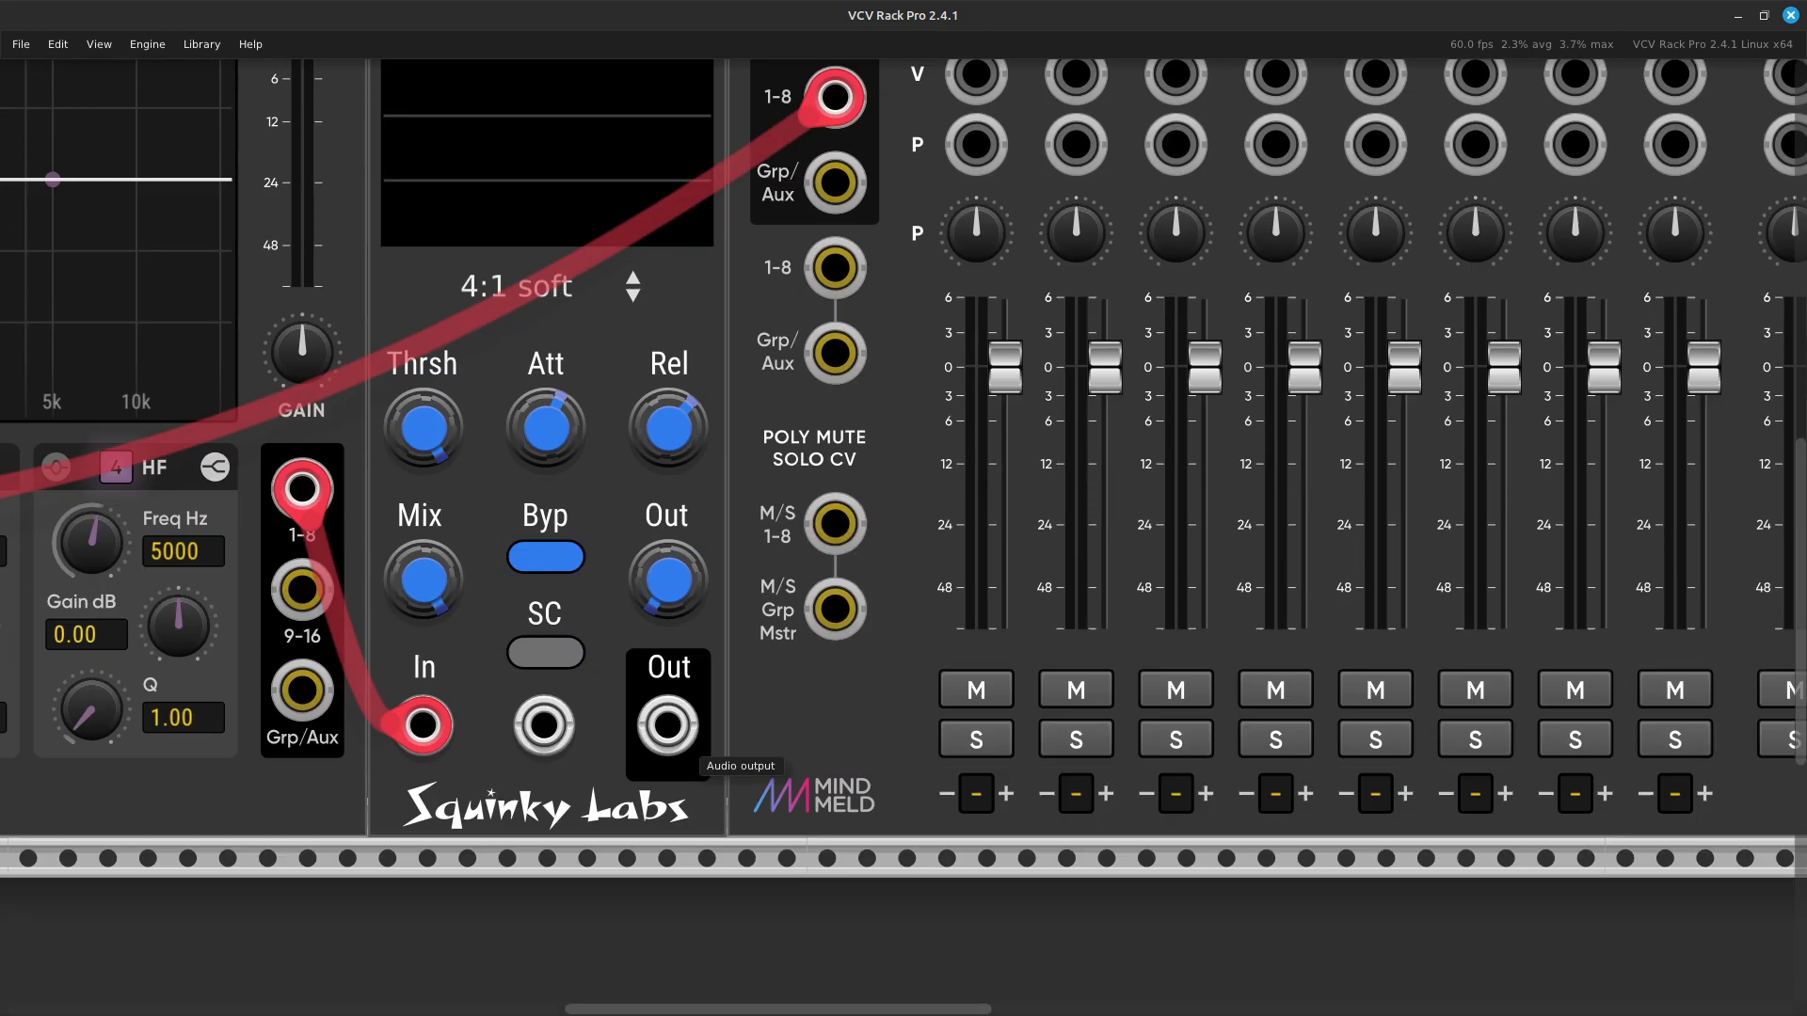
scroll(781, 752, "left", 2)
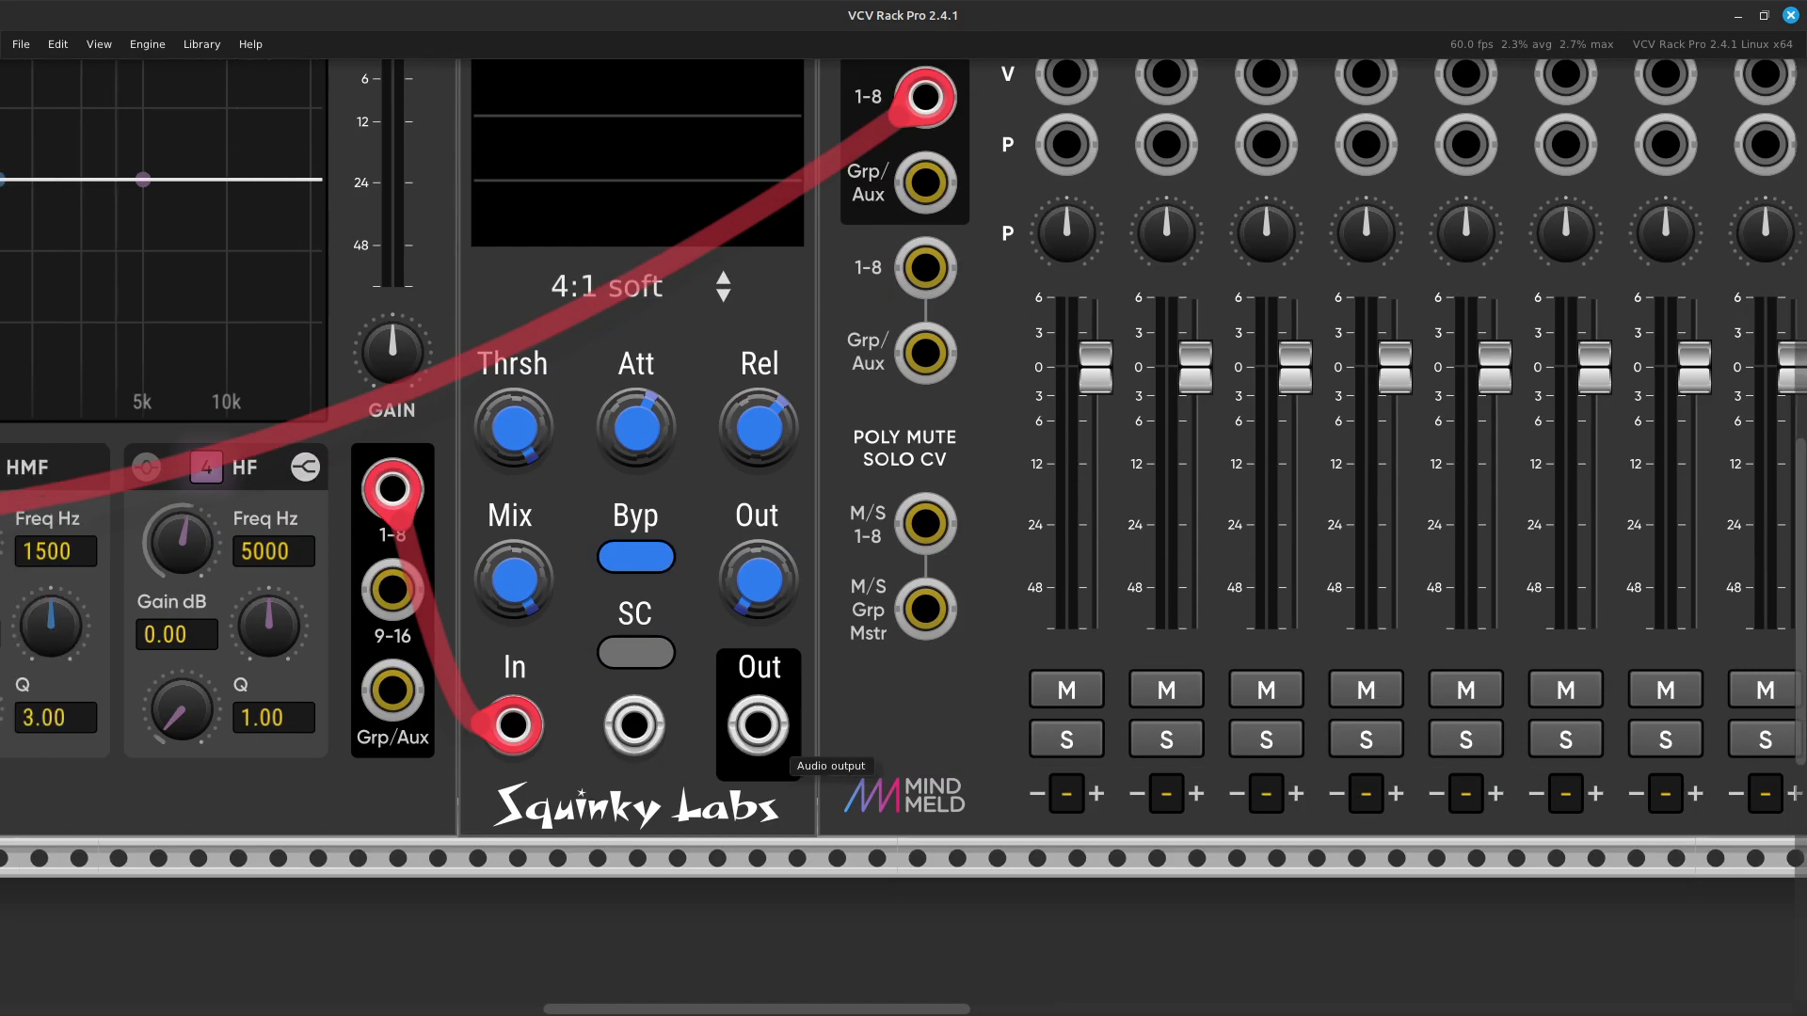
right_click(751, 734)
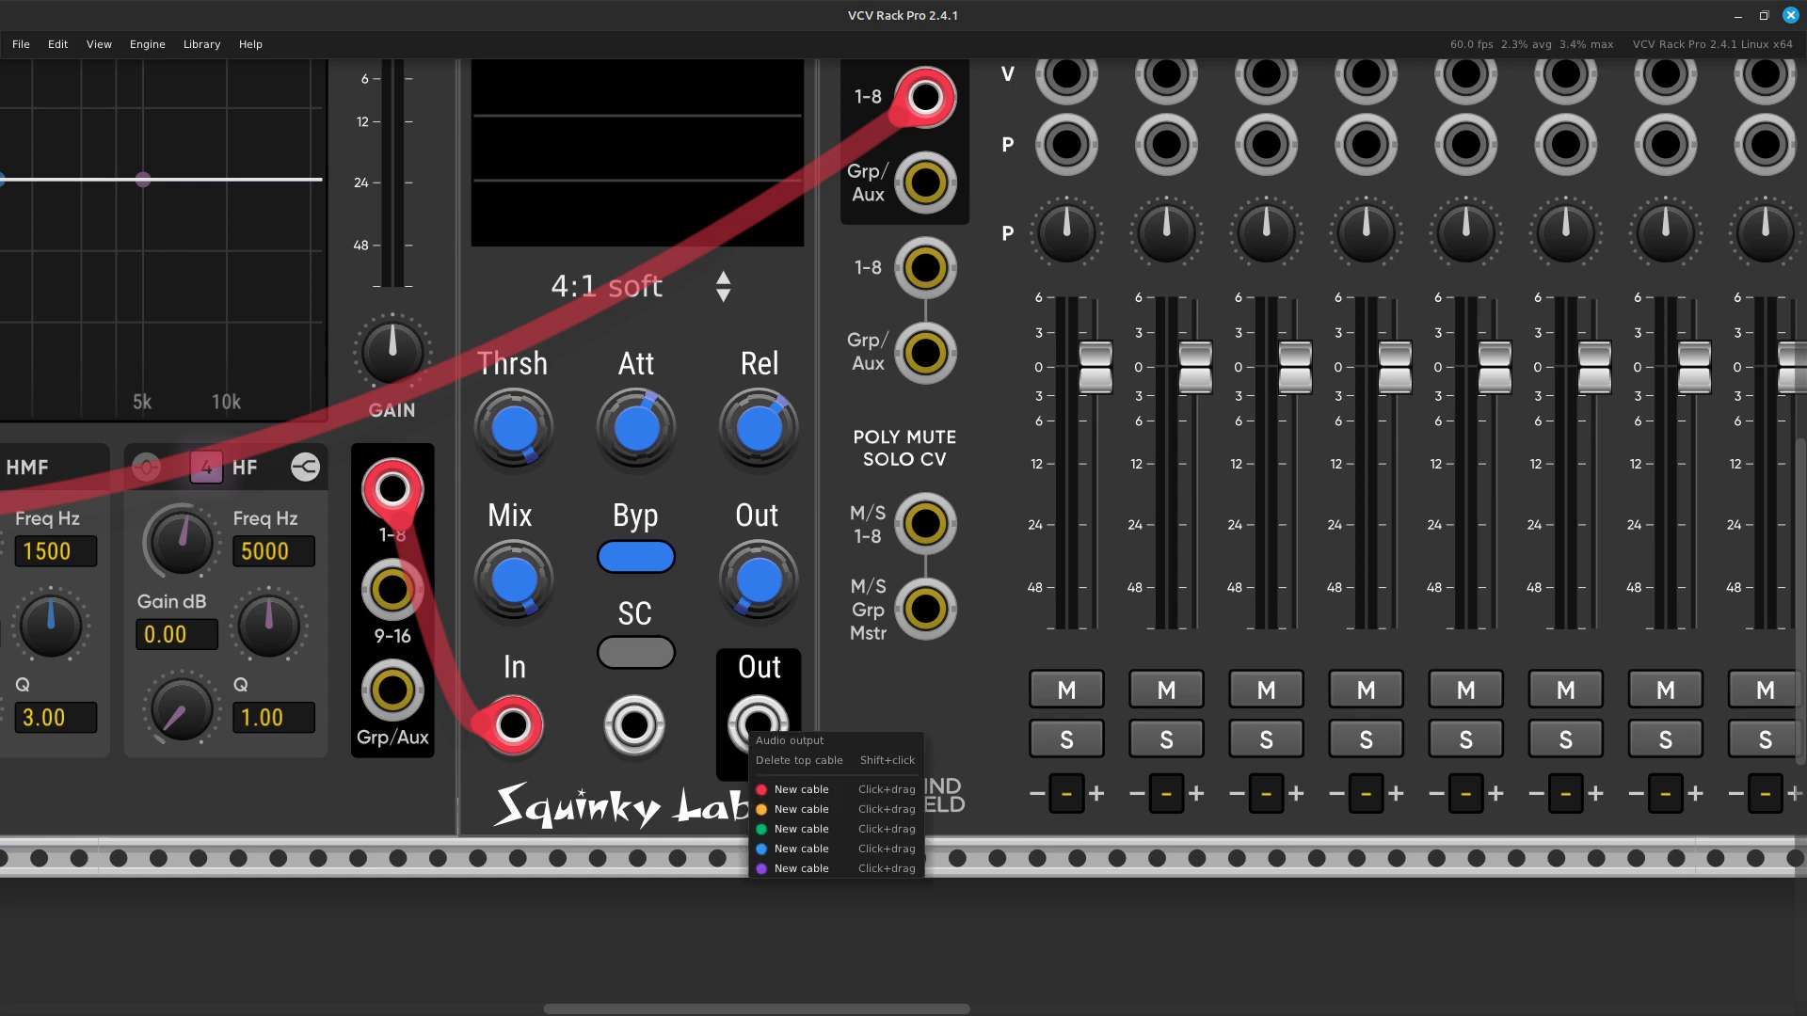
left_click_drag(804, 789, 758, 559)
key("Right")
key("Up")
key("Up")
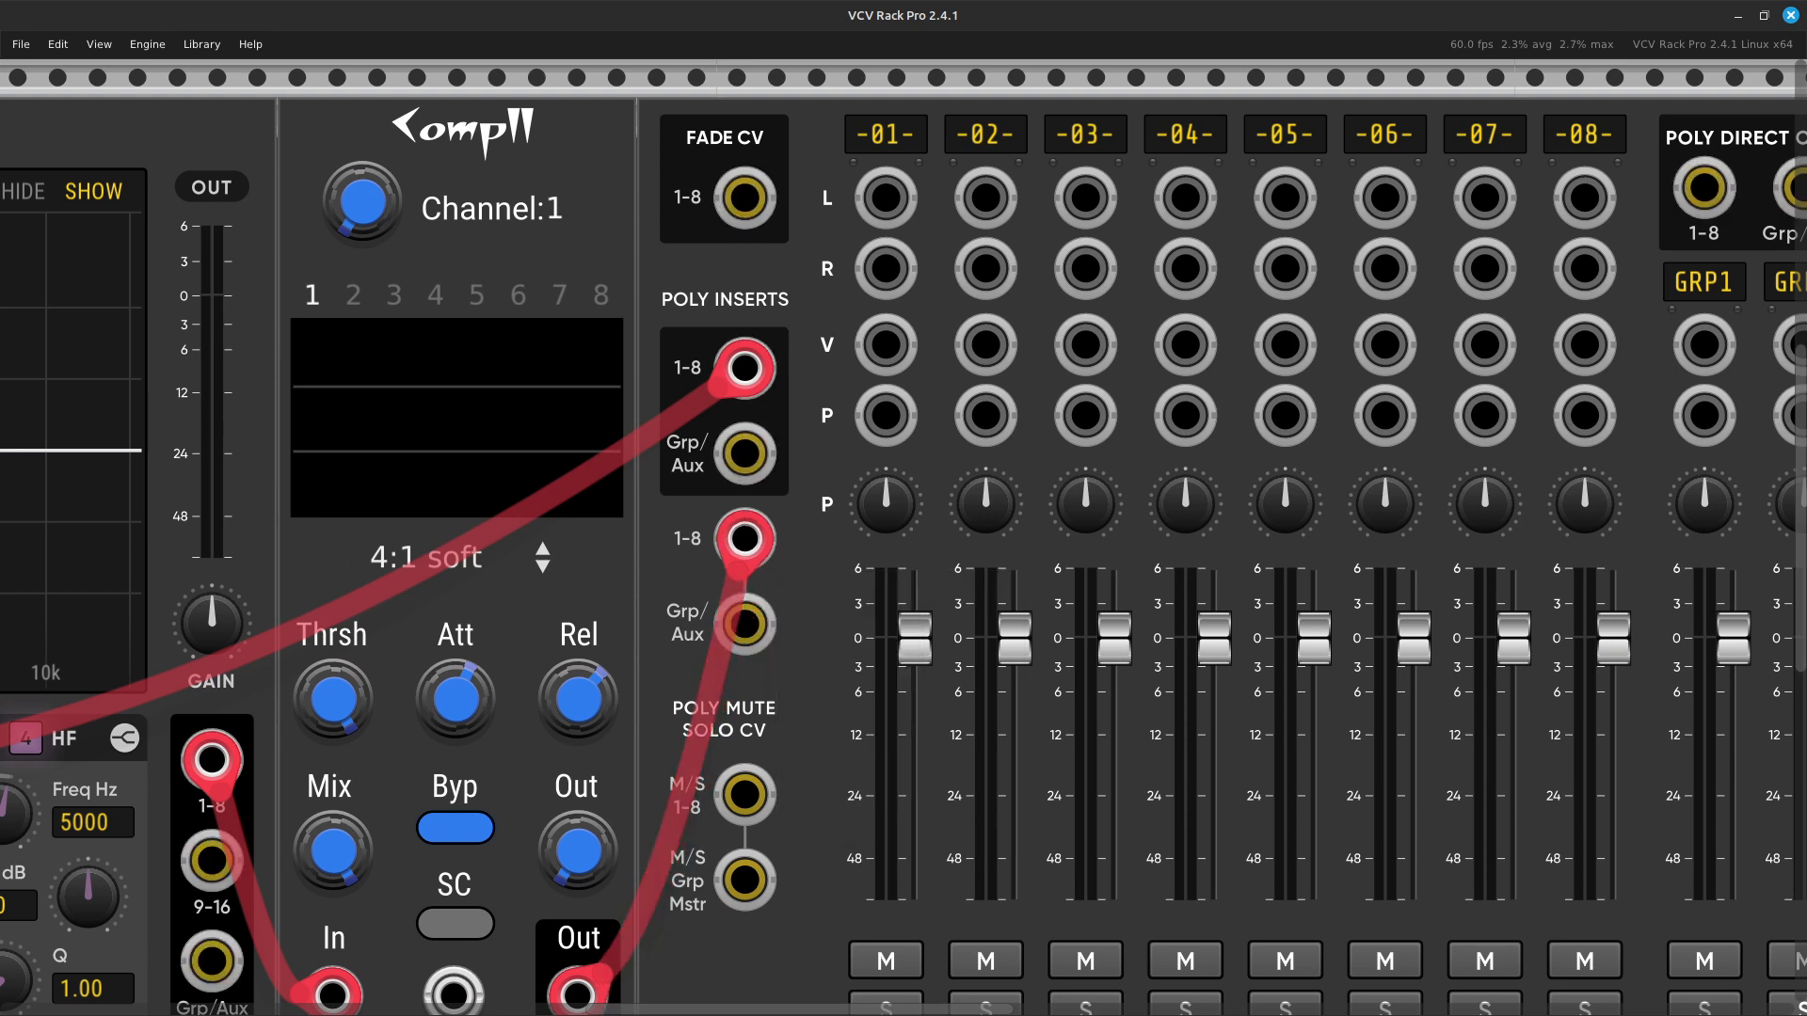
Trace the insert loop from the mixer through the EqMaster and Comp II and back into the mixer.
key("Right")
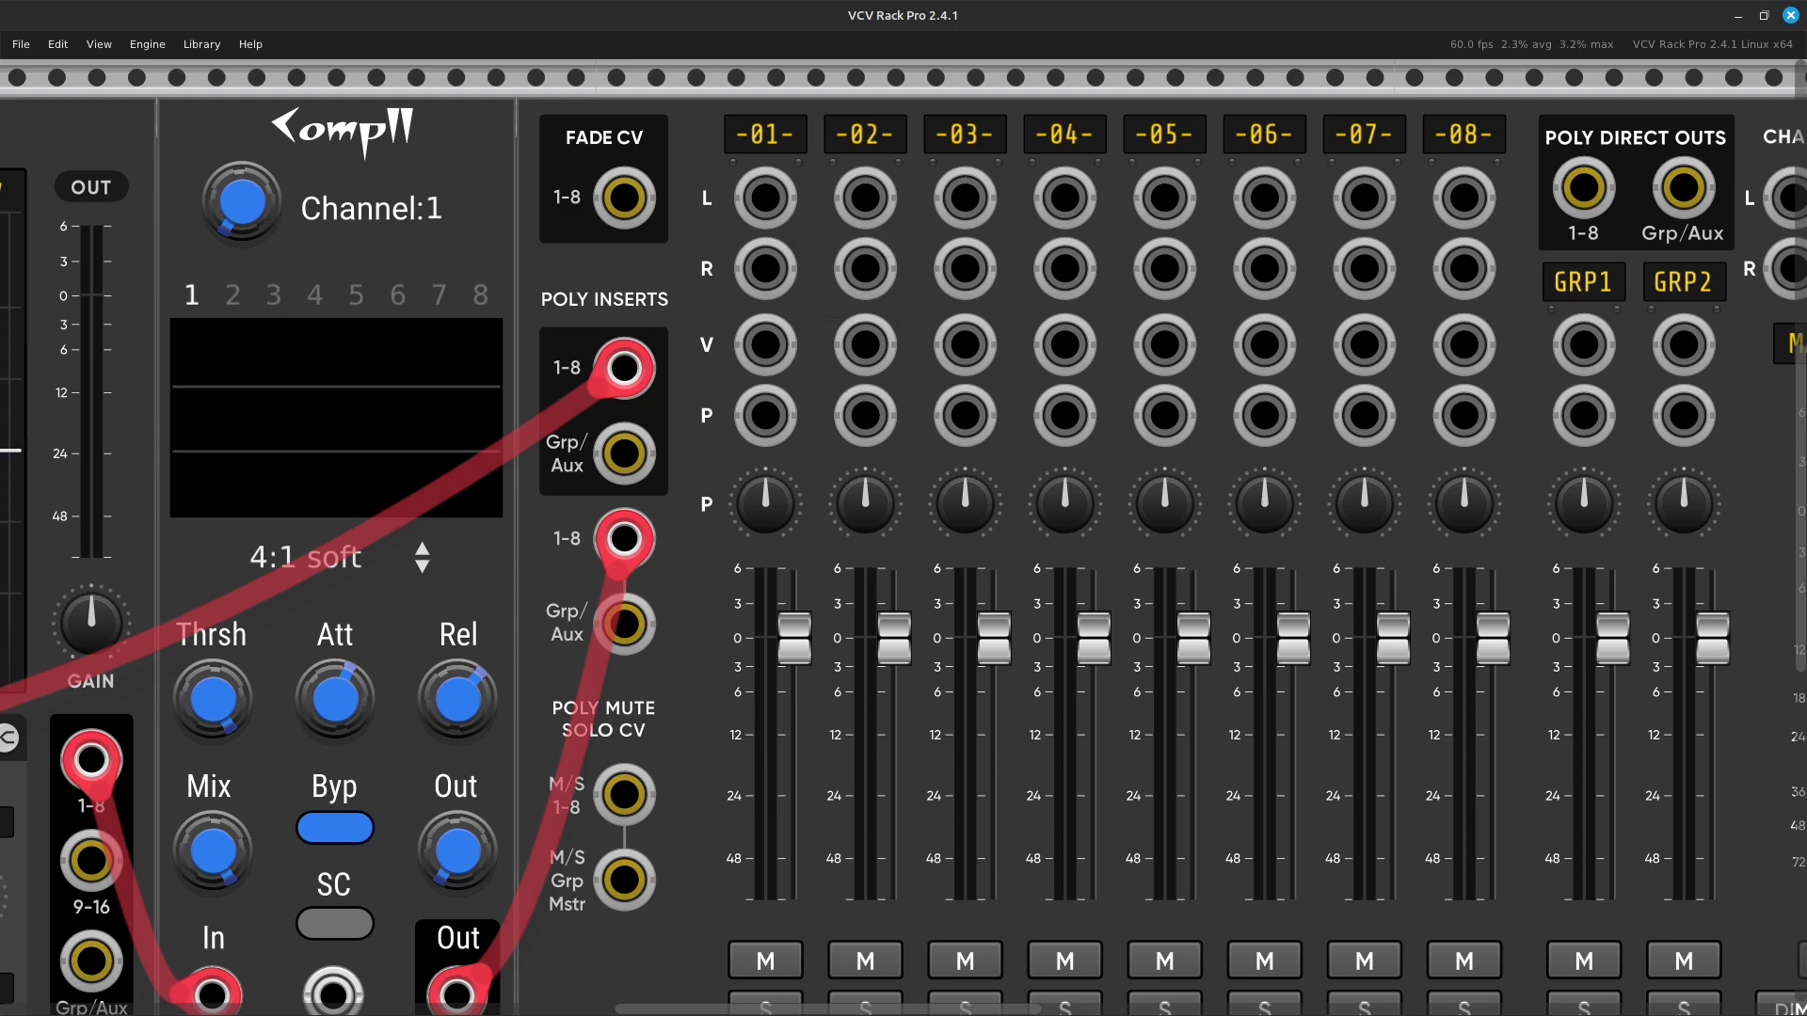
key("Left")
scroll(275, 892, "right", 10)
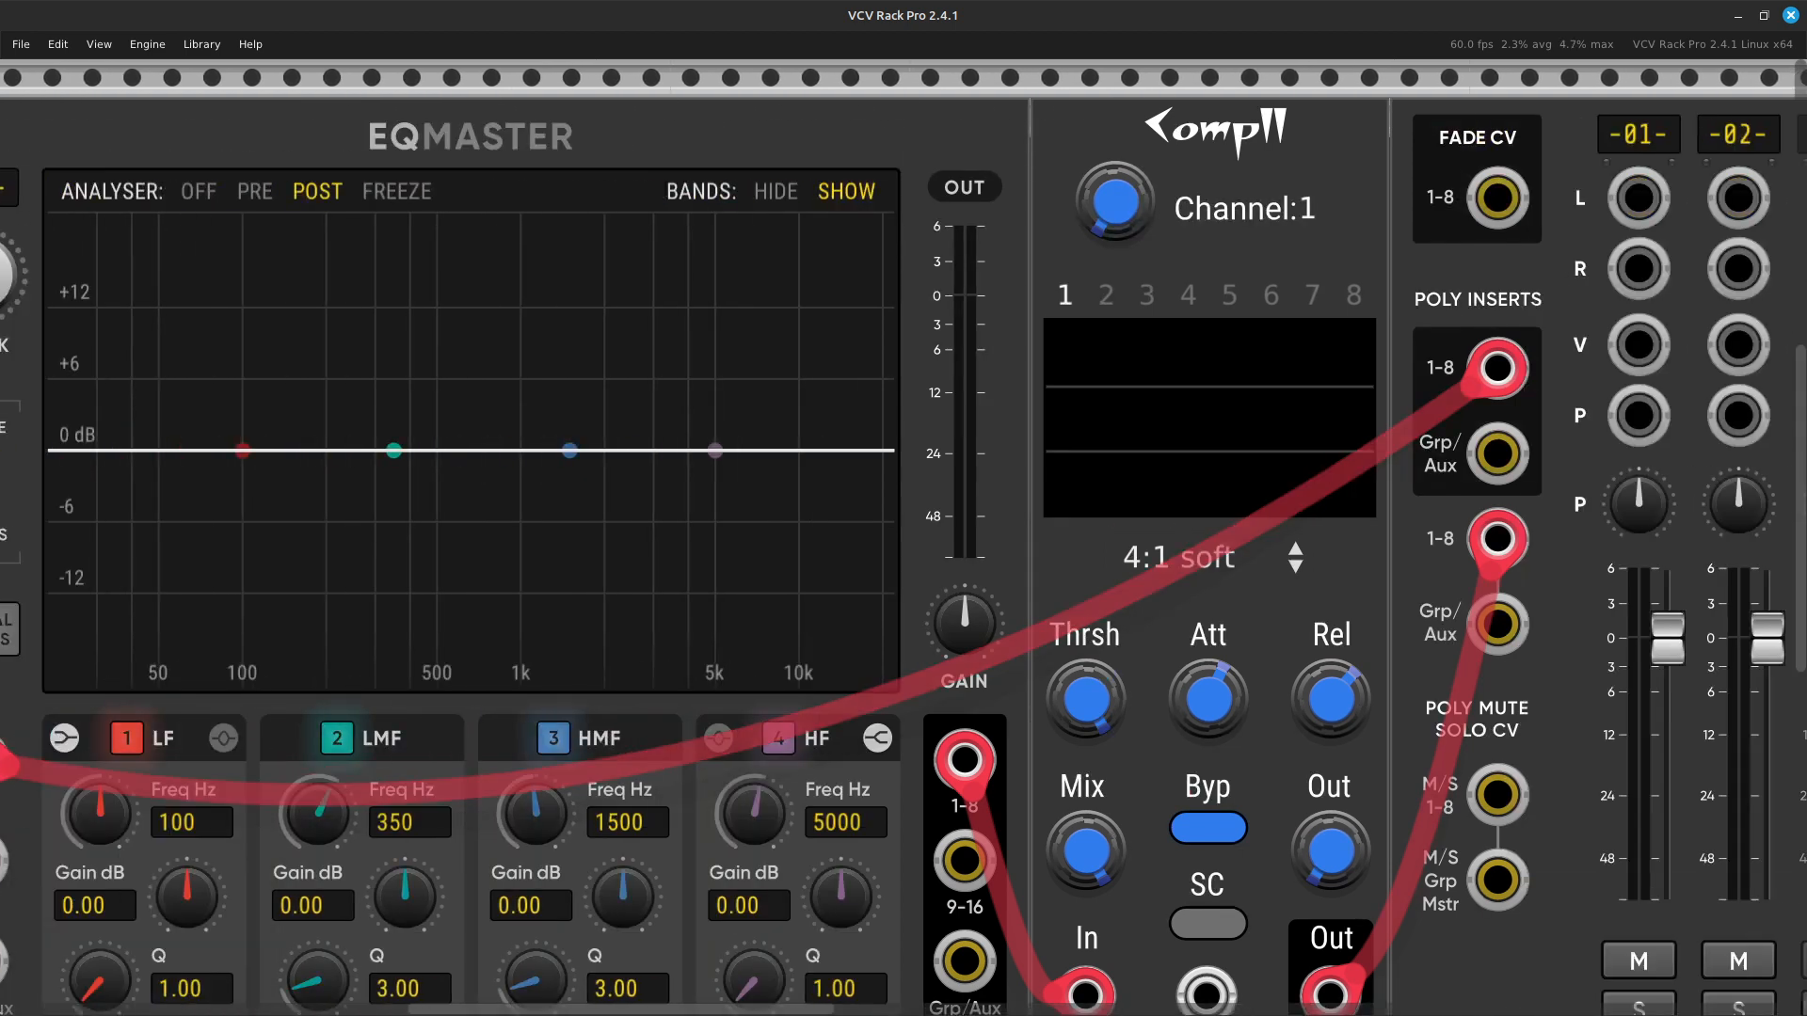
scroll(628, 743, "down", 5)
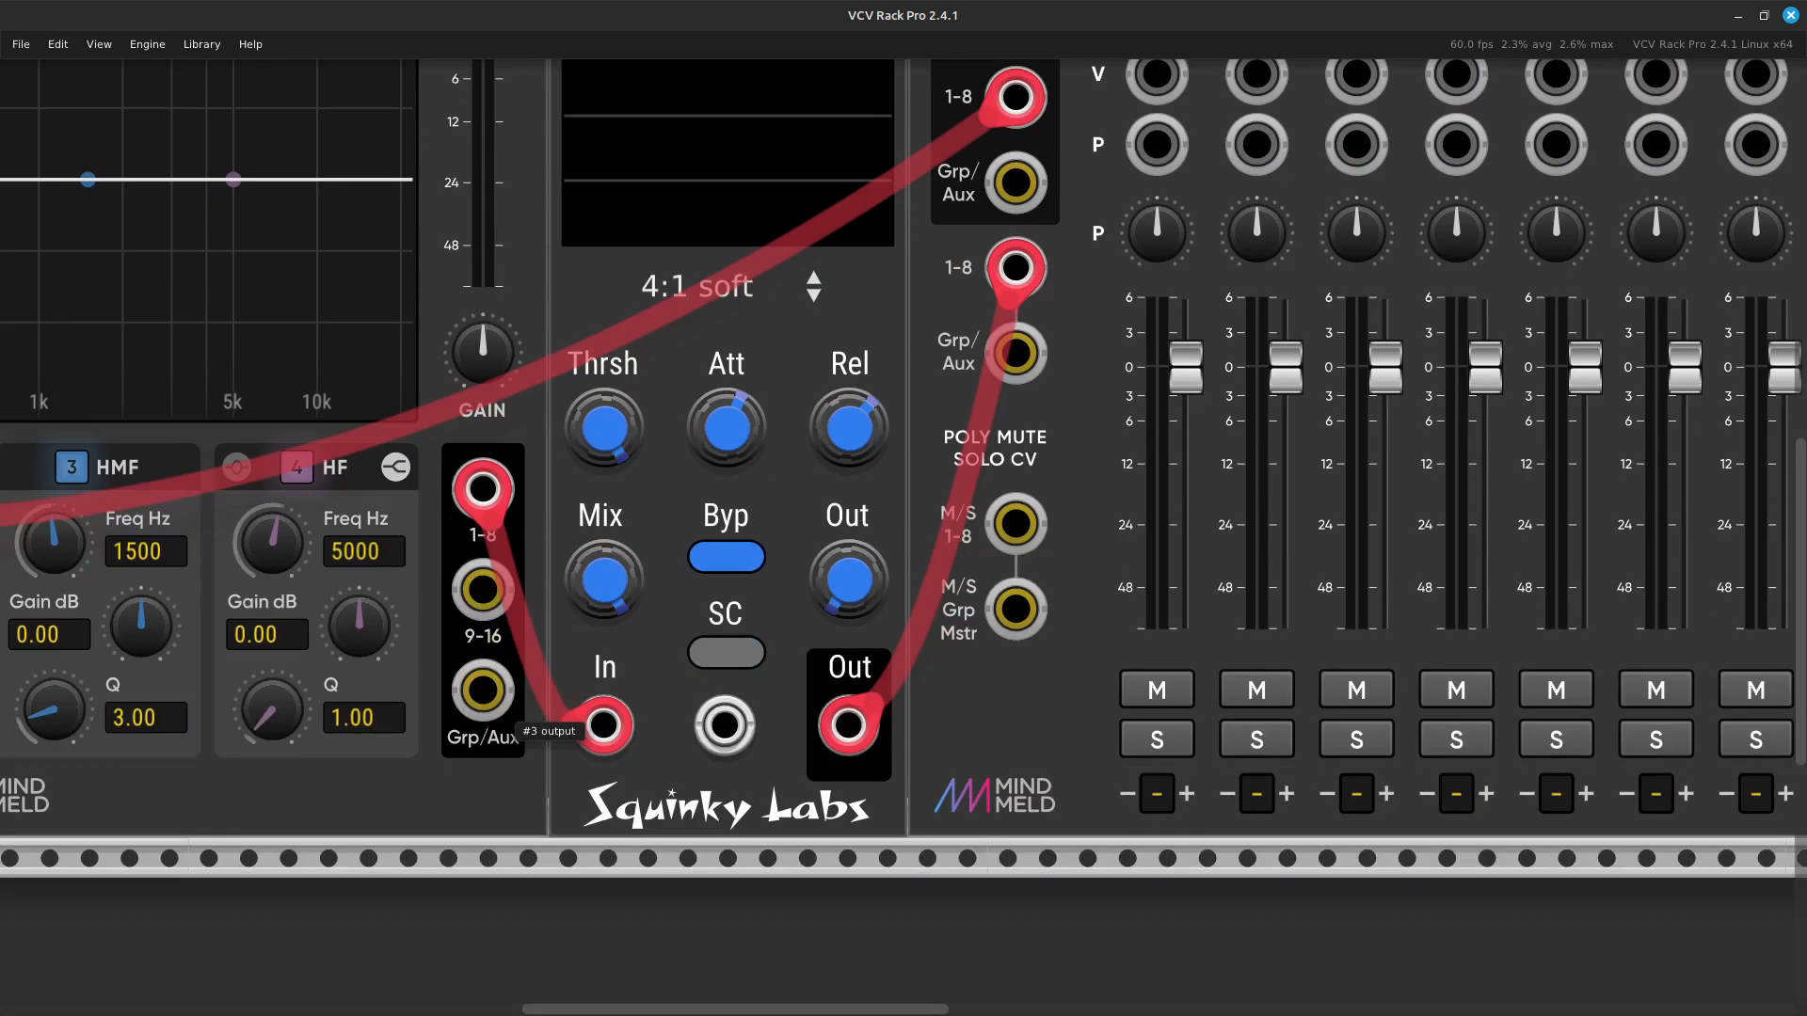
key("Right")
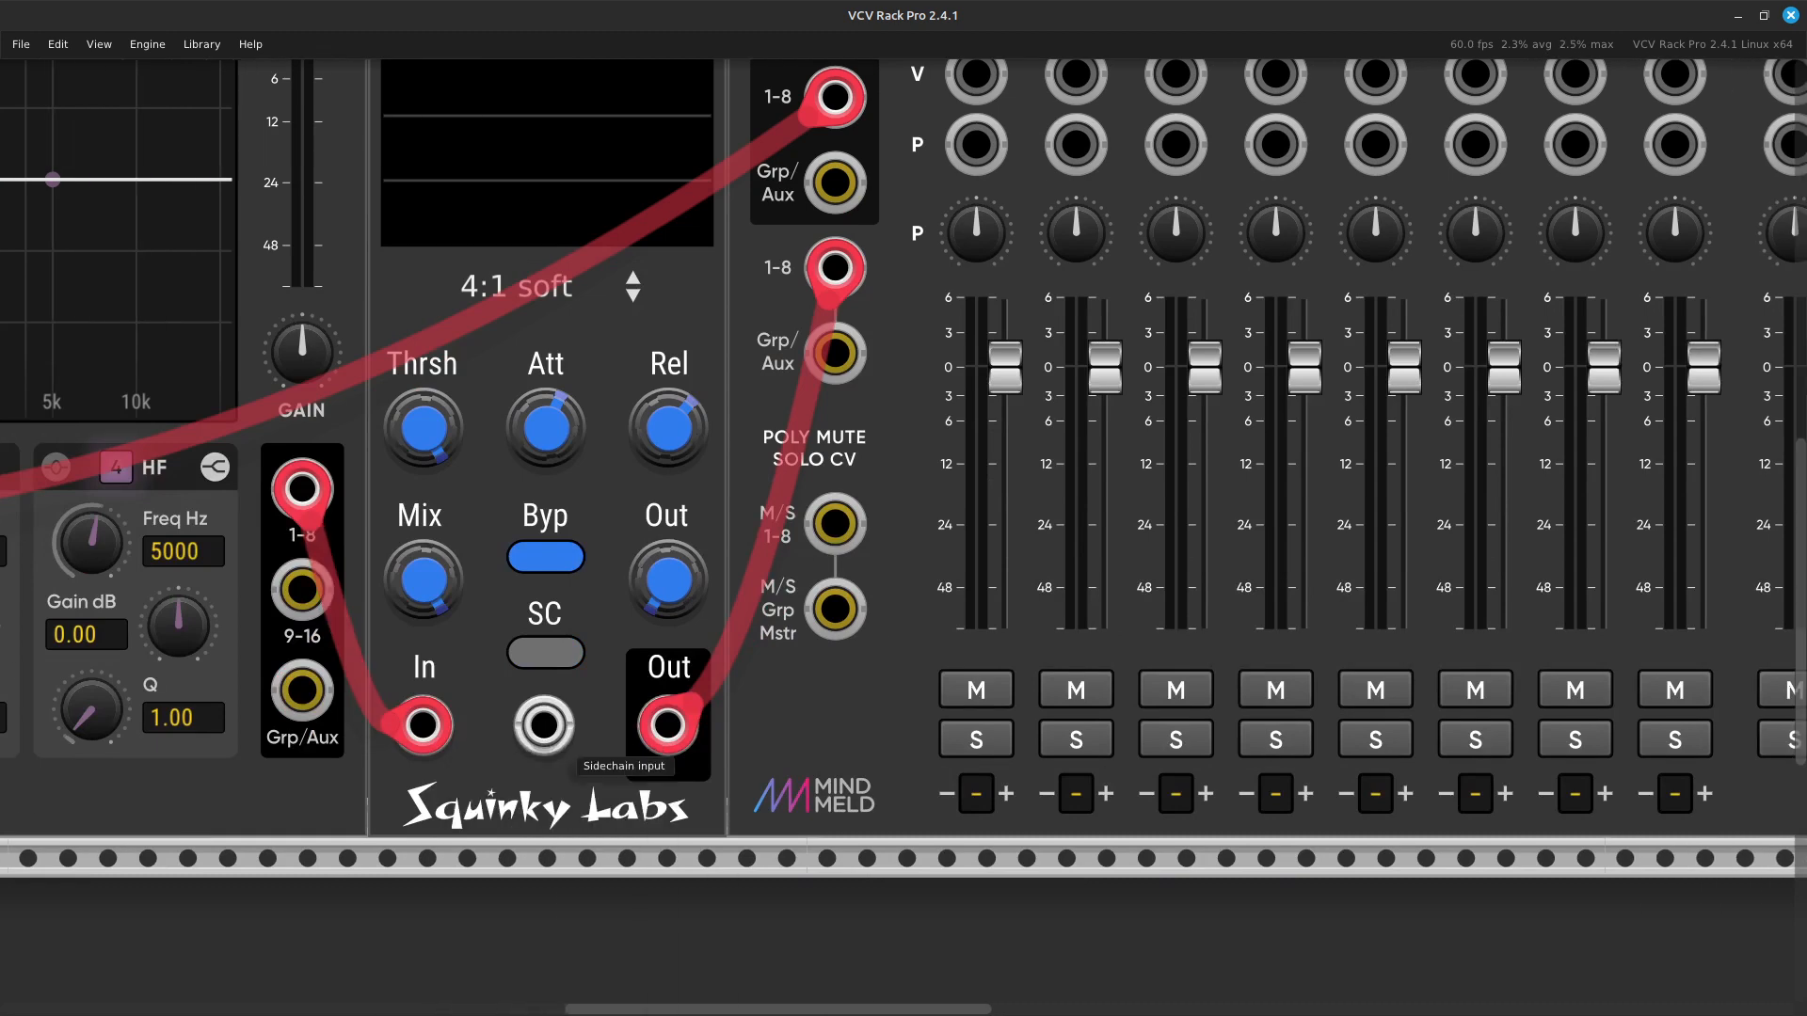
key("Right")
key("Up")
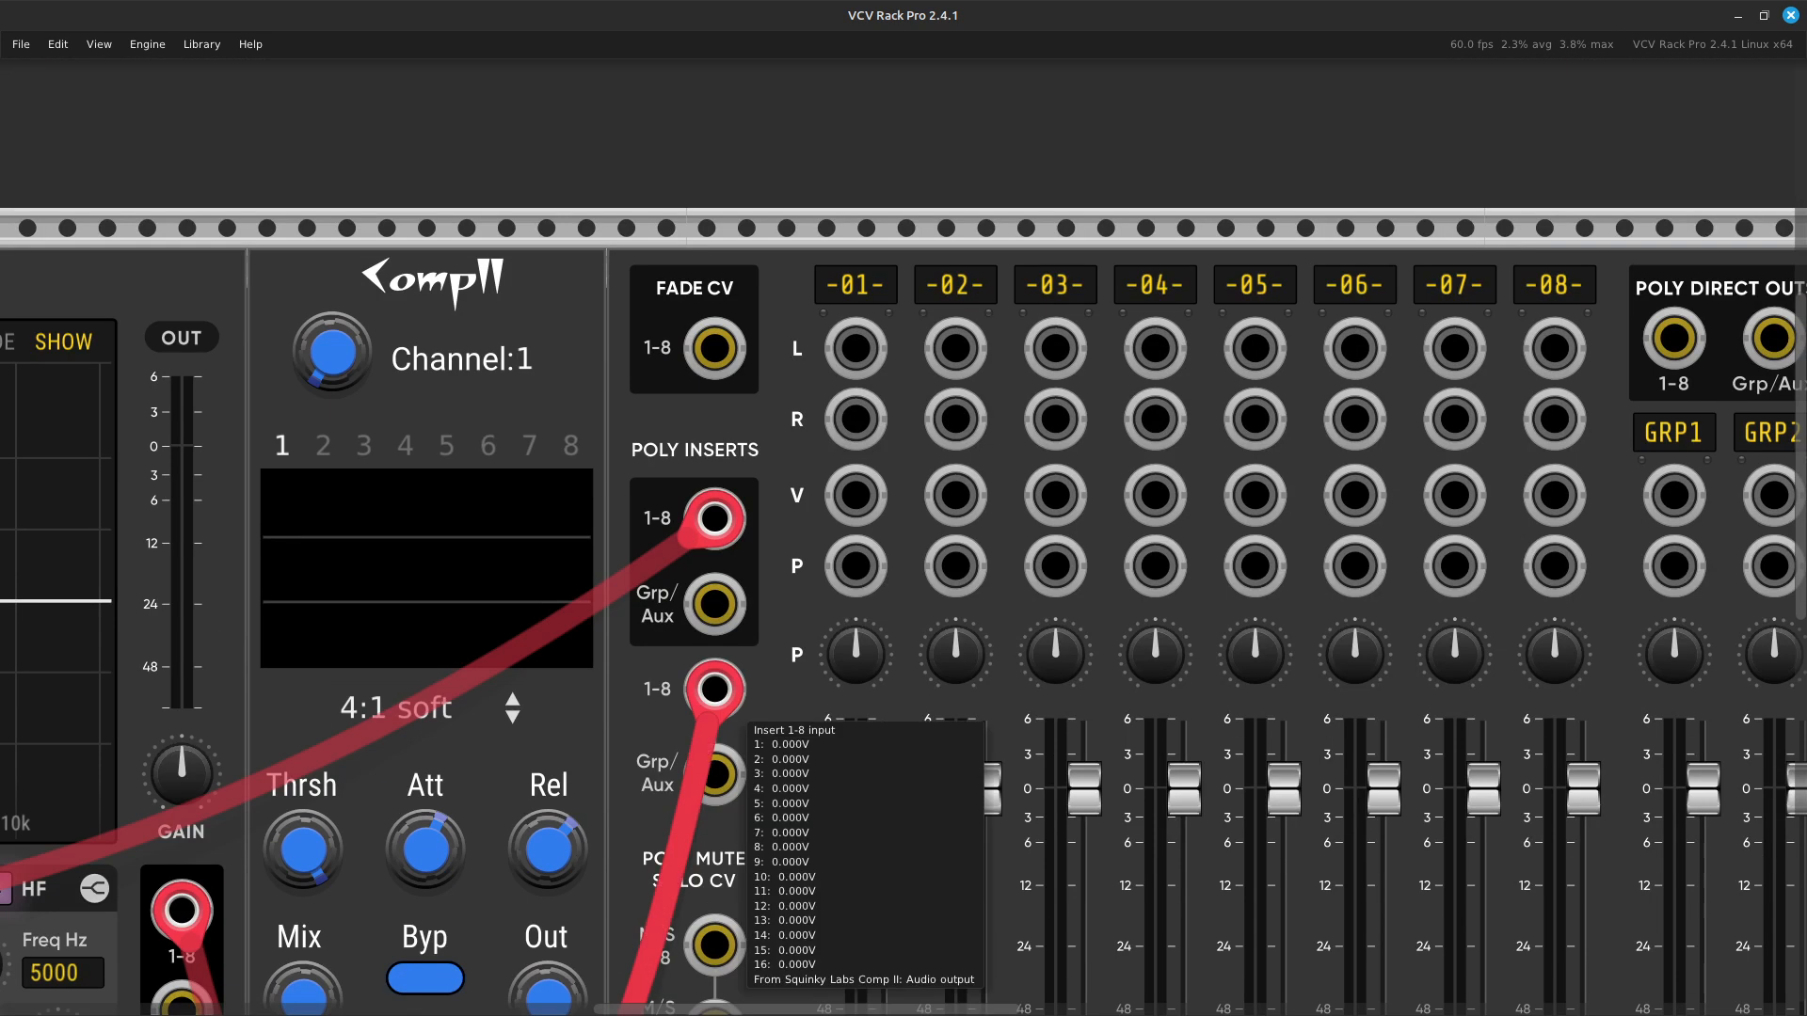
key("Left")
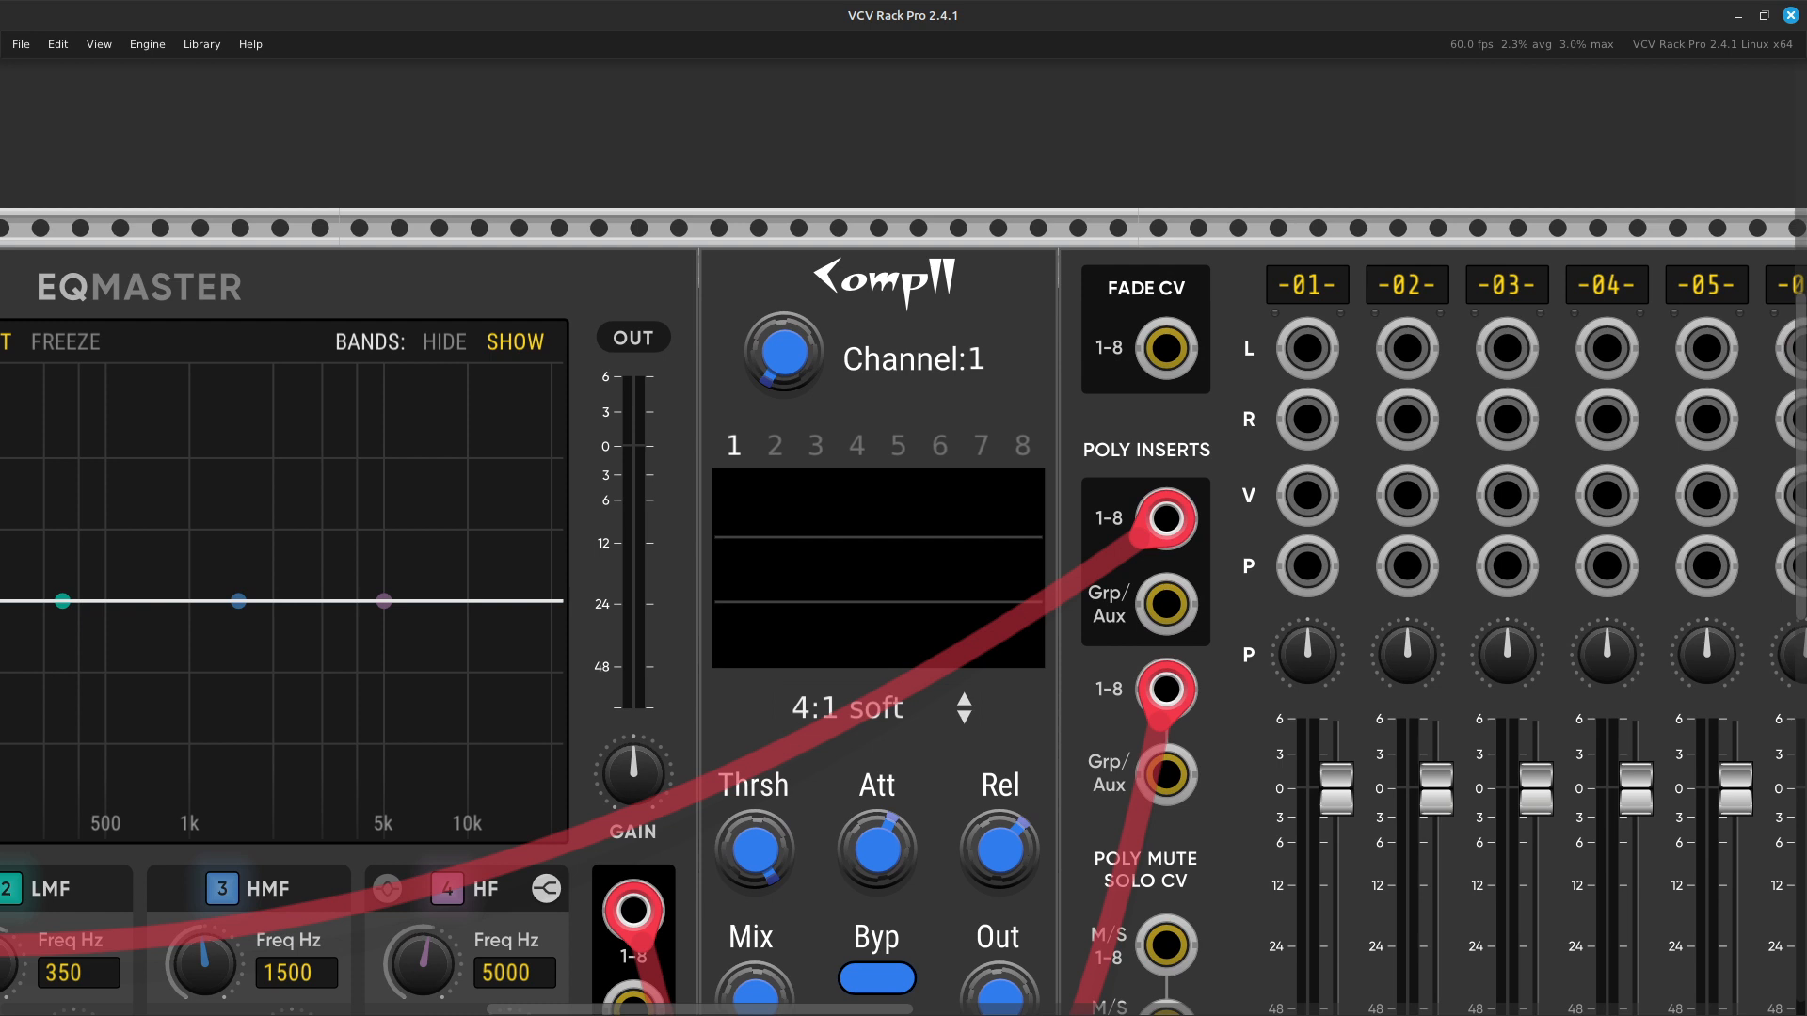
key("Left")
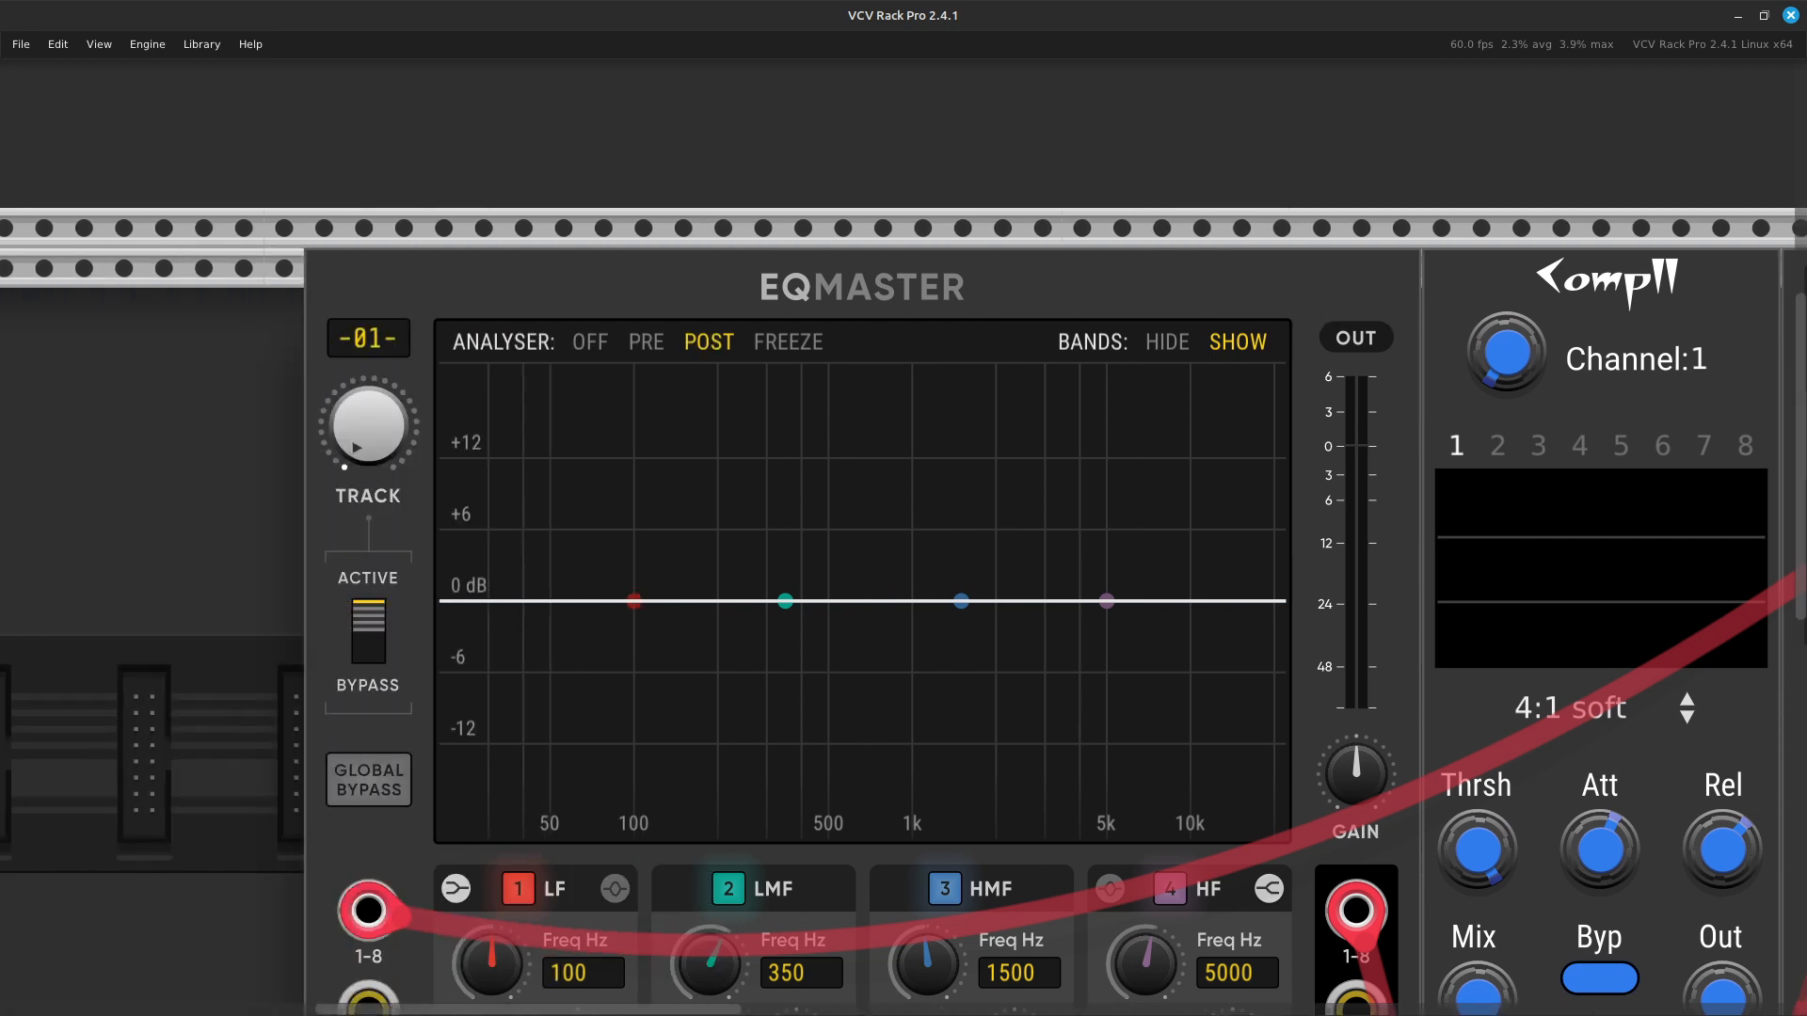
key("Right")
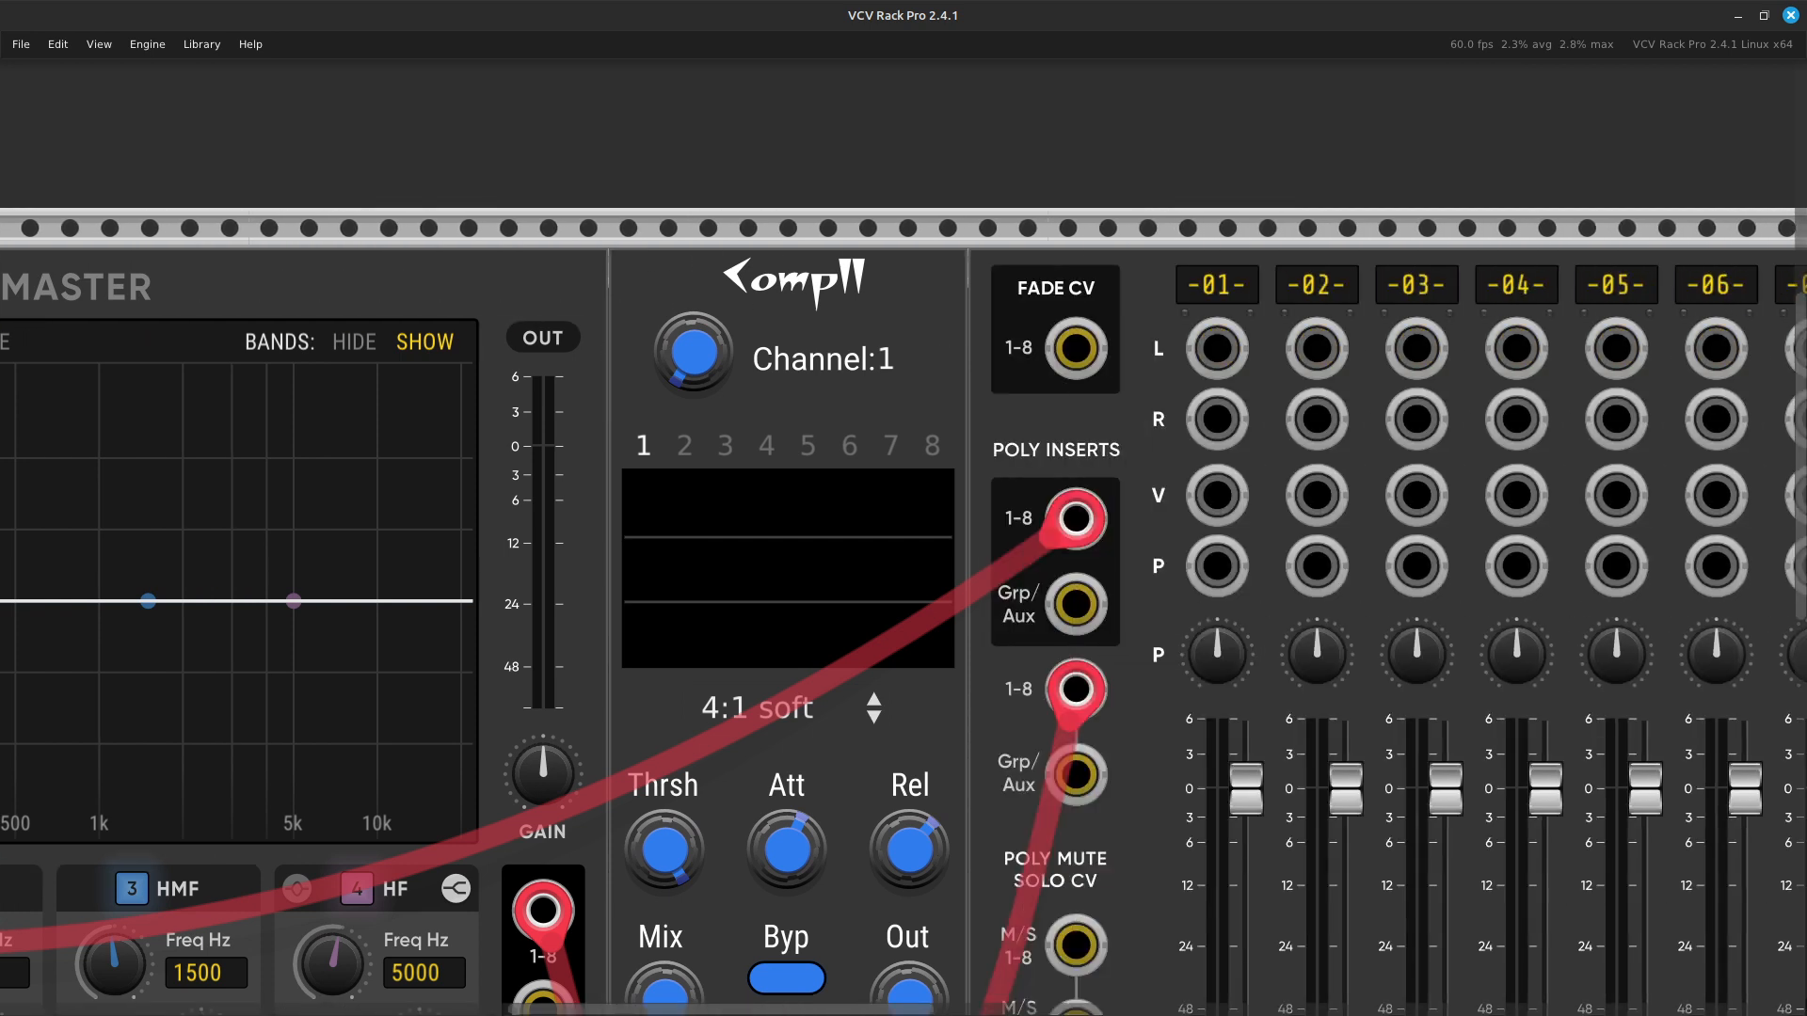
Compare the mixer's eight channels and insert jacks with the per-channel processing of the EqMaster and Comp II.
key("Down")
key("Down")
key("Up")
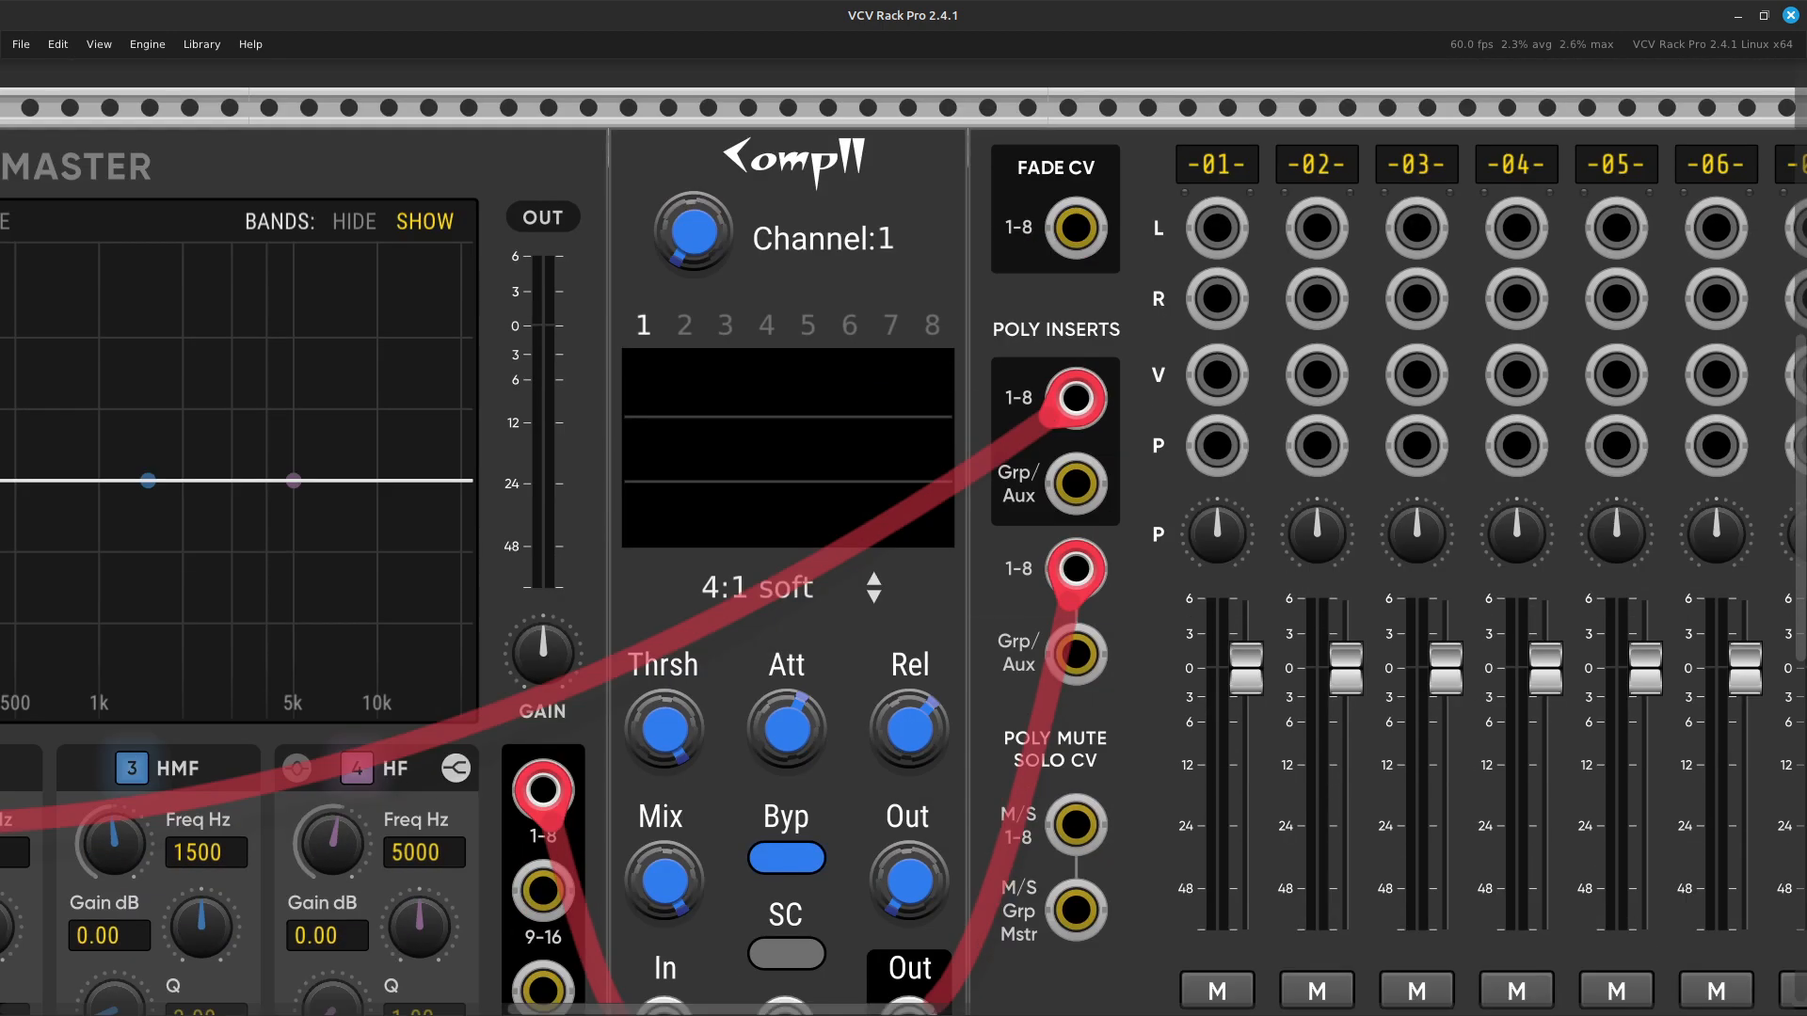
key("Right")
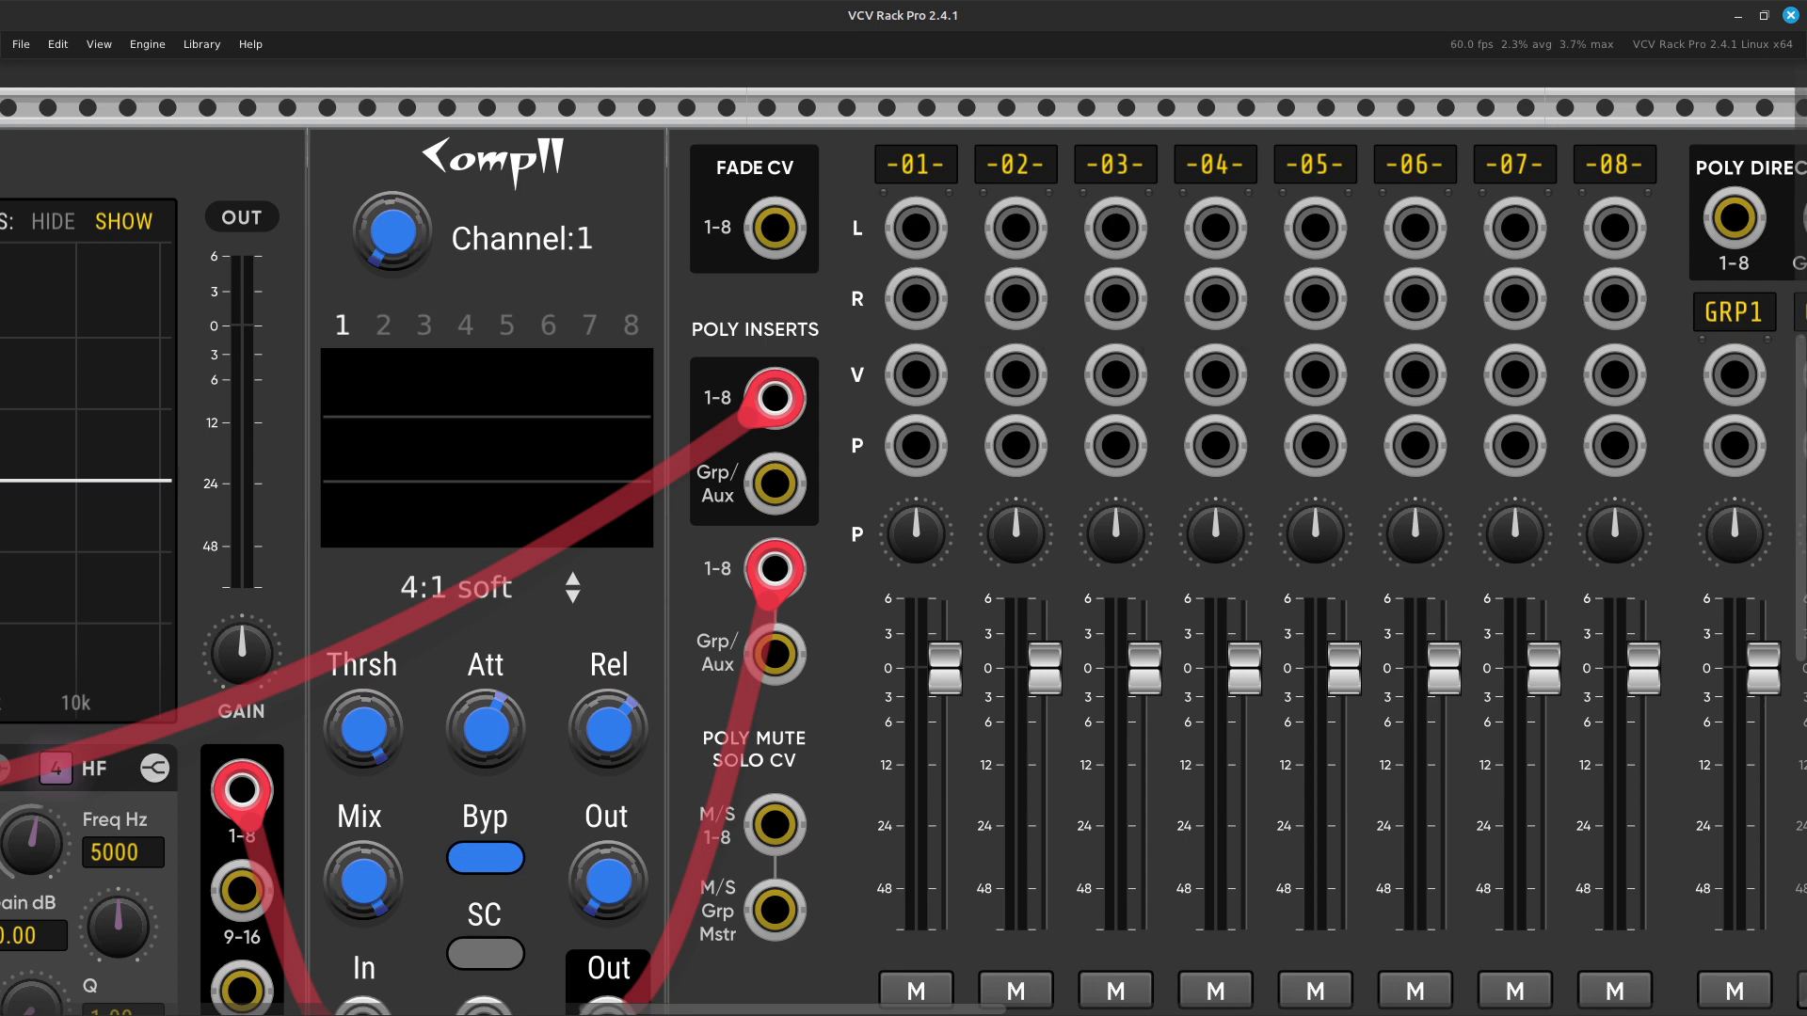
key("Left")
key("Left")
key("Left")
key("Right")
key("Right")
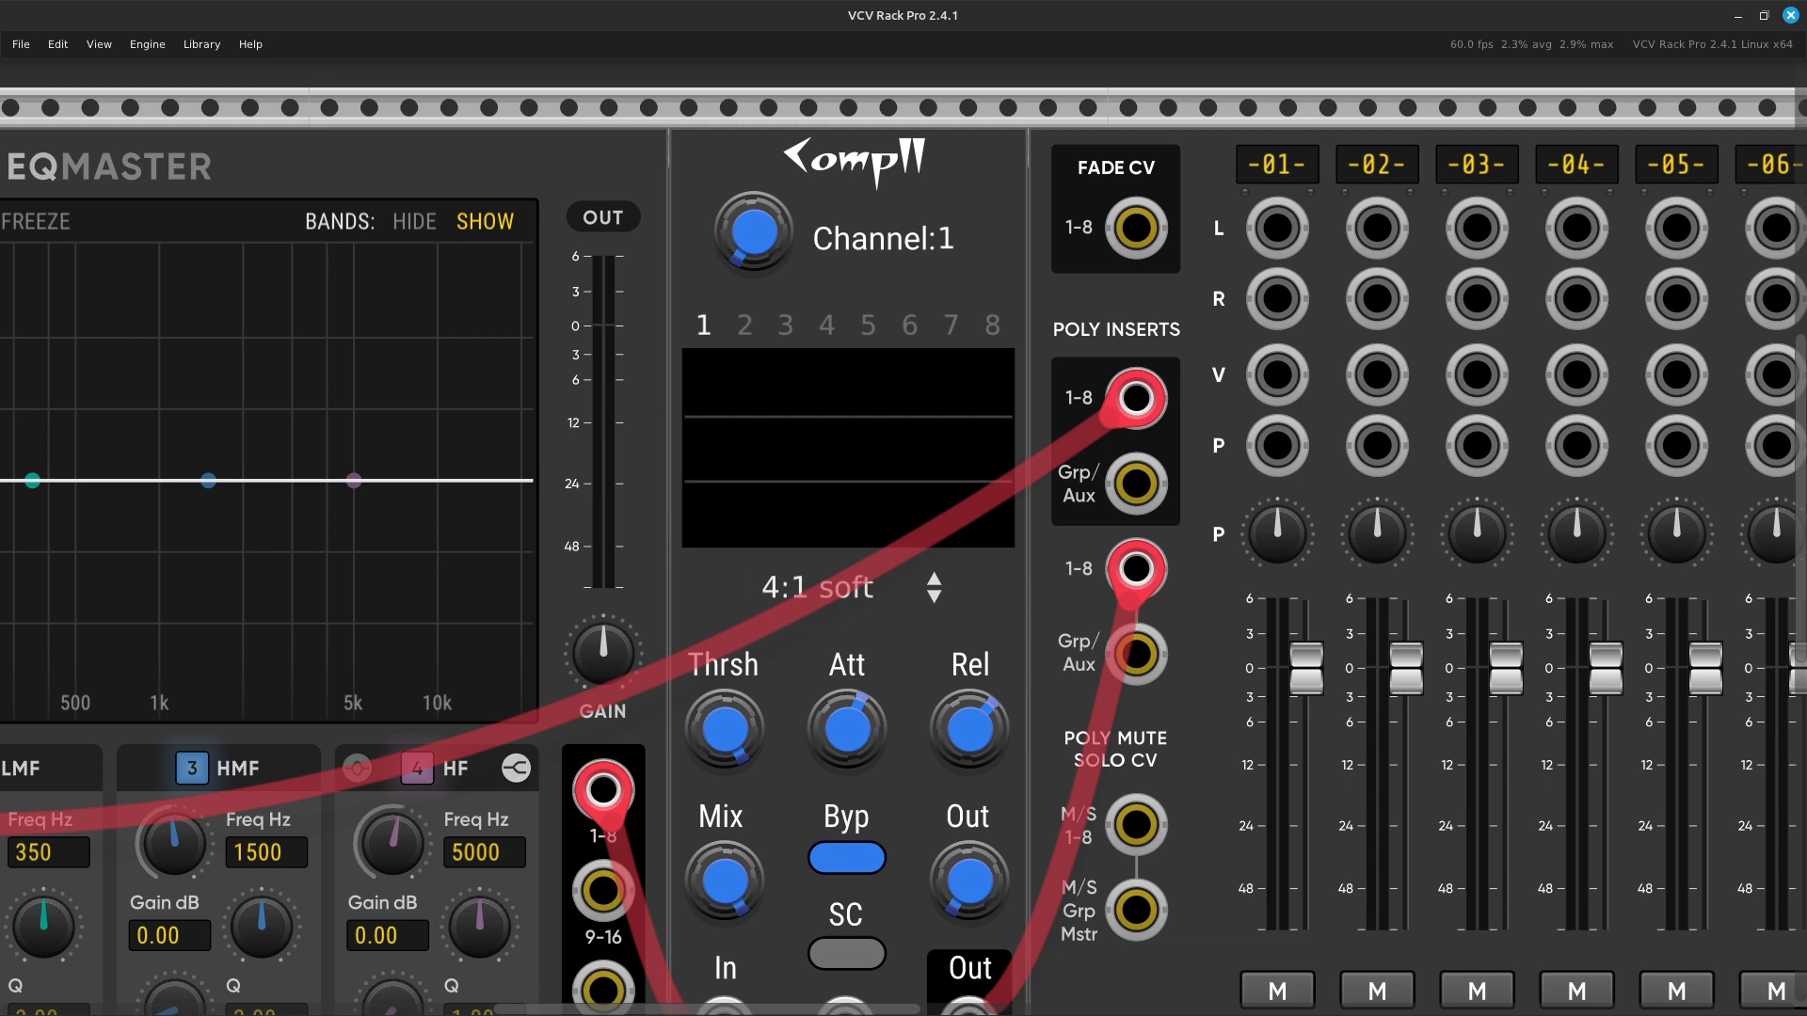
Look through the Comp II's module options, including its stereo/mono and panel channel settings.
key("Down")
key("Right")
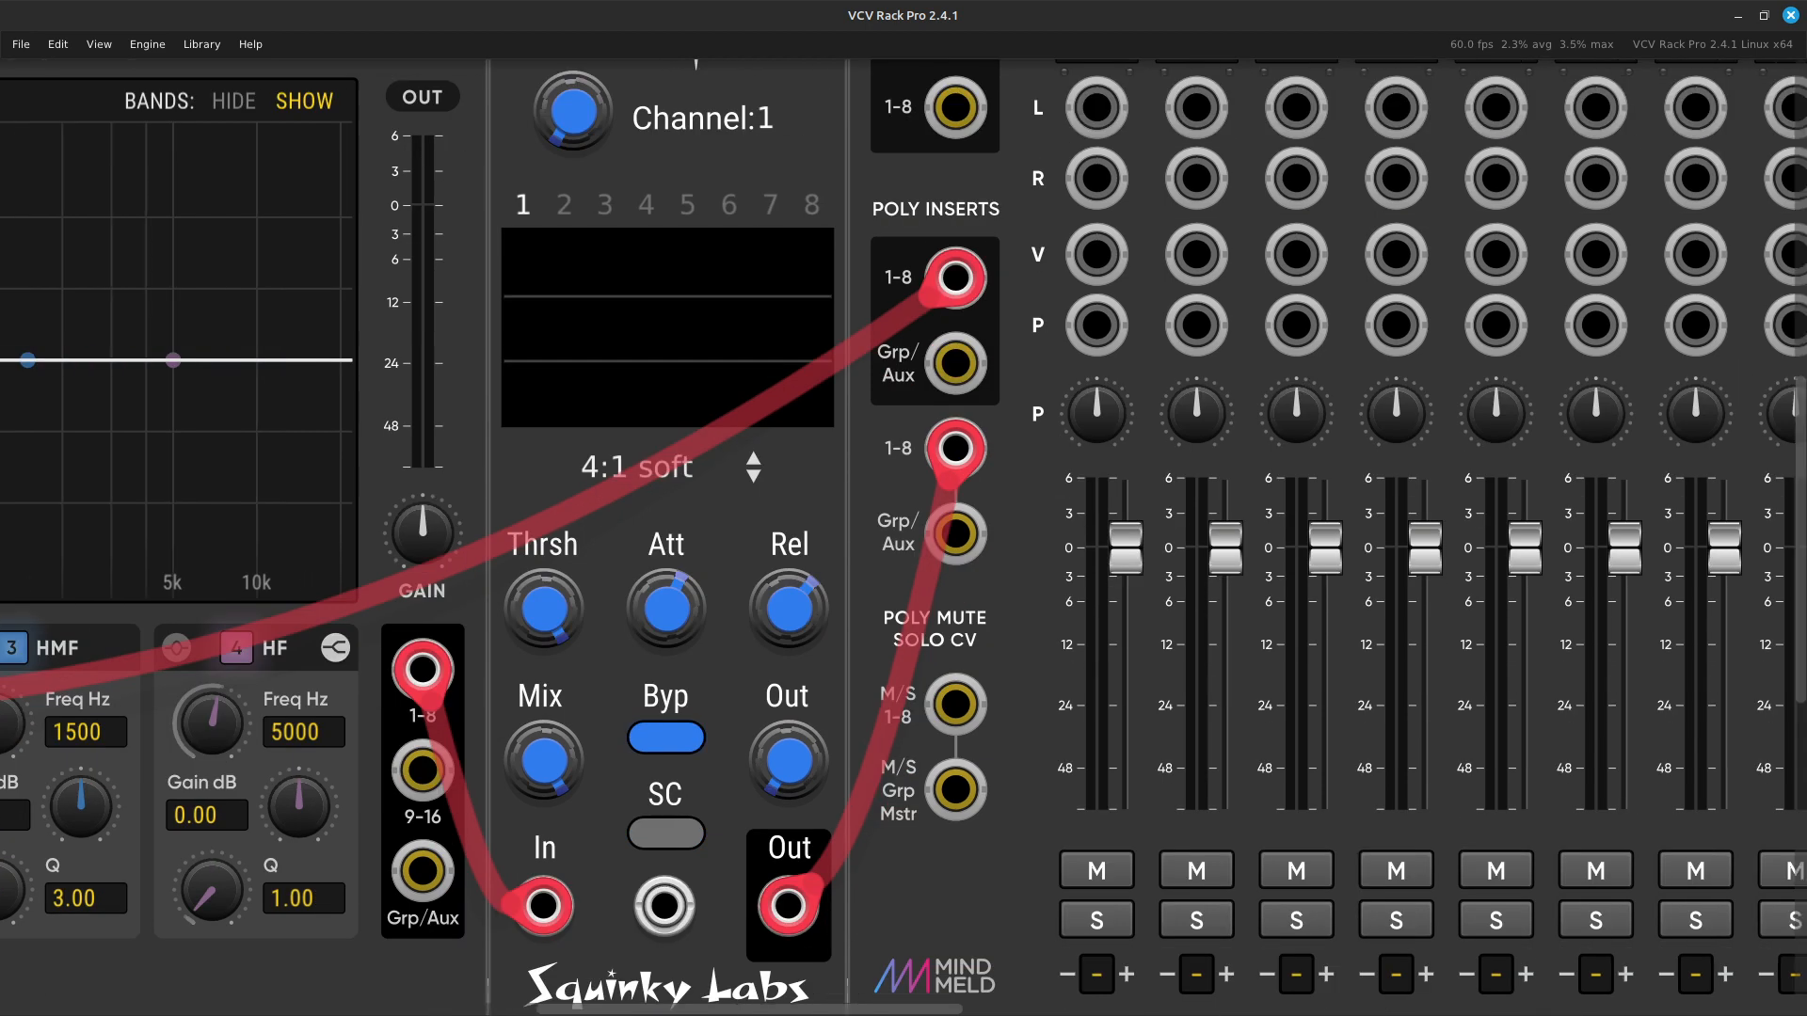
key("Down")
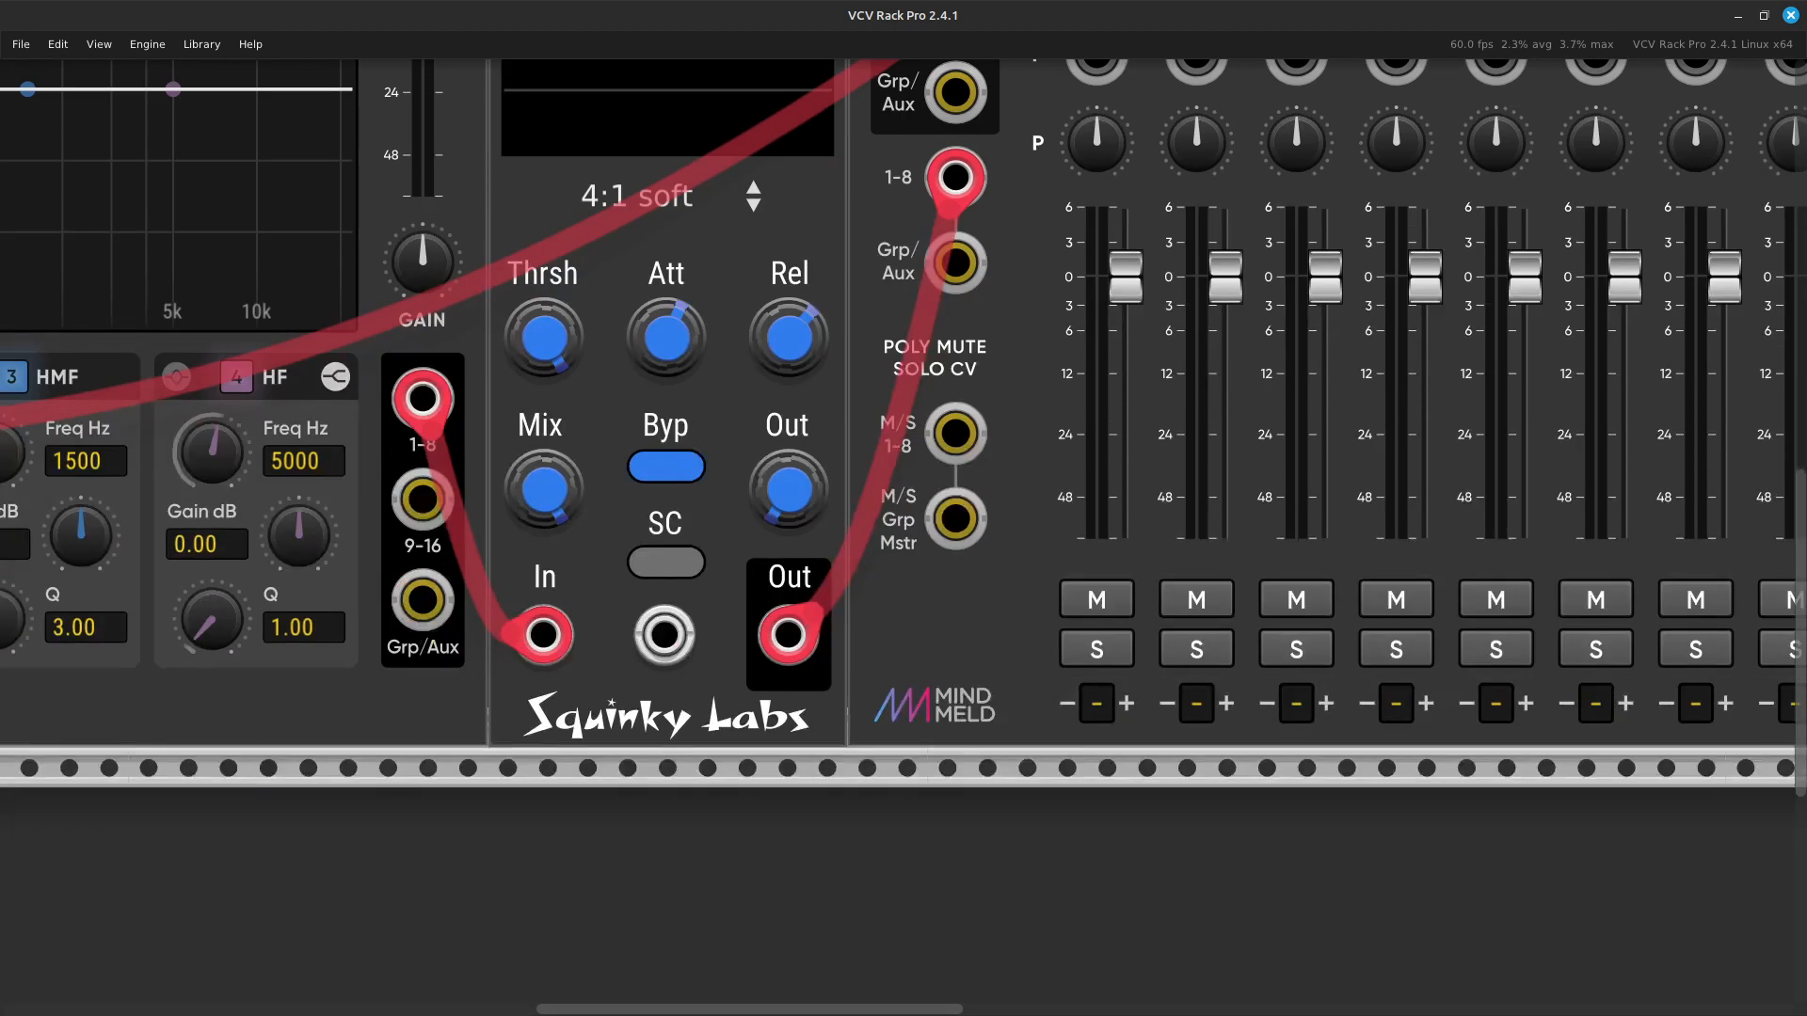
right_click(617, 691)
key("Down")
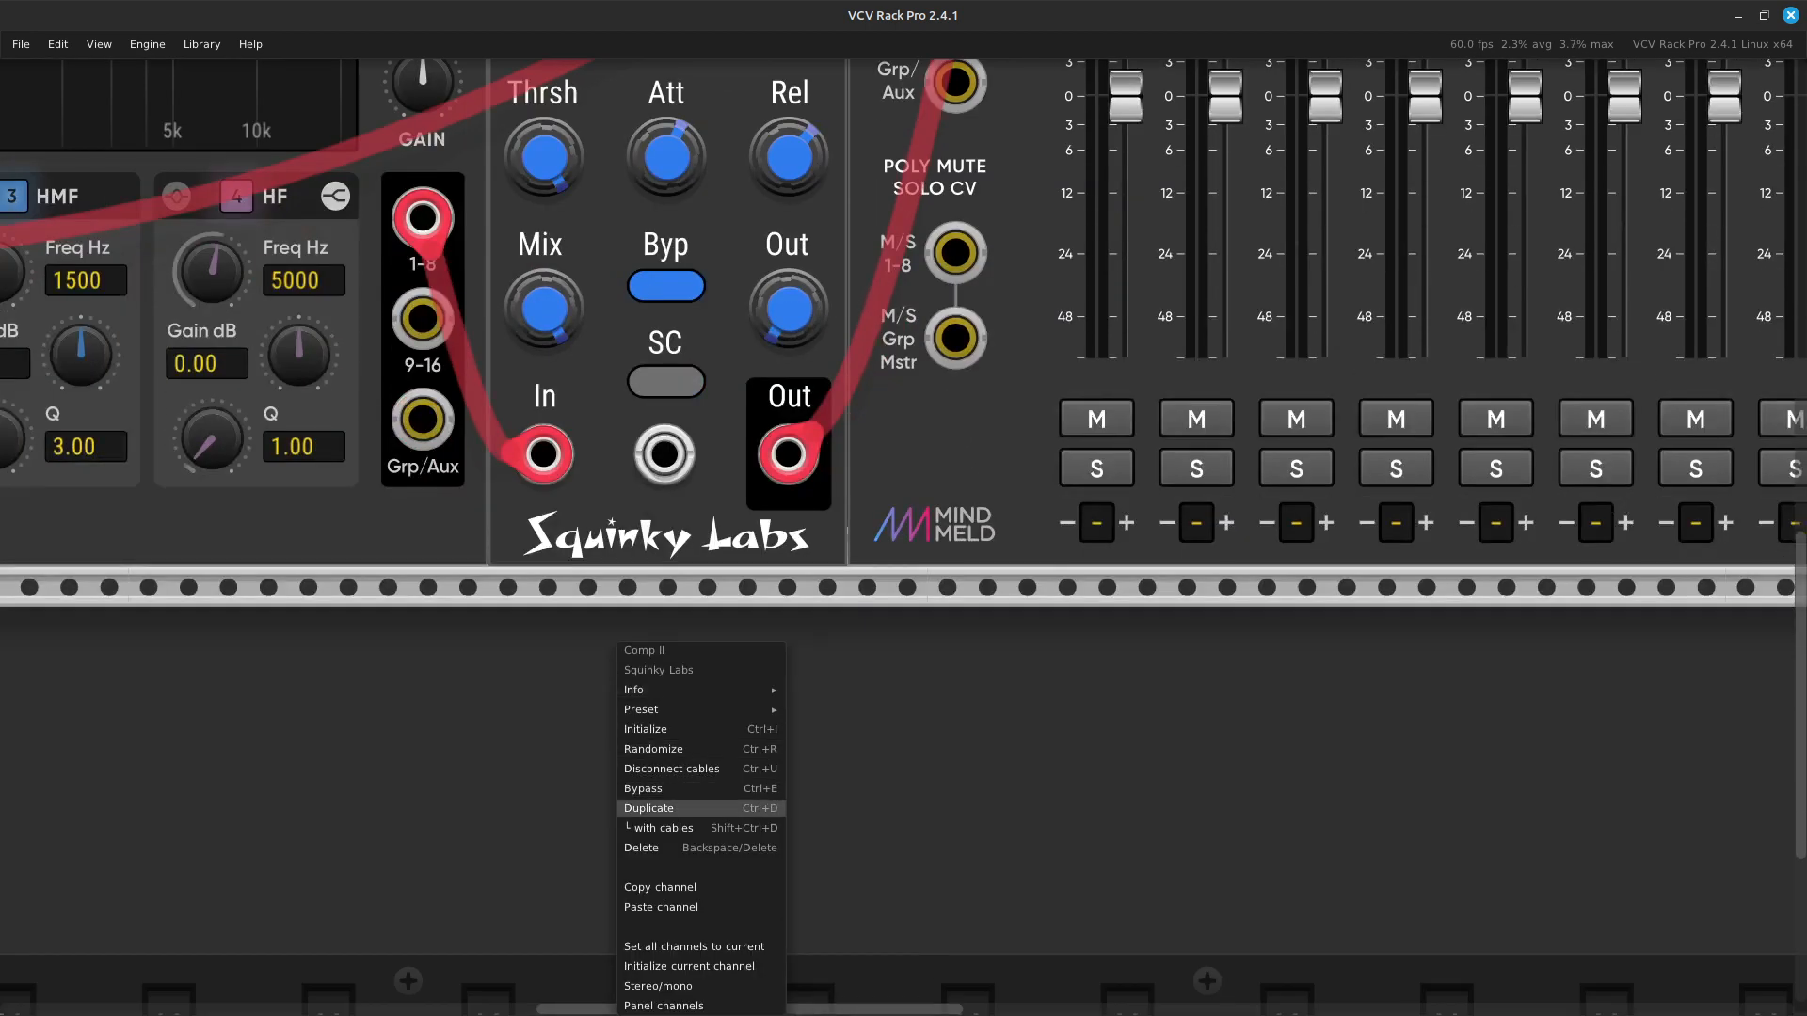
mouse_move(658, 987)
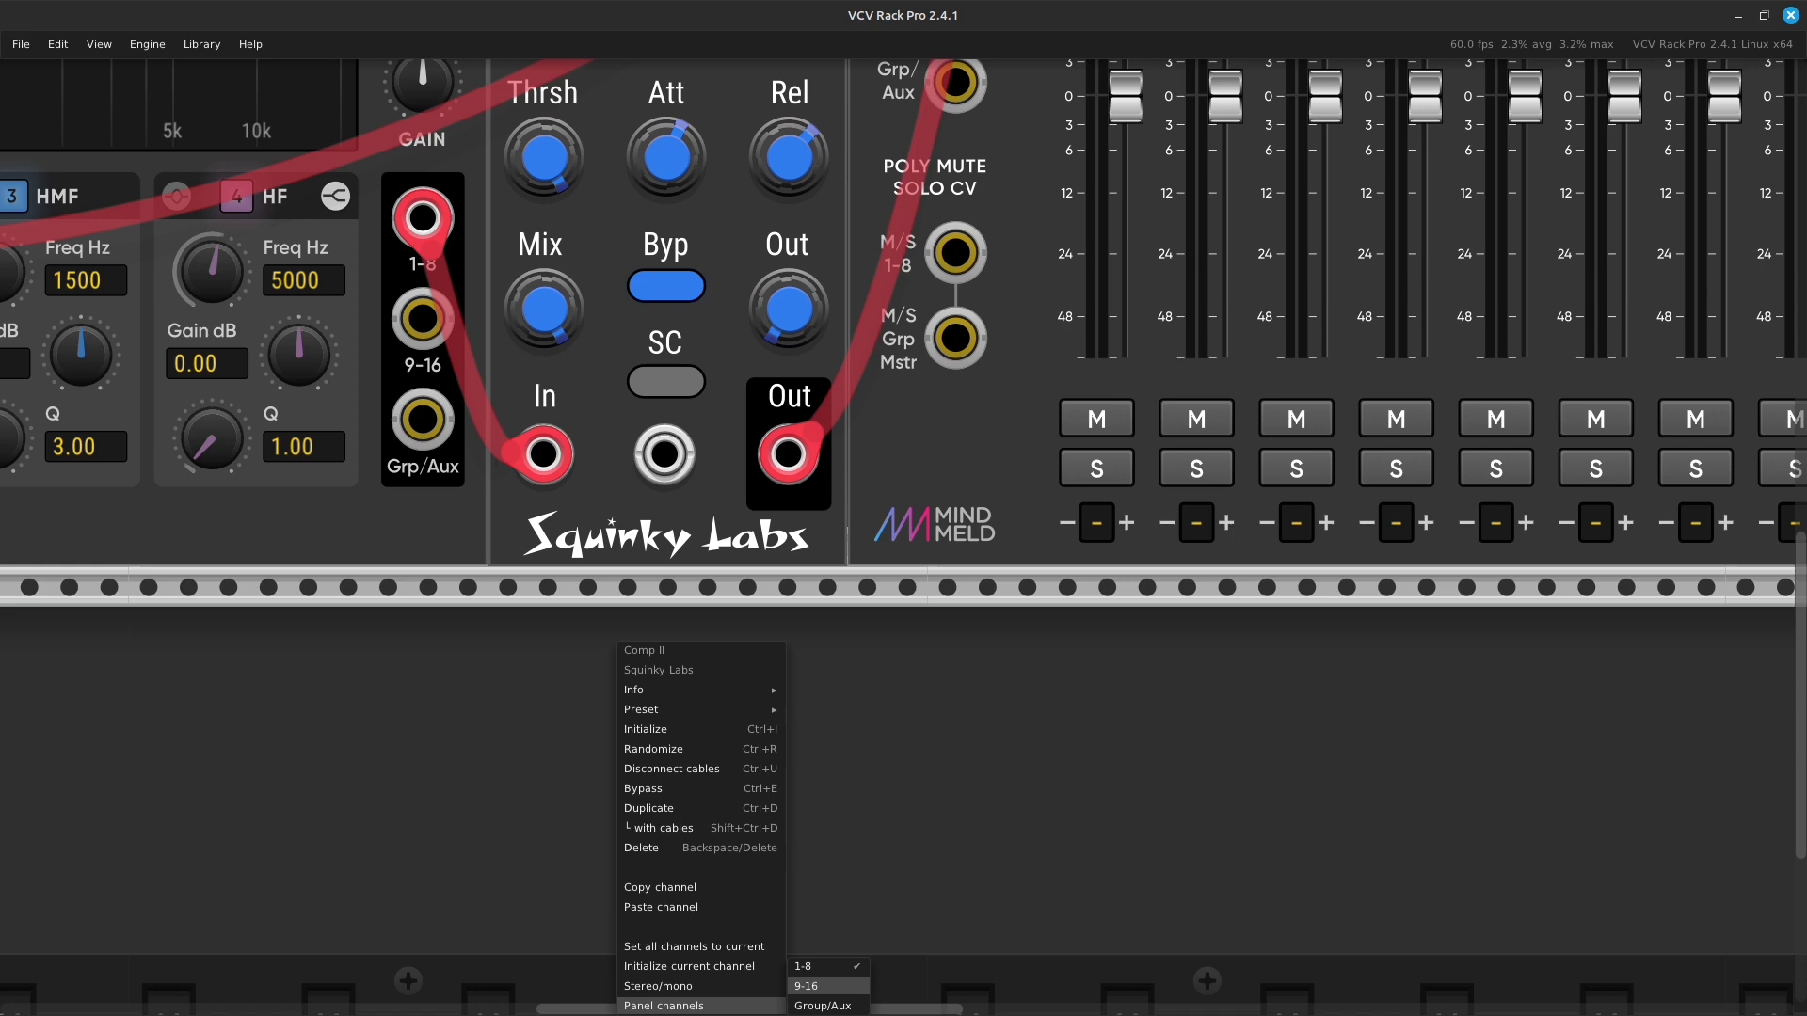
left_click(951, 809)
Examine the Comp II's channel controls and the mixer's 1-8 and Grp/Aux poly insert jacks.
scroll(903, 537, "up", 10)
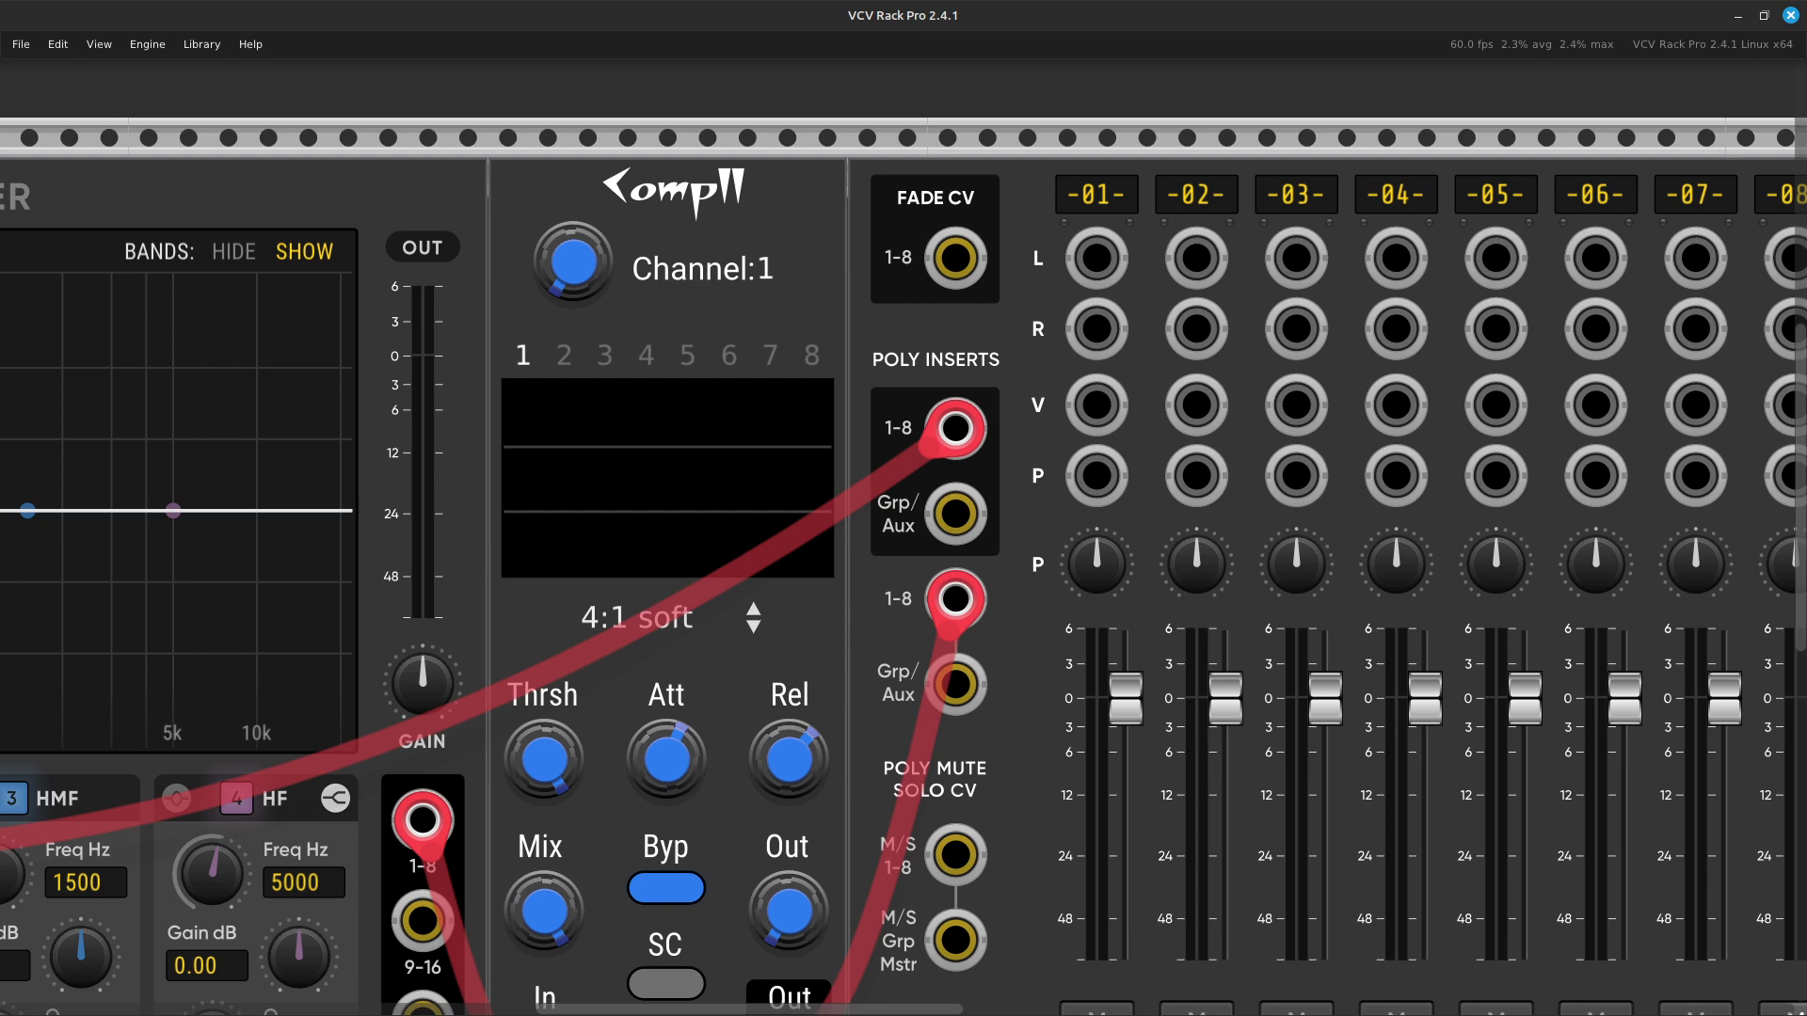
scroll(904, 537, "down", 2)
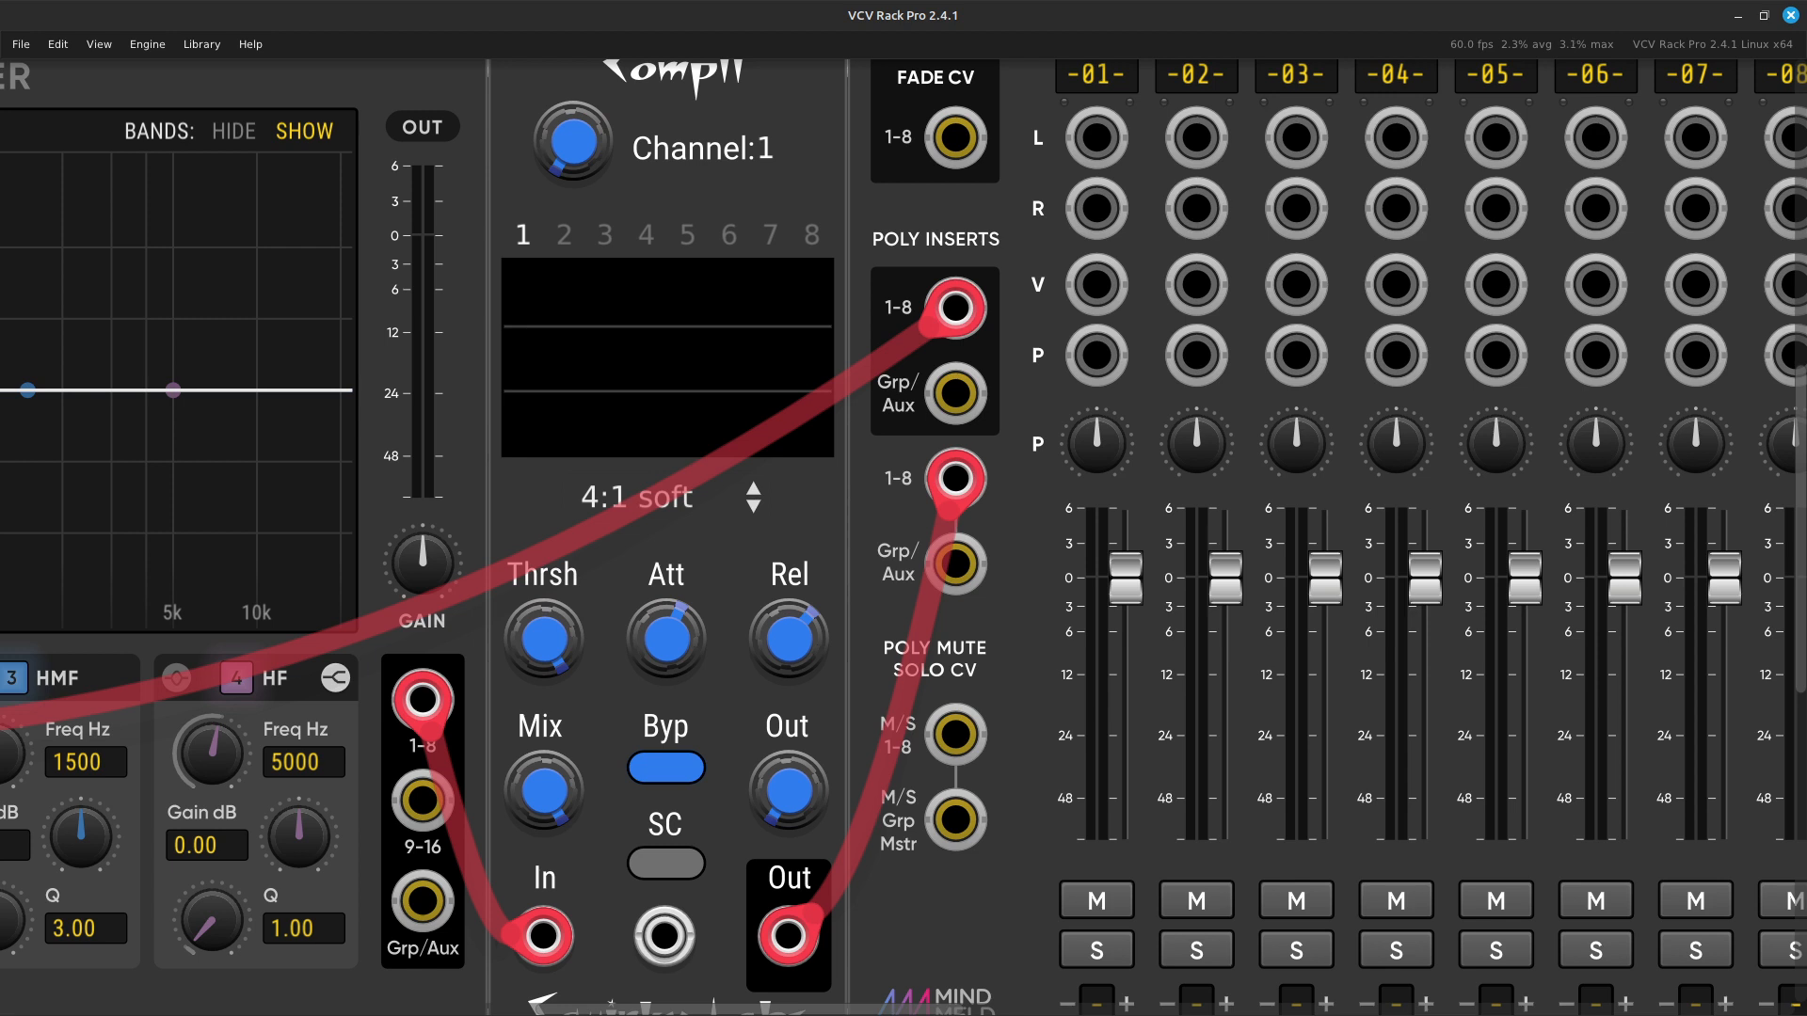
scroll(903, 536, "up", 2)
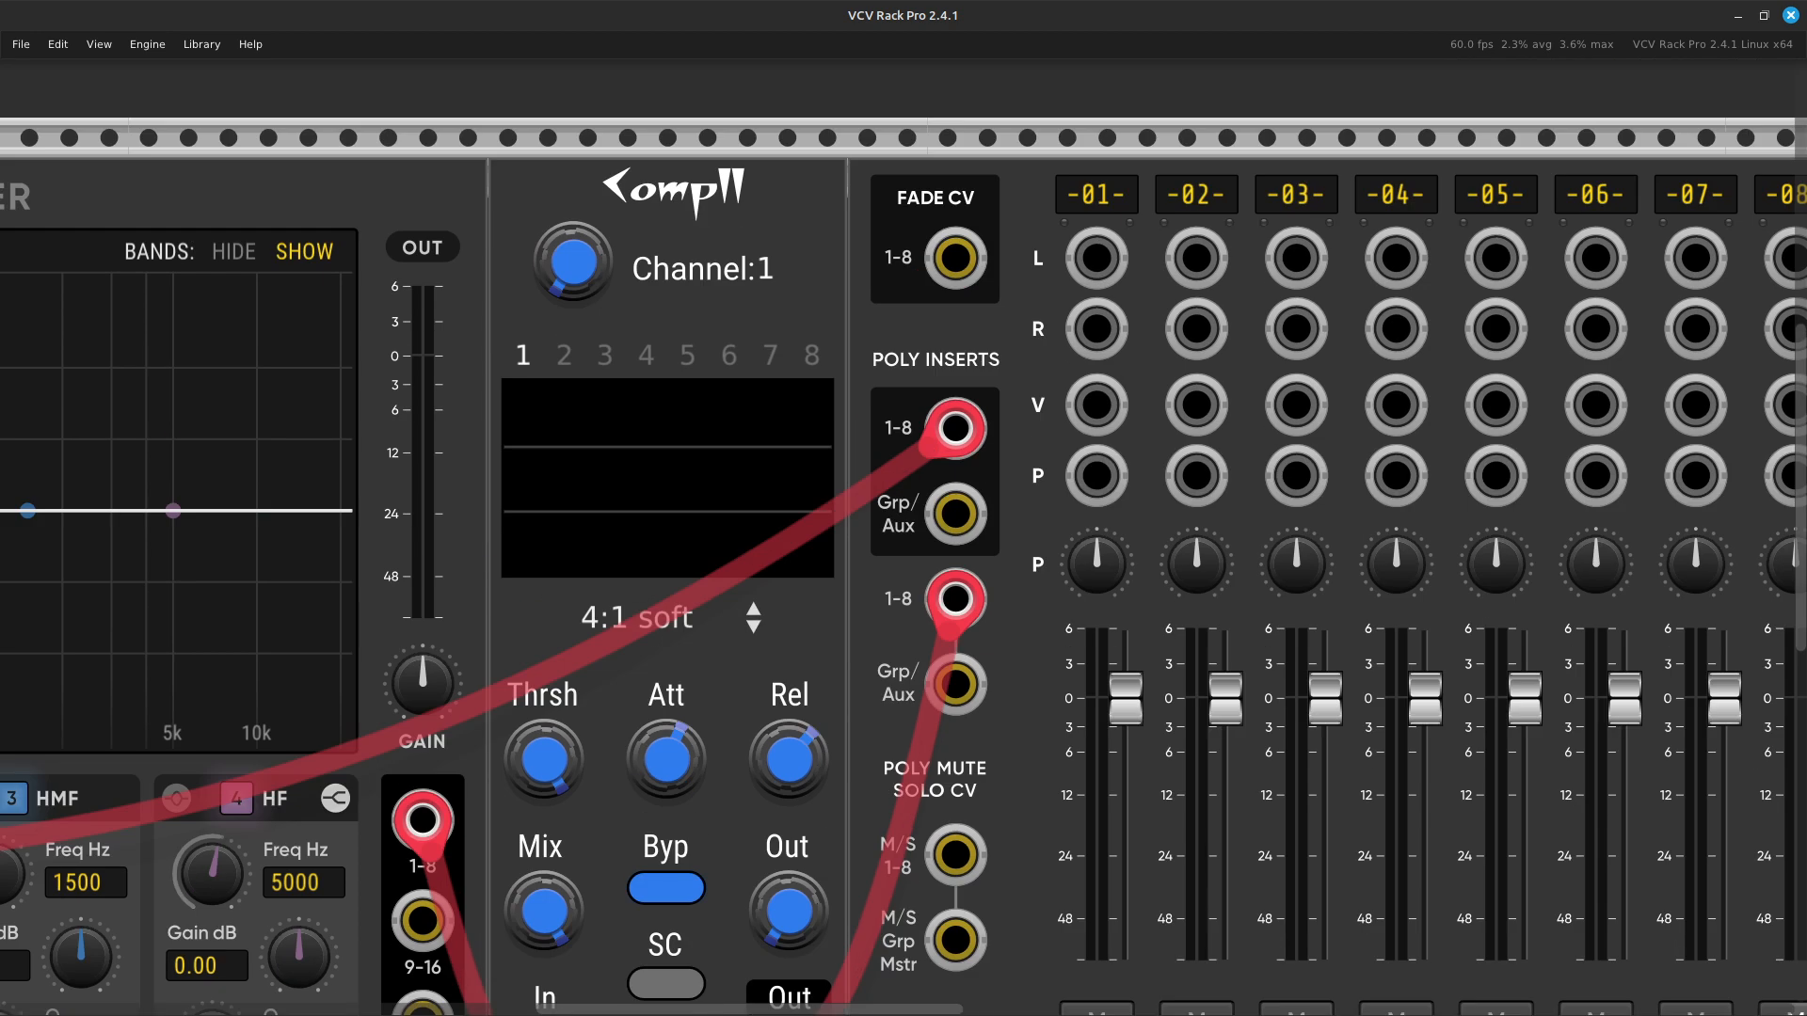
scroll(904, 537, "down", 3)
scroll(903, 536, "left", 3)
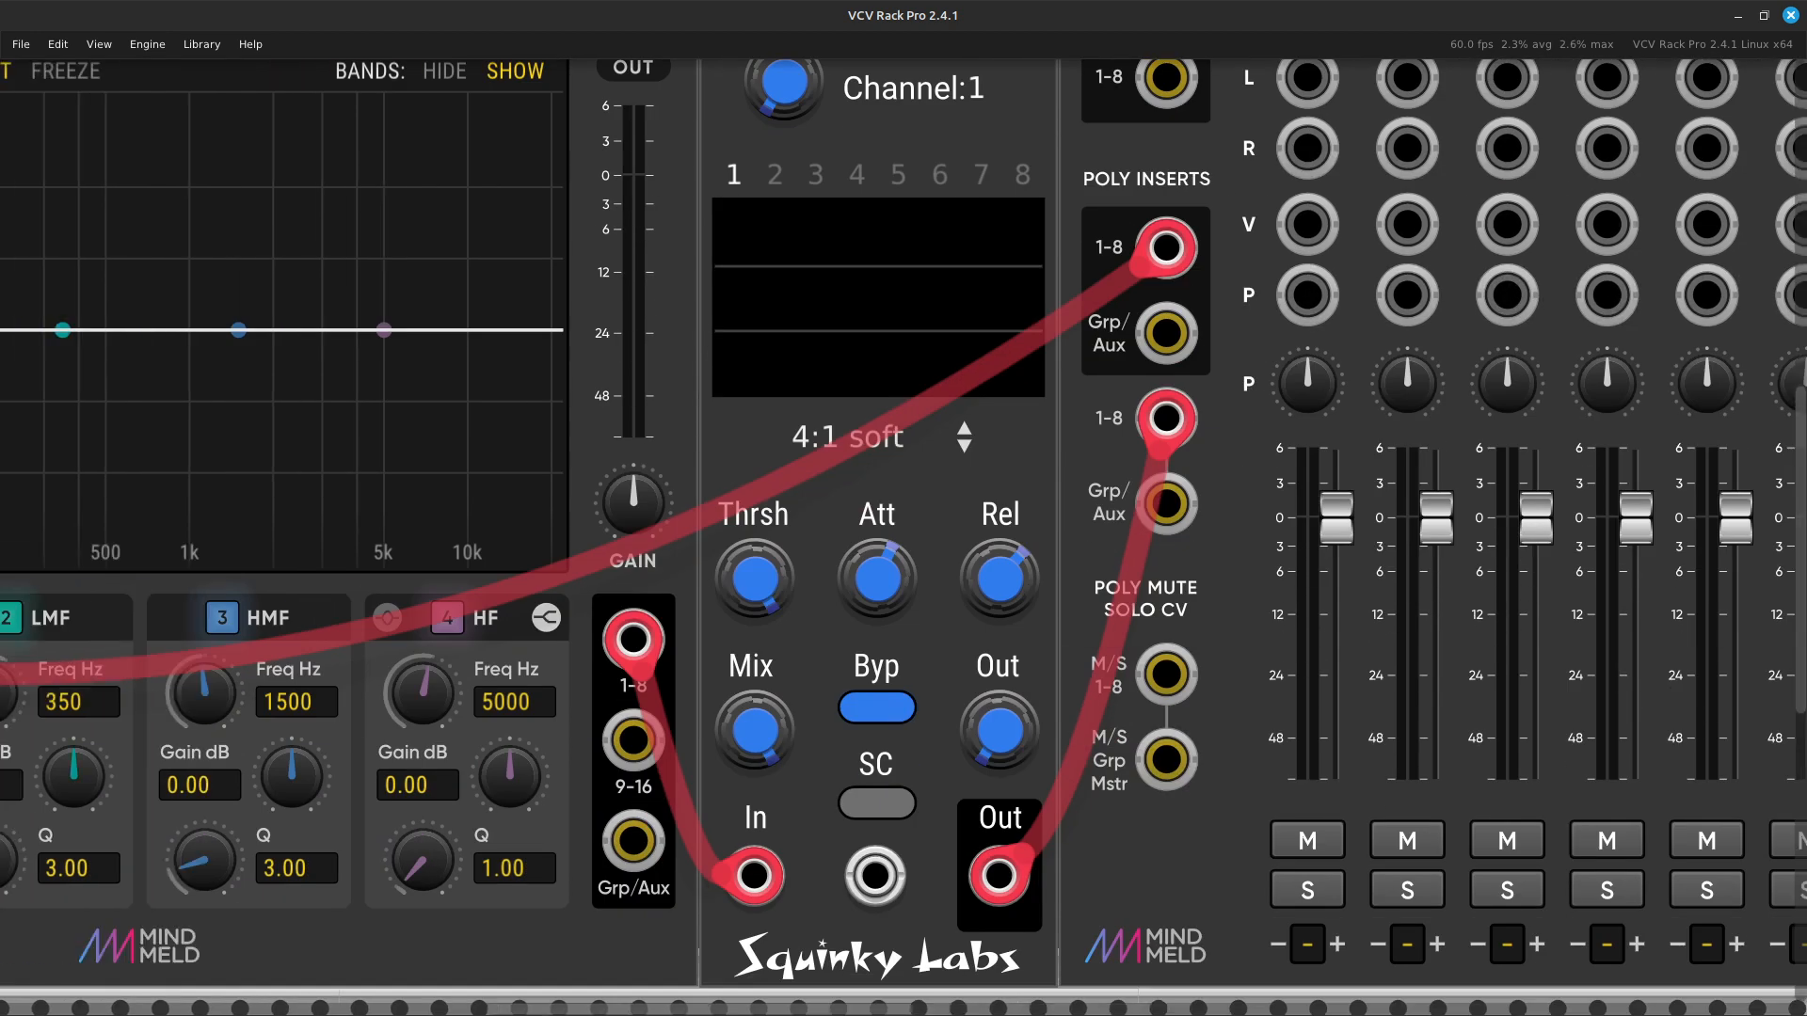
scroll(903, 537, "right", 2)
mouse_move(876, 604)
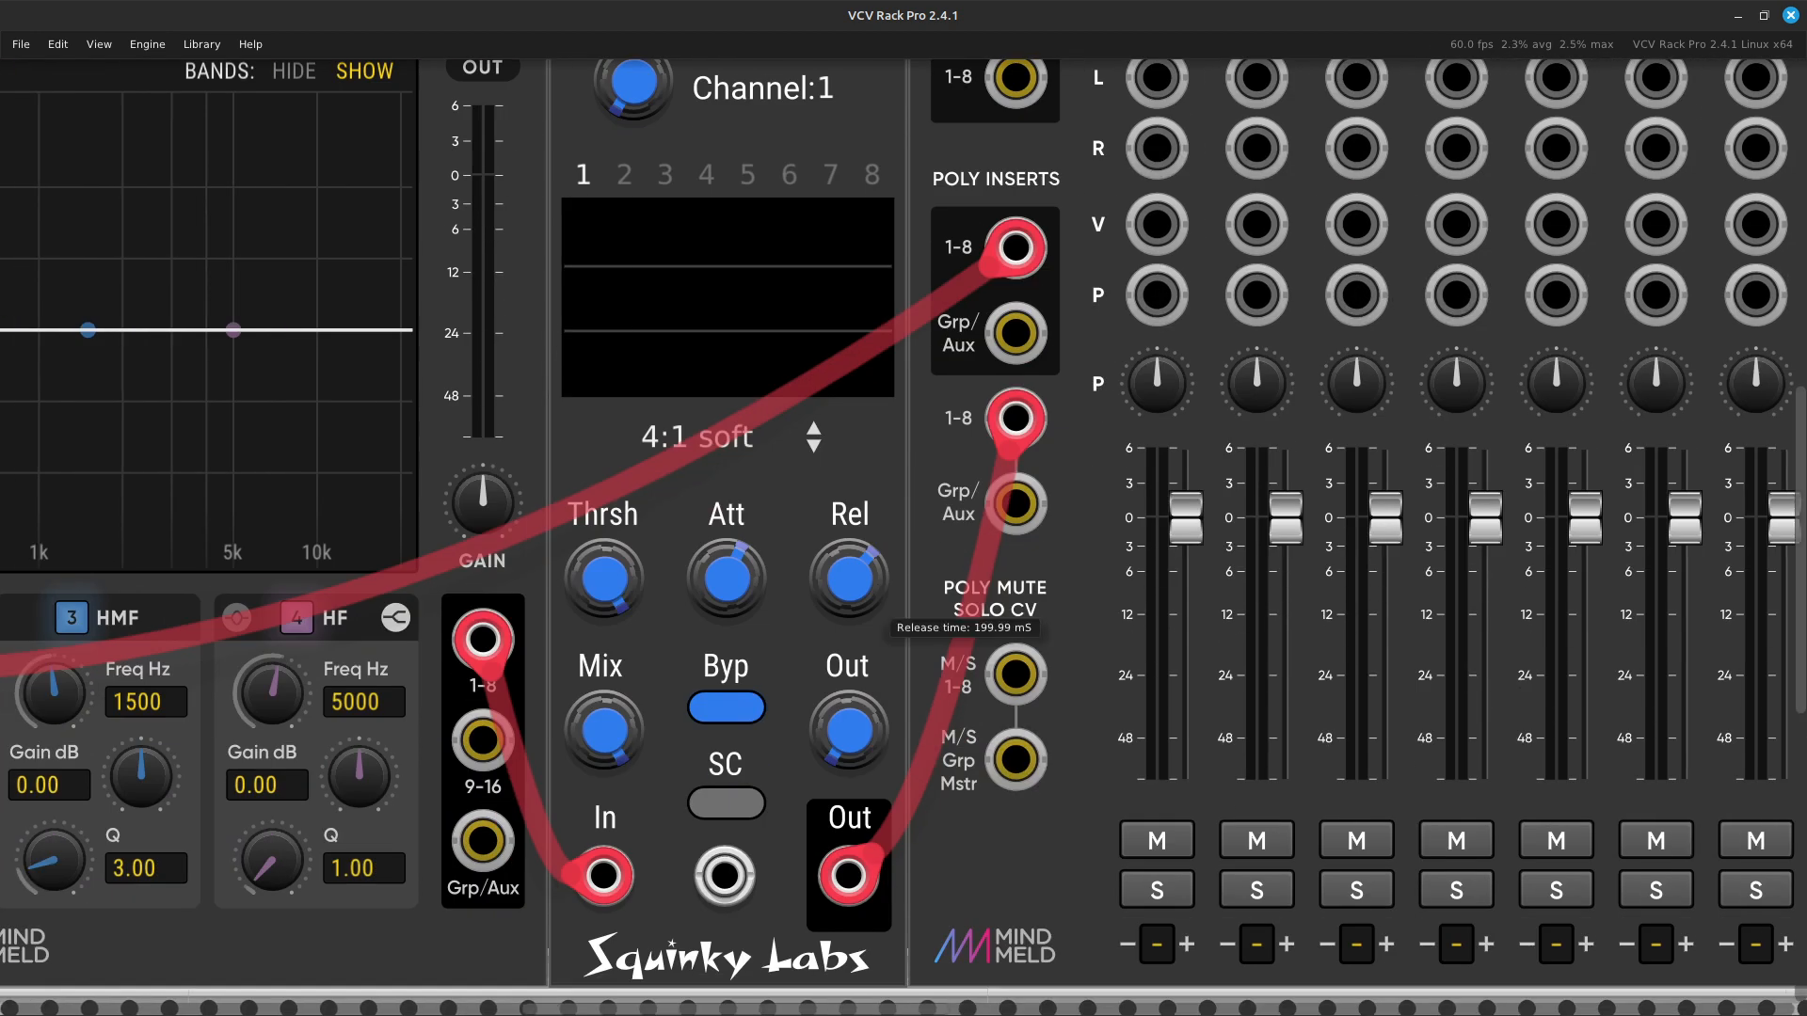
mouse_move(1033, 267)
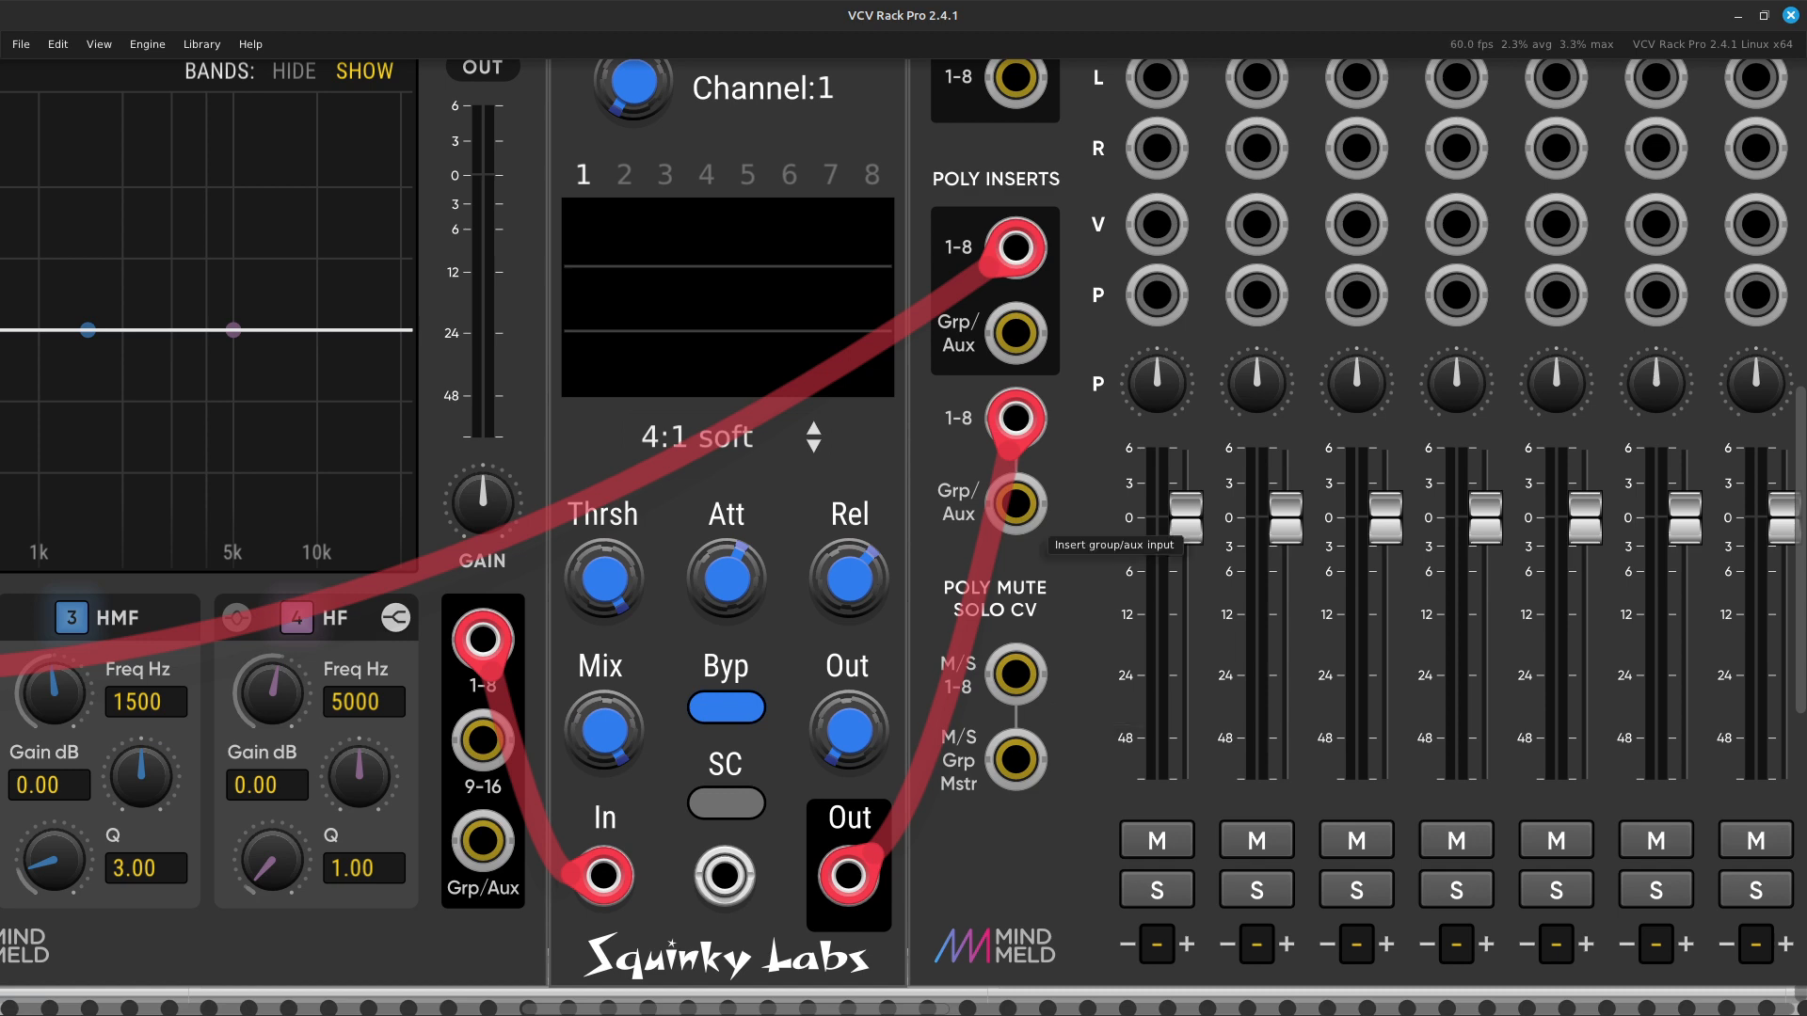
scroll(885, 387, "right", 5)
scroll(885, 387, "up", 4)
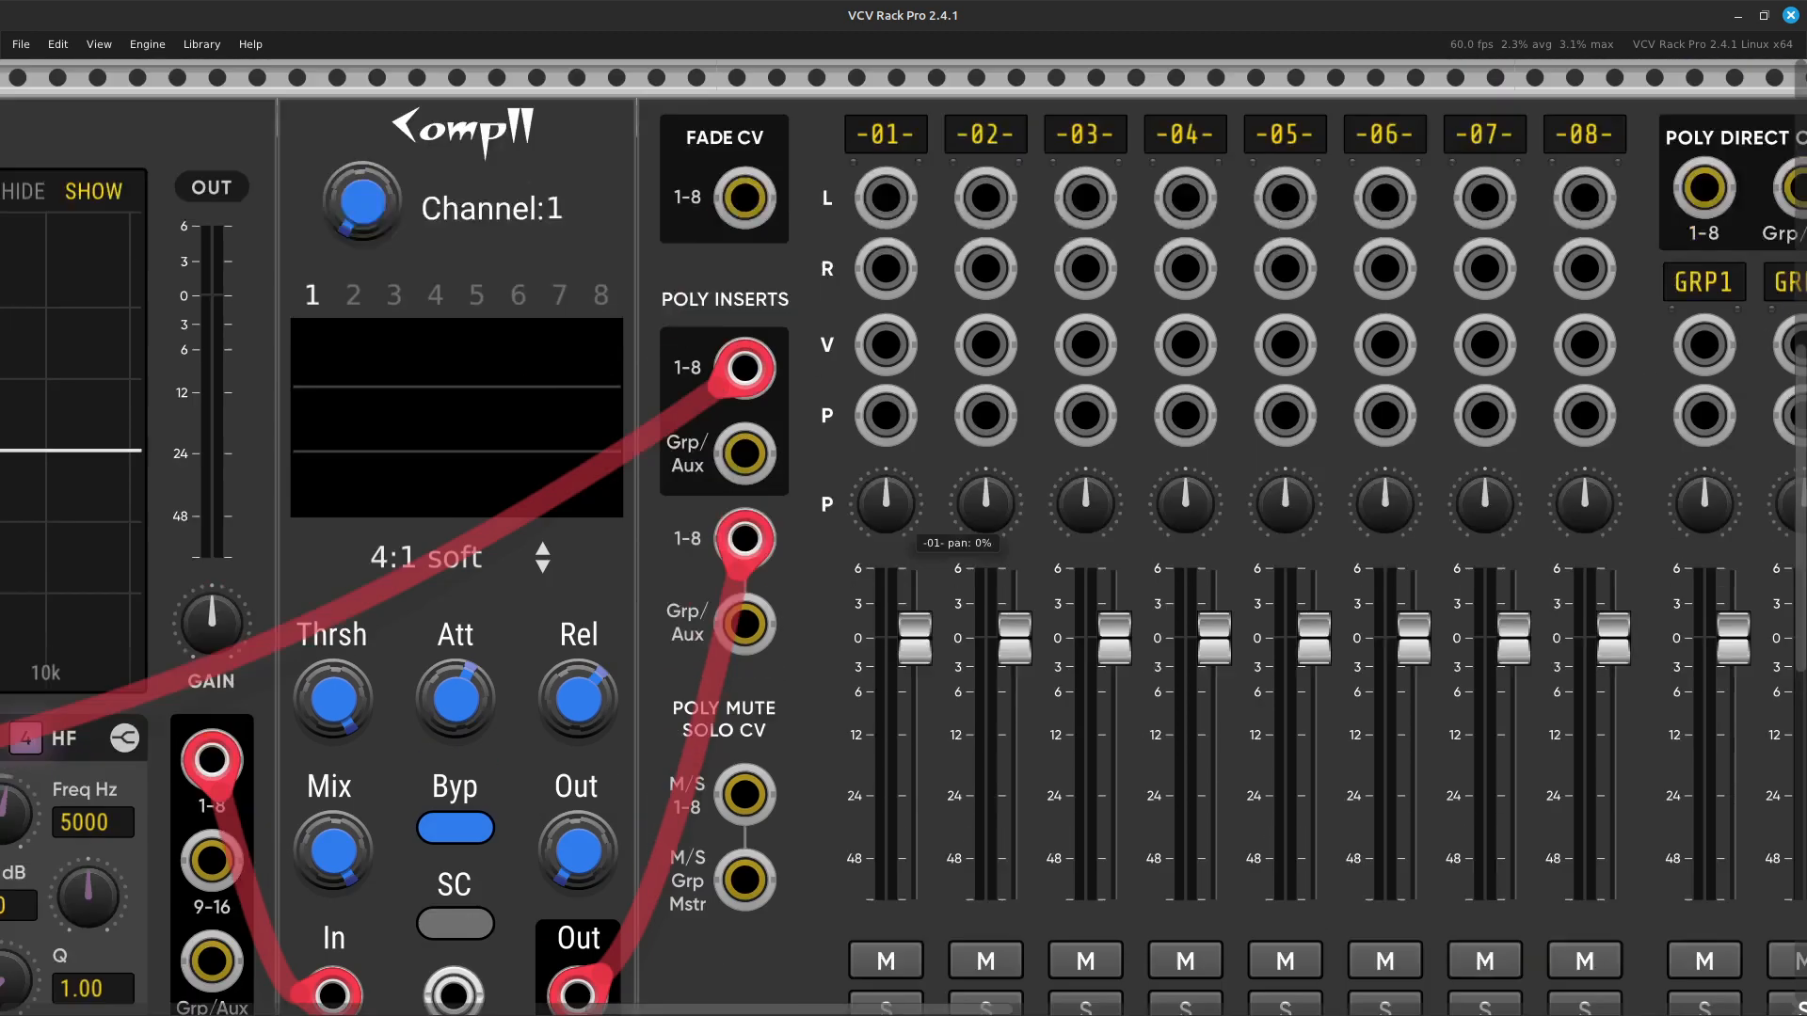
Check which channel range the Comp II's panel channels option is set to.
scroll(745, 466, "down", 5)
scroll(903, 495, "left", 3)
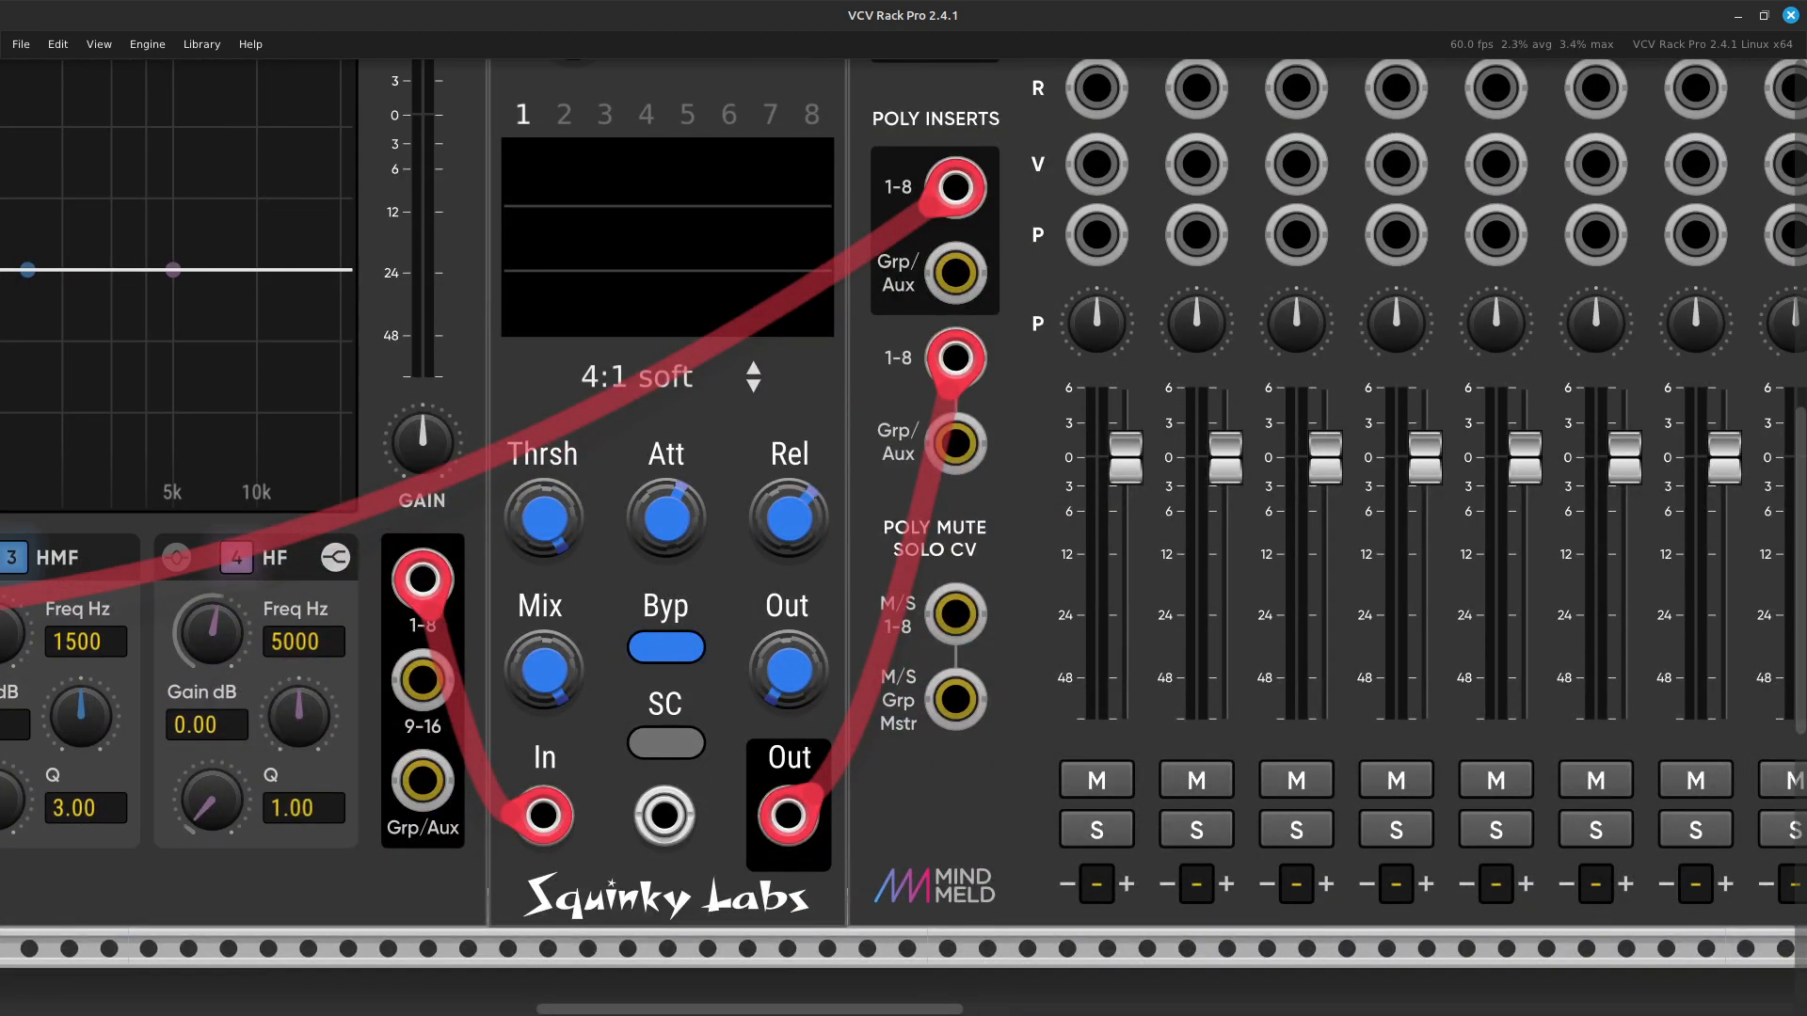
right_click(603, 642)
scroll(678, 715, "down", 3)
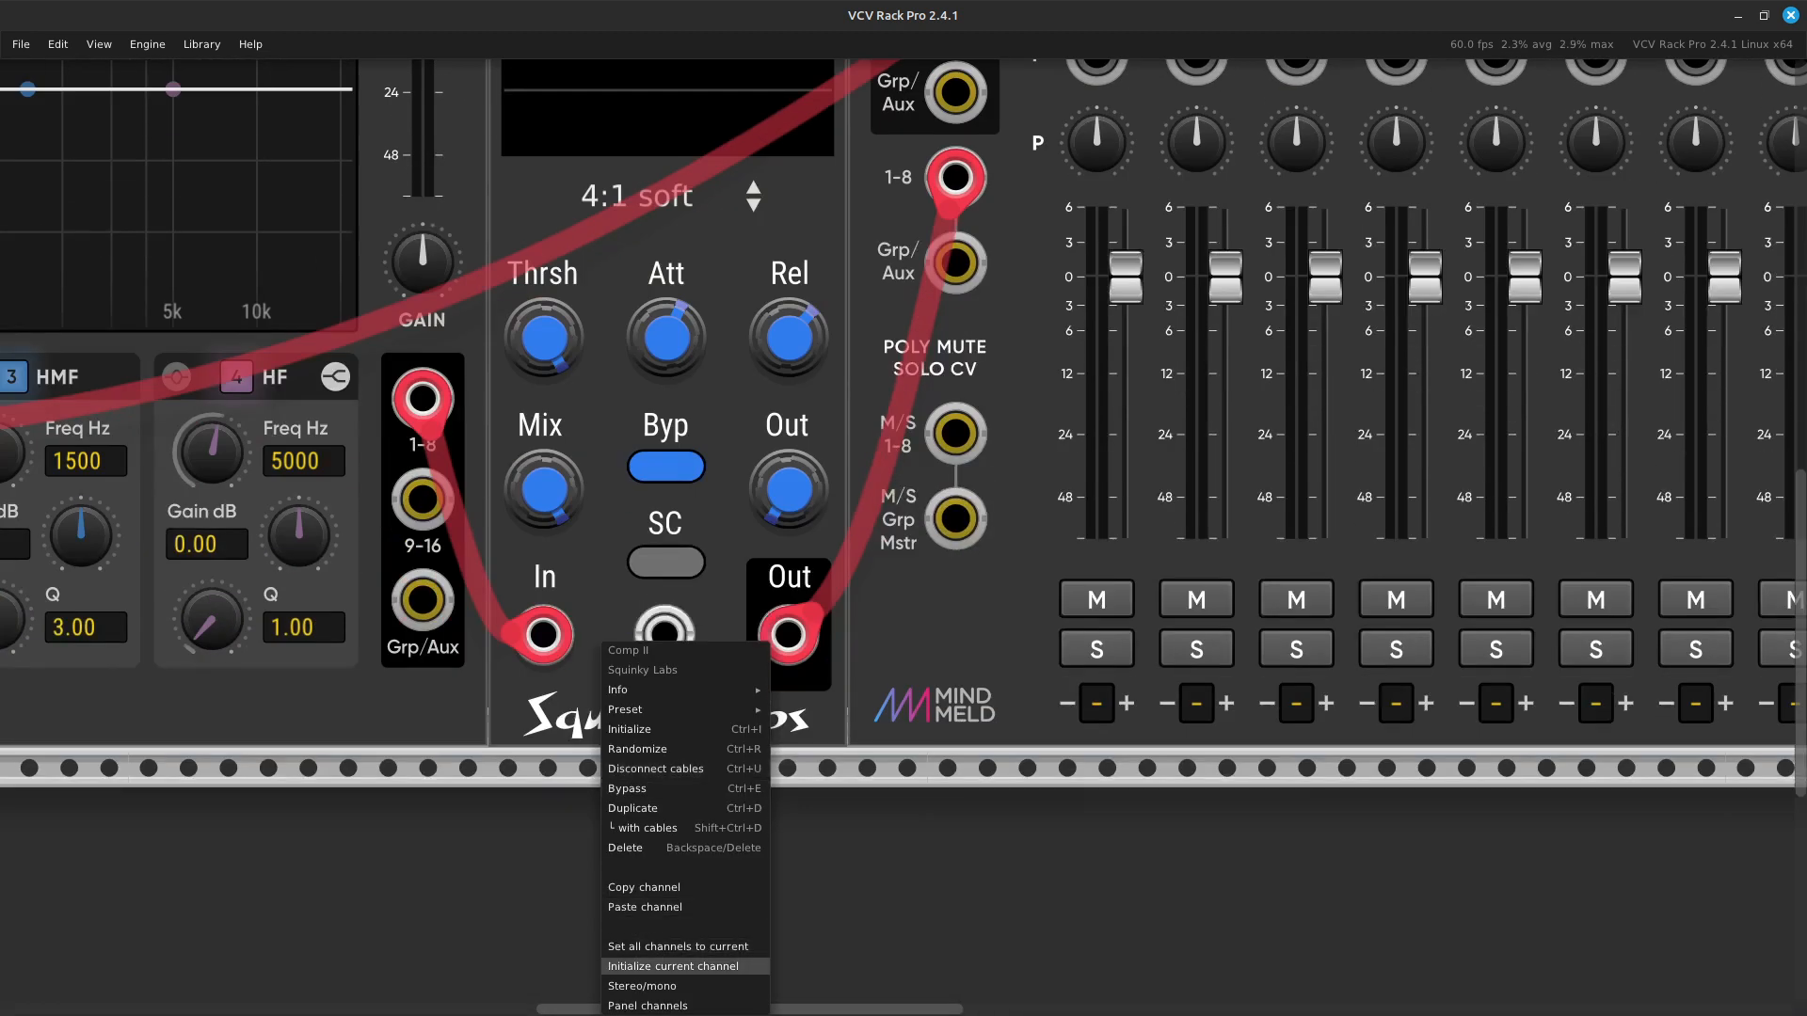
mouse_move(765, 988)
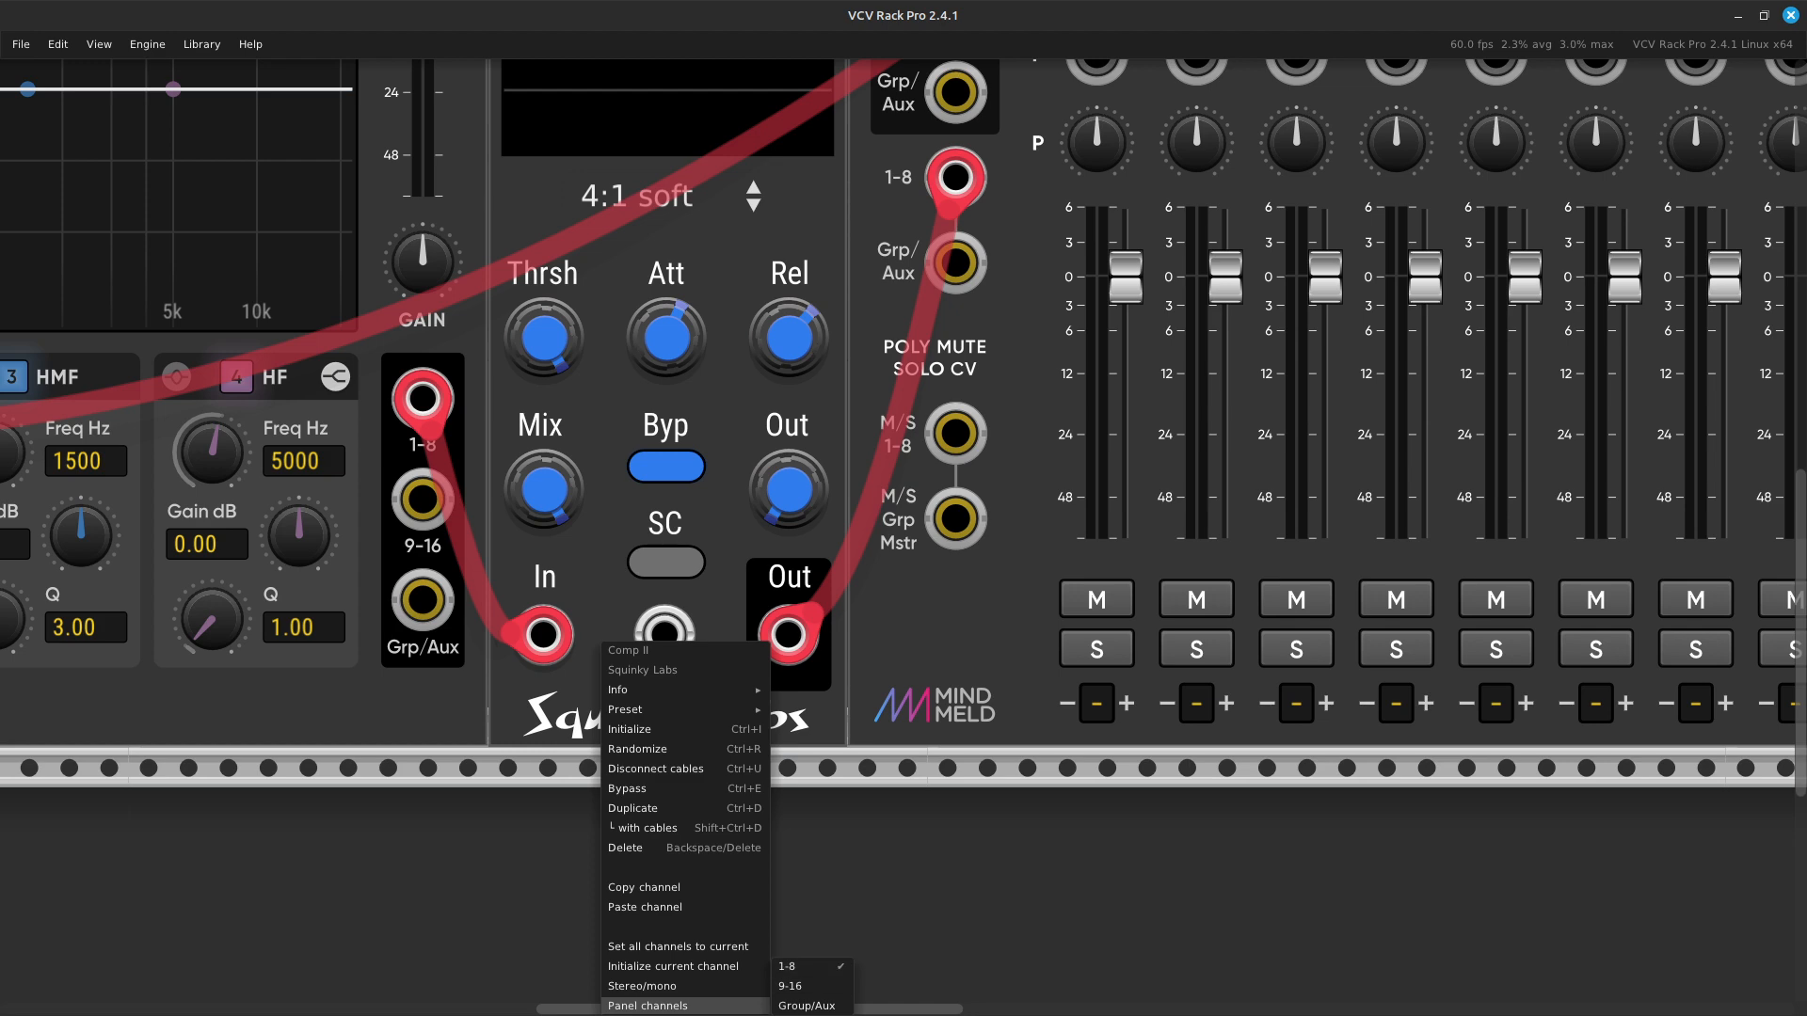
left_click(927, 899)
scroll(927, 899, "up", 6)
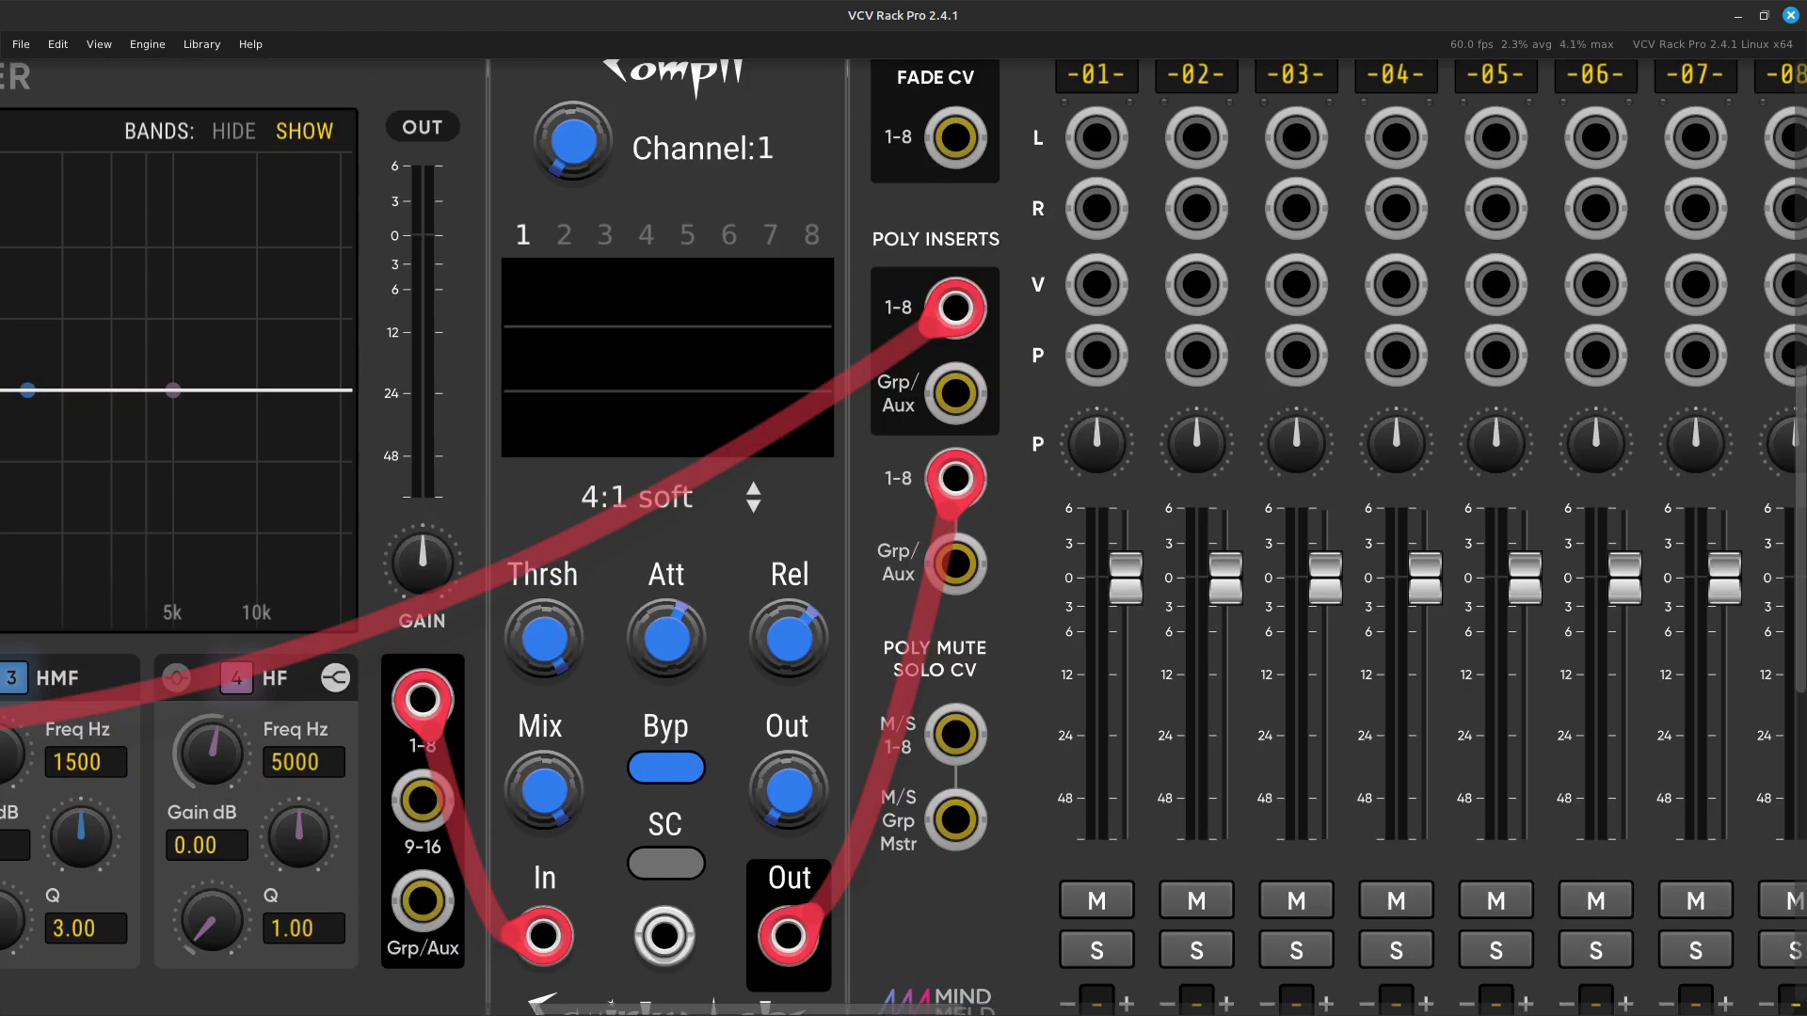
Survey the mixer's group and master channels and the AuxSpanderJr's aux returns and sends.
scroll(904, 537, "right", 3)
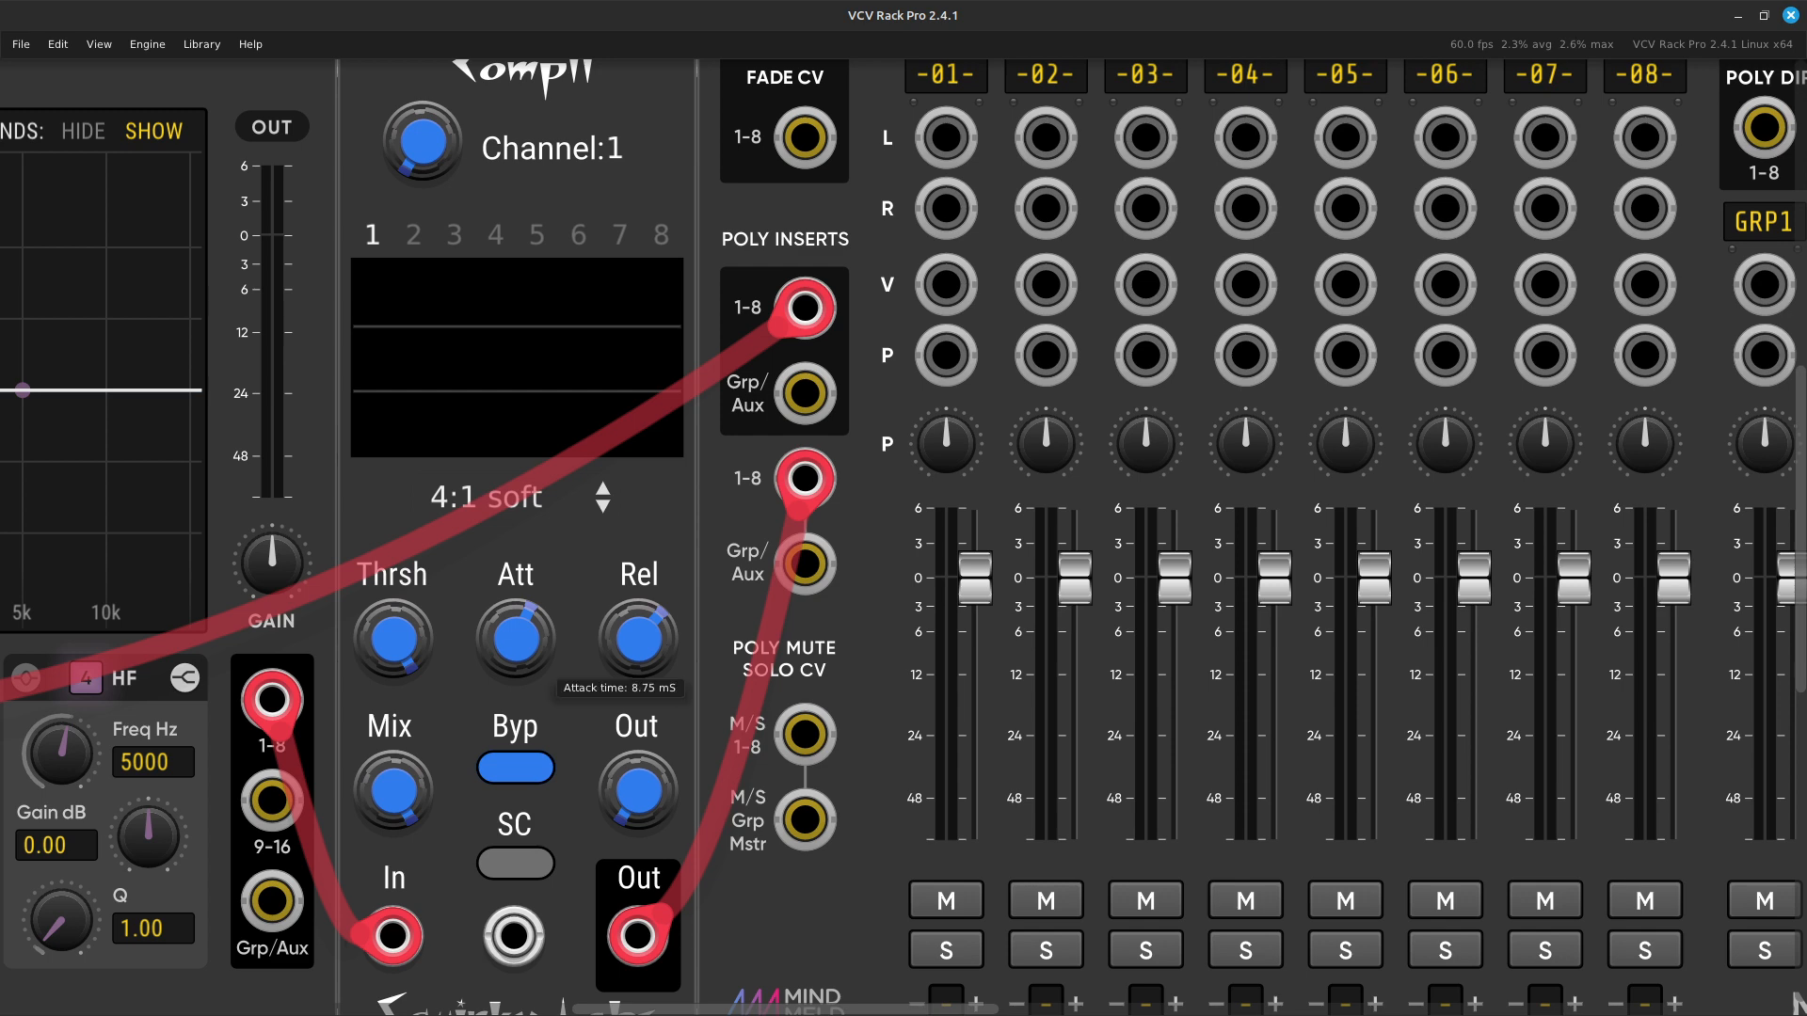
key("Right")
key("Up")
key("Left")
key("Down")
key("Right")
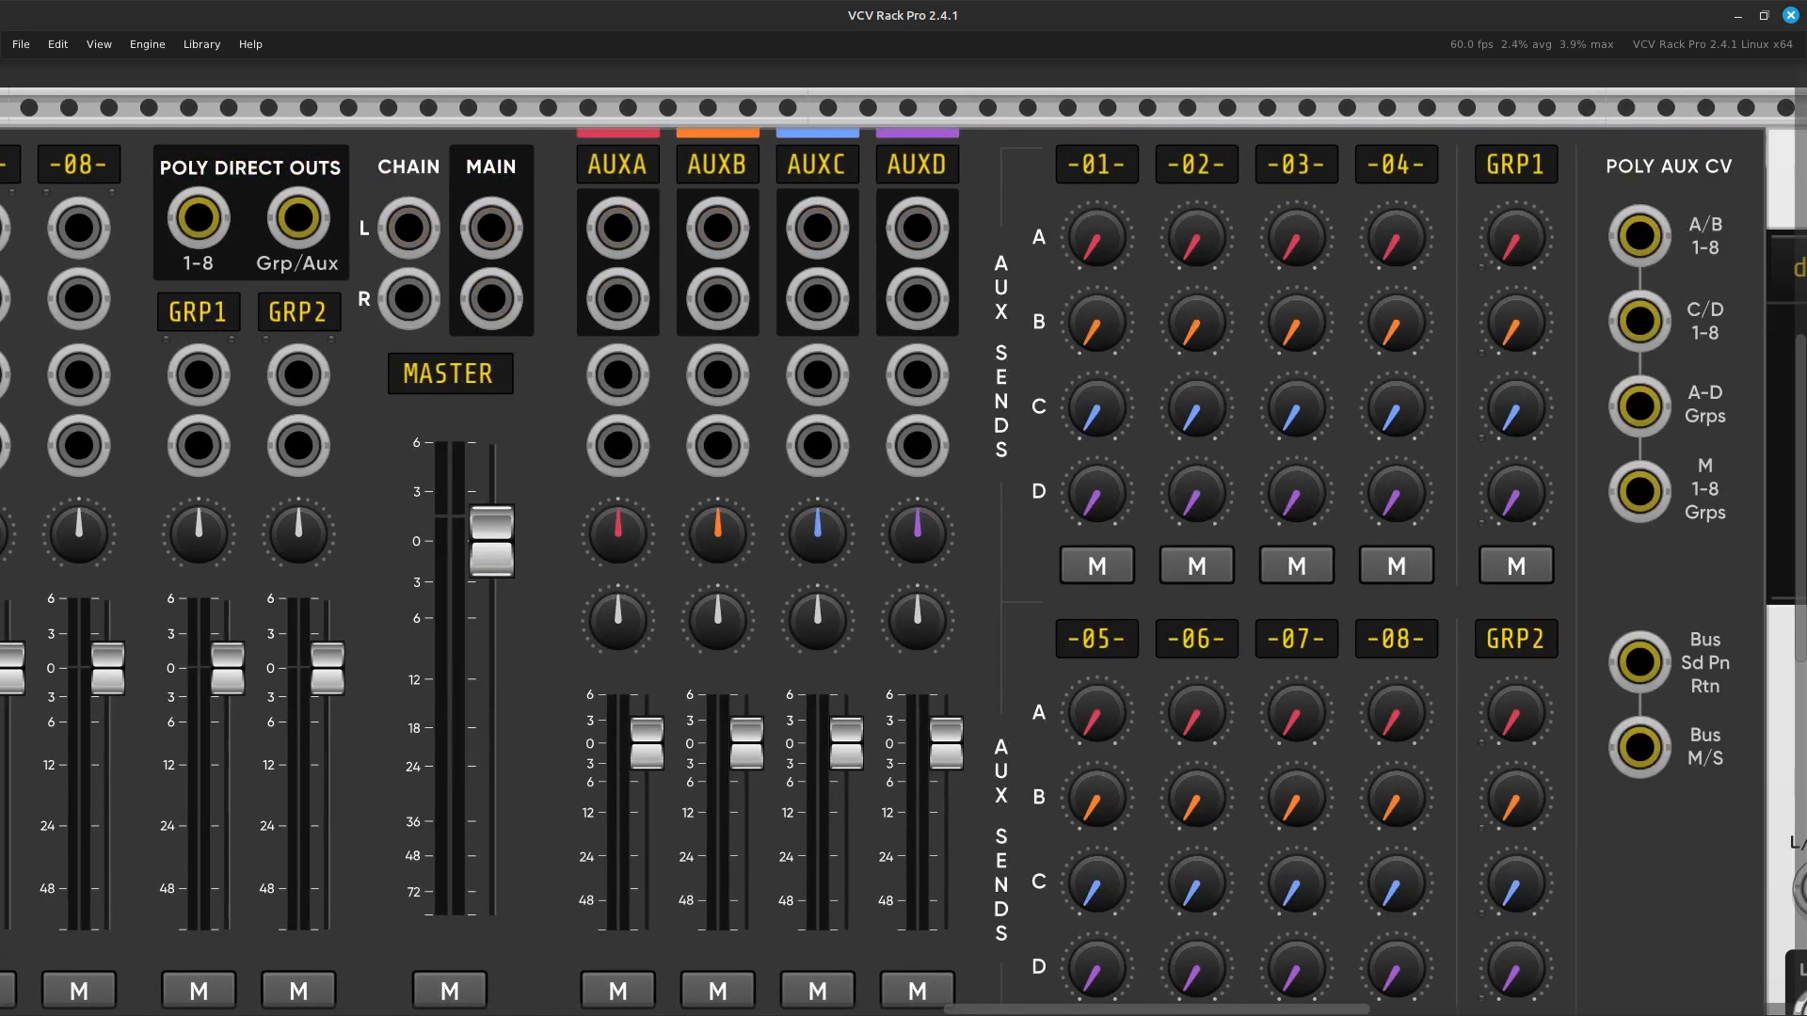
Compare the mixer's channel 1-8, group and master strips with the AuxSpanderJr's aux returns and per-channel sends.
key("Left")
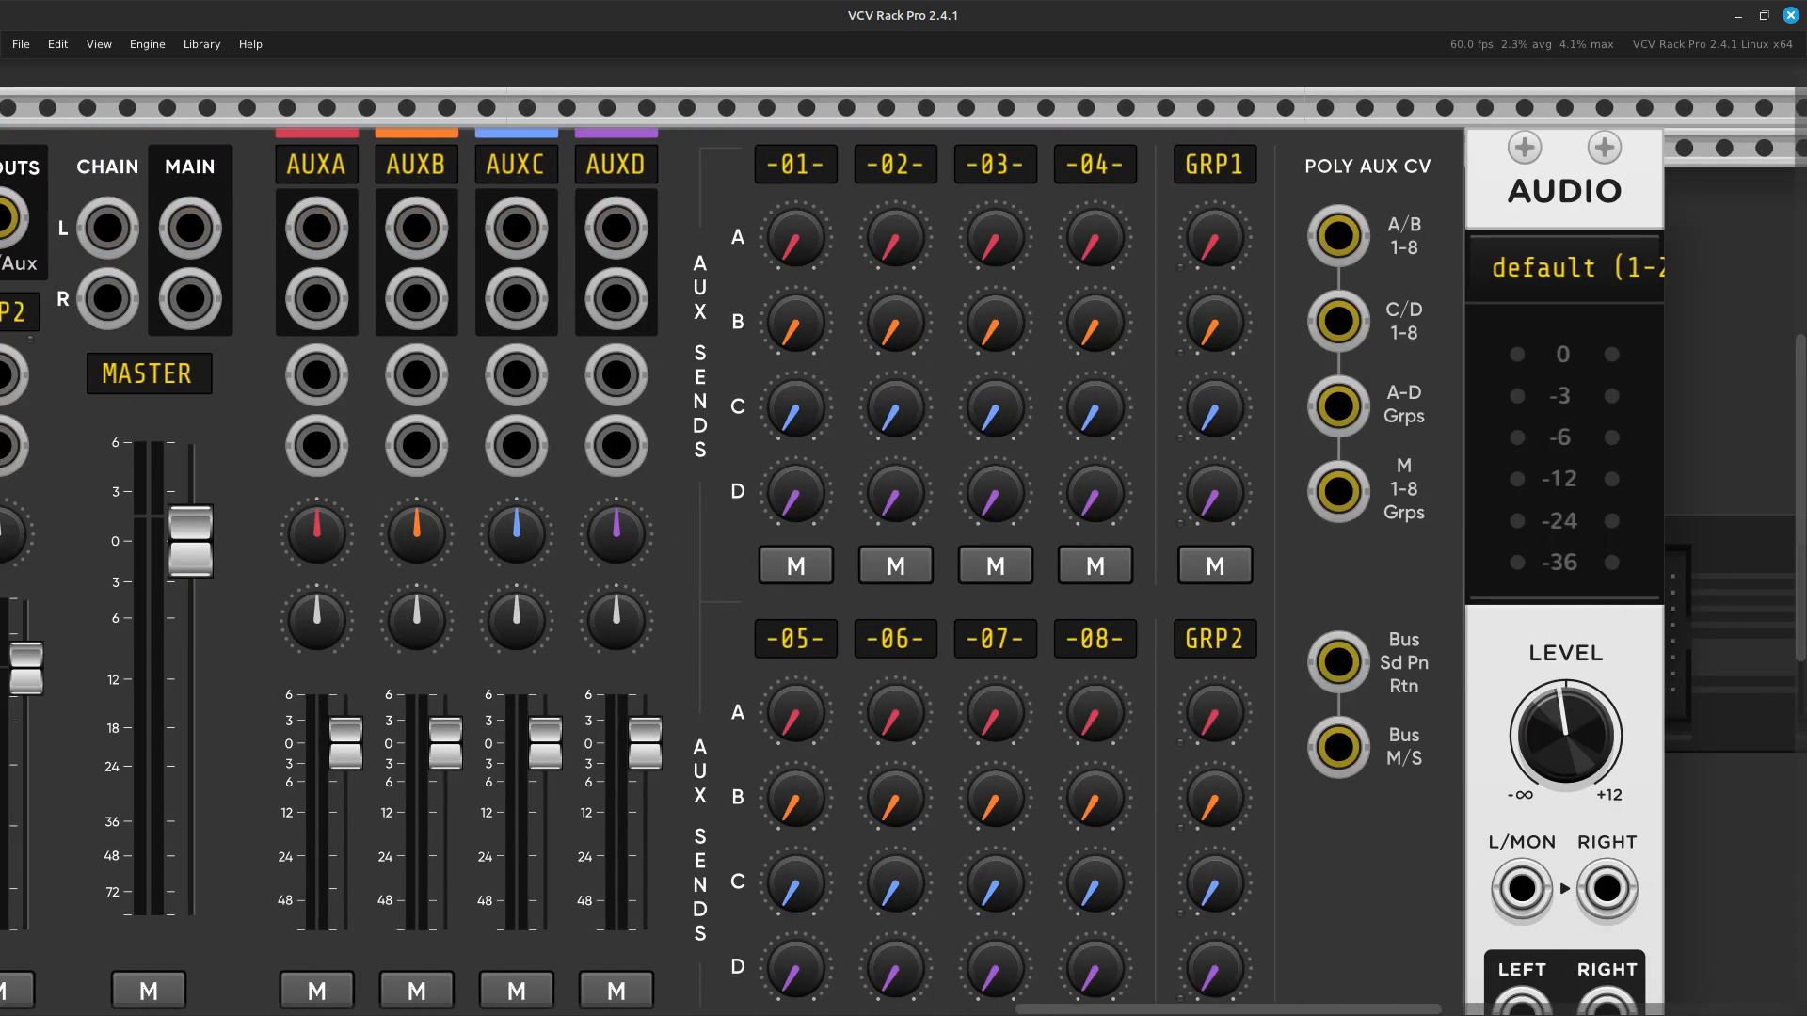
key("Left")
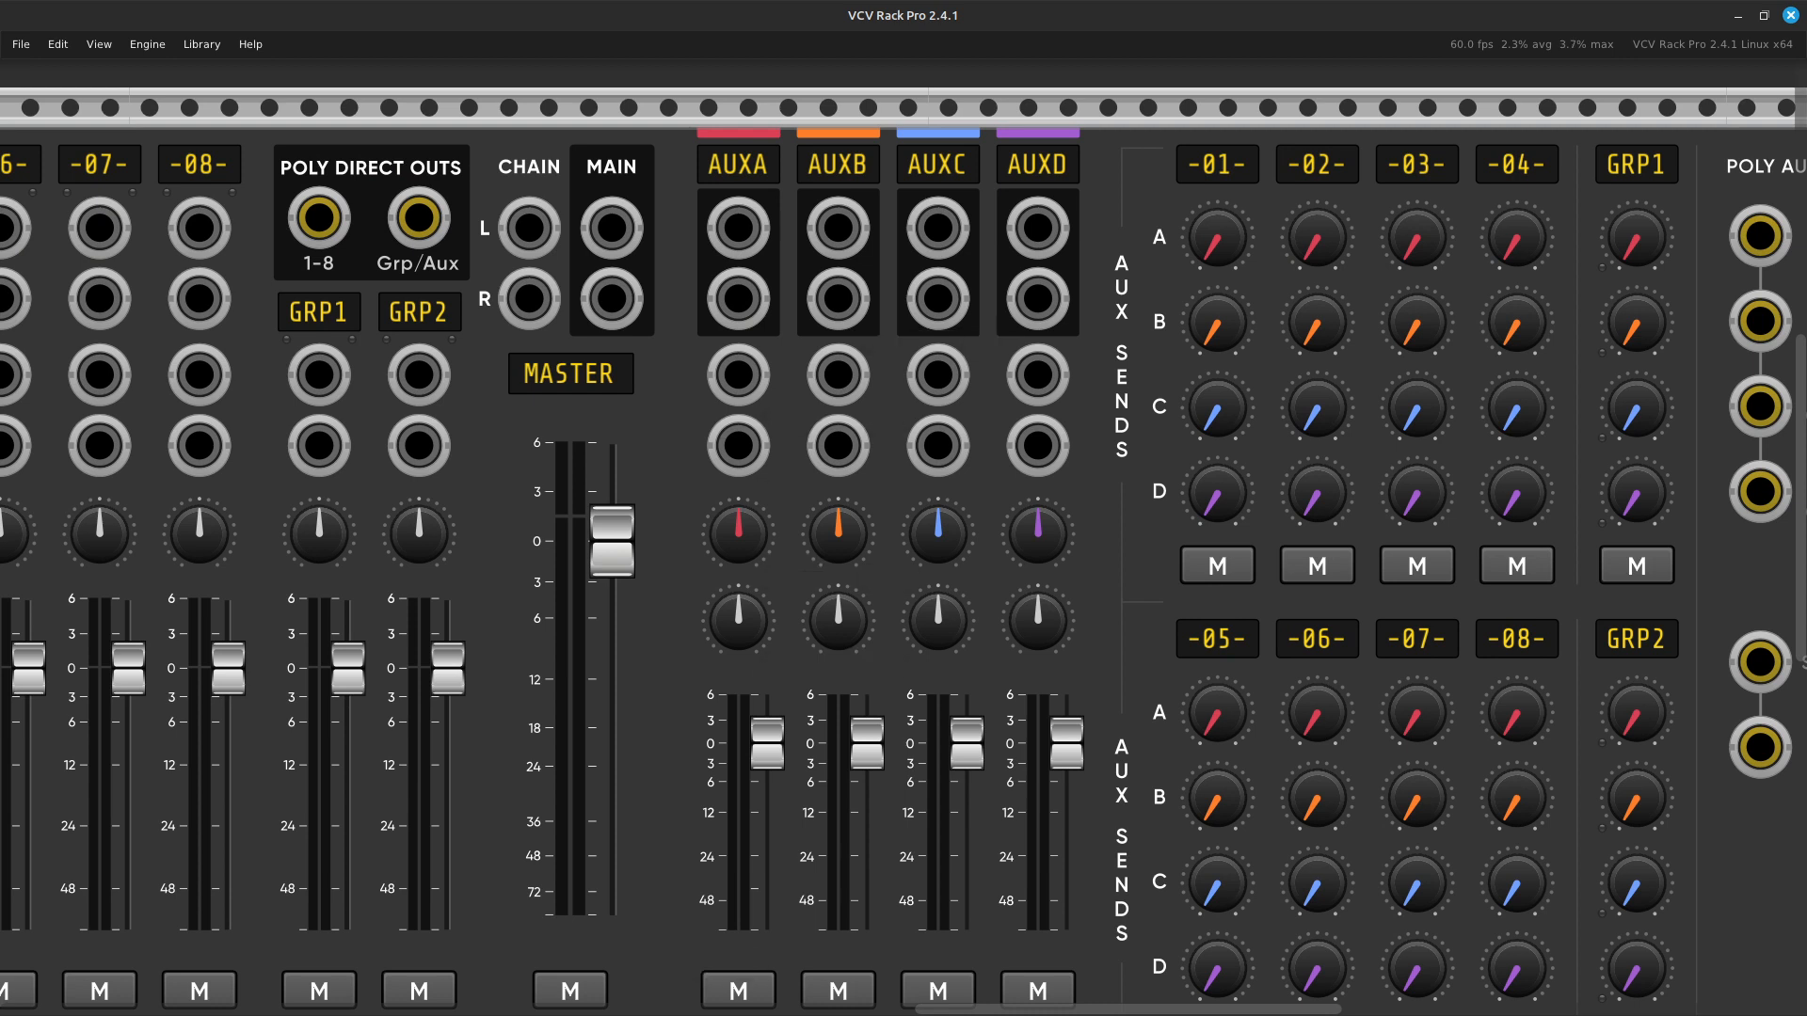
key("Left")
key("Left")
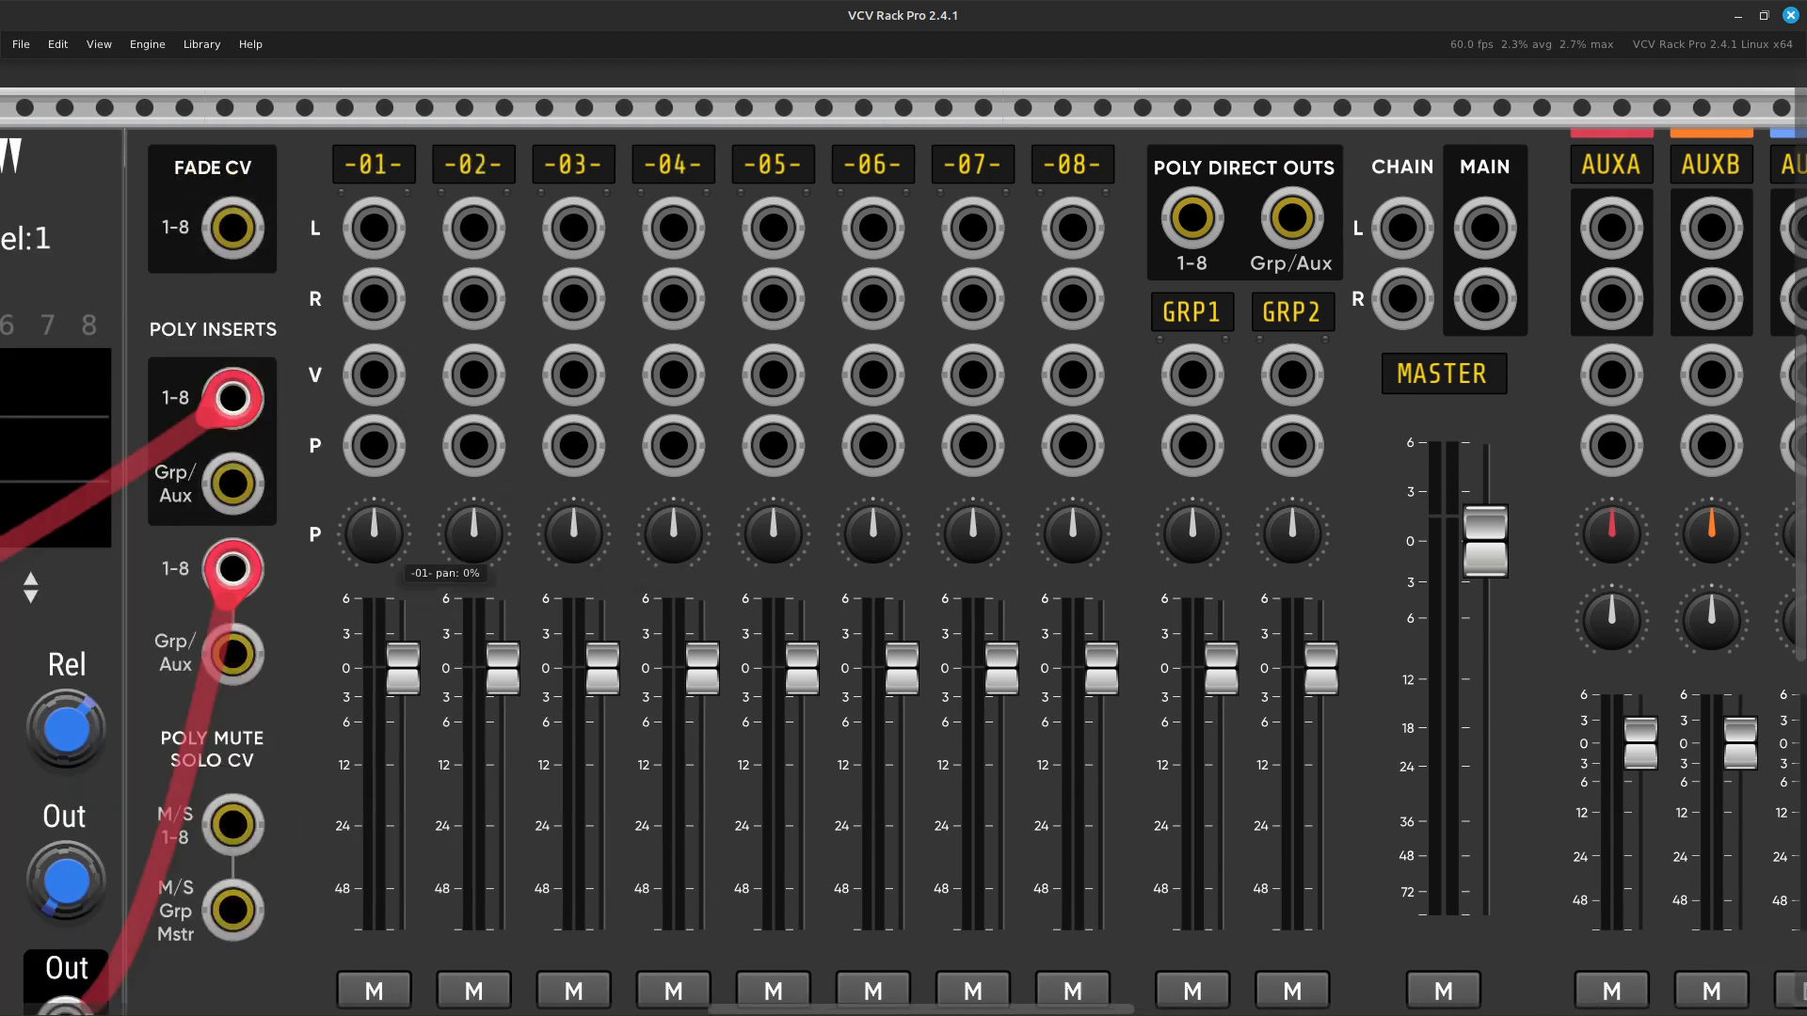
key("Right")
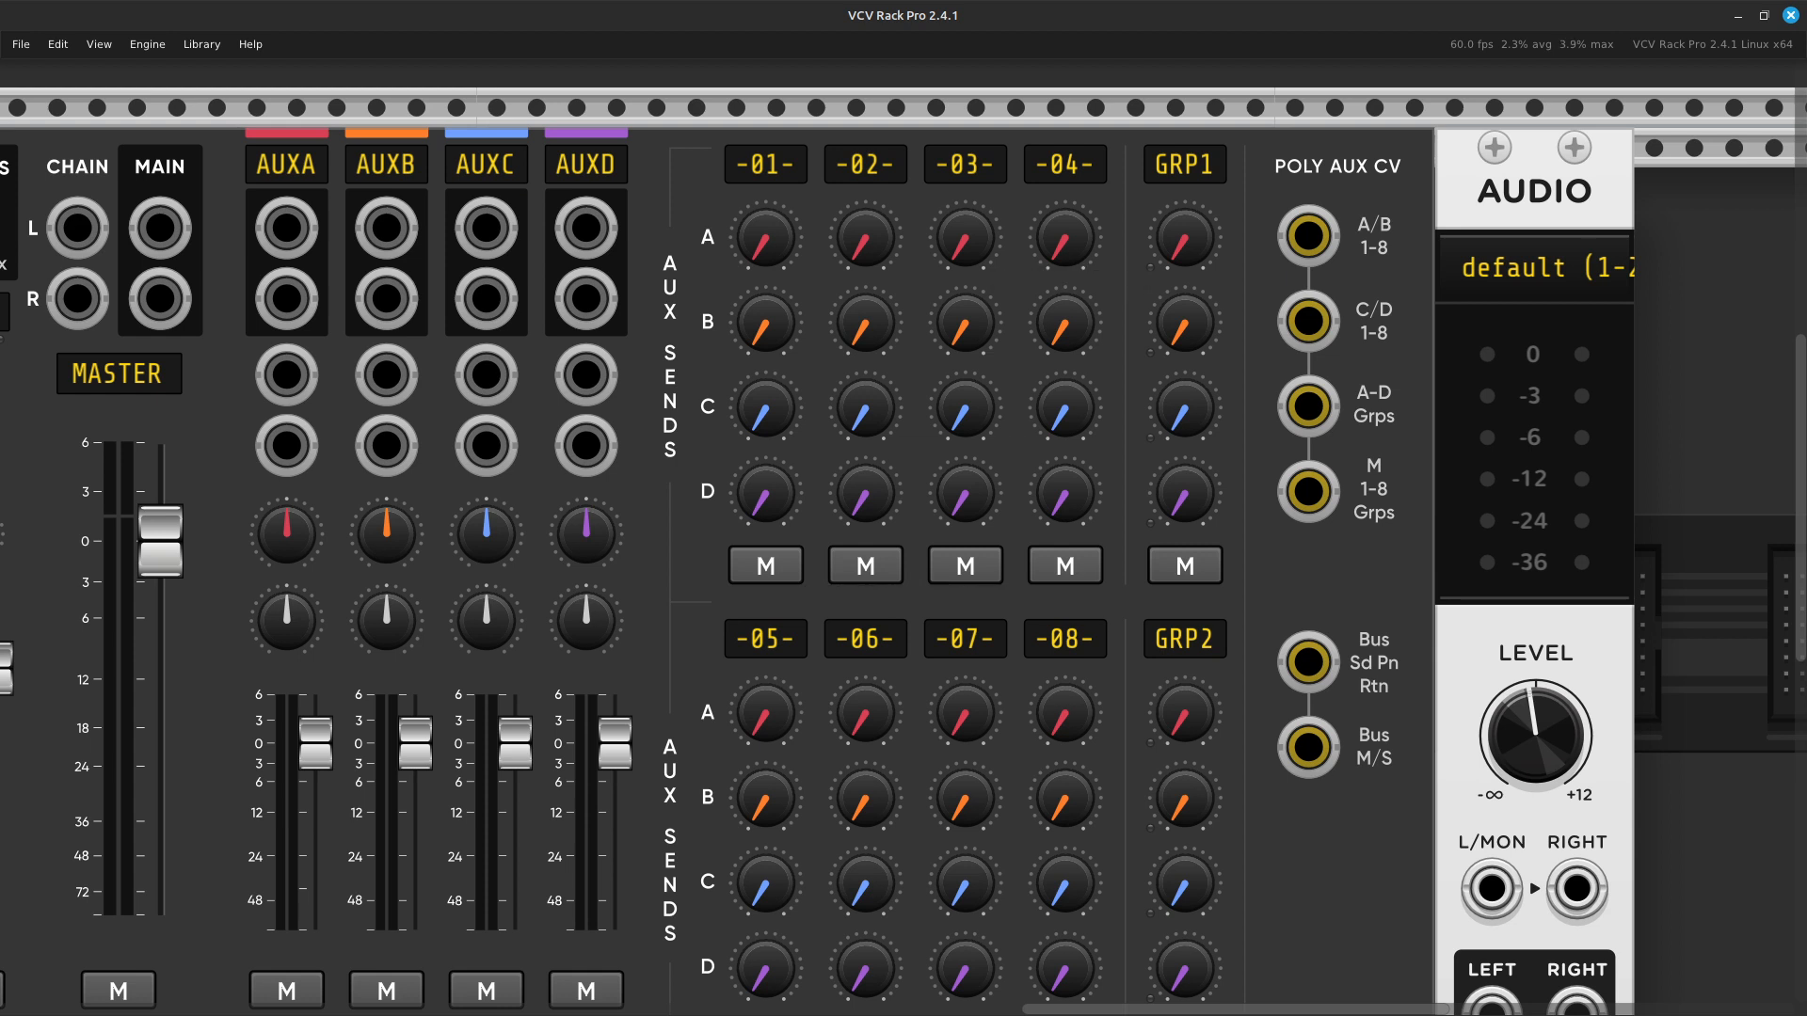
key("Left")
key("Left")
key("Left")
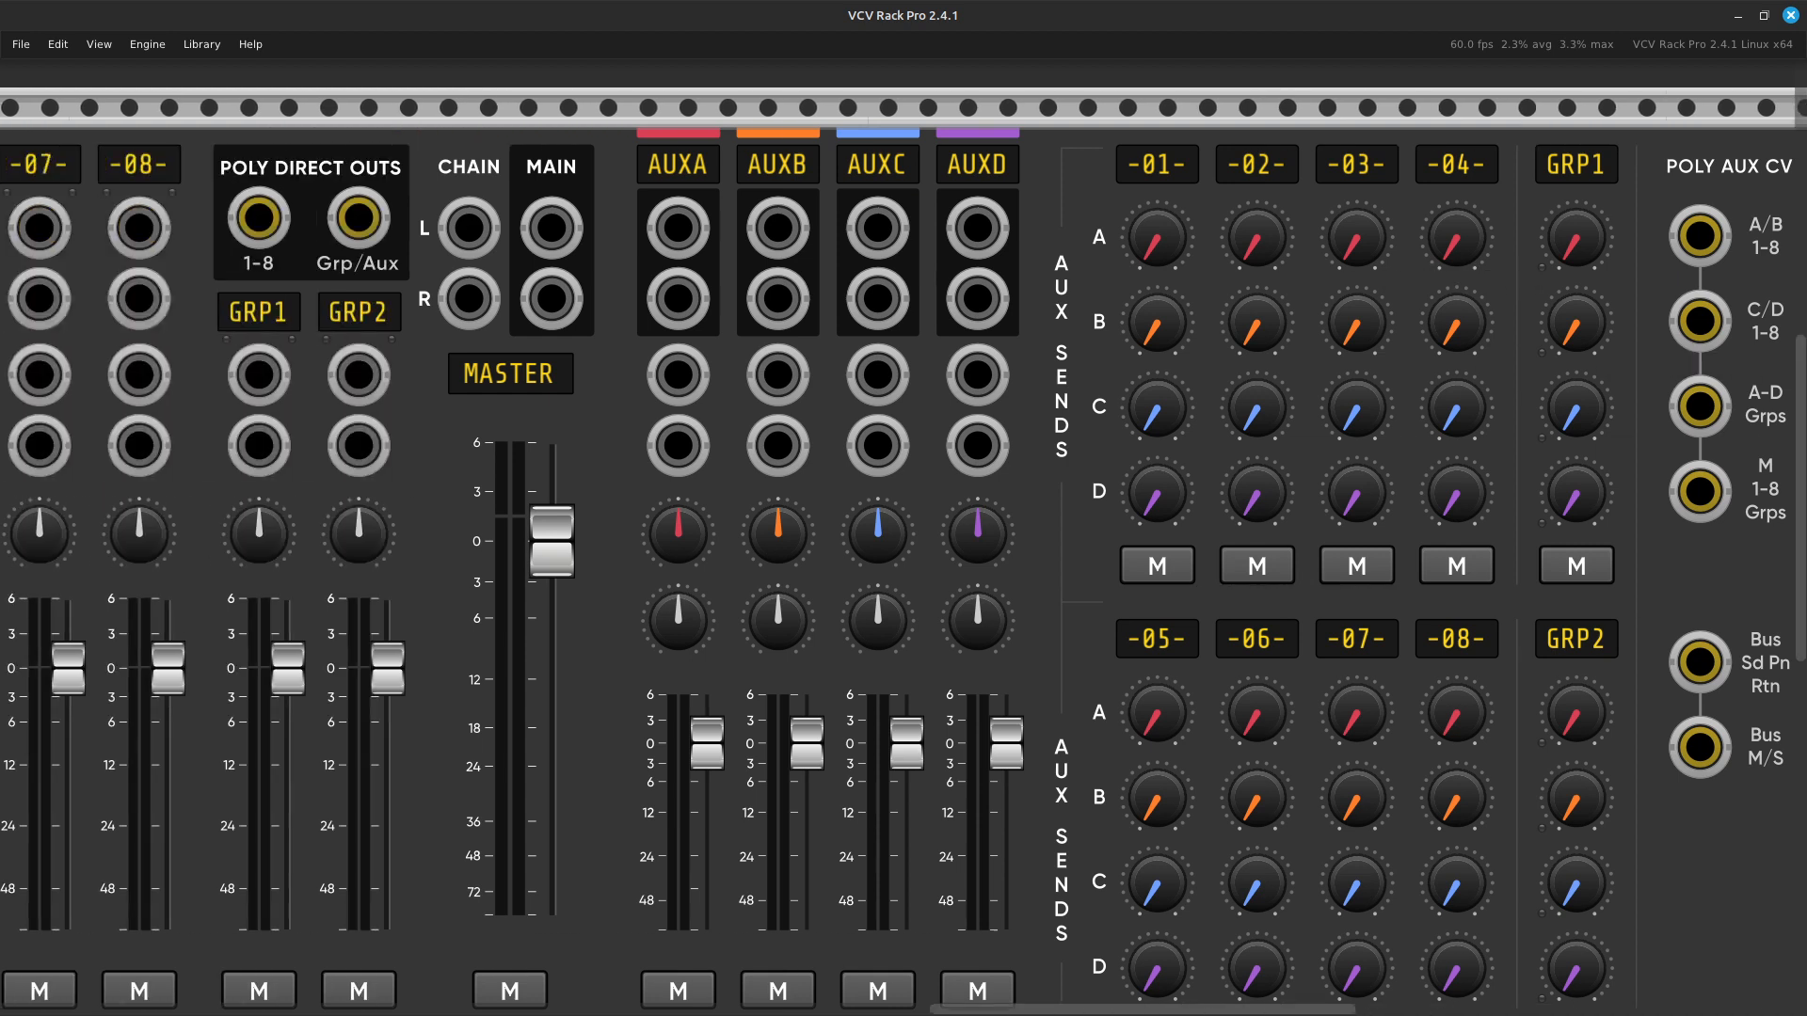
key("Right")
key("Right")
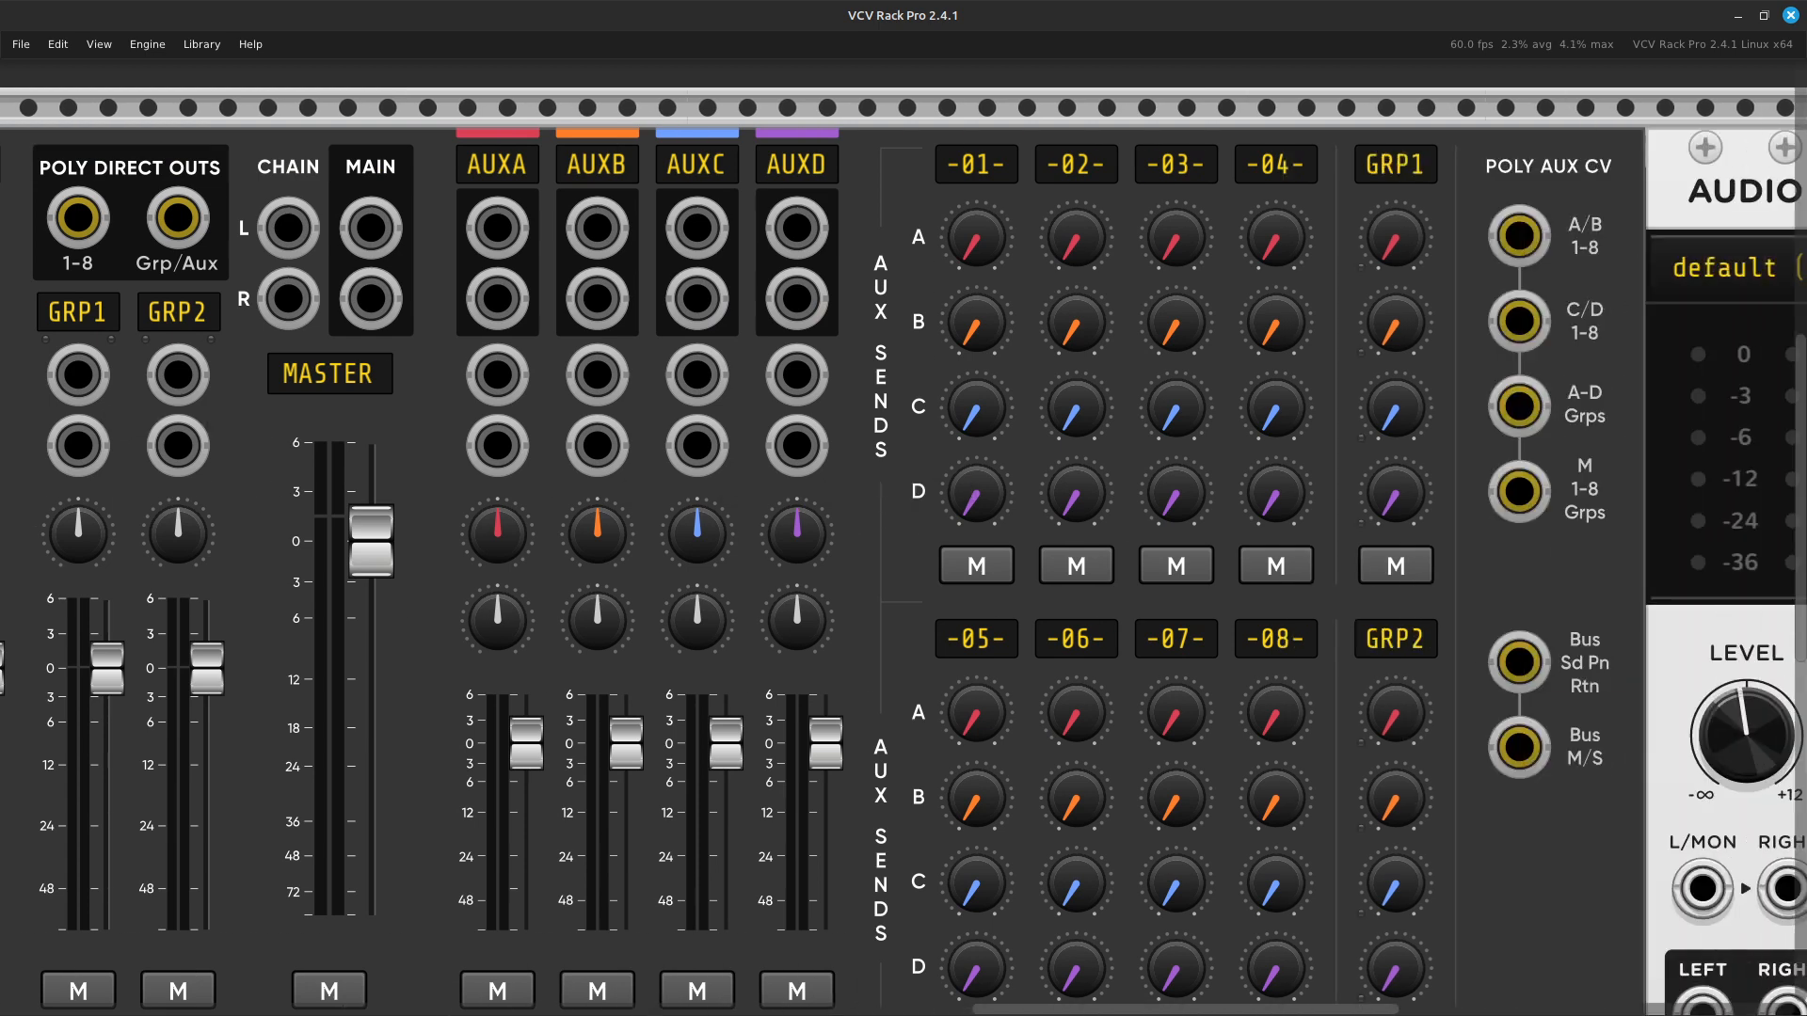
Trace the signal path from the mixer's poly inserts and channels 1-8 across to the AuxSpanderJr's send knobs for AUXA to AUXD.
key("Left")
key("Left")
key("Left")
key("Left")
key("Left")
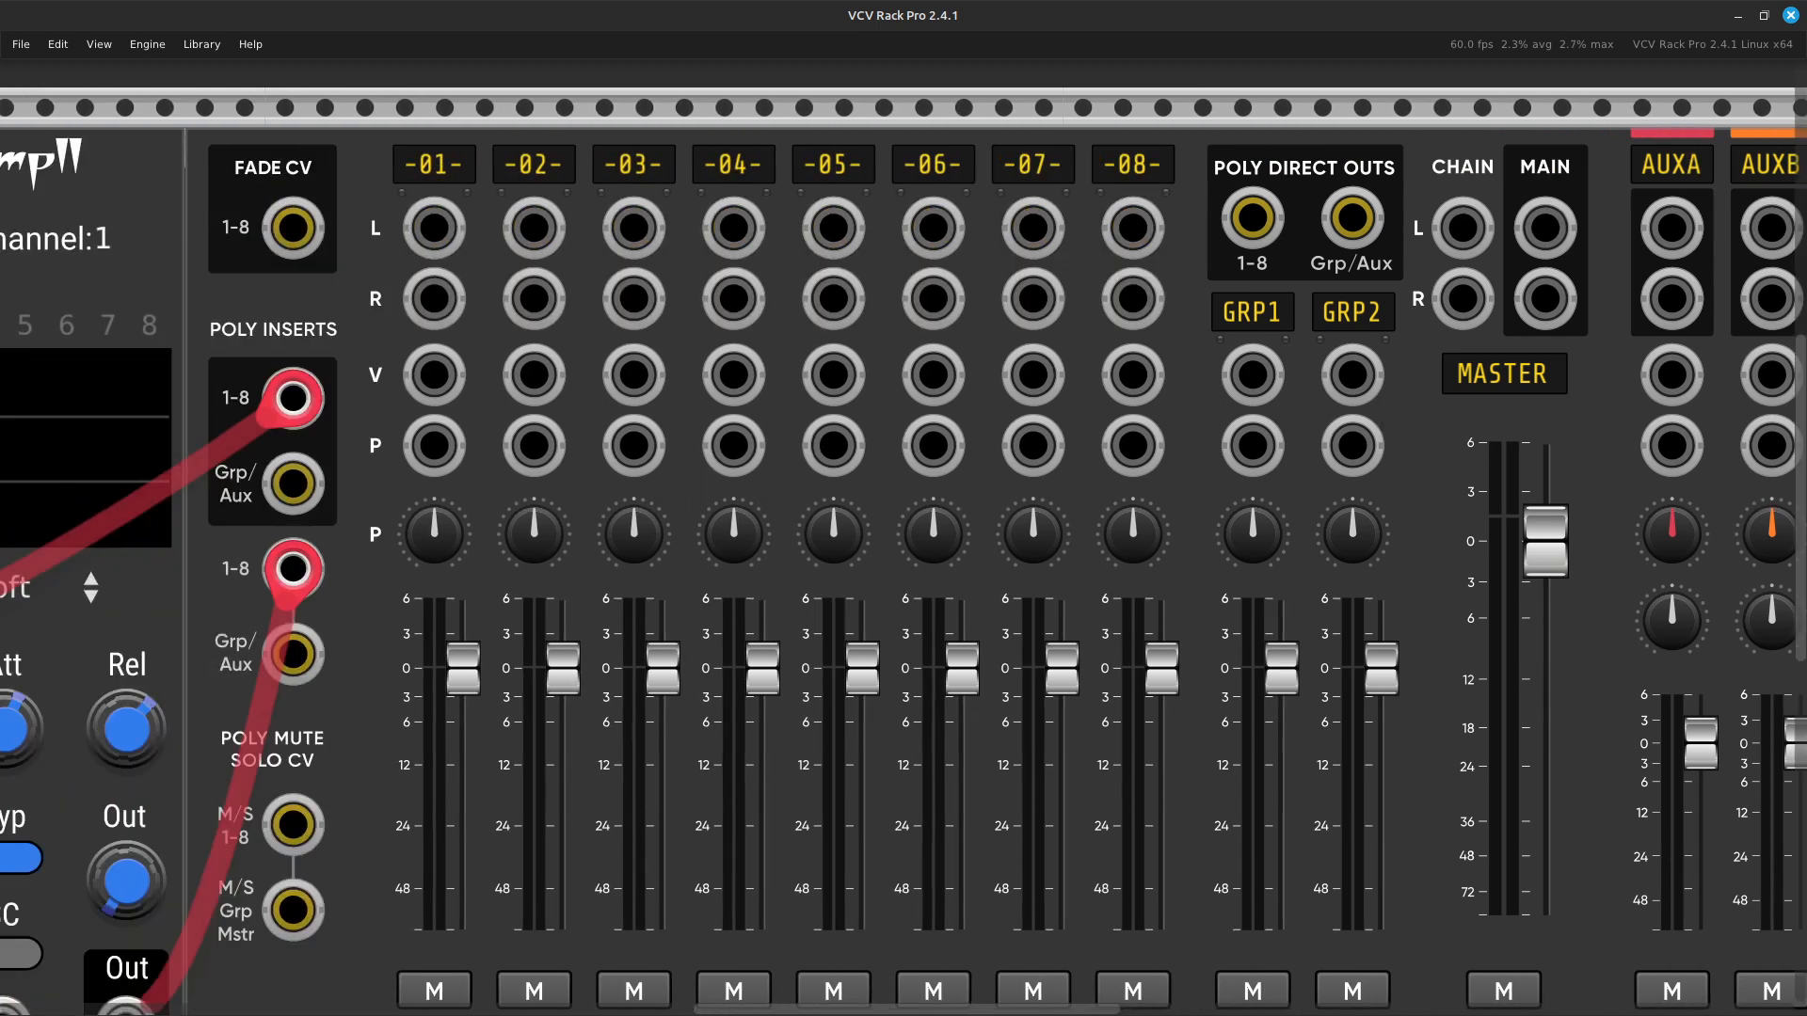
key("Right")
key("Right")
key("Right")
key("Right")
key("Right")
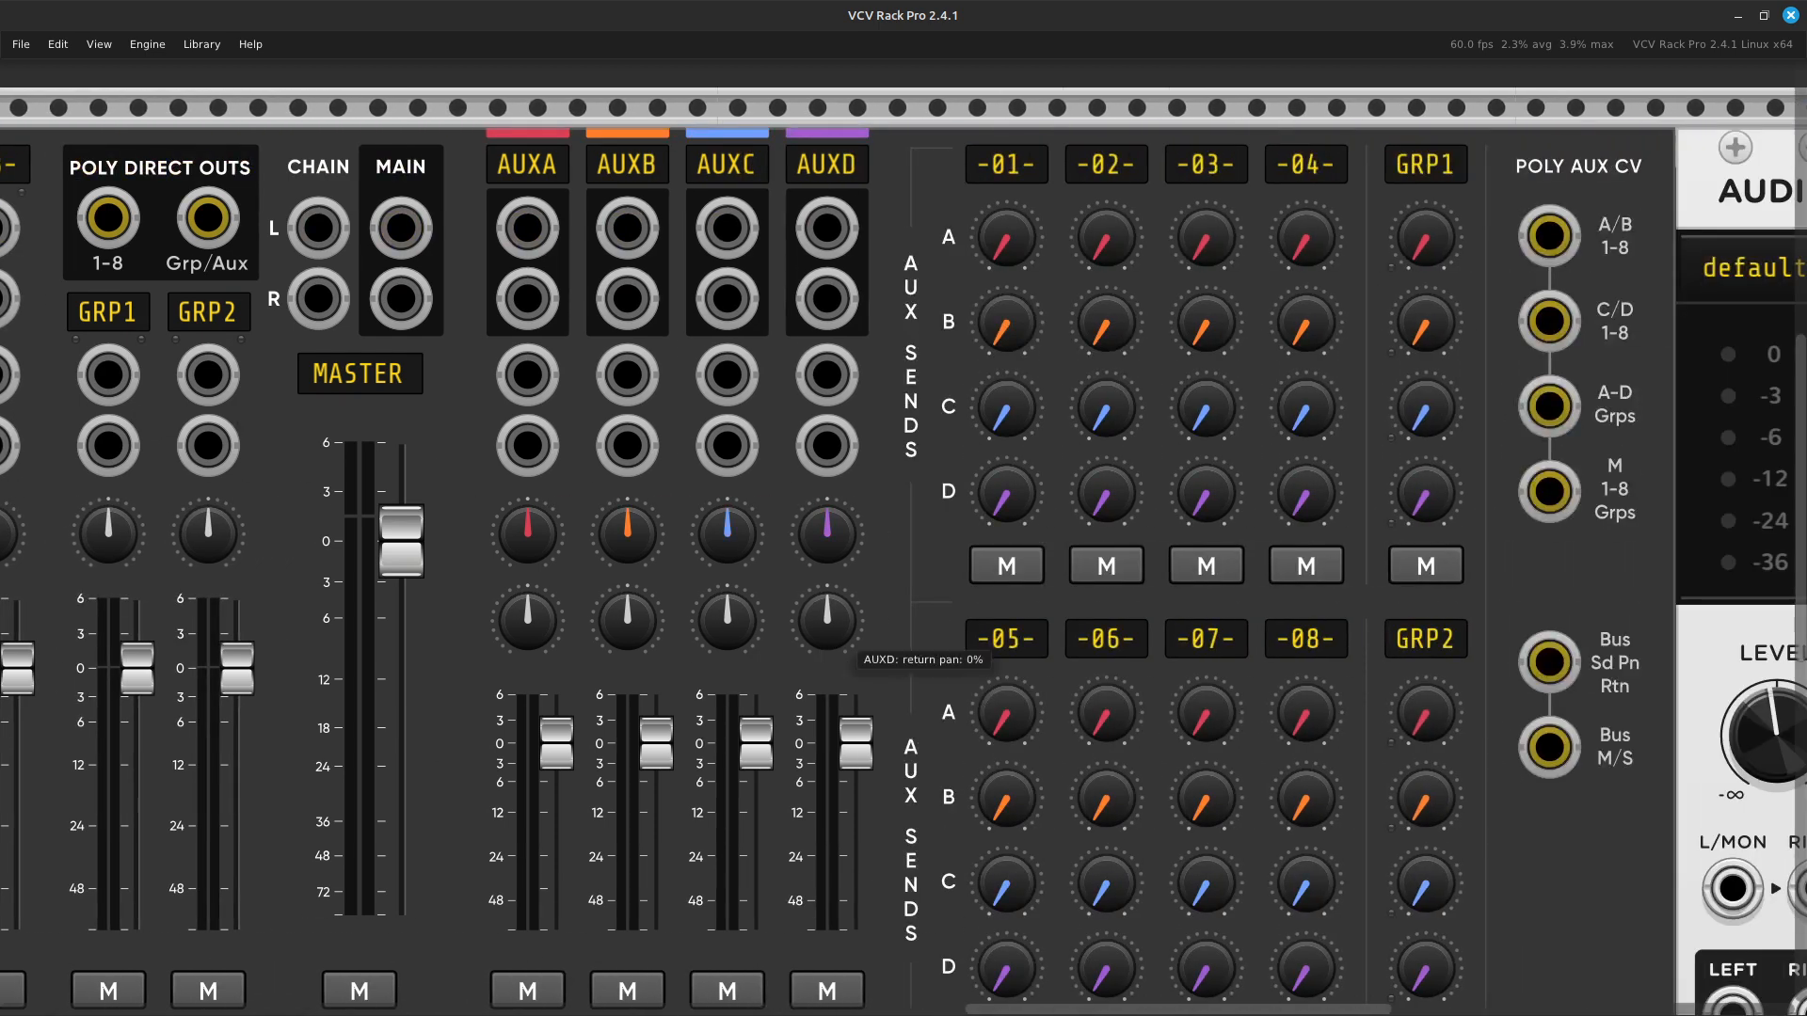
key("Left")
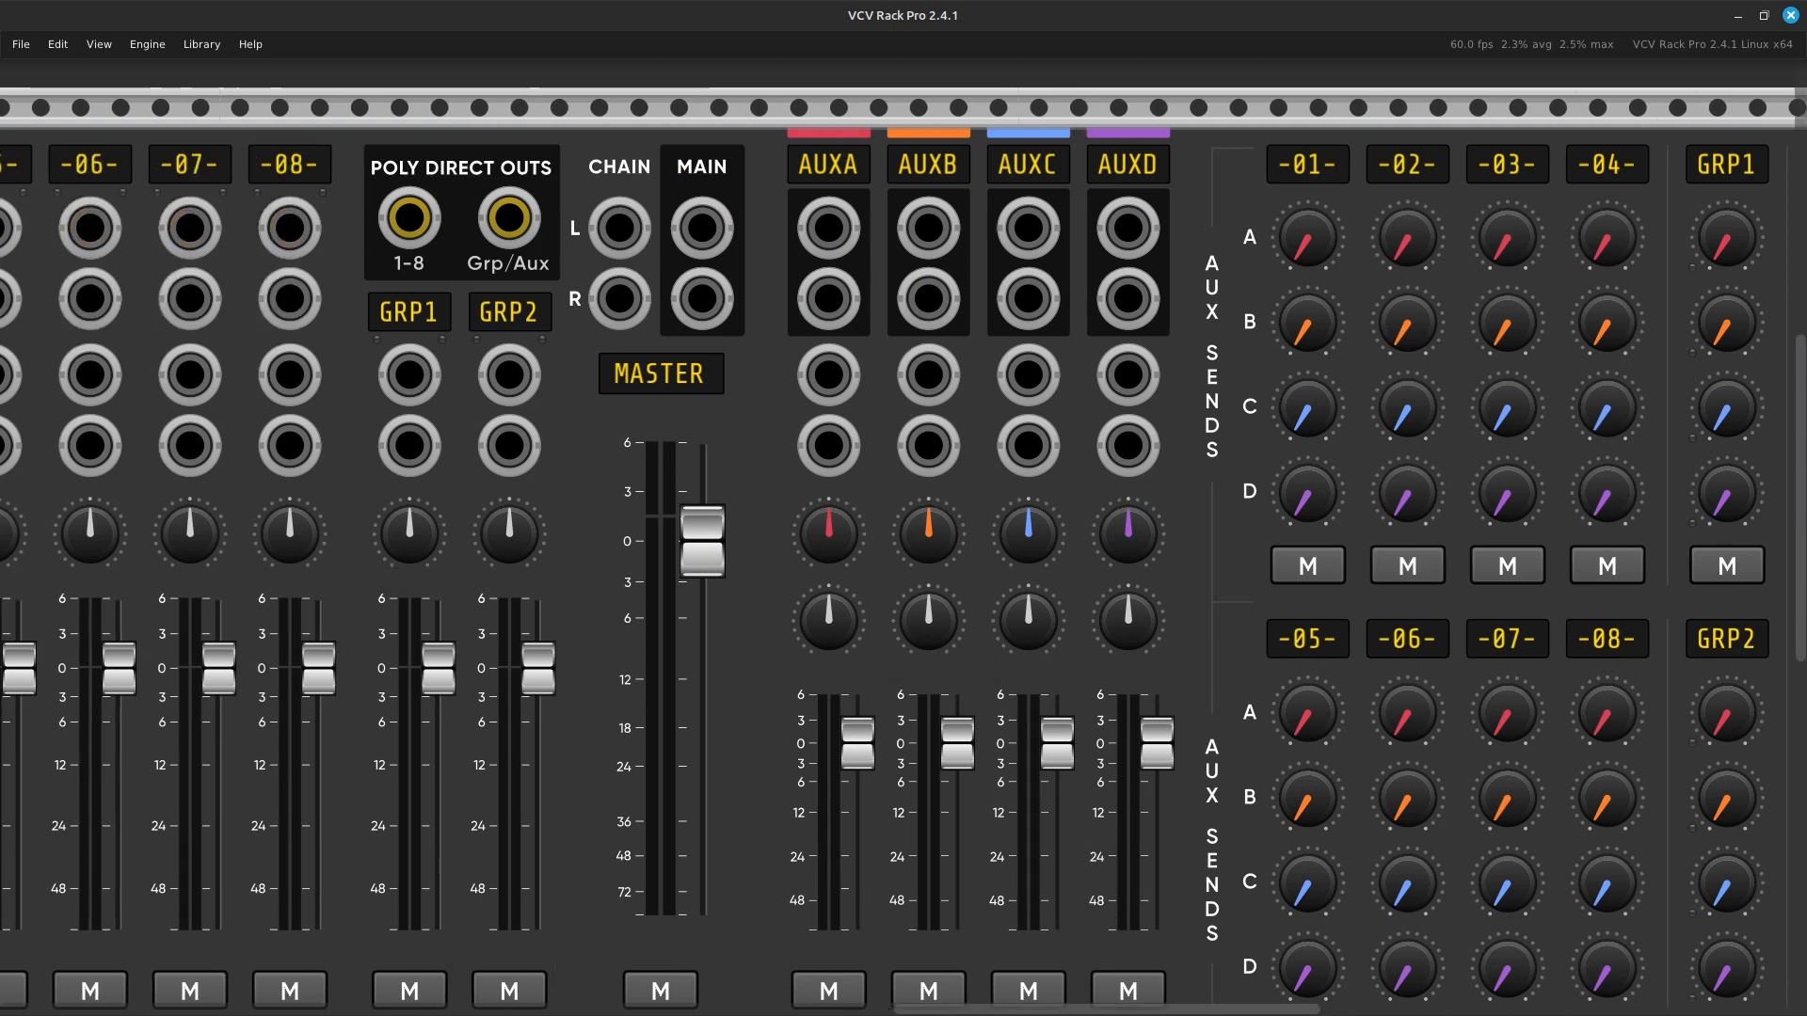
key("Right")
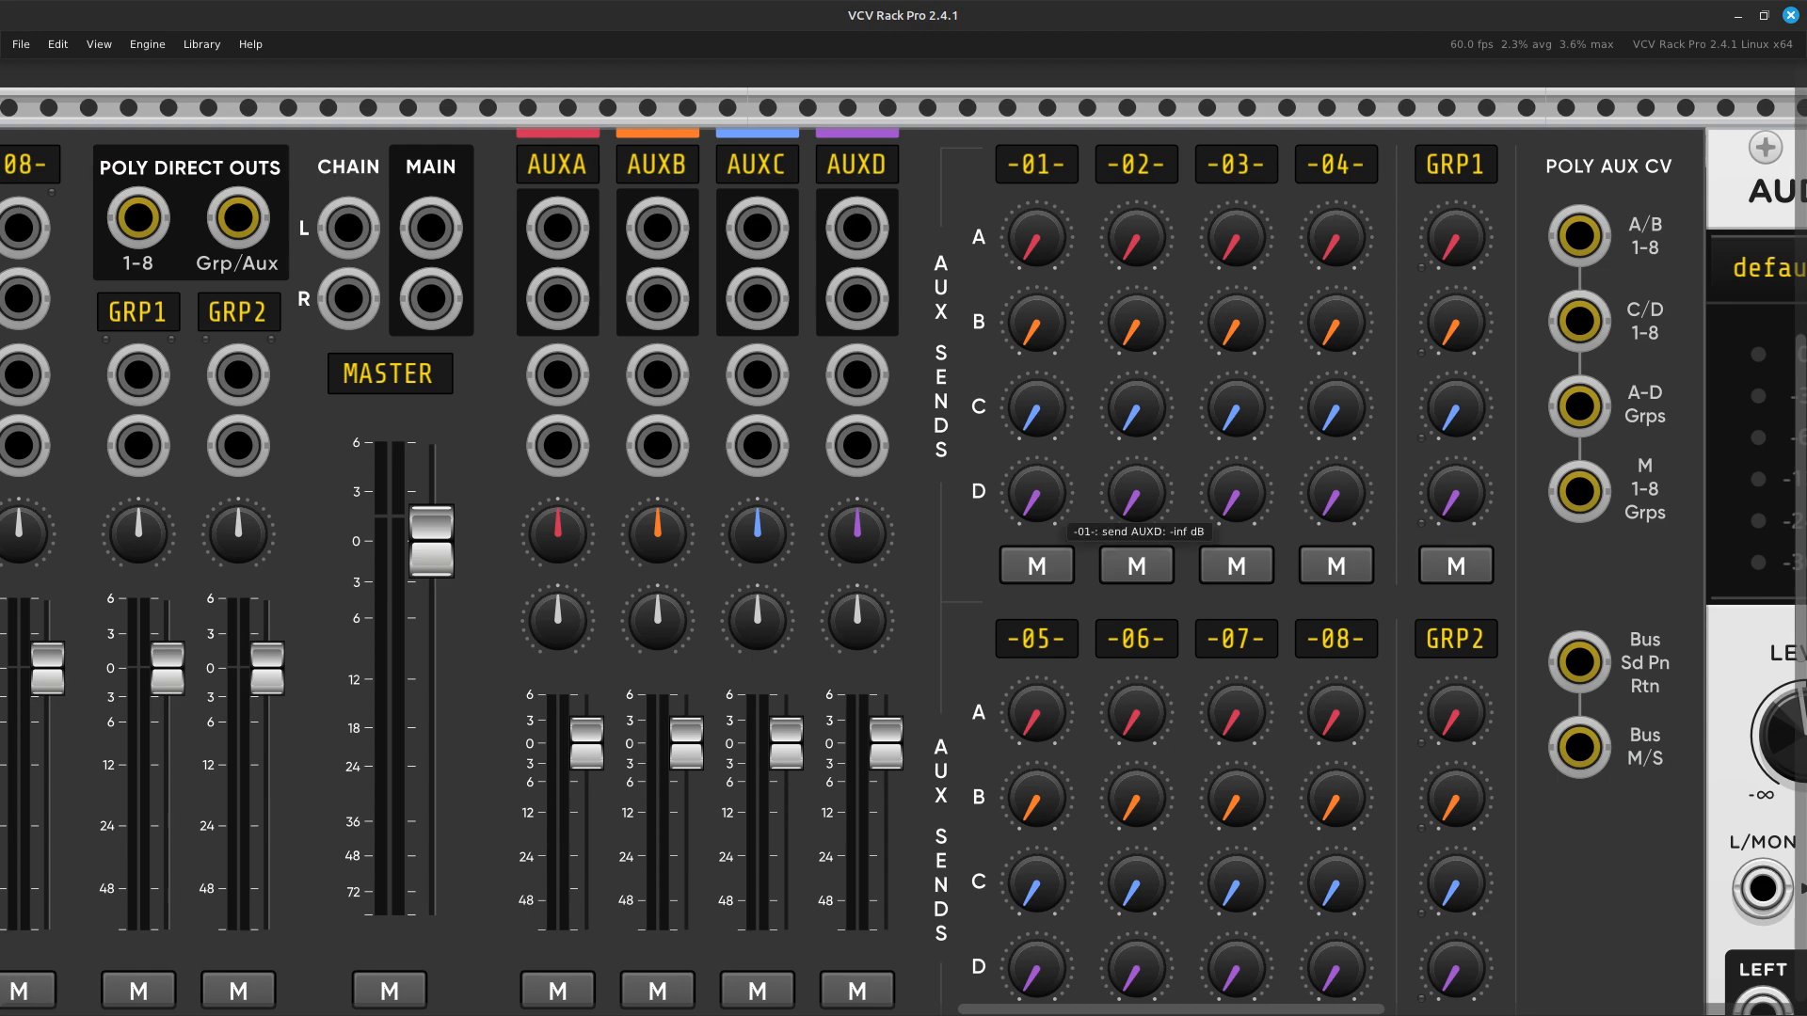
Examine the AuxSpanderJr's send outputs, return controls and poly aux CV jacks, along with the lower controls of both mixer modules.
key("Down")
key("Up")
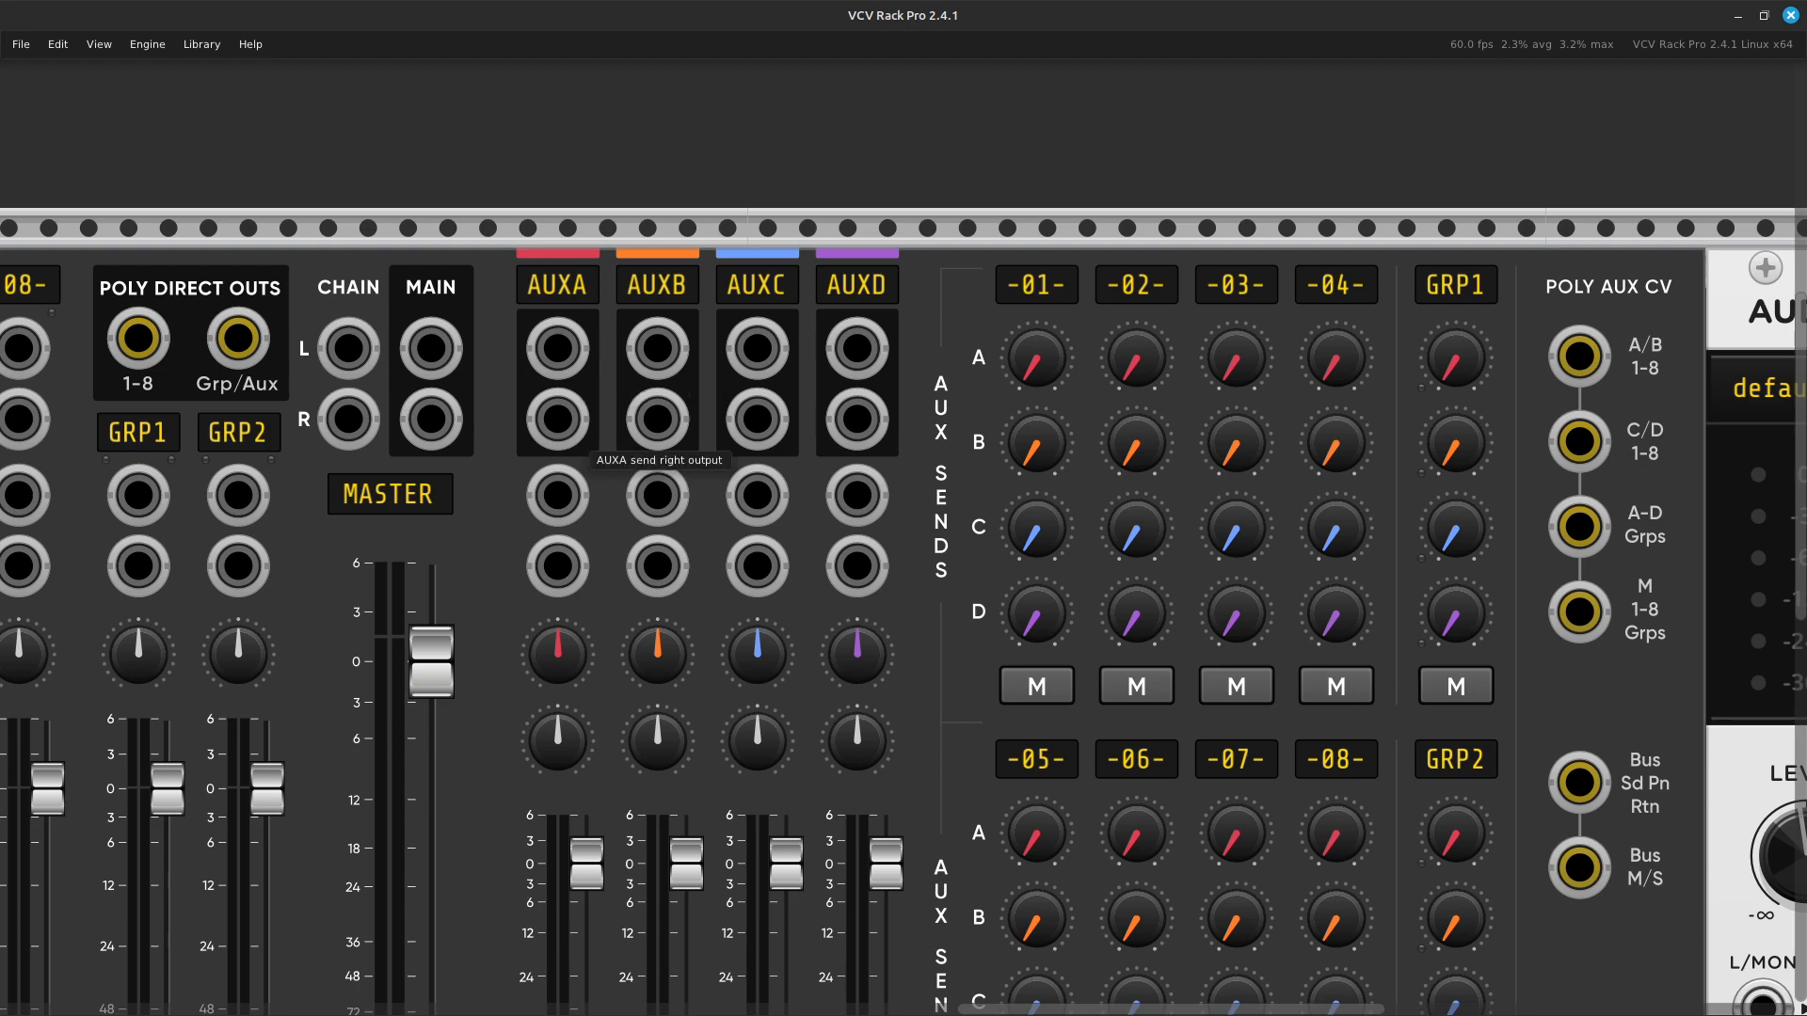
key("Right")
key("Down")
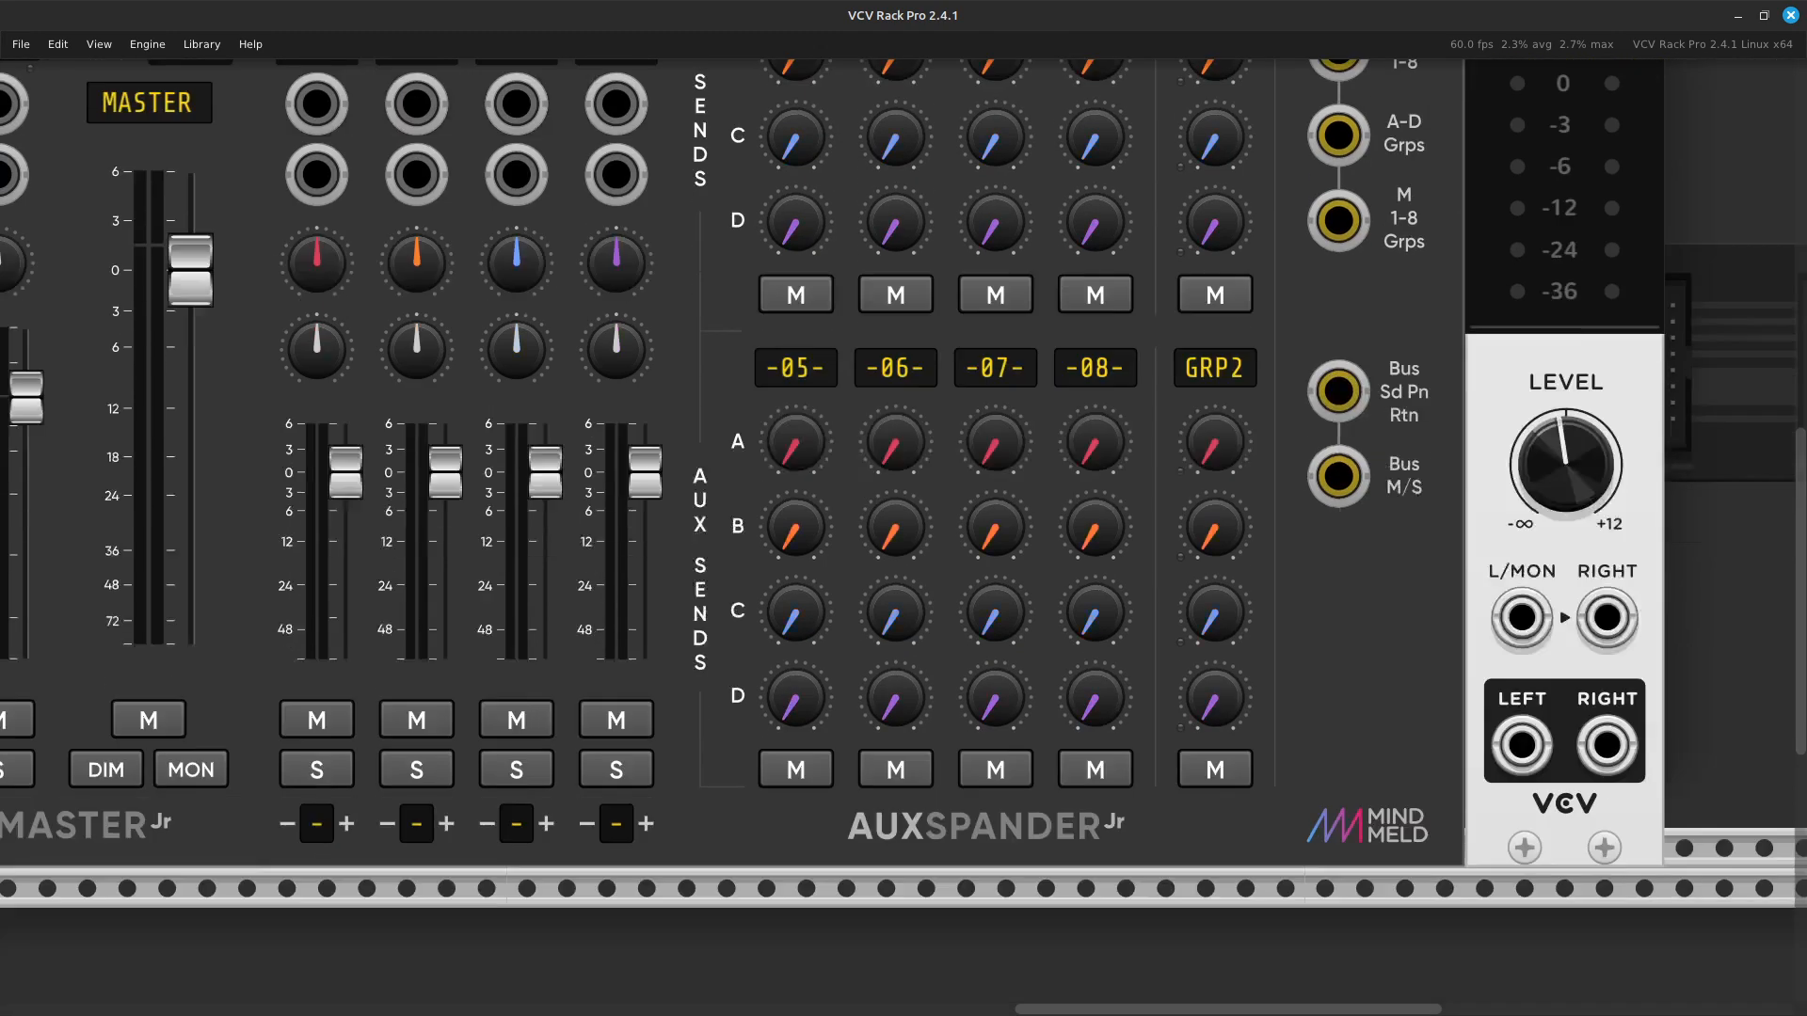
key("Left")
key("Right")
key("Up")
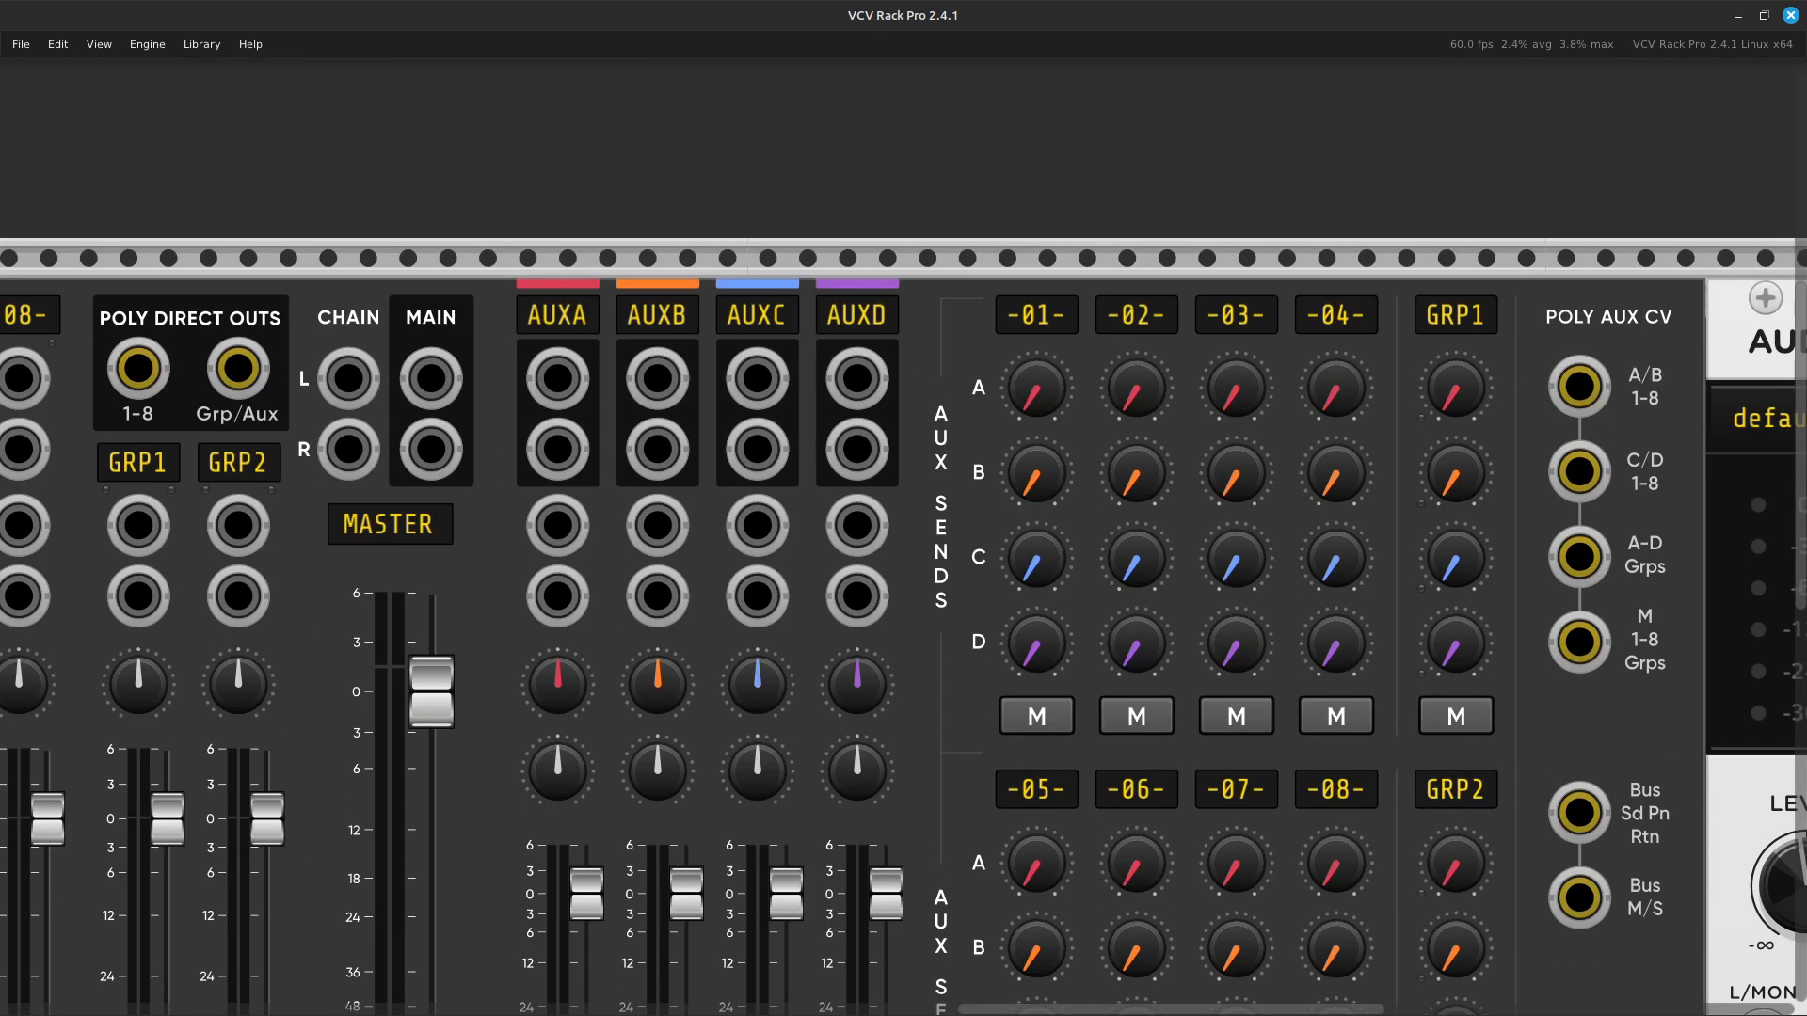
key("Down")
key("Left")
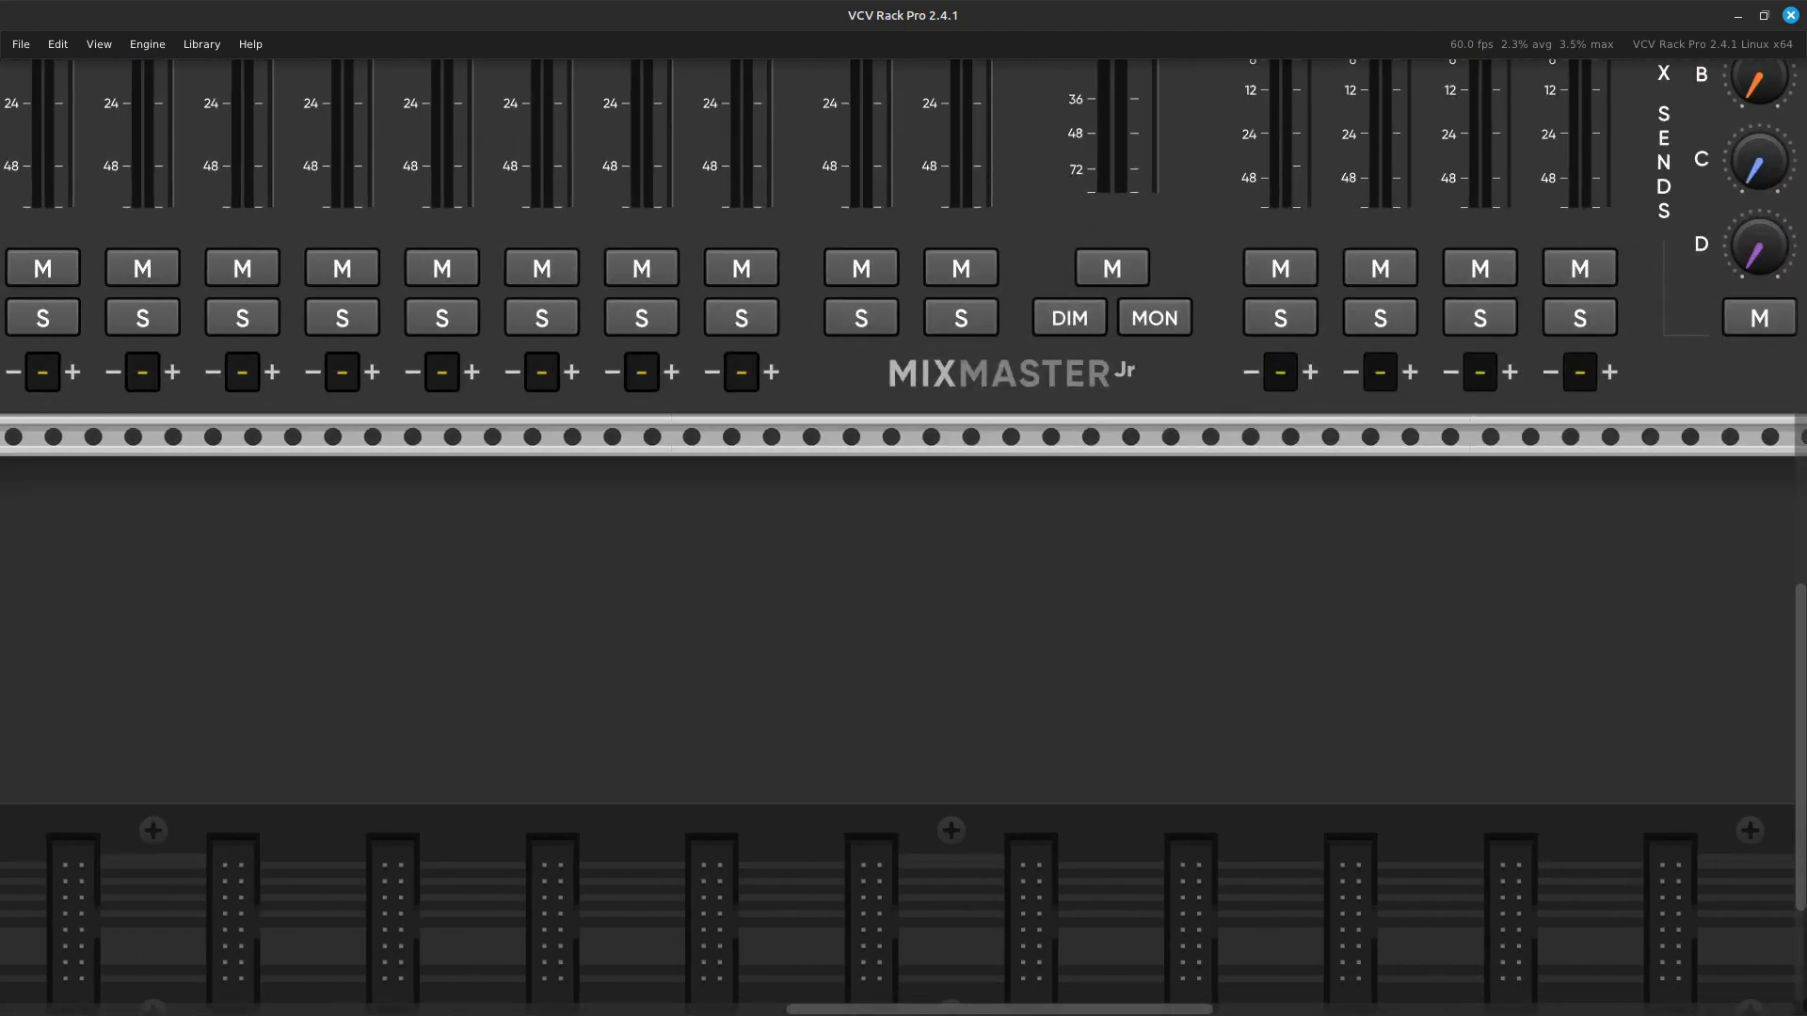
scroll(904, 509, "right", 3)
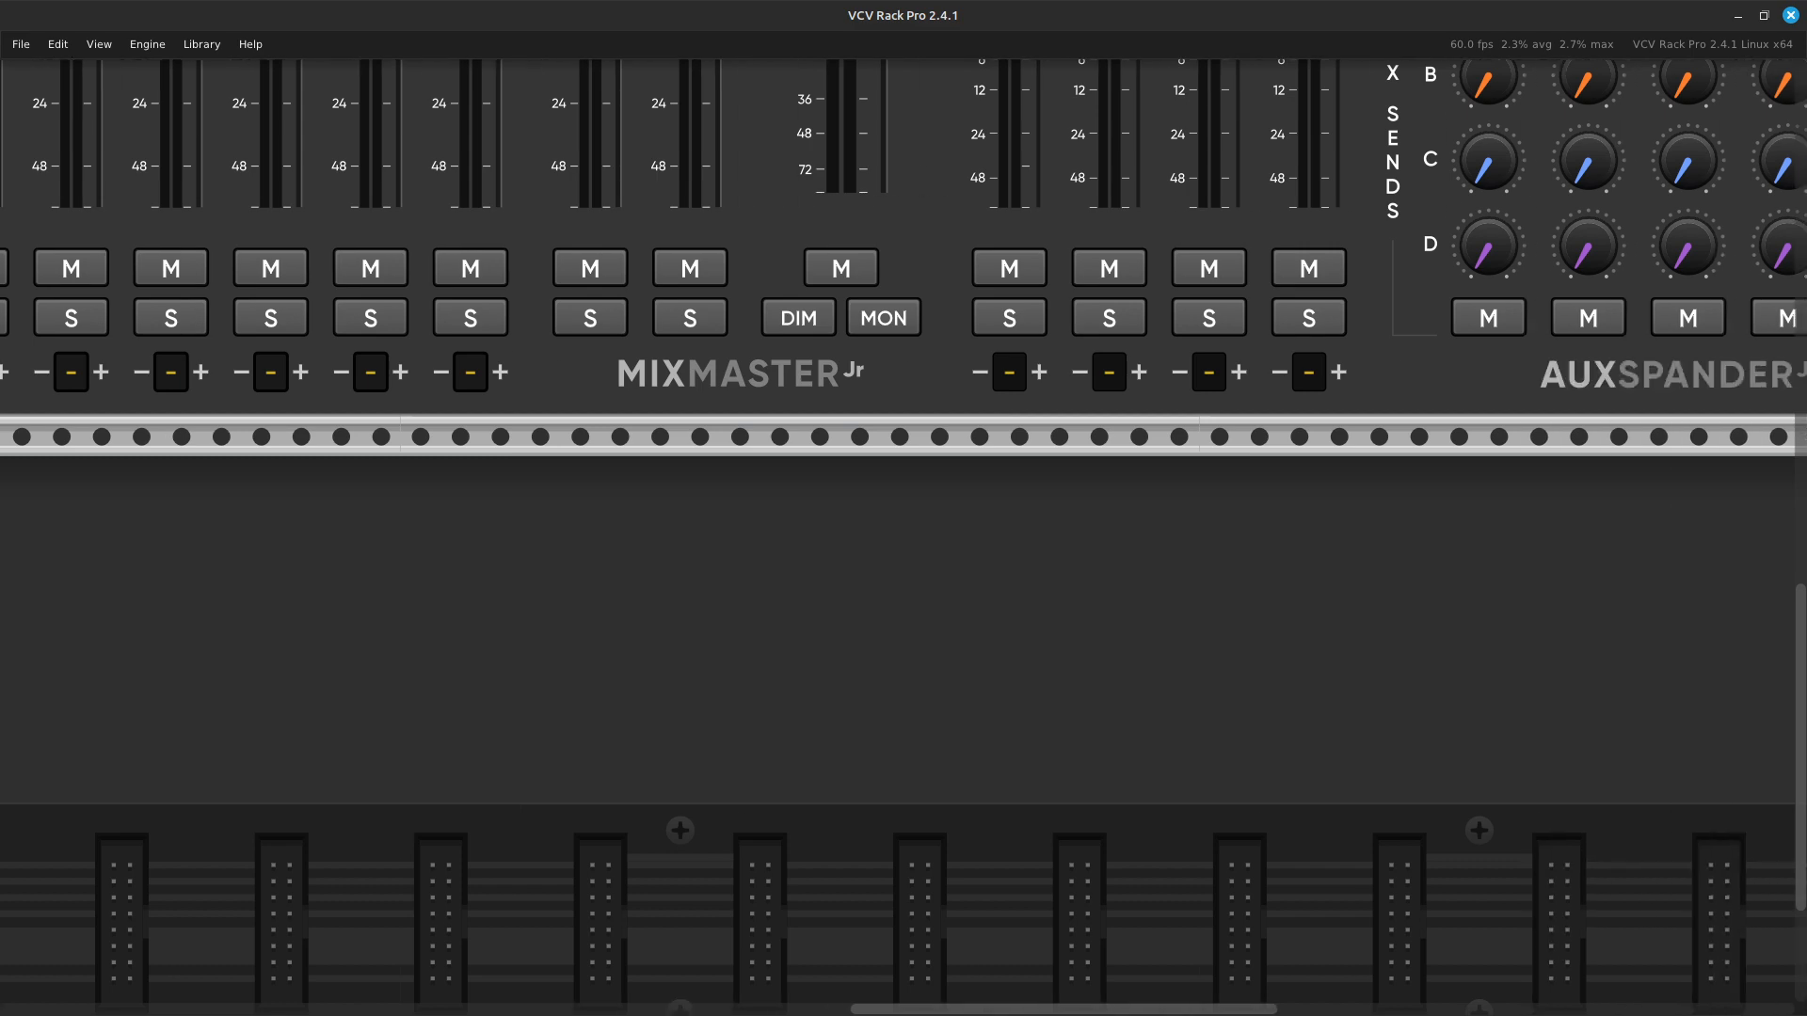
scroll(904, 508, "up", 8)
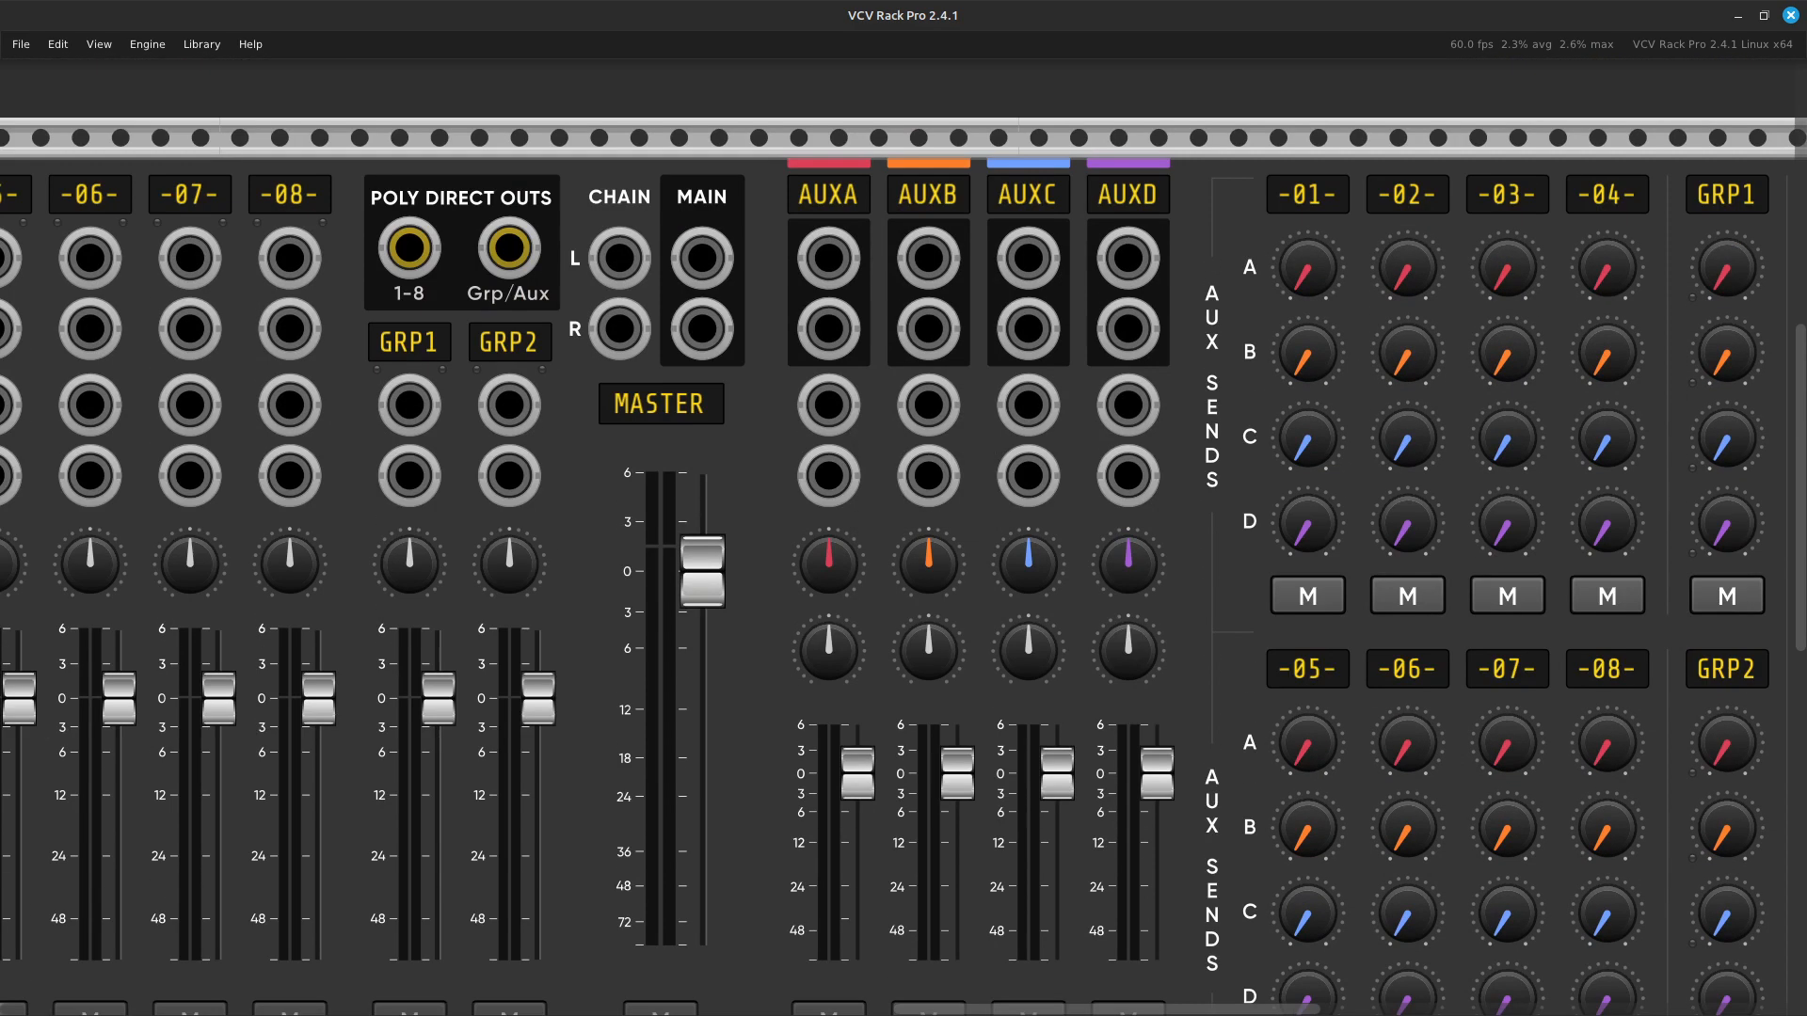
scroll(904, 508, "right", 5)
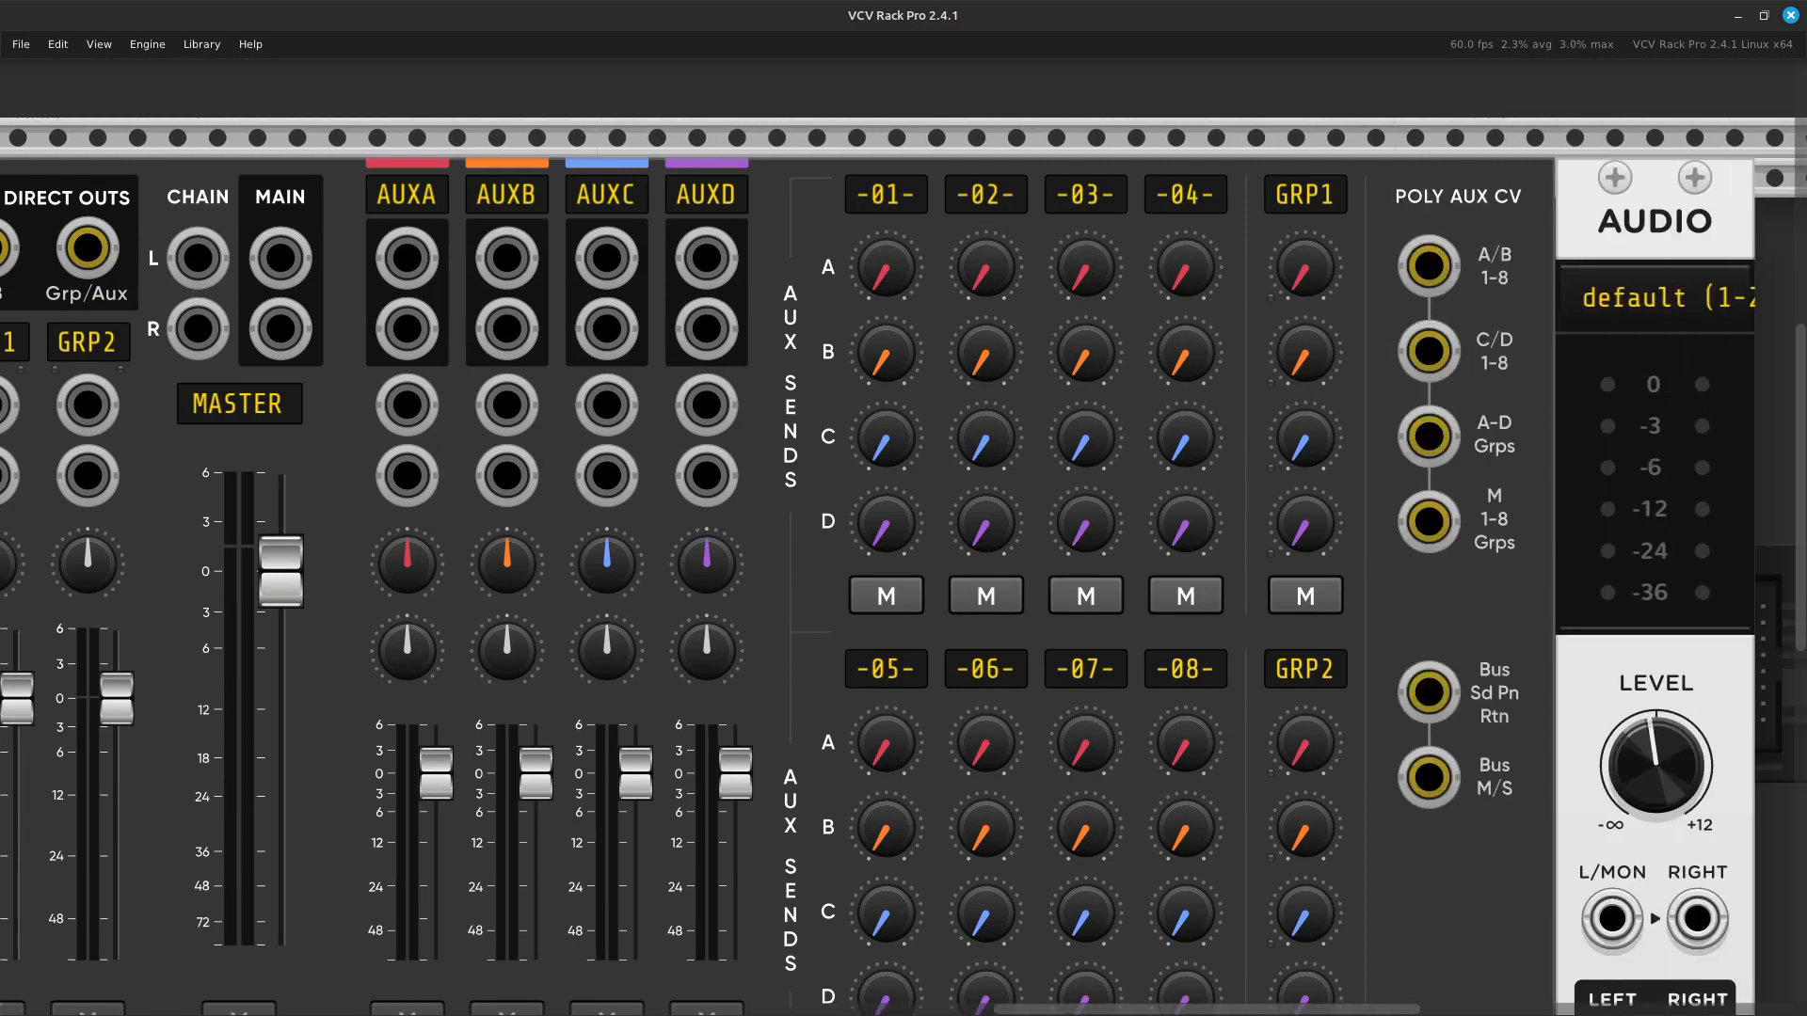
View the complete module chain from EqMaster through Comp II, MixMasterJr and AuxSpanderJr to the Audio module.
key("super")
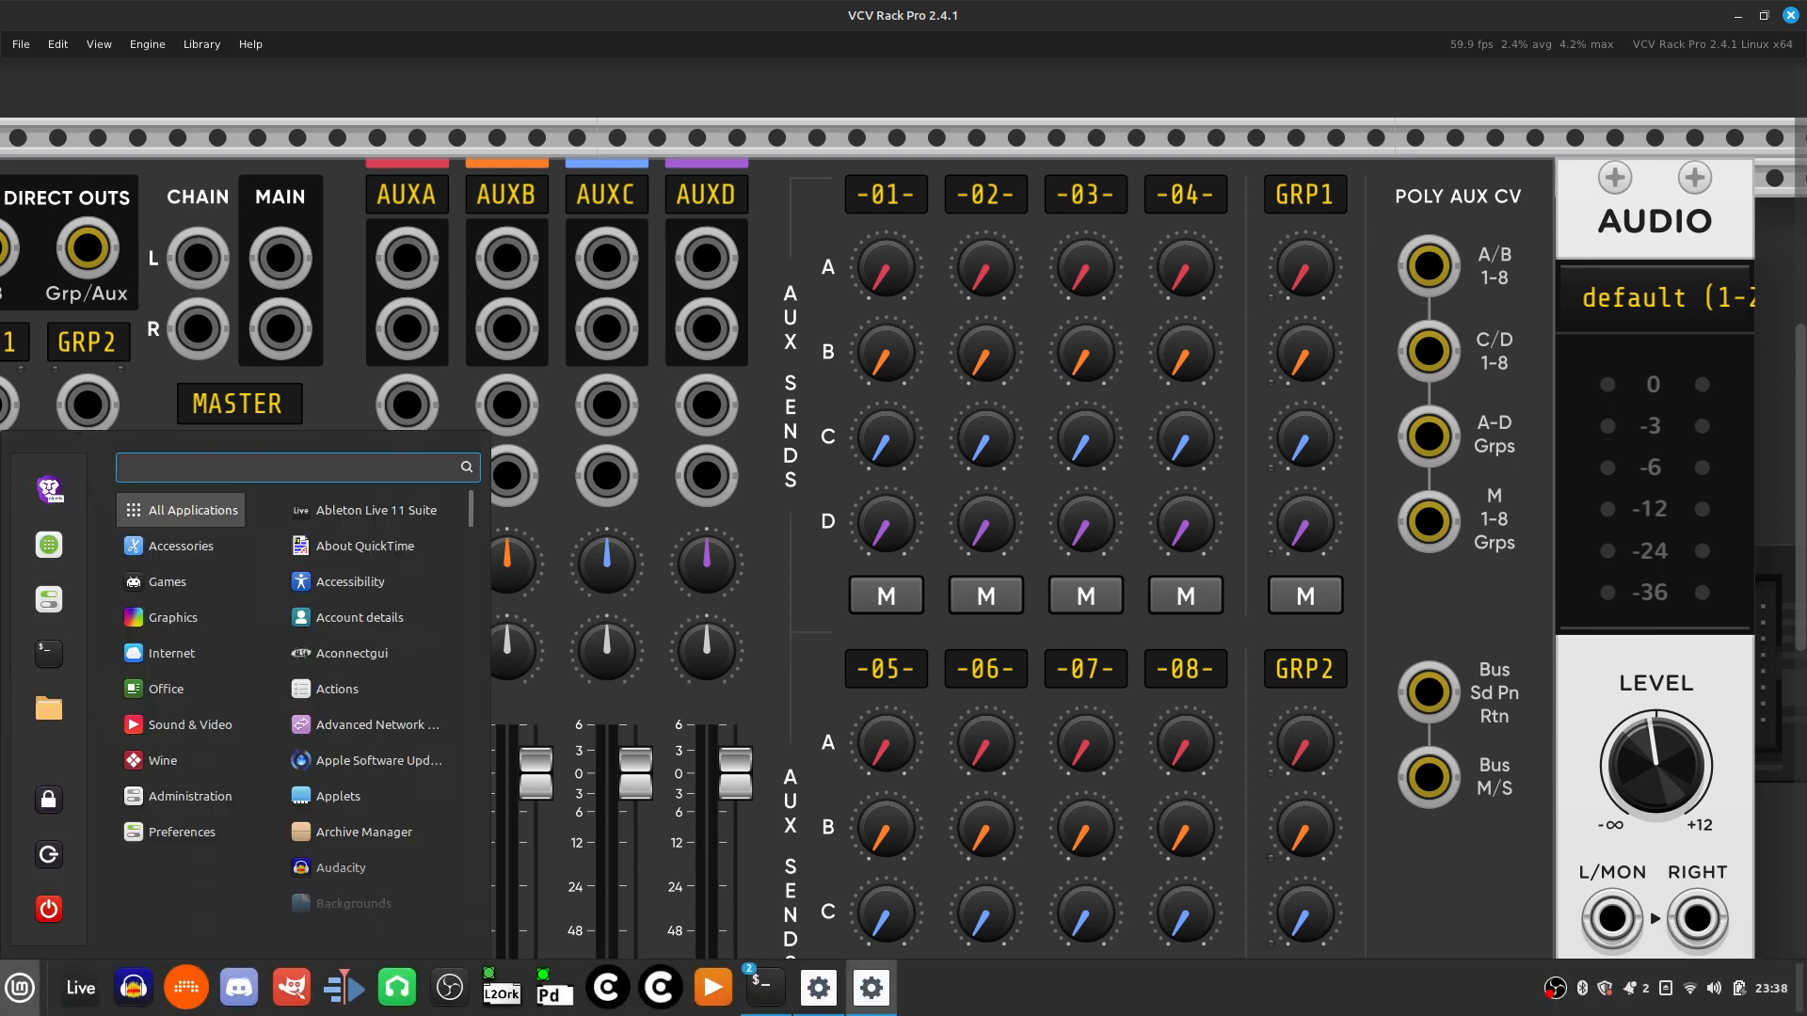
key("Escape")
key("ctrl+minus")
key("ctrl+minus")
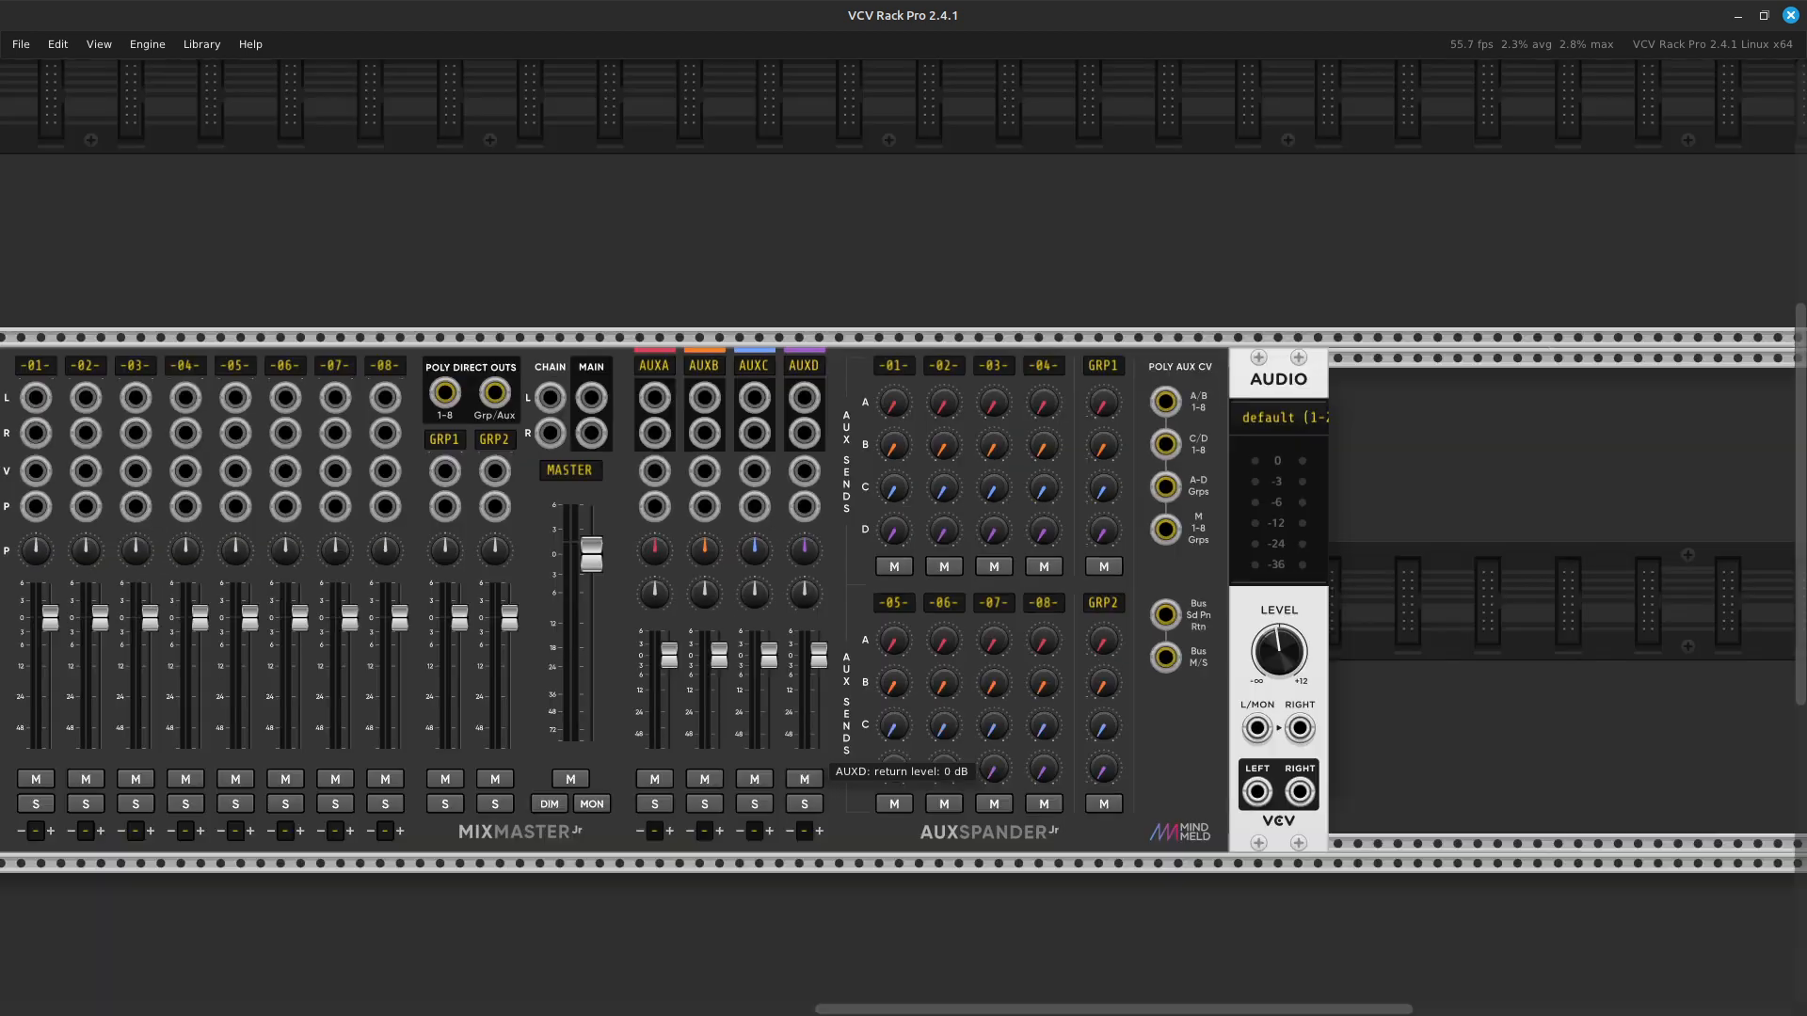
key("ctrl+minus")
key("Left")
key("Left")
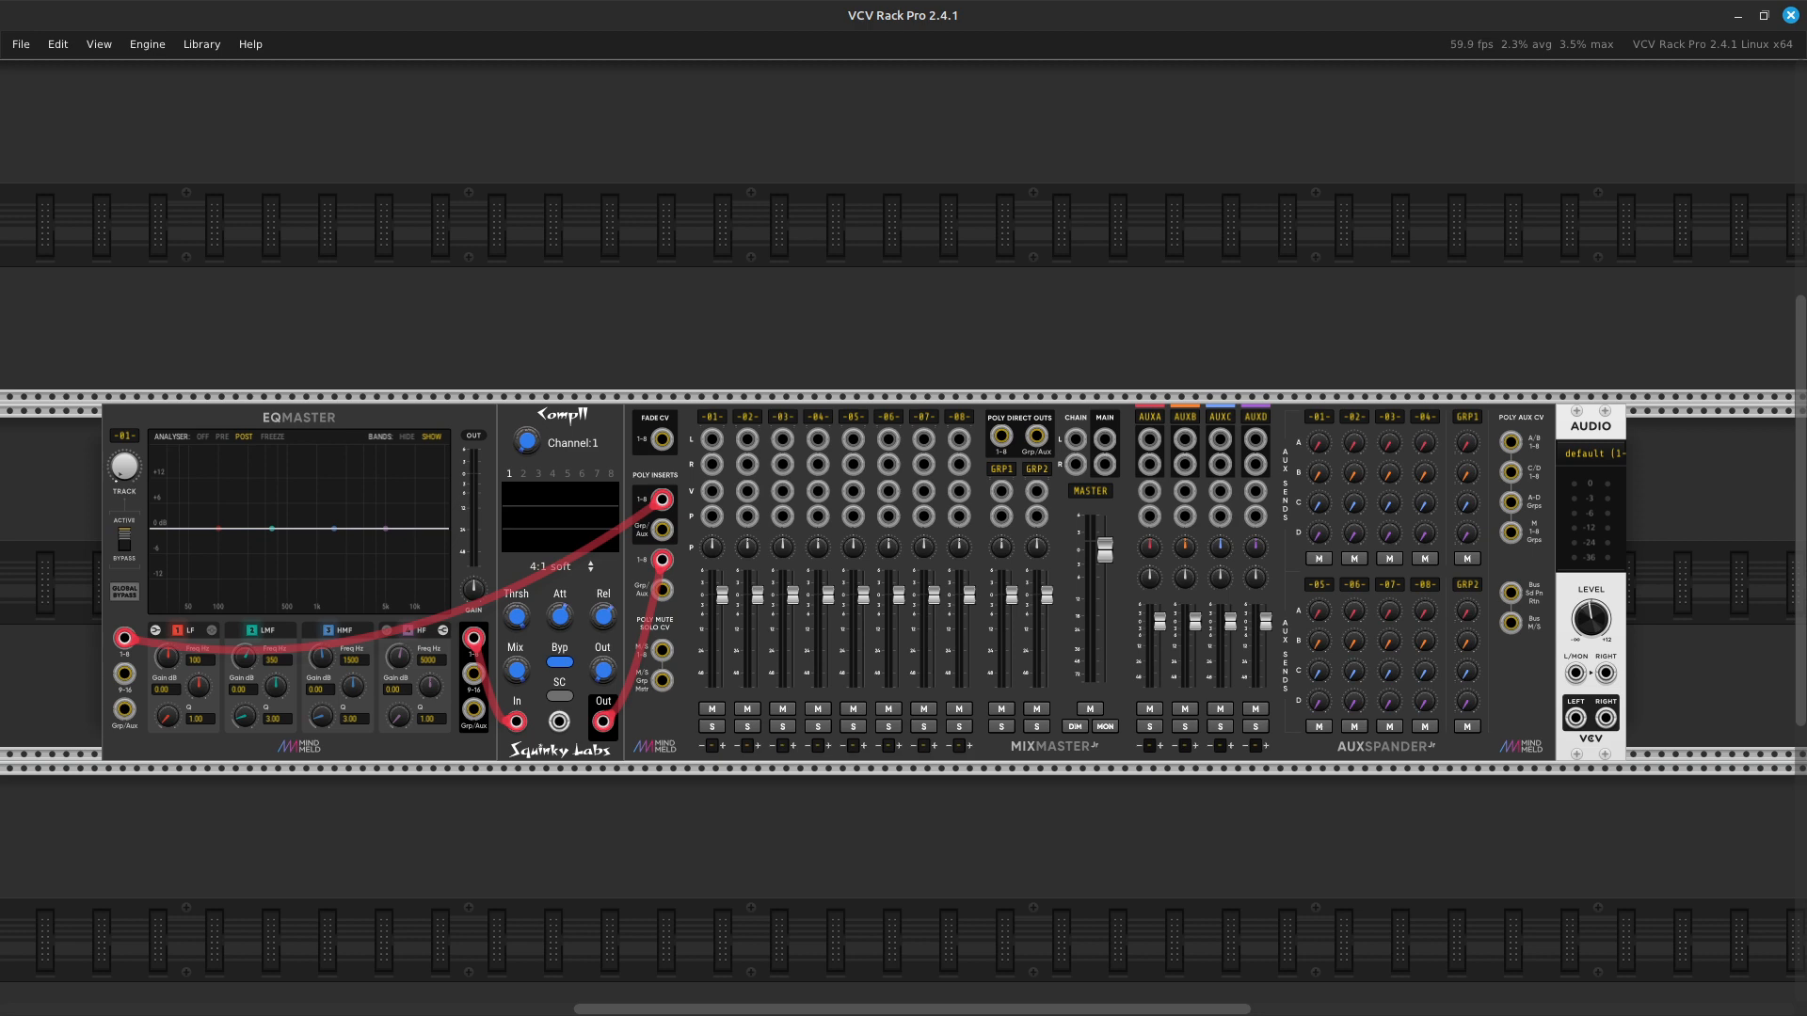
key("Right")
key("Right")
key("Right")
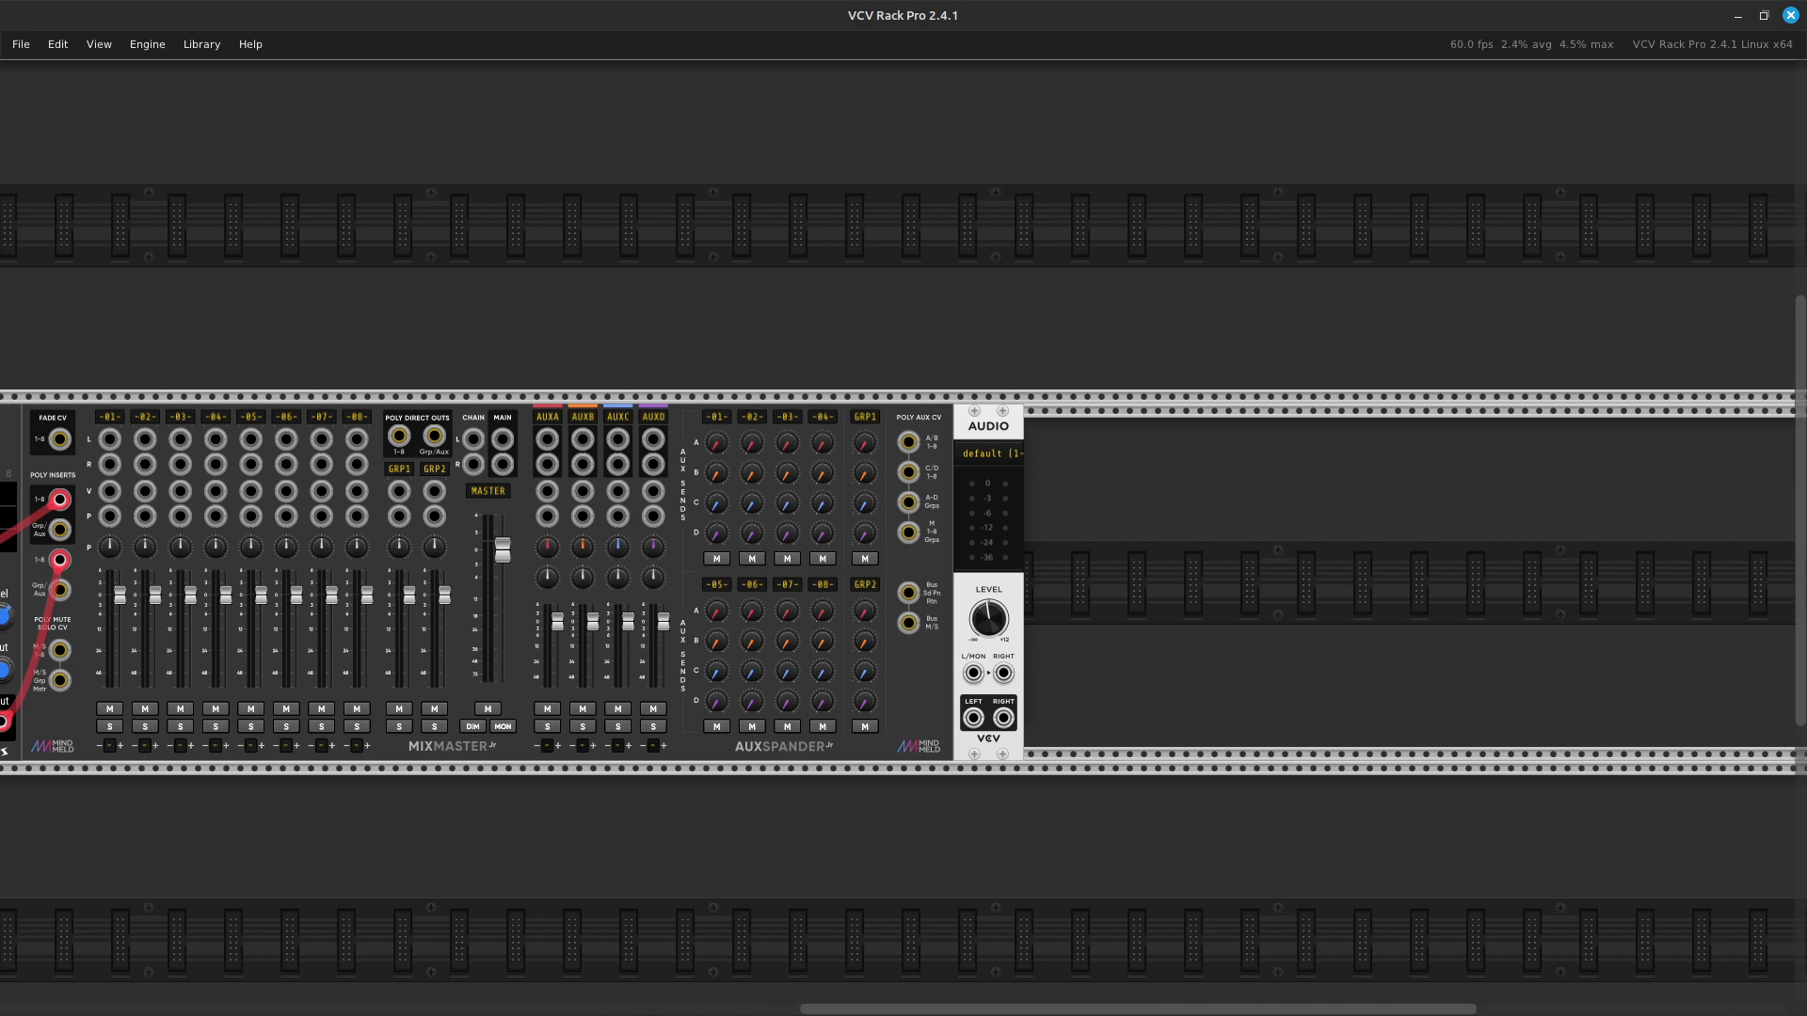
key("ctrl+equal")
key("ctrl+equal")
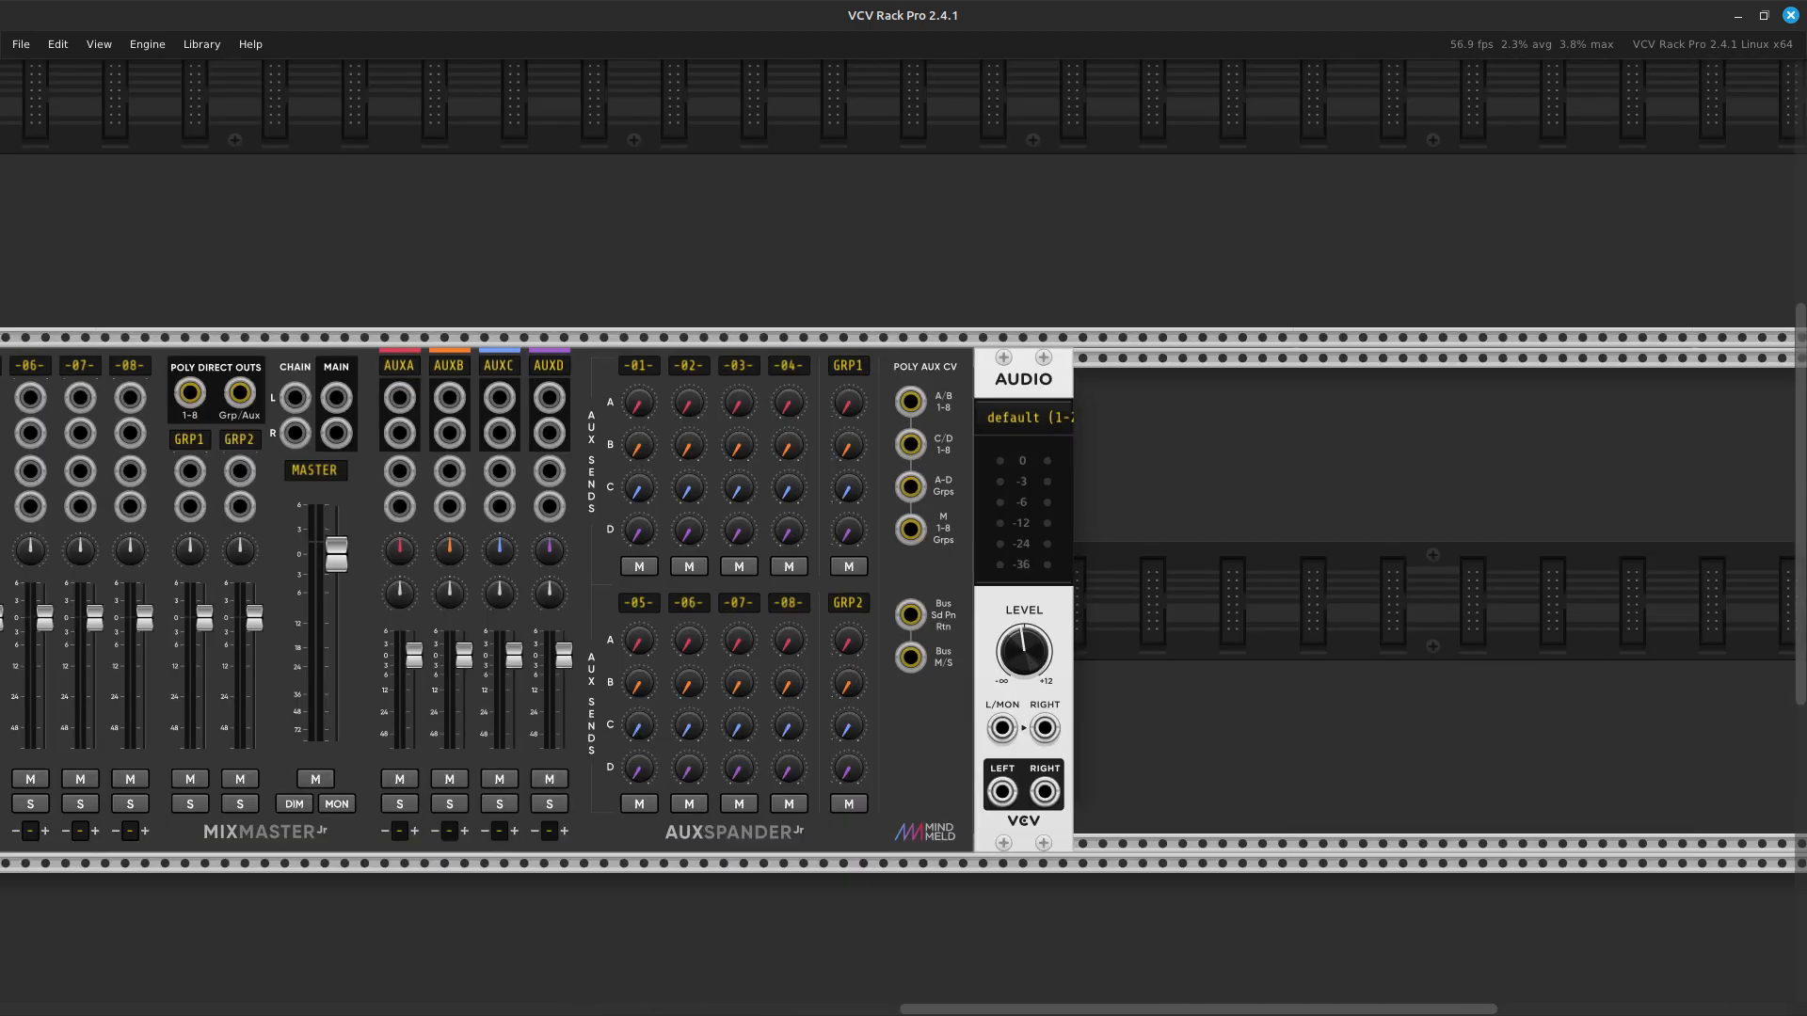
Review the row from Comp II and the mixer's poly inserts to the main outputs and the Audio module's inputs.
key("Left")
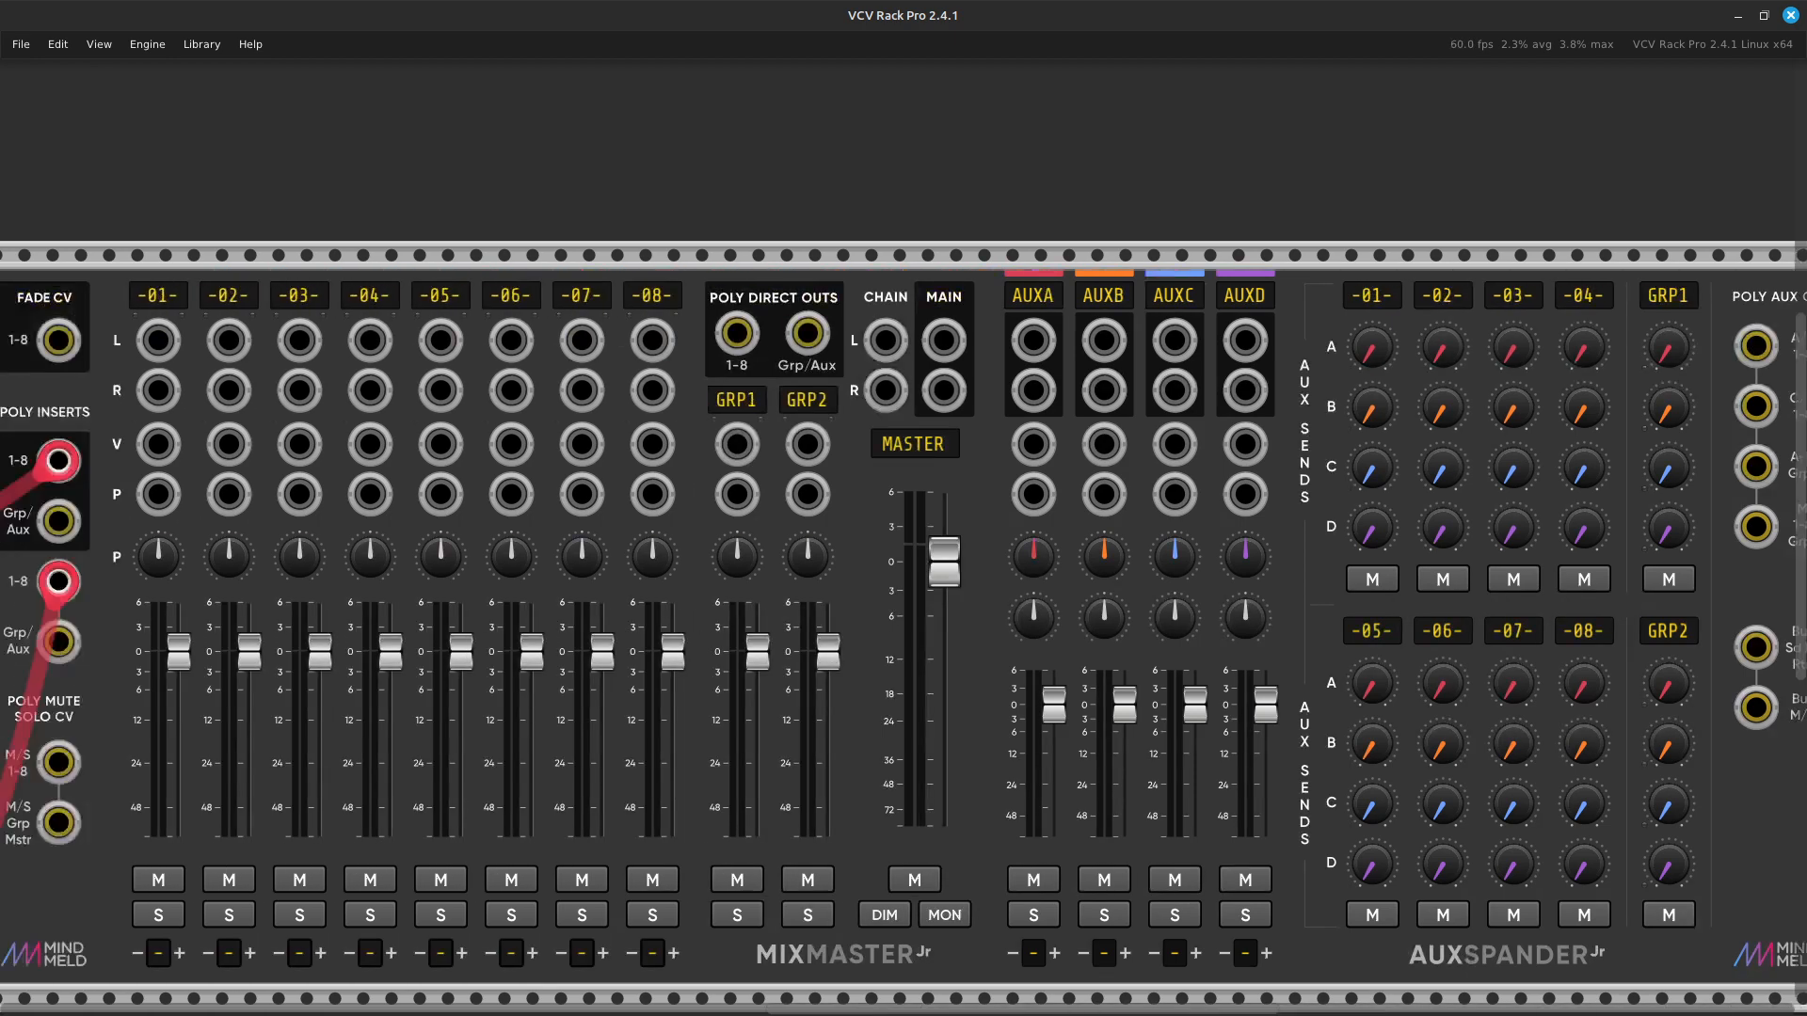
key("Right")
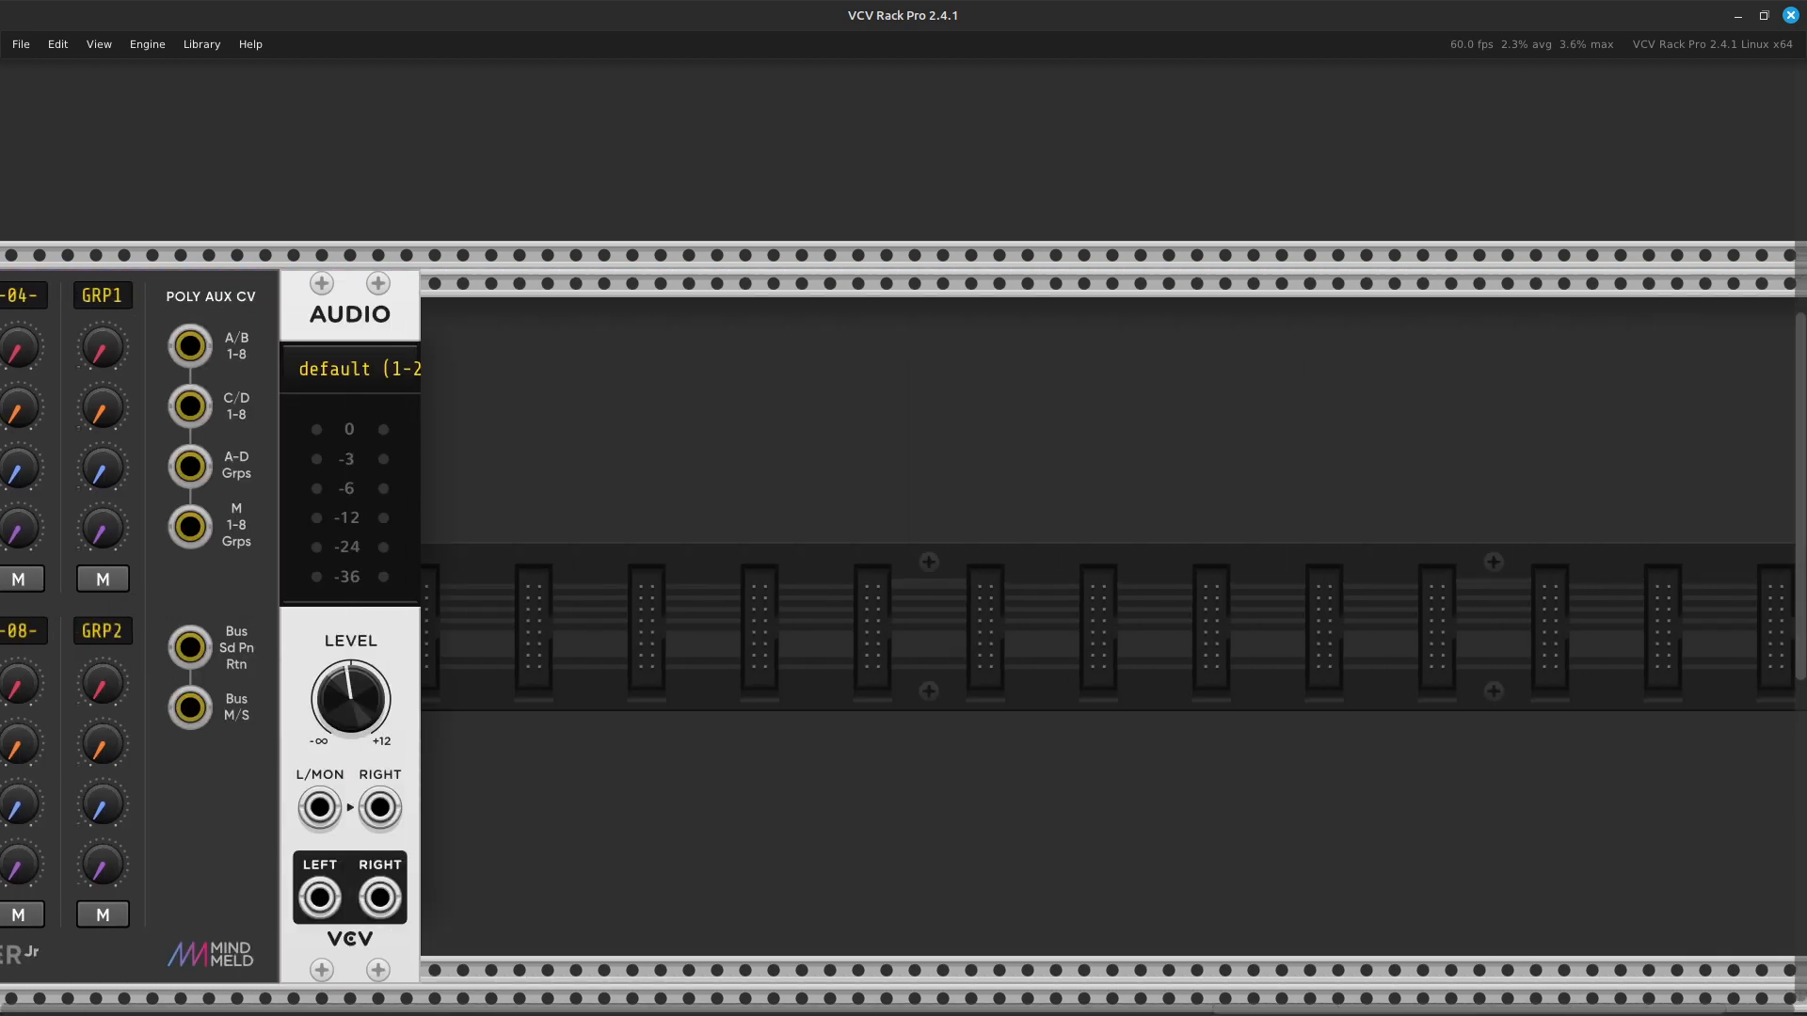
key("Left")
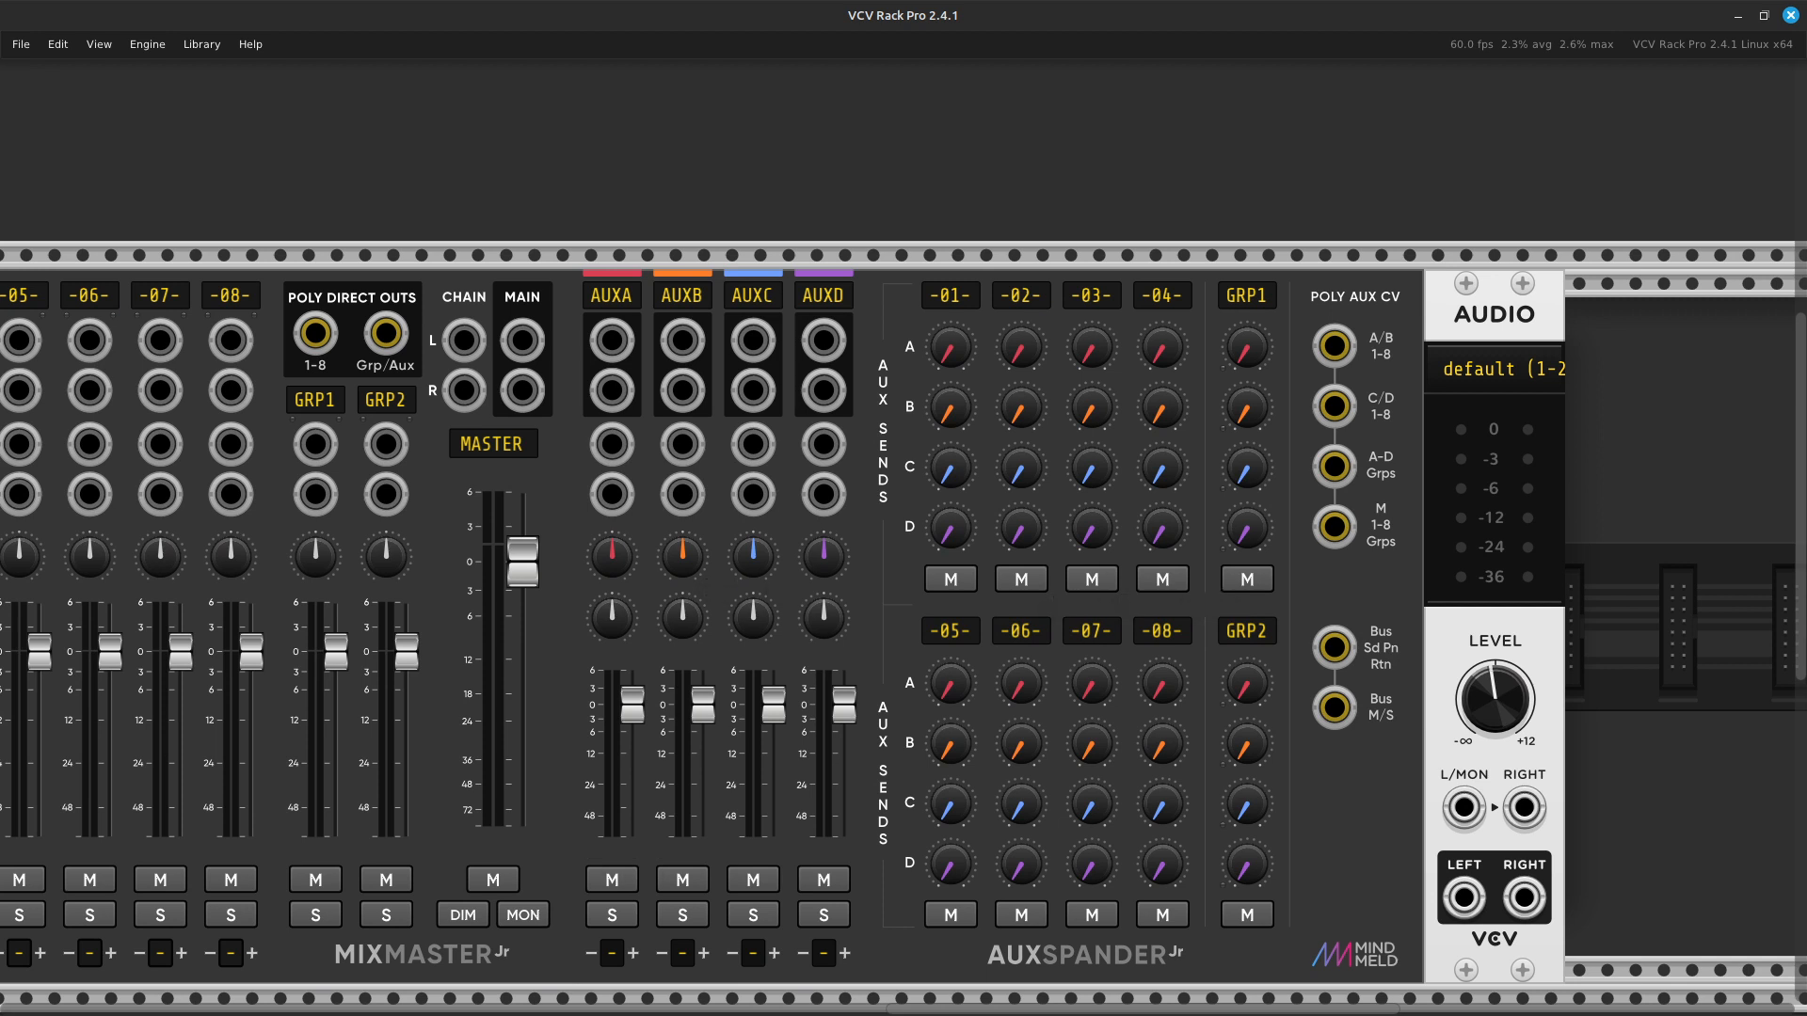
key("Left")
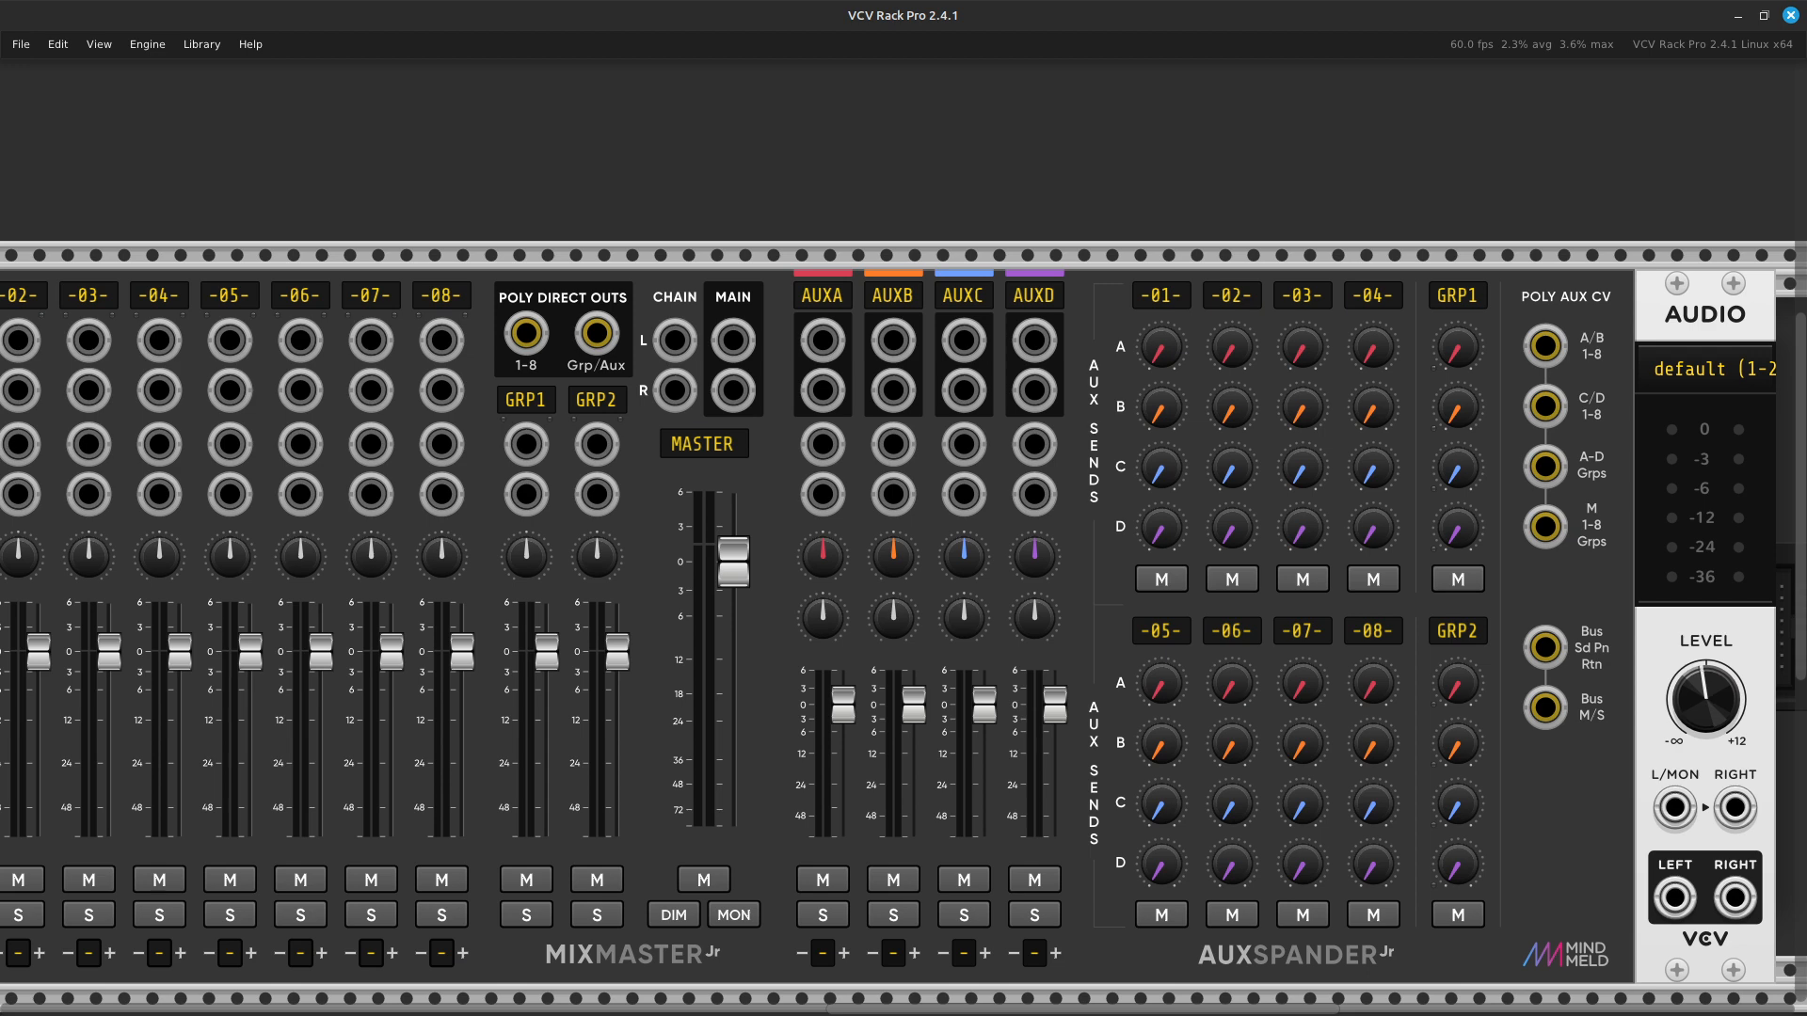
key("Left")
key("Left")
key("Left")
key("Left")
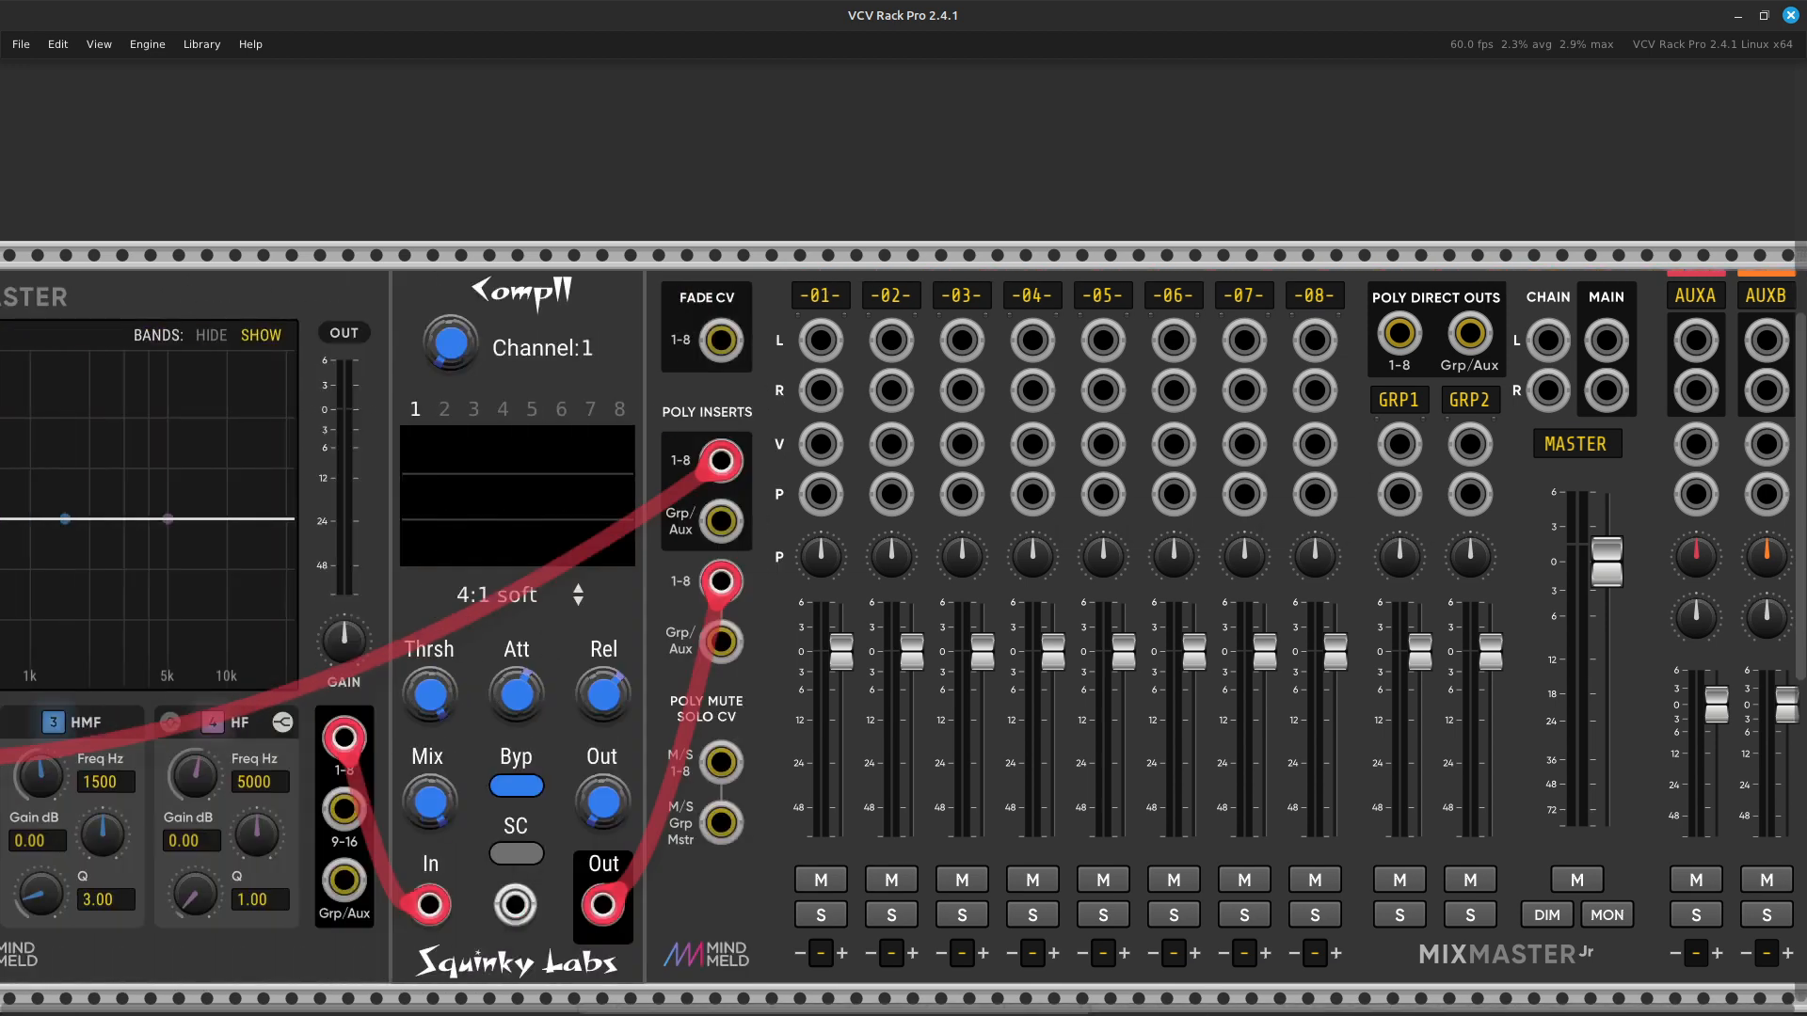
key("Right")
key("Right")
key("Right")
key("Right")
key("Right")
key("Right")
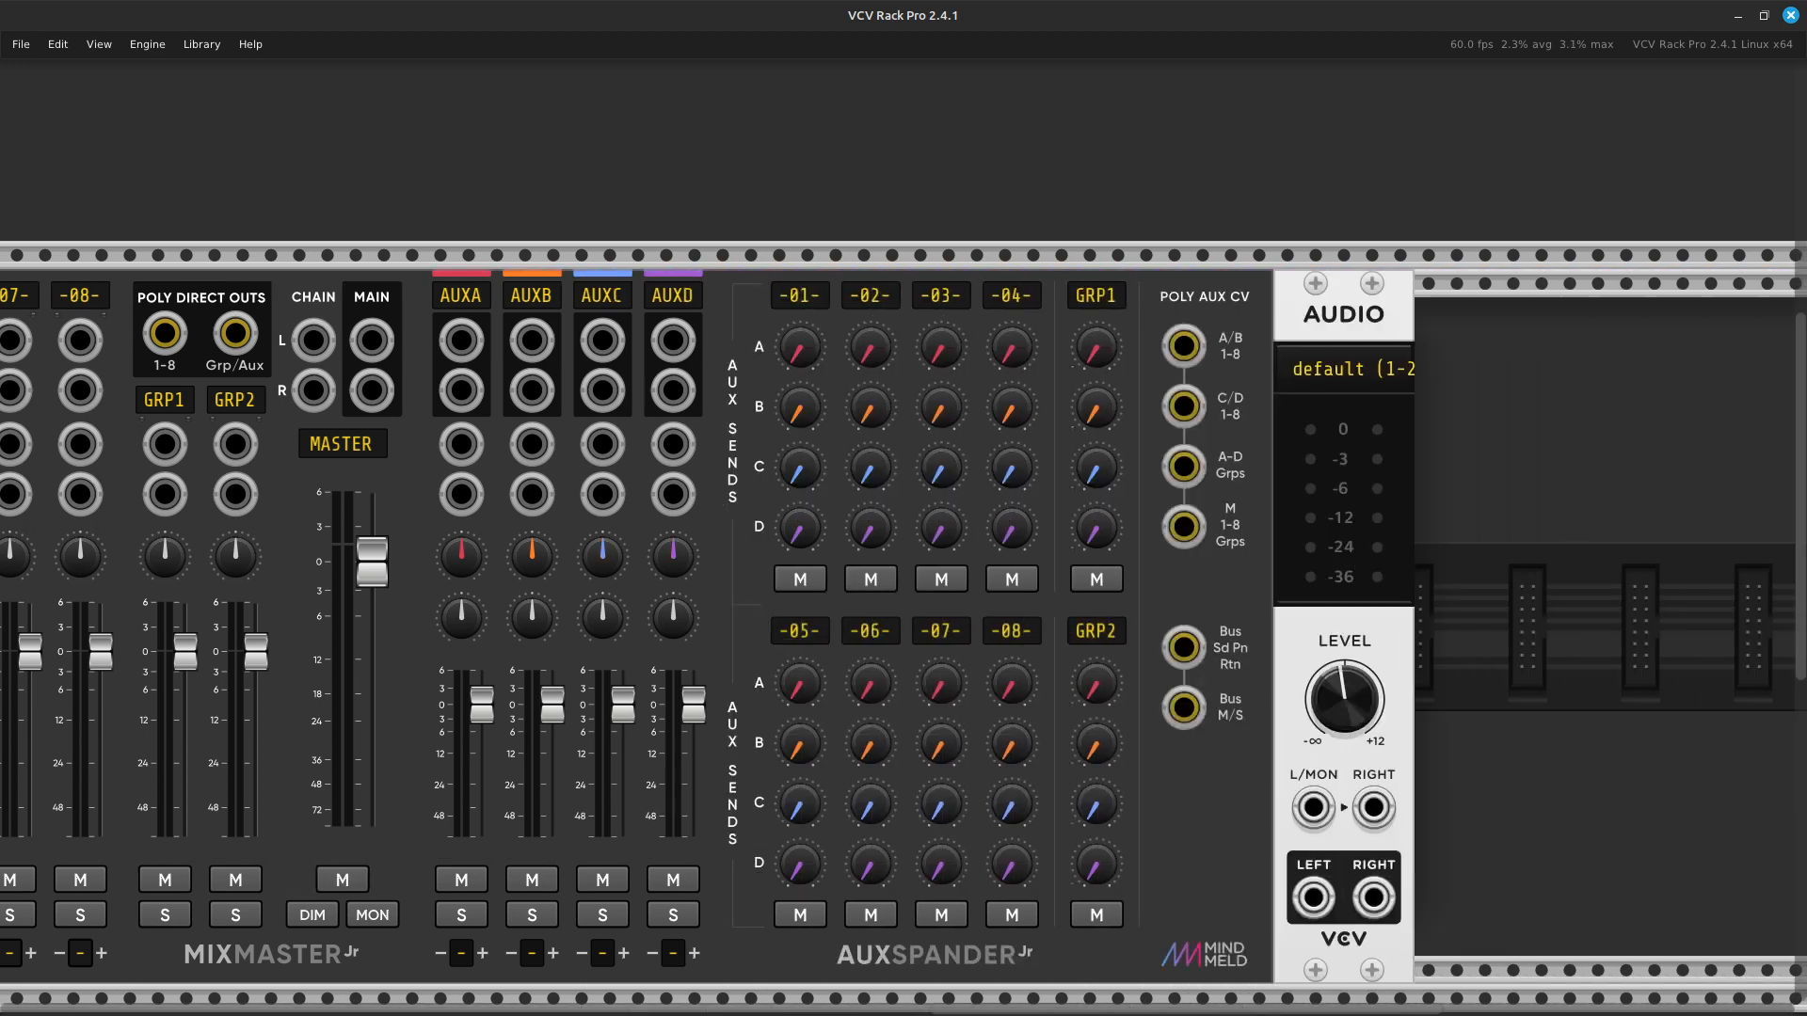
Connect the mixer's main left output to the Audio module's L/MON input with a red cable.
key("Down")
key("Left")
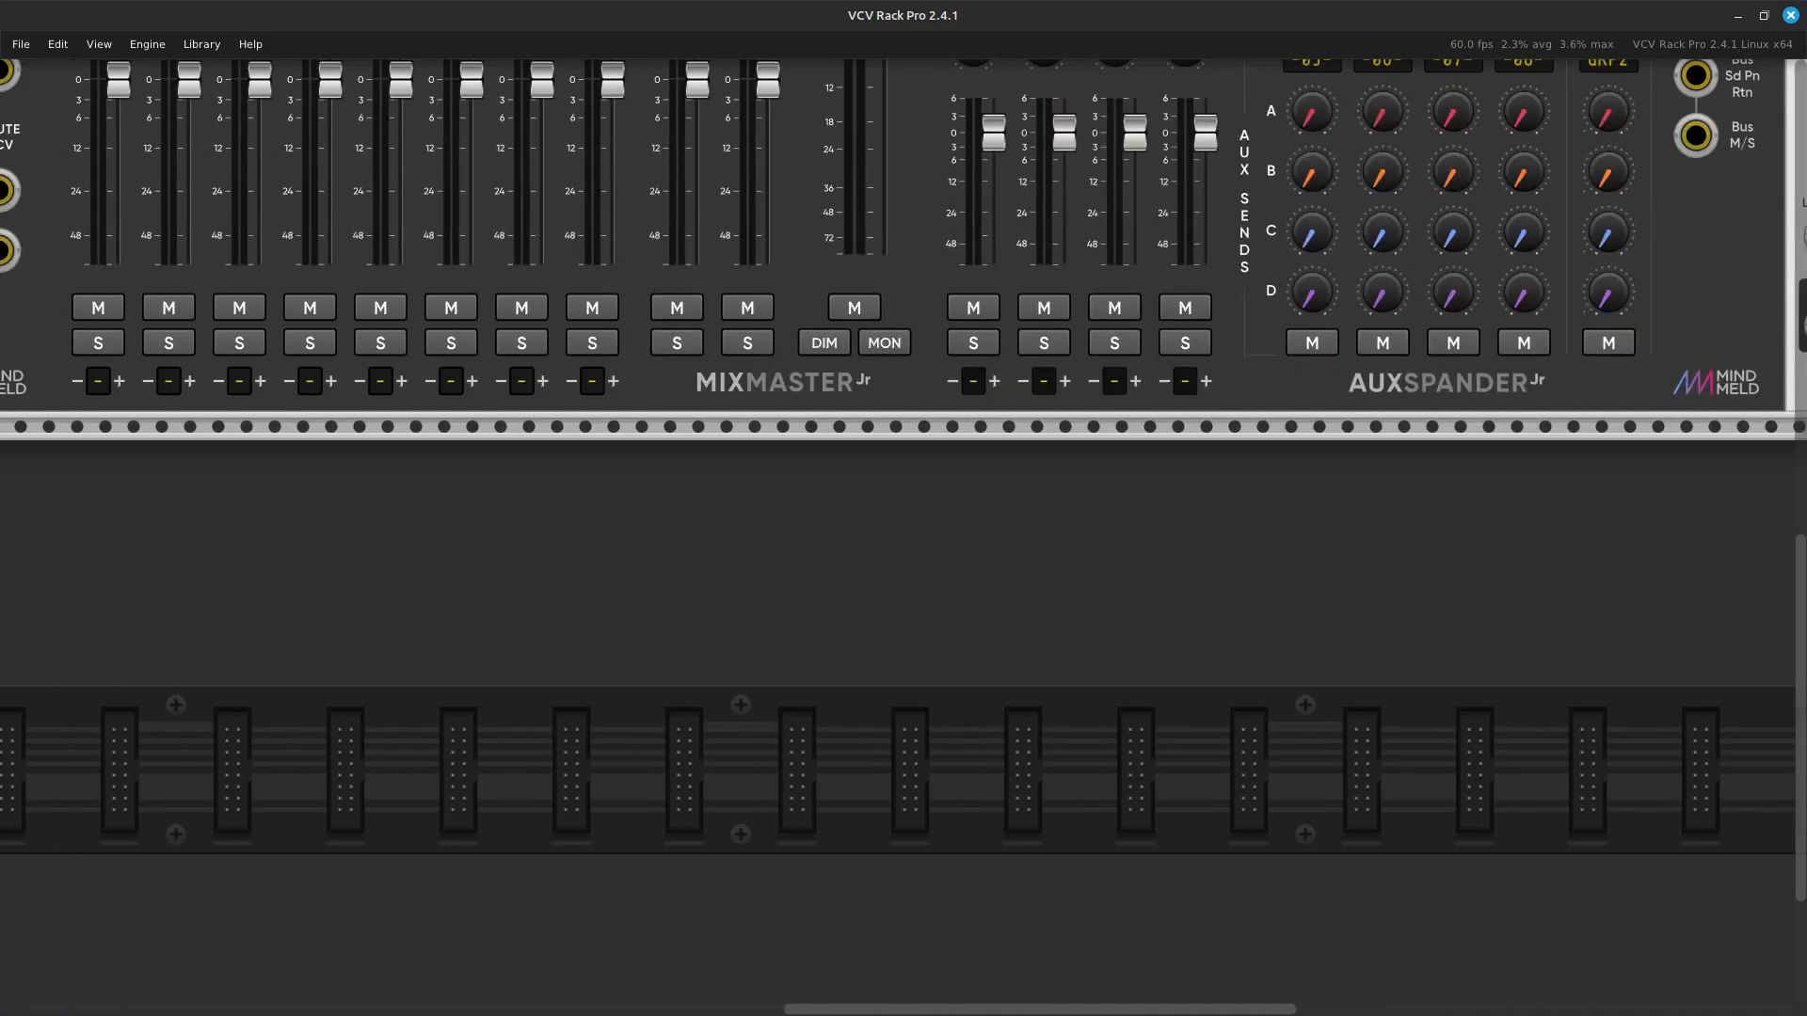
key("Up")
key("Right")
key("Right")
key("Up")
key("Down")
key("Left")
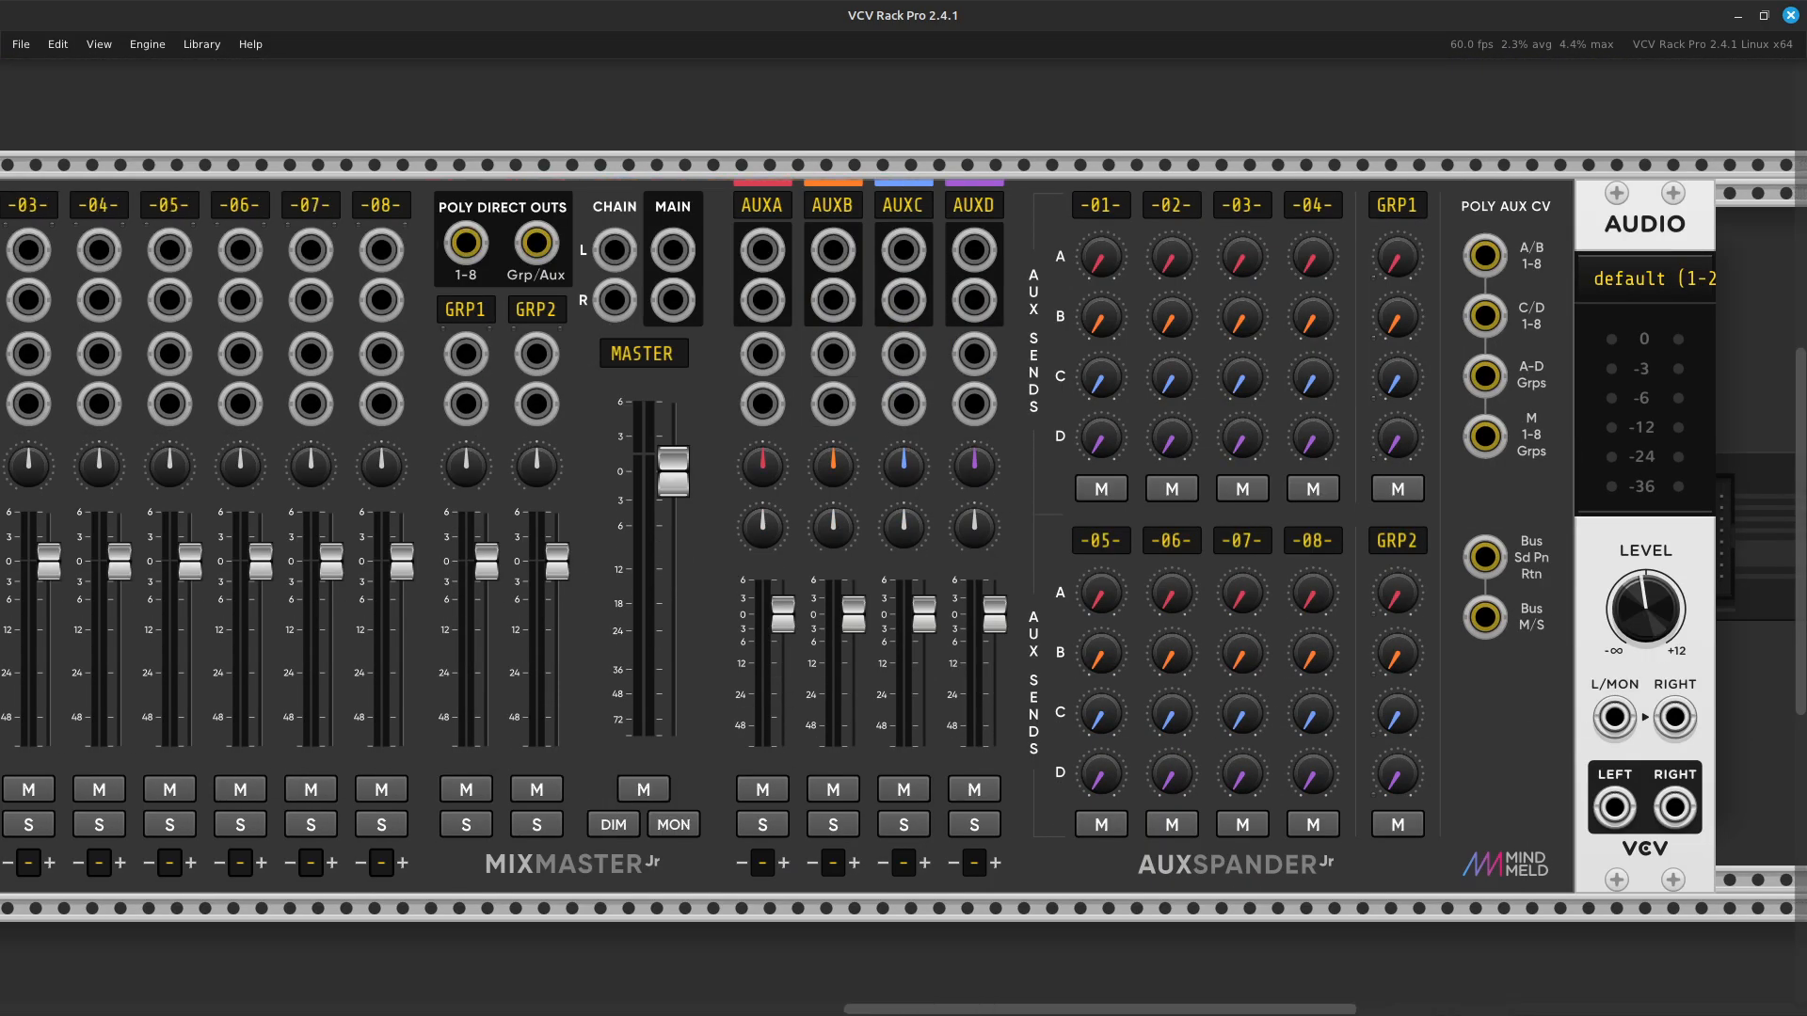
key("Right")
key("Left")
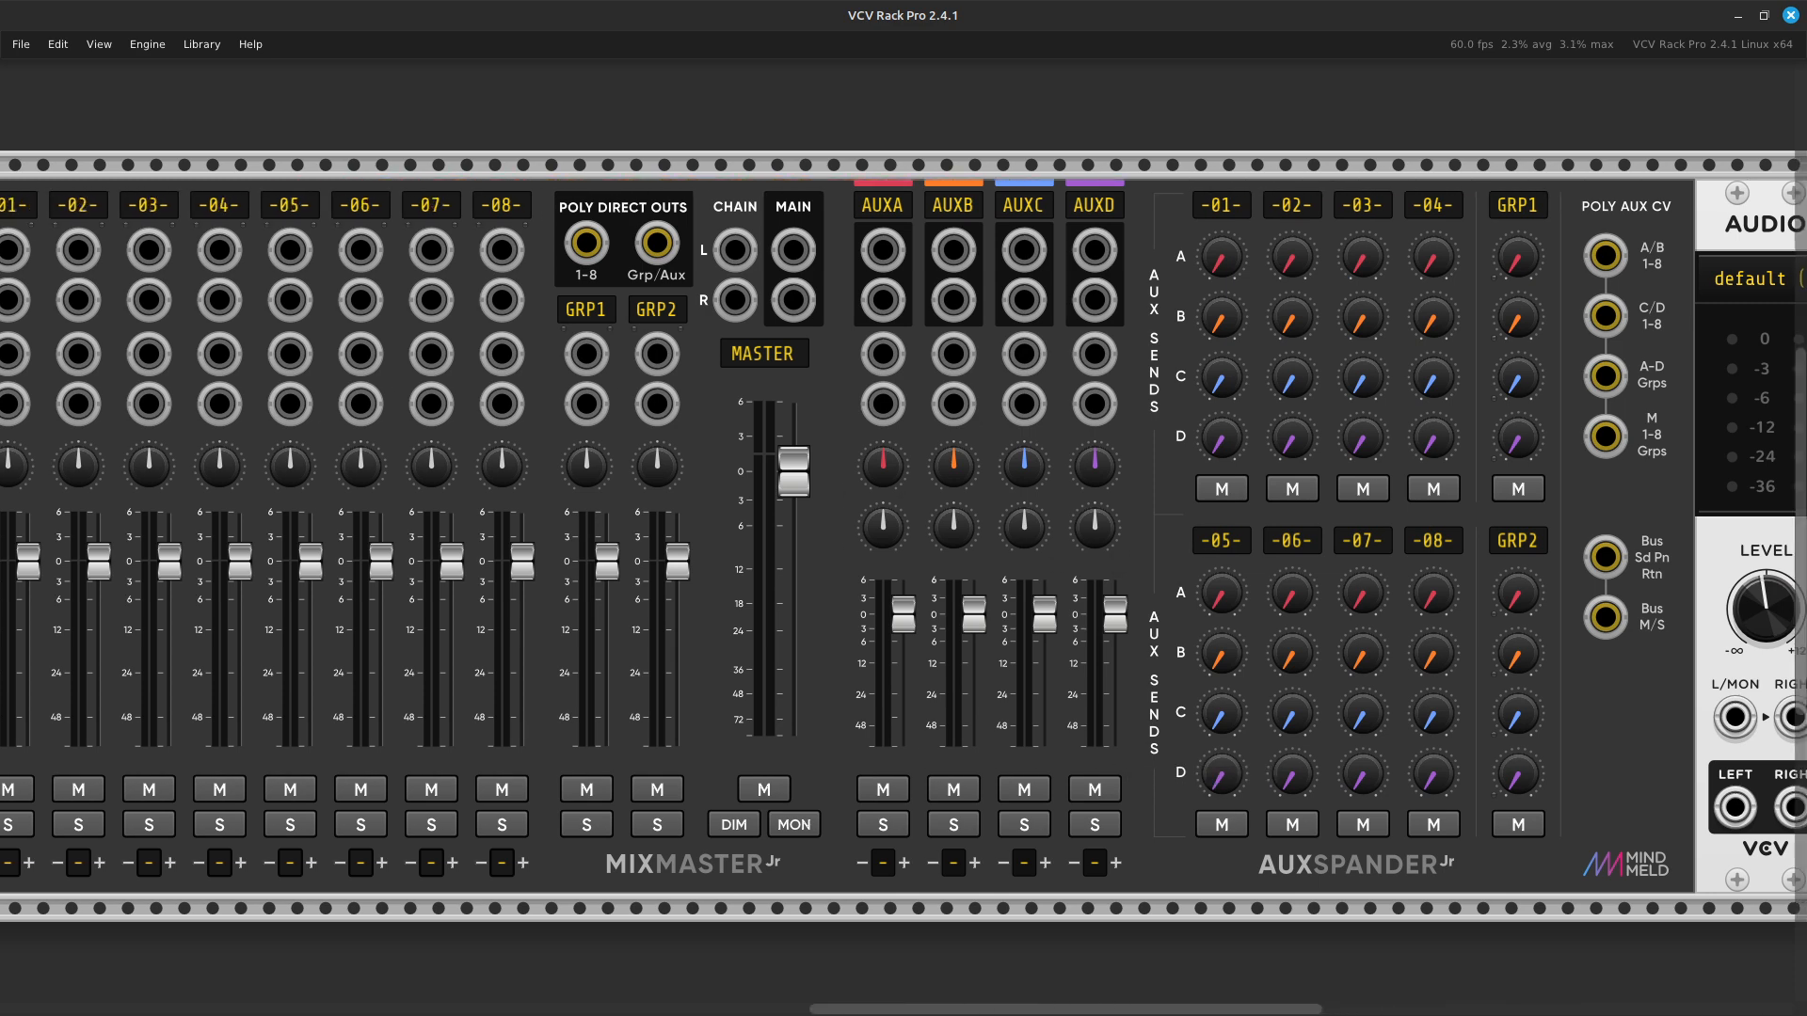
key("Up")
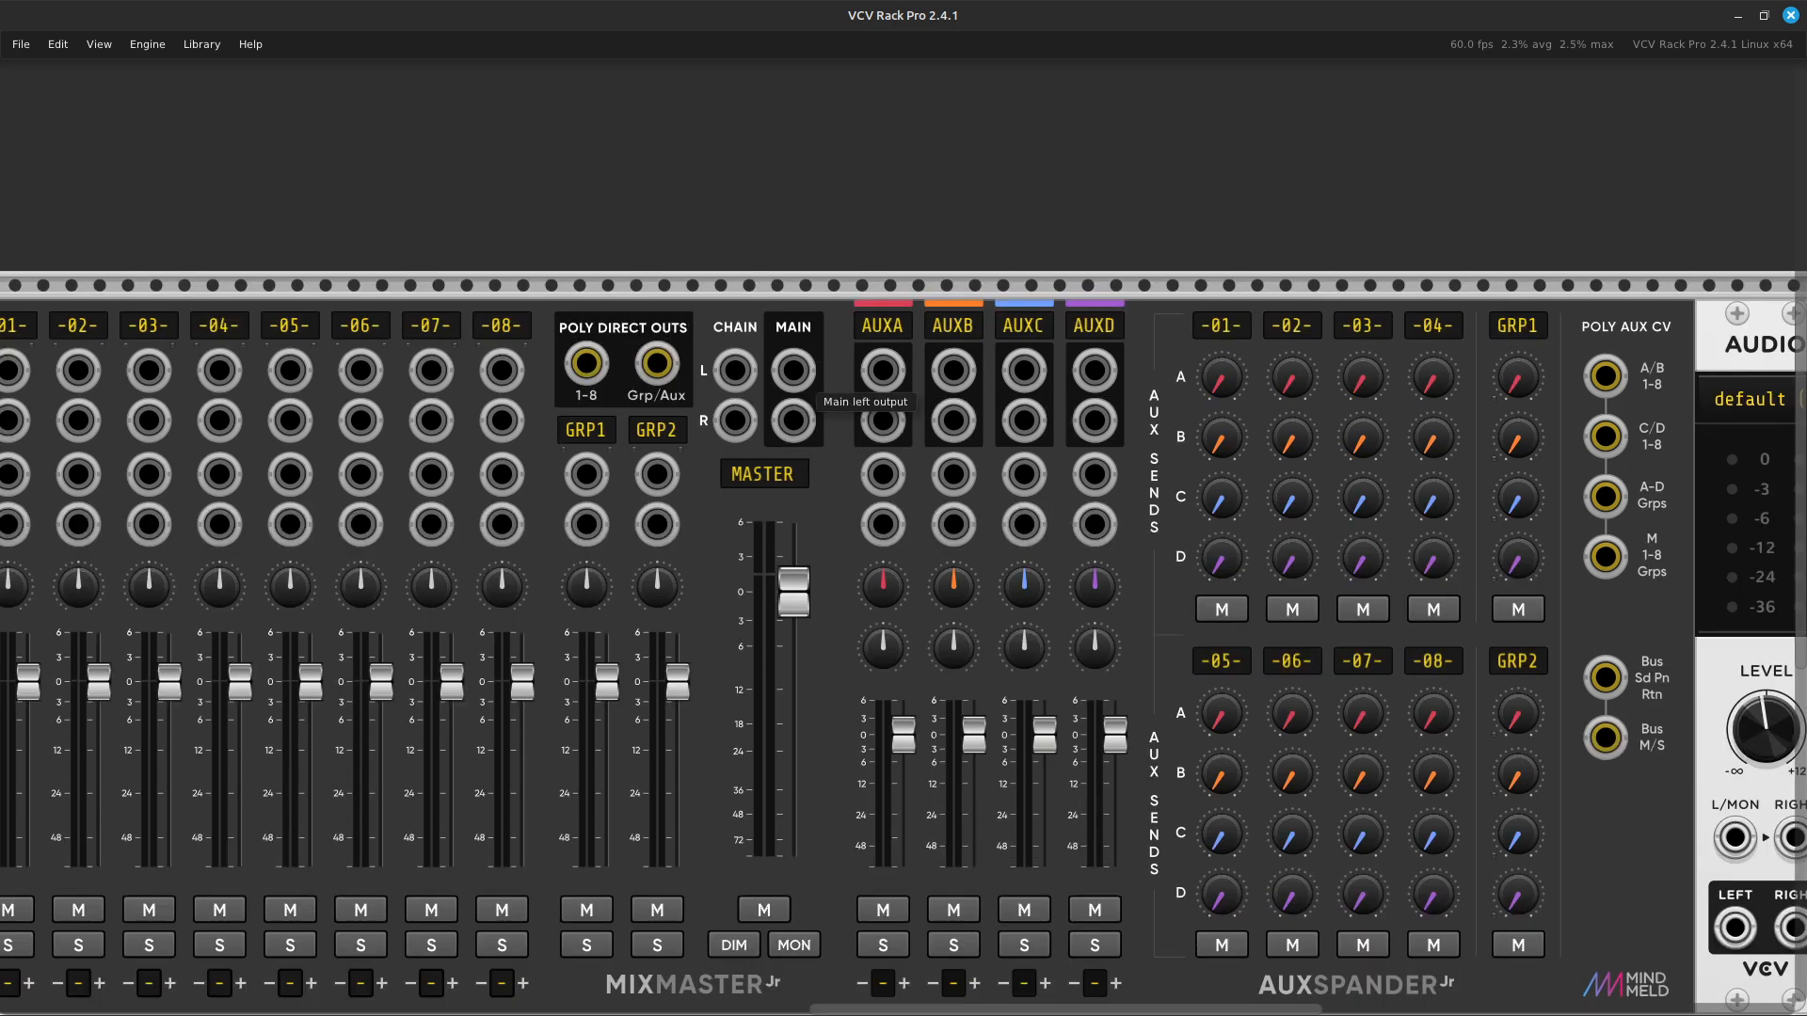
right_click(790, 365)
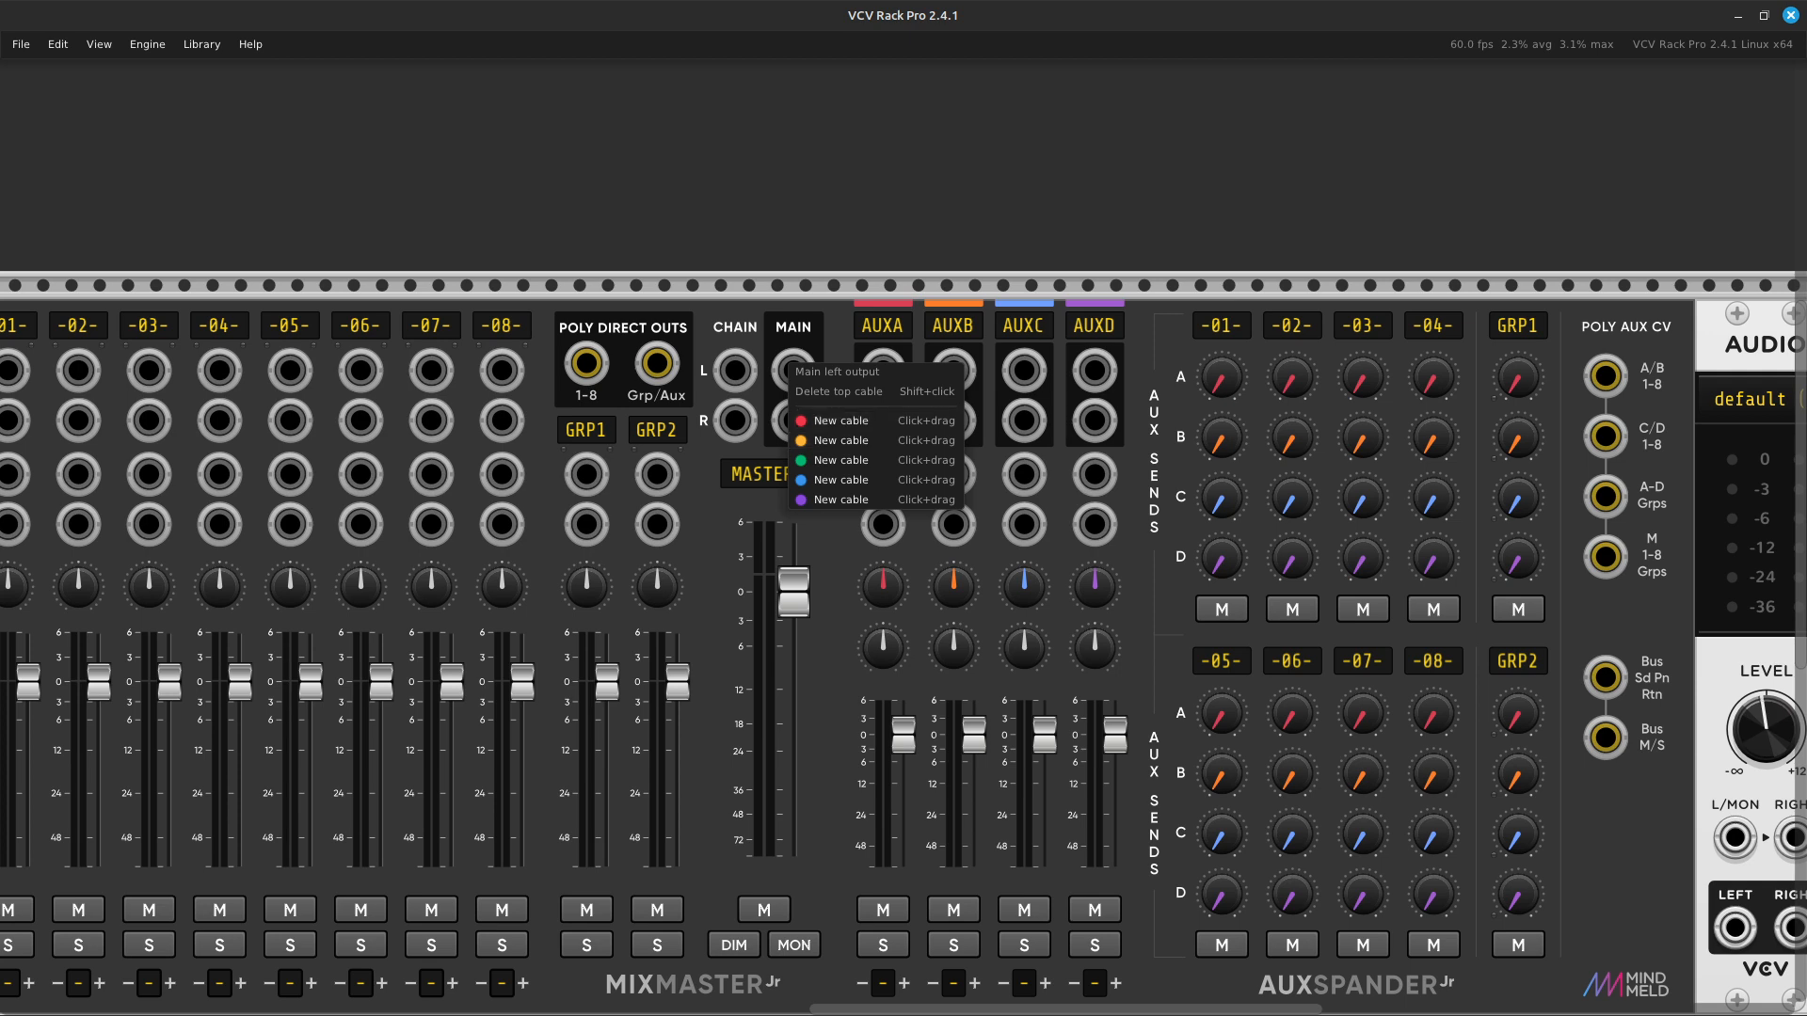
left_click_drag(840, 420, 1133, 567)
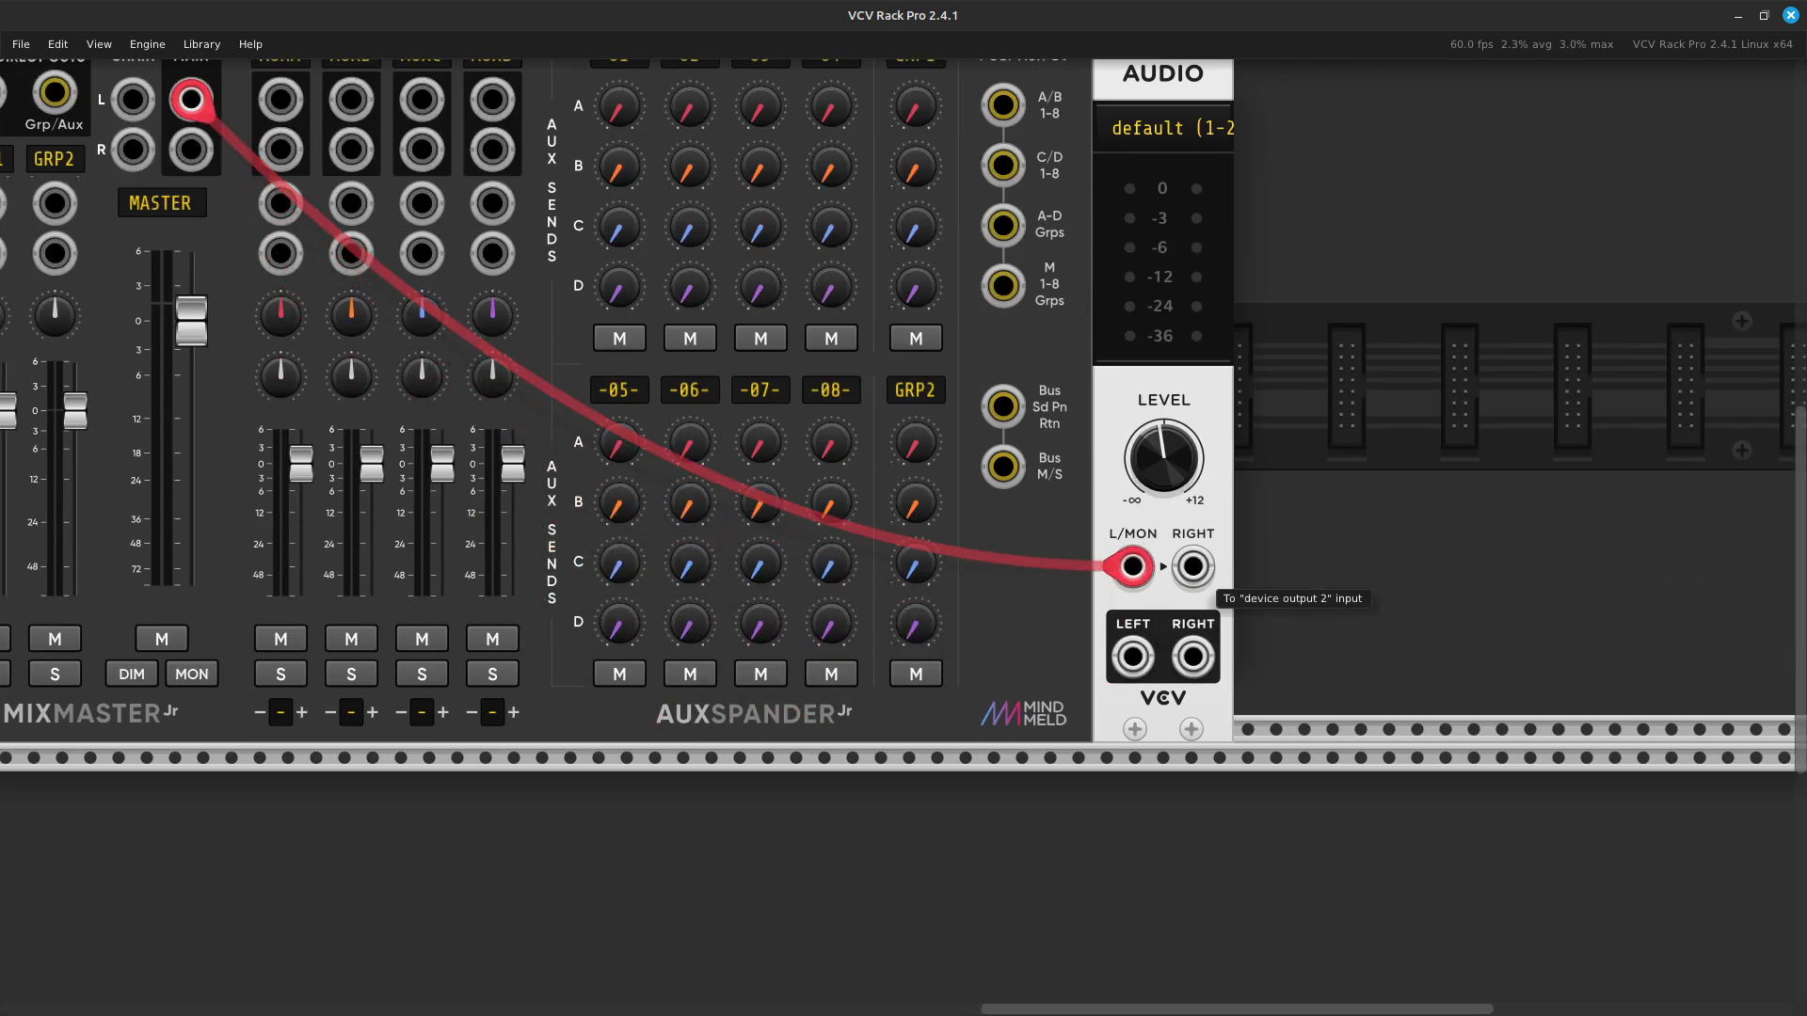
Connect the mixer's main right output to the Audio module's RIGHT input with a red cable.
right_click(1193, 569)
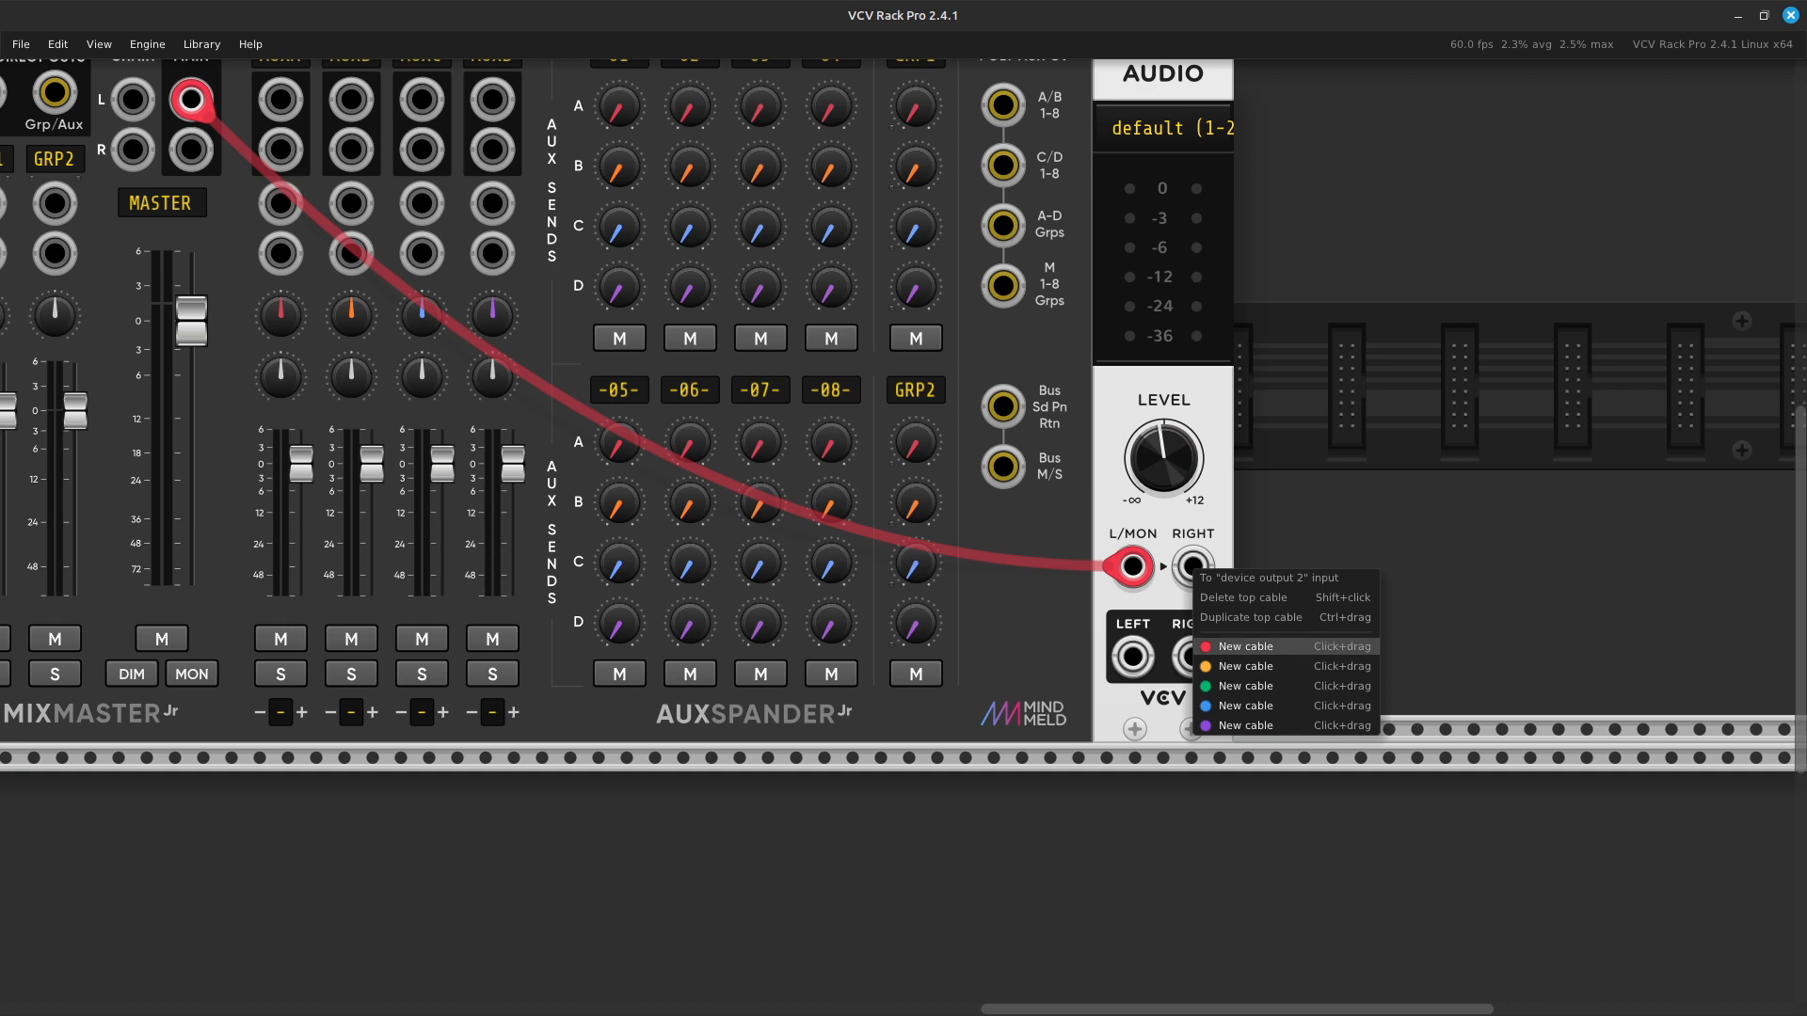
left_click(1245, 647)
scroll(823, 709, "left", 5)
scroll(823, 709, "up", 5)
left_click(764, 631)
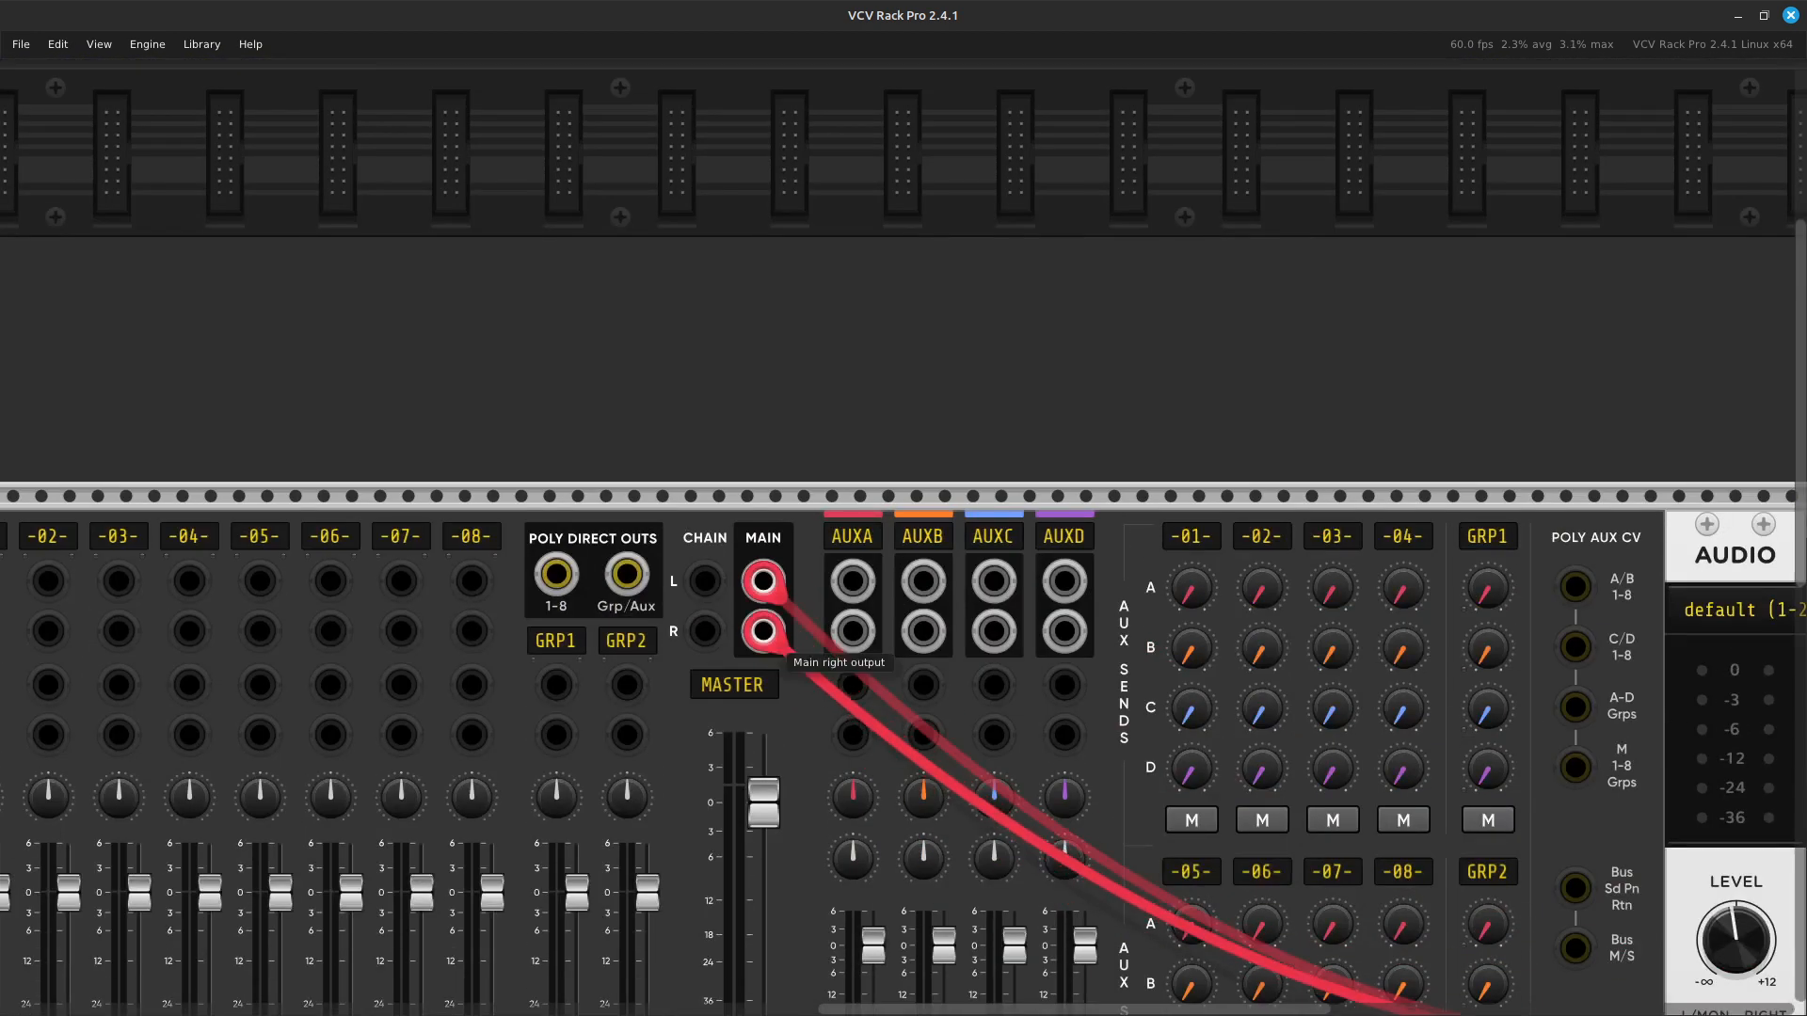
left_click_drag(772, 638, 772, 638)
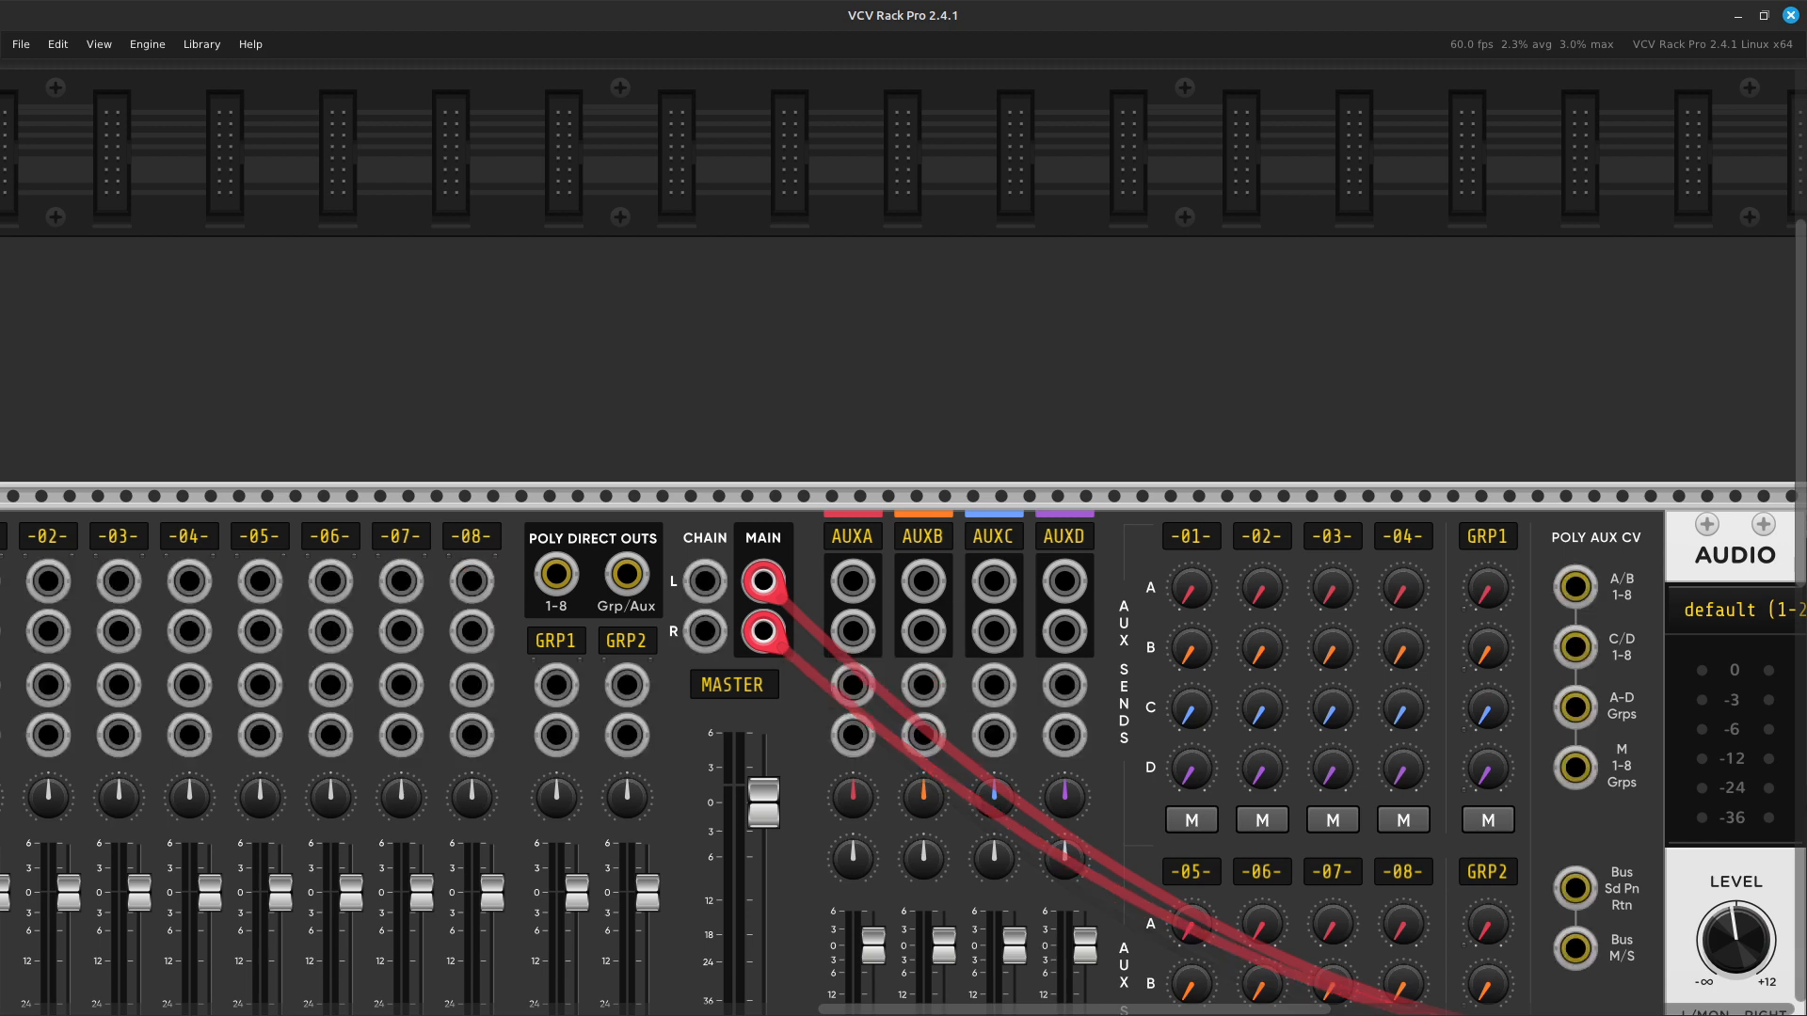
scroll(903, 544, "down", 5)
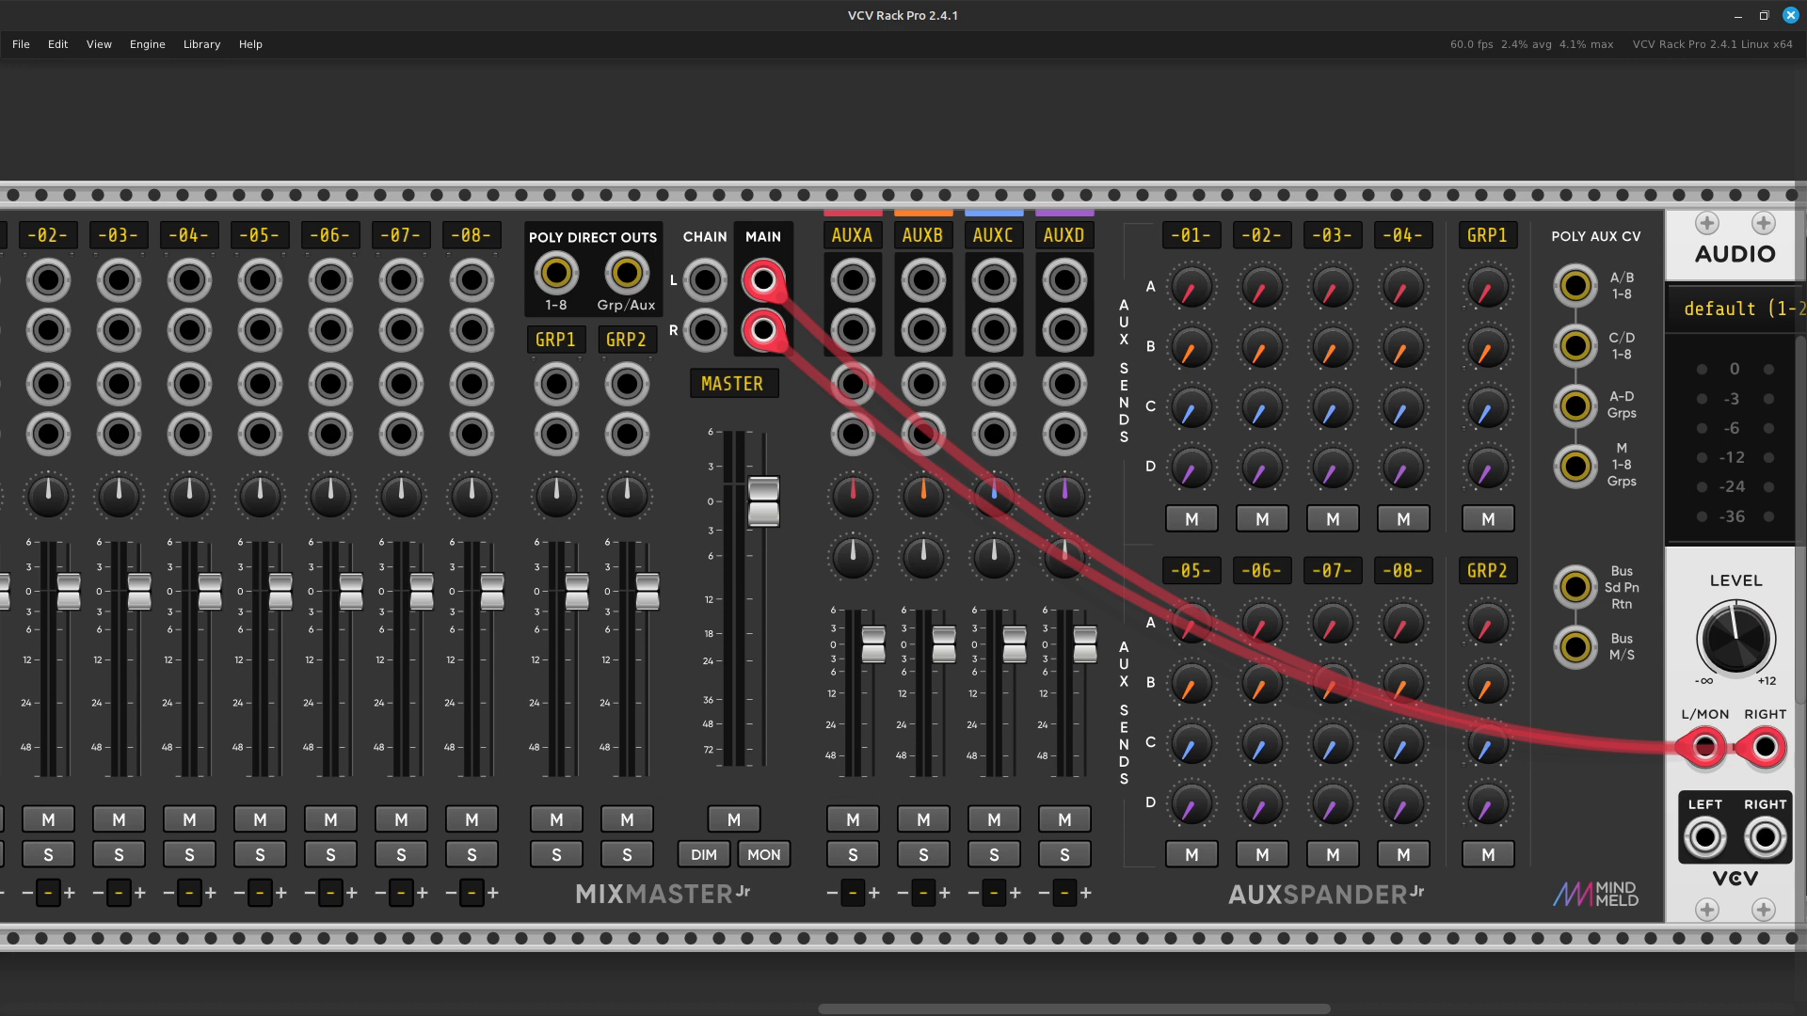
scroll(904, 564, "left", 3)
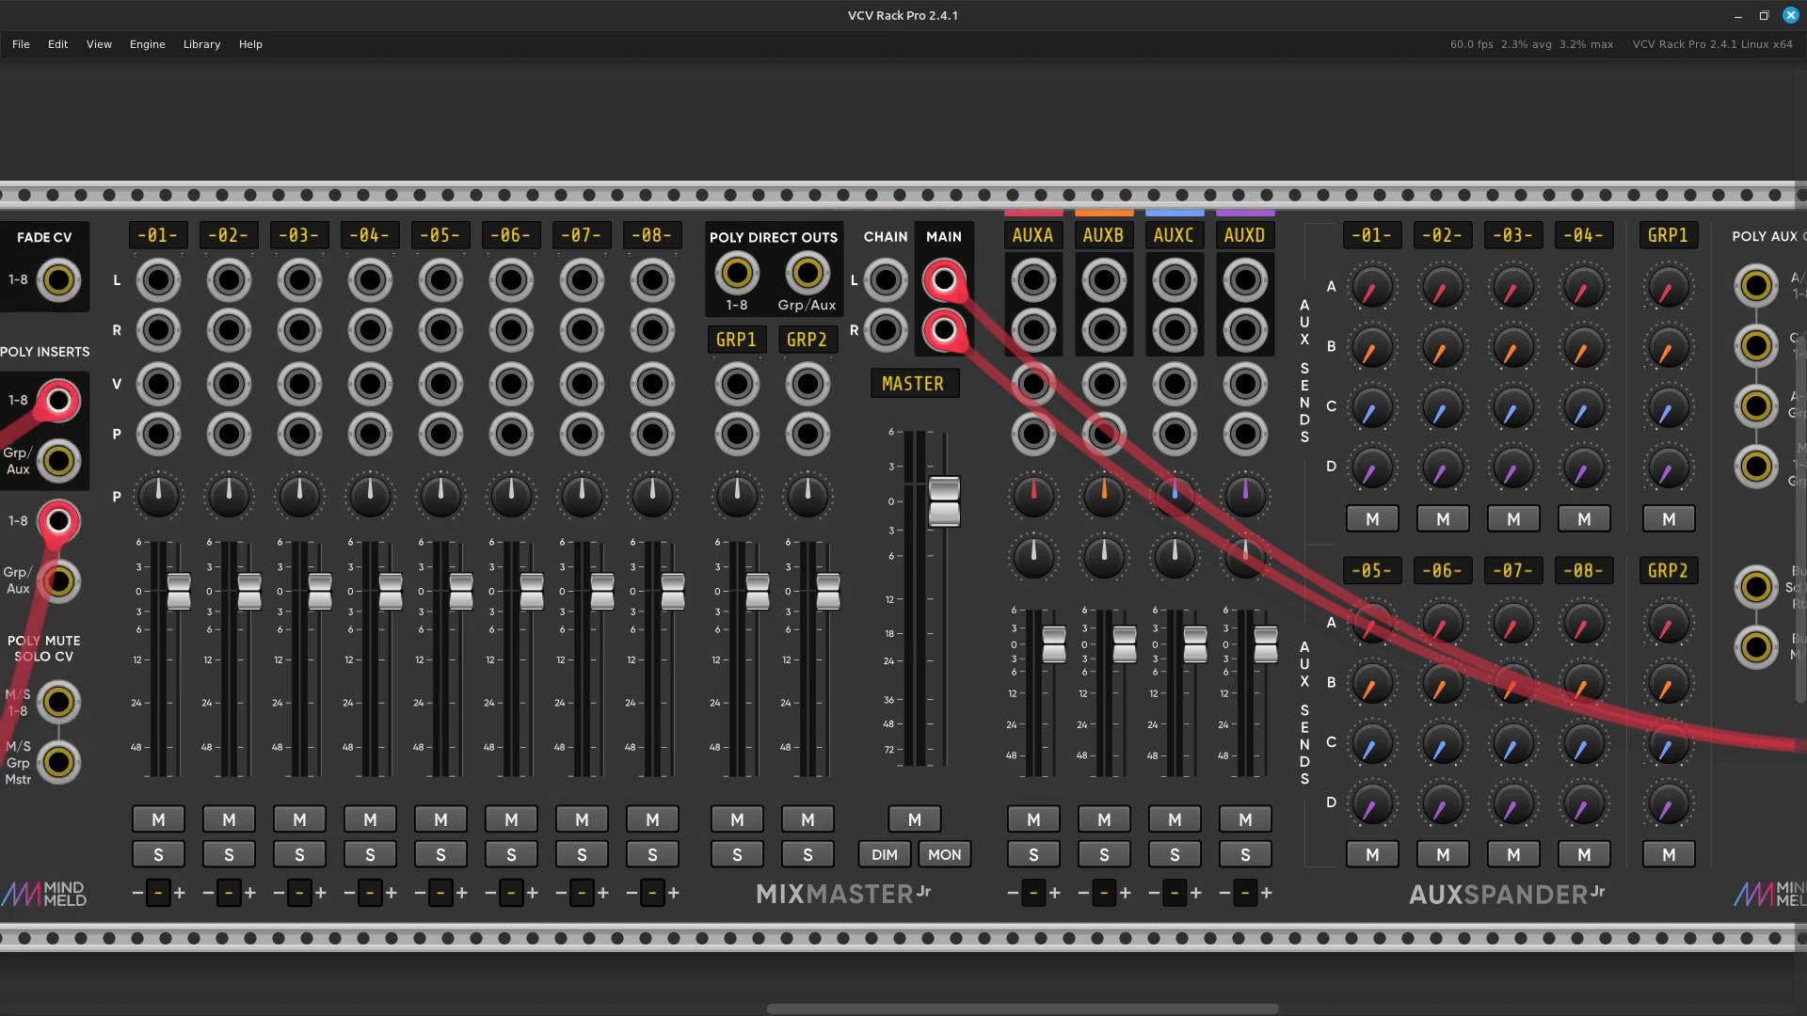
left_click(842, 894, "shift")
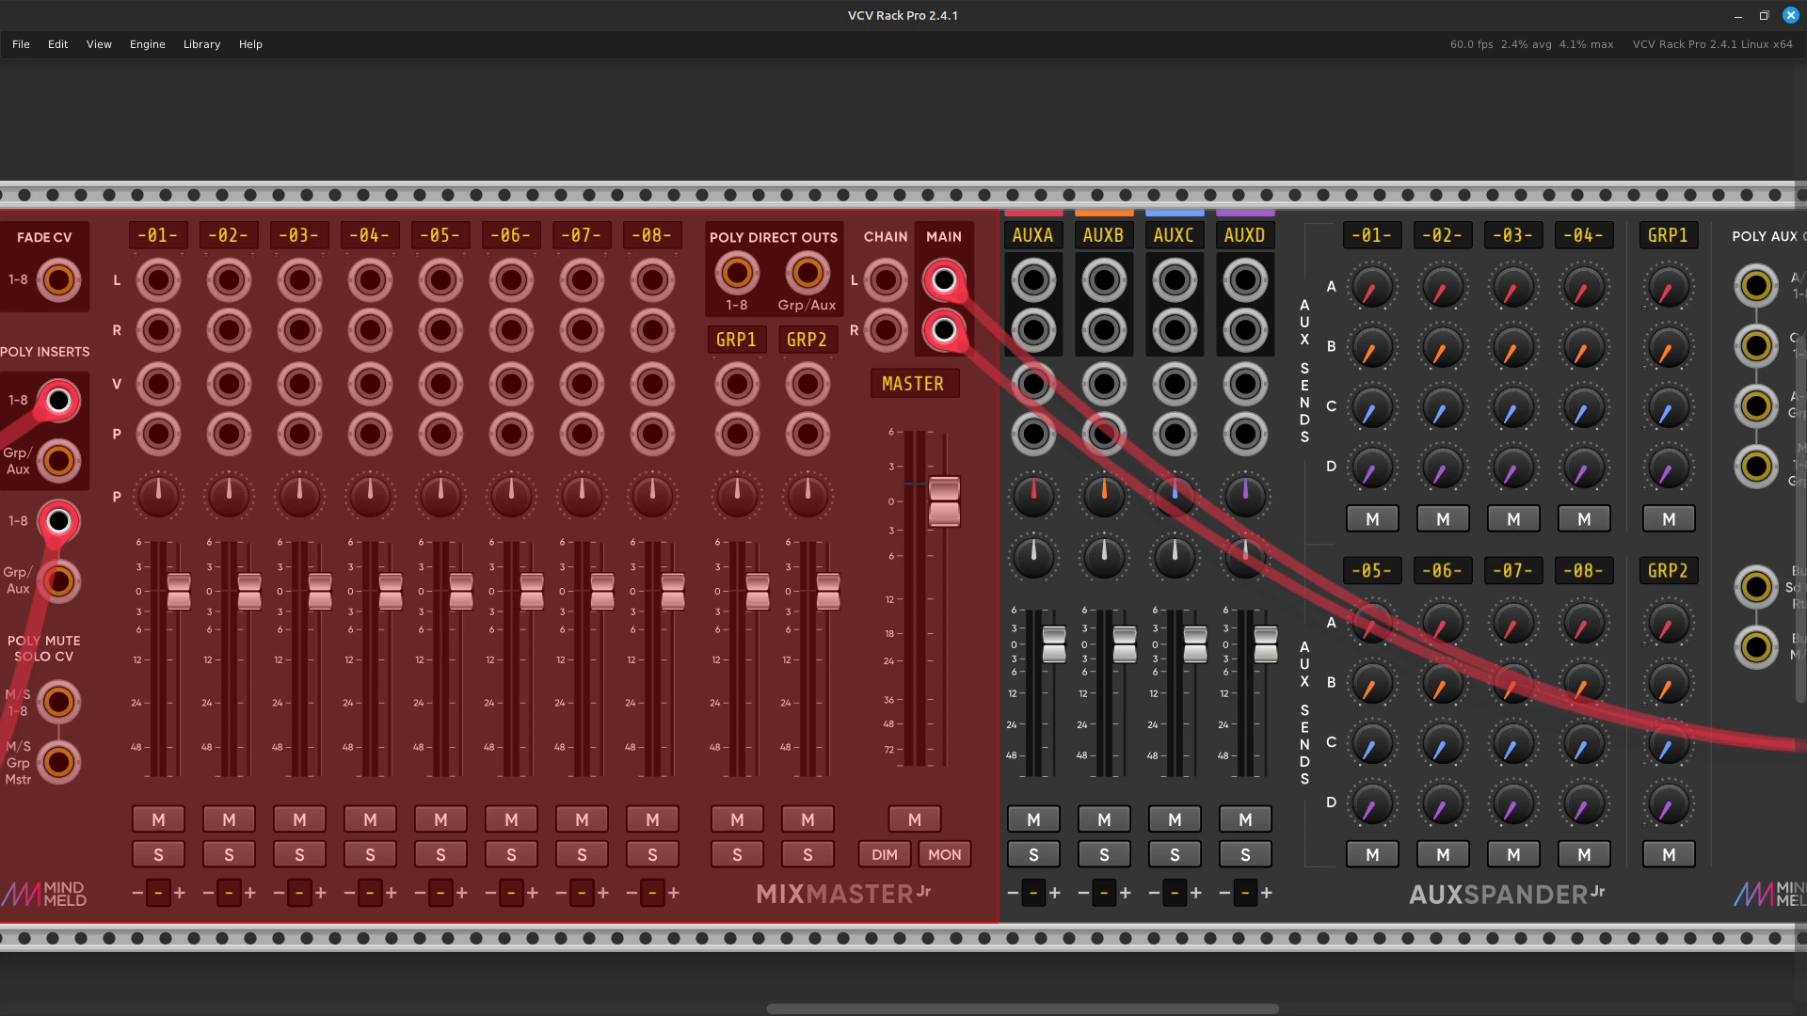
left_click(843, 894, "shift")
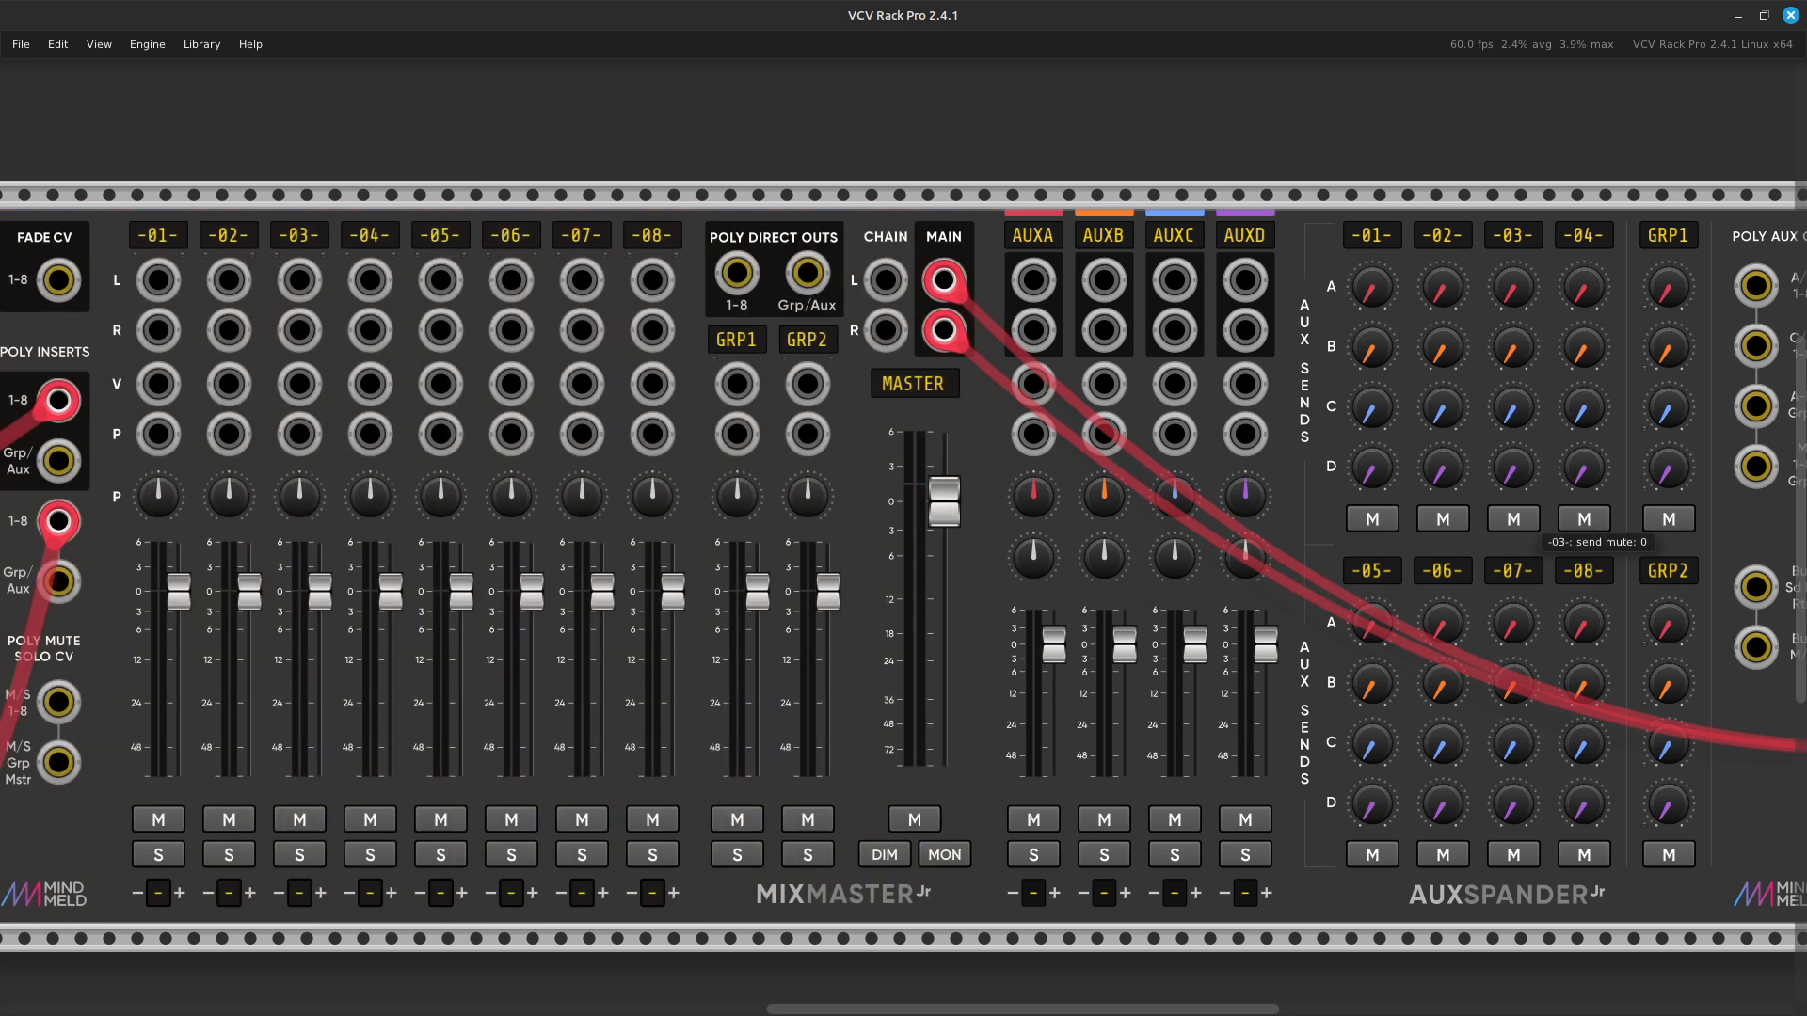
Look over the patched row from EqMaster and Comp II to the mixer, along with the empty rack row above it.
scroll(823, 450, "left", 8)
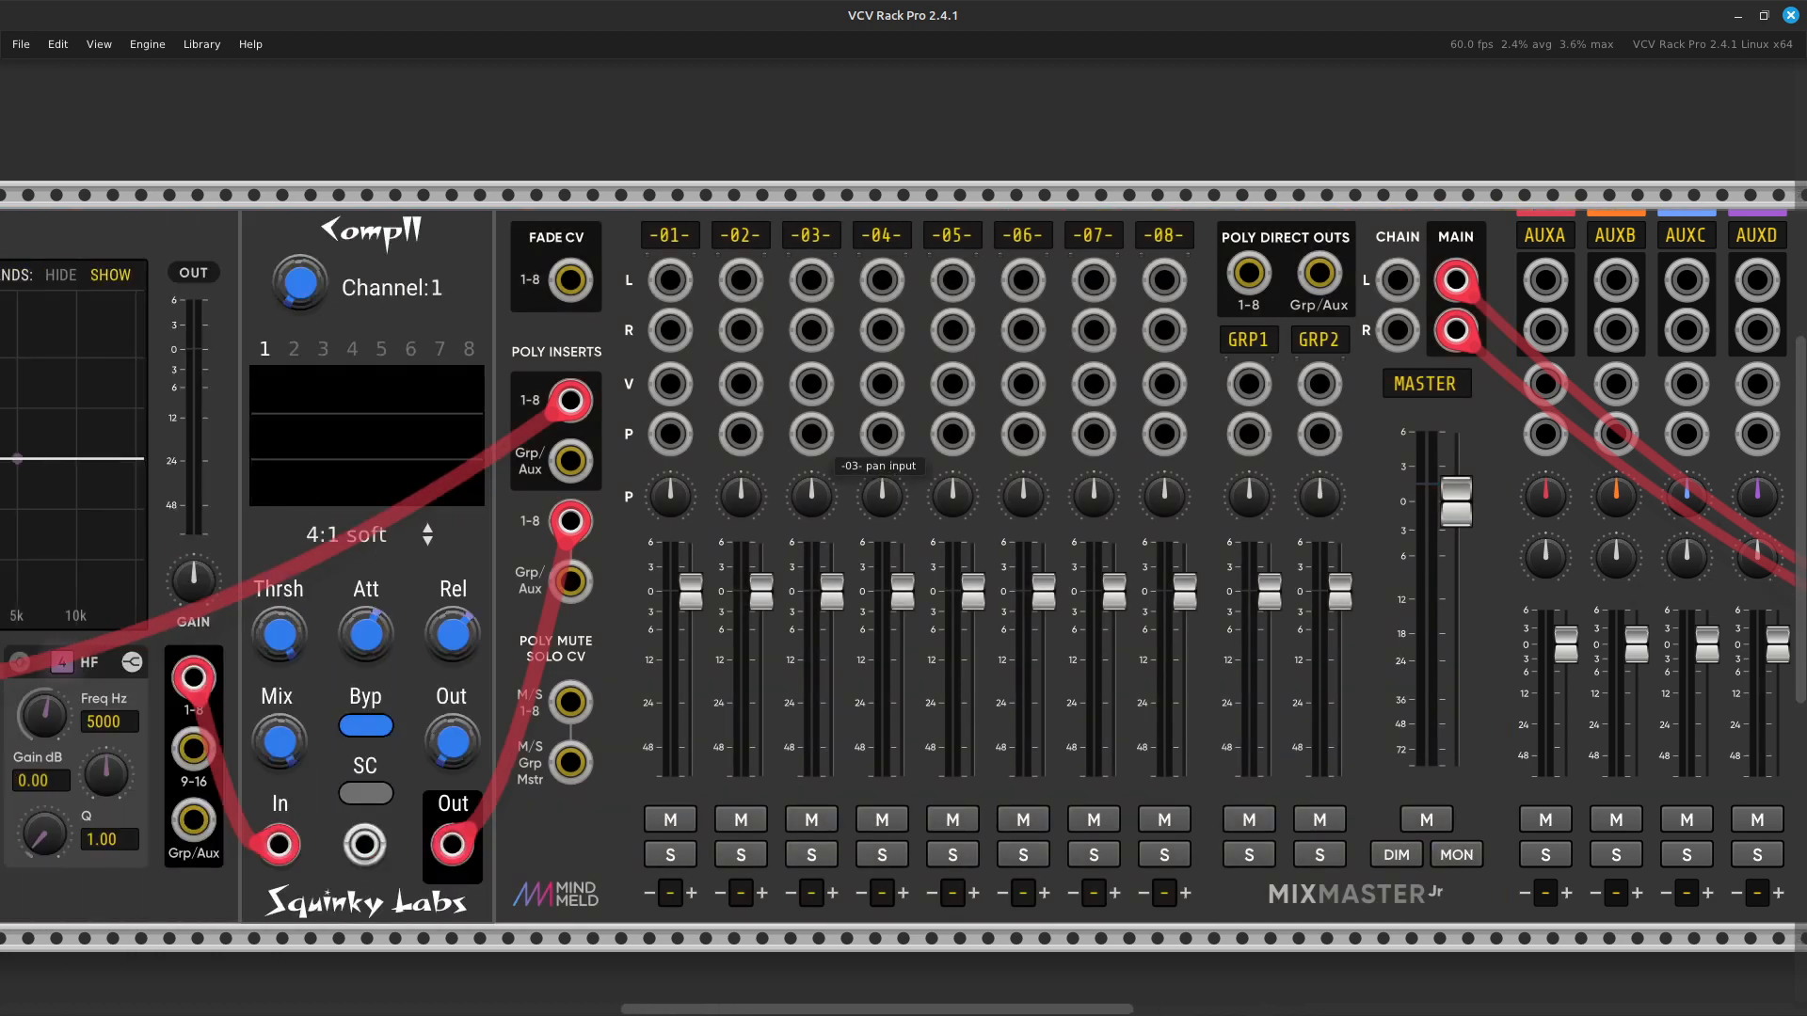
scroll(876, 450, "up", 2)
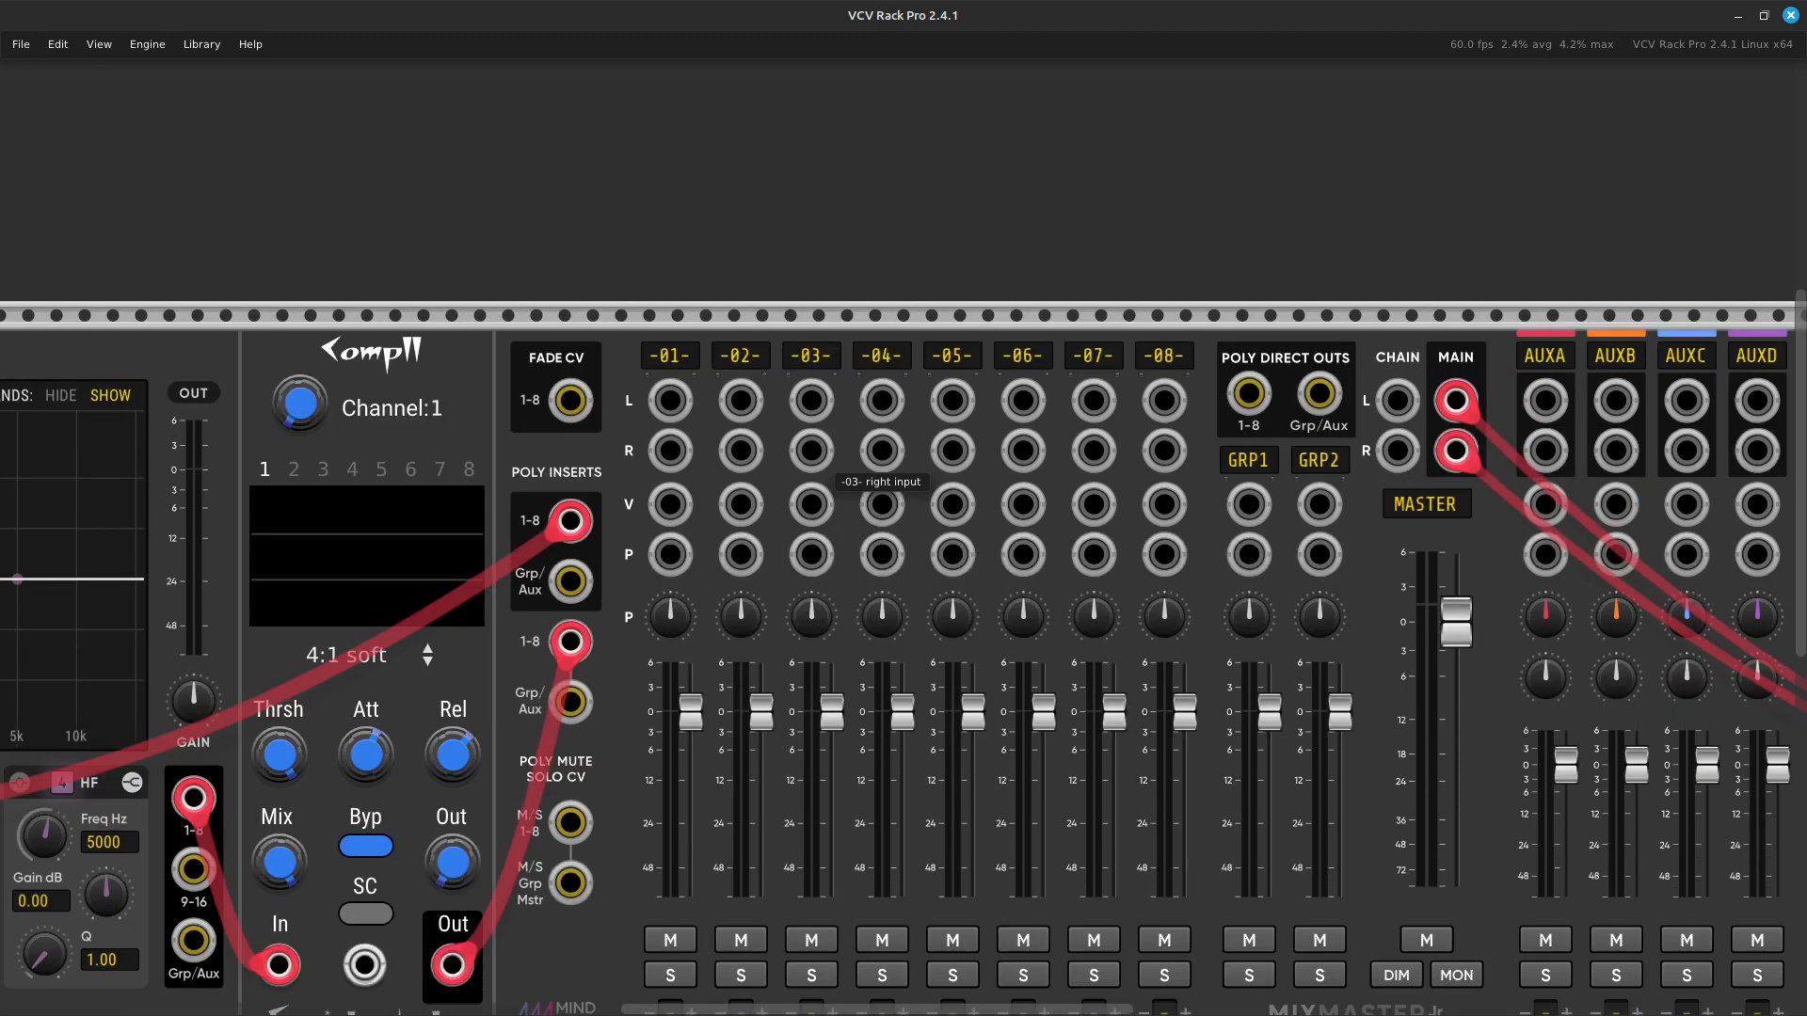
scroll(875, 450, "left", 12)
scroll(875, 450, "up", 4)
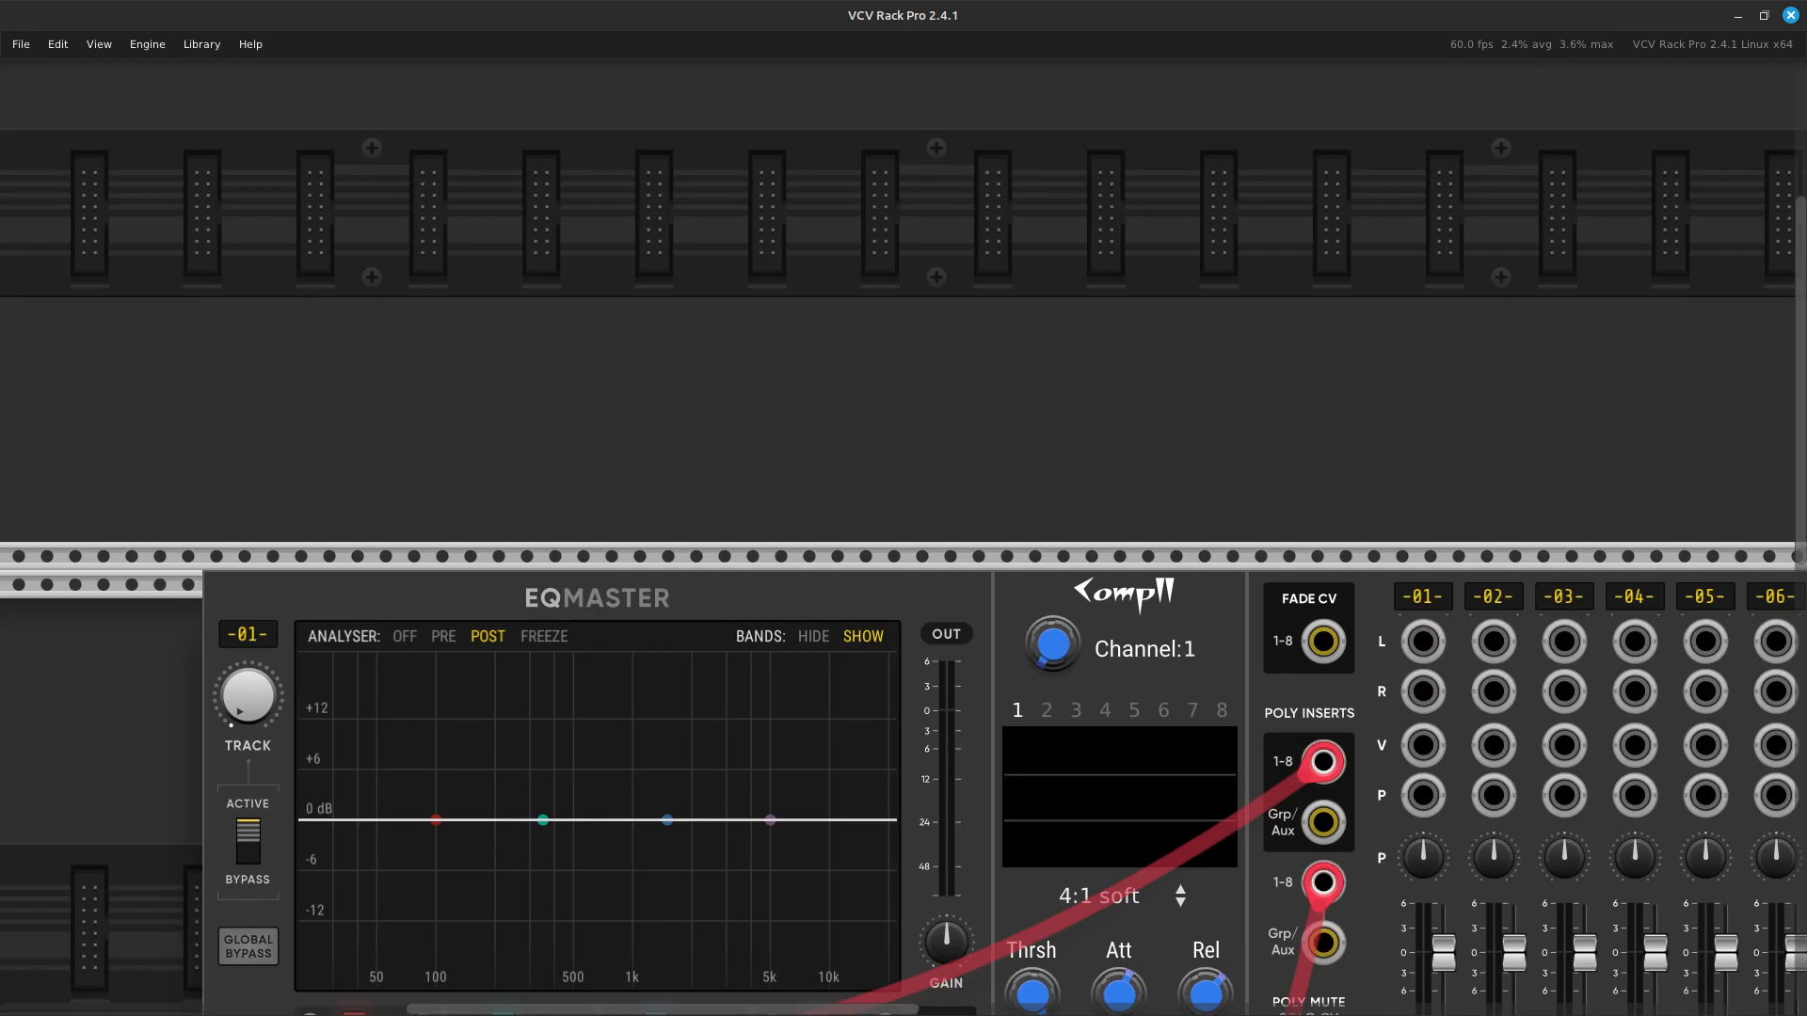
scroll(903, 536, "up", 3)
scroll(903, 537, "right", 9)
scroll(903, 536, "up", 2)
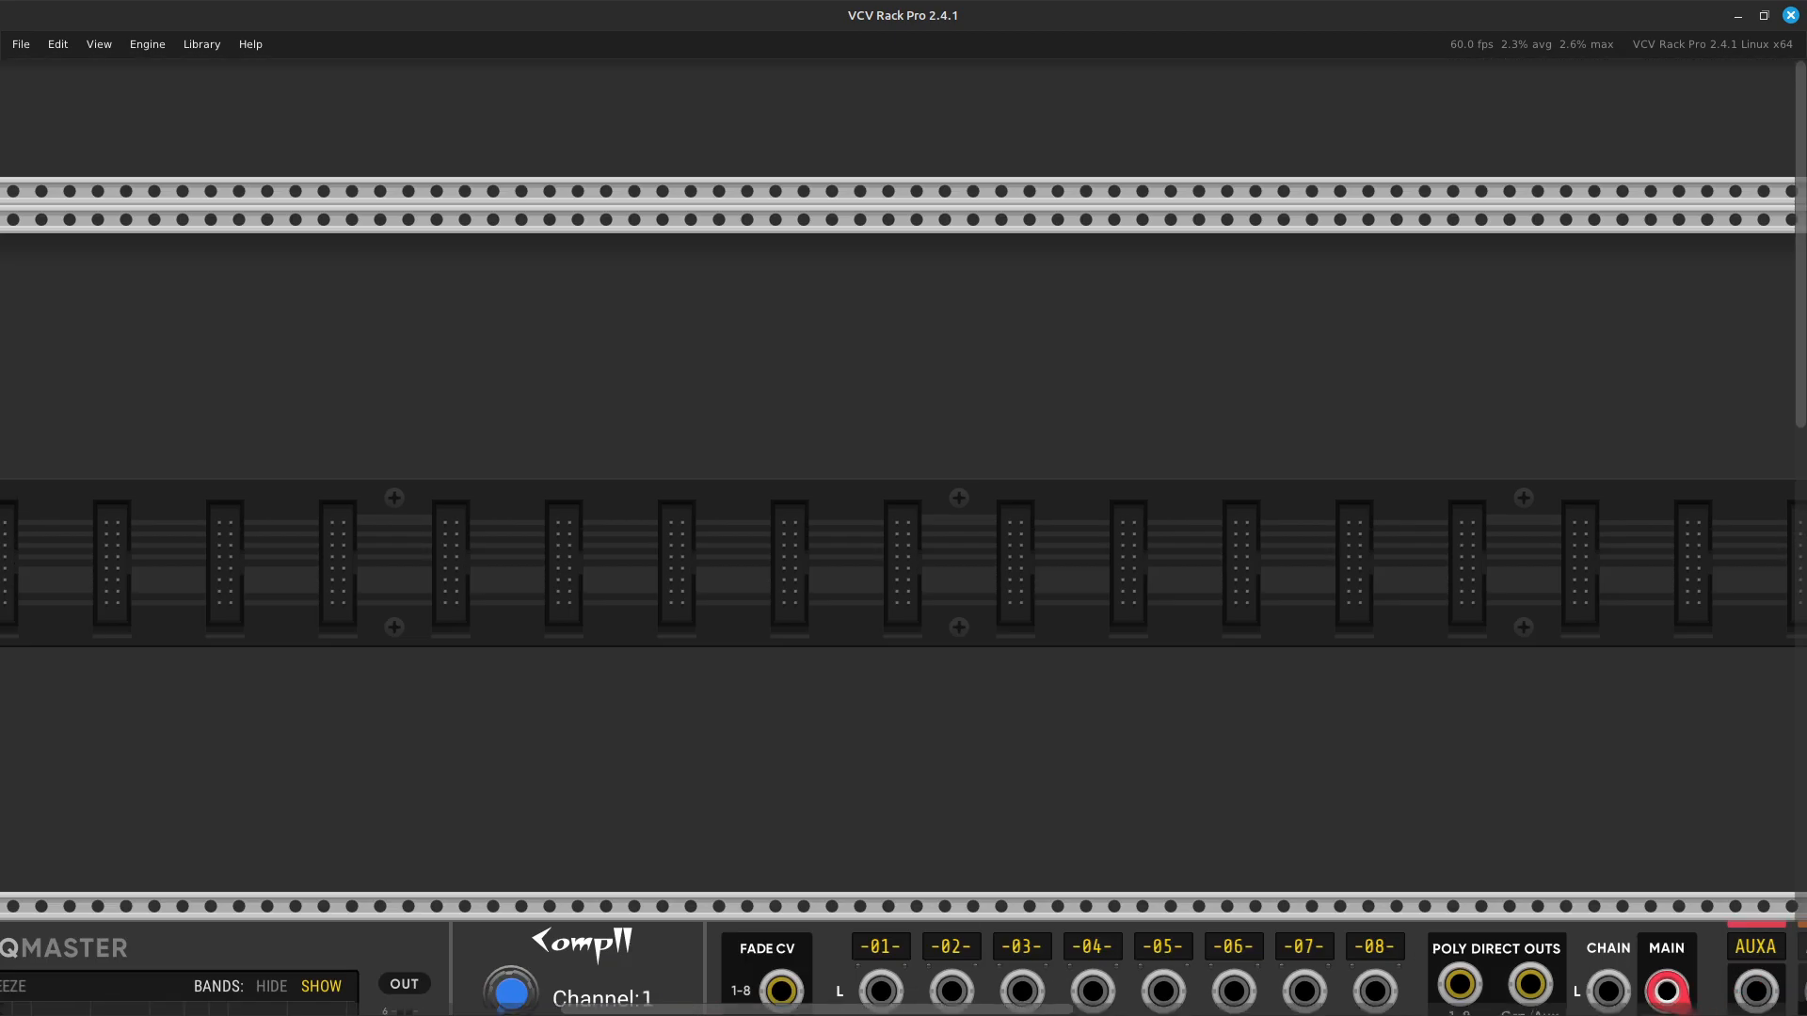
scroll(696, 494, "down", 14)
scroll(696, 494, "left", 10)
scroll(696, 494, "right", 7)
scroll(697, 494, "right", 20)
scroll(696, 494, "left", 20)
scroll(696, 494, "left", 10)
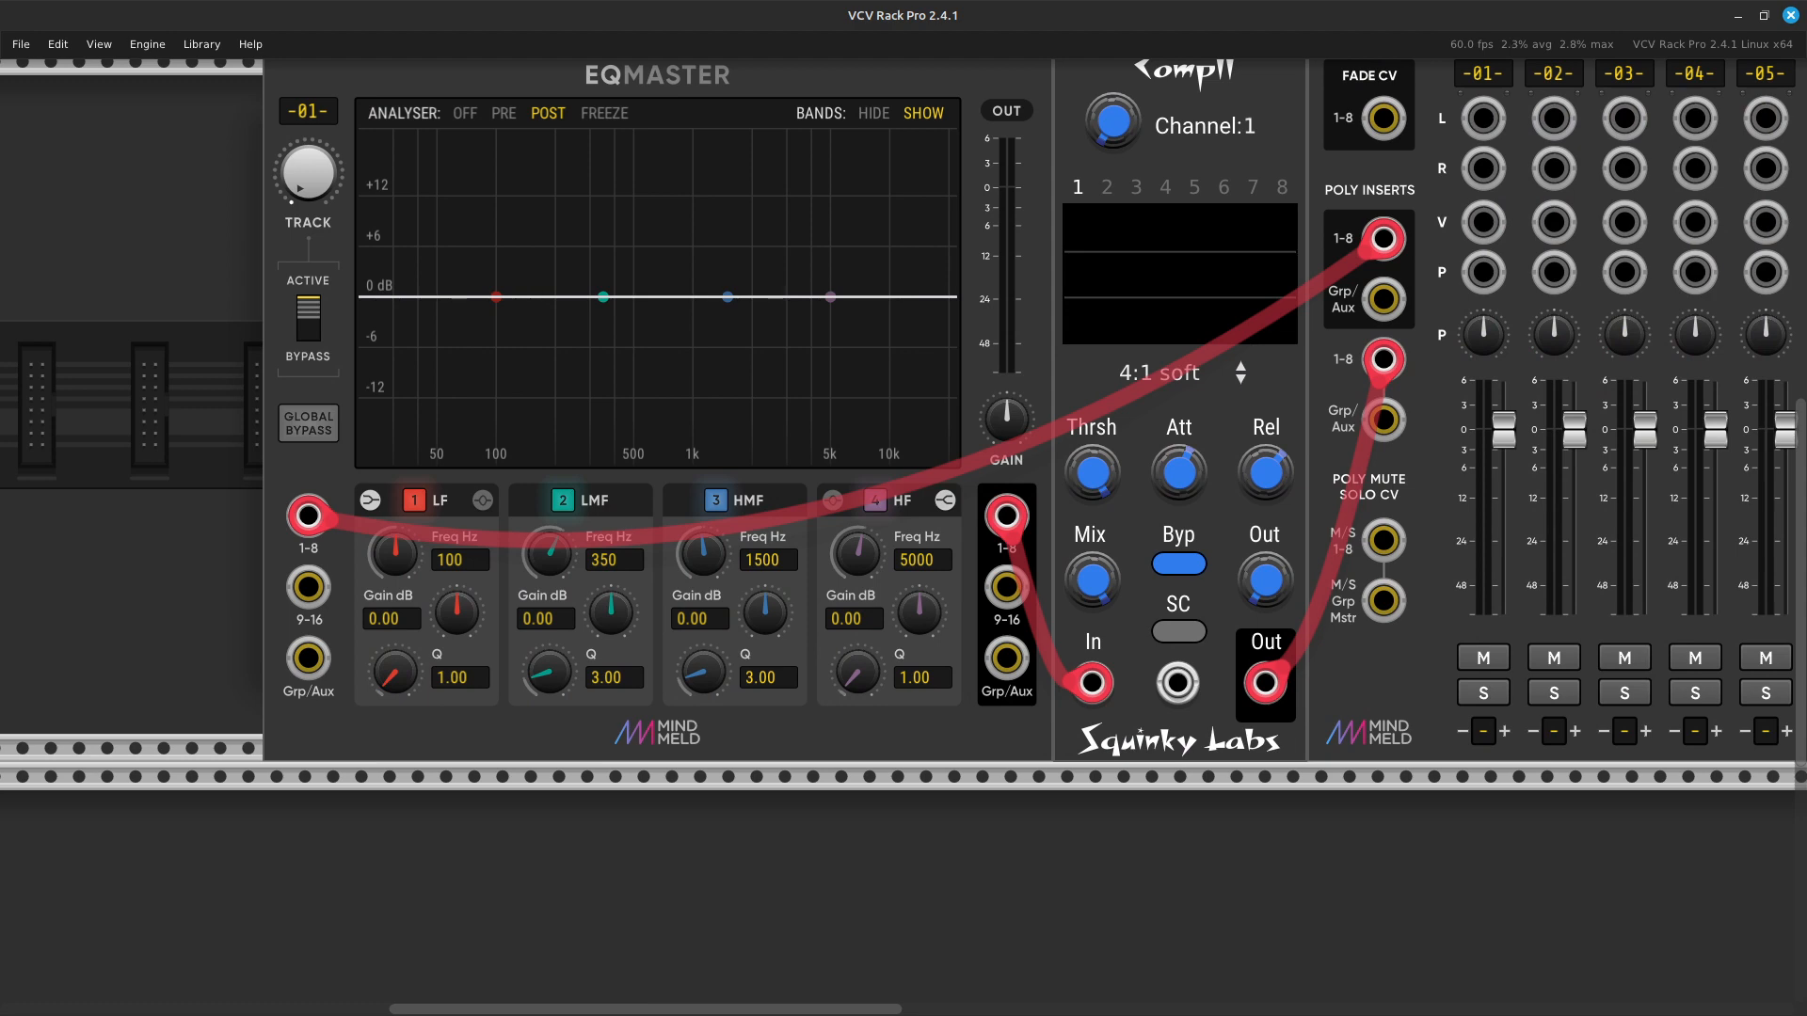
Trace the cabling from EqMaster through Comp II and the poly inserts to the main outputs and the Audio module.
scroll(903, 494, "up", 3)
scroll(903, 545, "right", 3)
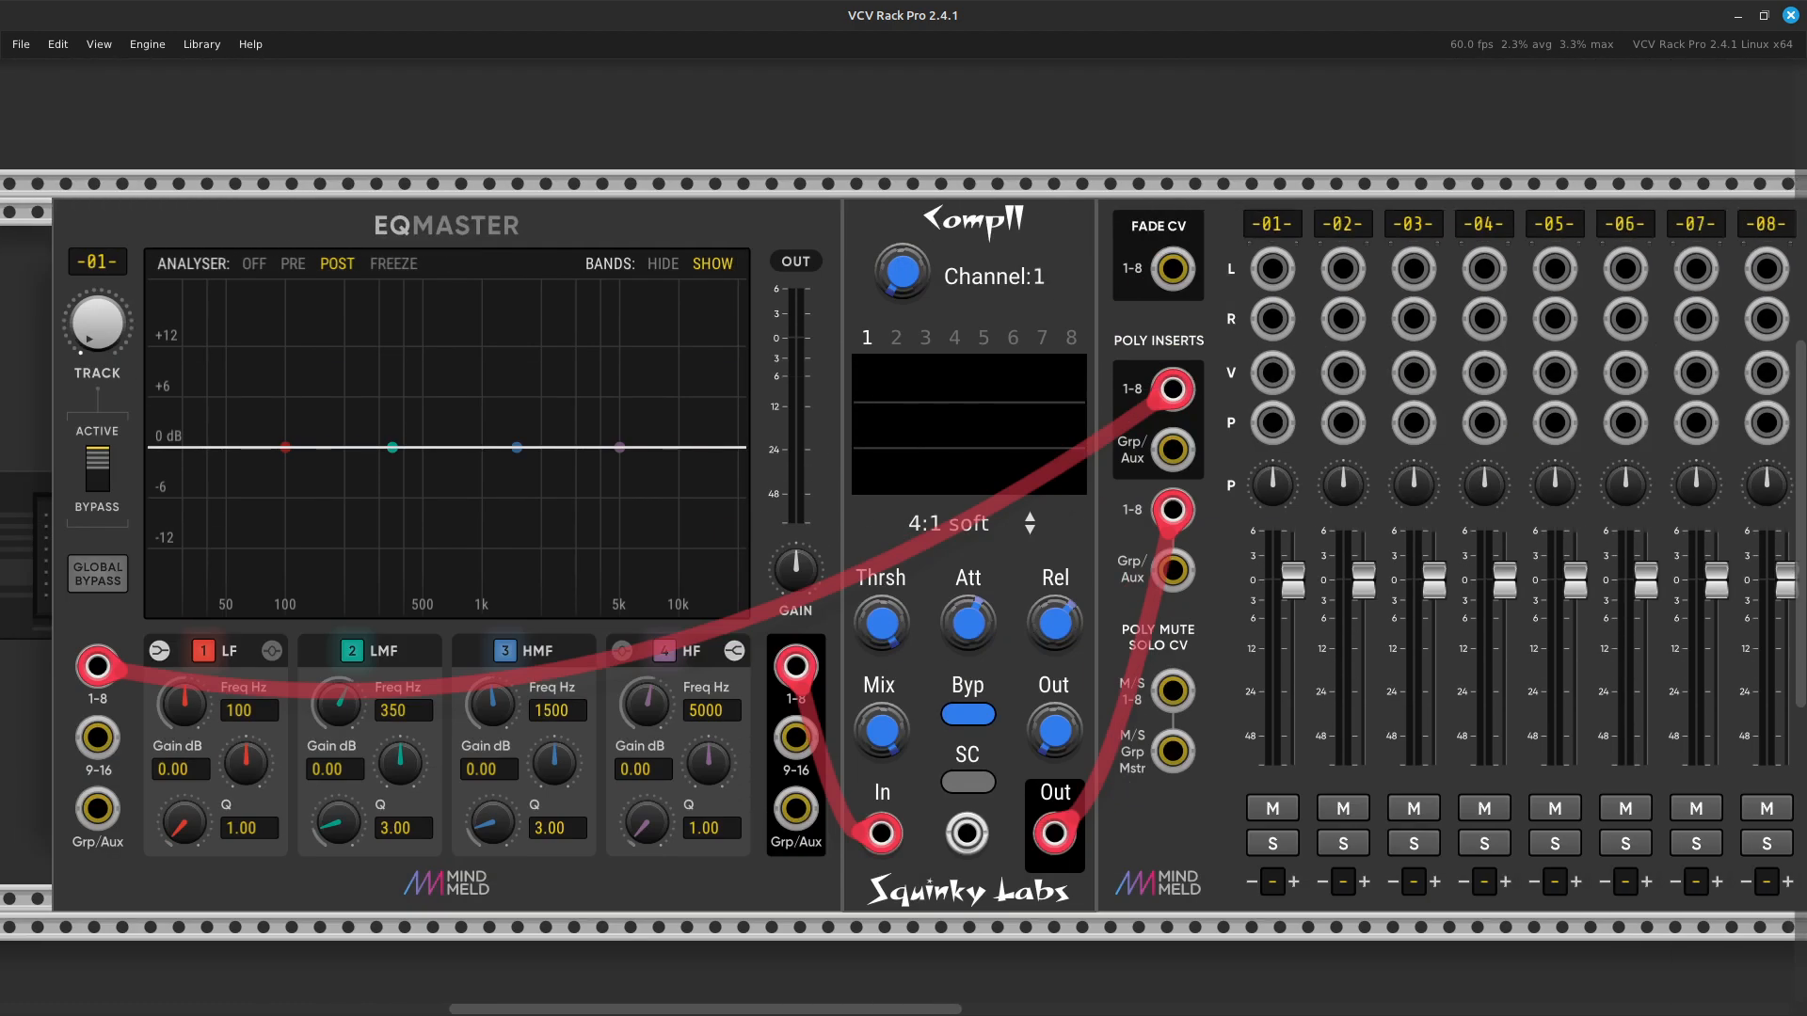
scroll(1039, 546, "right", 10)
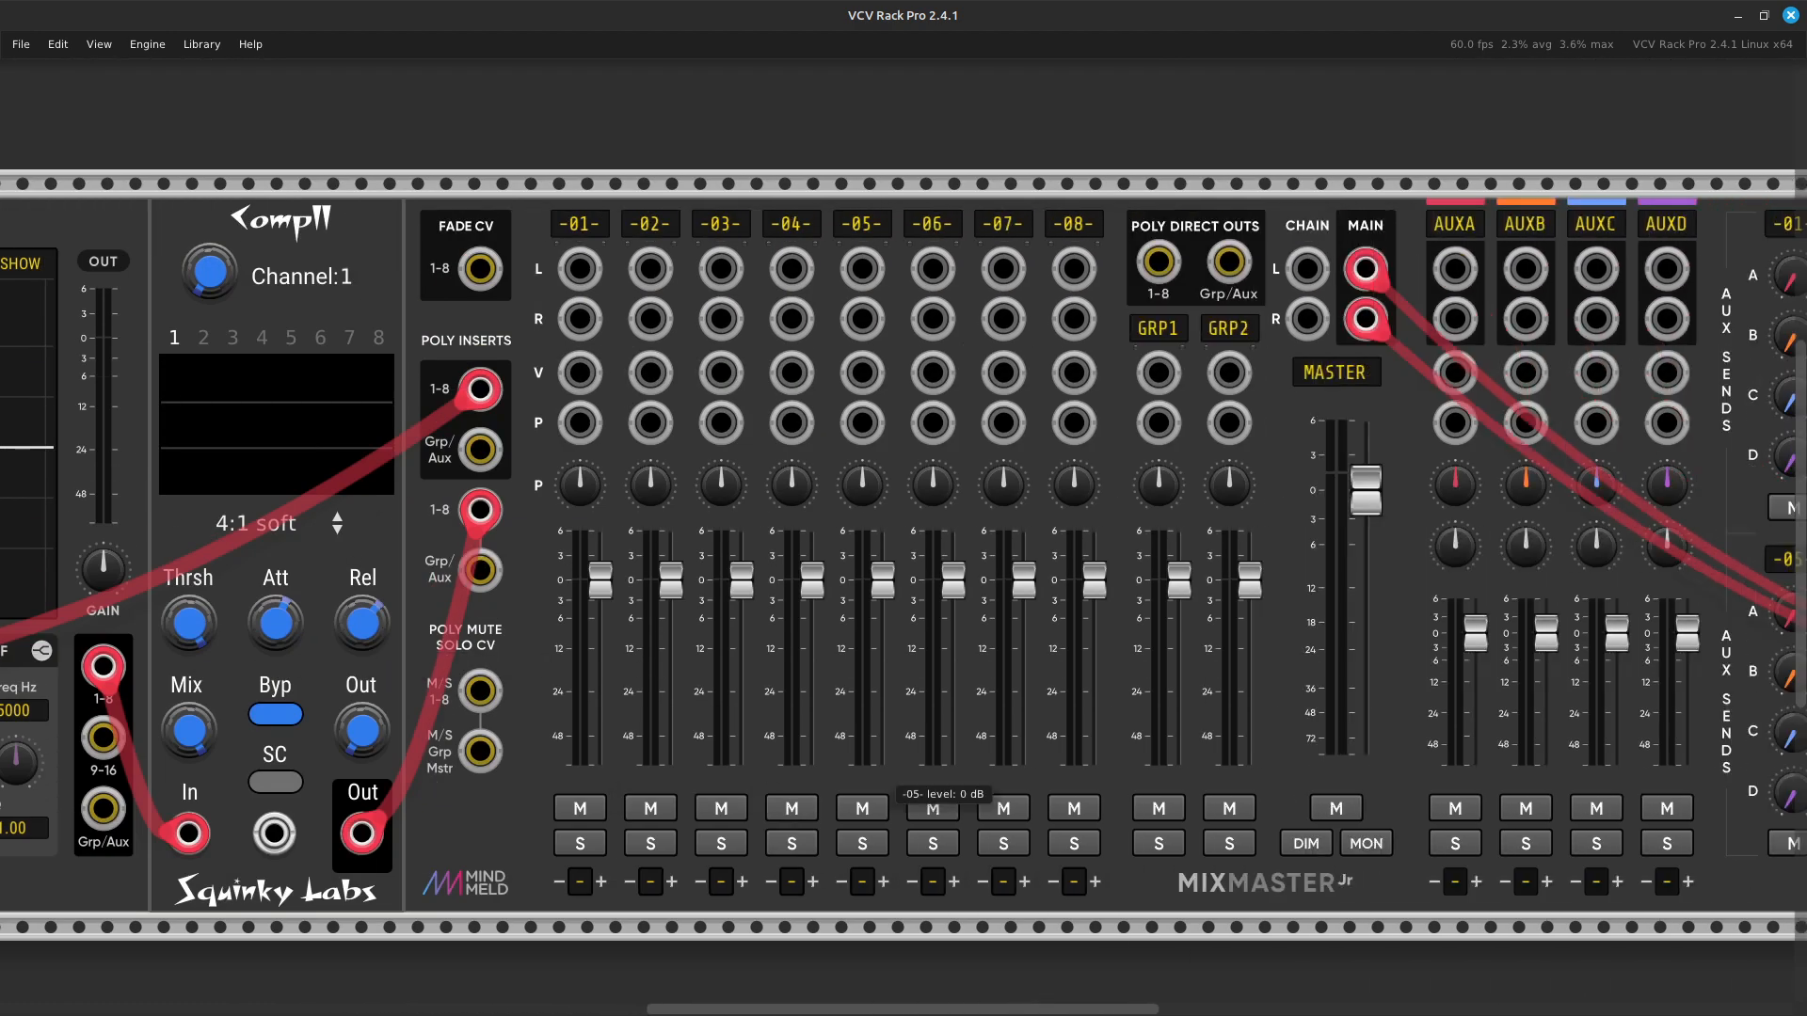
scroll(903, 546, "left", 11)
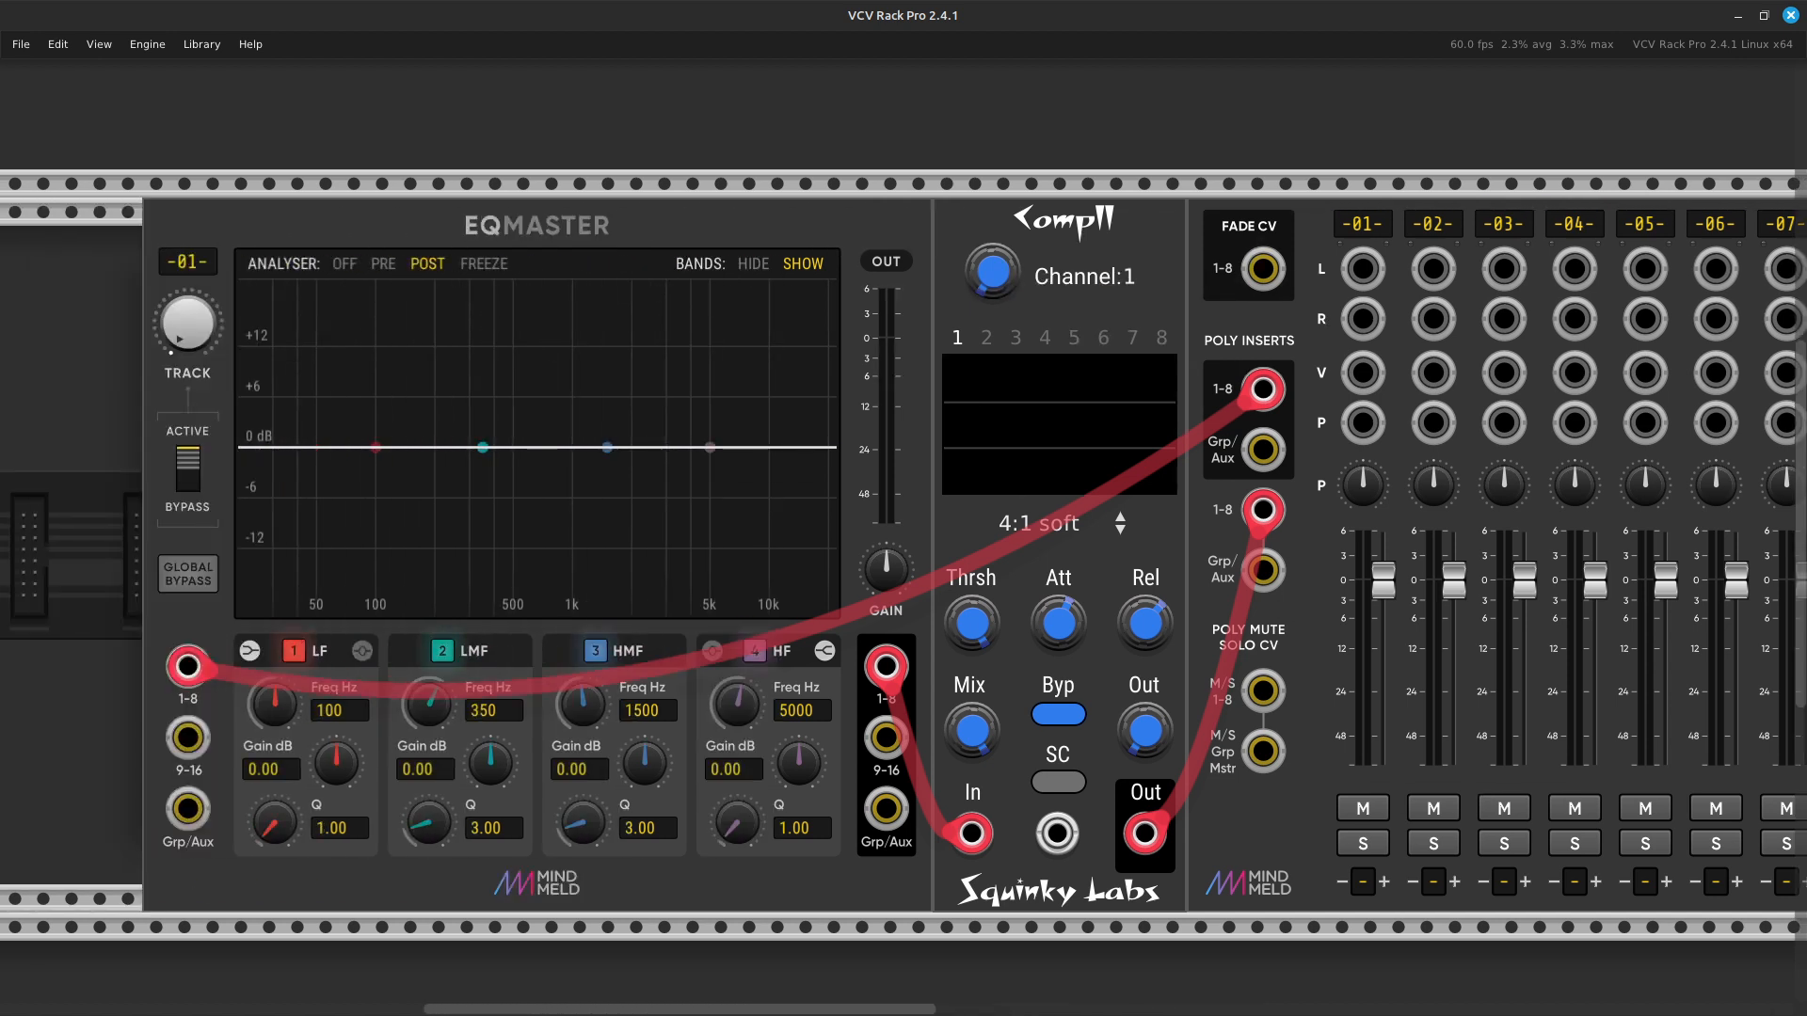
scroll(903, 546, "right", 9)
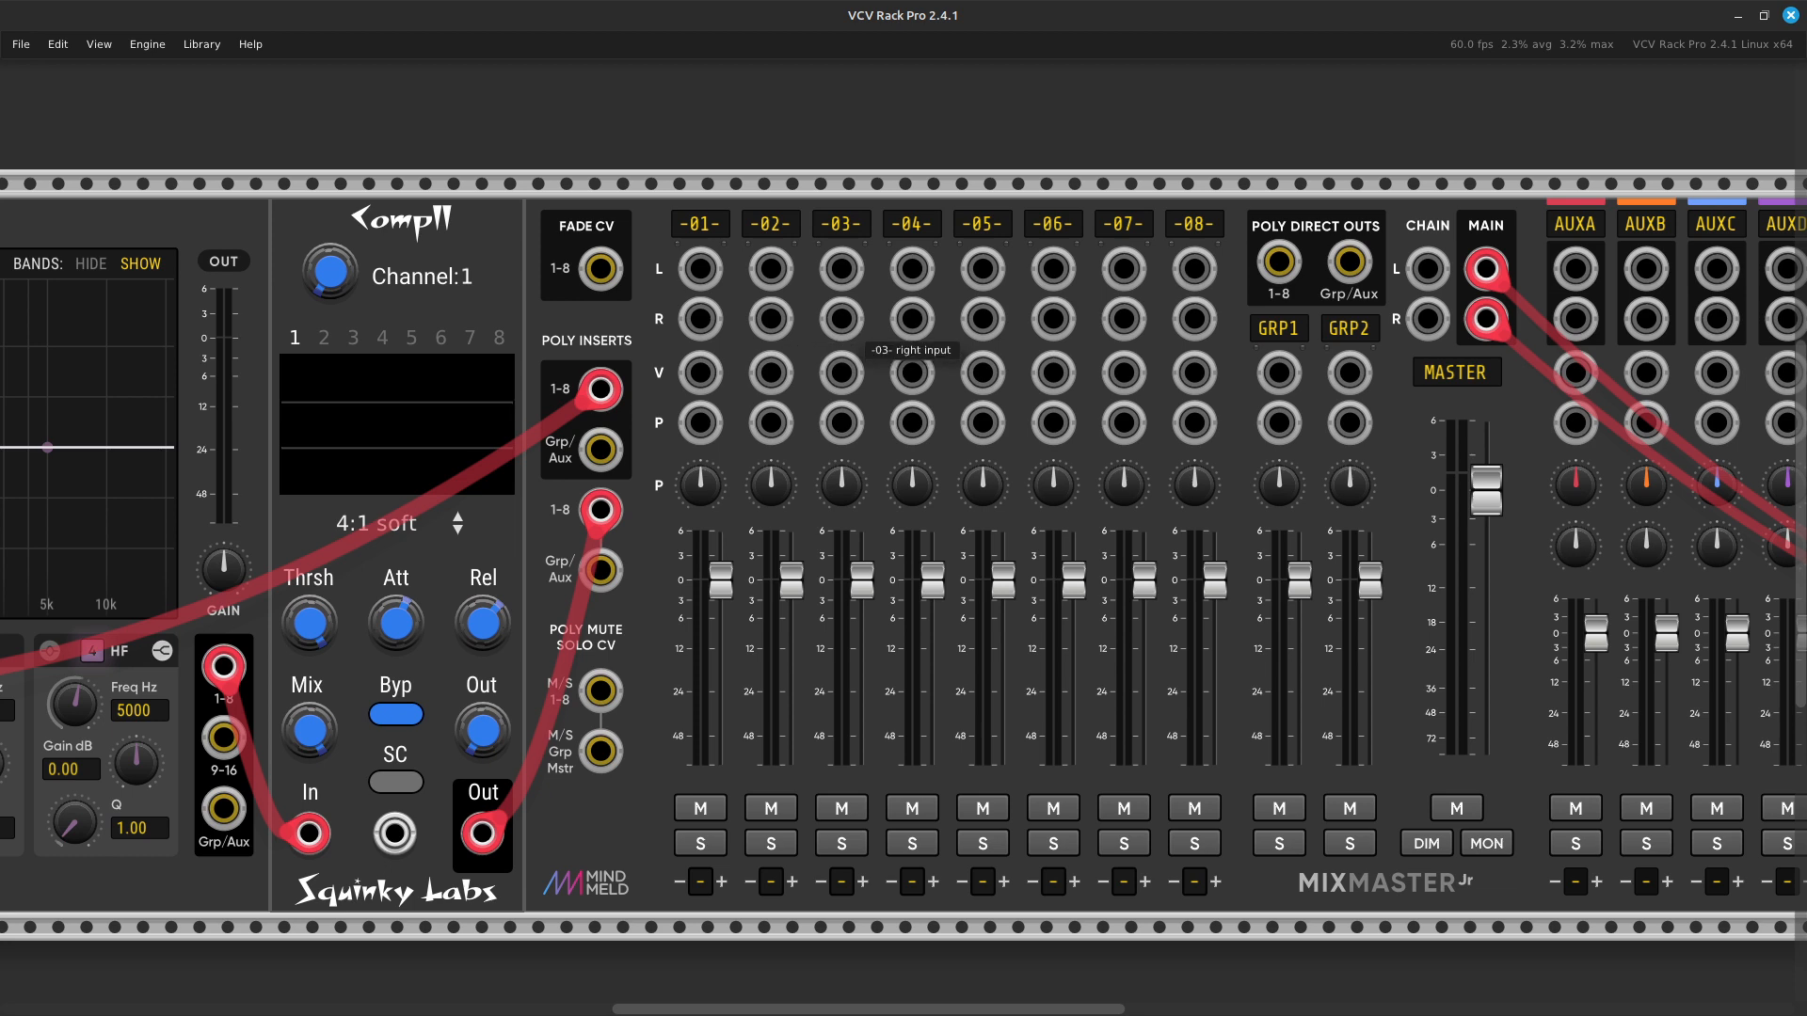
scroll(819, 781, "right", 3)
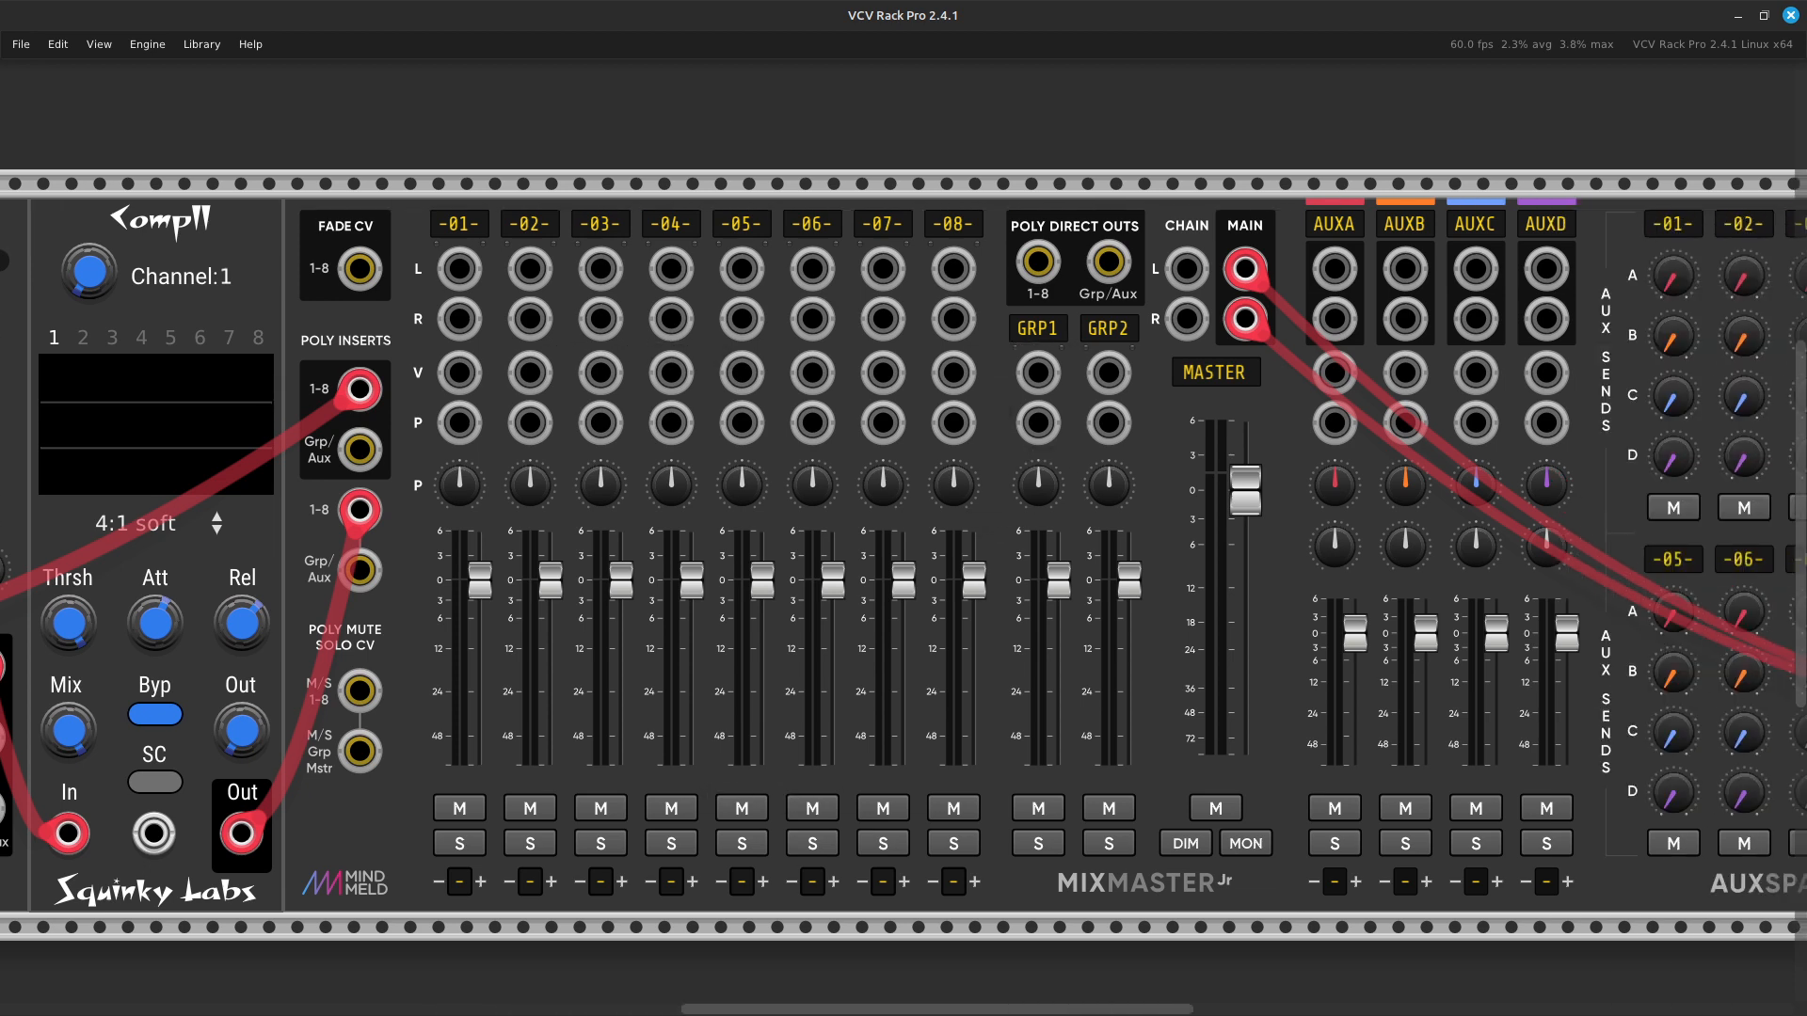
scroll(904, 546, "right", 6)
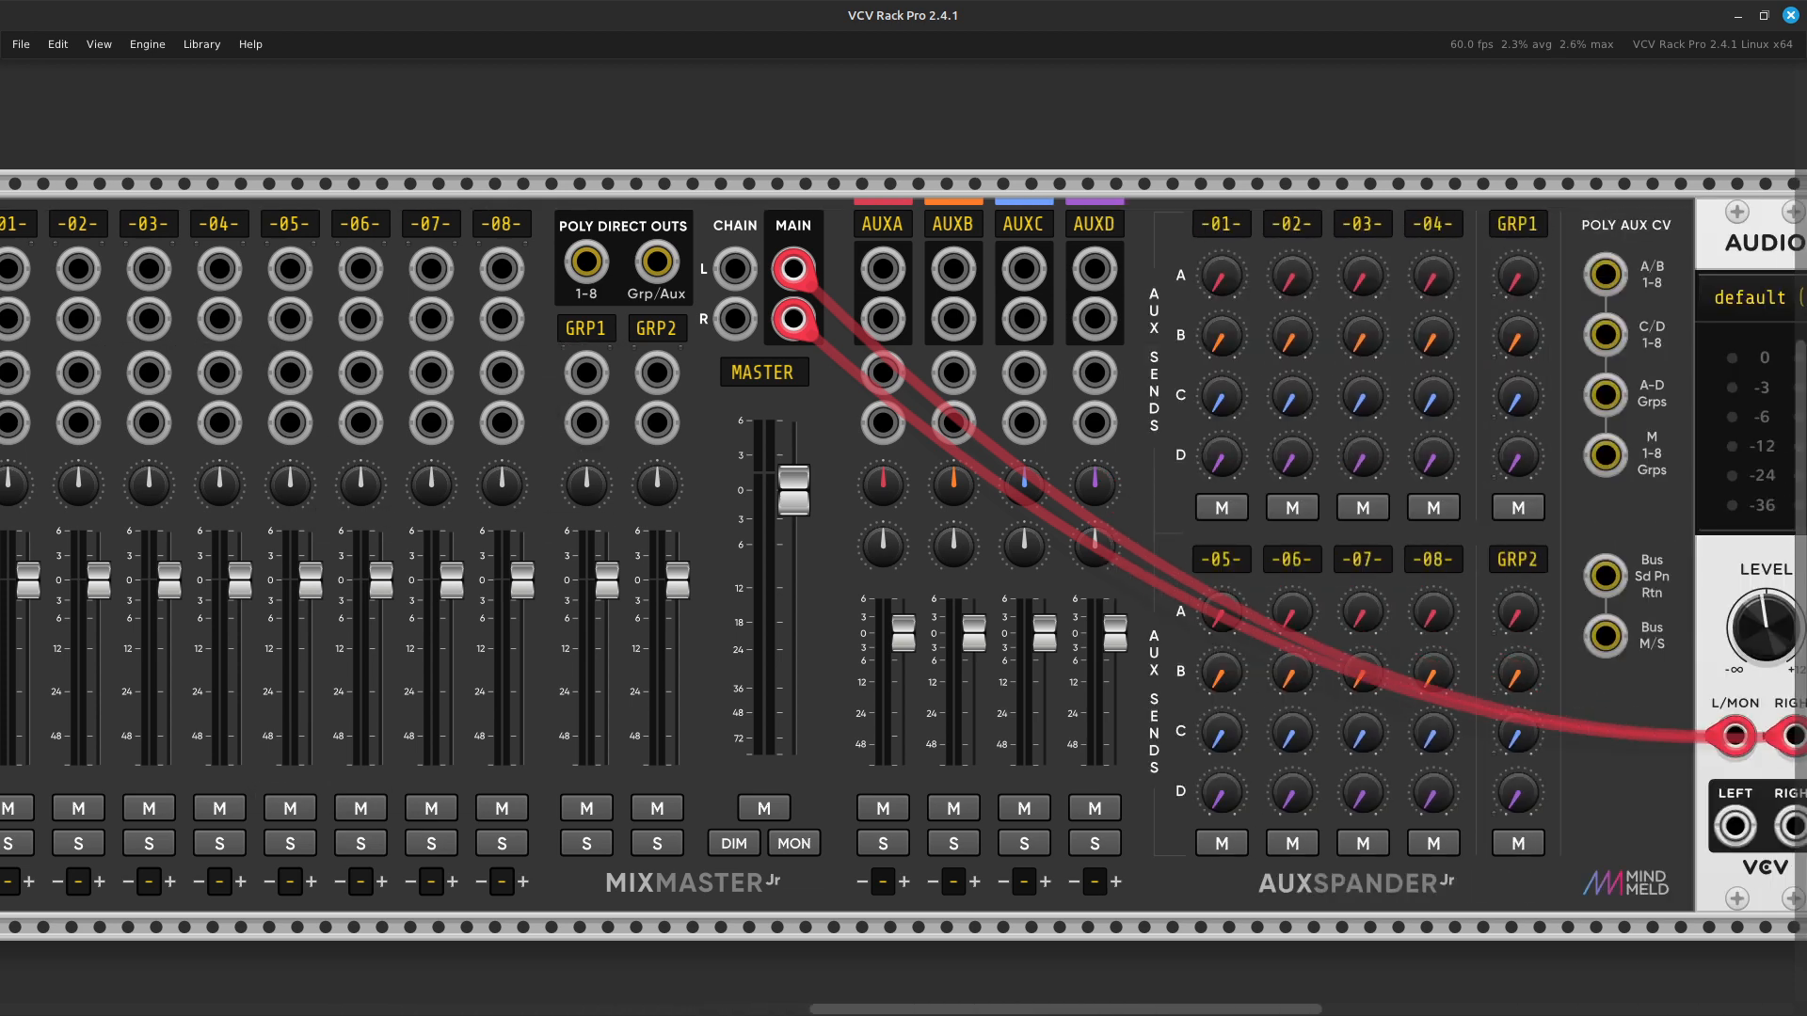
Add a VCV VCO module to the empty rack row, directly above Comp II.
scroll(904, 546, "left", 8)
scroll(903, 545, "up", 6)
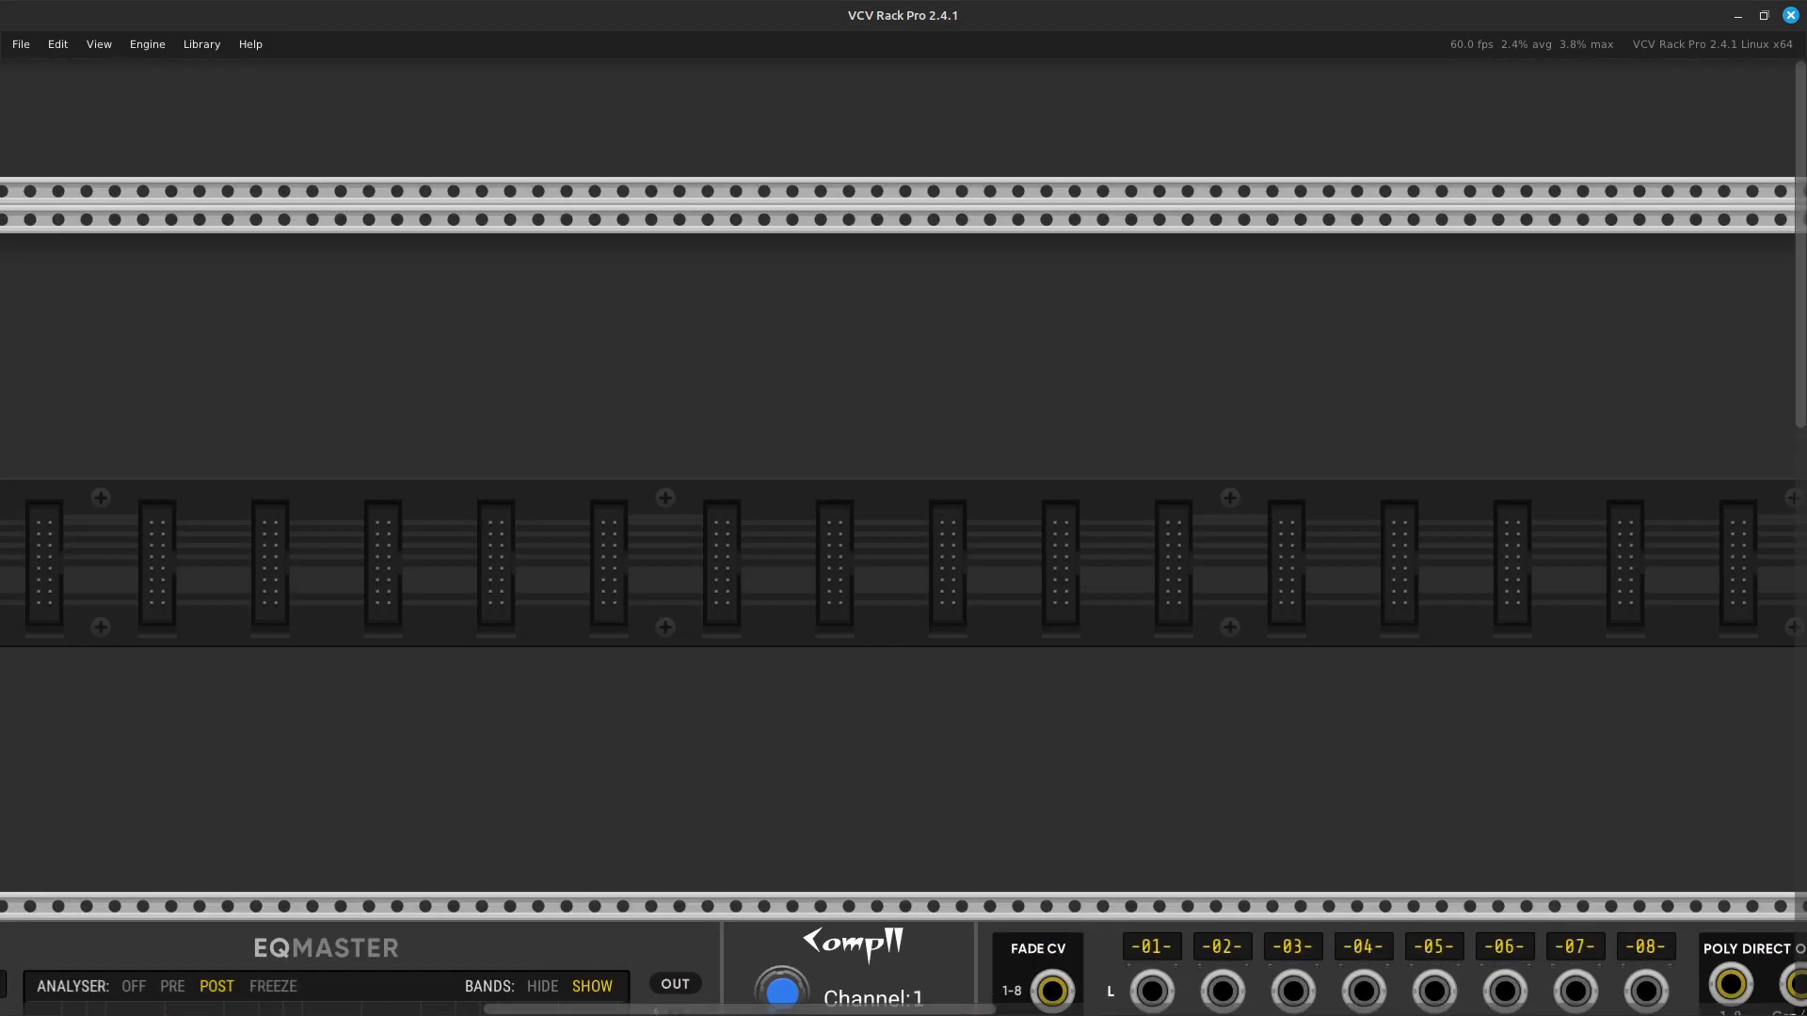
scroll(903, 546, "down", 3)
right_click(775, 377)
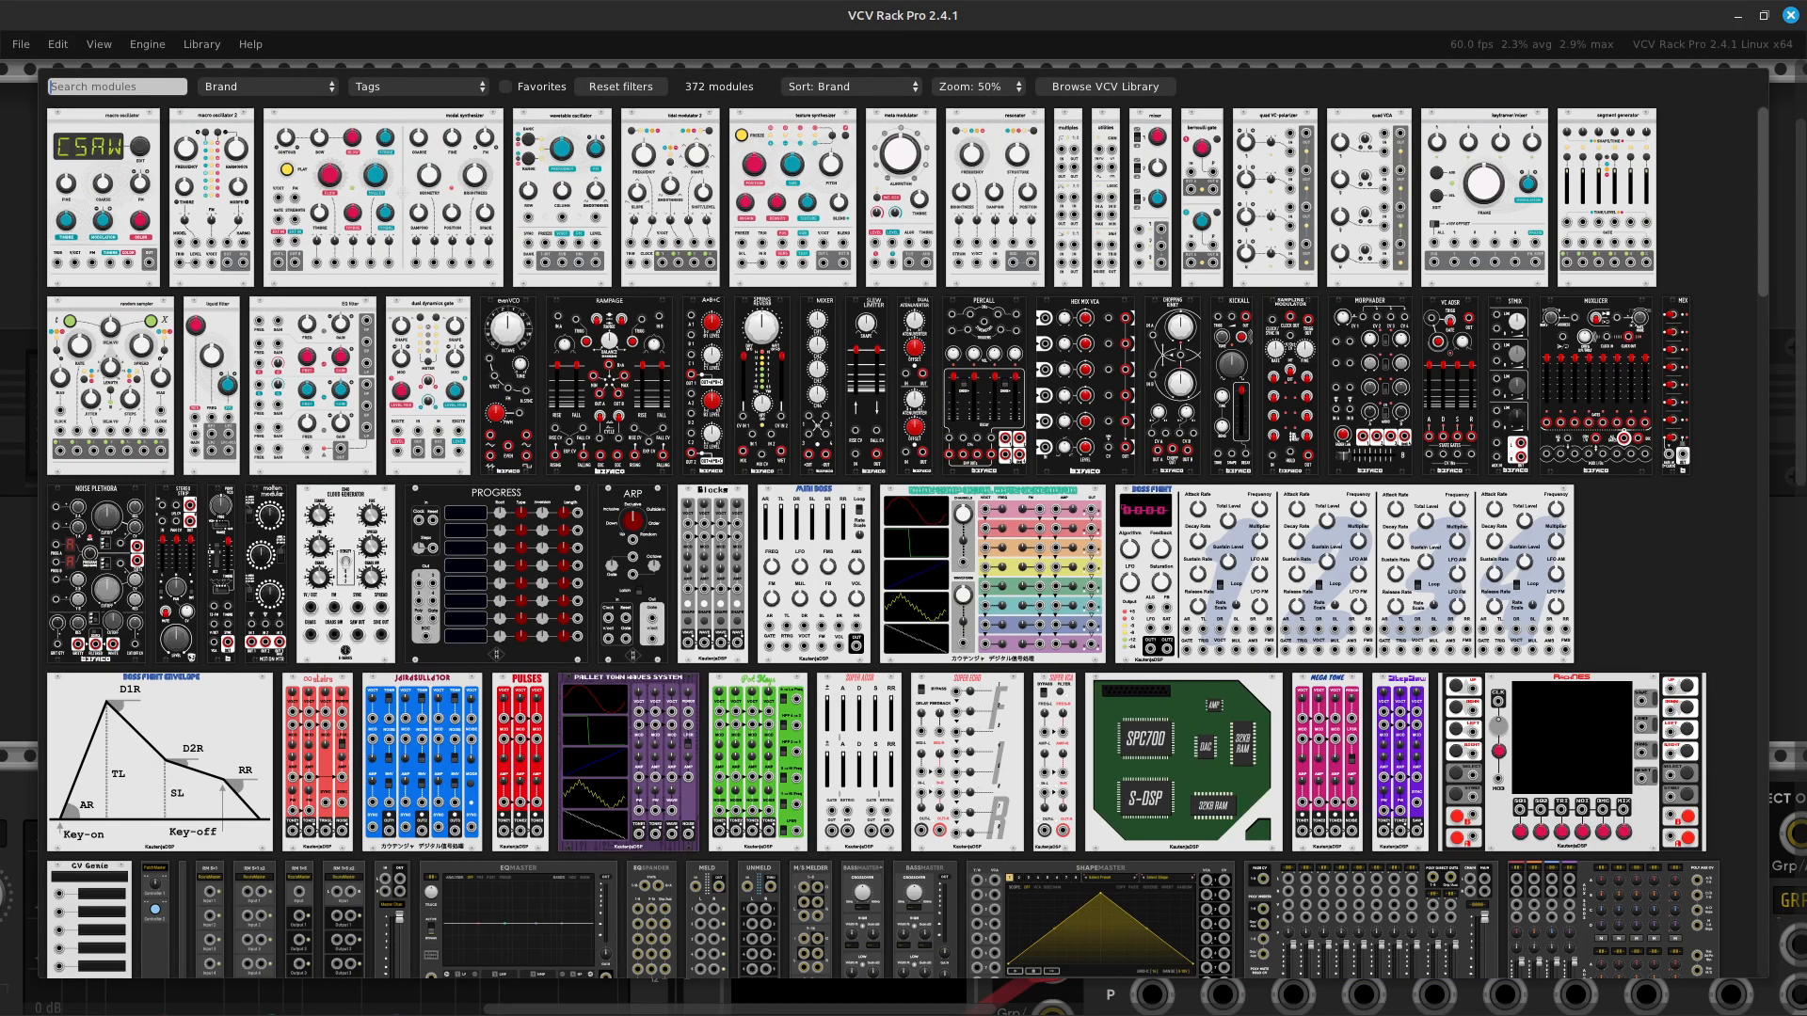
type("vco")
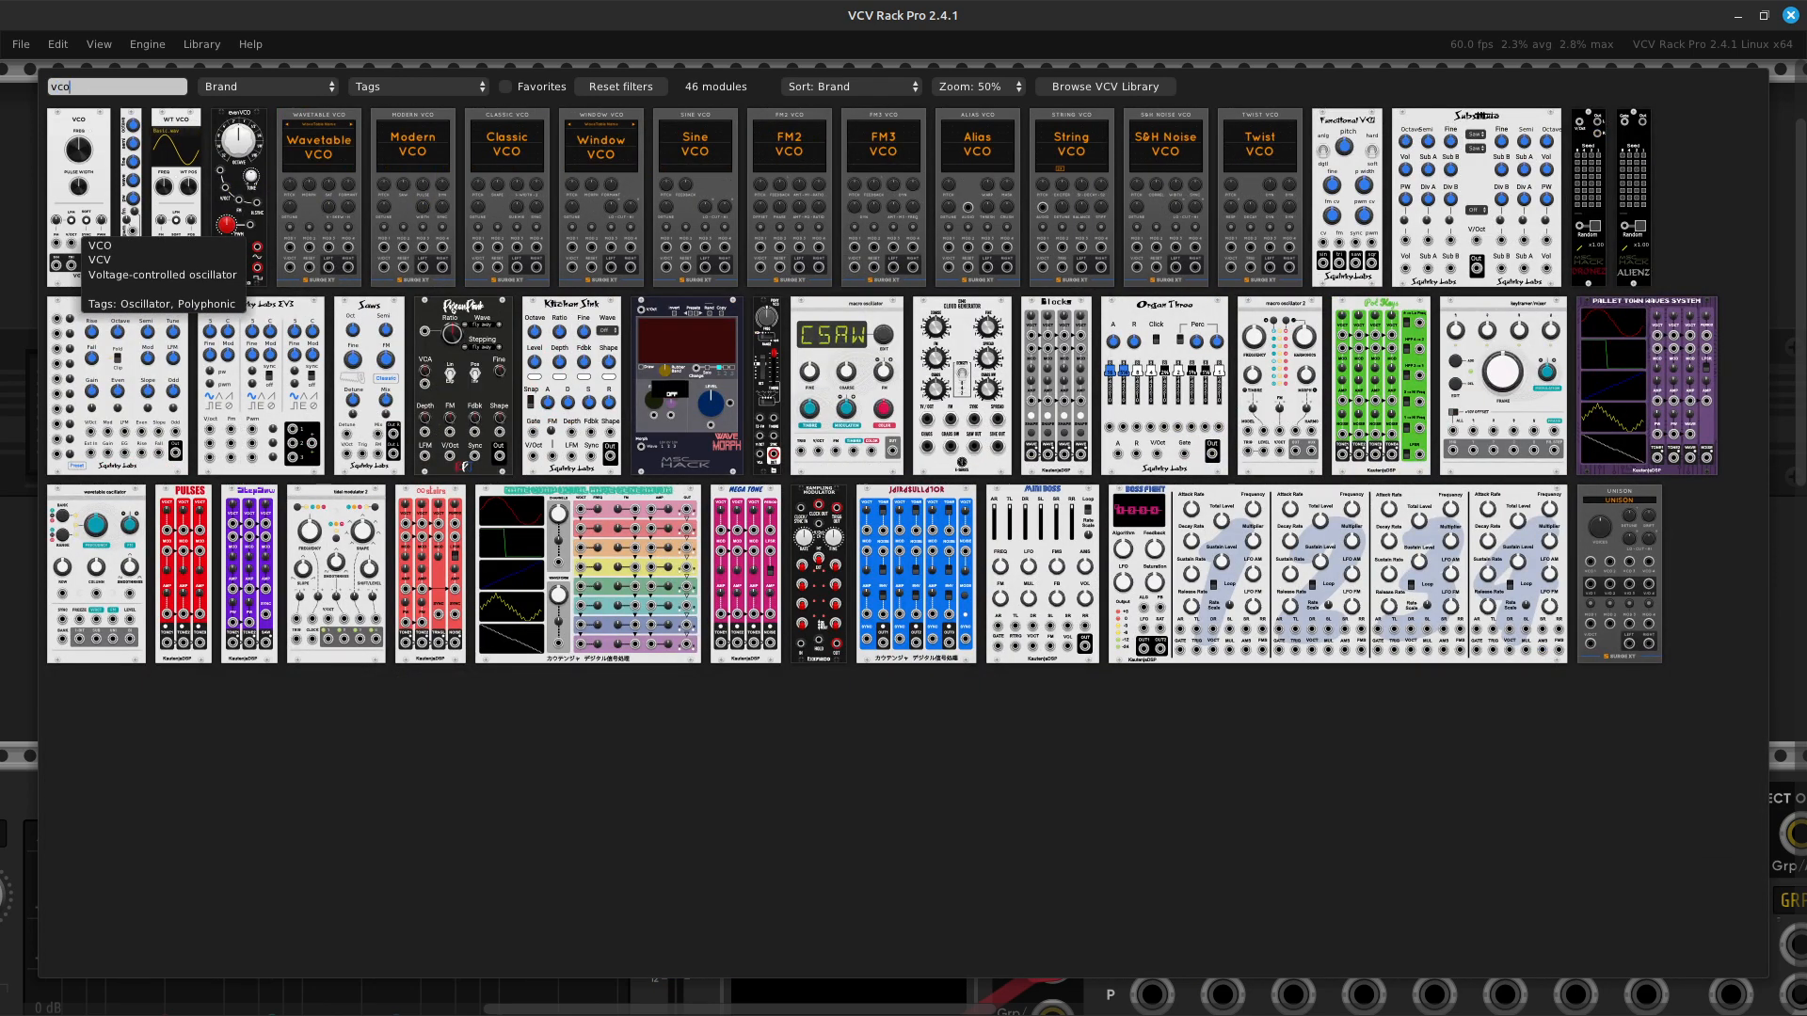
left_click(79, 197)
scroll(904, 536, "up", 3)
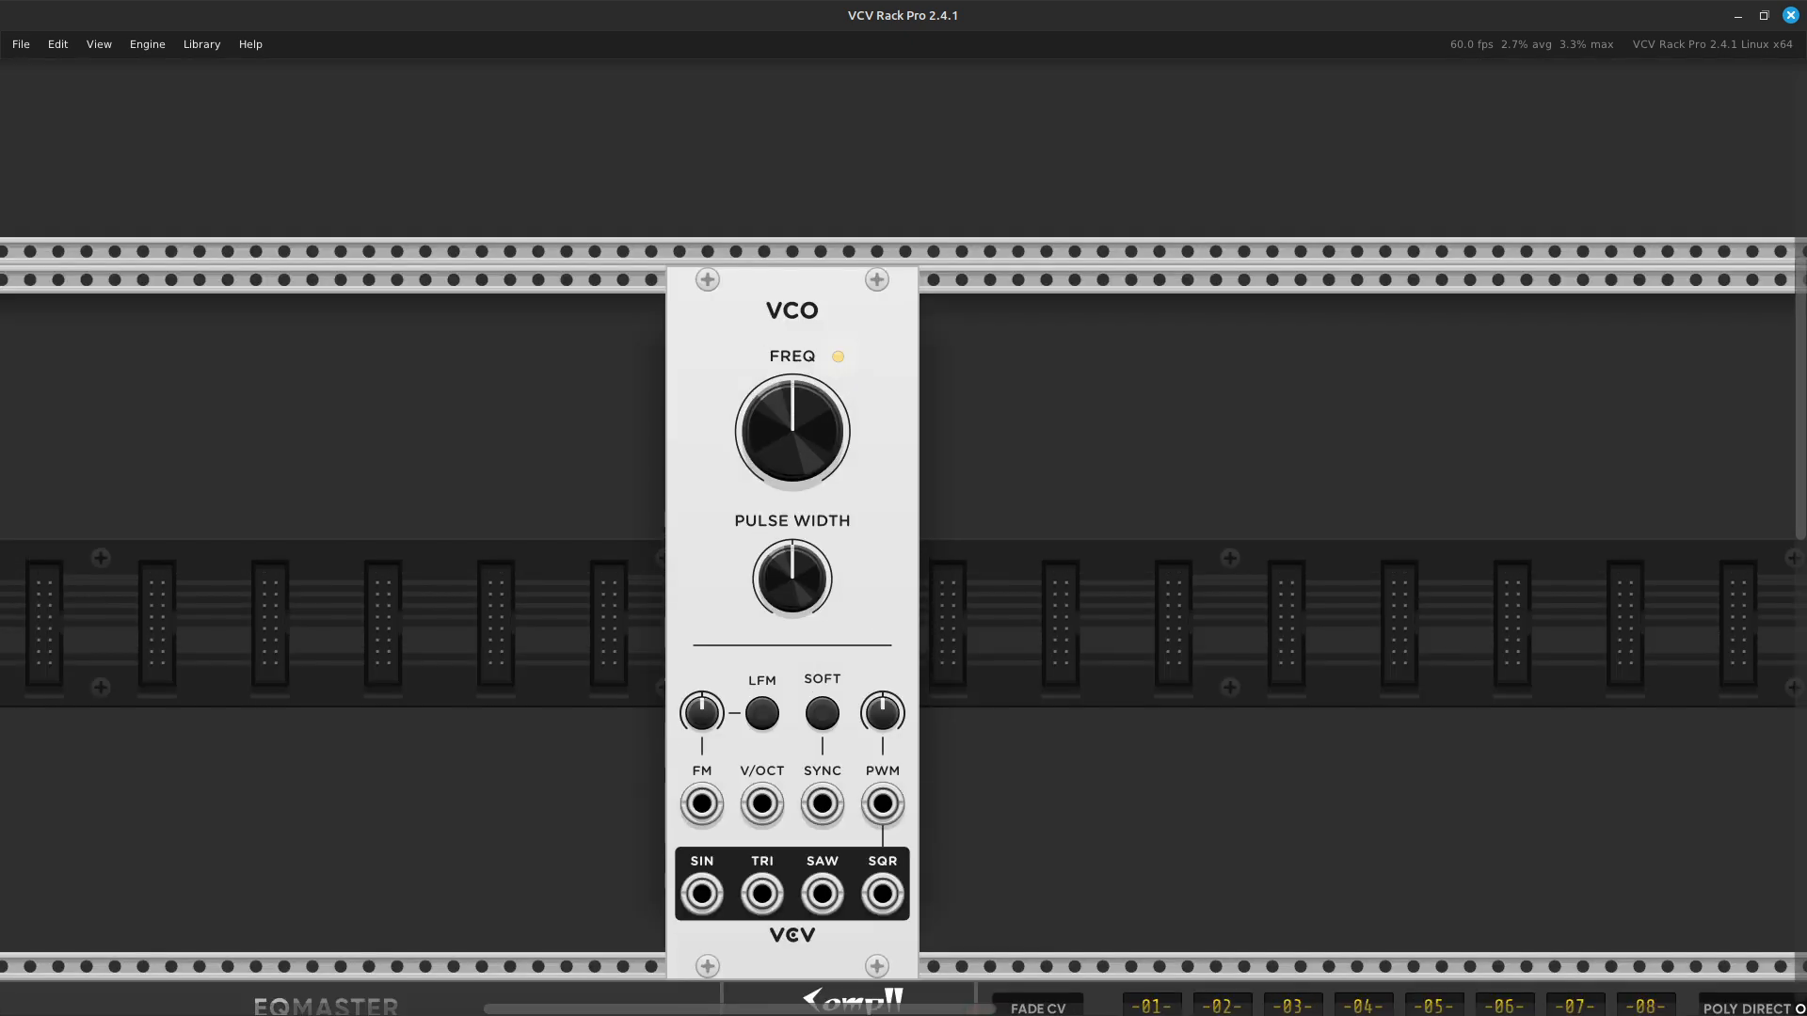
left_click_drag(793, 499, 849, 499)
Add a VCV LFO module and place it flush against the right side of the VCO.
key("Right")
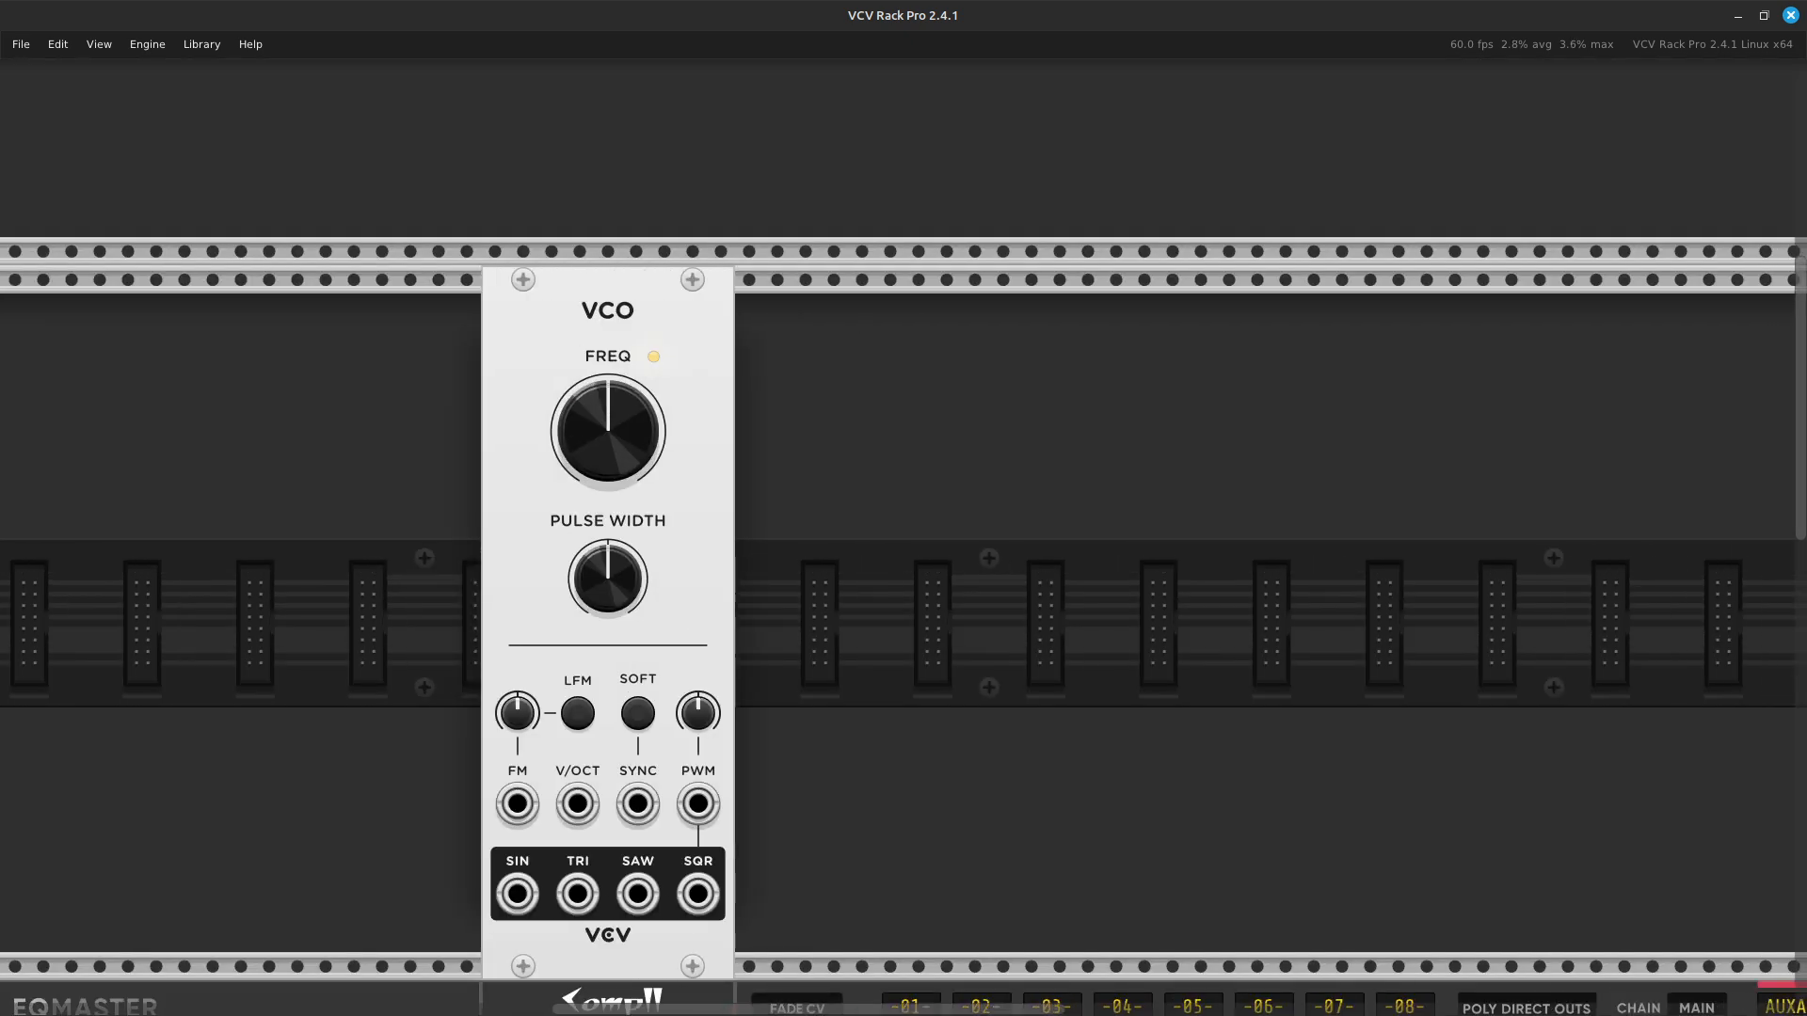
key("Down")
key("Down")
right_click(875, 470)
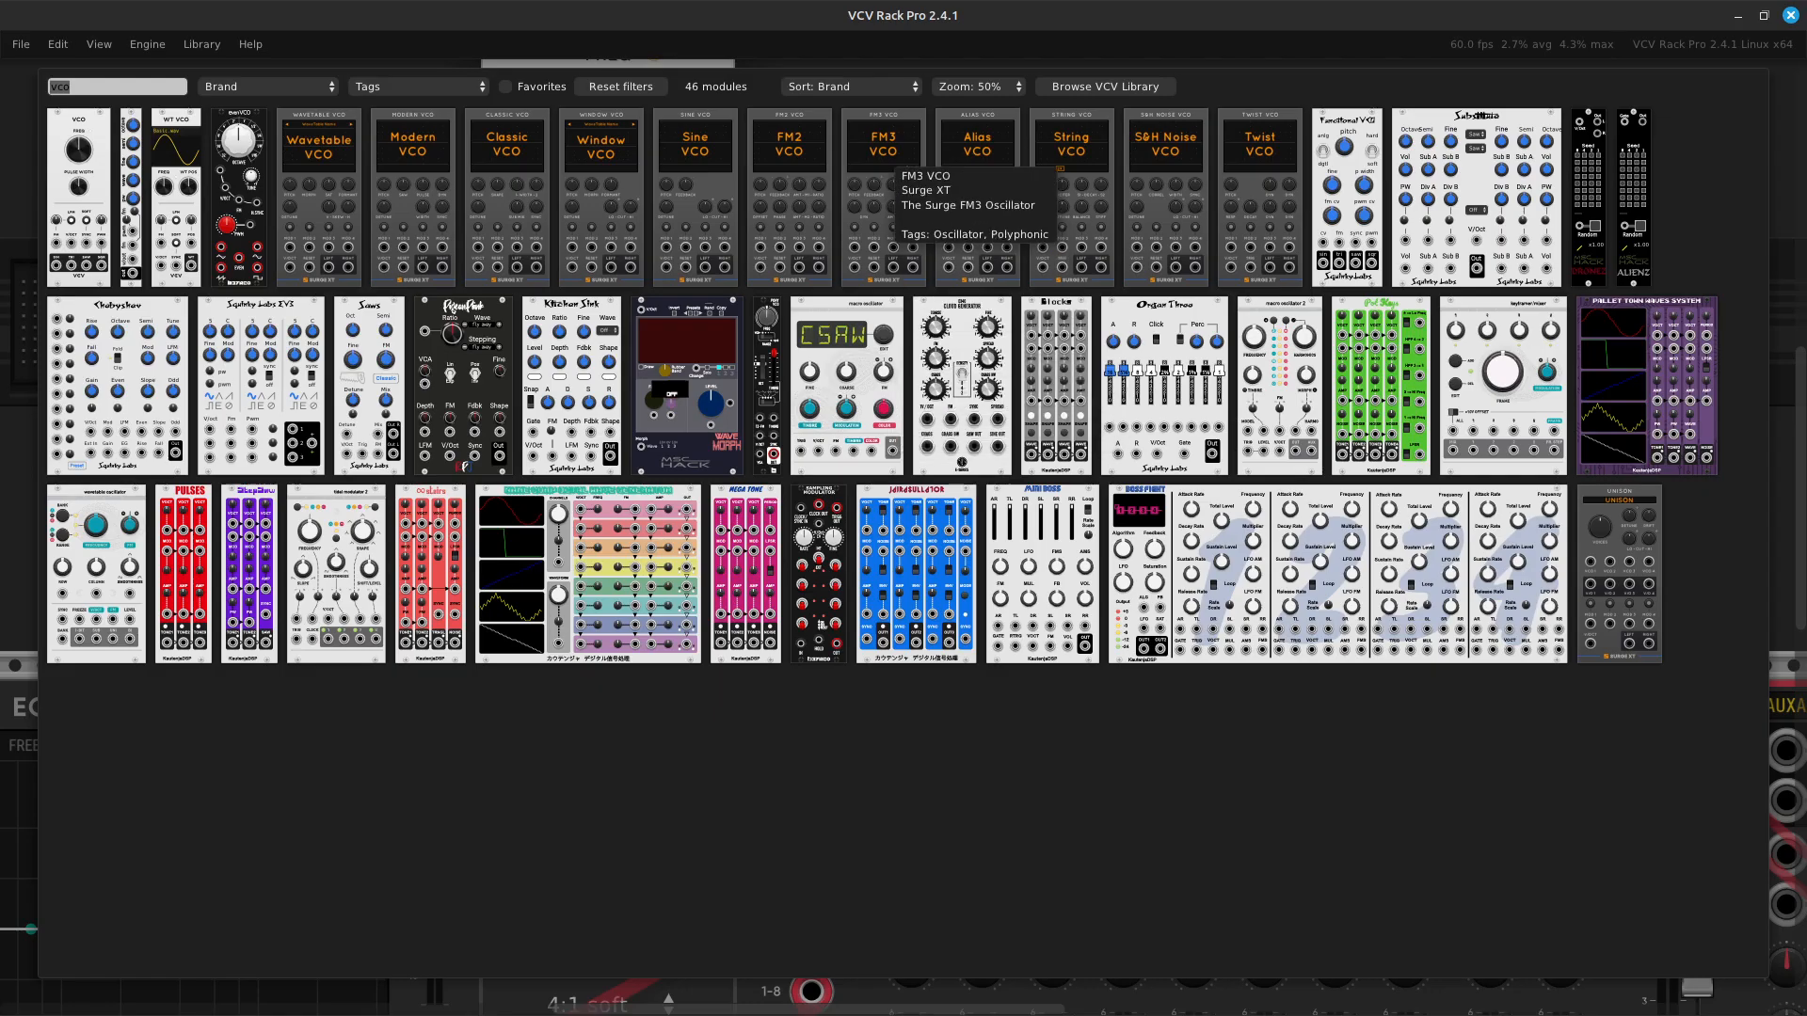
key("BackSpace")
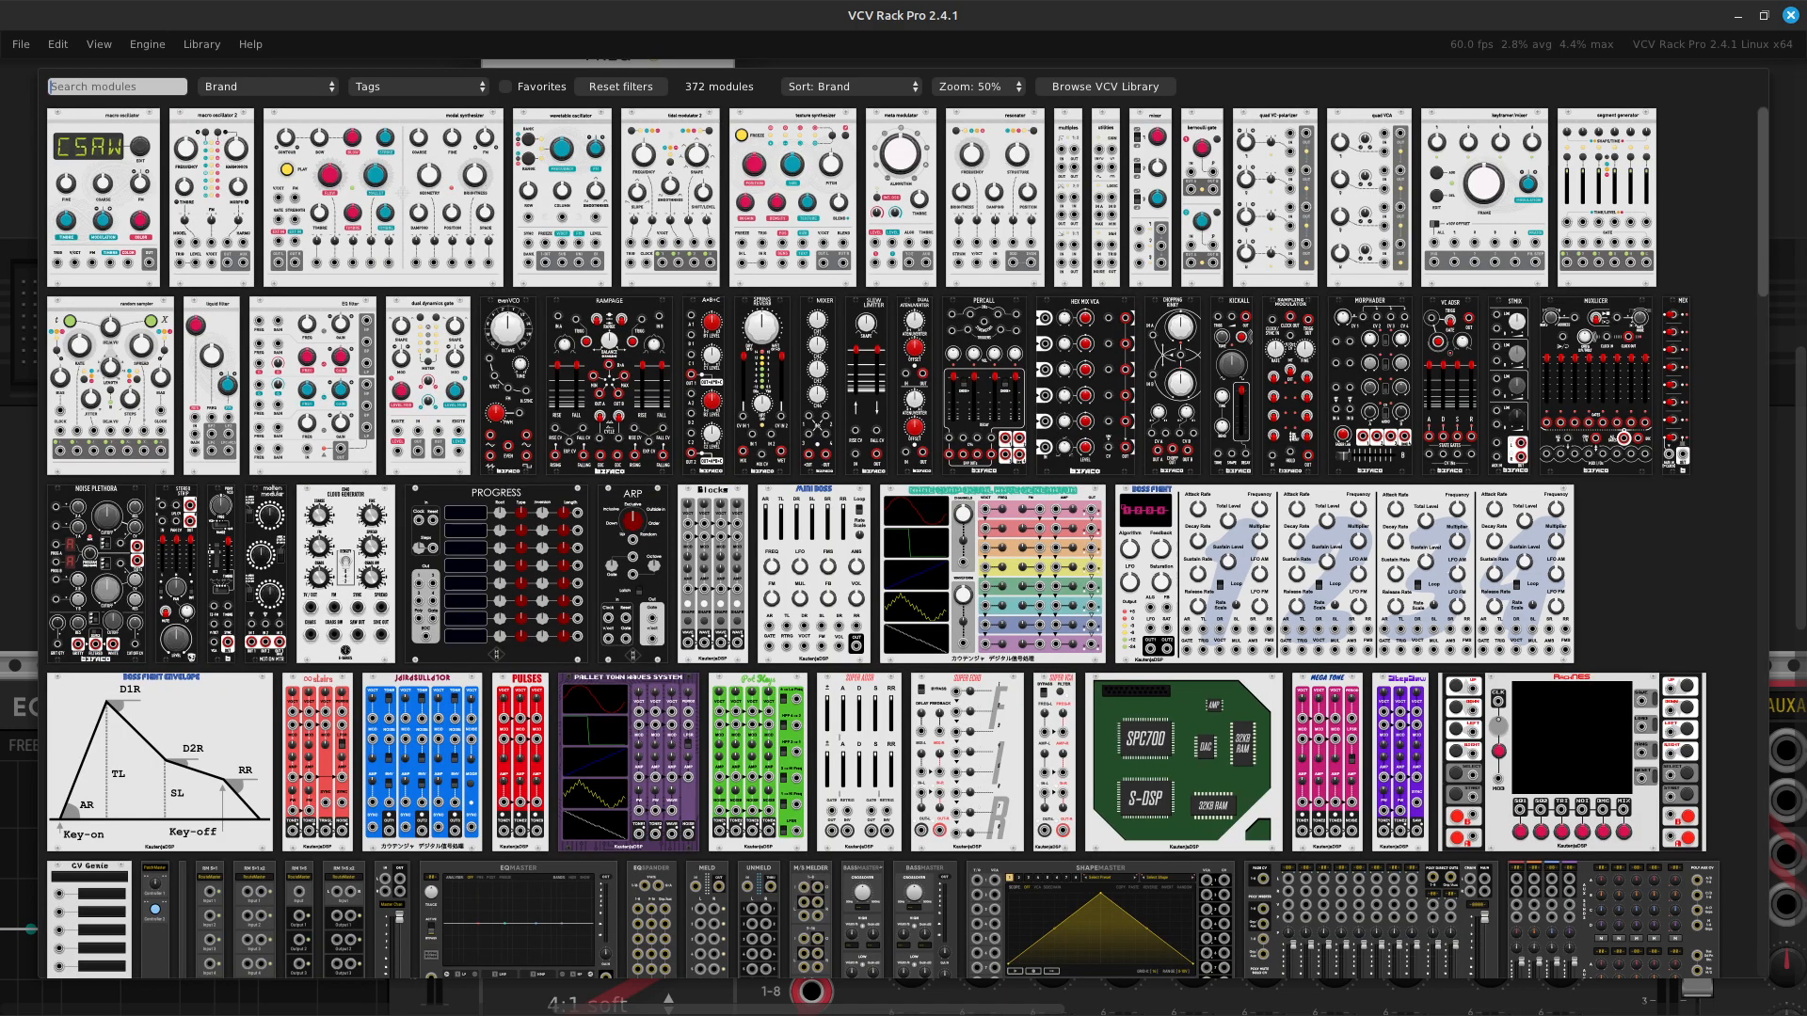
type("lfo")
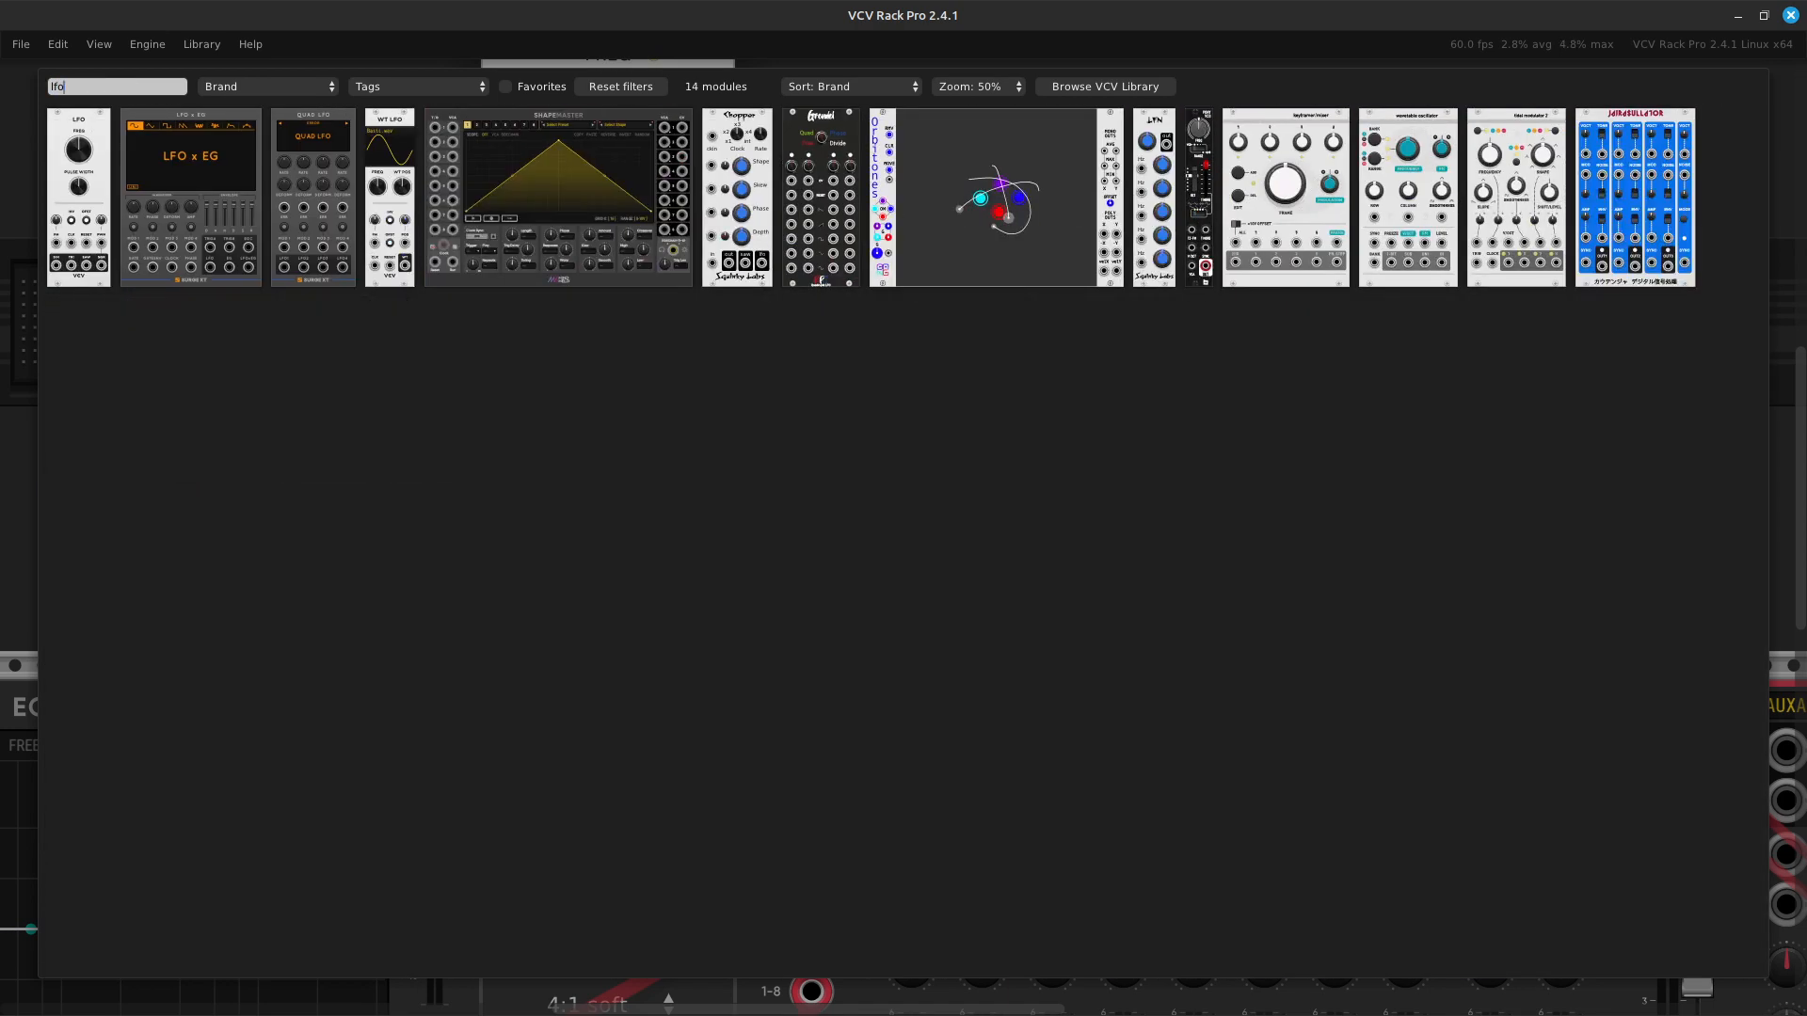
left_click(79, 207)
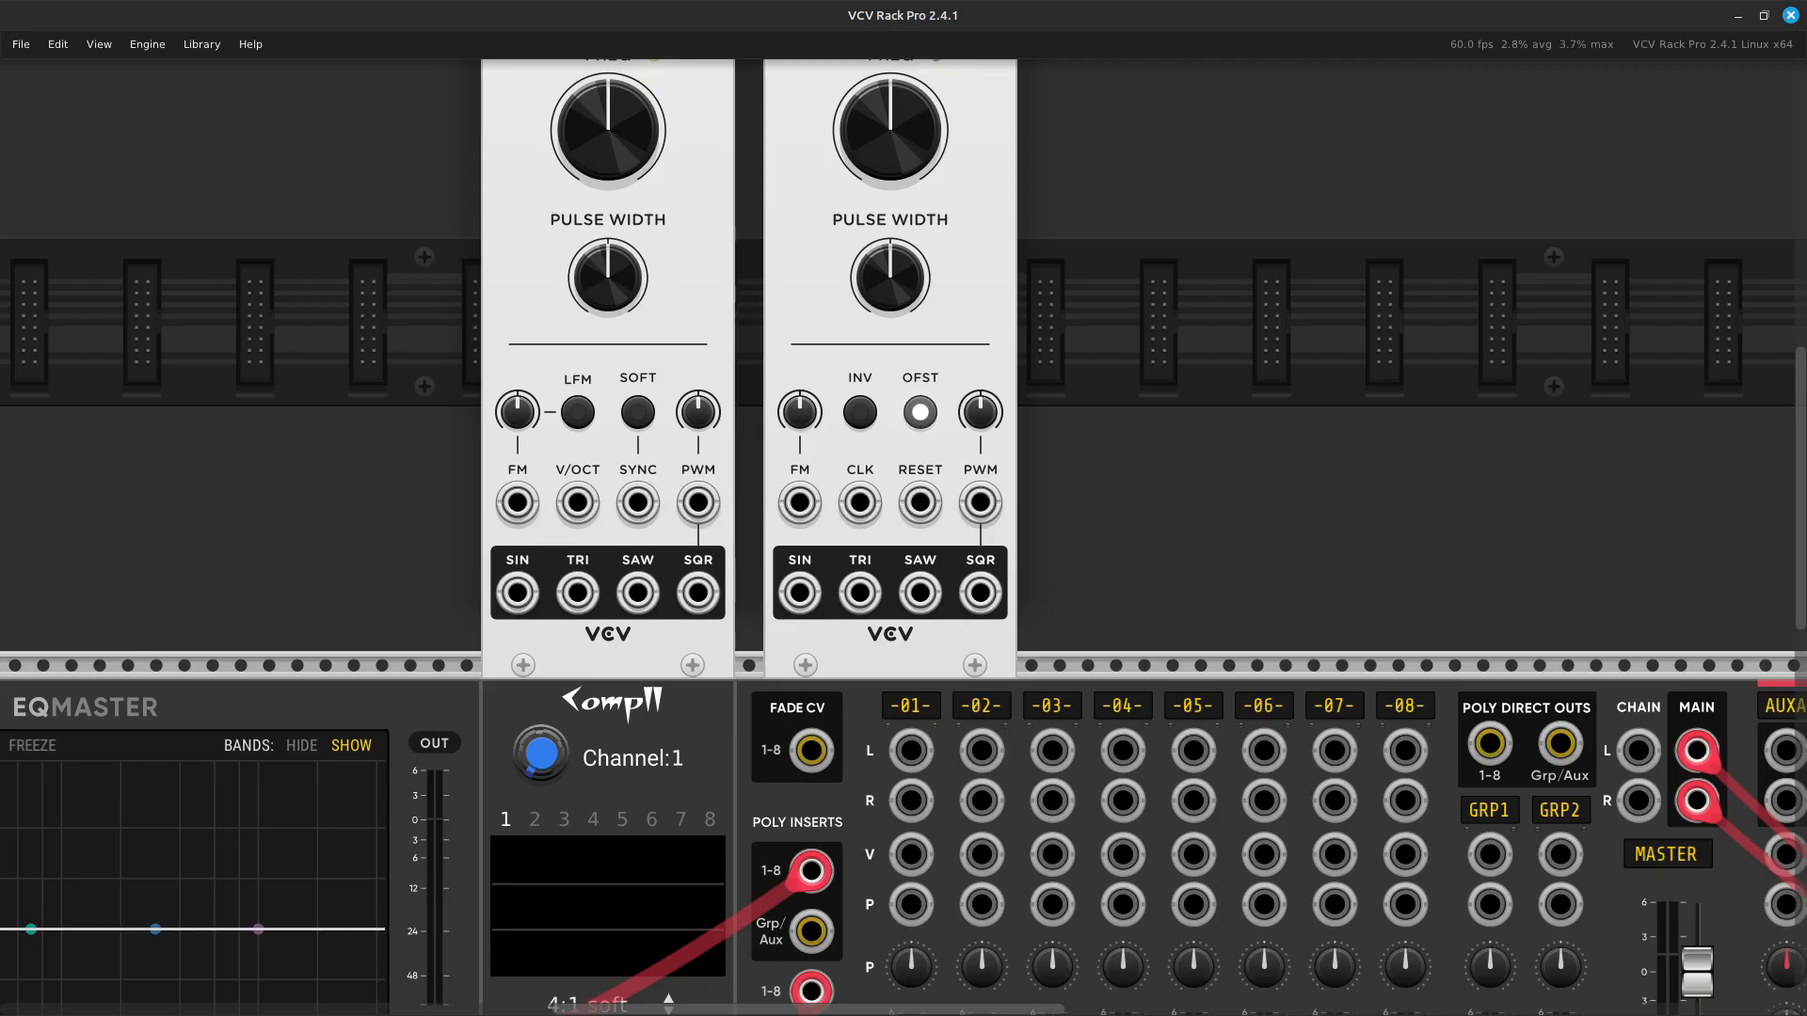
scroll(890, 377, "up", 3)
left_click_drag(890, 159, 862, 160)
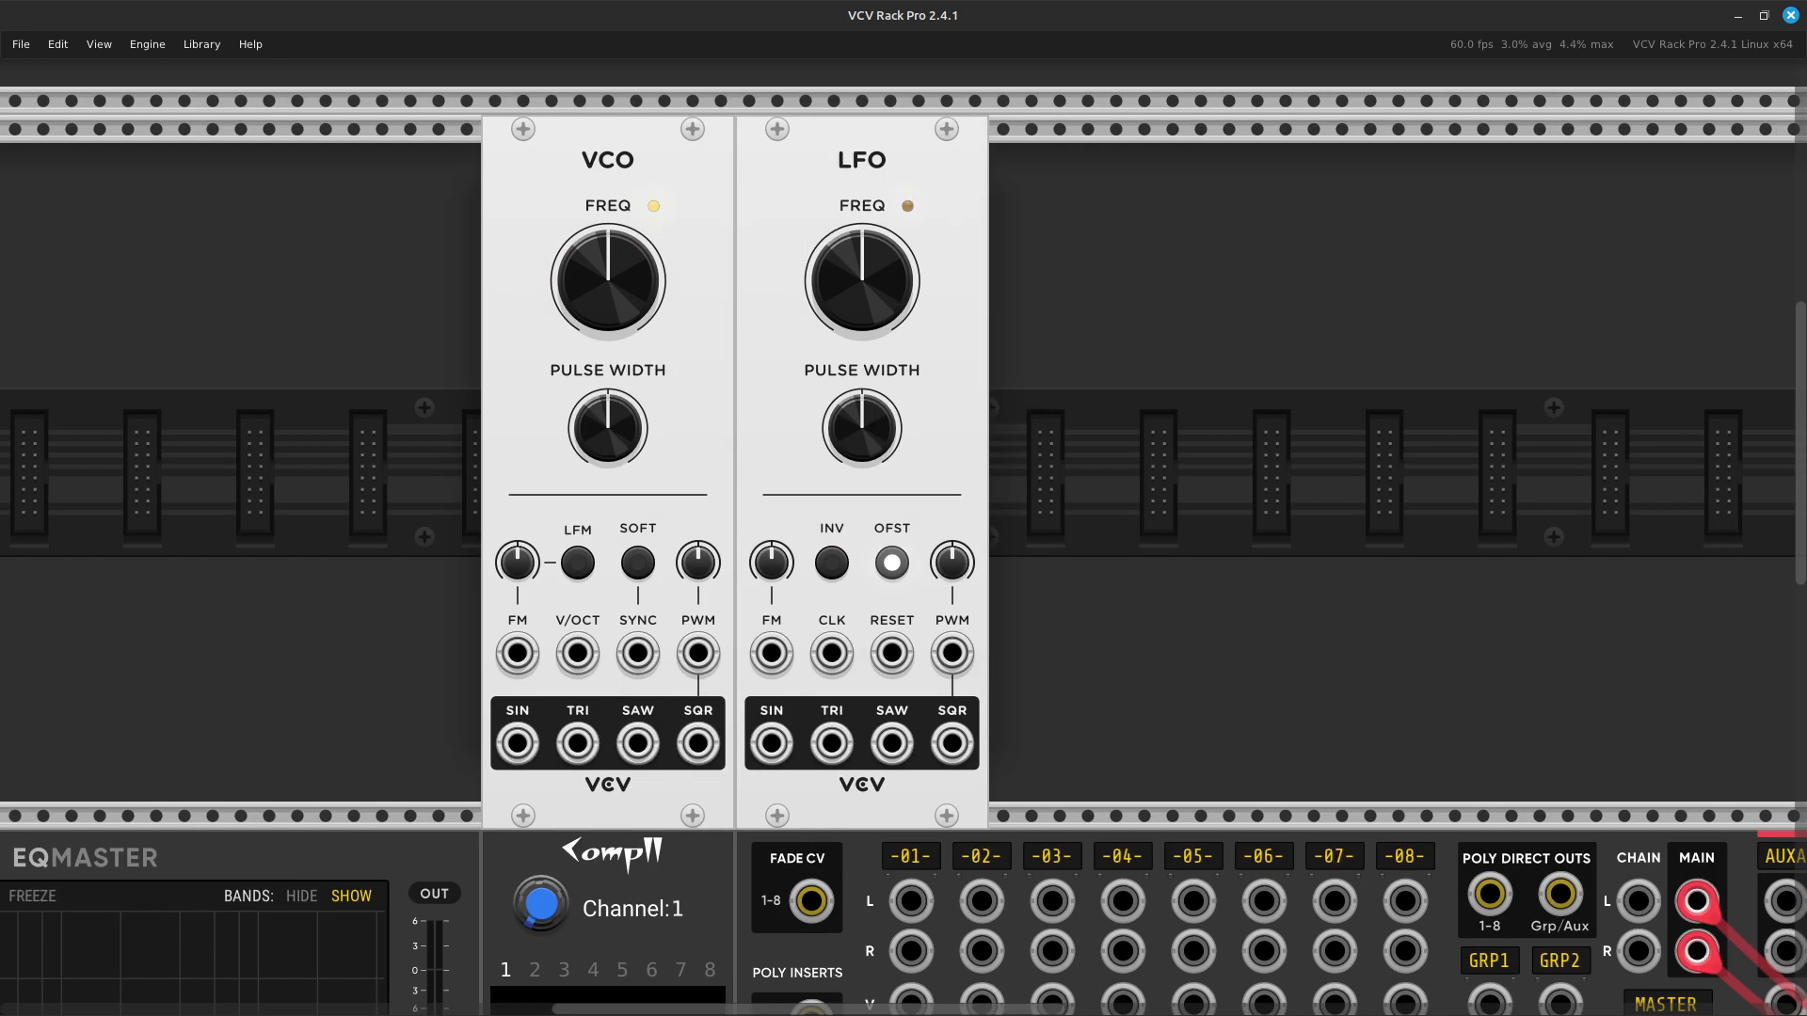
Add a VCV VCA module and place it flush against the right side of the LFO.
key("Right")
key("Return")
key("BackSpace")
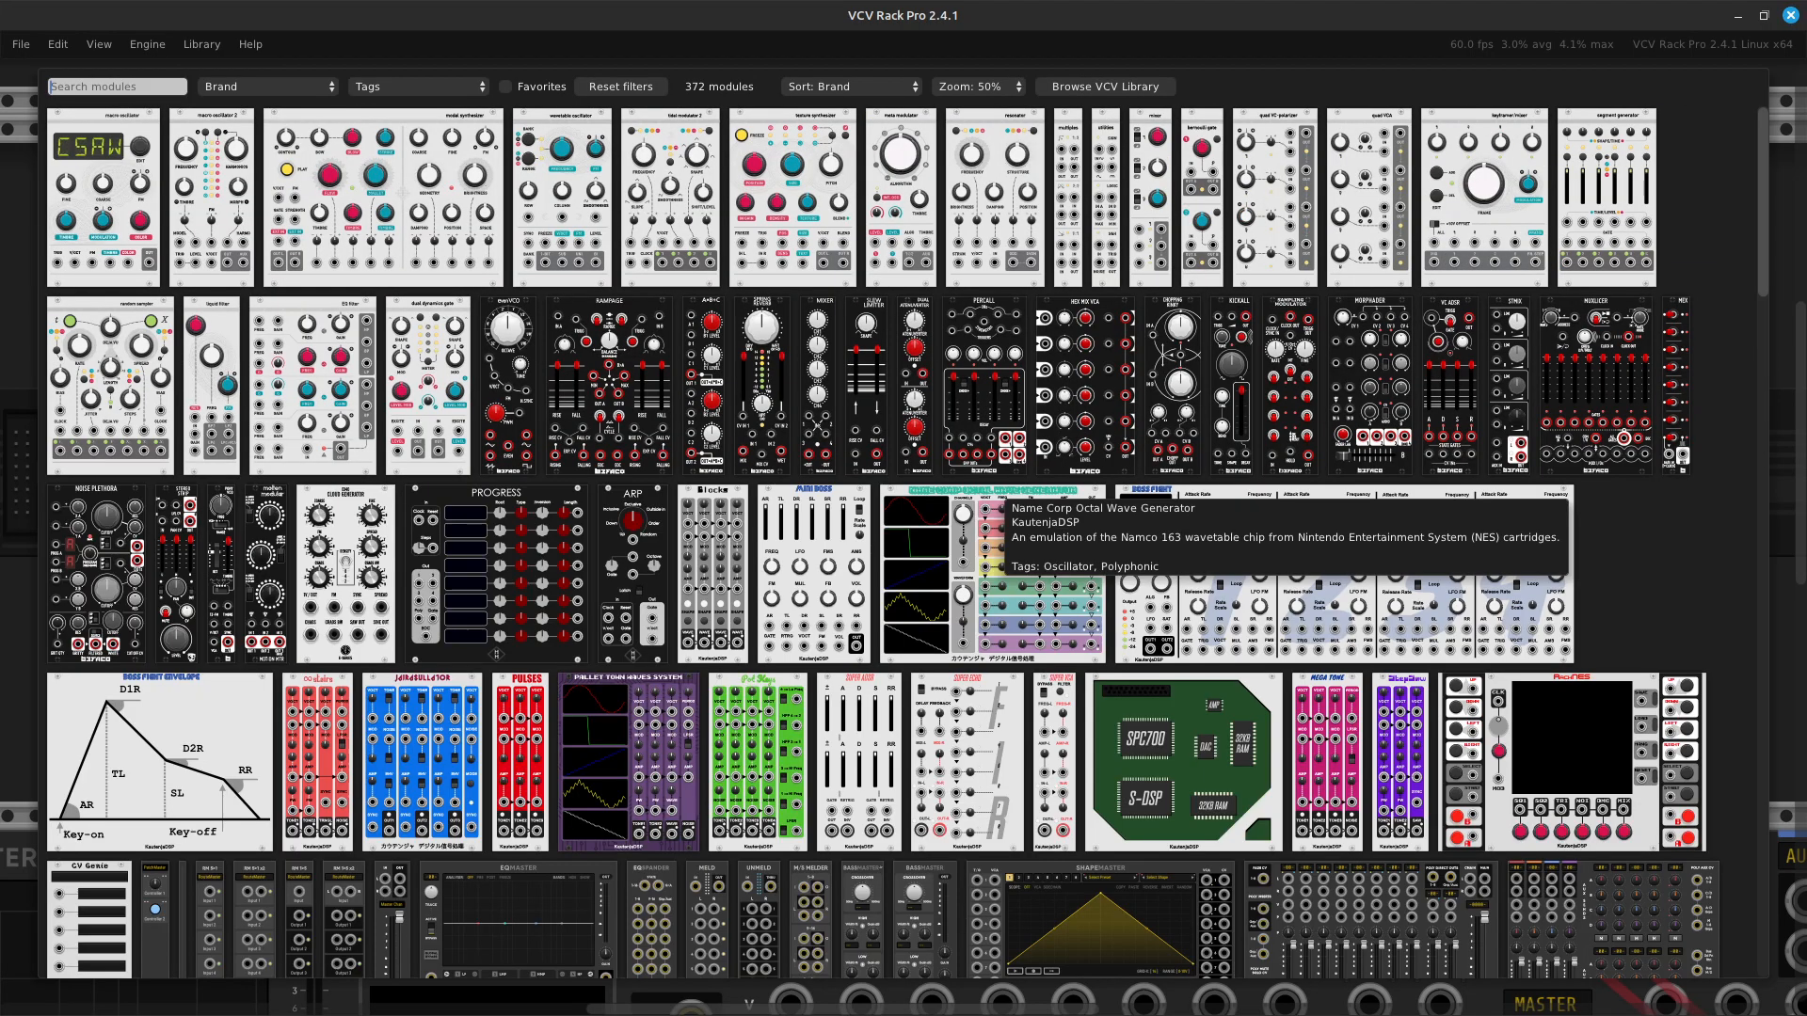
type("vca")
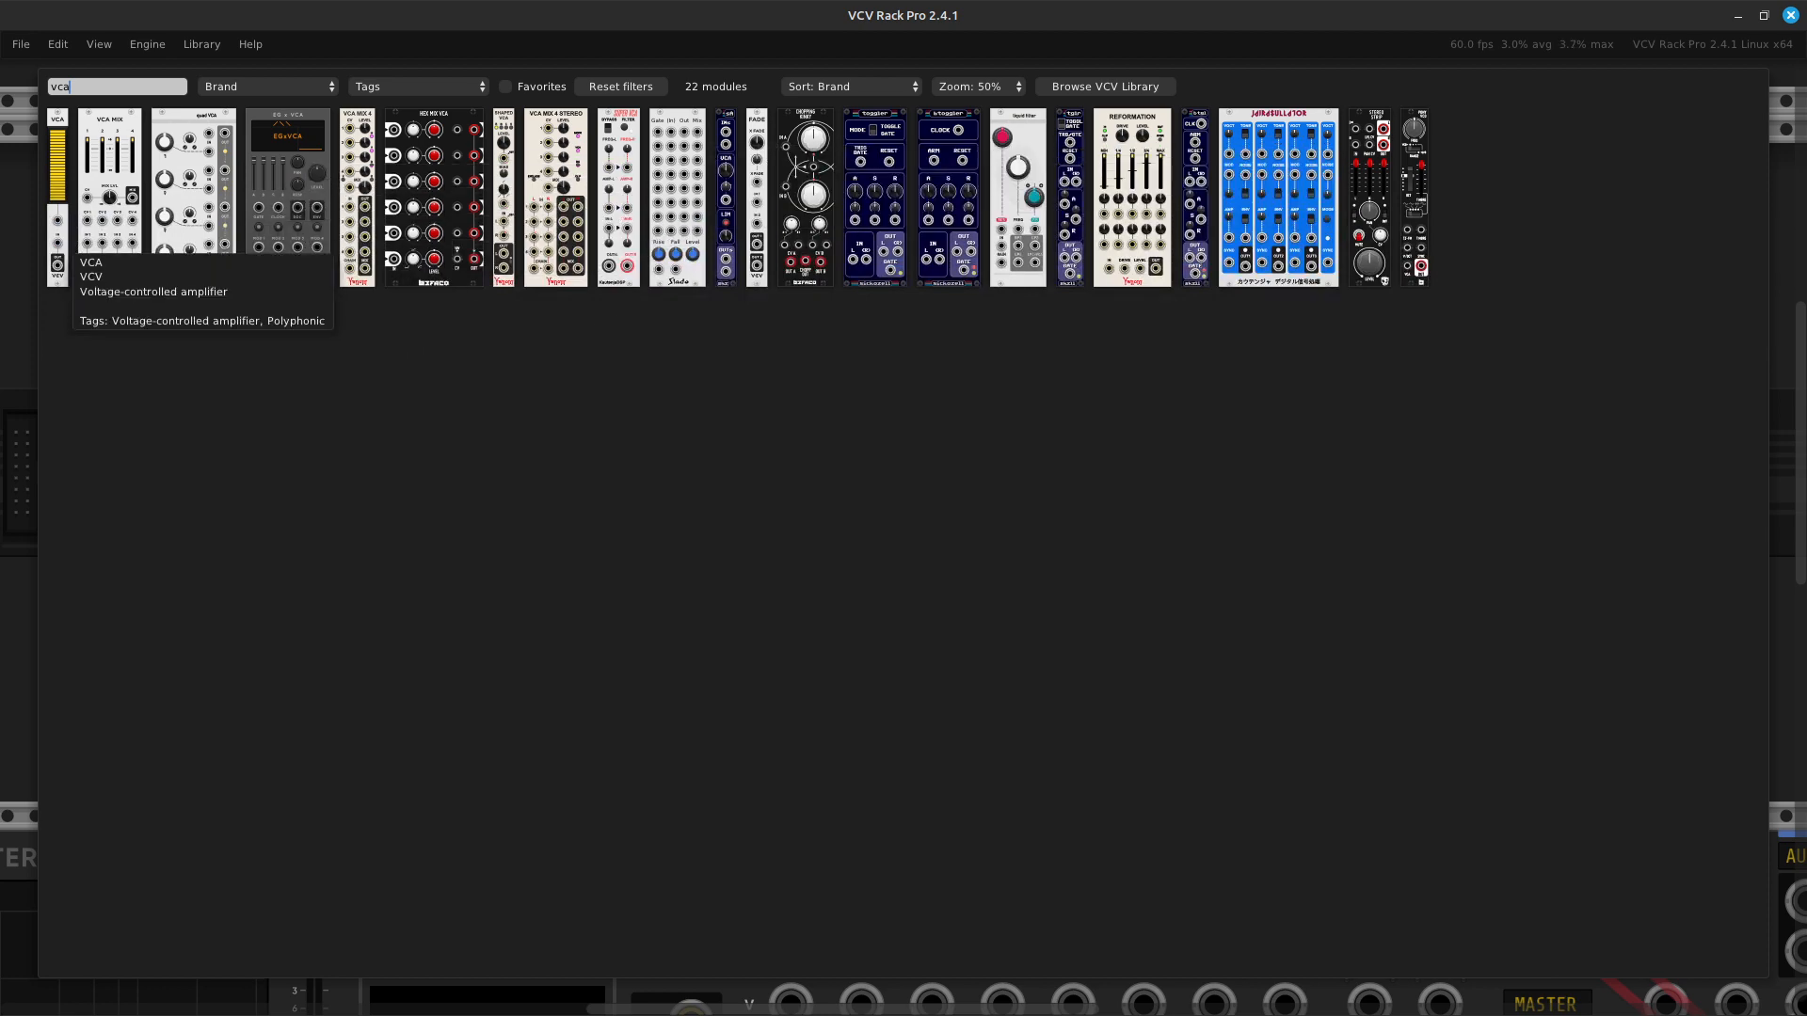
left_click(58, 264)
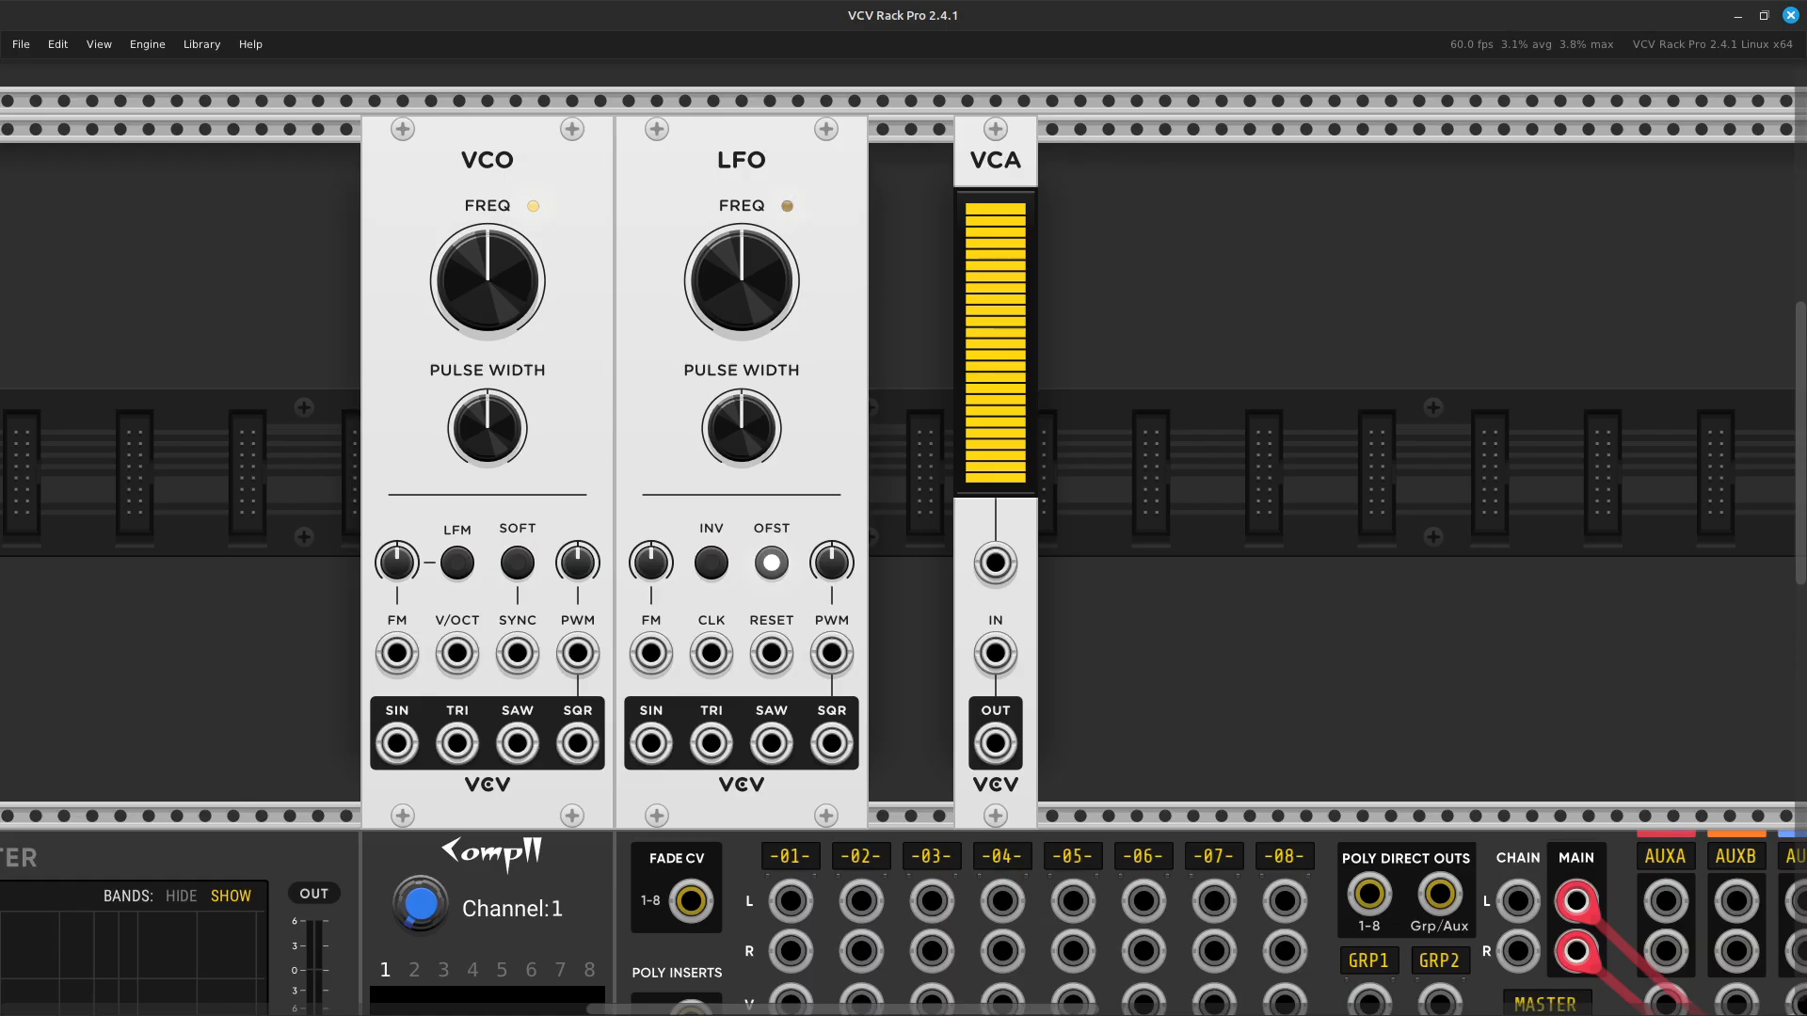
left_click_drag(996, 160, 911, 160)
Add a second VCV LFO module to the right of the VCA.
key("Return")
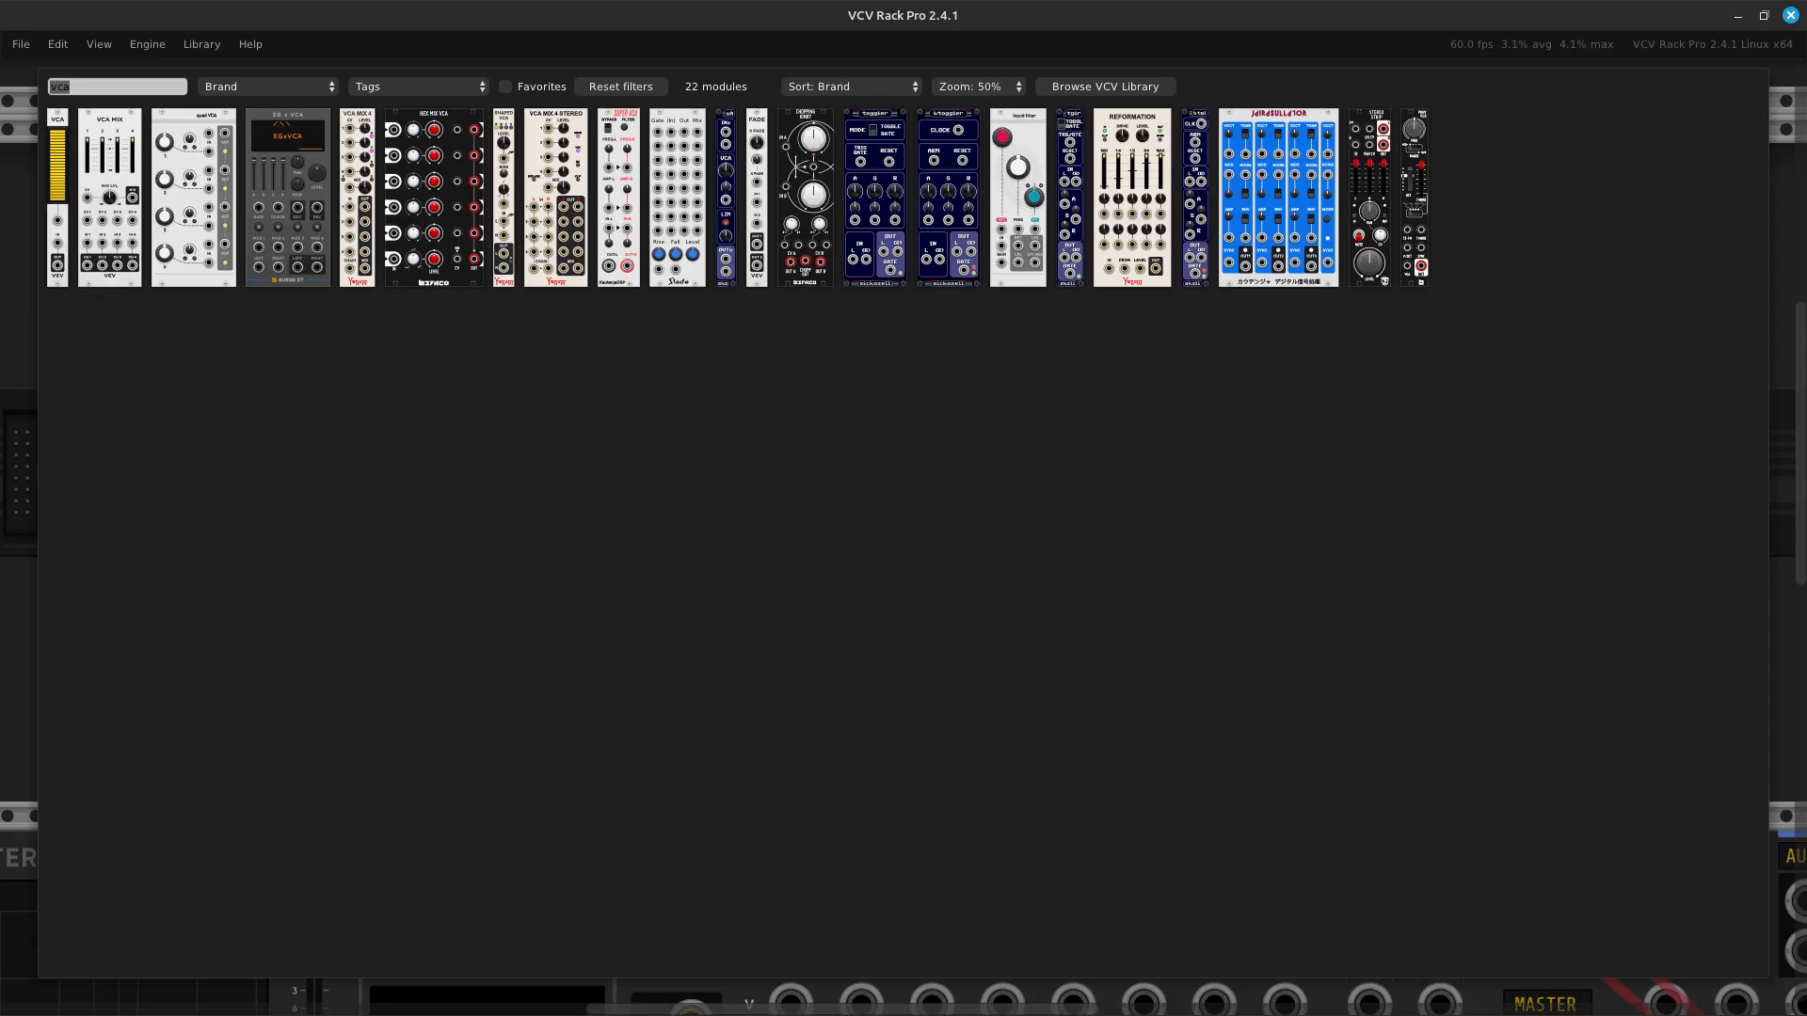
key("BackSpace")
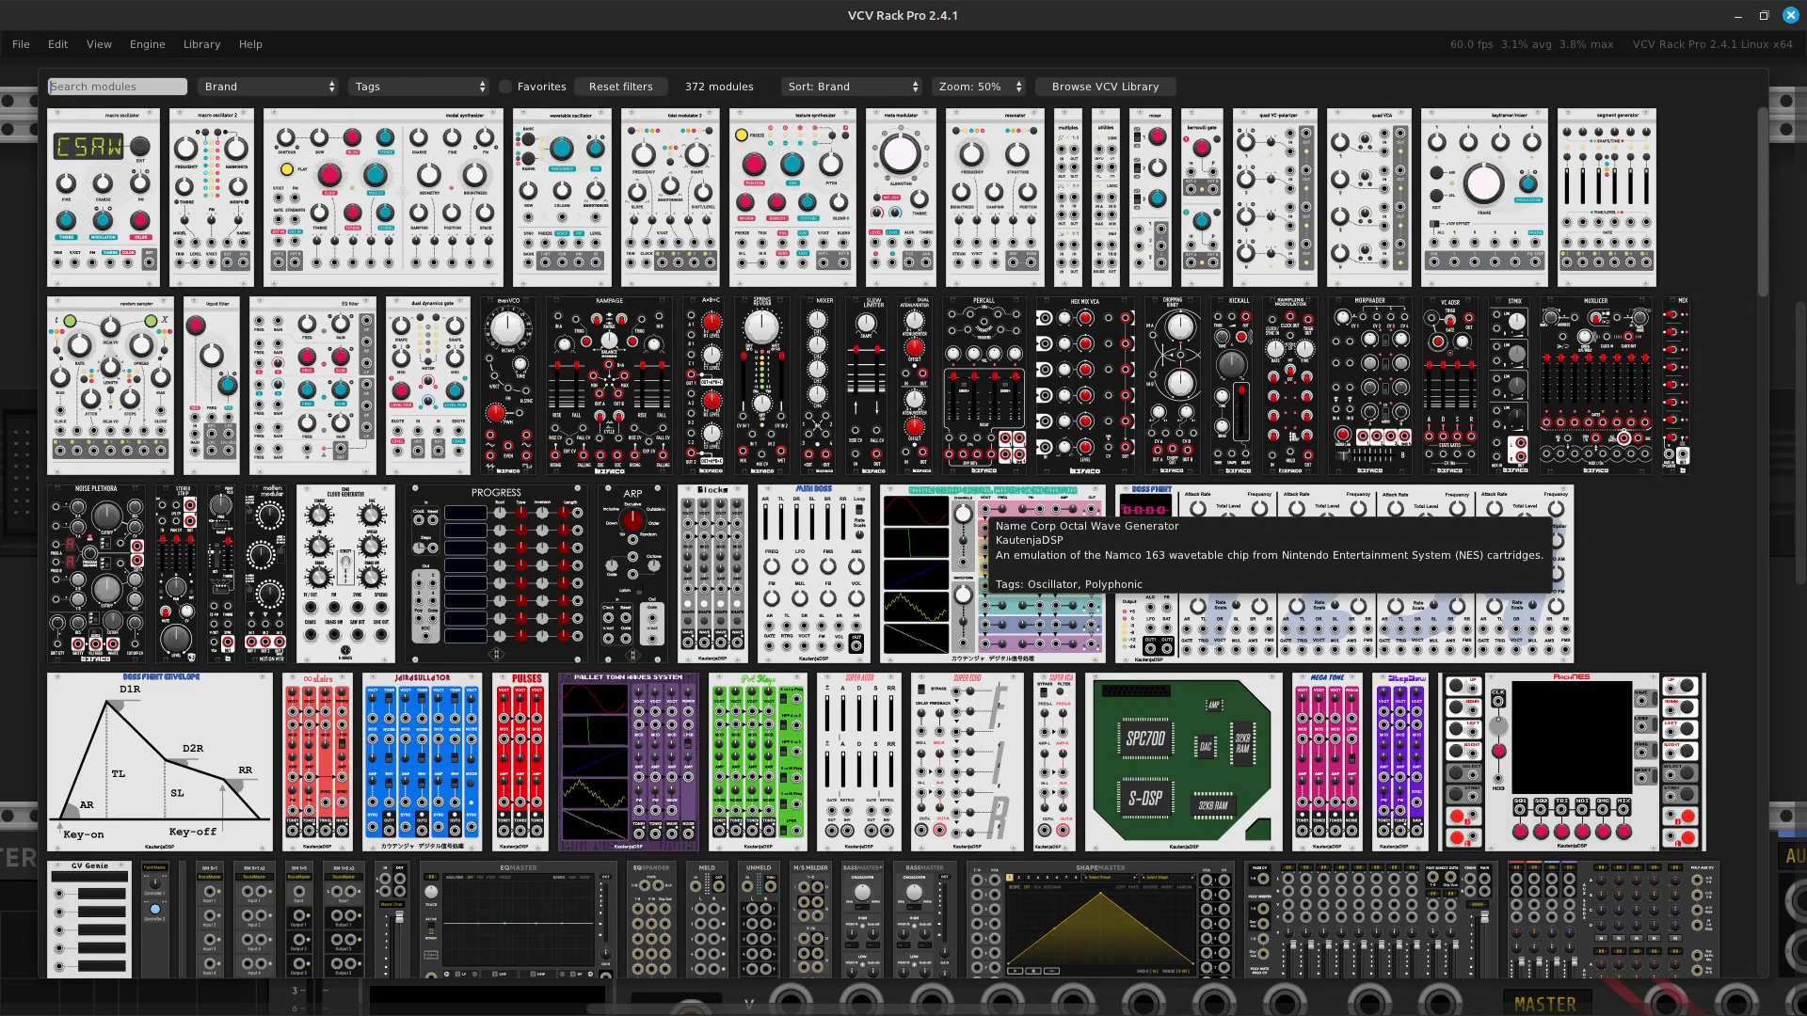
type("lfo")
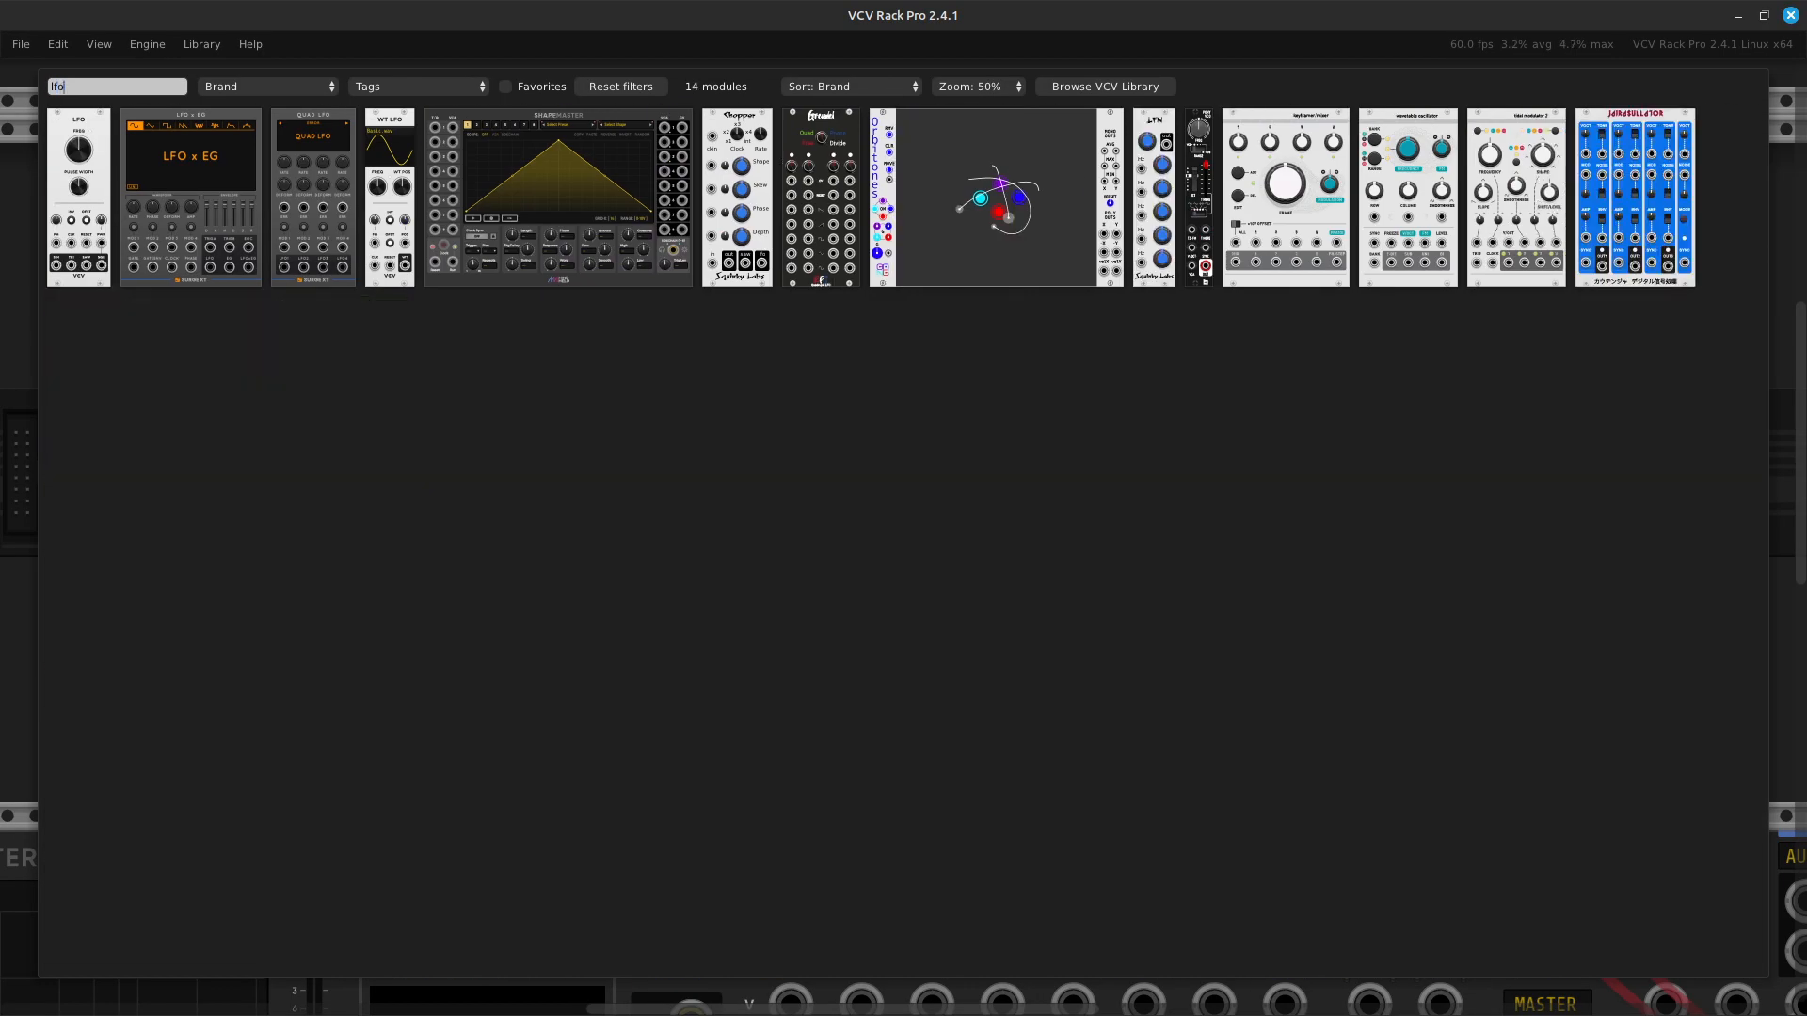
left_click(79, 235)
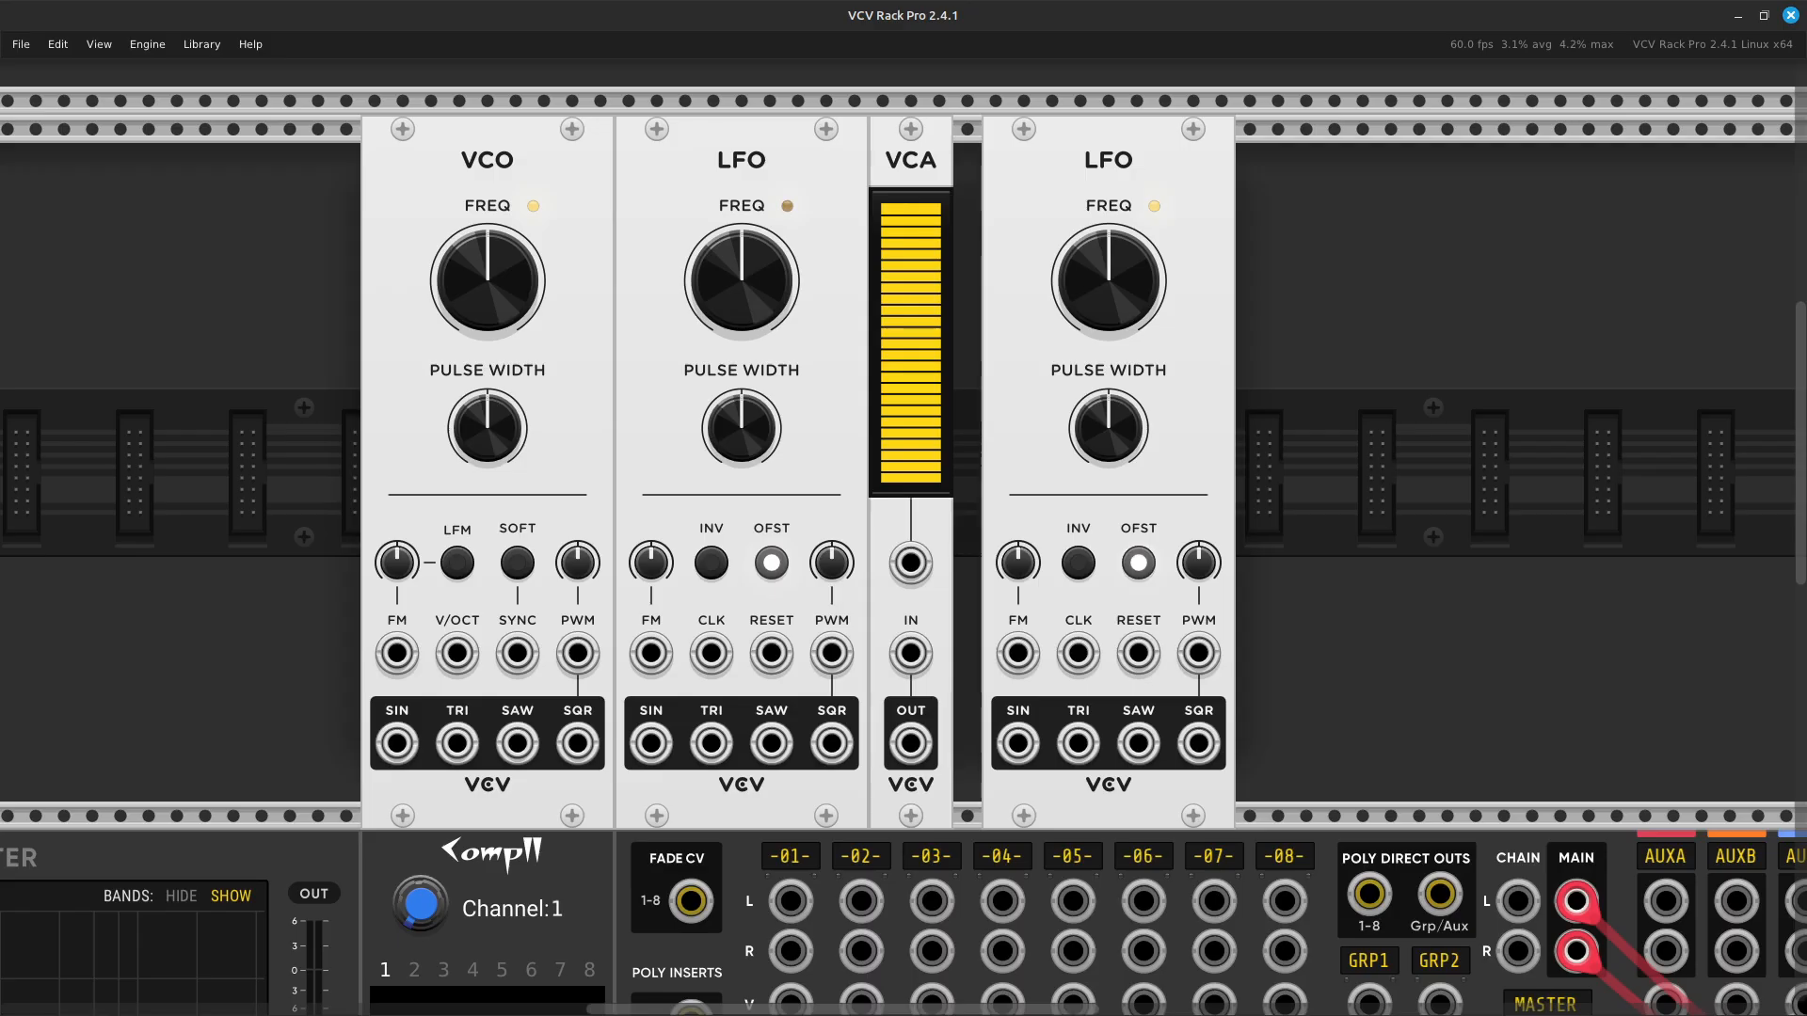
Place the second LFO flush against the VCA and lower mixer channel 1's level to -inf dB.
left_click_drag(1109, 162, 1080, 162)
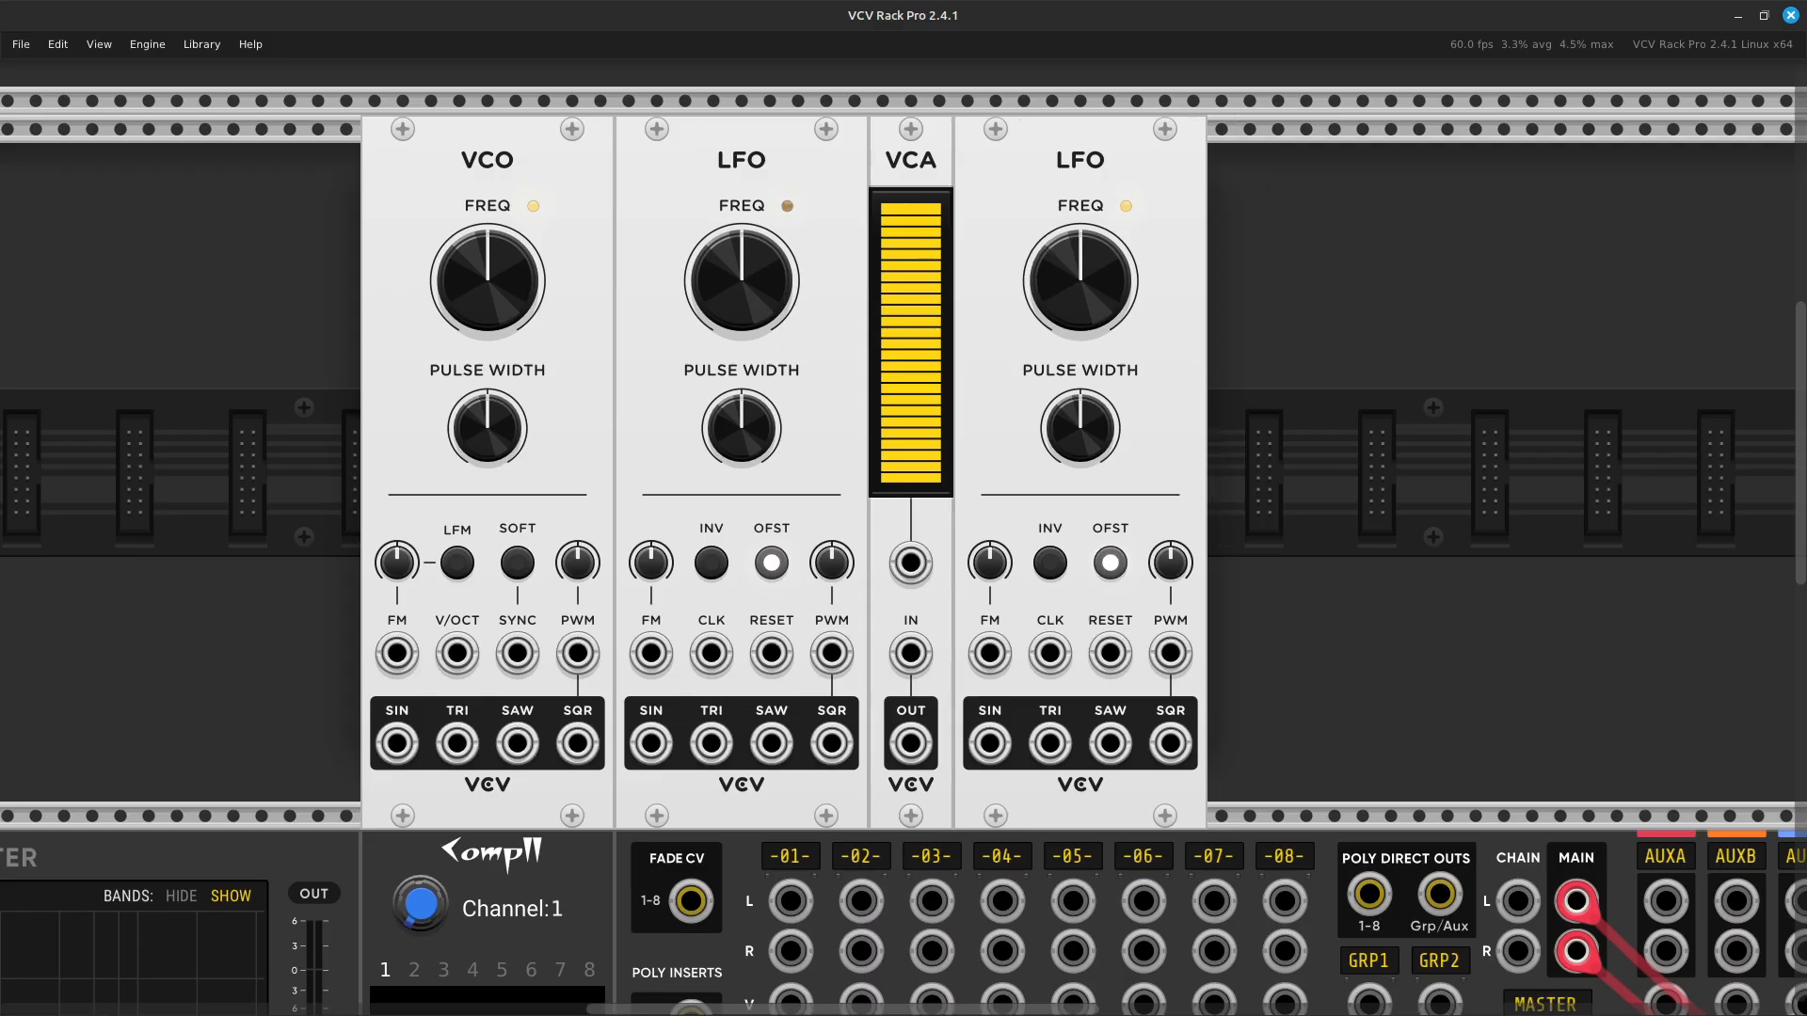
scroll(475, 491, "down", 5)
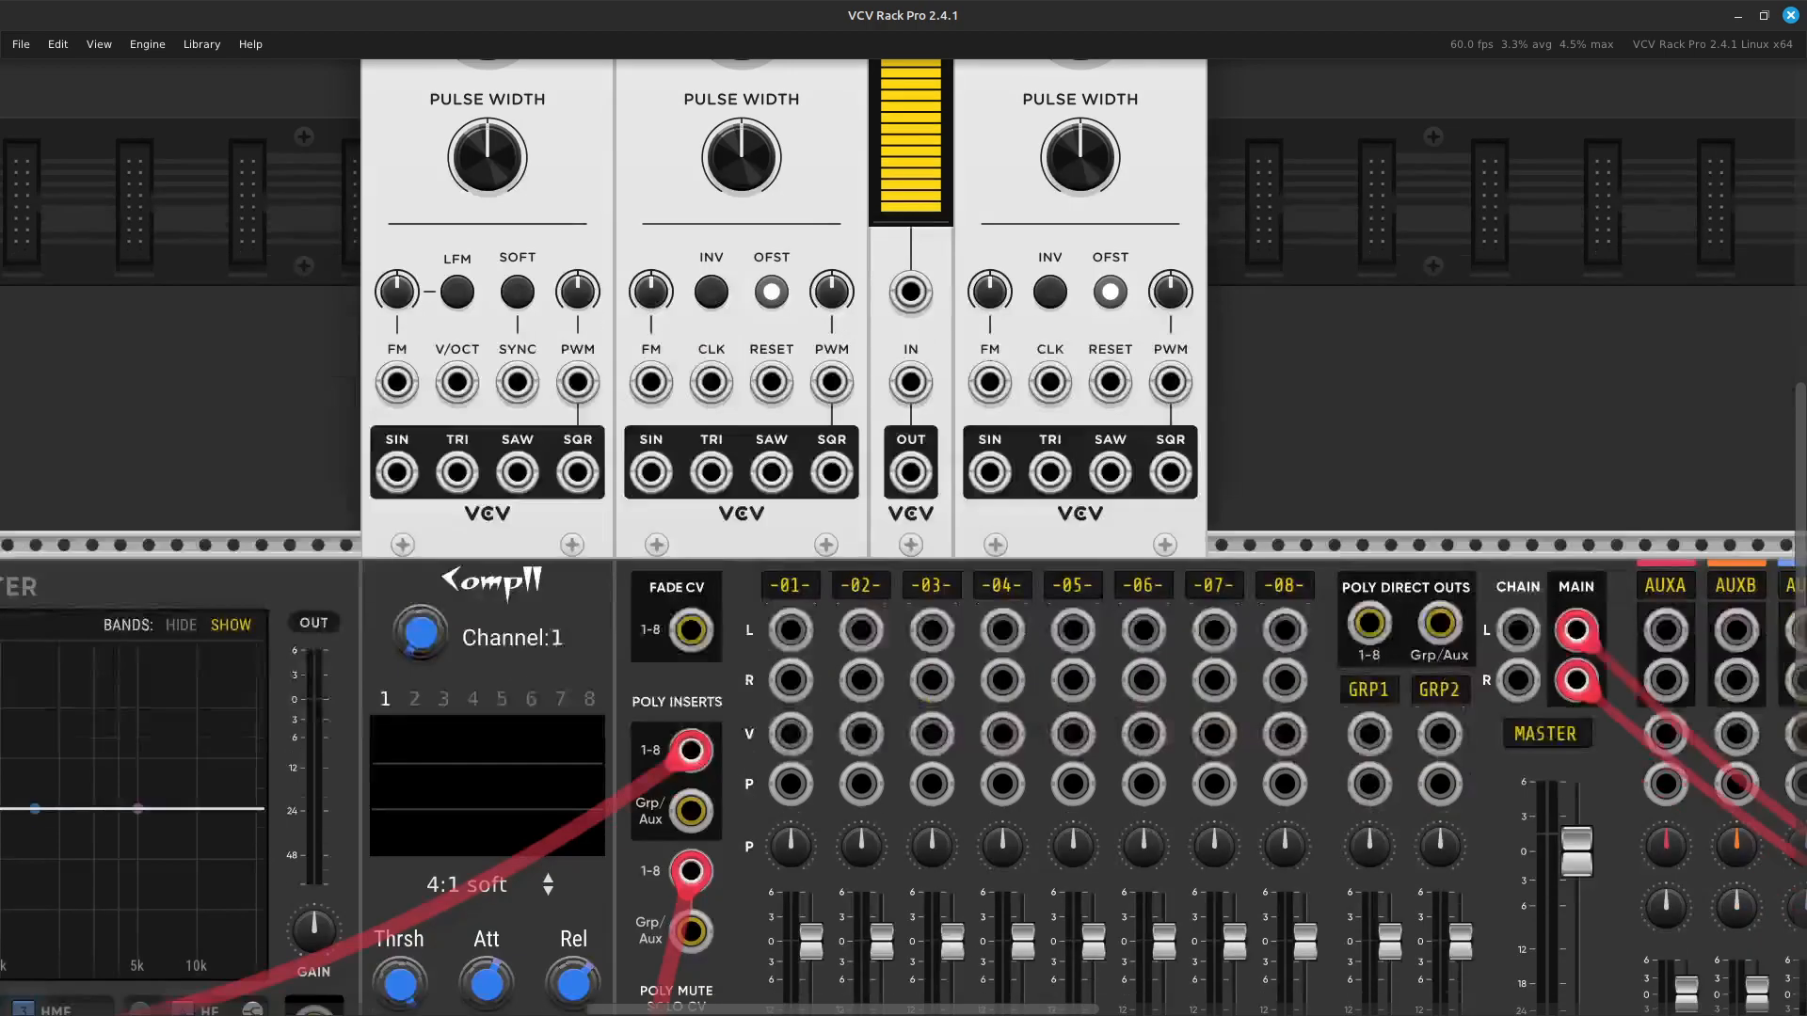
scroll(475, 492, "down", 8)
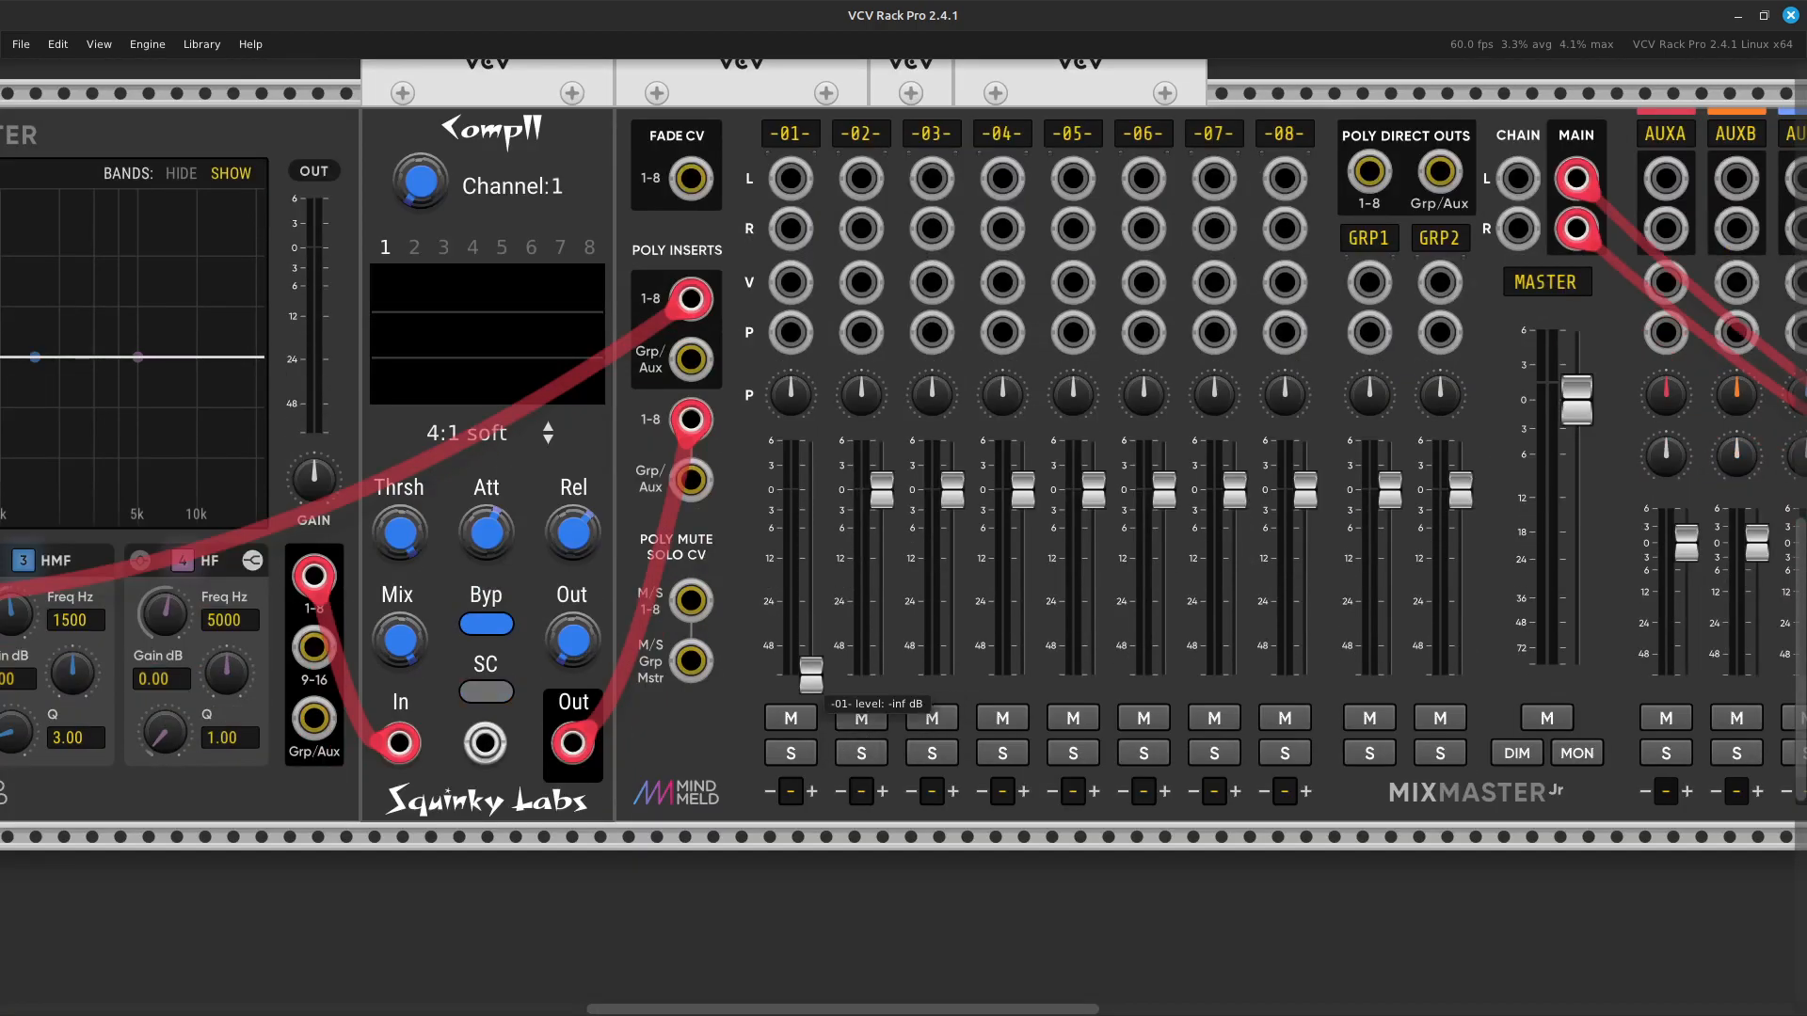
Patch a red cable from the VCO's triangle output to the VCA's signal input.
scroll(903, 537, "up", 11)
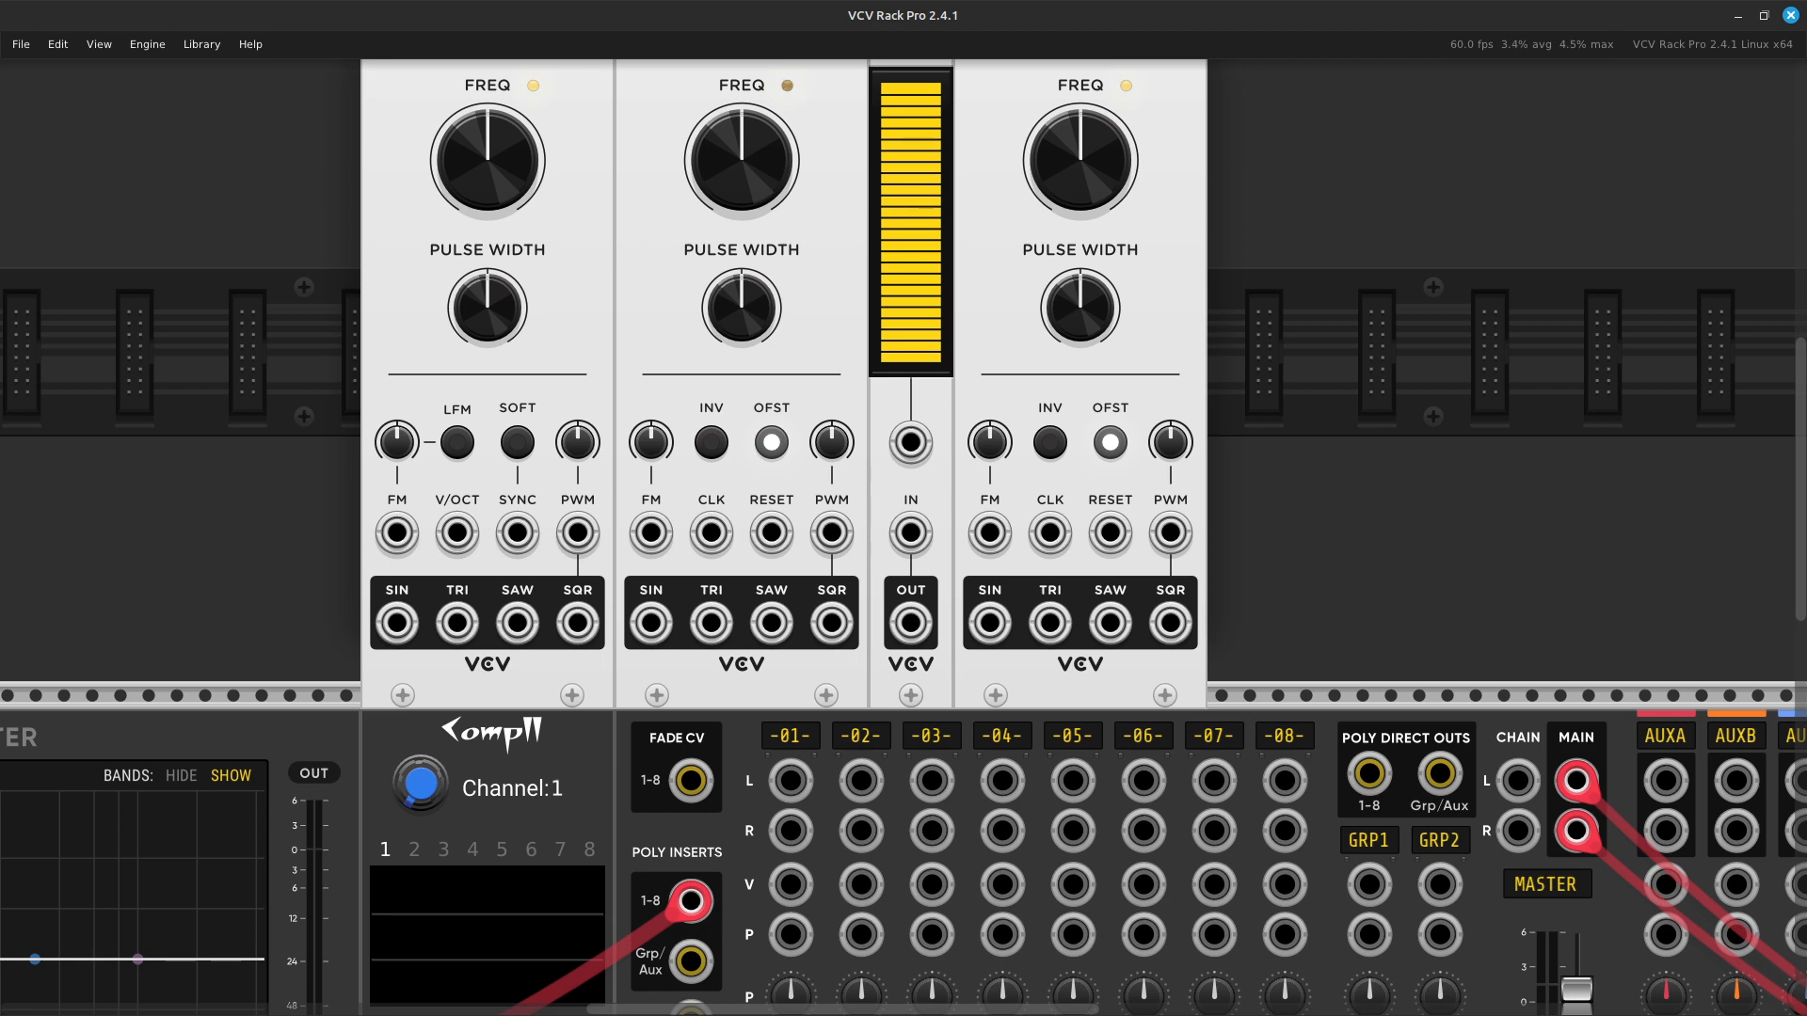
scroll(903, 536, "down", 3)
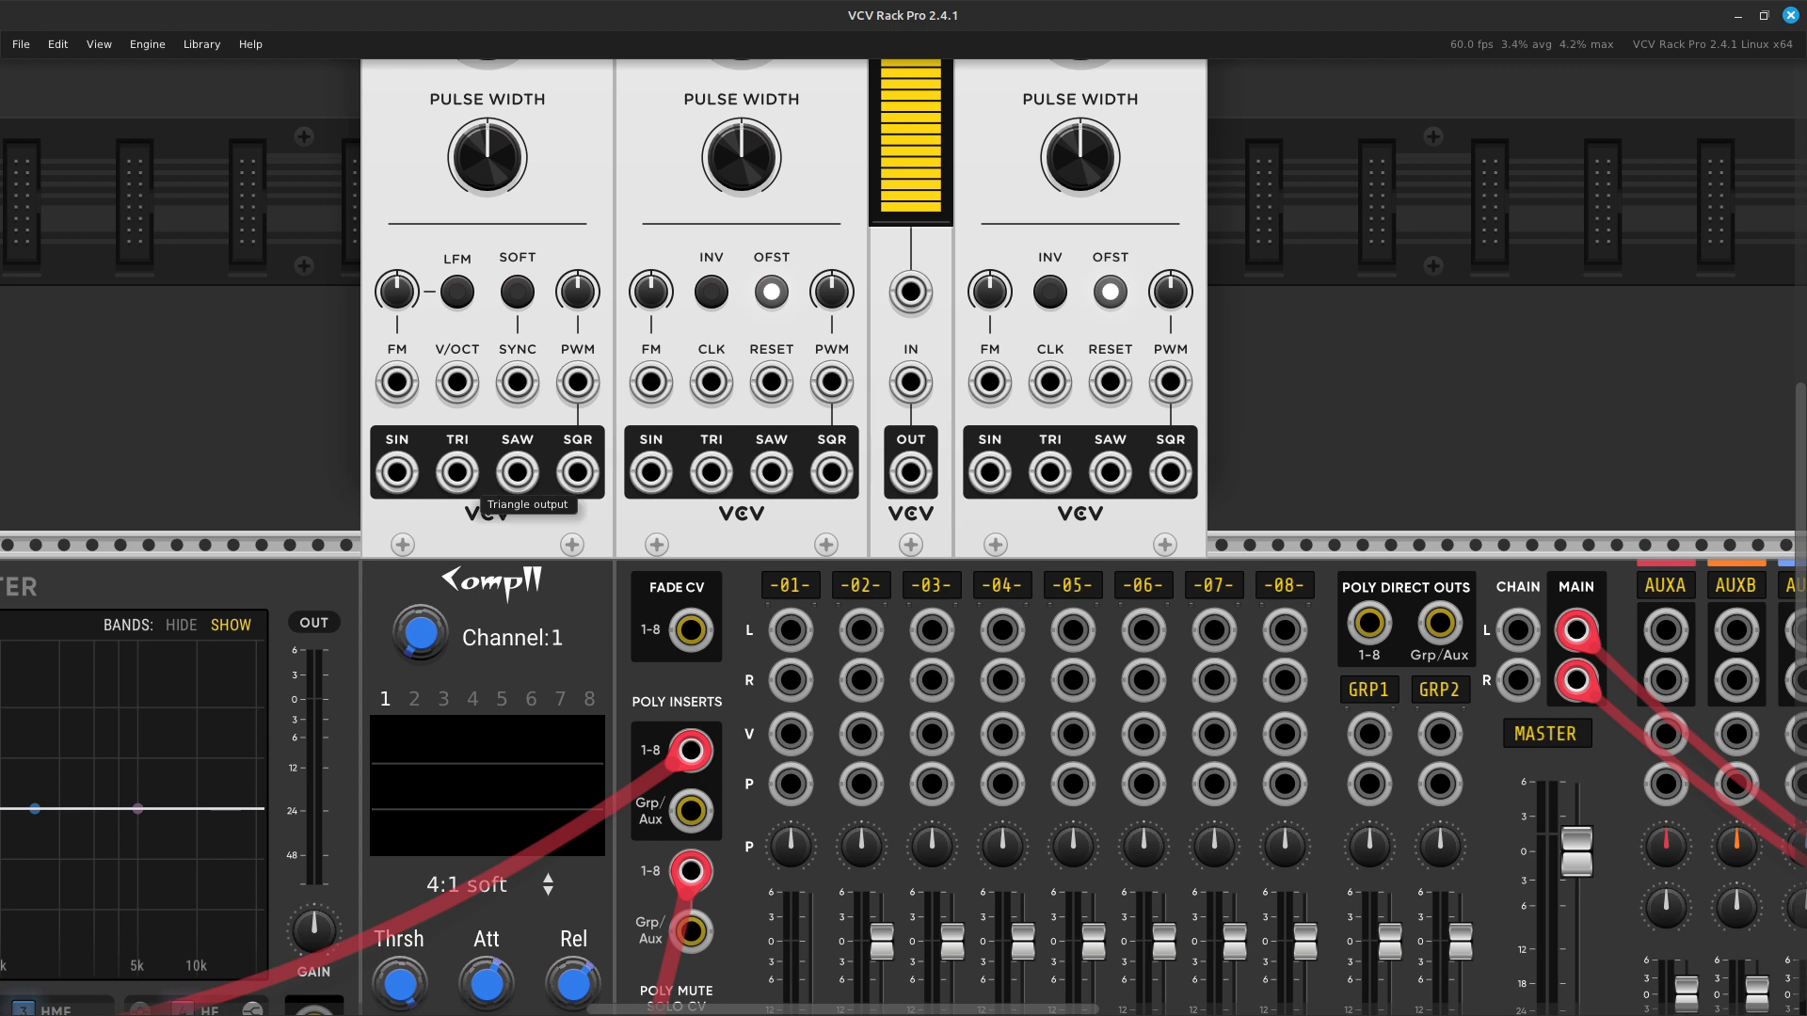
right_click(455, 473)
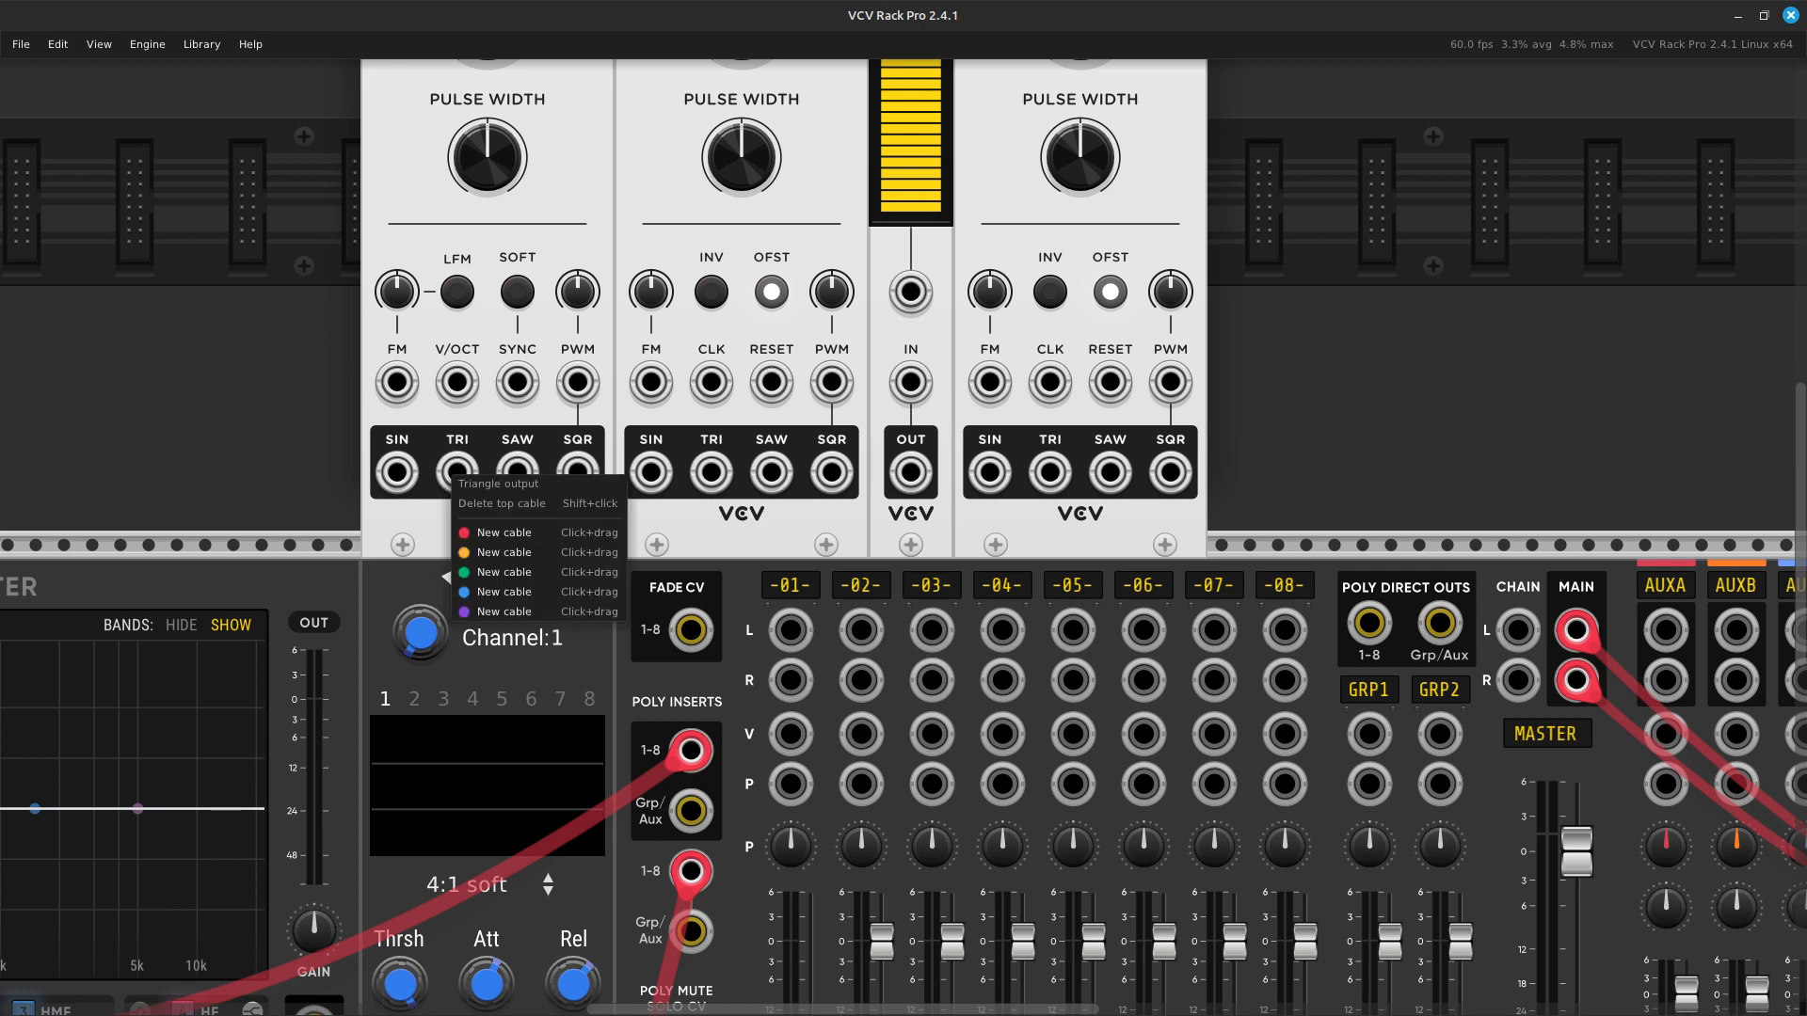
left_click_drag(472, 534, 760, 563)
Patch an orange cable from the first LFO's sine output to the VCA's CV input.
key("Right")
key("Down")
key("Up")
key("Up")
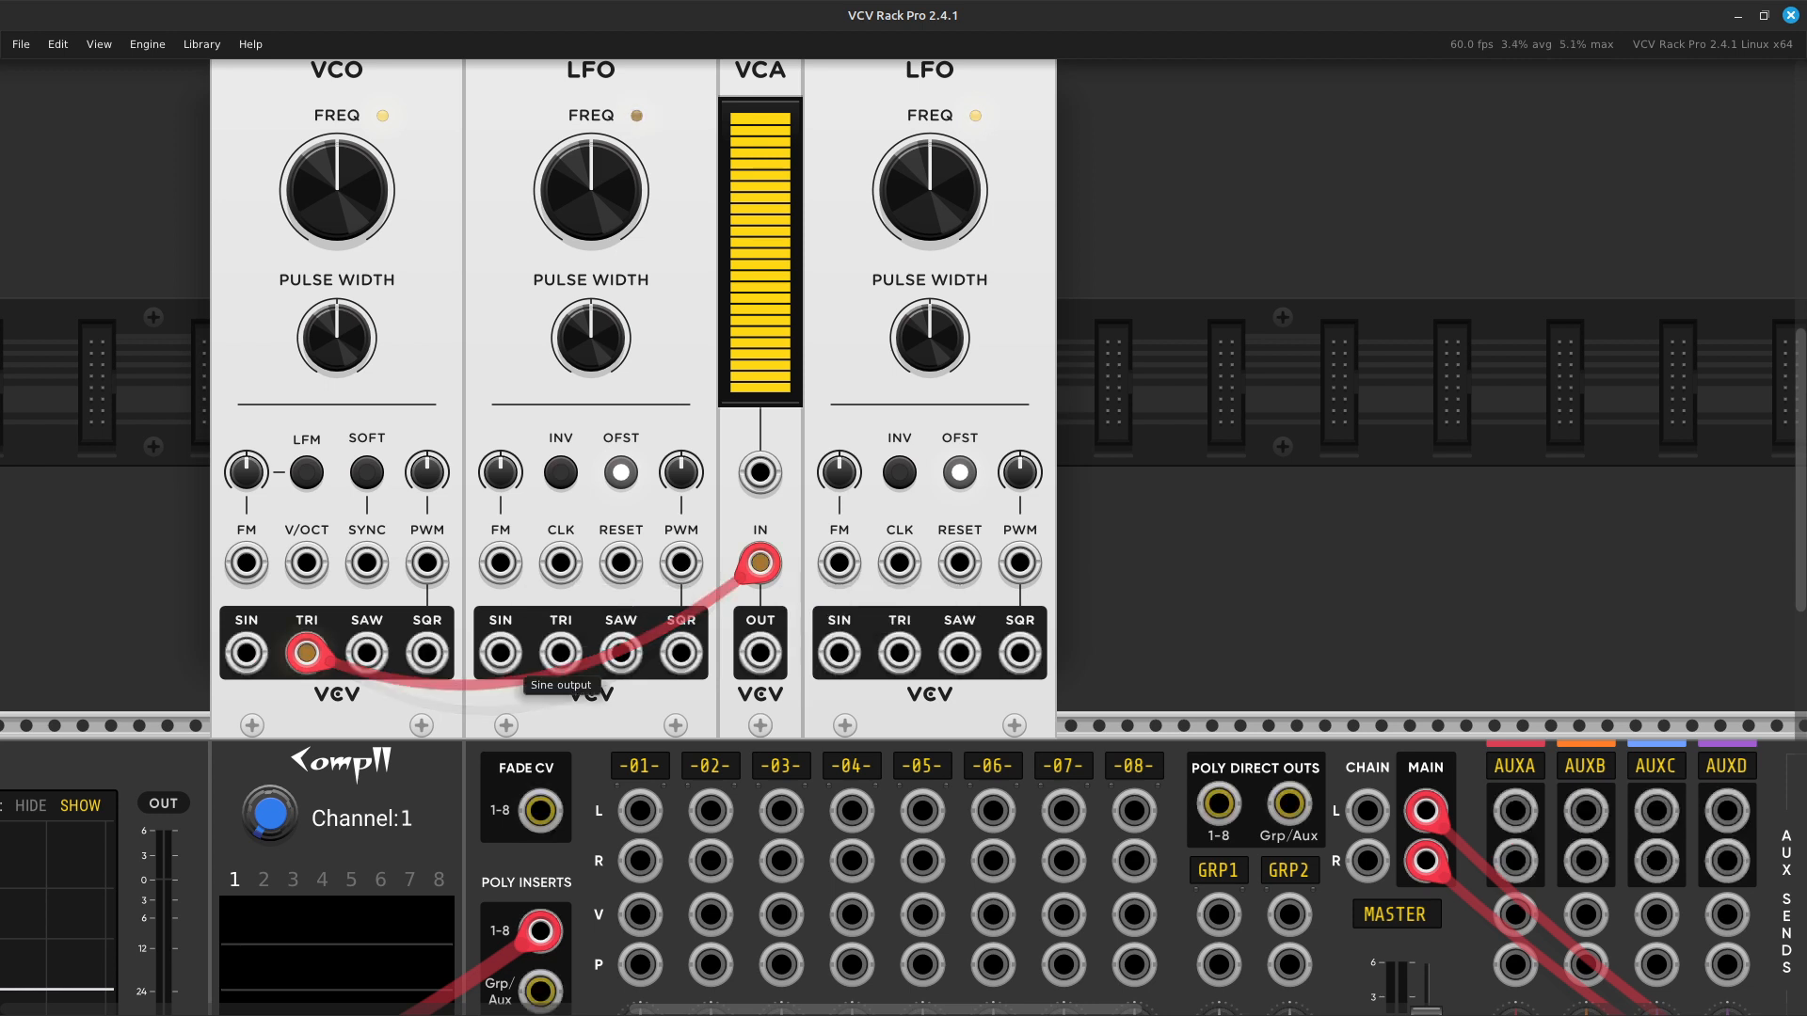
right_click(504, 651)
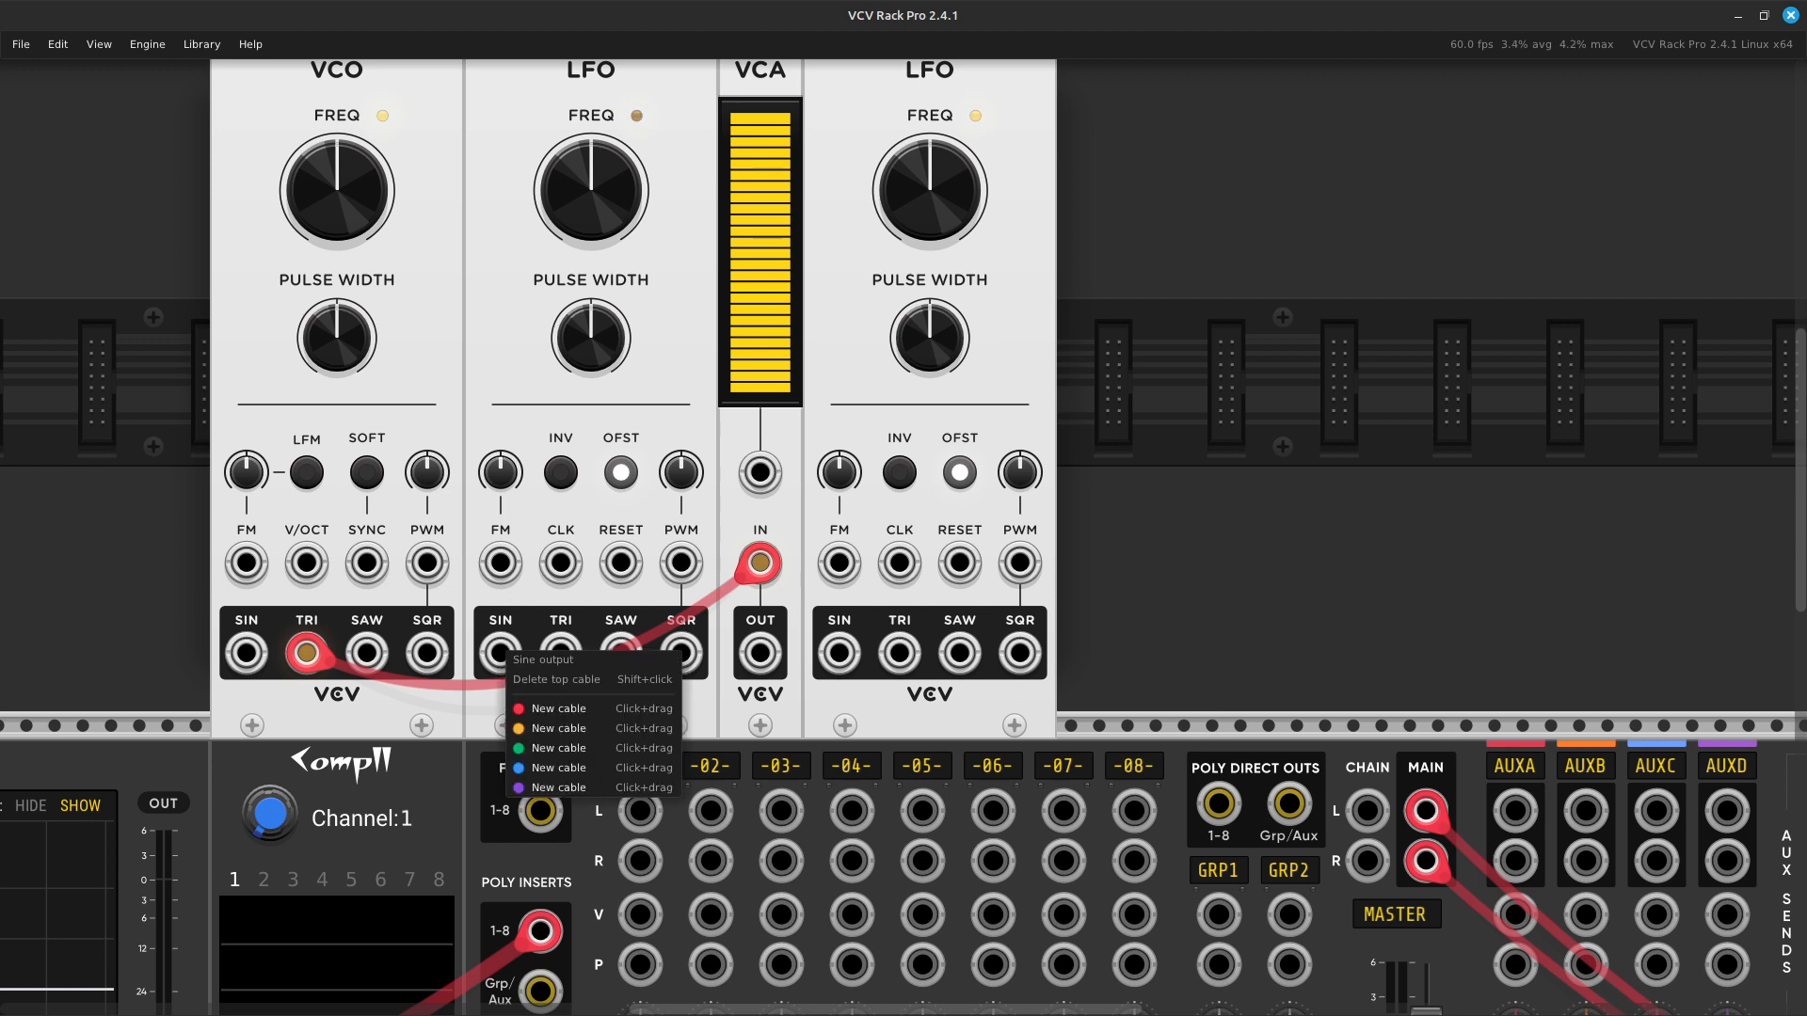
left_click_drag(559, 728, 760, 472)
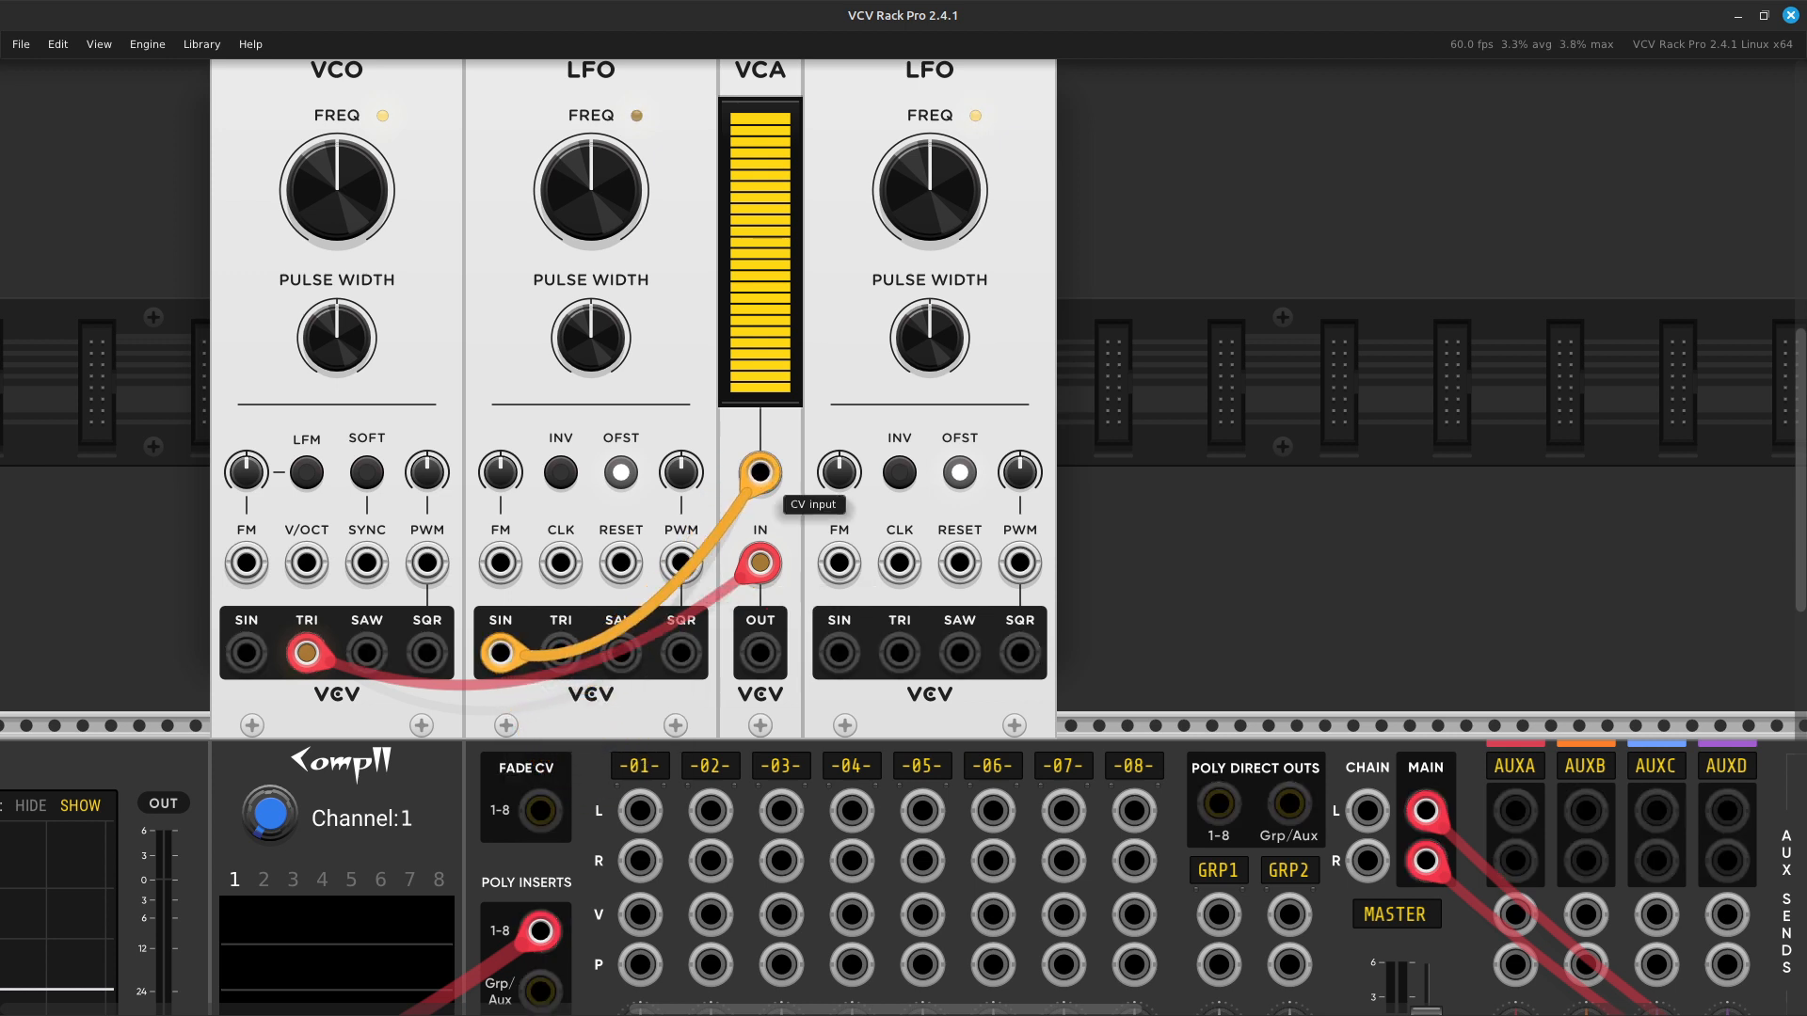
Patch a red cable from the VCA output to mixer channel 1's left input and raise that channel's level to about -16.5 dB.
scroll(760, 472, "up", 3)
scroll(678, 621, "down", 3)
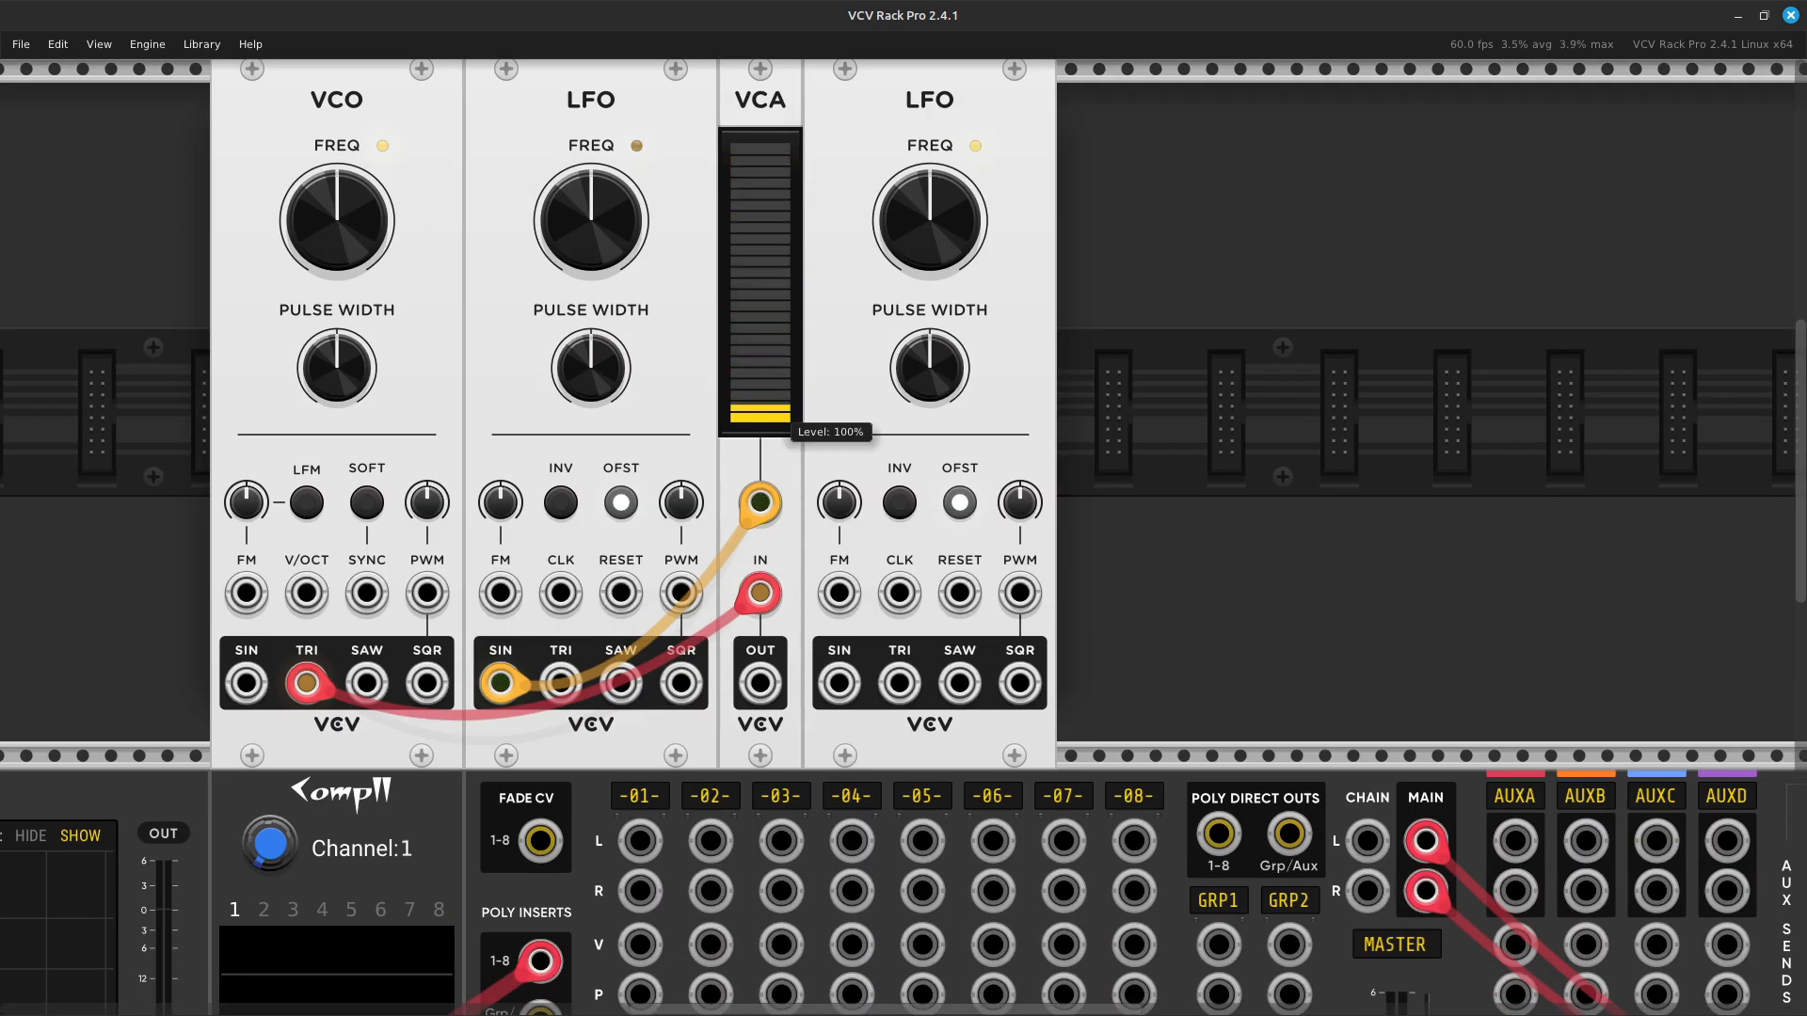
scroll(903, 640, "down", 2)
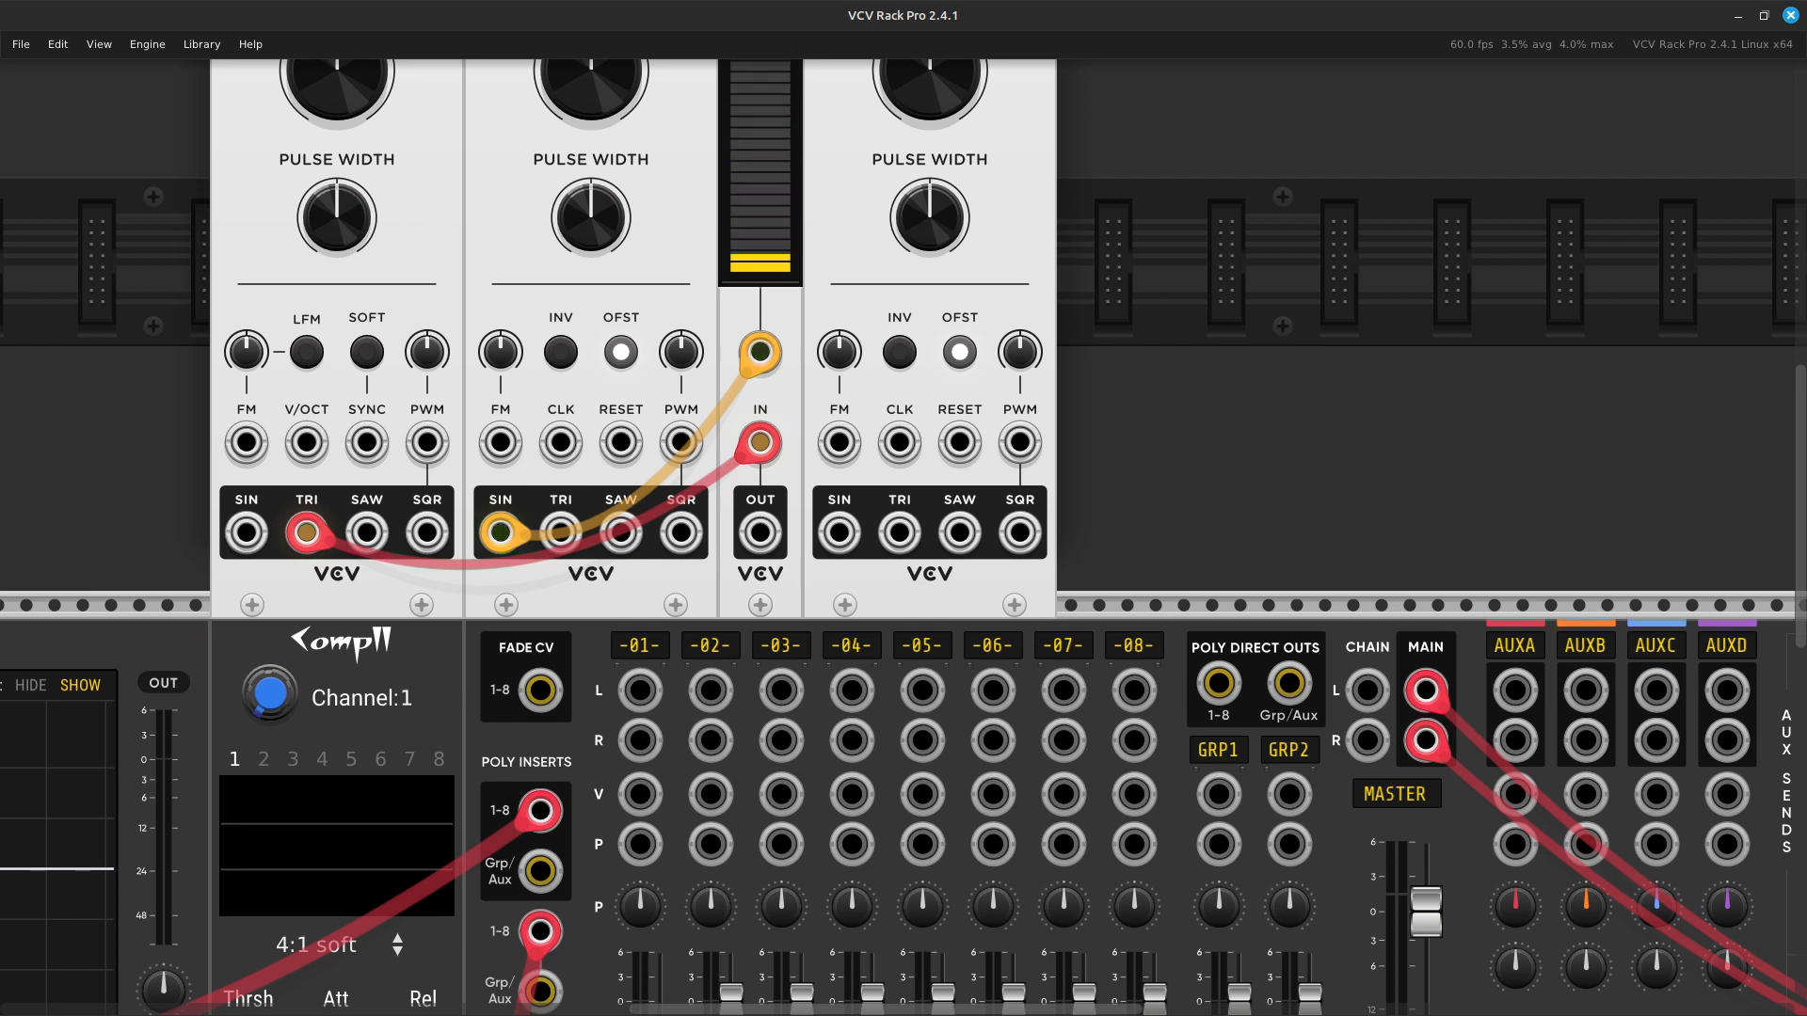
right_click(761, 533)
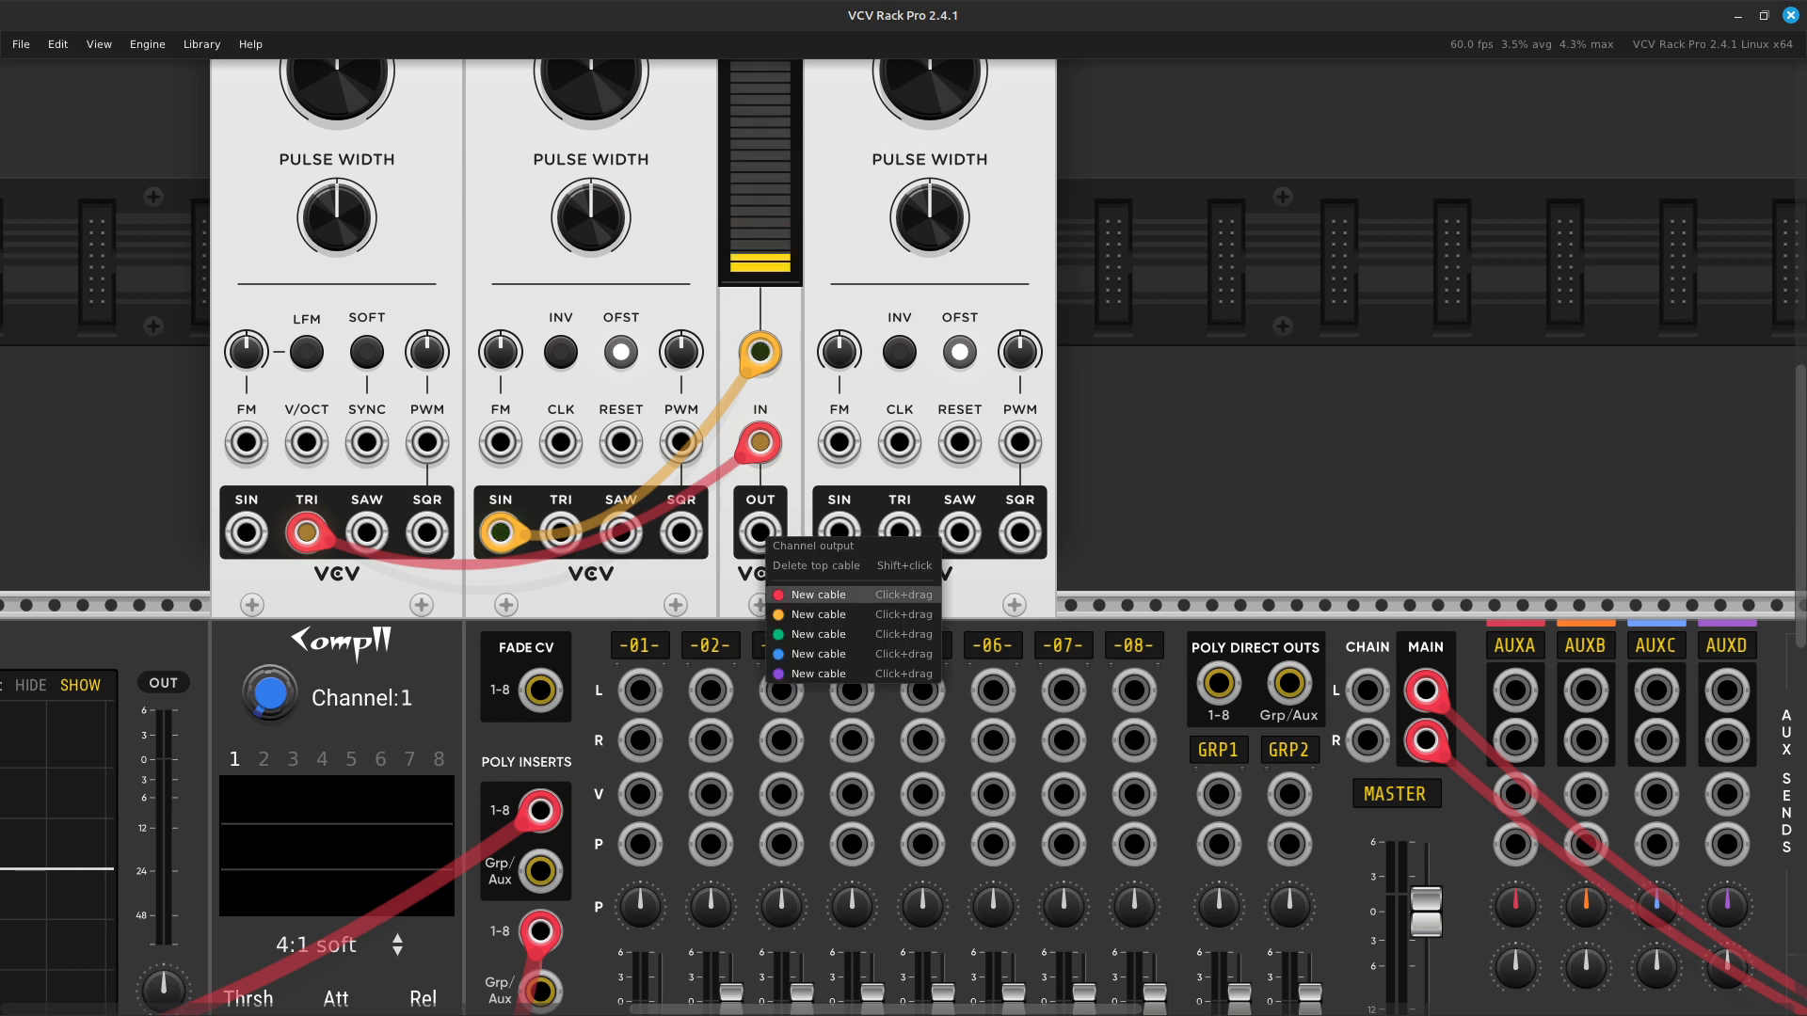
left_click(819, 593)
left_click(711, 739)
left_click_drag(711, 739, 641, 692)
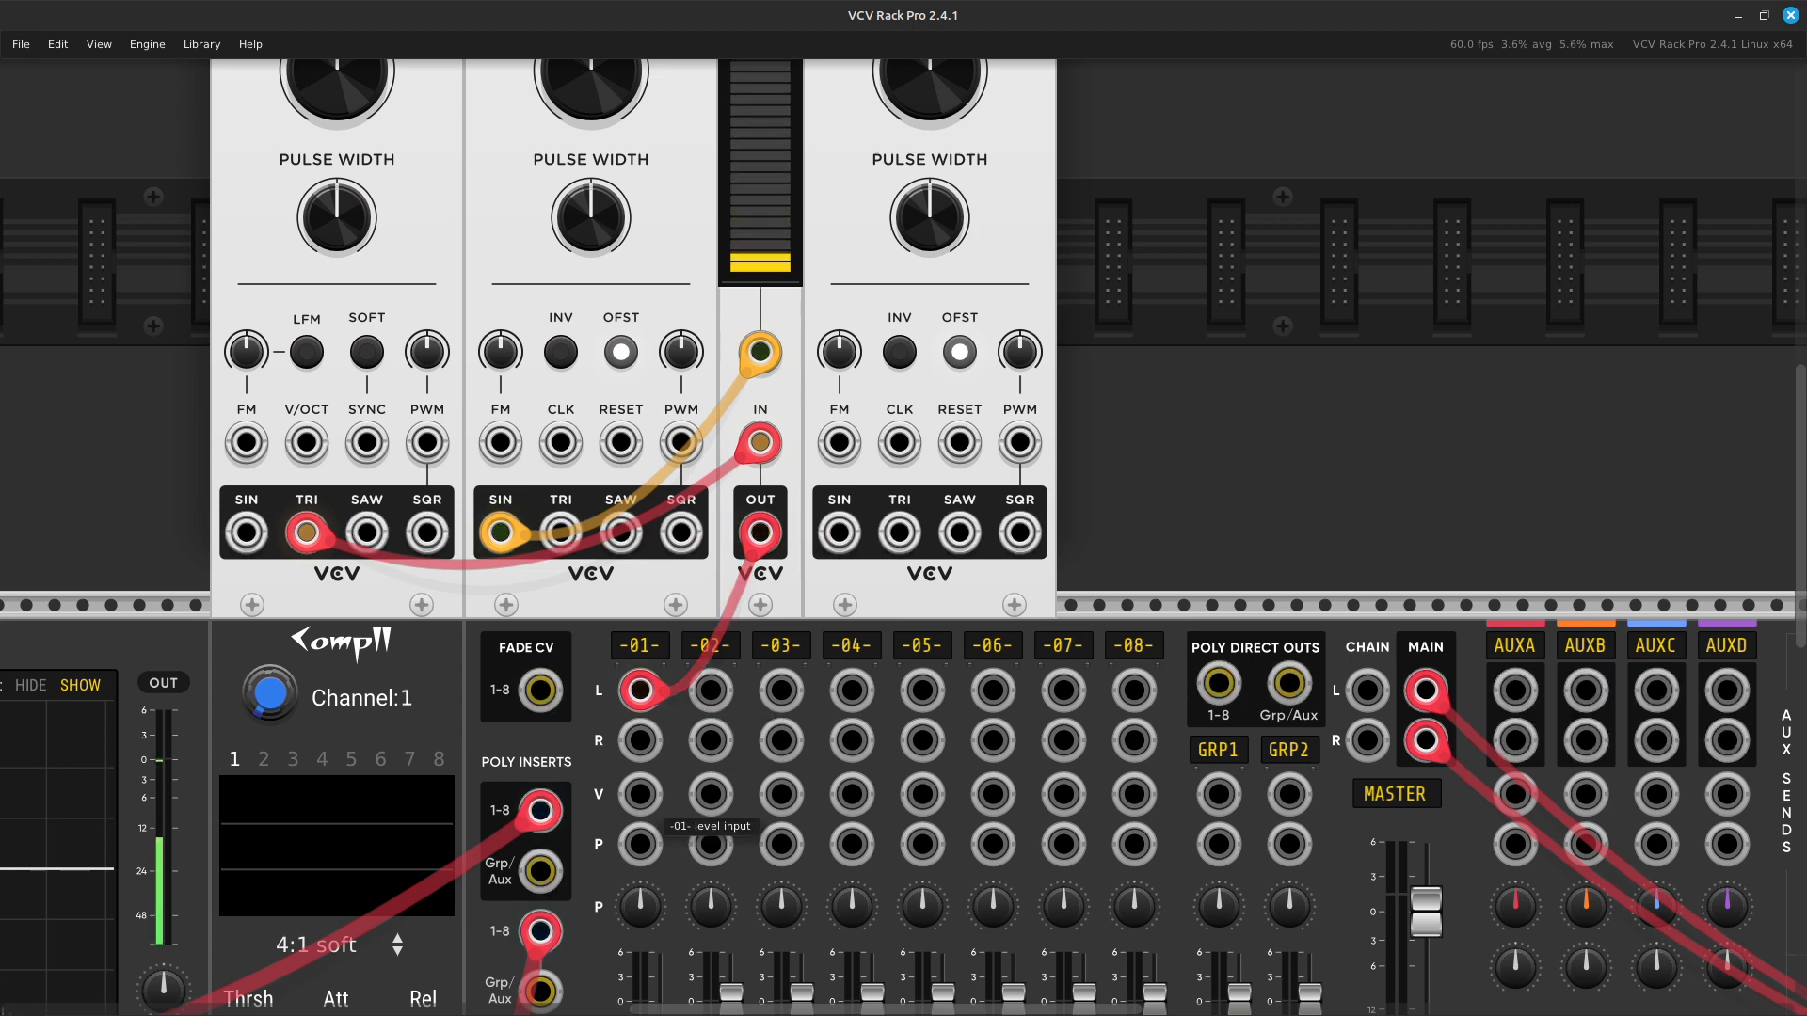
scroll(663, 823, "down", 5)
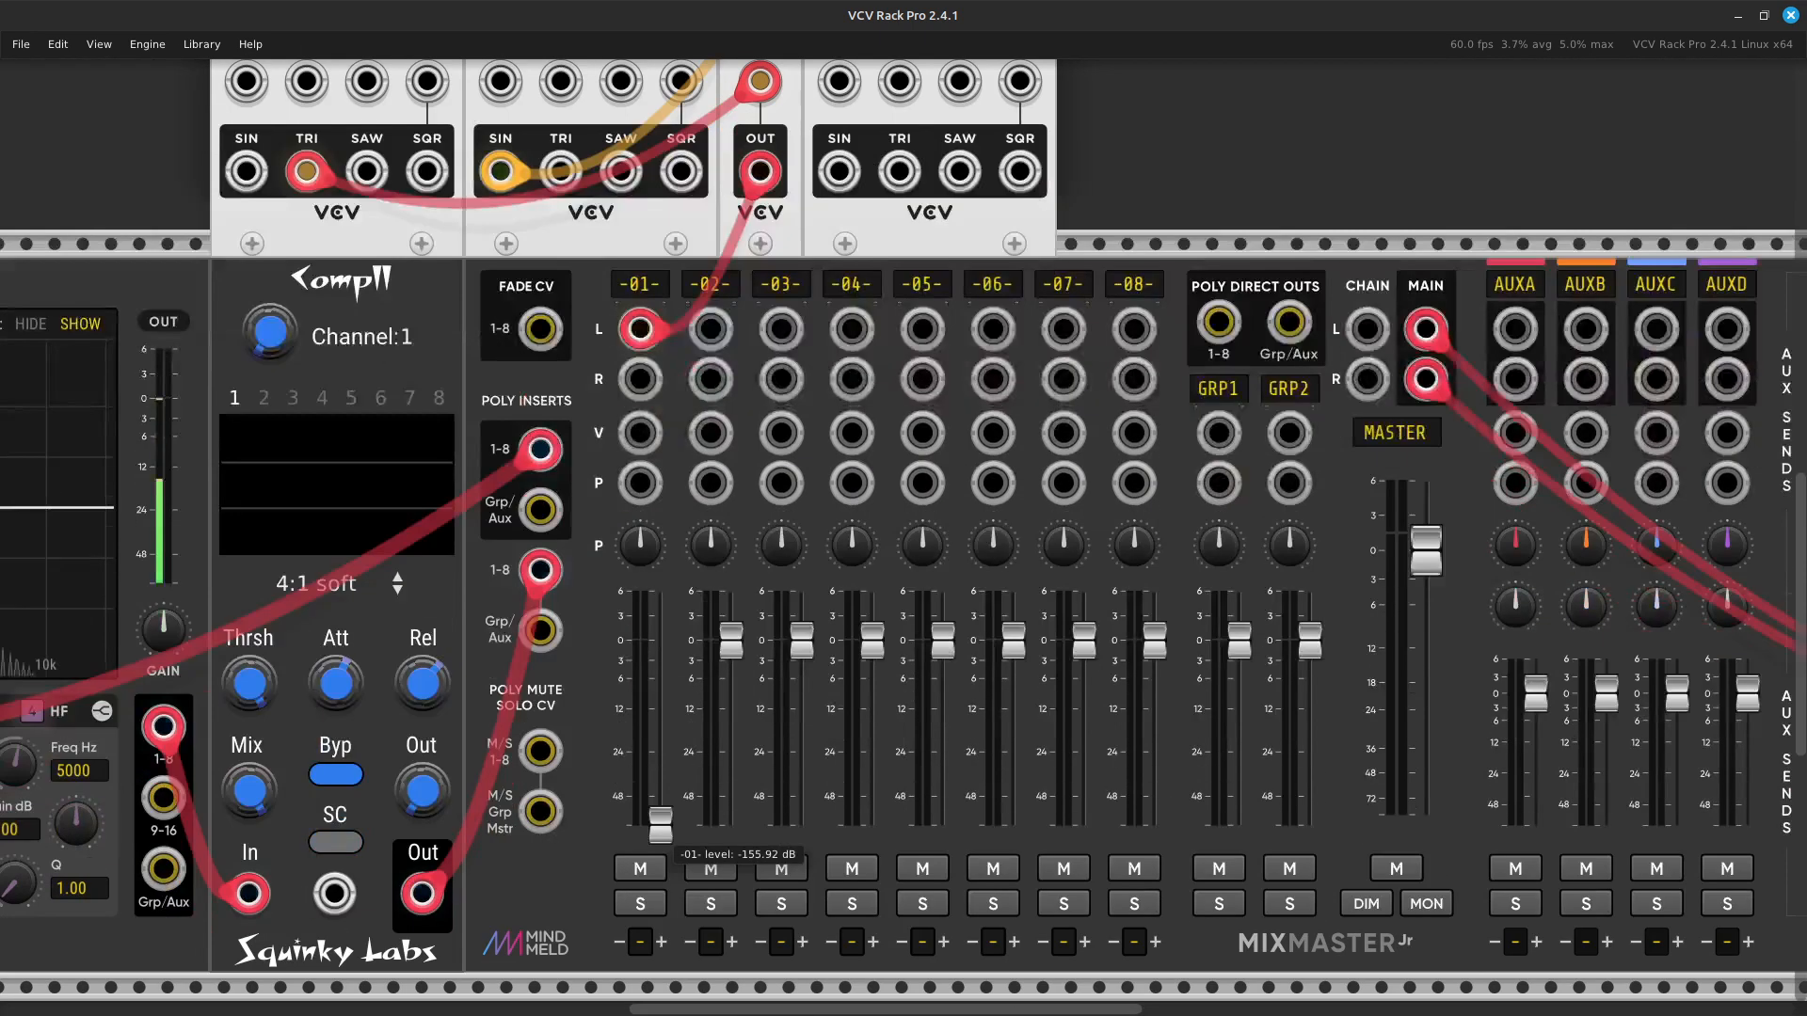
left_click_drag(660, 791, 660, 734)
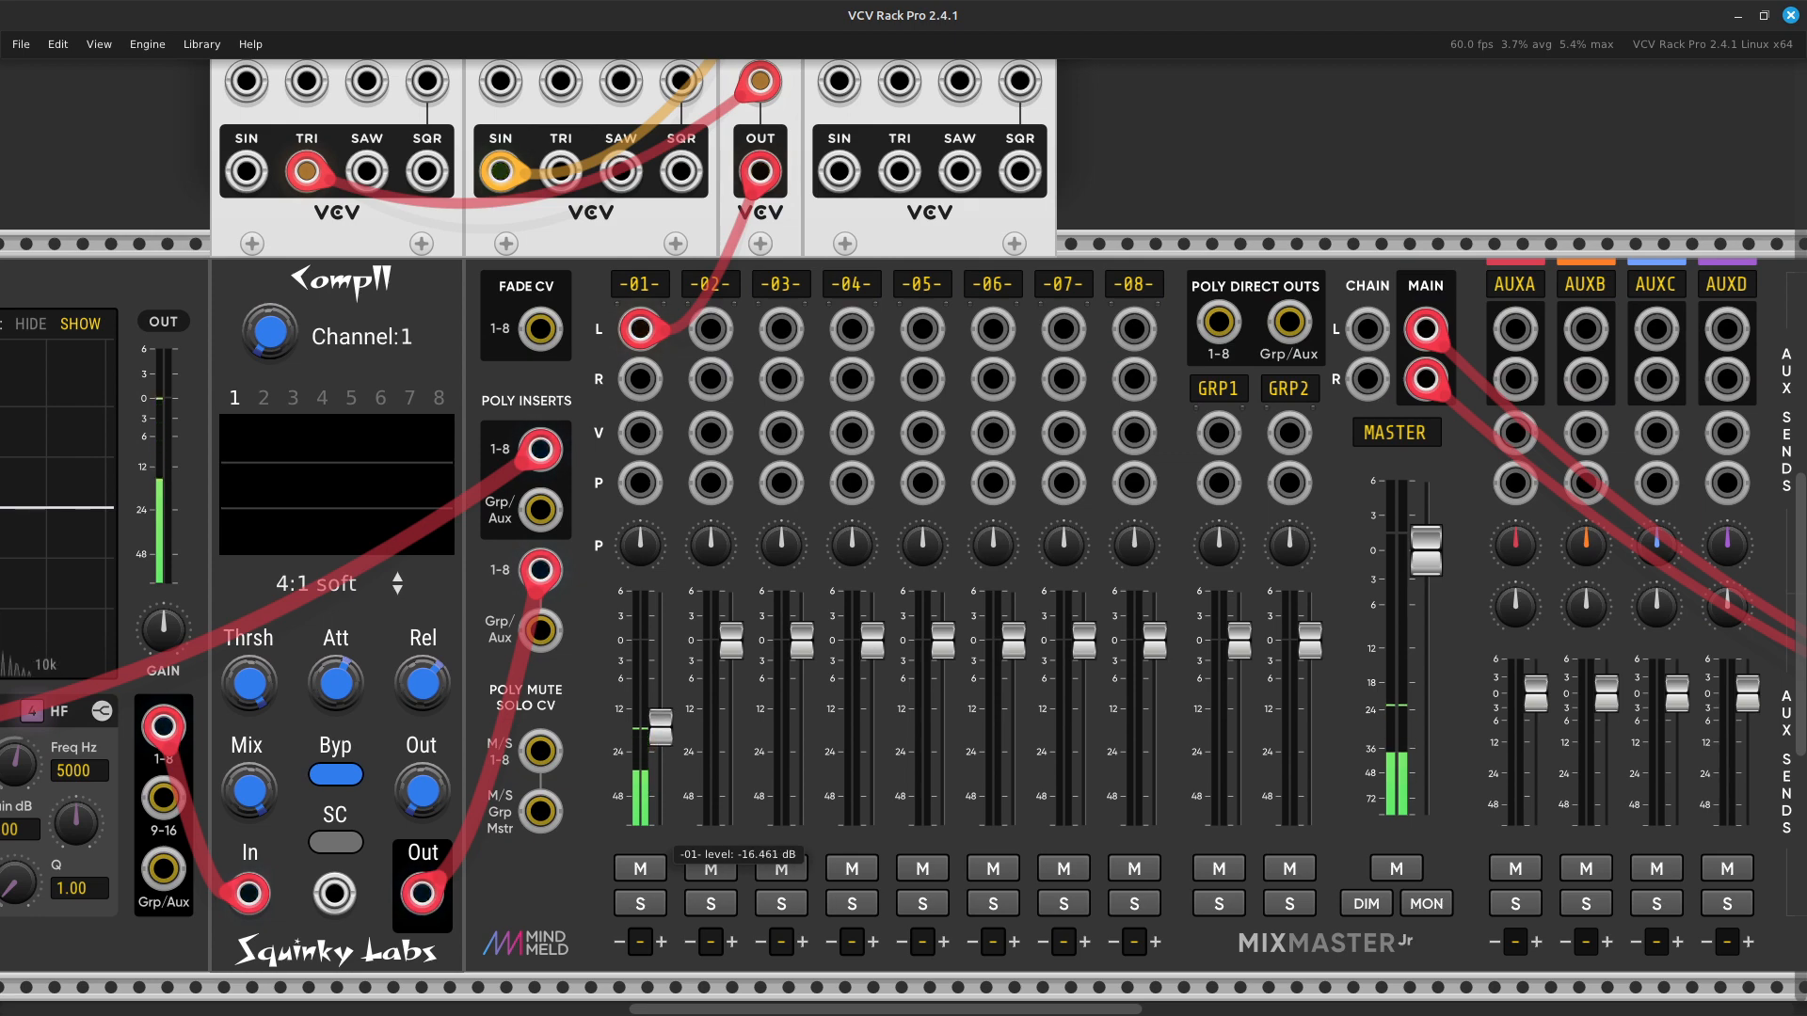
Raise the VCO's frequency to about 1518.8 Hz.
scroll(660, 734, "up", 9)
scroll(903, 583, "left", 3)
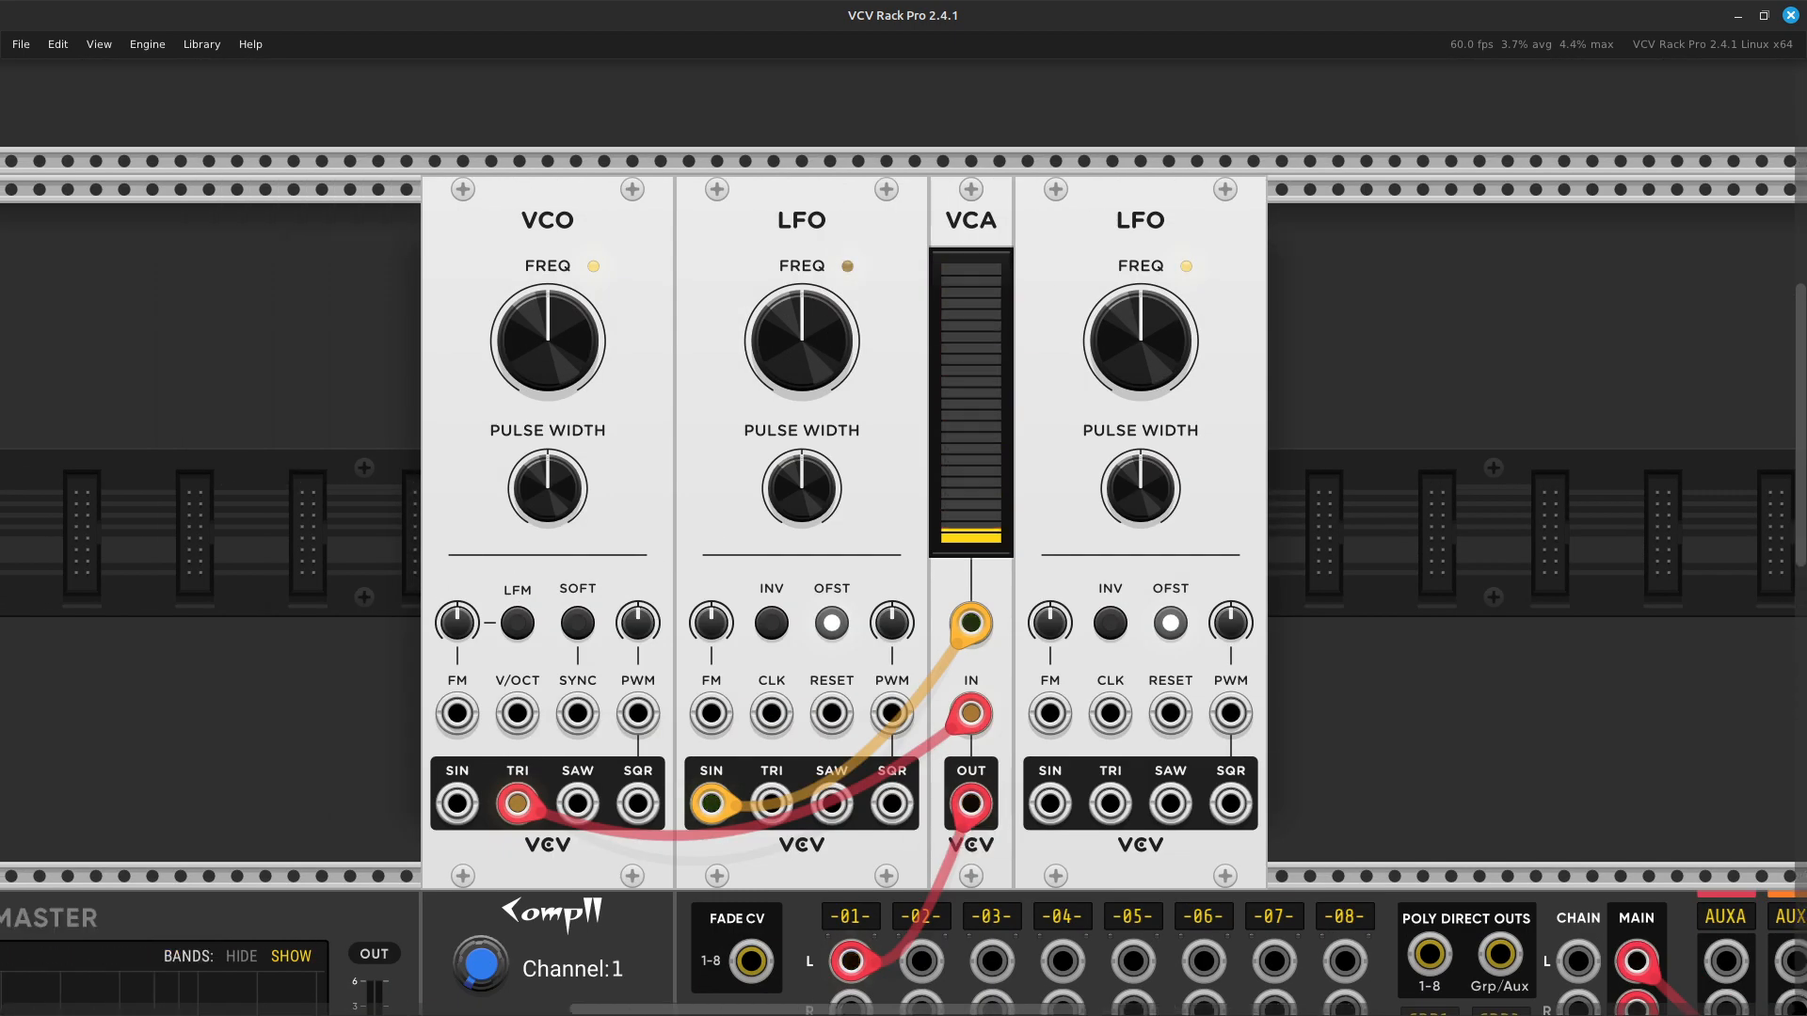
scroll(903, 583, "up", 2)
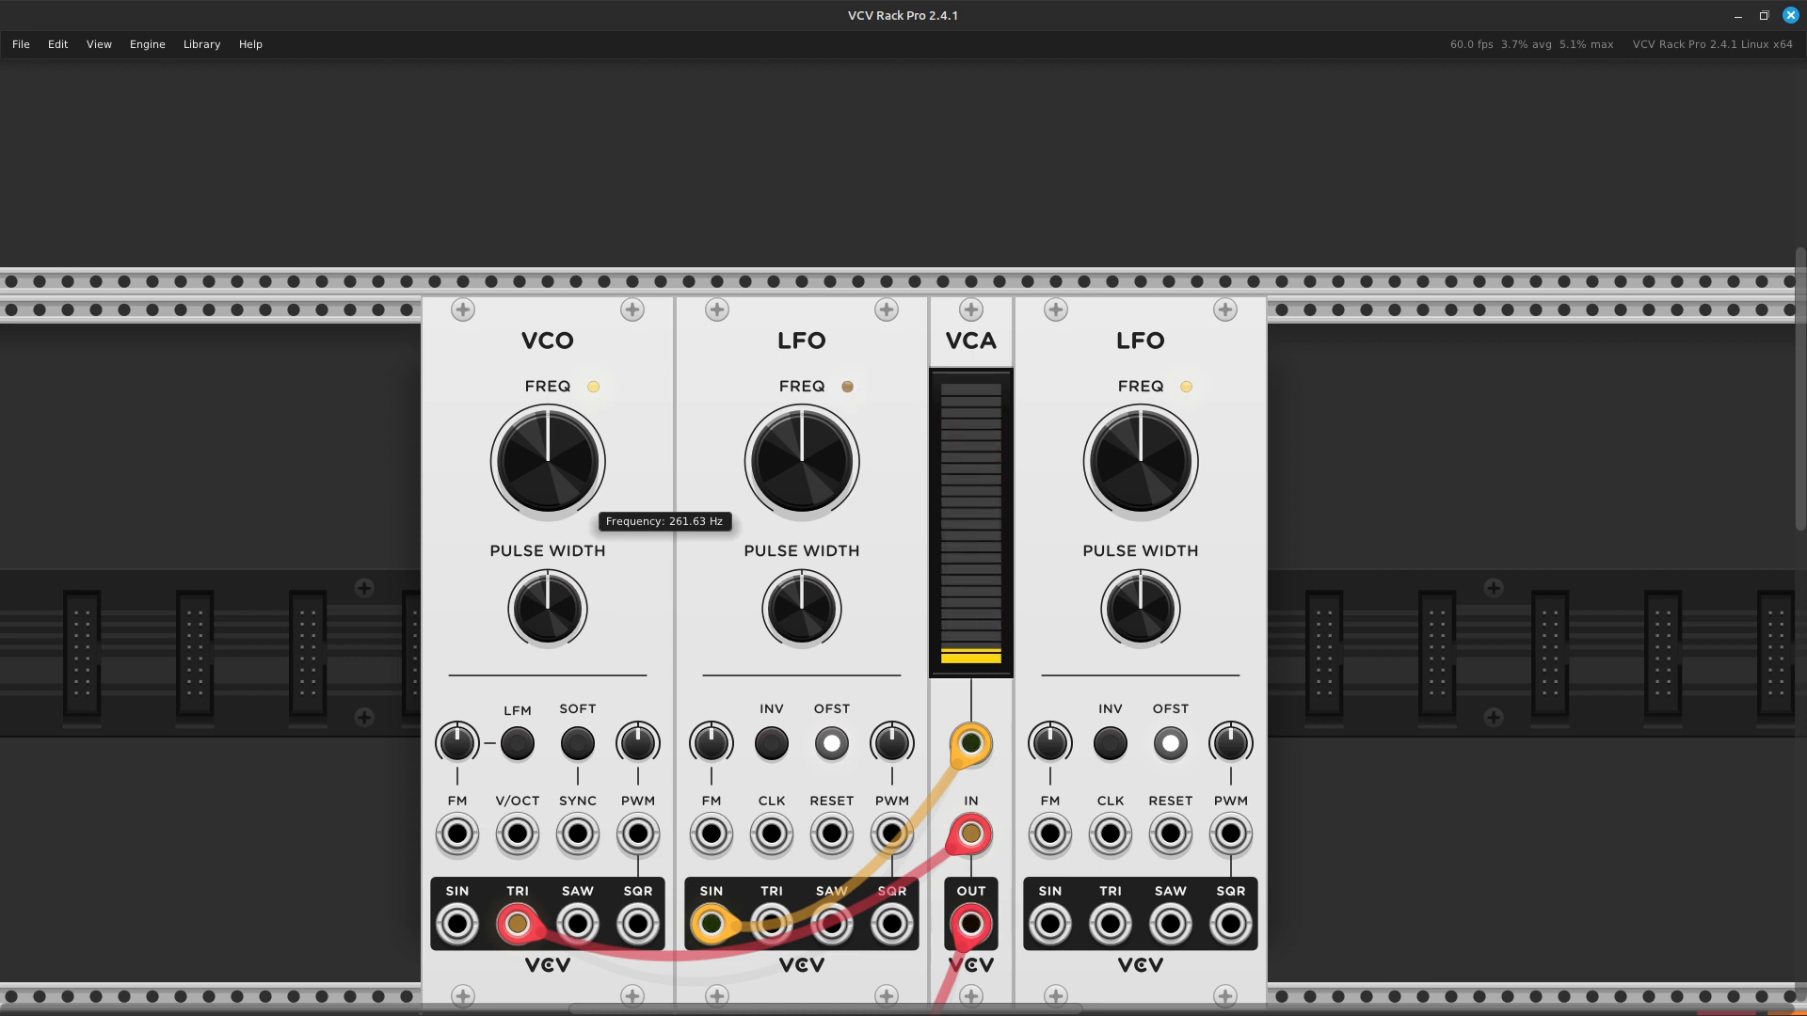
right_click(536, 453)
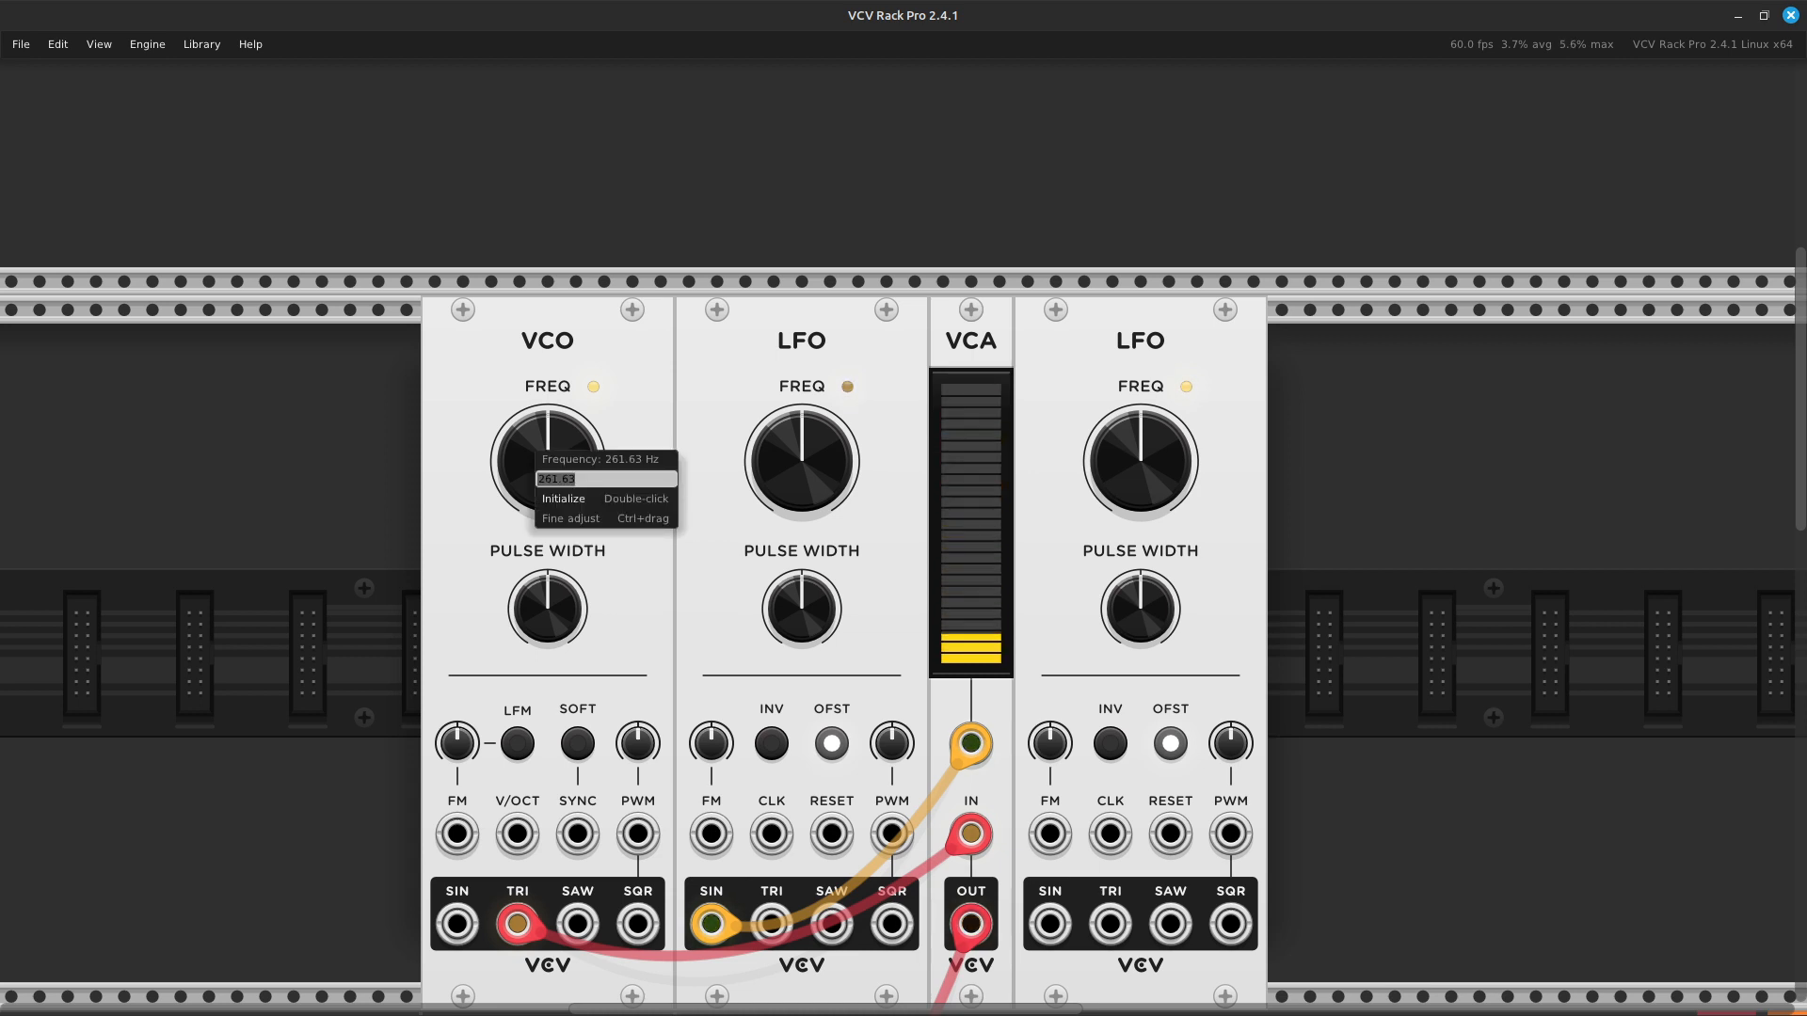
key("Escape")
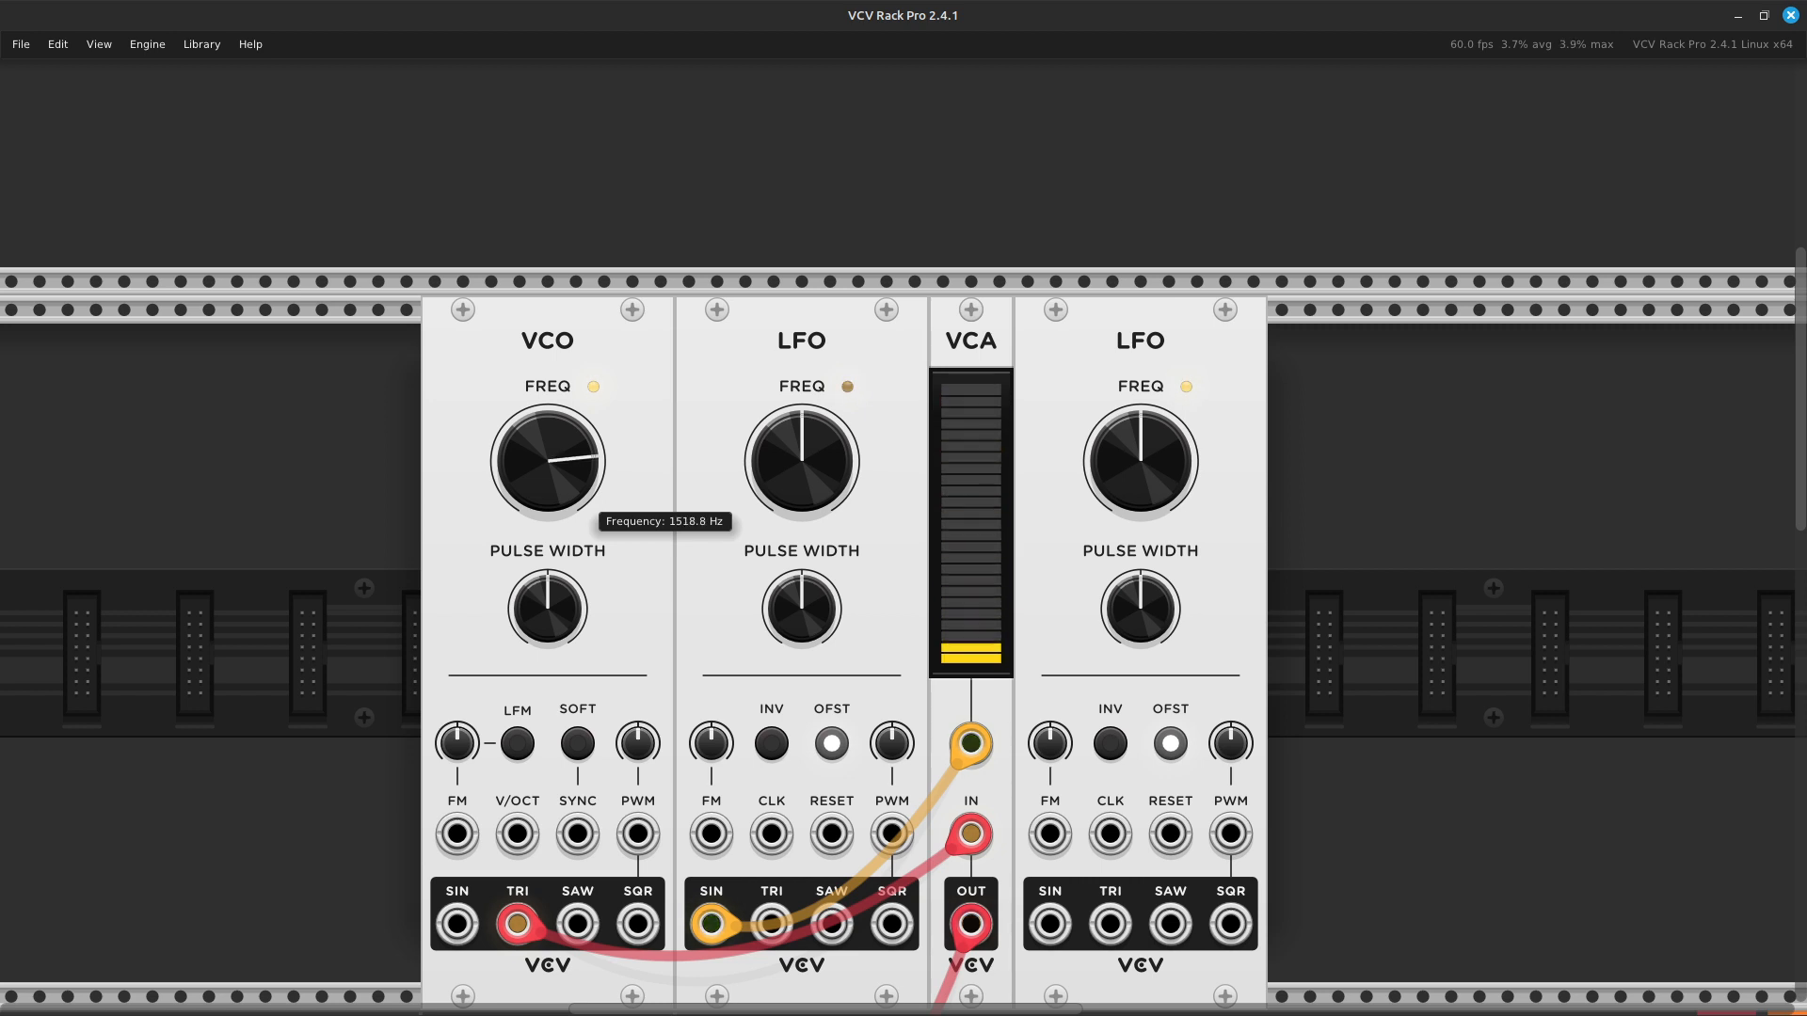
Raise the frequency of the LFO that modulates the VCA to slightly above 12.33 Hz.
key("Right")
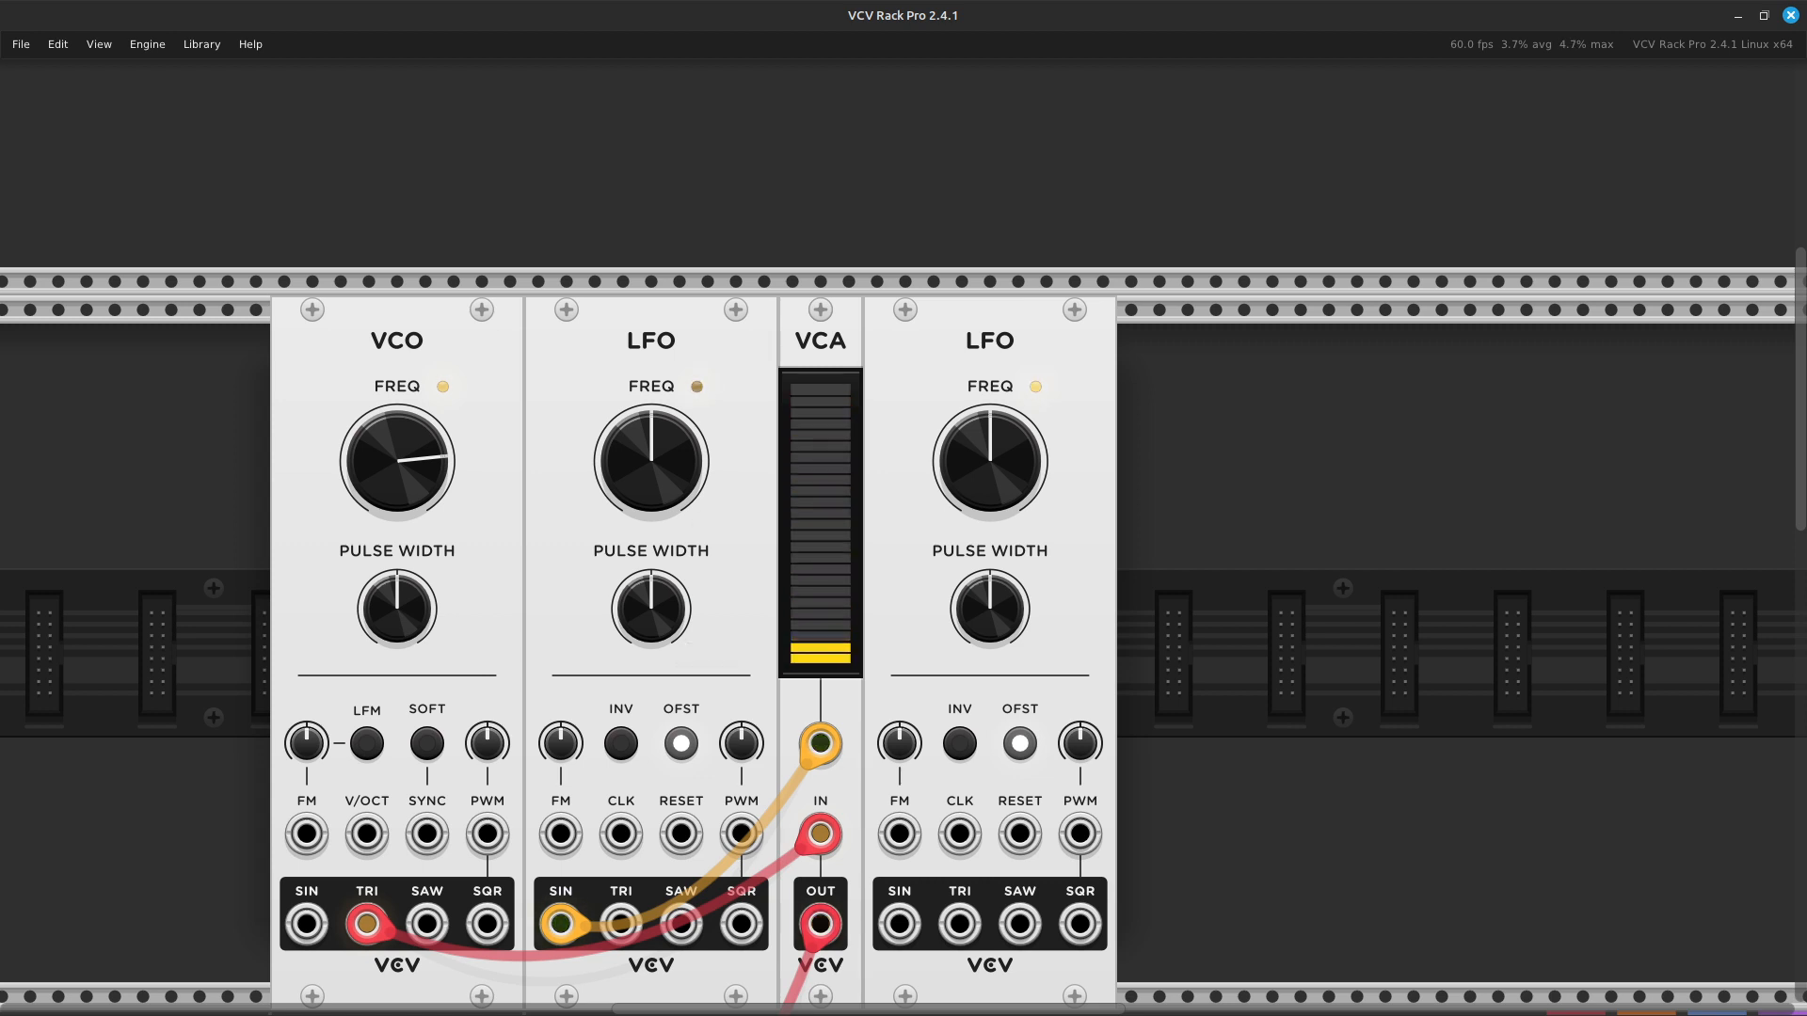
key("Left")
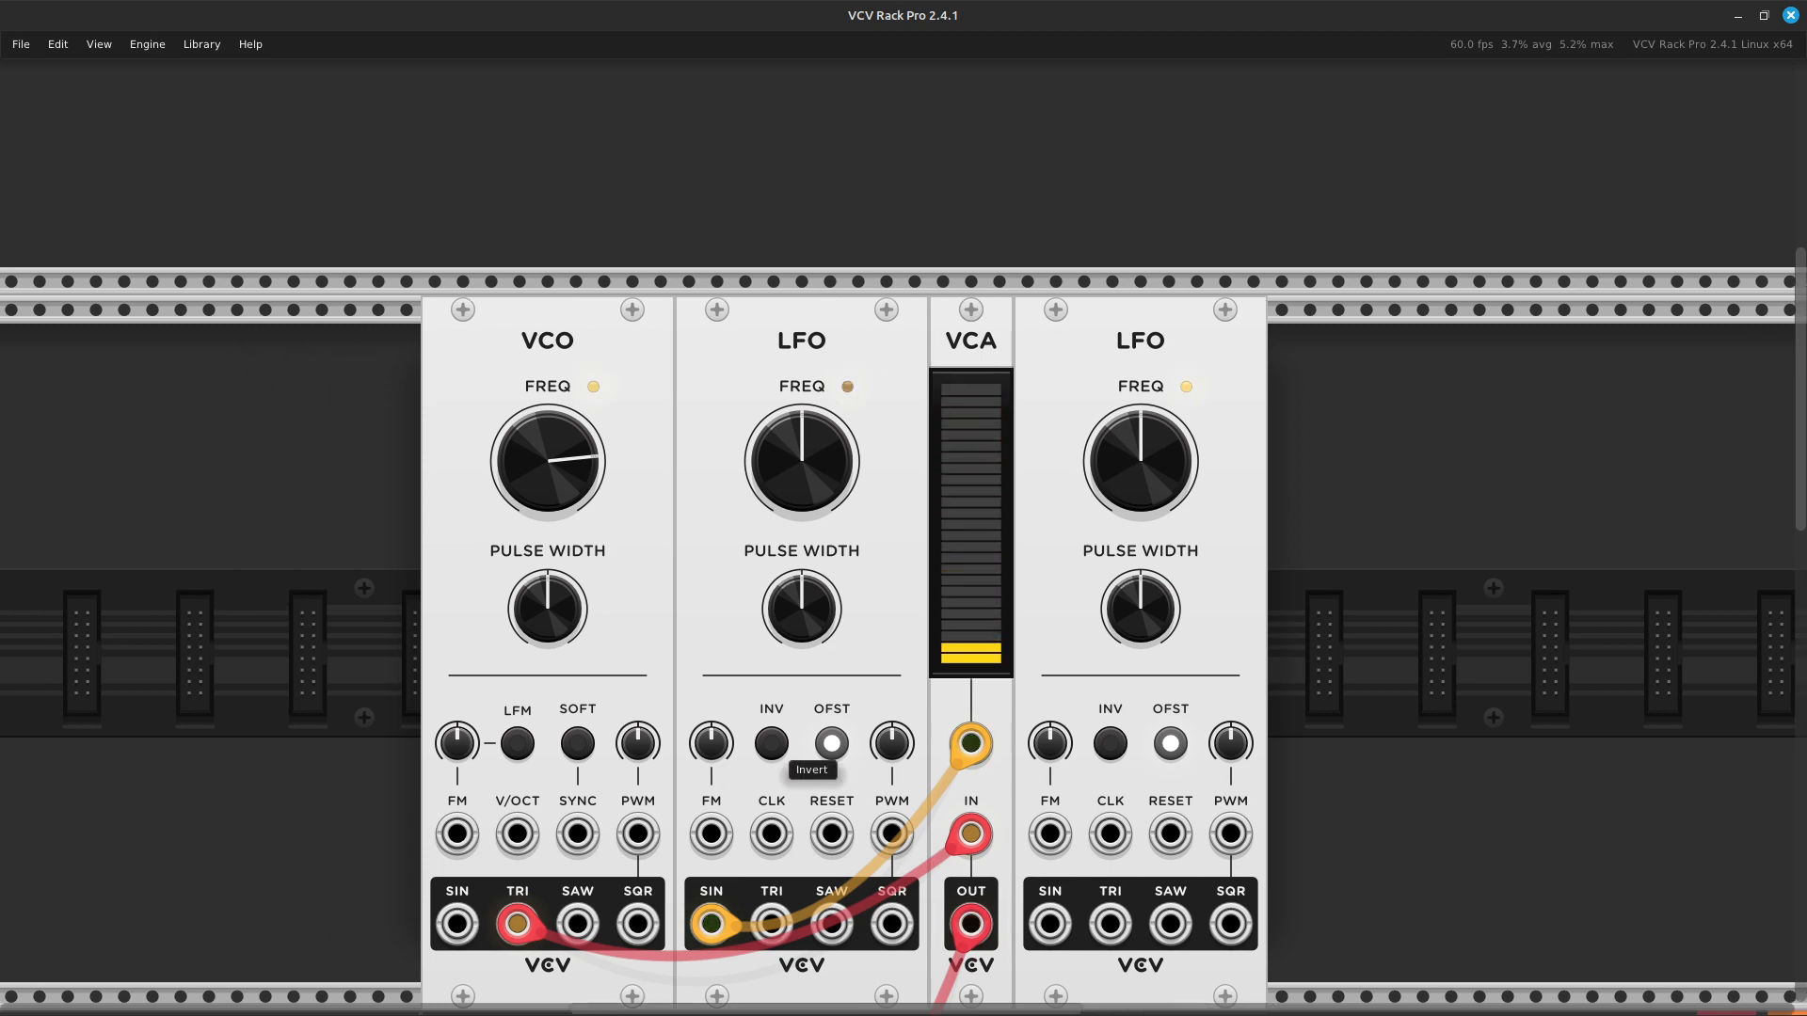
key("Down")
key("Right")
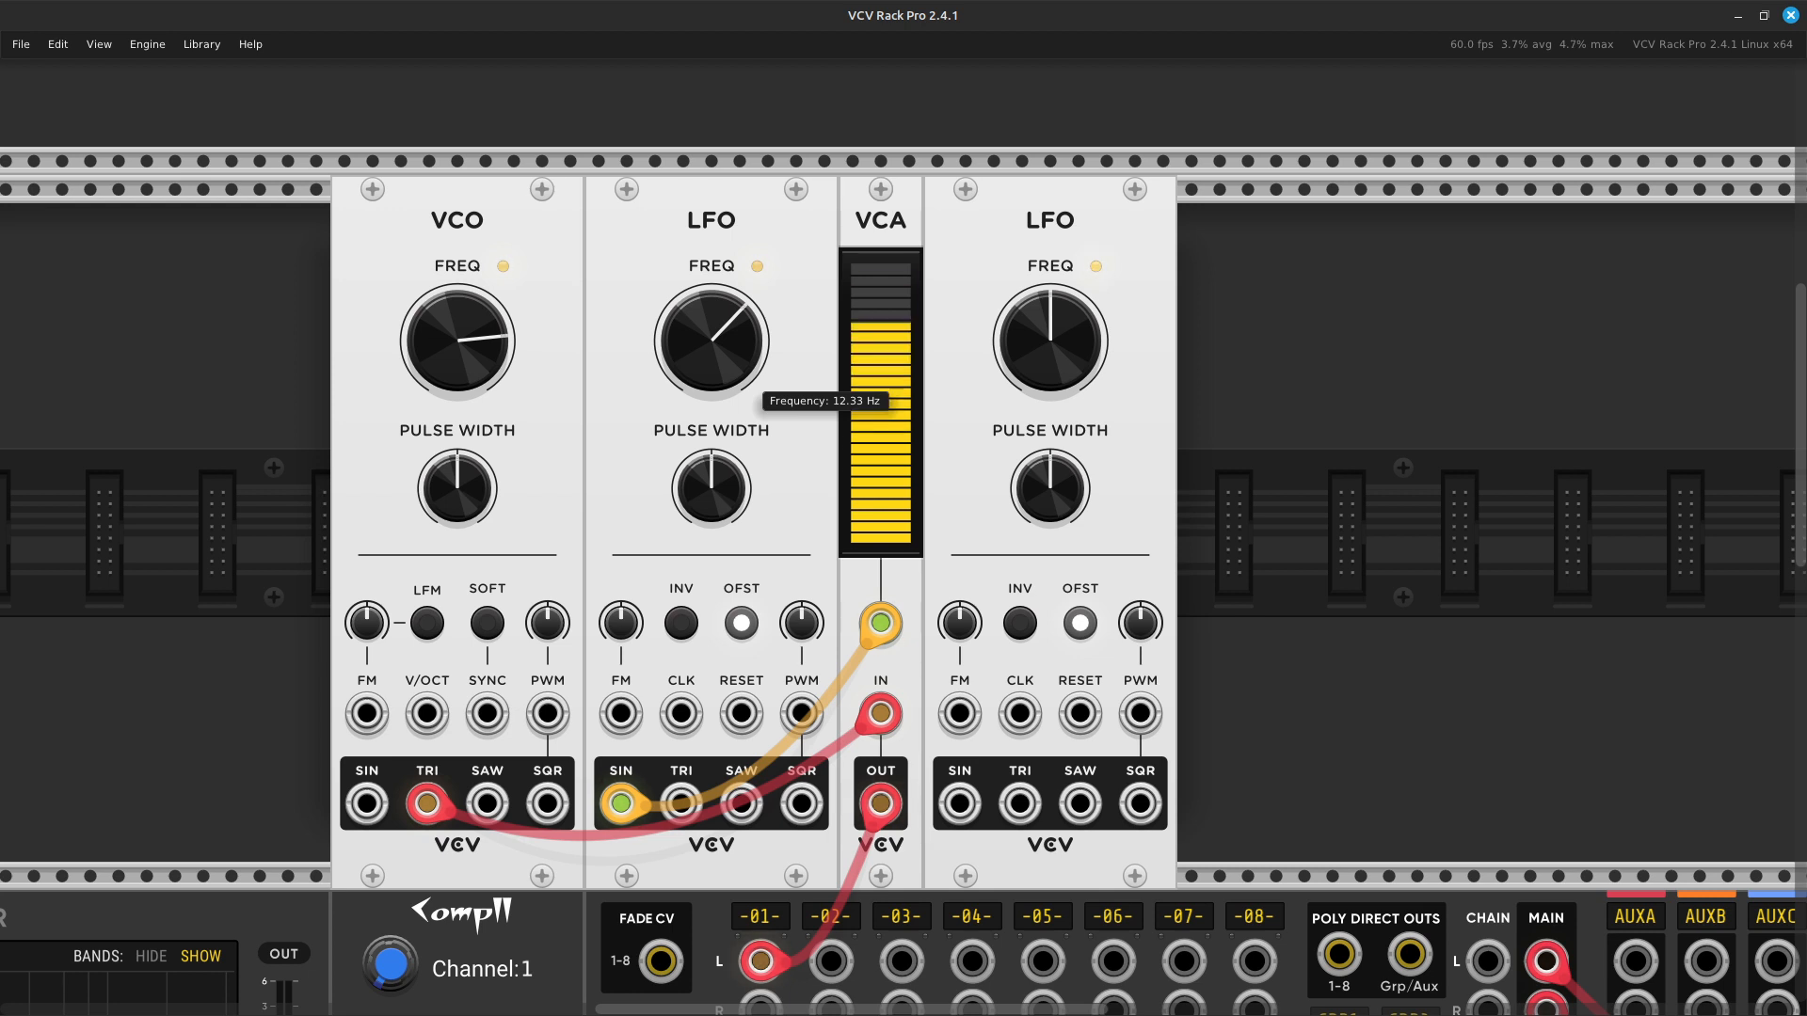
left_click_drag(712, 340, 711, 307)
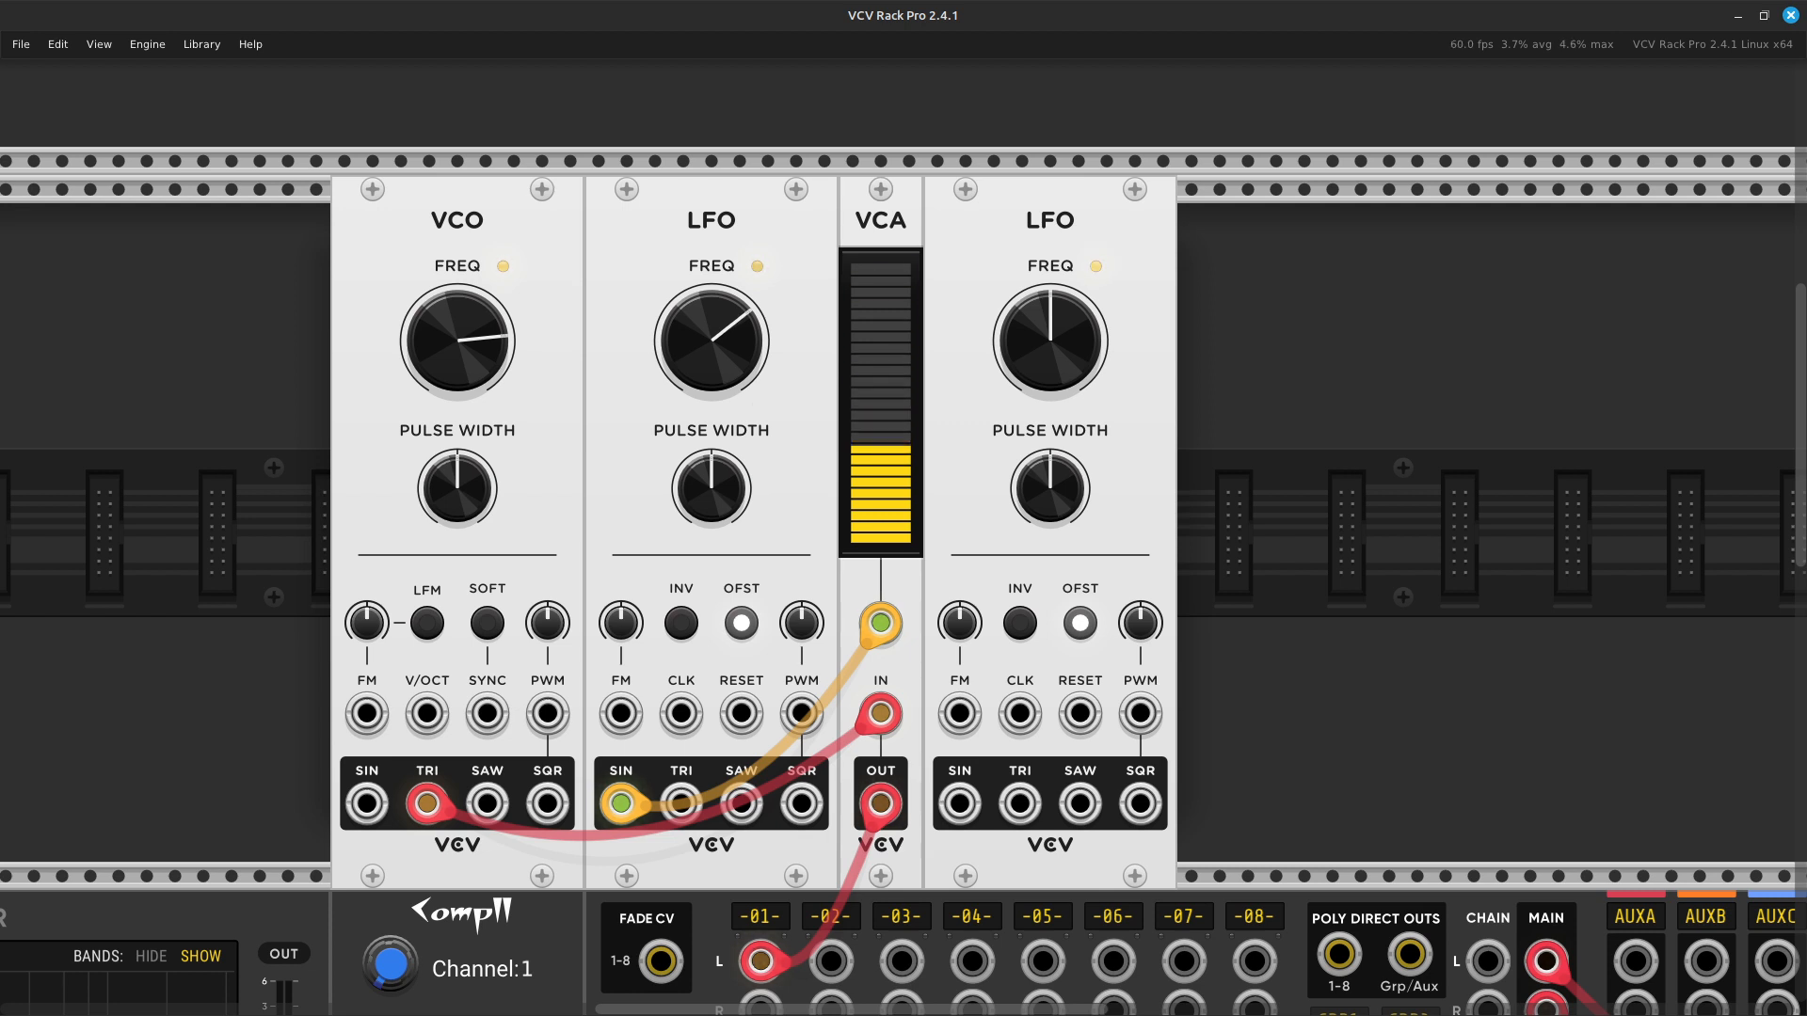
Patch an orange cable from the second LFO's sine output to mixer channel 1's level input.
key("Down")
key("Right")
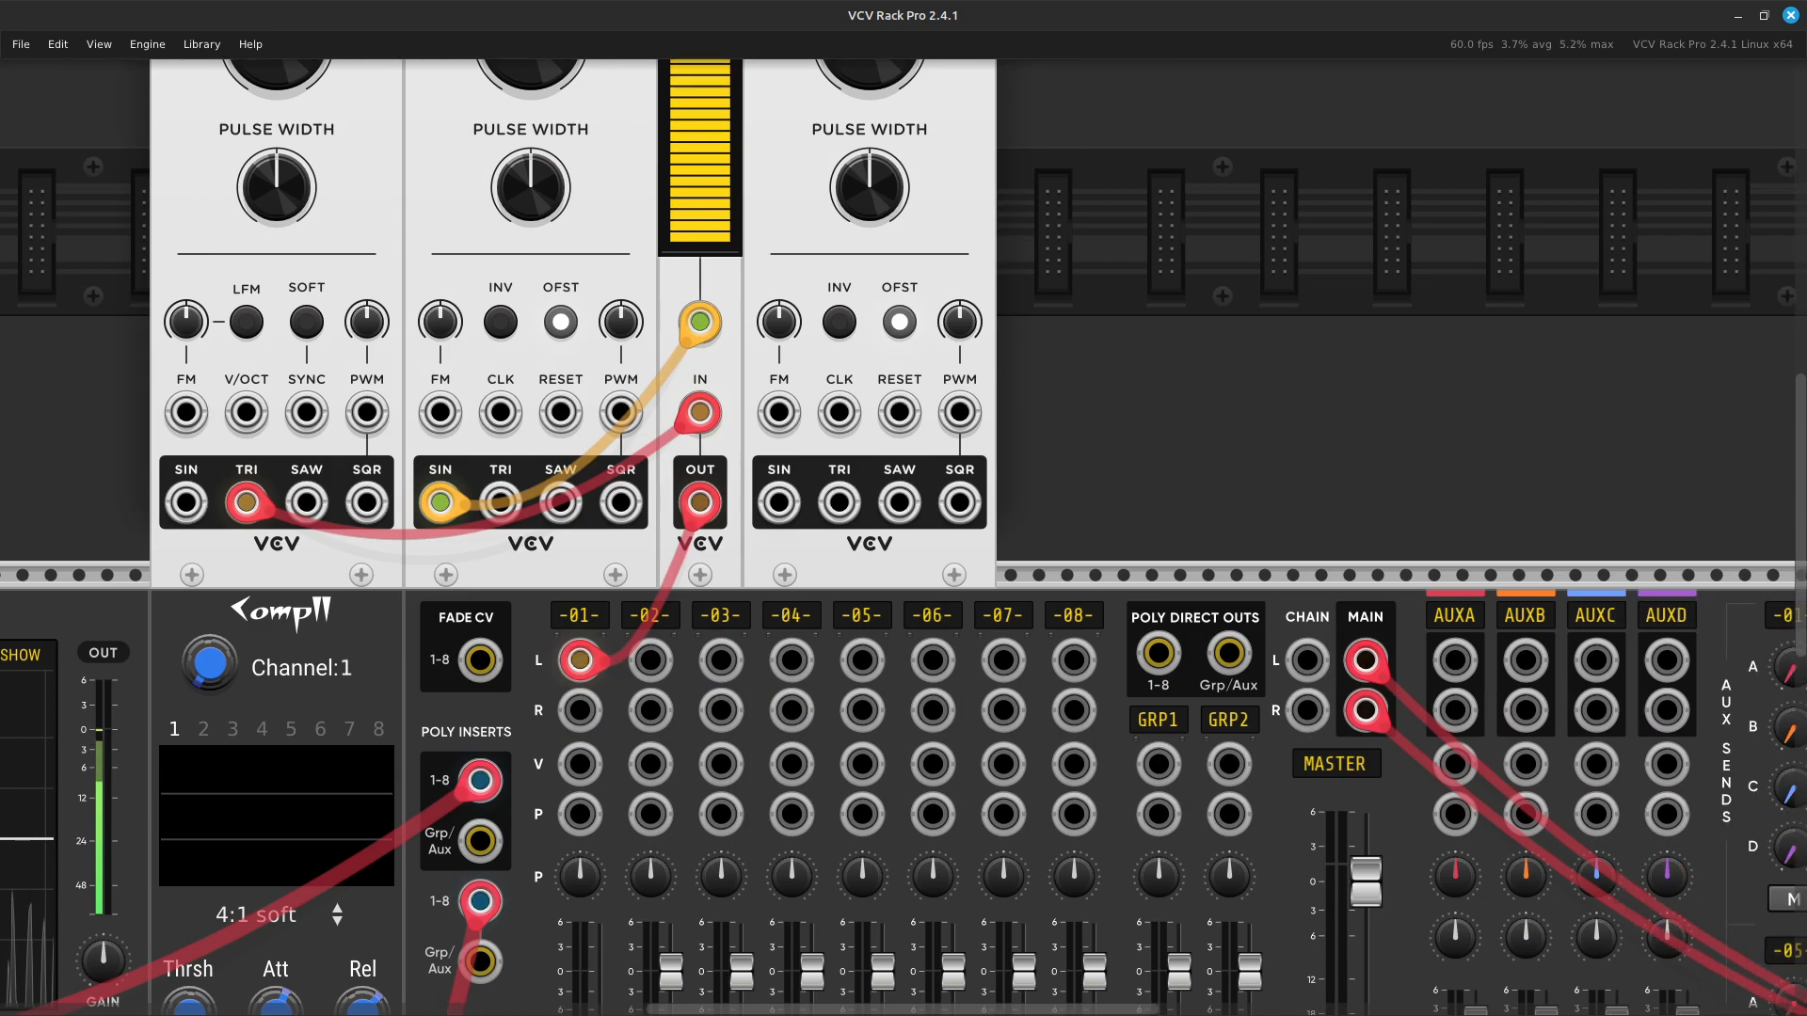
key("Up")
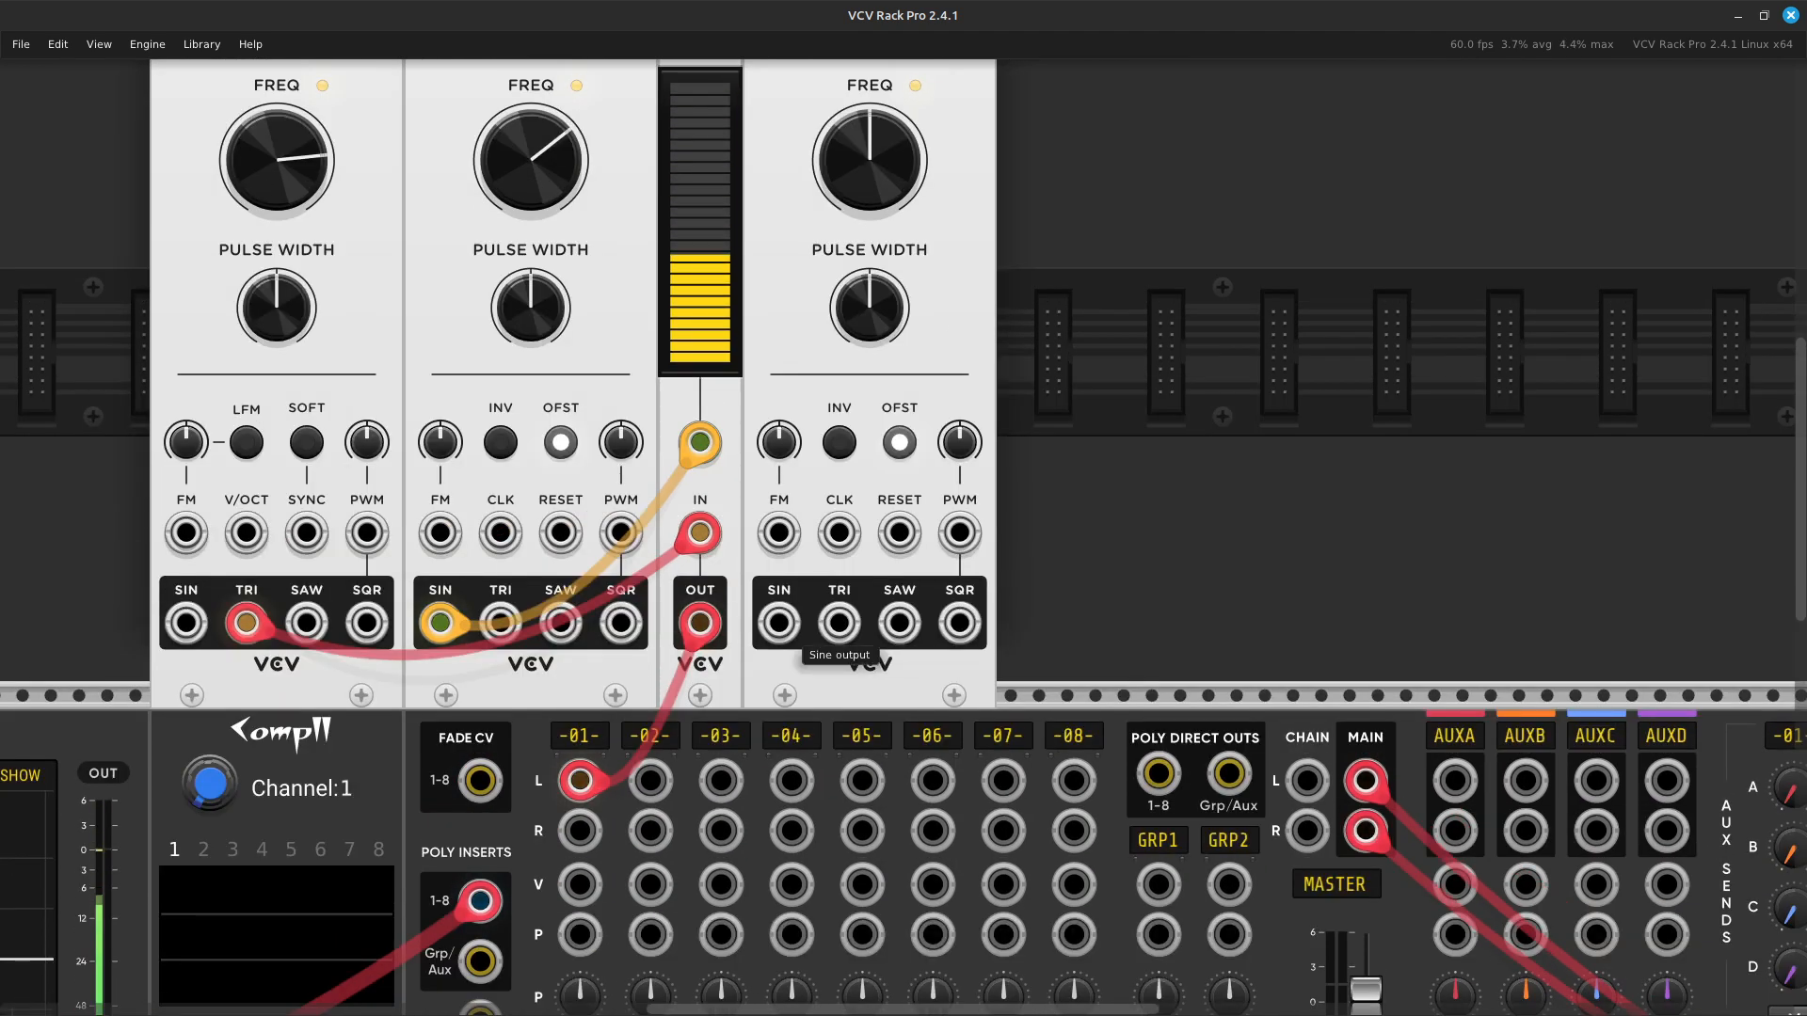
right_click(778, 627)
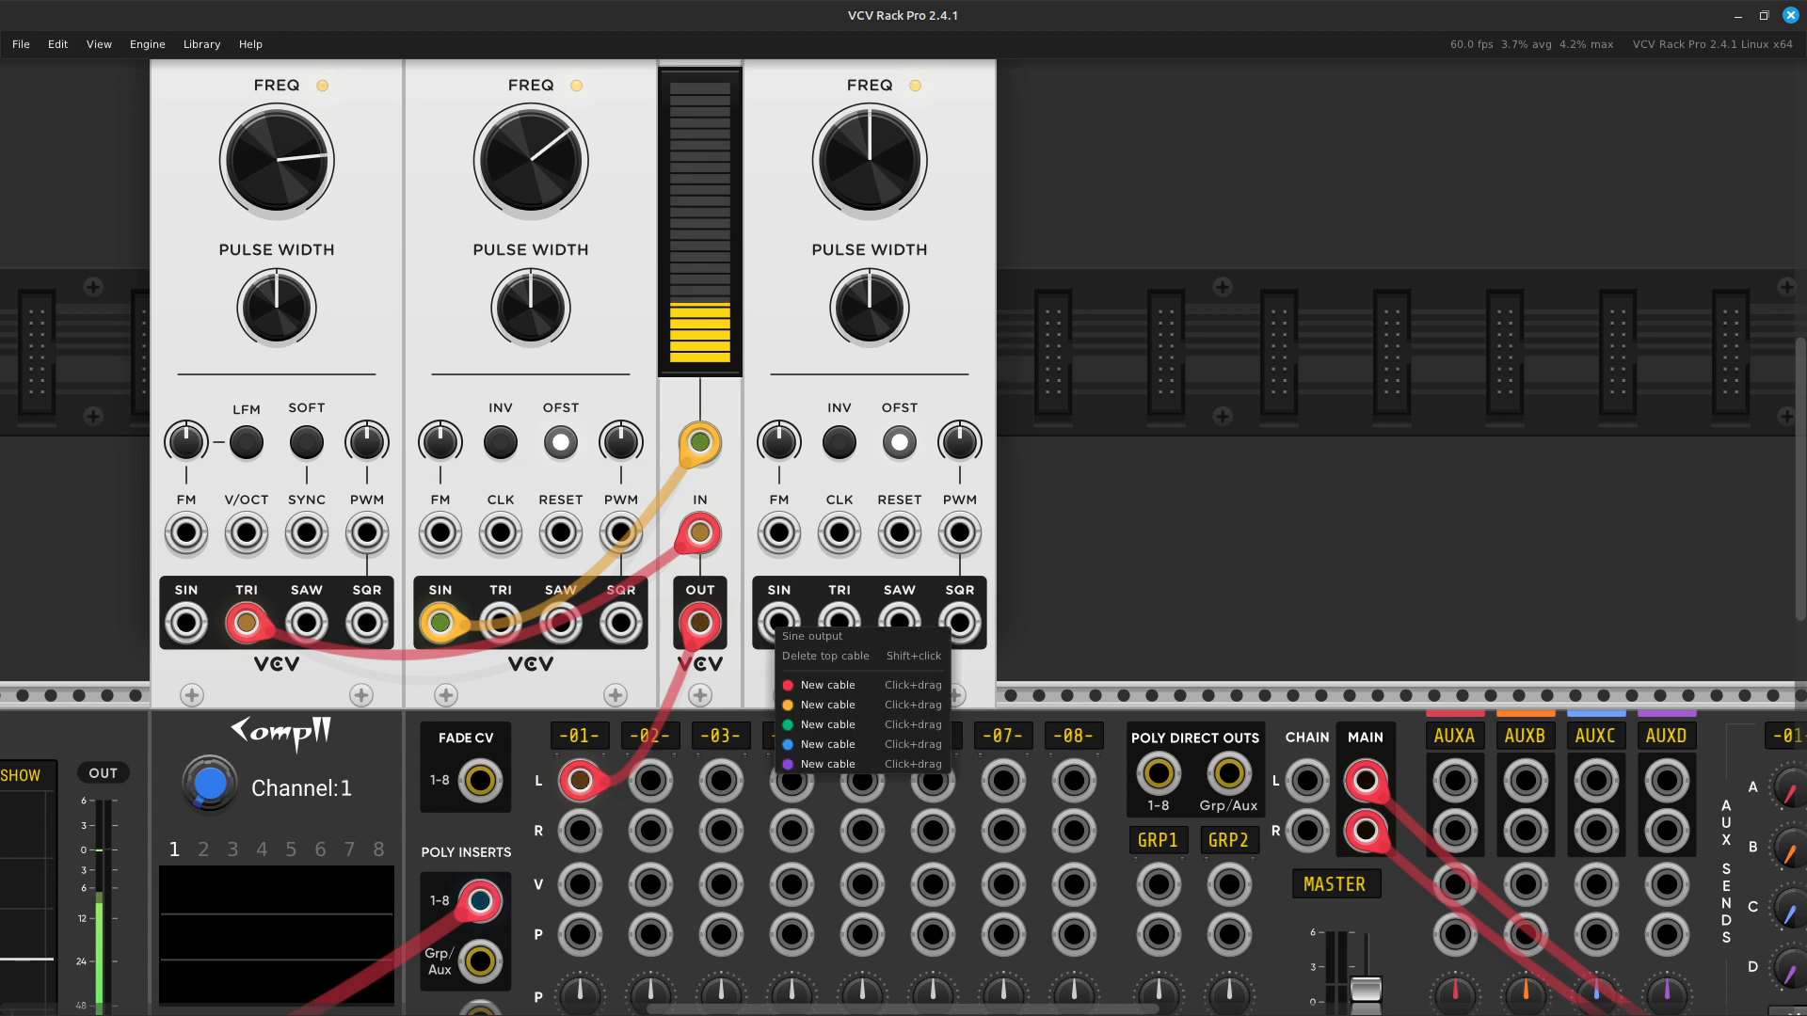
left_click_drag(816, 705, 790, 734)
key("Left")
key("Left")
key("Left")
key("Left")
key("Left")
key("Left")
key("Left")
key("Down")
key("Down")
key("Down")
key("Down")
key("Down")
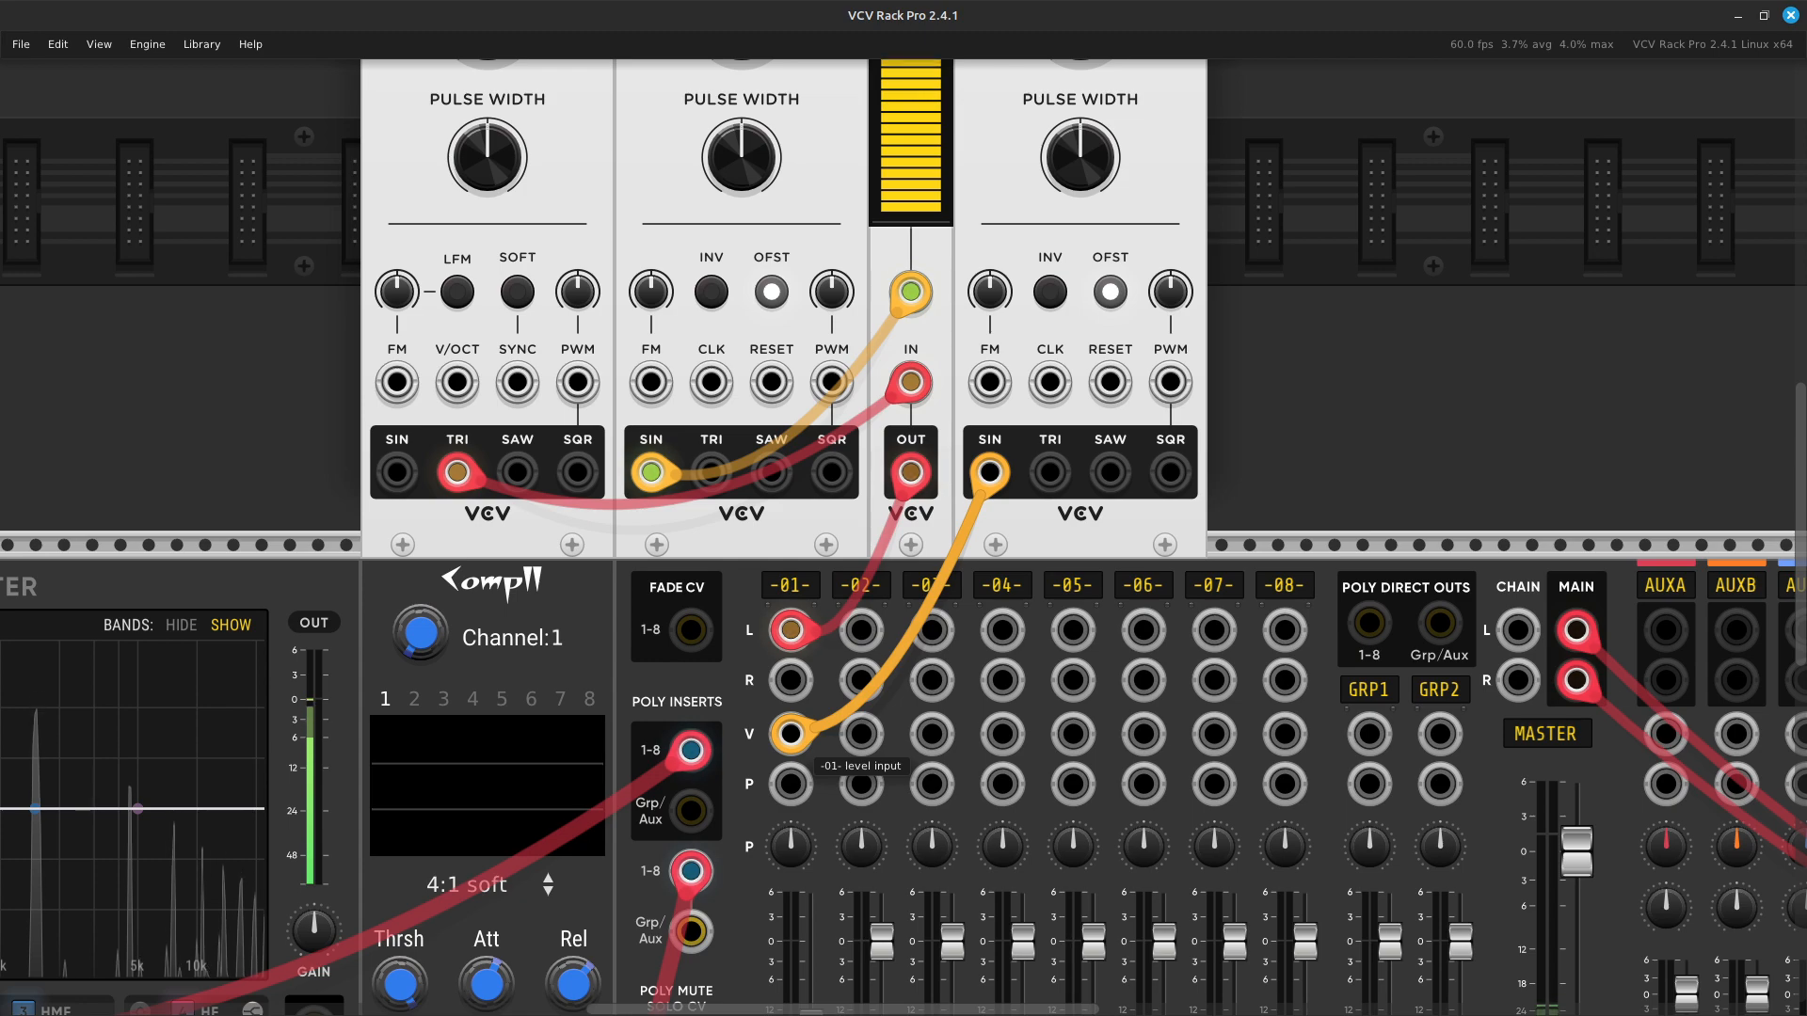
left_click_drag(790, 734, 790, 735)
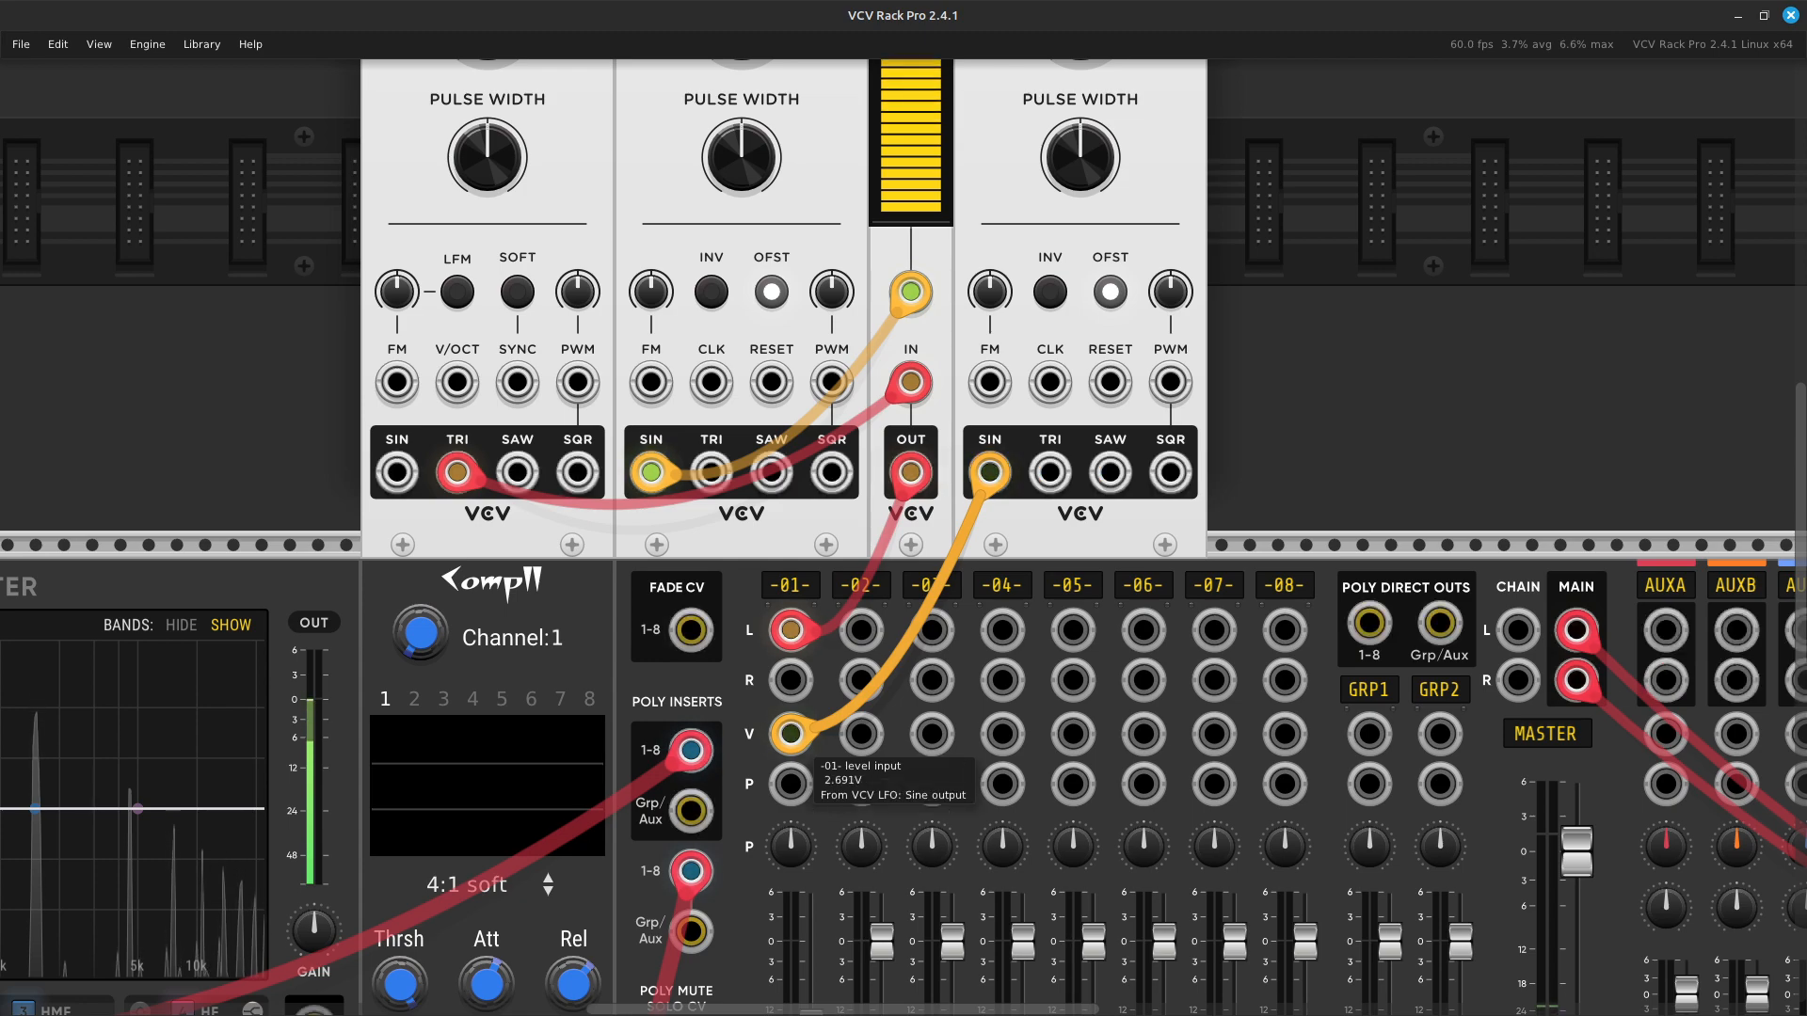
Set the VCO's frequency to 3398 Hz.
key("Right")
key("Up")
key("Up")
key("Up")
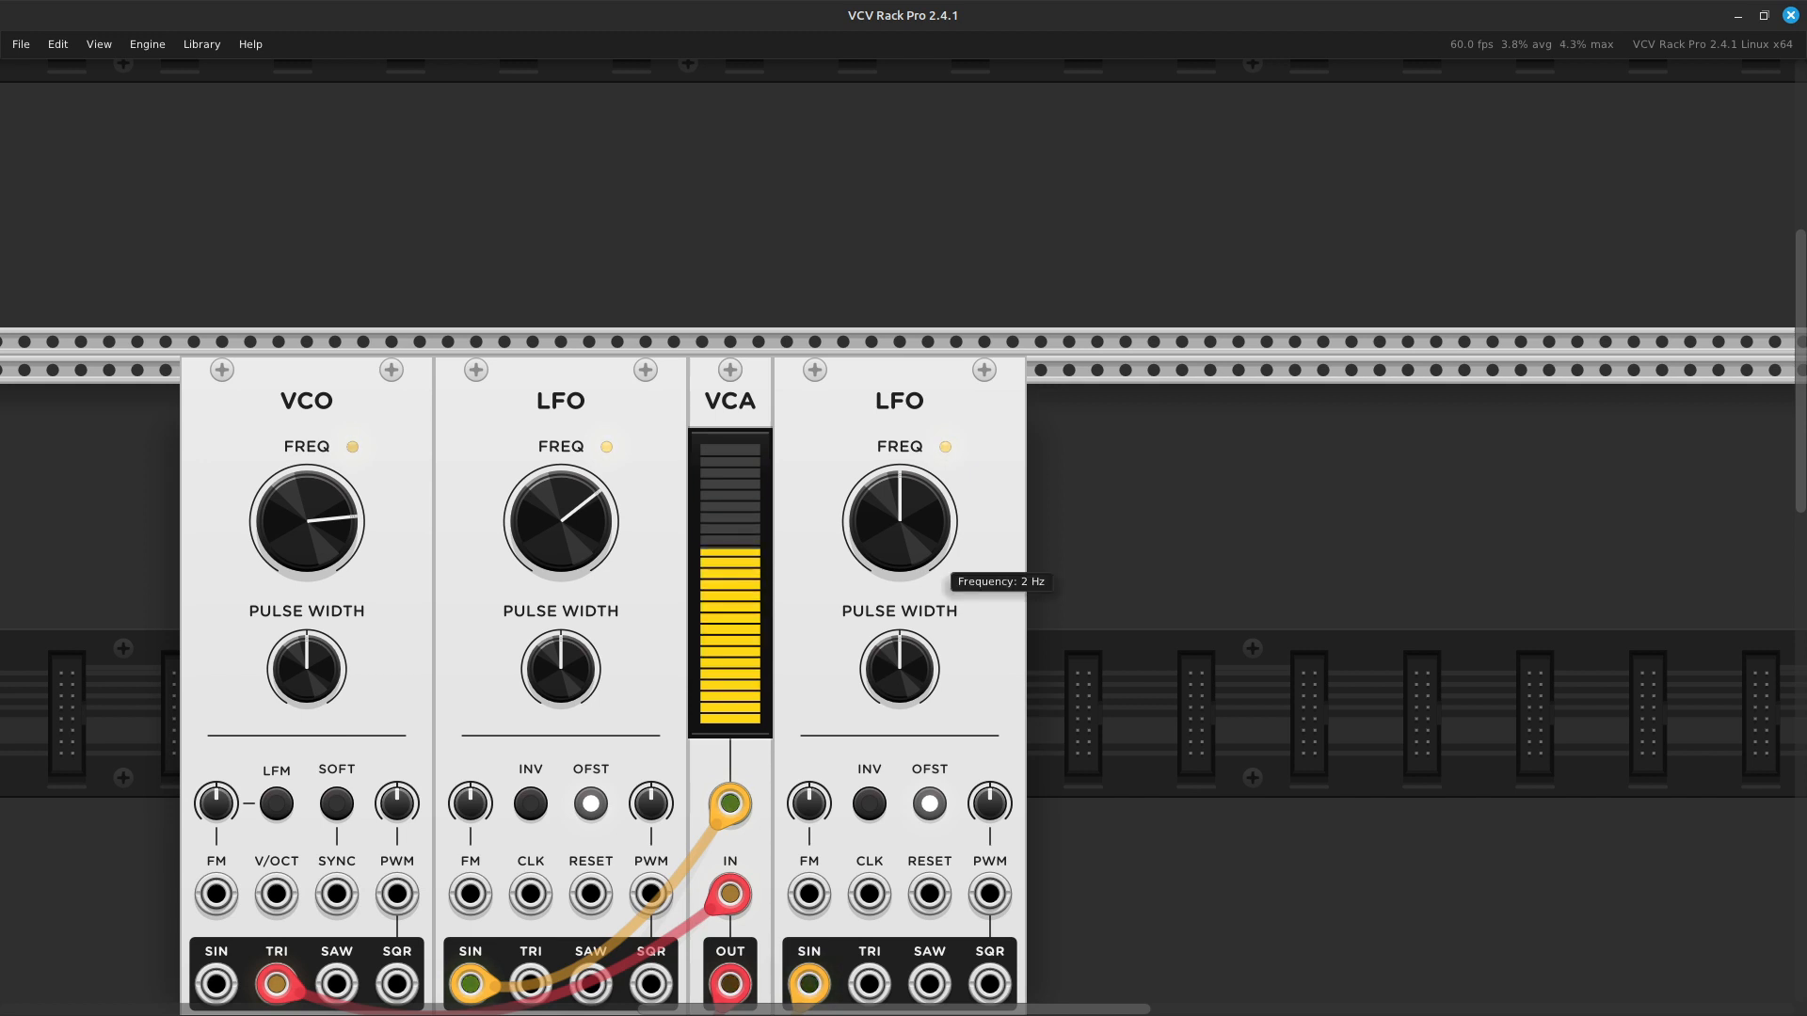
key("Left")
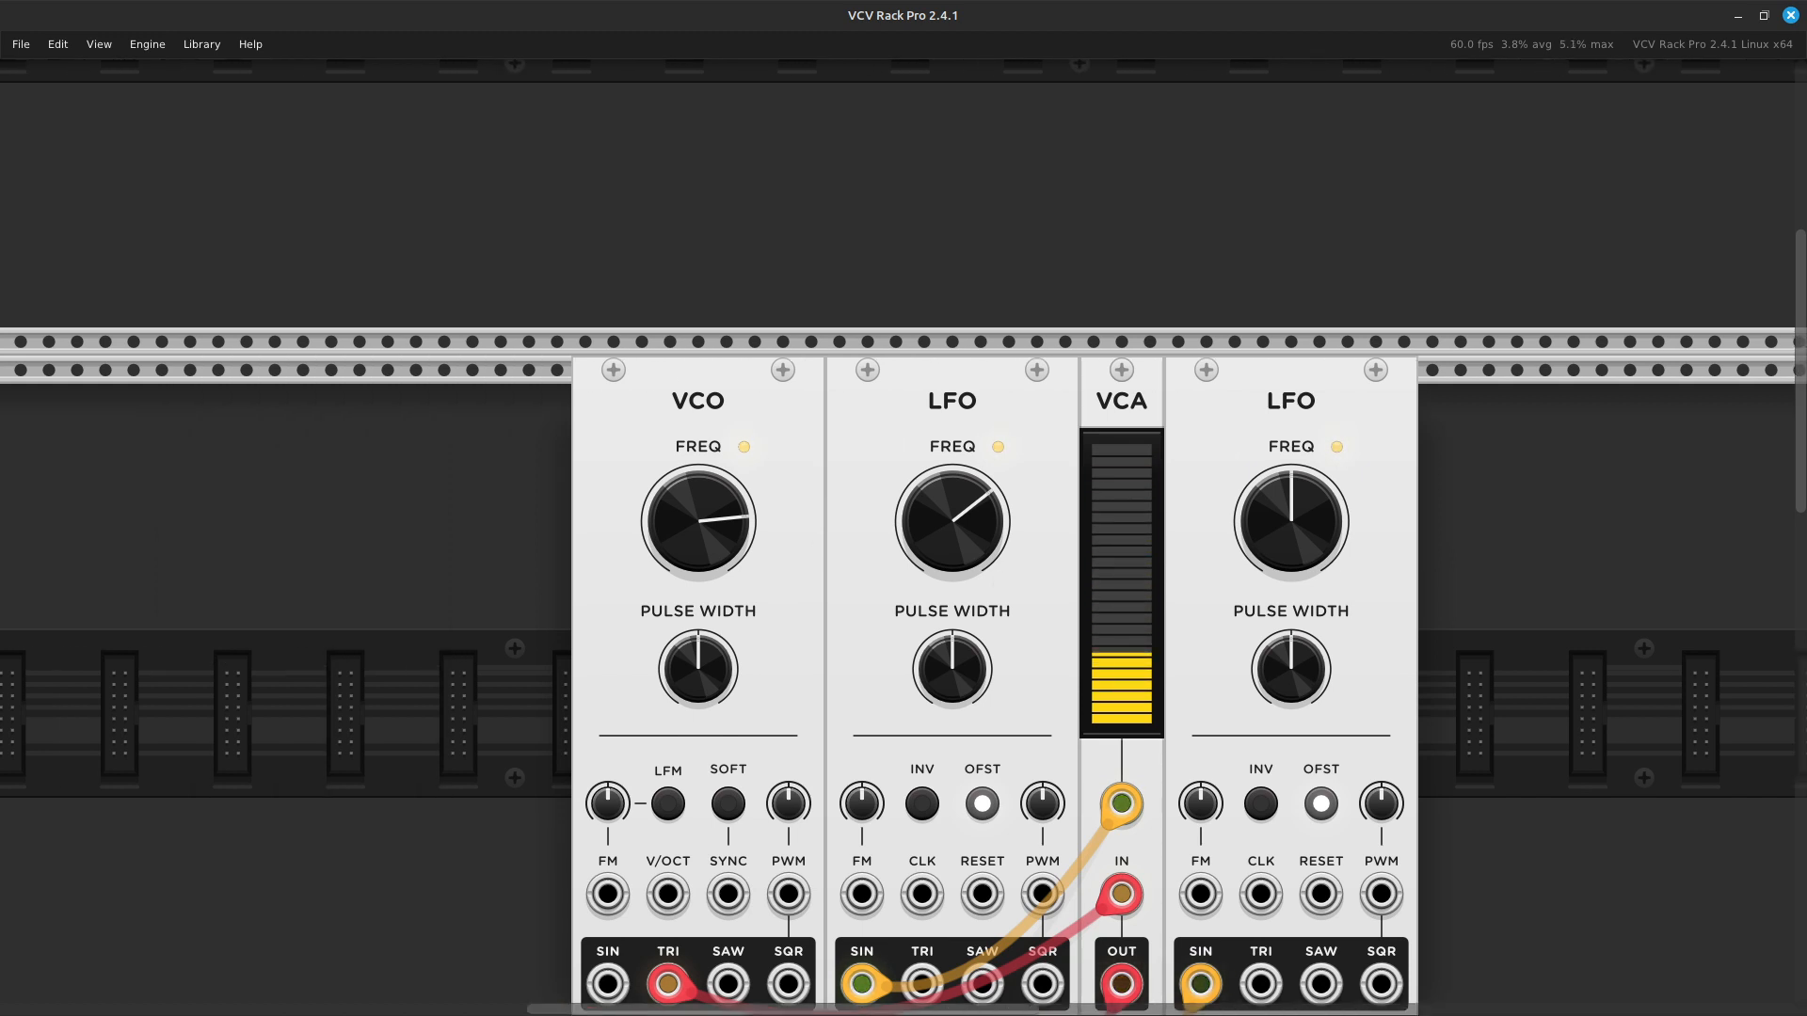
left_click_drag(699, 521, 699, 504)
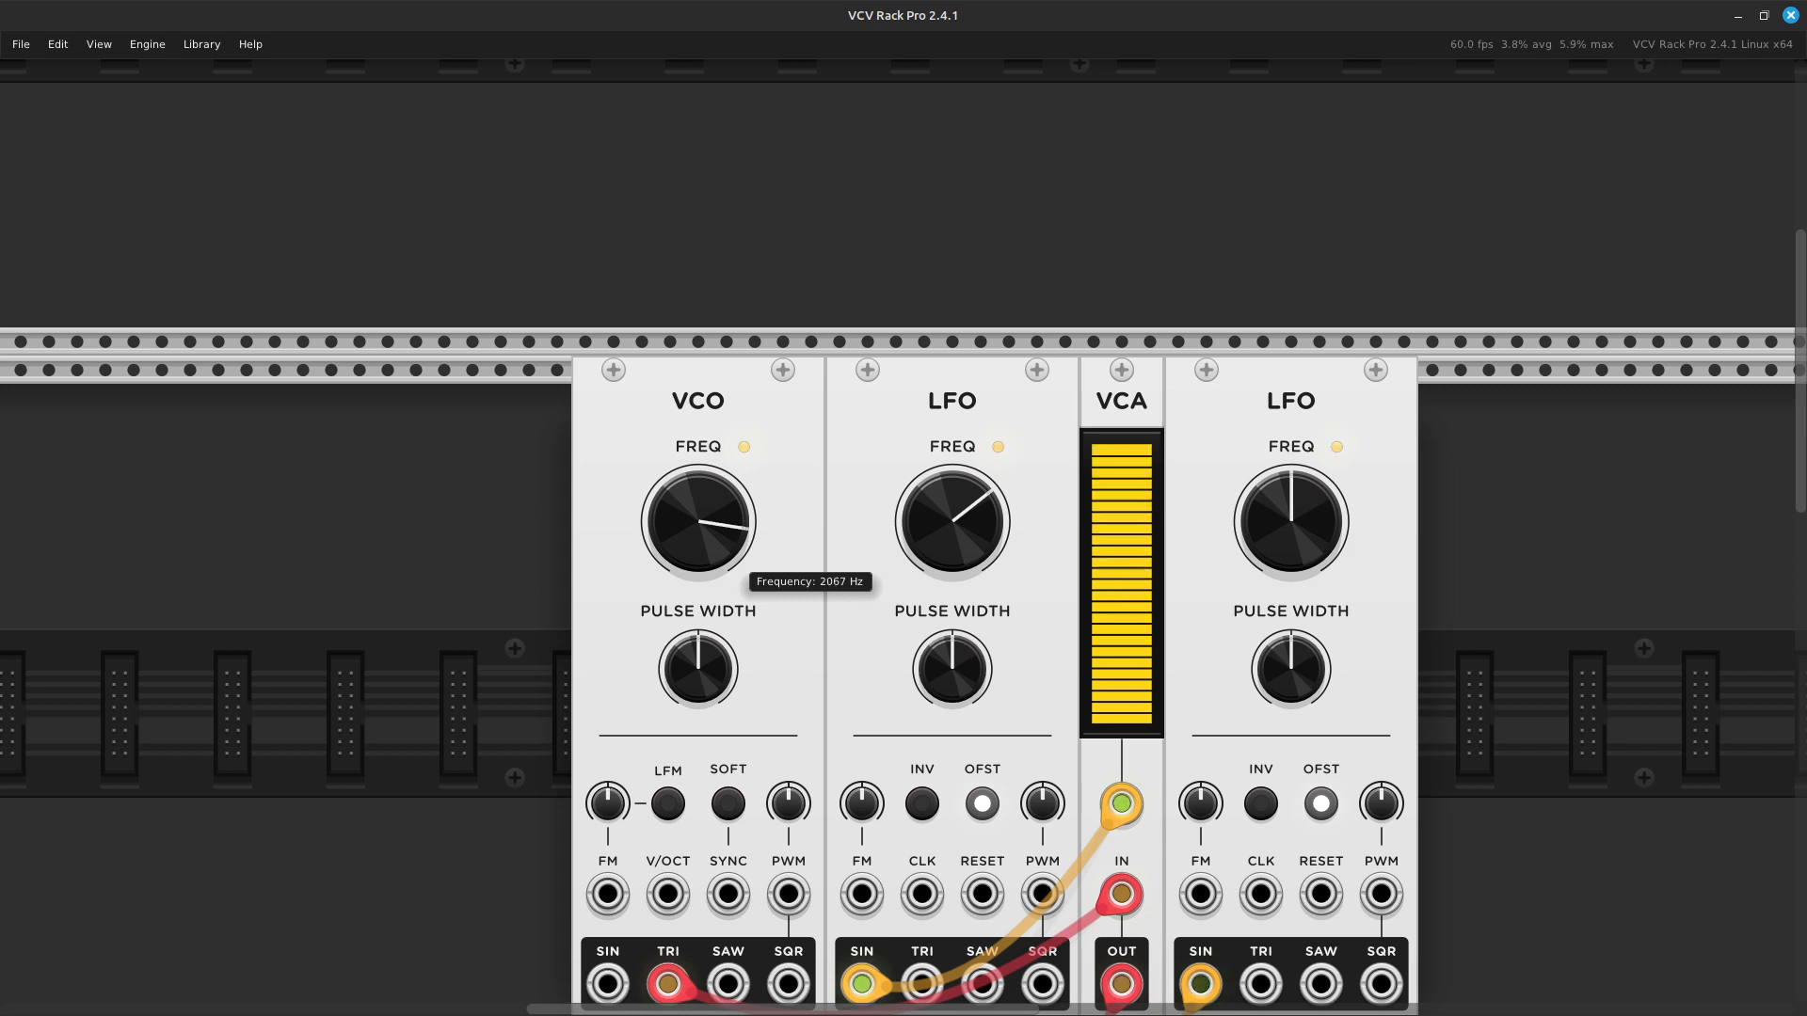
right_click(718, 484)
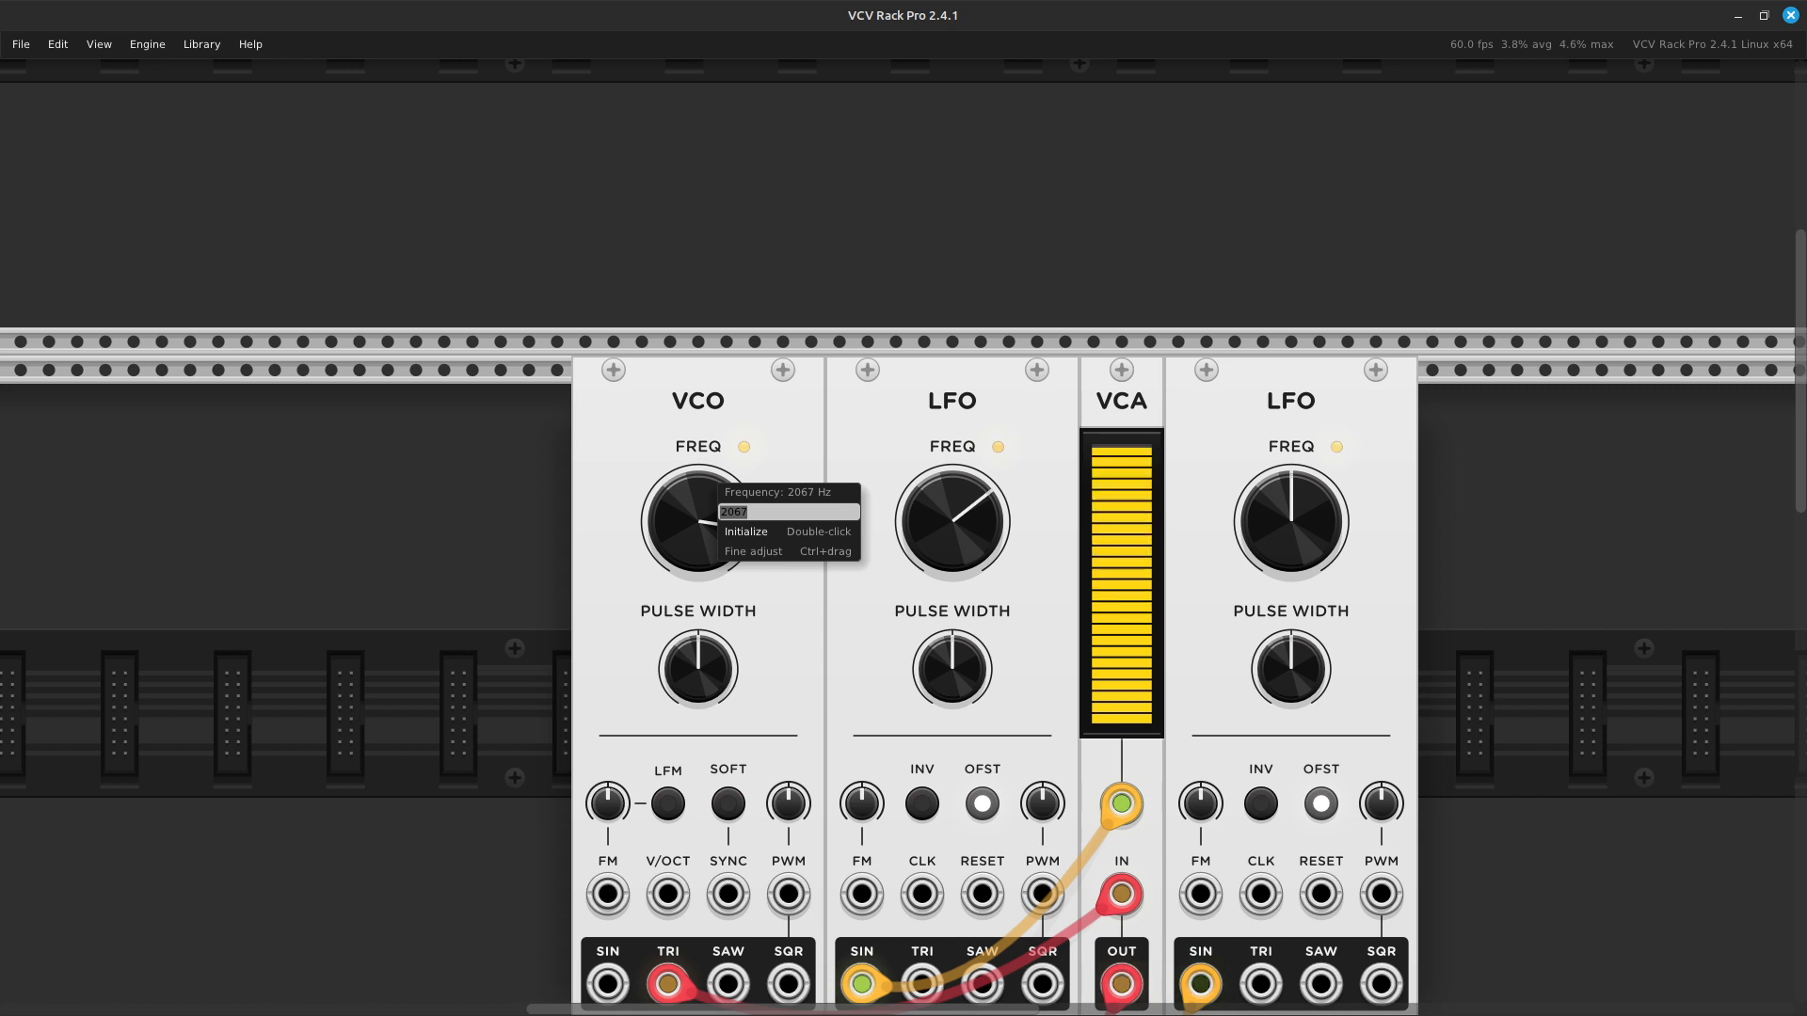
type("3398")
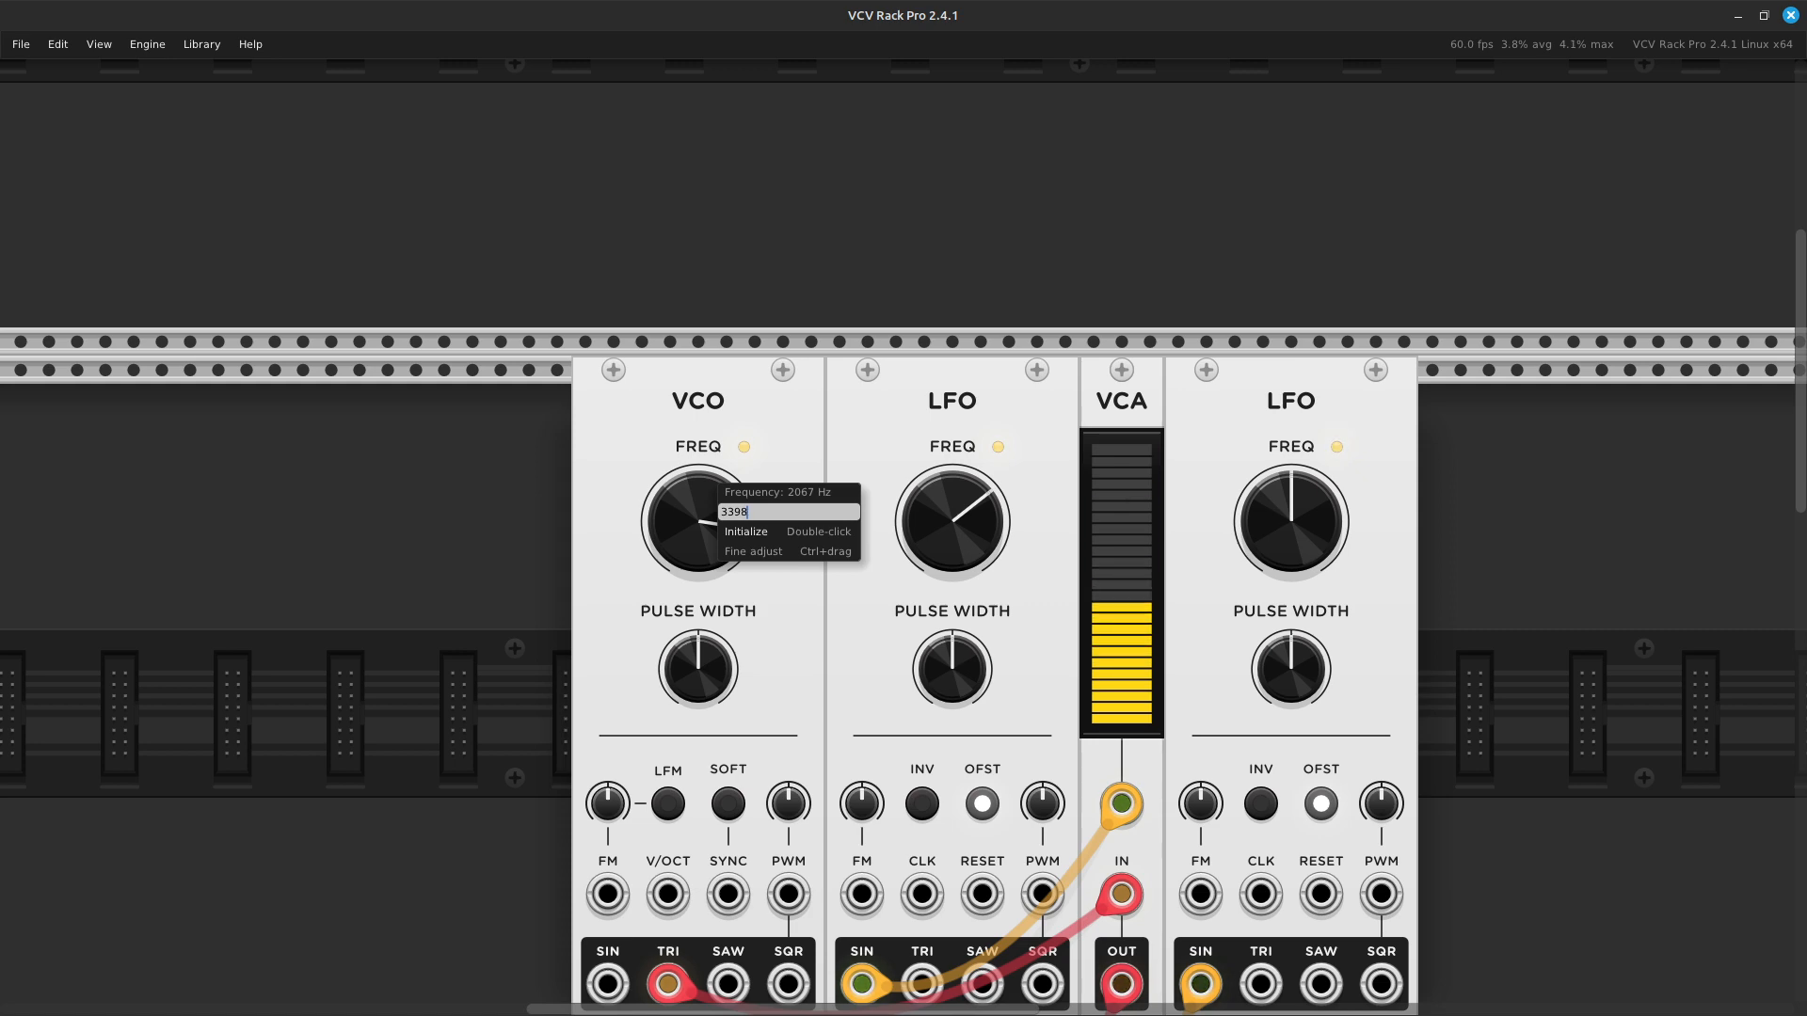
key("Return")
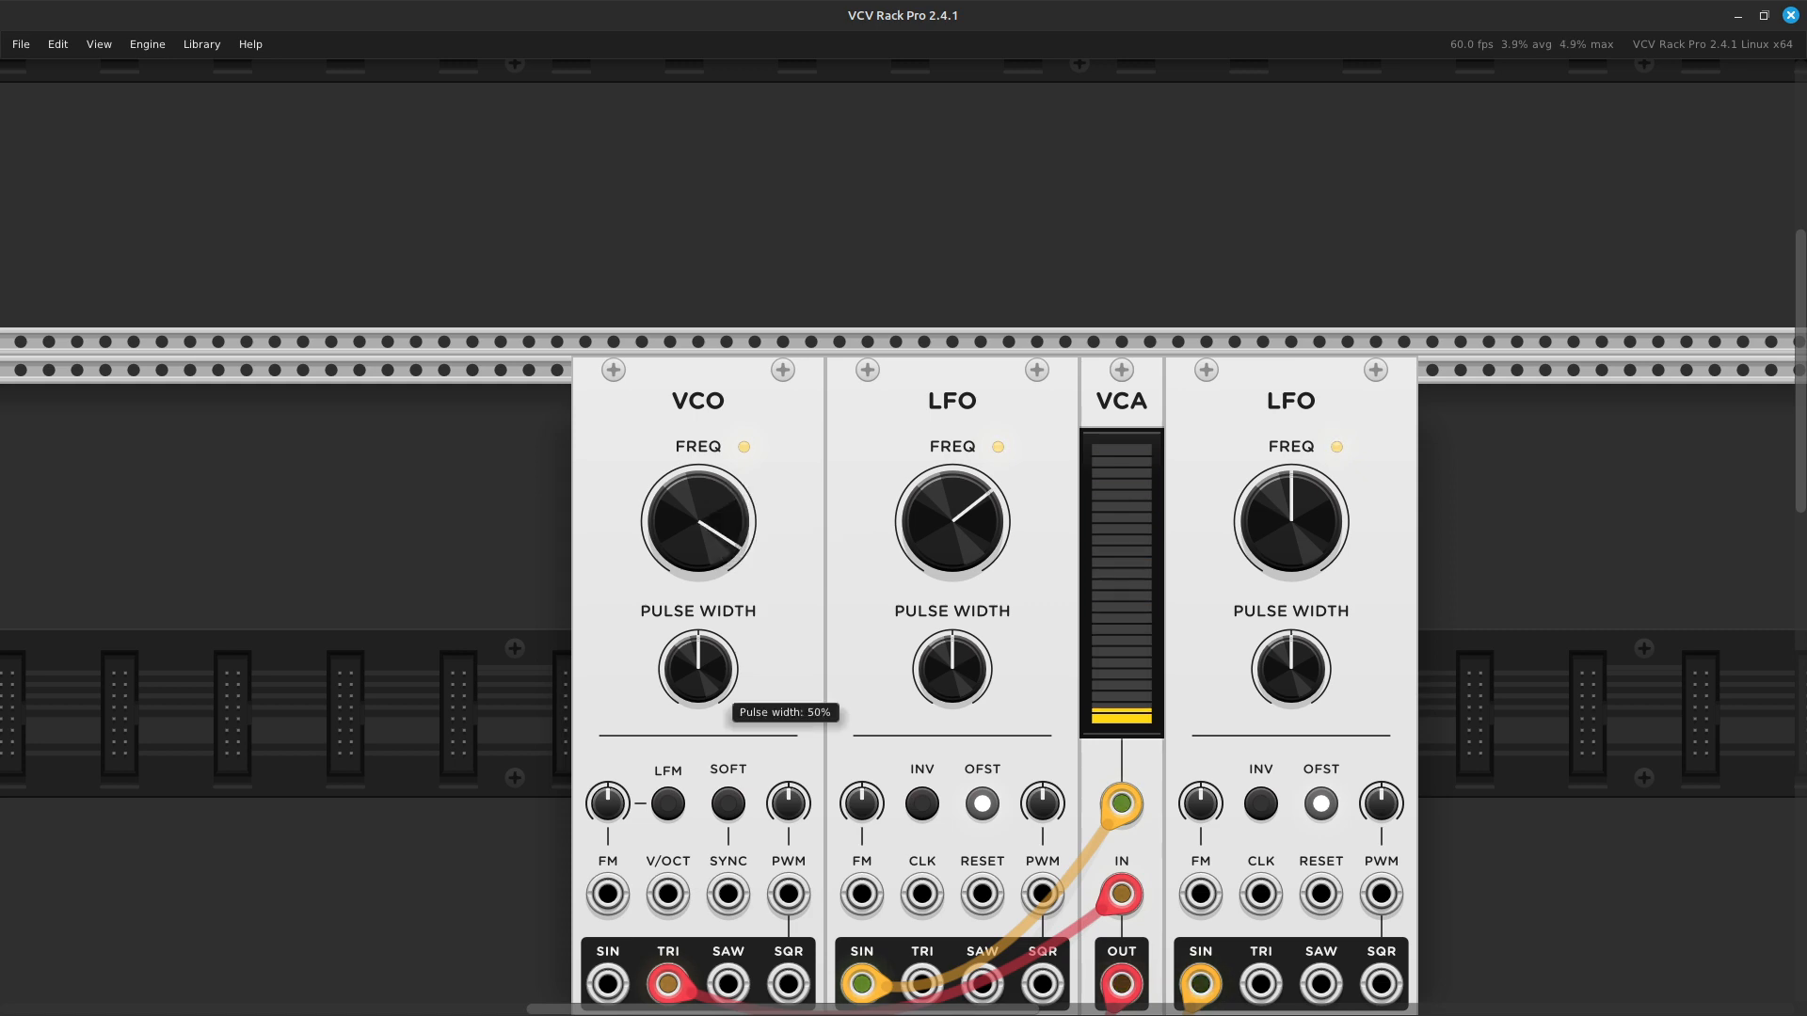
key("Down")
key("Right")
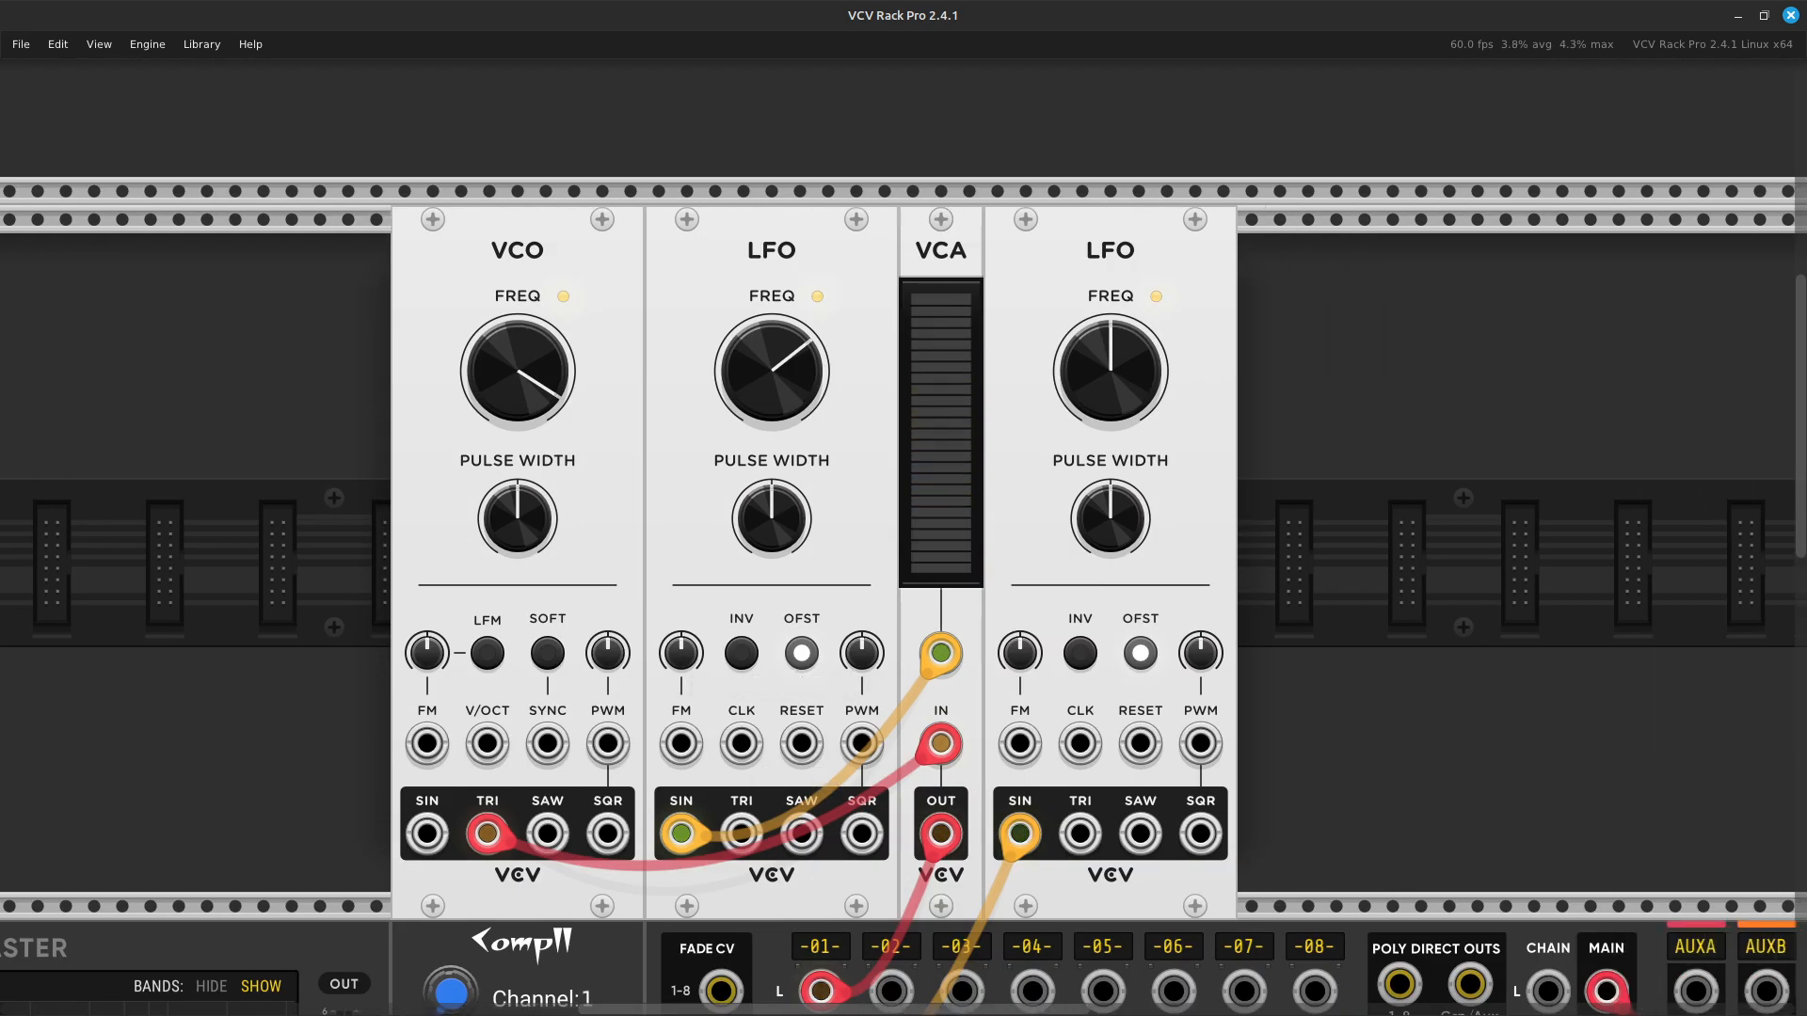
Select and copy the VCO, the LFO, the VCA and the second LFO together.
key("Right")
key("Down")
key("Left")
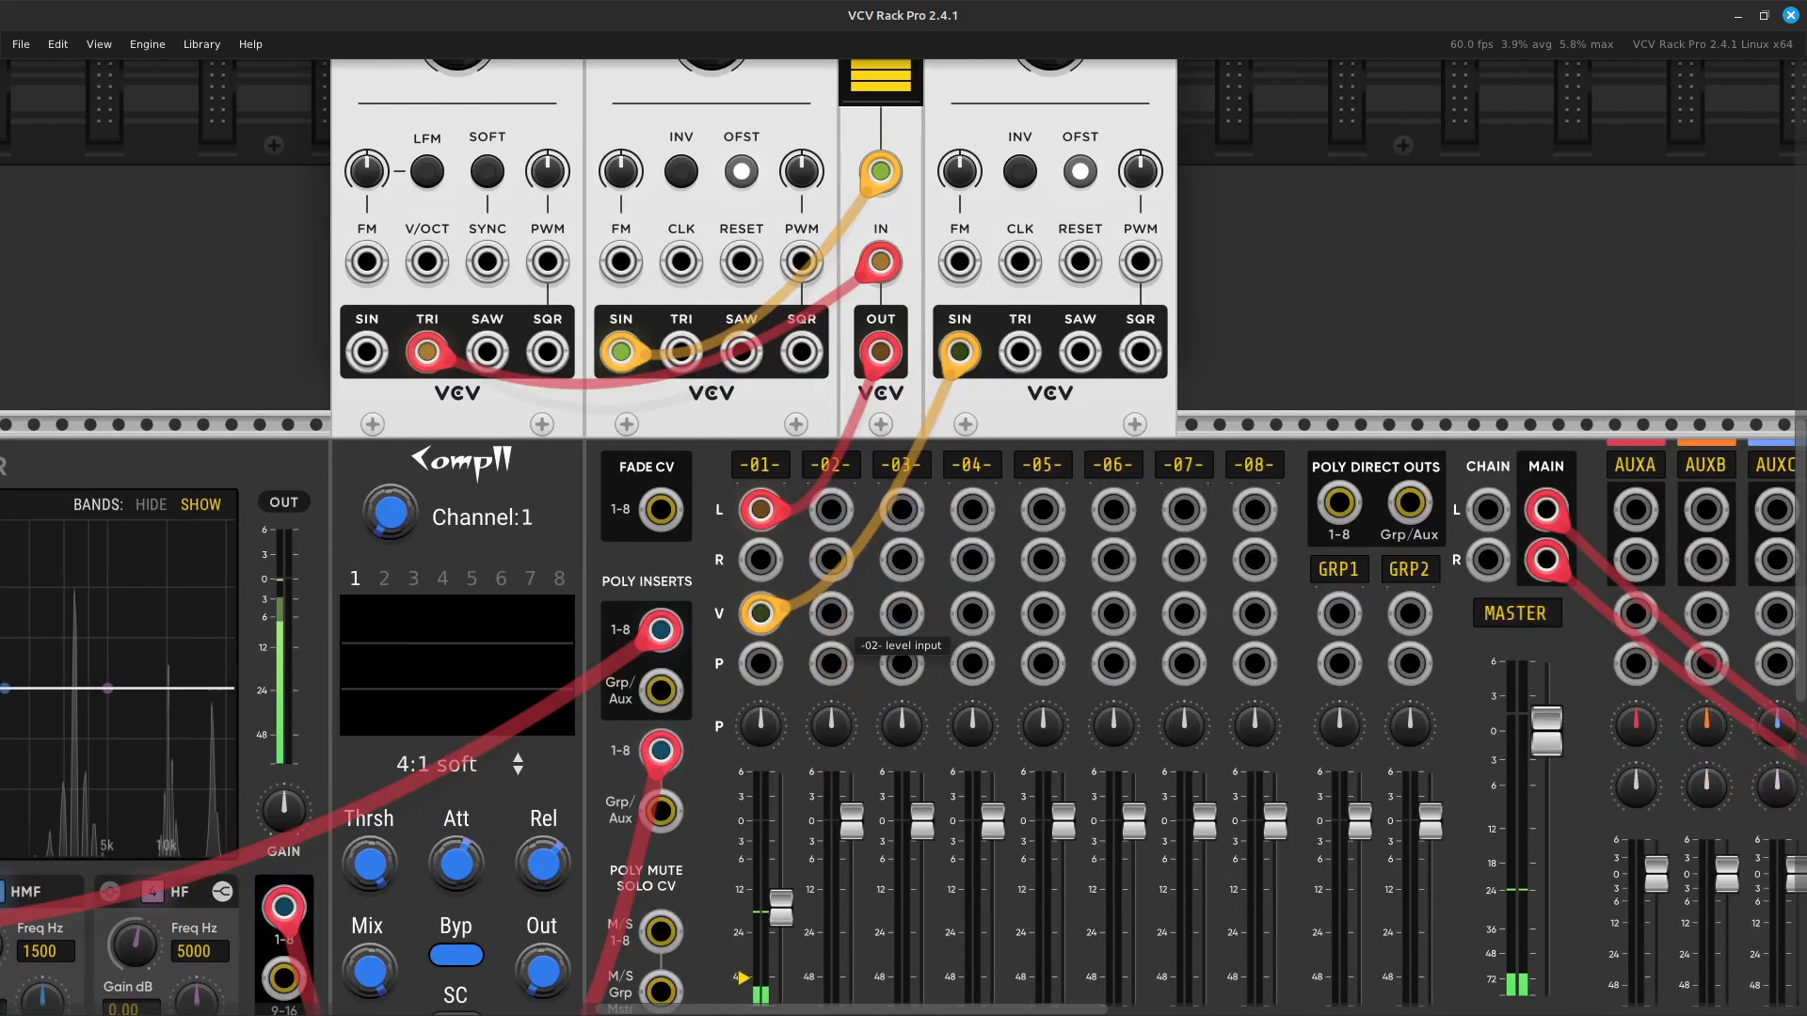
key("Left")
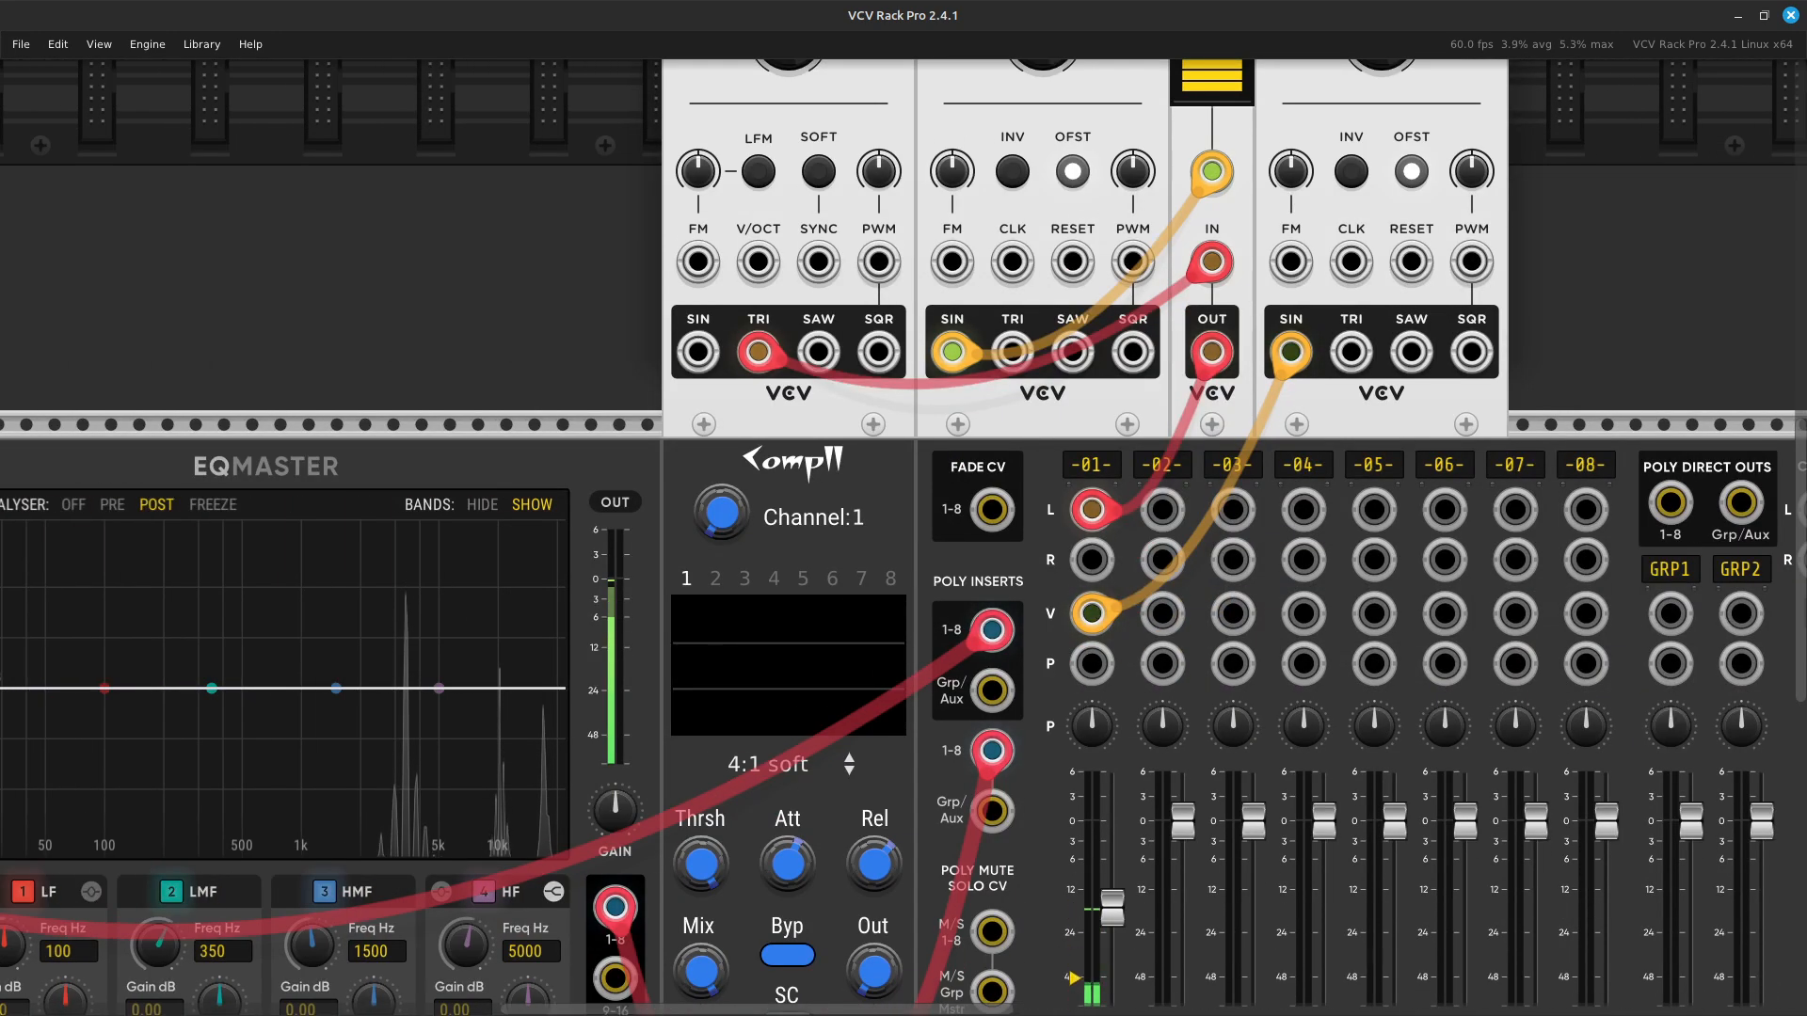
key("Up")
key("Up")
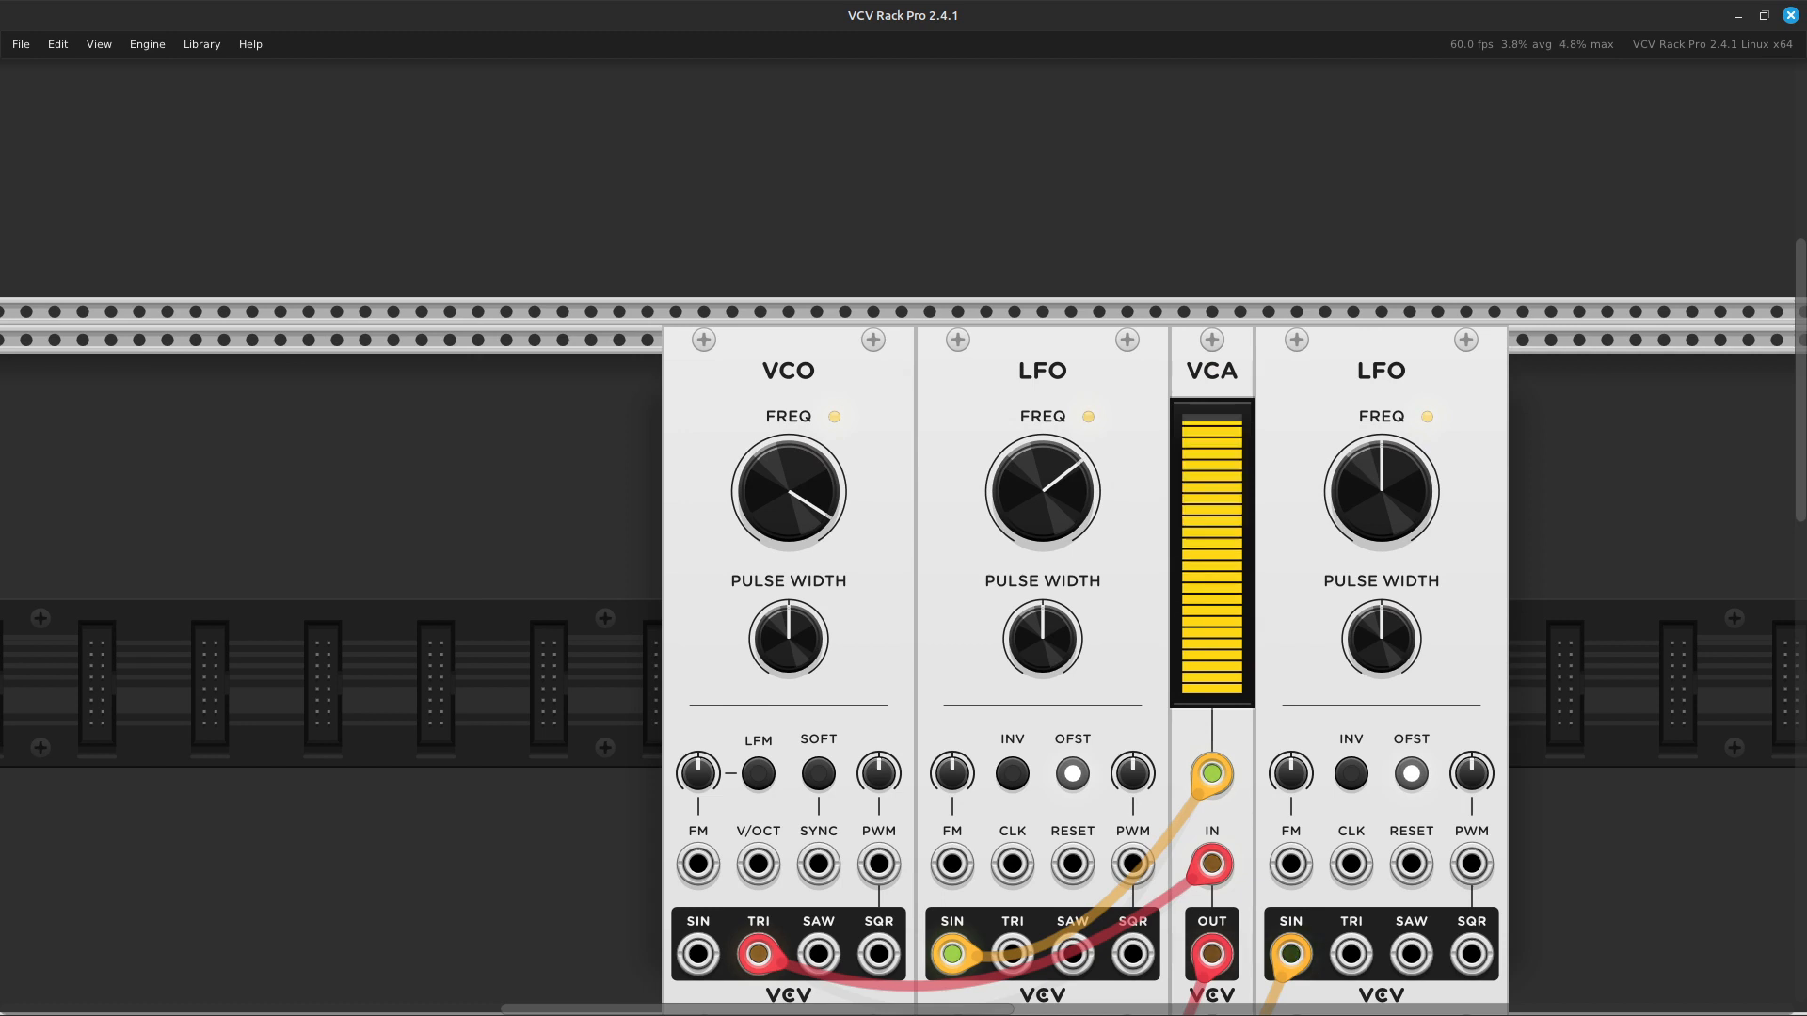
left_click(789, 371, "shift")
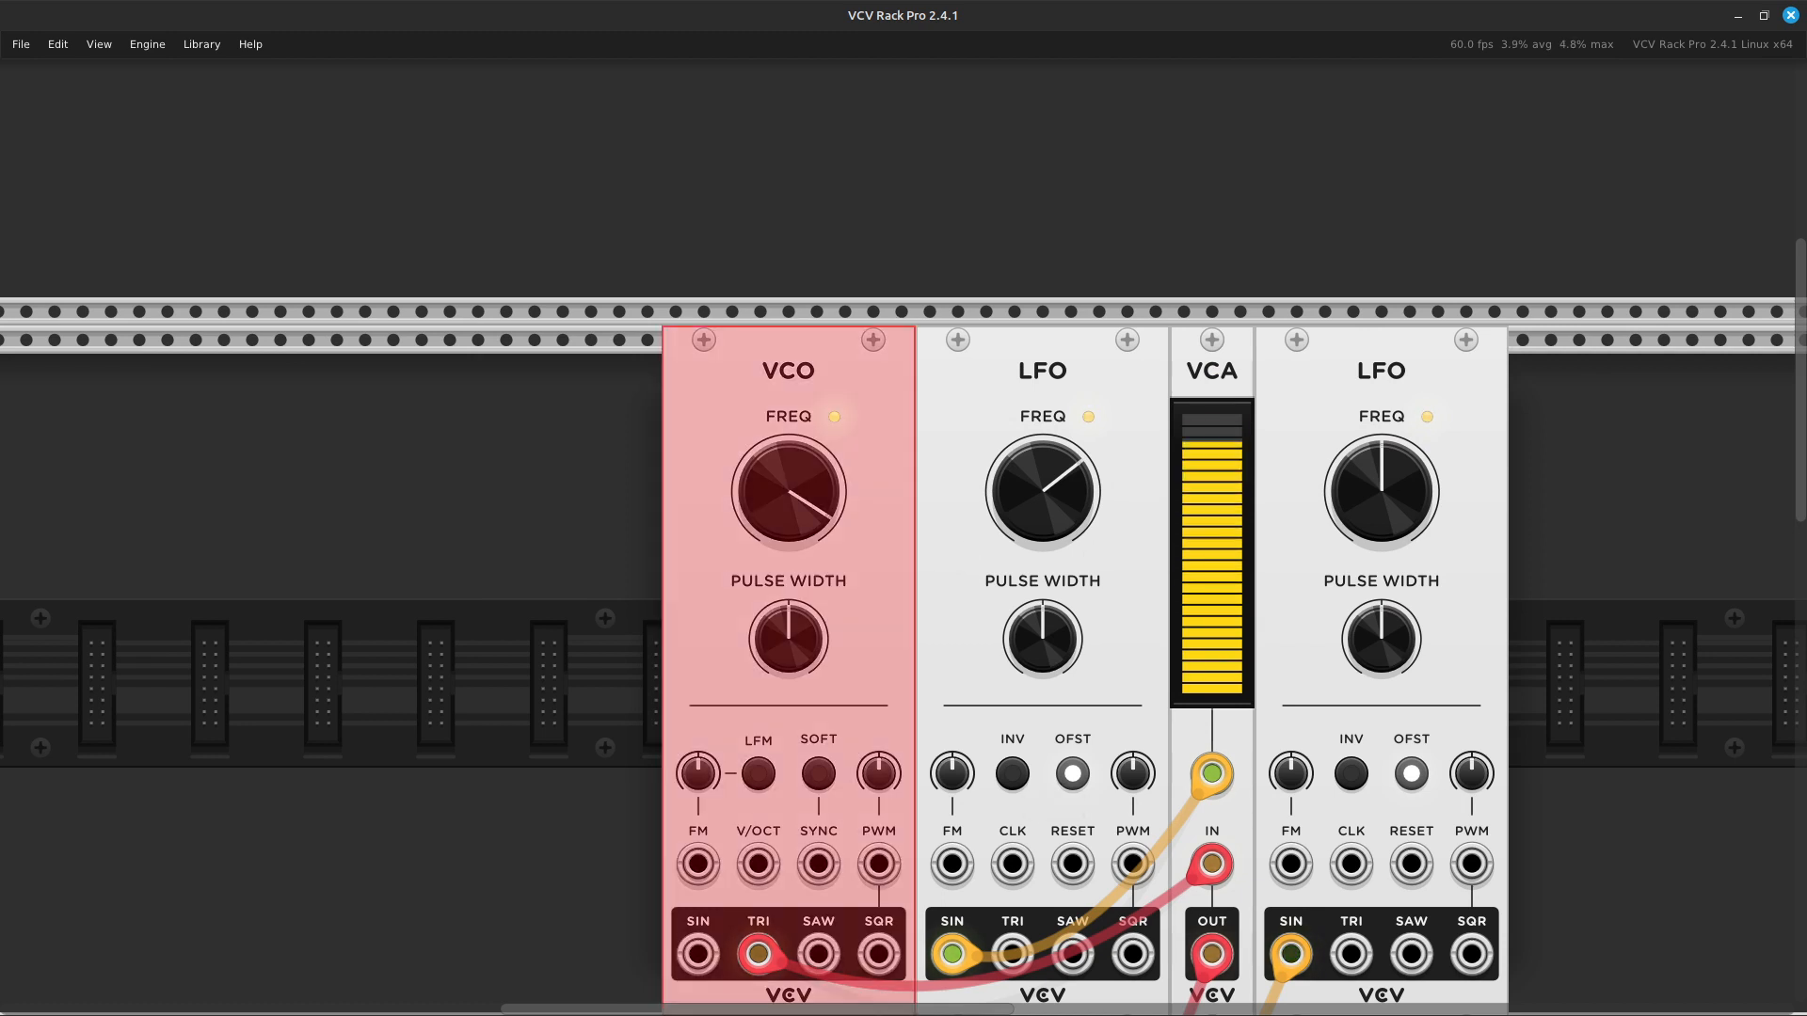
left_click(1042, 370, "shift")
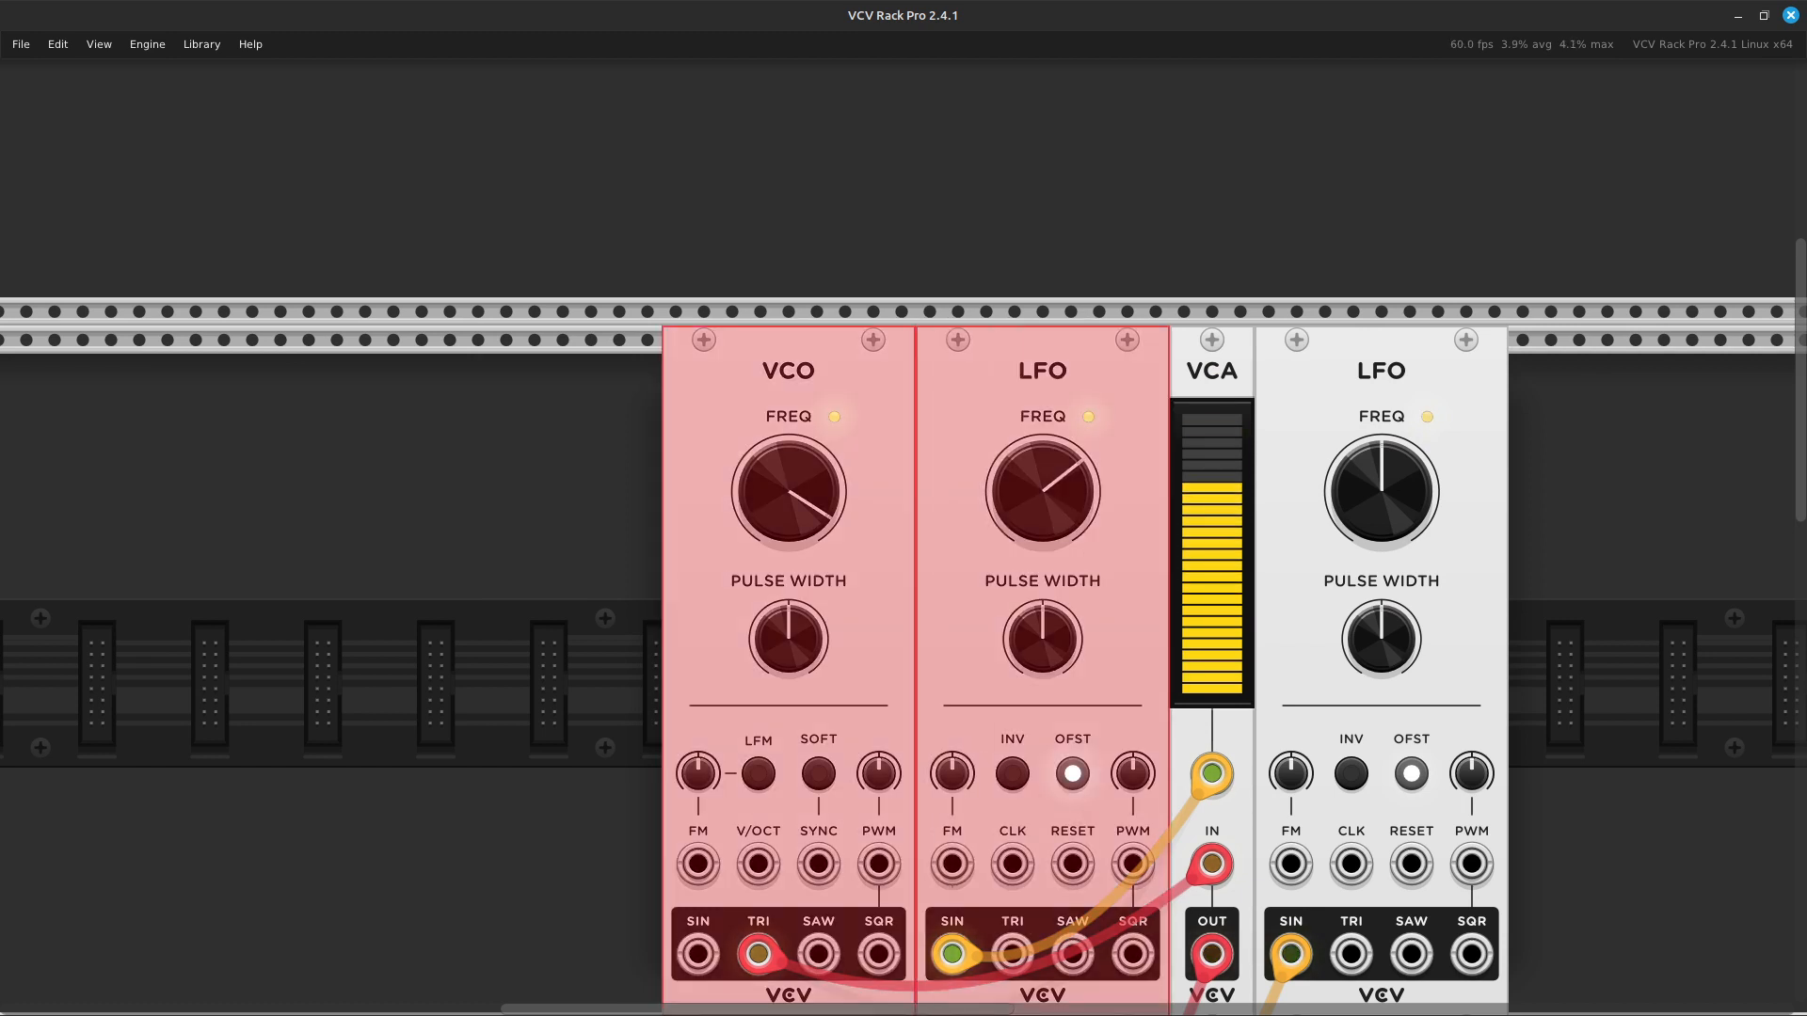
left_click(1212, 371, "shift")
left_click(1381, 371, "shift")
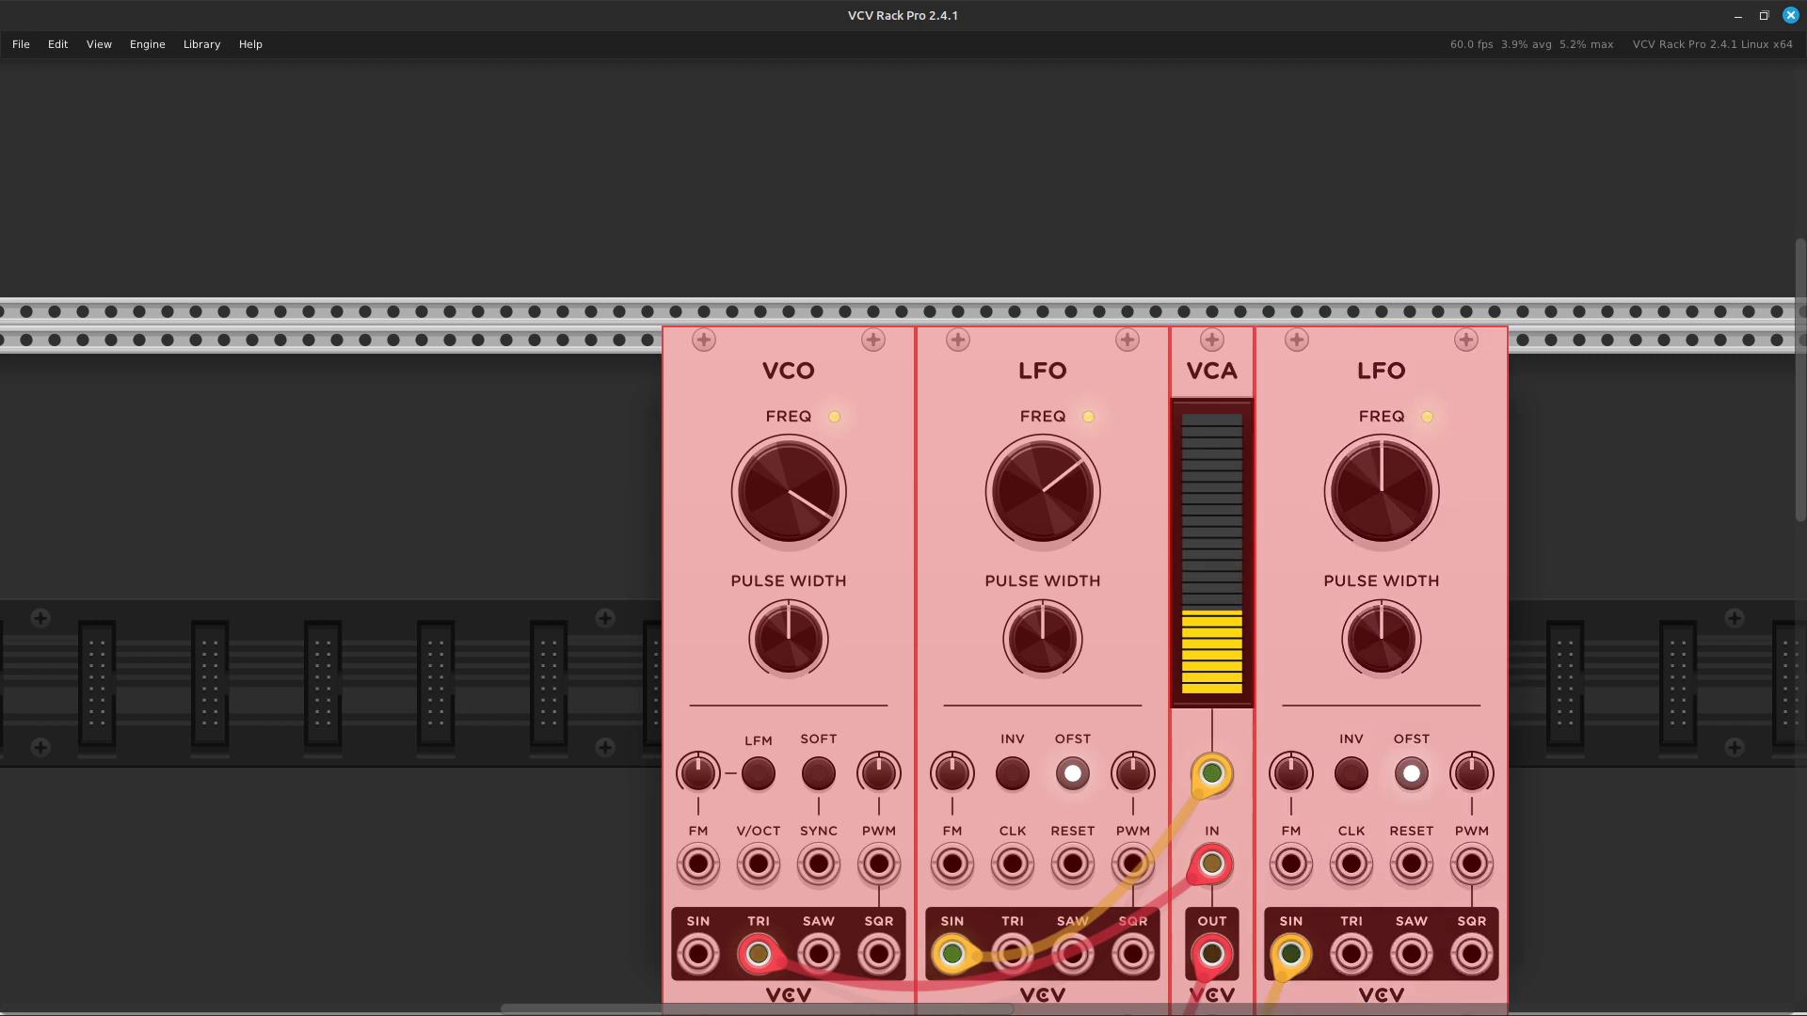
key("Right")
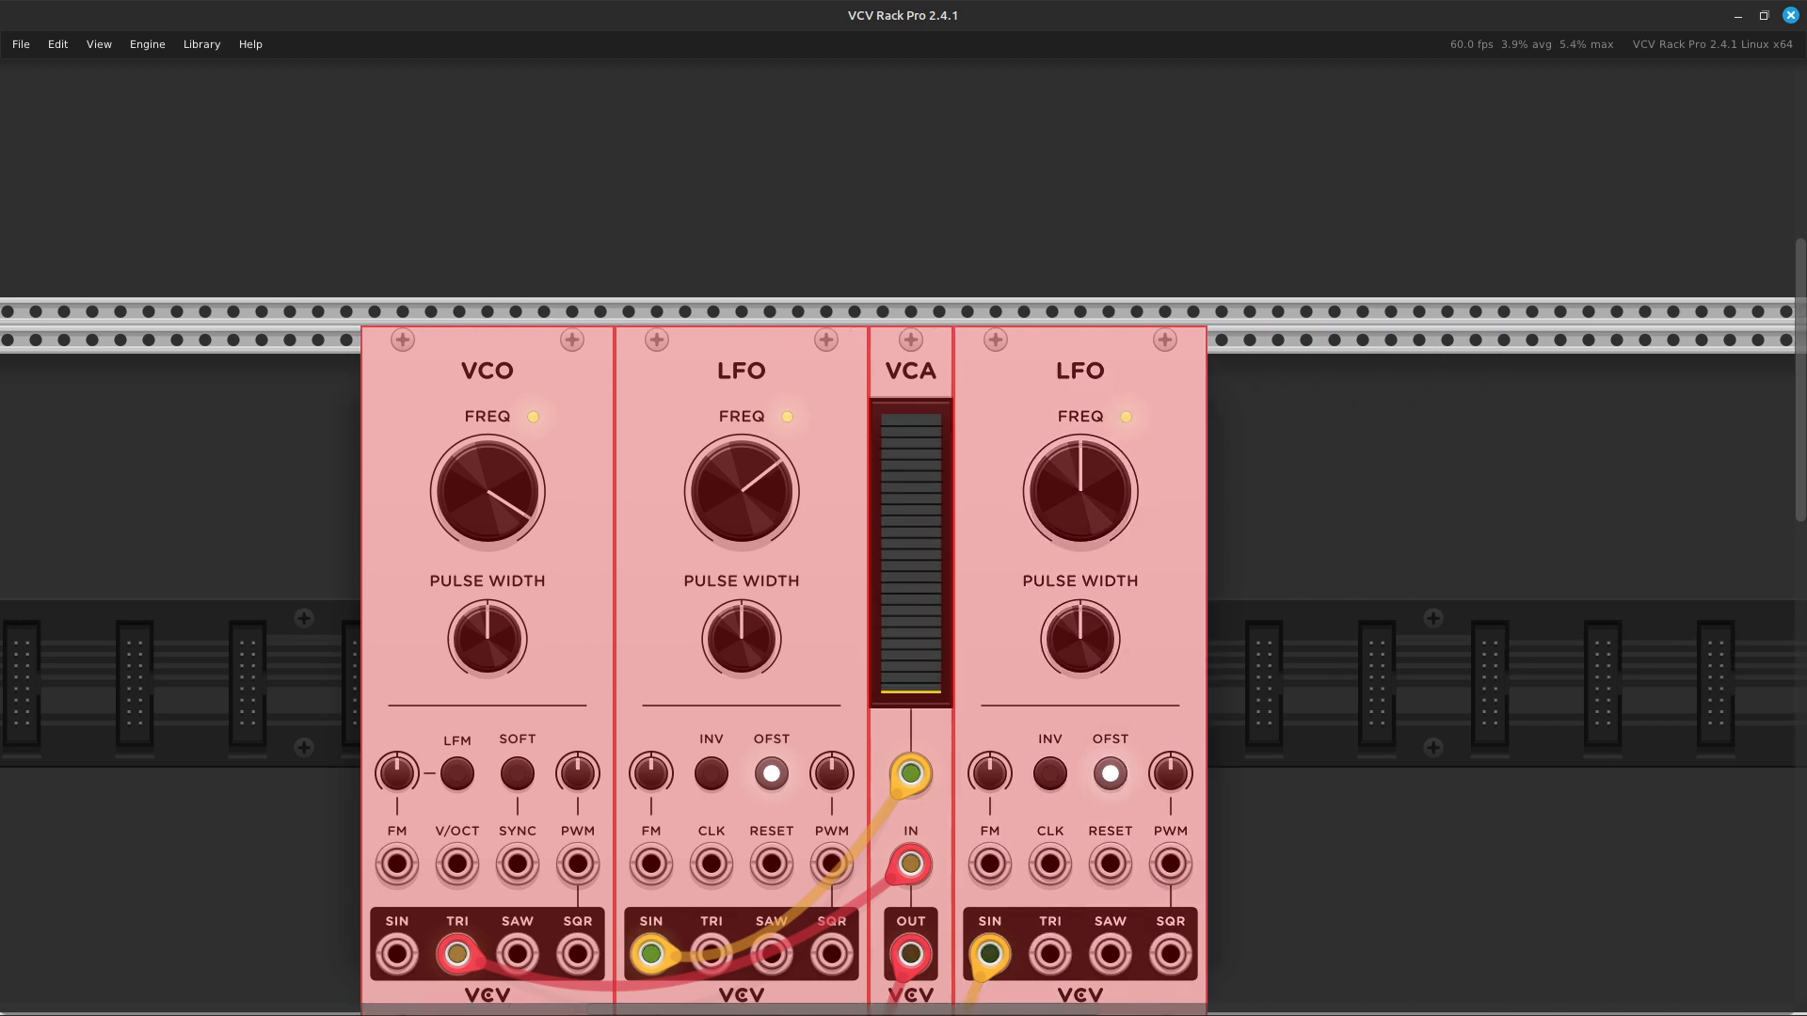
key("Down")
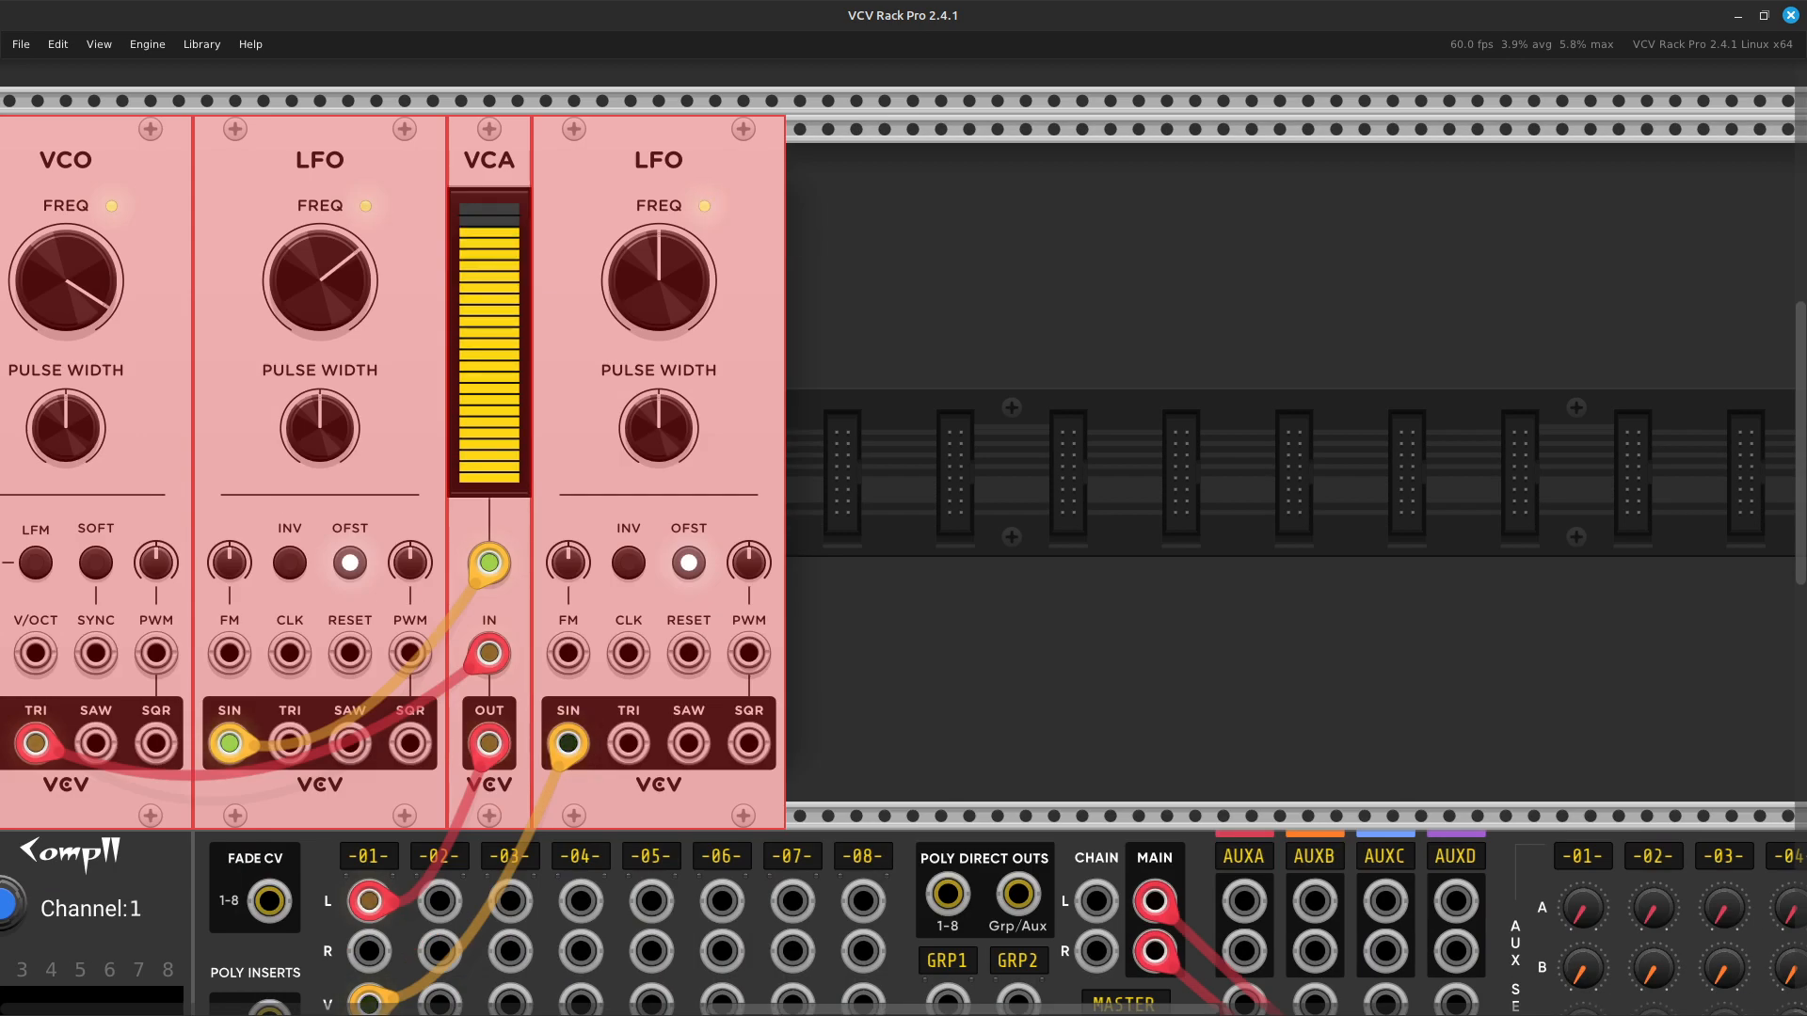
key("Return")
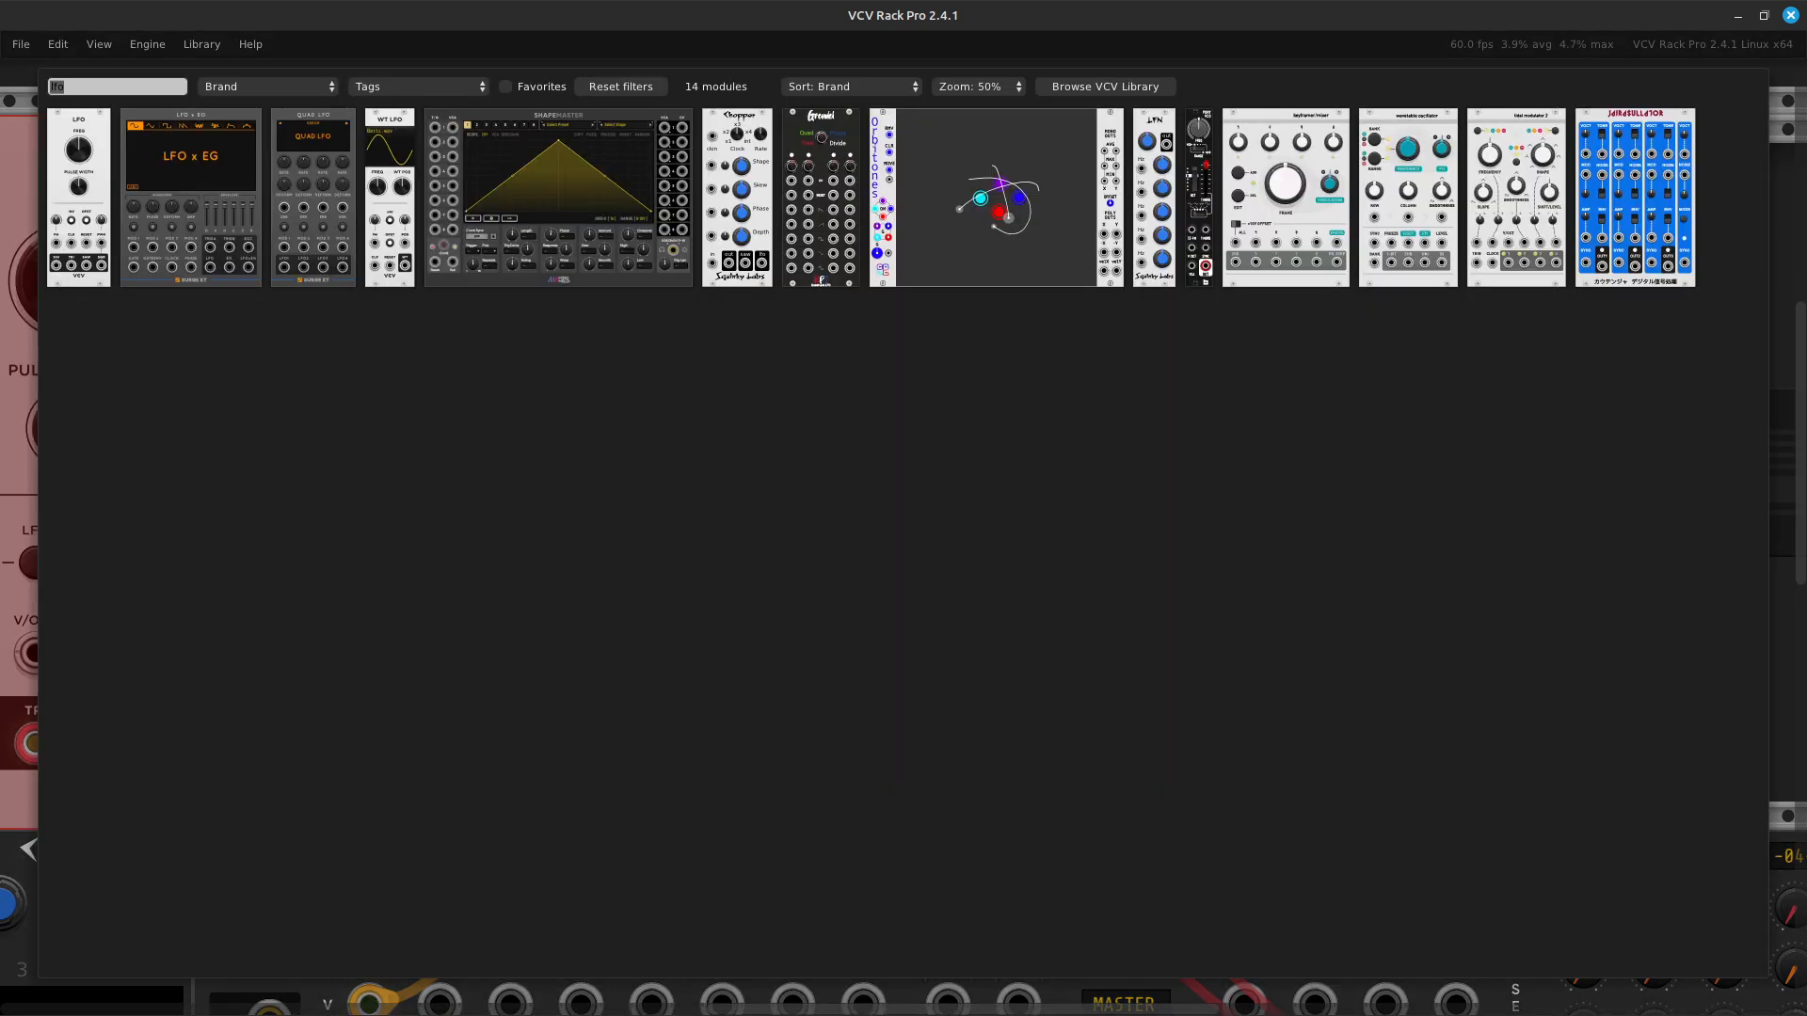
key("Escape")
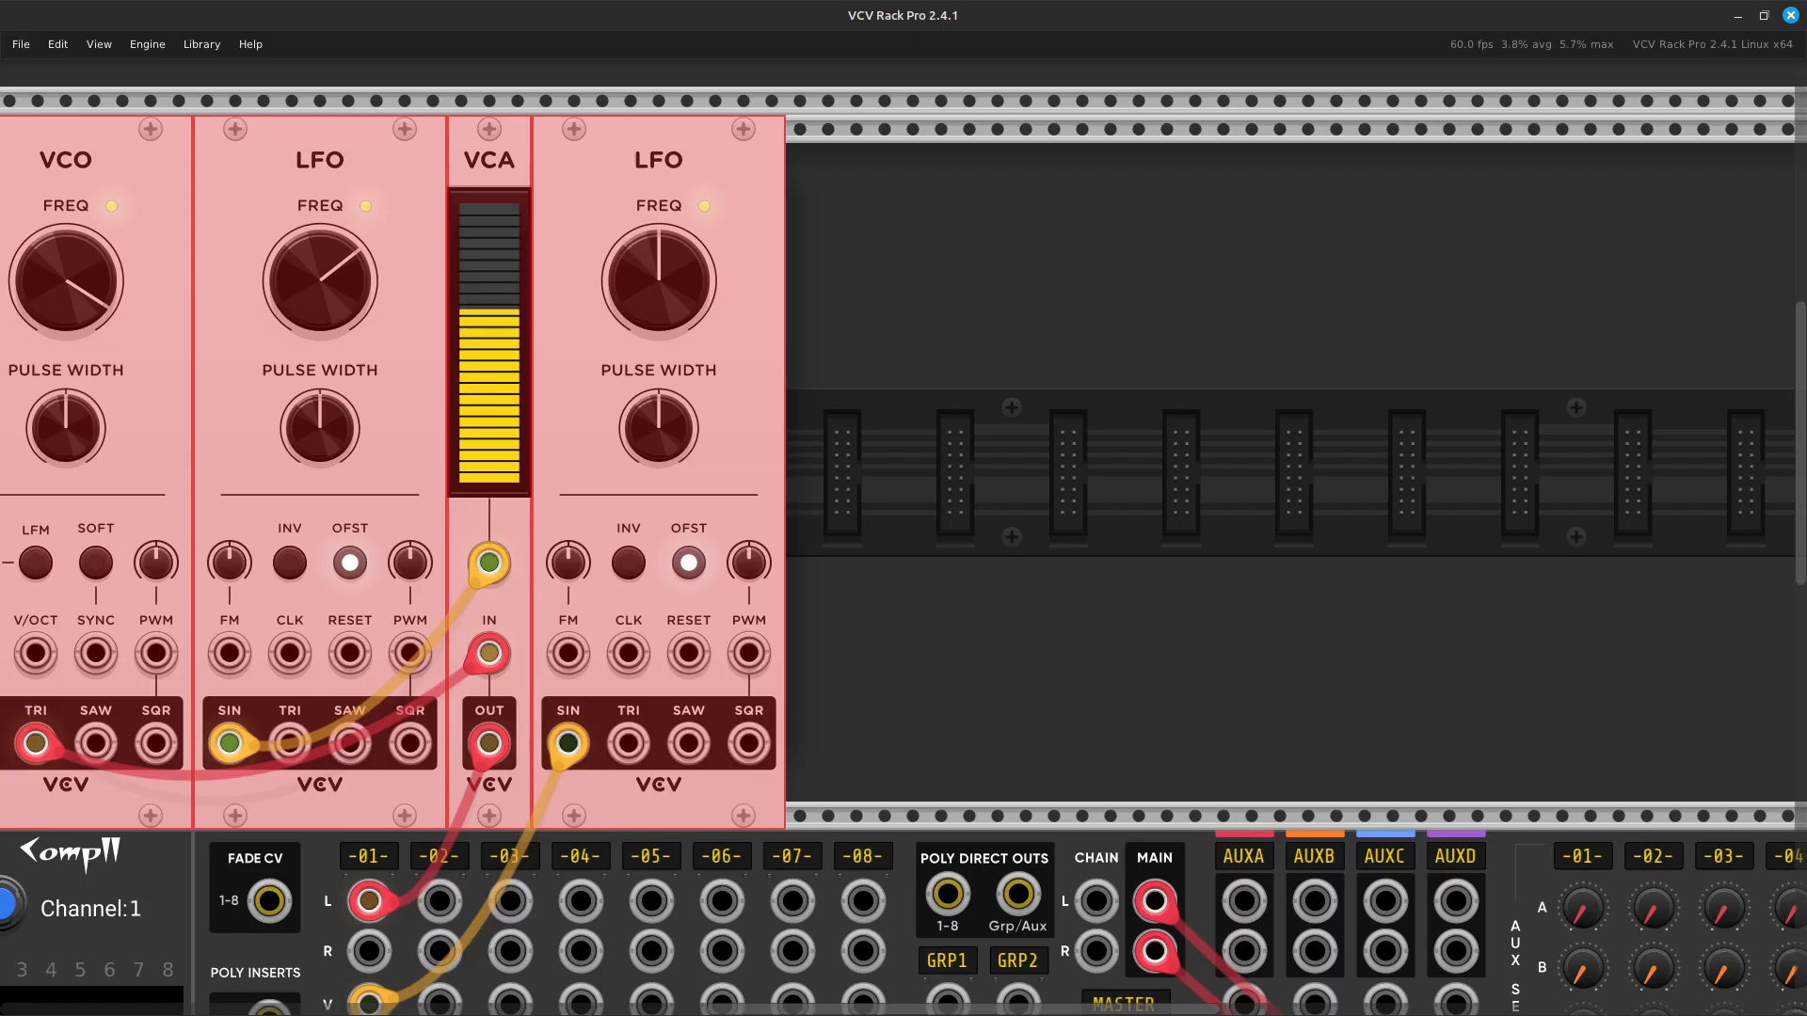
key("ctrl+shift+a")
key("Return")
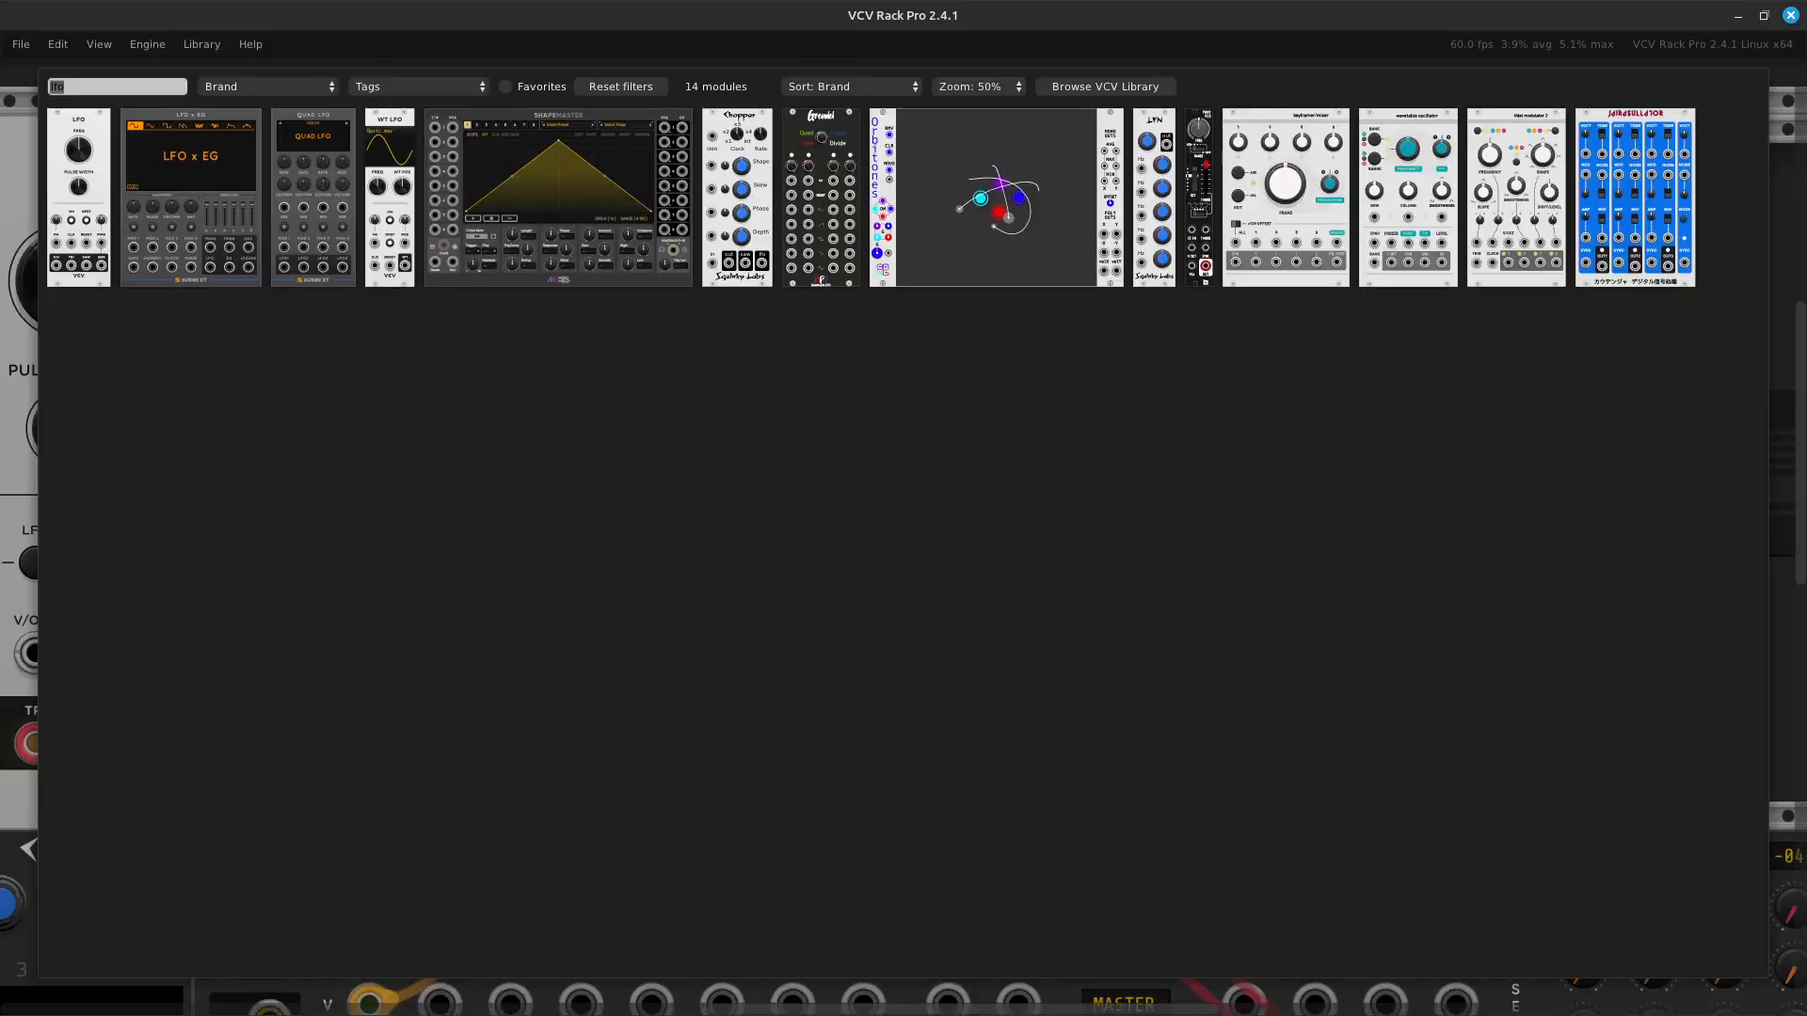
key("Escape")
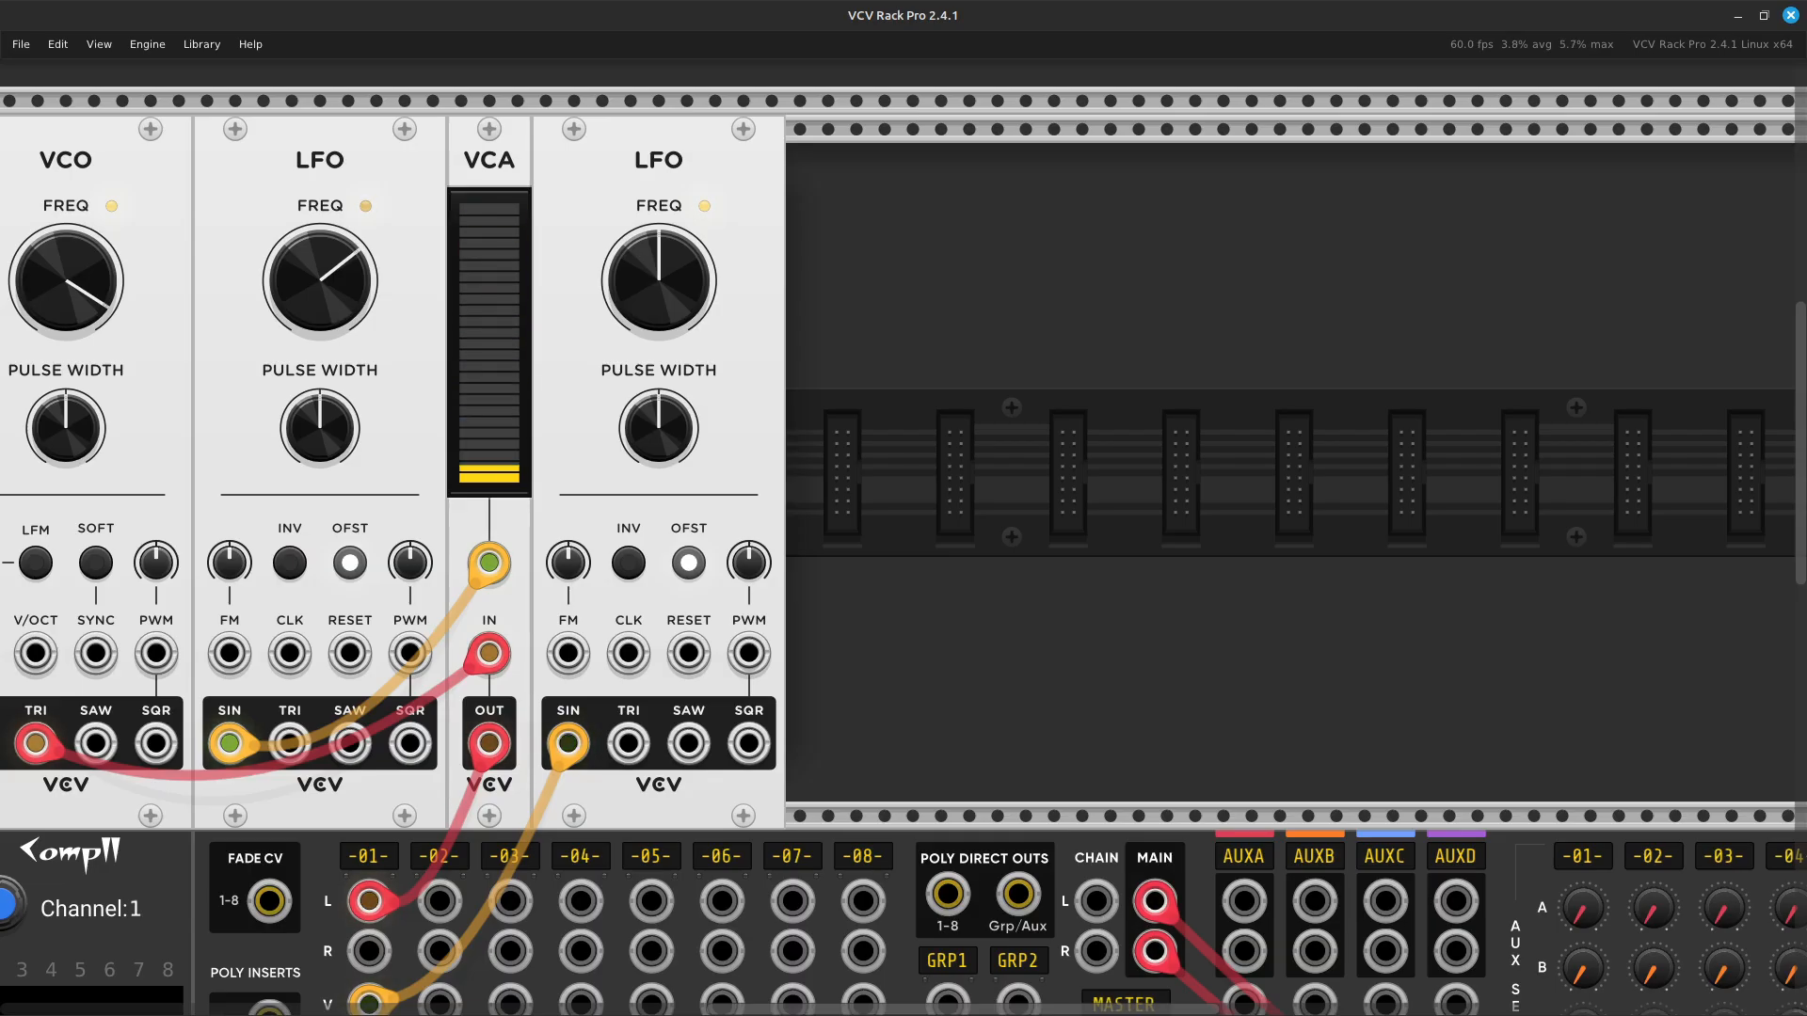
Paste the copied VCO, LFO, VCA and LFO in the same row, directly after the original second LFO.
key("ctrl+v")
key("Right")
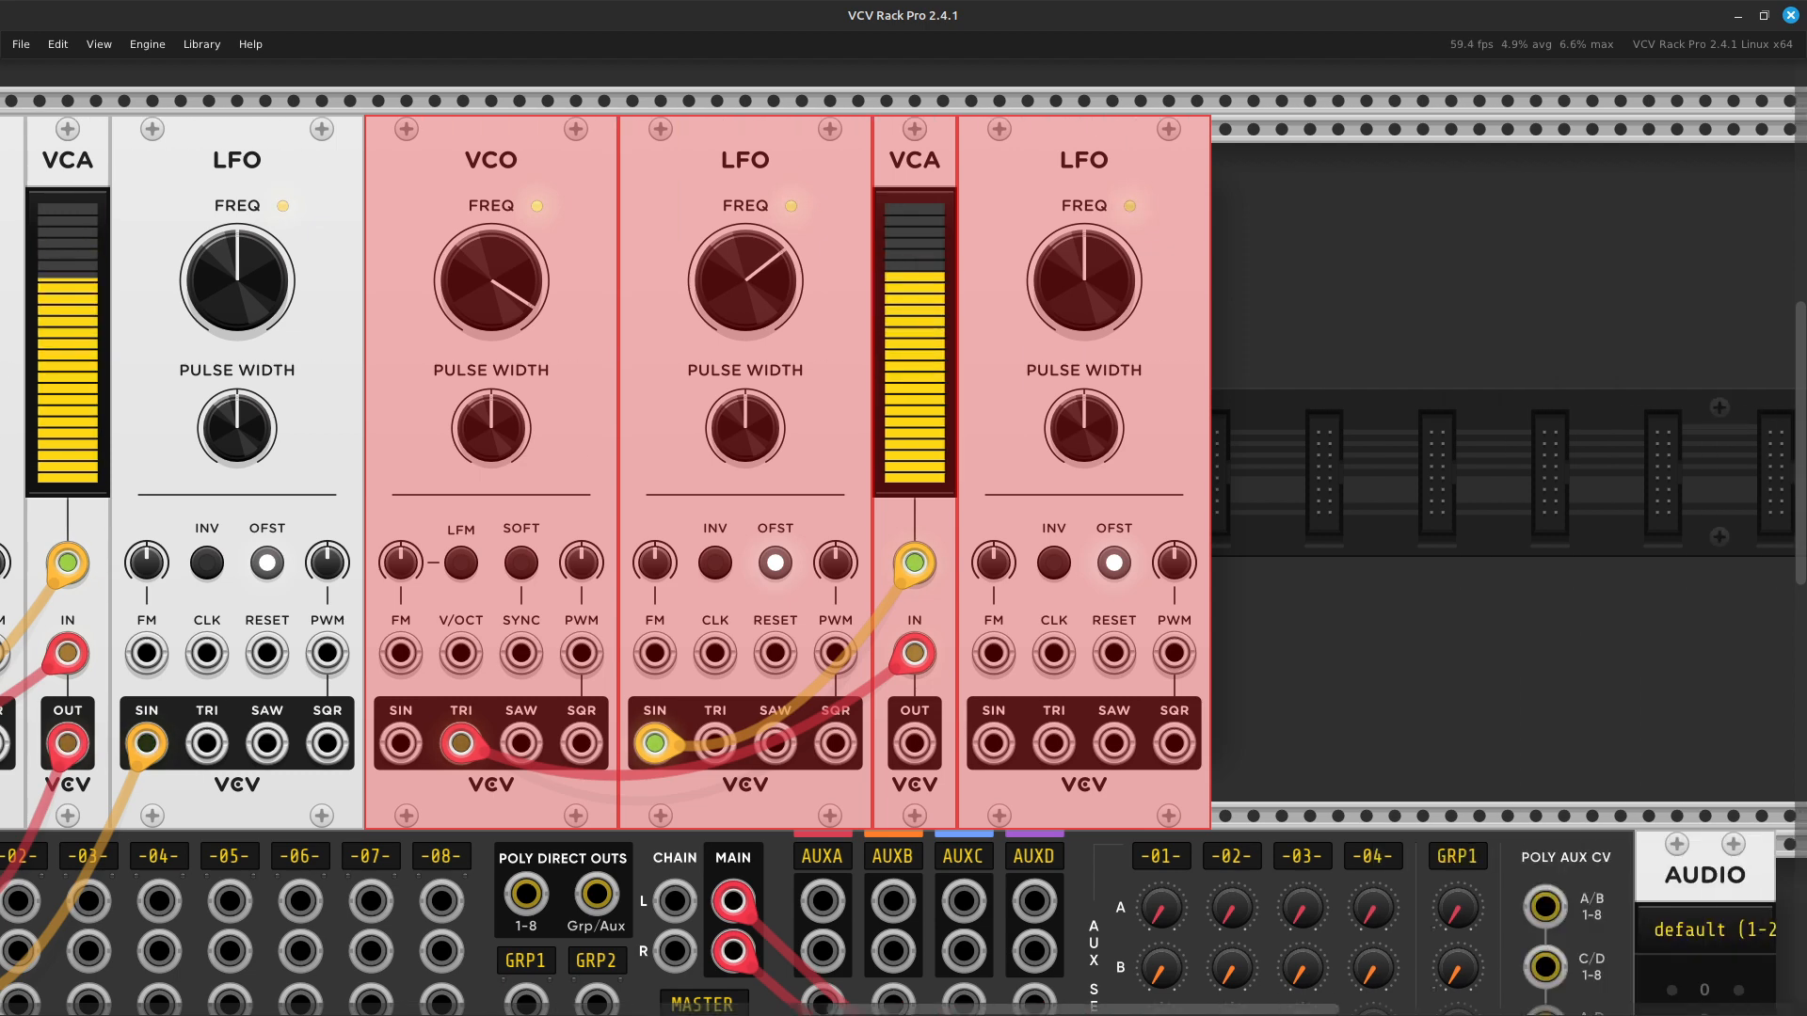
left_click(1317, 508)
Patch an orange cable from the duplicated group's last LFO sine output to mixer channel 2's right input.
key("Down")
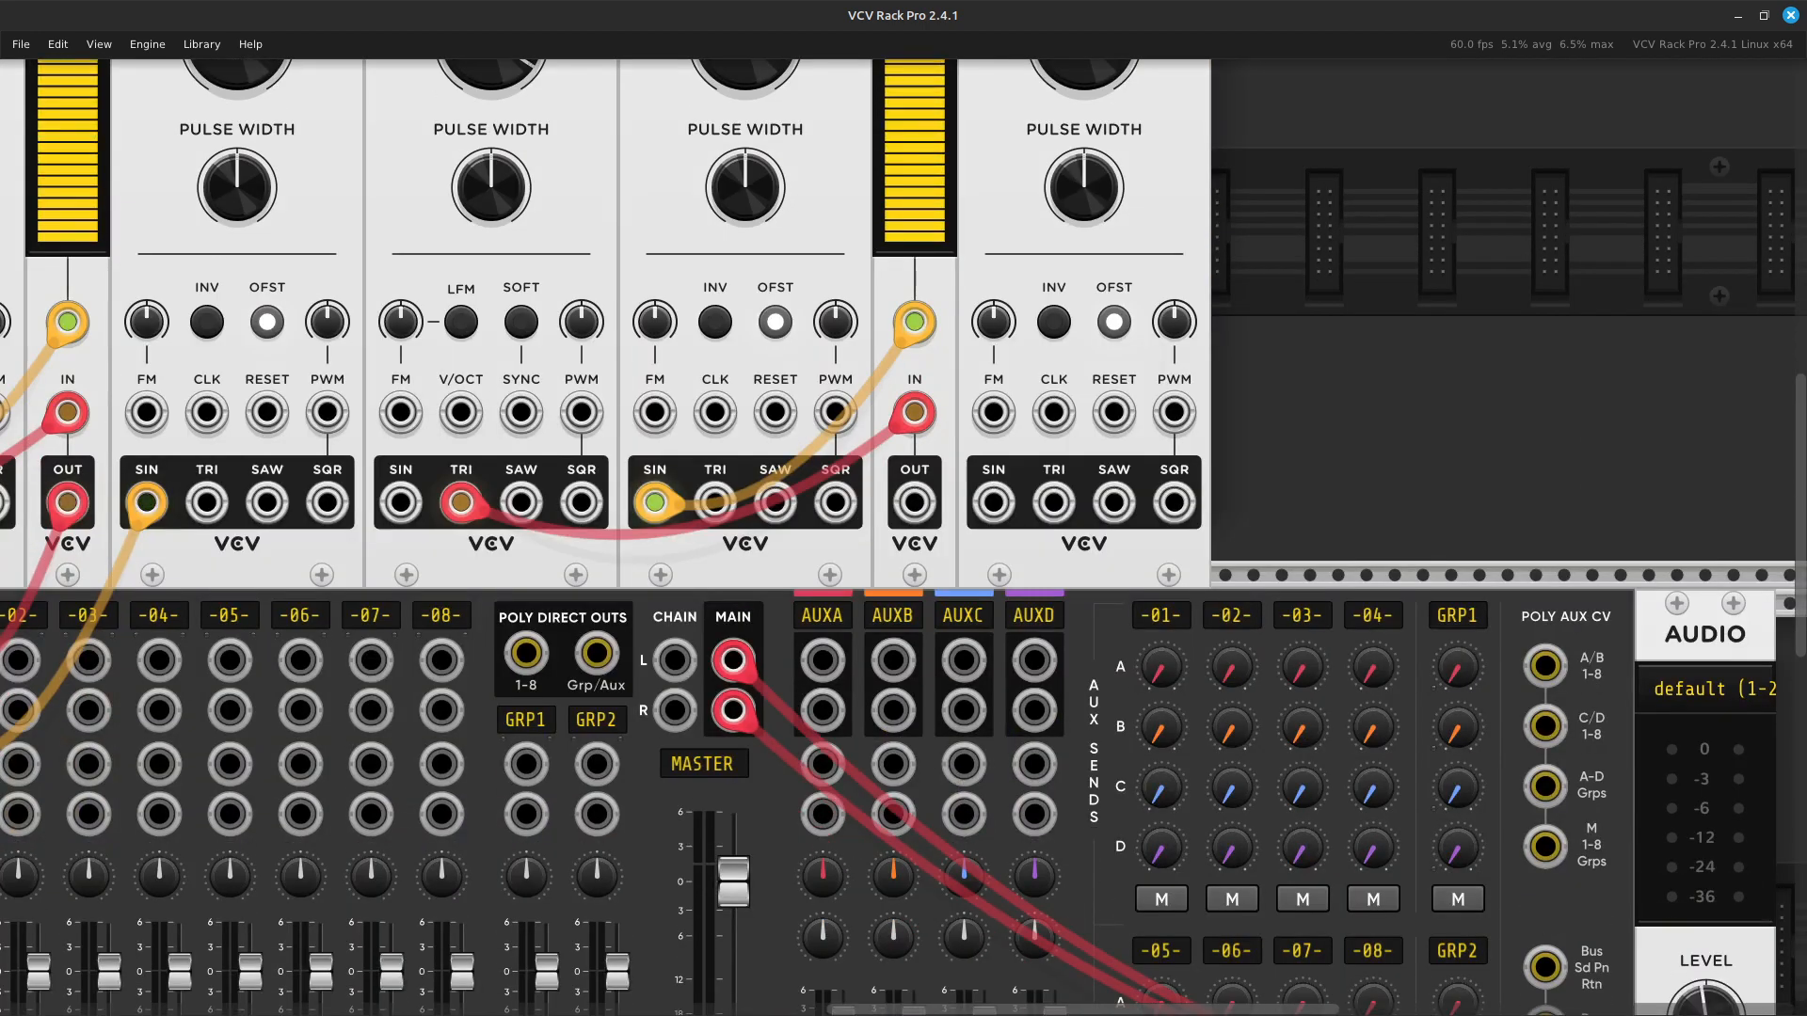
right_click(994, 506)
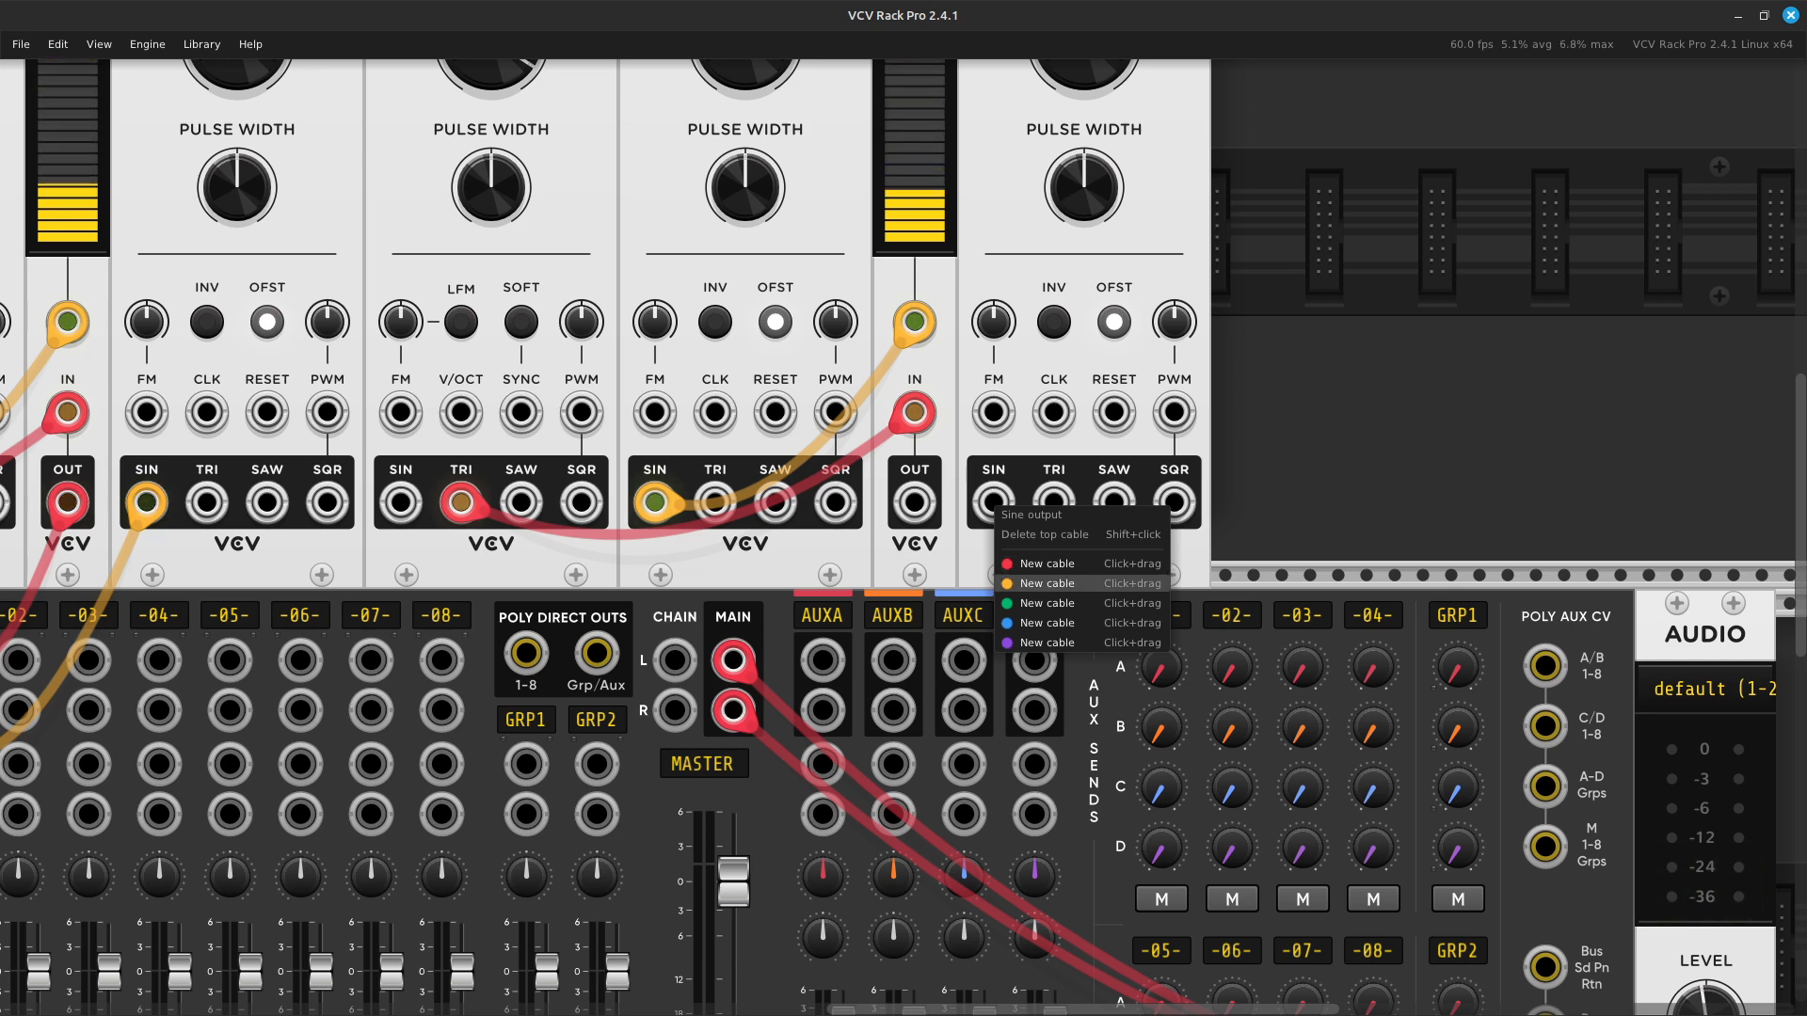
left_click_drag(1047, 583, 771, 712)
scroll(753, 736, "left", 16)
scroll(771, 713, "right", 8)
scroll(771, 712, "up", 4)
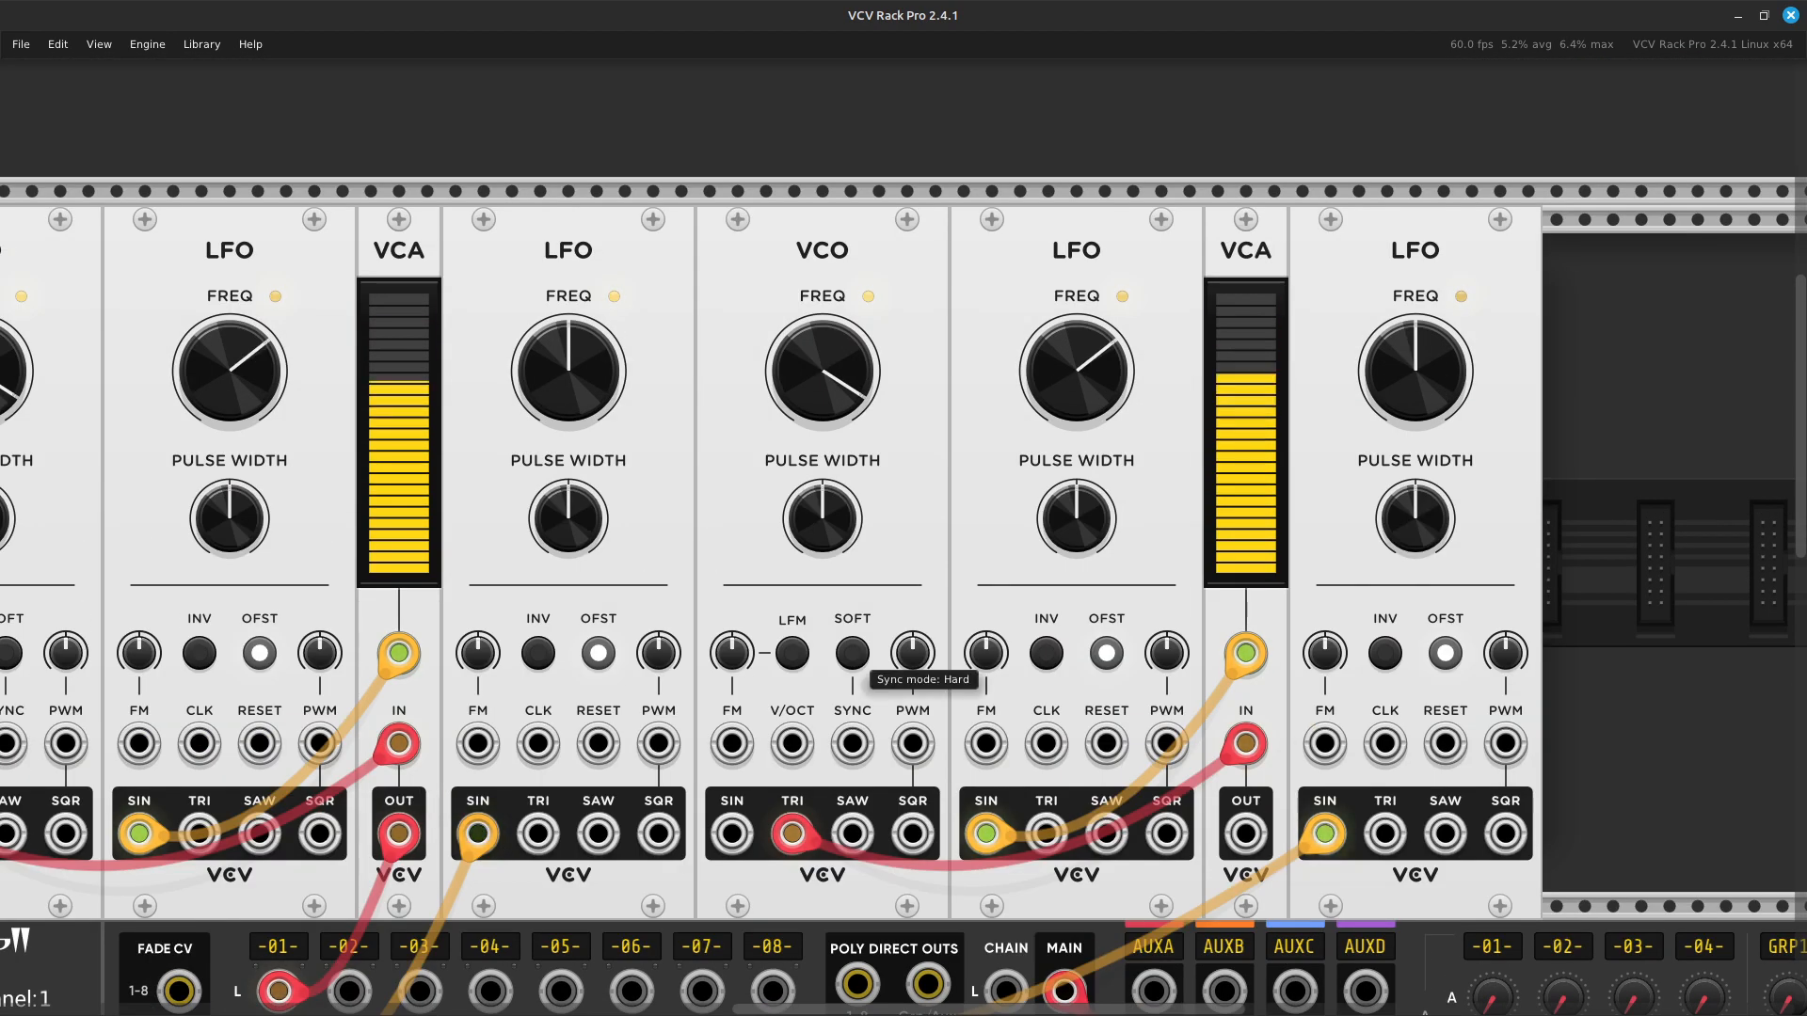
scroll(852, 682, "down", 3)
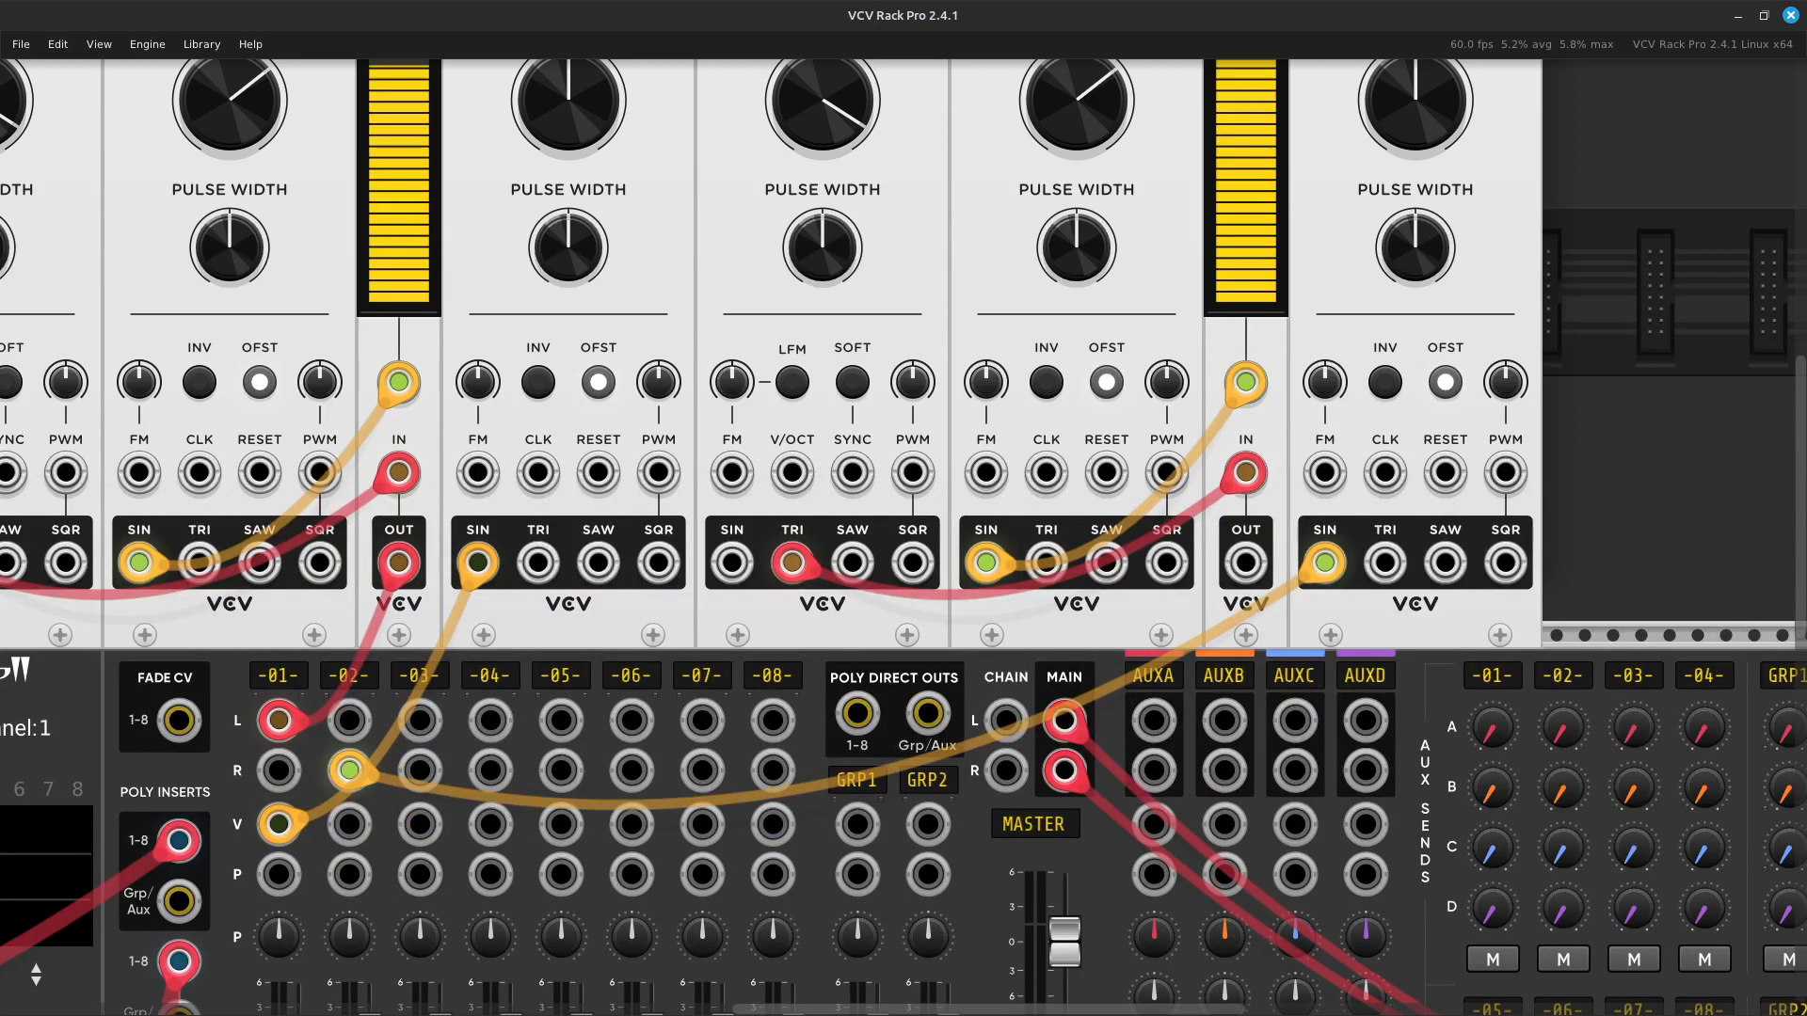
Patch a red cable from the duplicated VCA's output to mixer channel 2's left input.
scroll(1120, 730, "right", 5)
scroll(1120, 729, "up", 4)
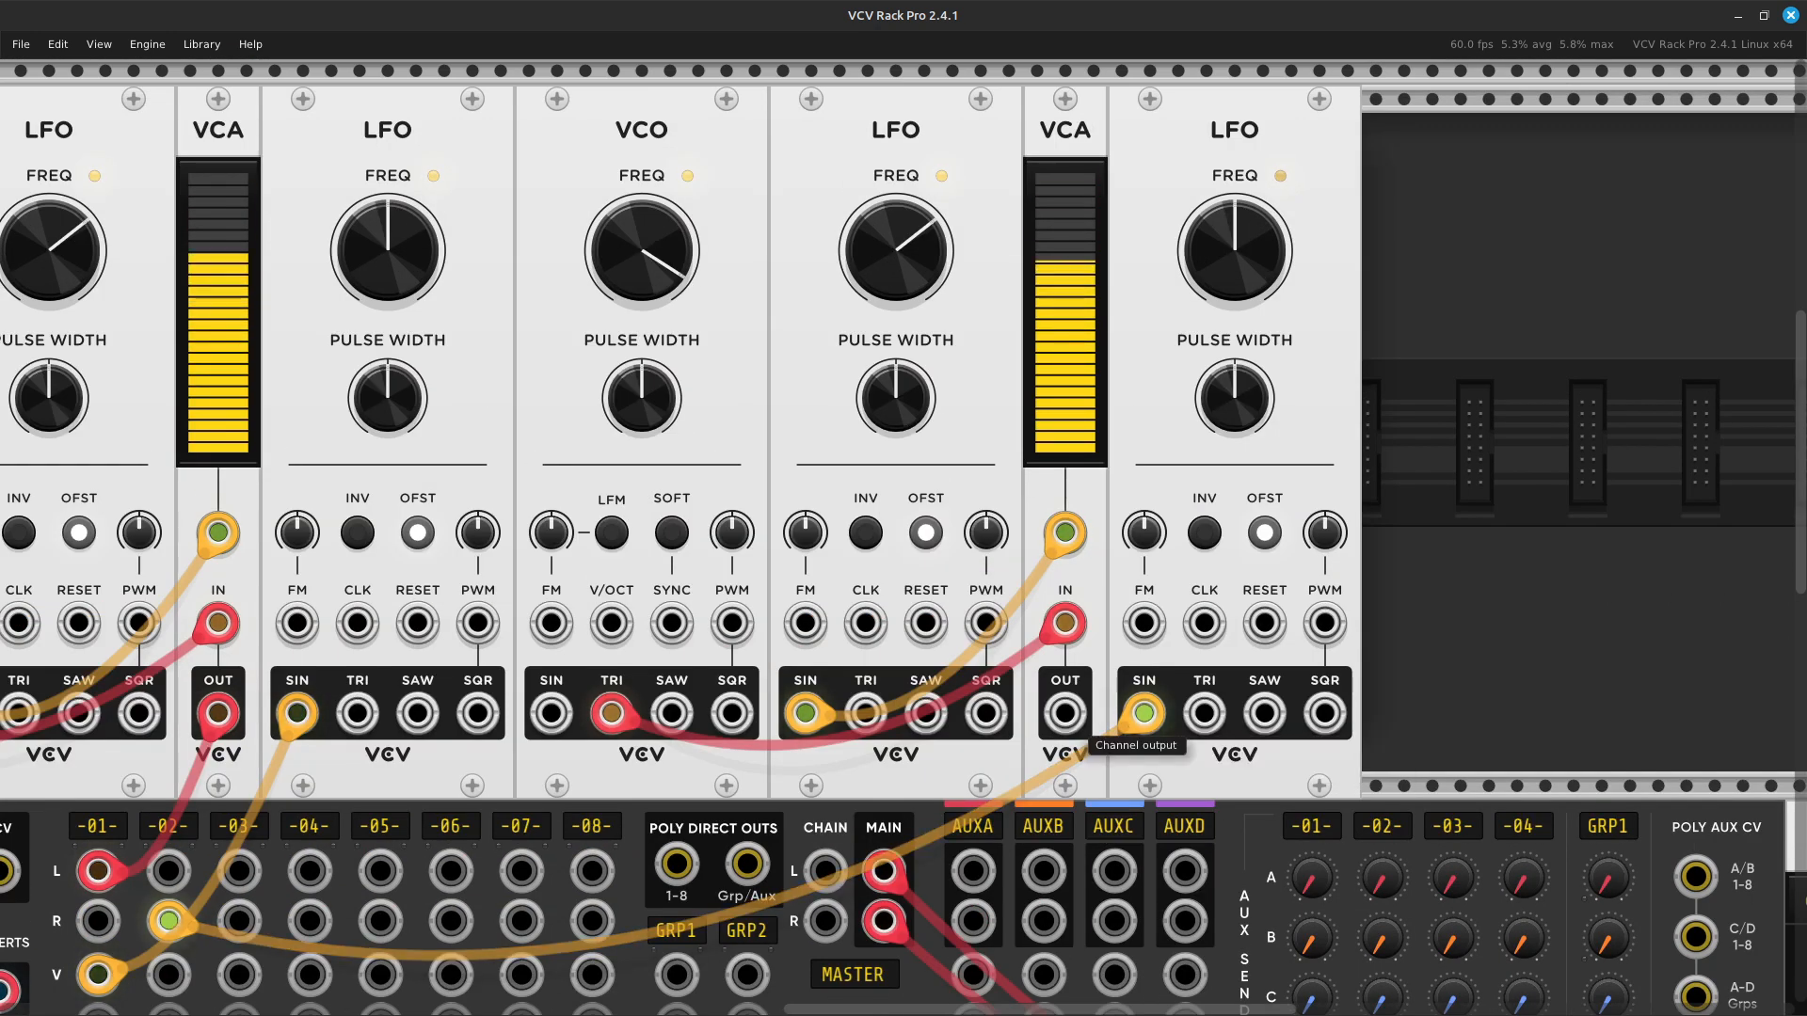
right_click(1067, 716)
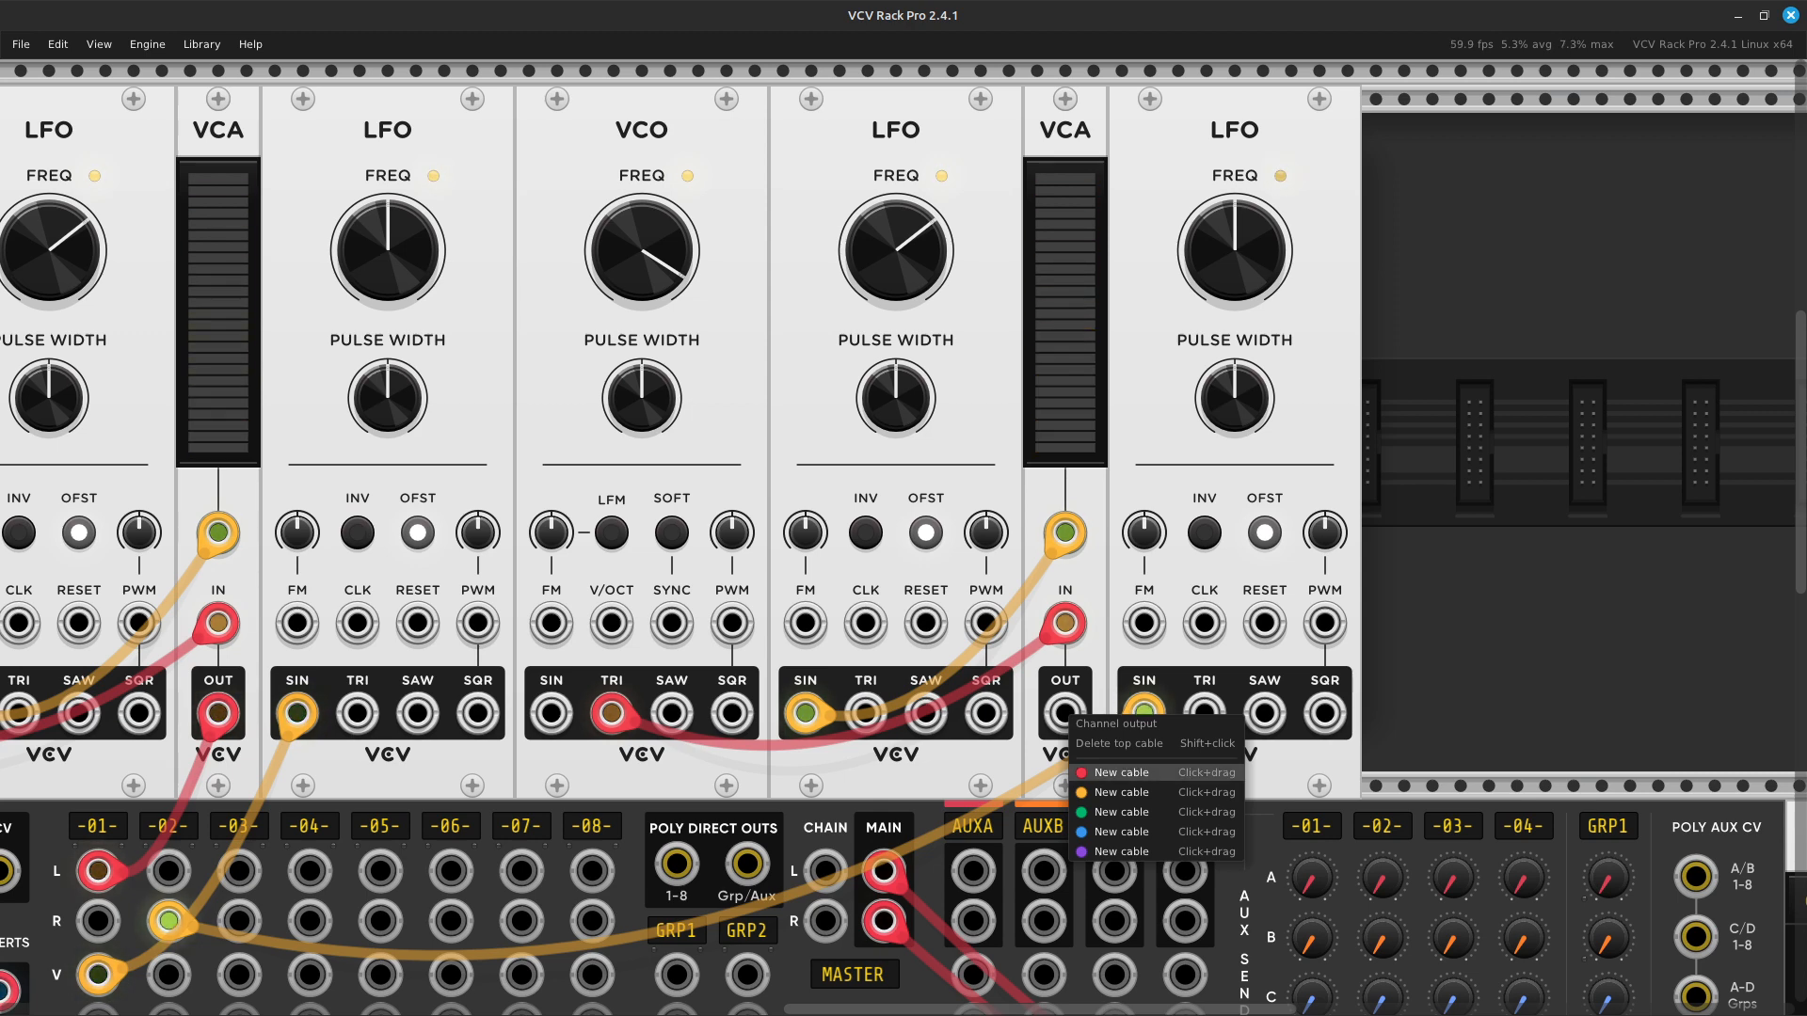
left_click(1120, 773)
key("Left")
left_click_drag(730, 851, 831, 661)
key("Down")
key("Right")
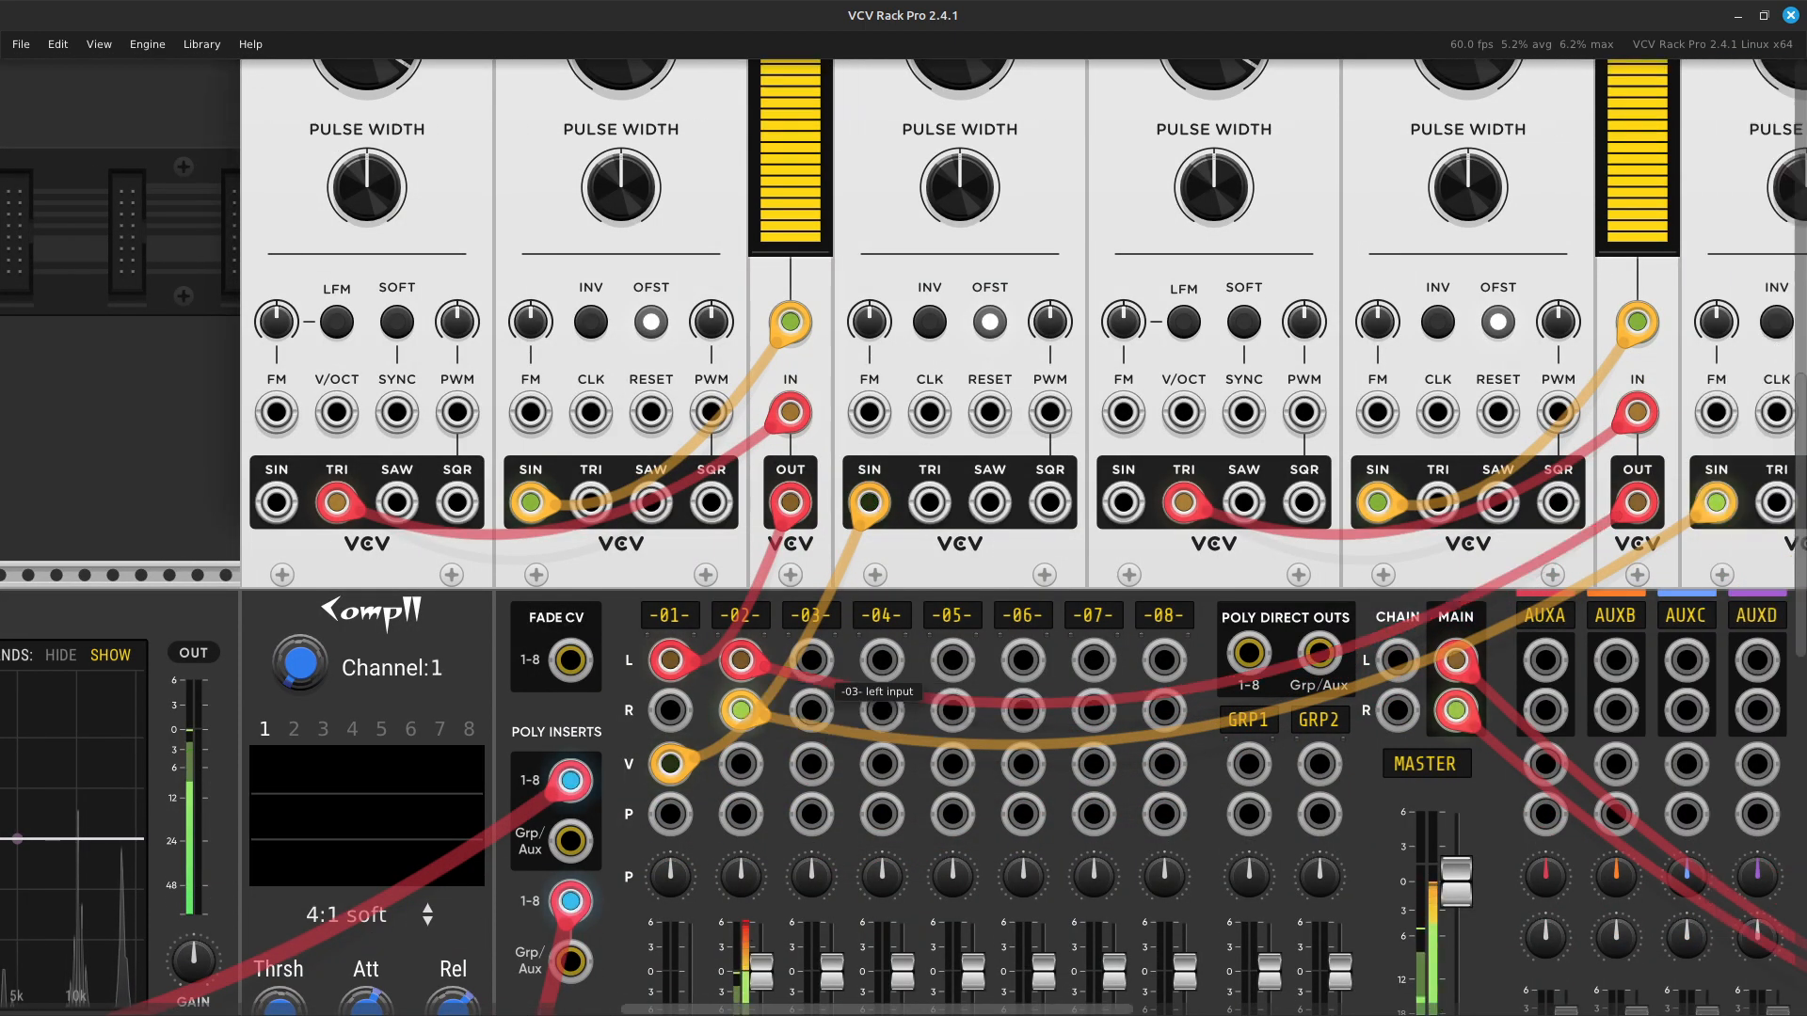
Lower mixer channel 2's level fader to -16.603 dB.
key("Down")
key("Left")
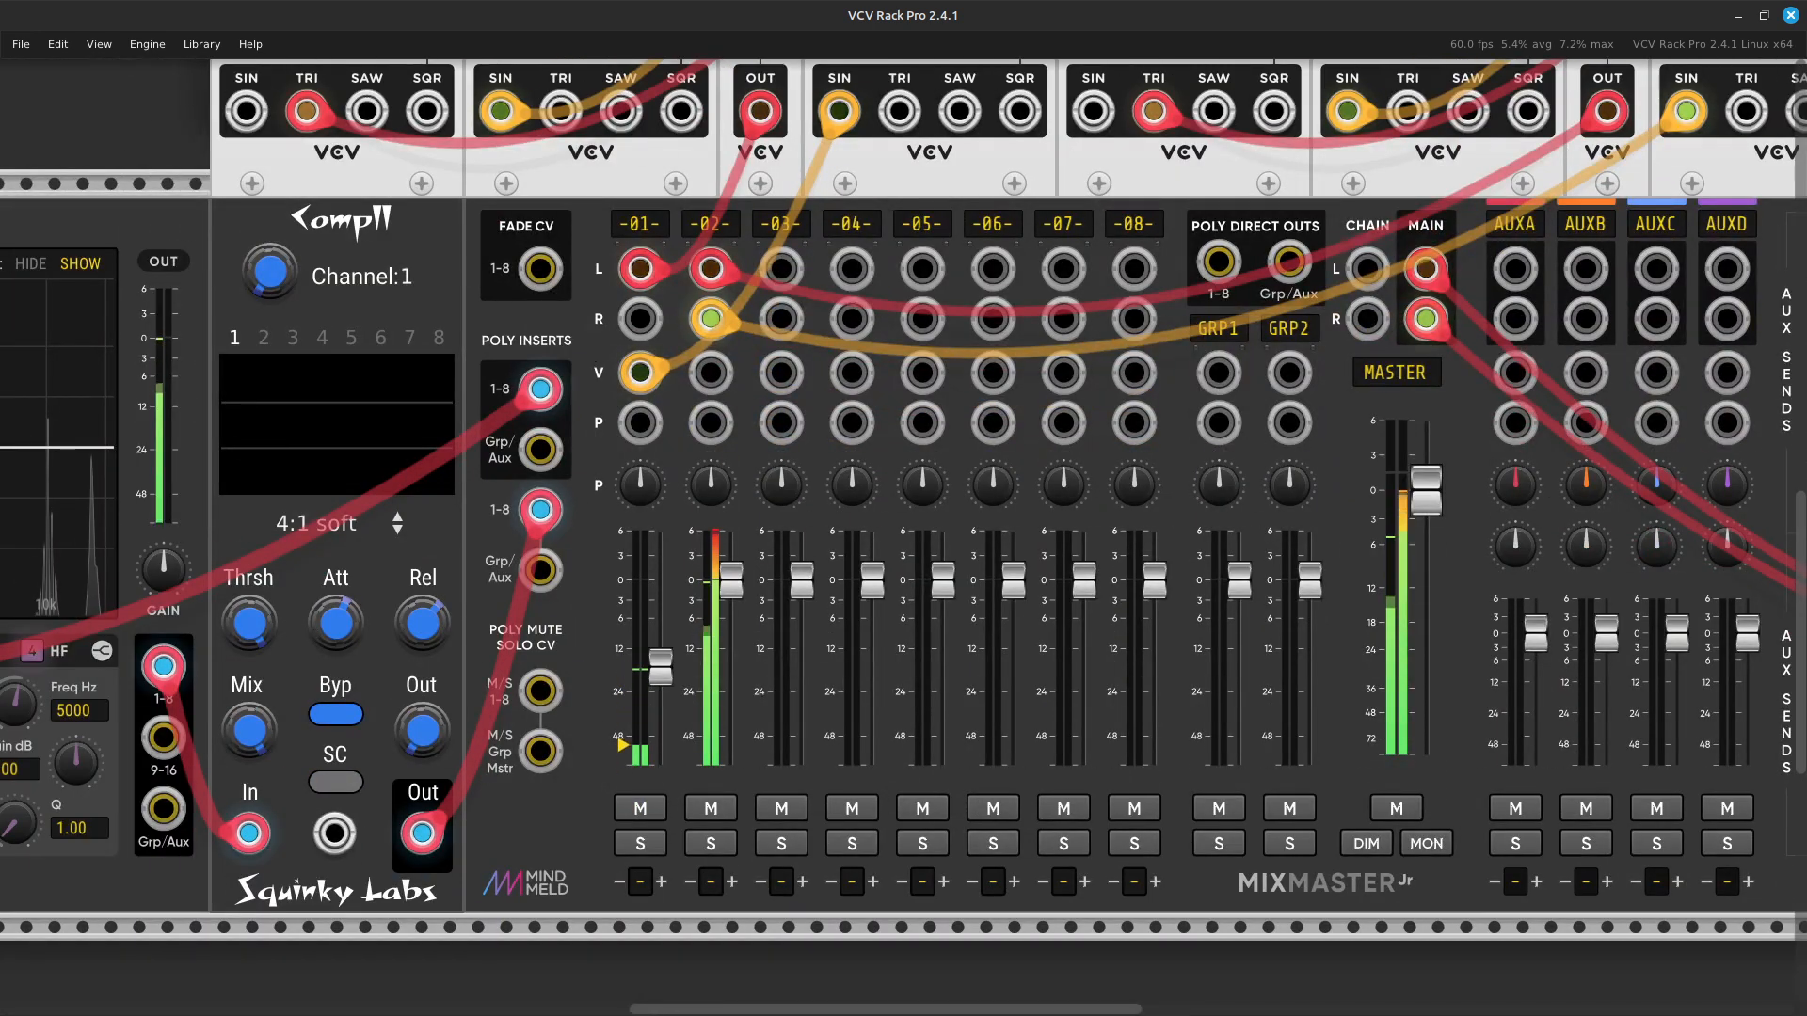
left_click_drag(731, 581, 731, 630)
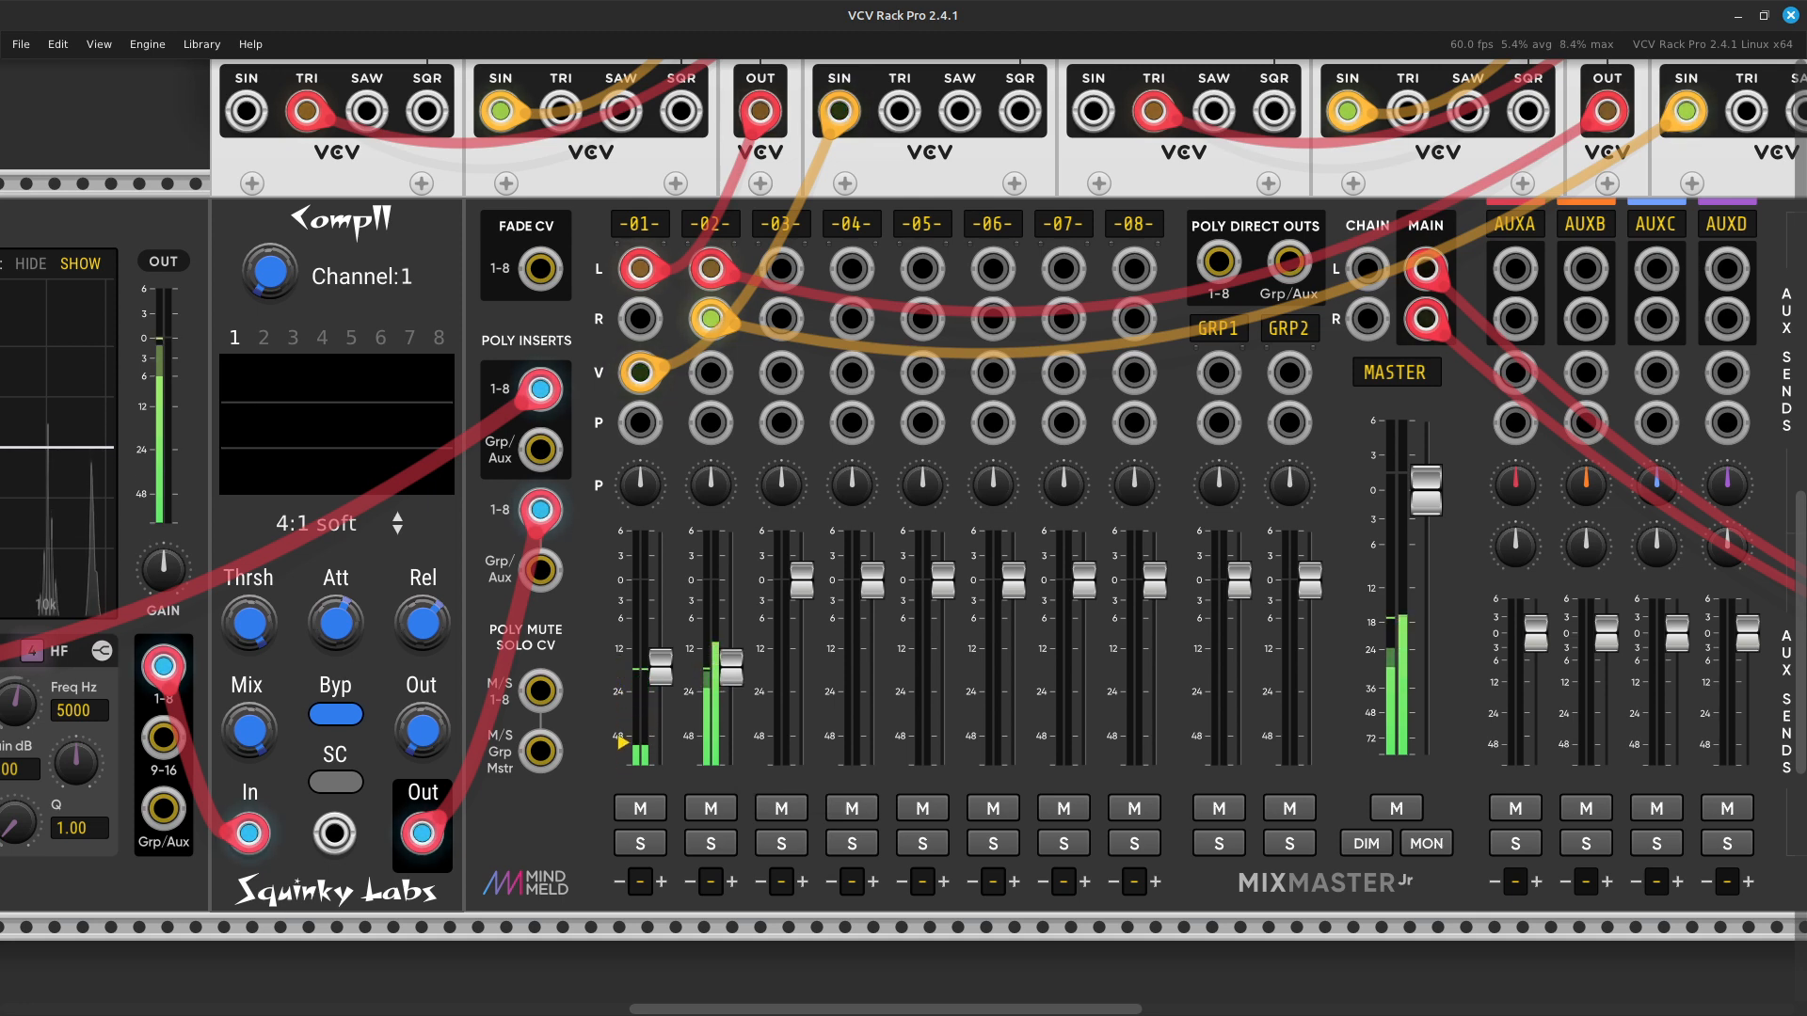
key("Left")
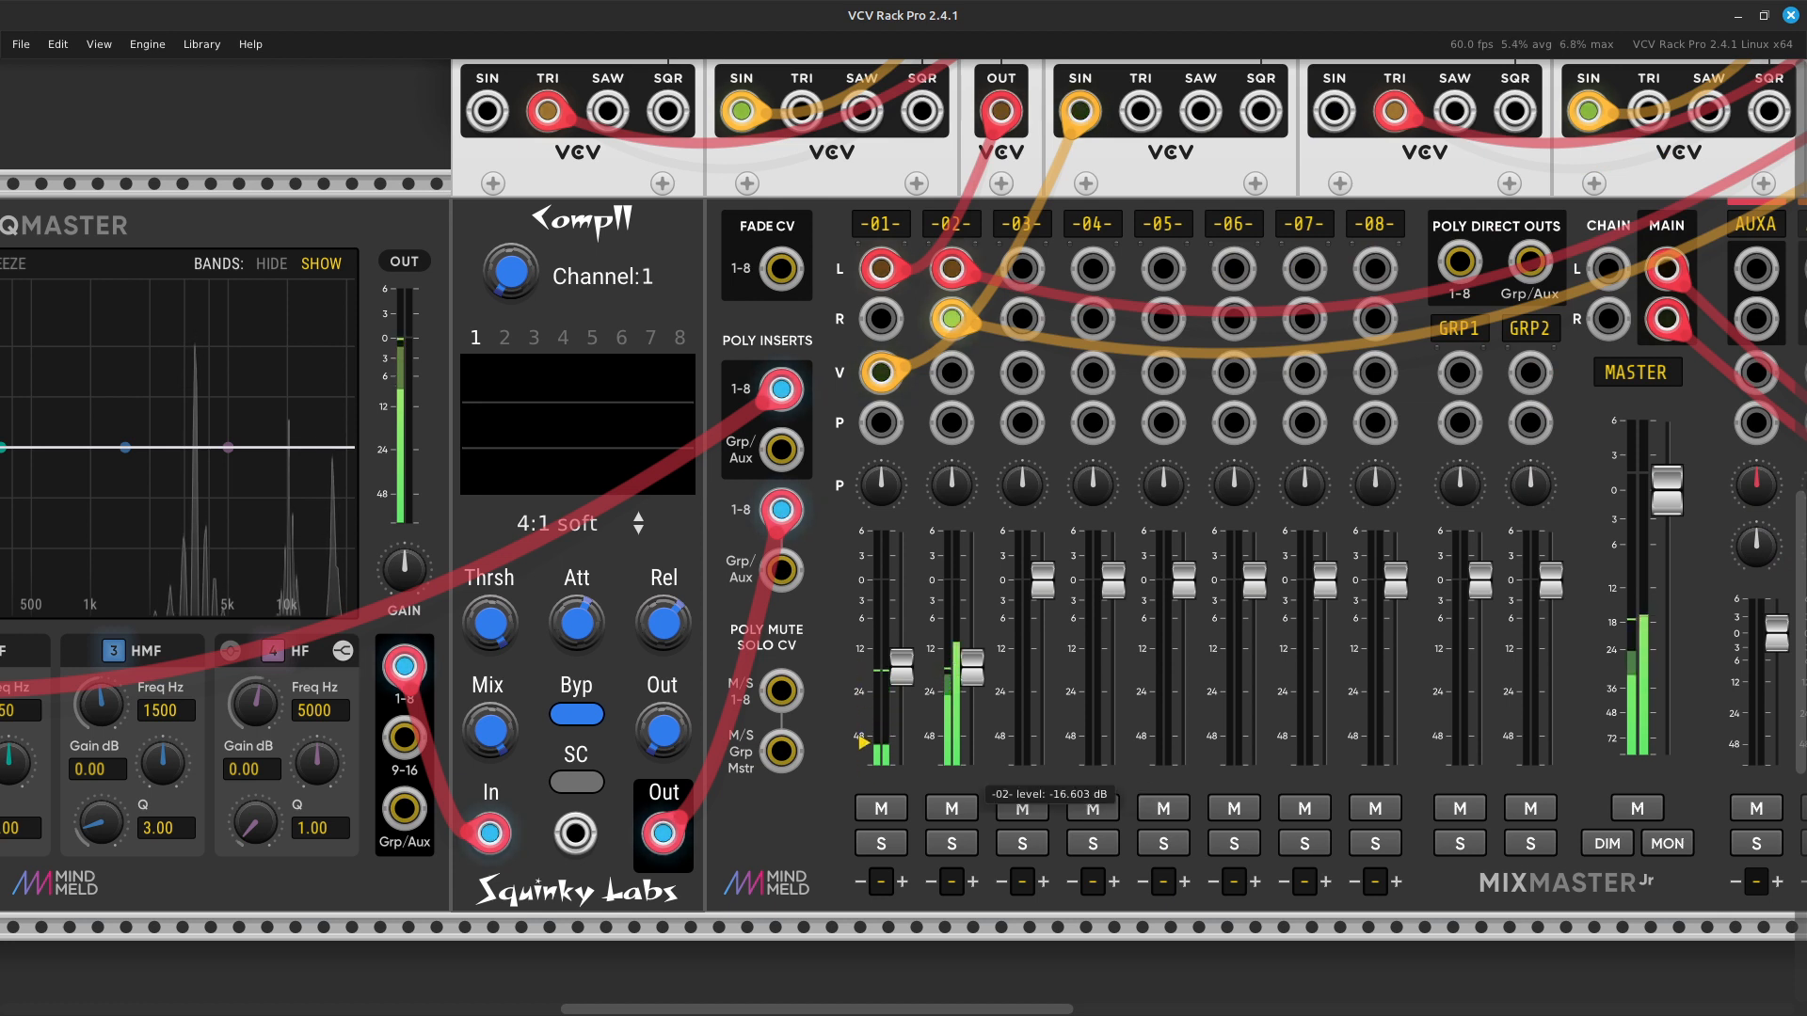
Pan mixer channel 1 to -99.518% and mixer channel 3 to 100%.
scroll(972, 668, "left", 5)
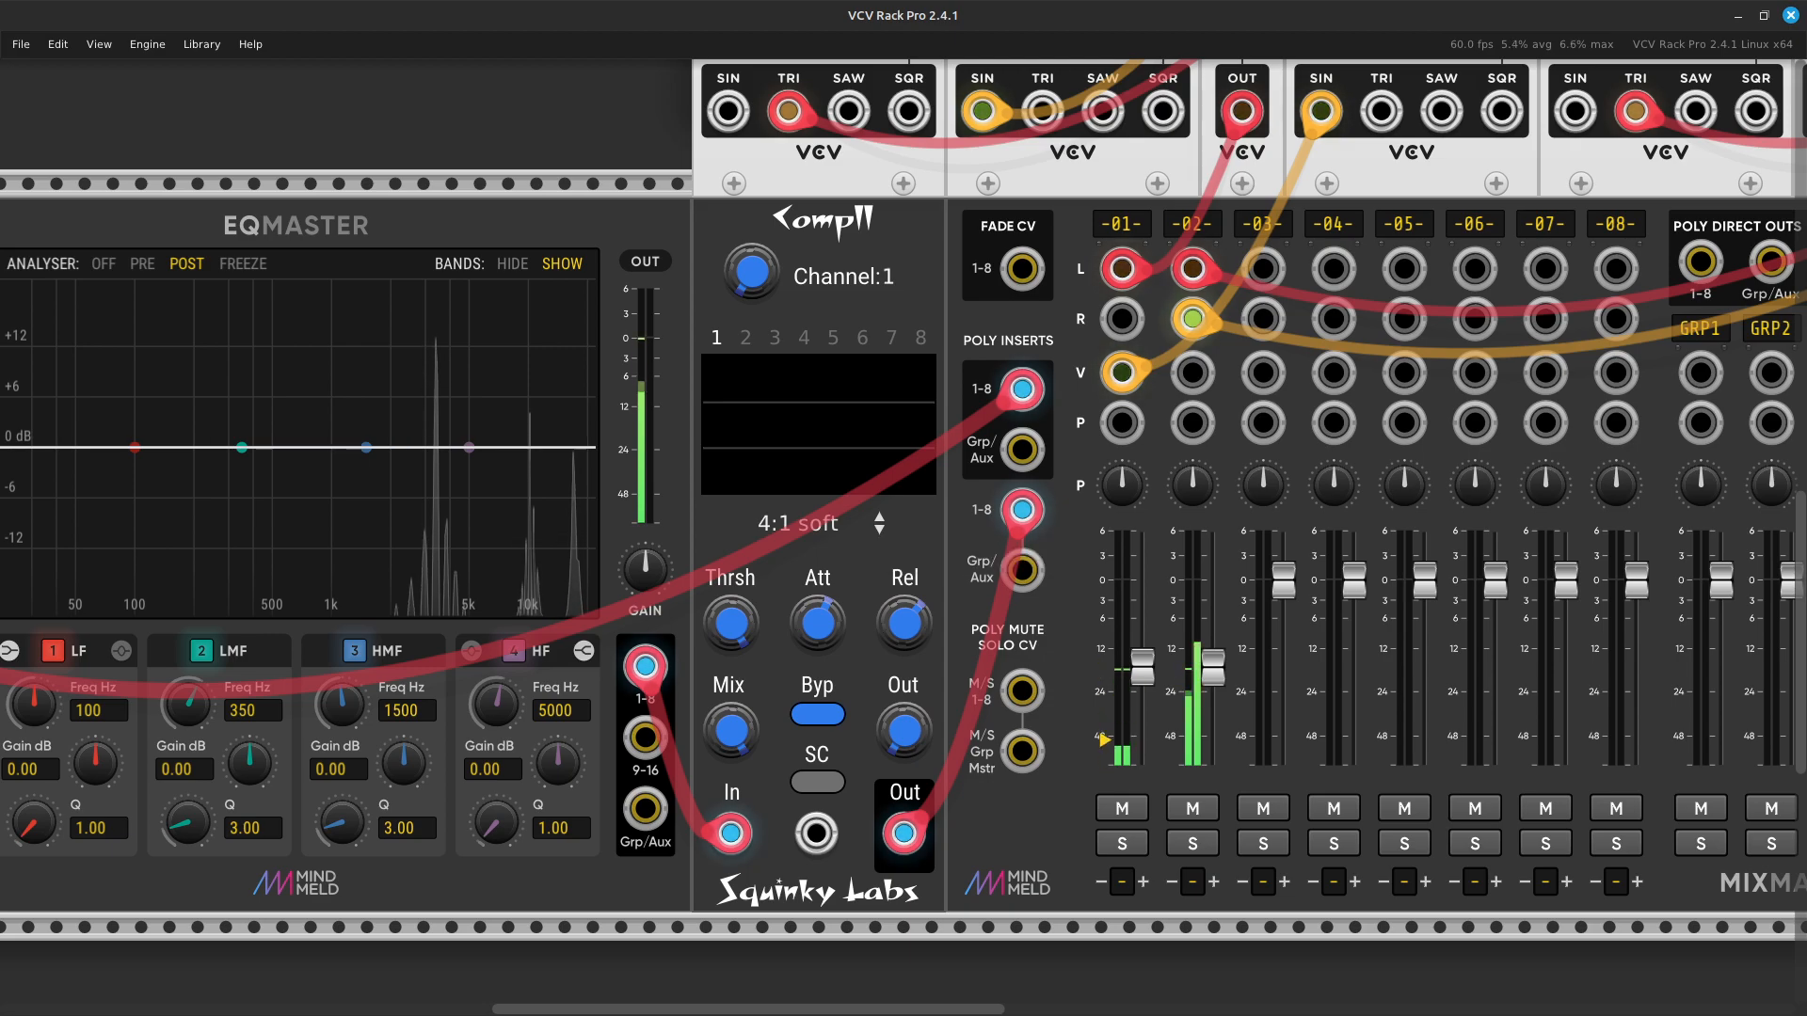
scroll(739, 494, "right", 20)
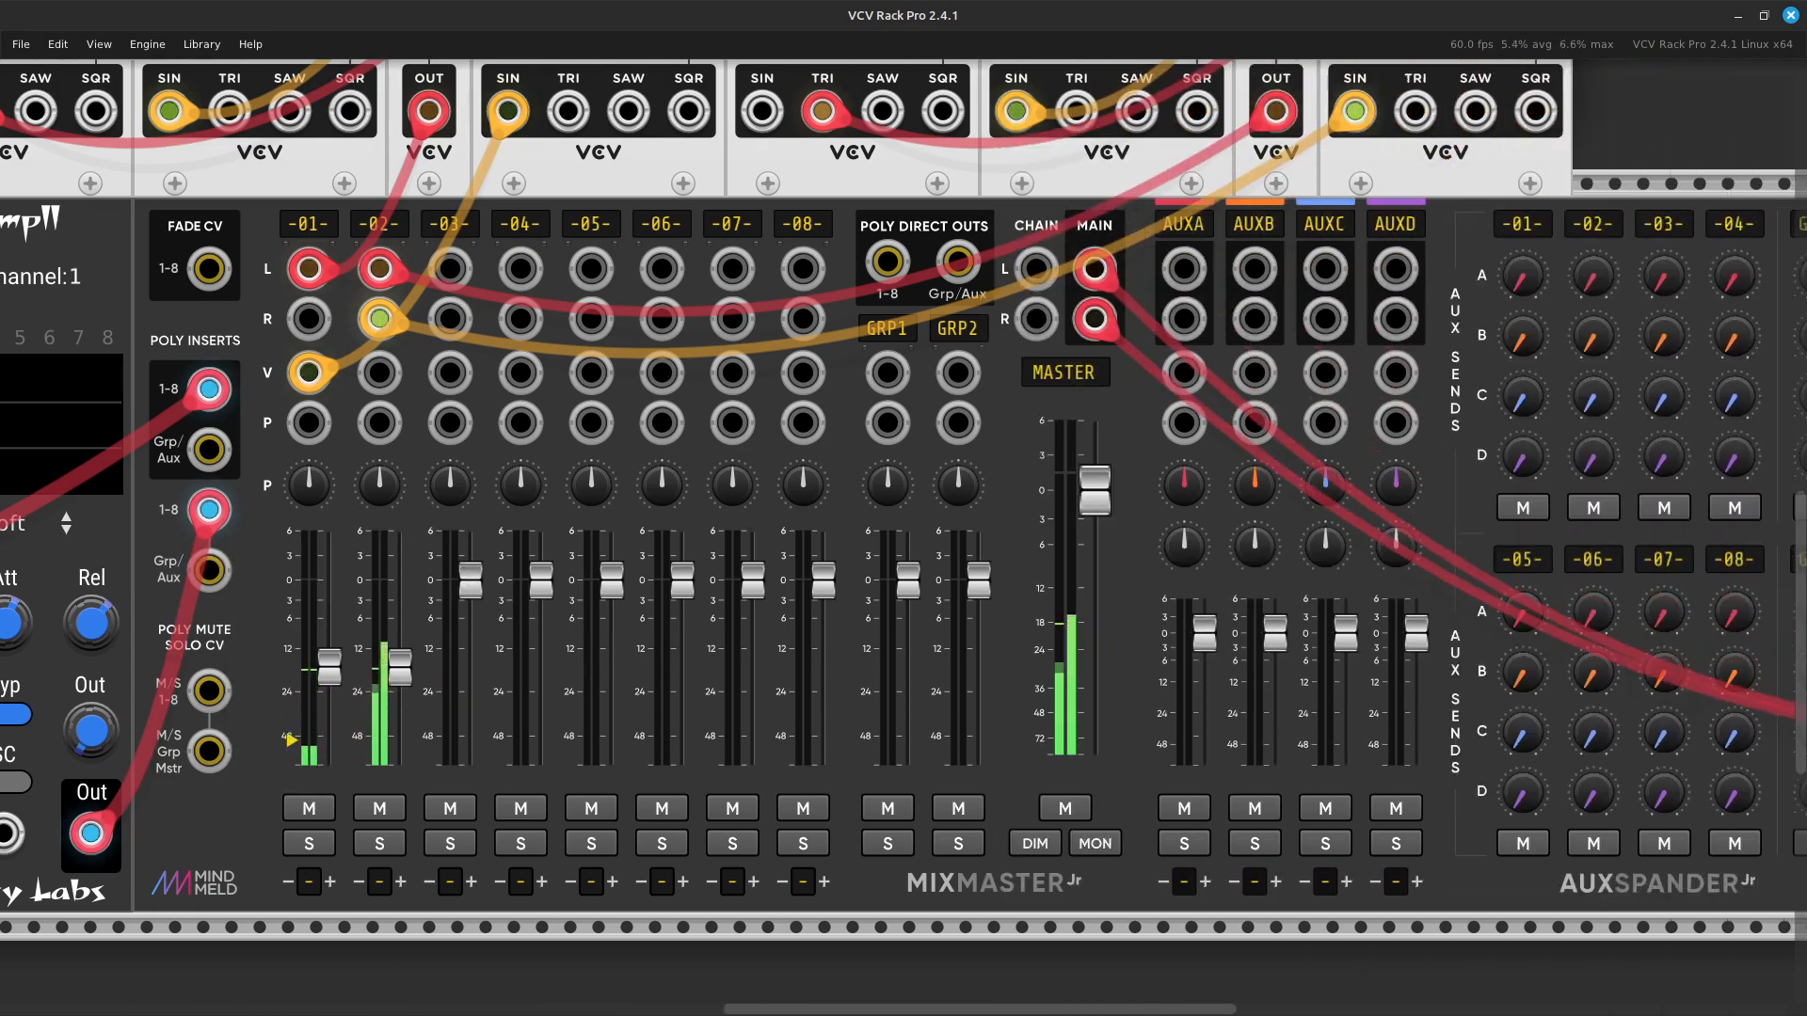
scroll(740, 494, "up", 11)
scroll(811, 889, "left", 15)
scroll(811, 889, "down", 8)
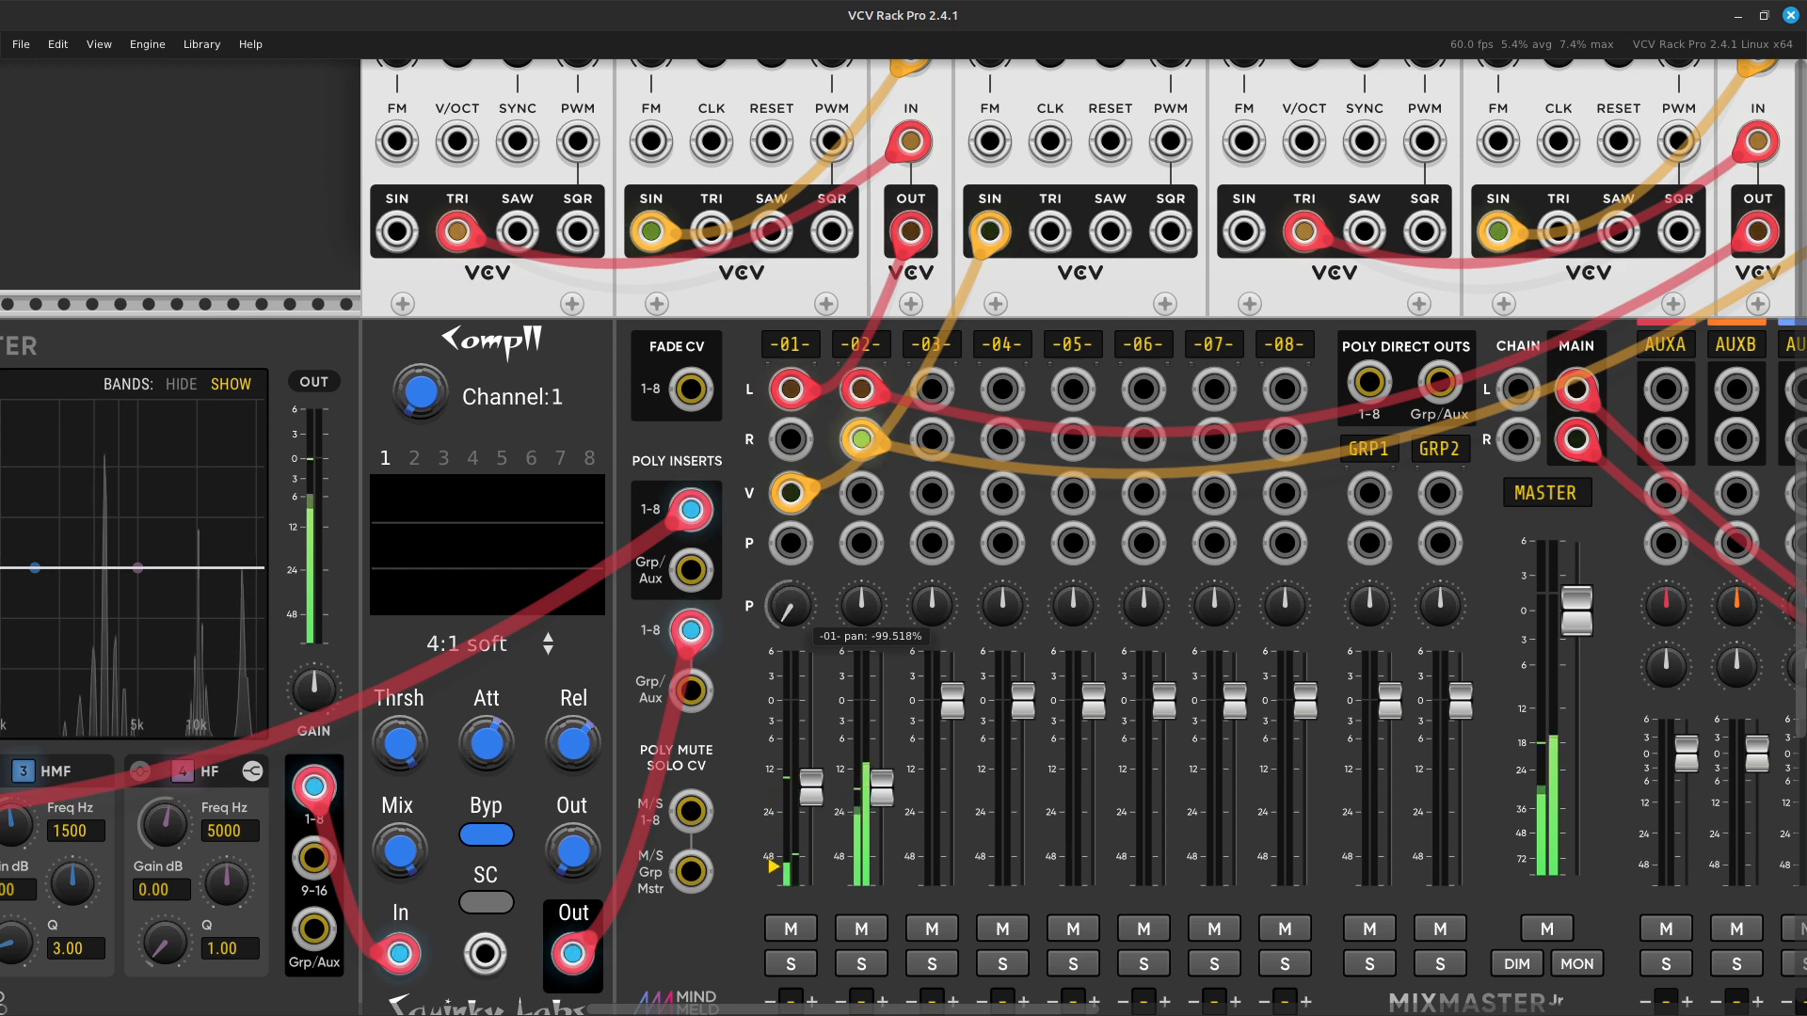
left_click_drag(828, 1009, 872, 1009)
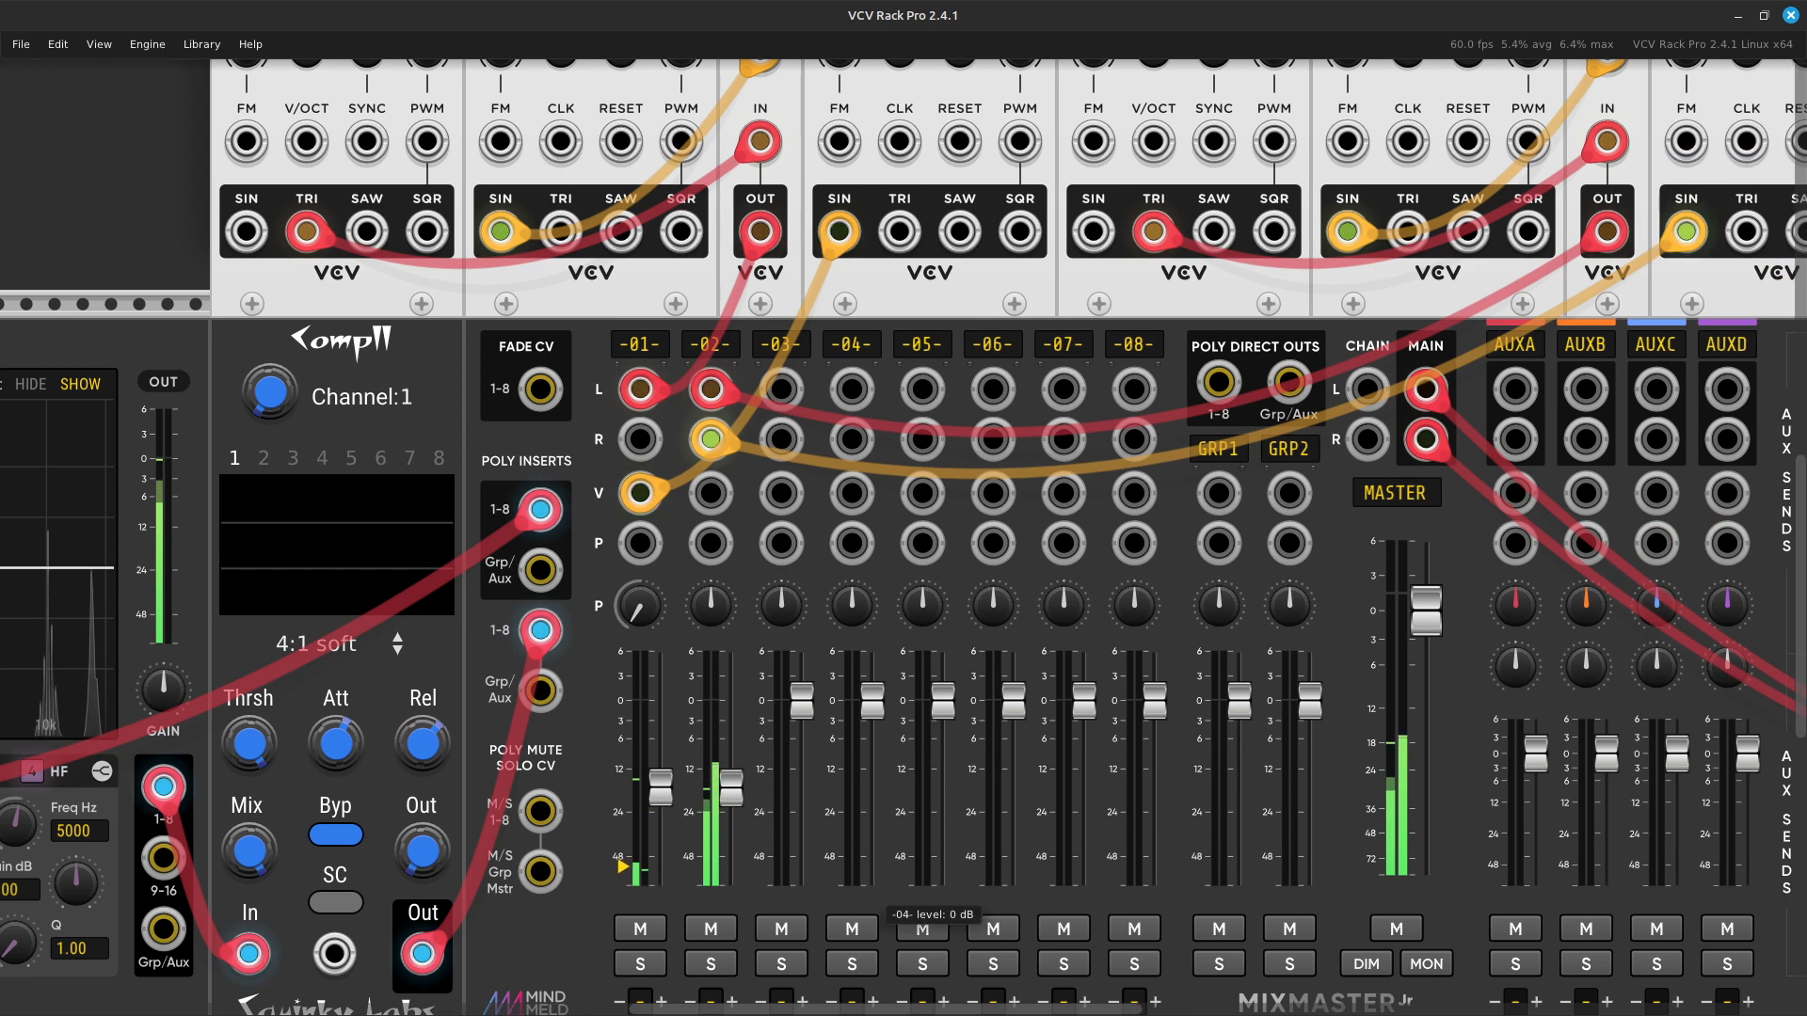
left_click_drag(781, 605, 781, 376)
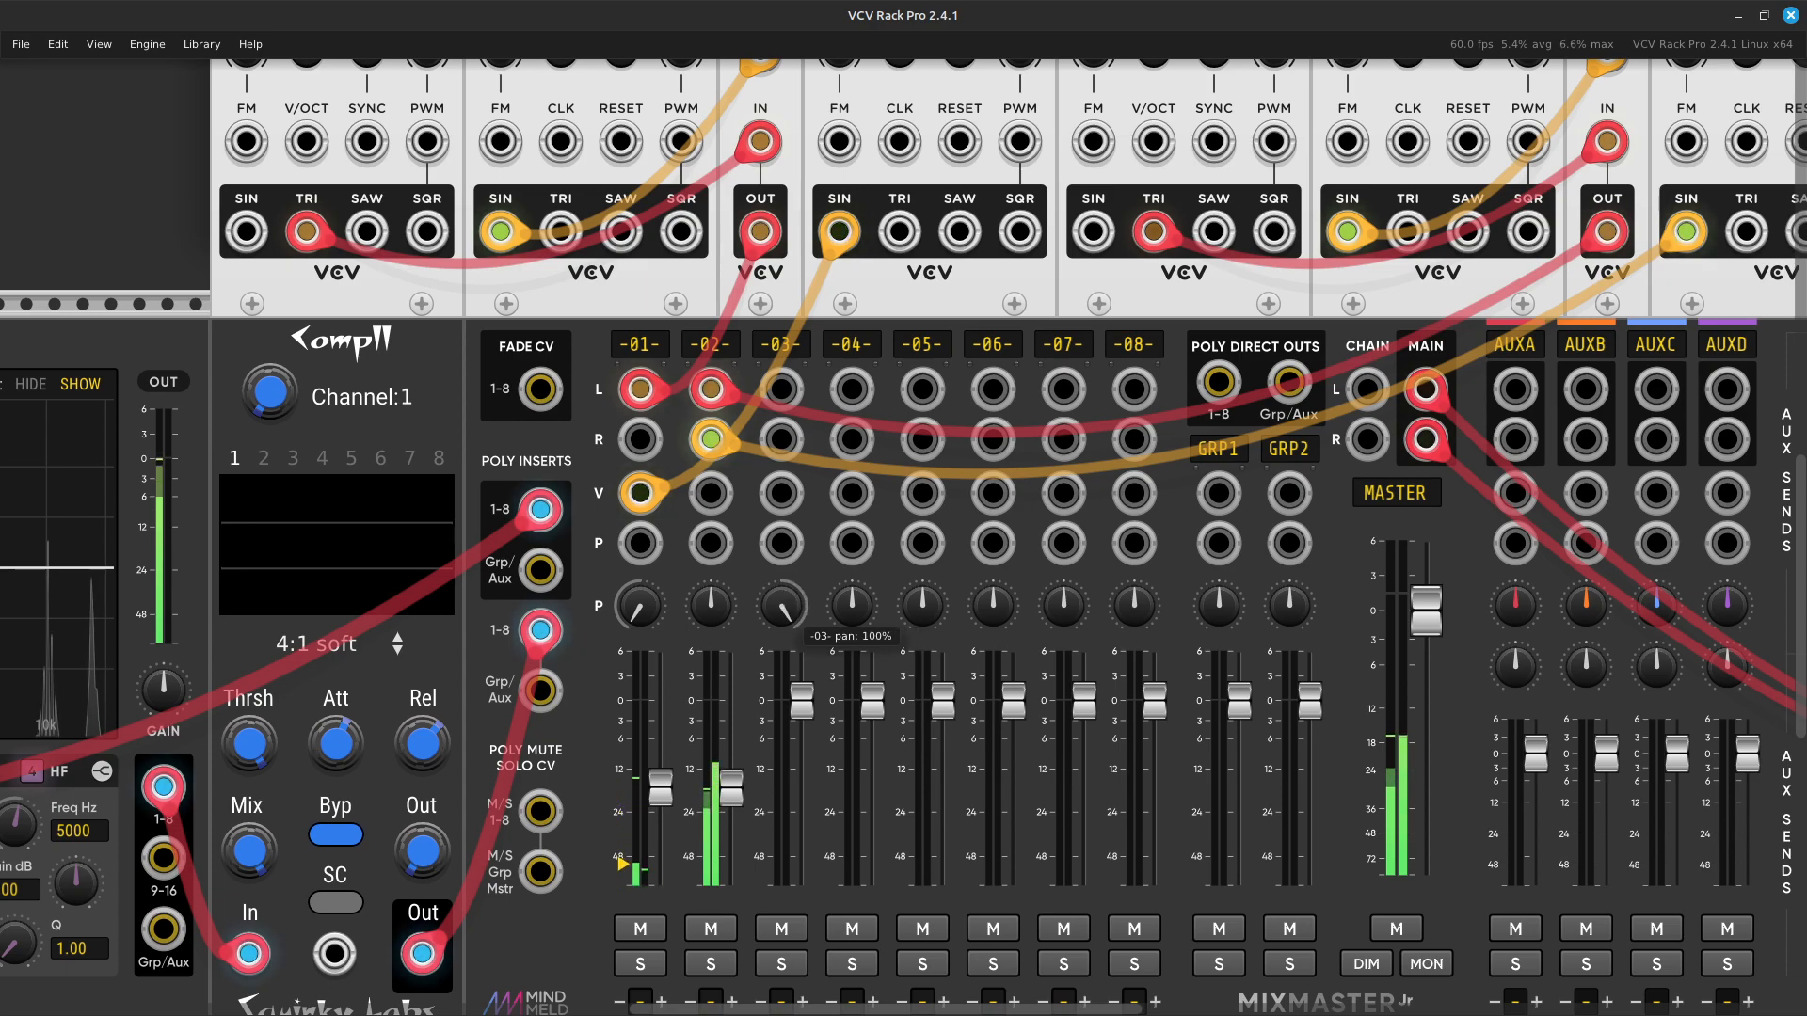
Set the duplicated VCO's frequency to 3400 Hz.
key("Up")
key("Up")
key("Up")
key("Up")
key("Up")
key("Up")
key("Up")
key("Up")
key("Up")
key("Up")
key("Up")
key("Up")
key("Up")
key("Up")
key("Up")
key("Up")
key("Up")
key("Up")
key("Up")
key("Up")
key("Right")
key("Right")
key("Right")
key("Right")
key("Right")
key("Right")
key("Right")
key("Right")
key("Right")
key("Right")
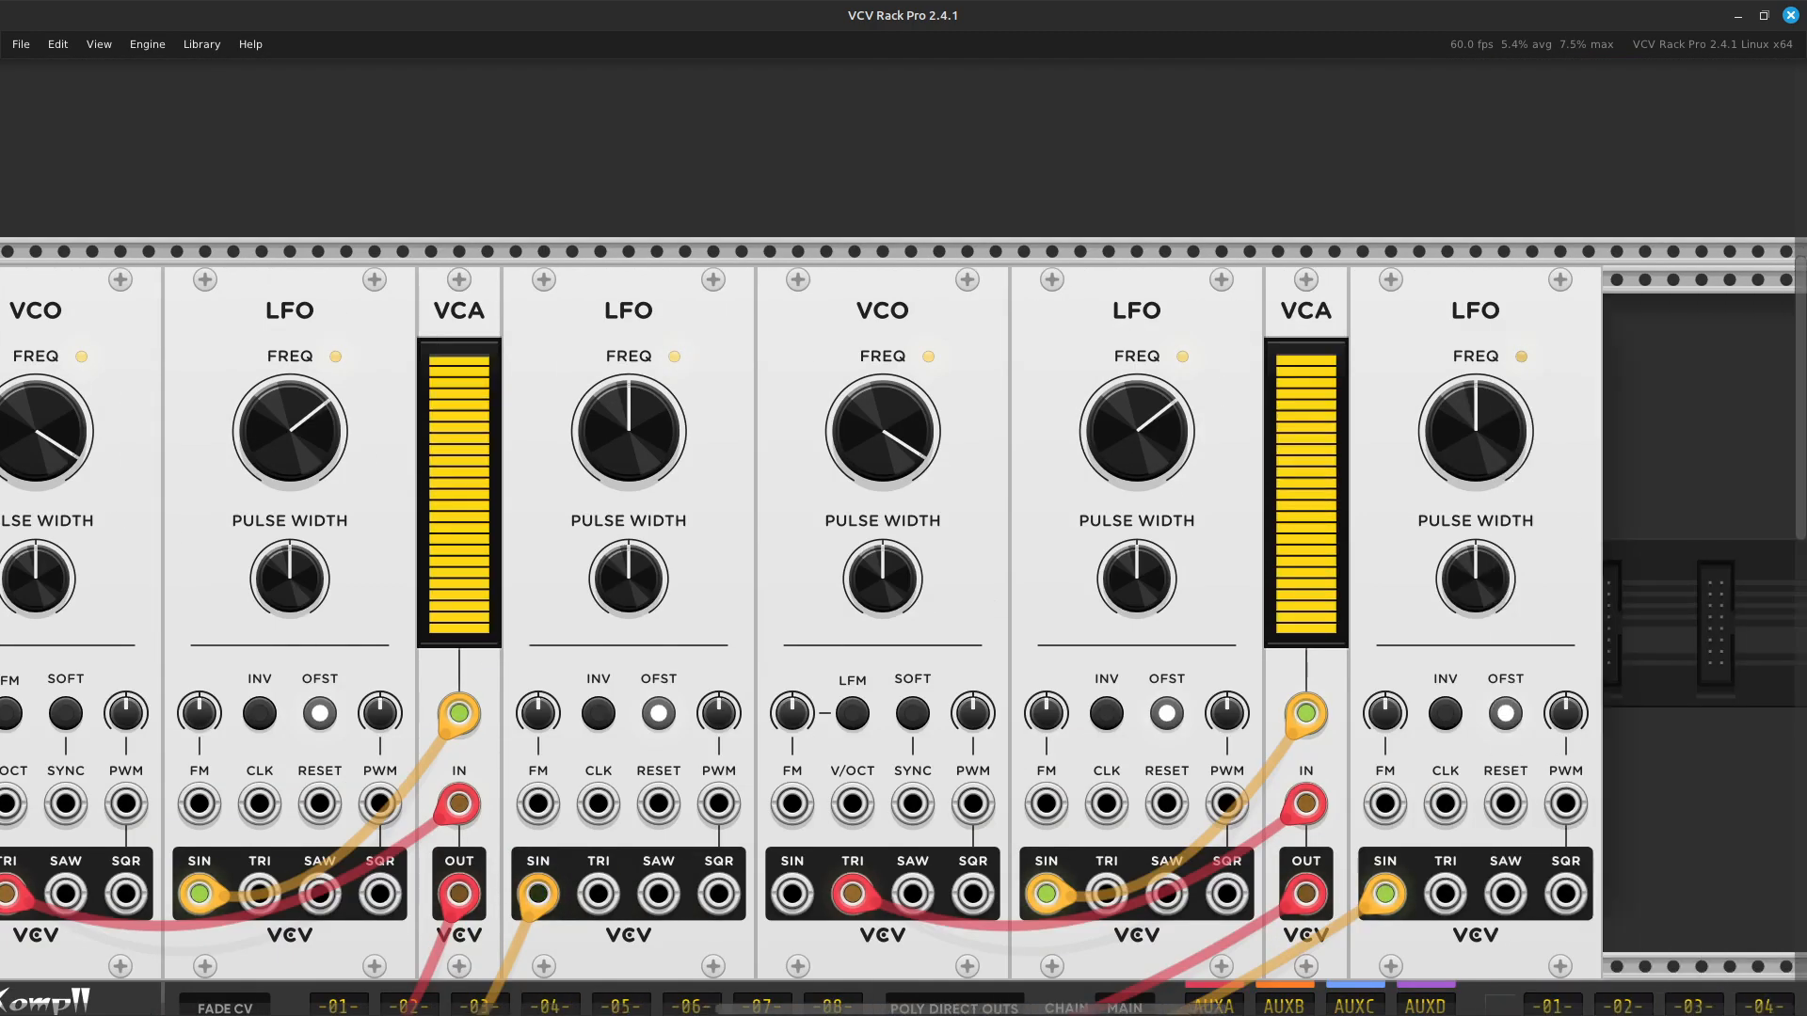
right_click(889, 455)
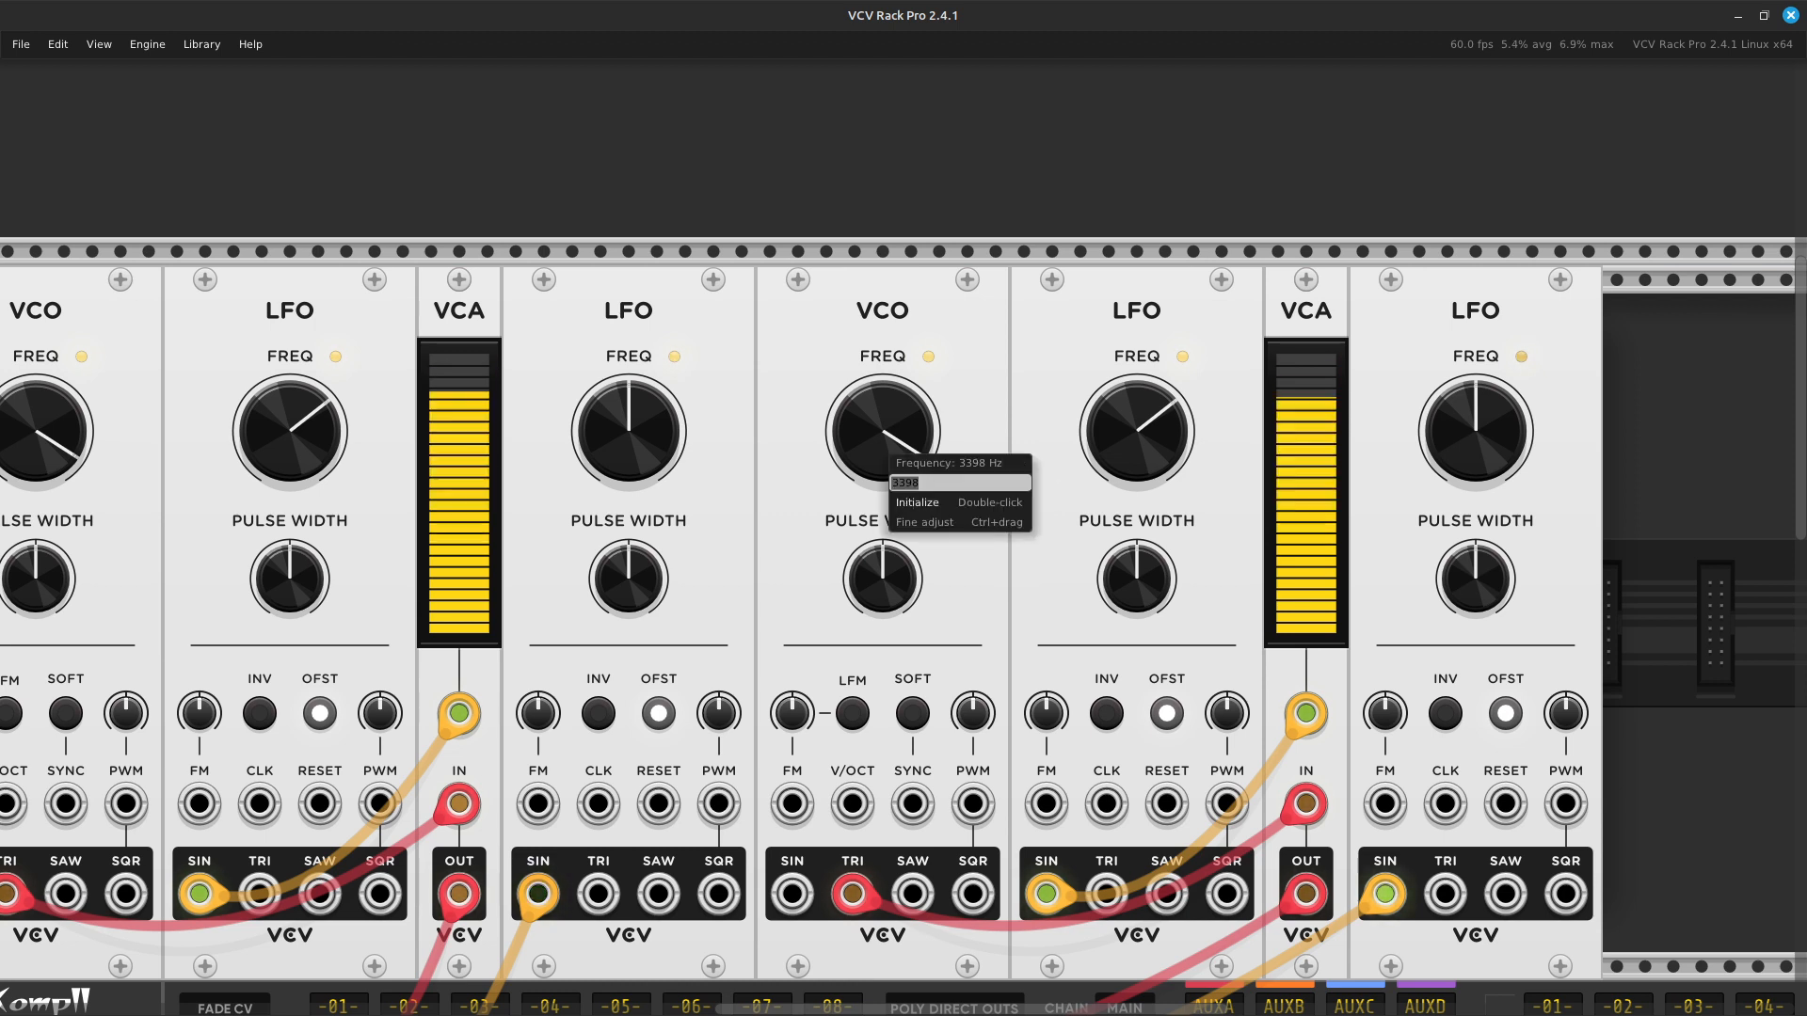
type("3400")
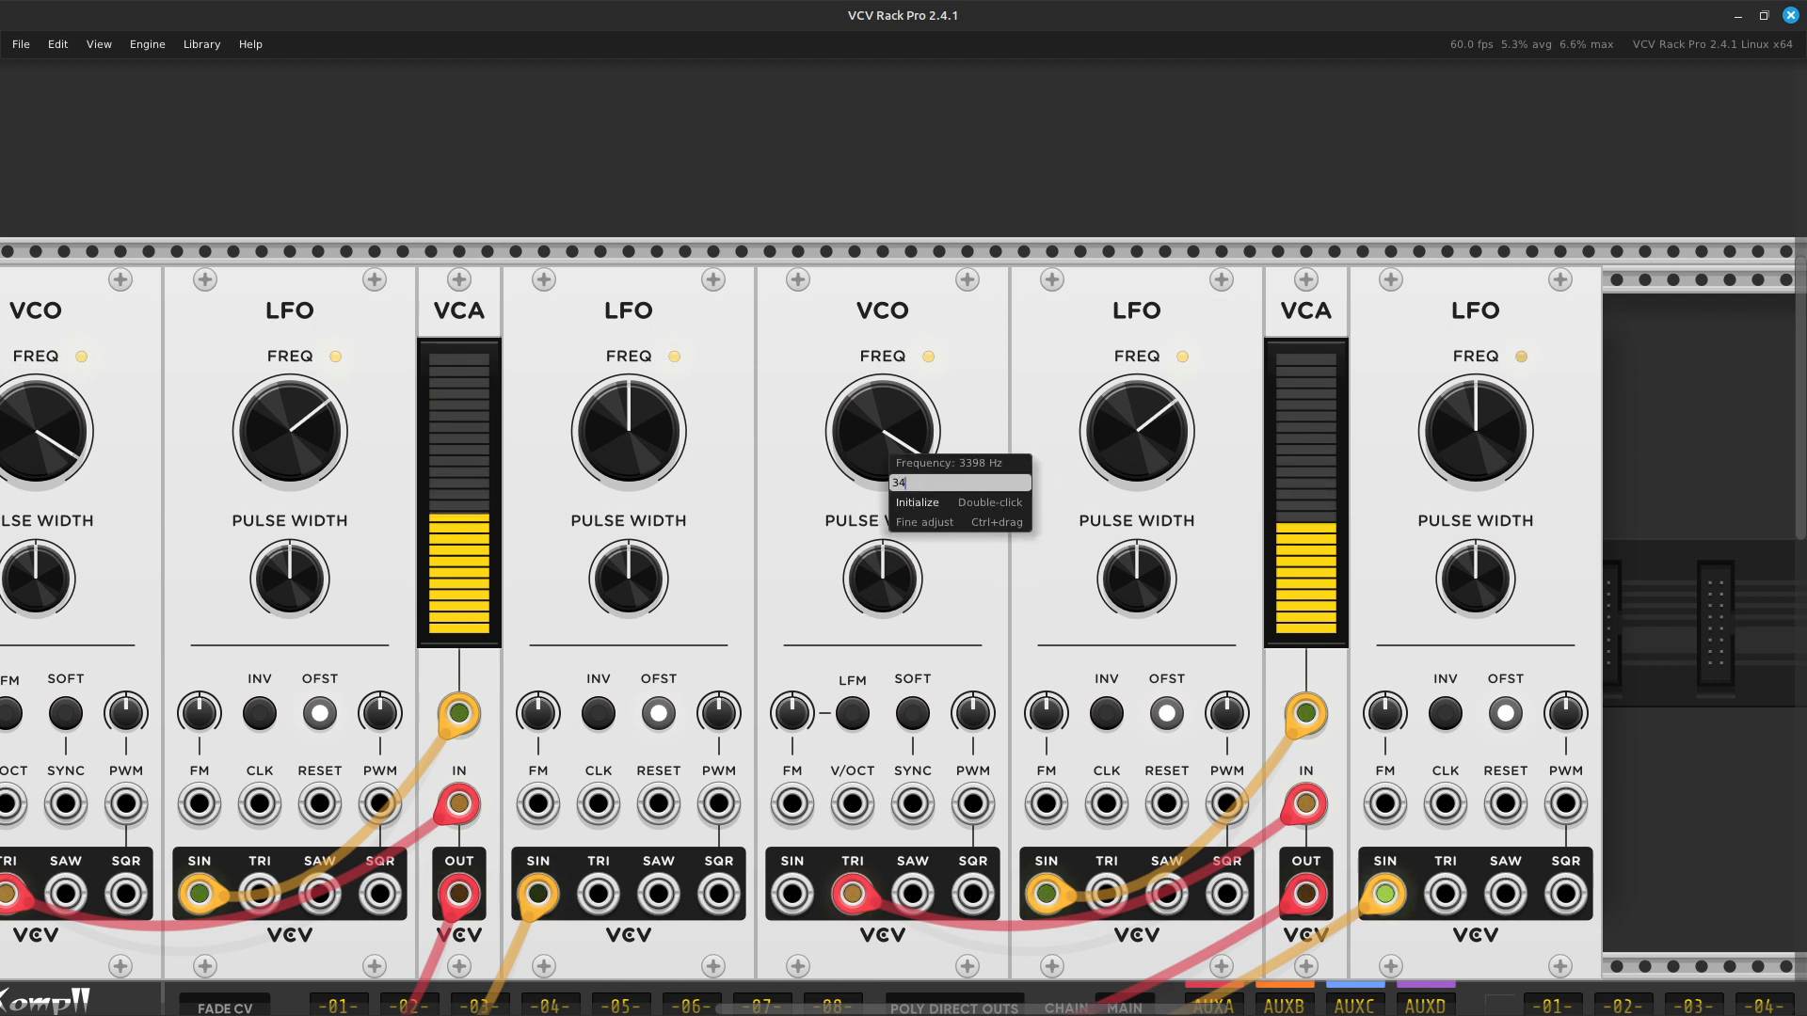
key("Return")
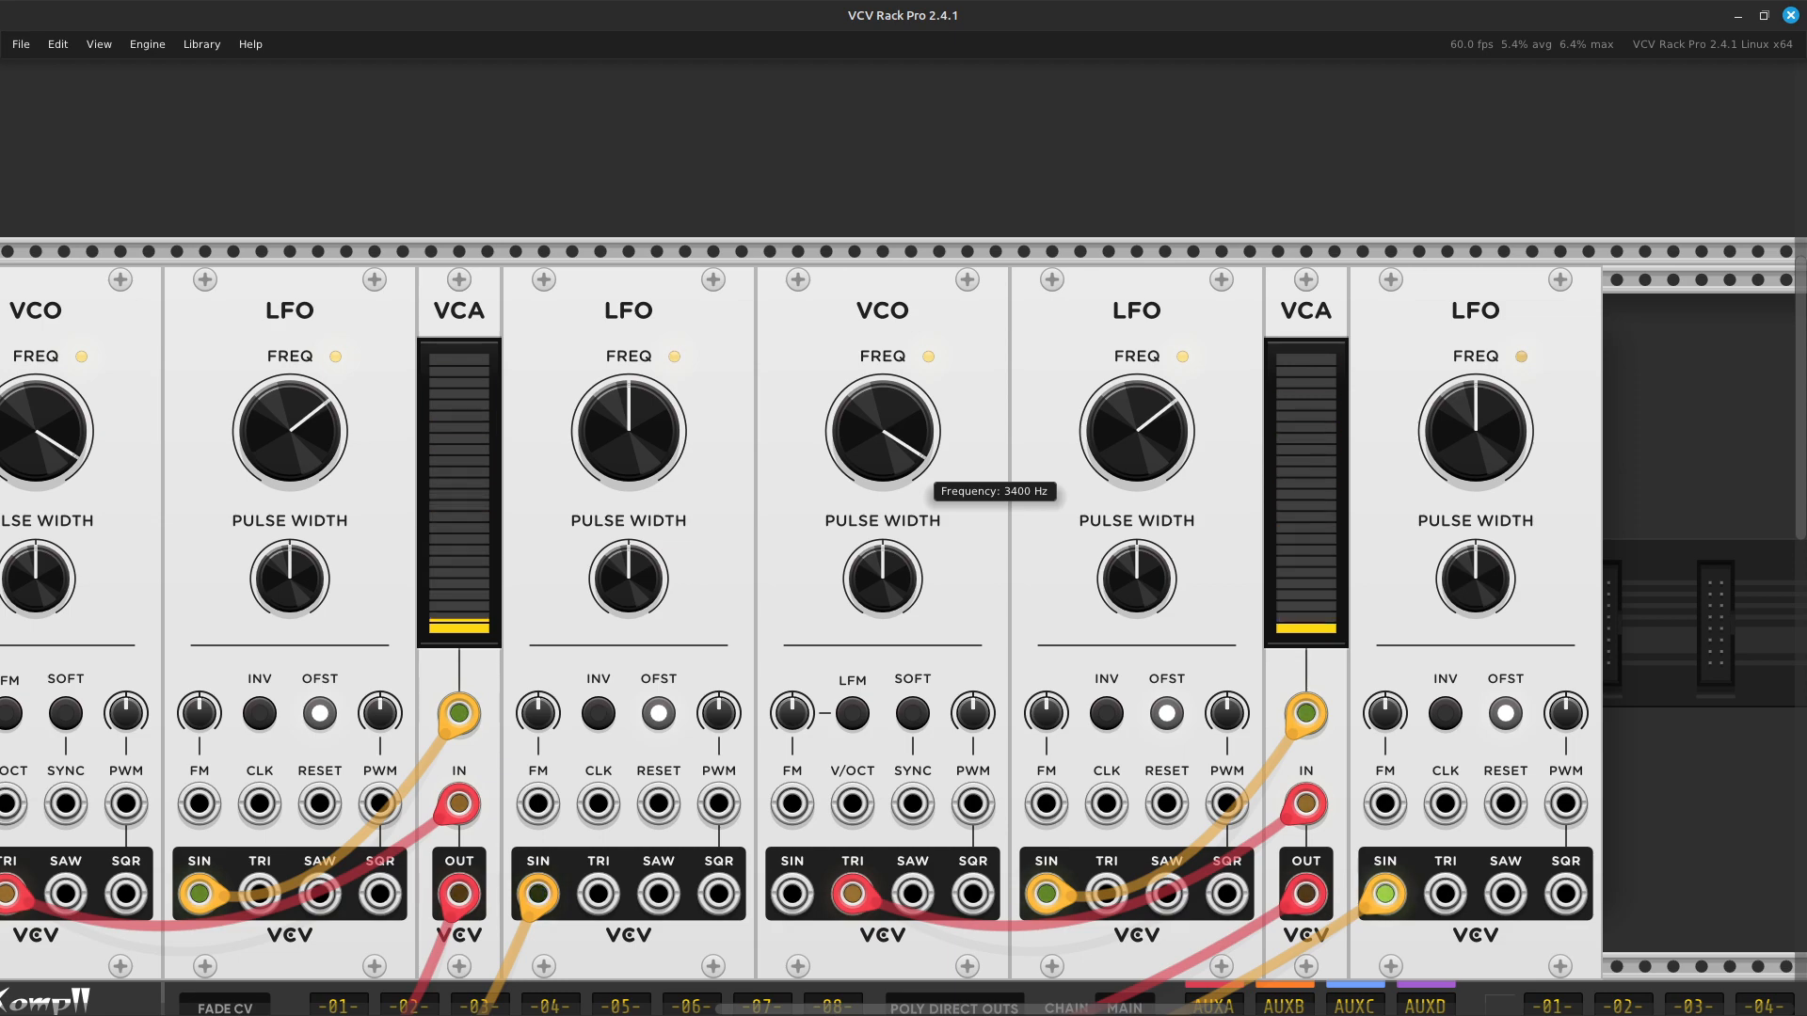
scroll(889, 456, "left", 5)
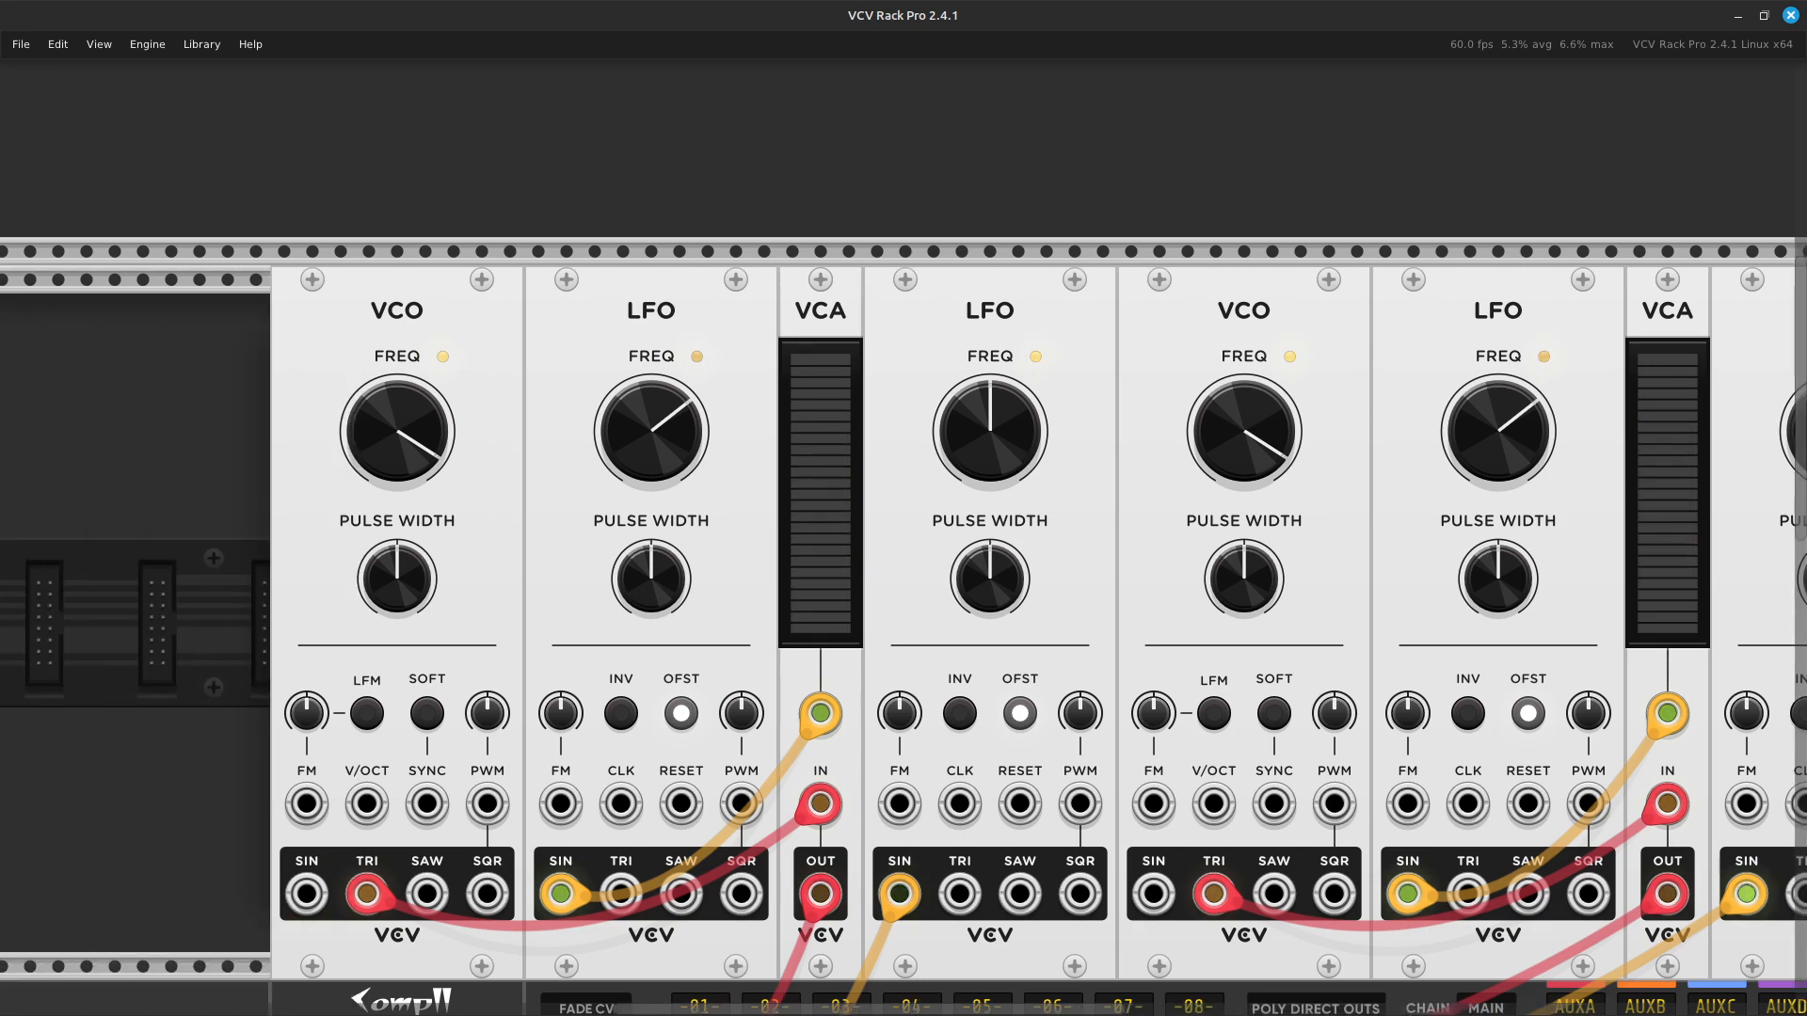
scroll(531, 611, "right", 2)
key("Right")
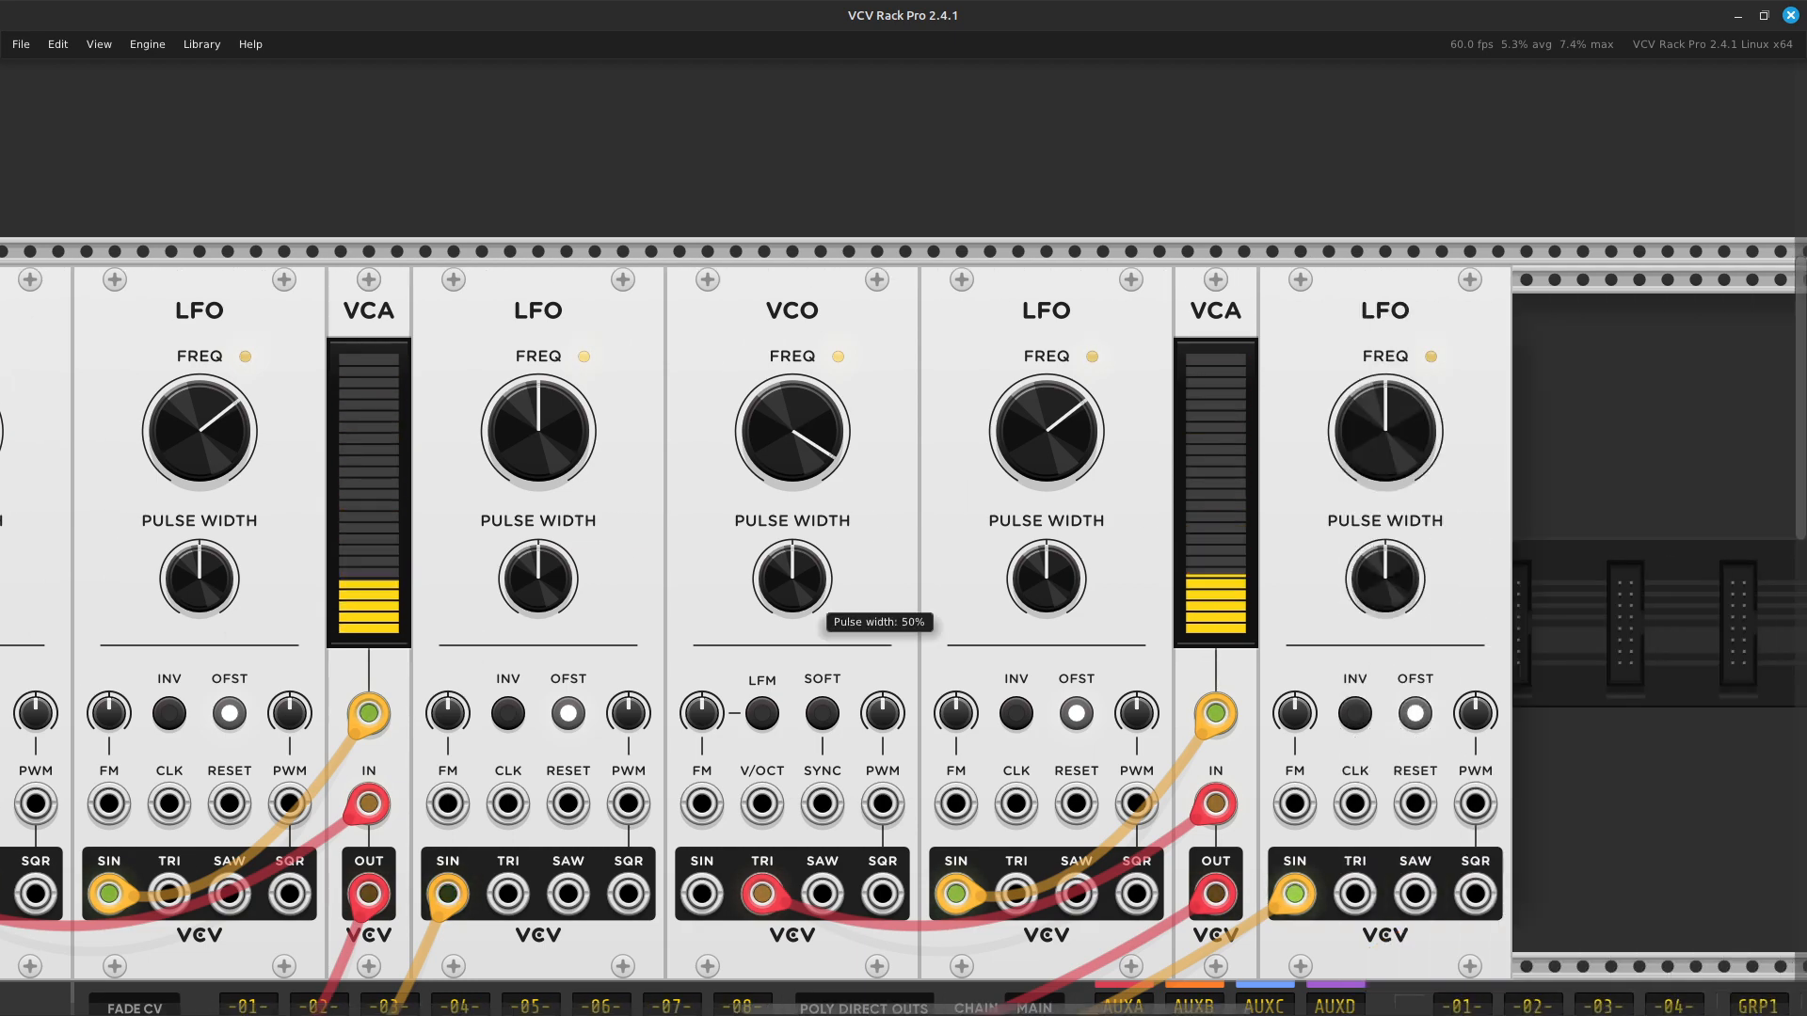
key("Down")
key("Left")
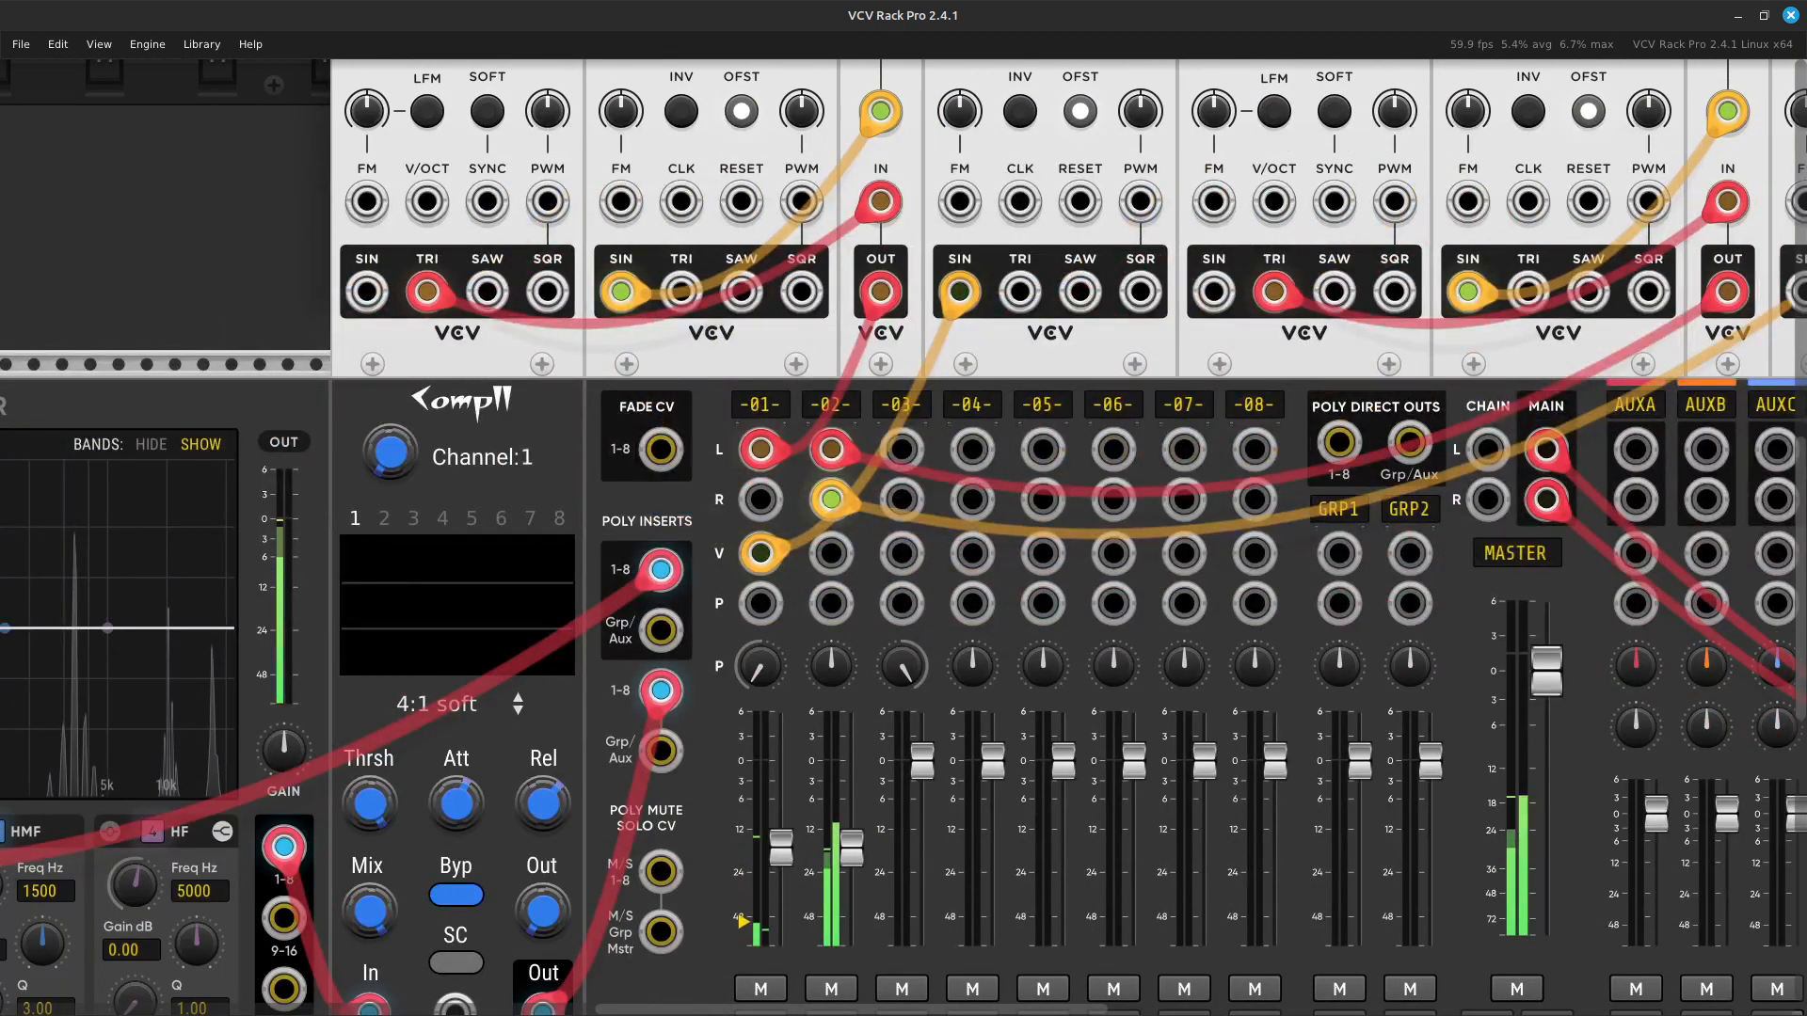
Move the yellow LFO cable from mixer channel 2's right input to its level input and set that channel's fader to -17.986 dB.
scroll(847, 754, "down", 3)
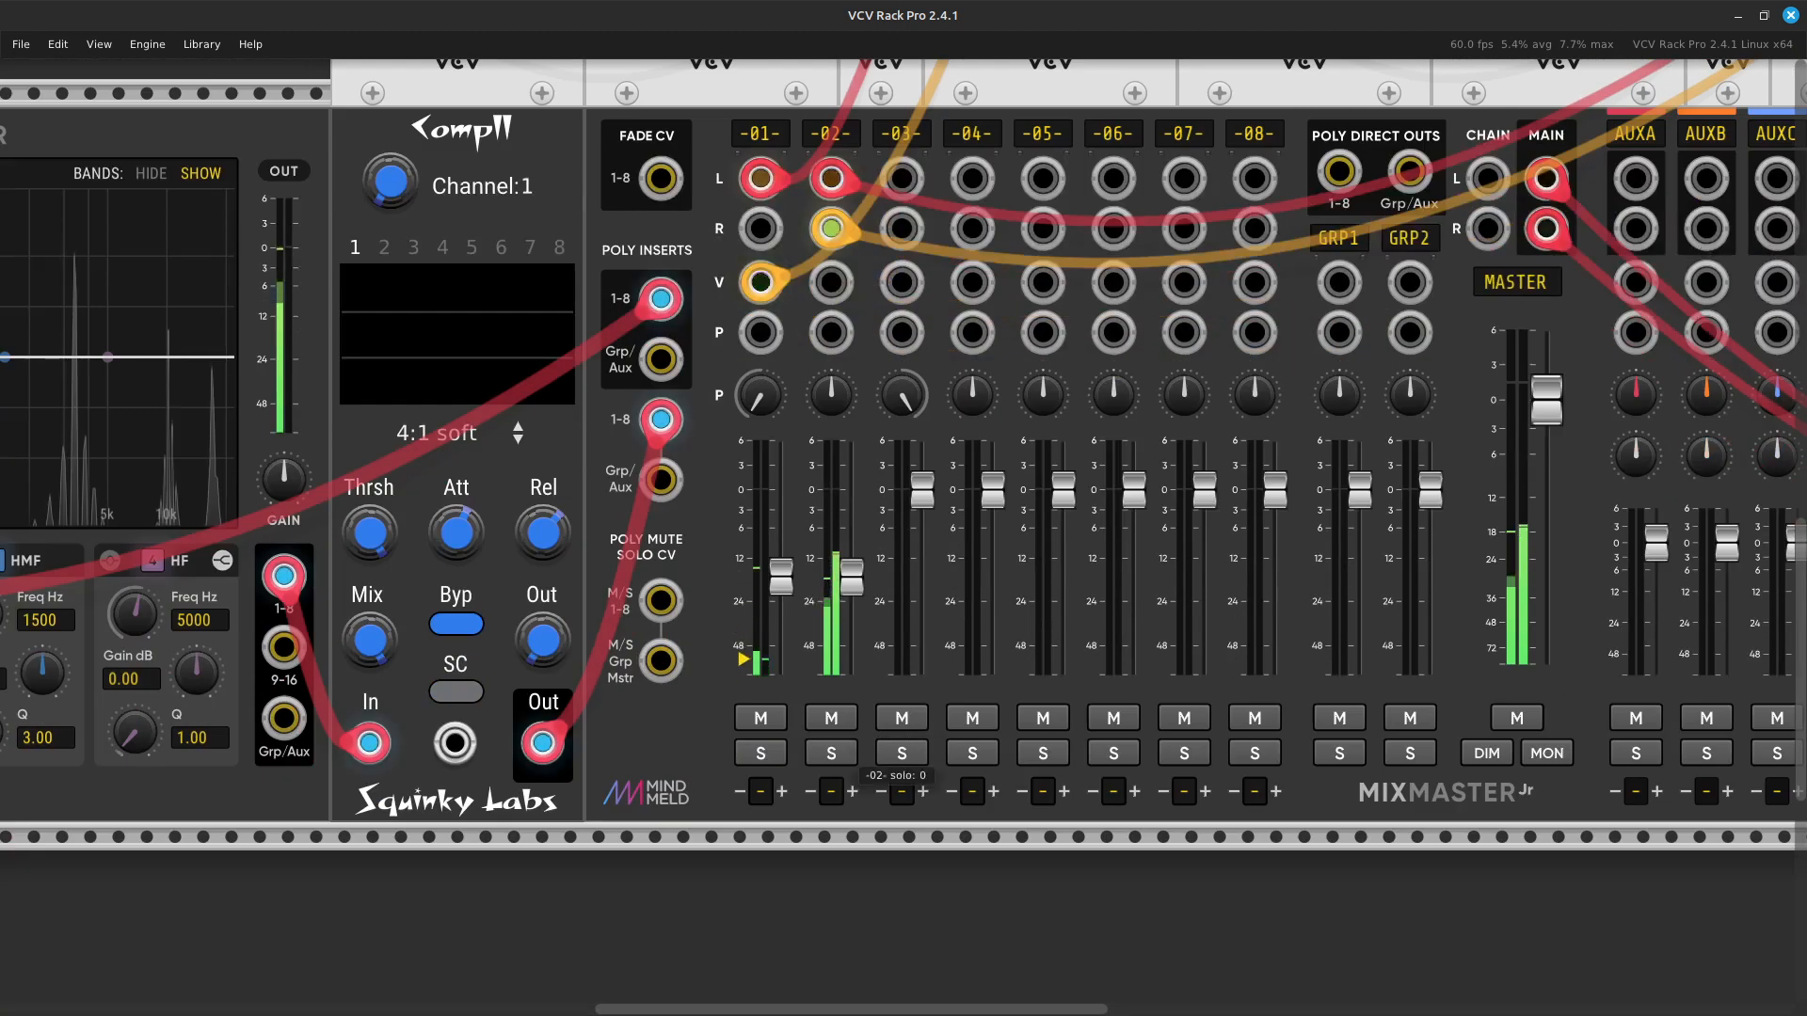
left_click_drag(851, 532, 851, 605)
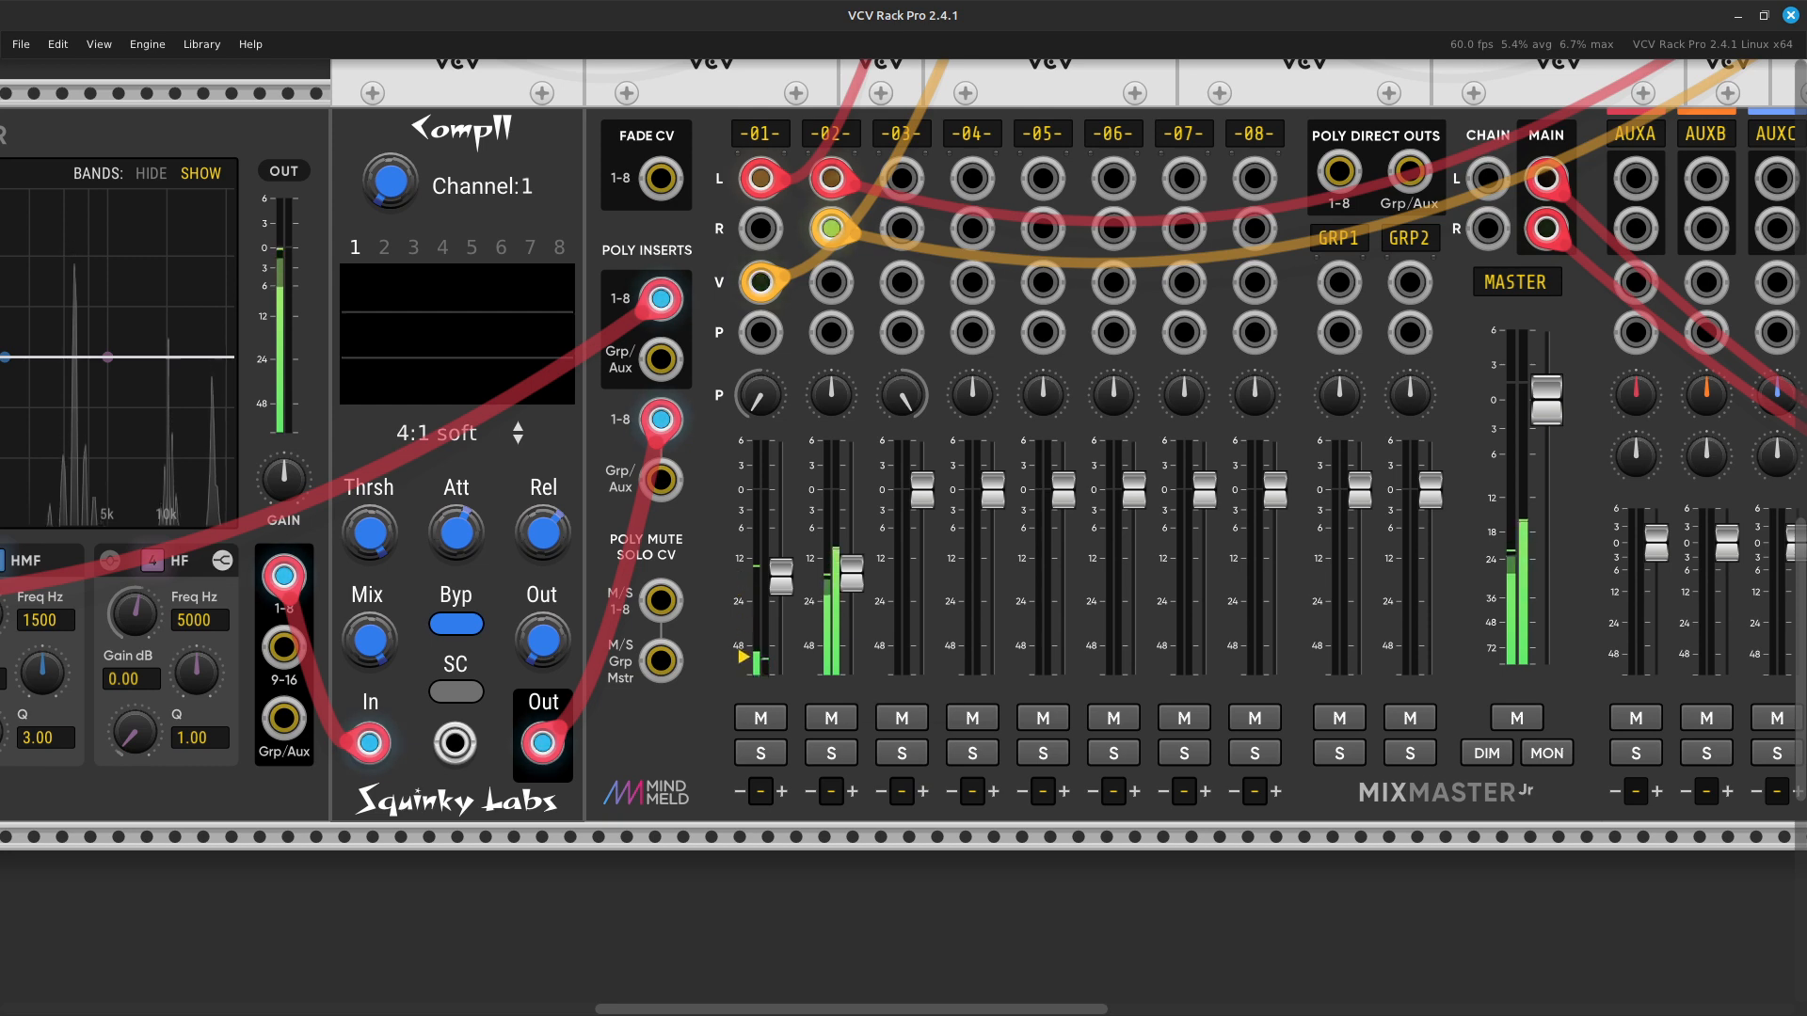
scroll(847, 508, "up", 4)
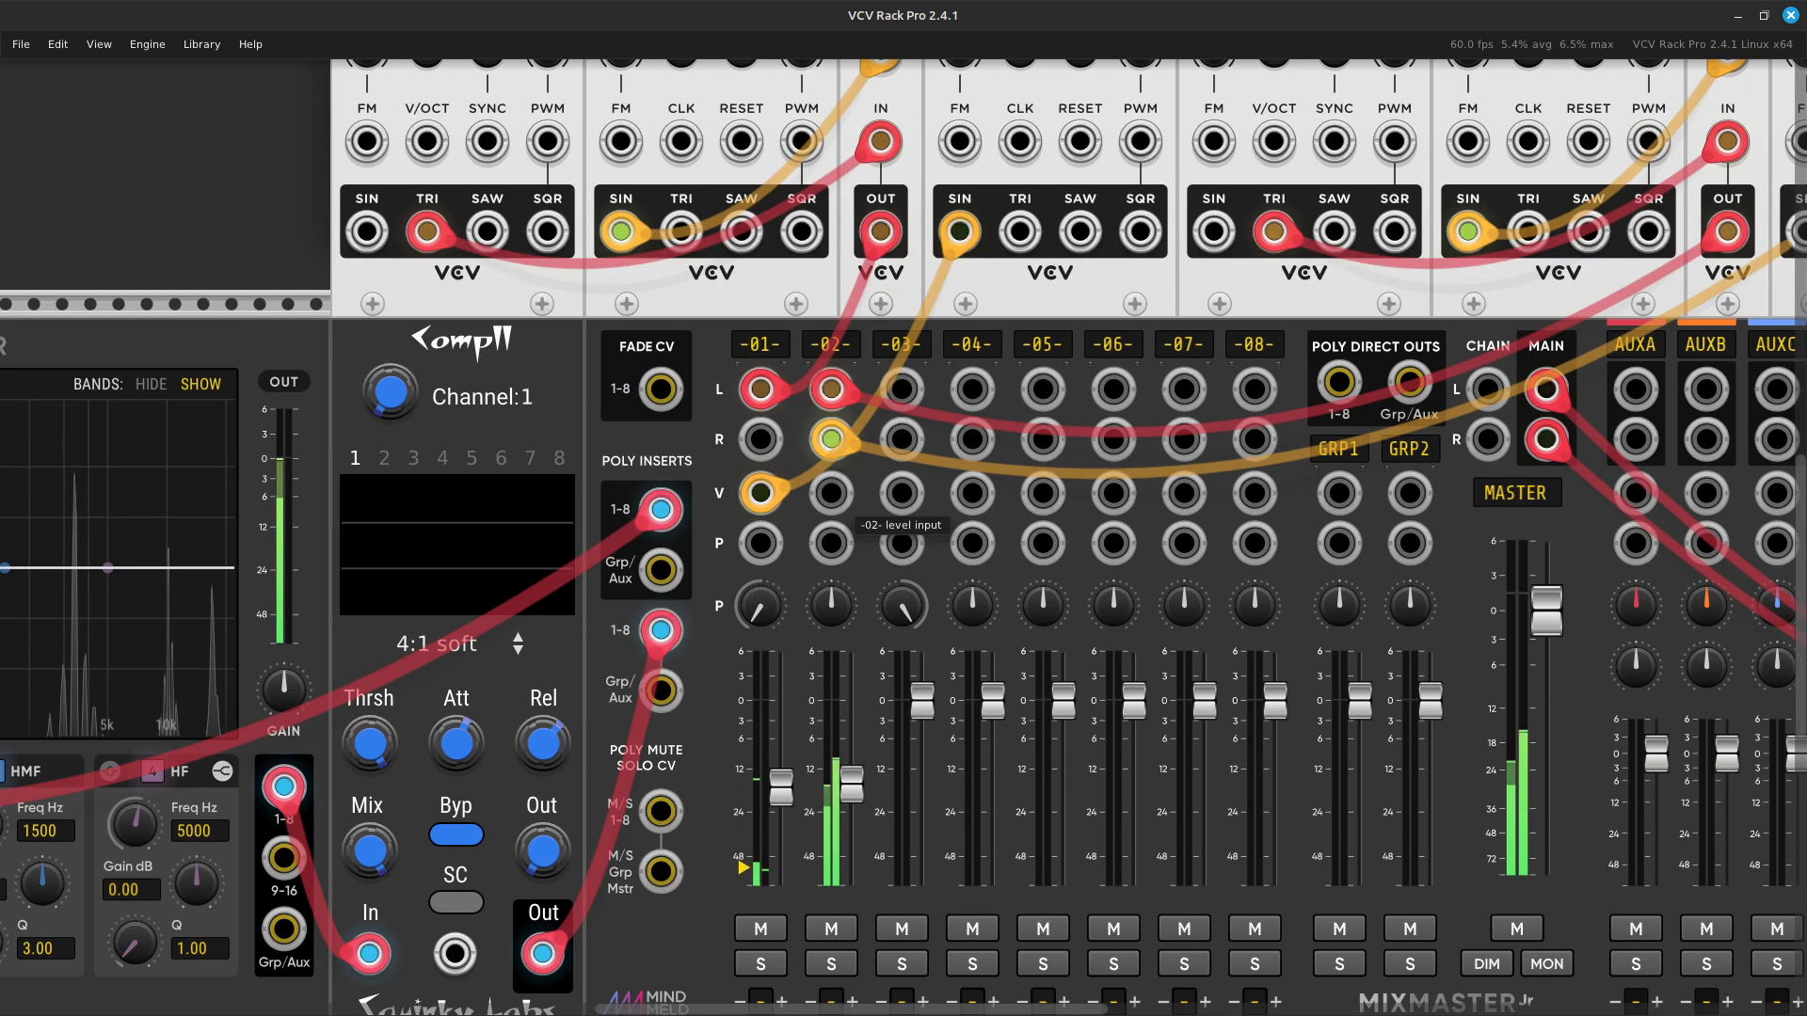
left_click_drag(831, 440, 831, 493)
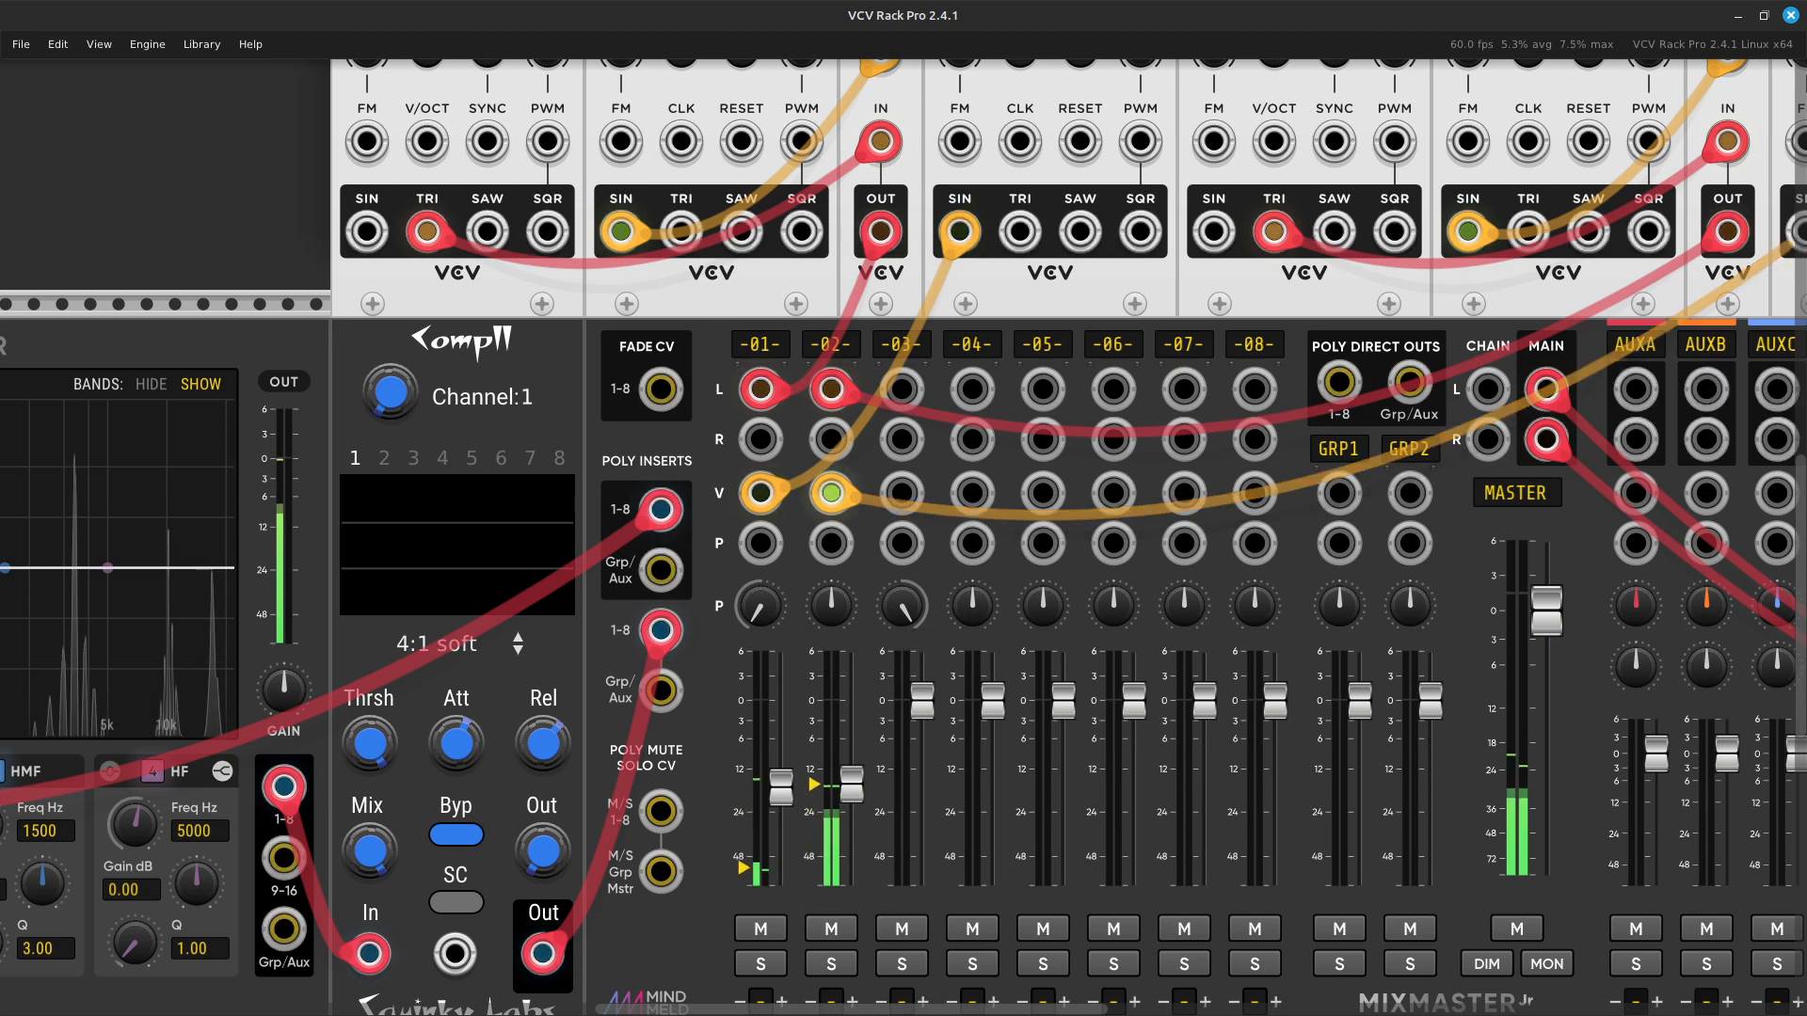
scroll(861, 753, "down", 3)
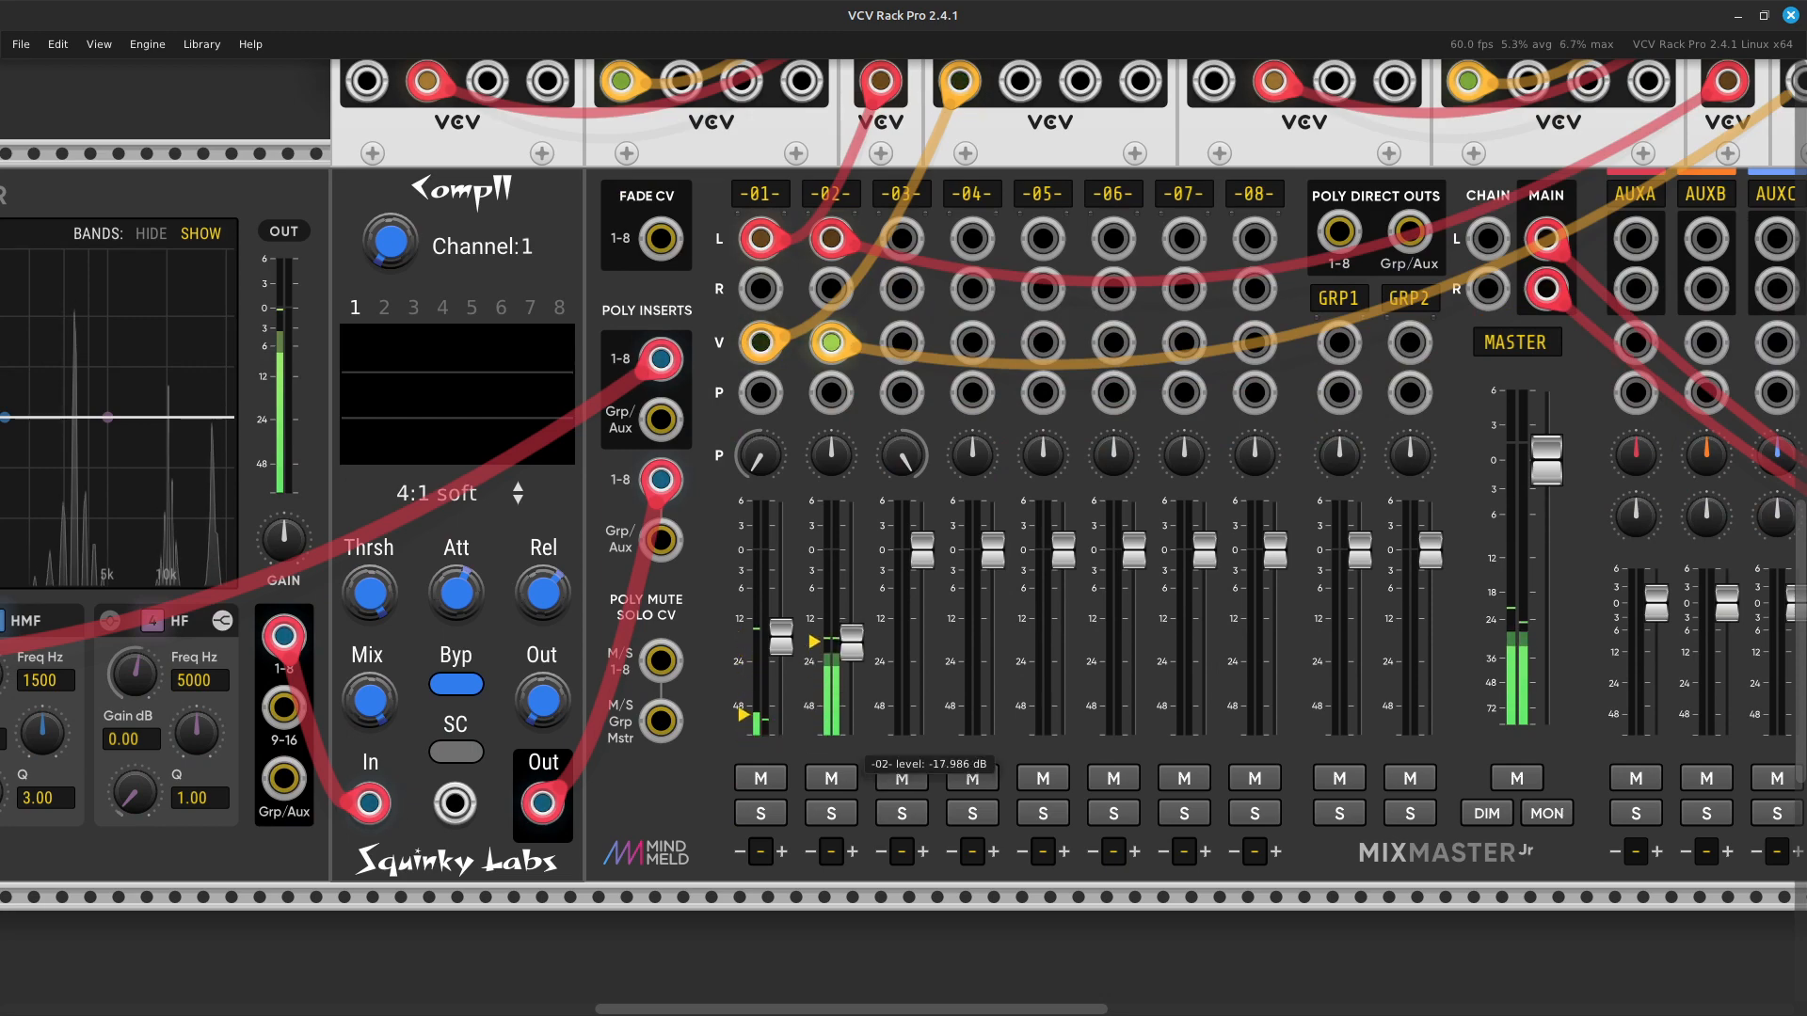
Paste another copy of the VCO, LFO, VCA and LFO group directly after the last LFO in the row, and clear the selection.
scroll(861, 753, "right", 10)
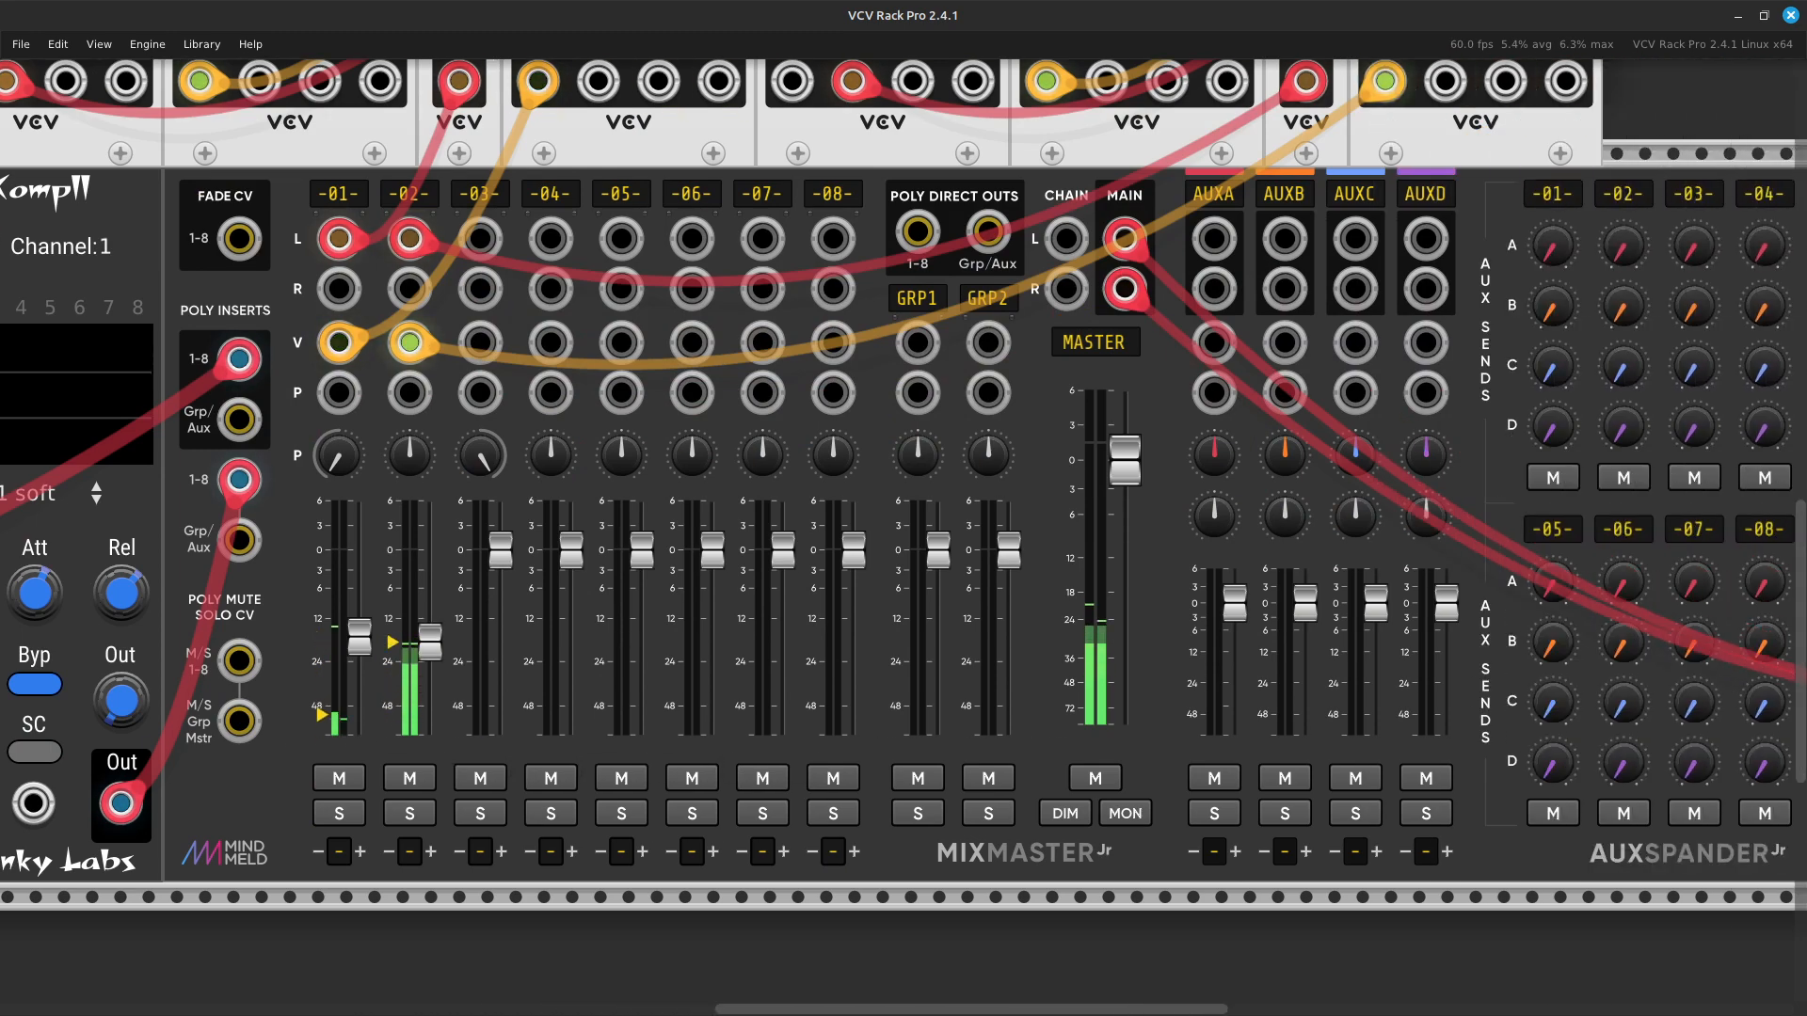
scroll(903, 536, "up", 10)
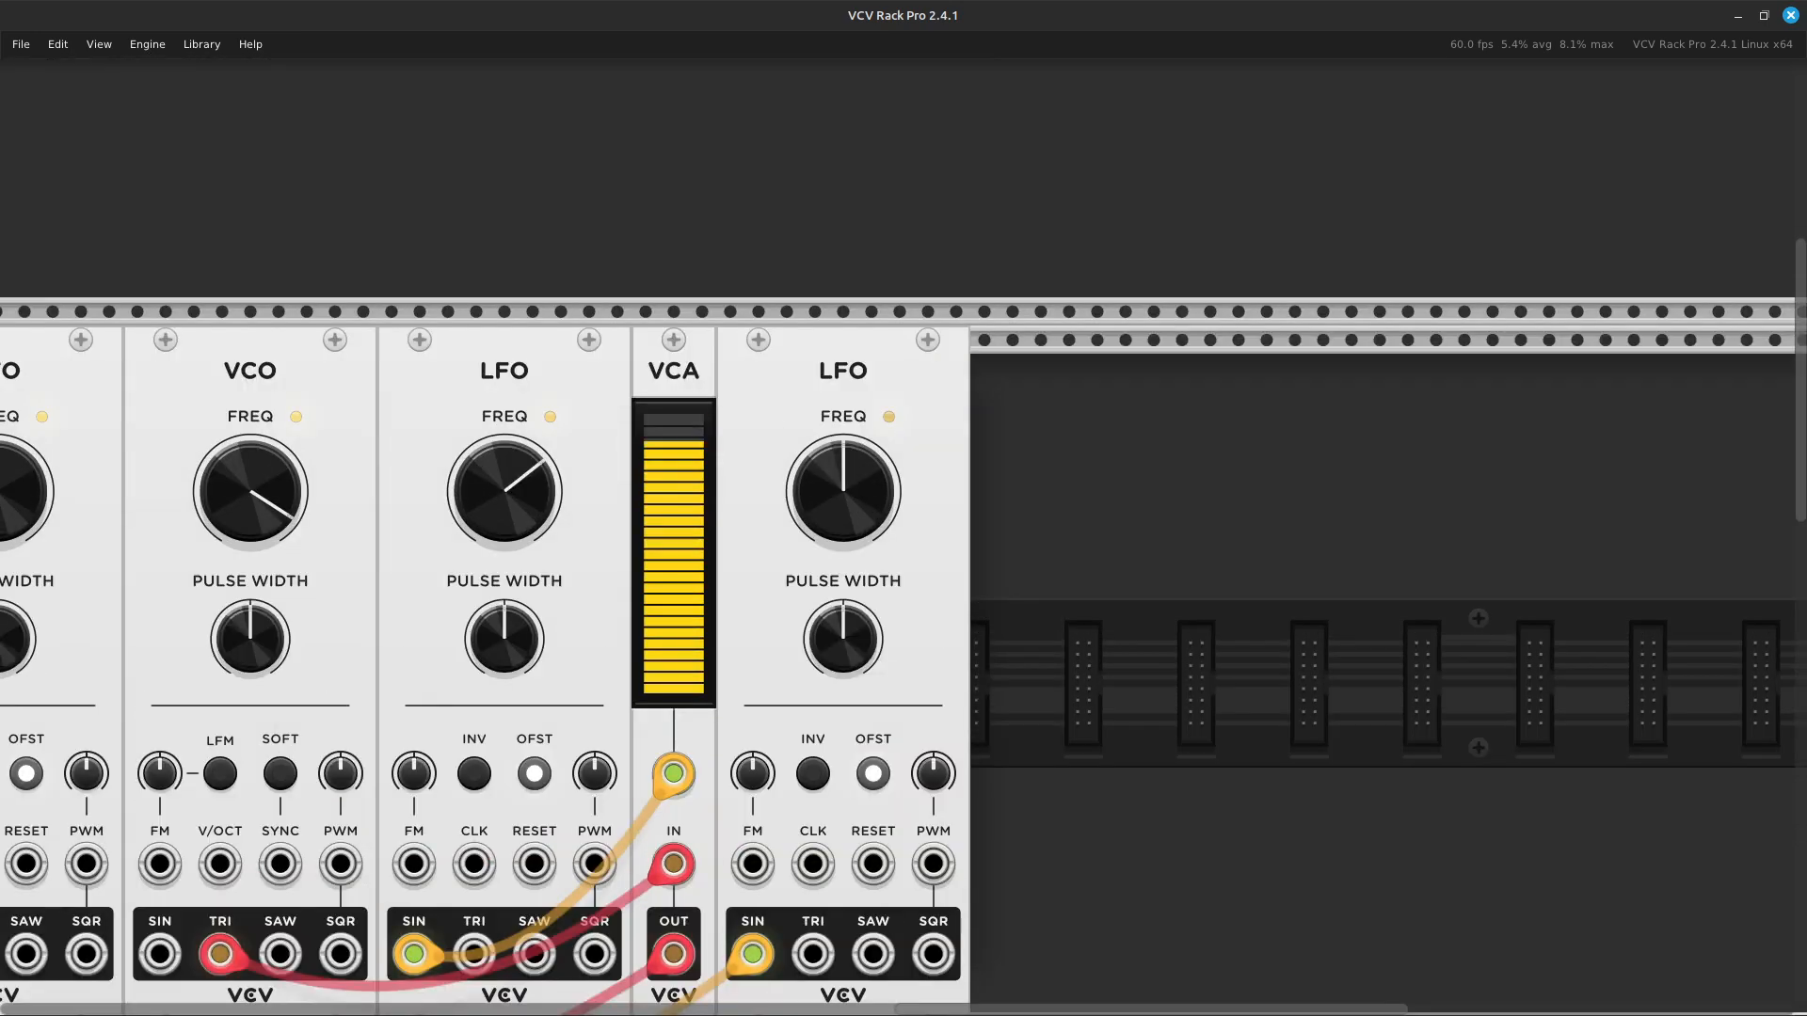
scroll(904, 536, "left", 4)
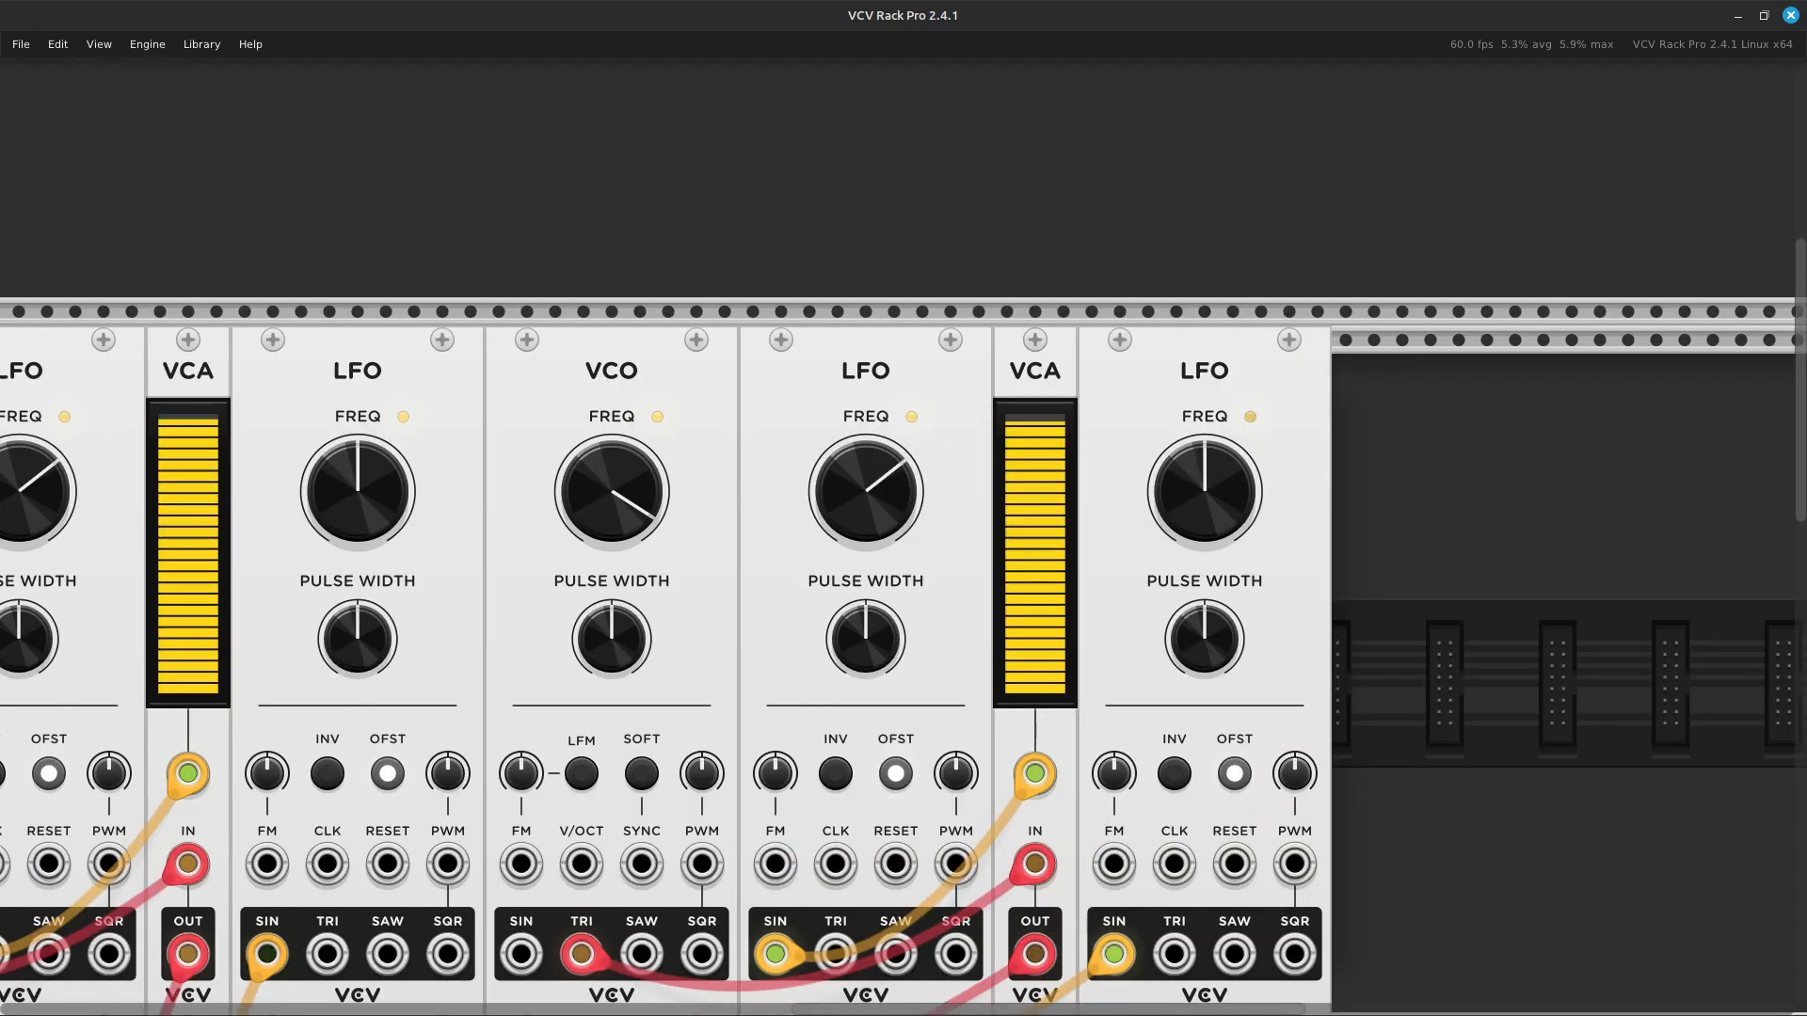
scroll(904, 658, "right", 2)
key("Right")
key("Down")
key("Right")
key("Up")
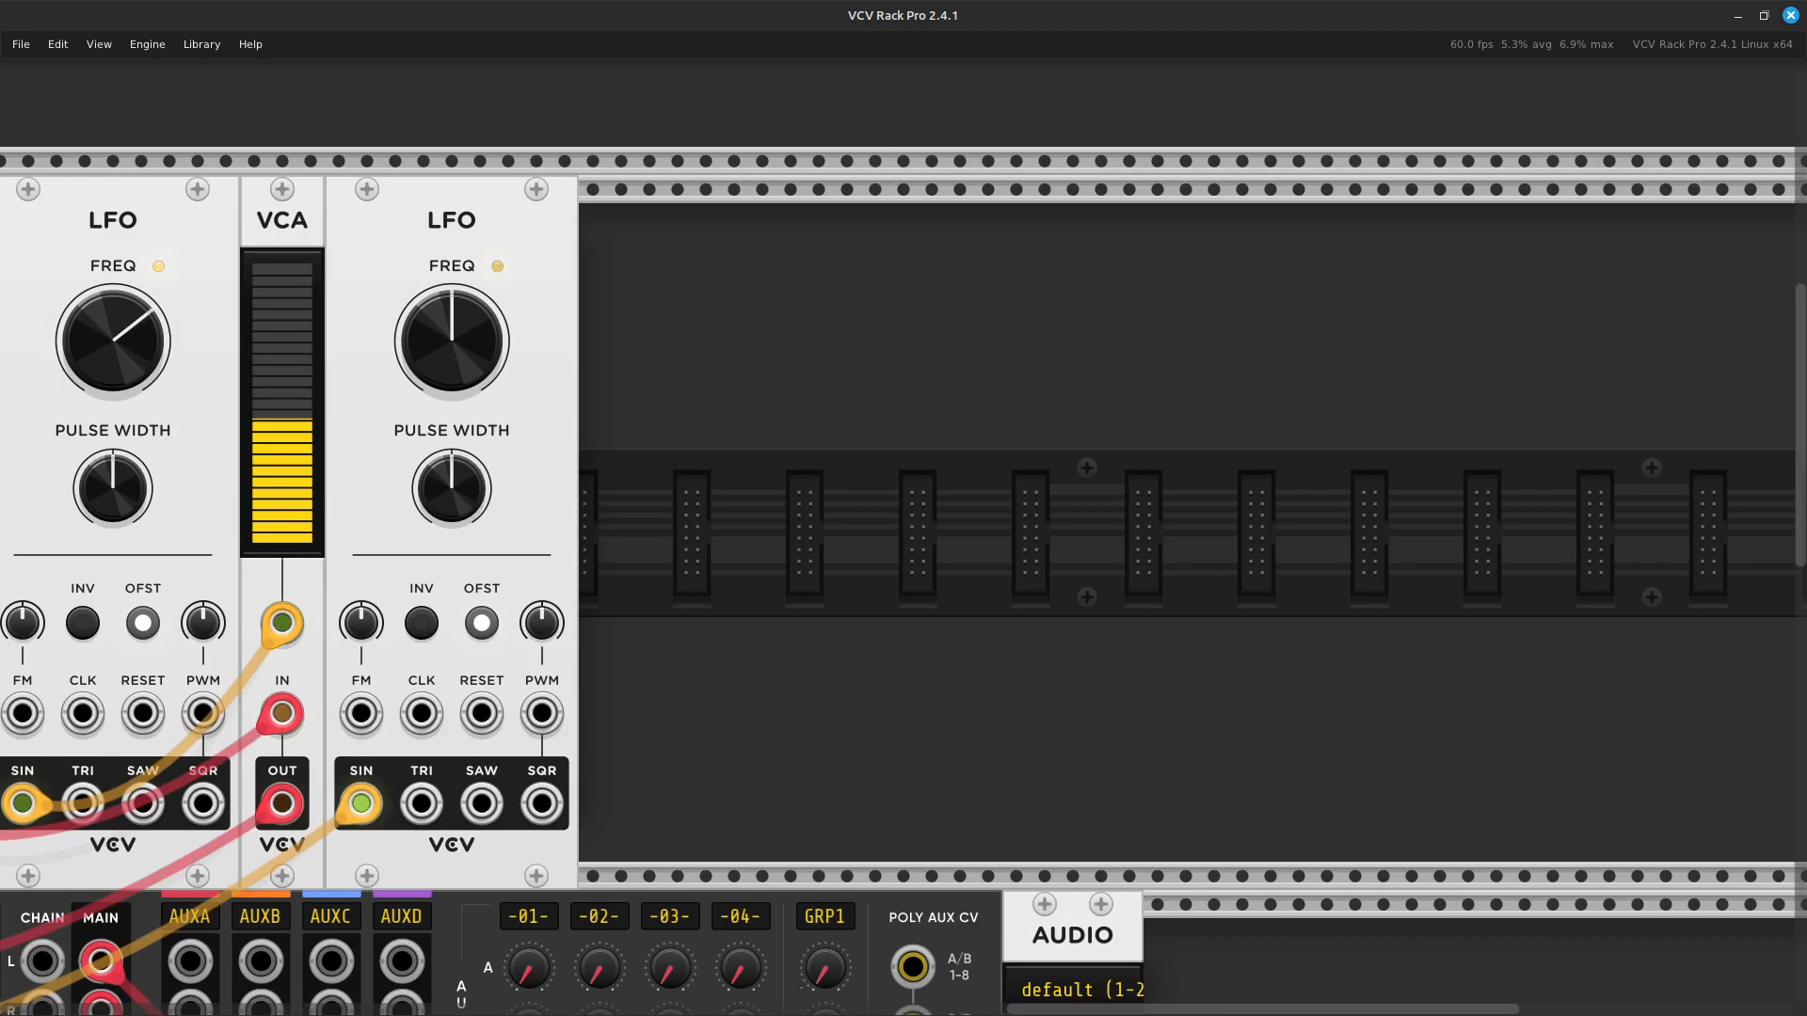
key("ctrl+v")
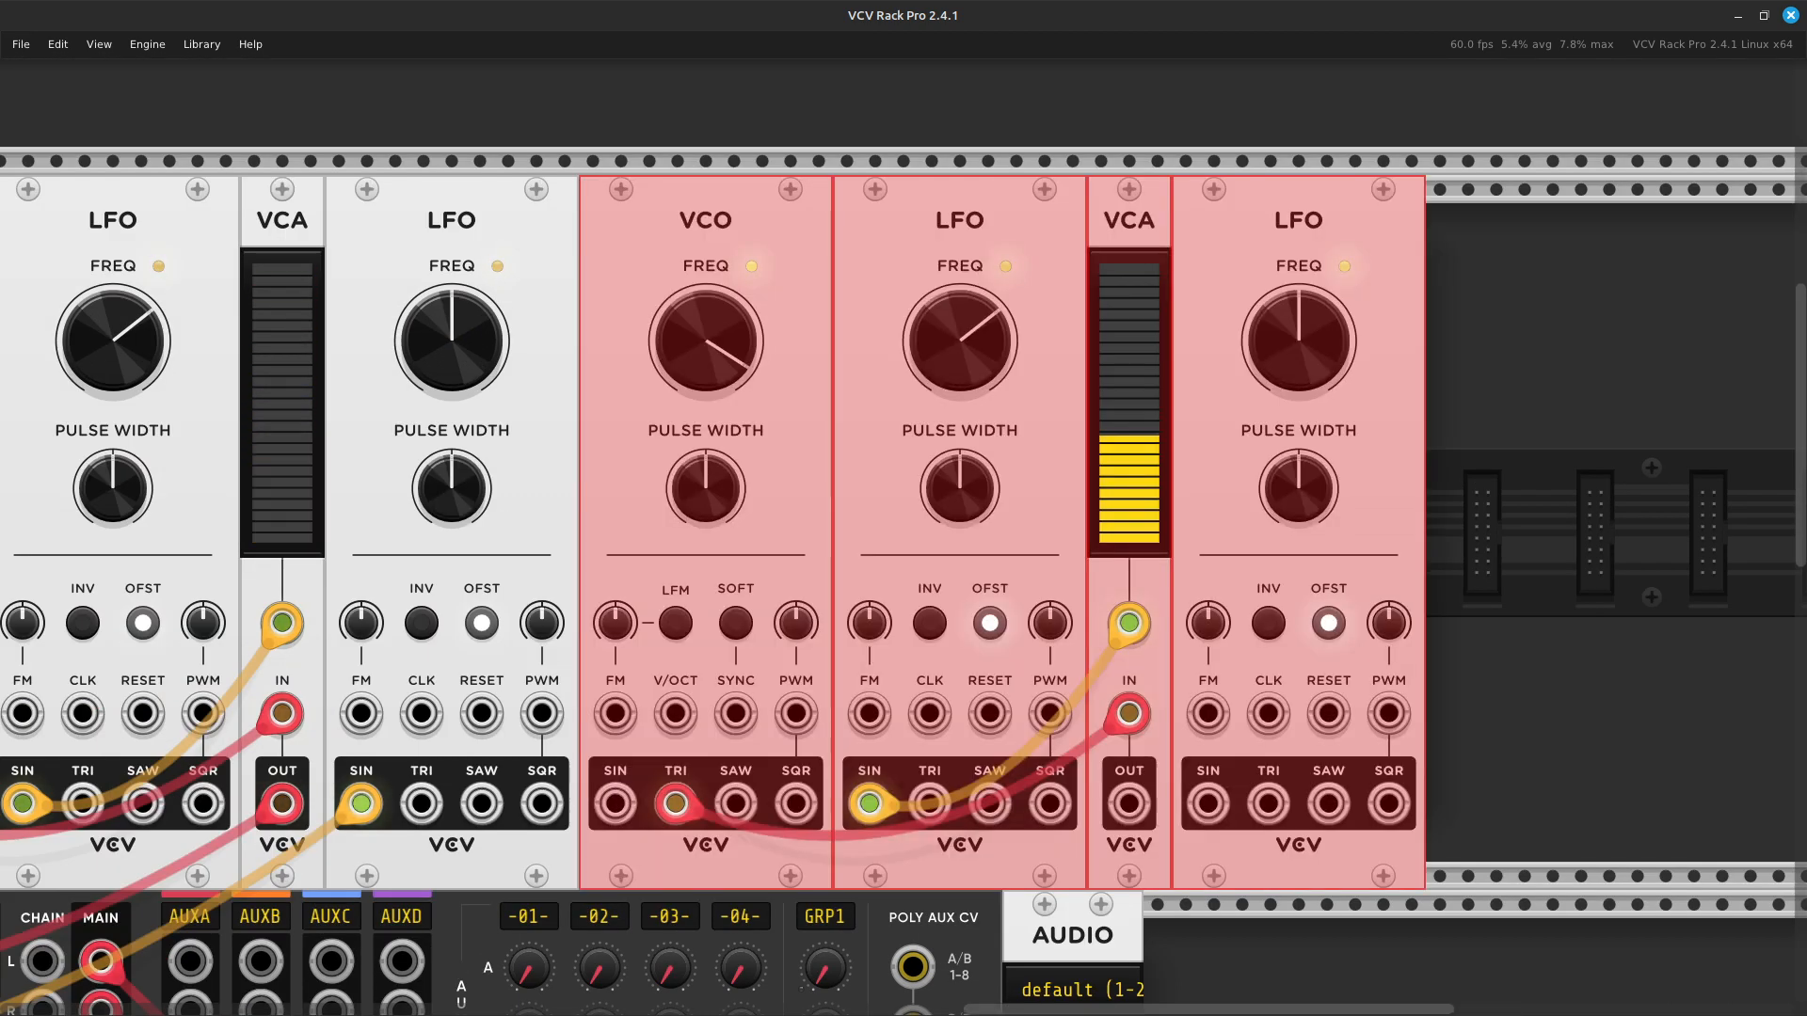
key("ctrl+shift+a")
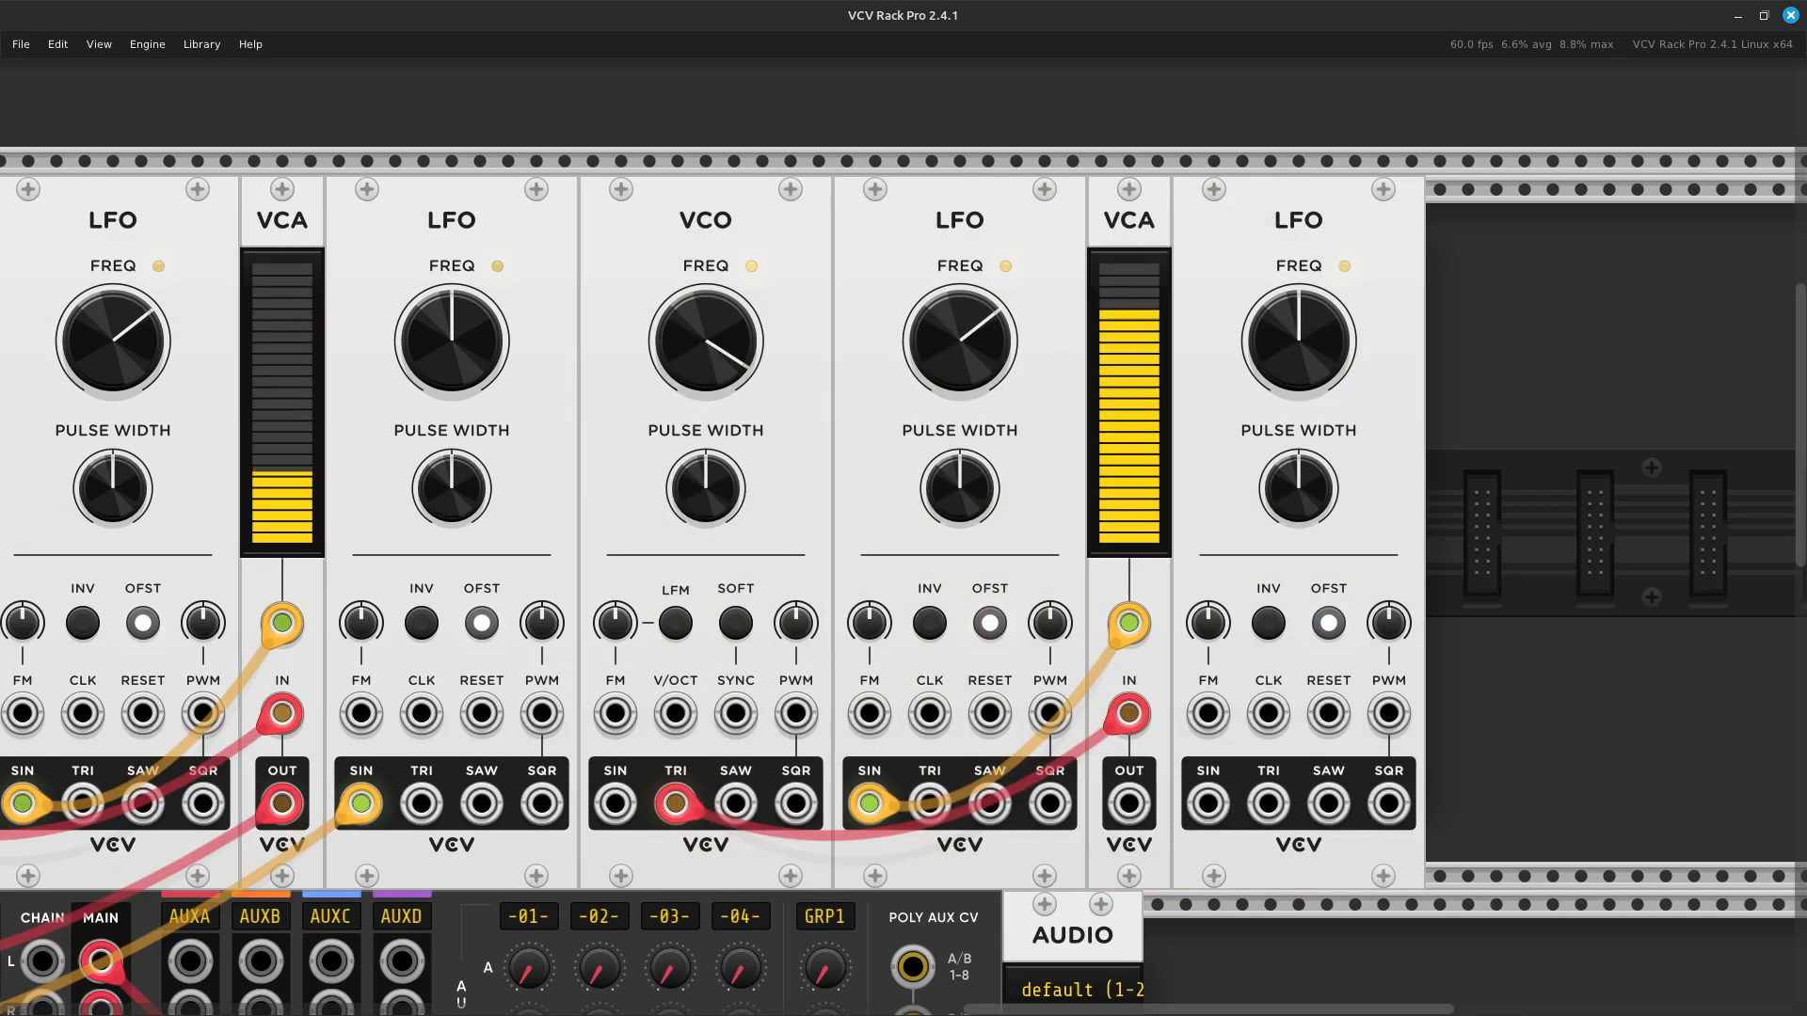
Patch a yellow cable from the newly pasted last LFO's sine output to mixer channel 3's level input.
key("Down")
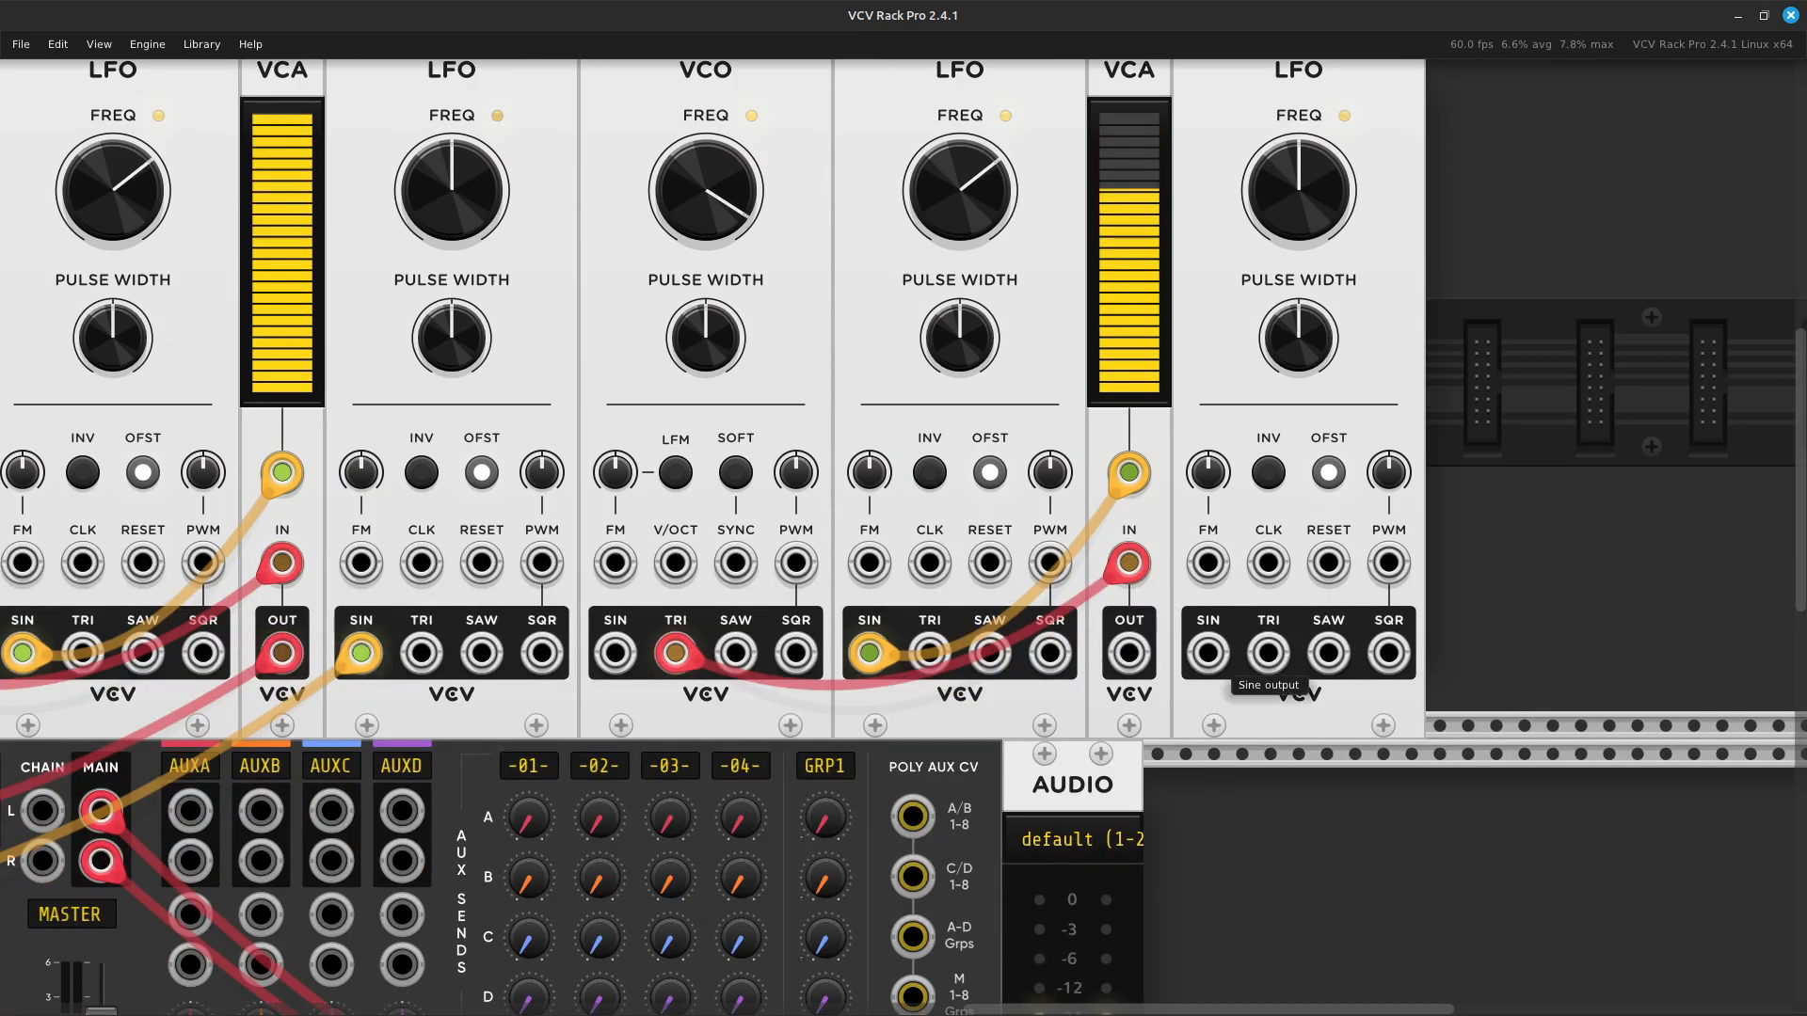
right_click(1209, 652)
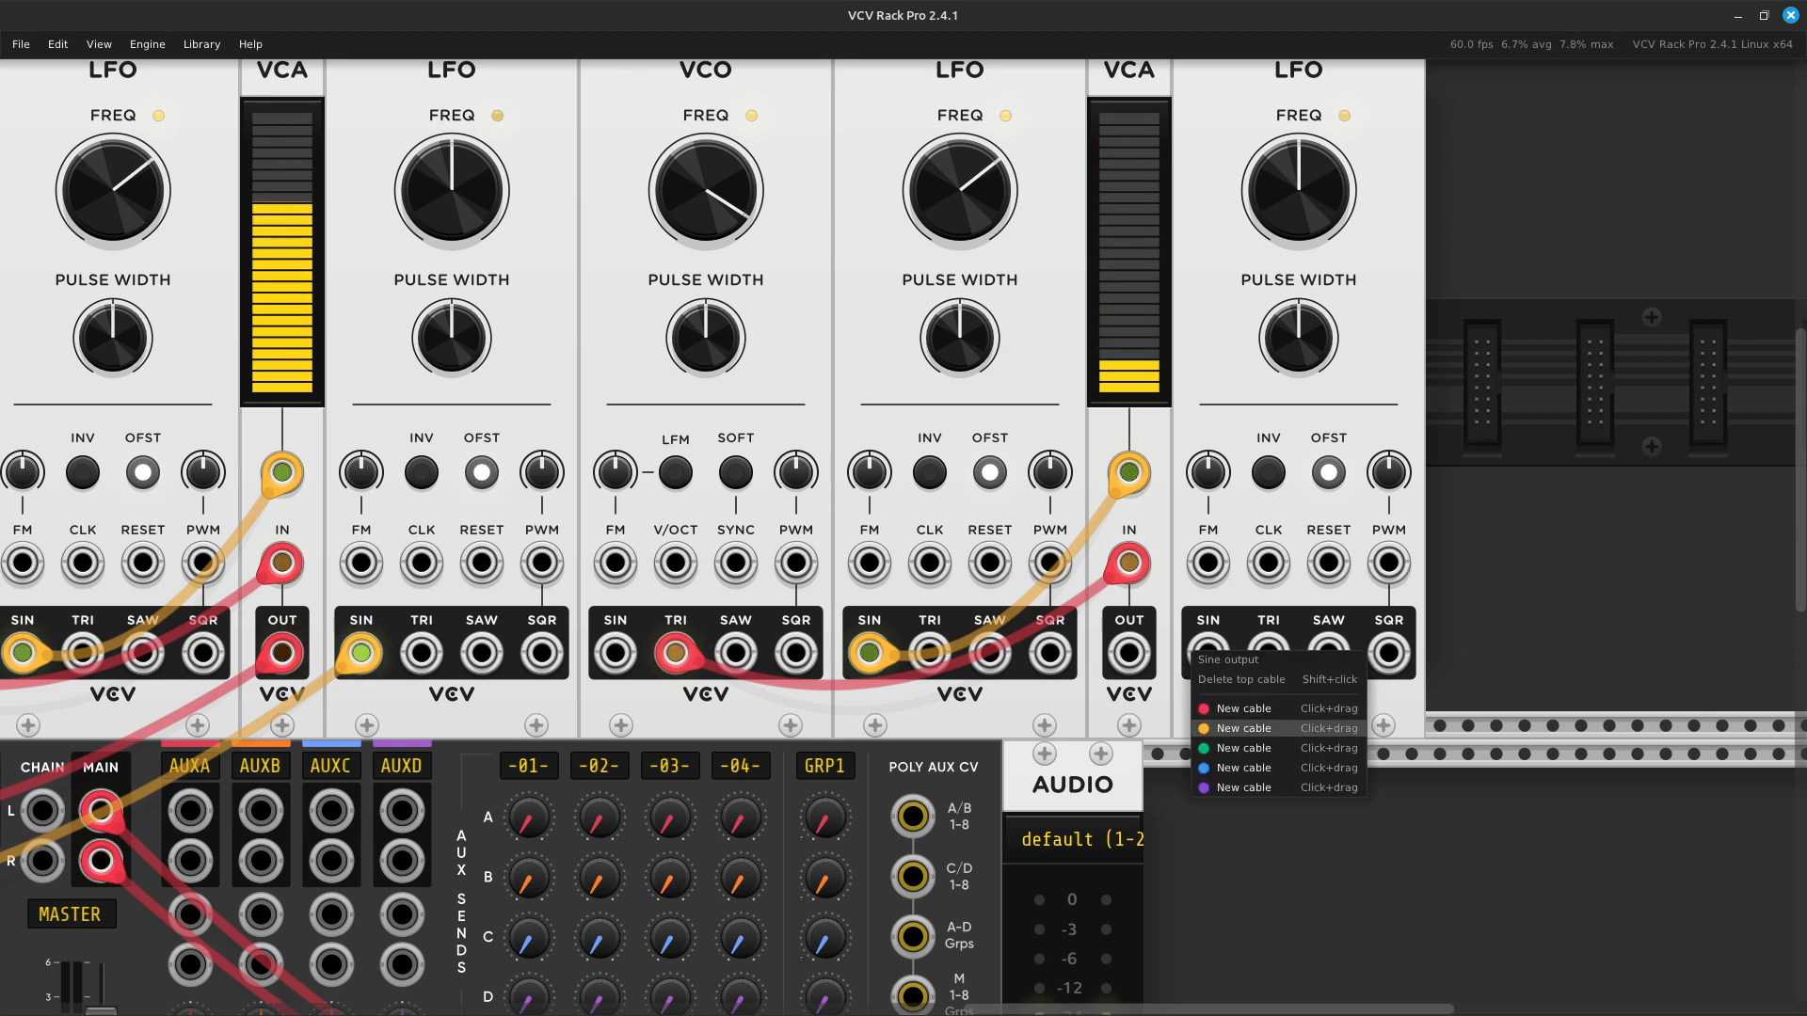
left_click_drag(1242, 728, 901, 704)
scroll(557, 847, "left", 9)
scroll(536, 876, "down", 10)
scroll(561, 855, "left", 17)
scroll(584, 827, "up", 5)
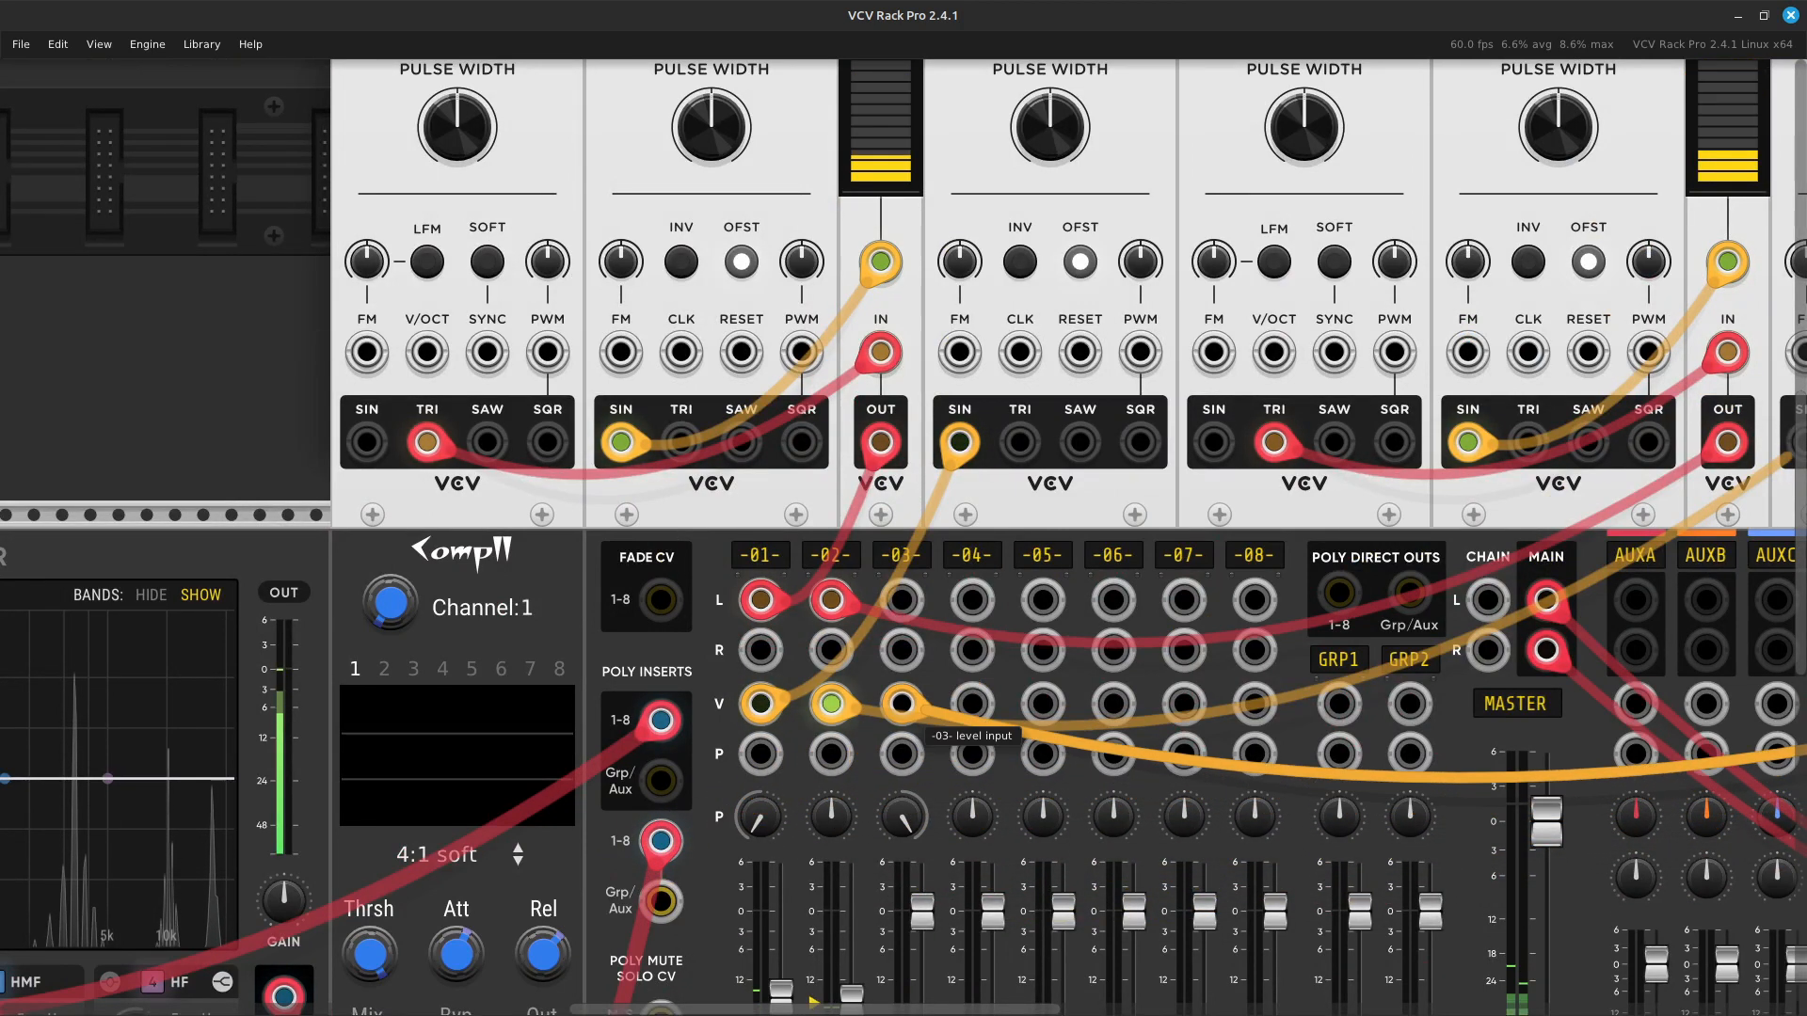
Lower mixer channel 3's level fader to about the same position as the faders of channels 1 and 2.
scroll(920, 721, "right", 10)
scroll(920, 721, "right", 12)
scroll(920, 721, "left", 16)
scroll(920, 720, "down", 7)
scroll(941, 705, "left", 8)
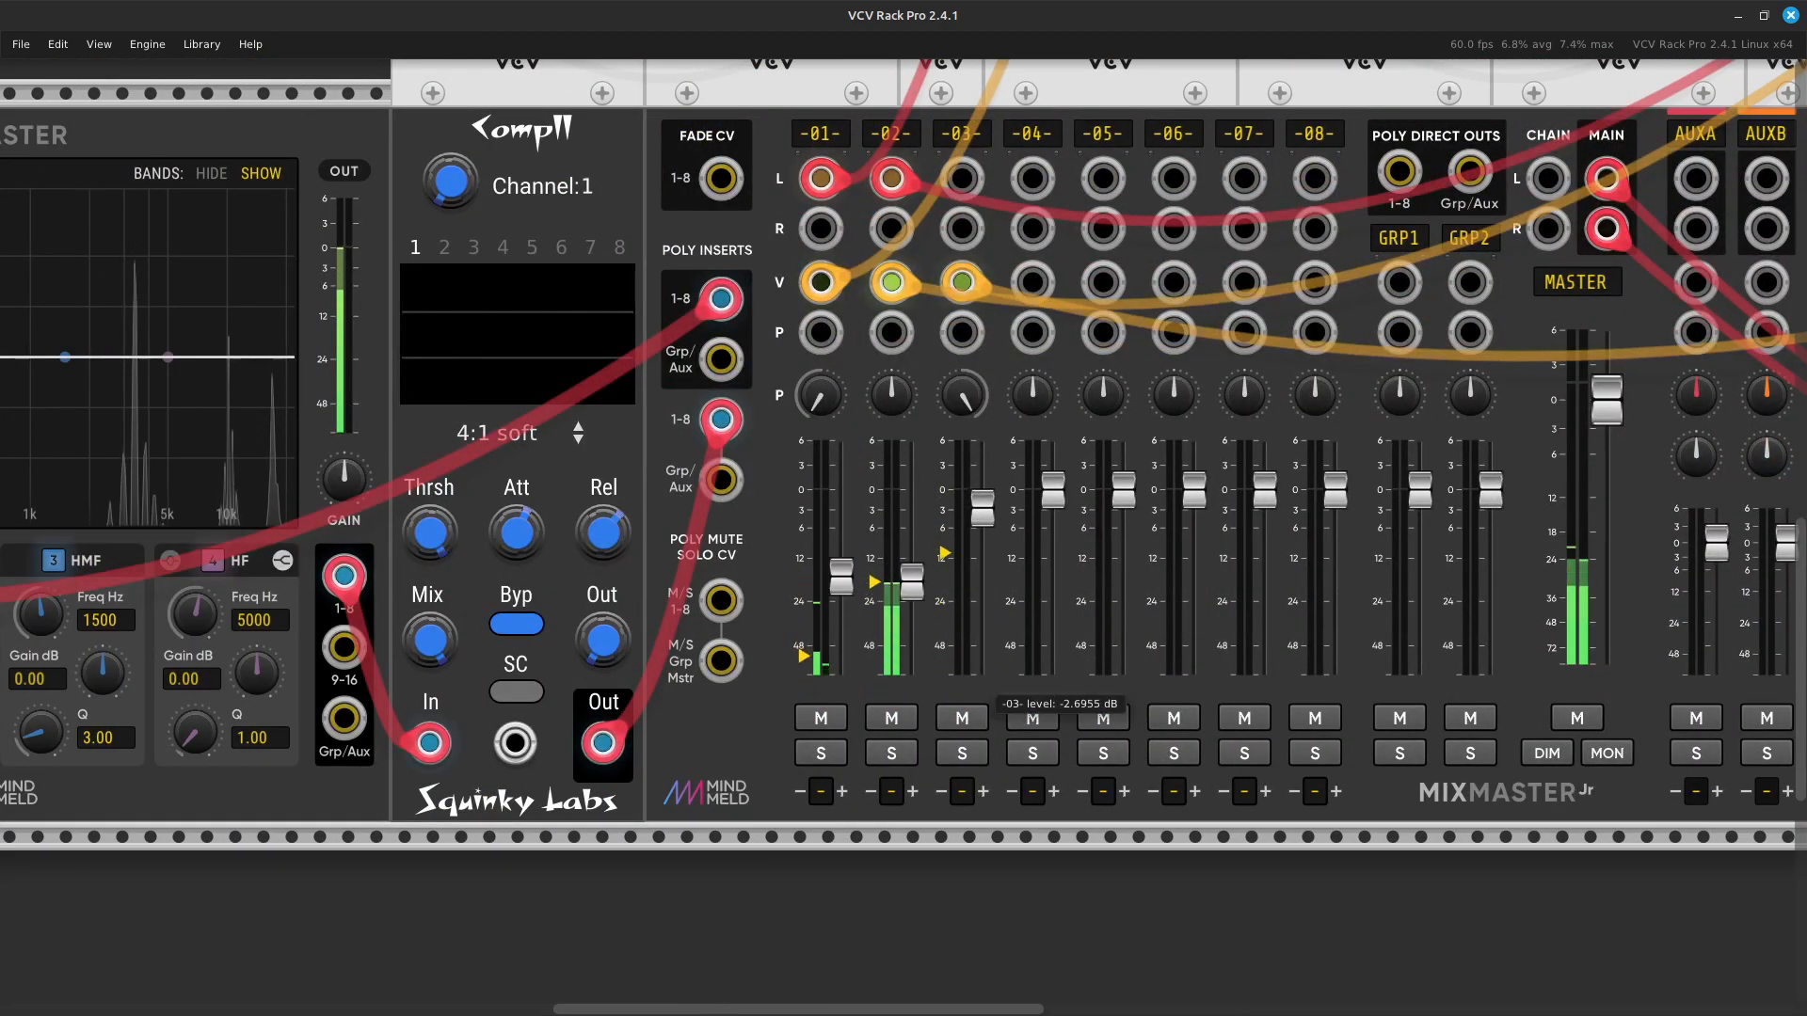
Patch a red cable from the newly pasted VCA's output to mixer channel 3's left input.
scroll(982, 578, "right", 20)
scroll(1223, 423, "up", 11)
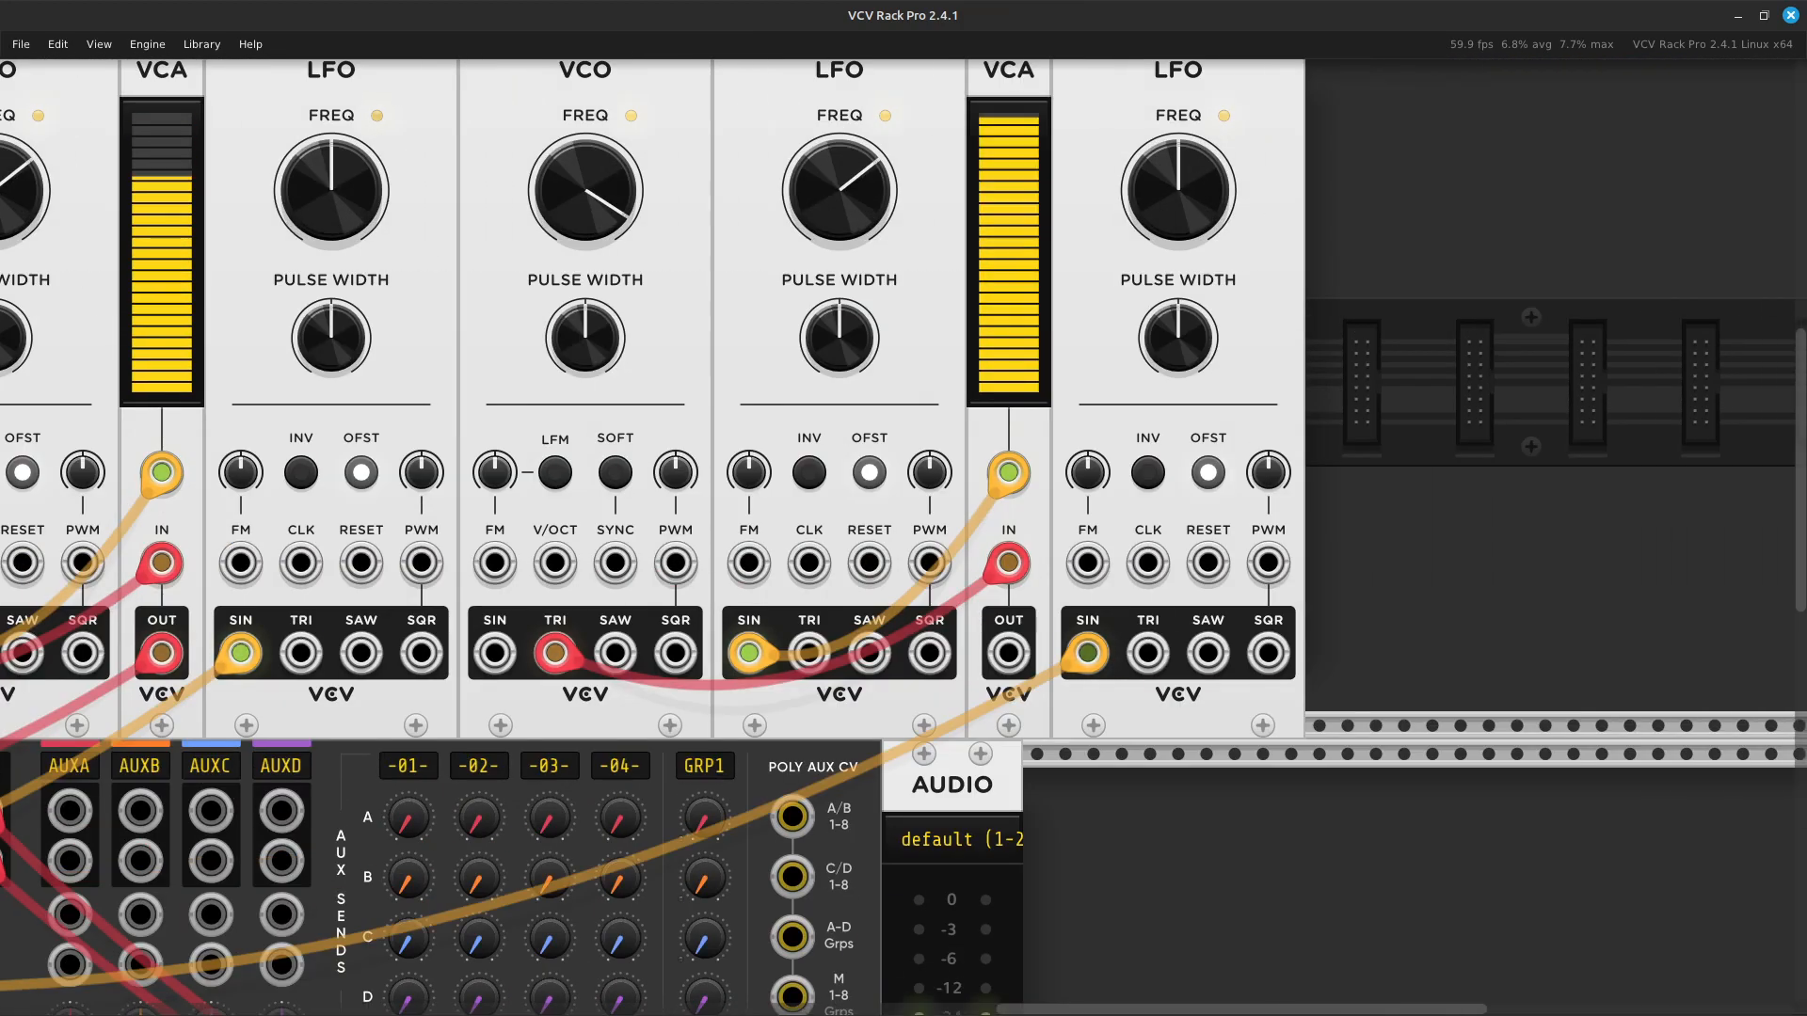
scroll(1355, 376, "right", 3)
right_click(1009, 644)
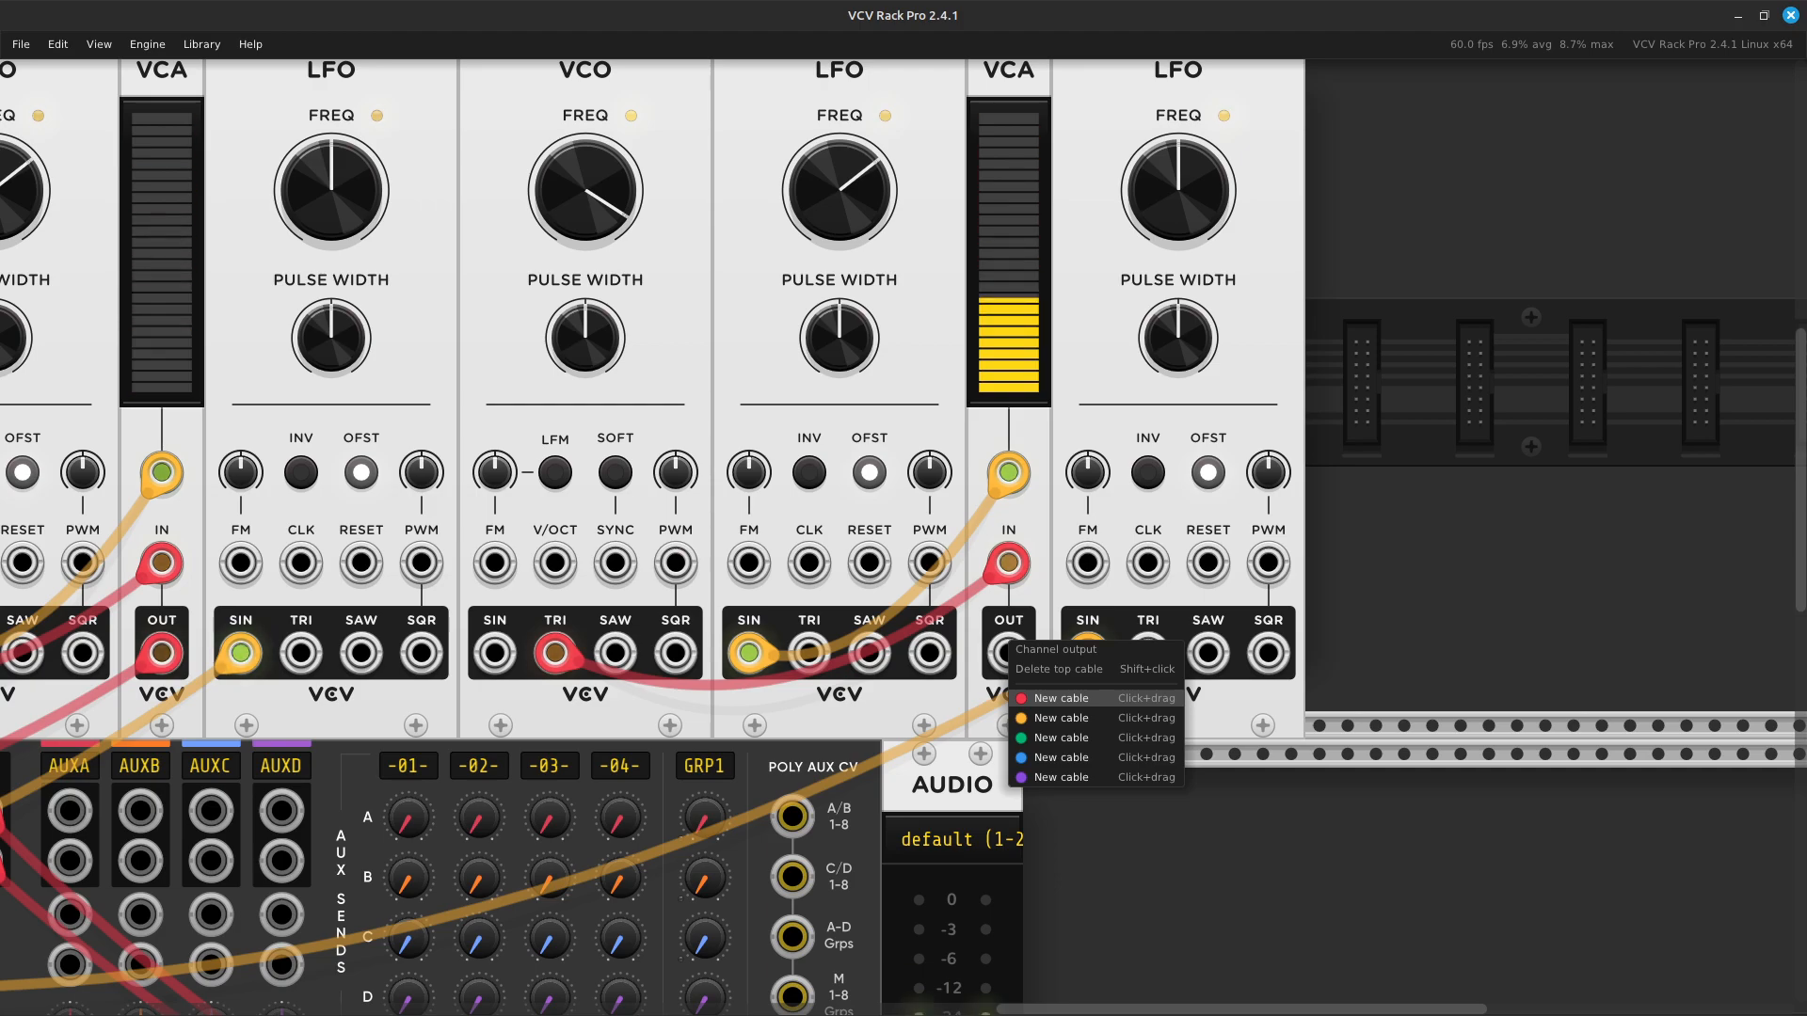
left_click_drag(1061, 699, 921, 834)
scroll(921, 835, "down", 8)
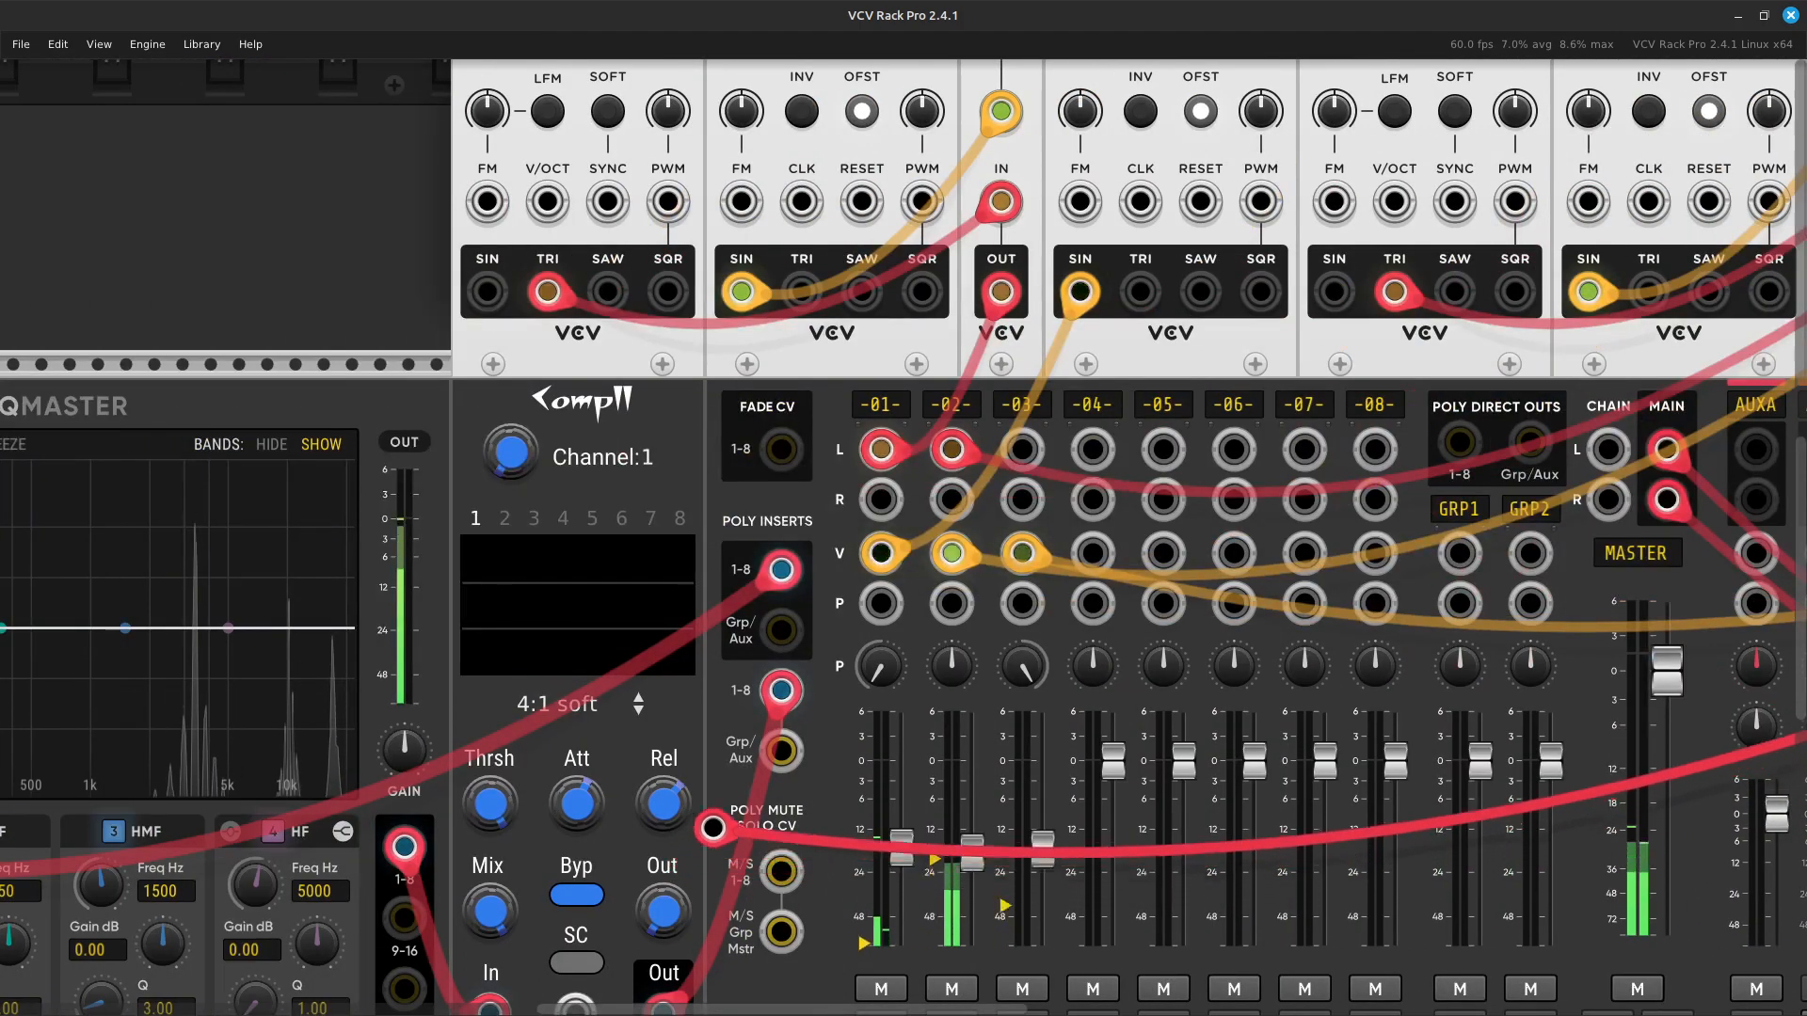
key("Right")
key("Up")
left_click_drag(713, 828, 811, 540)
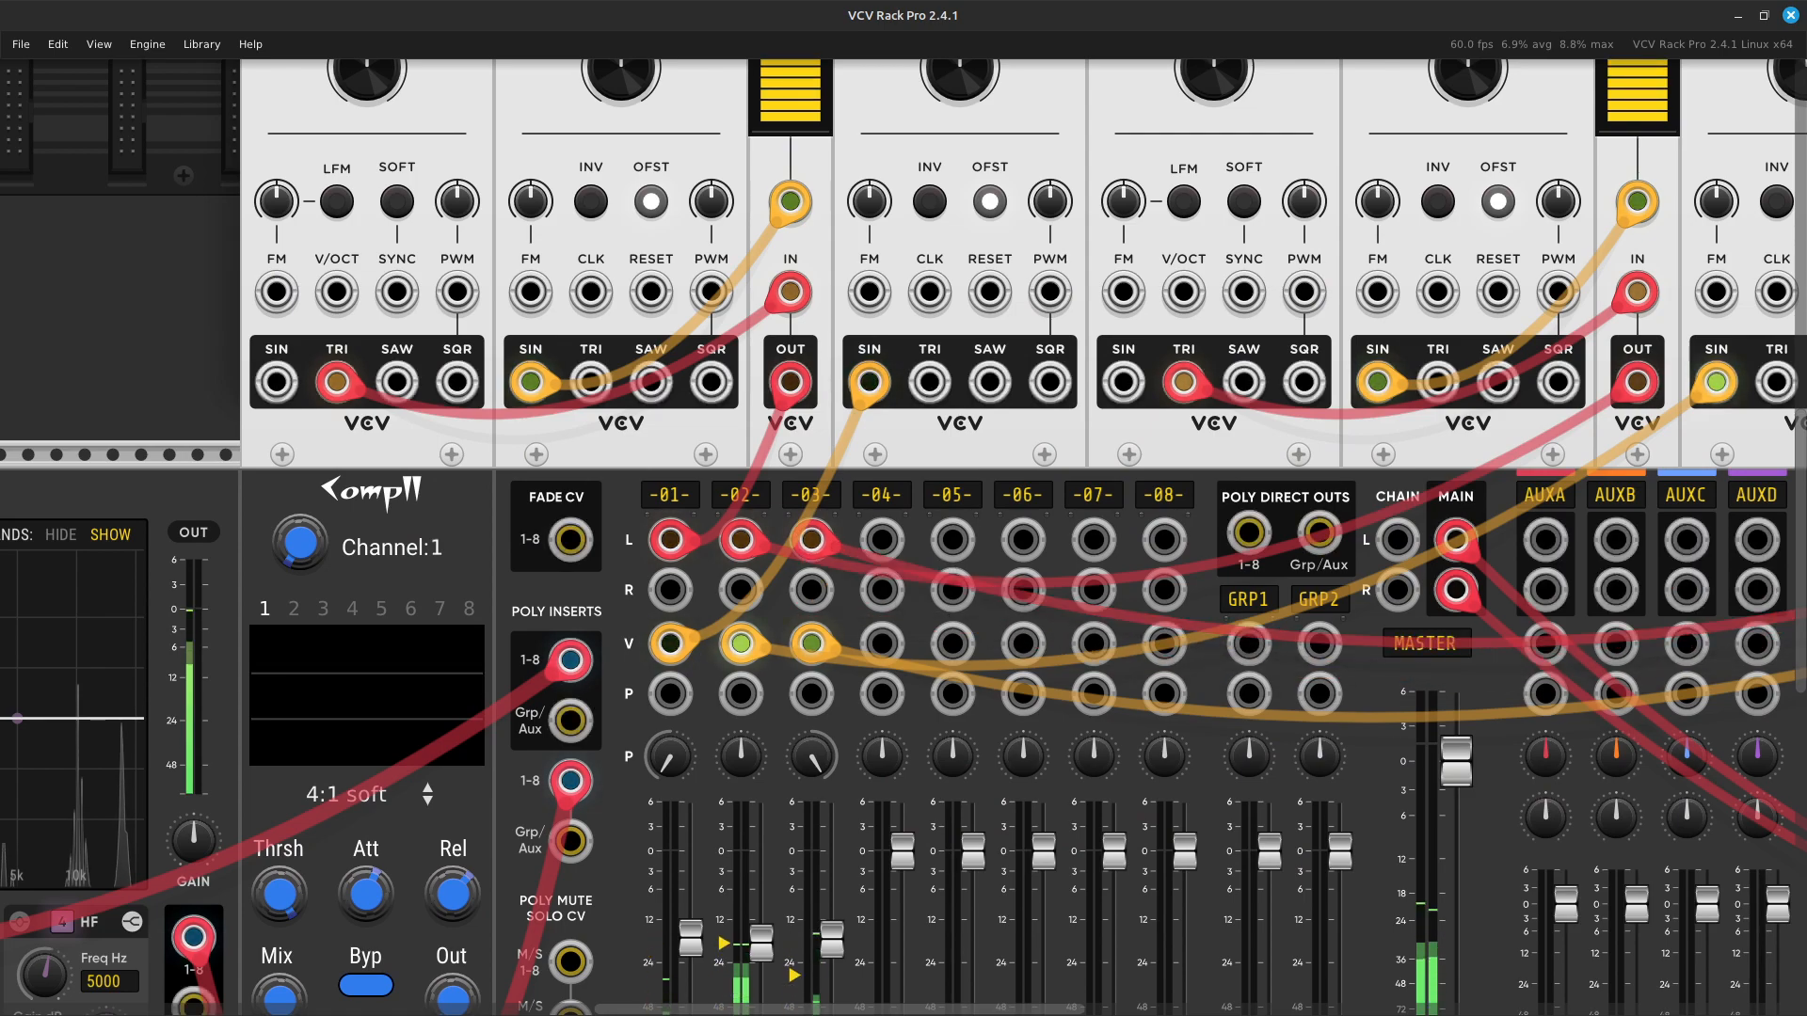
Review the three VCO, LFO and VCA voices and trace their audio and level cables into mixer channels 1 to 3.
key("Right")
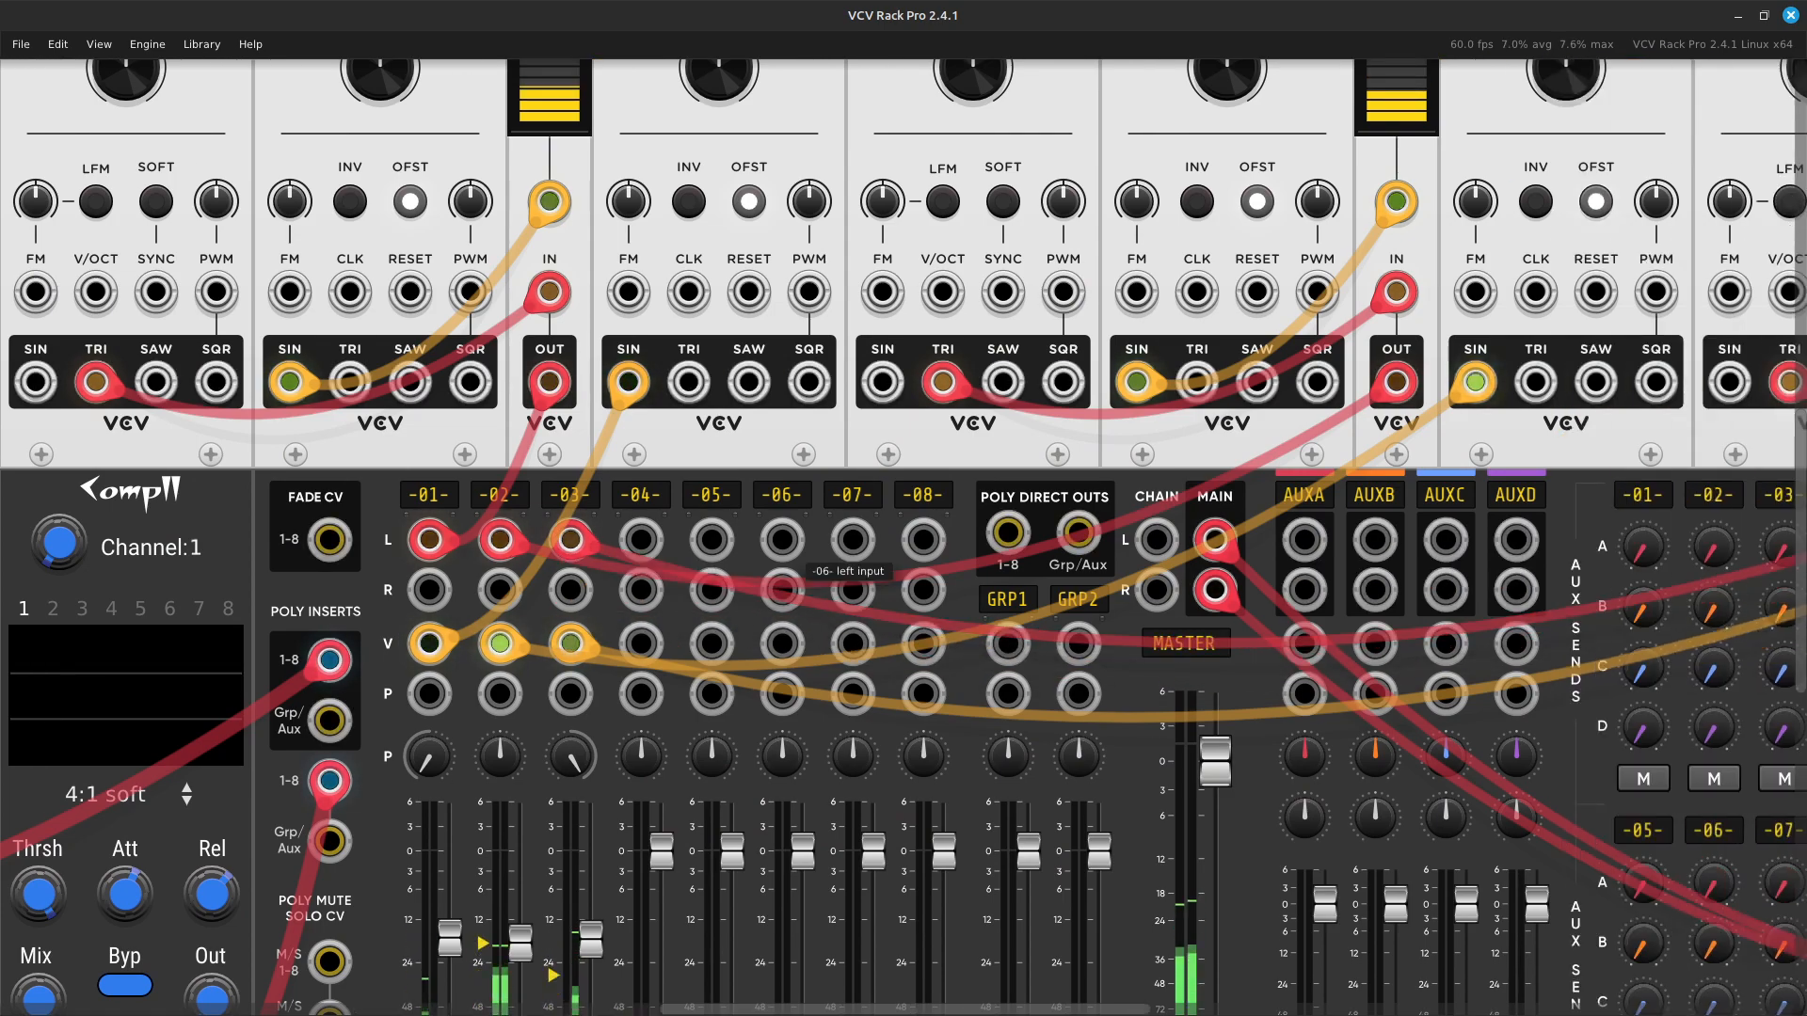
key("Up")
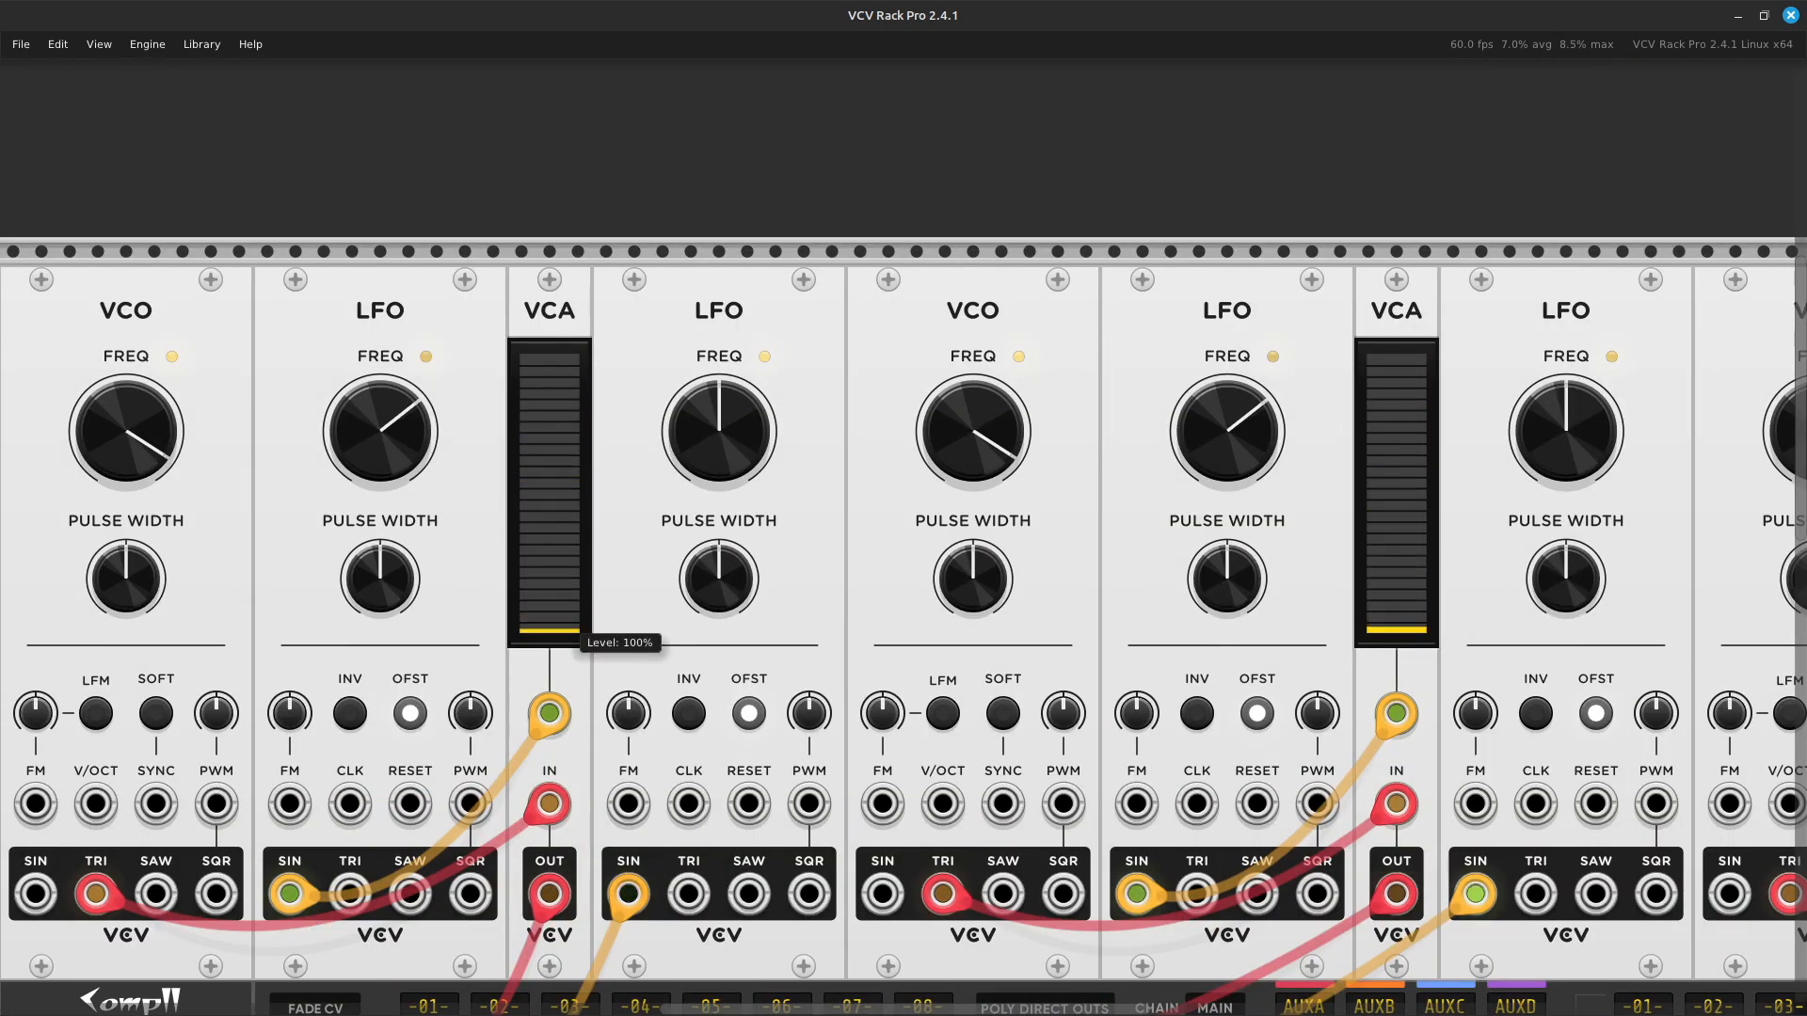
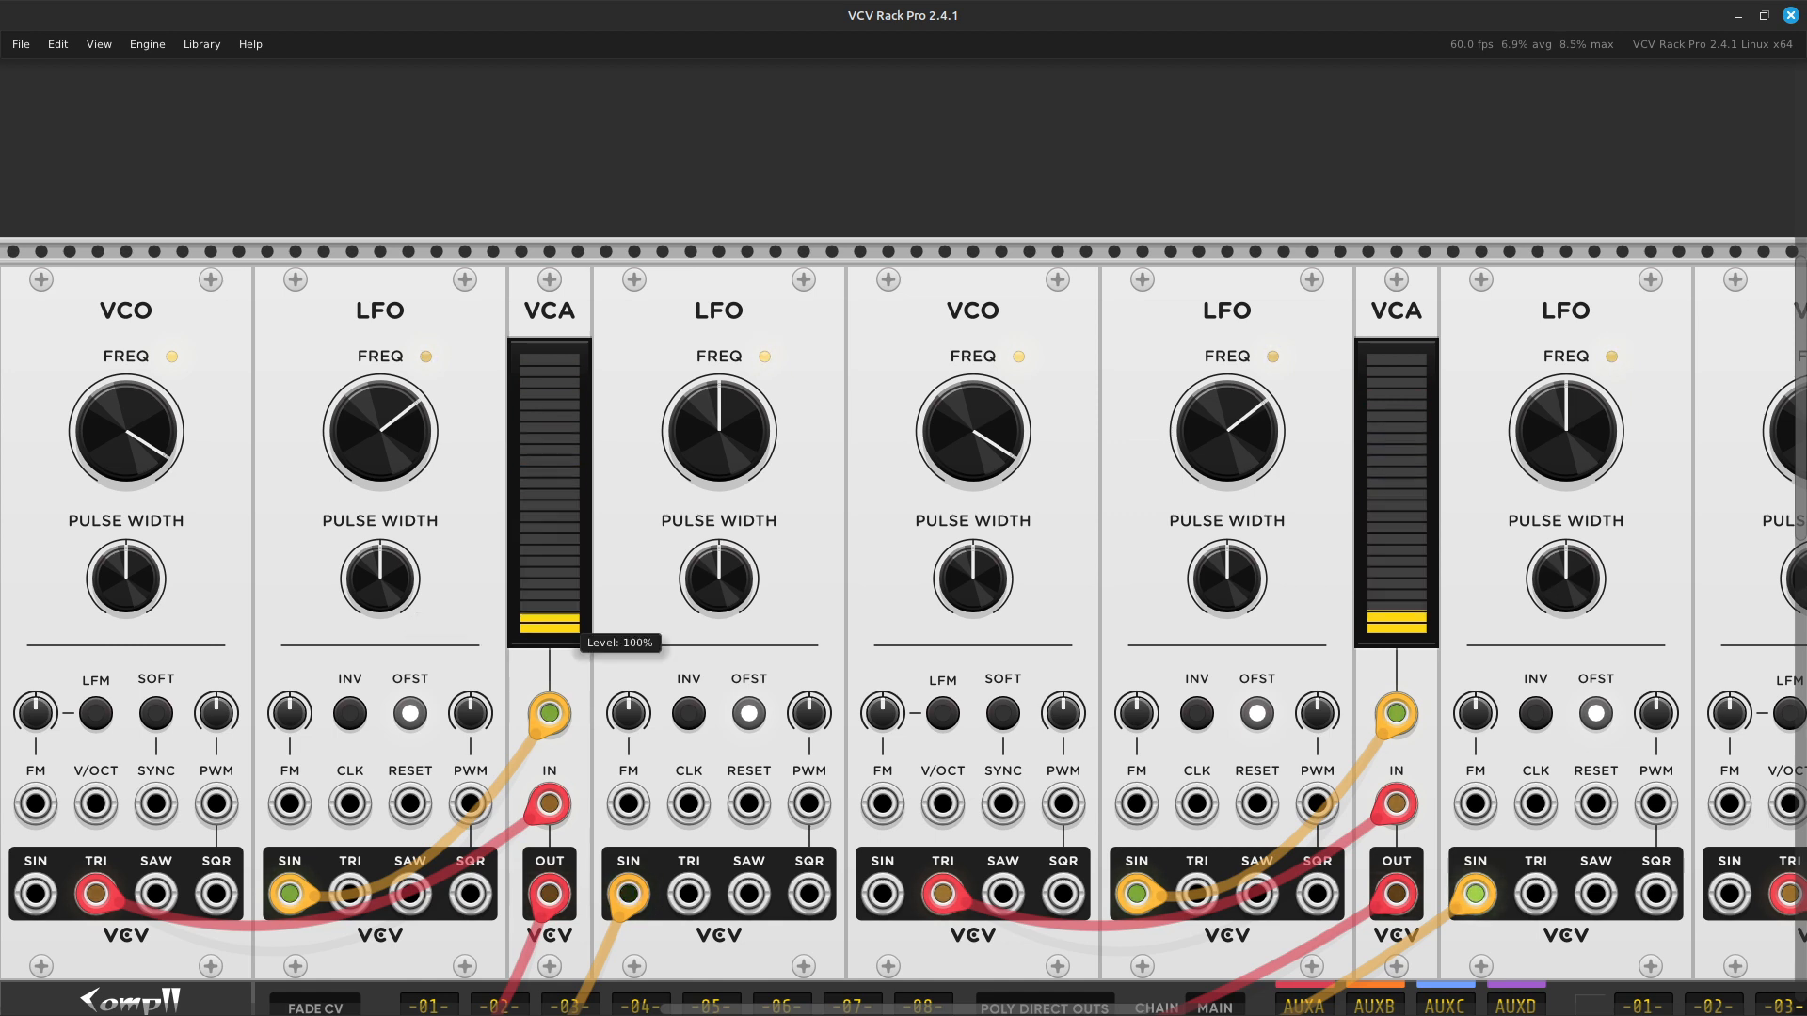
scroll(579, 640, "right", 3)
scroll(790, 611, "right", 1)
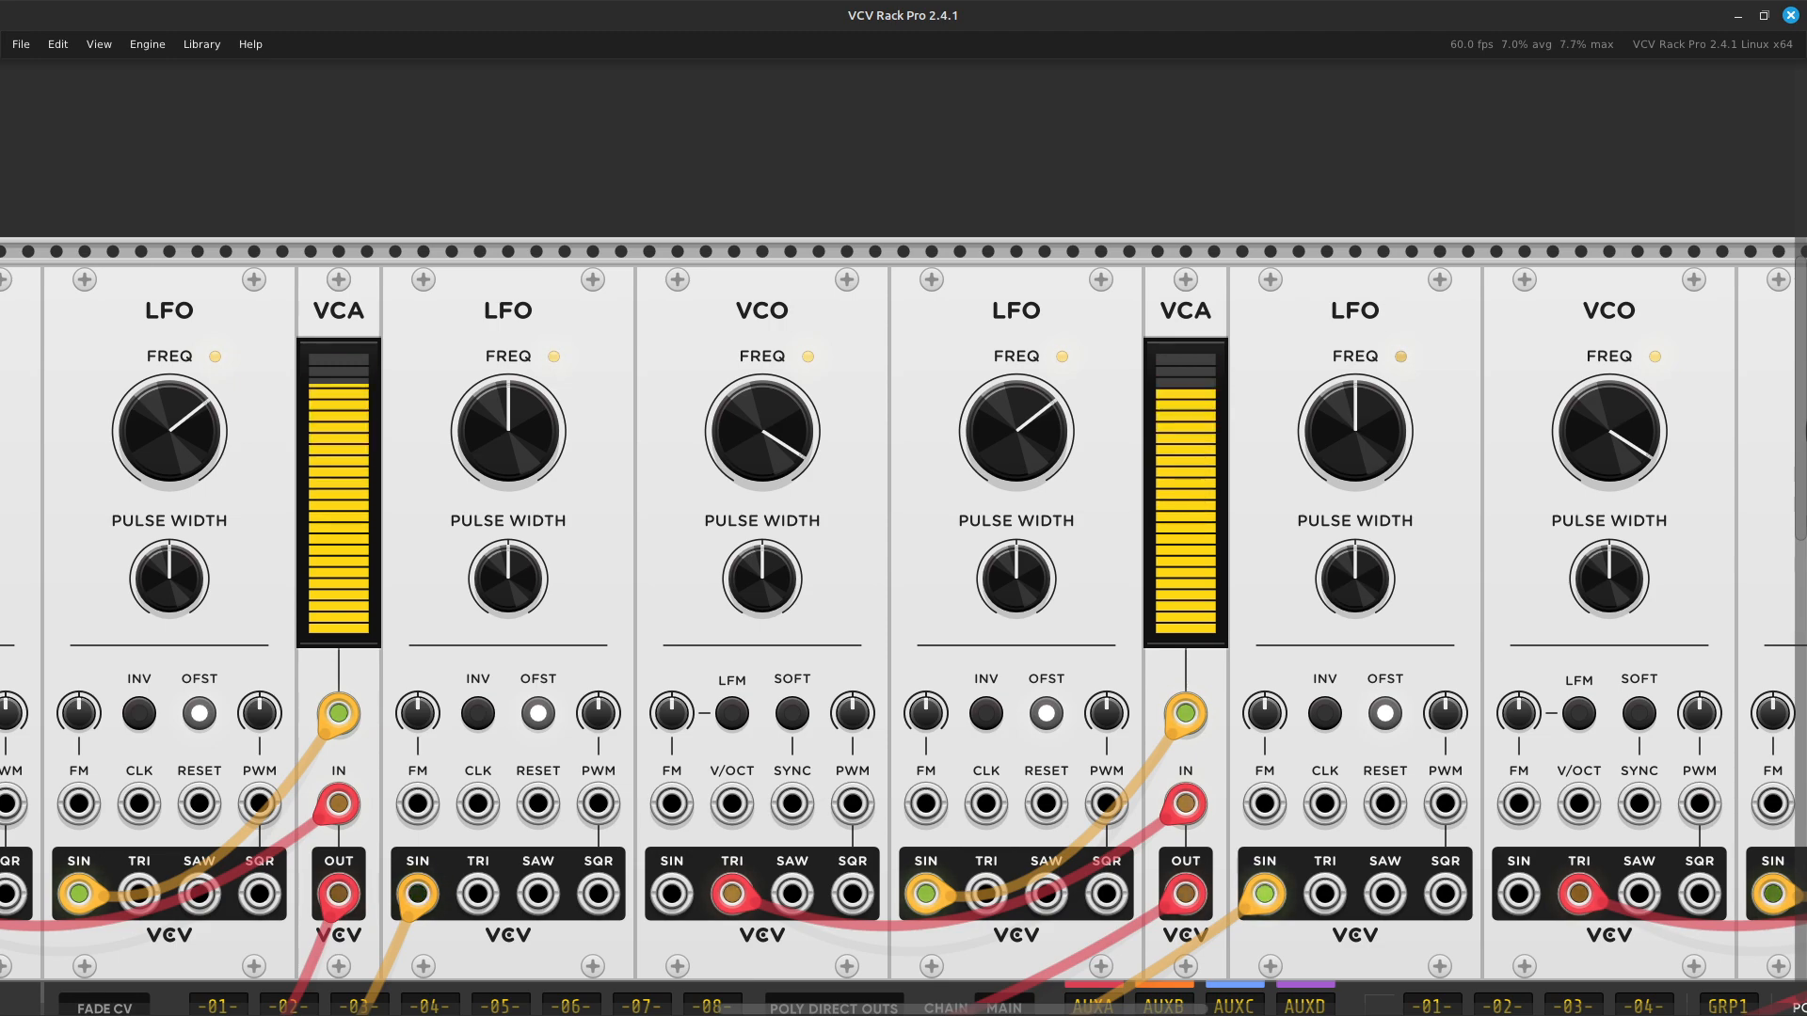
scroll(903, 630, "right", 3)
scroll(903, 630, "down", 4)
scroll(1025, 602, "down", 1)
scroll(1026, 603, "up", 4)
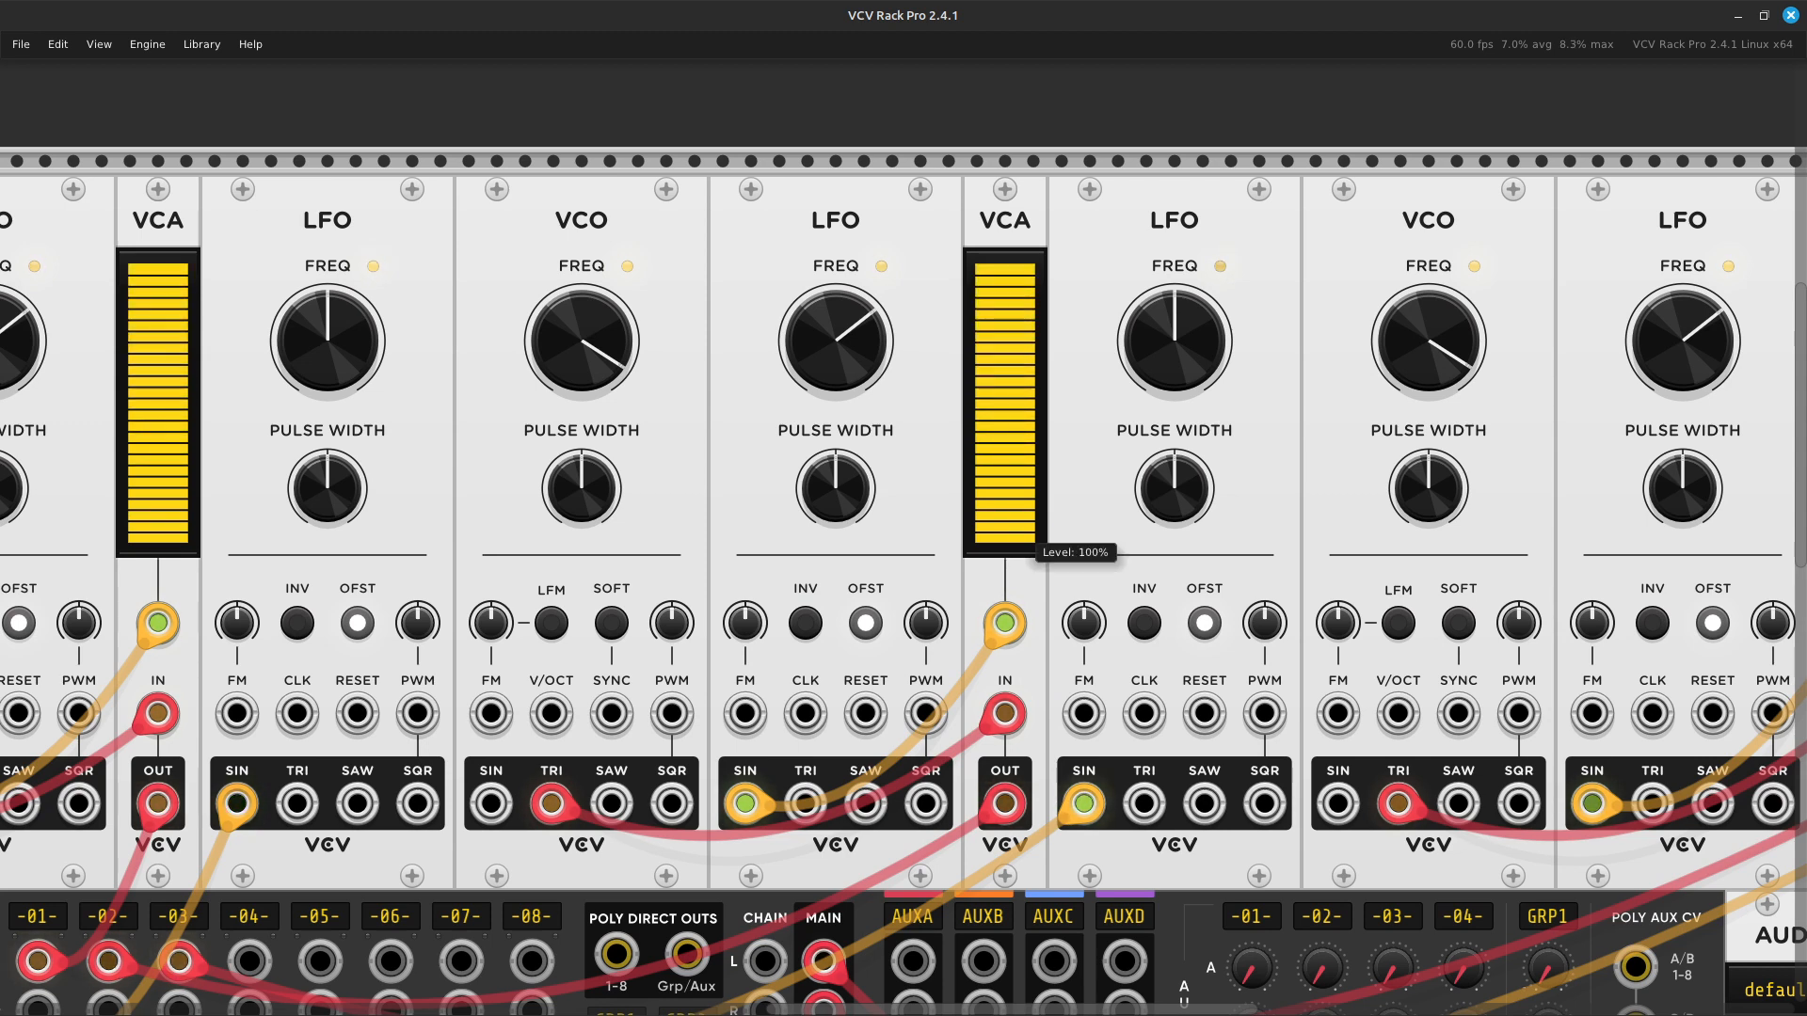
key("Right")
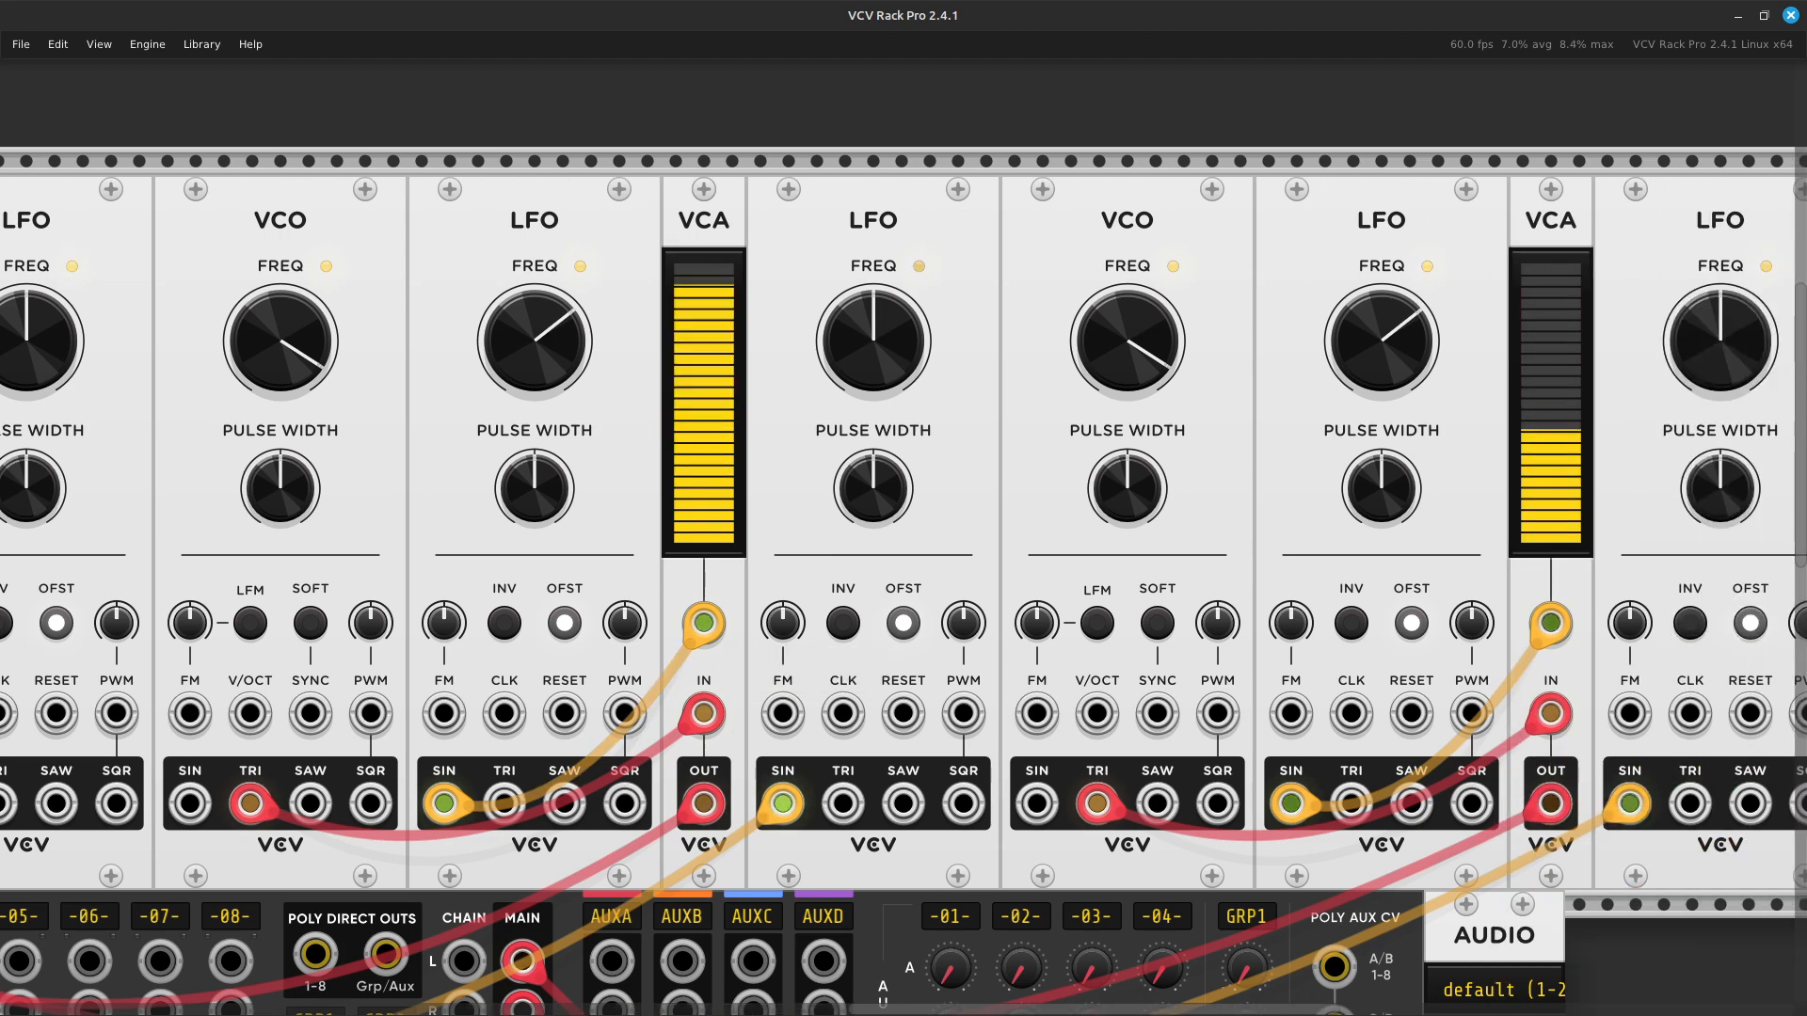
key("Left")
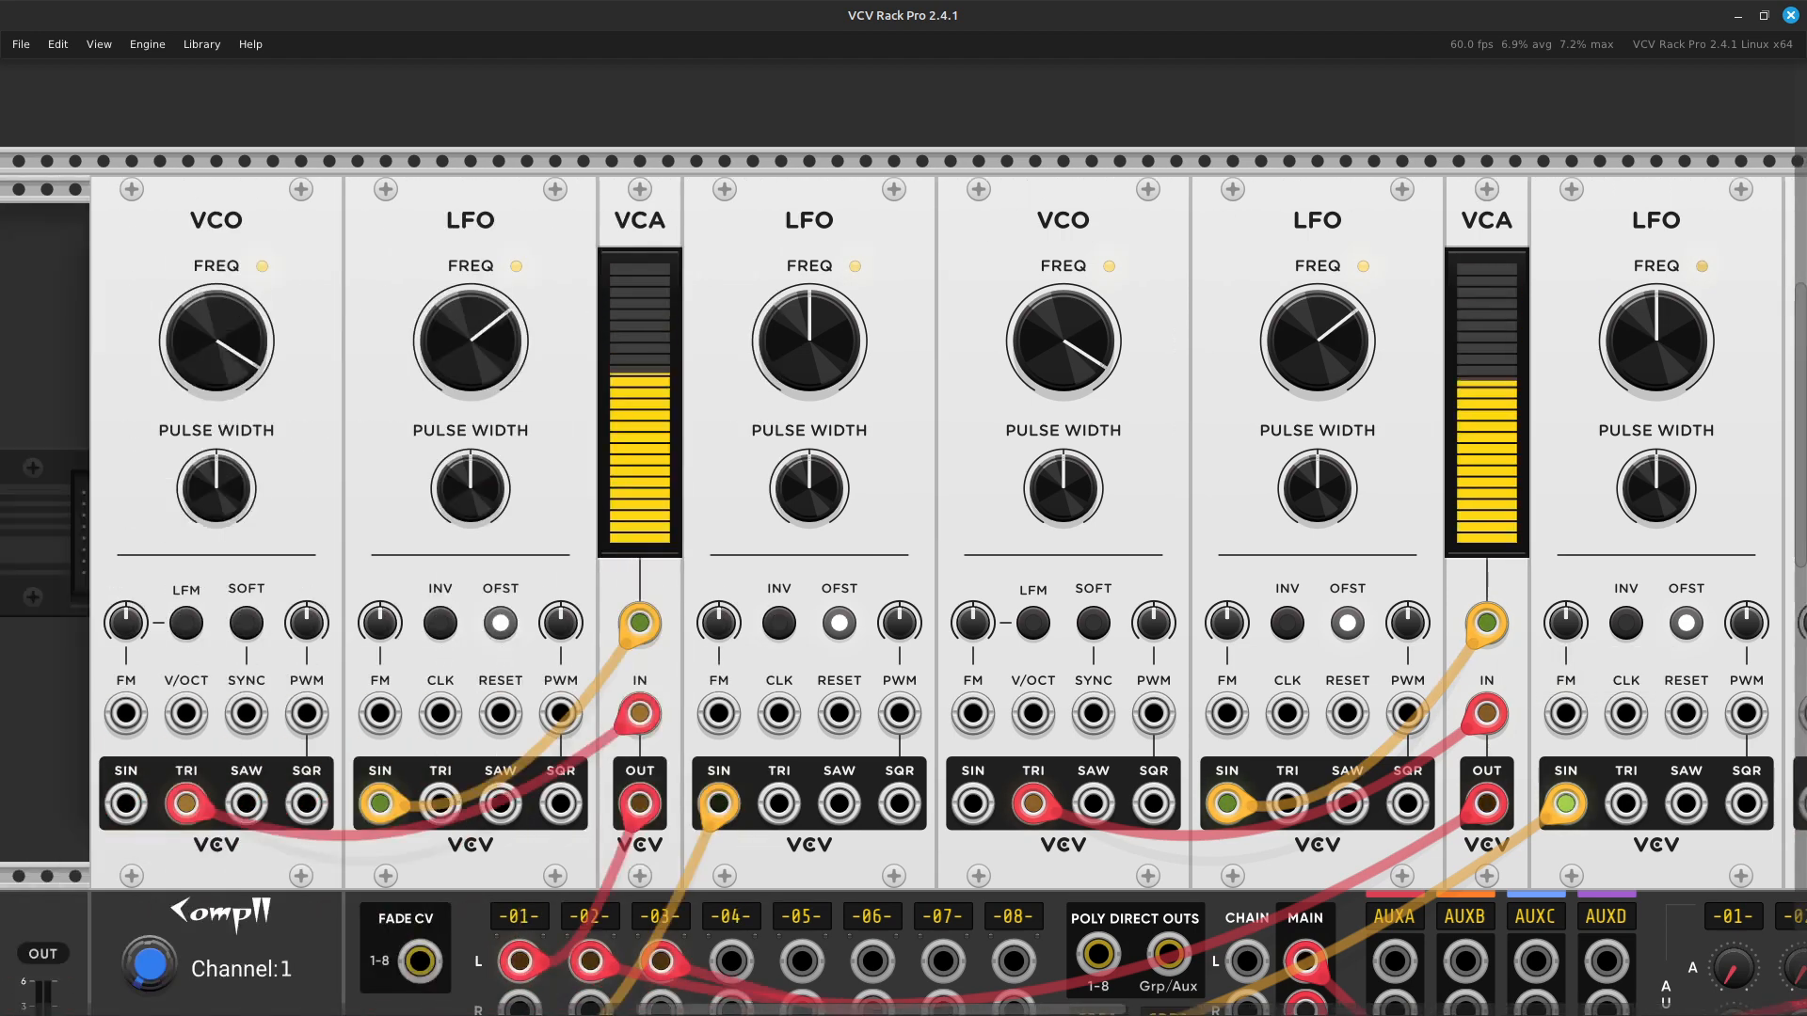
key("Down")
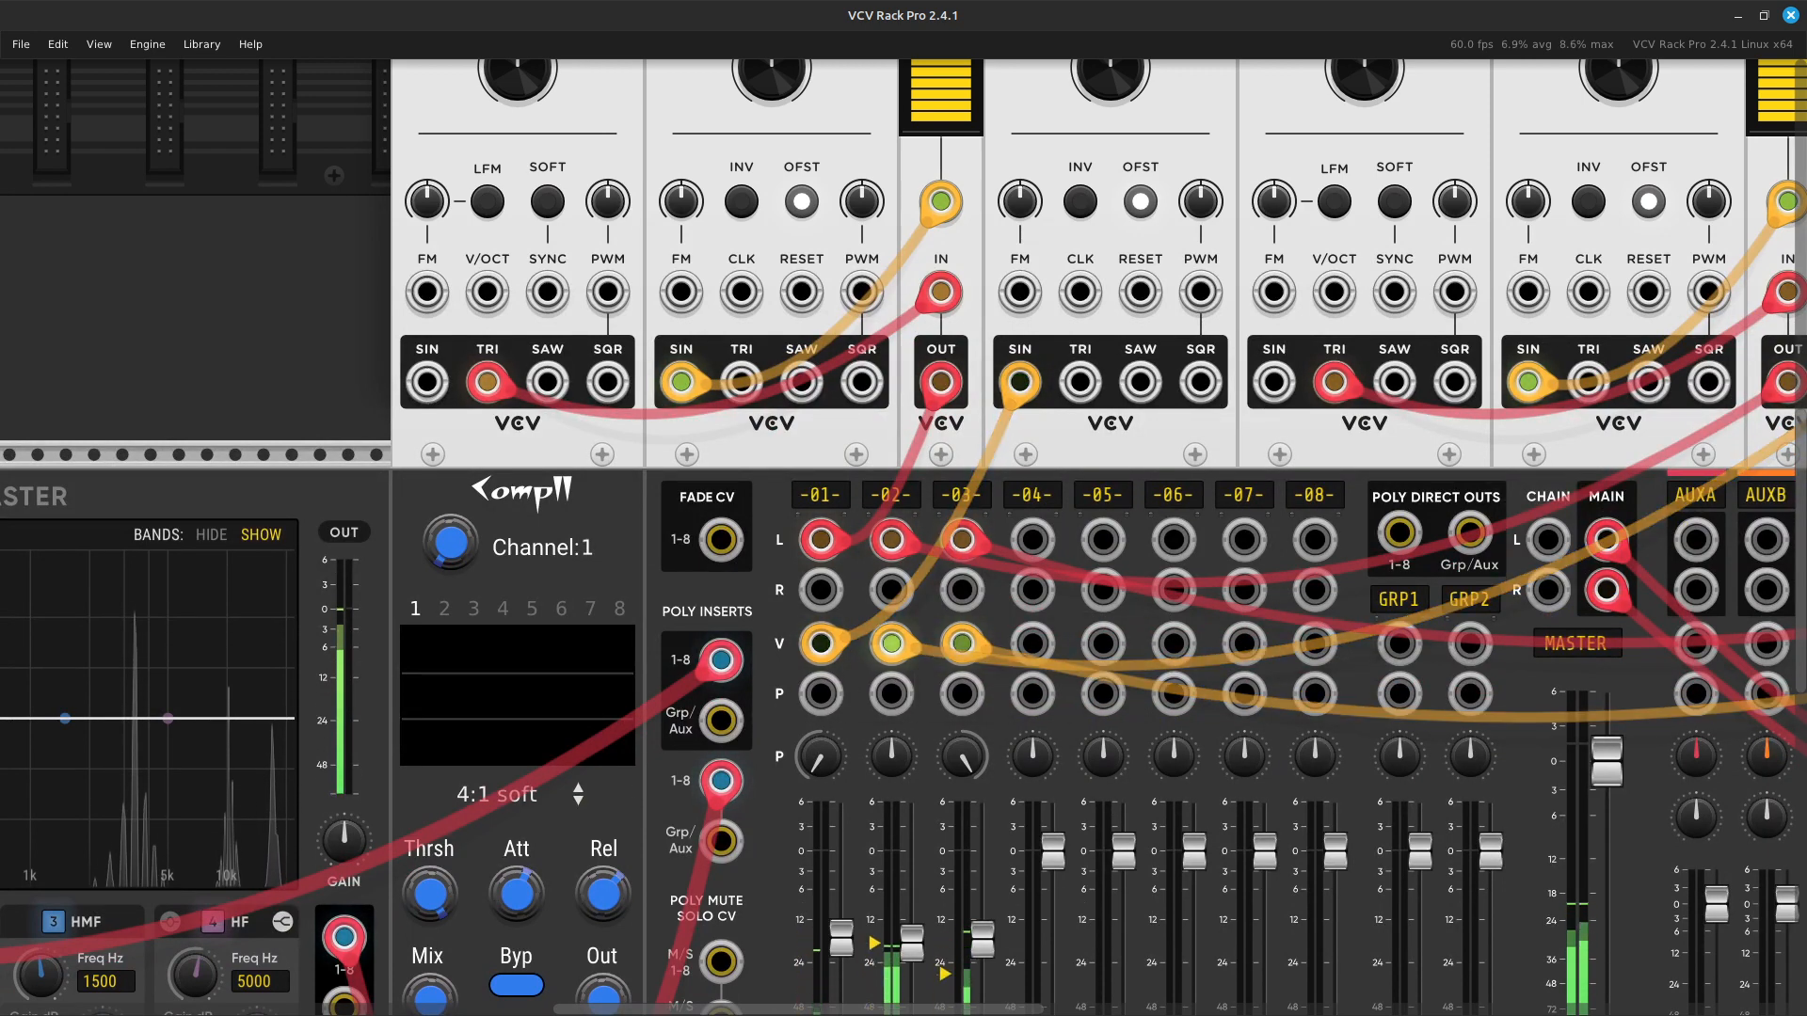
key("Right")
key("Up")
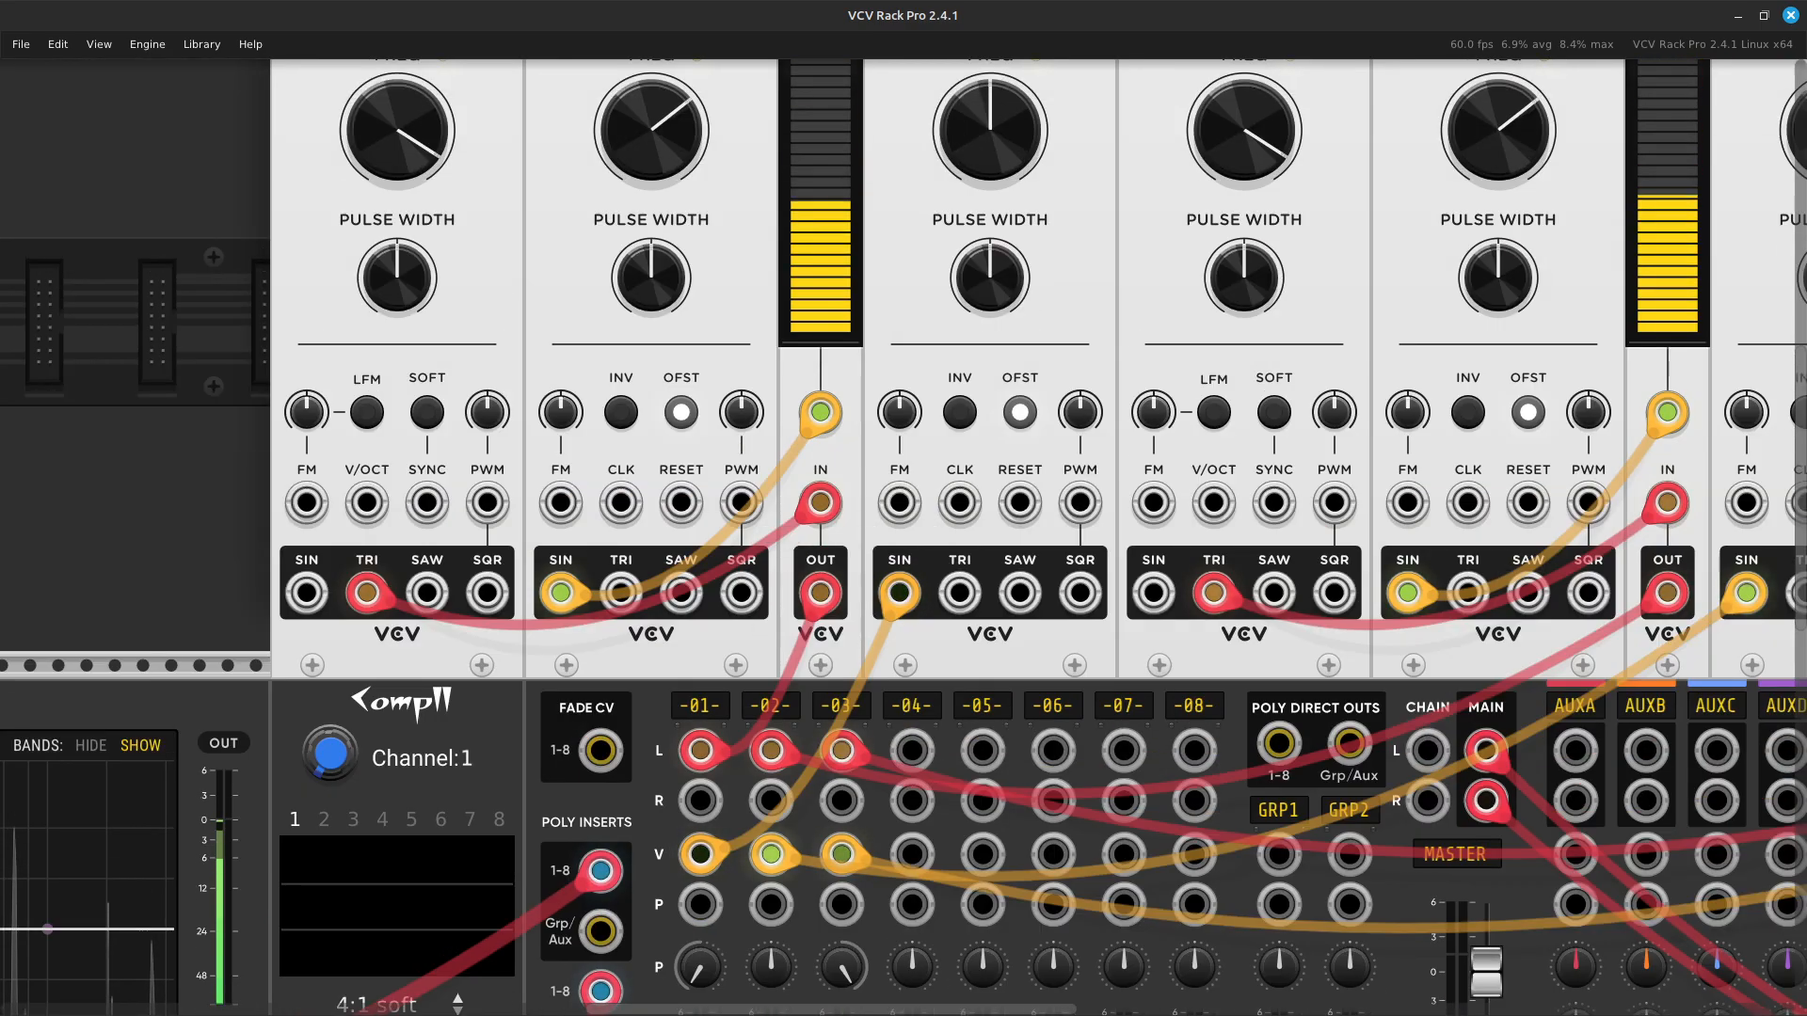
key("Up")
key("Down")
key("Down")
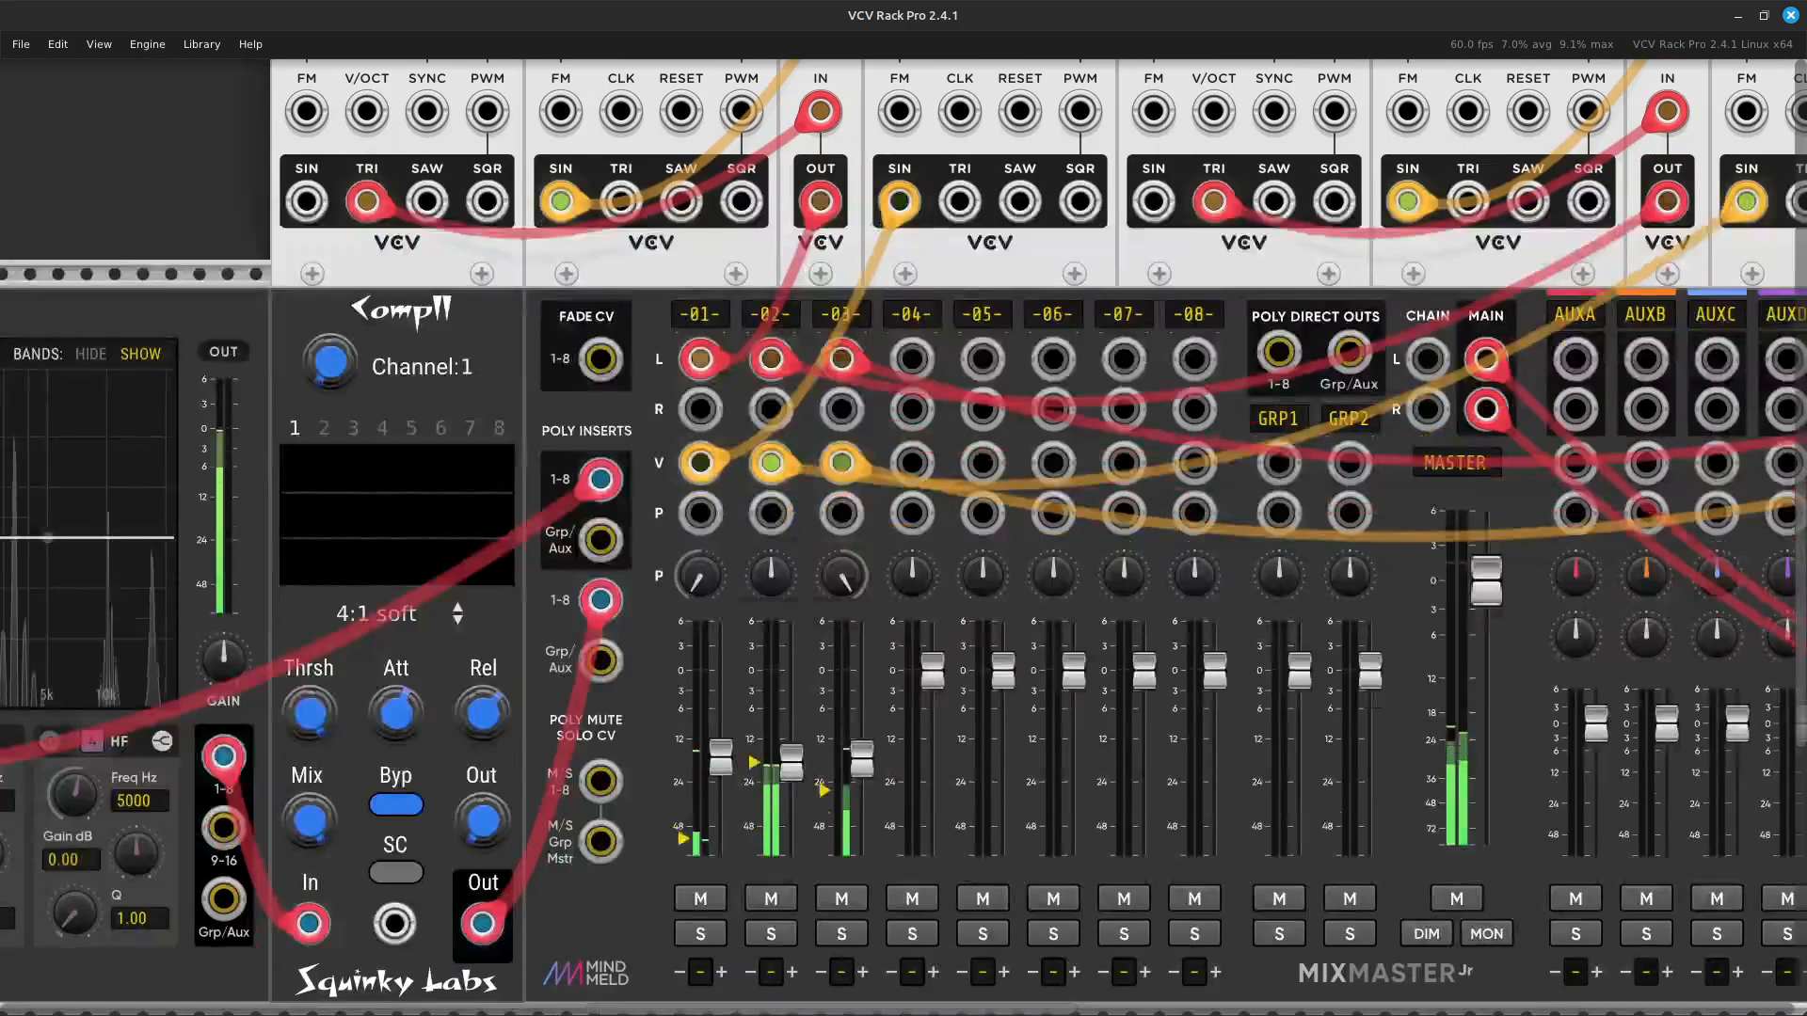
key("Up")
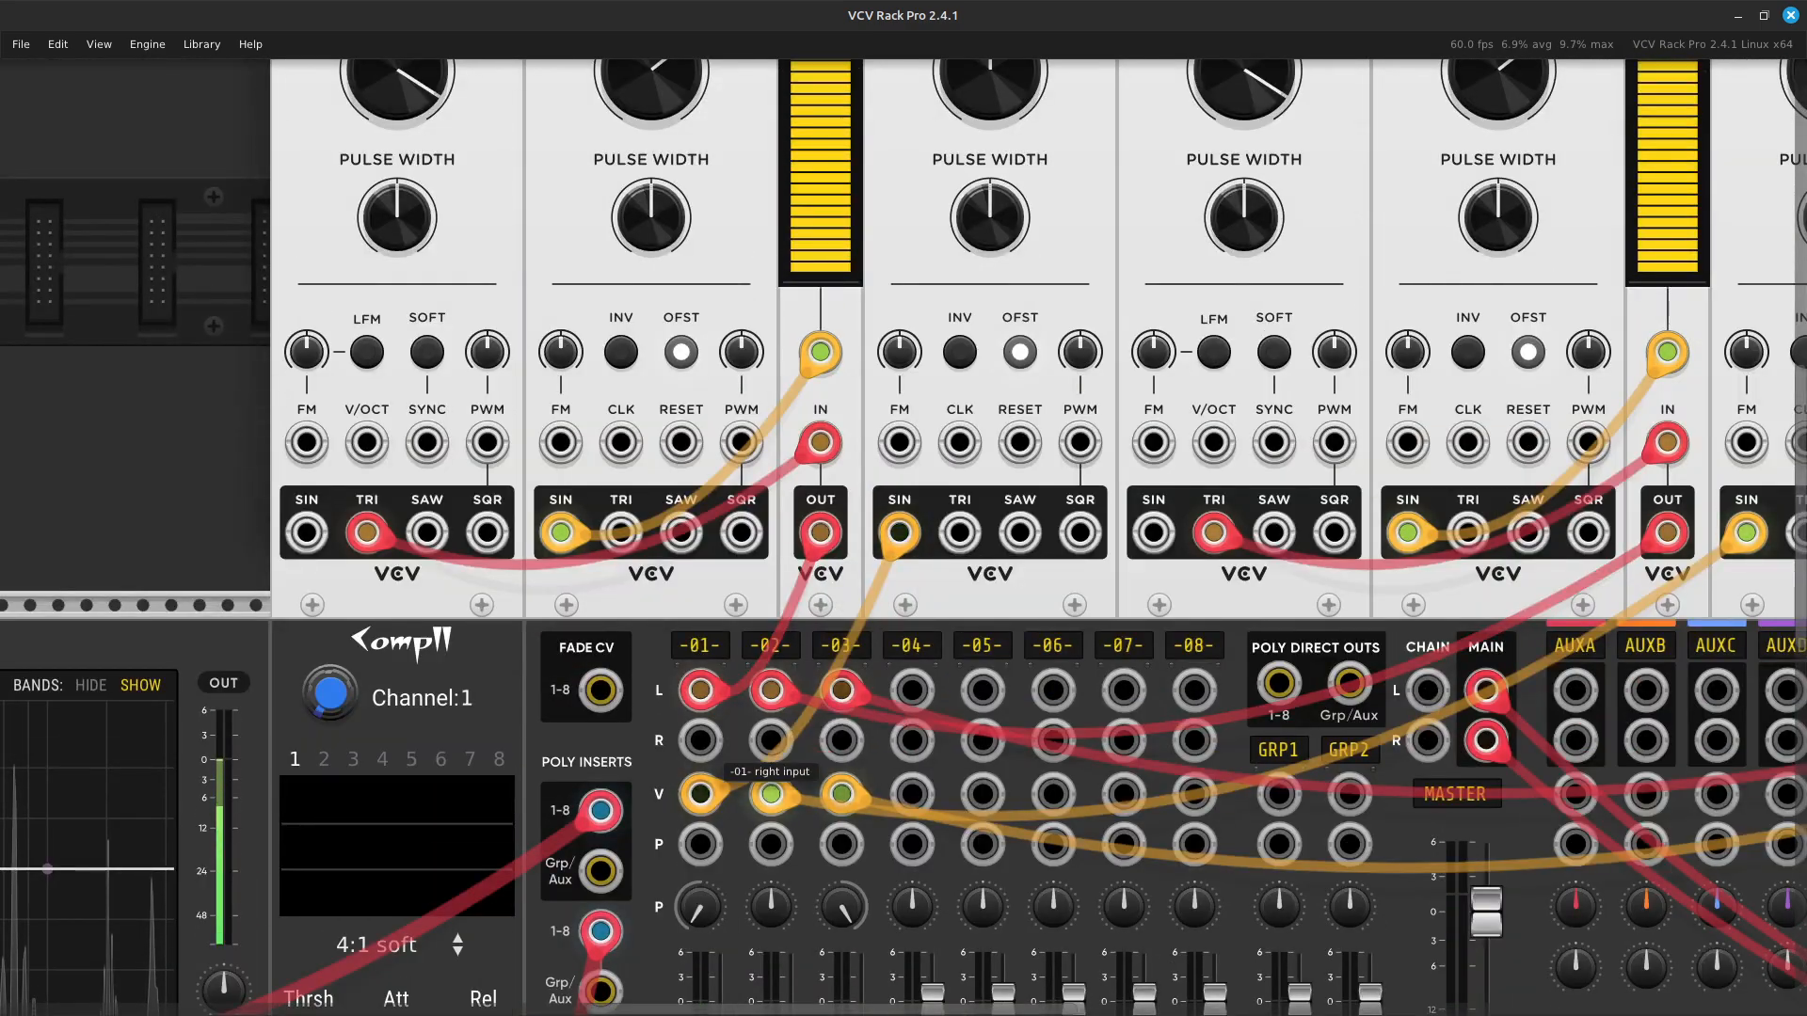
key("Right")
key("Right")
key("Right")
key("Right")
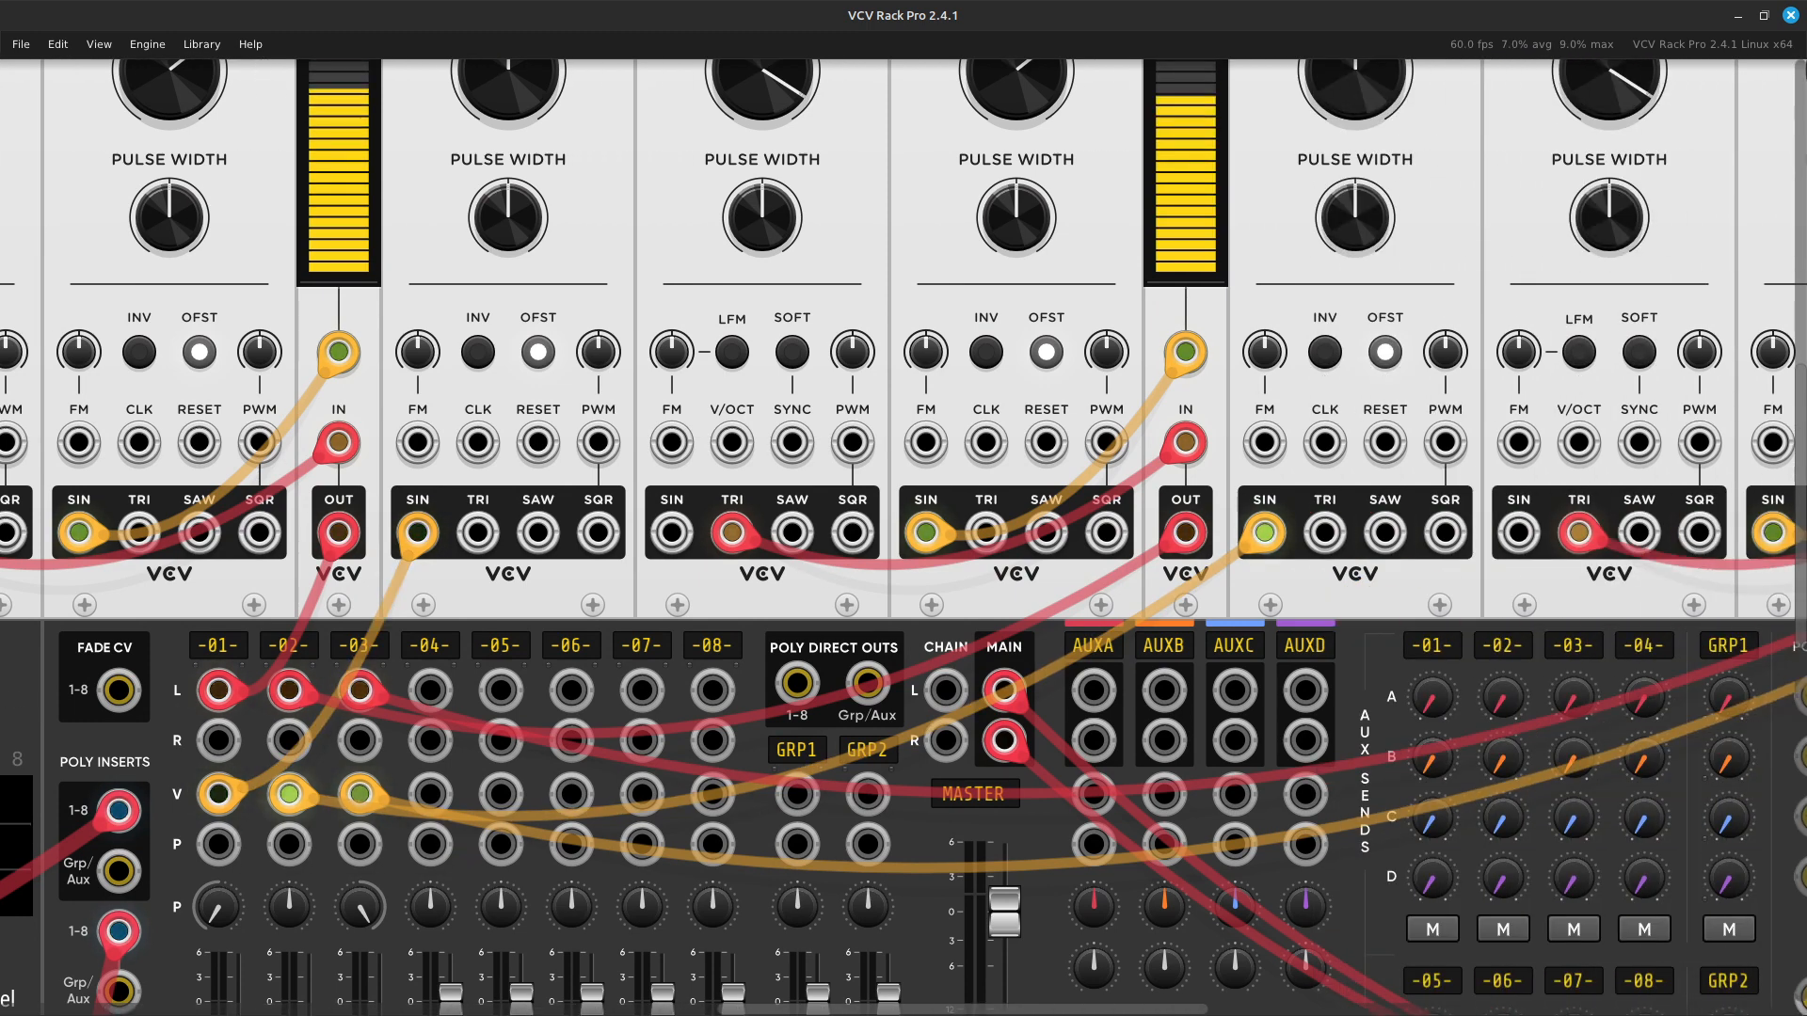
key("Right")
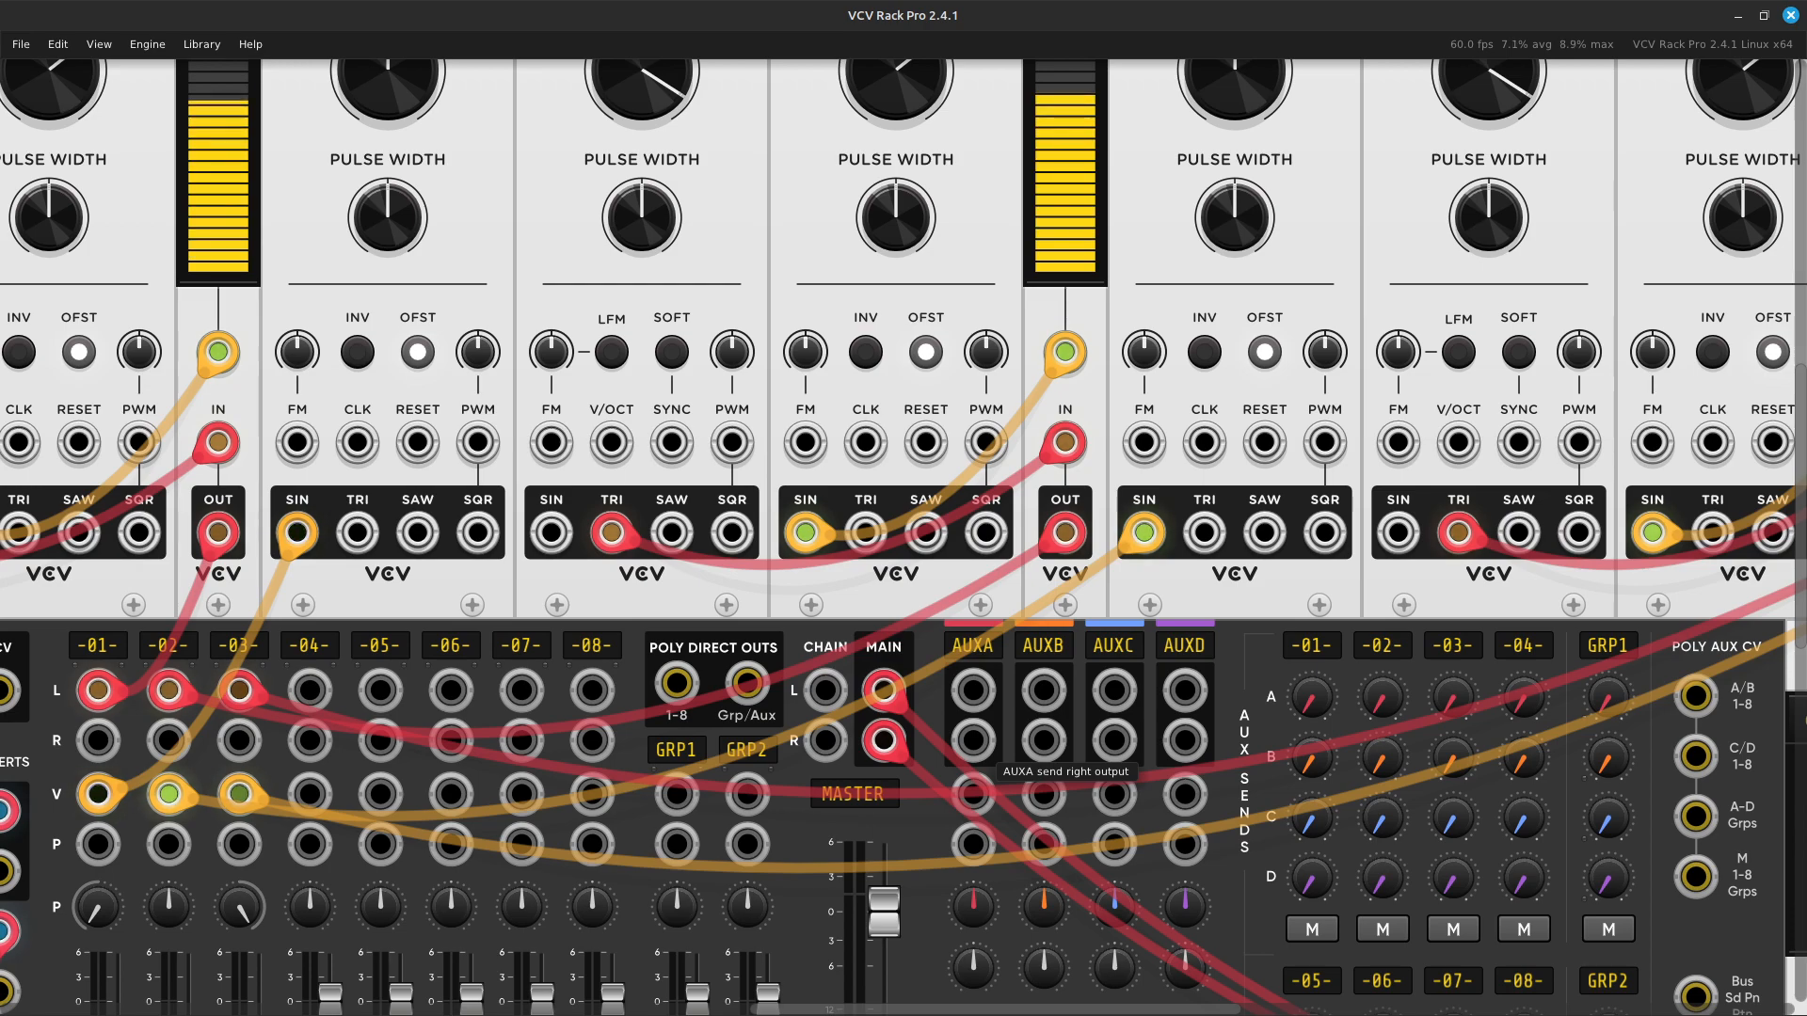
key("Down")
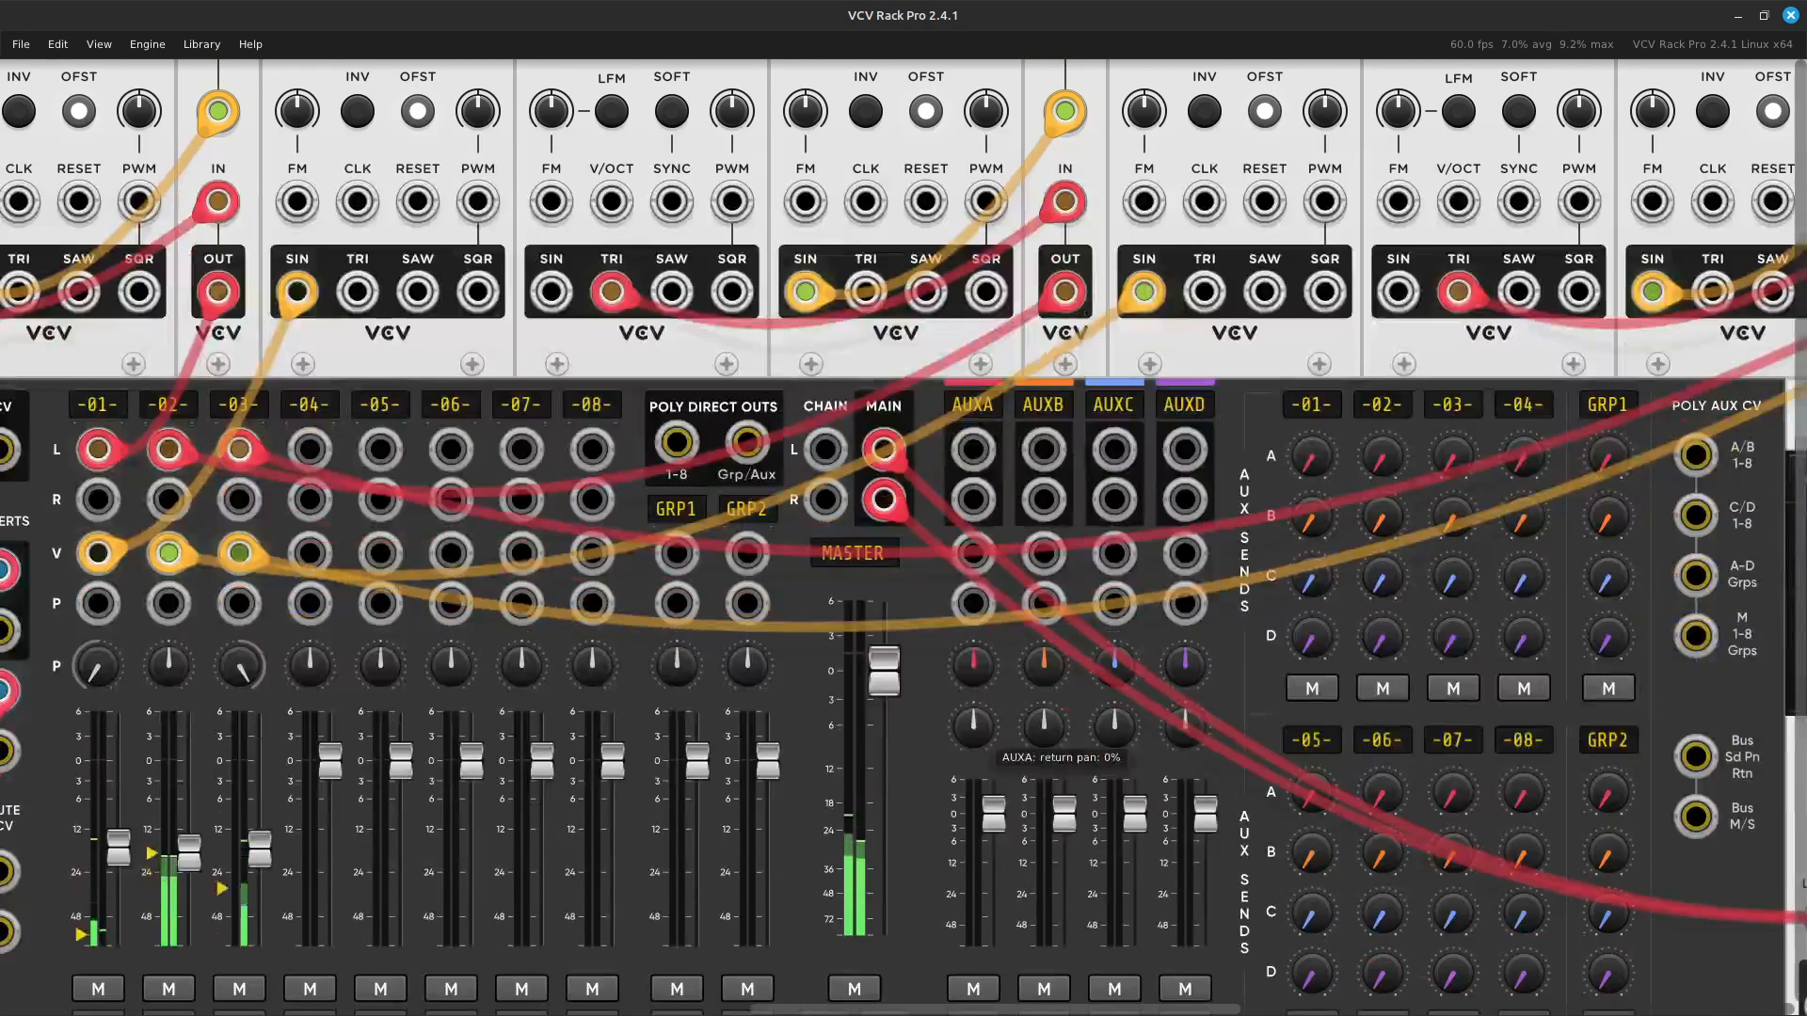
key("Up")
key("Up")
key("Left")
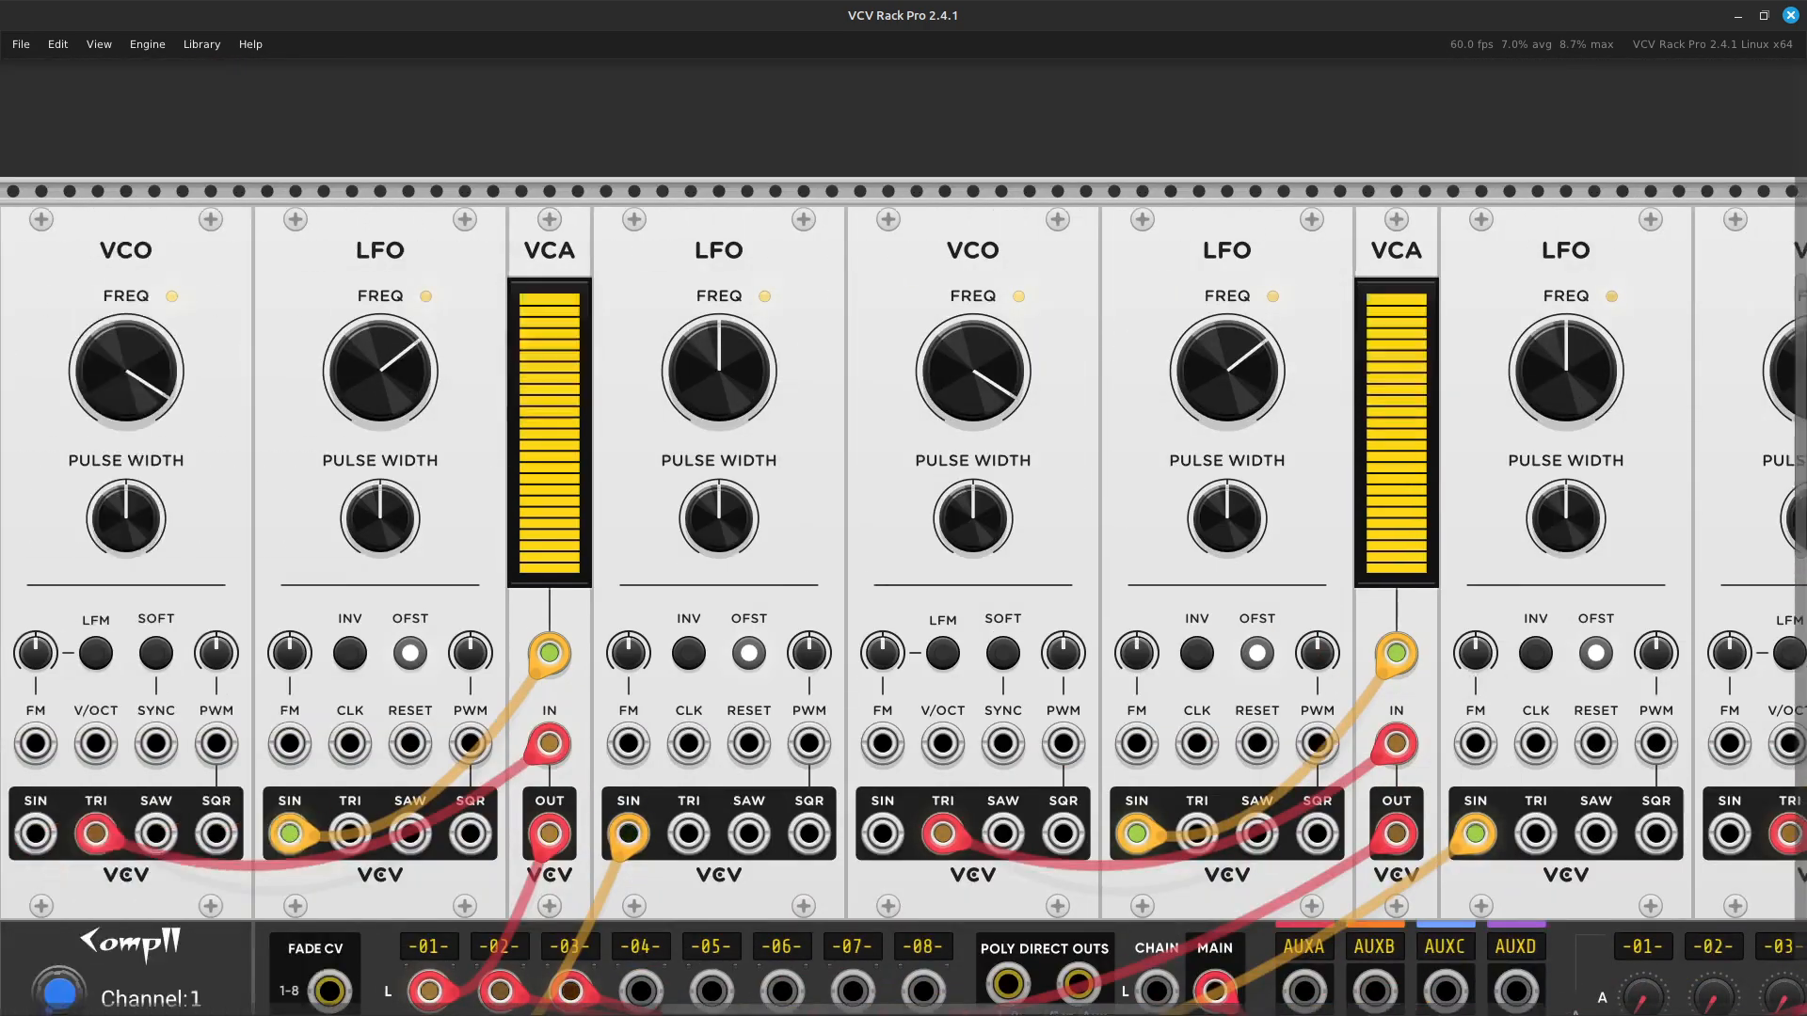
key("Down")
key("Right")
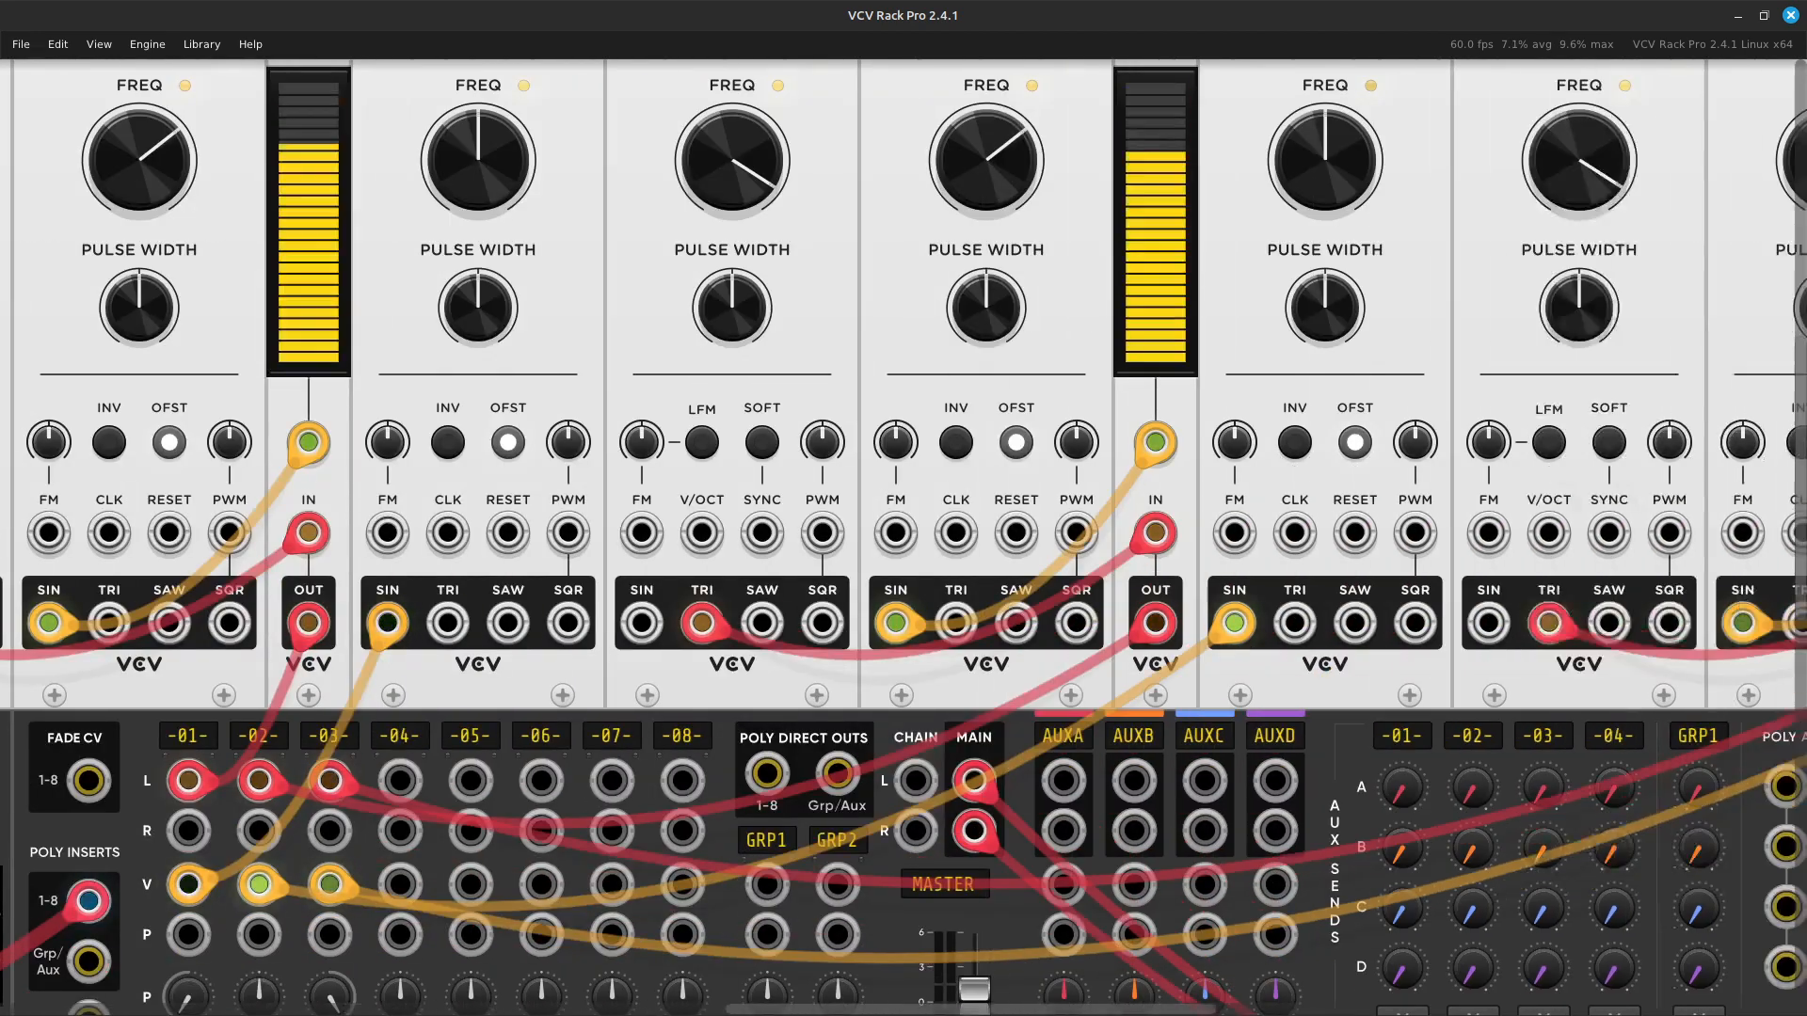
Examine the last voice's modules, the mixer channels and the poly insert chain through EqMaster and Comp II, including EqMaster's track selector.
key("Up")
key("Right")
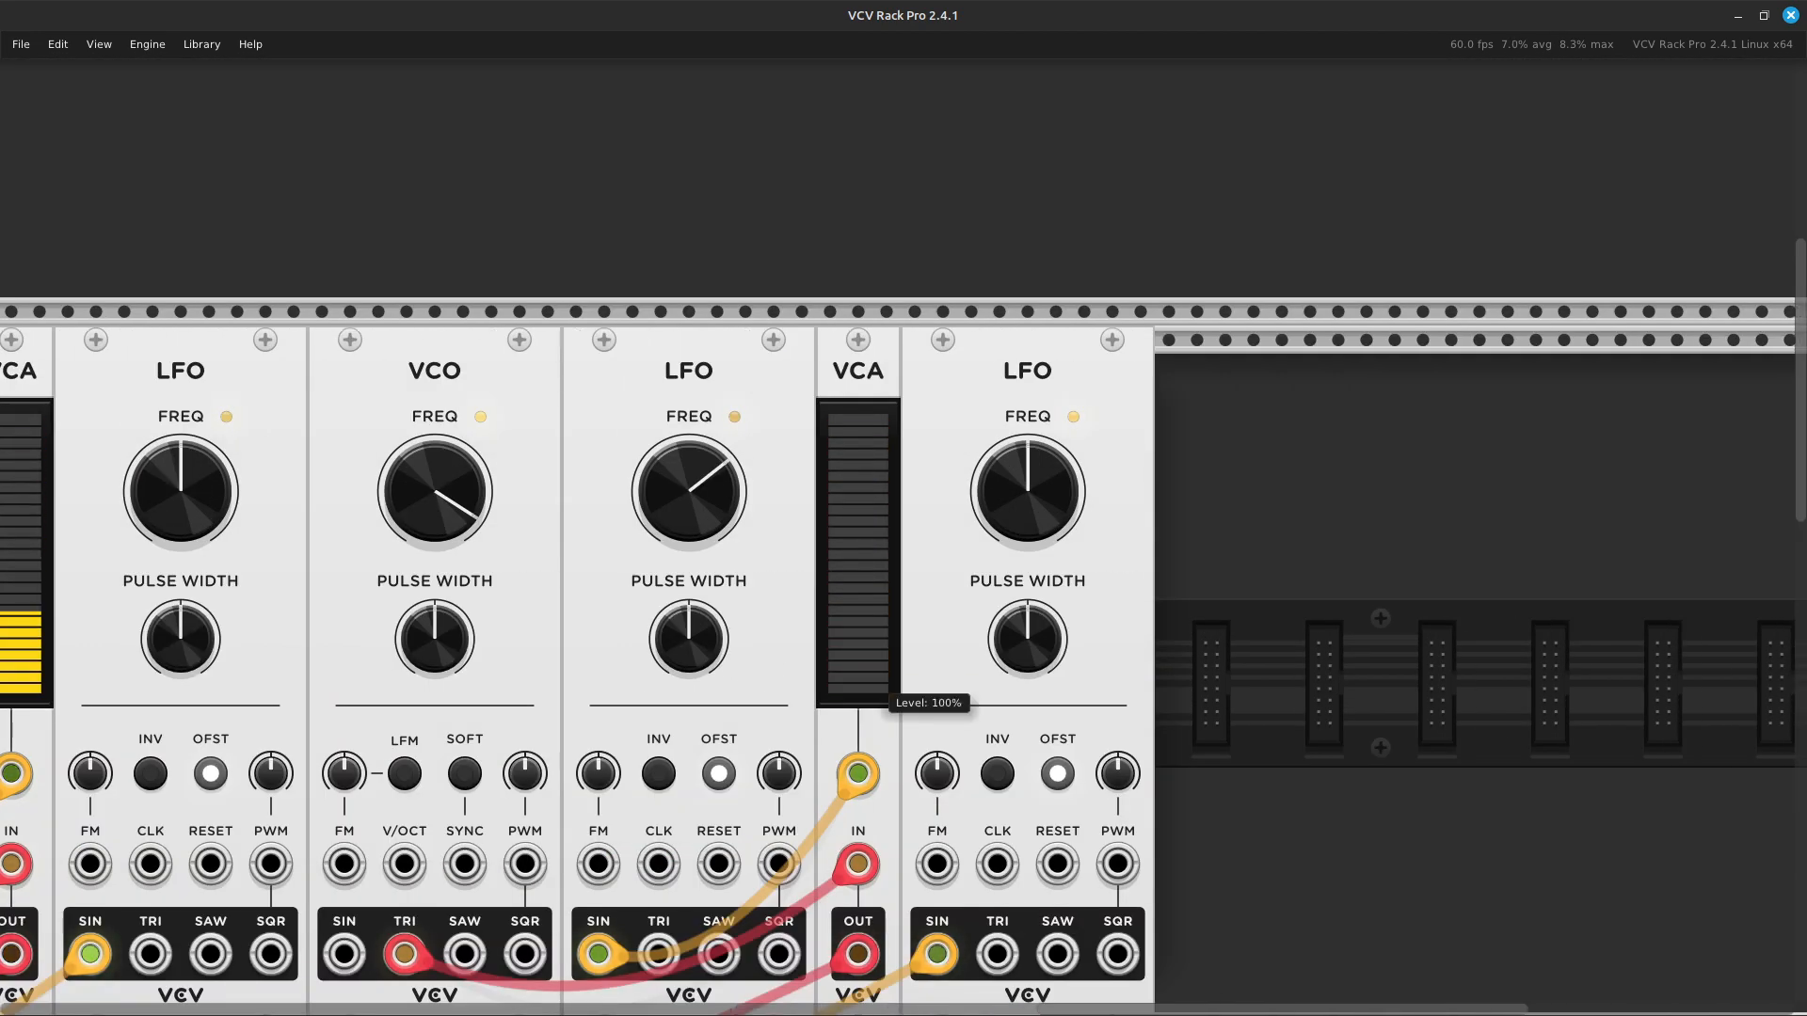
key("Down")
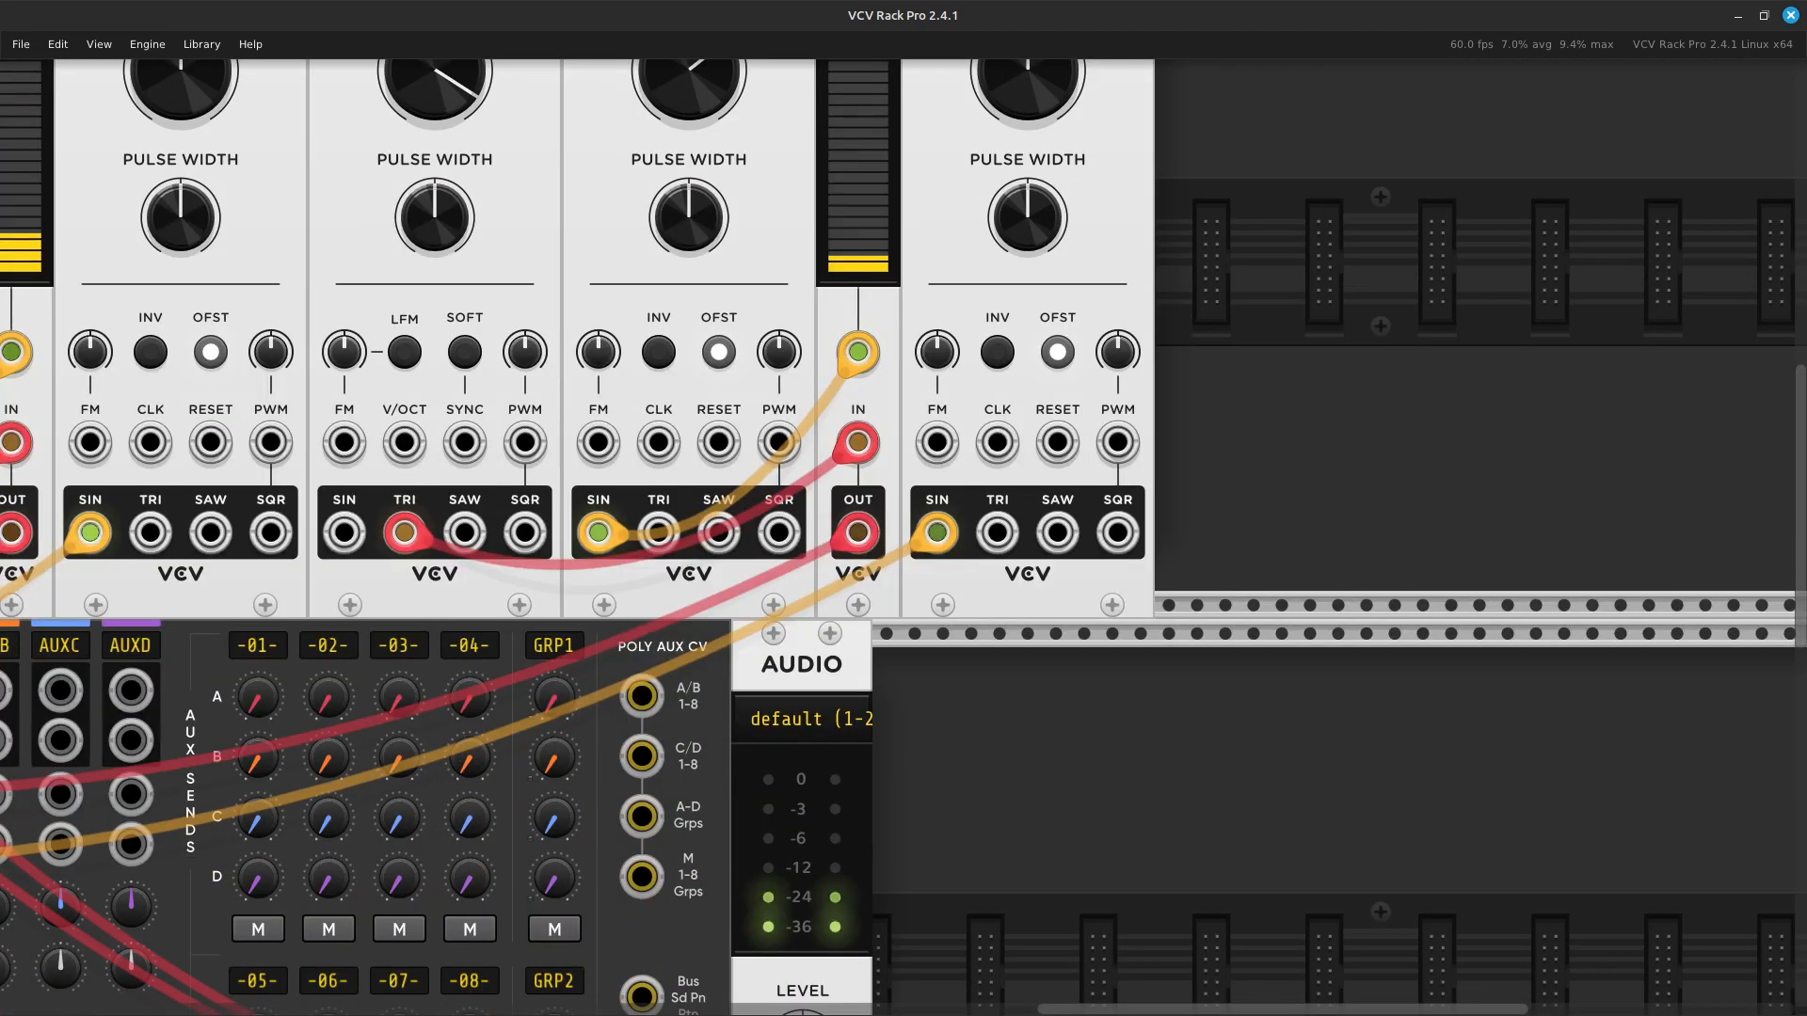
key("Left")
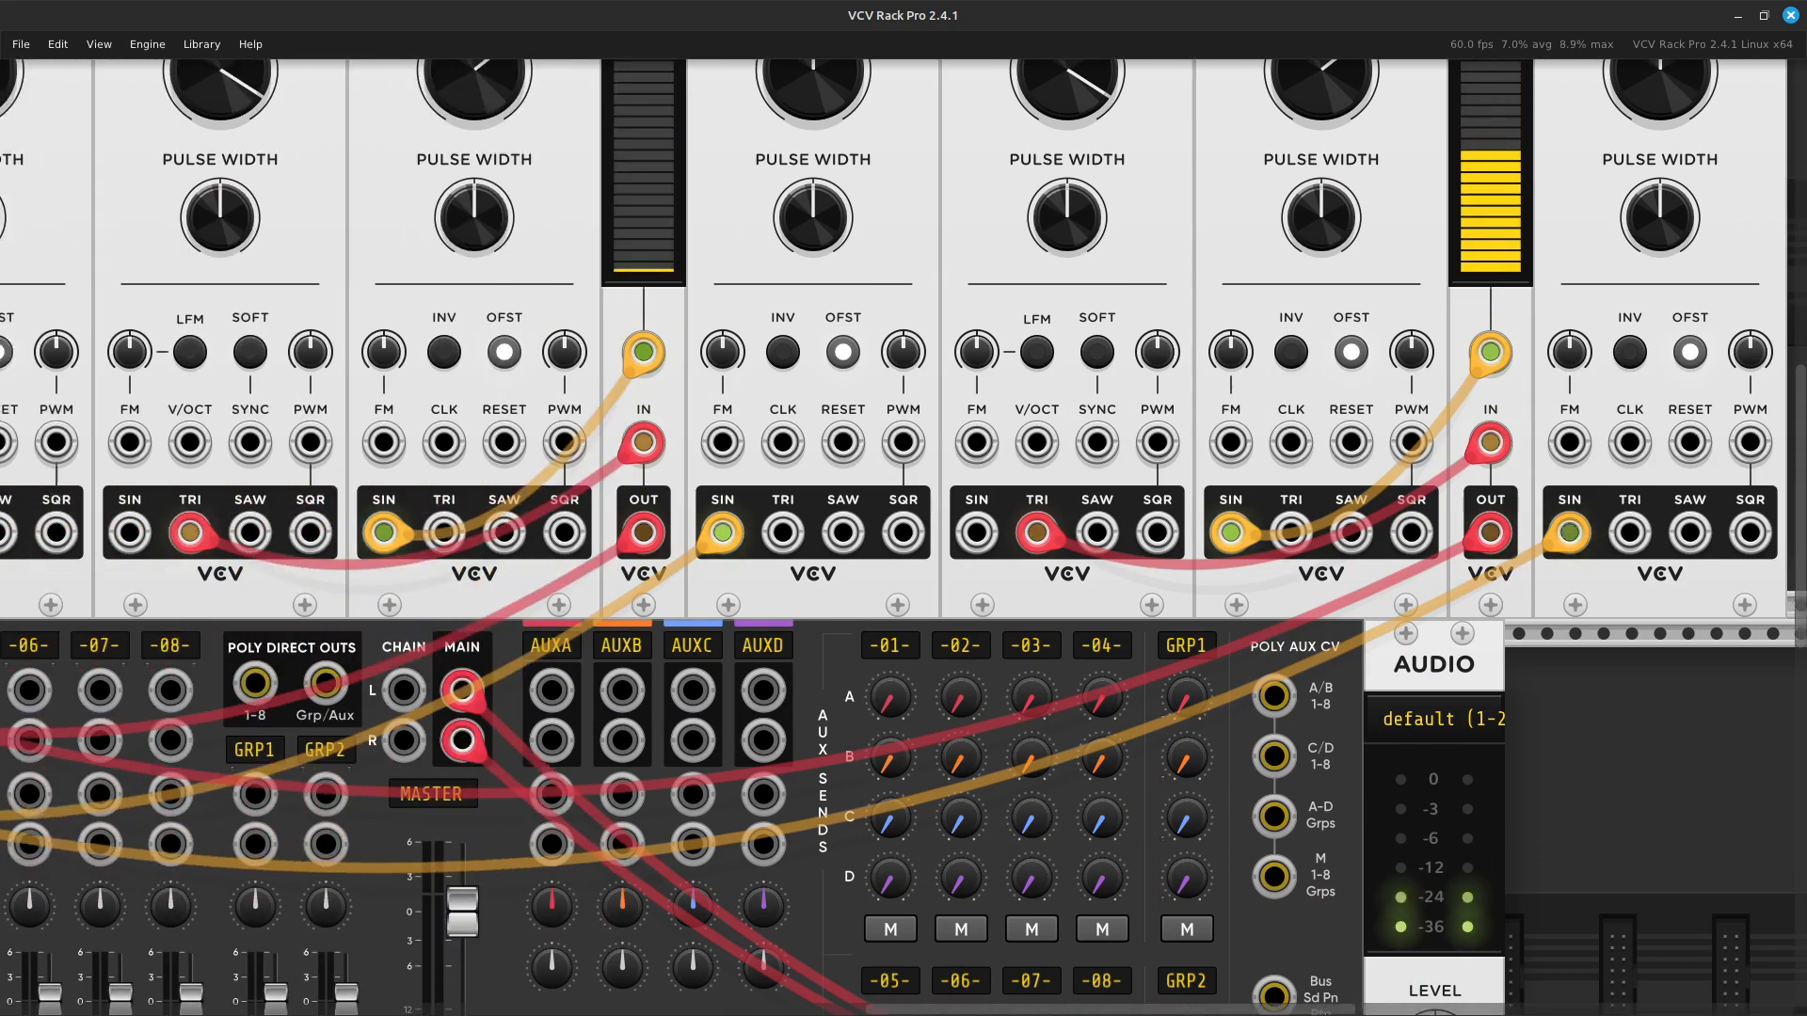
key("Down")
key("Left")
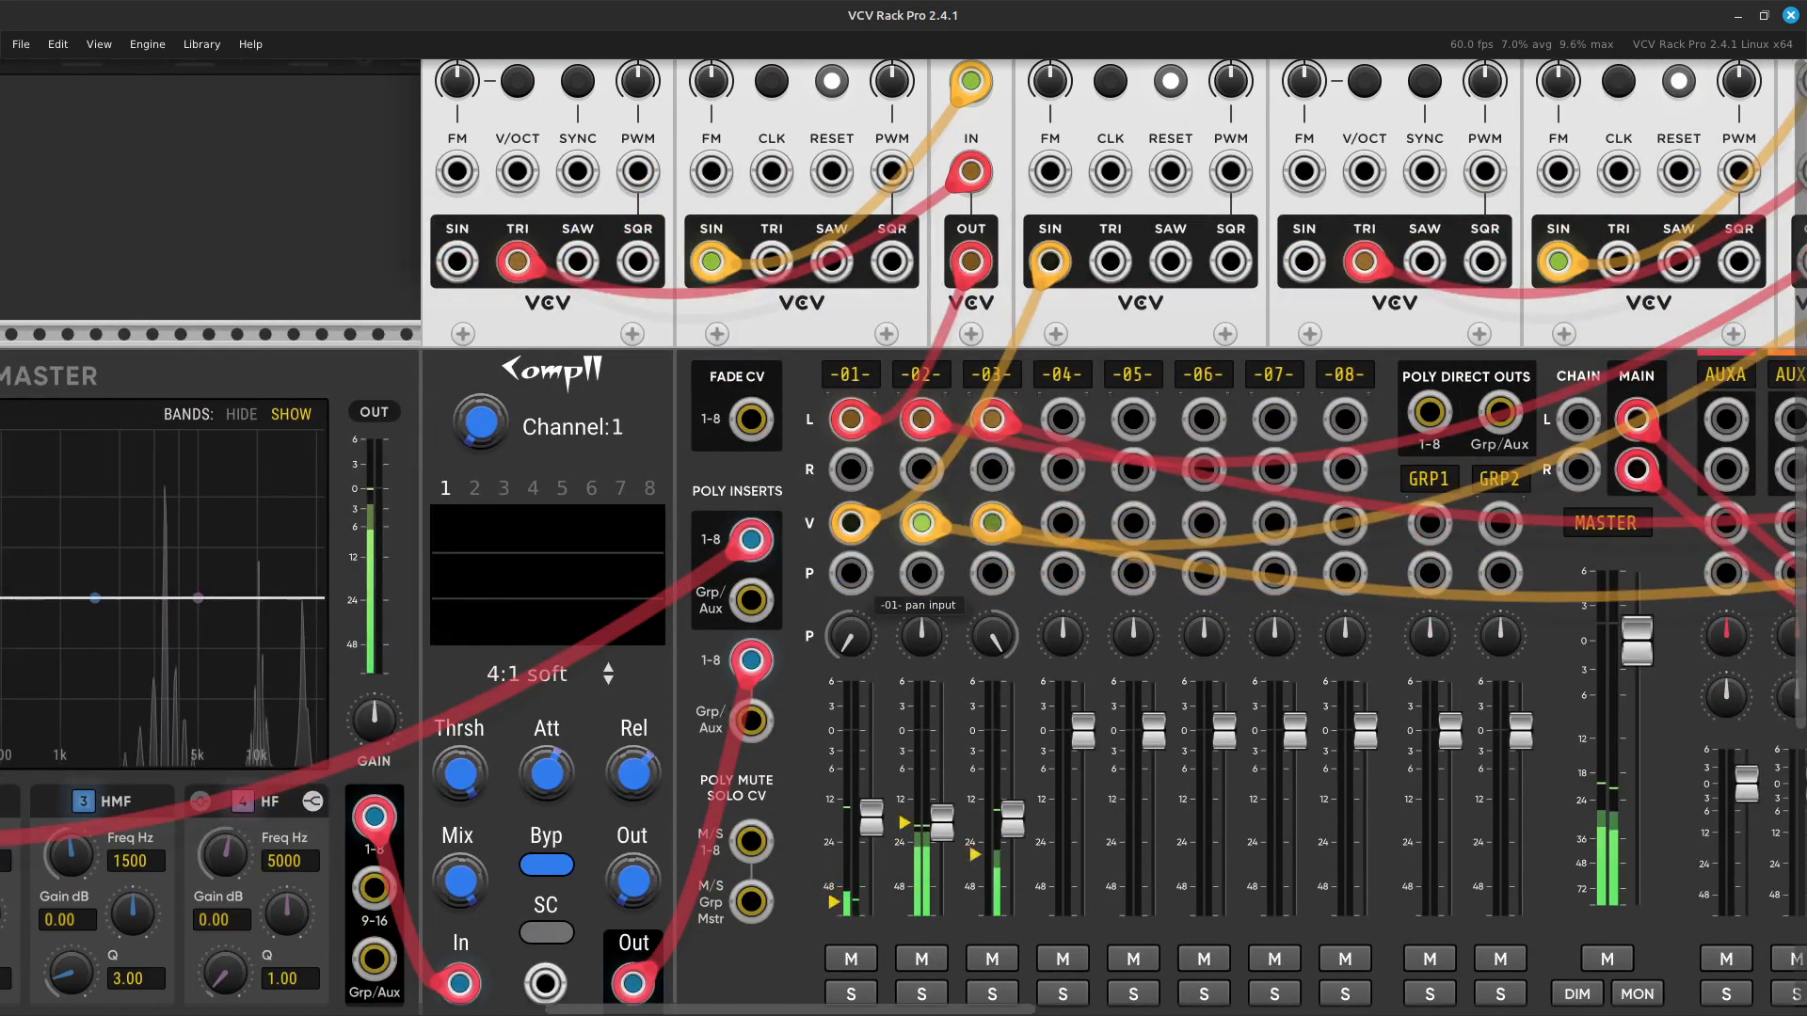
key("Down")
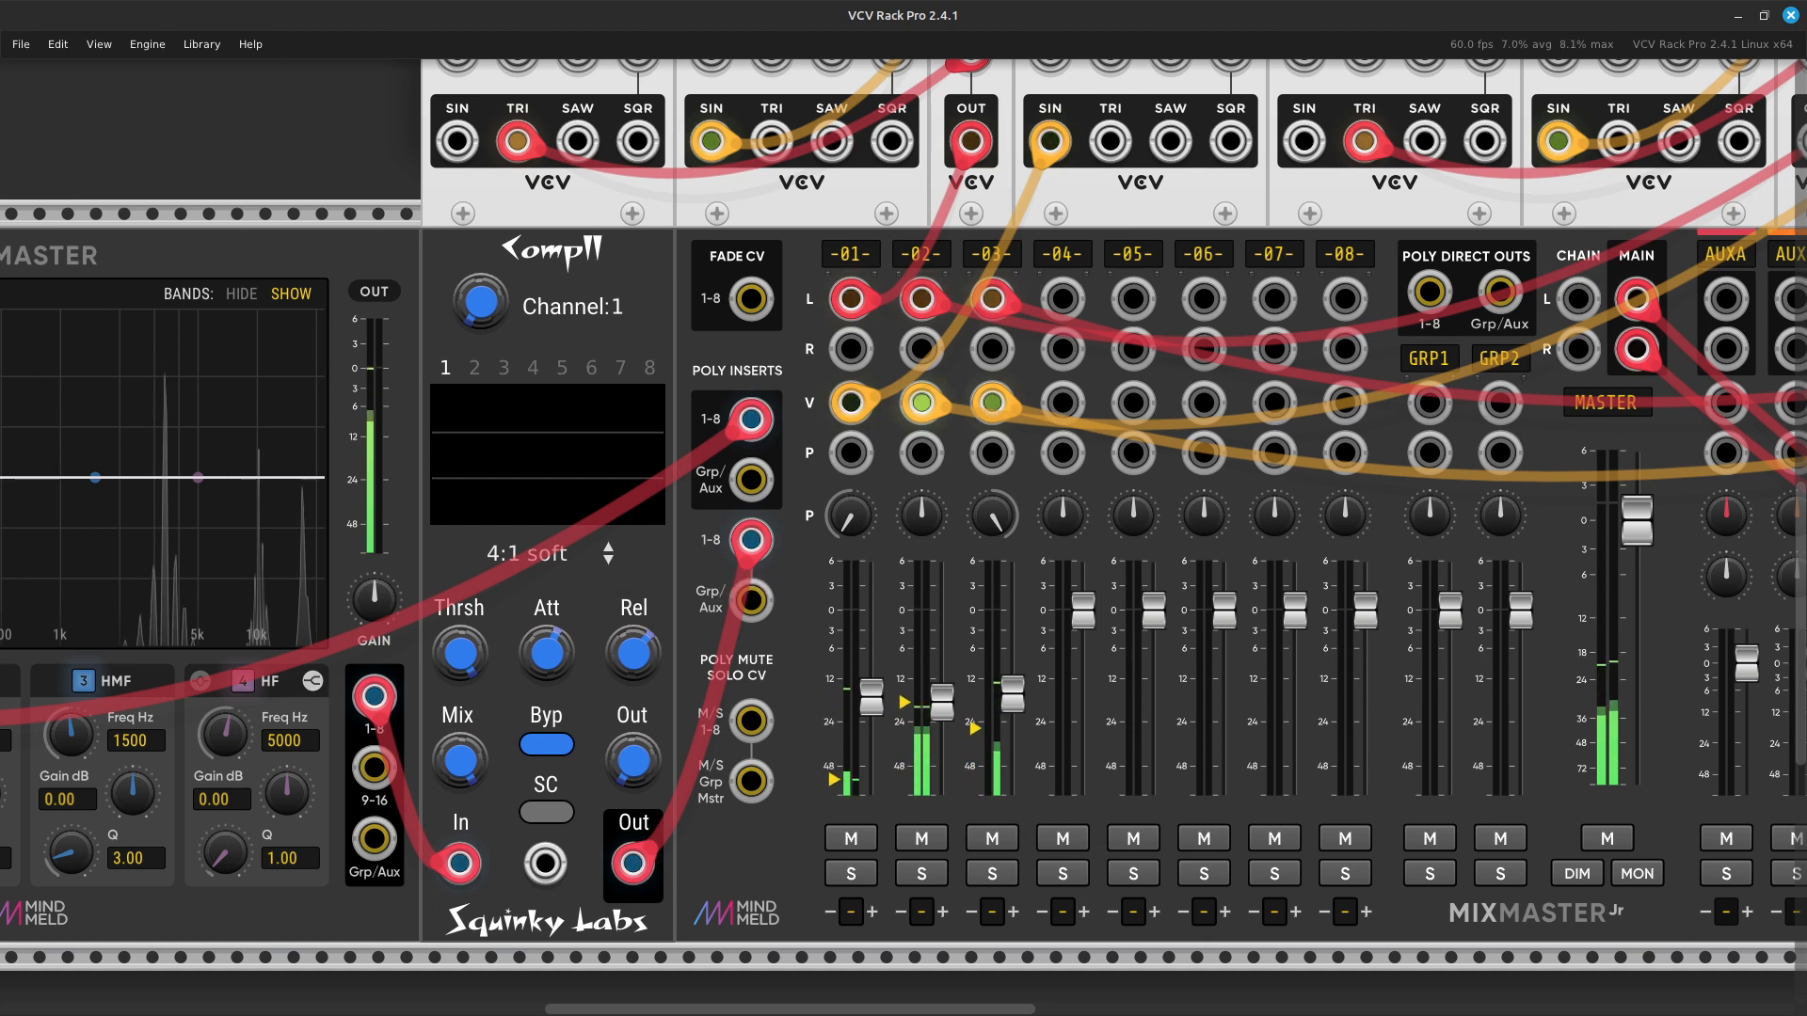
scroll(904, 498, "left", 10)
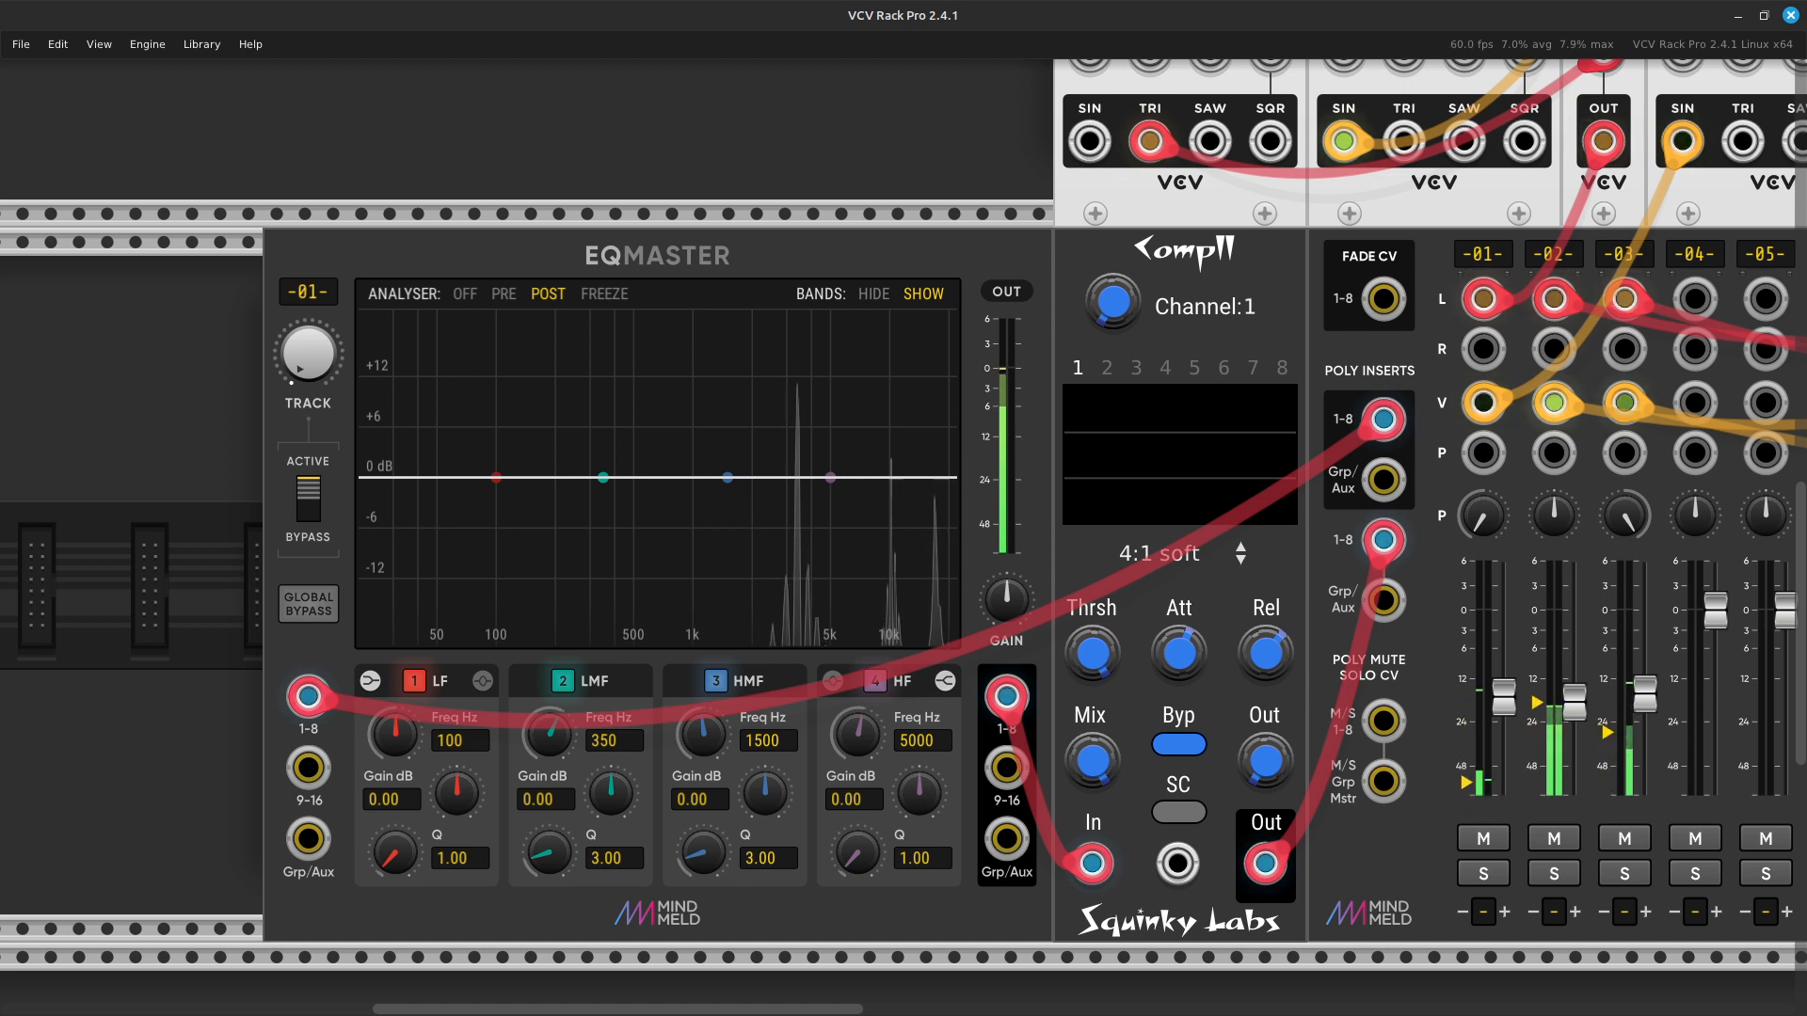
scroll(903, 499, "right", 3)
scroll(903, 499, "right", 3)
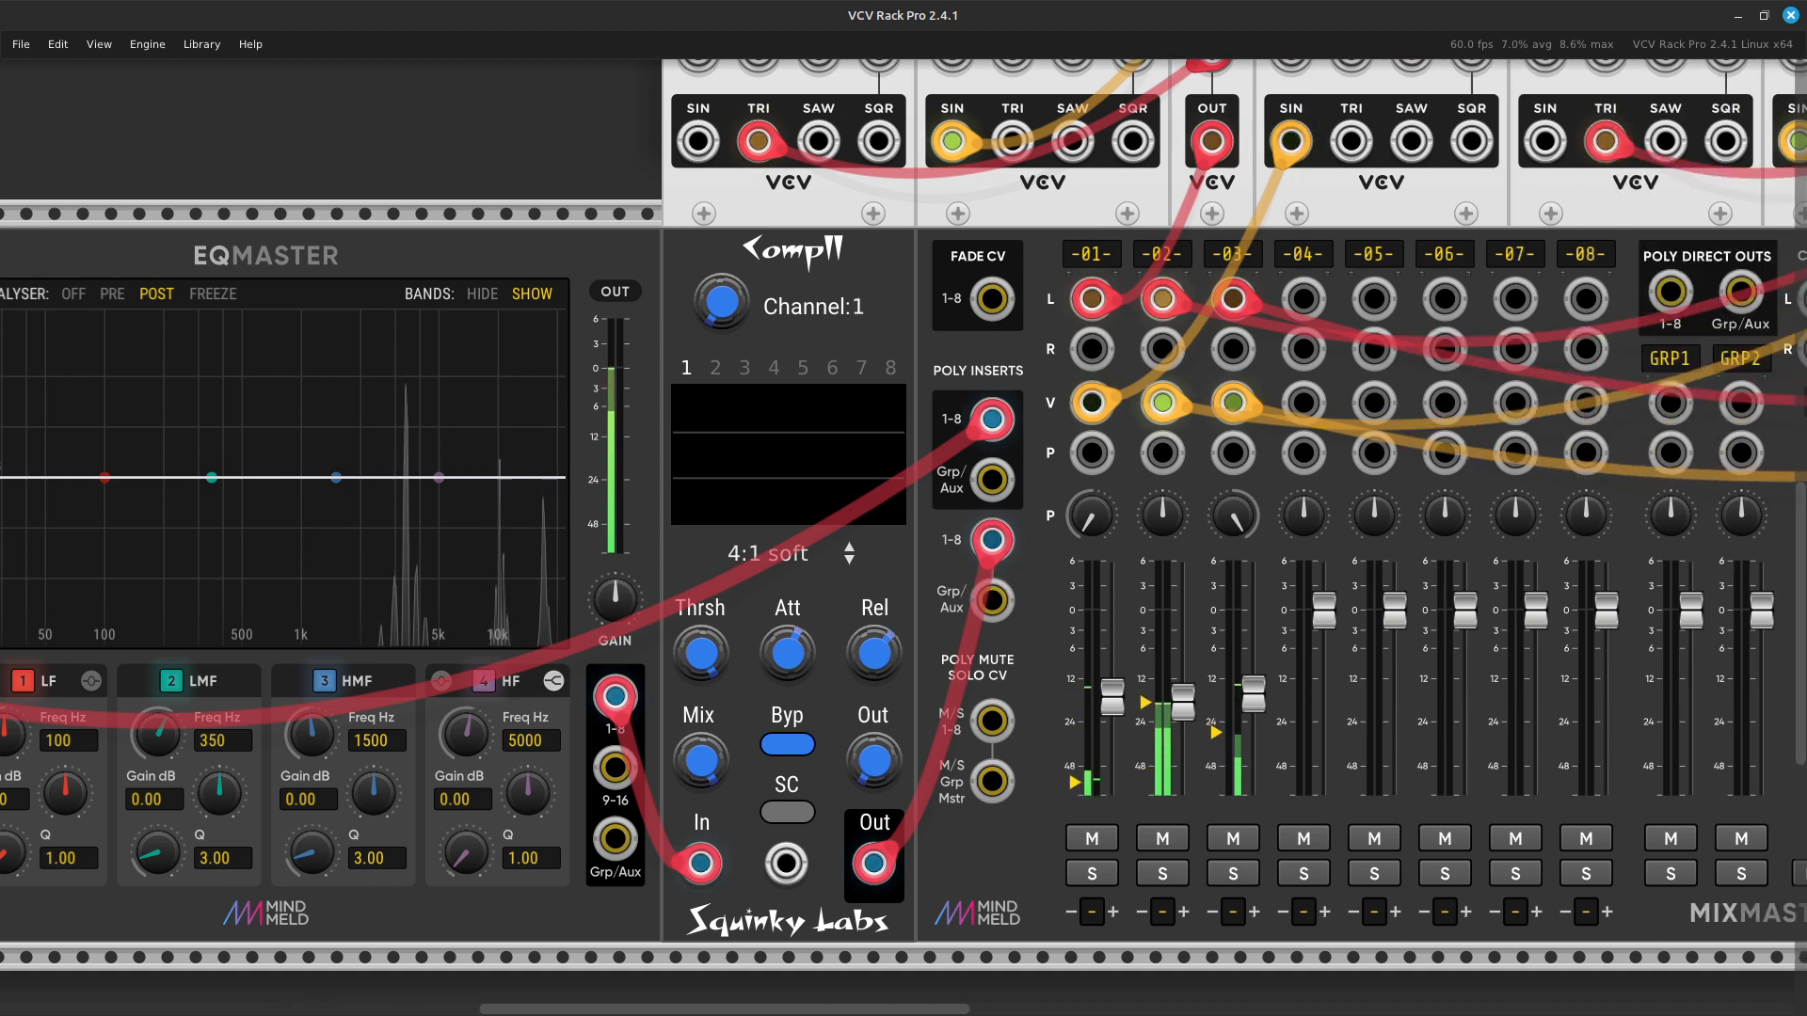
scroll(903, 498, "left", 7)
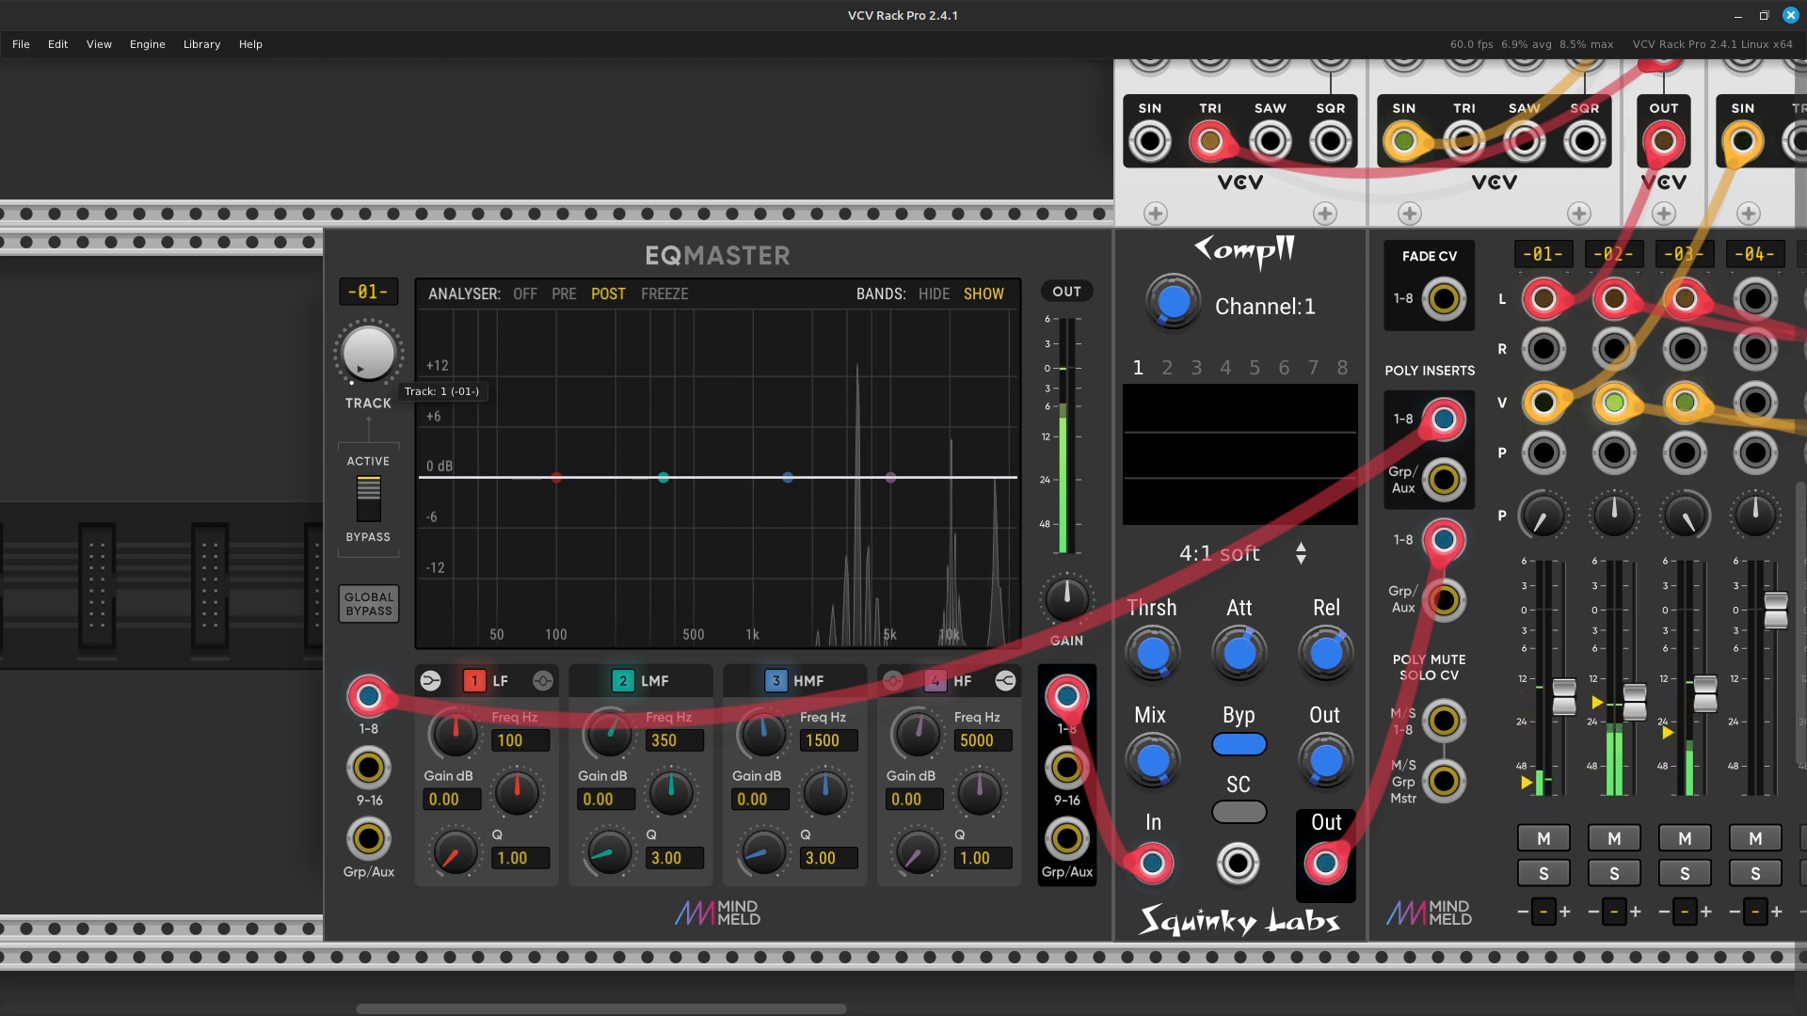
right_click(352, 350)
key("Escape")
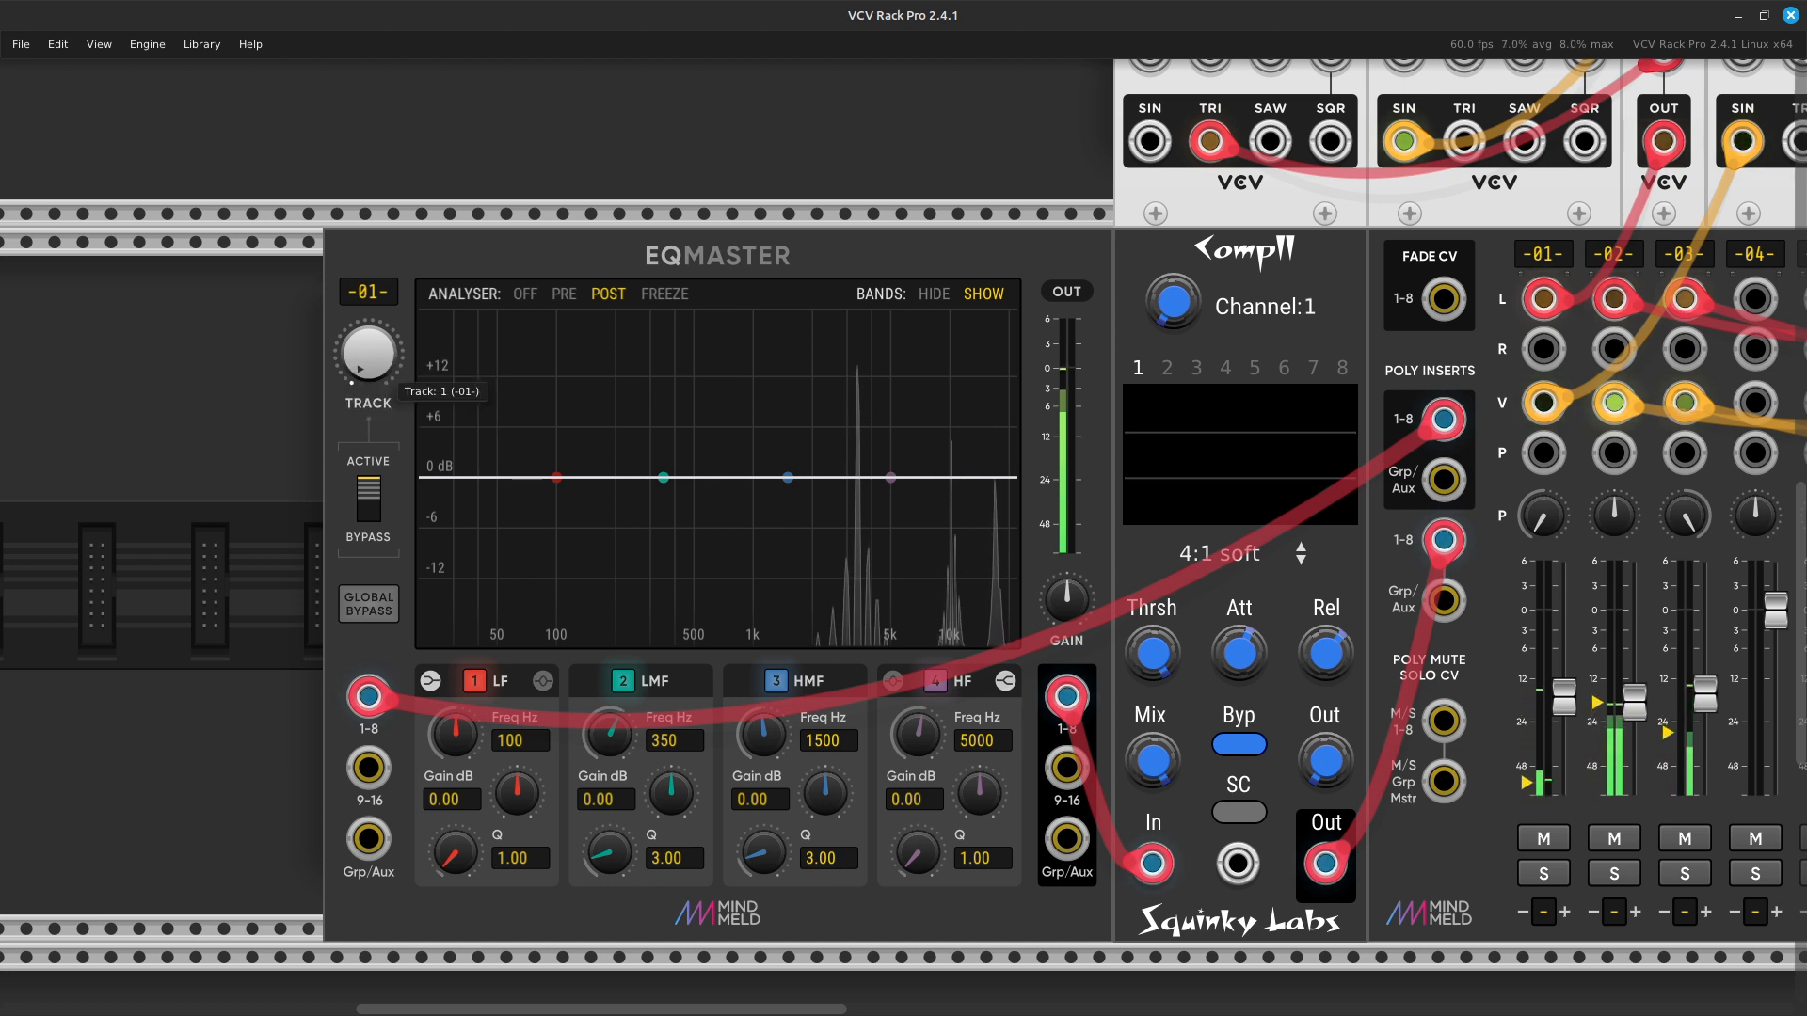
Solo mixer channel 1.
scroll(654, 623, "right", 12)
scroll(654, 623, "down", 3)
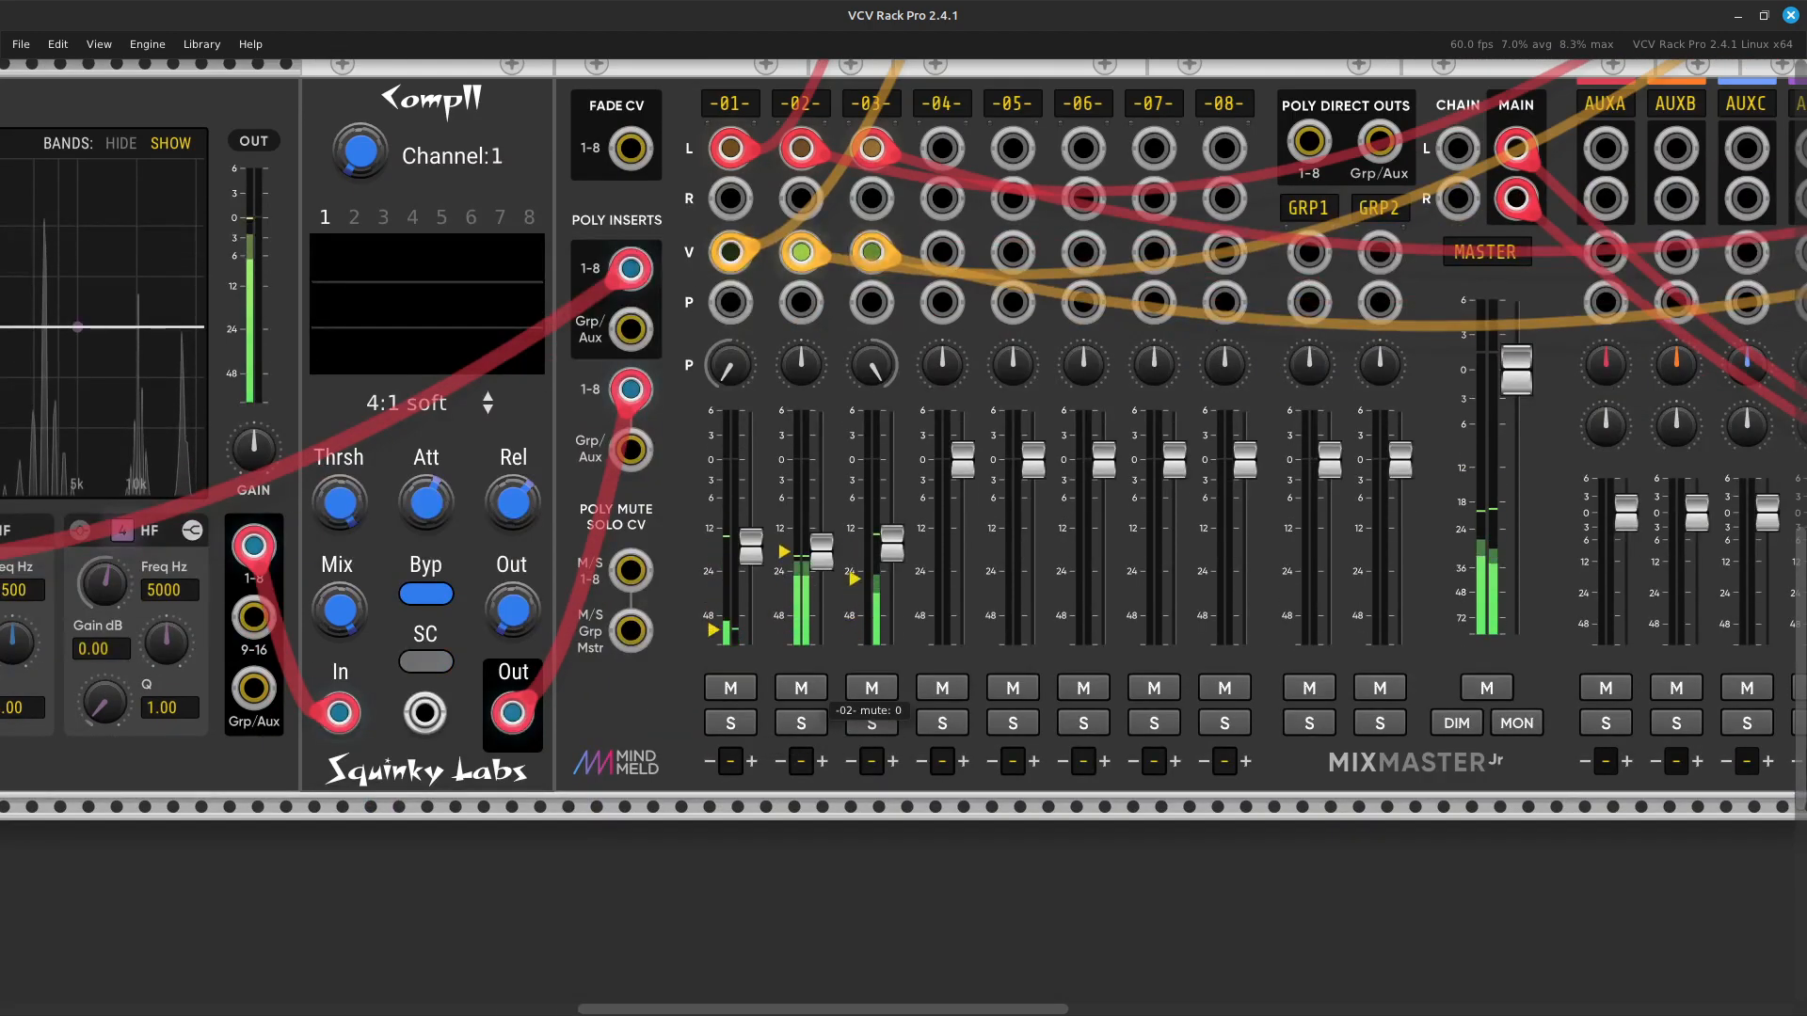
left_click(730, 723)
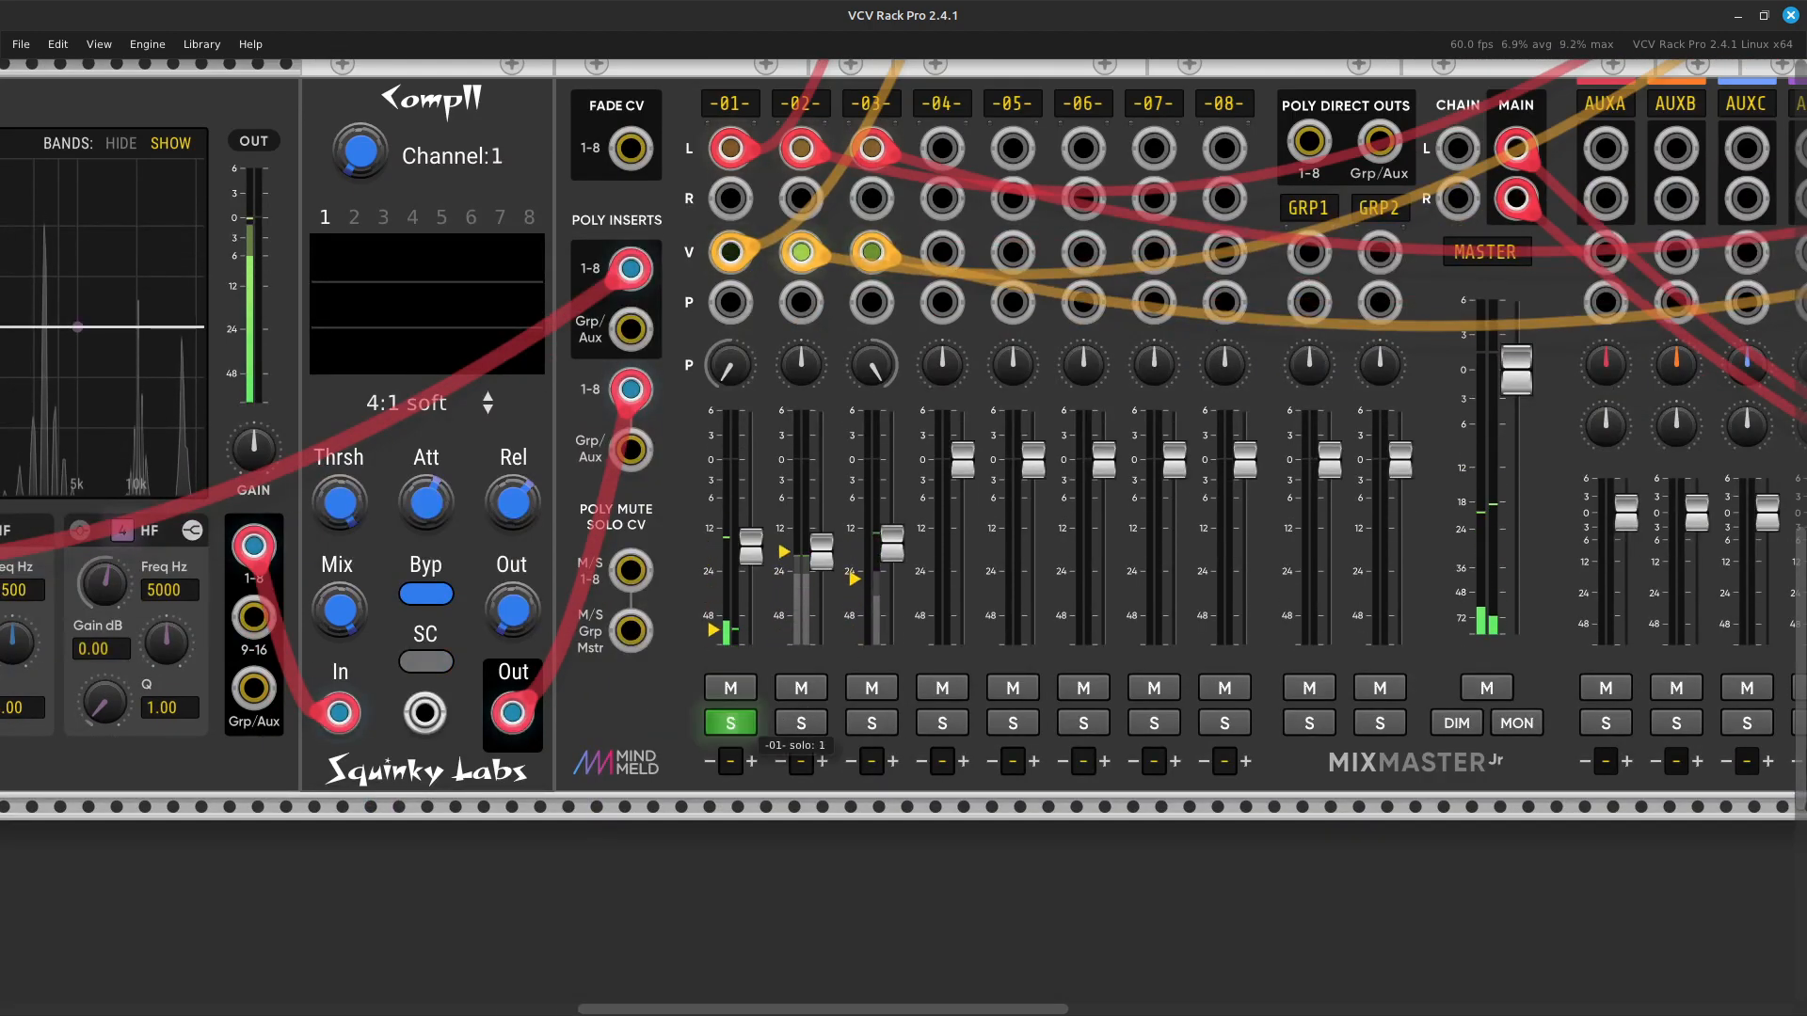
Set the HMF band on EqMaster track 1 to 1396 Hz with a gain of -0.48 dB.
scroll(730, 723, "left", 9)
scroll(730, 723, "up", 2)
scroll(904, 537, "up", 2)
scroll(903, 536, "left", 3)
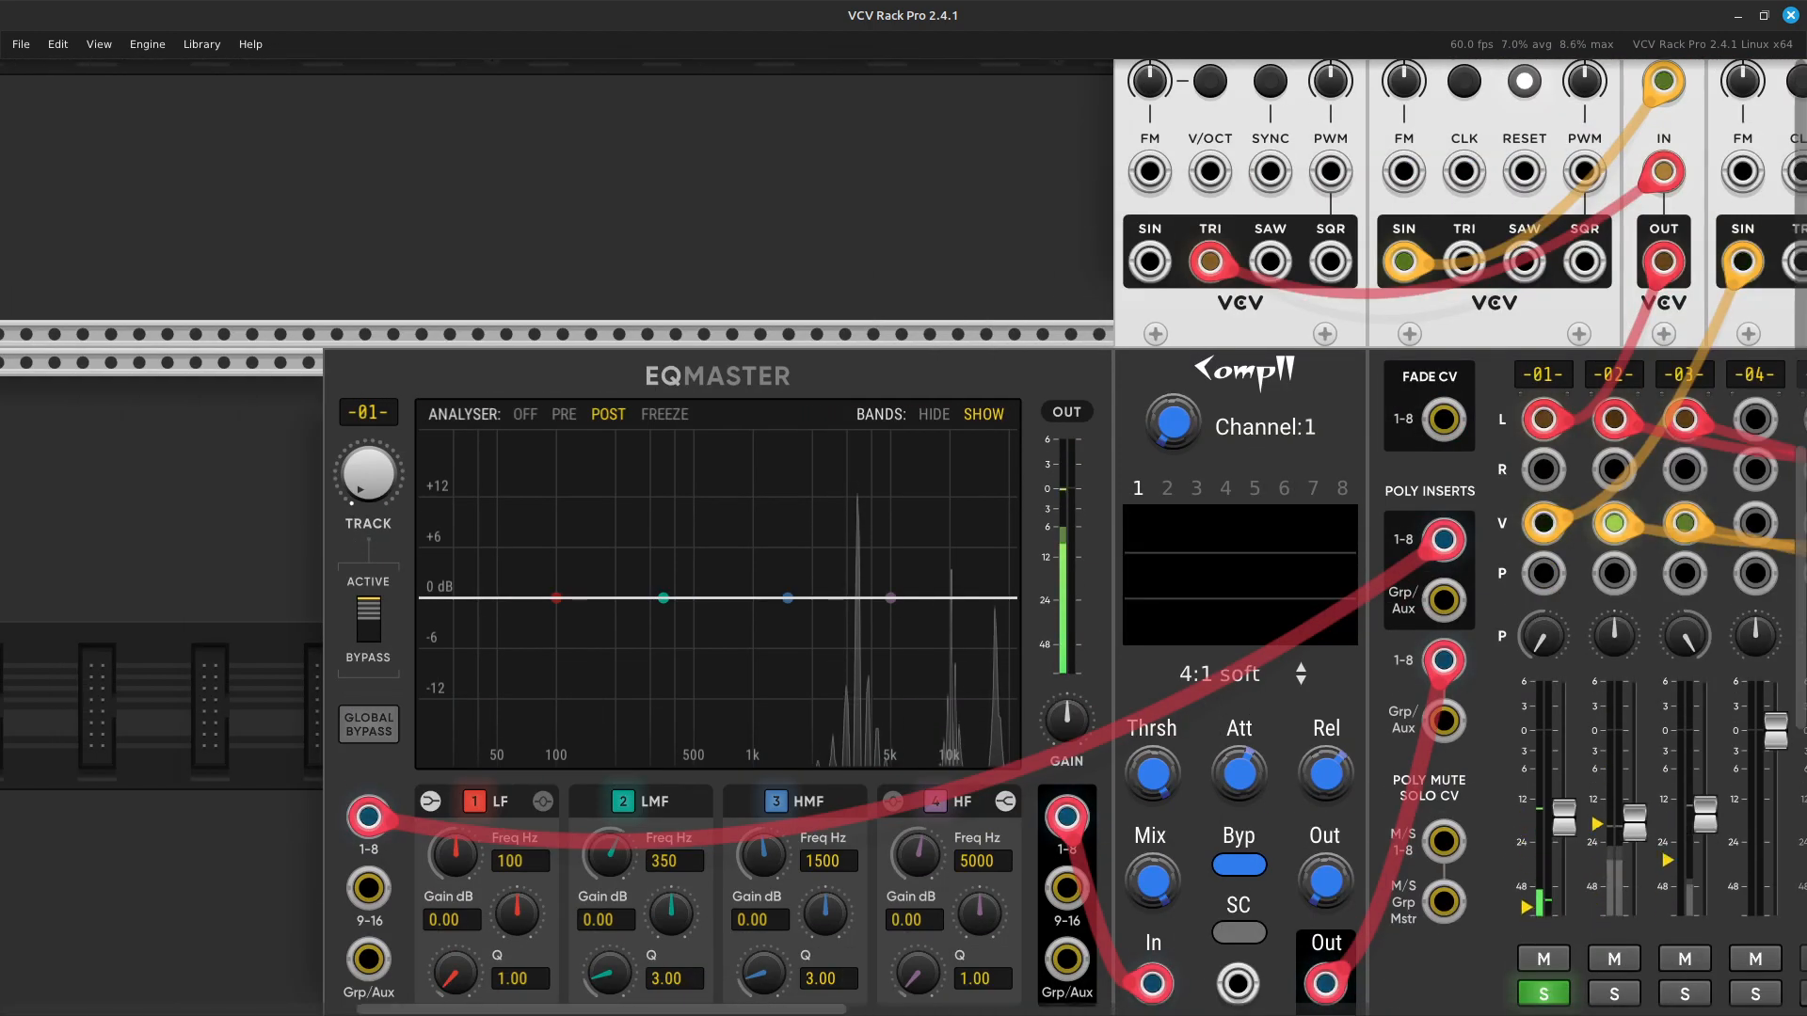
scroll(904, 537, "down", 2)
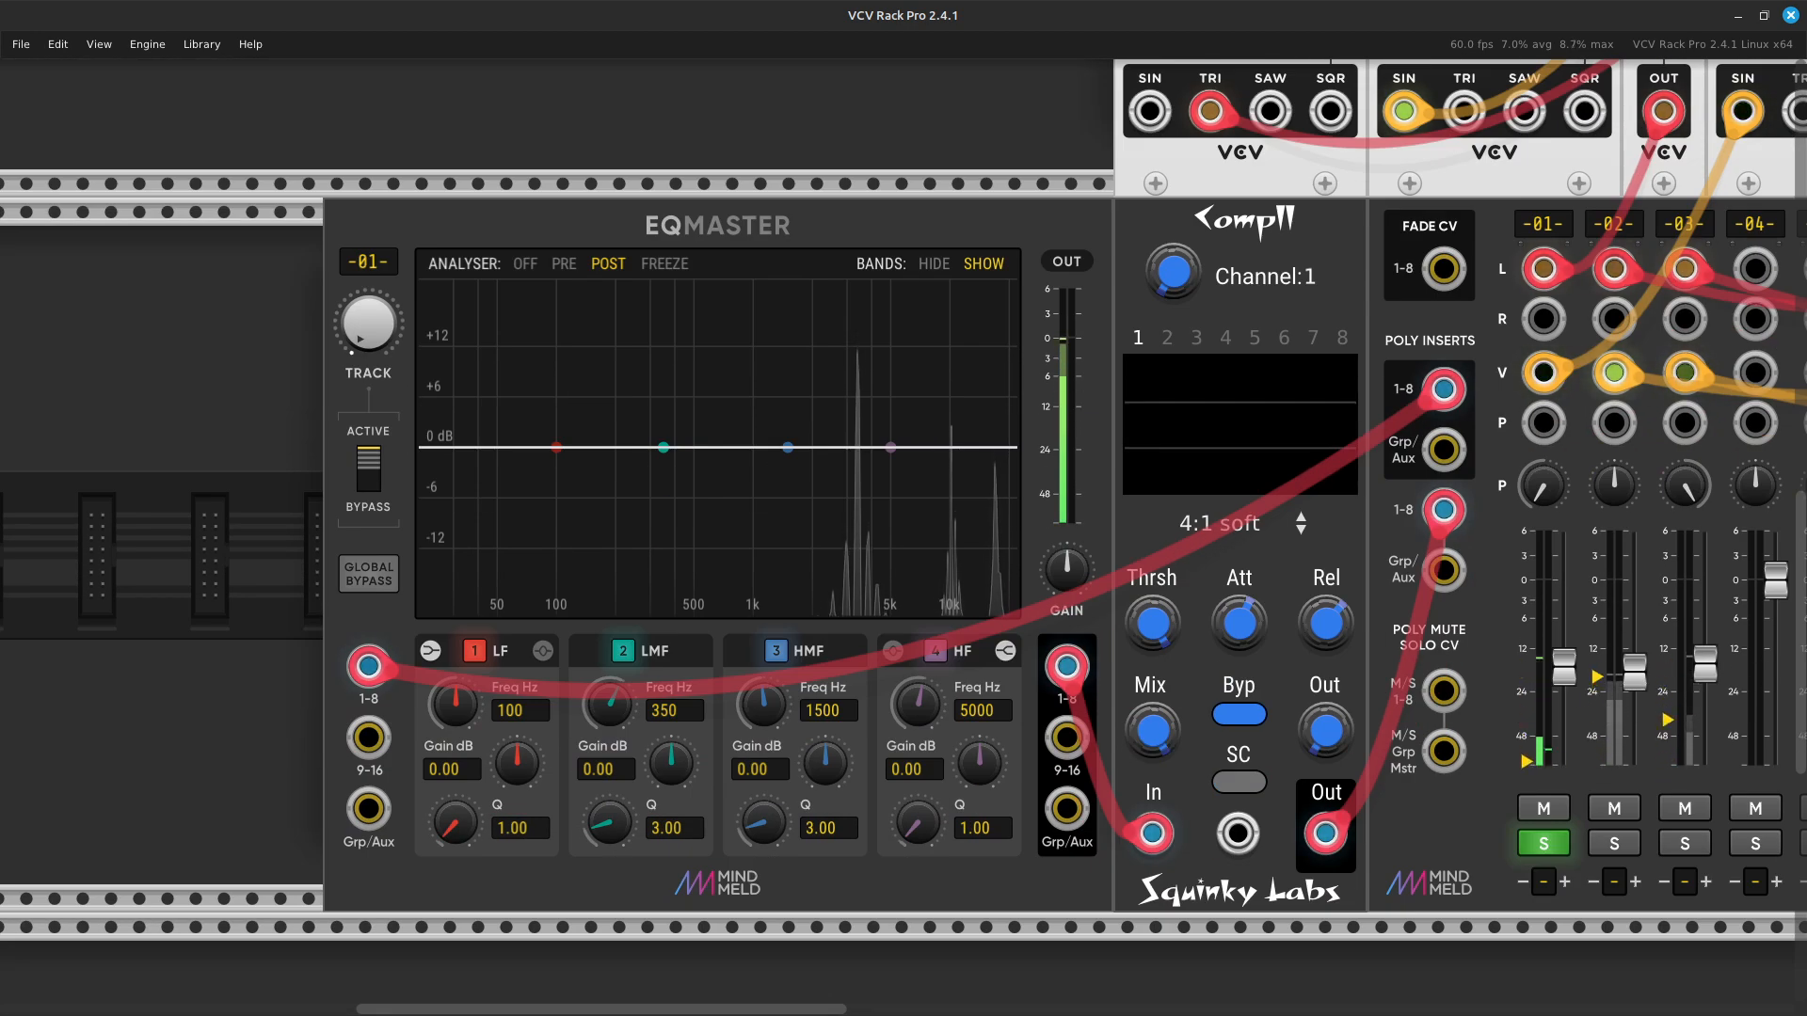
scroll(903, 541, "up", 2)
scroll(904, 537, "down", 2)
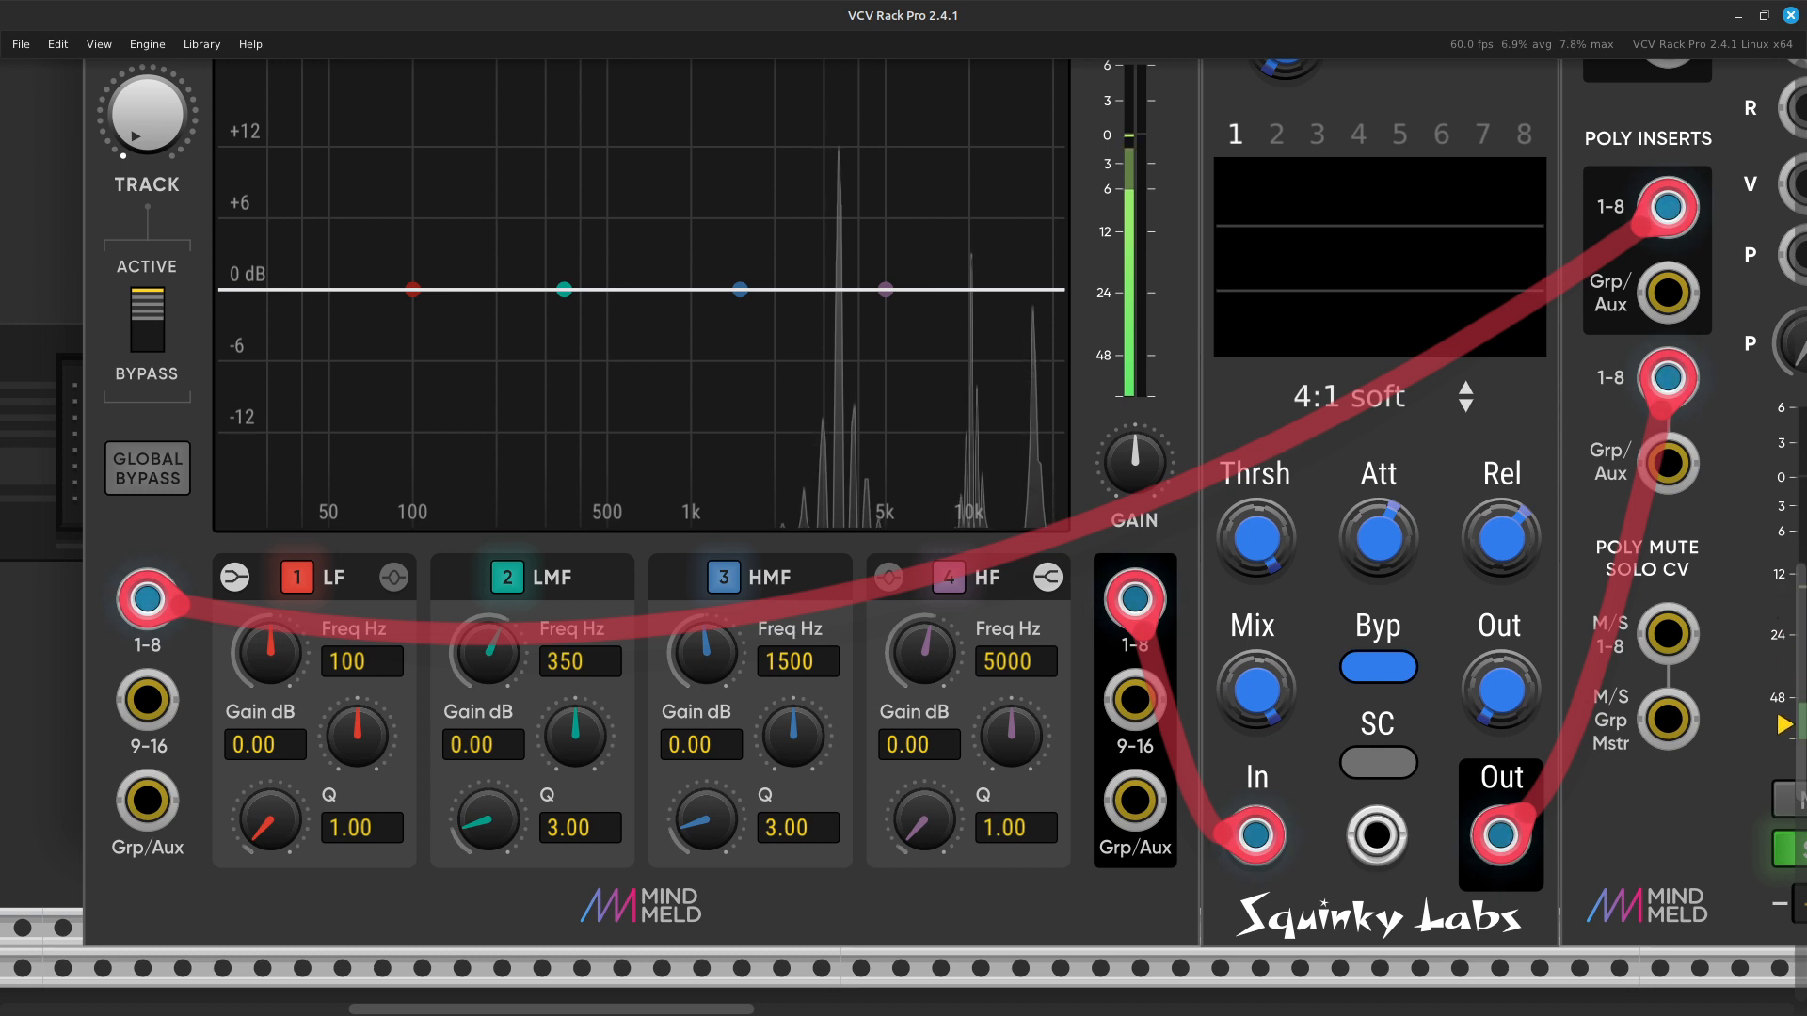
mouse_move(793, 737)
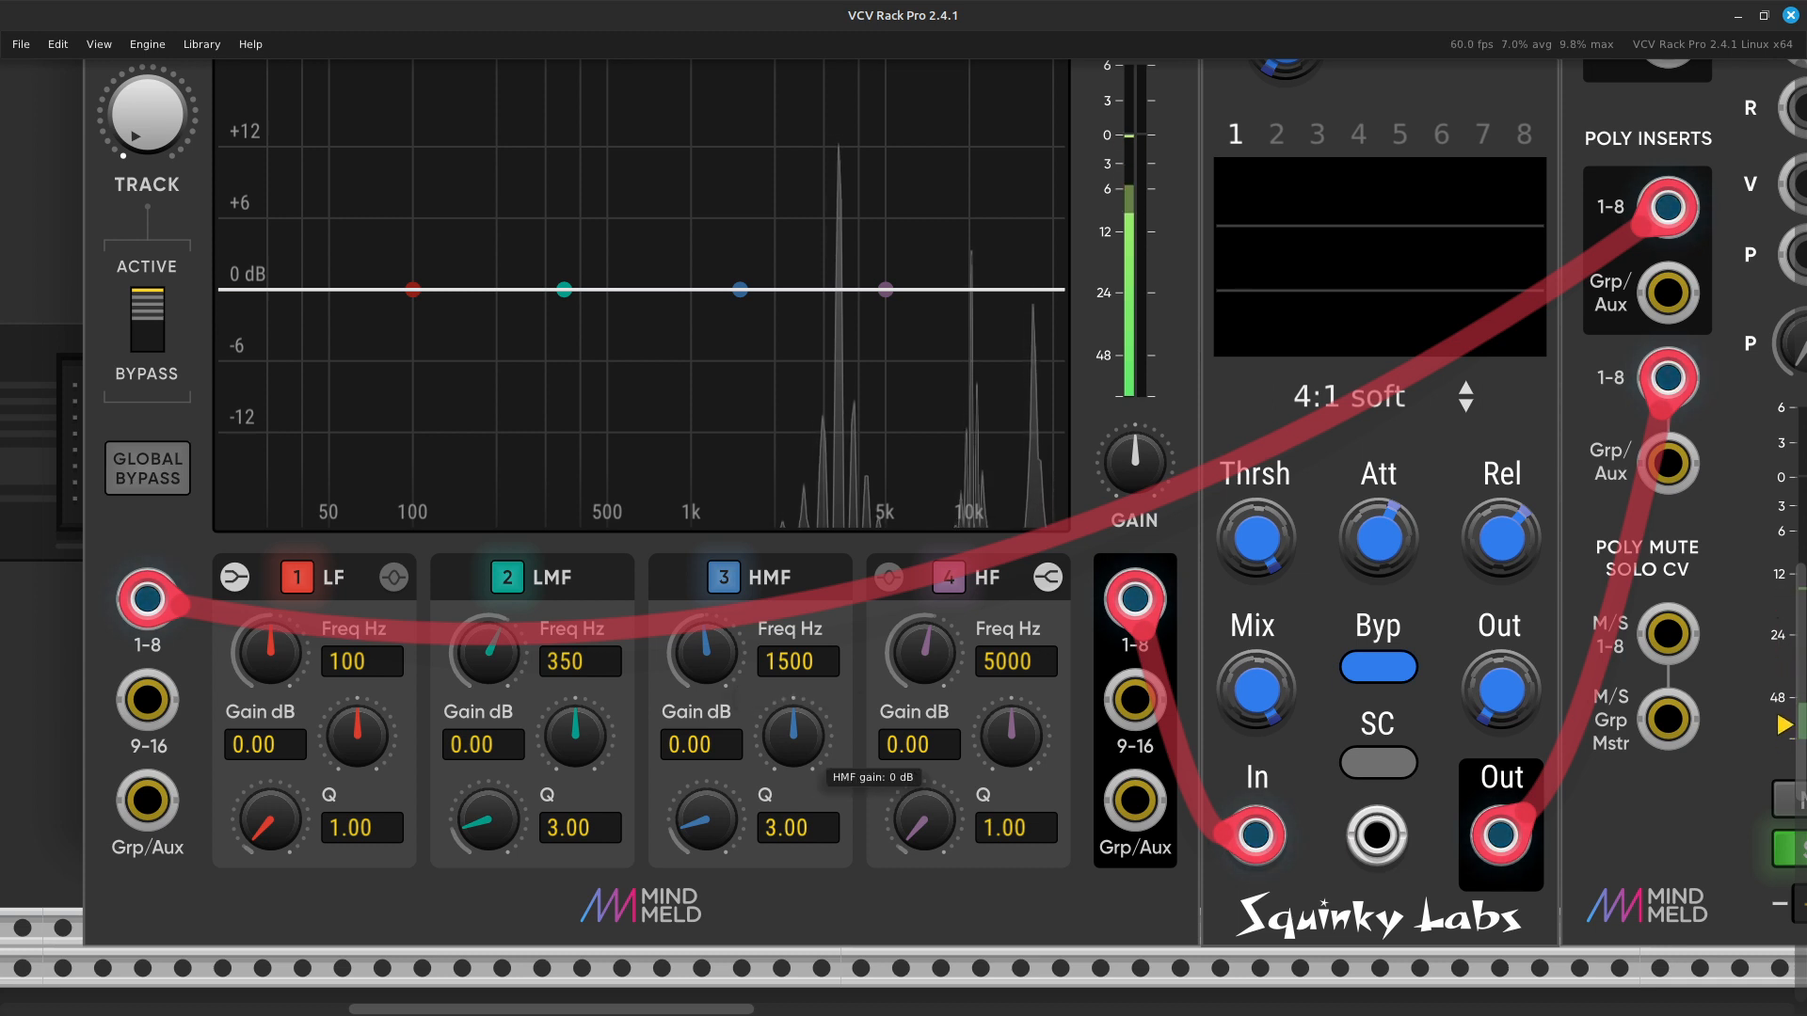
mouse_move(705, 652)
left_click_drag(794, 736, 706, 654)
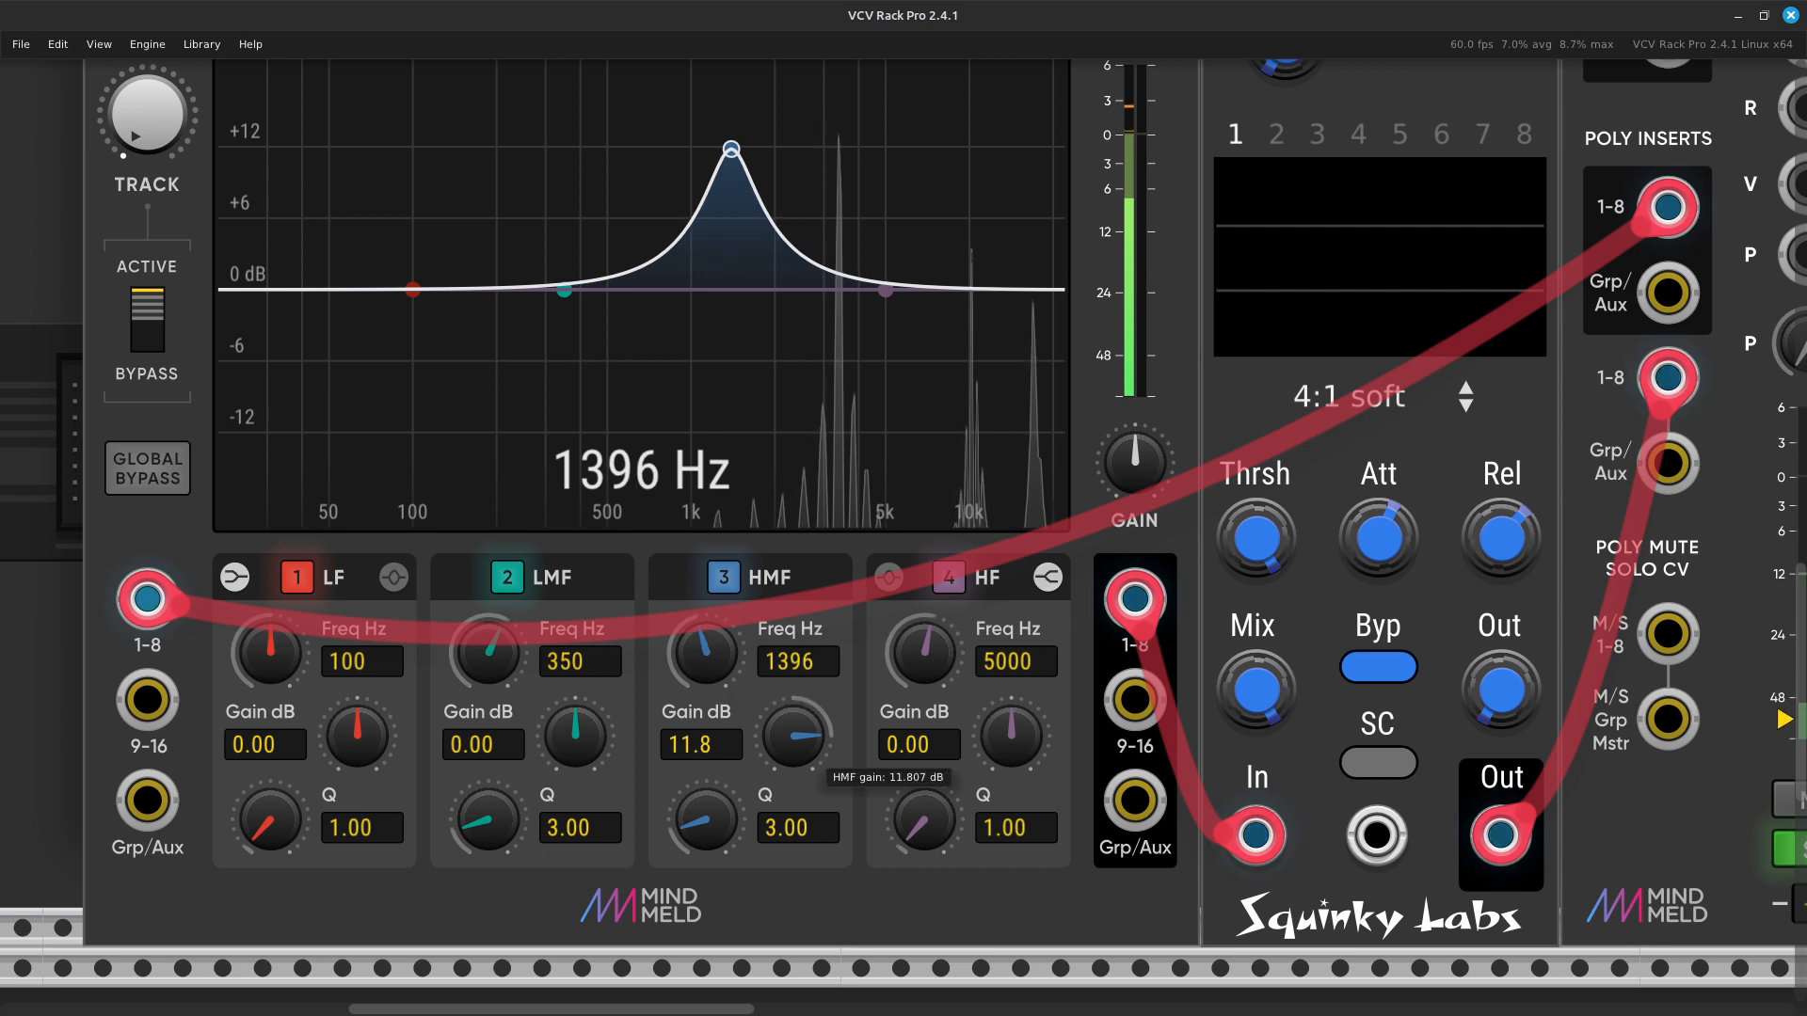
left_click_drag(793, 735, 793, 762)
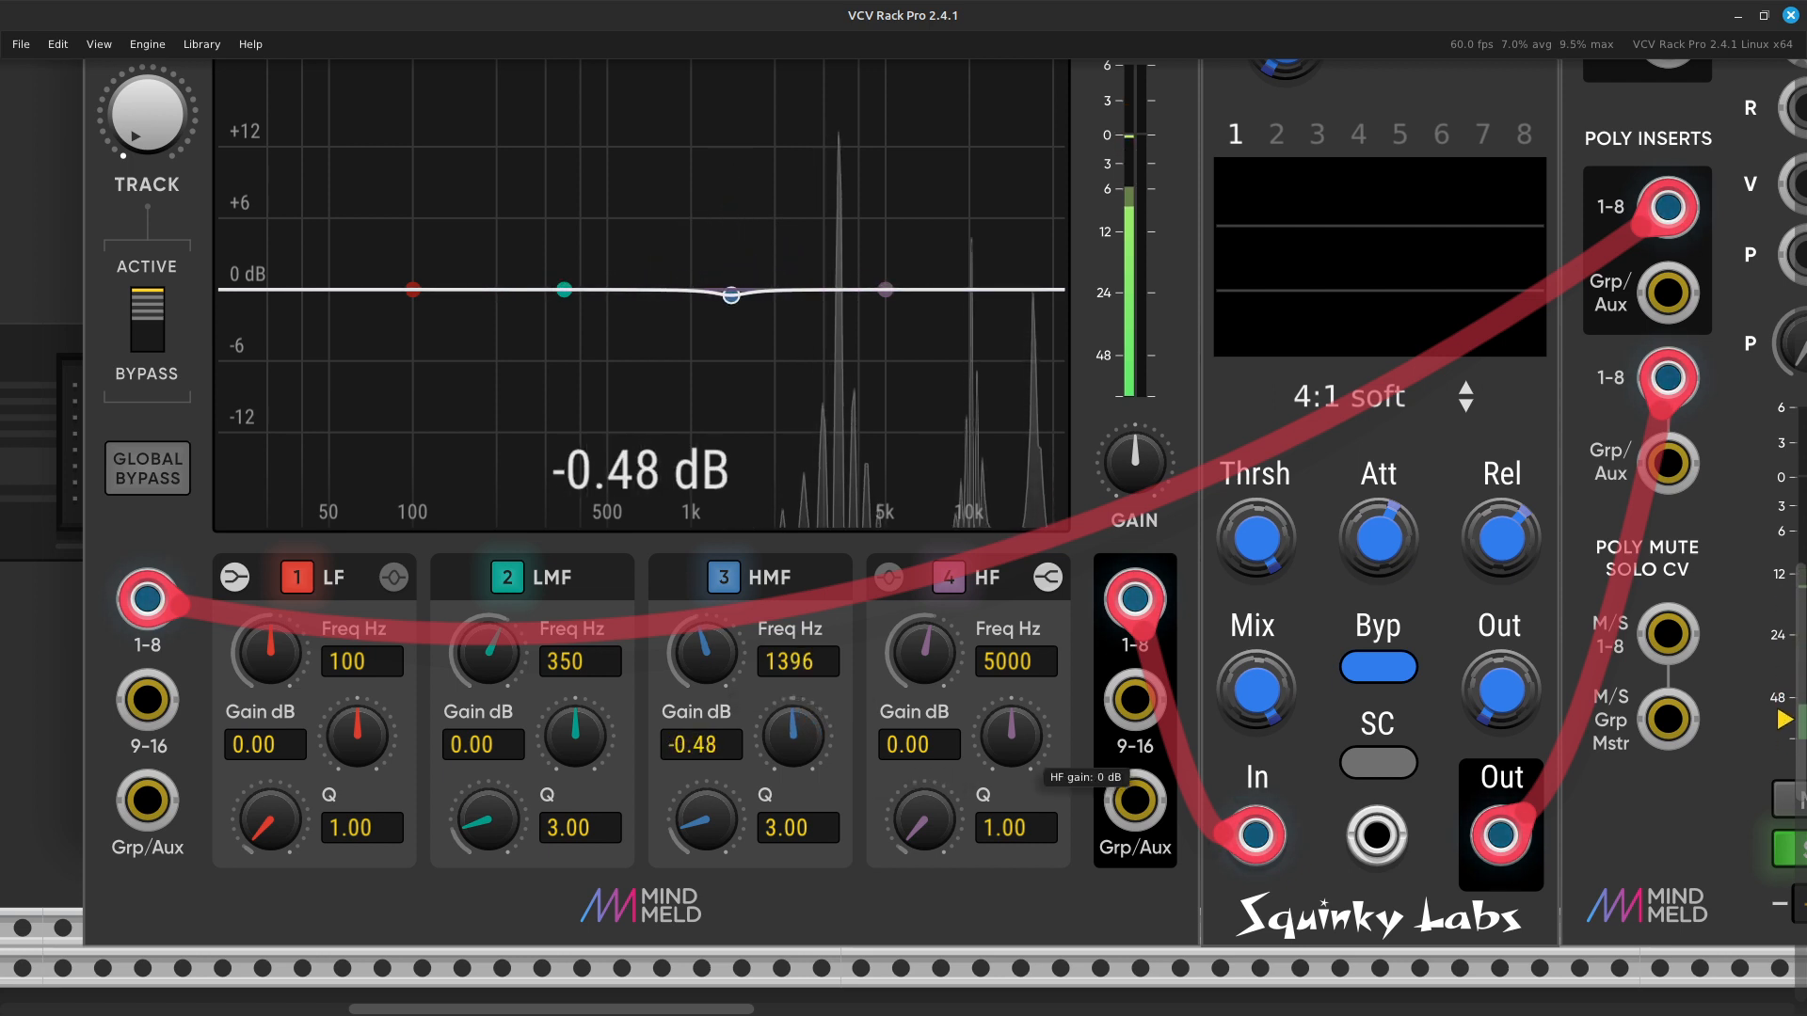
Set EqMaster's HF band frequency to 9784 Hz and cut its gain to -20 dB.
left_click_drag(1012, 763, 1012, 714)
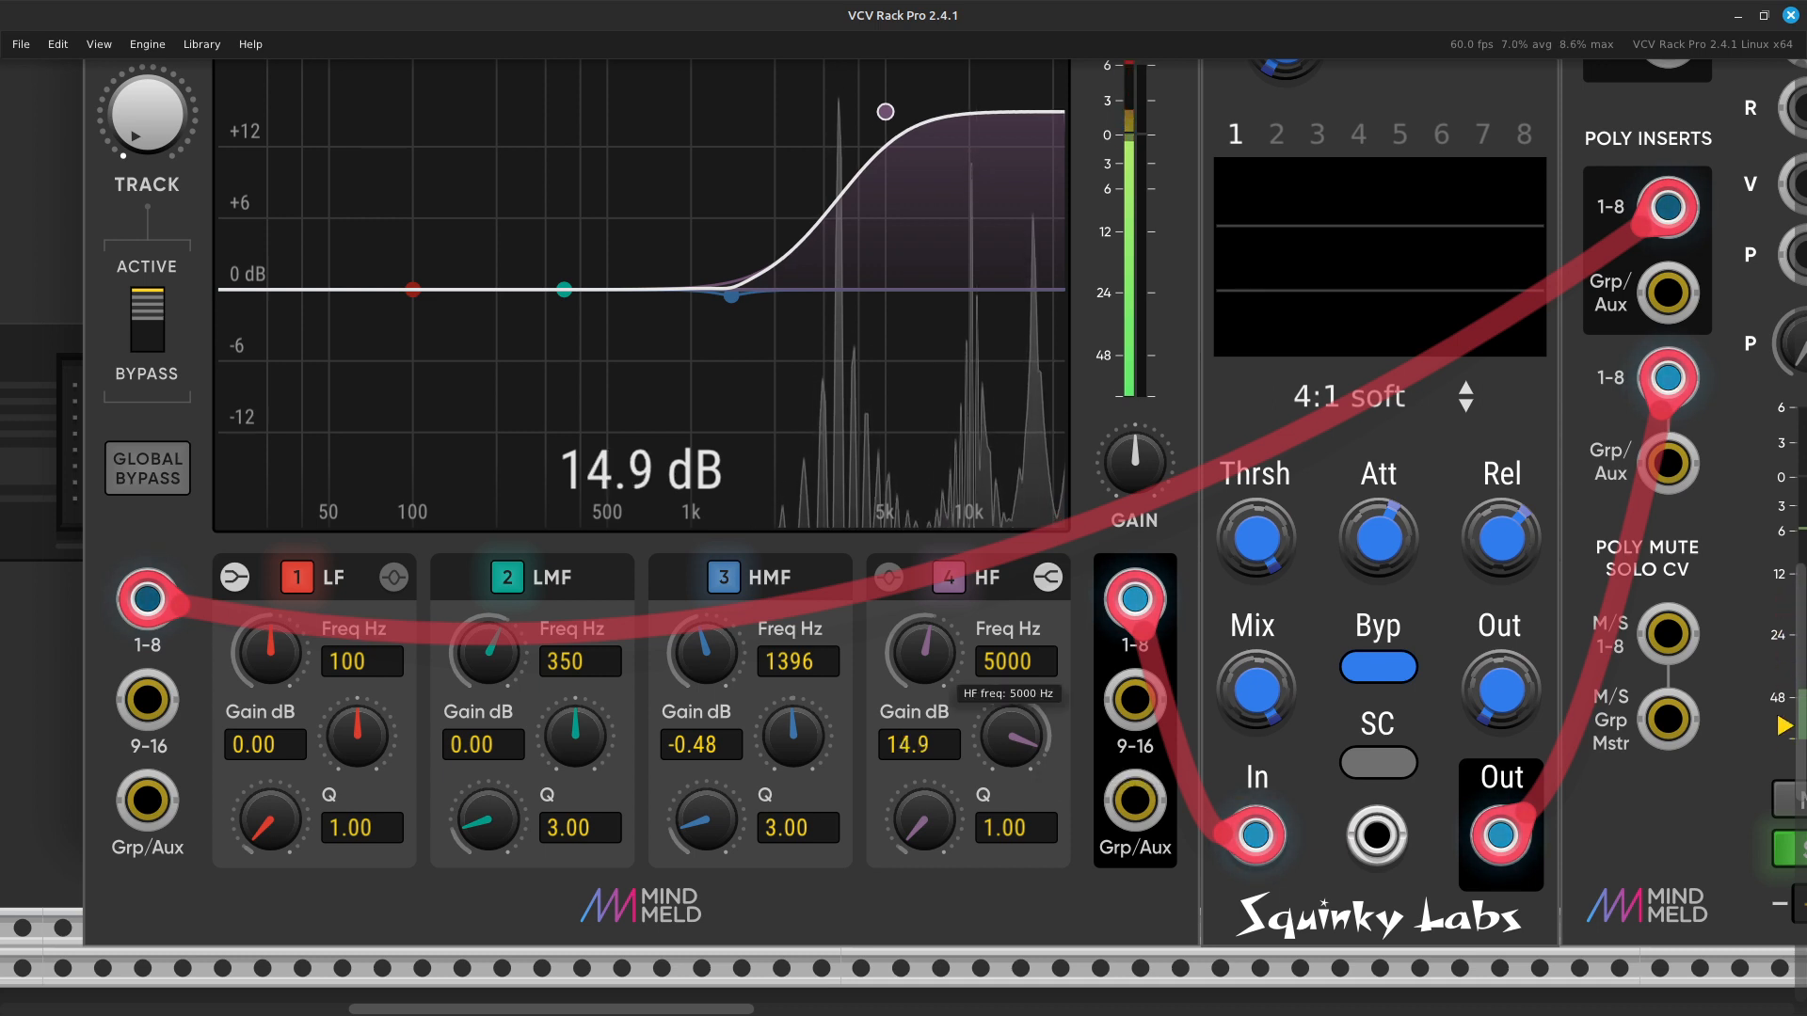
left_click_drag(943, 671, 943, 650)
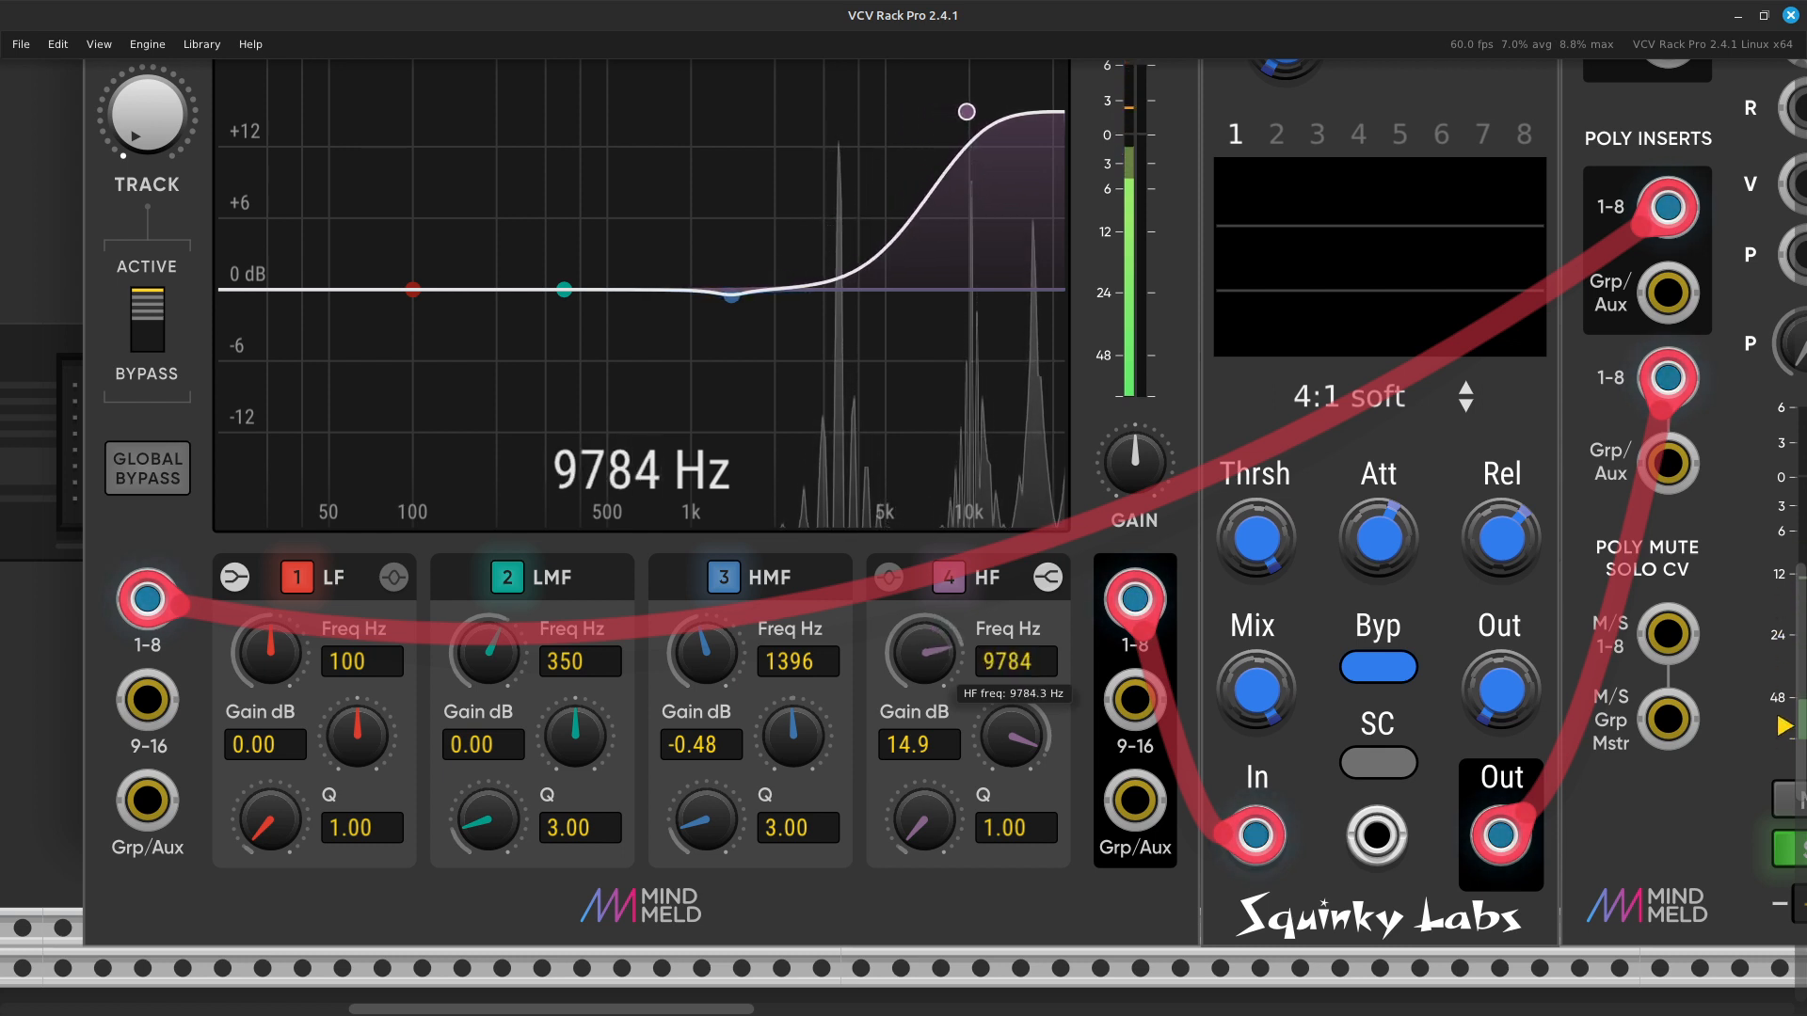
left_click_drag(1012, 736, 1011, 800)
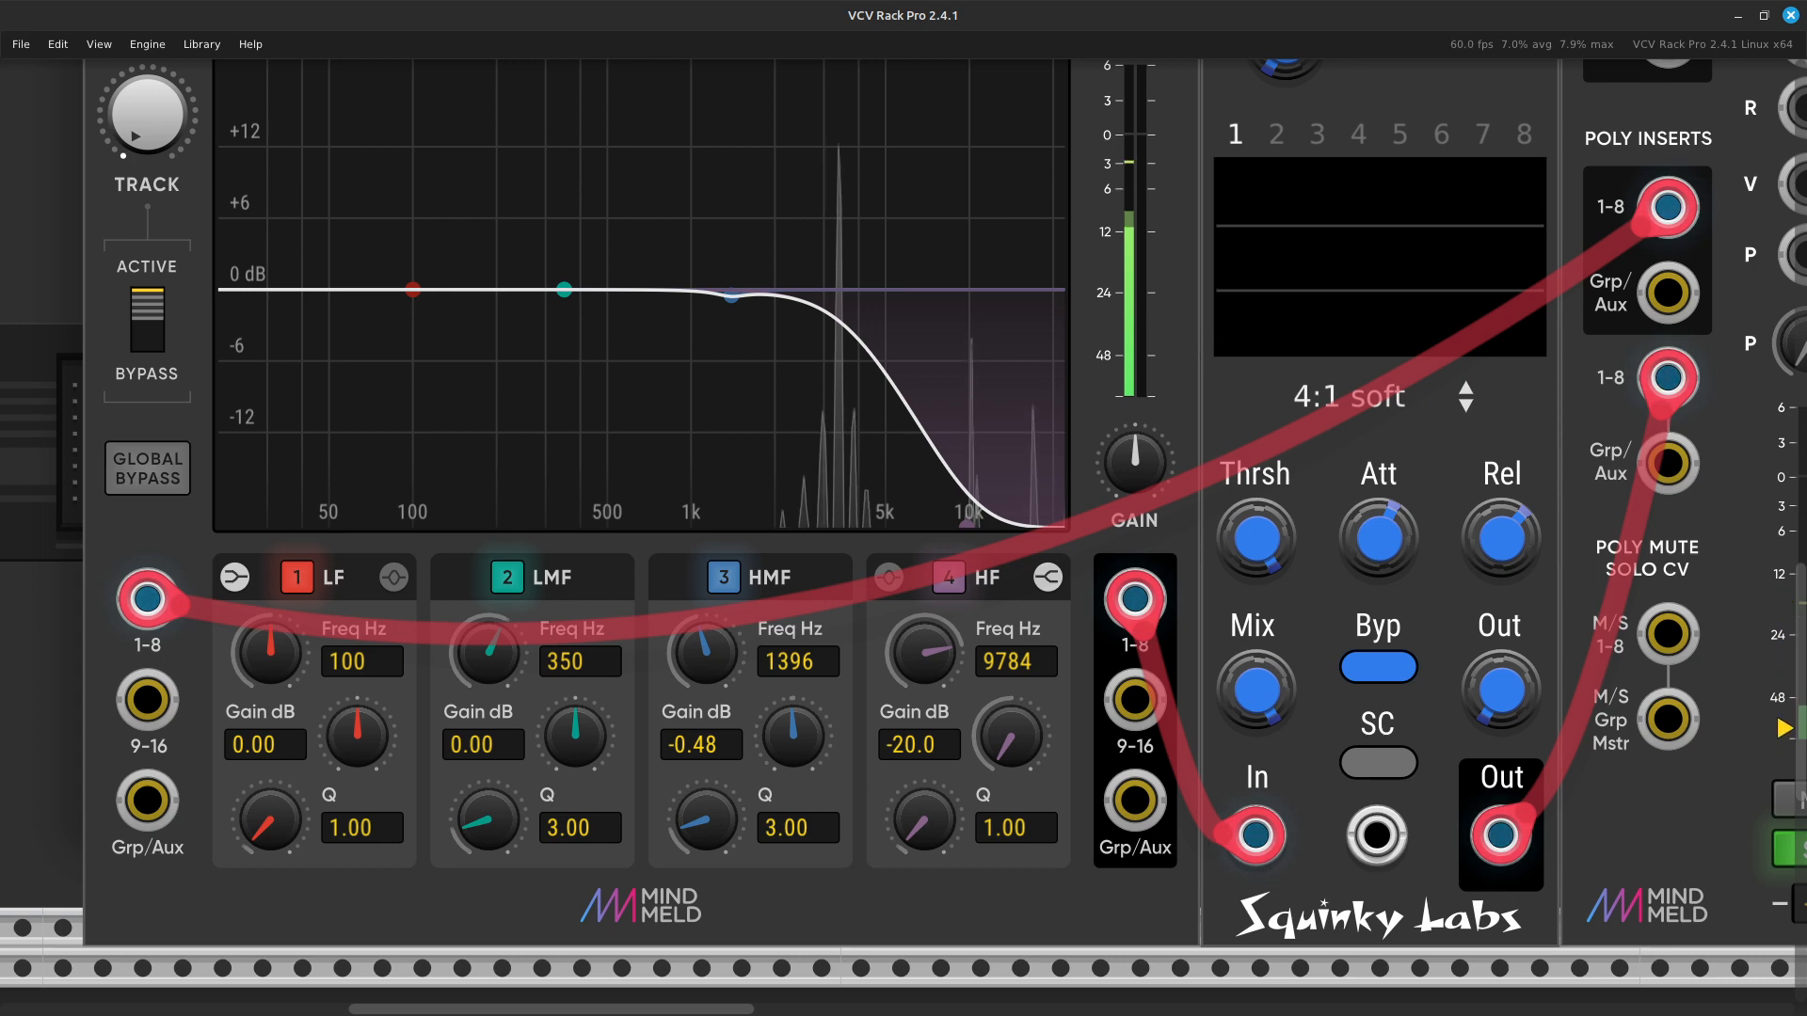
scroll(904, 536, "up", 2)
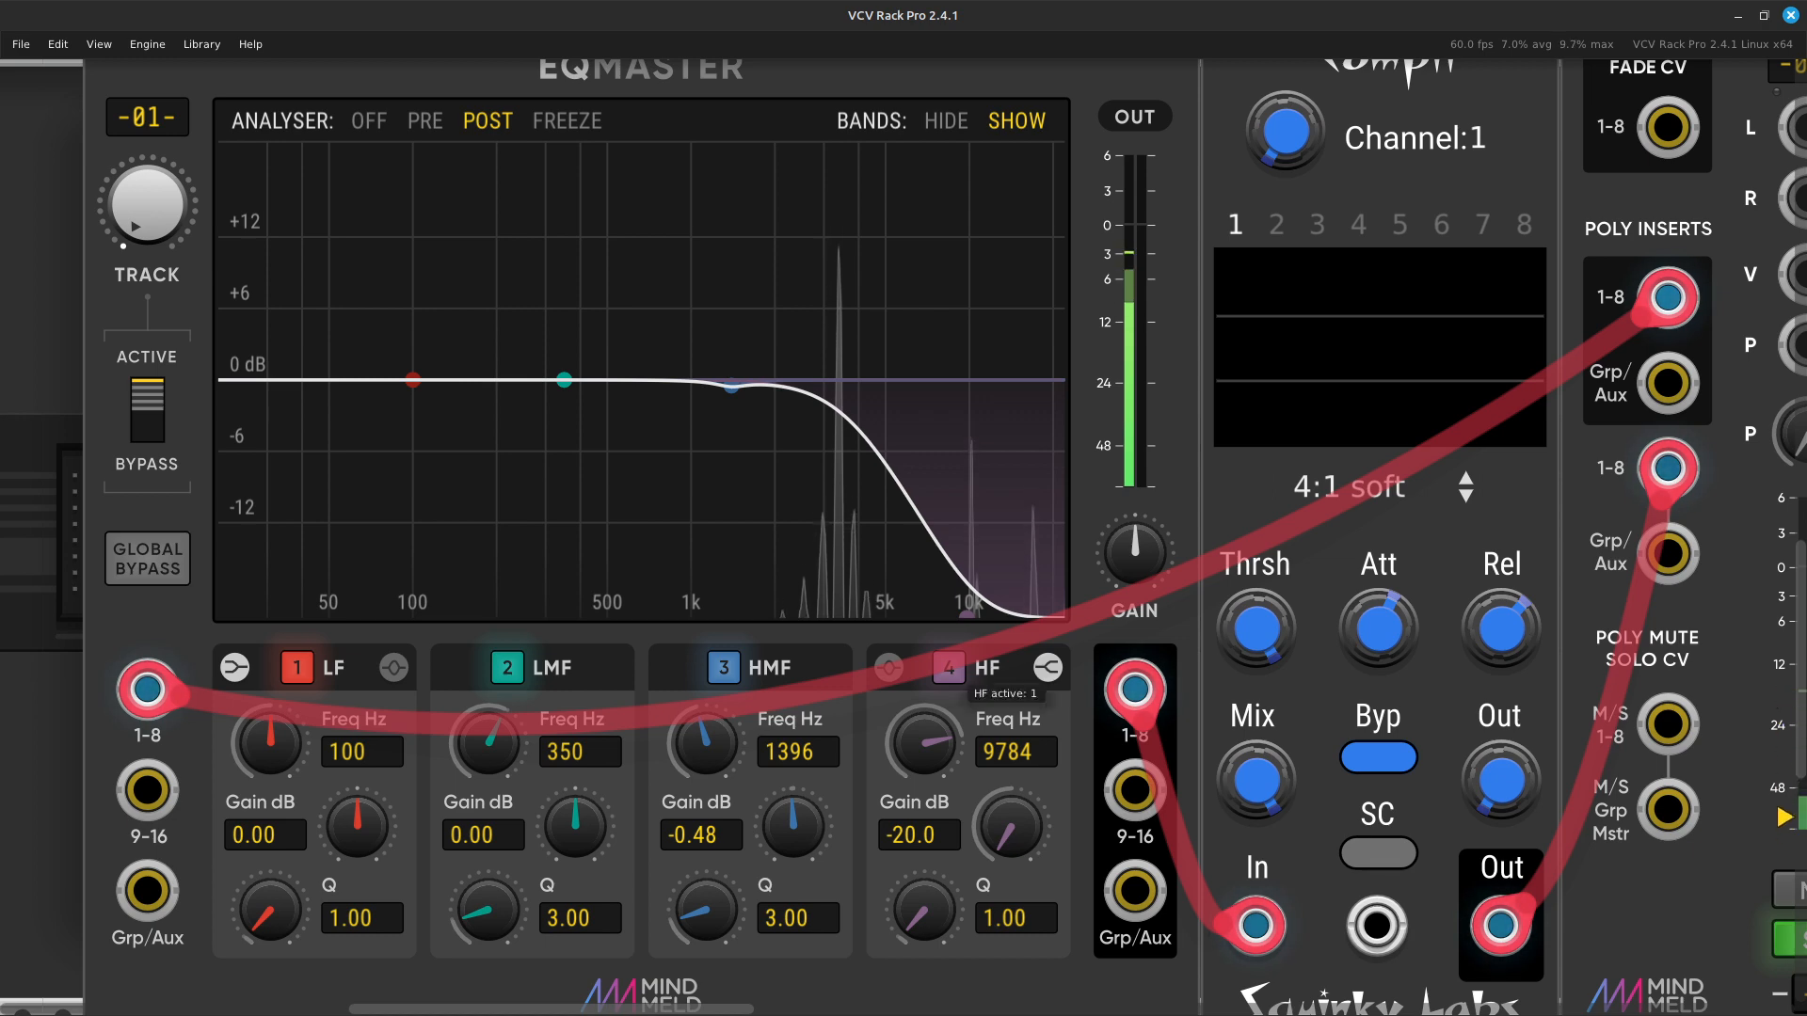
scroll(904, 536, "down", 3)
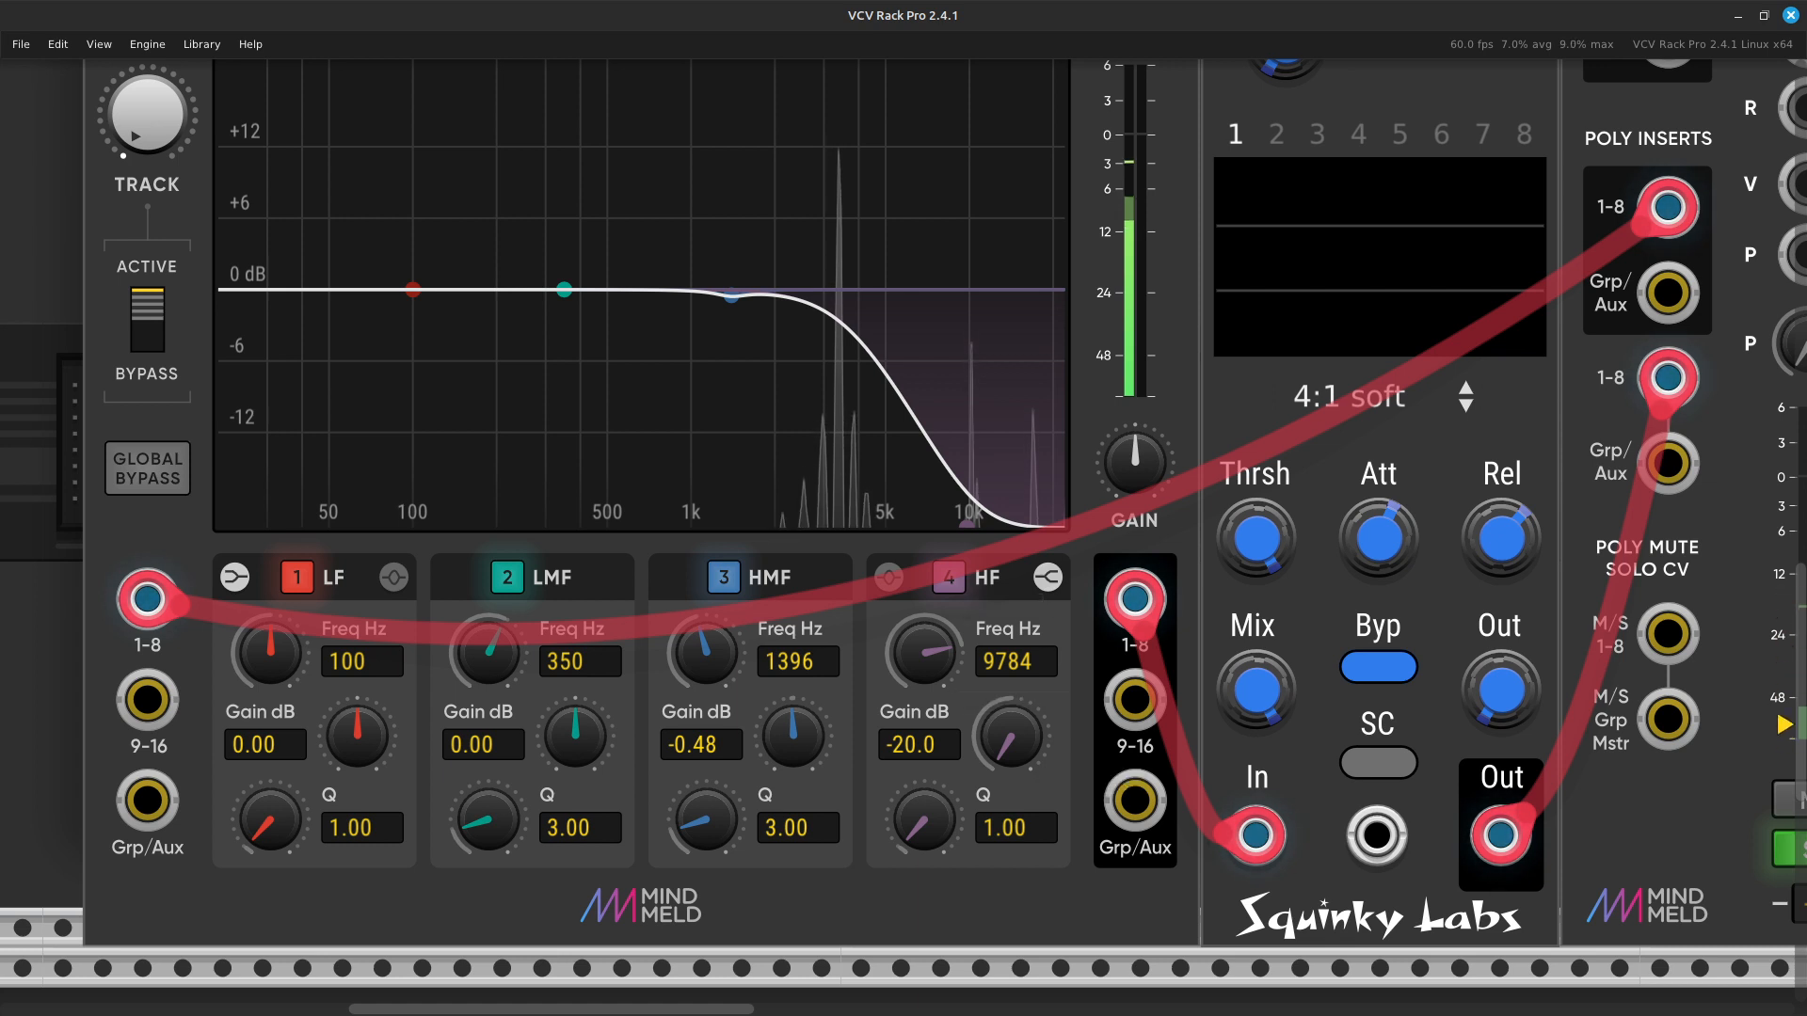
Raise the Q of EqMaster's HF band to 4.68.
mouse_move(924, 652)
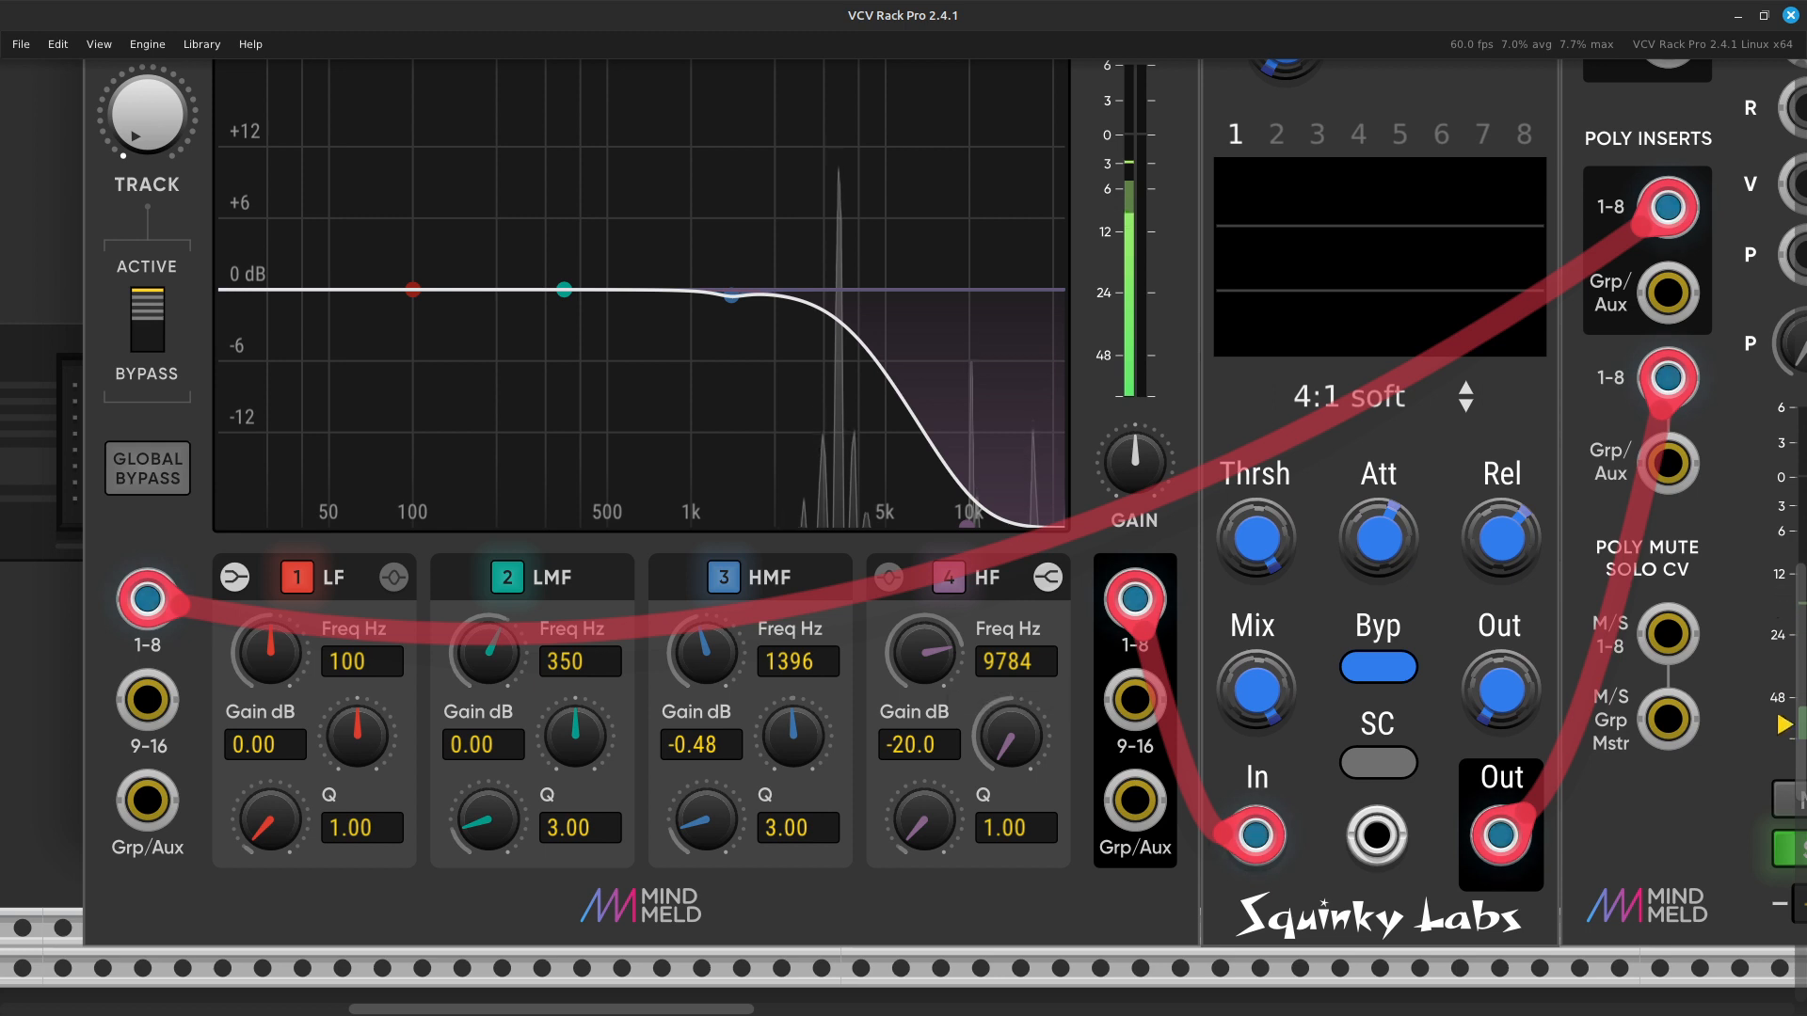
left_click_drag(922, 820, 923, 724)
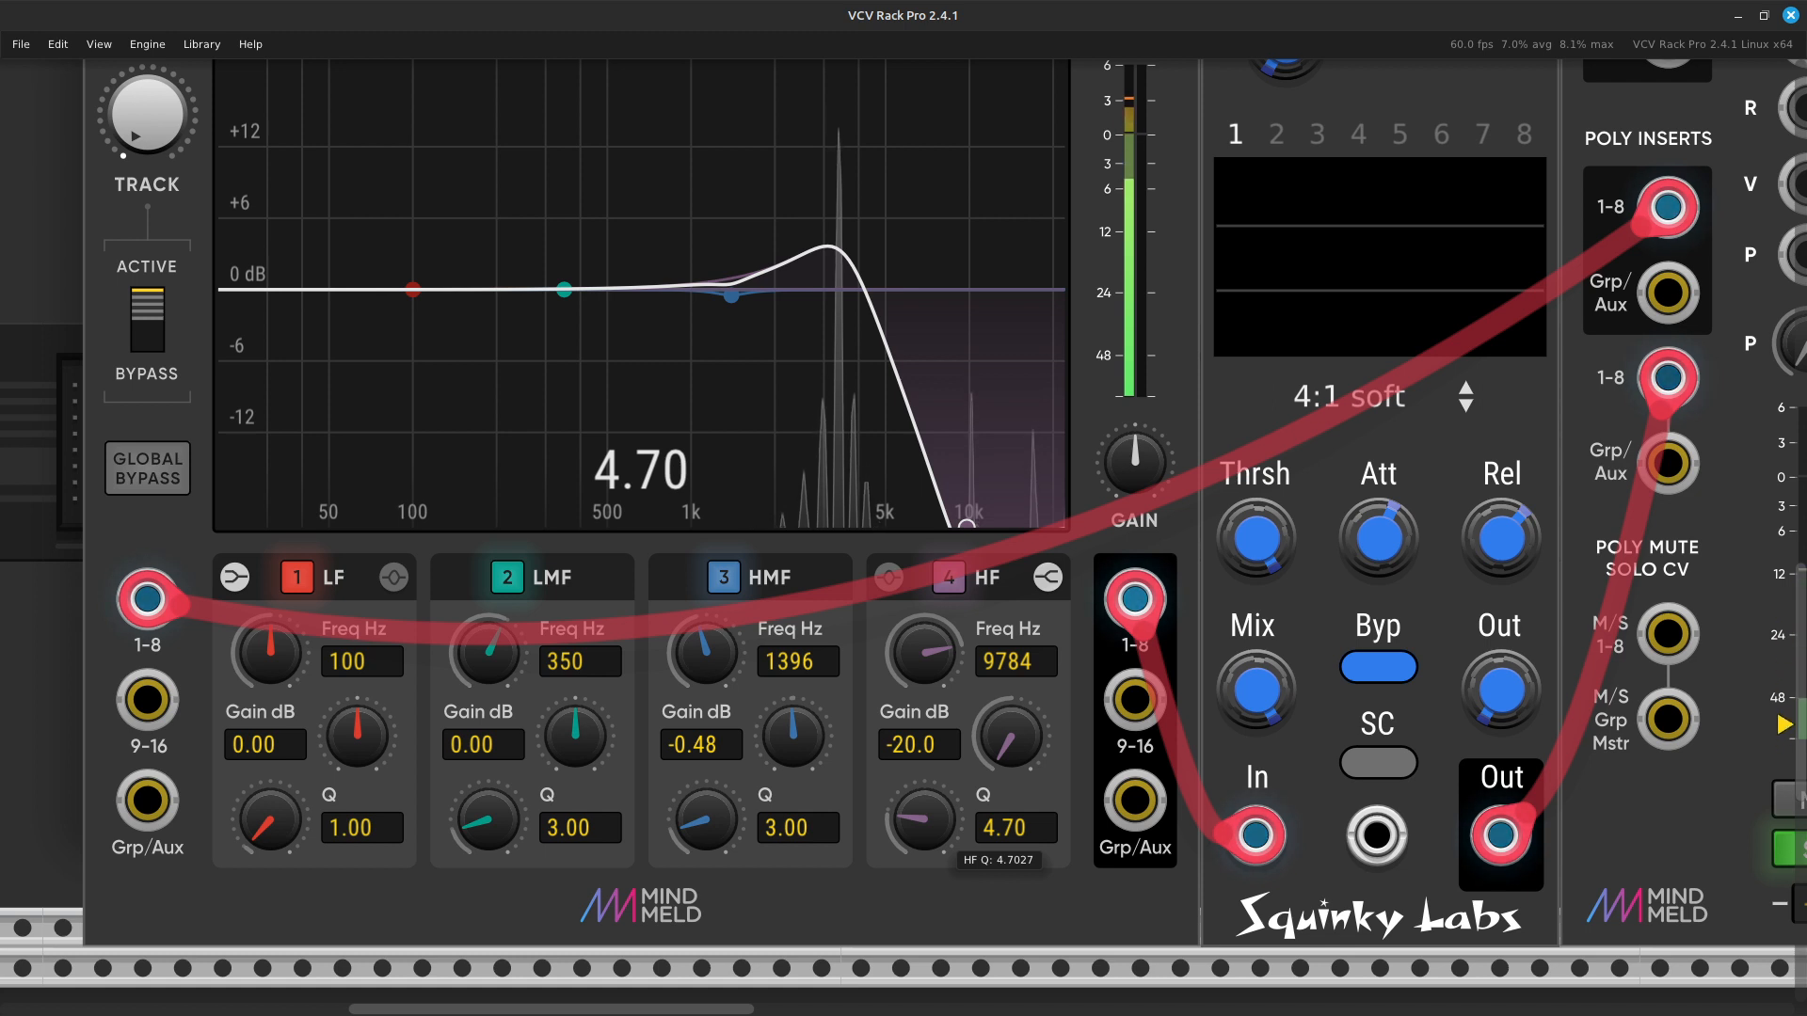
left_click_drag(922, 724, 922, 725)
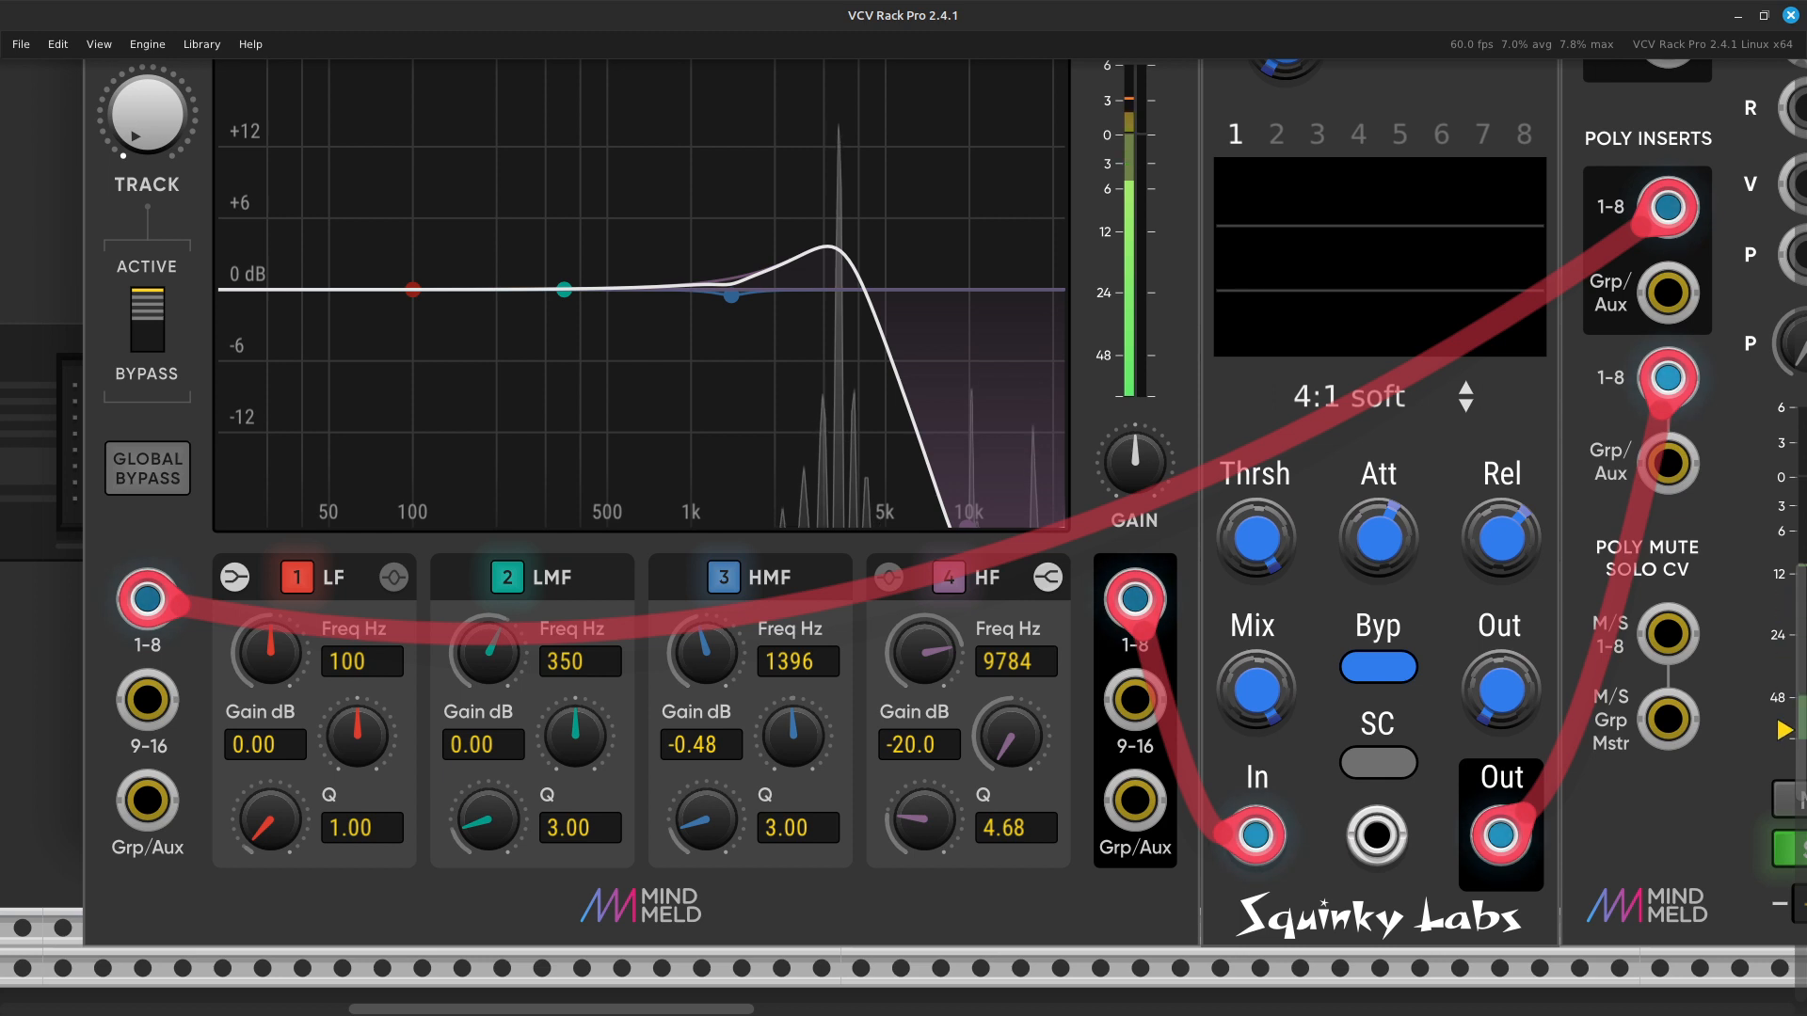
mouse_move(1028, 755)
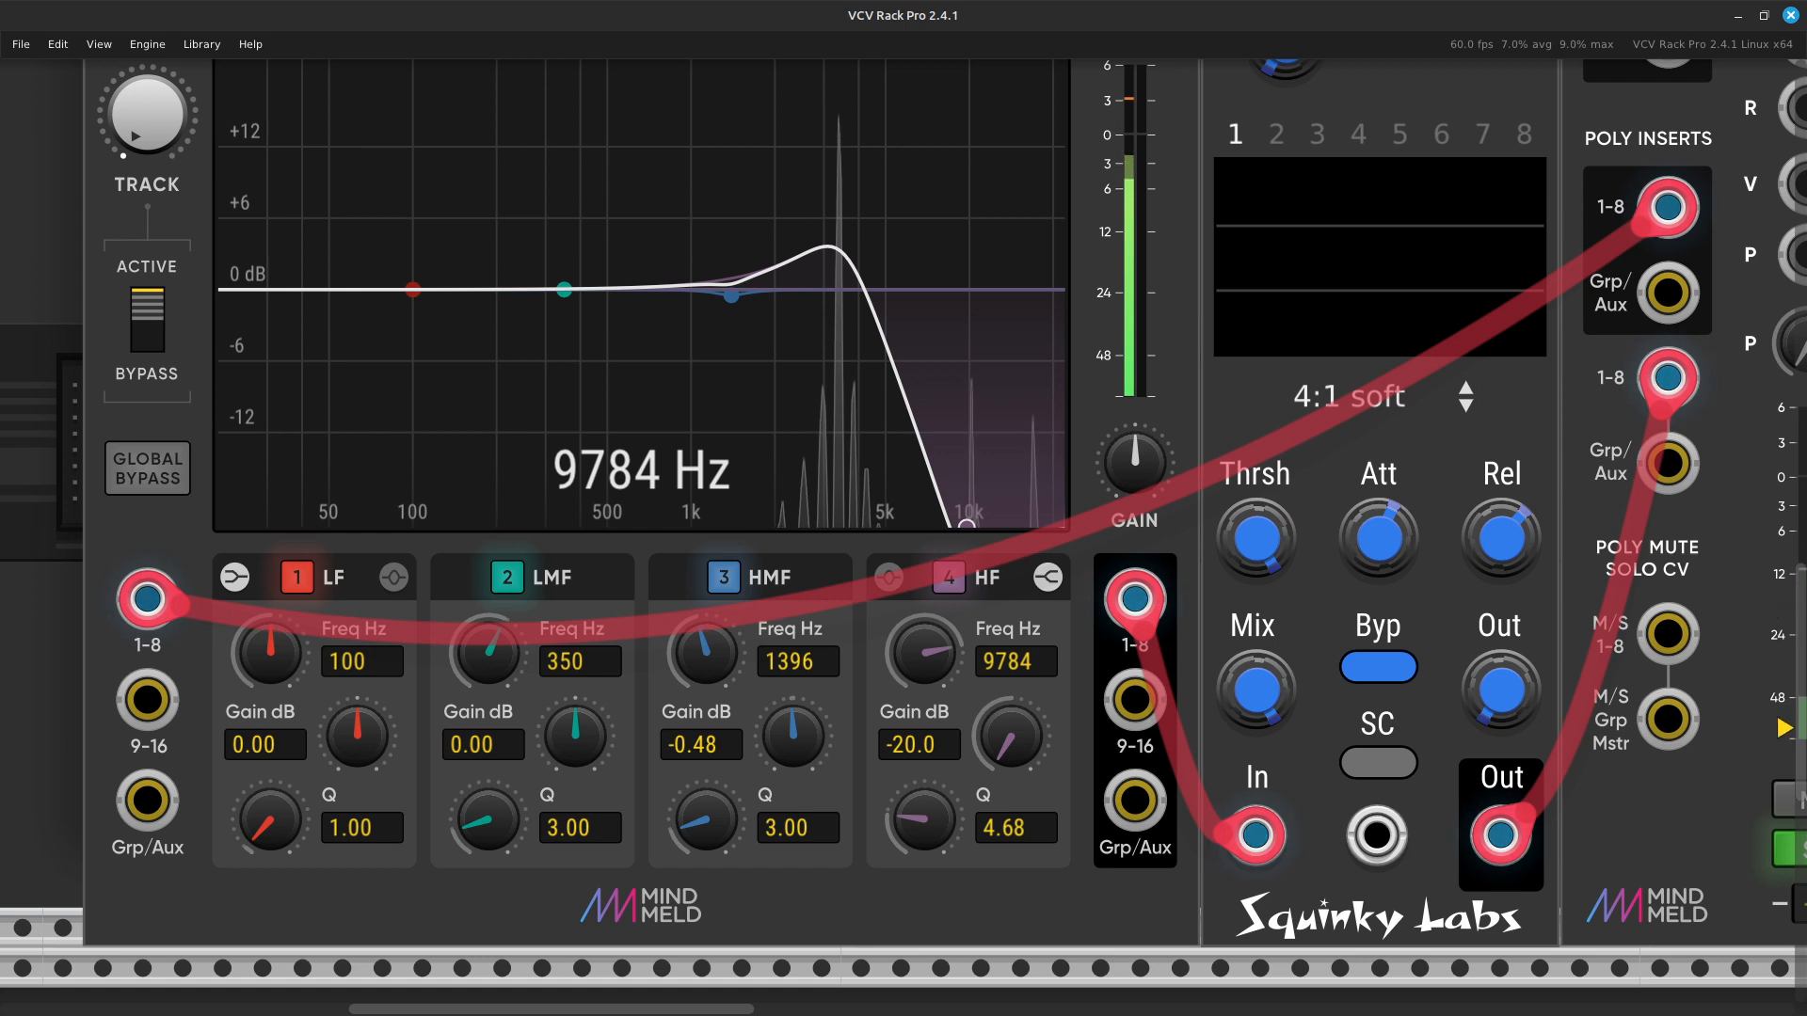
mouse_move(925, 651)
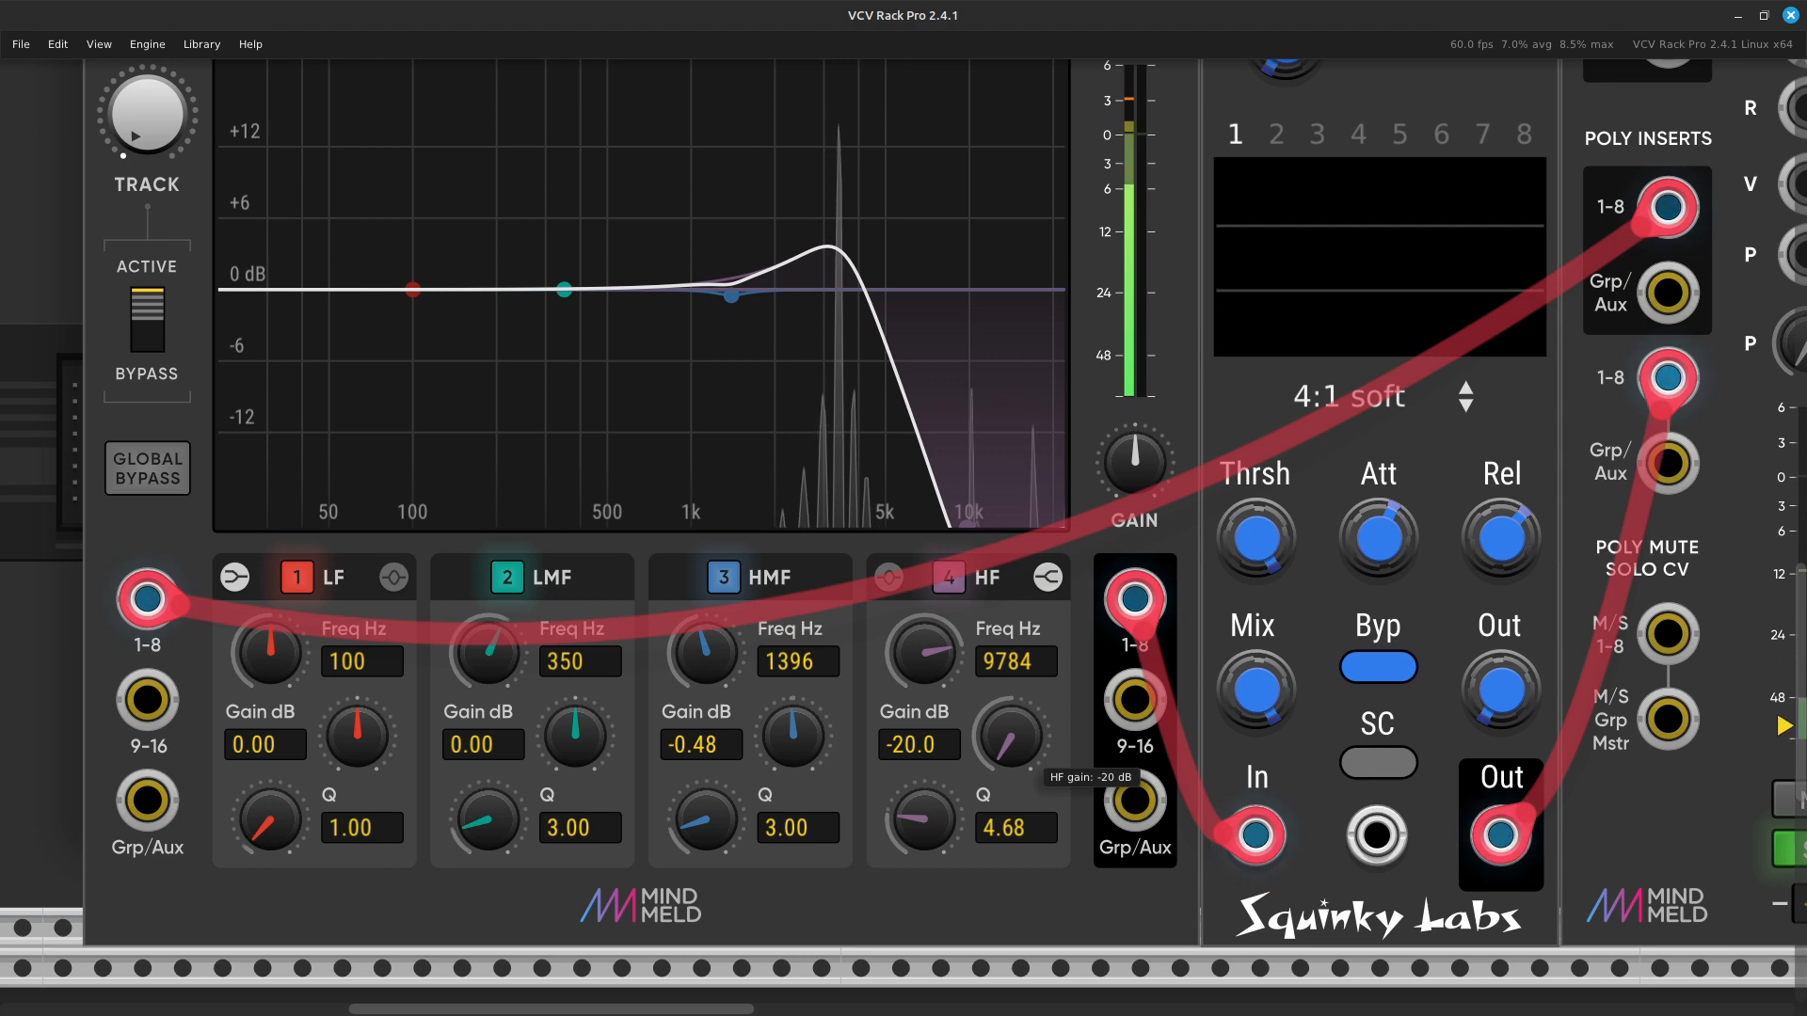
Turn off the bypass on Comp II for channel 1.
scroll(903, 509, "right", 5)
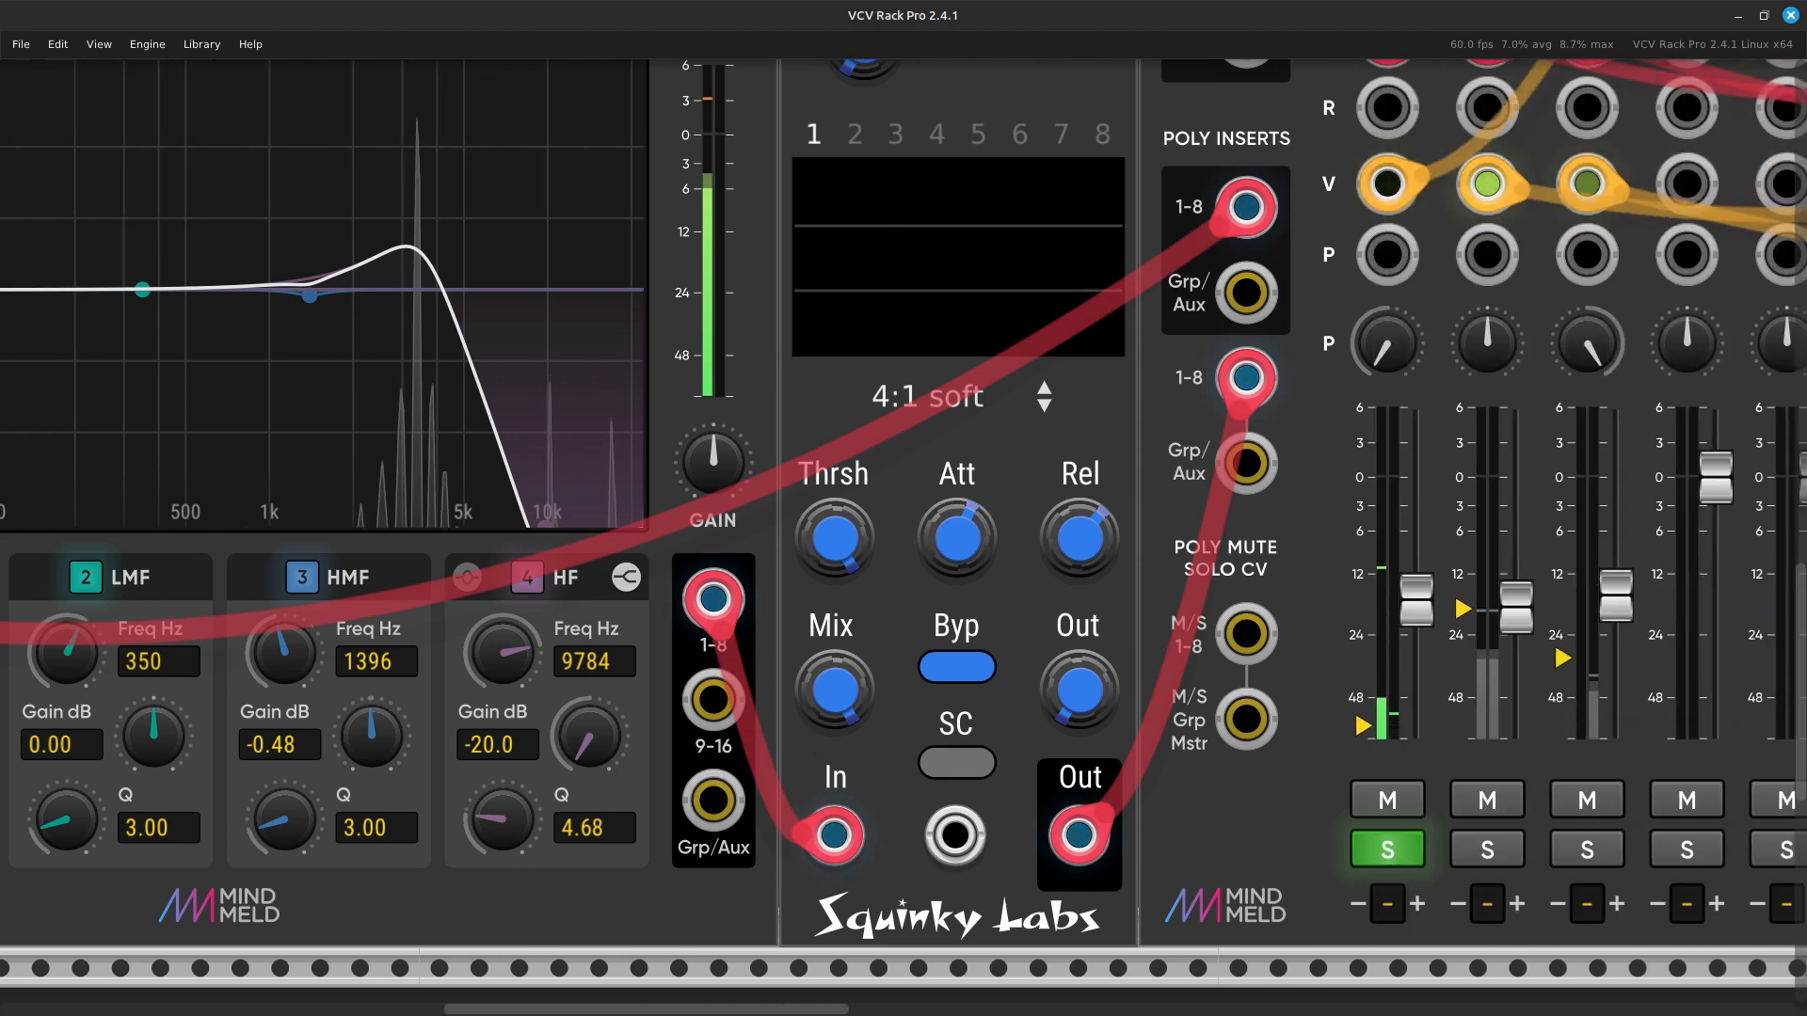
scroll(904, 508, "up", 3)
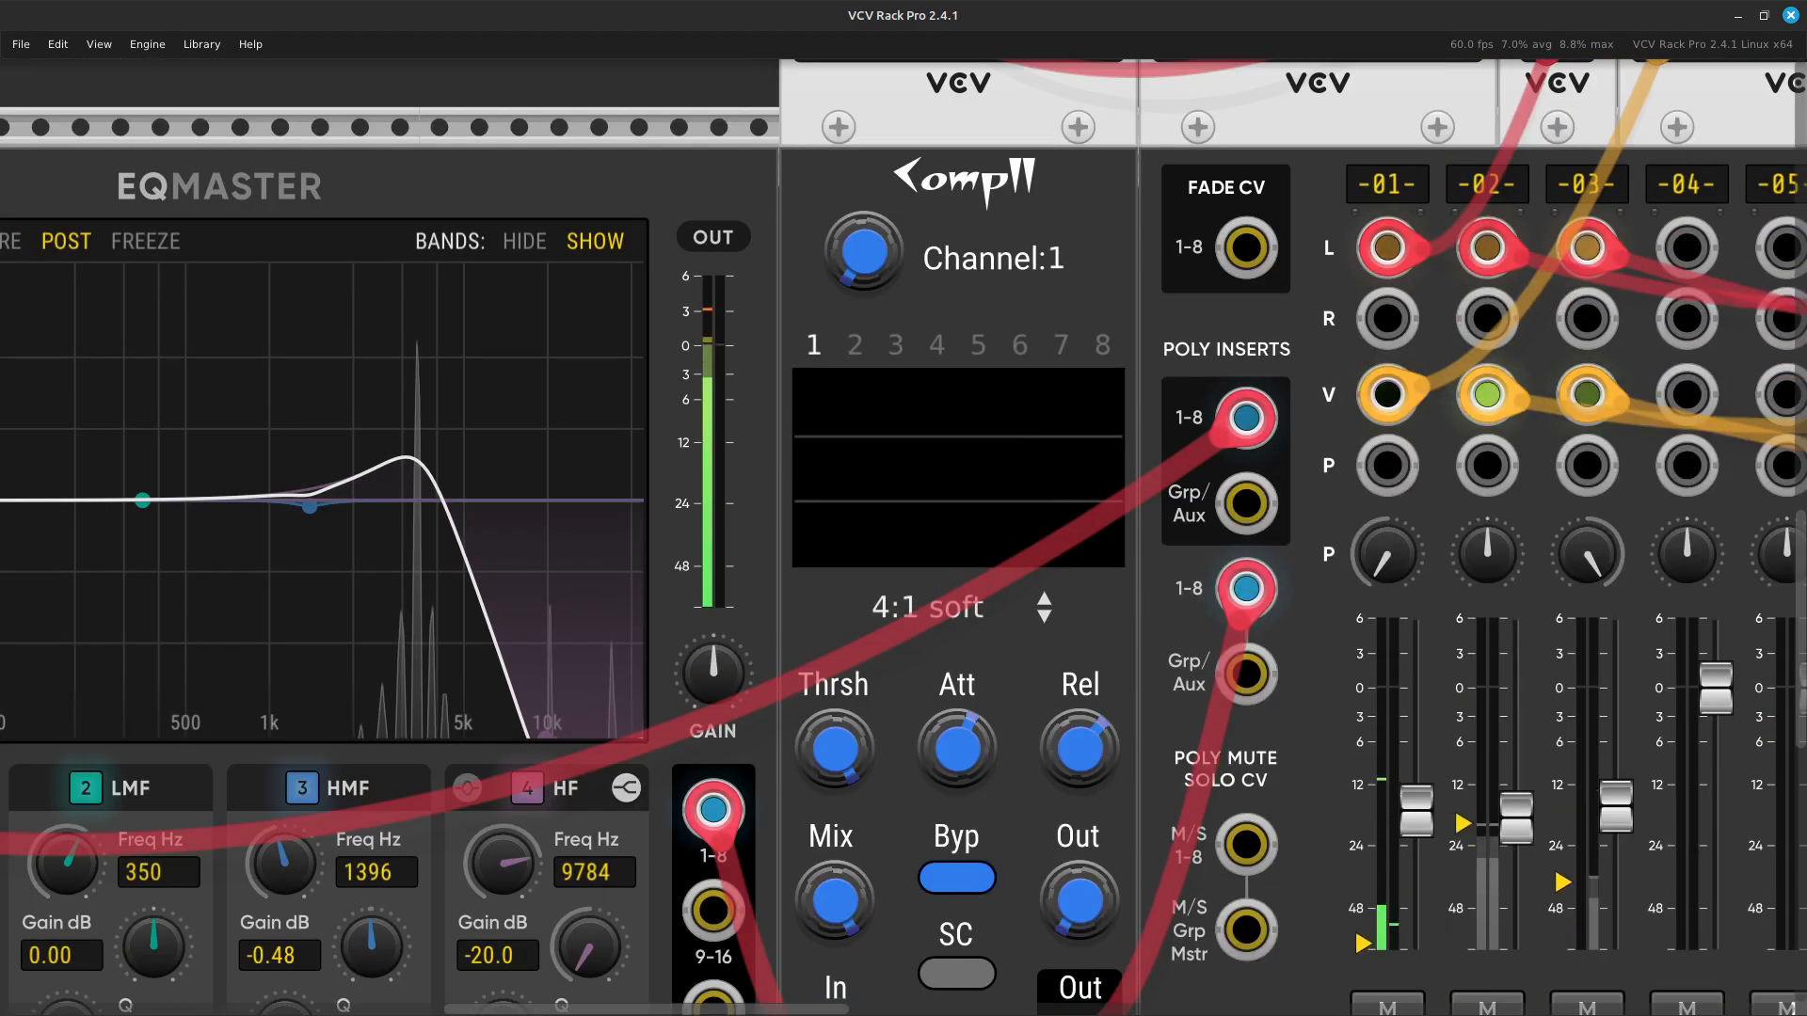
scroll(978, 588, "down", 4)
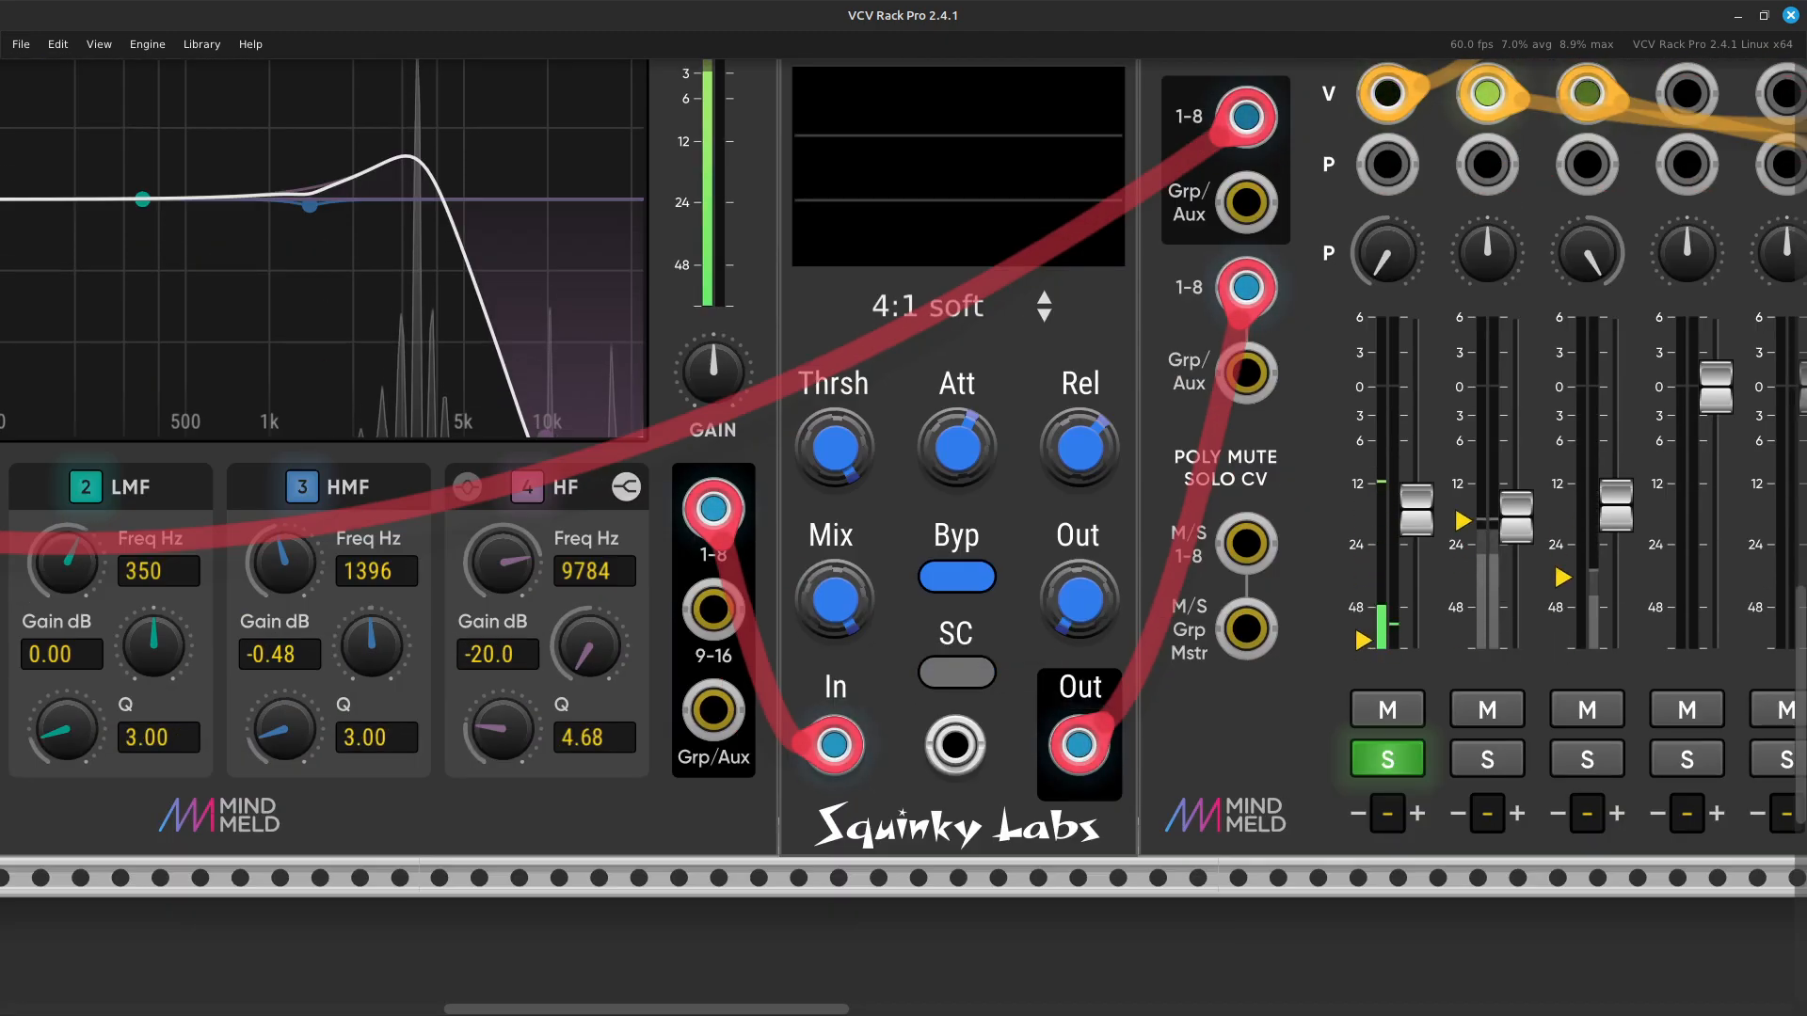
left_click(978, 578)
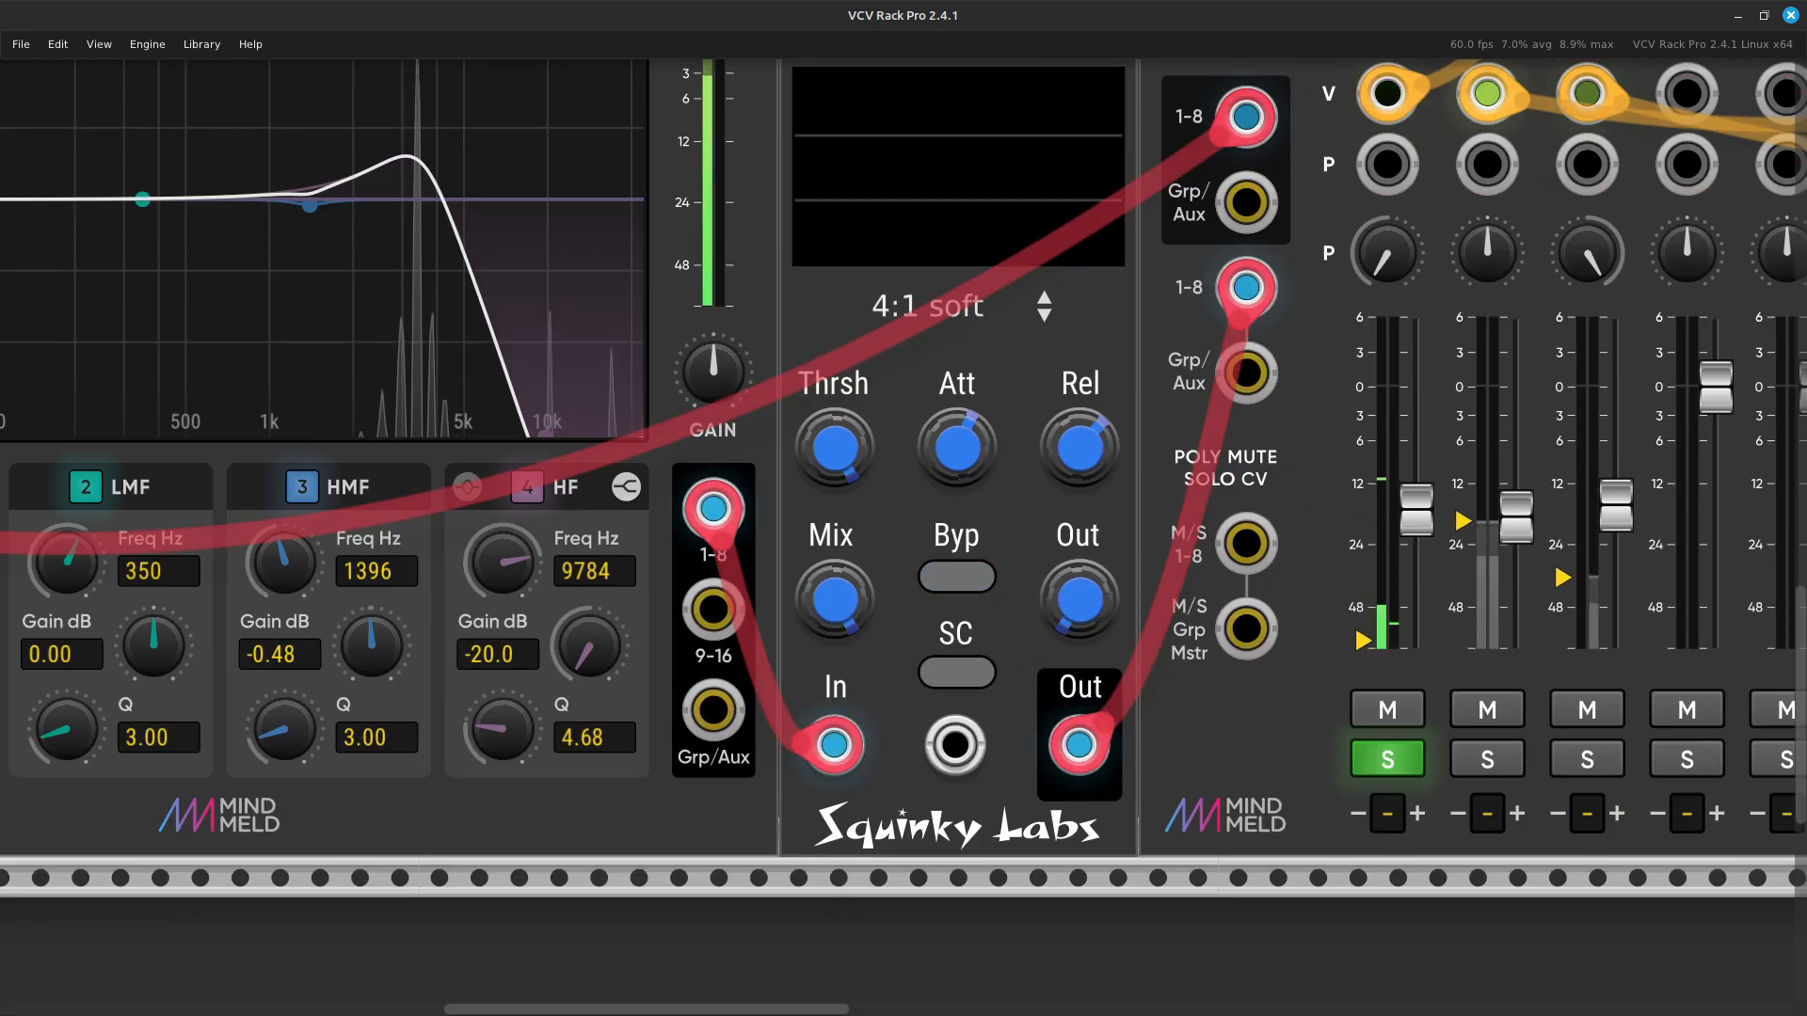
Lower Comp II's threshold for channel 1 to about the middle of its range and set the attack time to 0 ms.
scroll(978, 578, "up", 3)
scroll(870, 786, "up", 2)
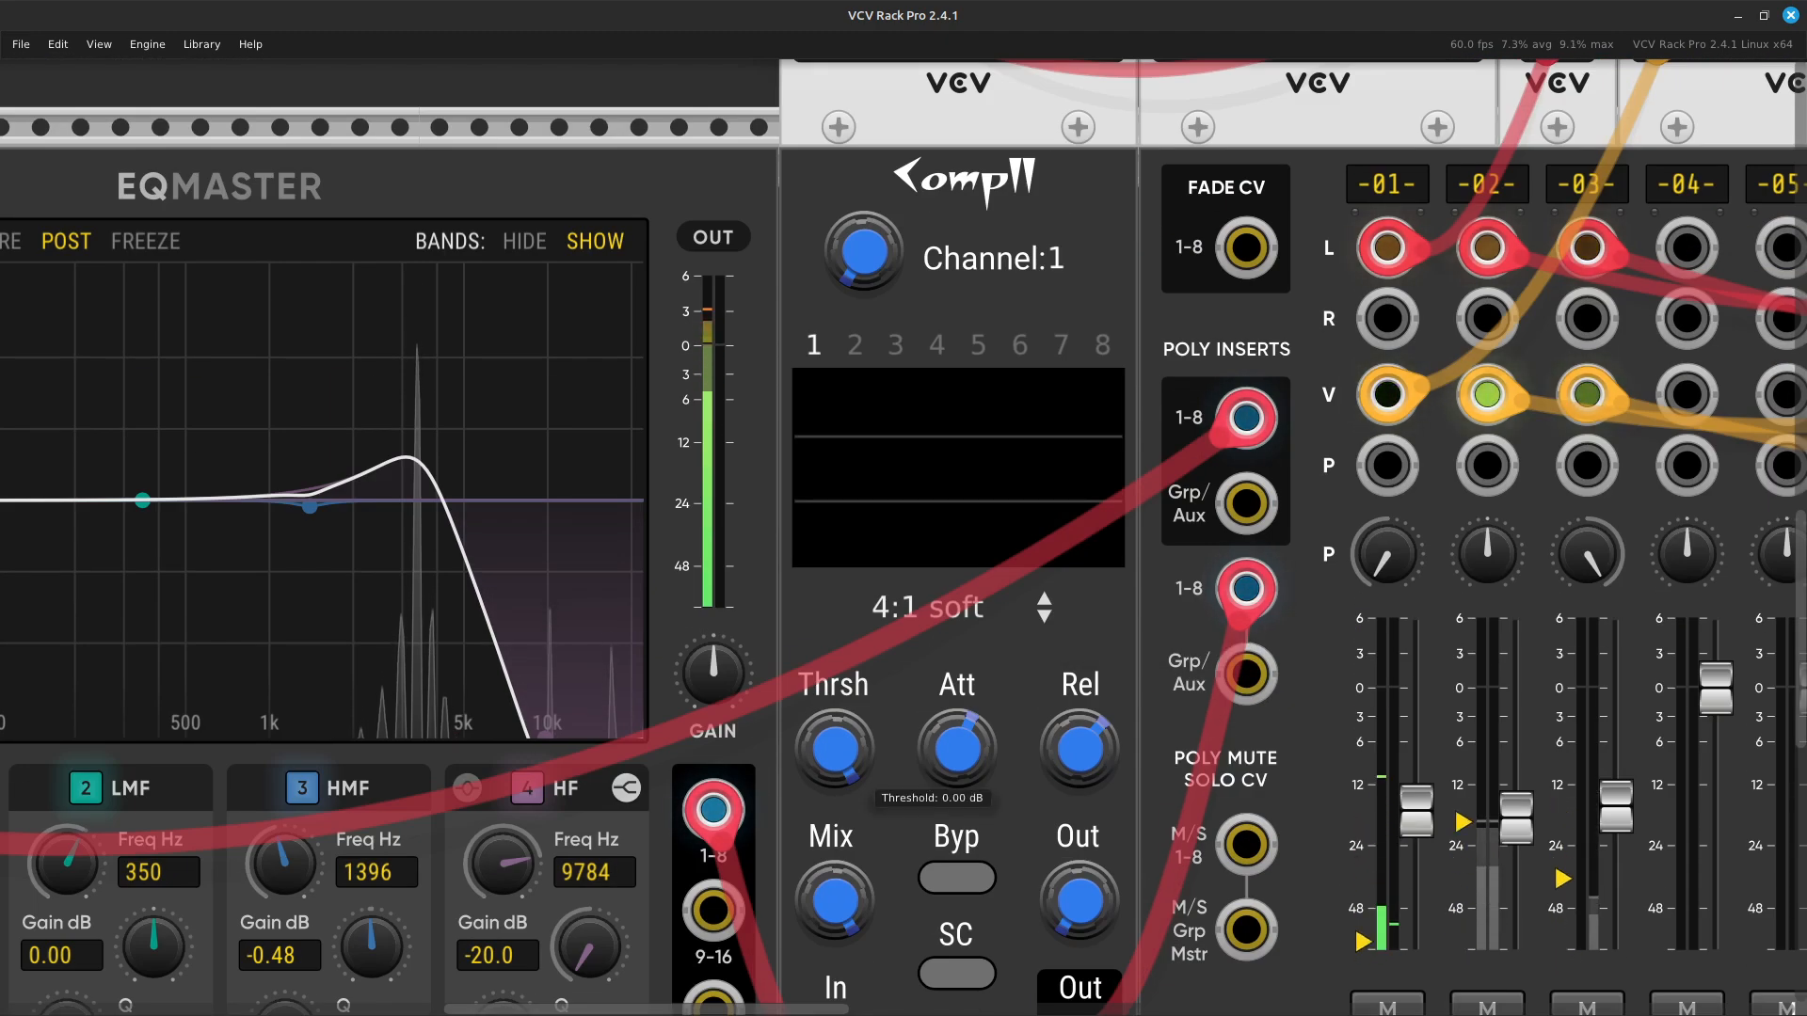
left_click_drag(833, 750, 834, 781)
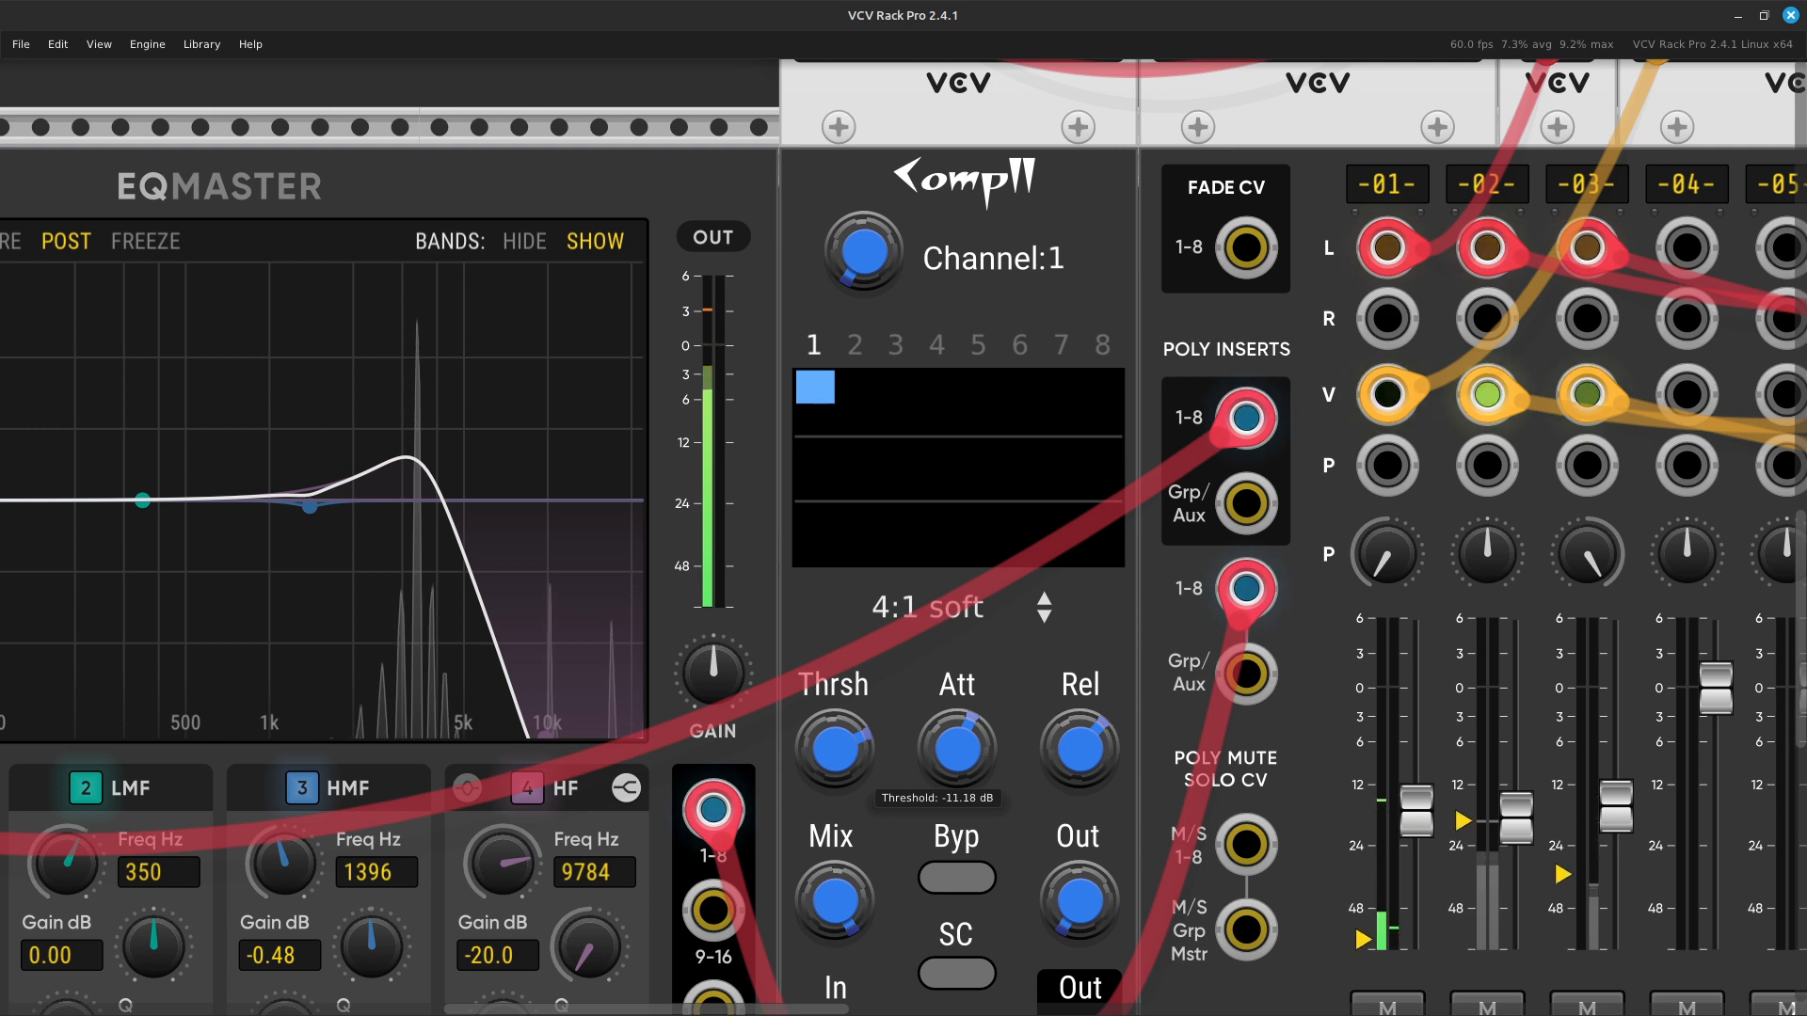
left_click_drag(957, 750, 957, 847)
left_click_drag(834, 750, 834, 798)
Reset the mixer's channel 1 fader to its default level of 0 dB.
key("Right")
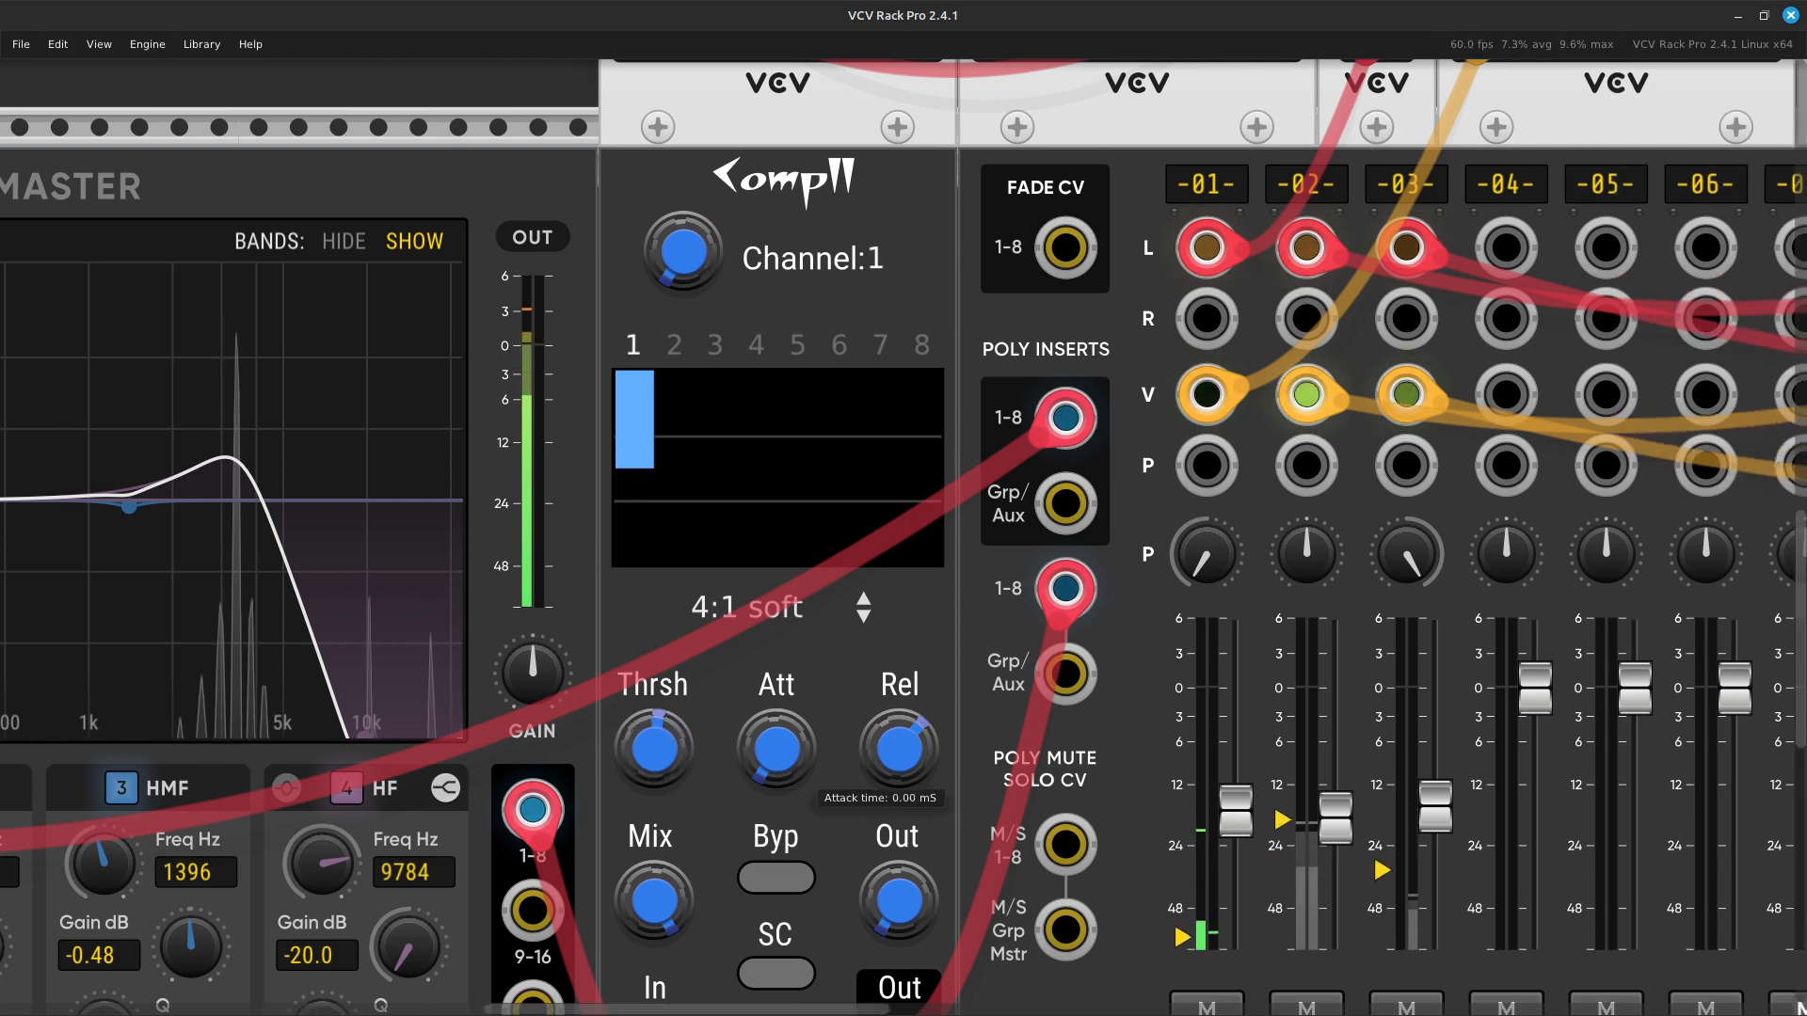
right_click(936, 822)
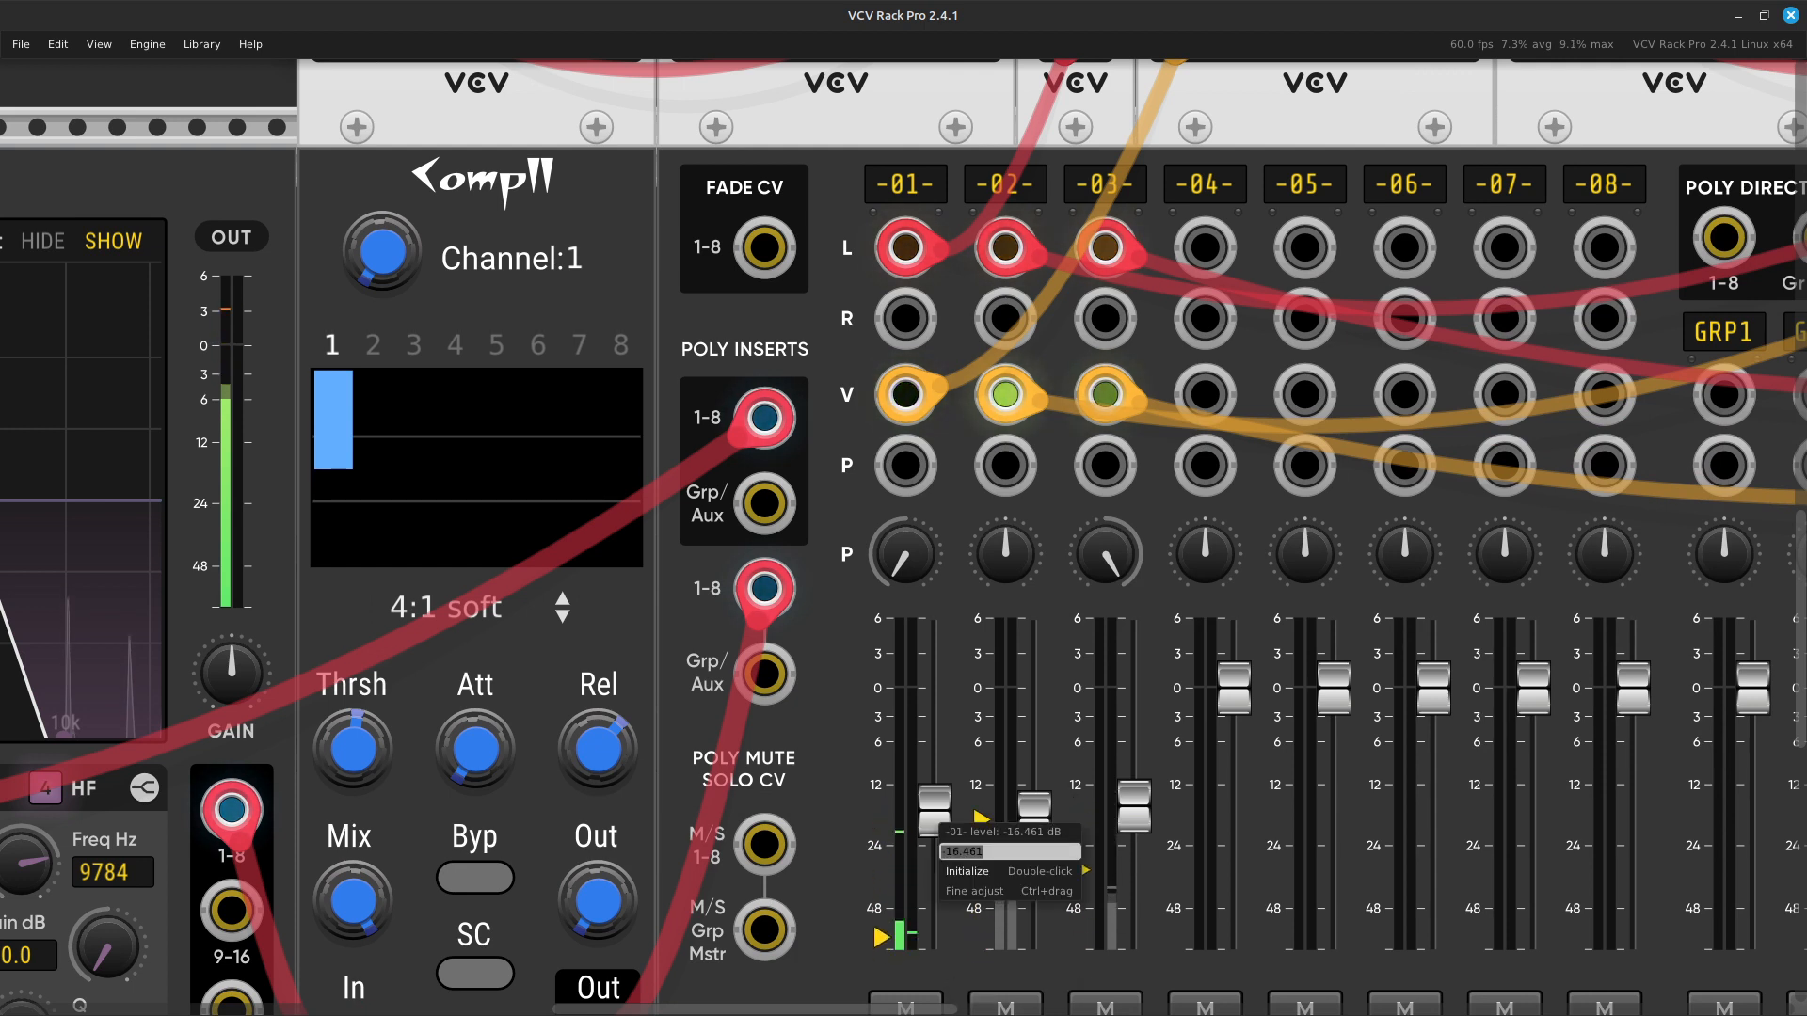
left_click(967, 871)
Lower Comp II's threshold for channel 1 to -20.58 dB.
key("Left")
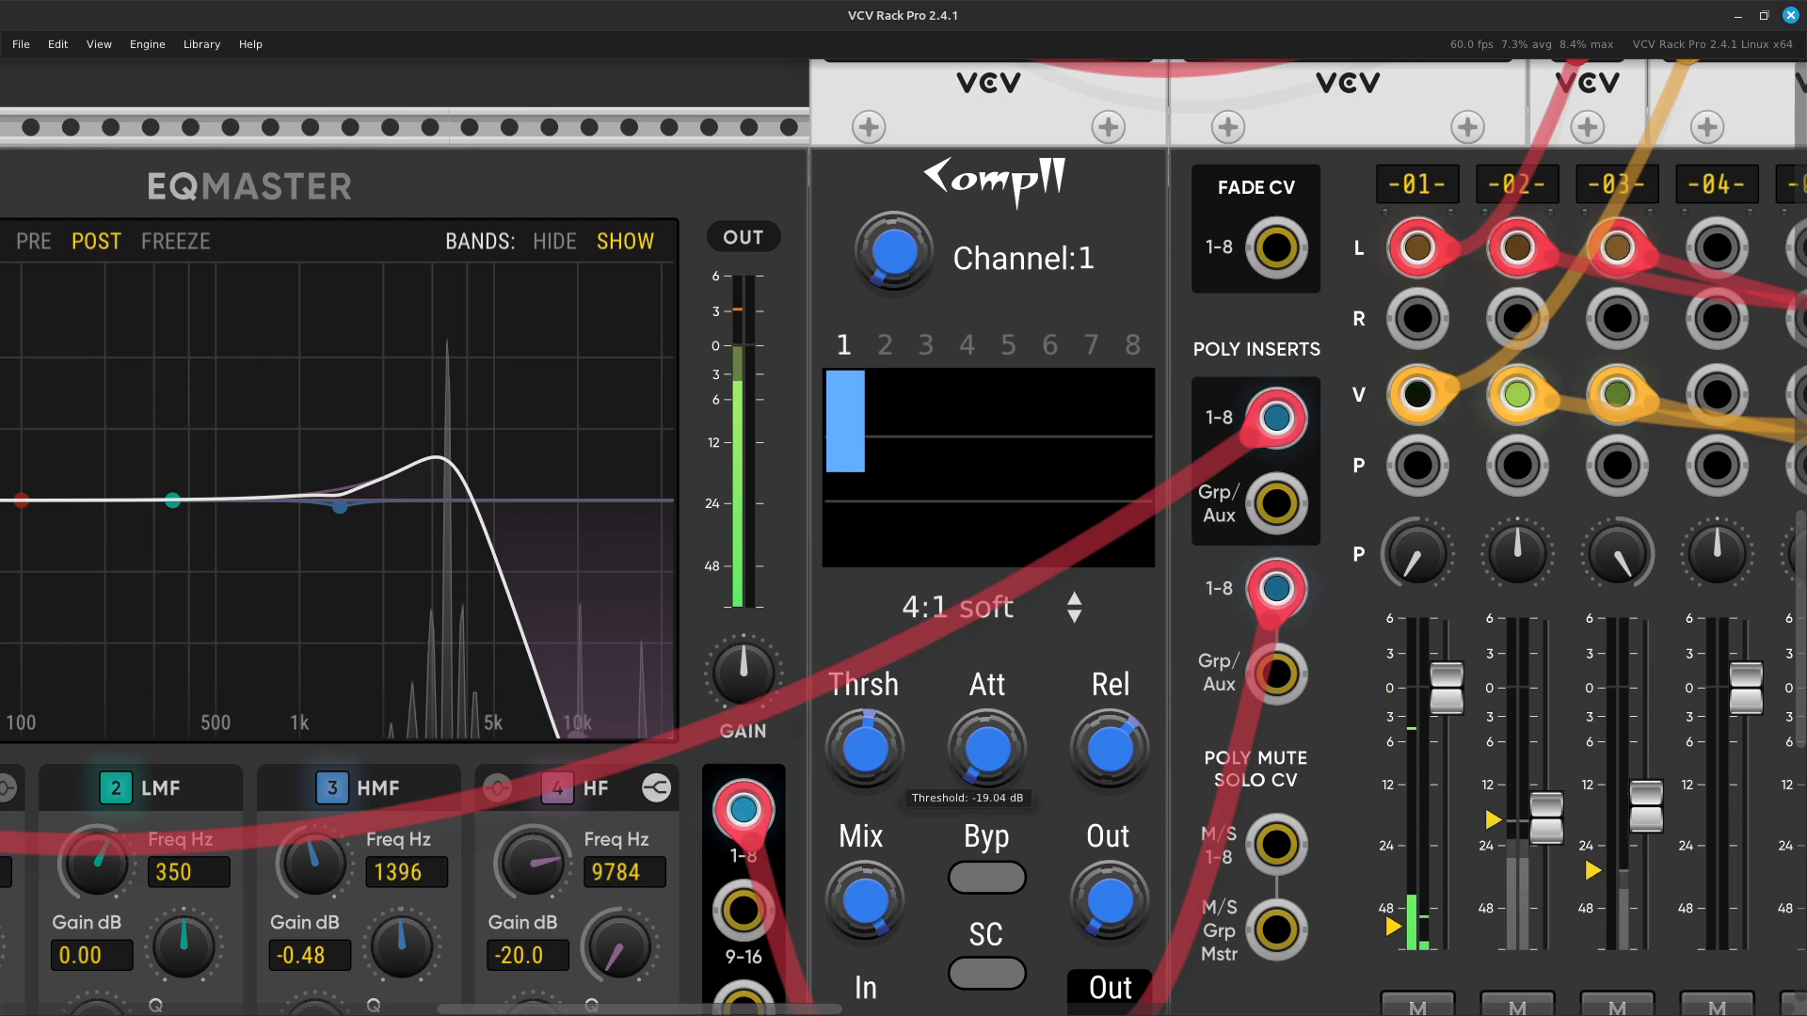
scroll(875, 743, "down", 1)
key("Down")
key("Down")
key("Down")
key("Right")
key("Right")
key("Right")
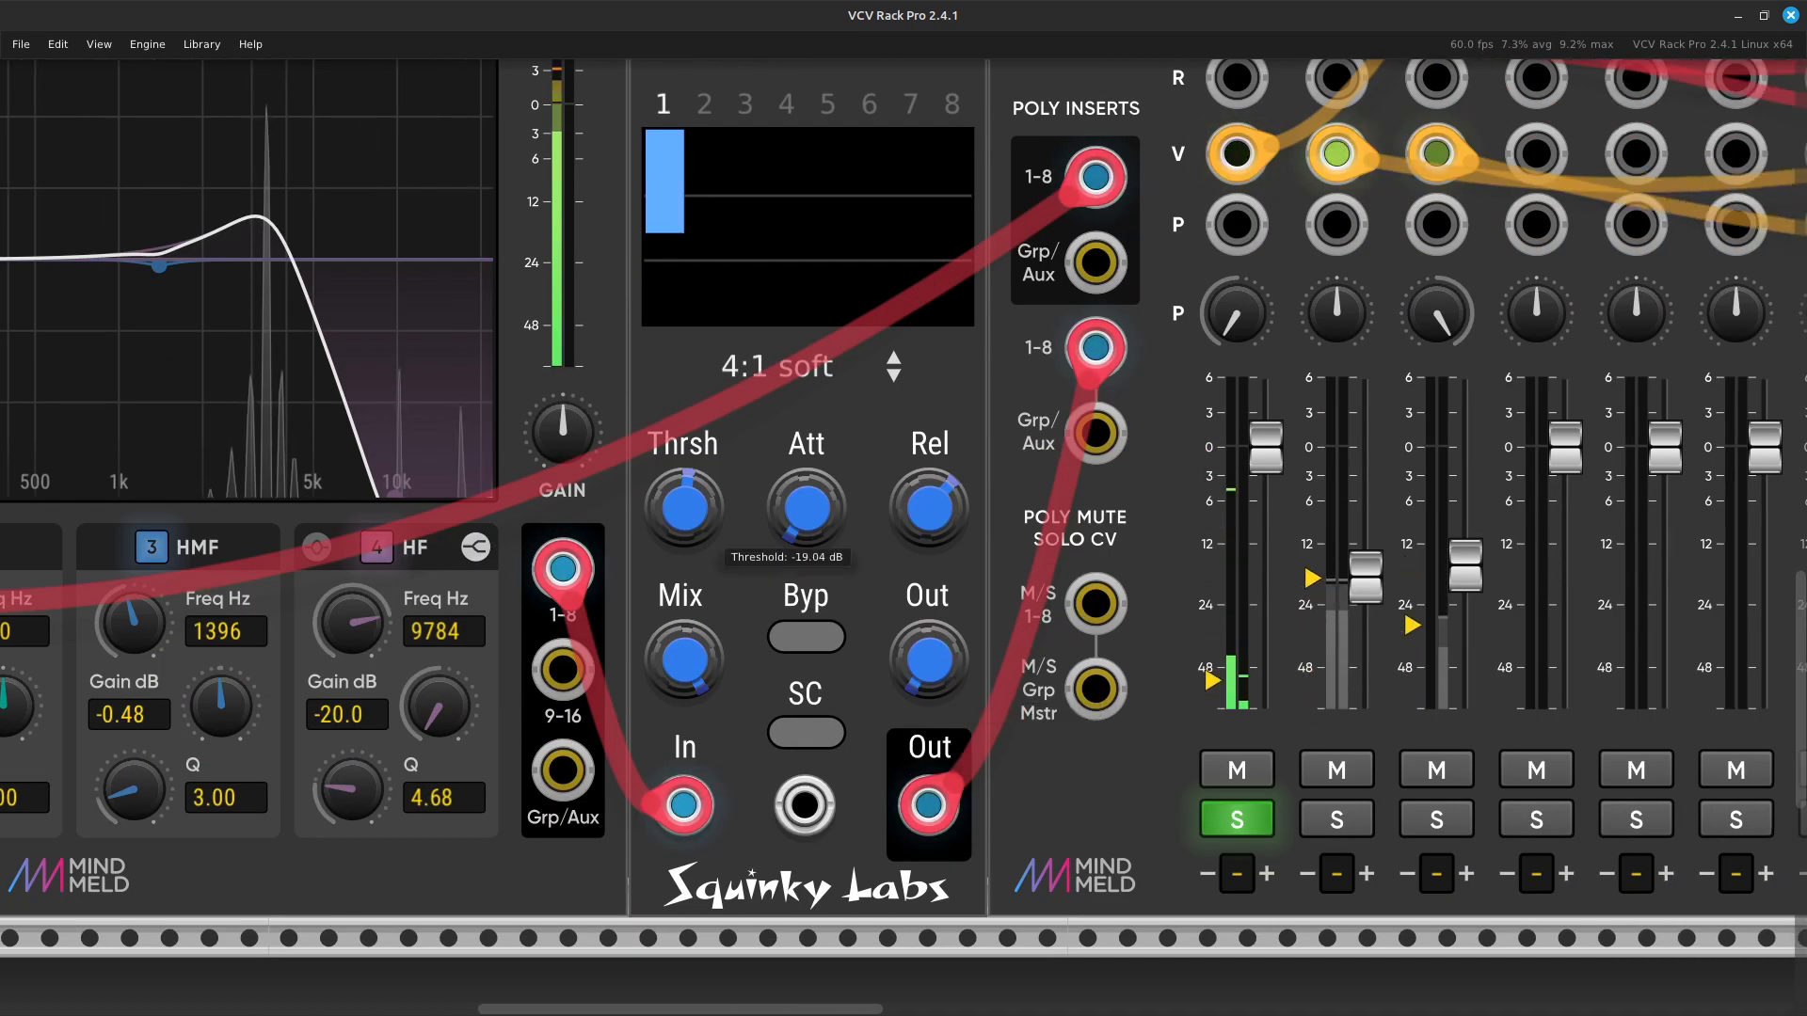
left_click_drag(684, 508, 684, 542)
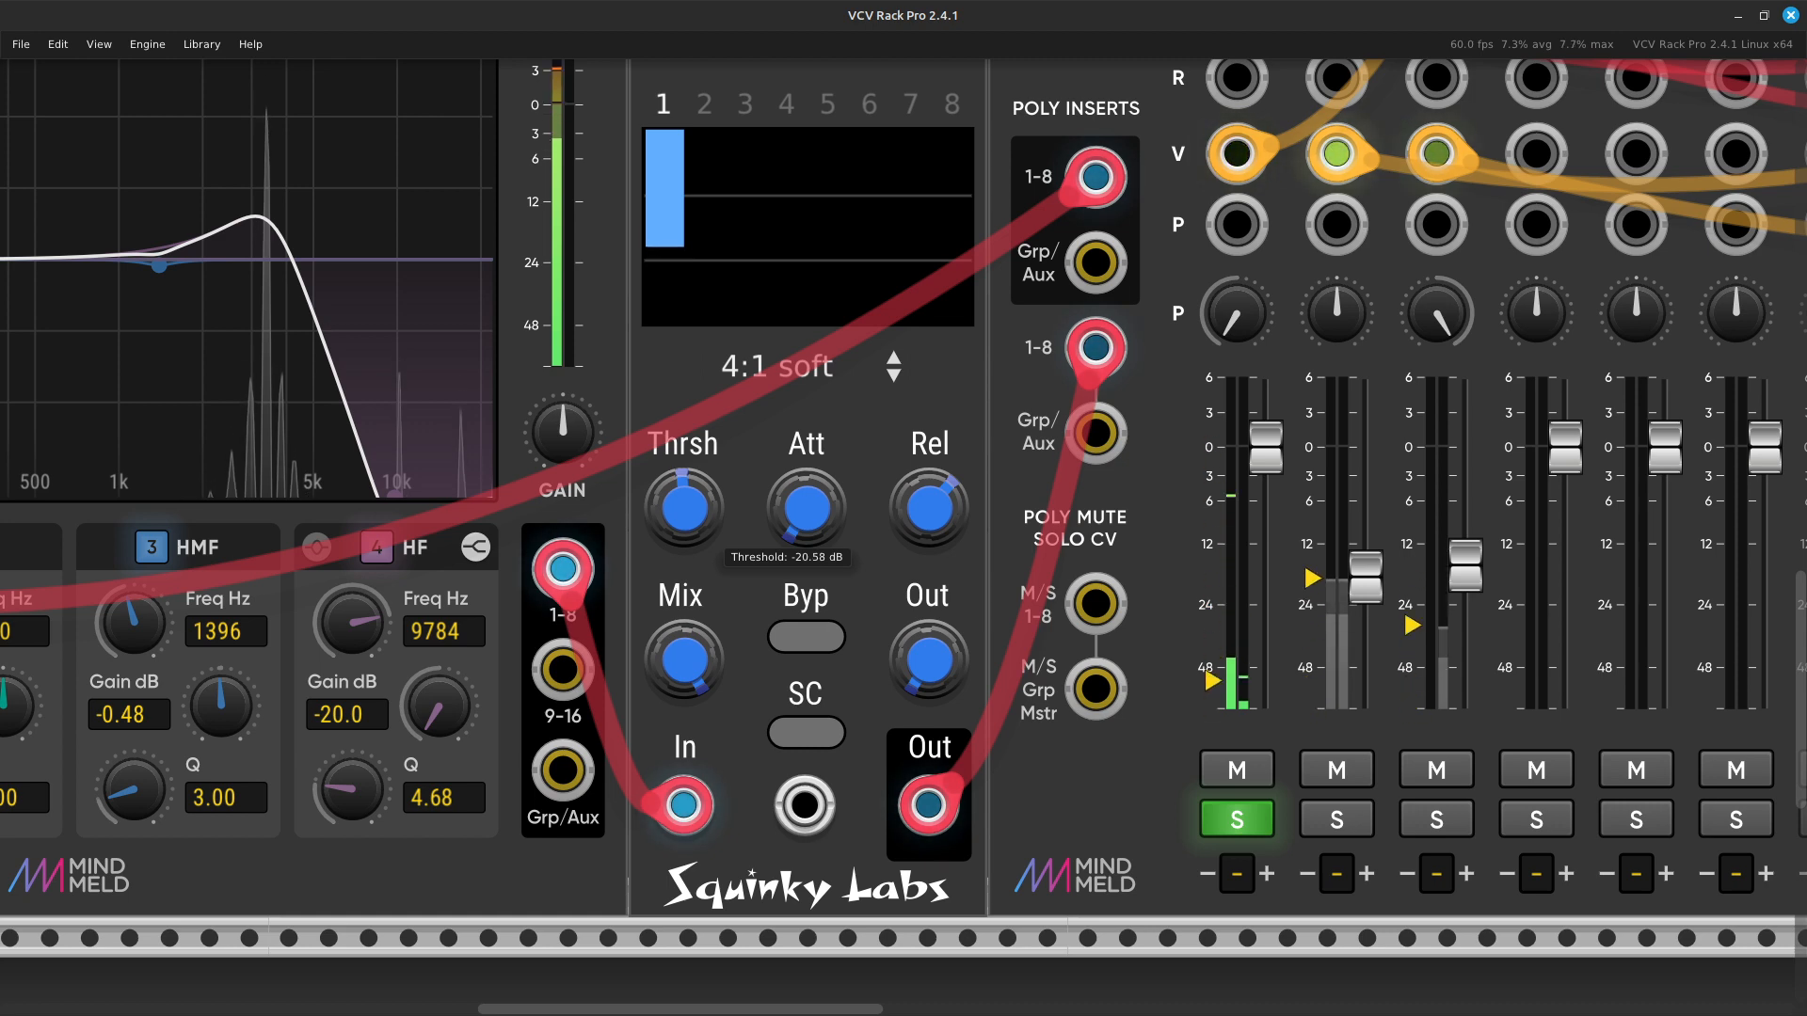
Examine EqMaster's track 1 response curve and band settings together with Comp II's channel 1 gain reduction.
key("Left")
key("Left")
key("Left")
key("Left")
key("Left")
key("Left")
key("Left")
key("Left")
key("Left")
key("Left")
key("Left")
key("Up")
key("Up")
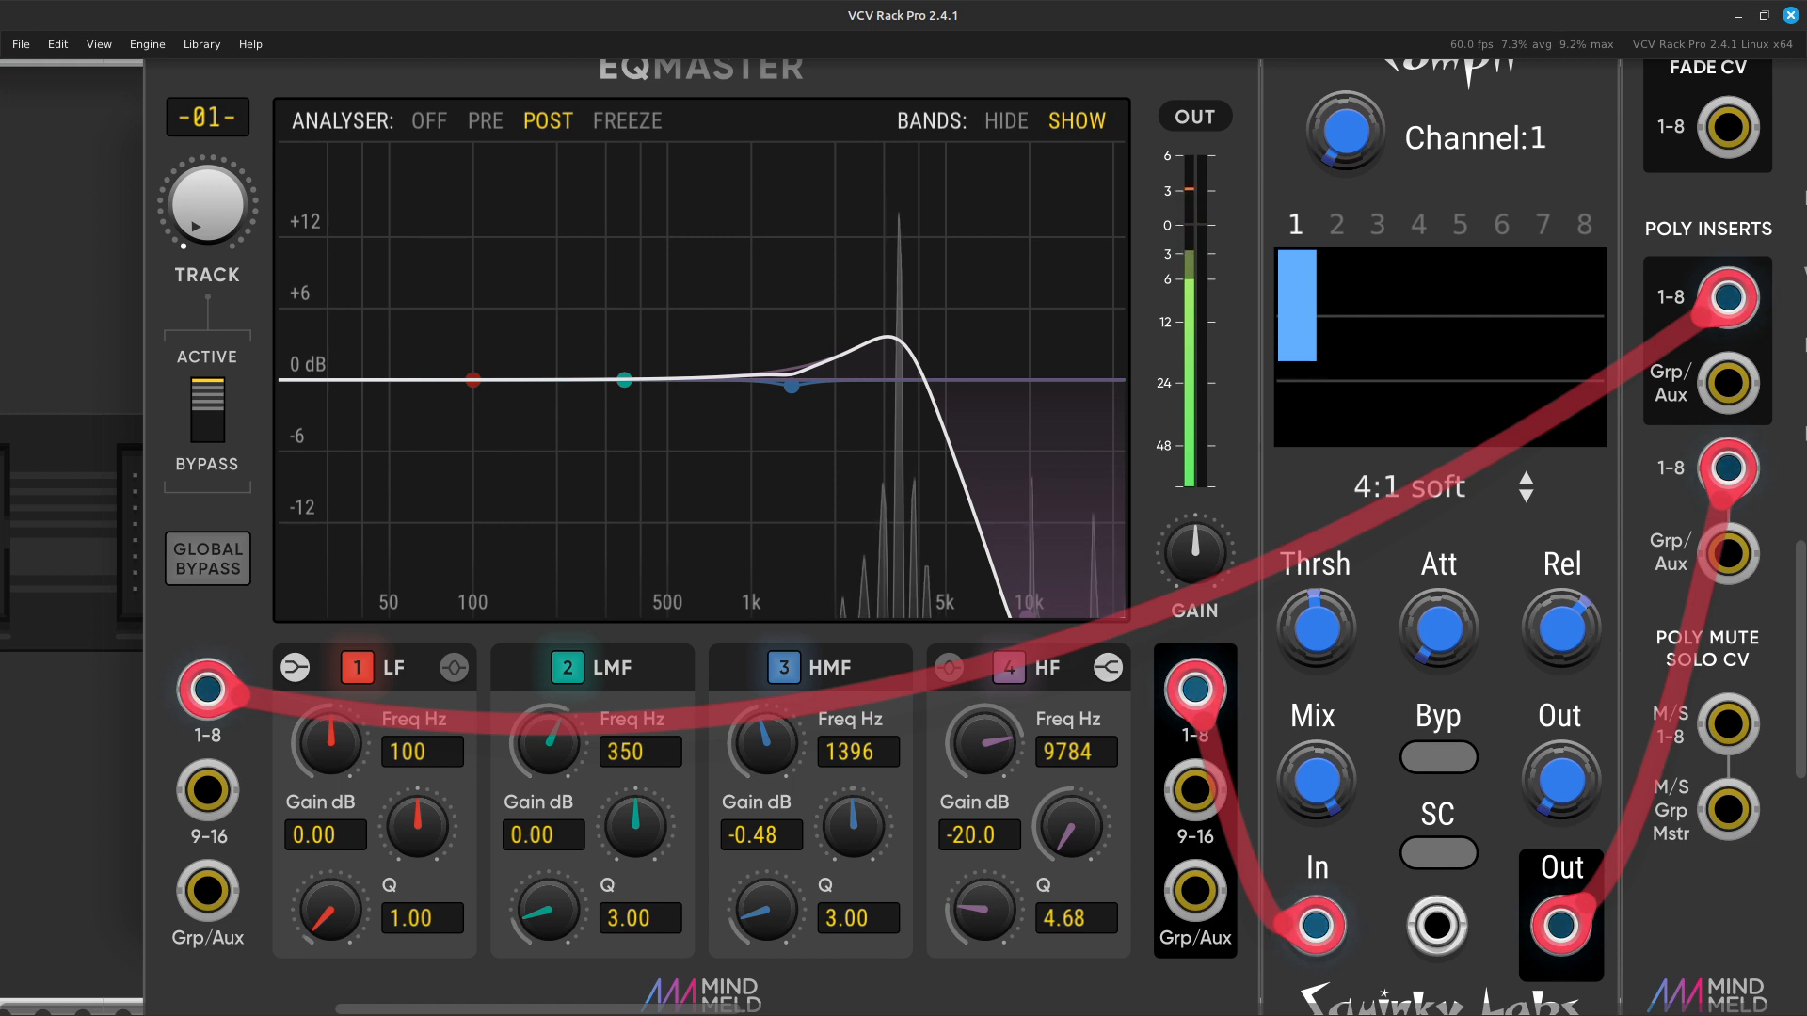
Turn off solo on mixer channel 1 and solo channel 2 instead.
key("Right")
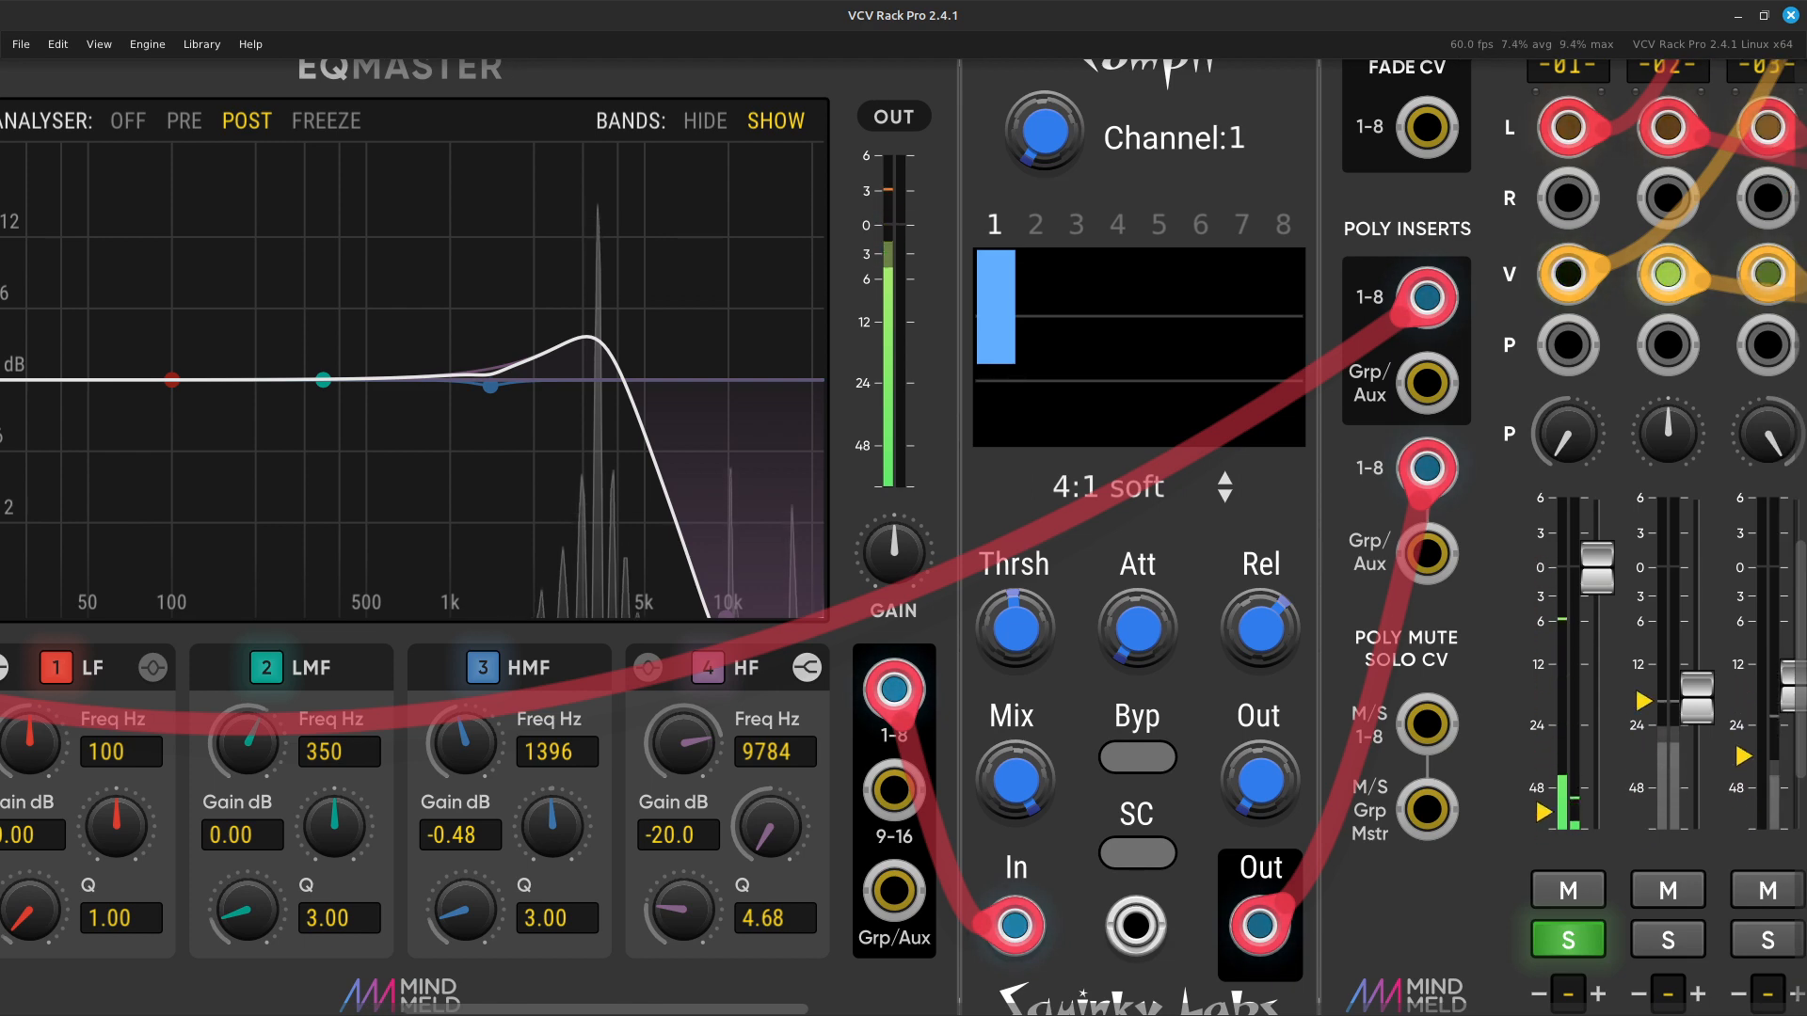
key("Right")
key("Right")
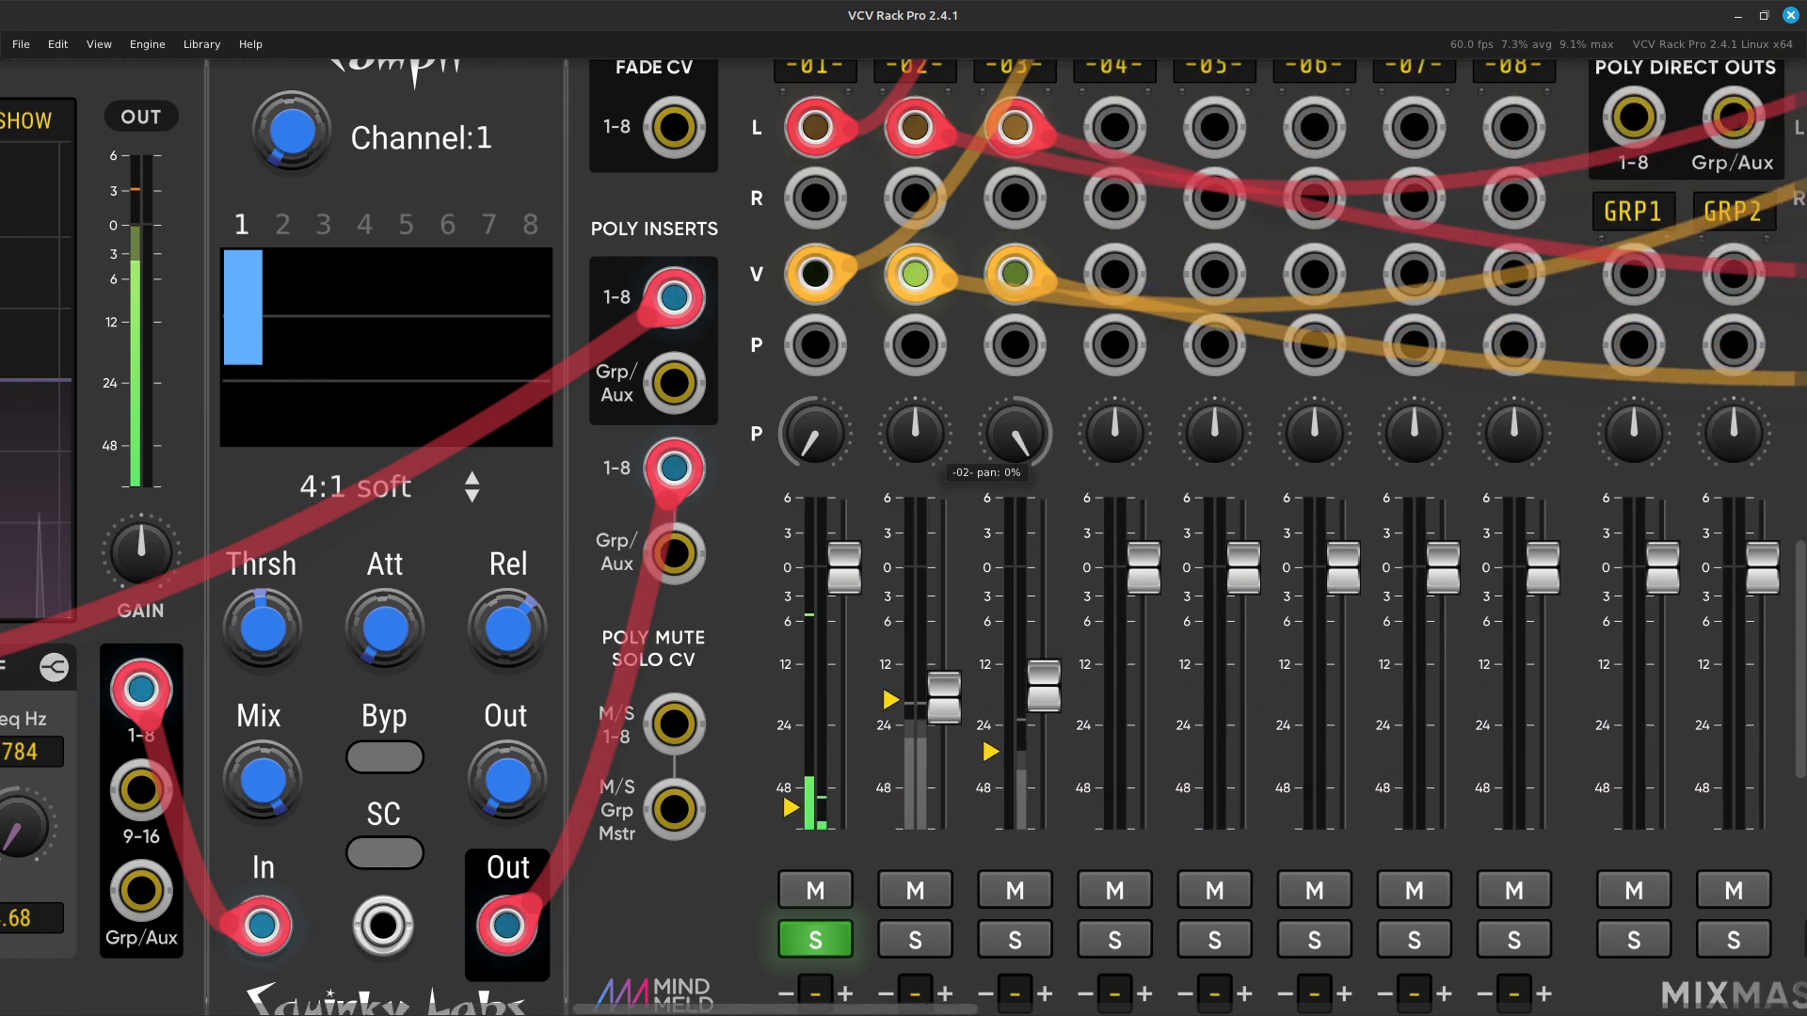
key("Down")
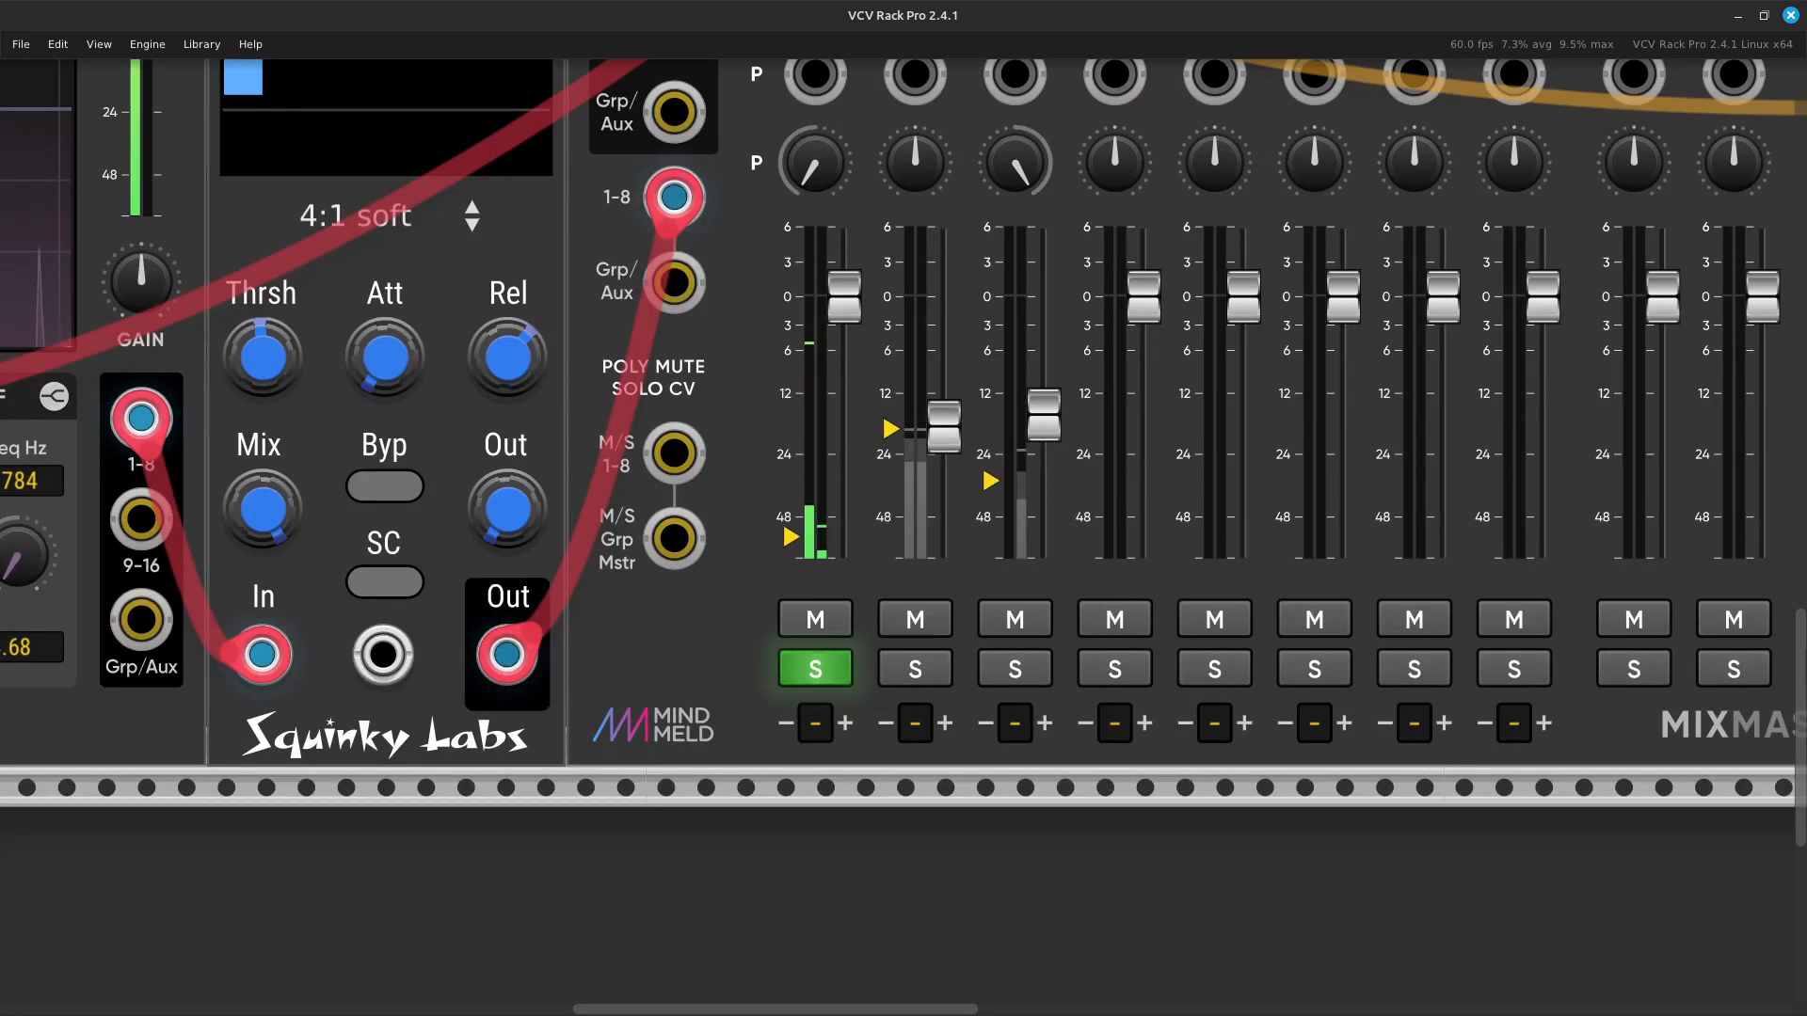
left_click(845, 676)
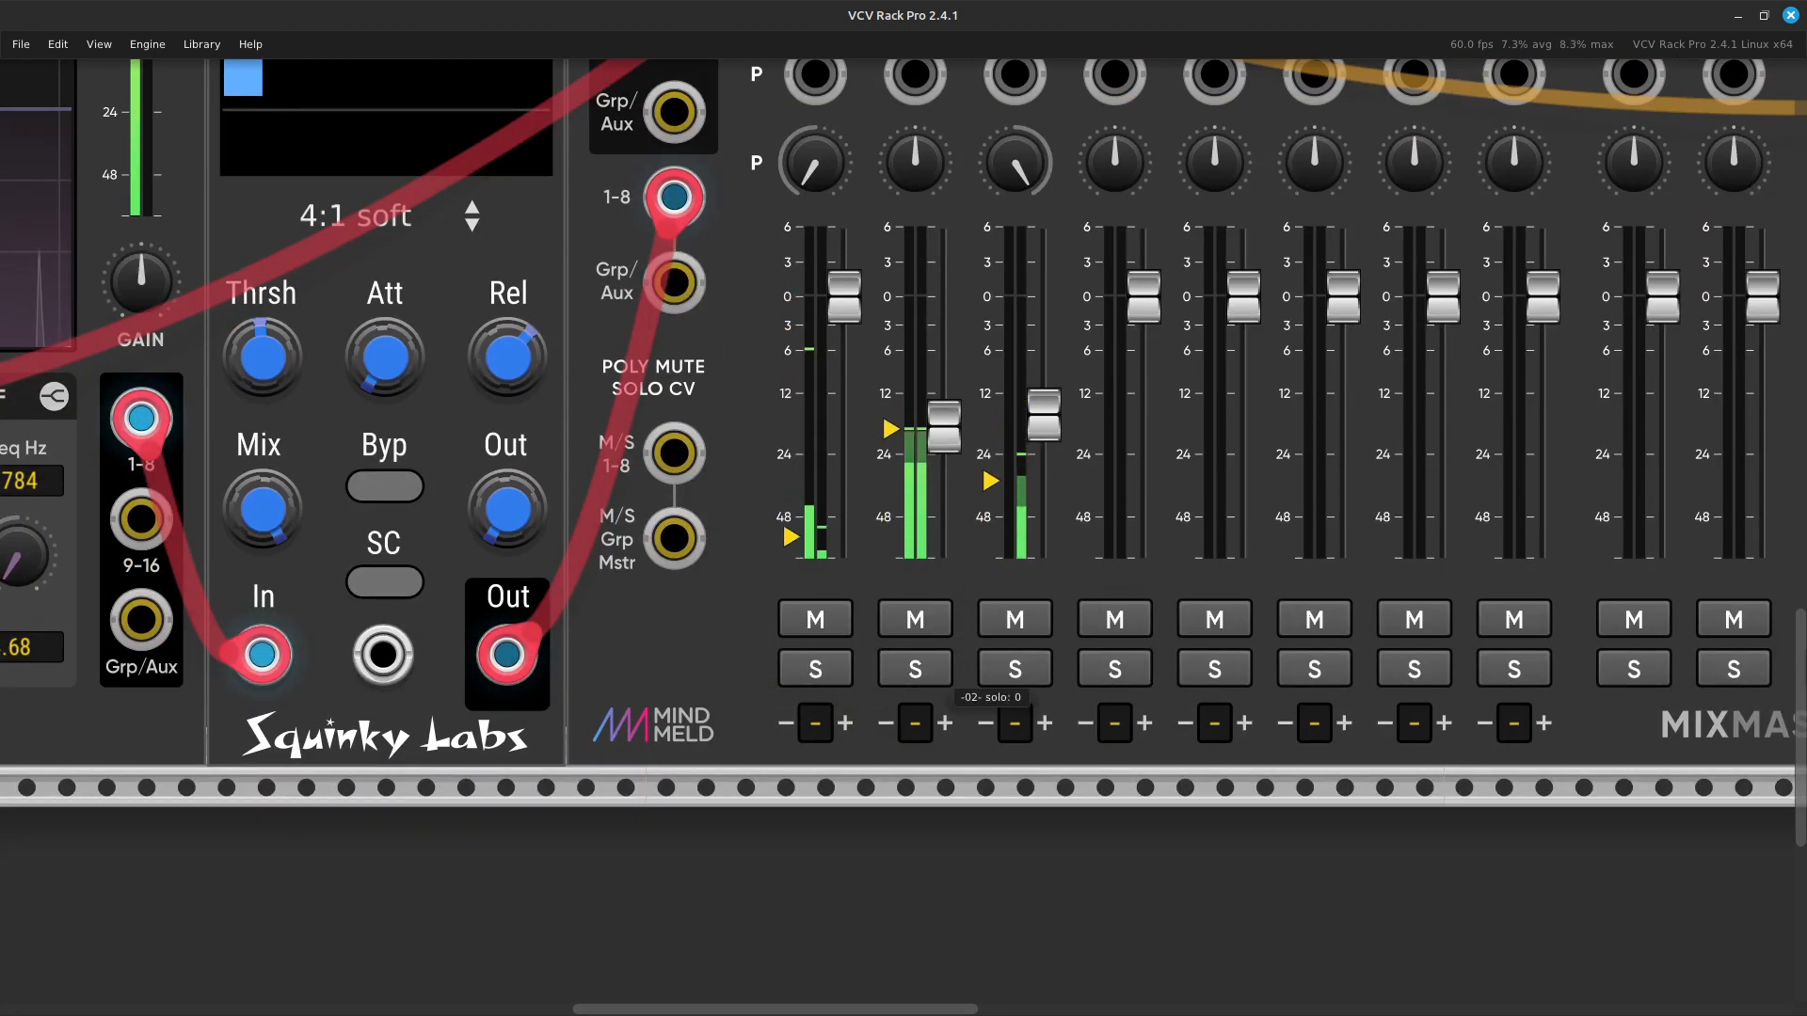
left_click(915, 669)
Nudge the gain of EqMaster's HF band on track 1 to -19.9 dB.
key("Left")
key("Left")
key("Up")
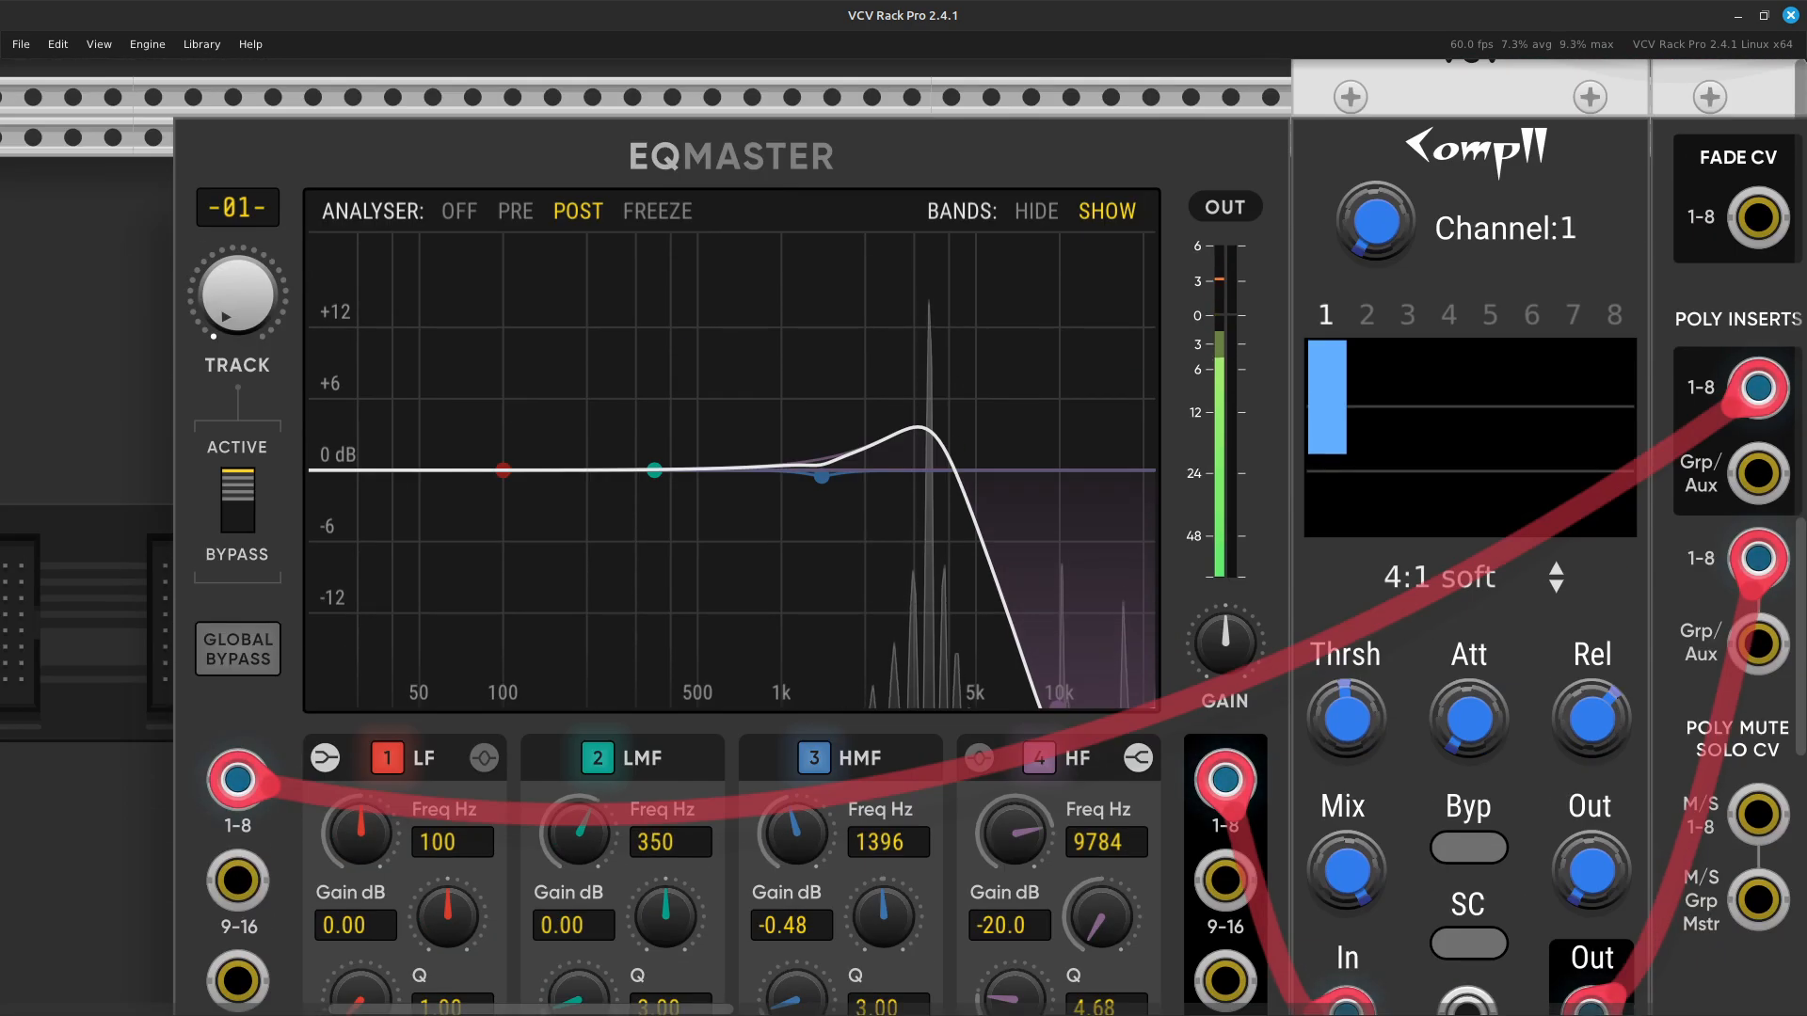
key("Down")
left_click_drag(1101, 766, 1101, 763)
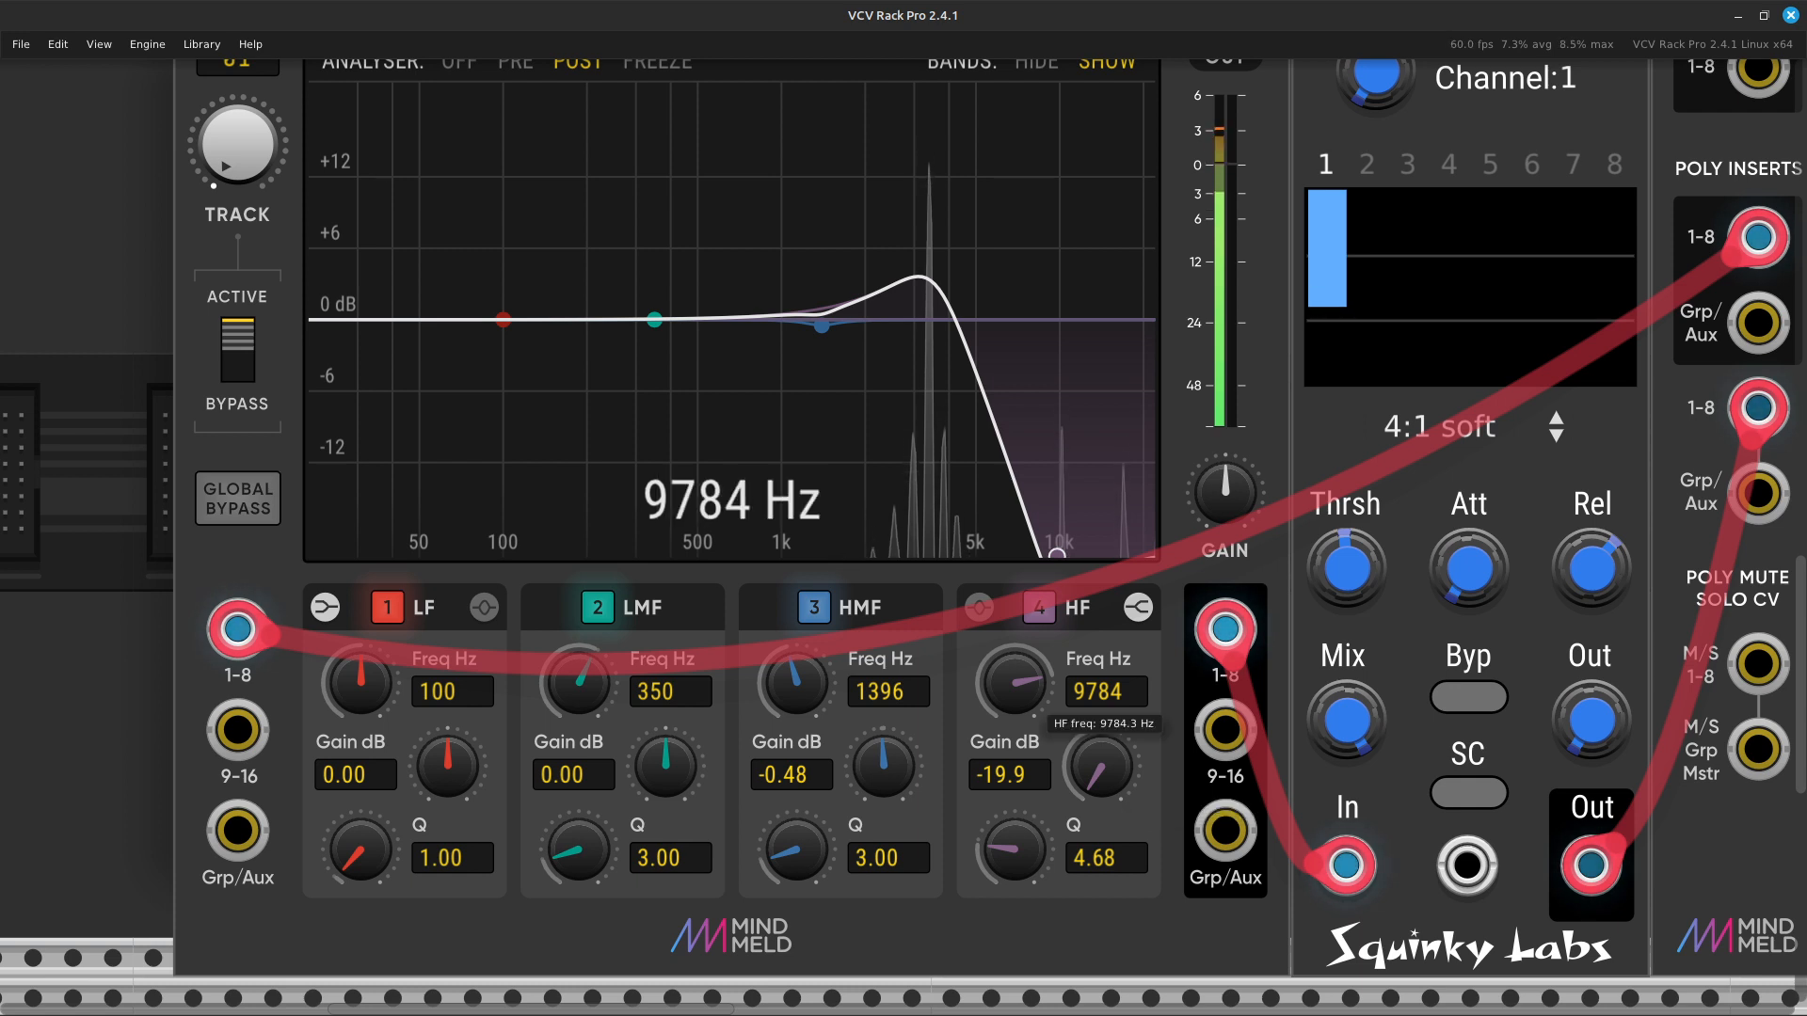
Check the exact frequency value of EqMaster's HF band on track 1.
right_click(1016, 671)
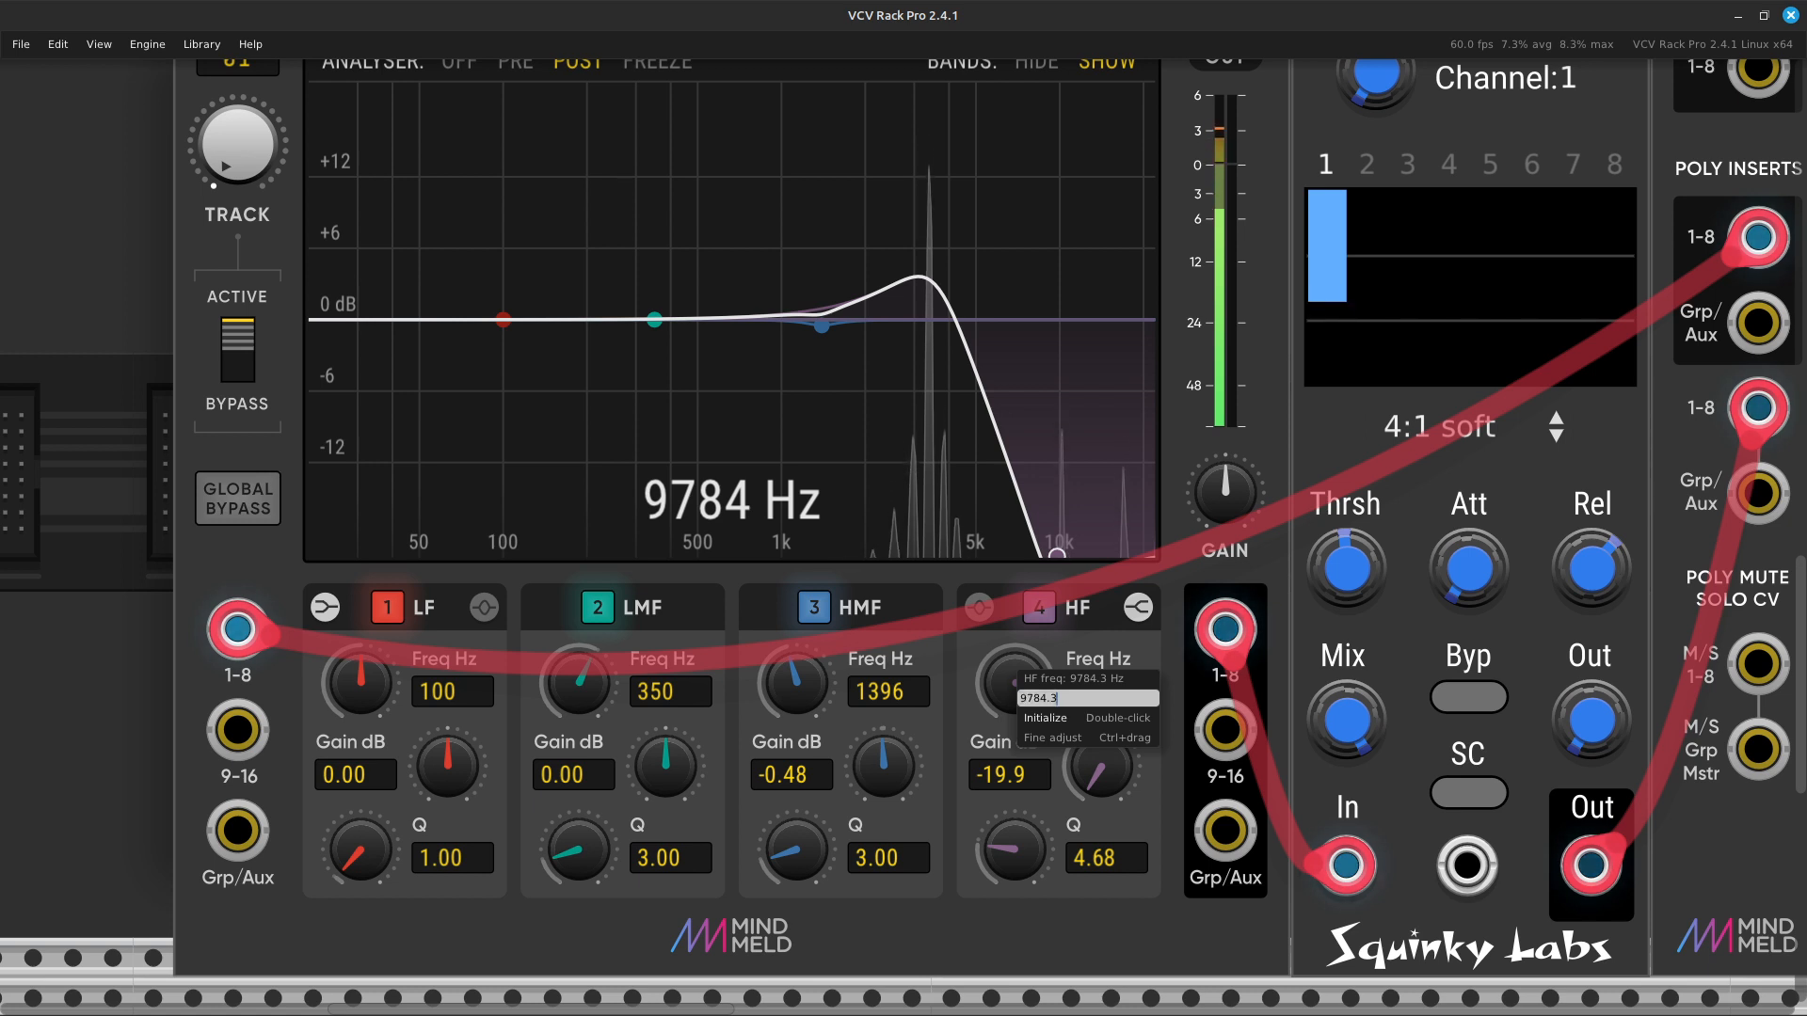
key("ctrl+a")
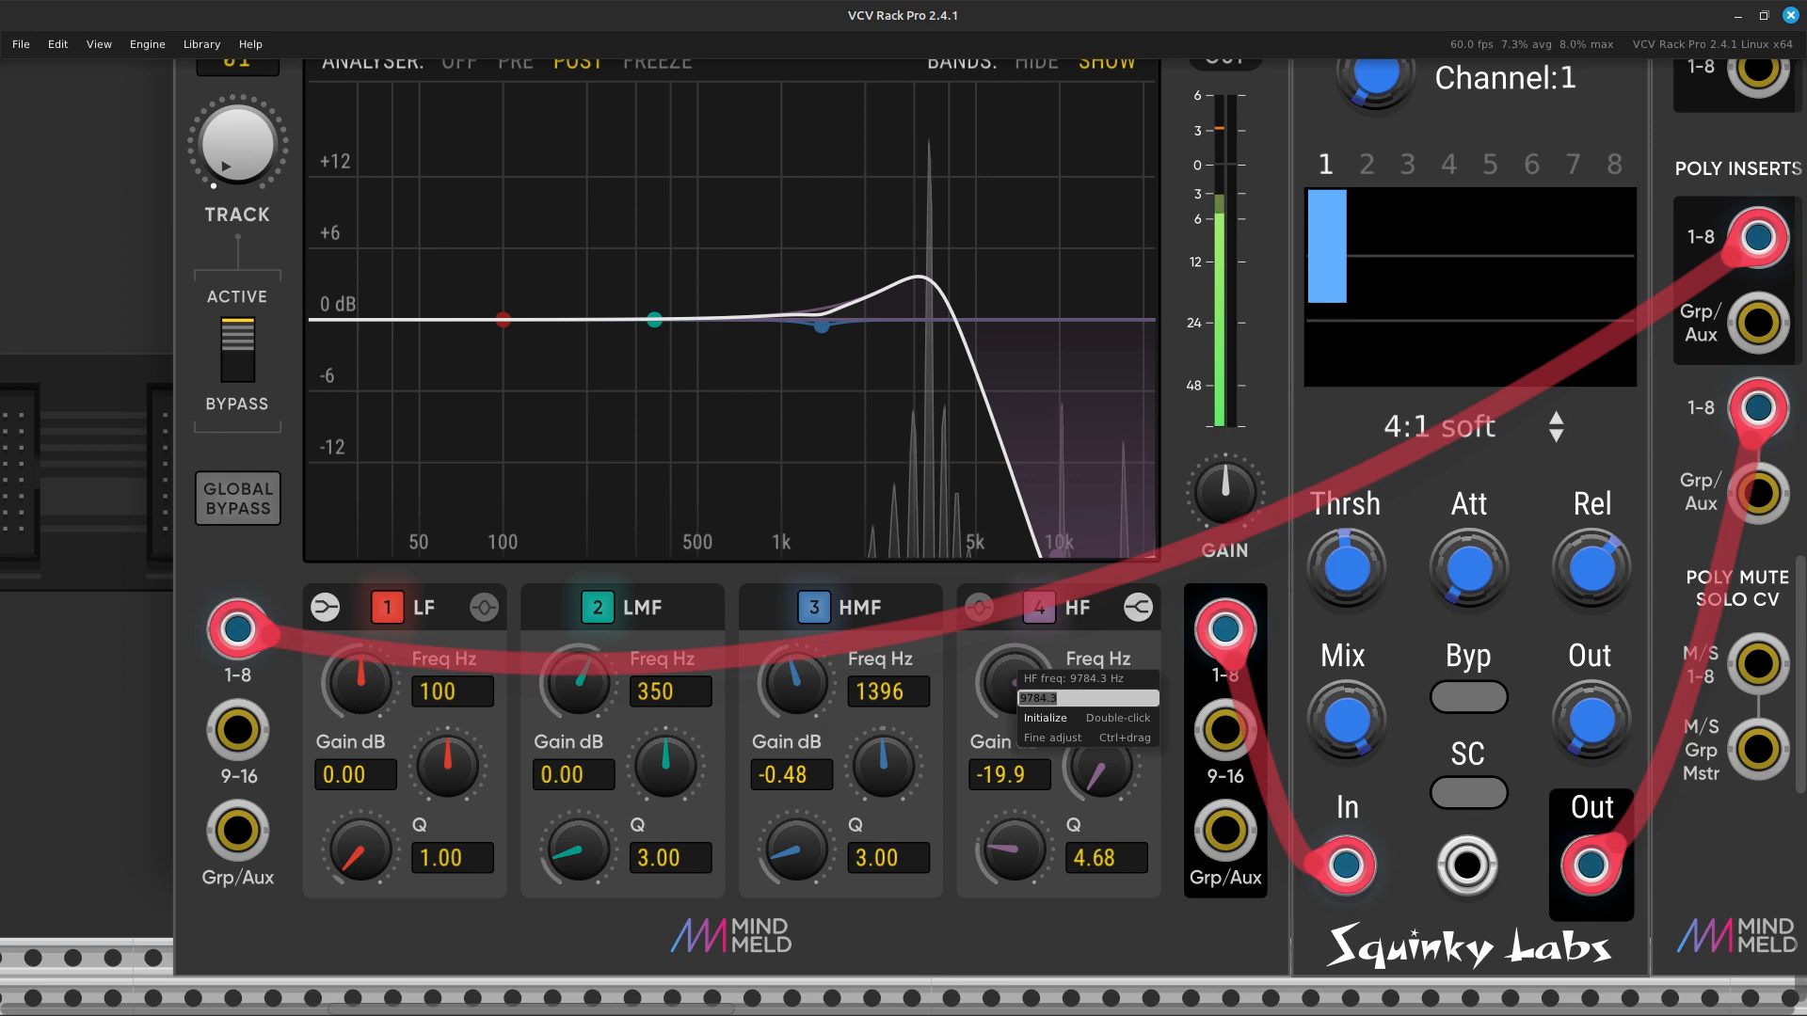
key("Escape")
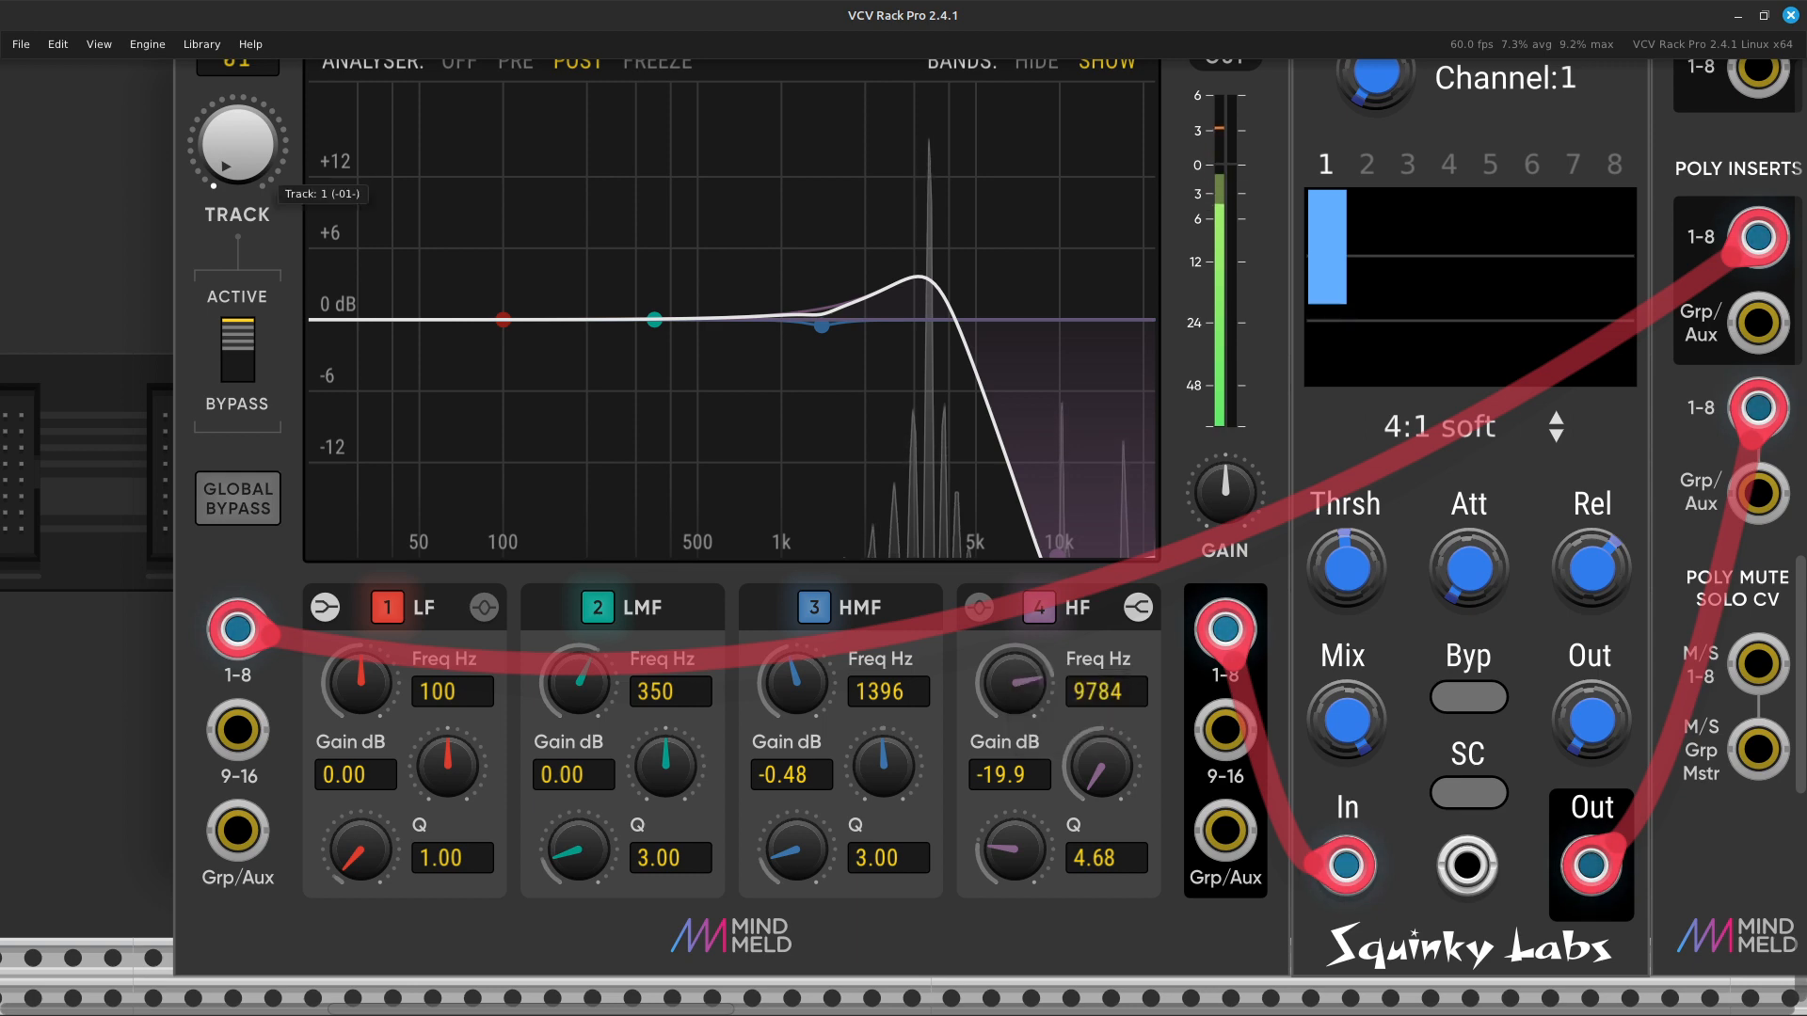
key("Return")
key("Escape")
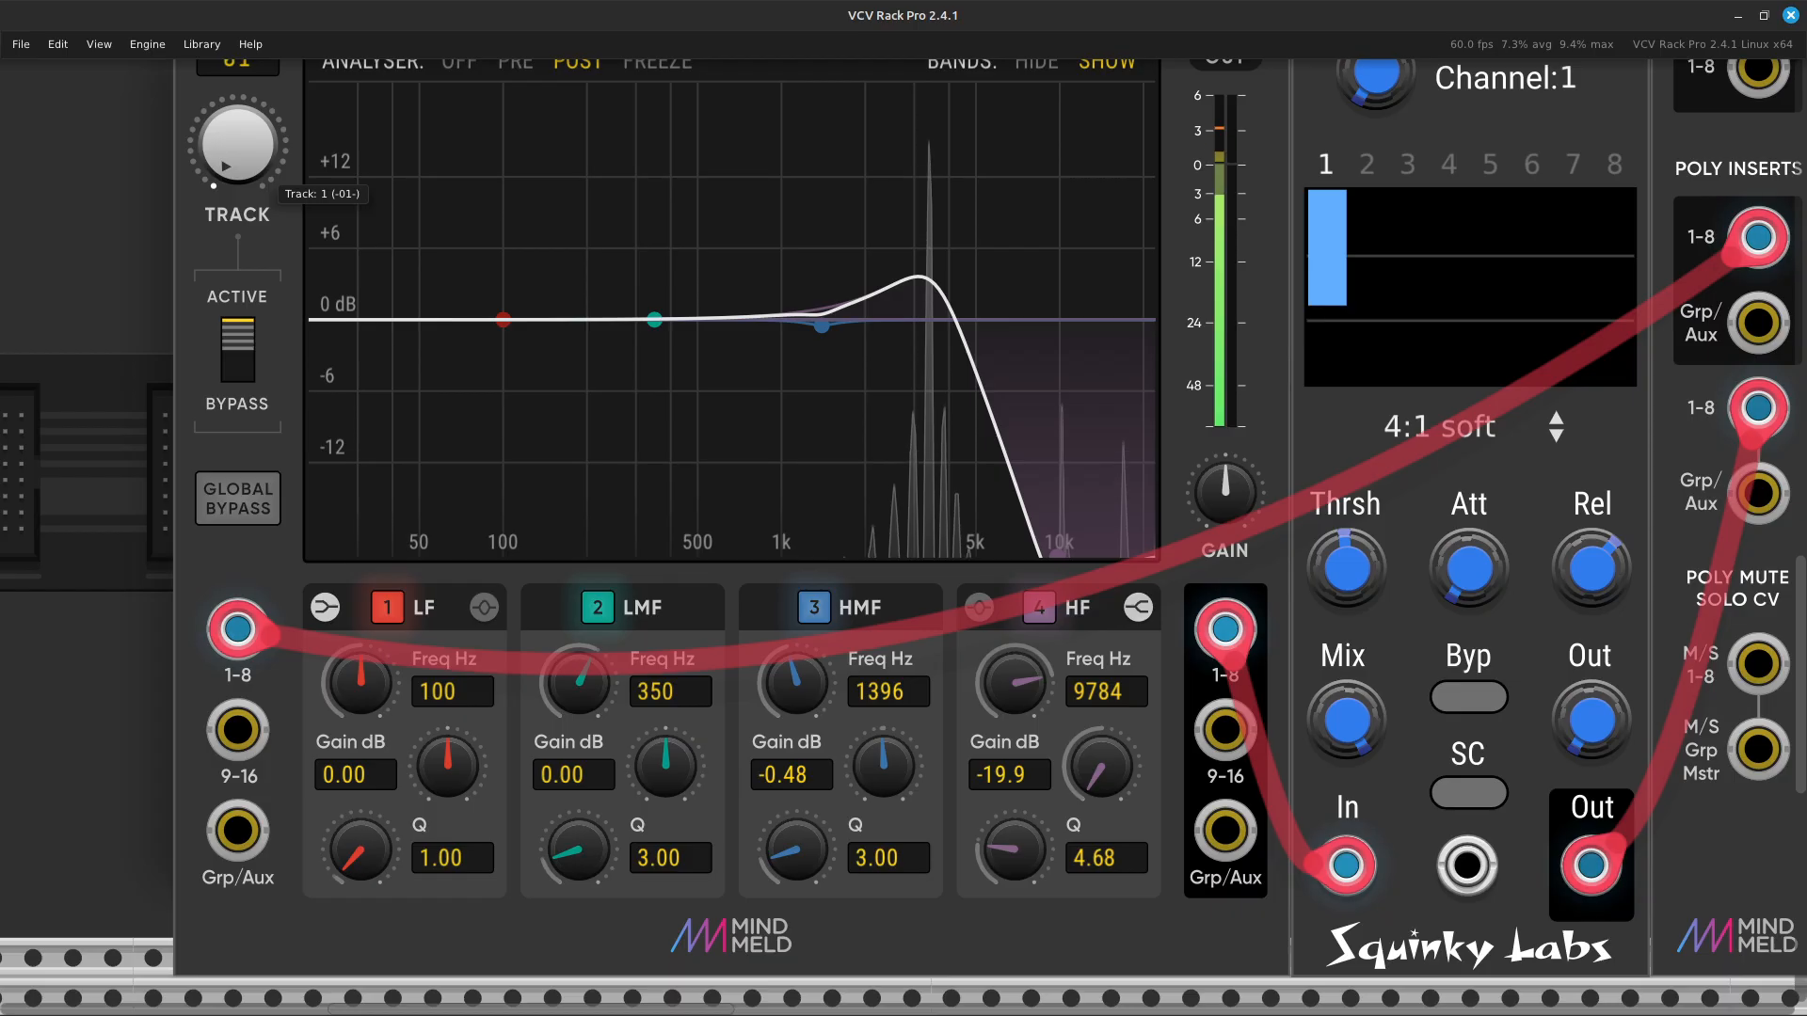
Switch EqMaster to track 2 and try to set its HF band frequency to 9784.3 Hz.
right_click(252, 126)
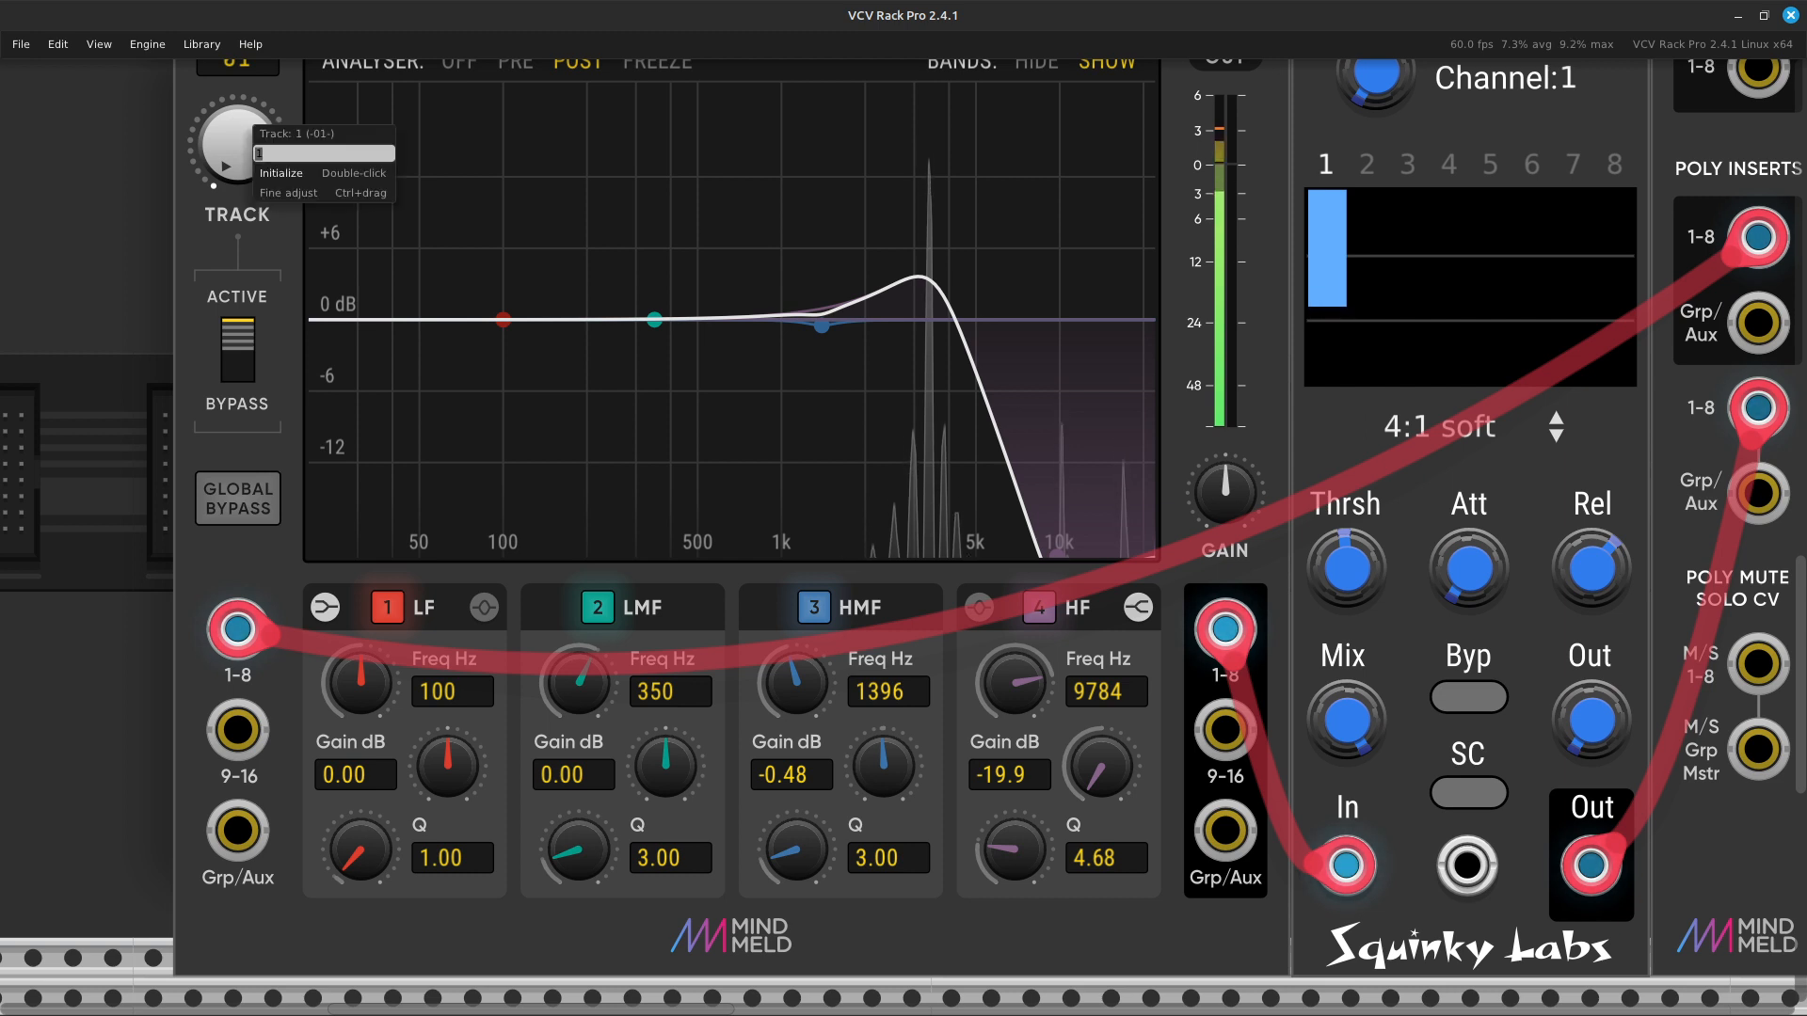
type("2")
key("Return")
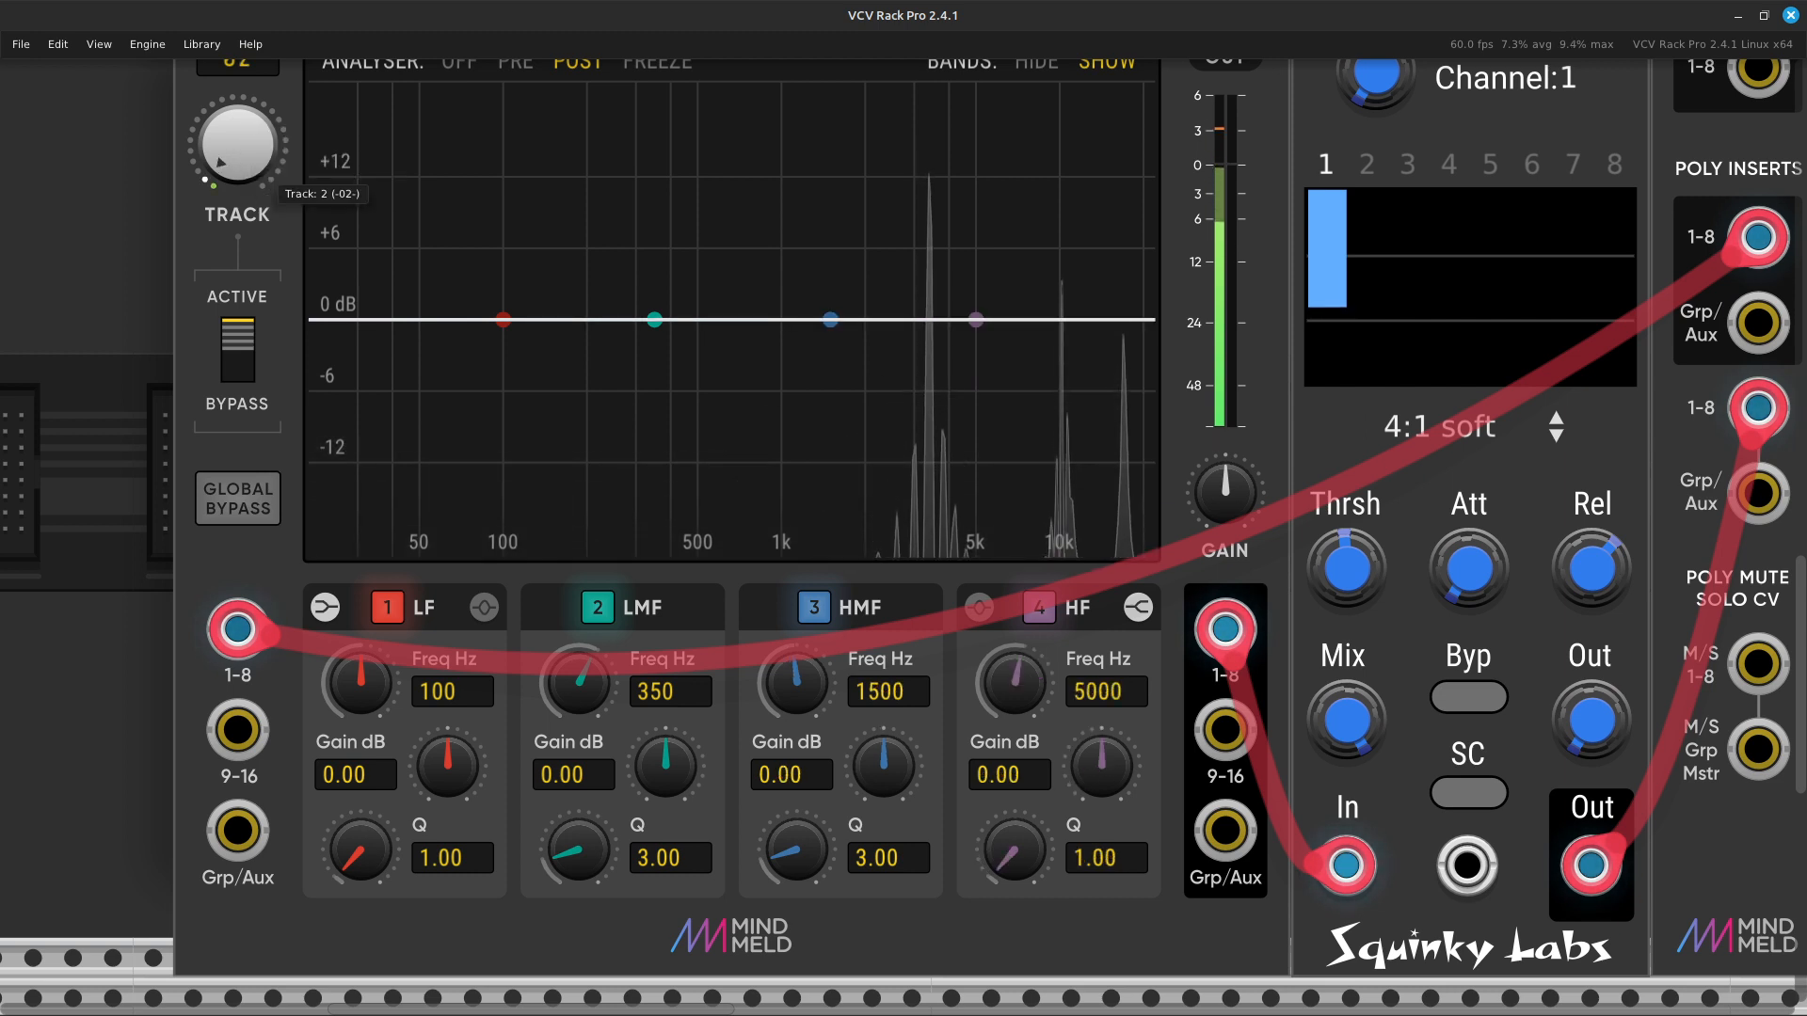
right_click(1013, 674)
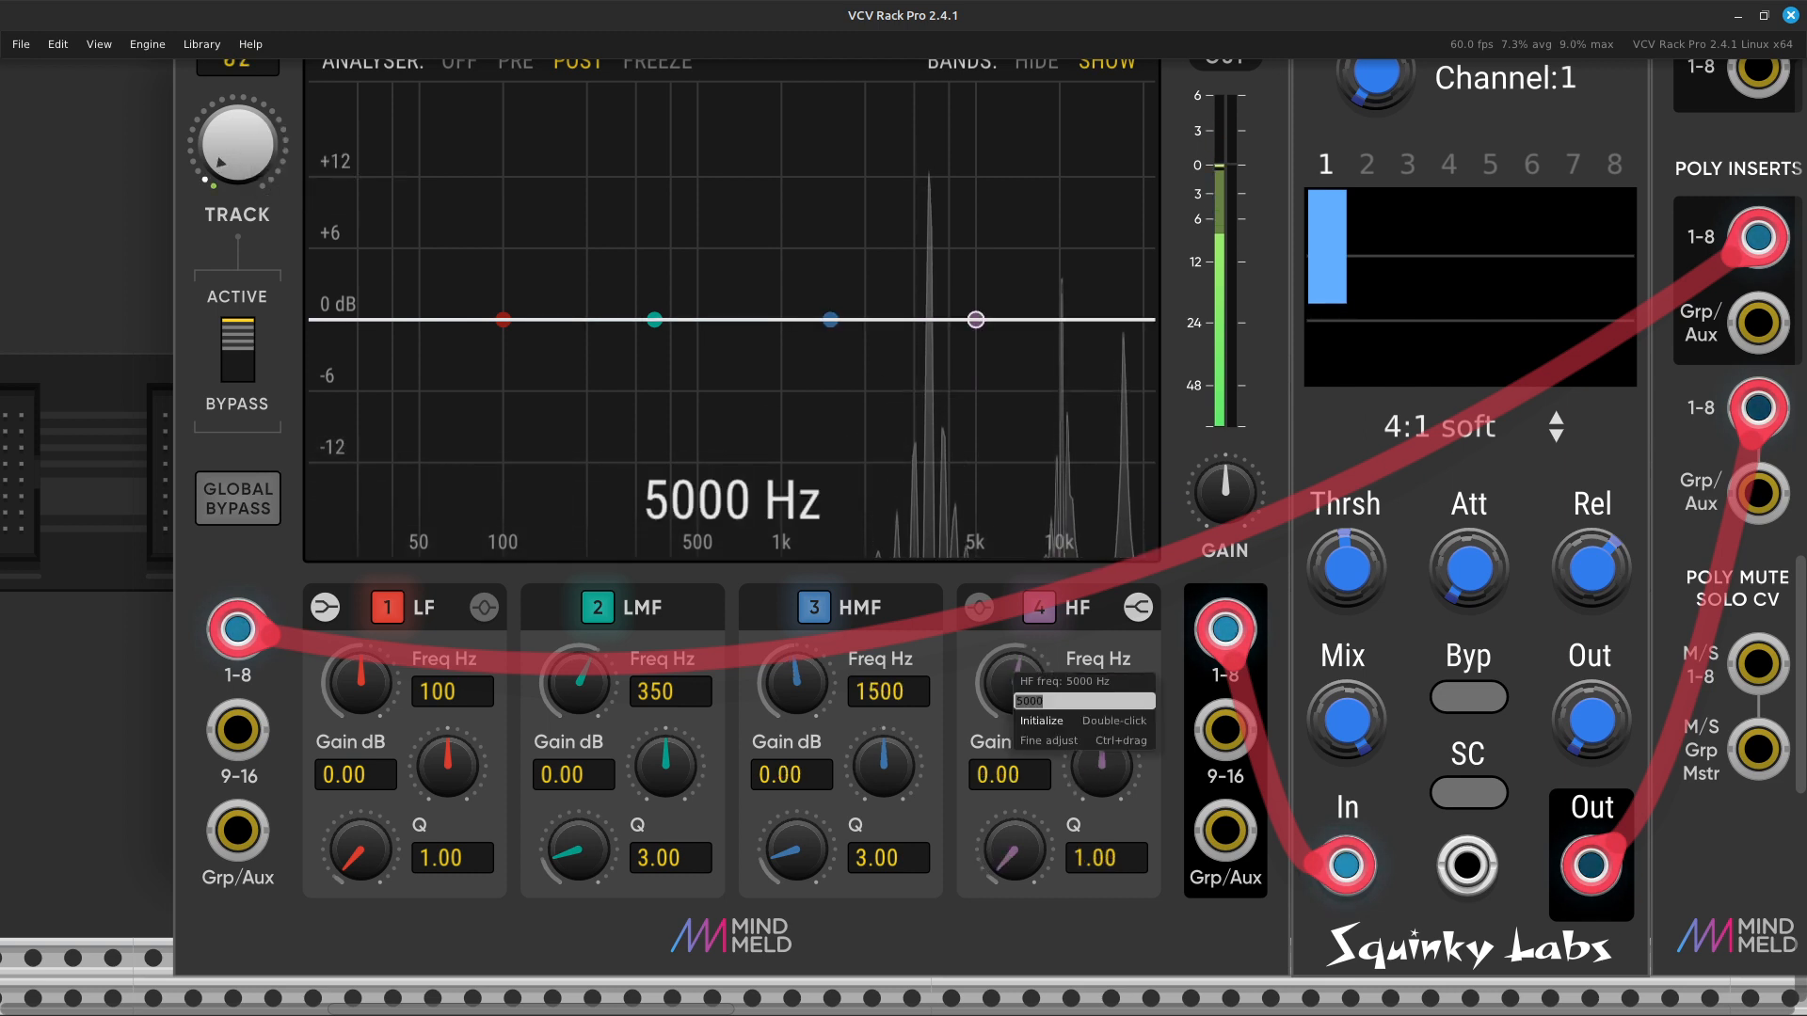
type("9784.3")
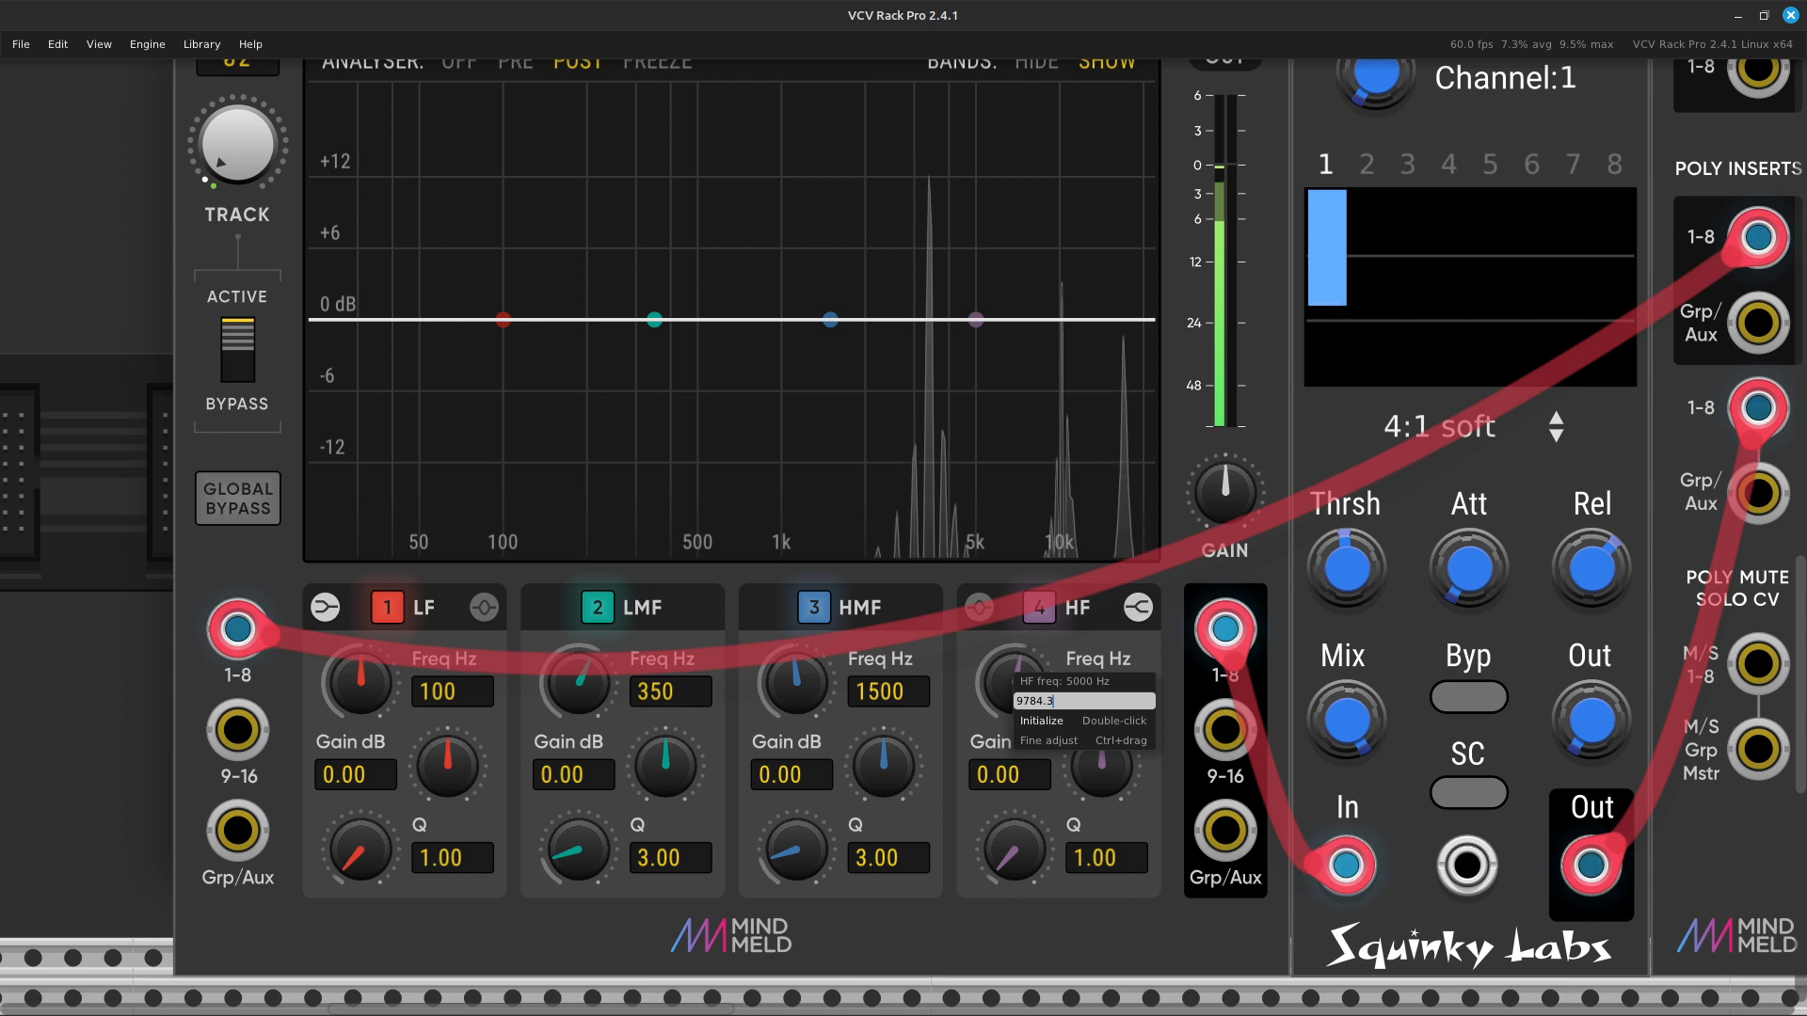
key("Escape")
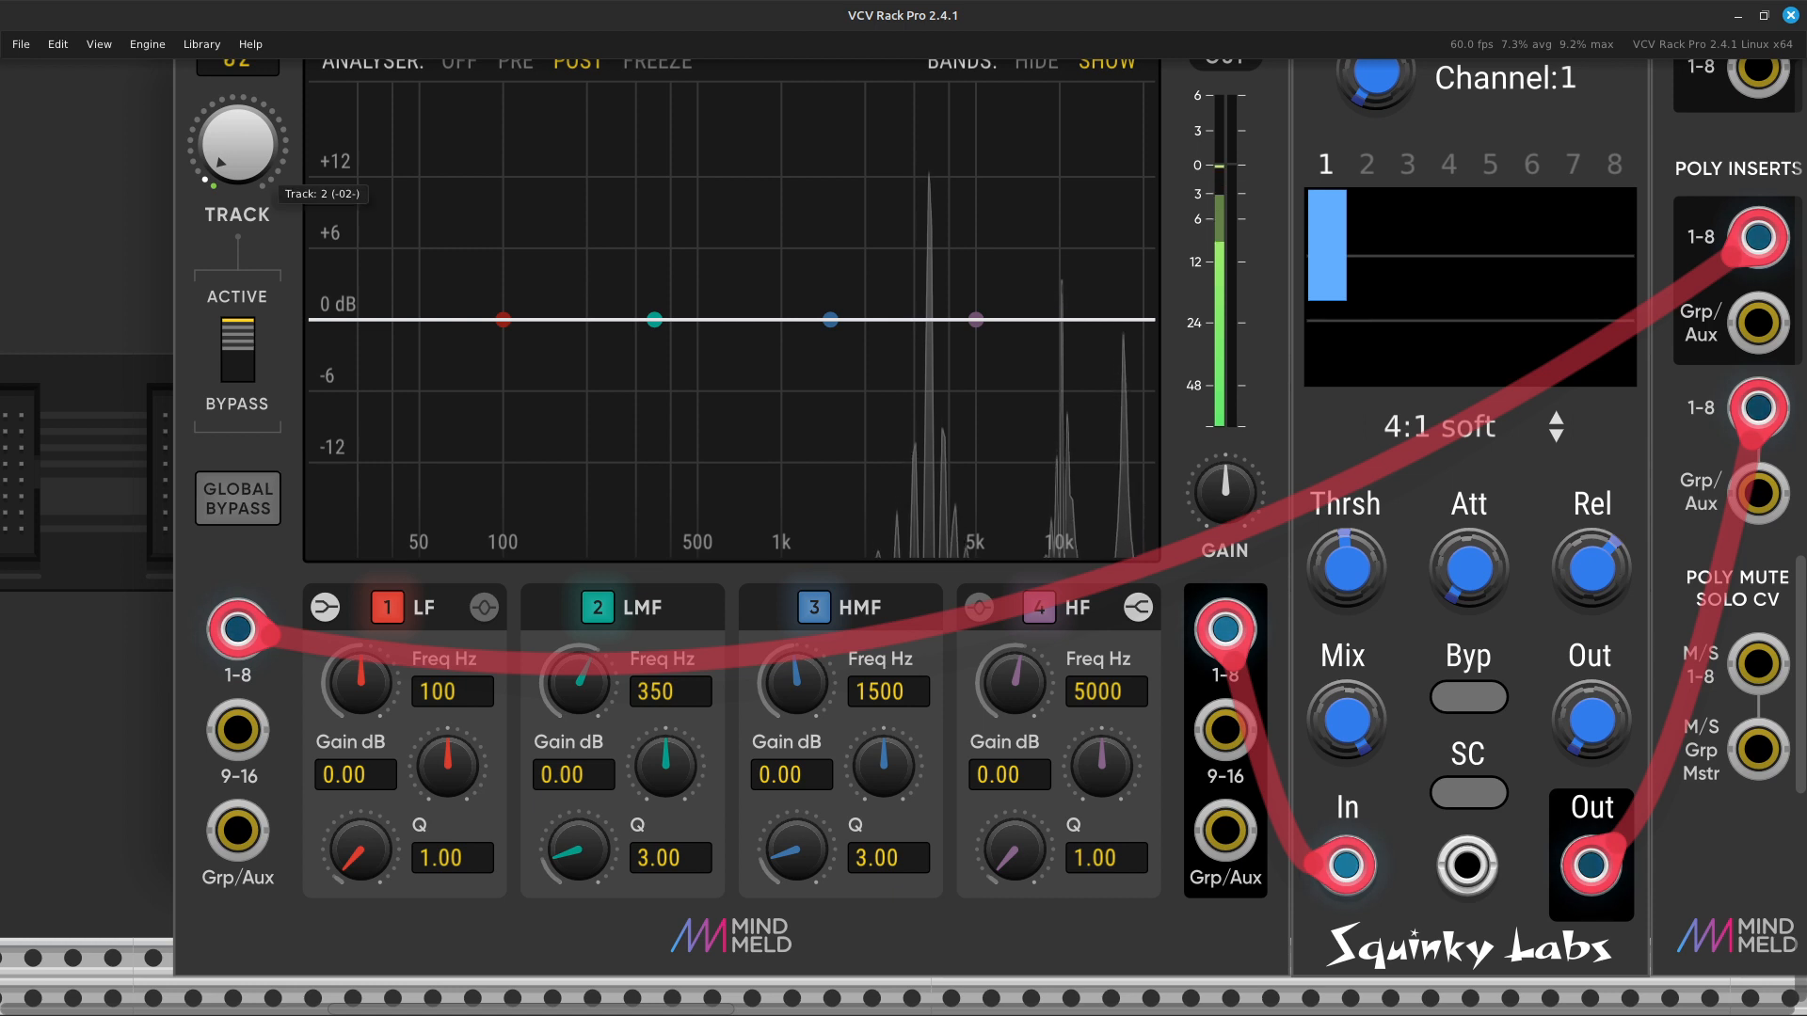
Switch EqMaster back to track 1 and check the exact gain value of its HF band.
right_click(220, 162)
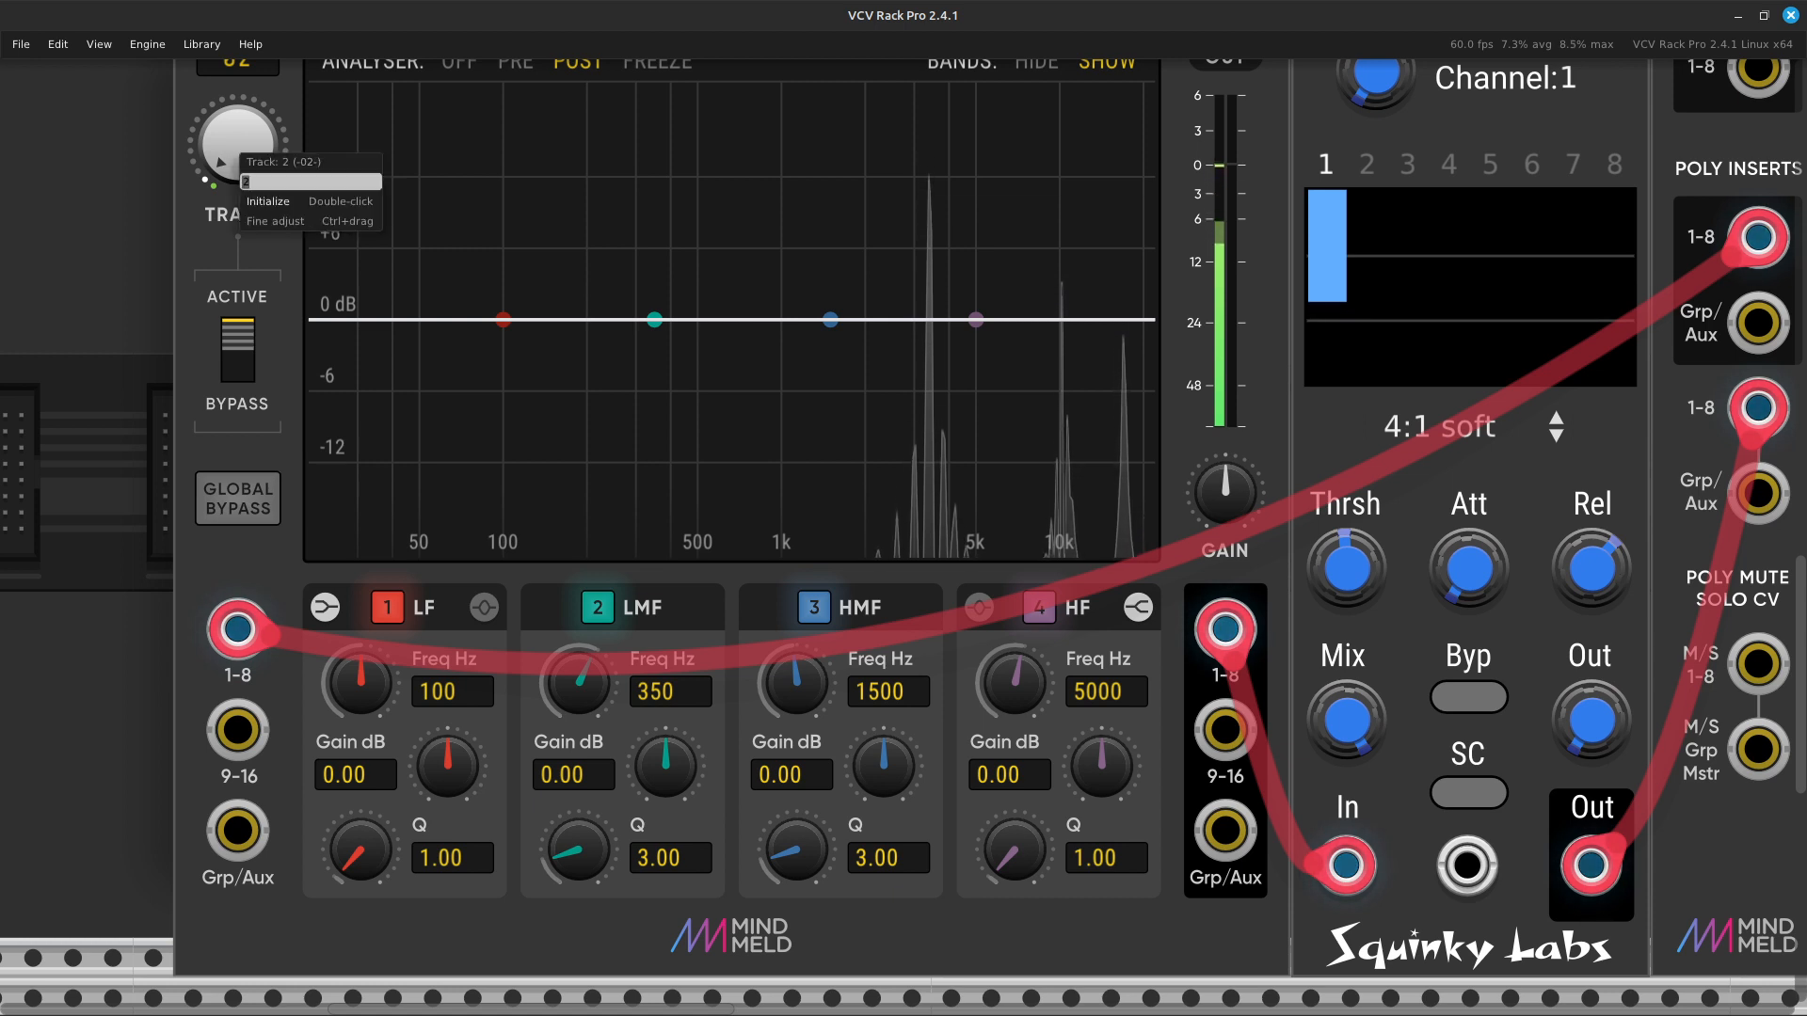
type("1")
key("Return")
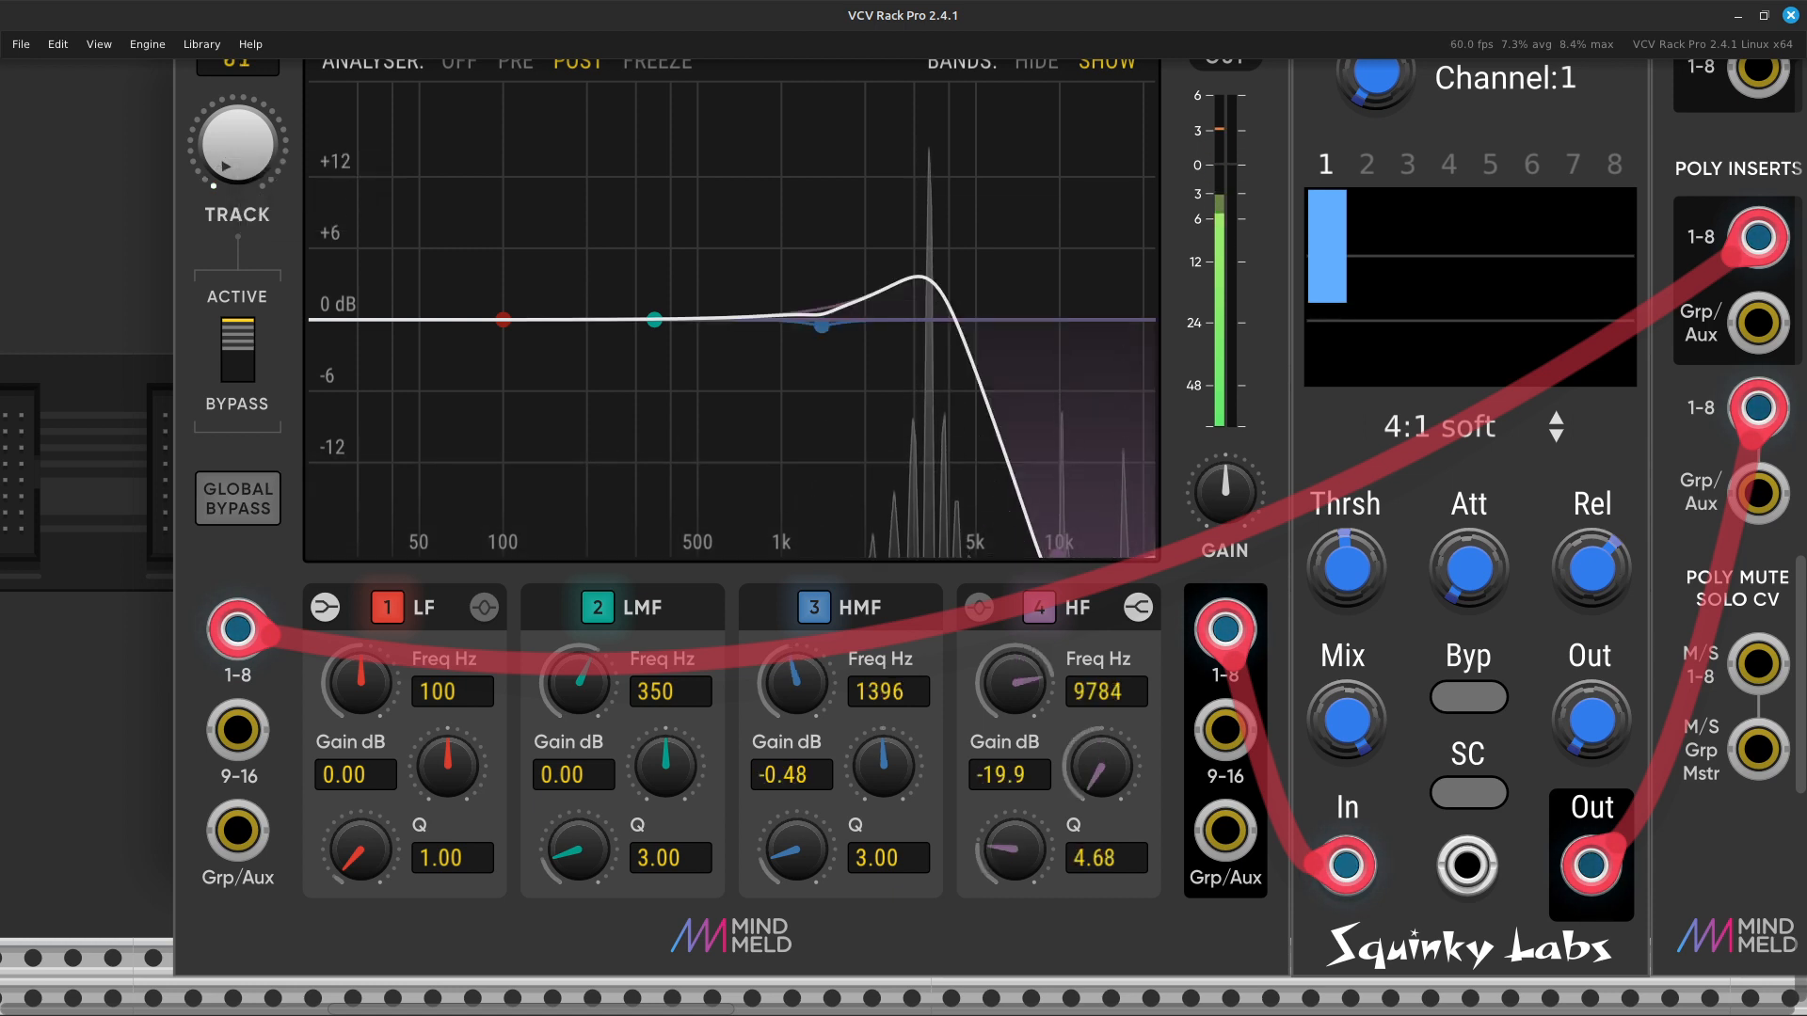
mouse_move(1100, 767)
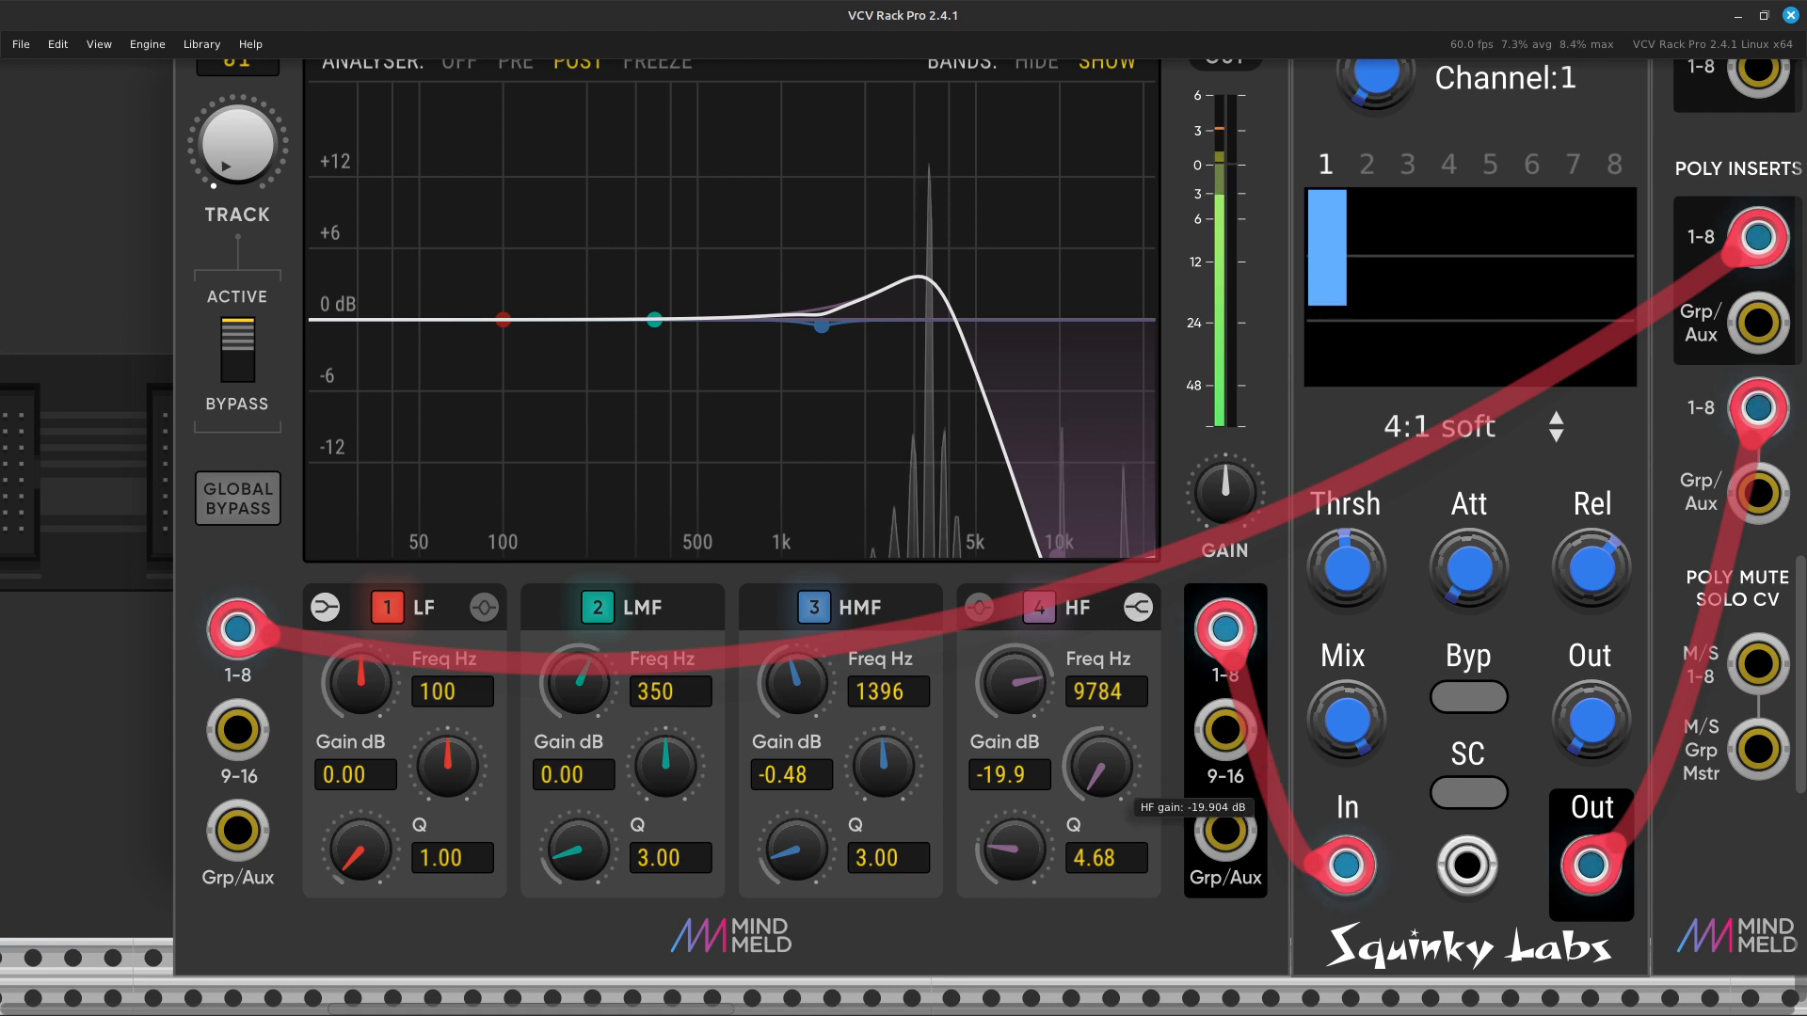
mouse_move(1013, 850)
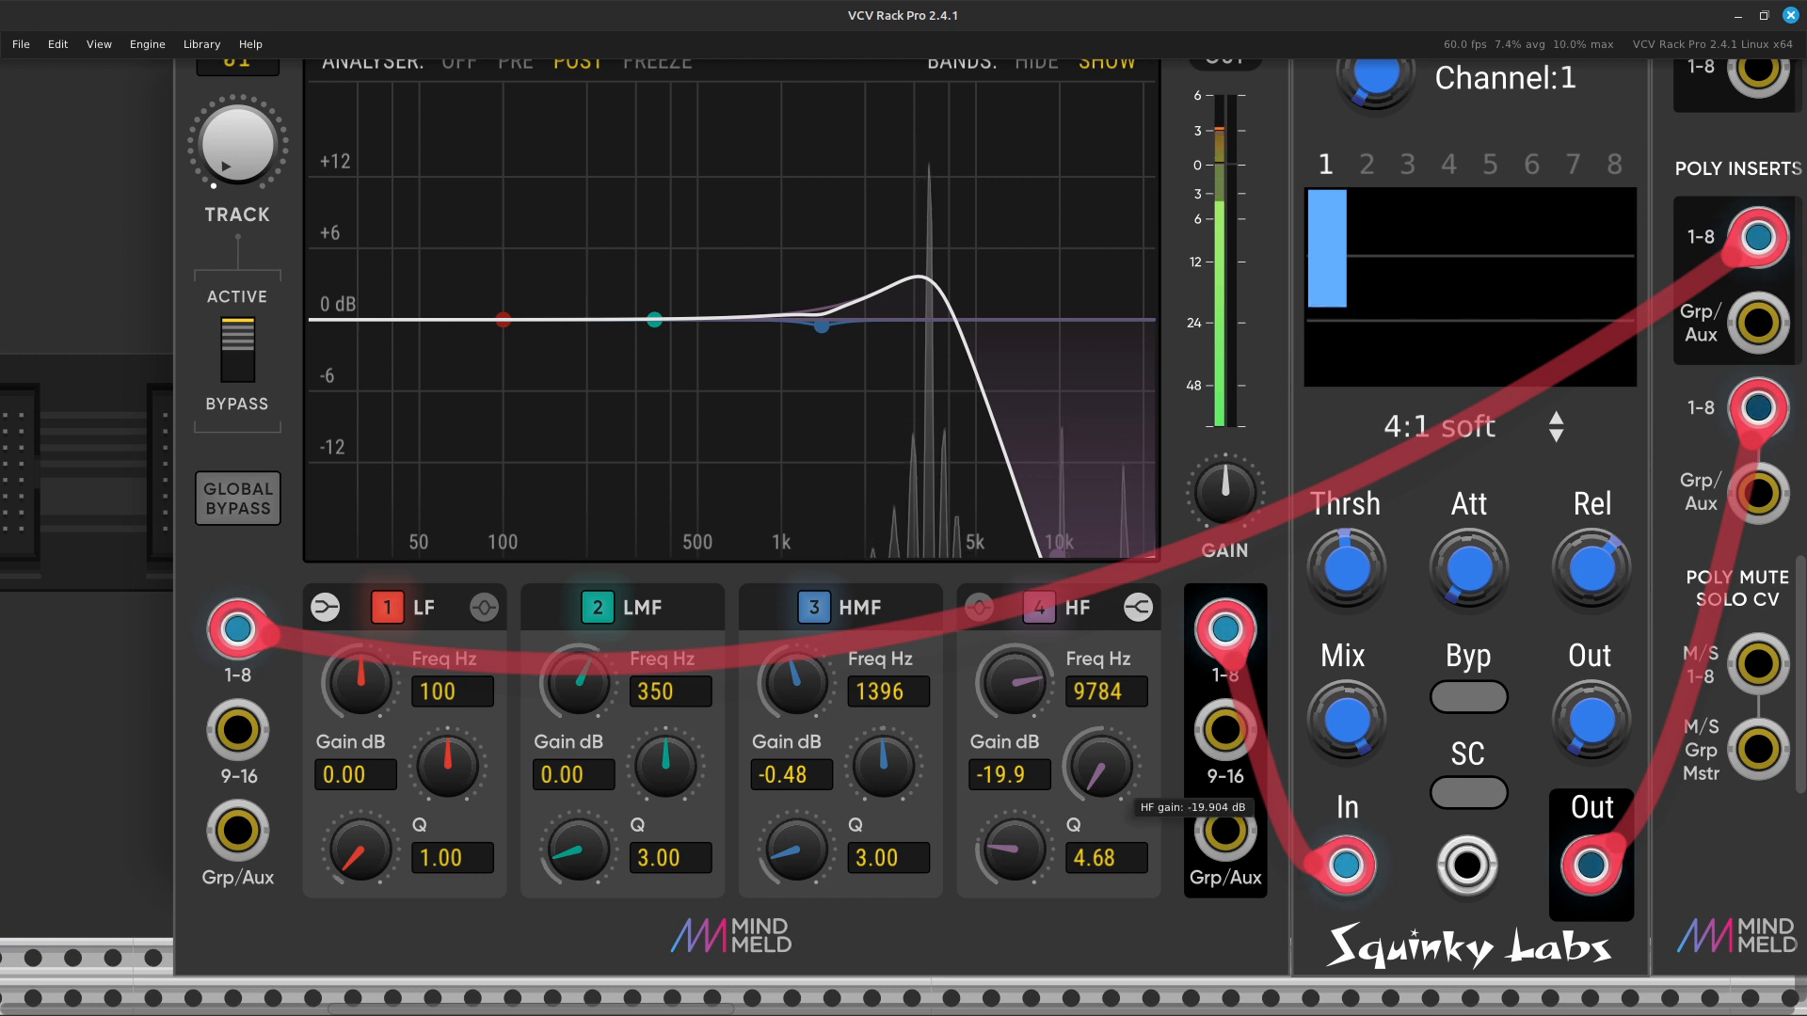
right_click(1100, 767)
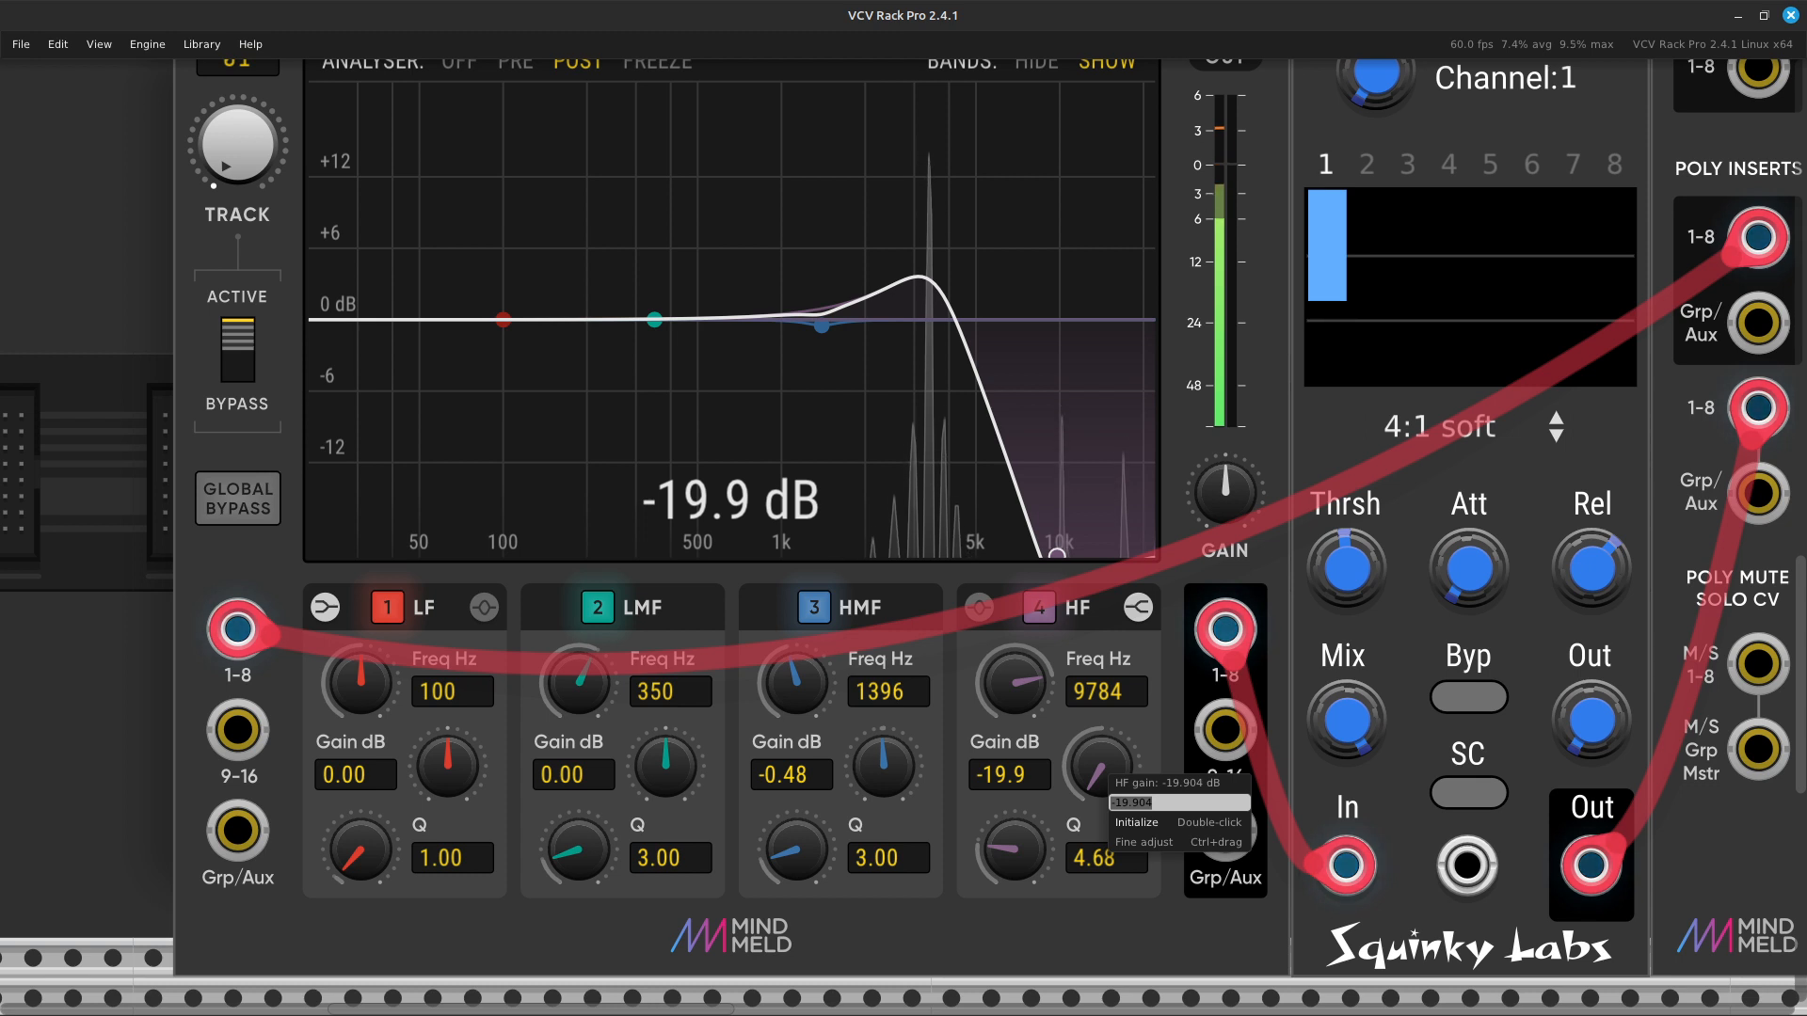
left_click(265, 171)
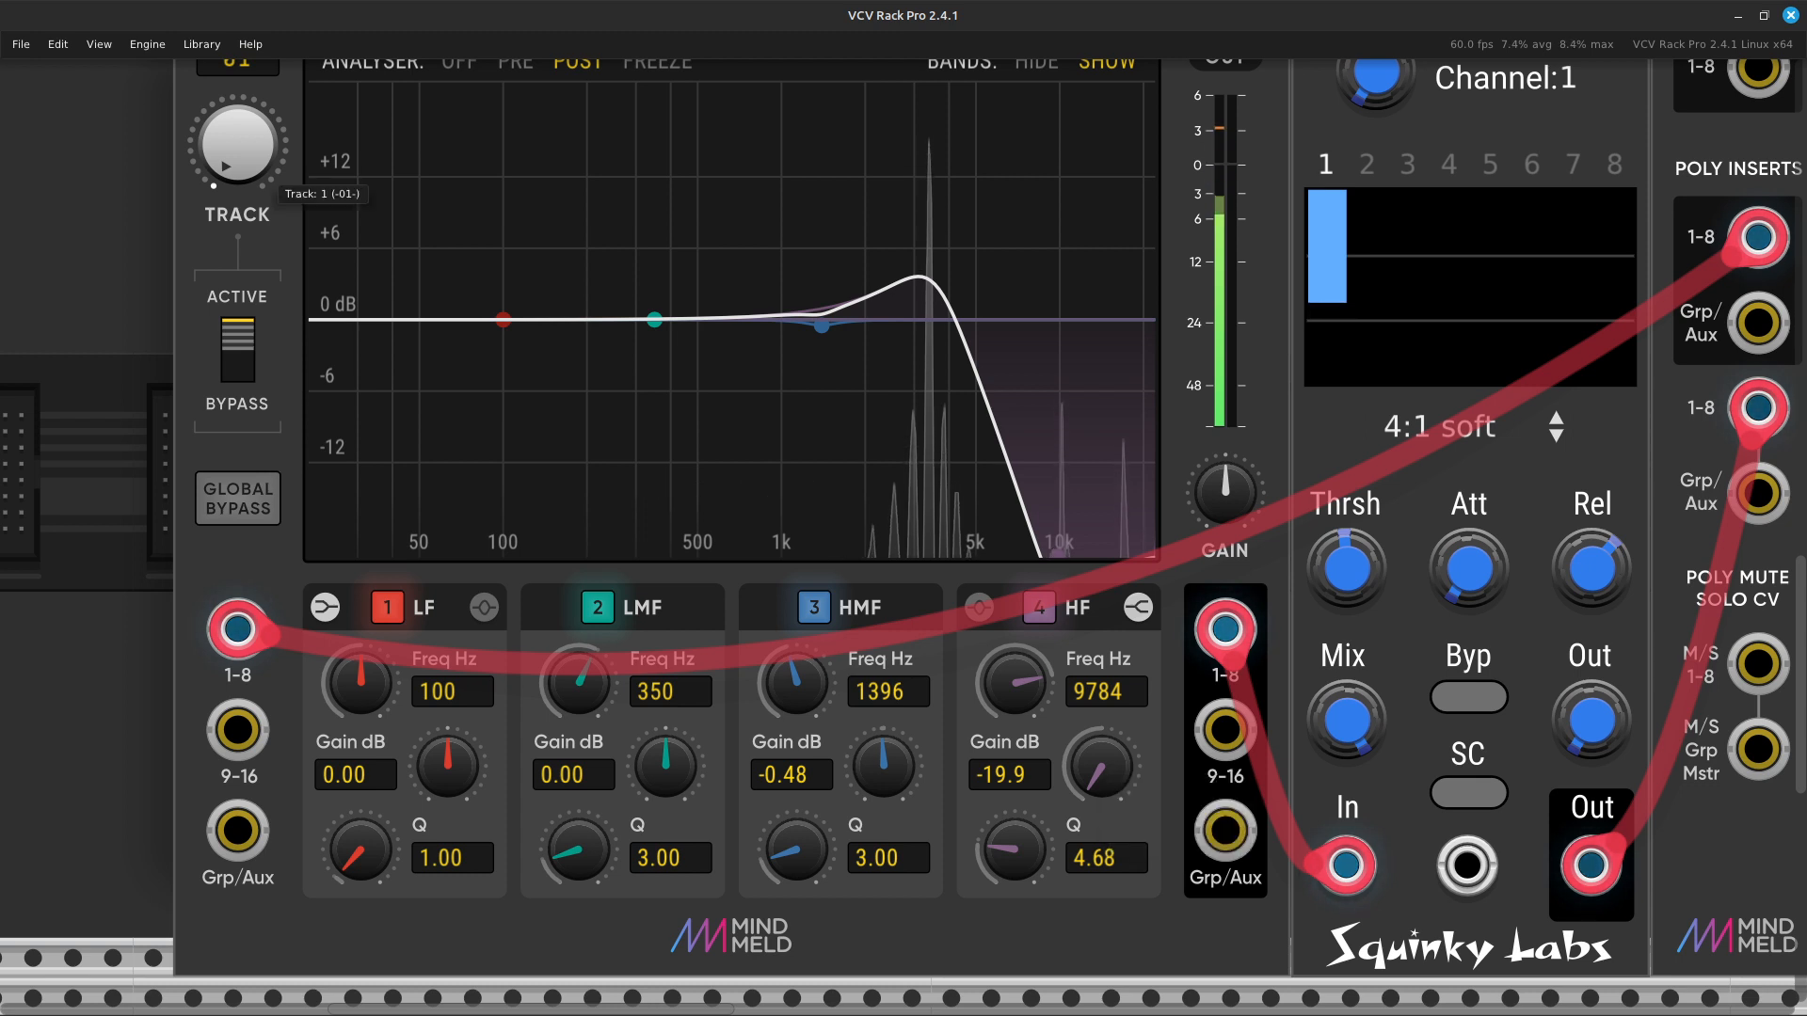
key("Return")
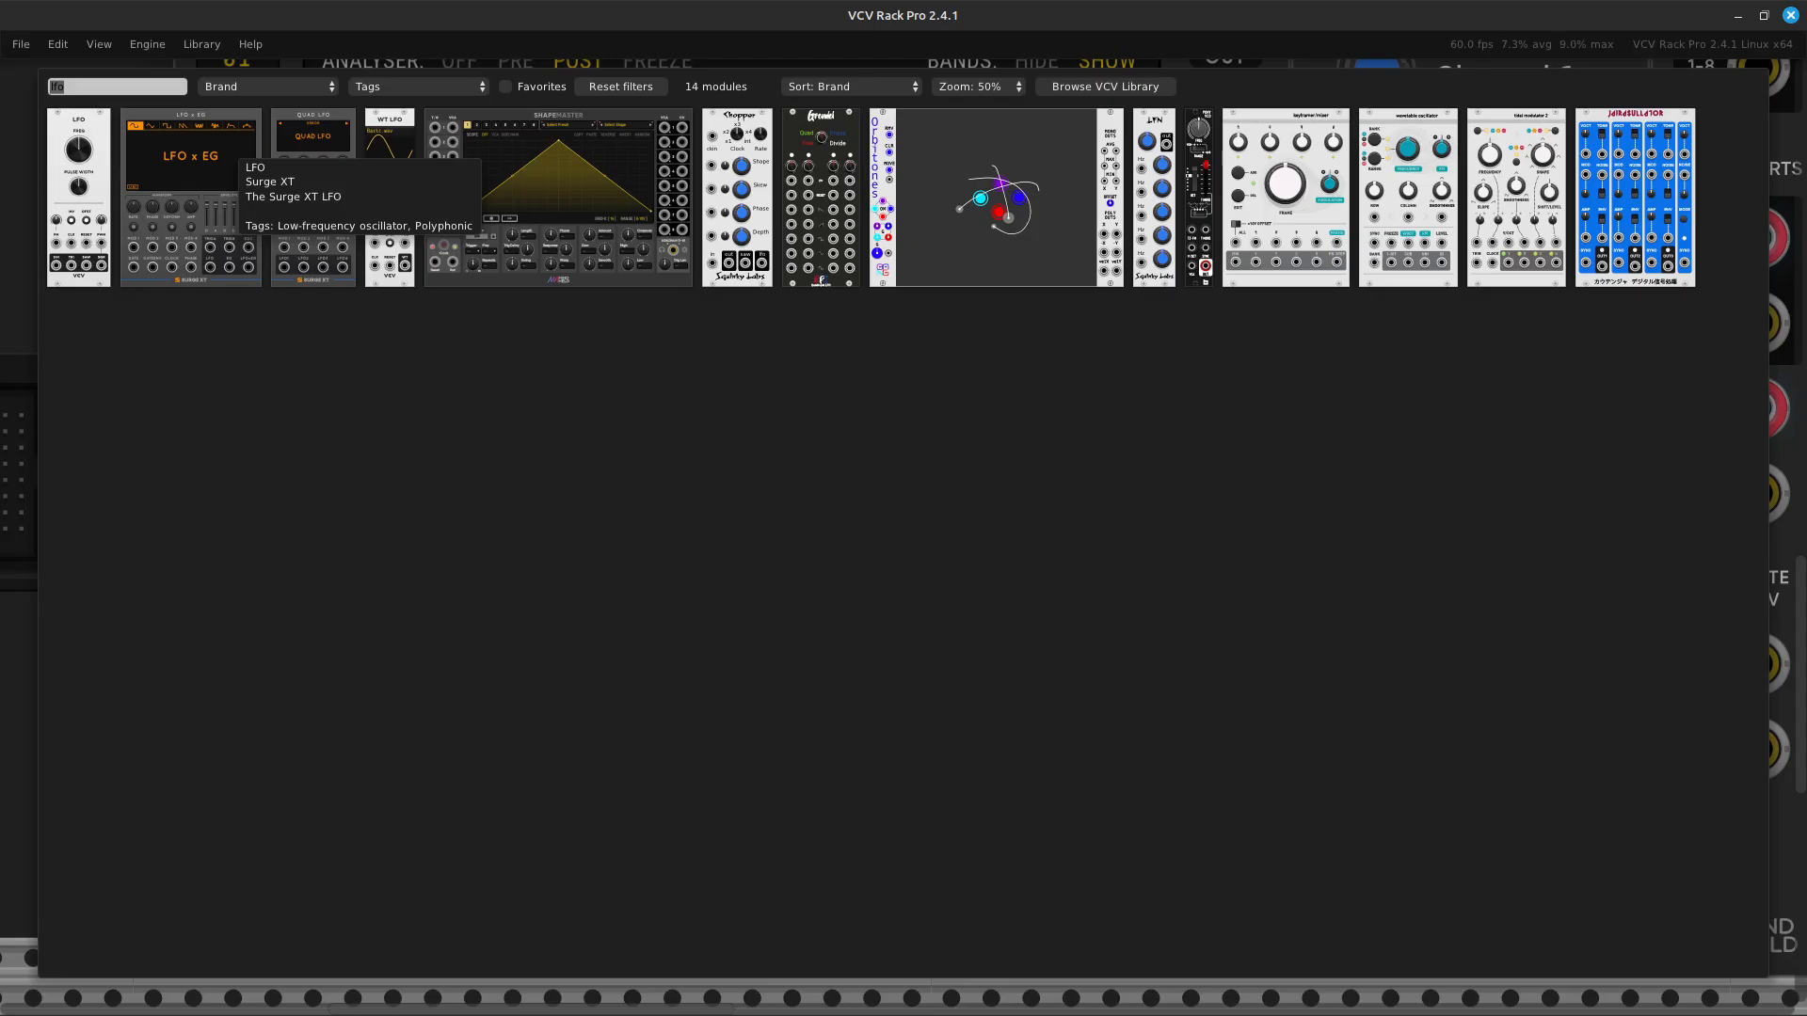
key("Escape")
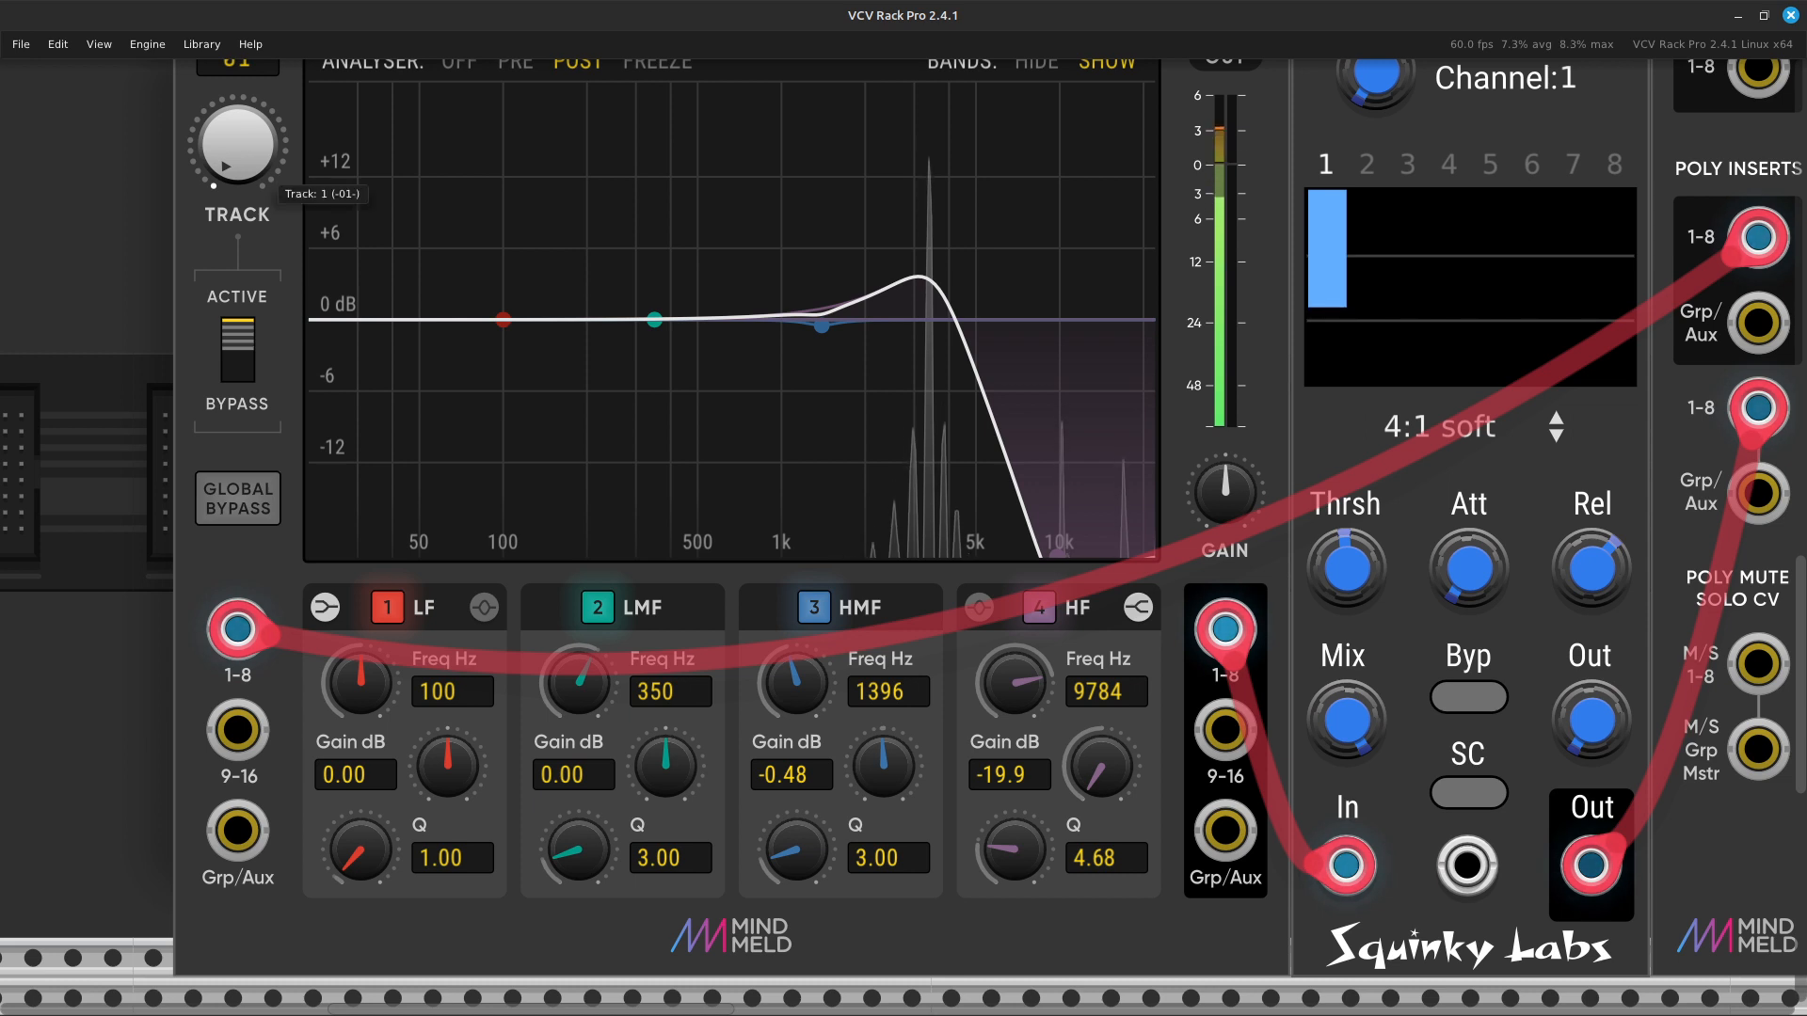
Switch EqMaster to track 2 and set its HF band gain to -19.9 dB.
right_click(231, 130)
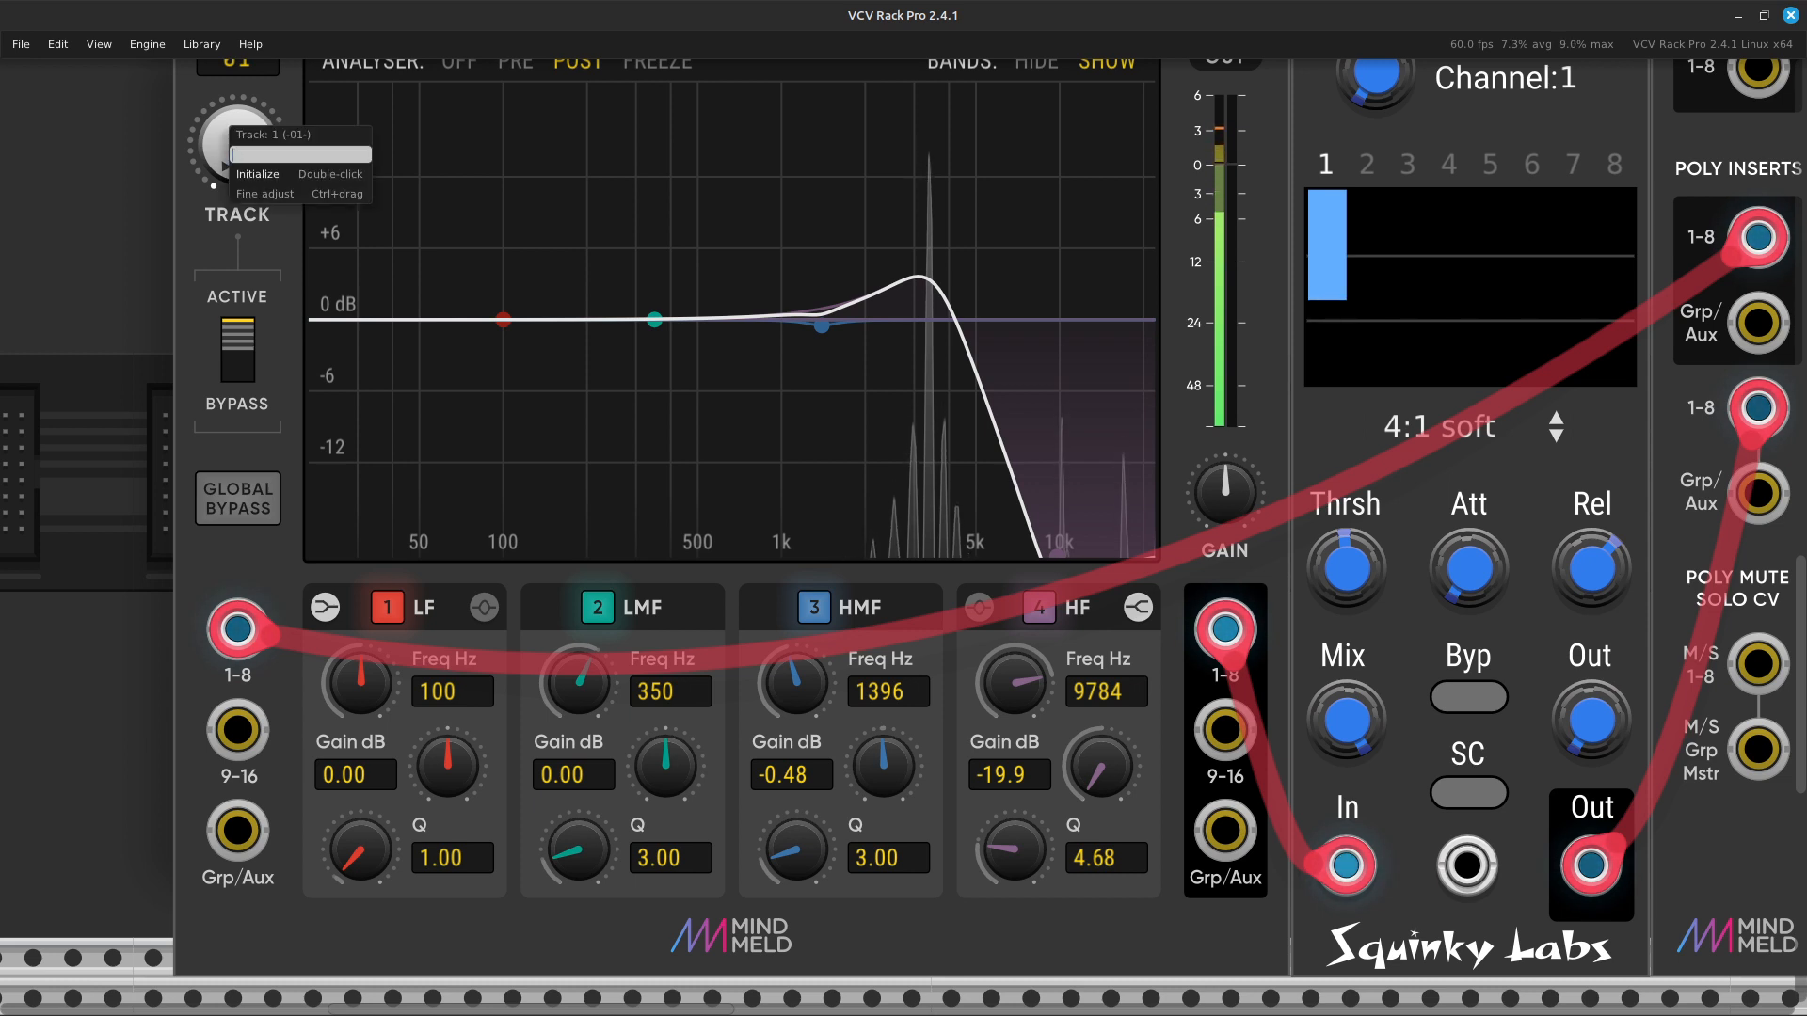
type("2")
key("Return")
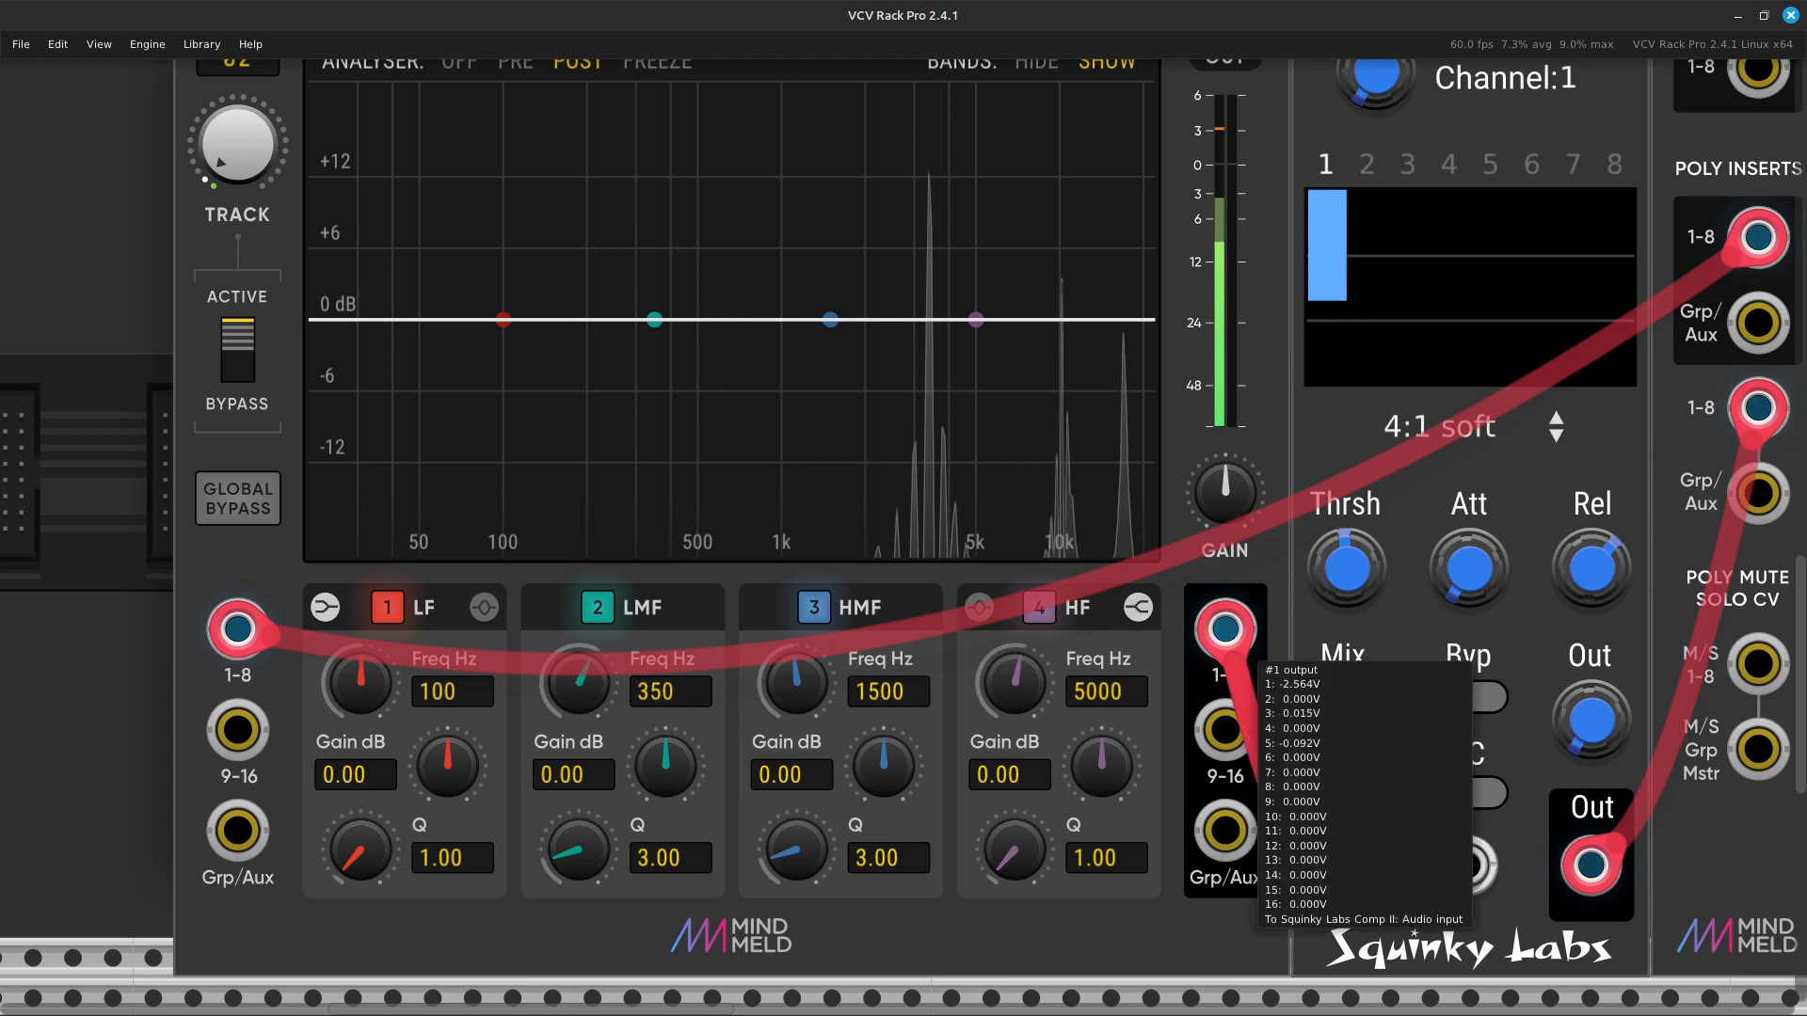
right_click(1103, 764)
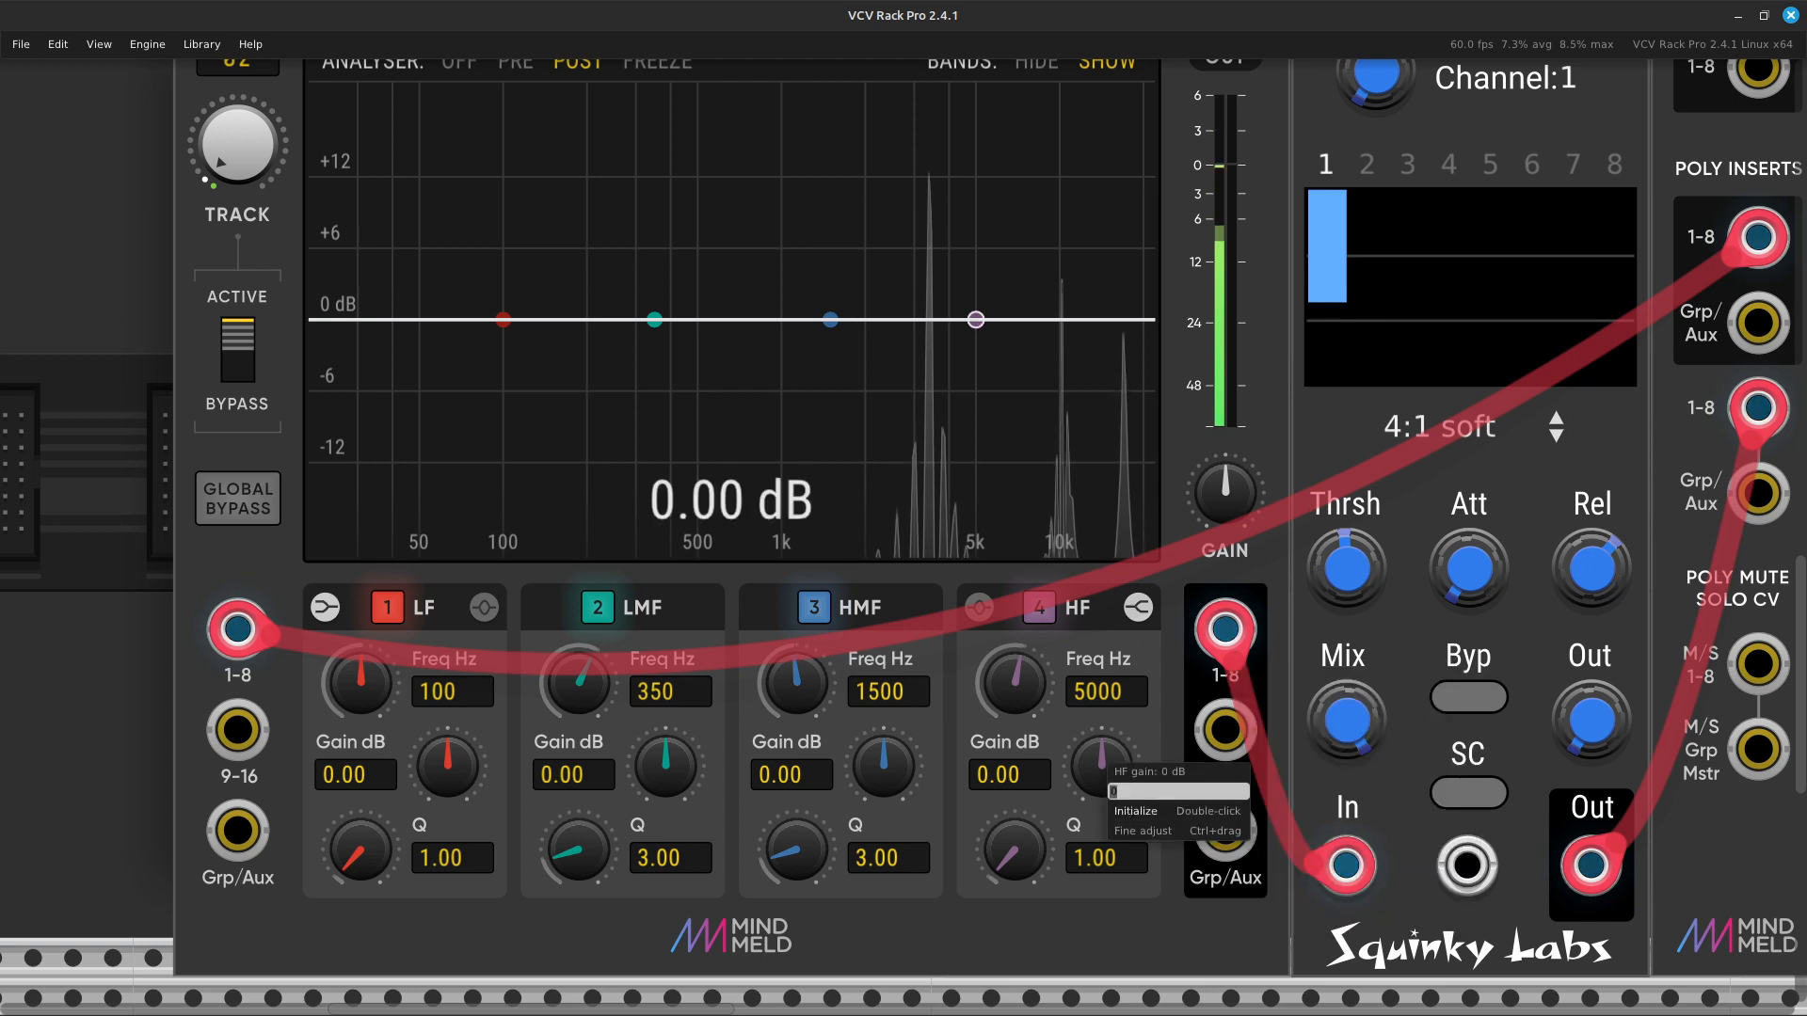
key("BackSpace")
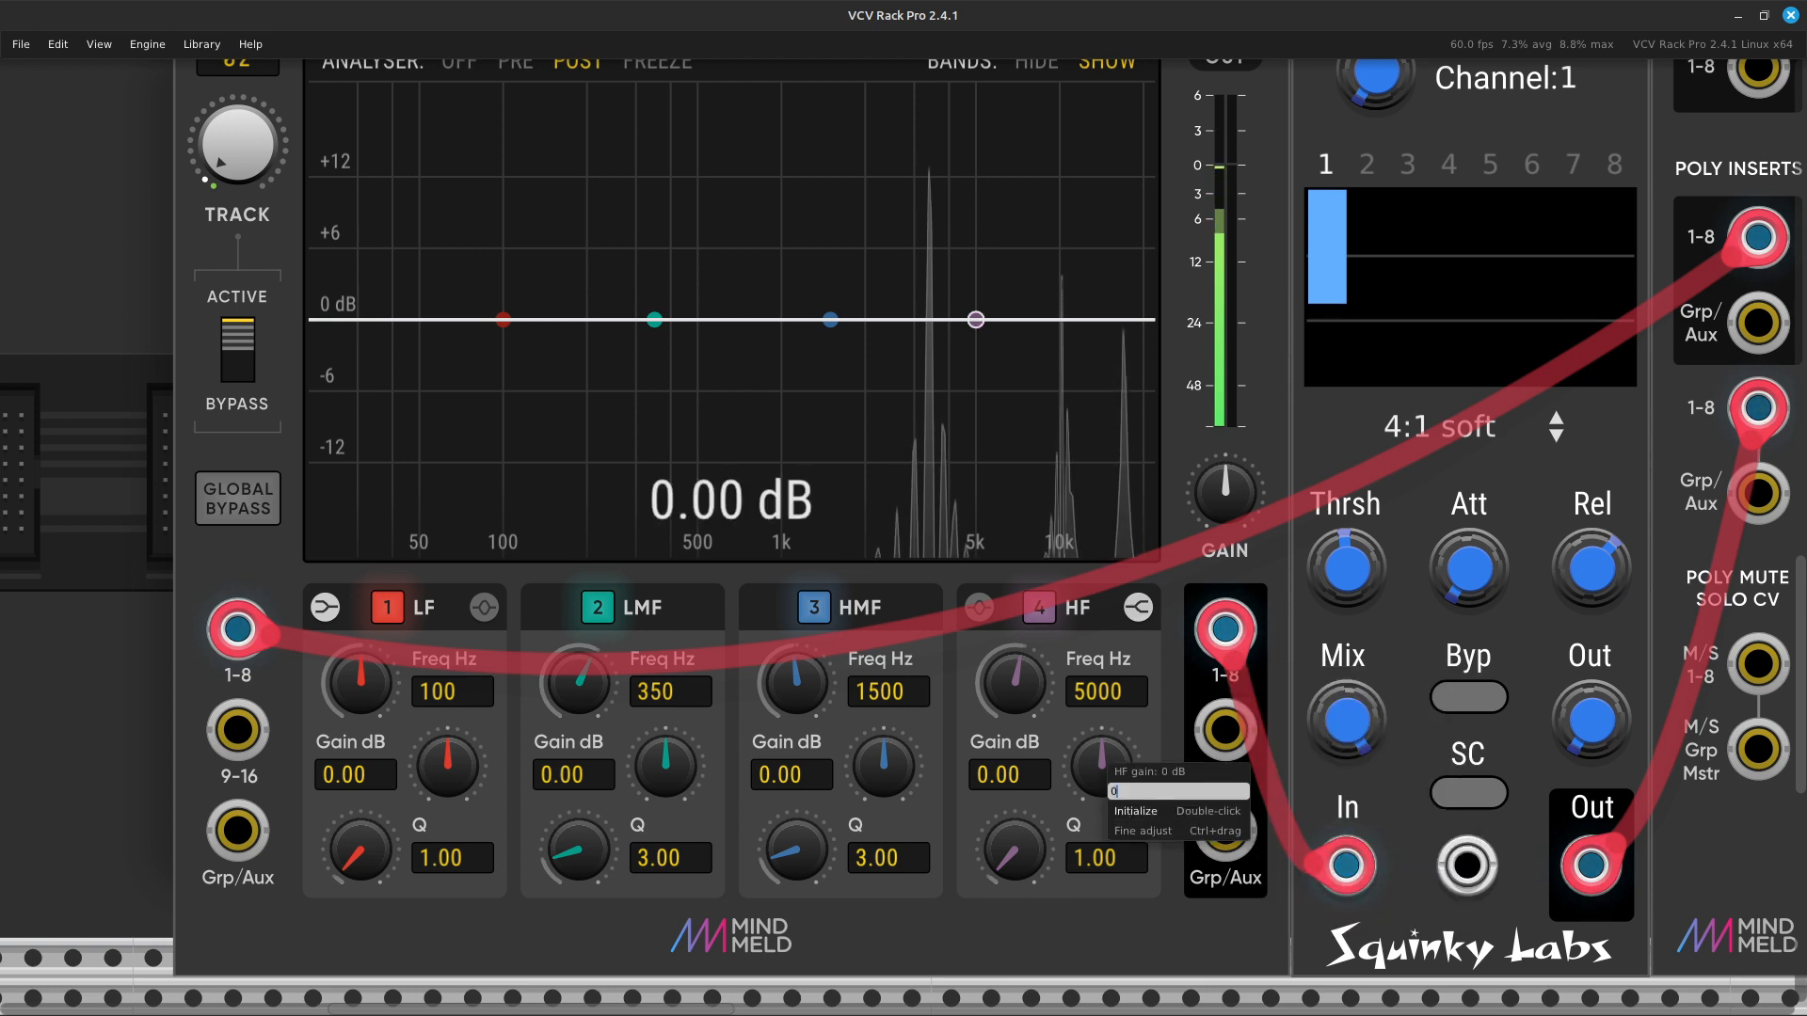
type("-20")
key("Return")
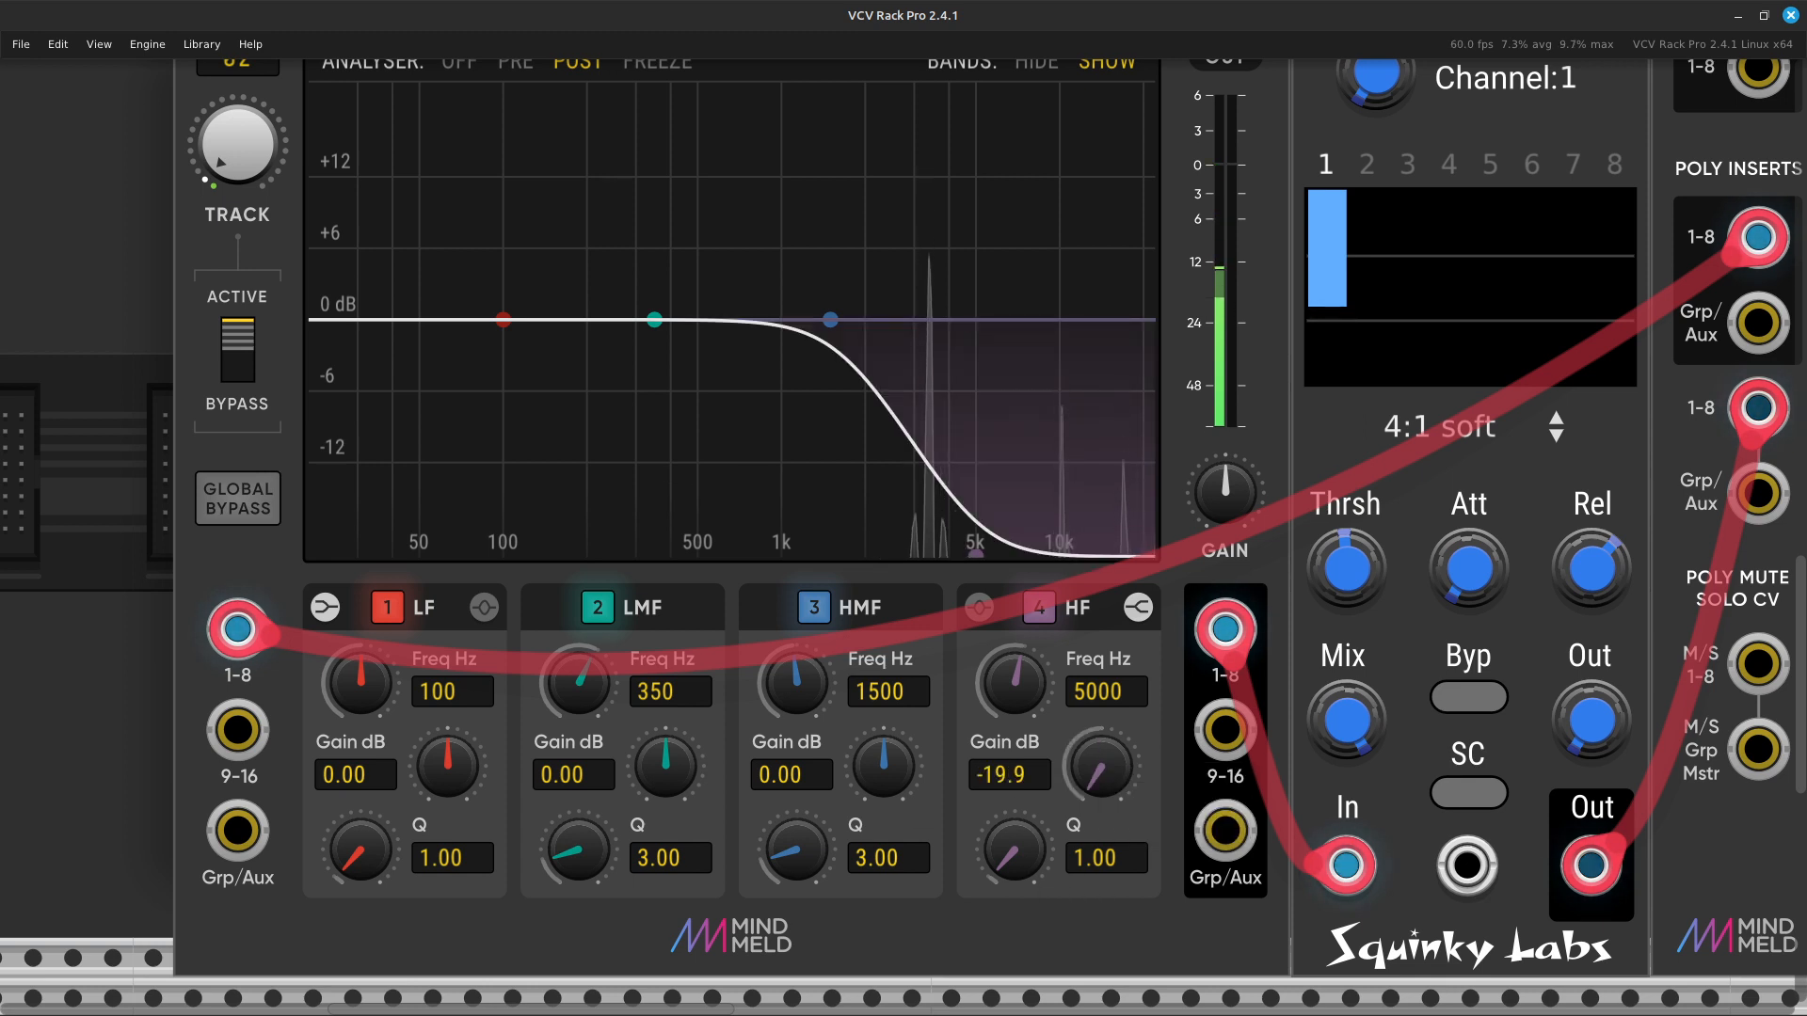
Return EqMaster to track 1 and check the exact Q value of its HF band.
right_click(221, 162)
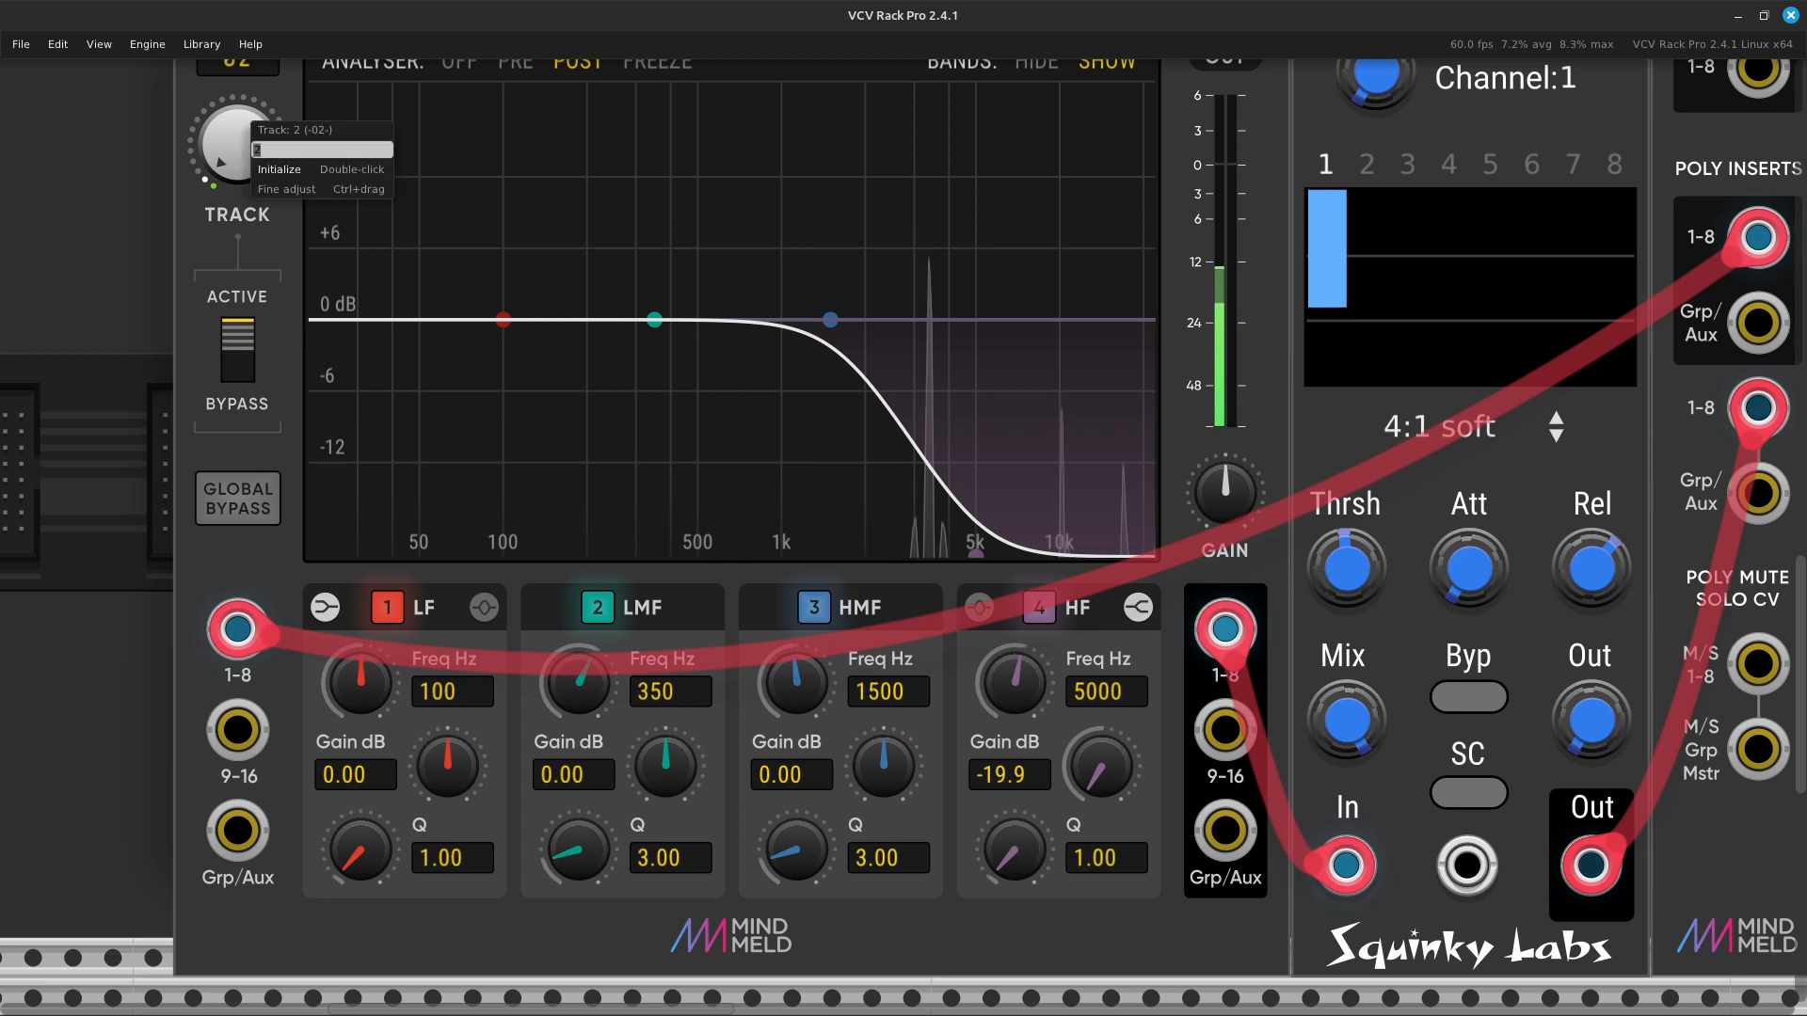
type("1")
key("Return")
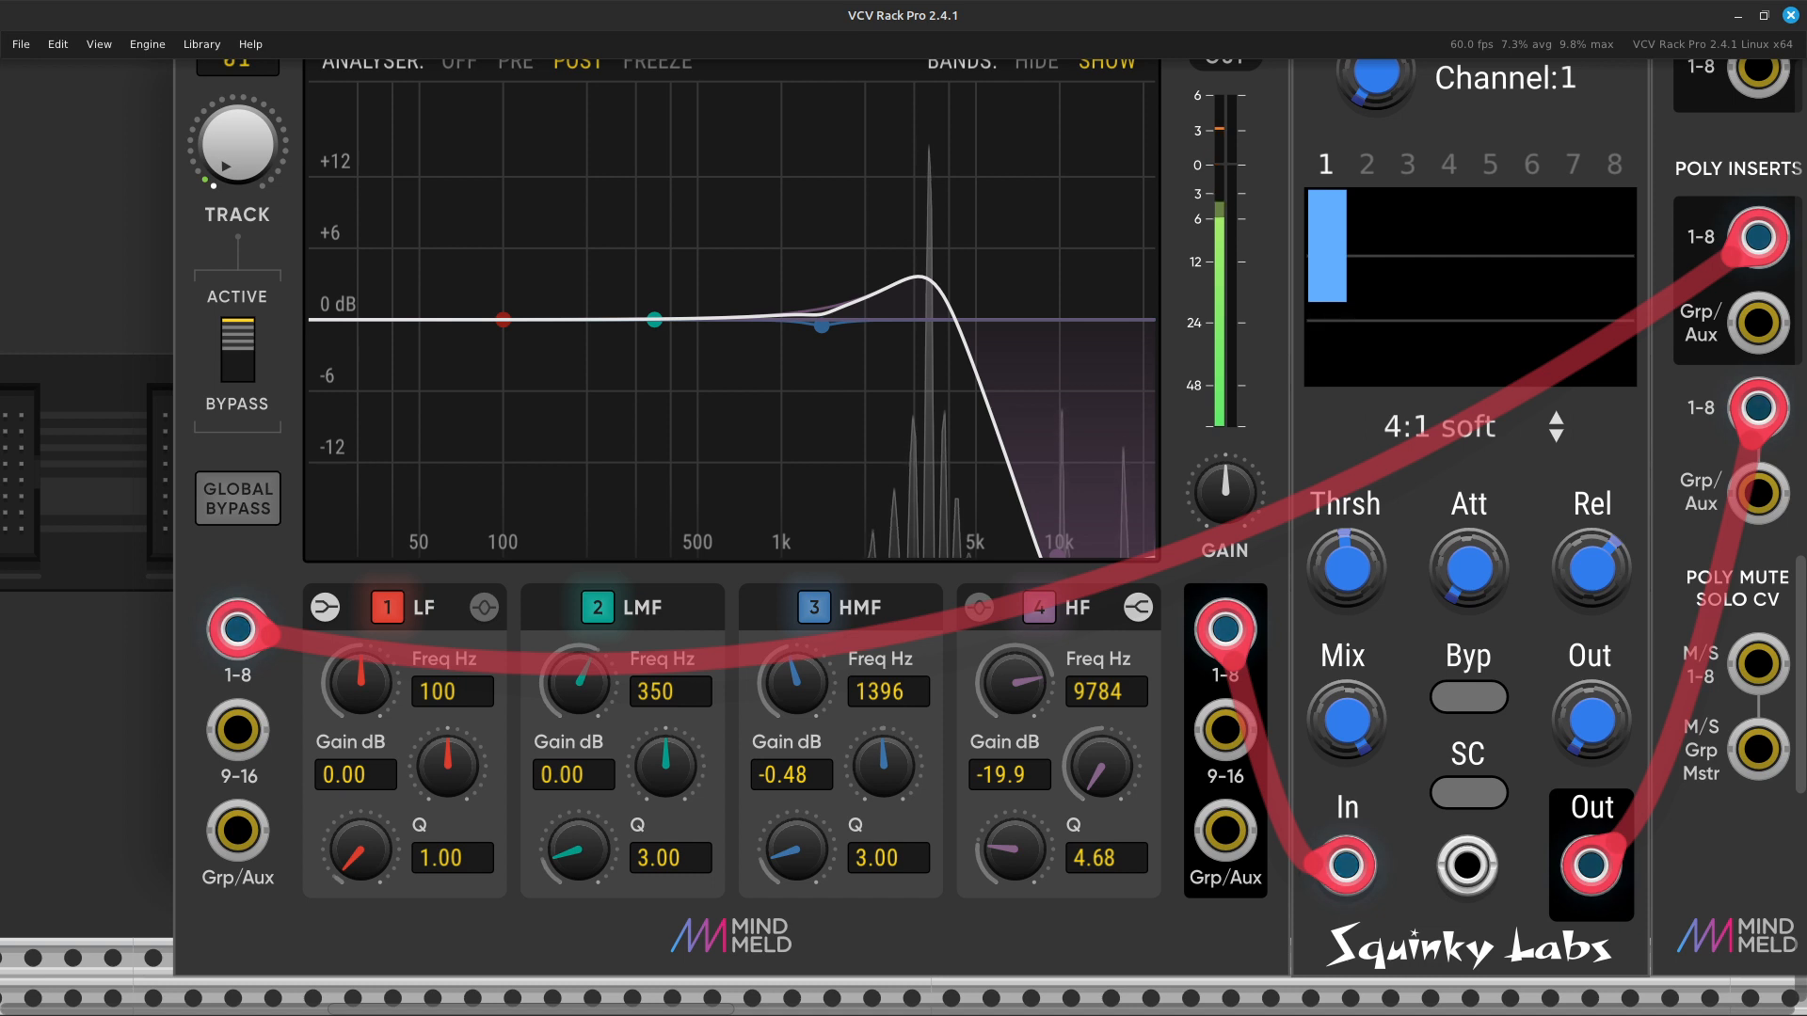
right_click(1019, 832)
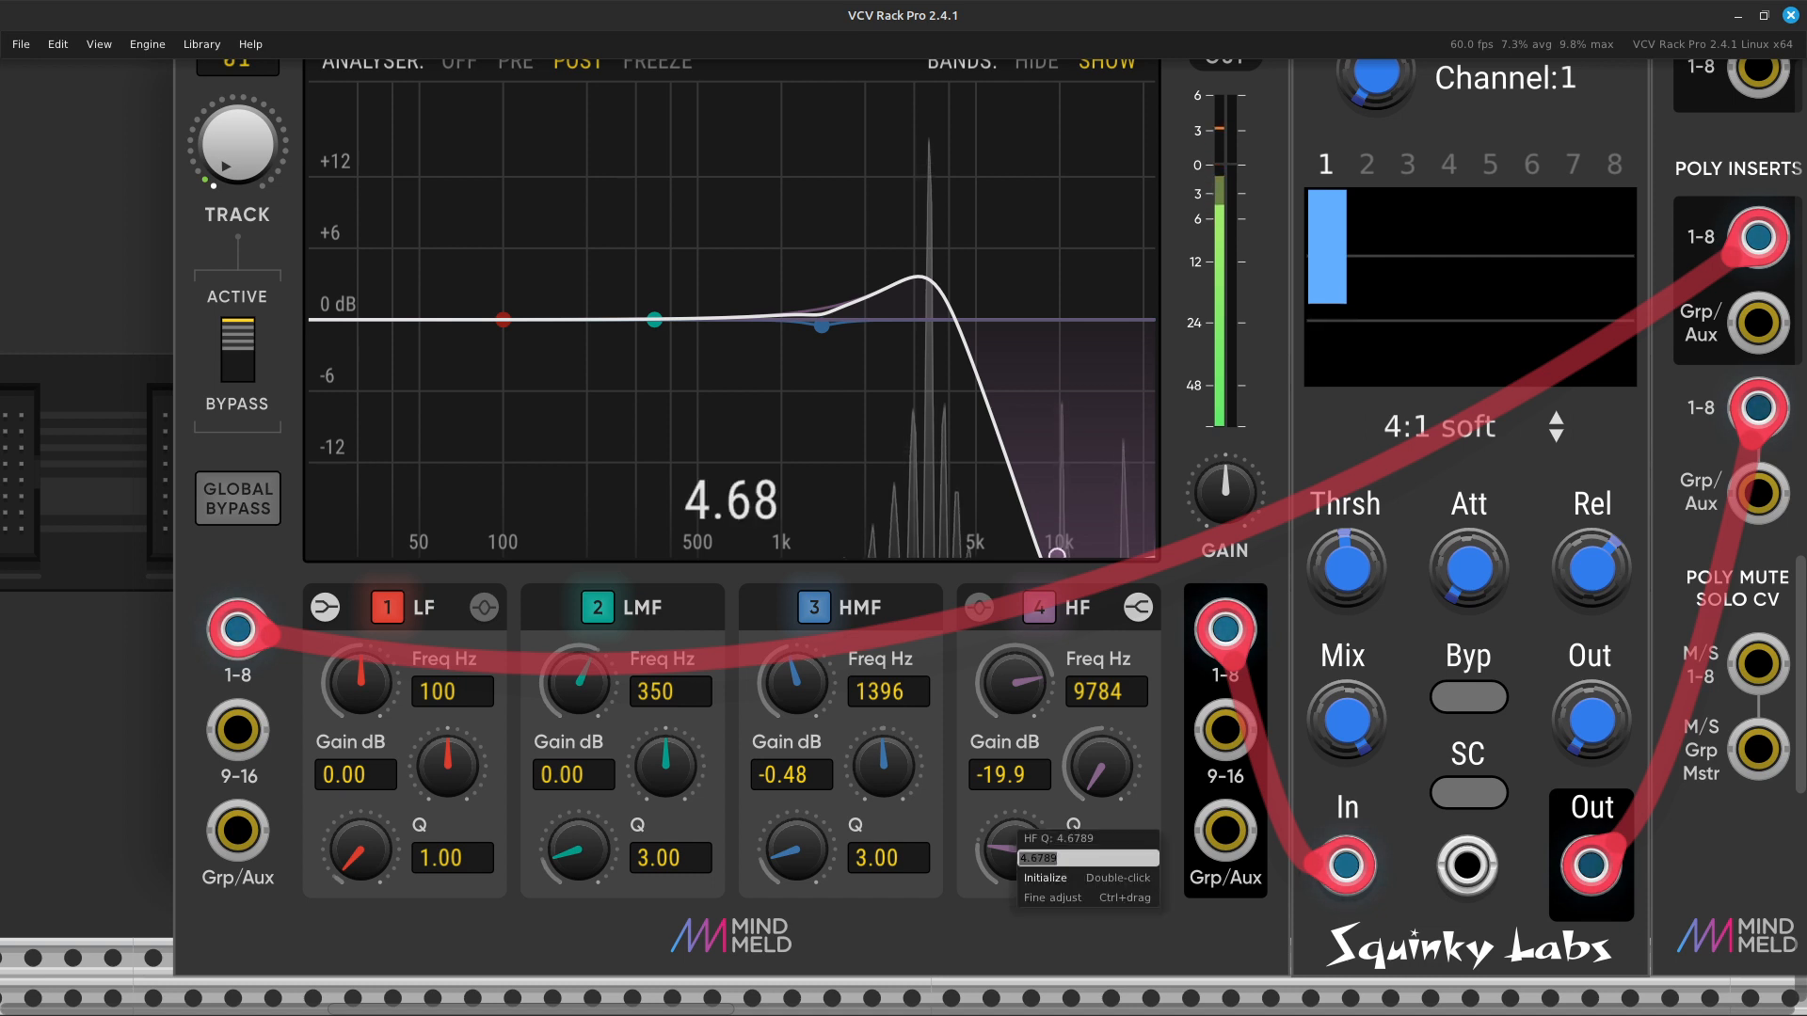
Switch EQMaster to track 2 and set its HF band Q to 4.6789.
left_click(1114, 784)
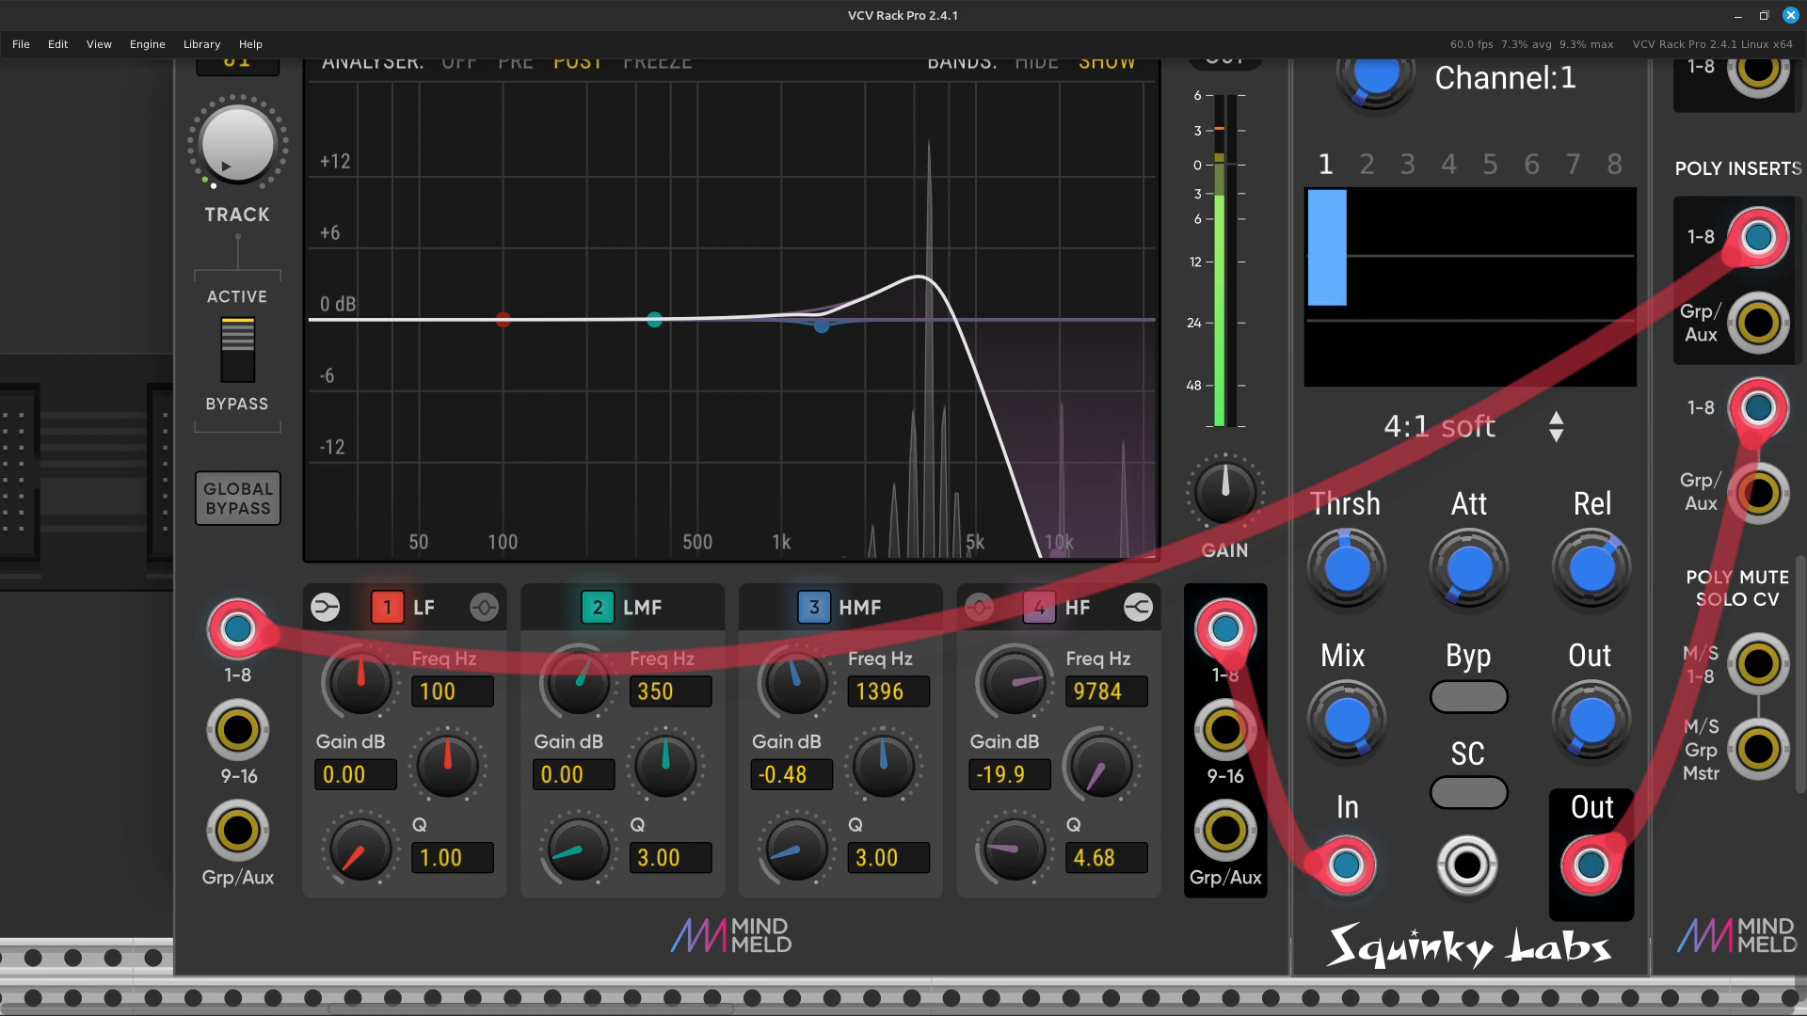
right_click(226, 167)
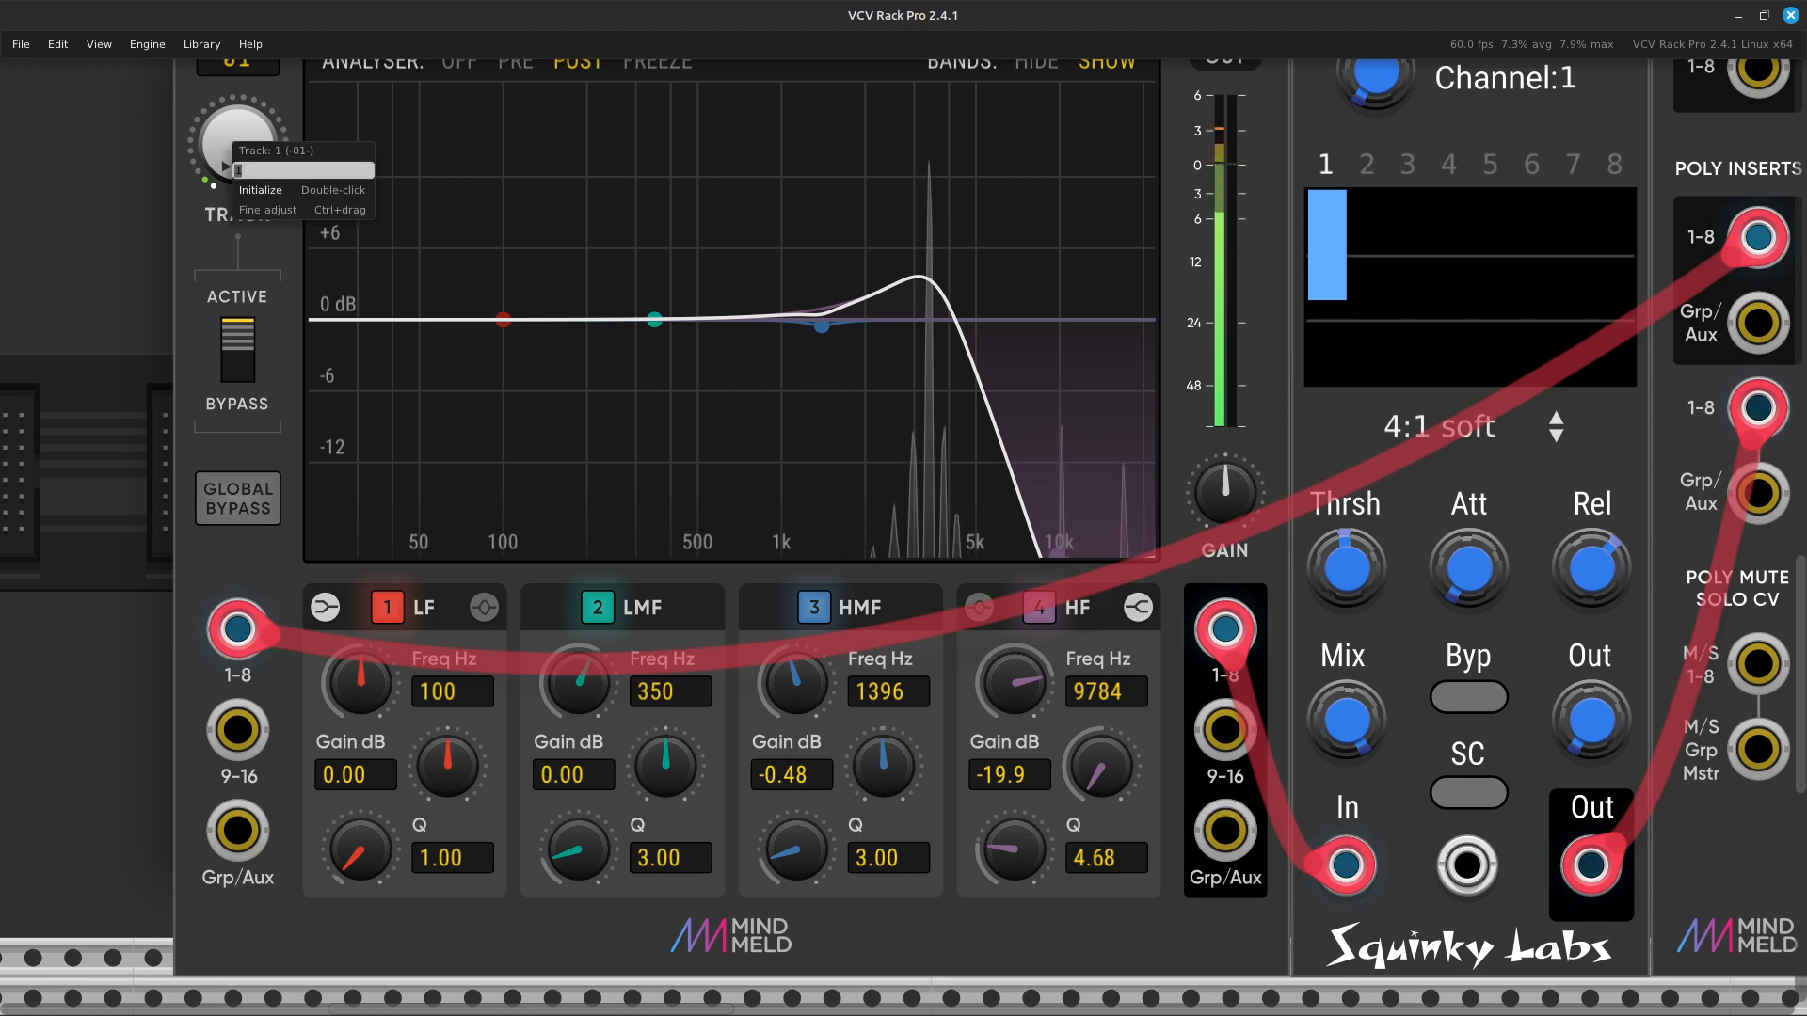
type("2")
key("Return")
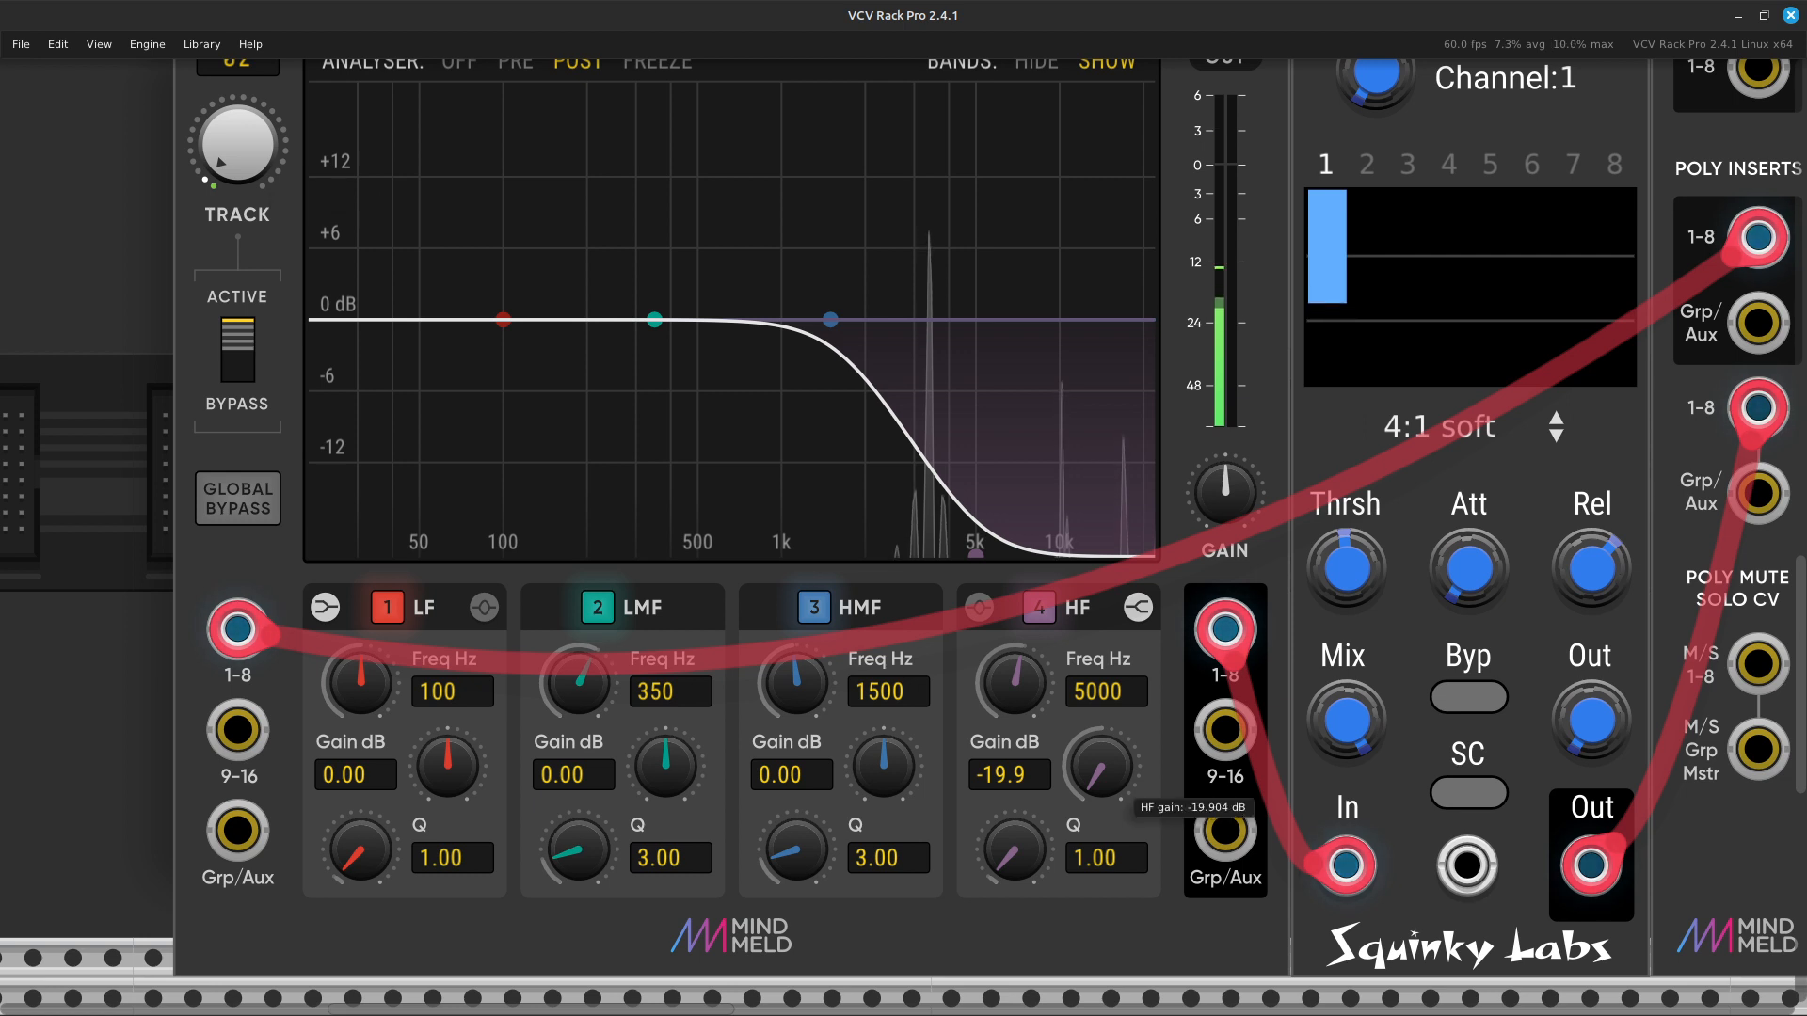
right_click(1108, 764)
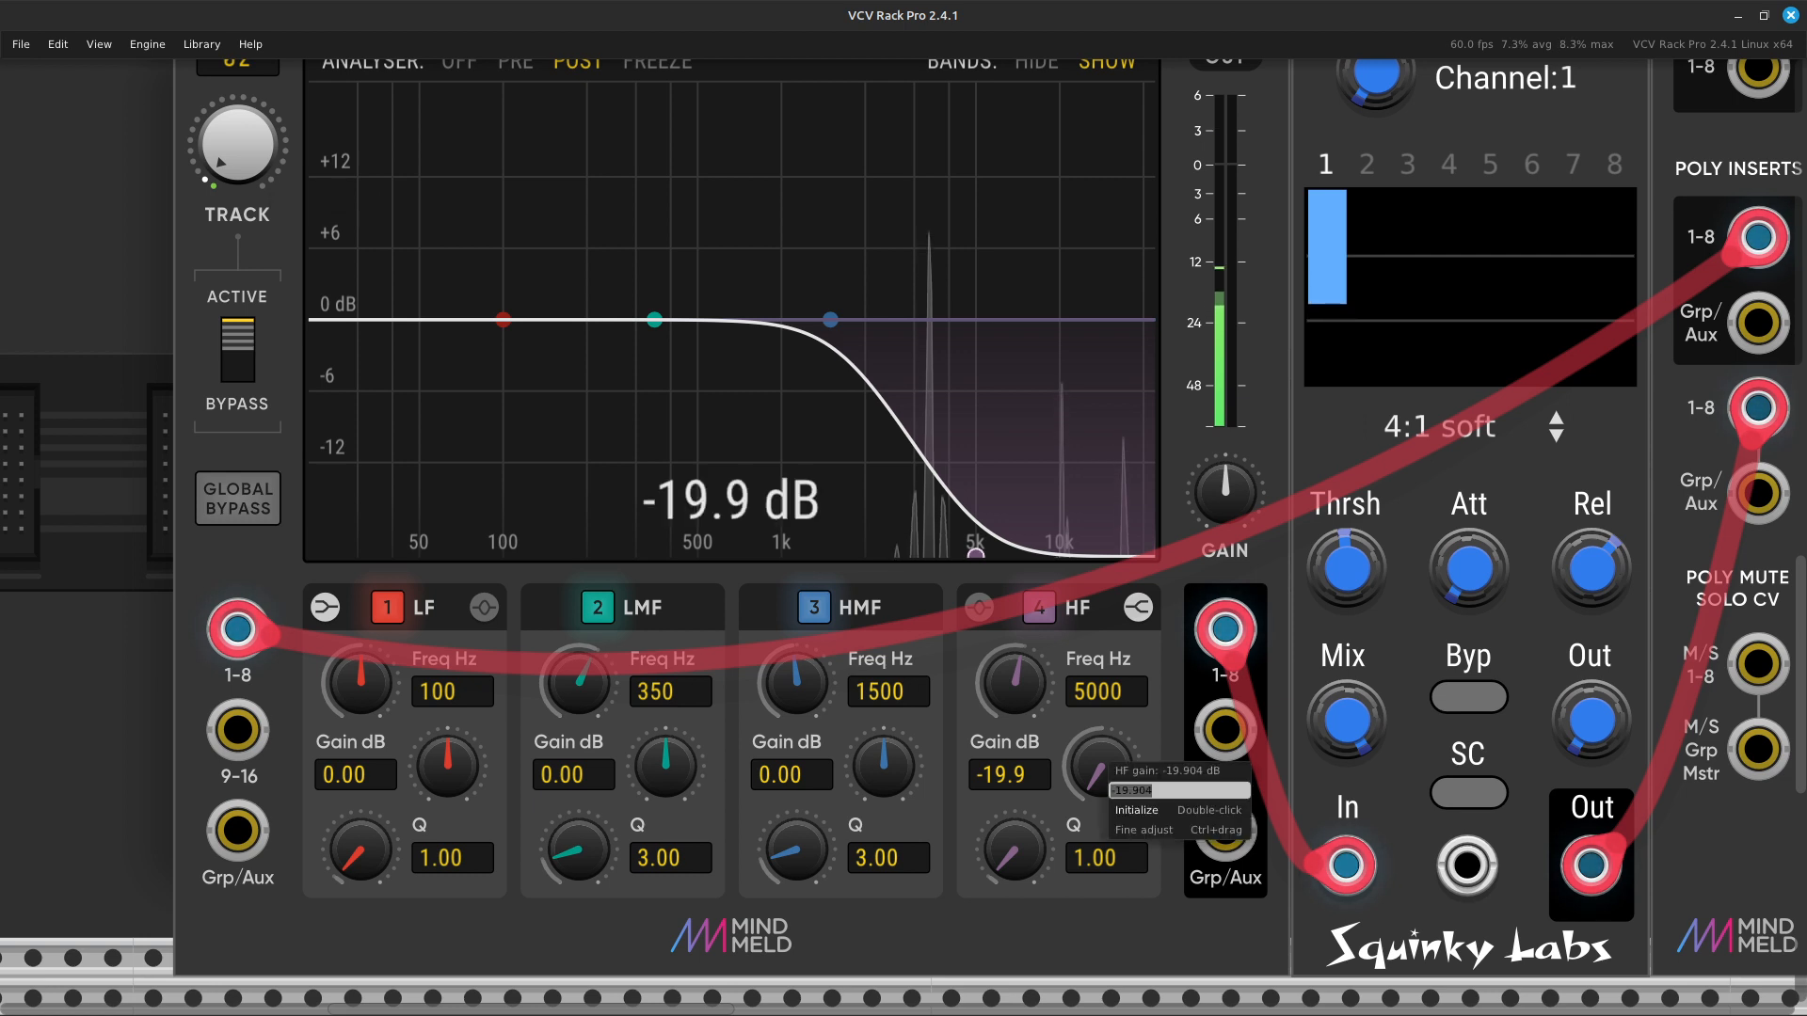
left_click(1024, 858)
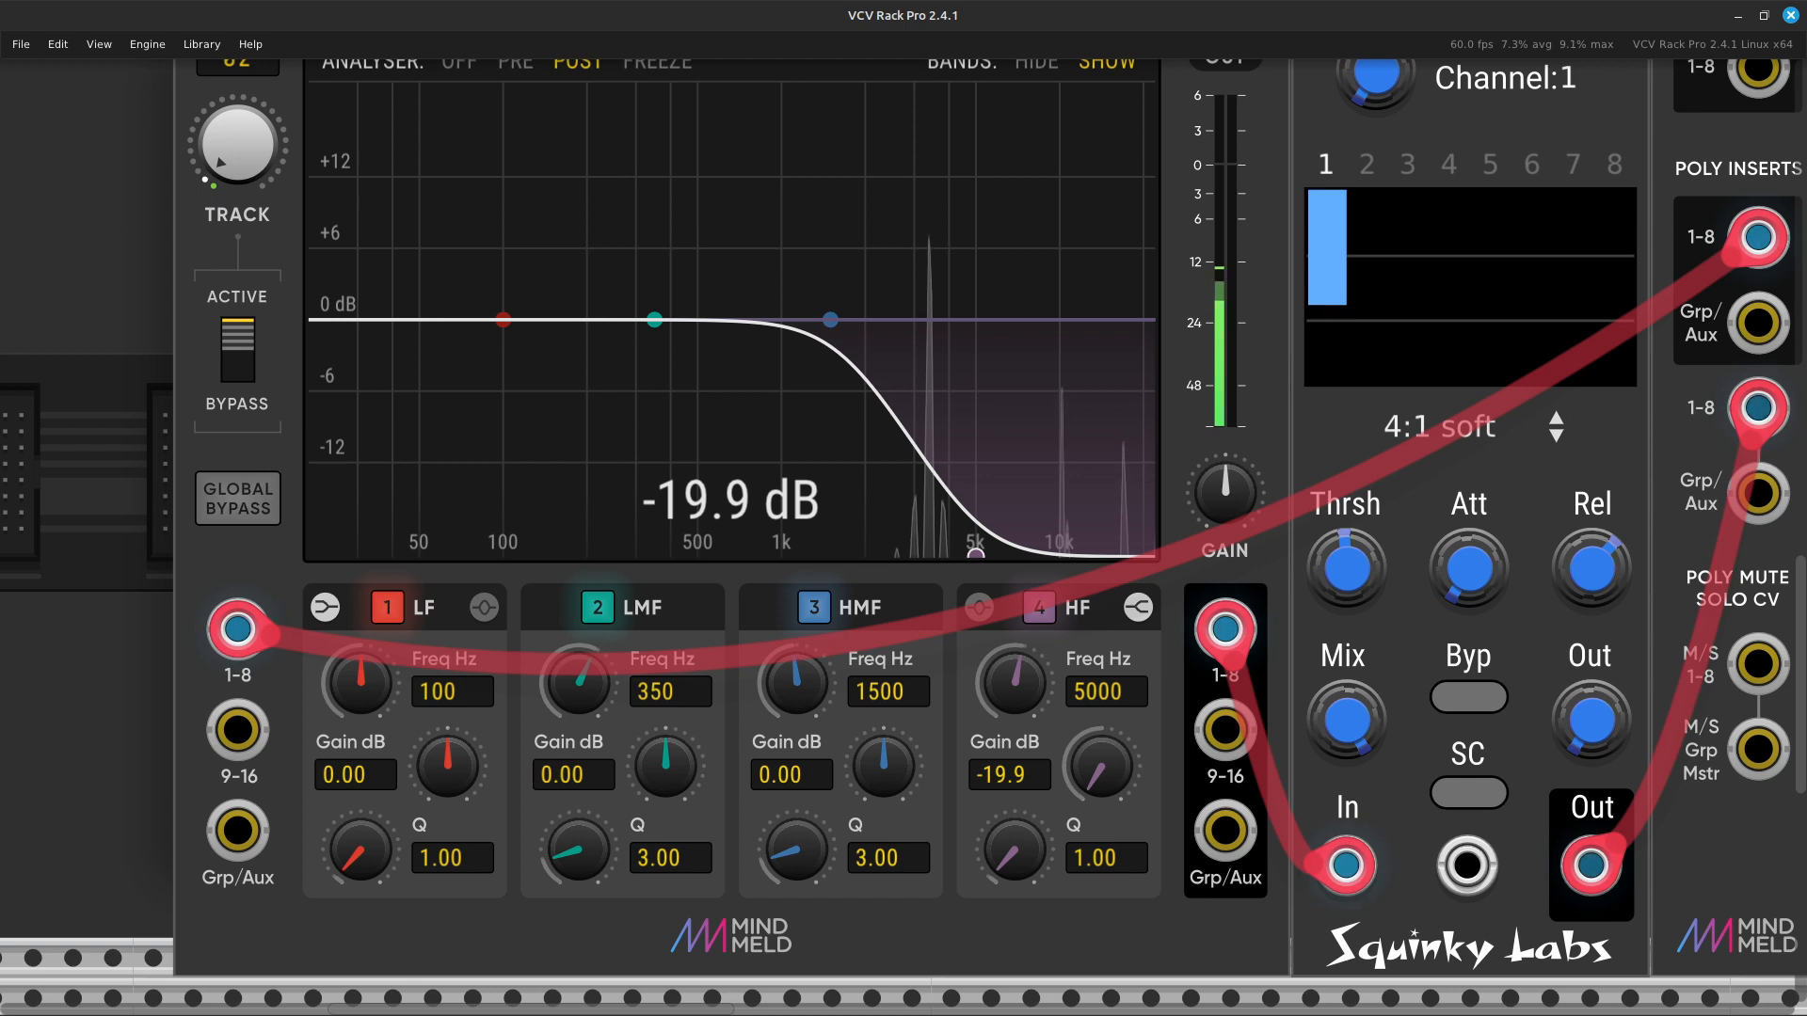
right_click(1032, 859)
type("4.6789")
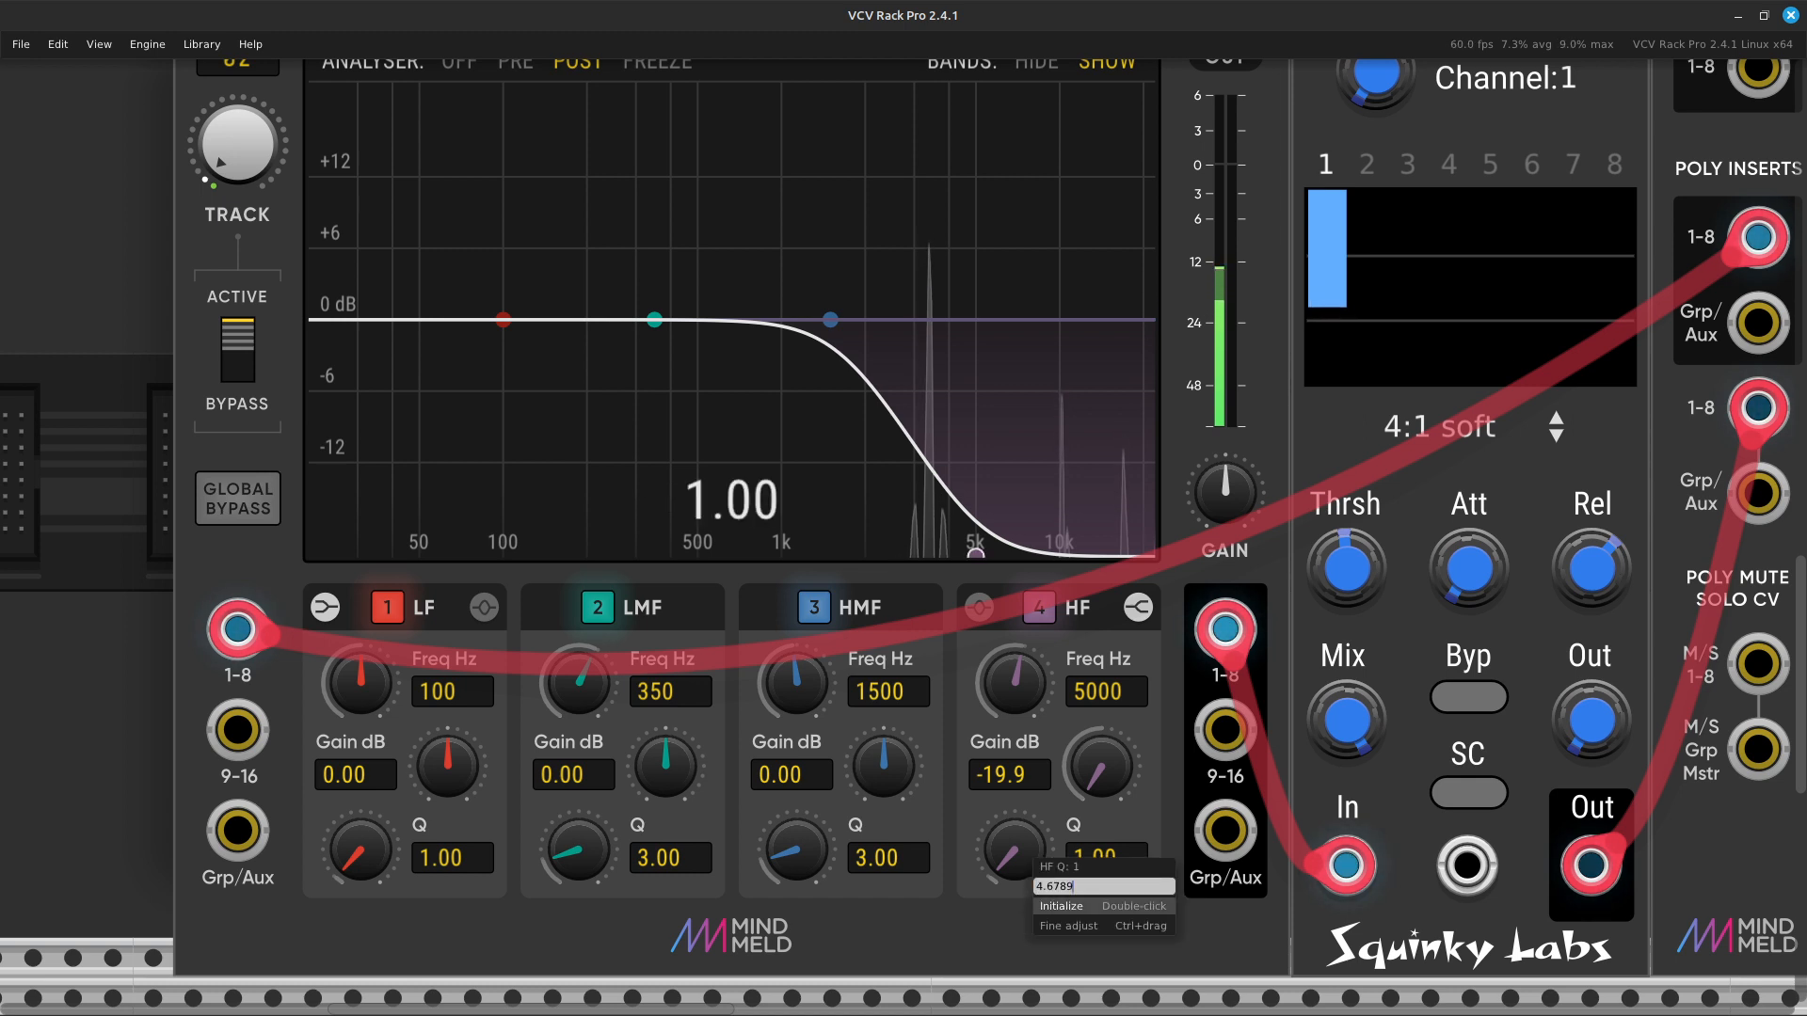
key("Return")
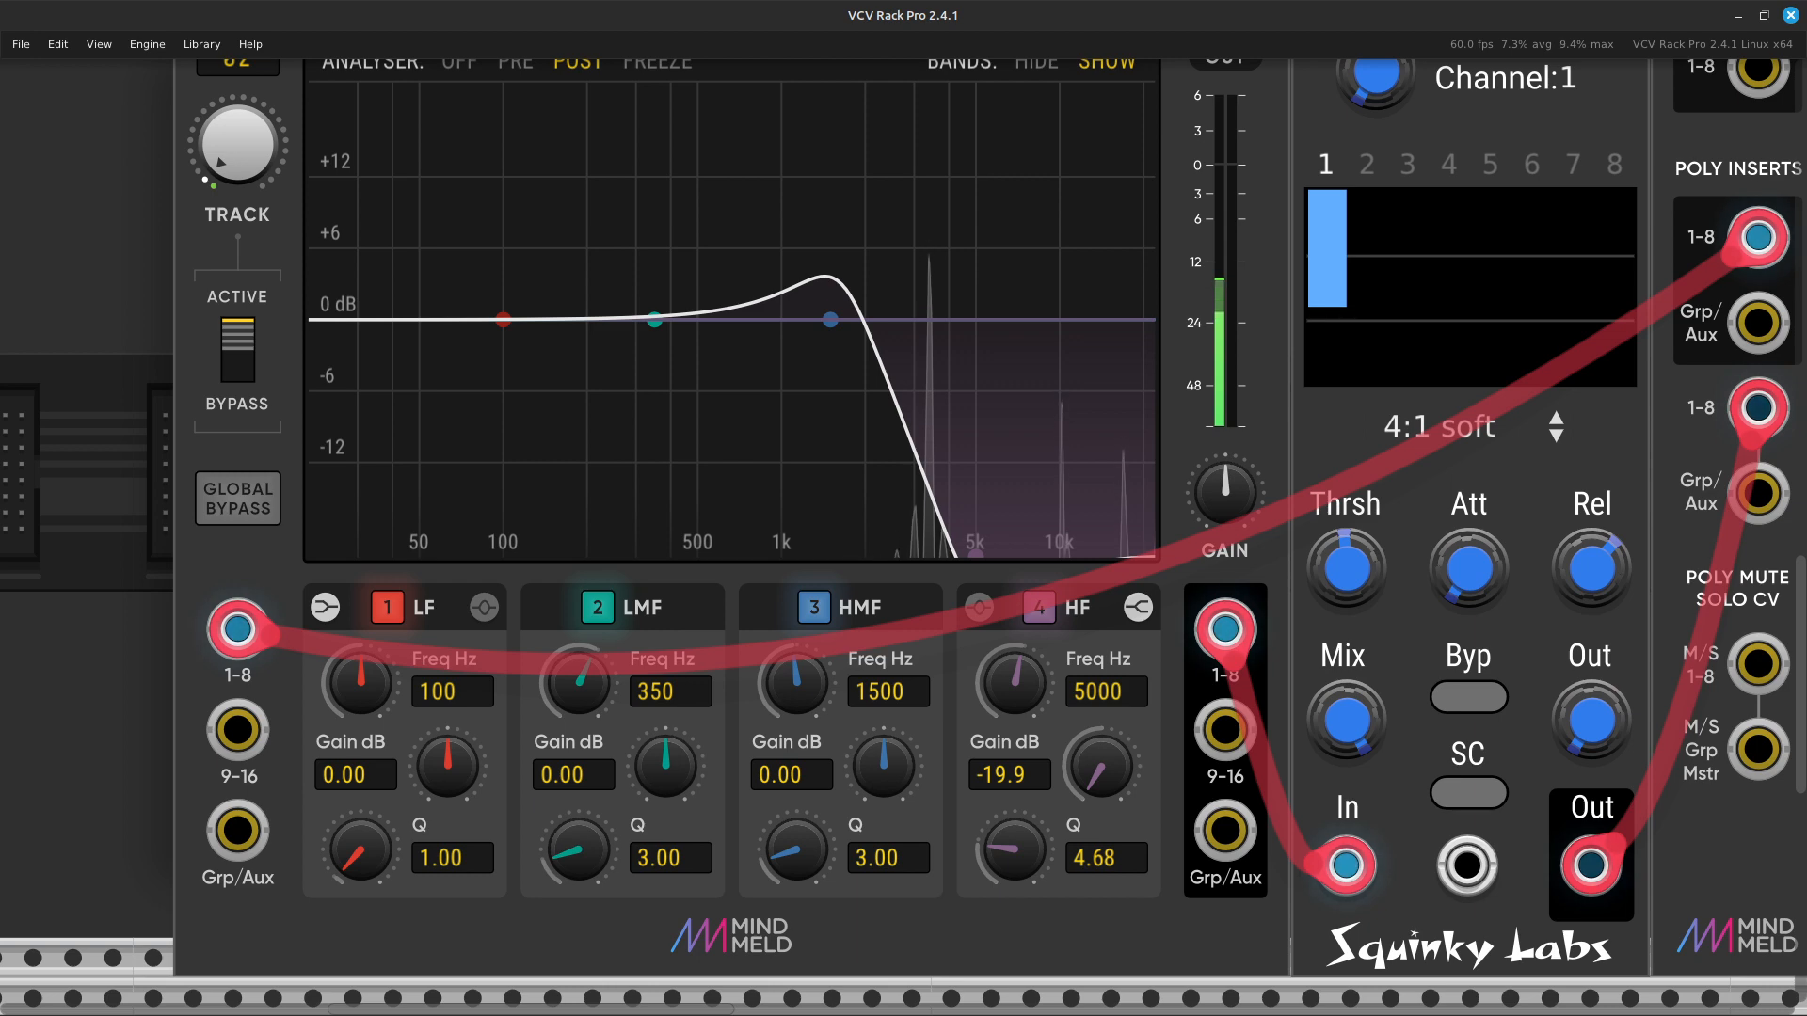
Return EQMaster to track 1 and copy its HF band frequency value.
scroll(904, 537, "up", 1)
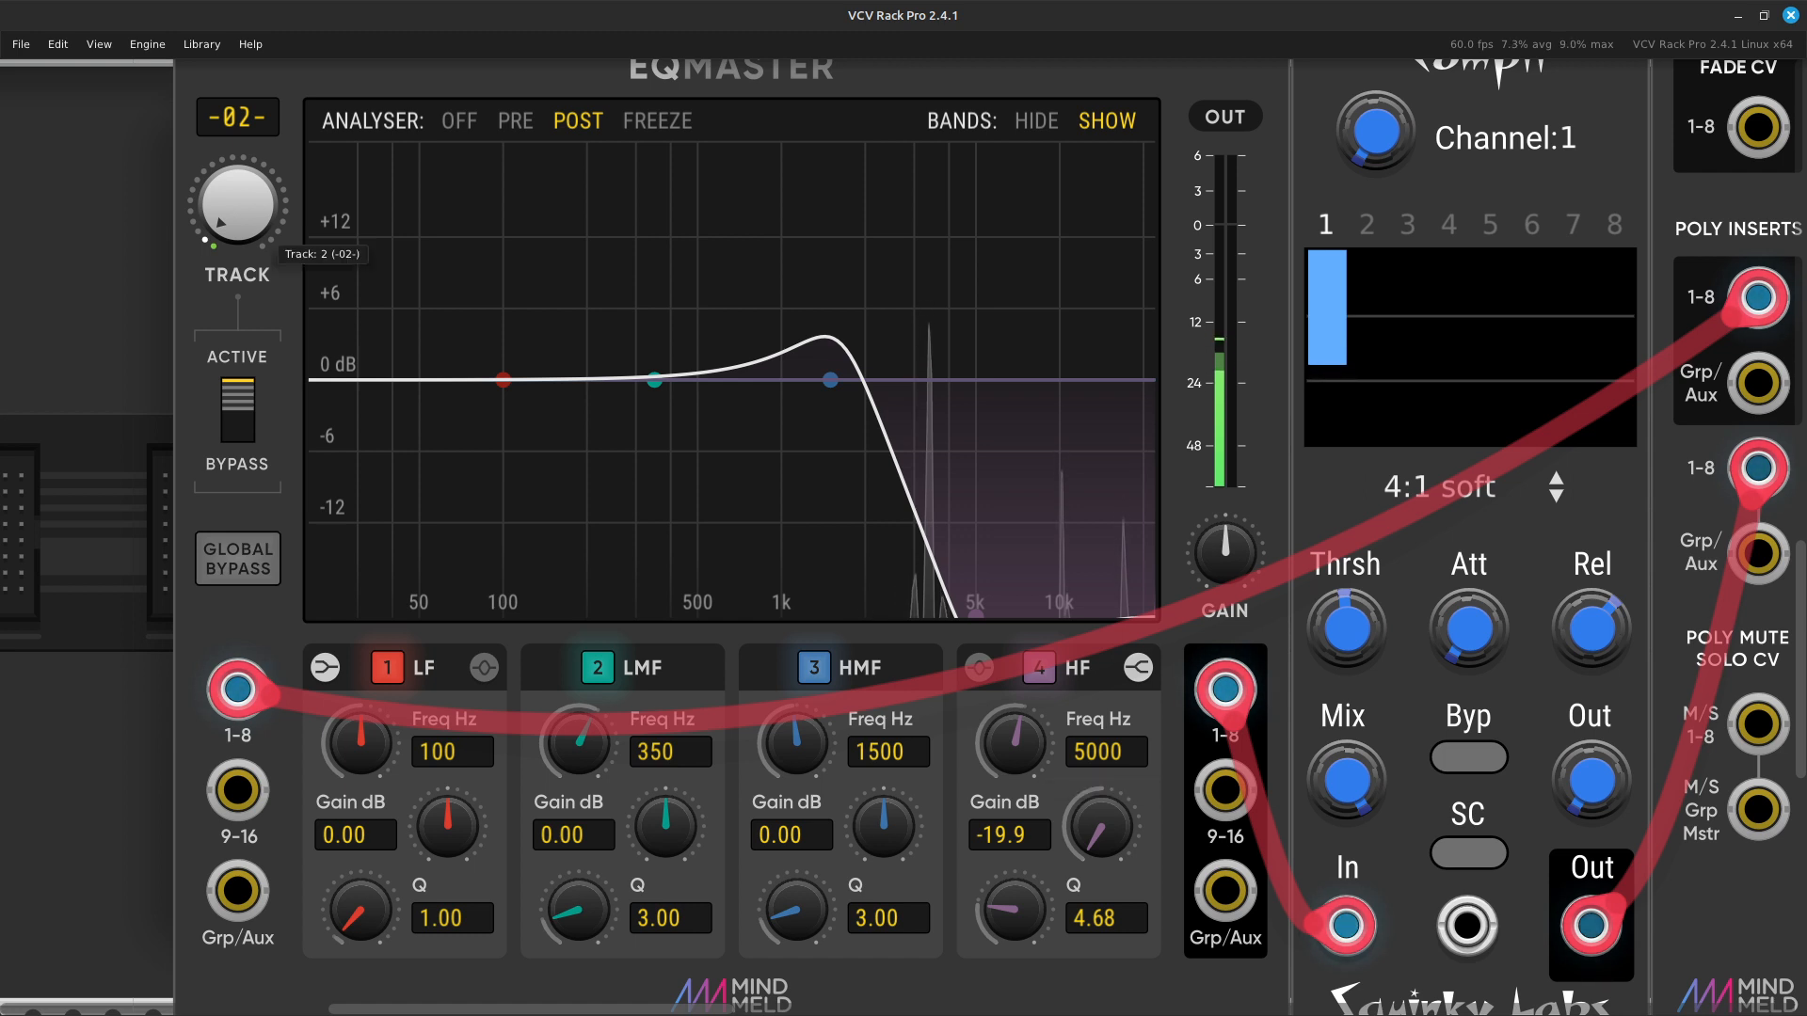
right_click(221, 222)
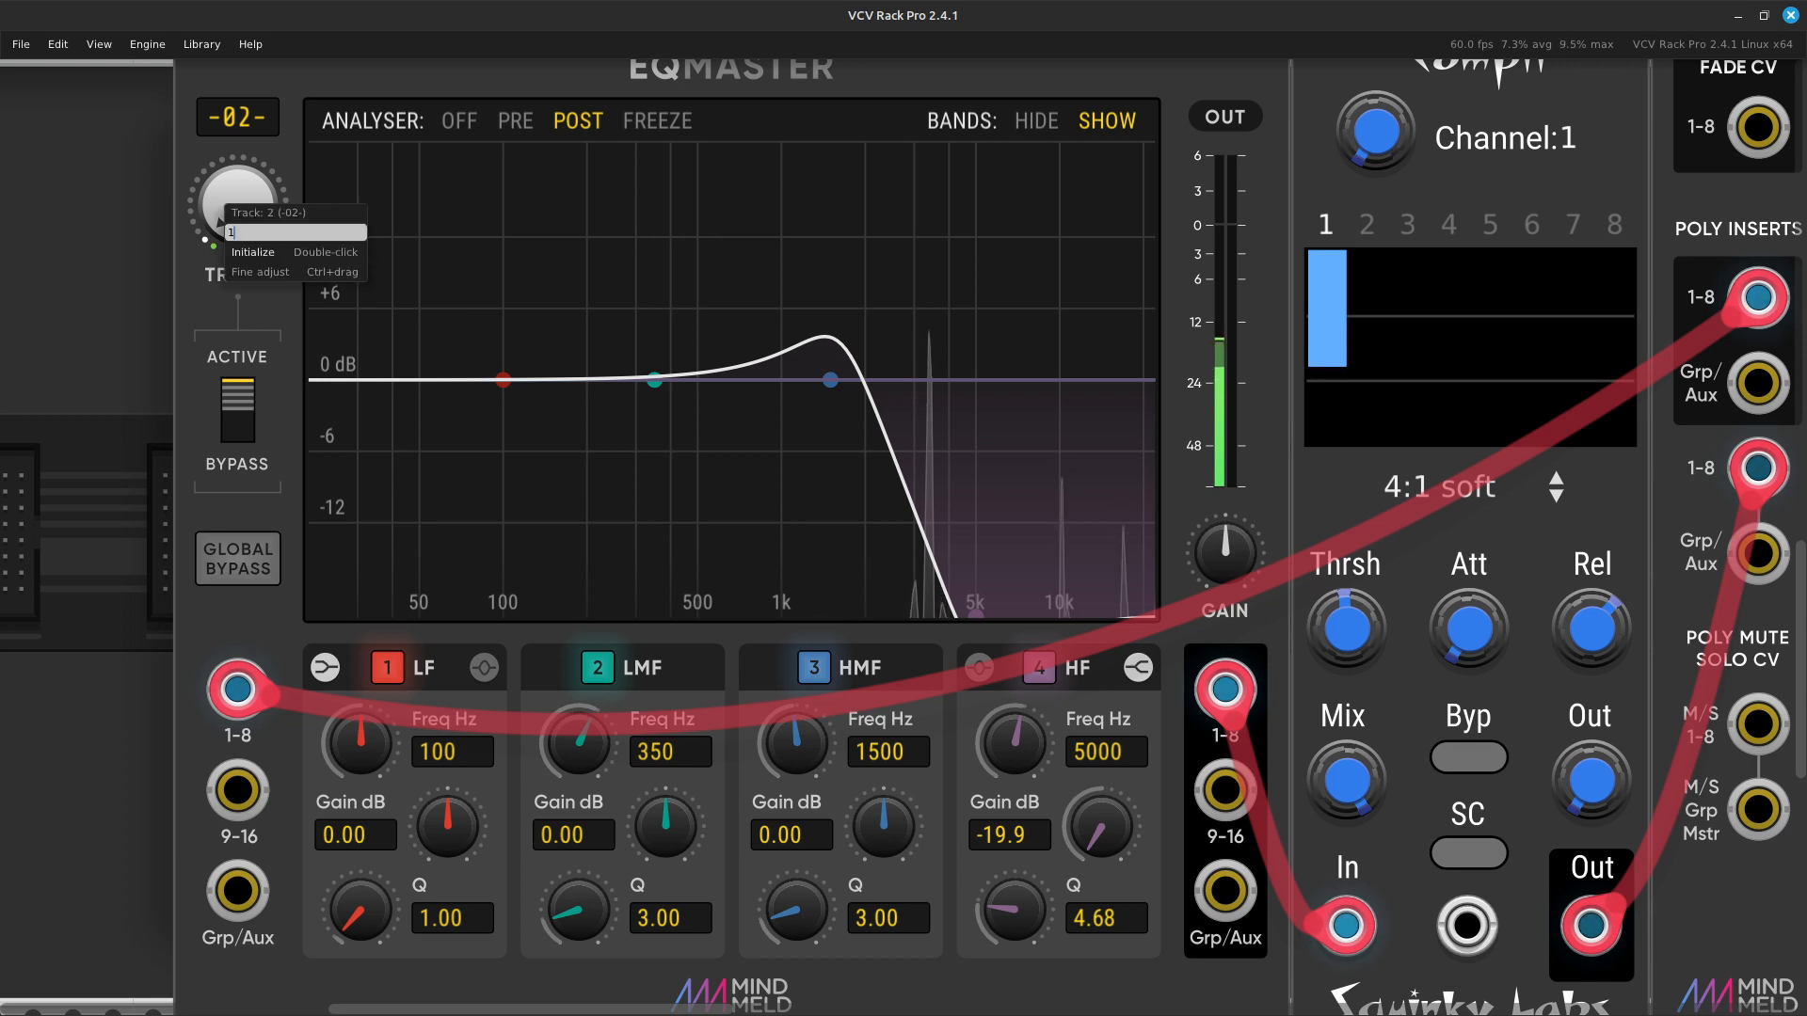
type("1")
key("Return")
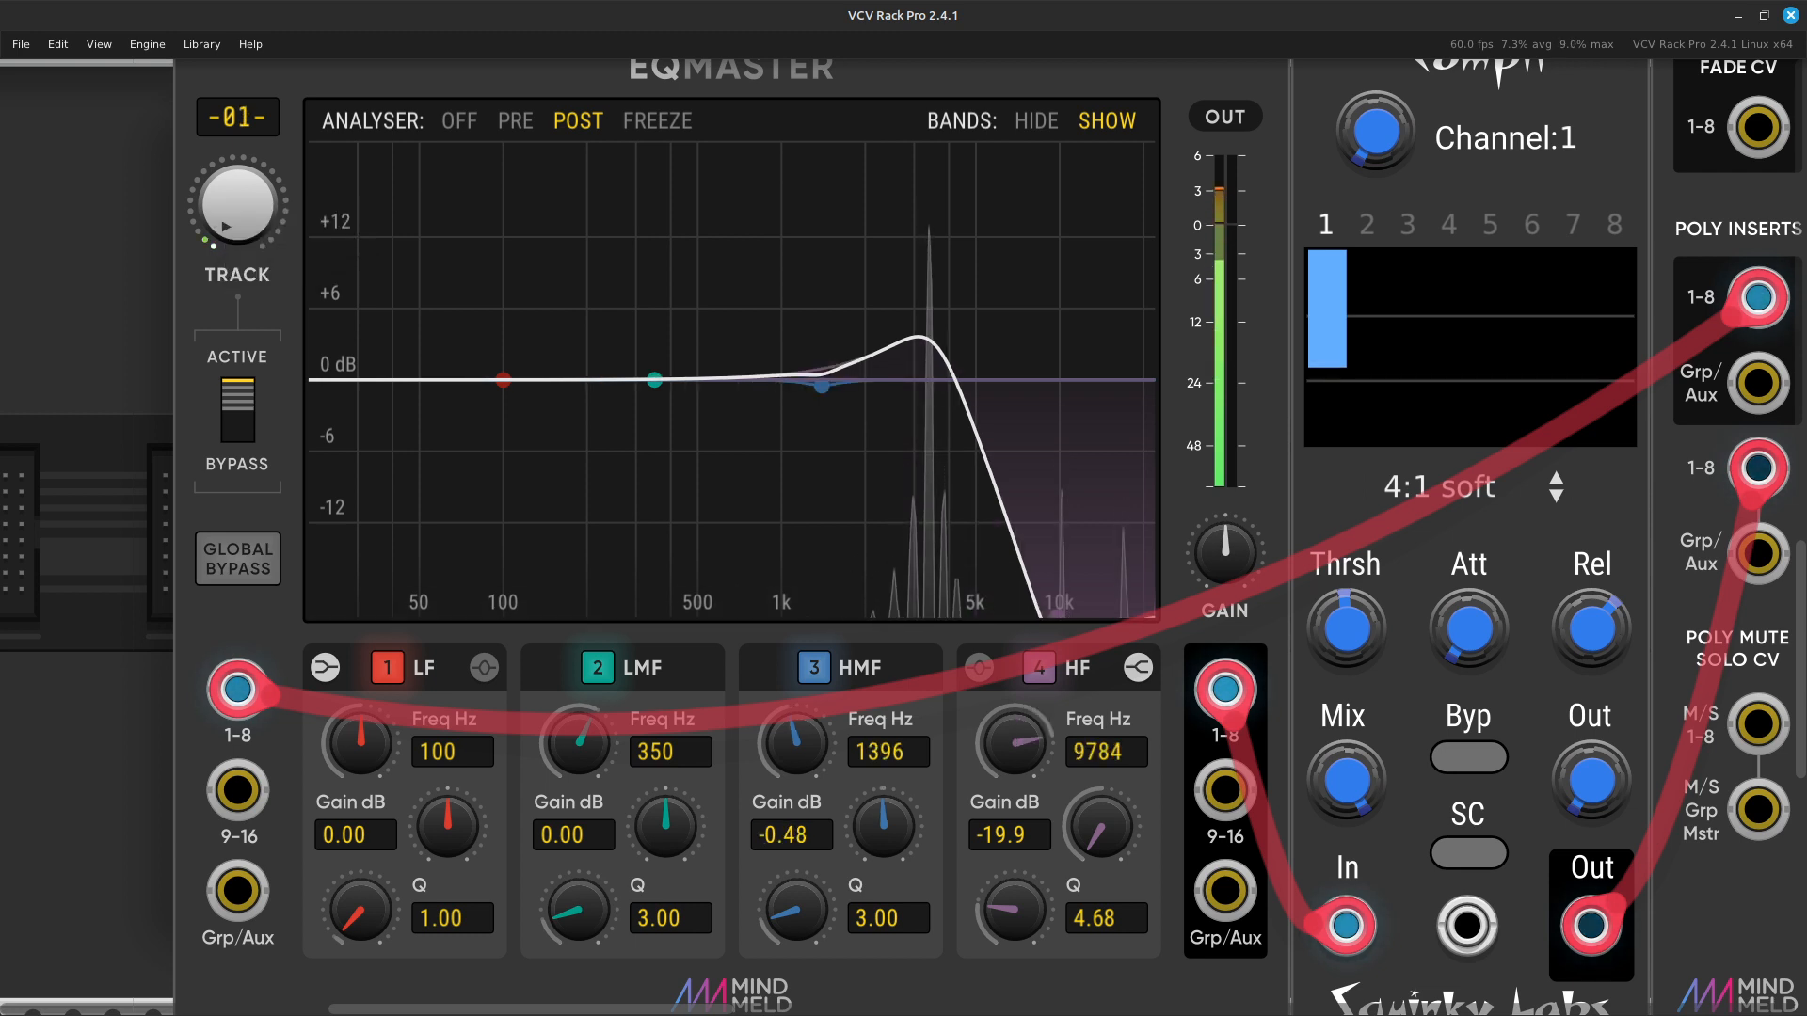
right_click(1014, 743)
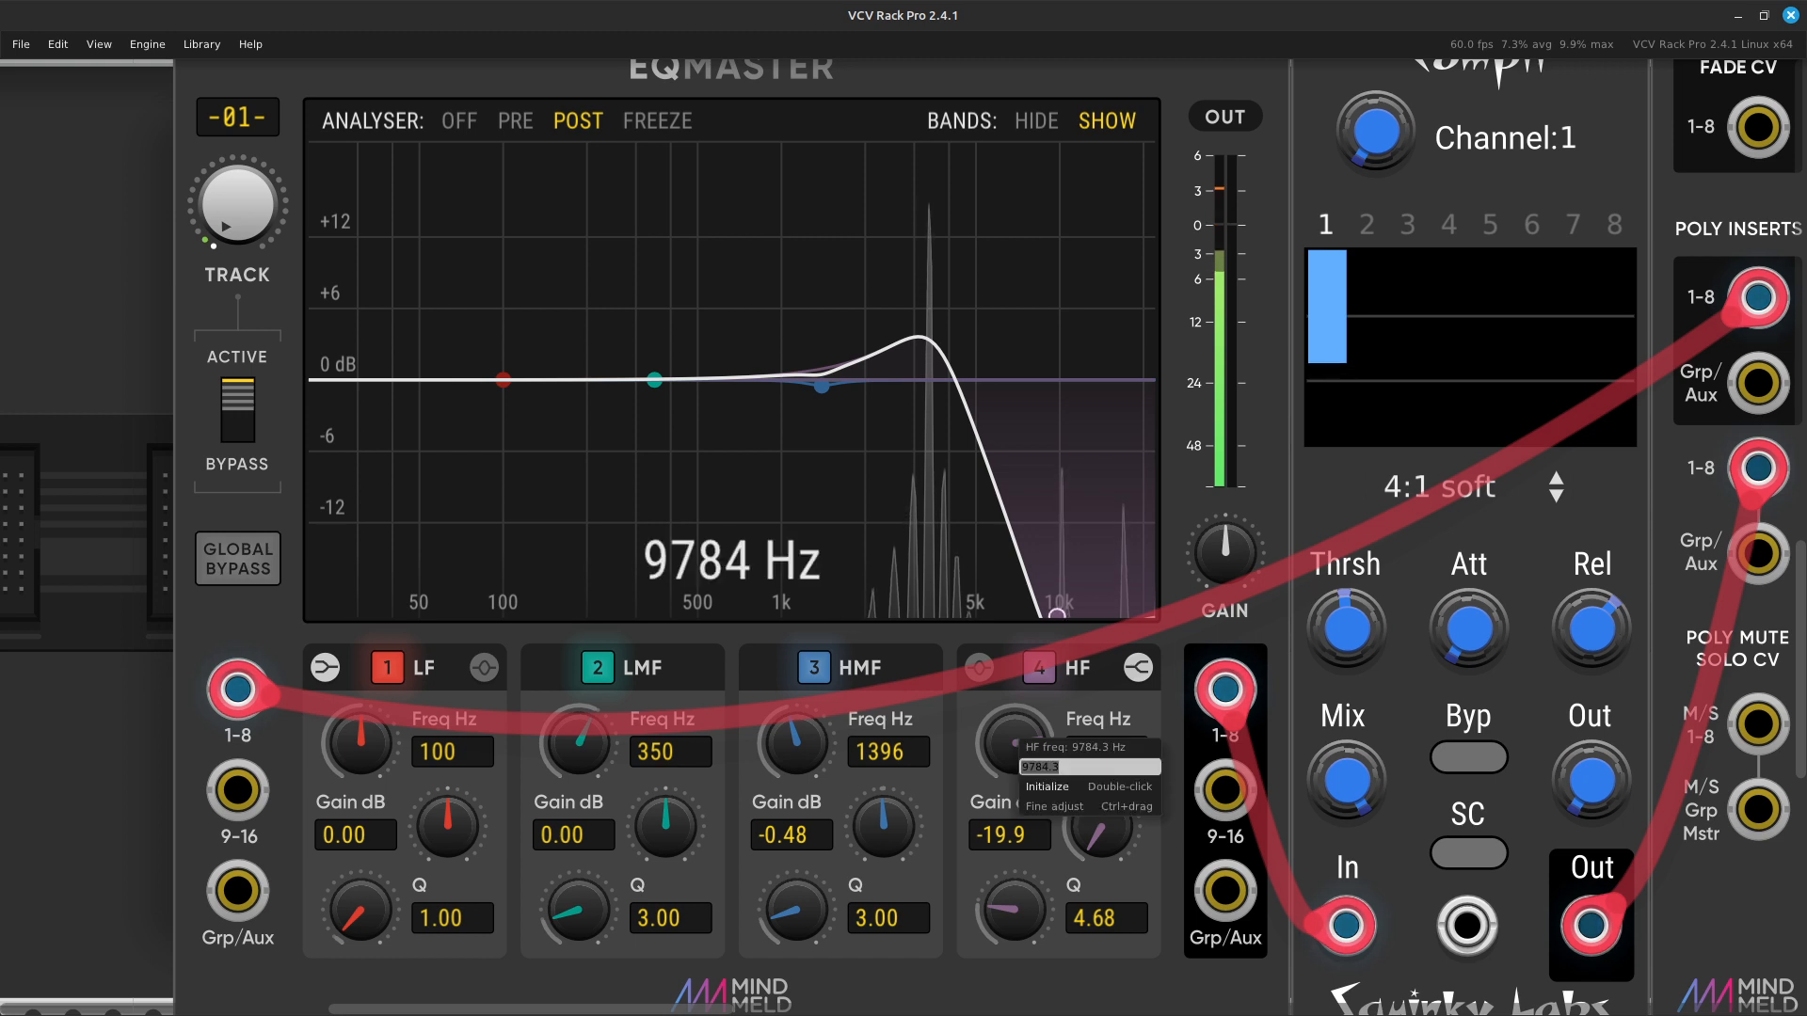
left_click(1062, 767)
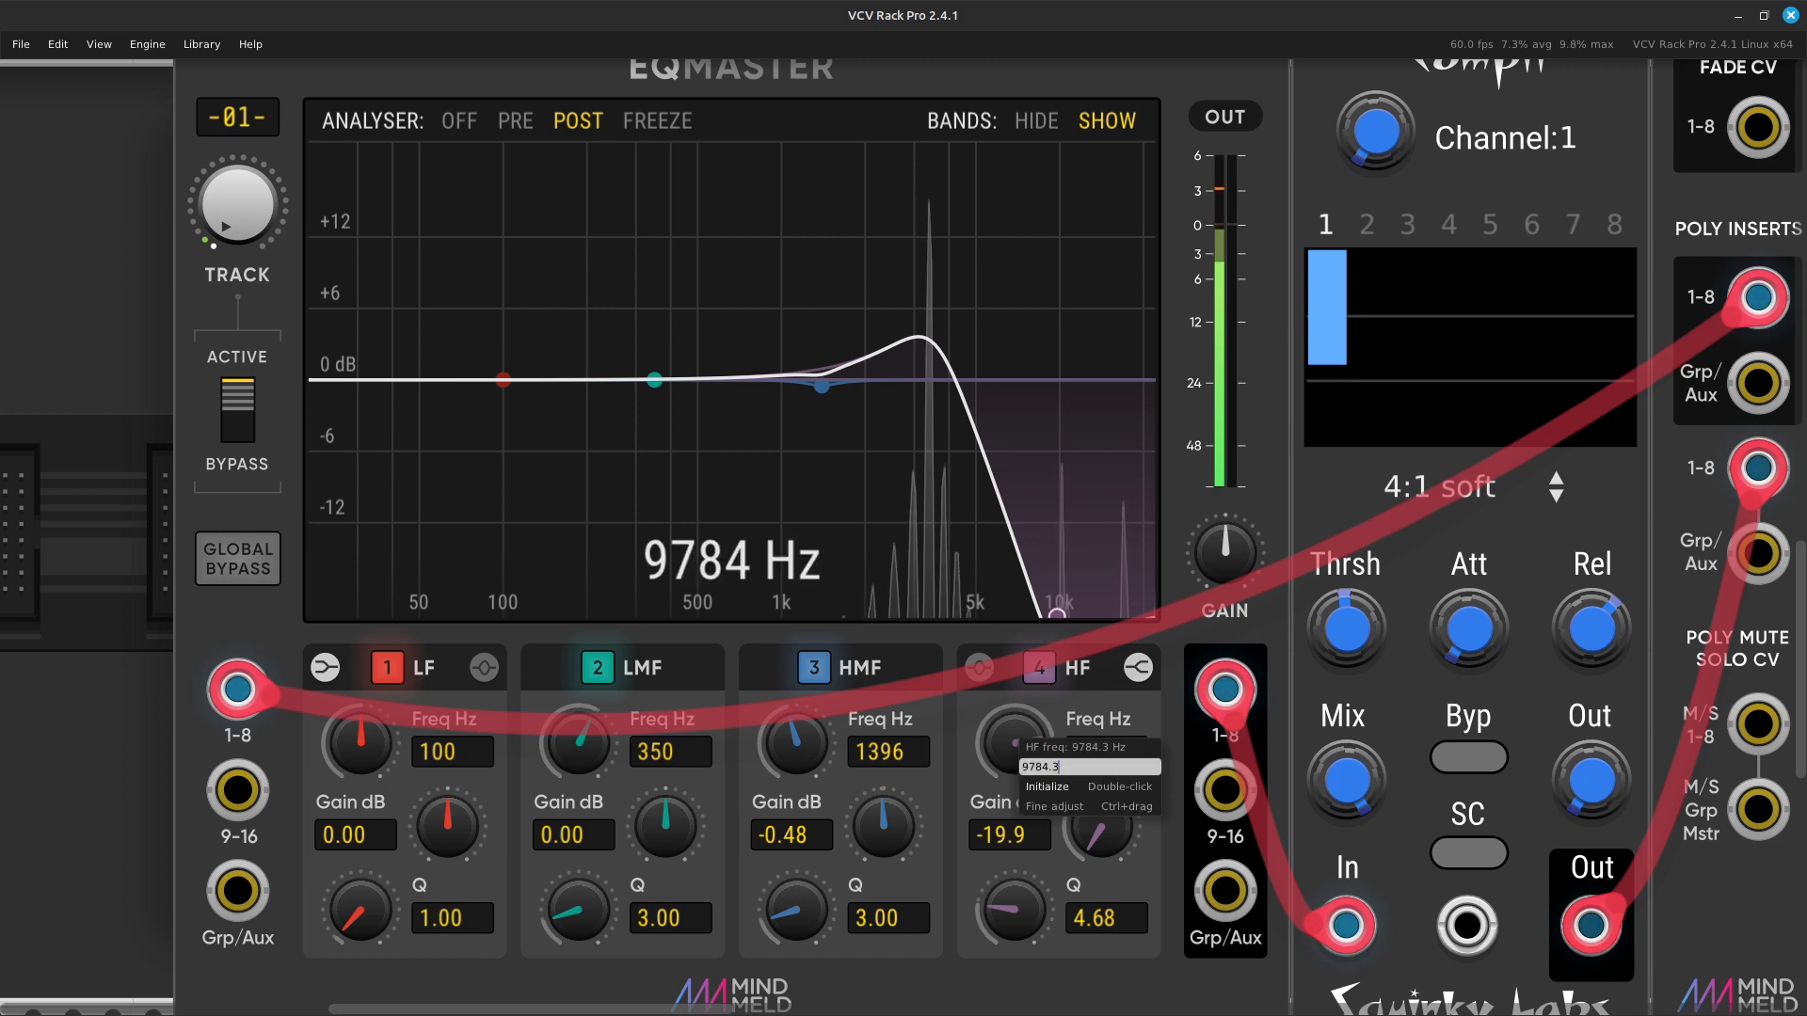
key("ctrl+a")
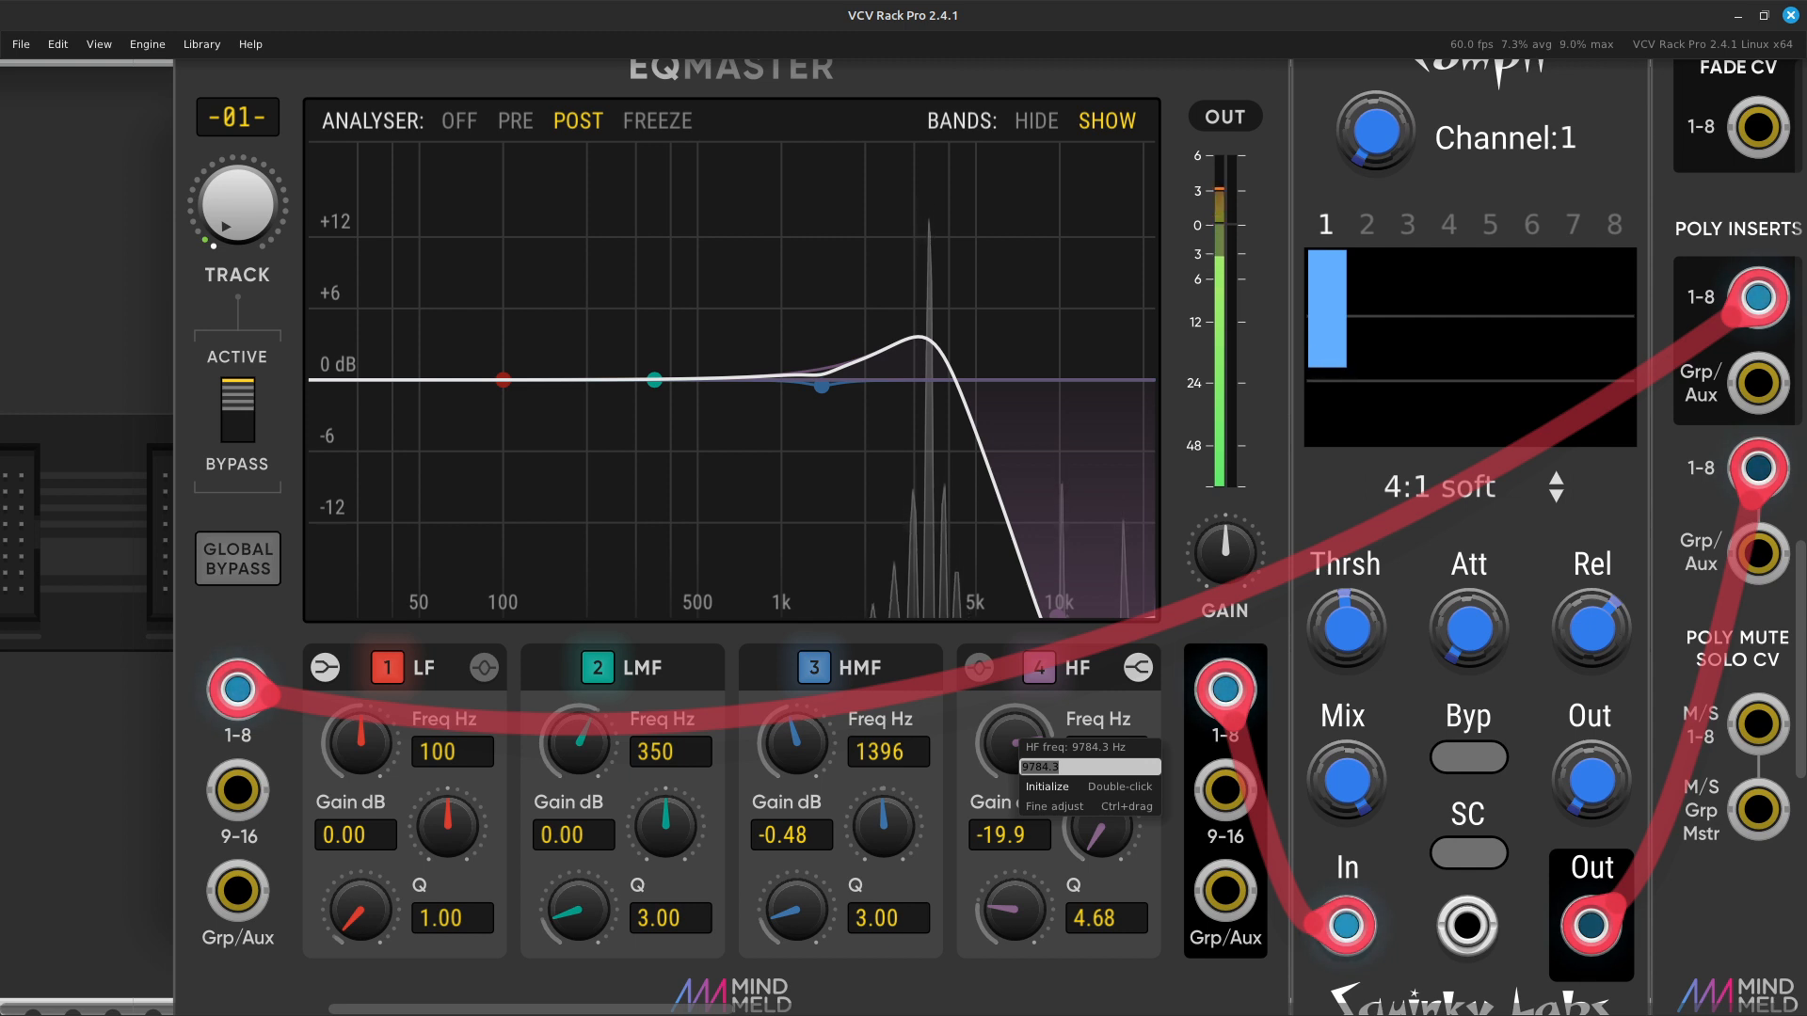
left_click(239, 206)
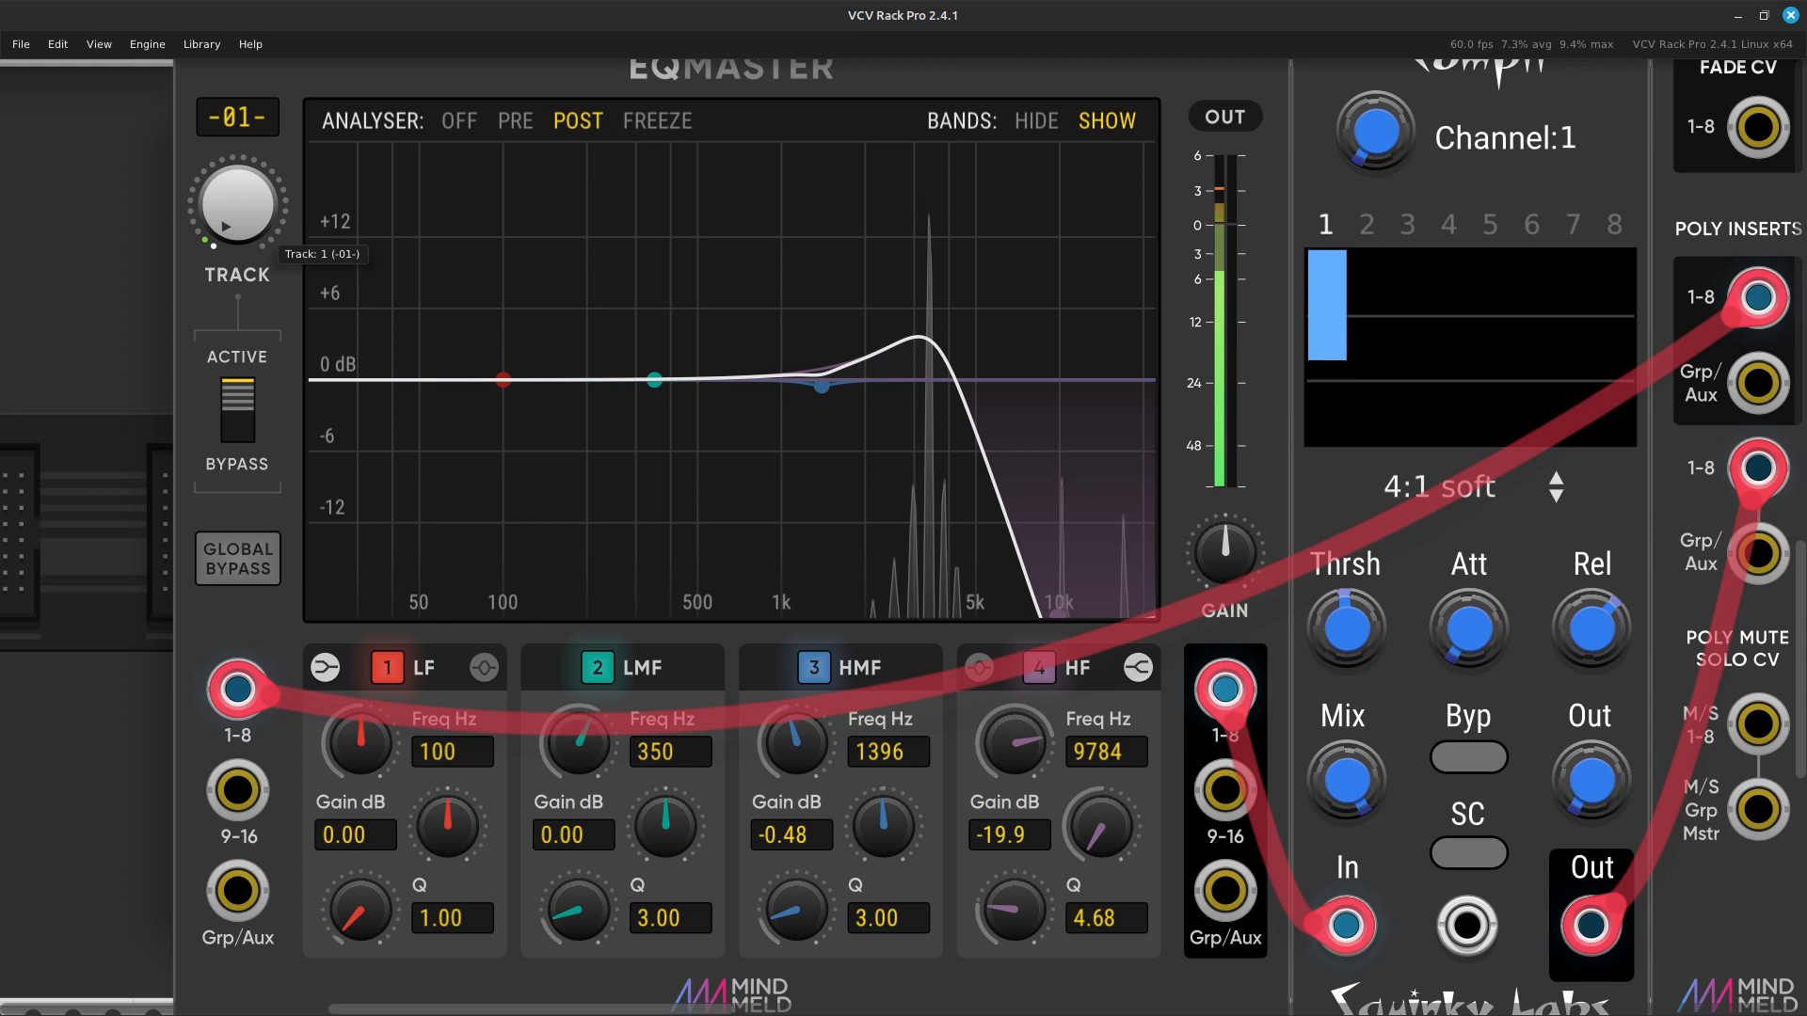
Switch EQMaster to track 2 and set its HF band frequency to 9784.3 Hz.
right_click(215, 192)
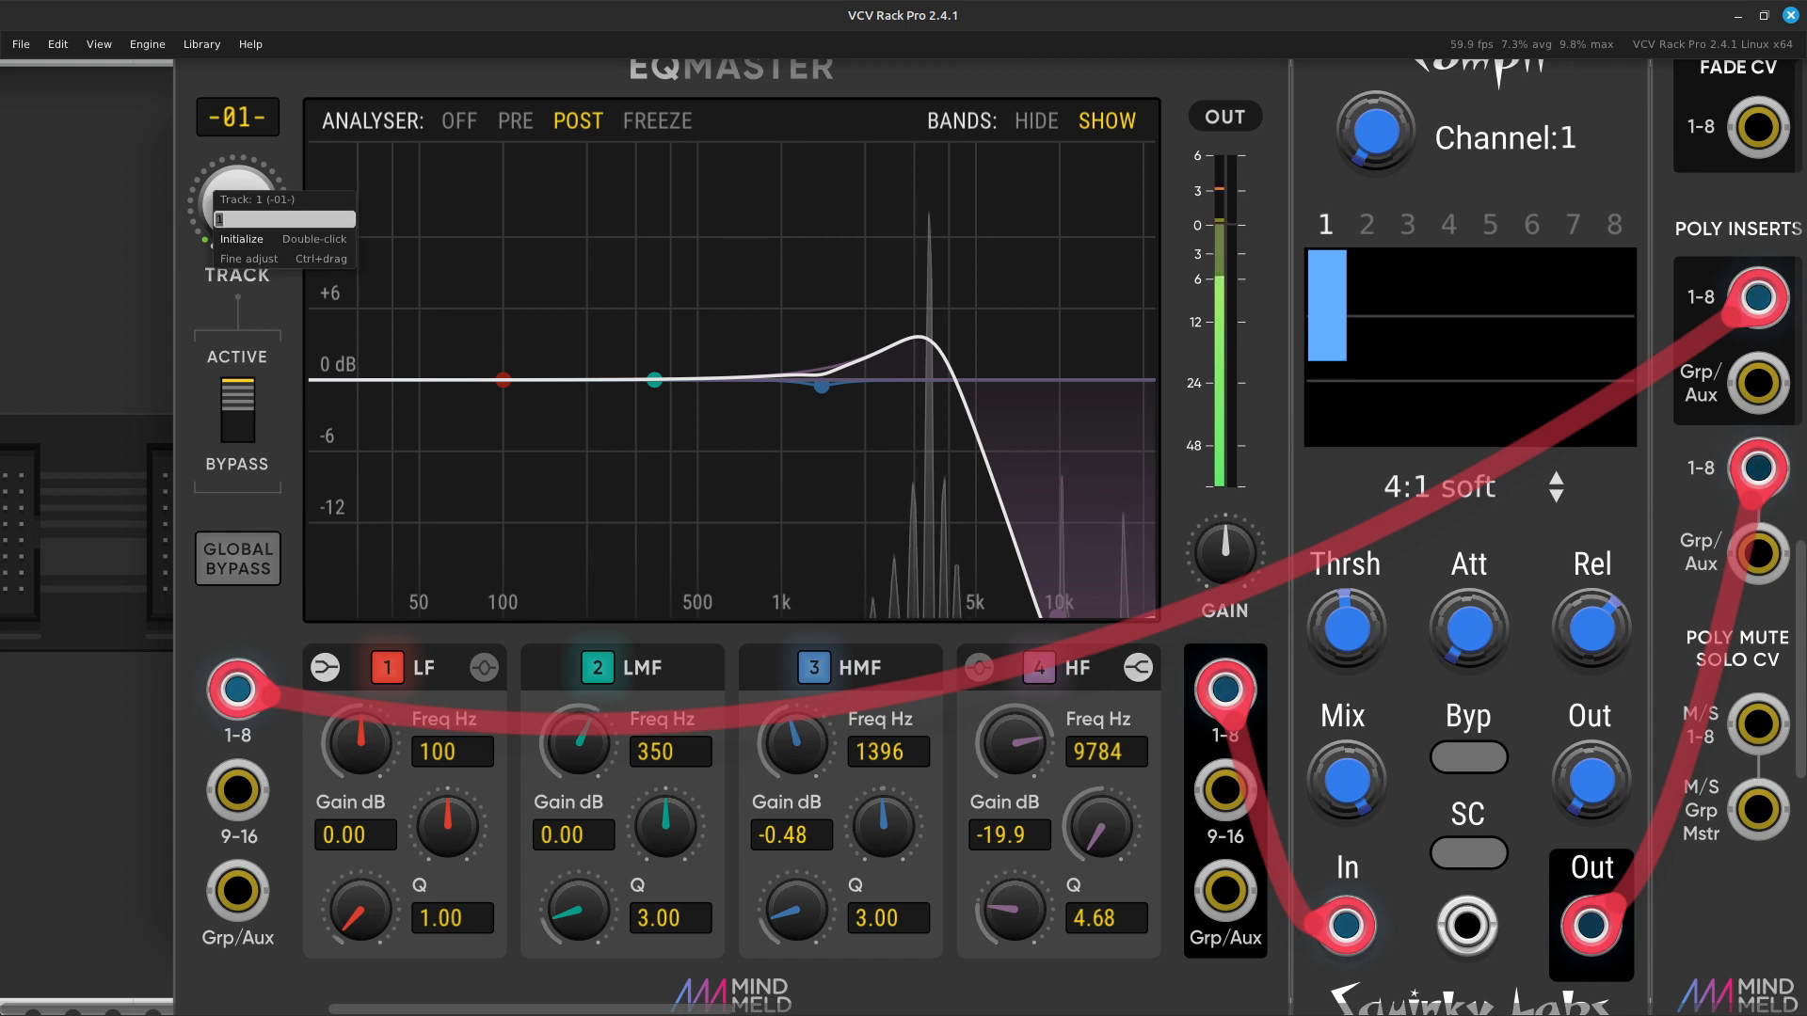
type("2")
key("Return")
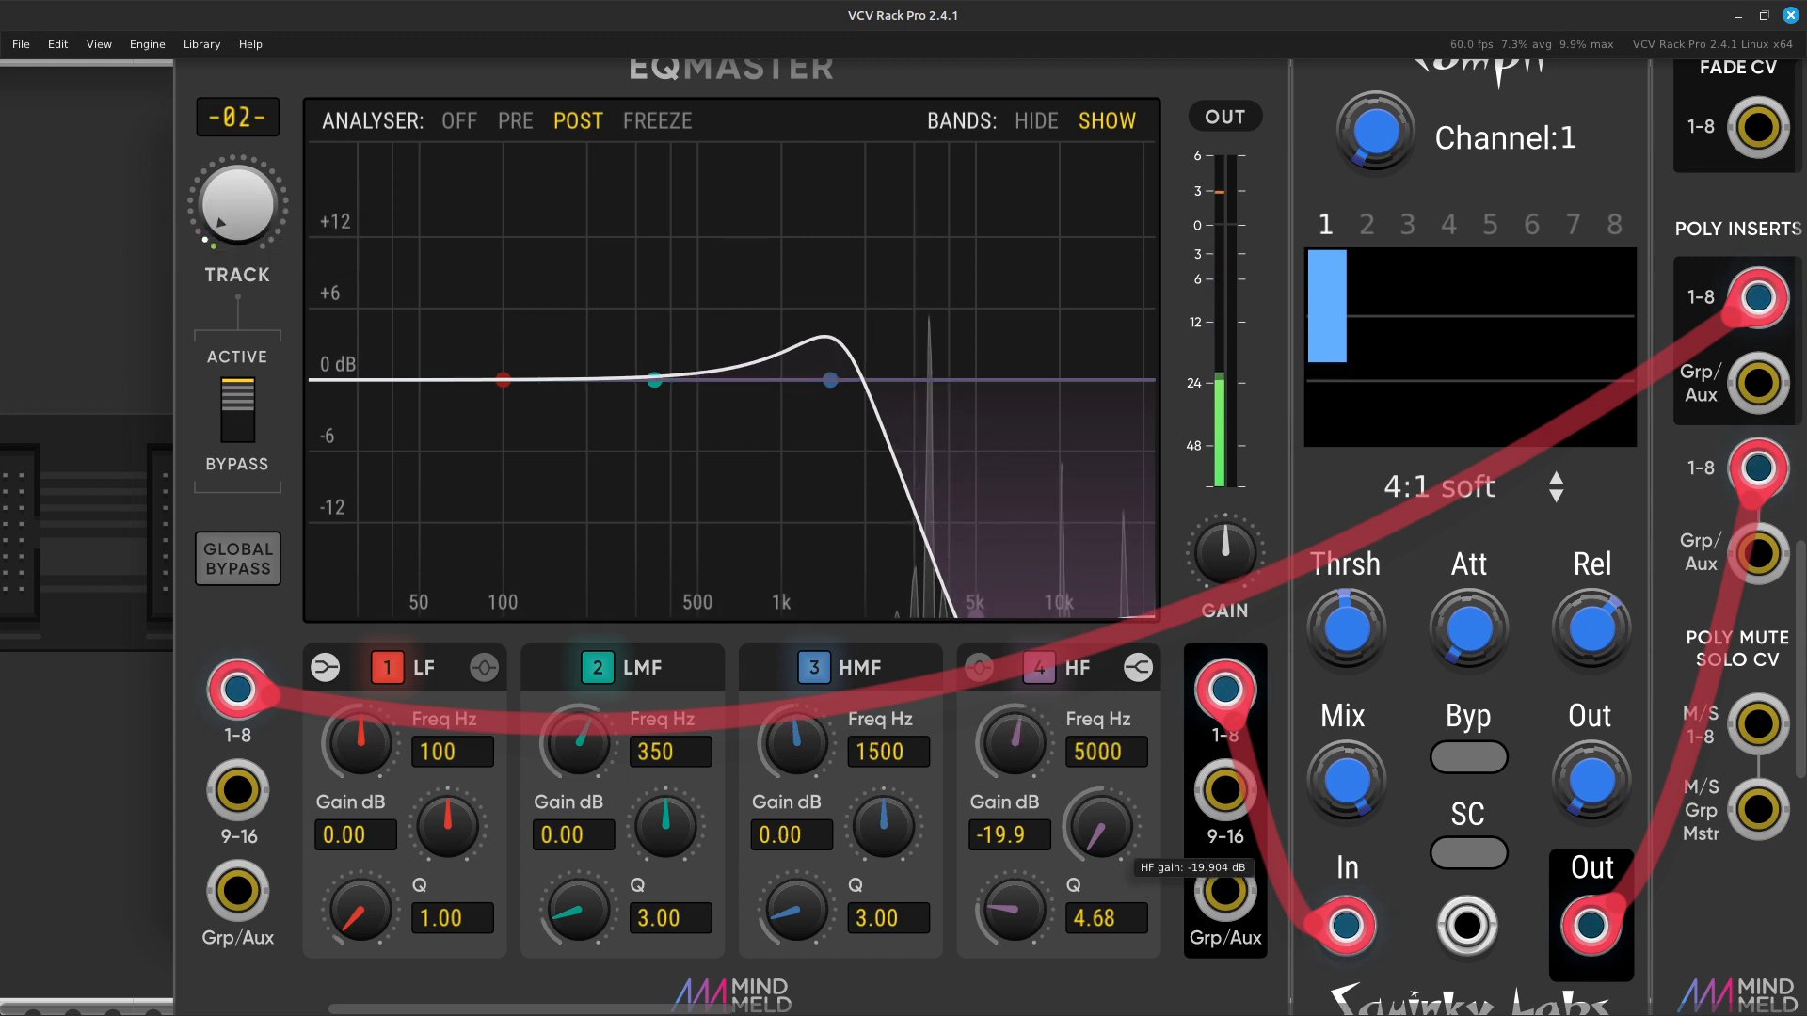
right_click(1019, 735)
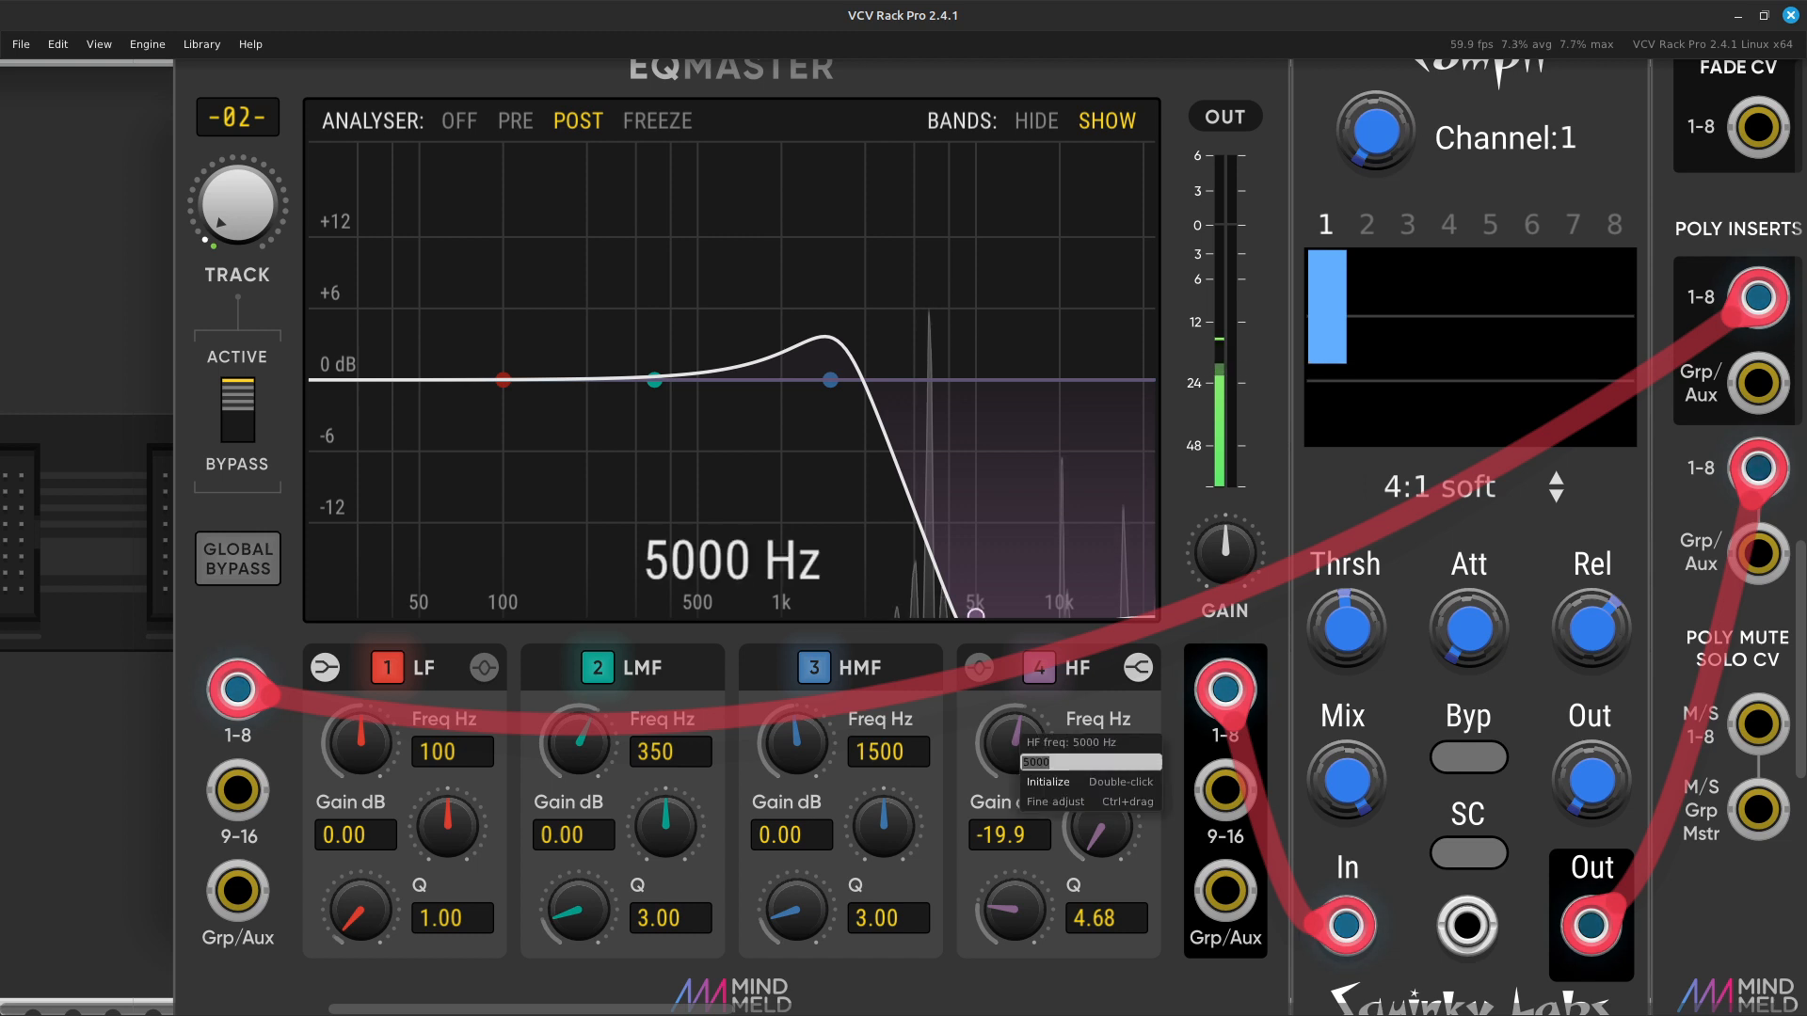
type("9784.3")
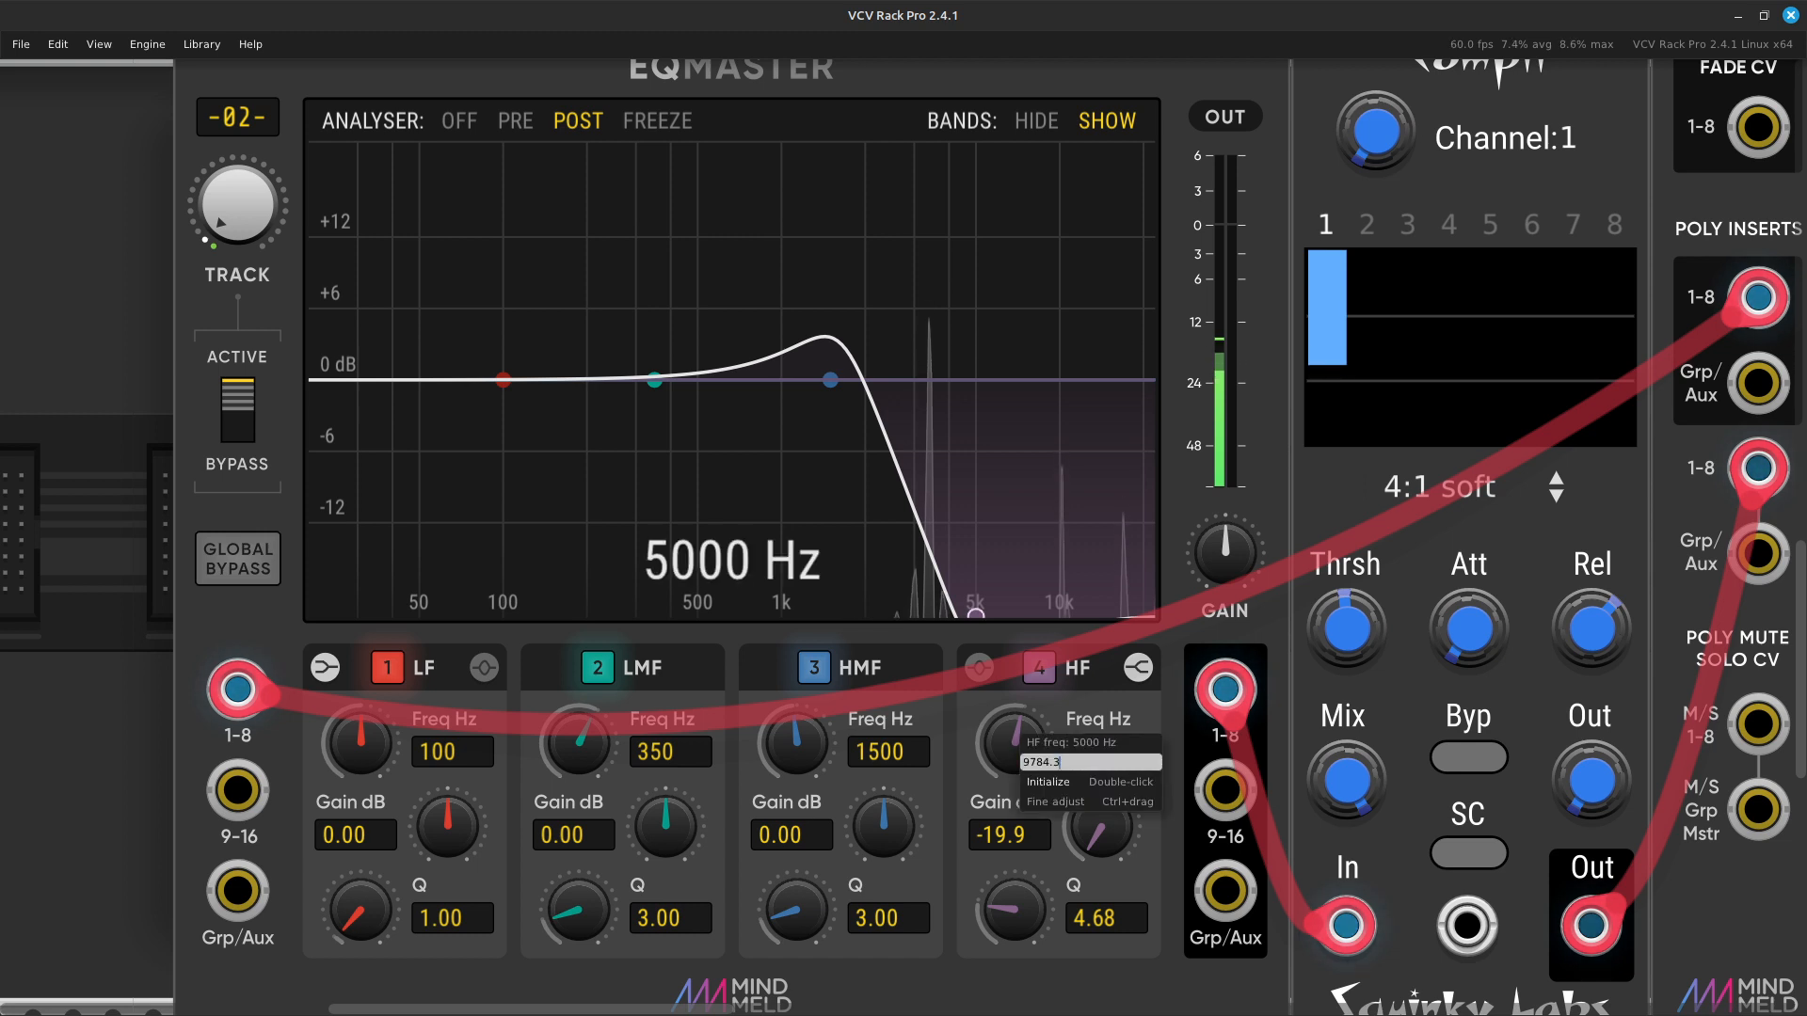
key("Return")
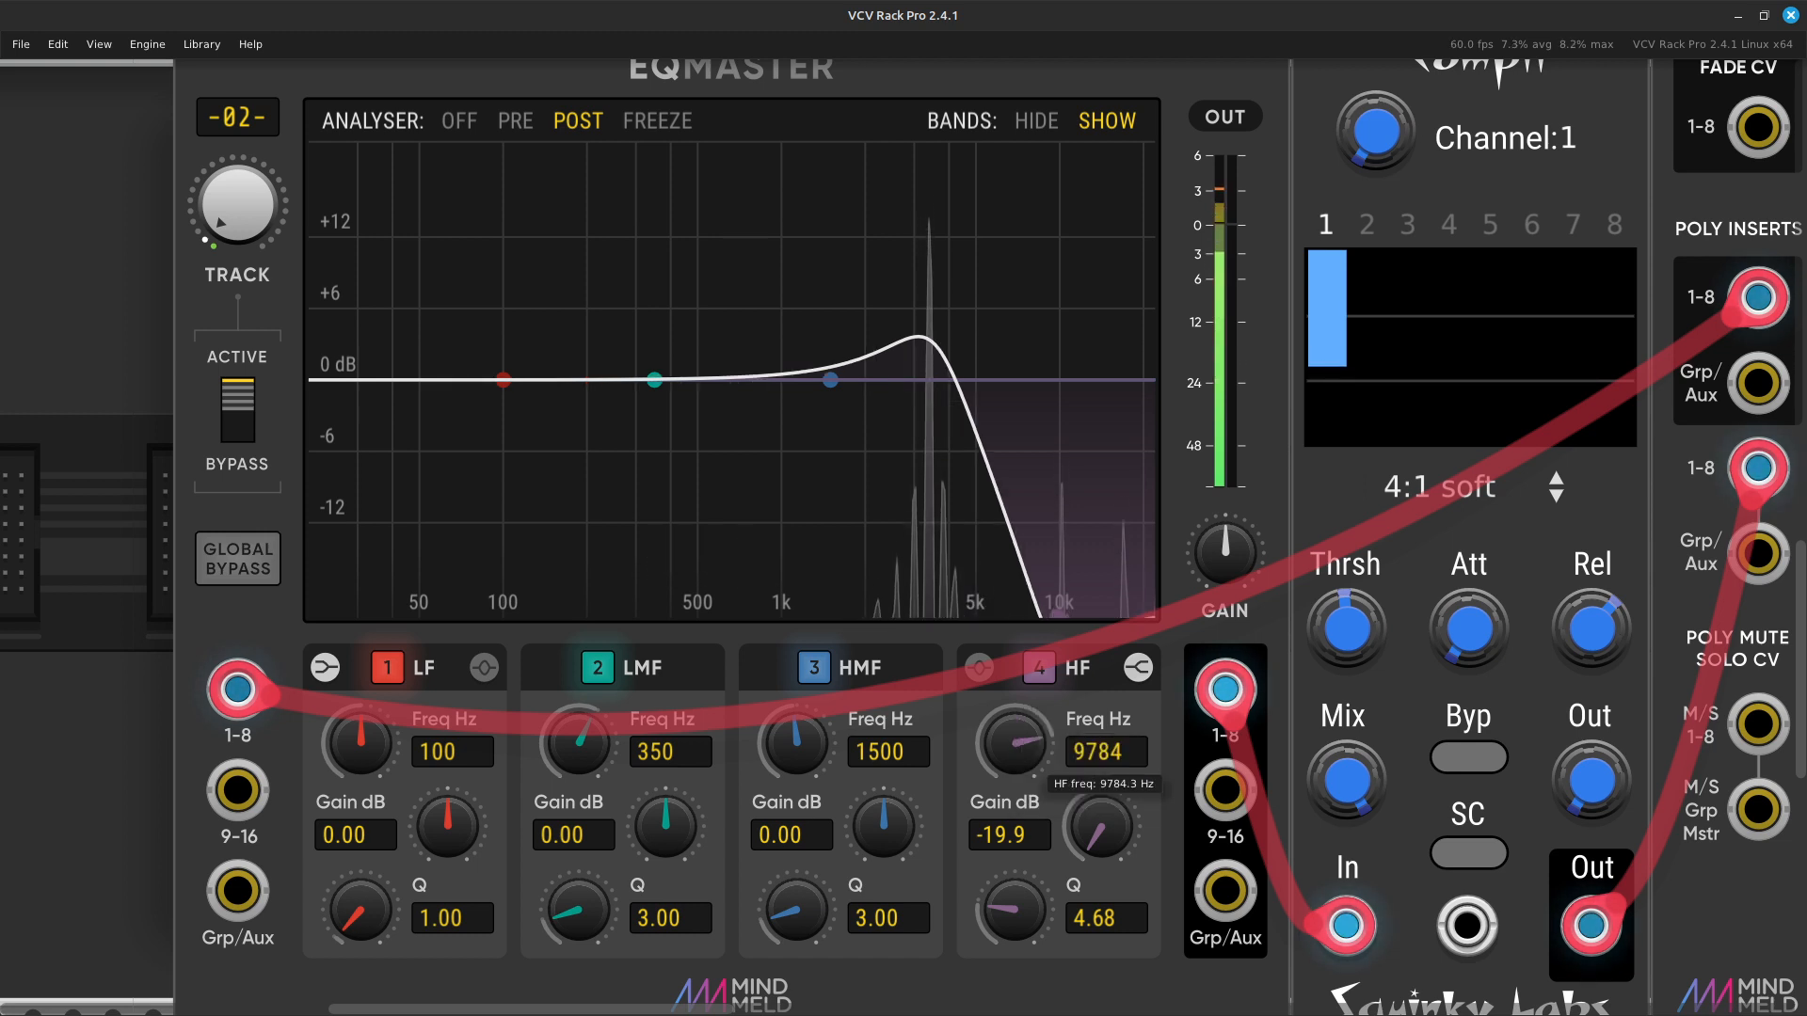
Turn off solo on mixer track 2 and mute track 3.
scroll(1134, 678, "down", 4)
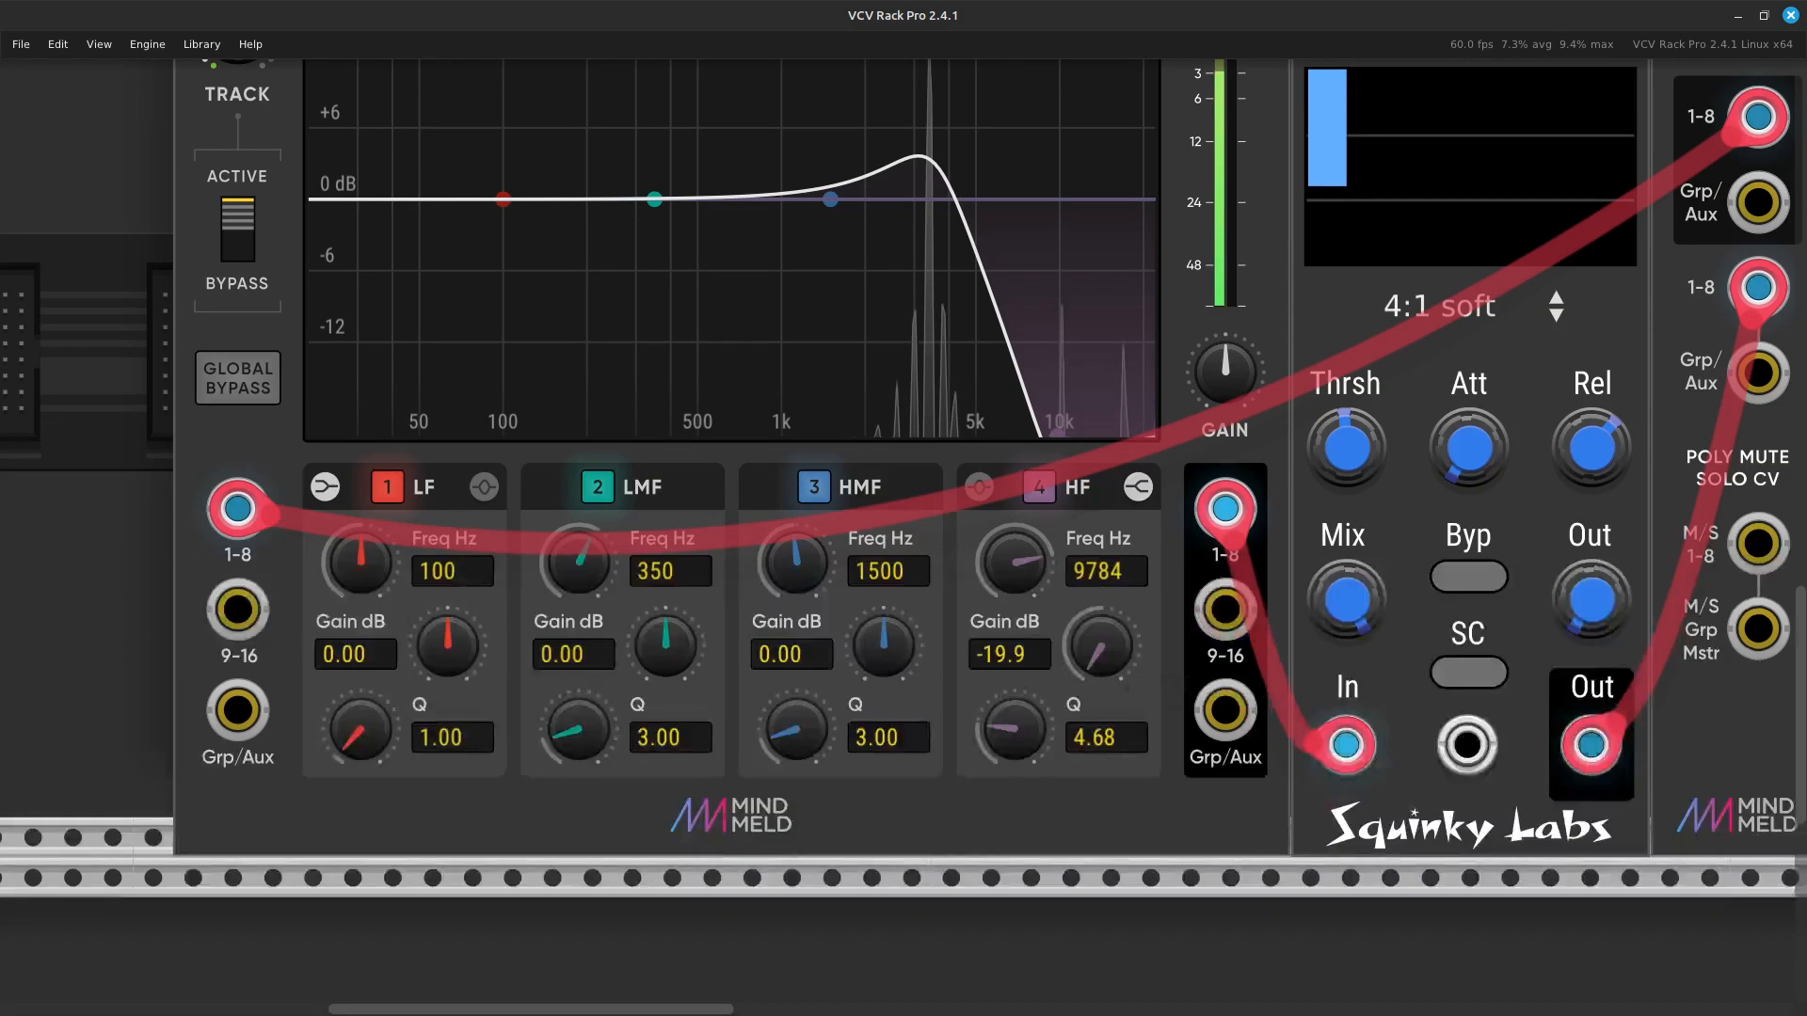
scroll(1134, 677, "right", 8)
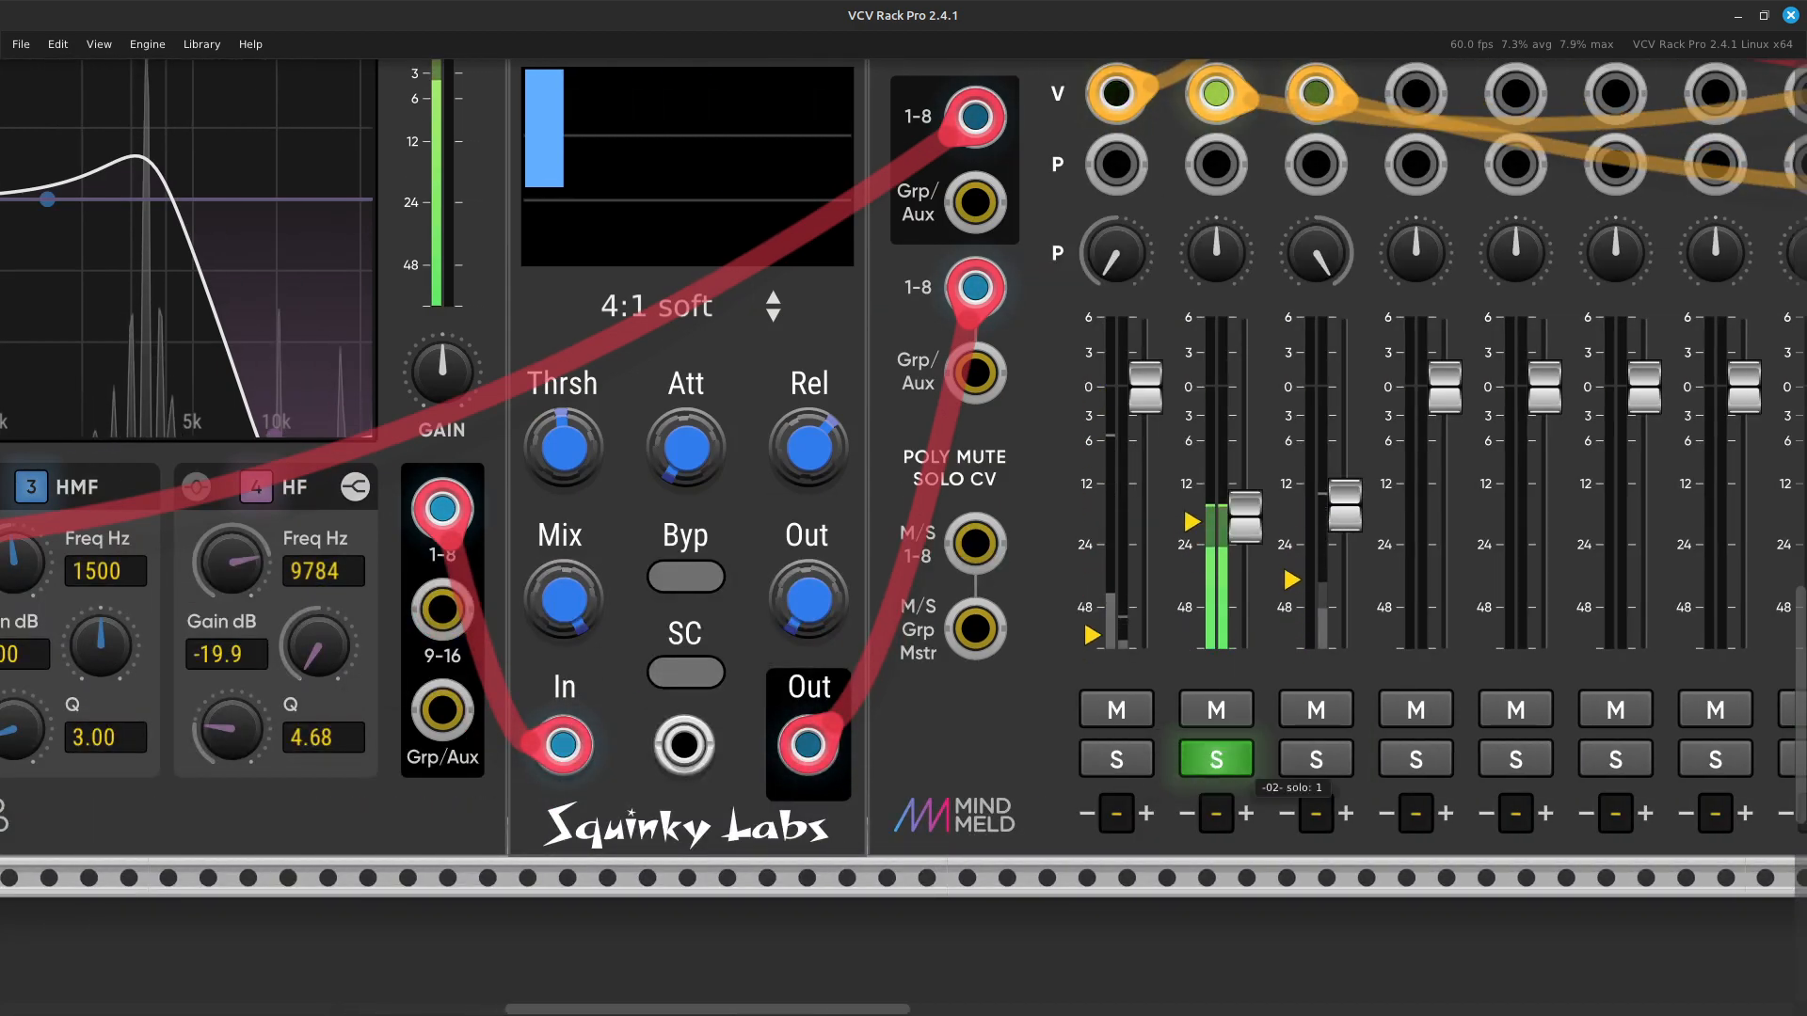
left_click(1246, 767)
left_click(1341, 717)
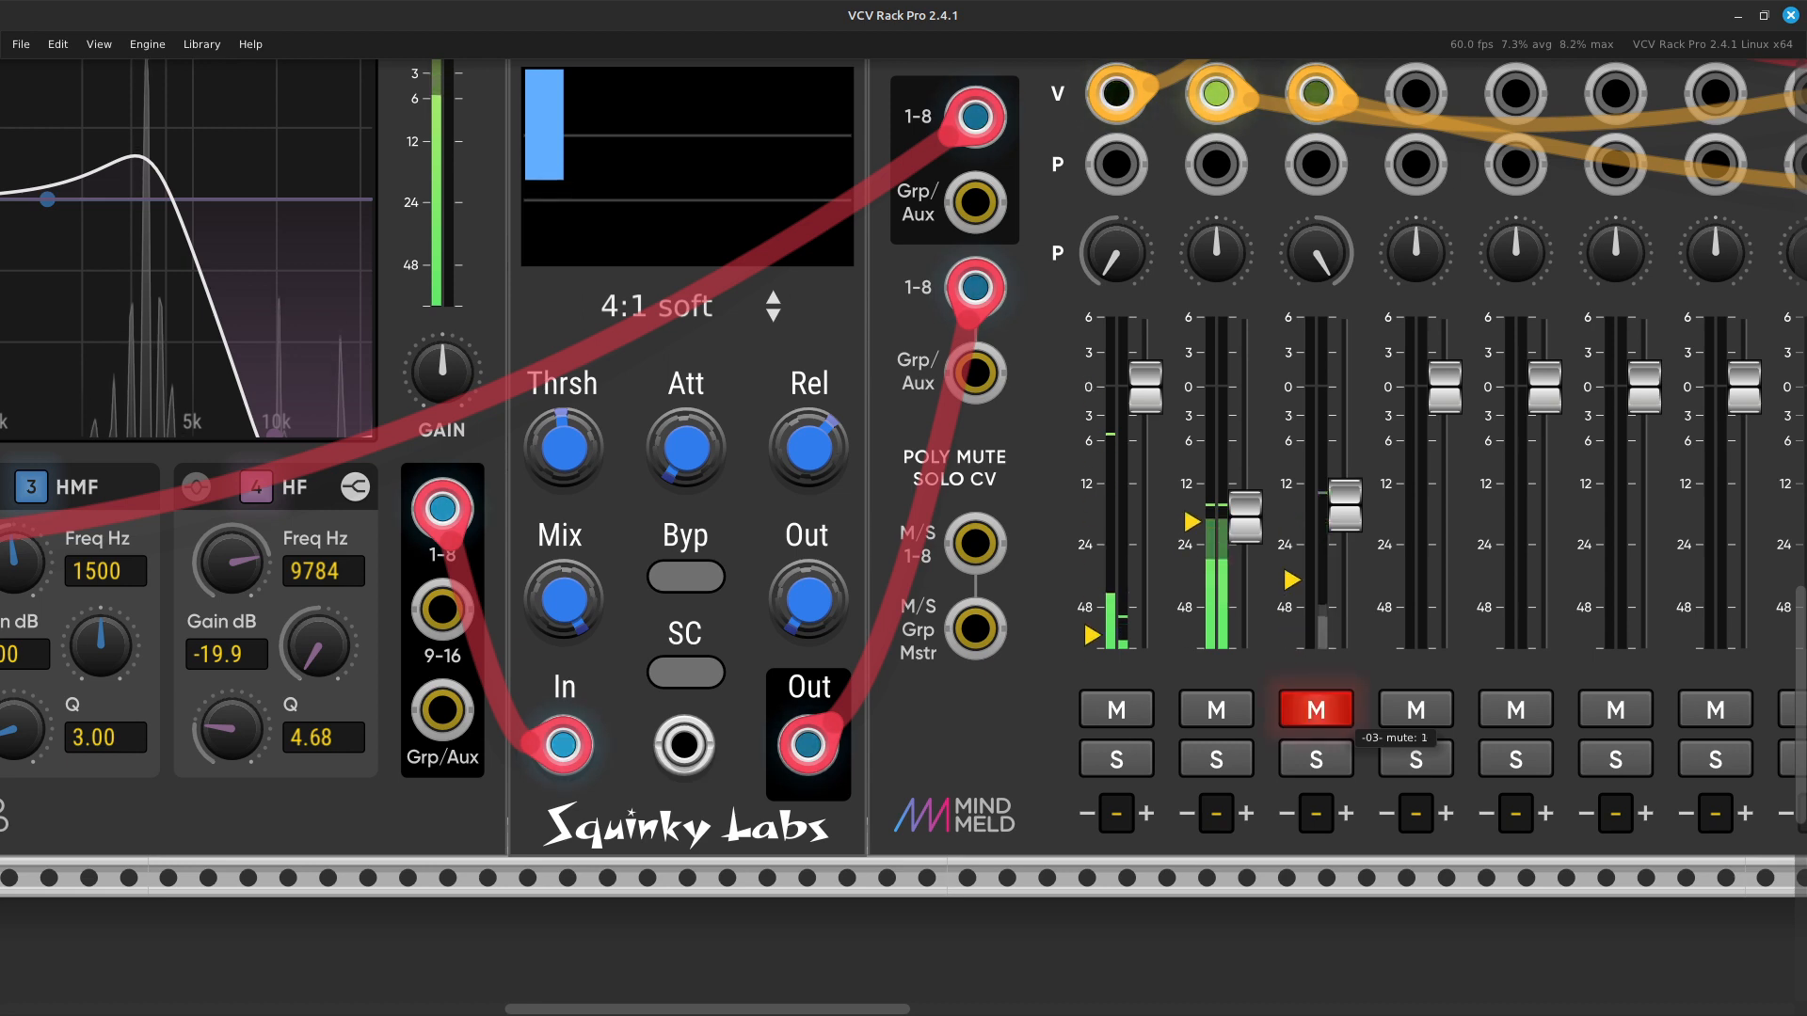
Adjust the Comp II threshold for channel 1 to about -18.65 dB.
scroll(903, 536, "left", 5)
scroll(904, 537, "up", 3)
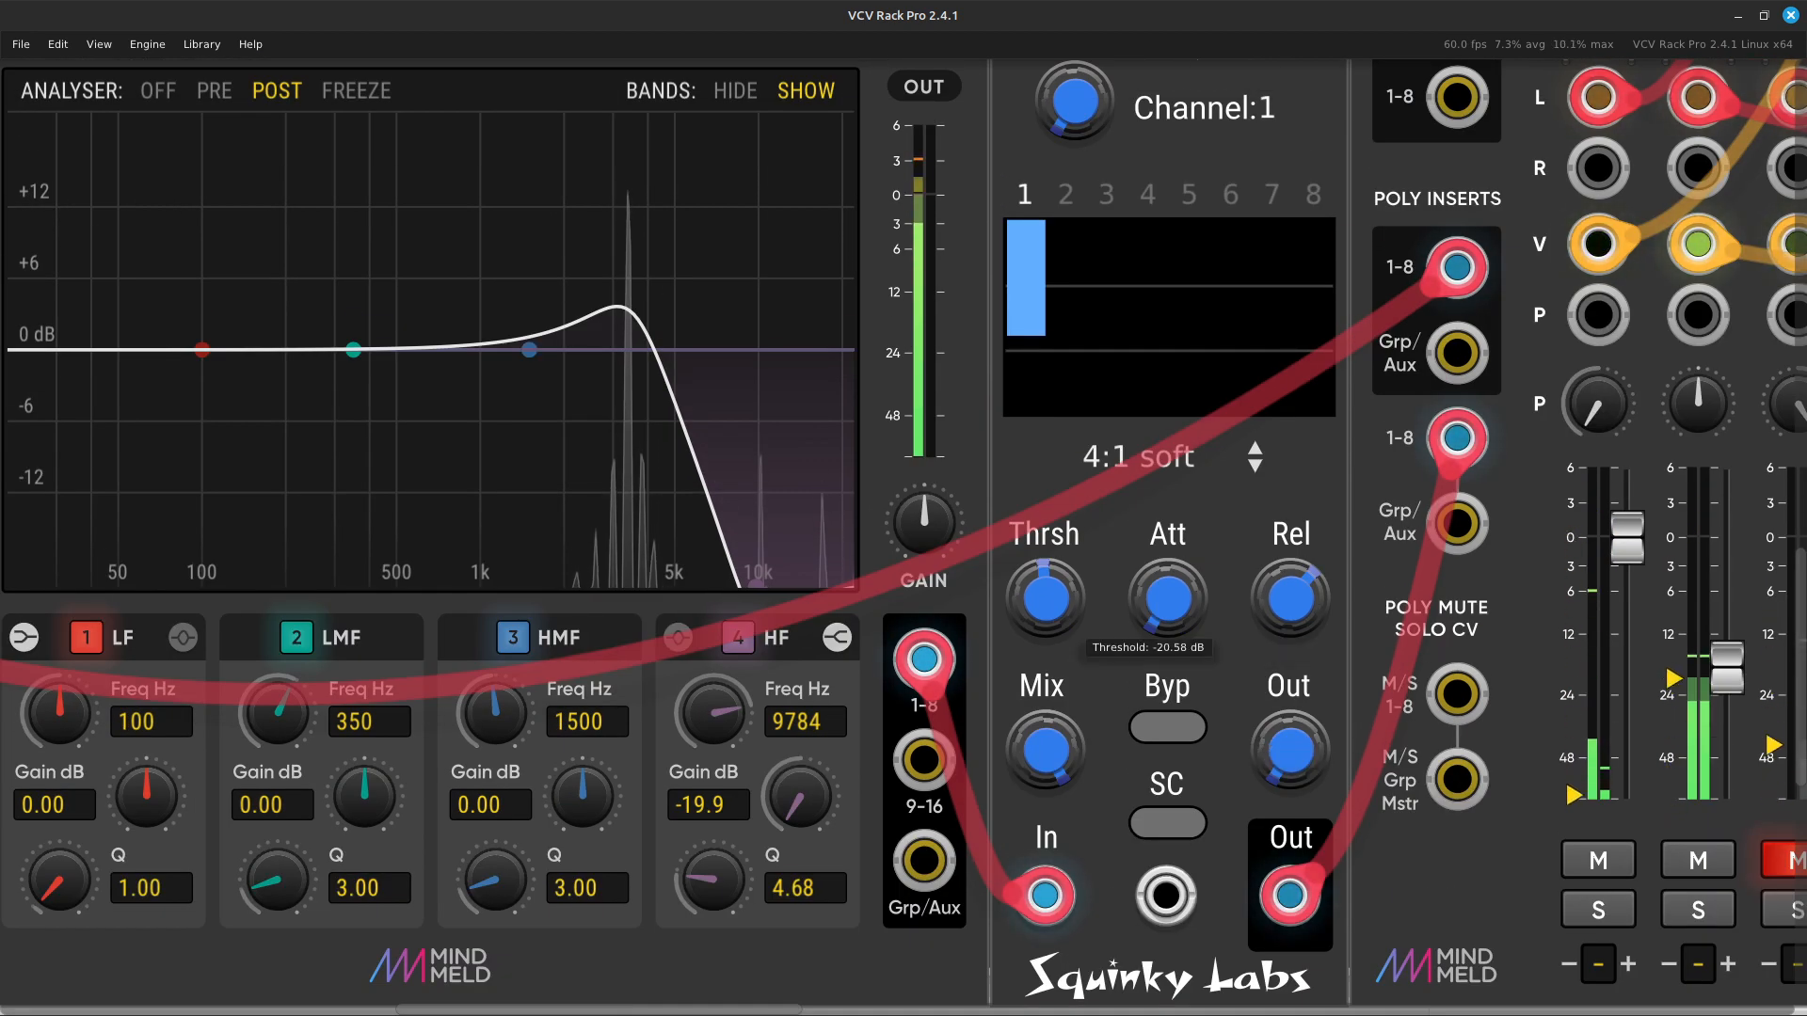
scroll(903, 536, "right", 2)
scroll(903, 536, "up", 3)
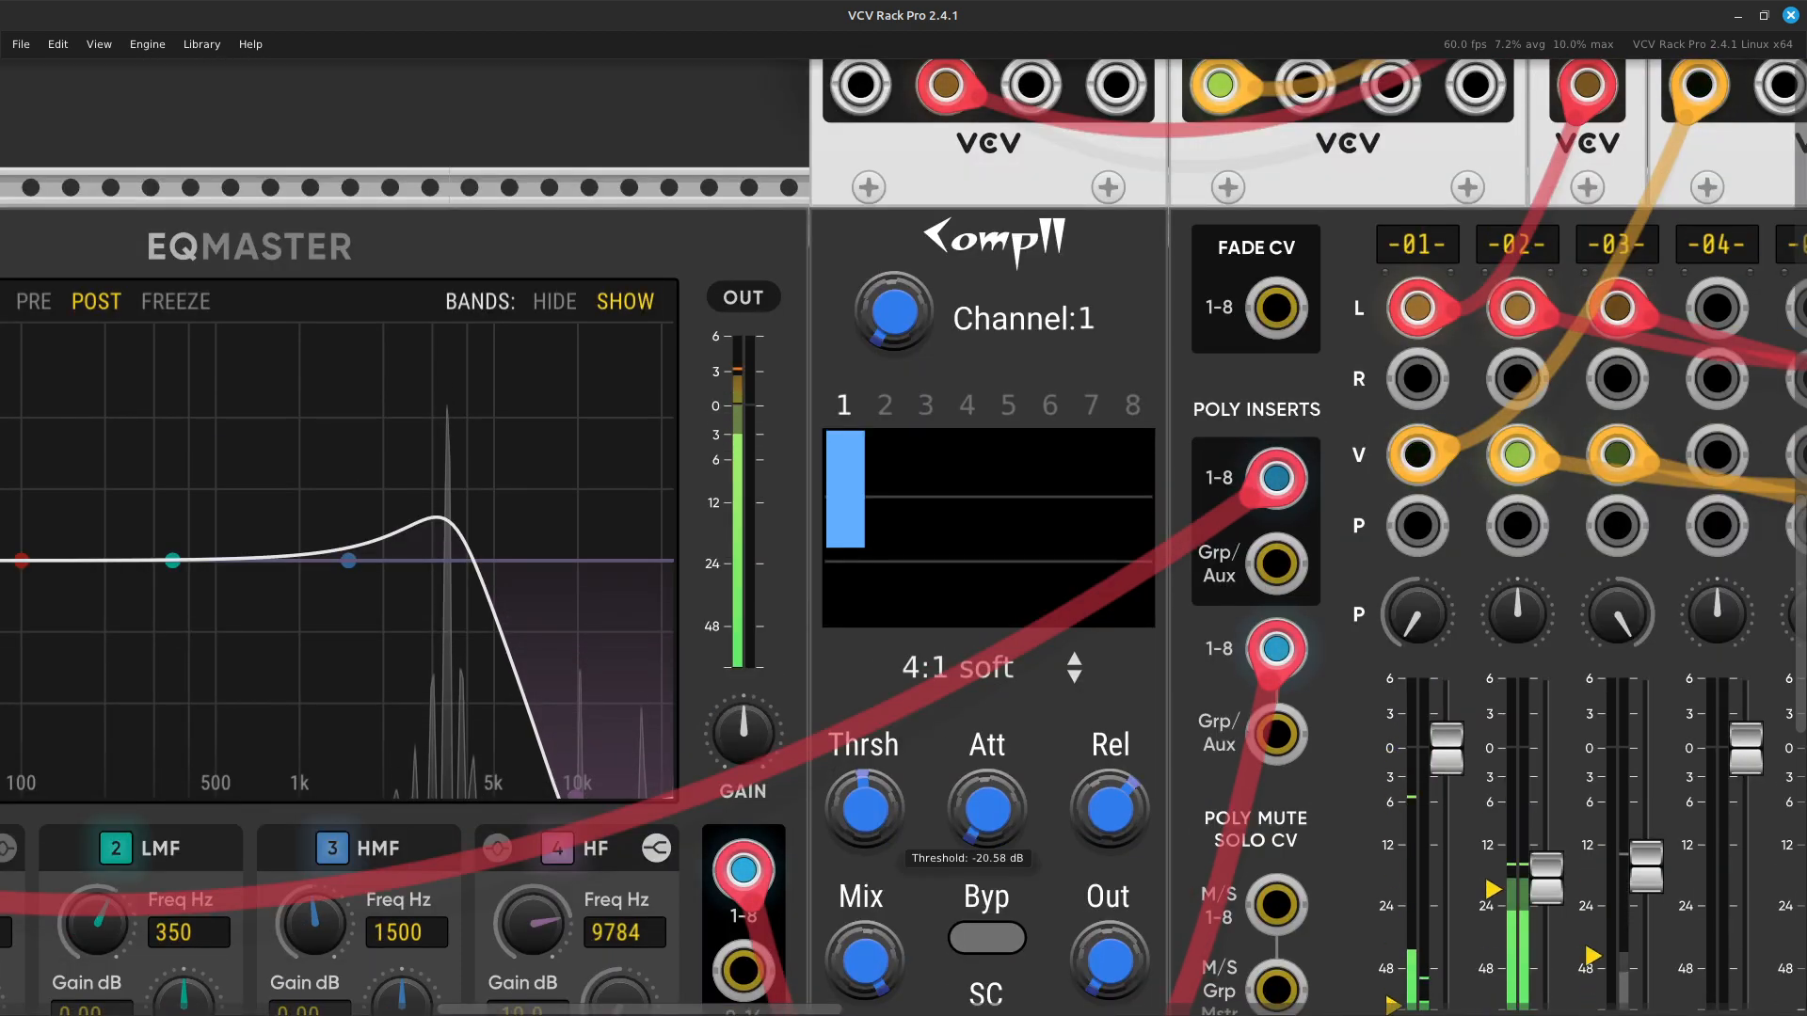
left_click_drag(864, 810, 865, 903)
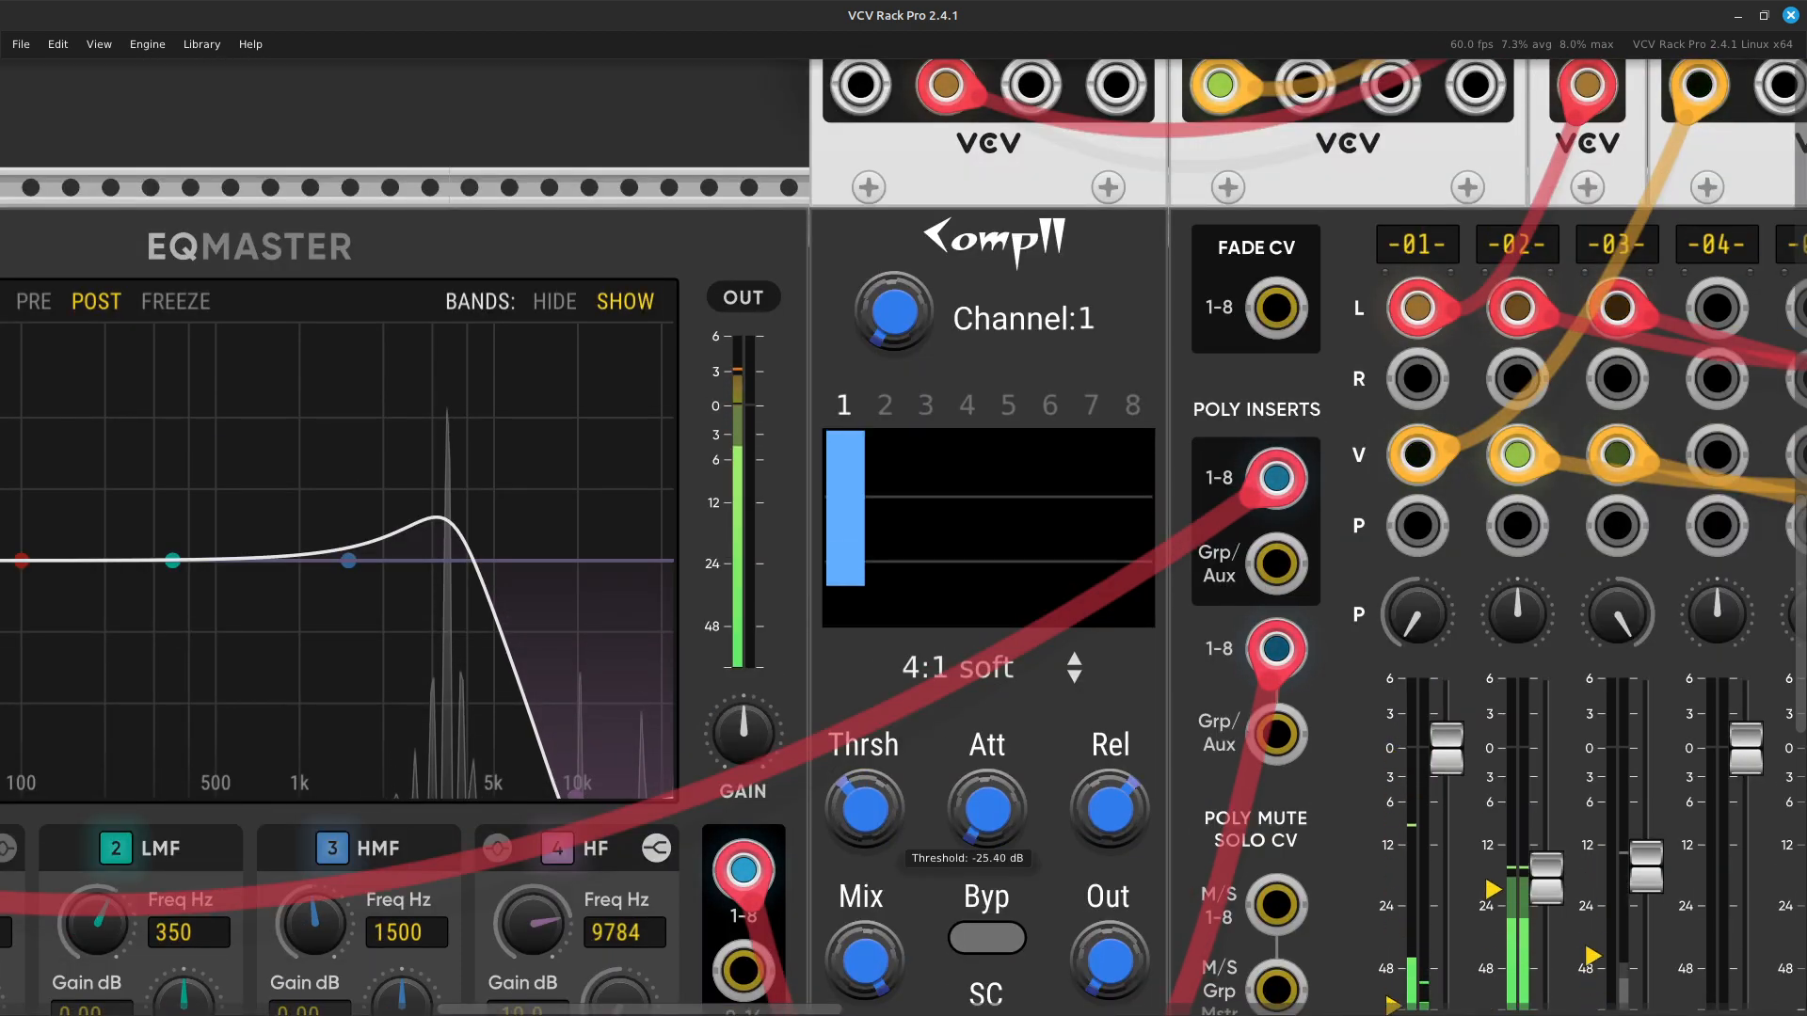
left_click_drag(865, 904, 864, 810)
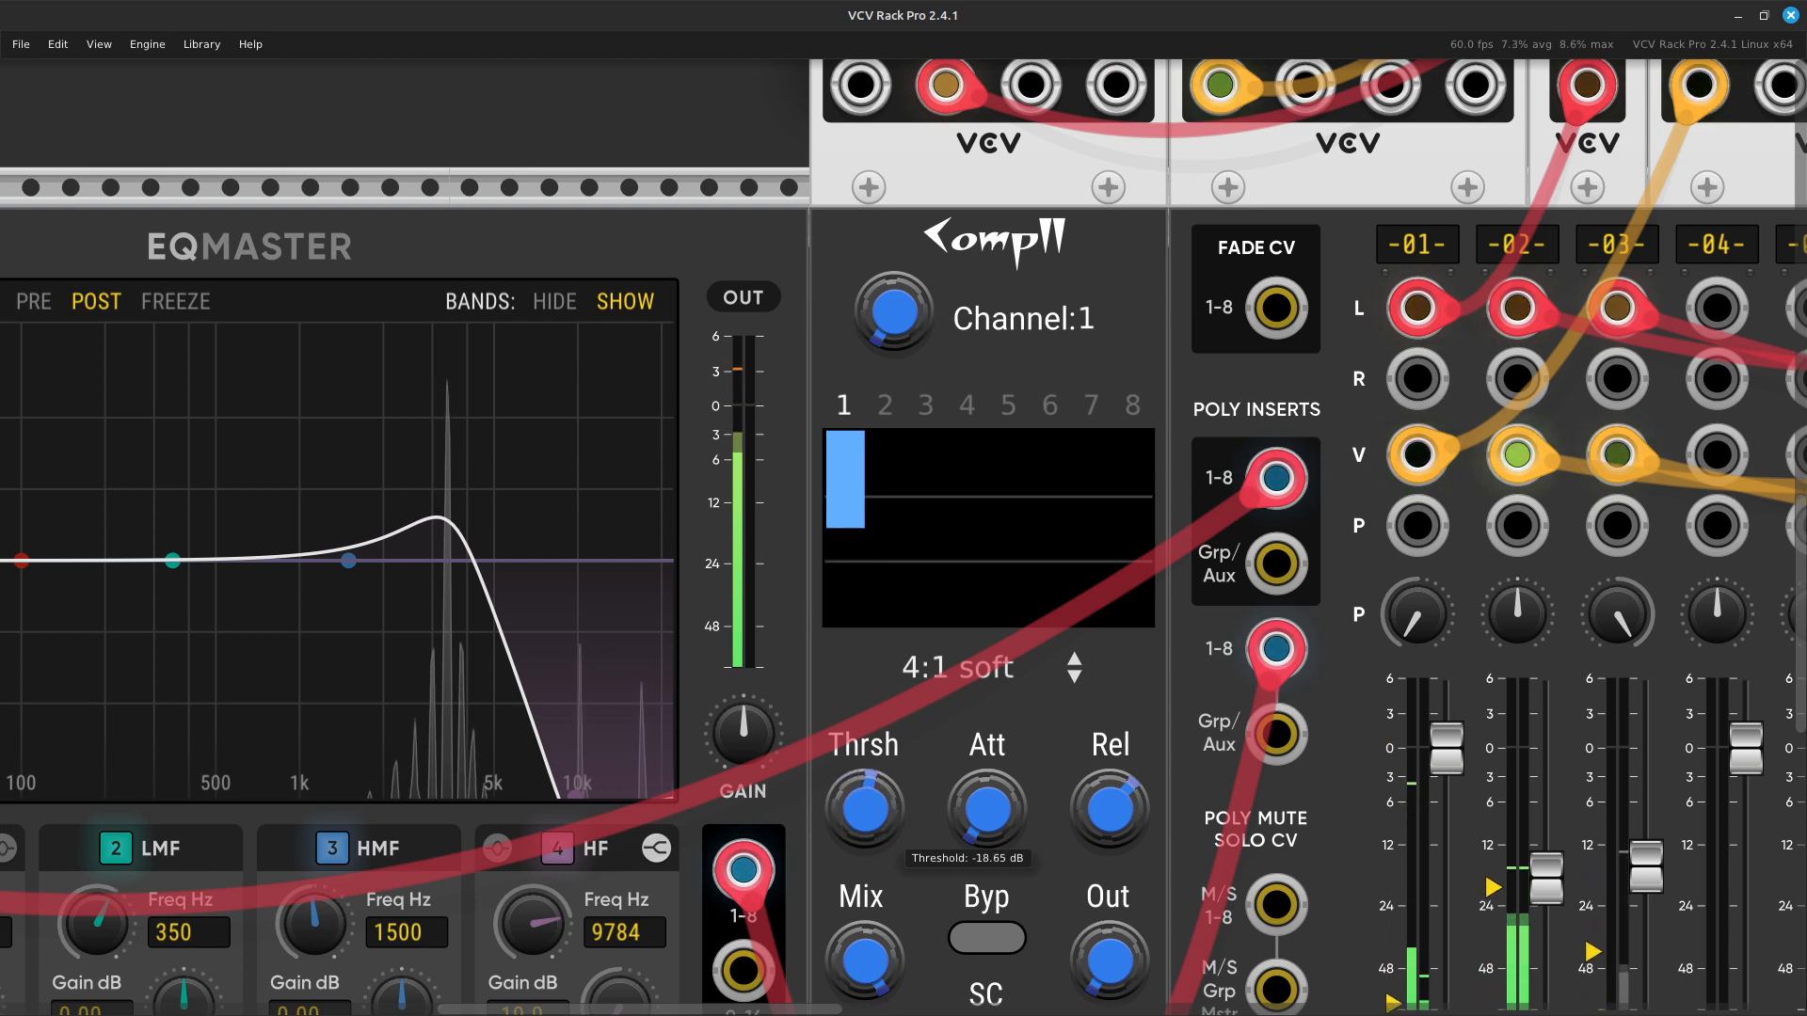
right_click(857, 811)
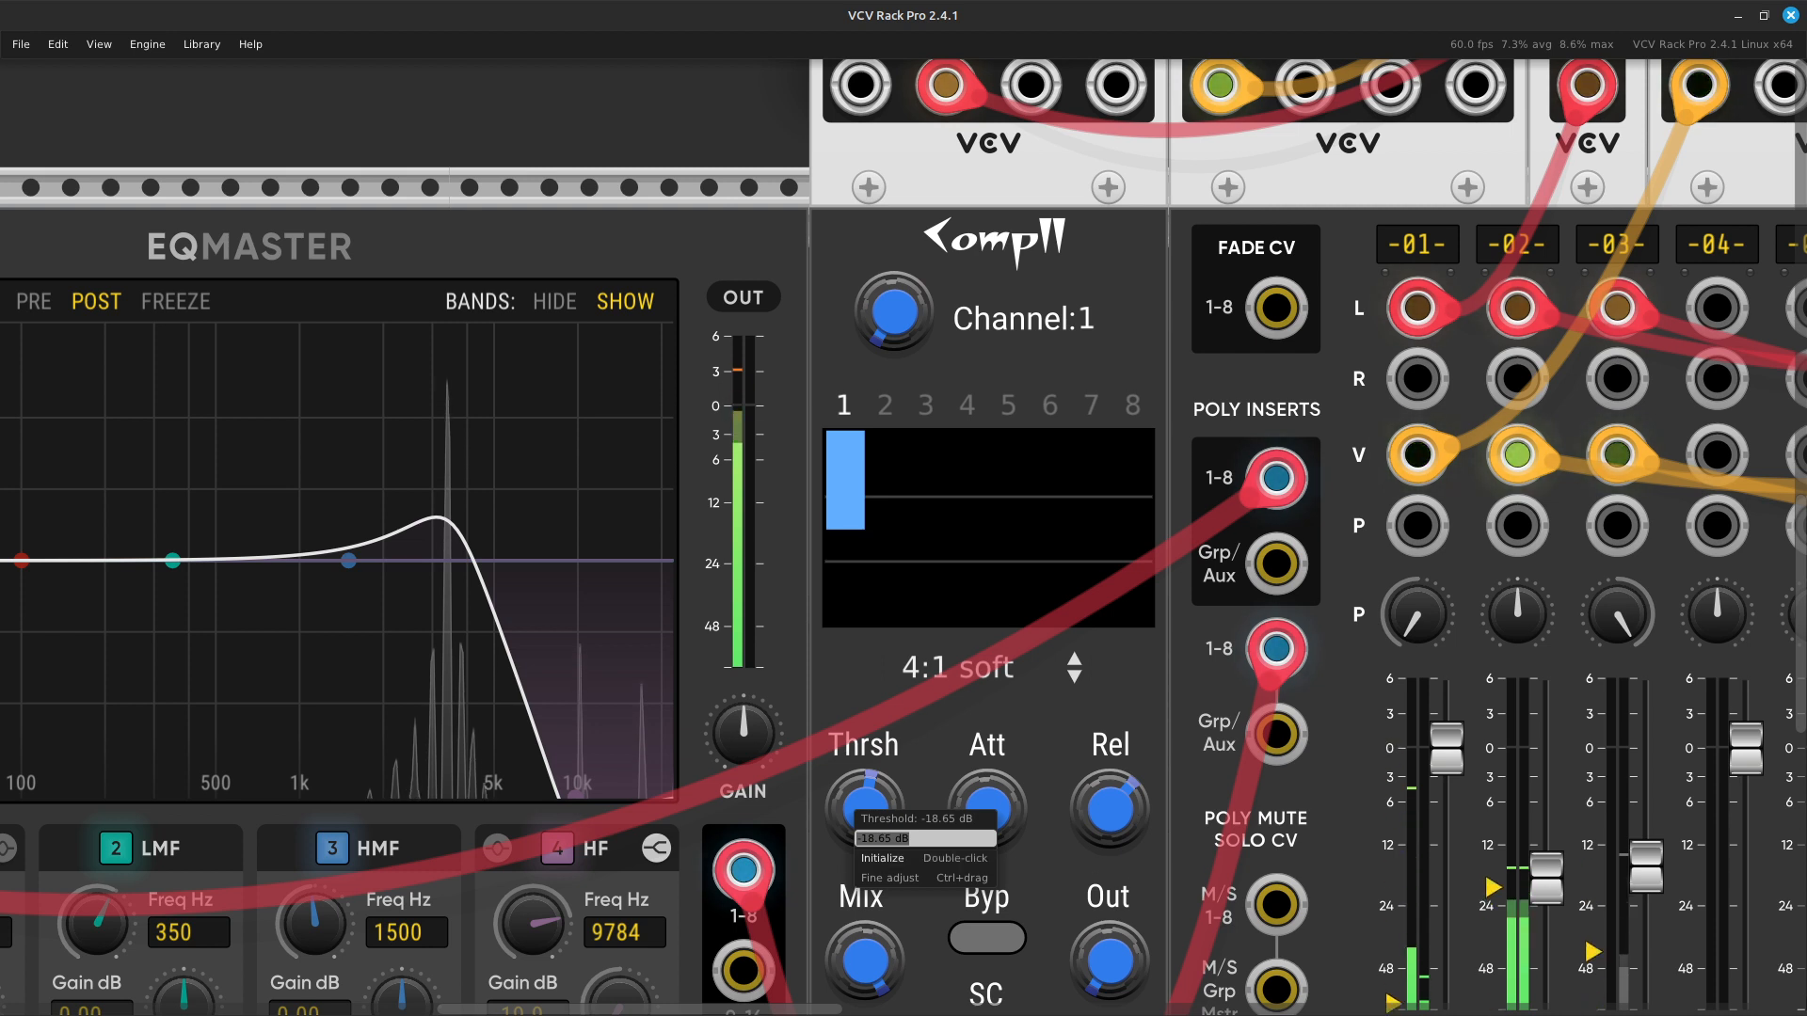
left_click(910, 839)
key("ctrl+a")
key("Escape")
Switch Comp II to editing channel 2 and turn off that channel's bypass.
right_click(900, 308)
type("2")
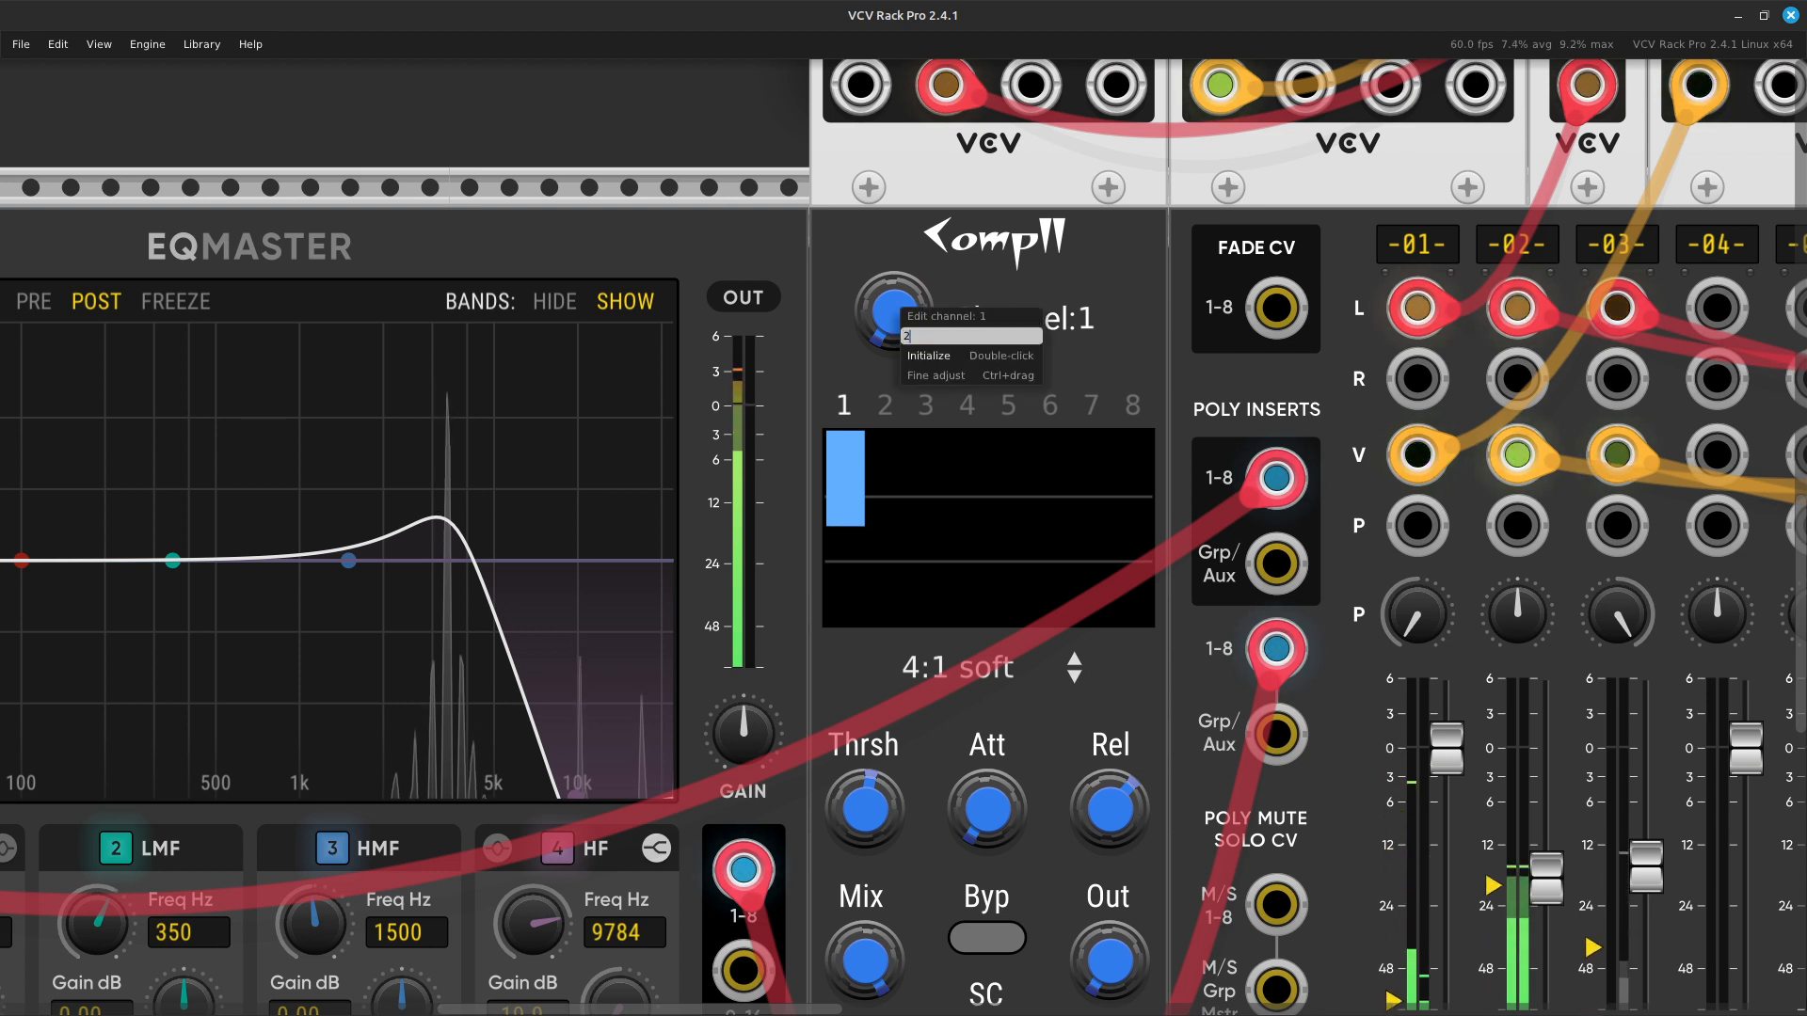
key("Return")
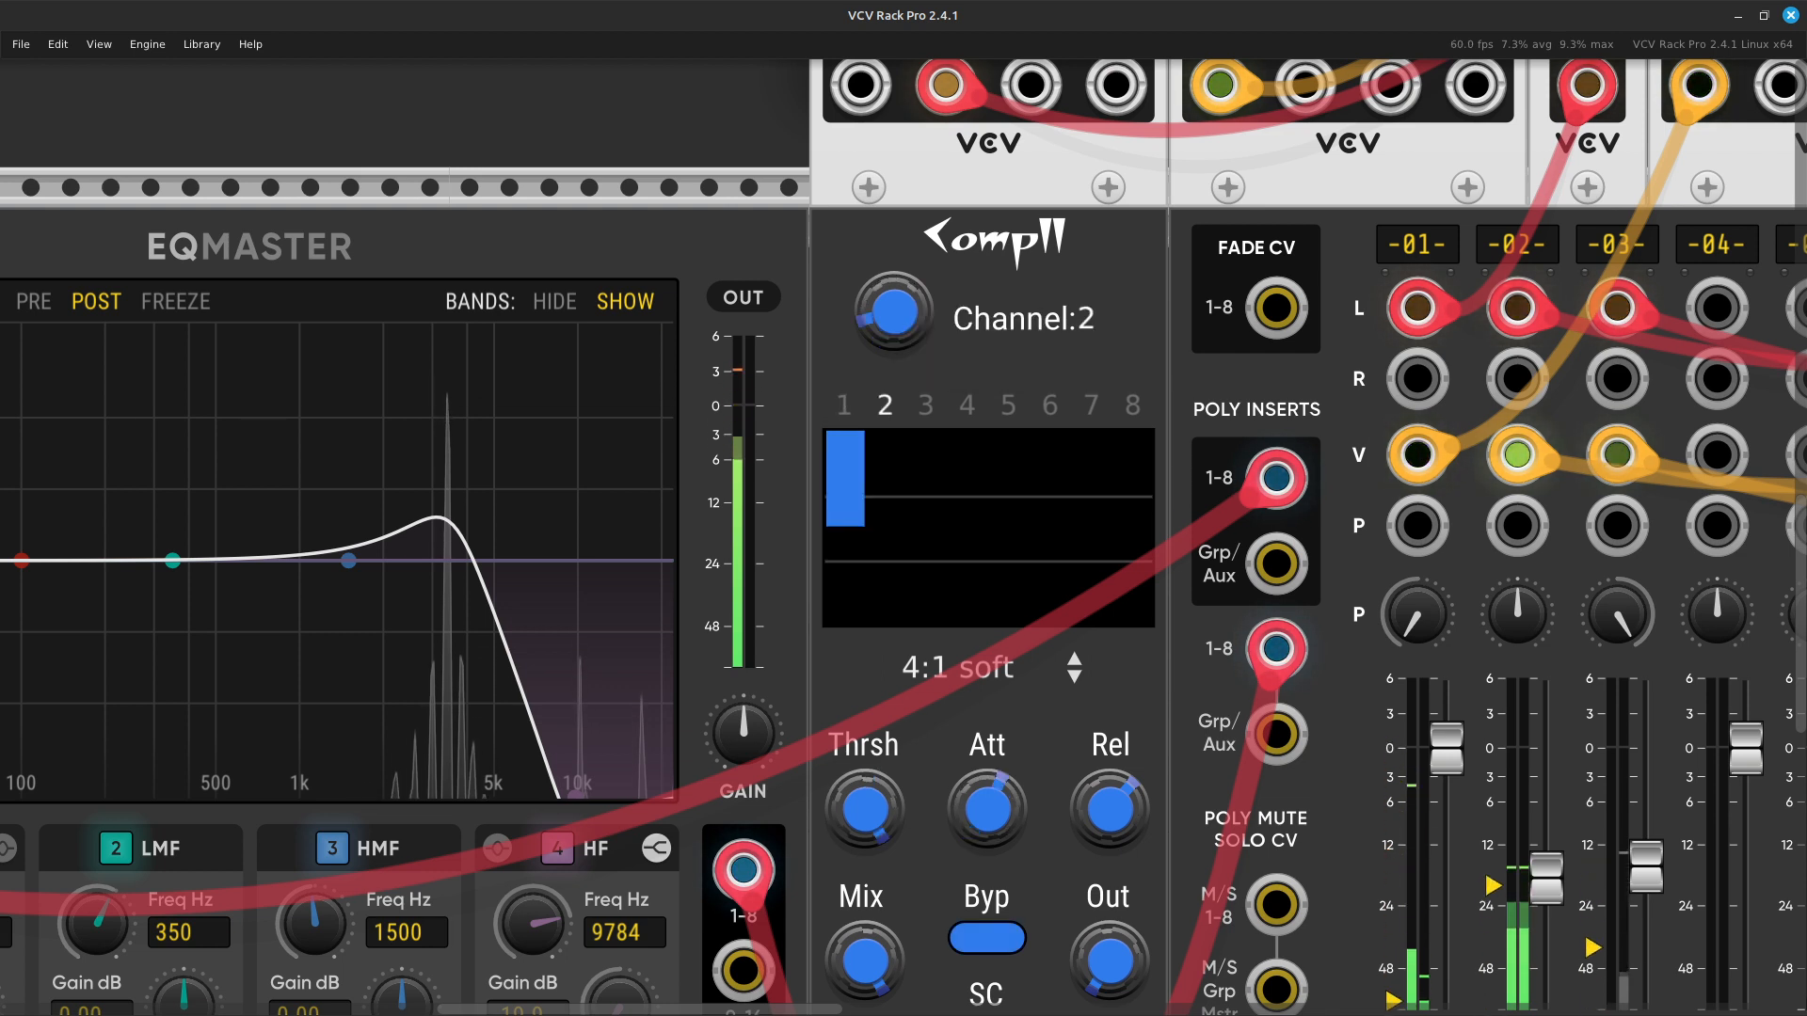
scroll(1261, 696, "down", 3)
left_click(1007, 788)
Set the Comp II threshold for channel 2 to about -18 dB.
left_click_drag(864, 659, 864, 724)
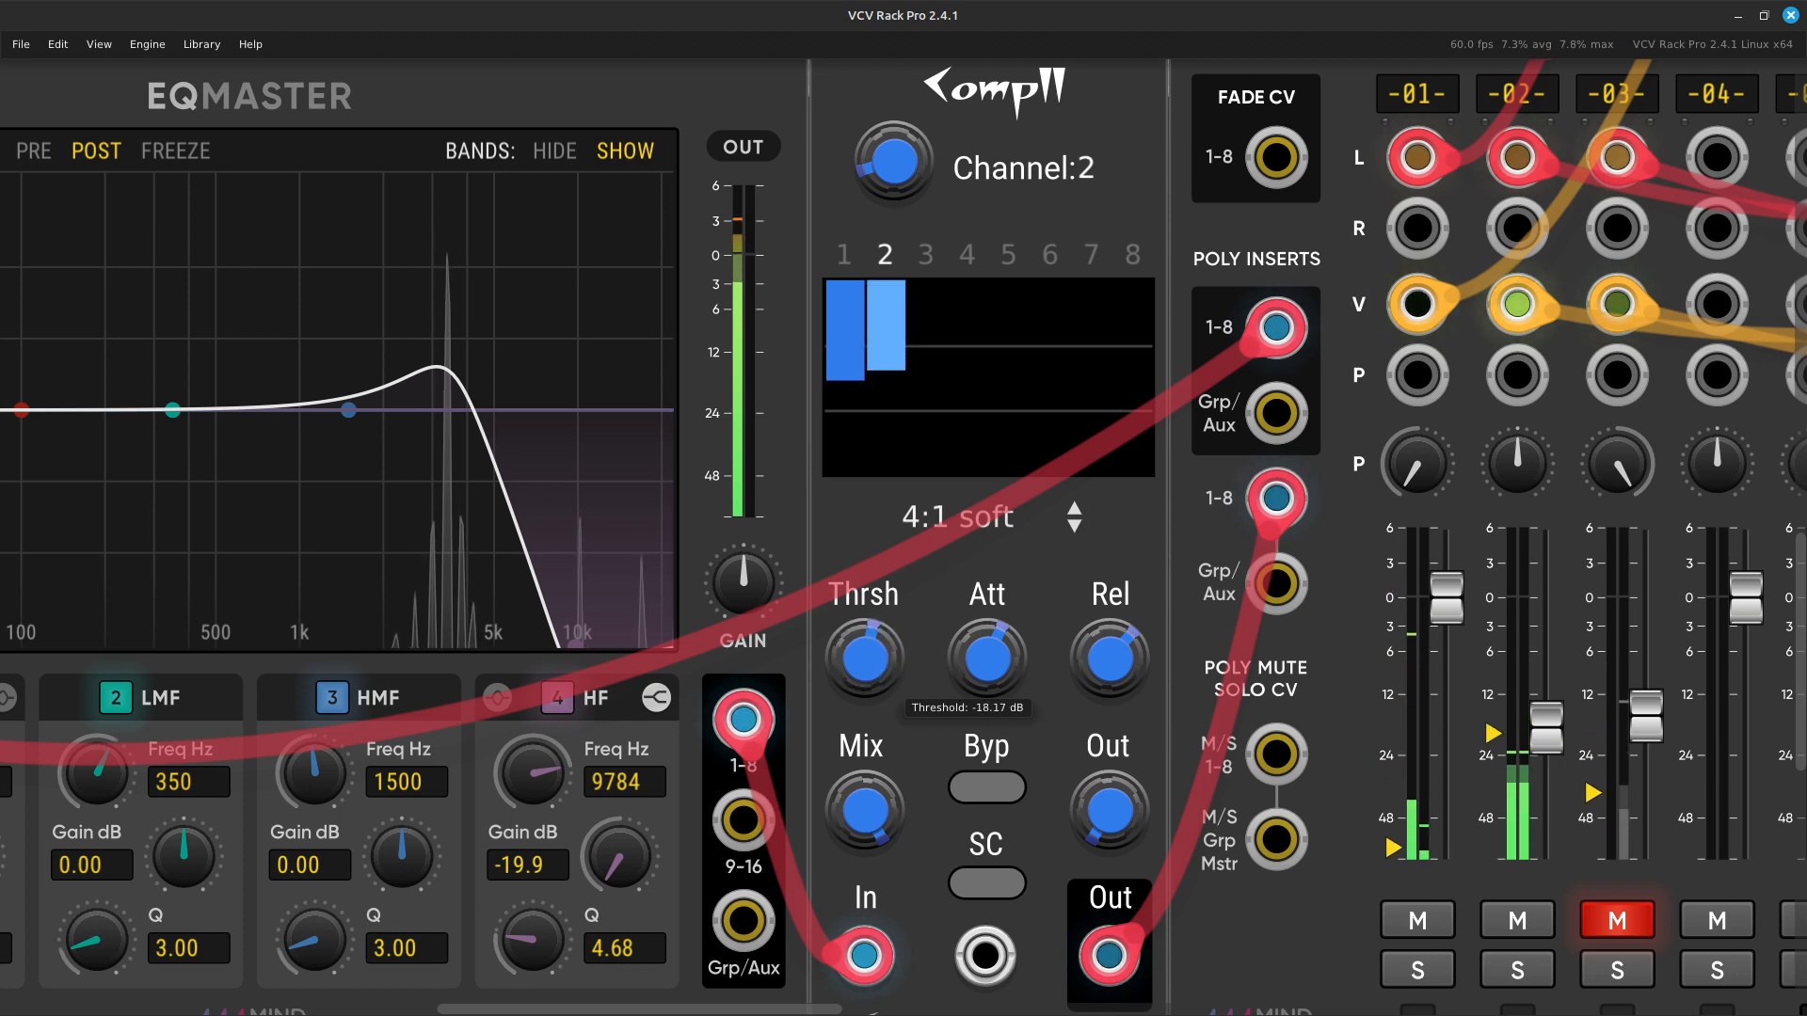
right_click(866, 658)
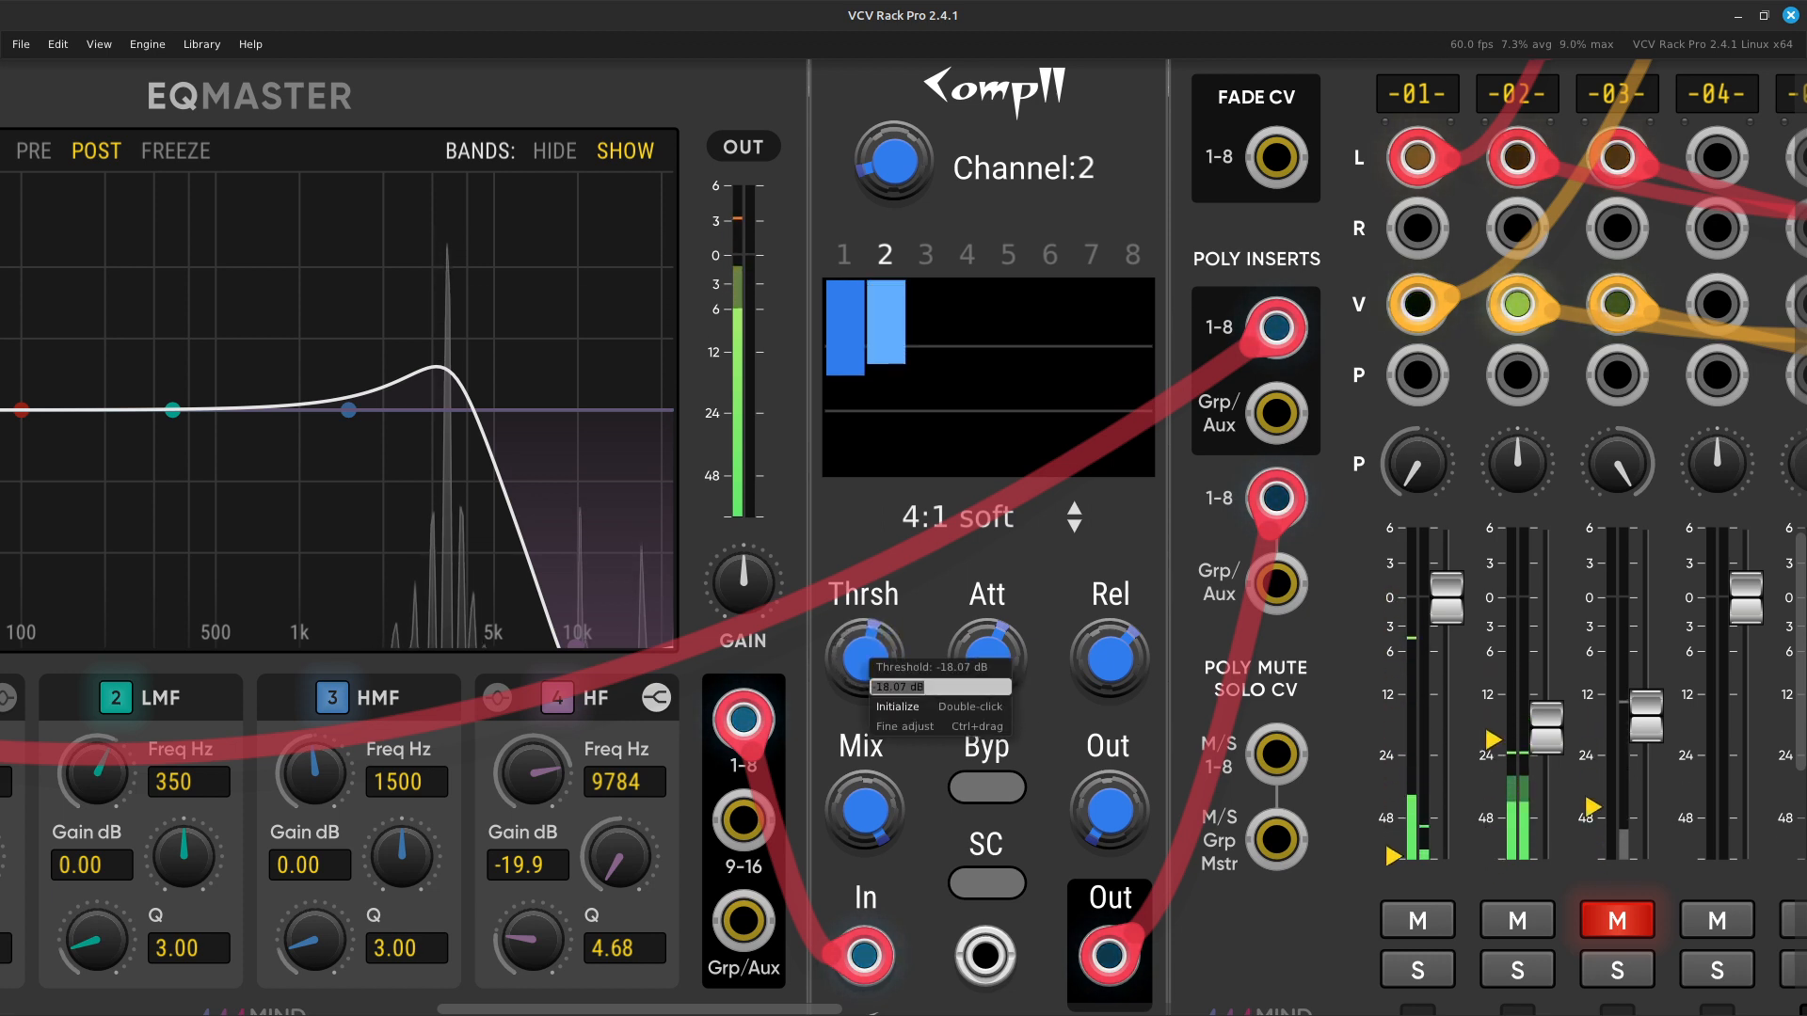
key("BackSpace")
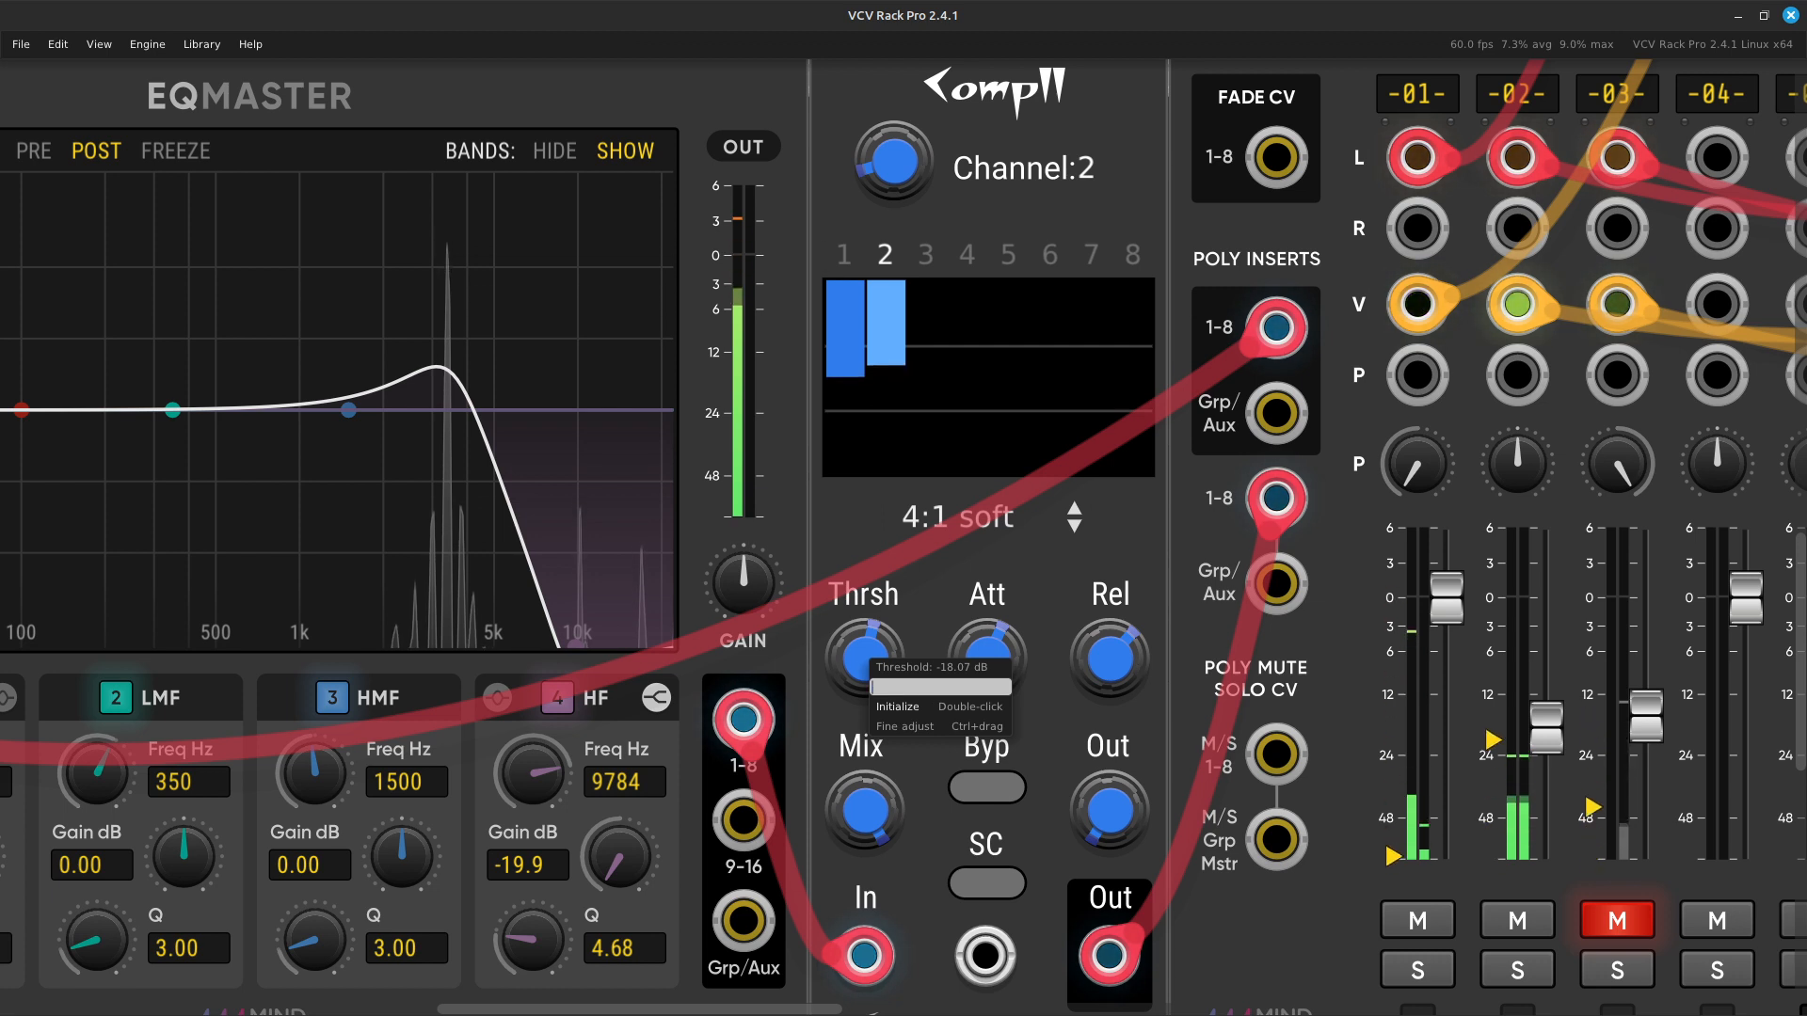
key("Return")
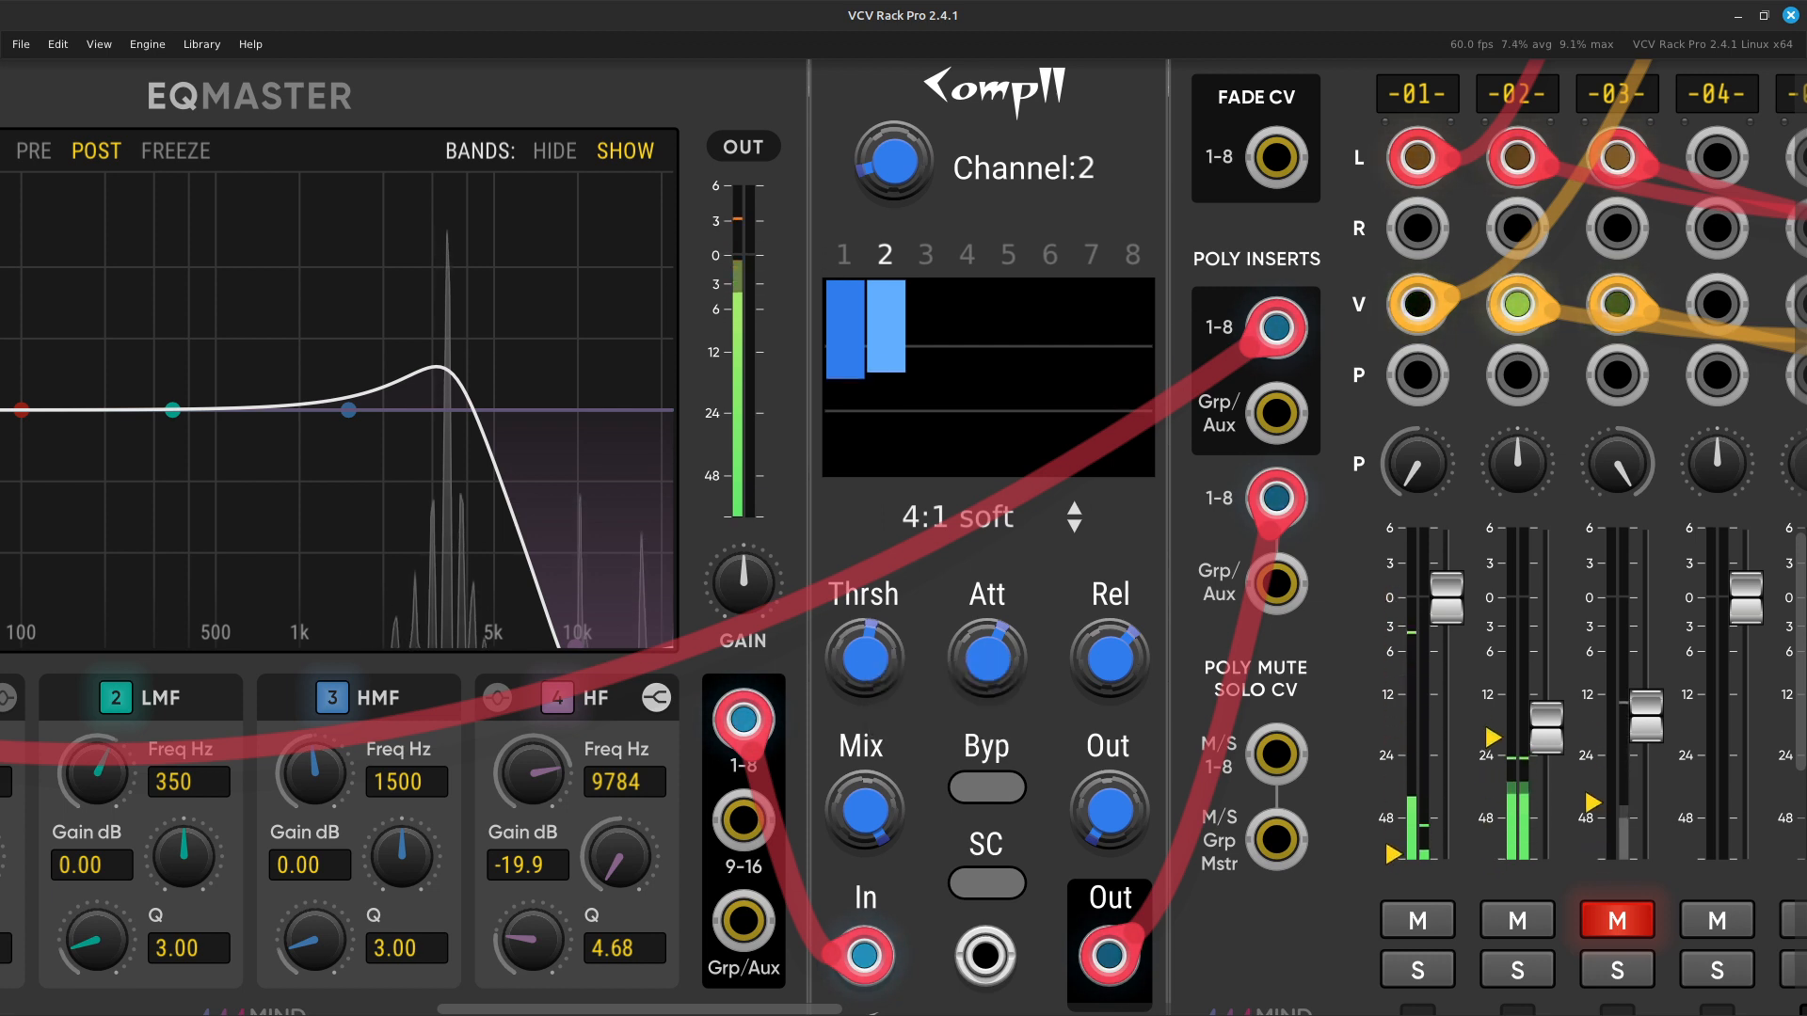
scroll(934, 696, "right", 10)
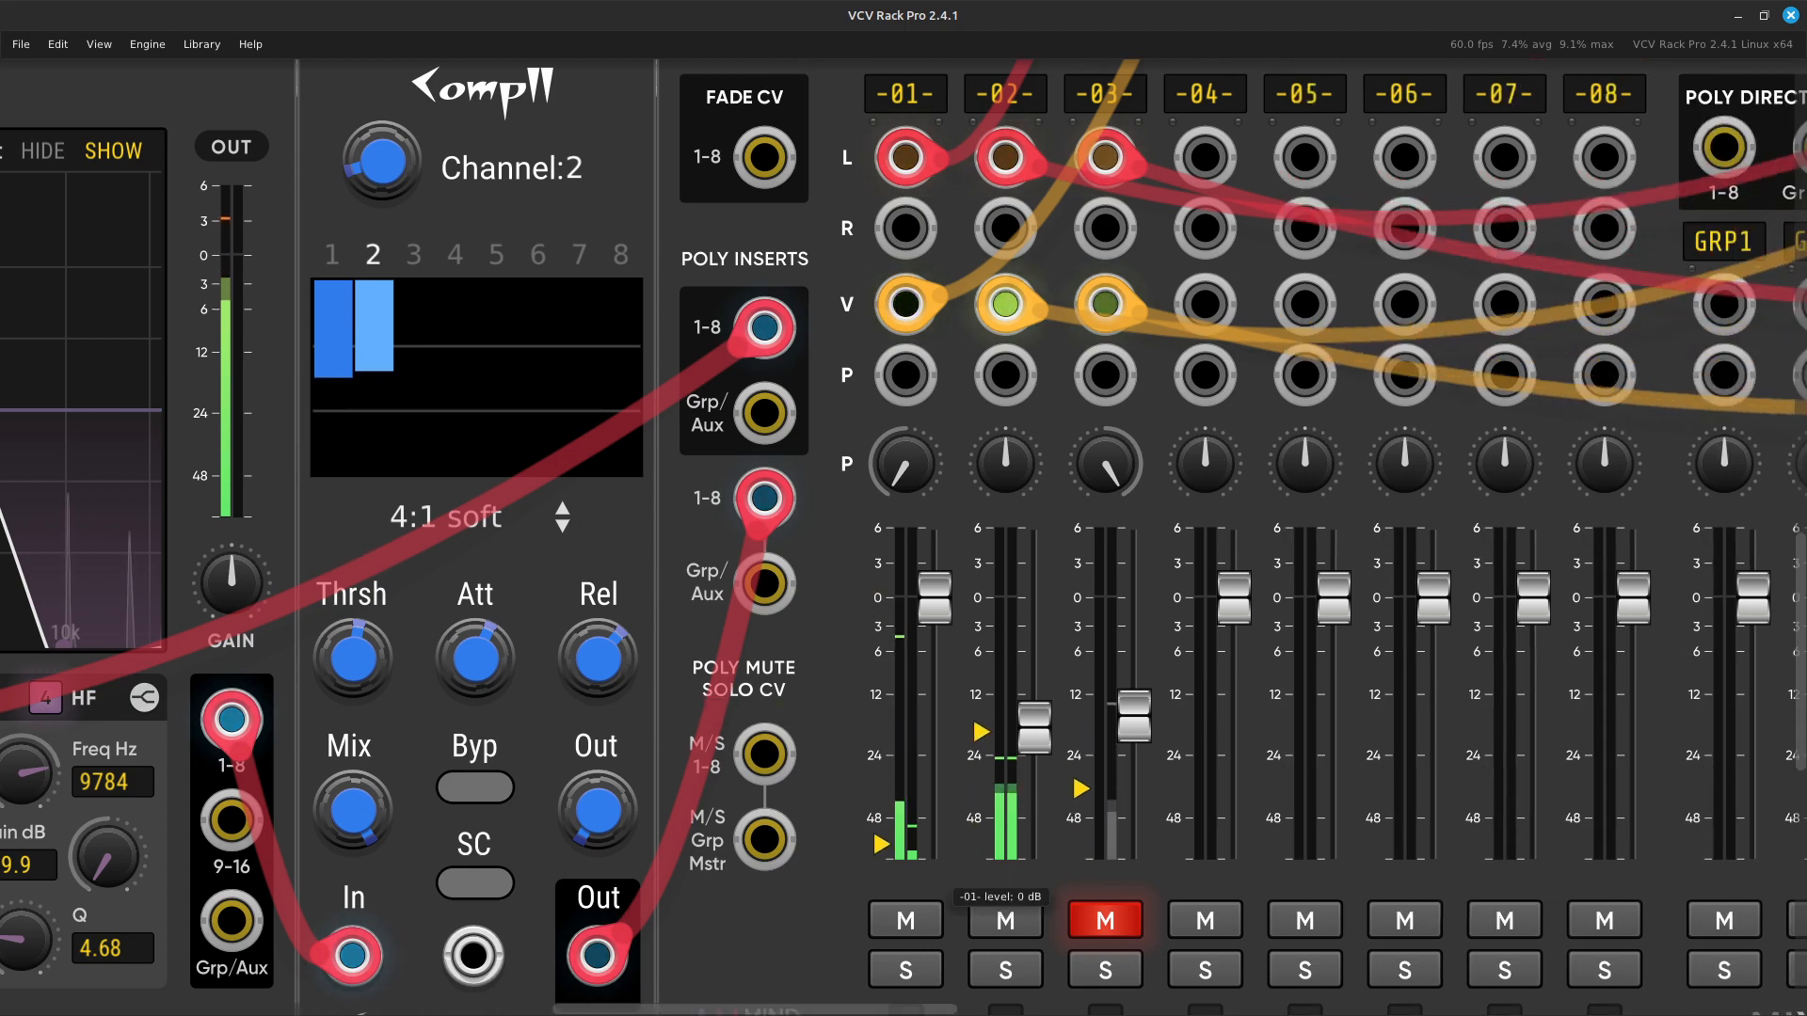
scroll(934, 696, "down", 7)
scroll(934, 696, "up", 5)
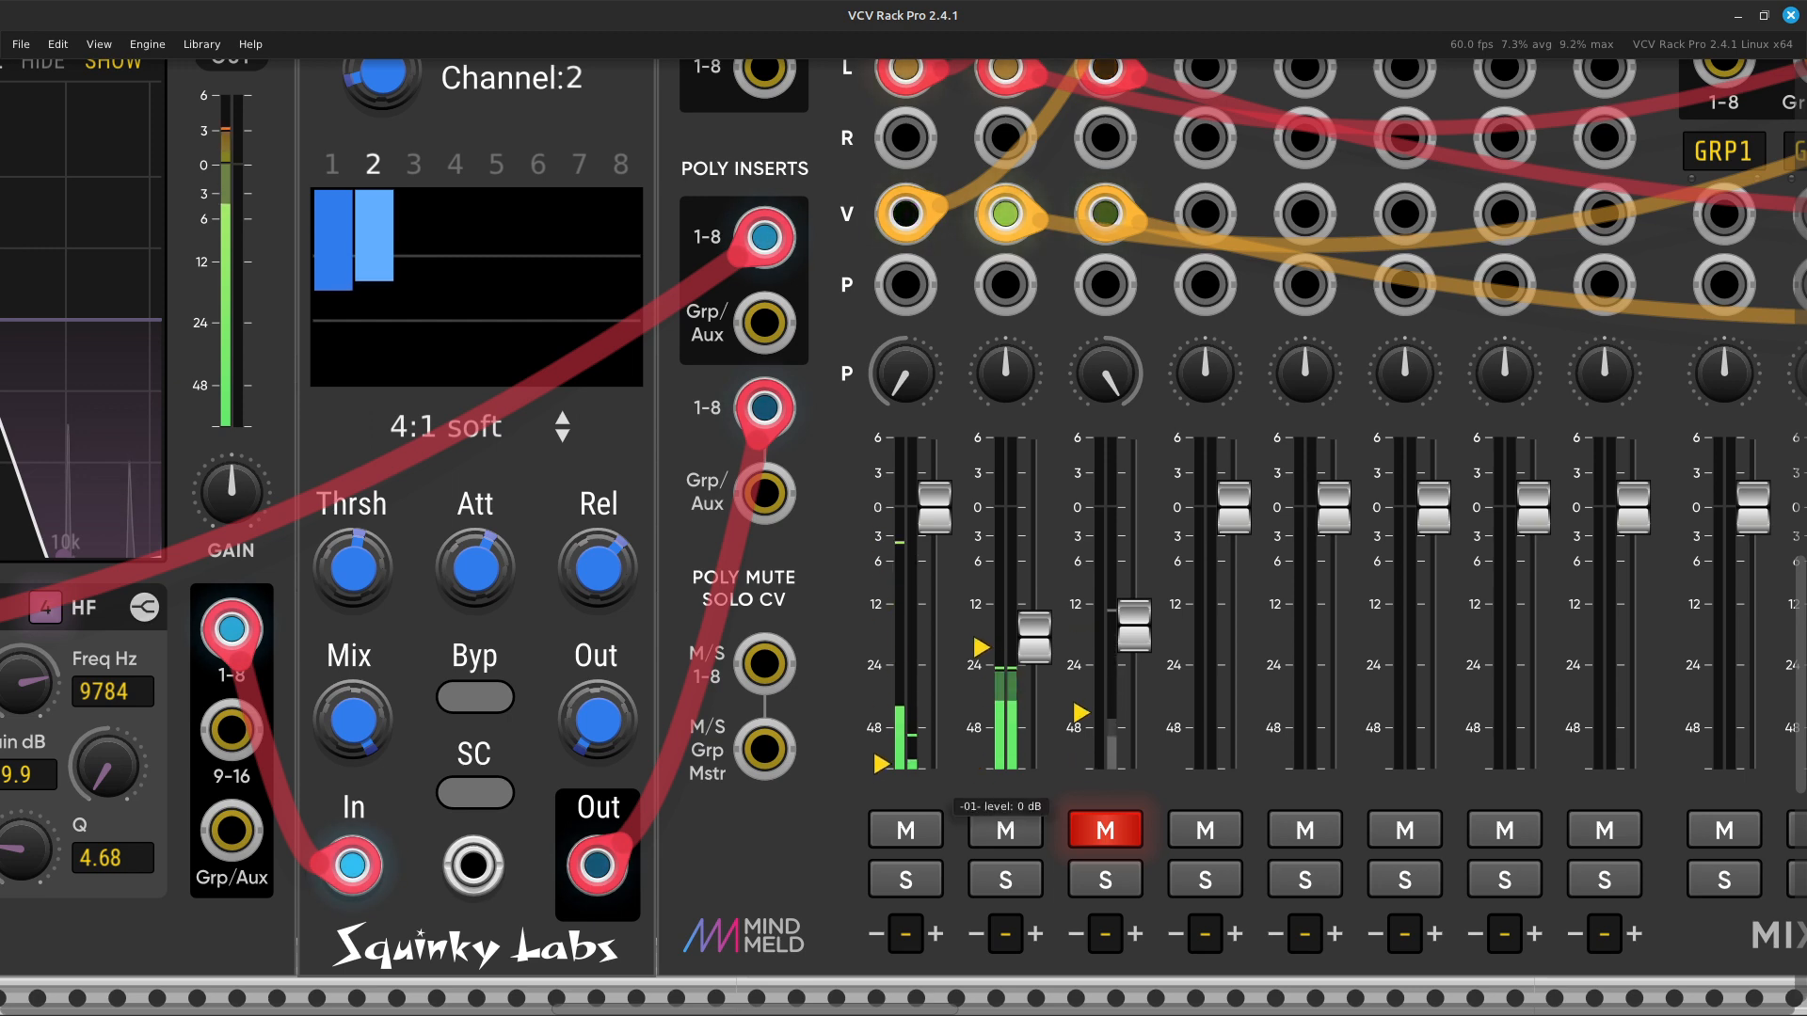
Copy the HF band's frequency value, 9784.3 Hz, from EQMaster track 2.
scroll(935, 696, "right", 4)
scroll(934, 696, "left", 16)
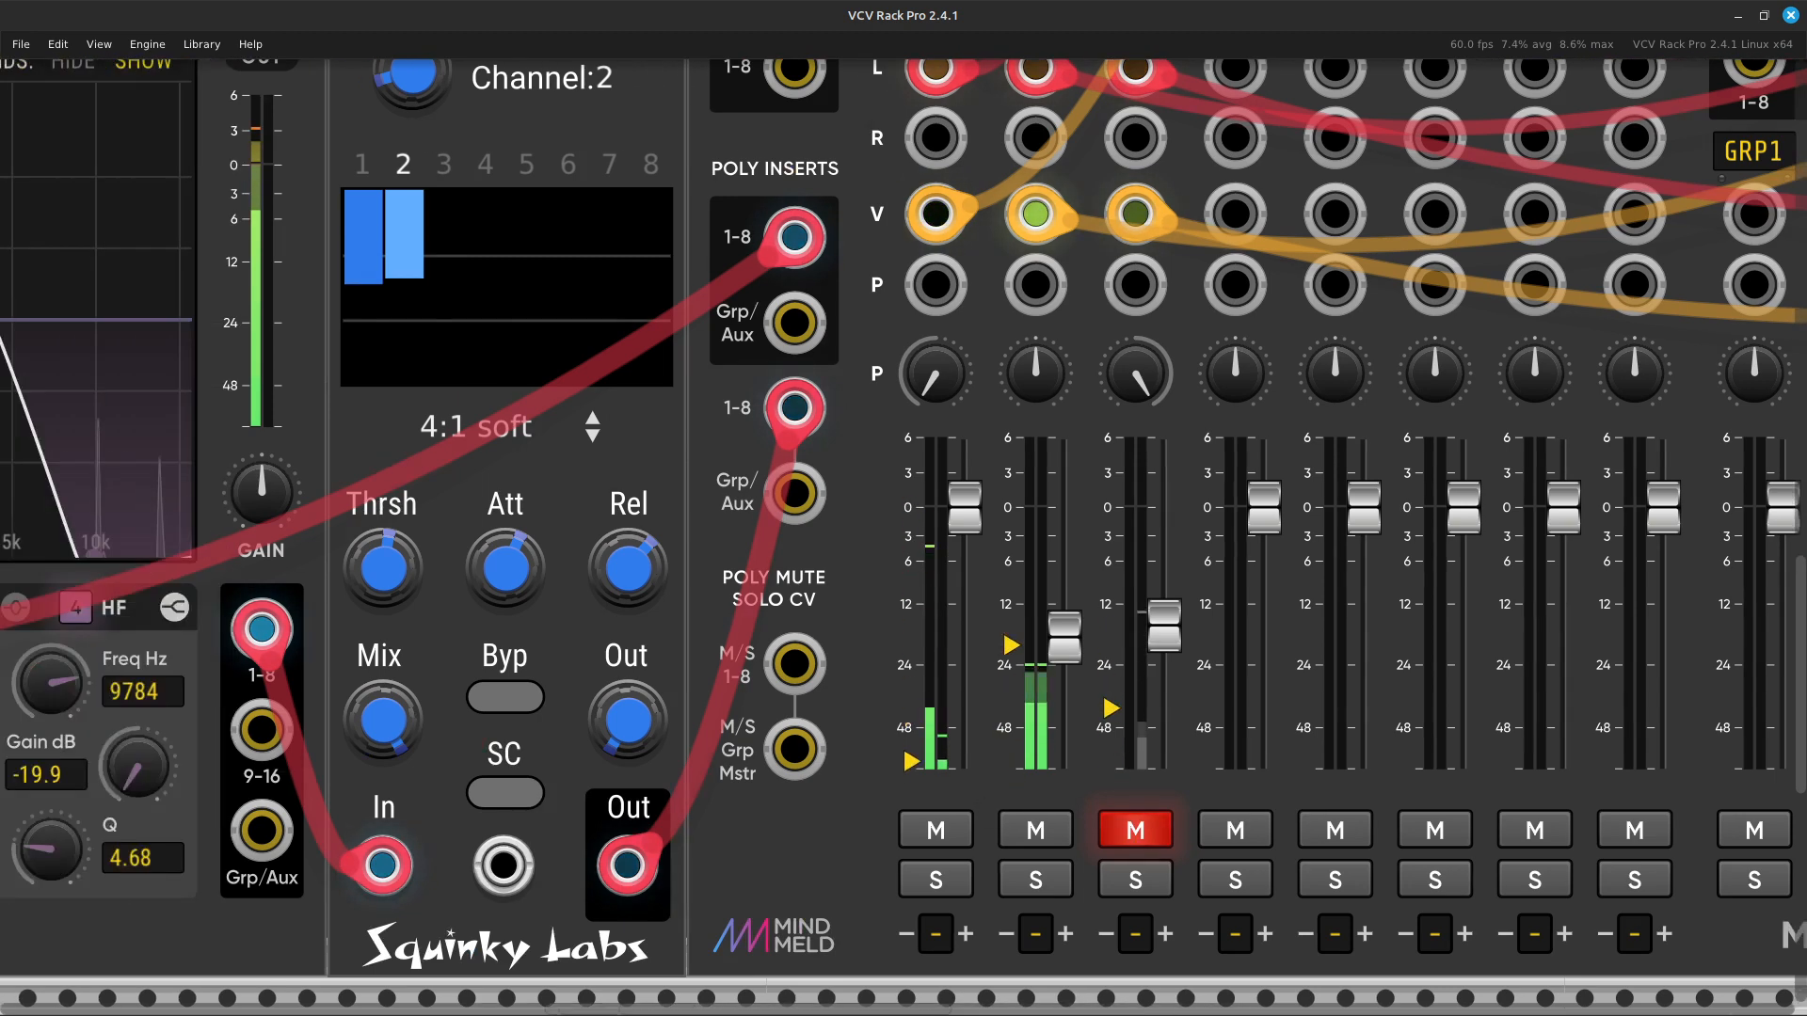
scroll(934, 696, "left", 10)
scroll(1012, 711, "left", 3)
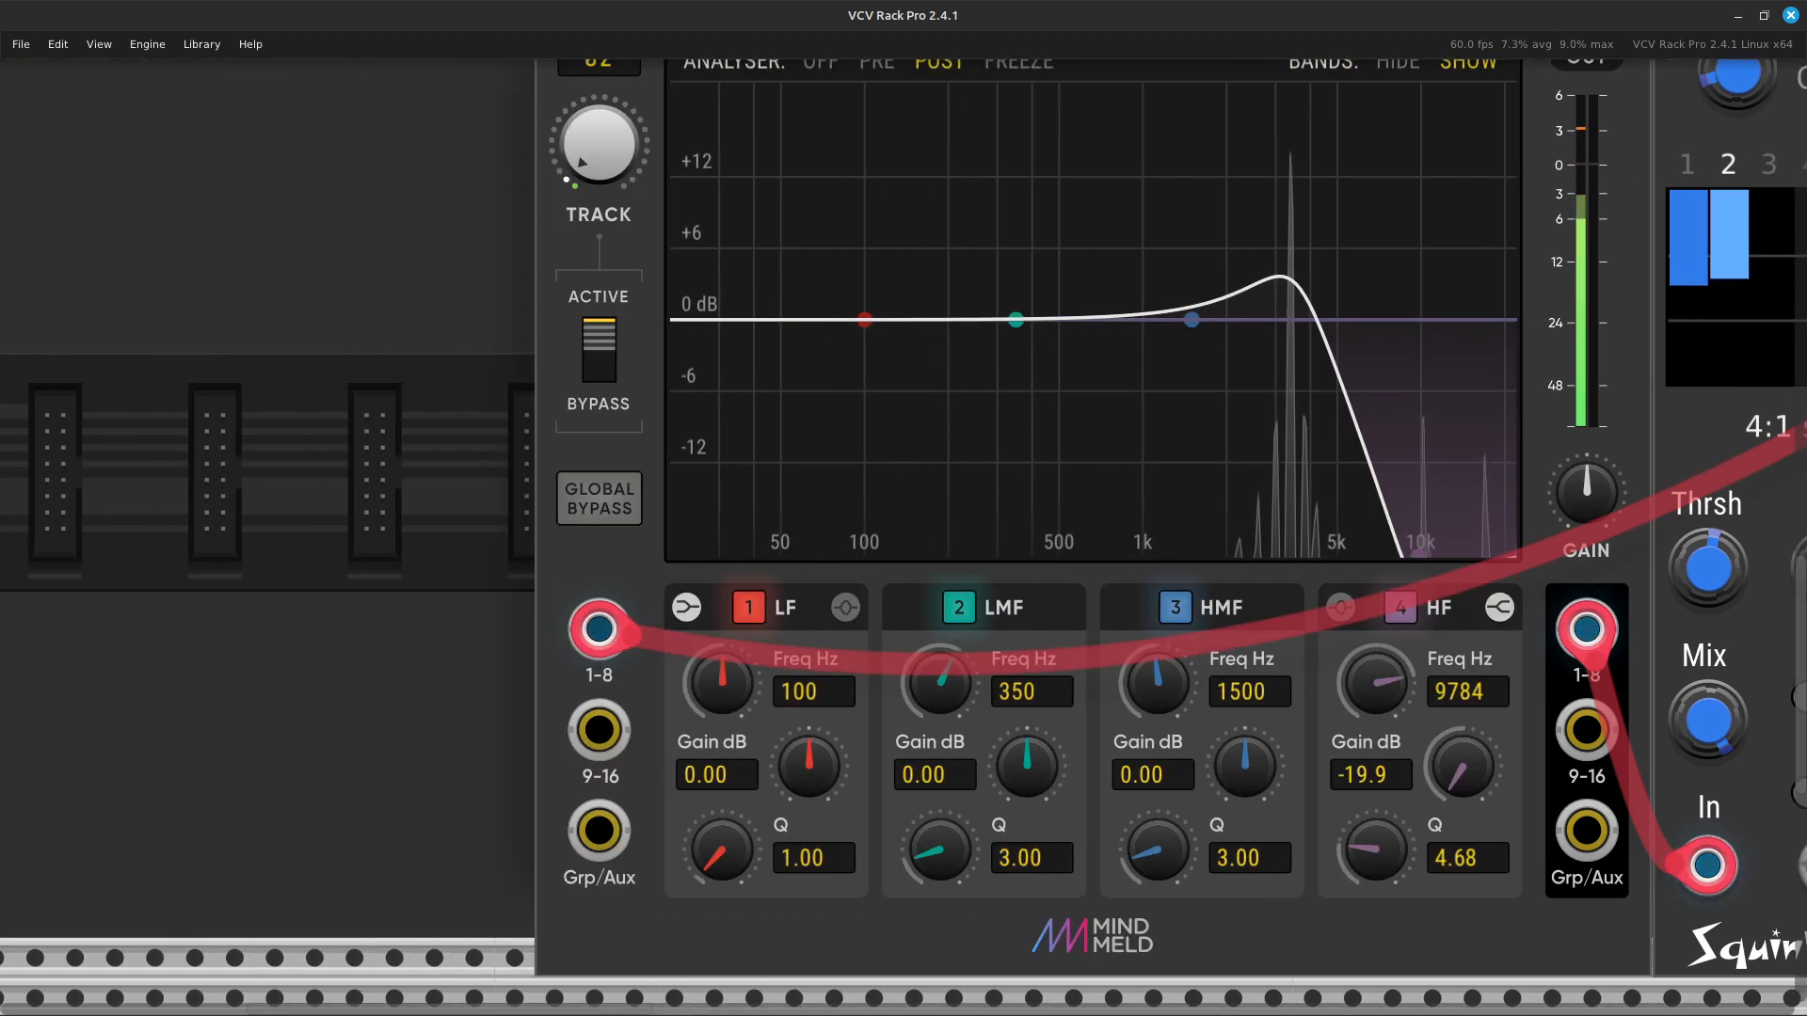
scroll(1012, 710, "right", 7)
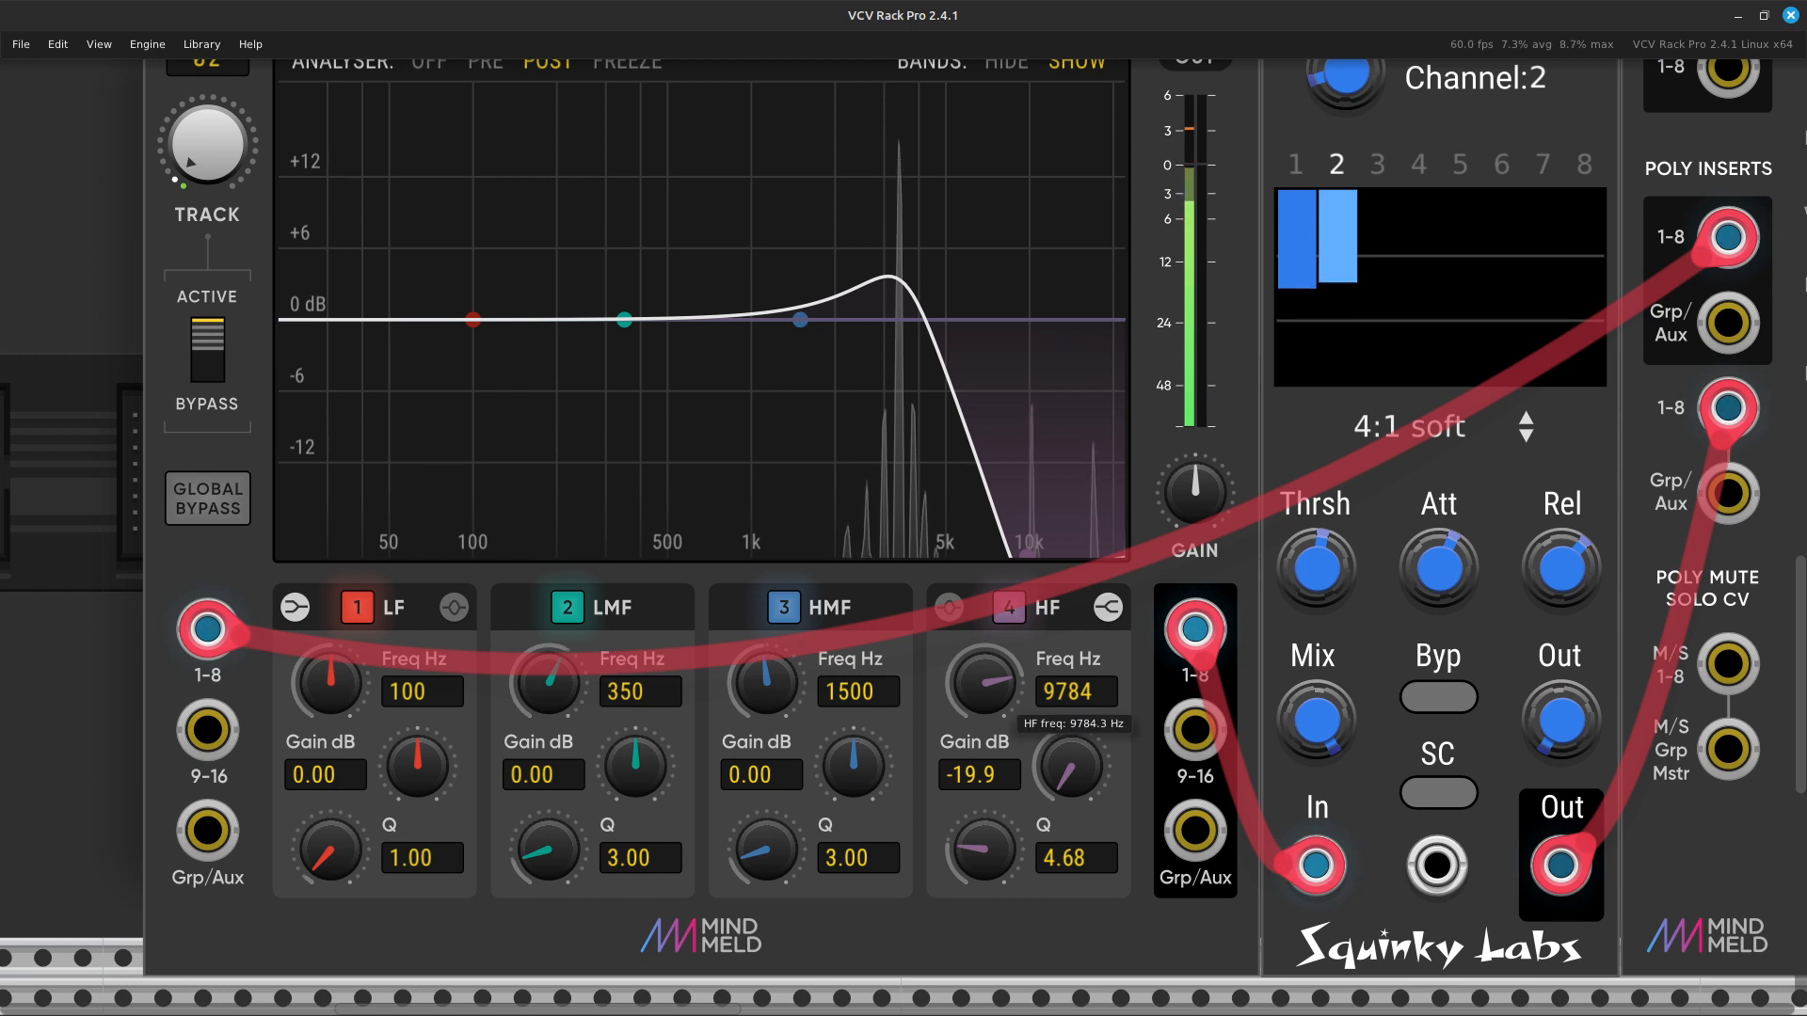
right_click(980, 670)
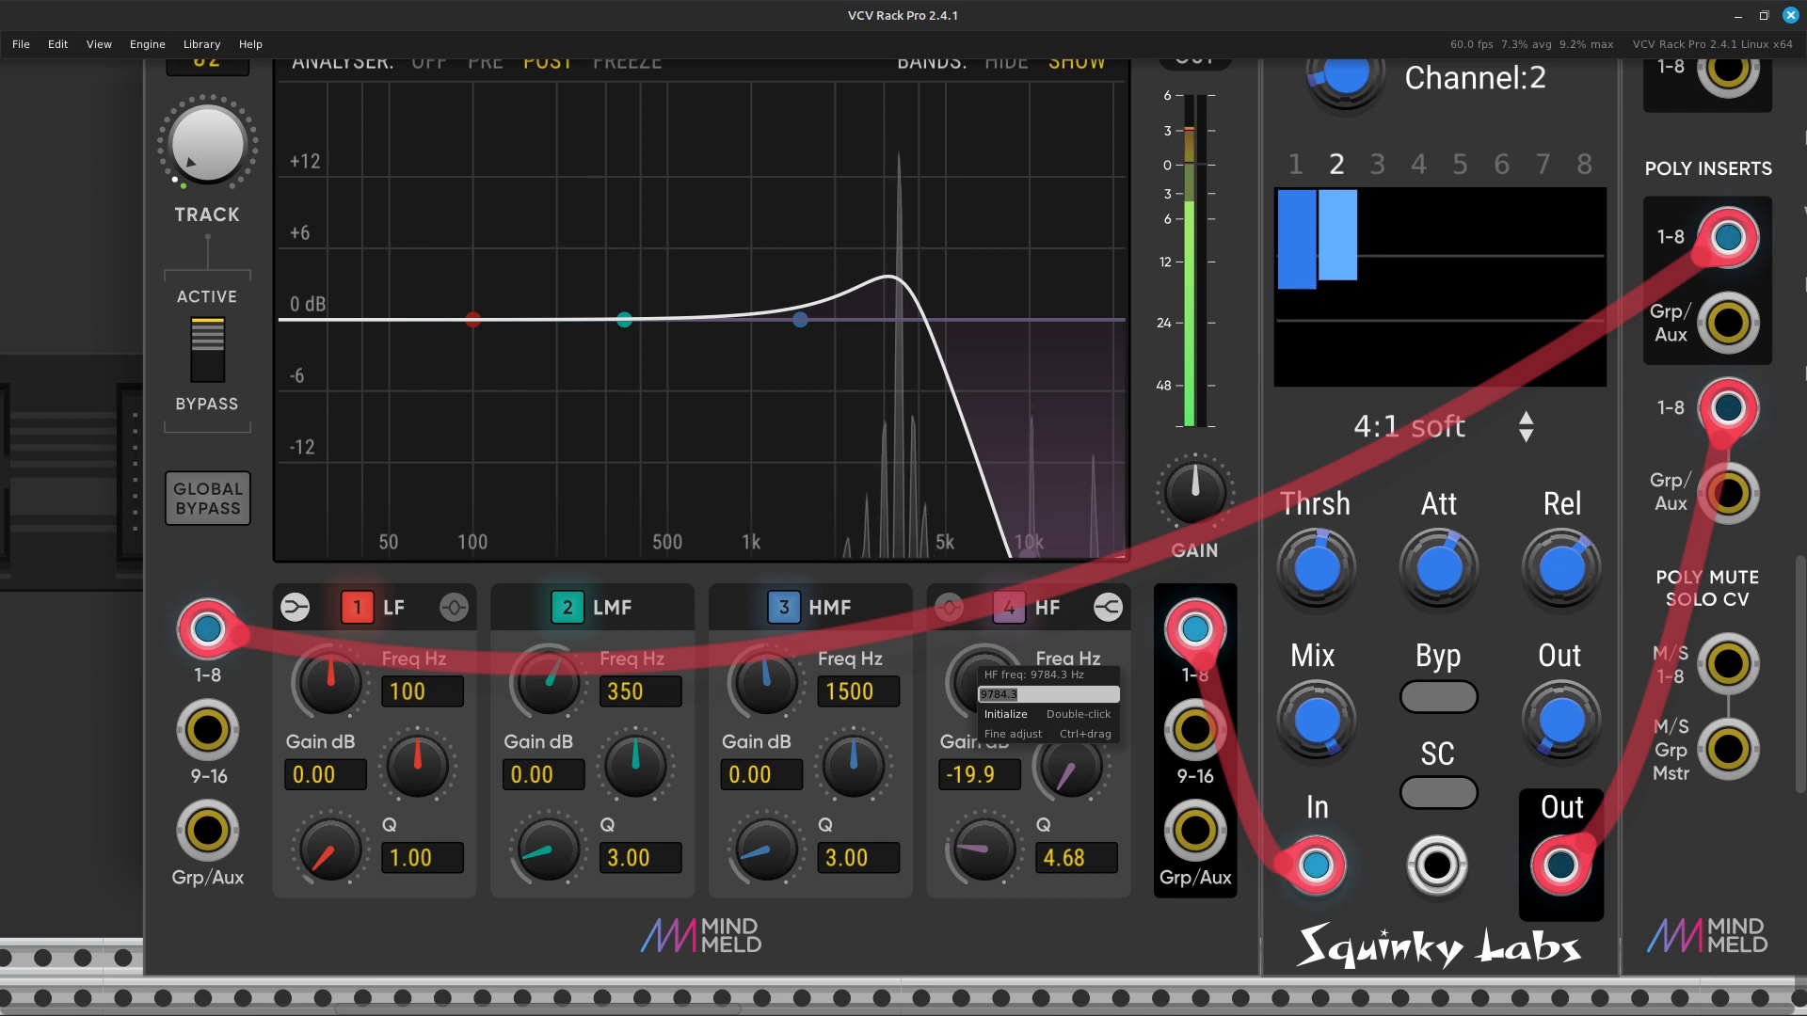
left_click(206, 113)
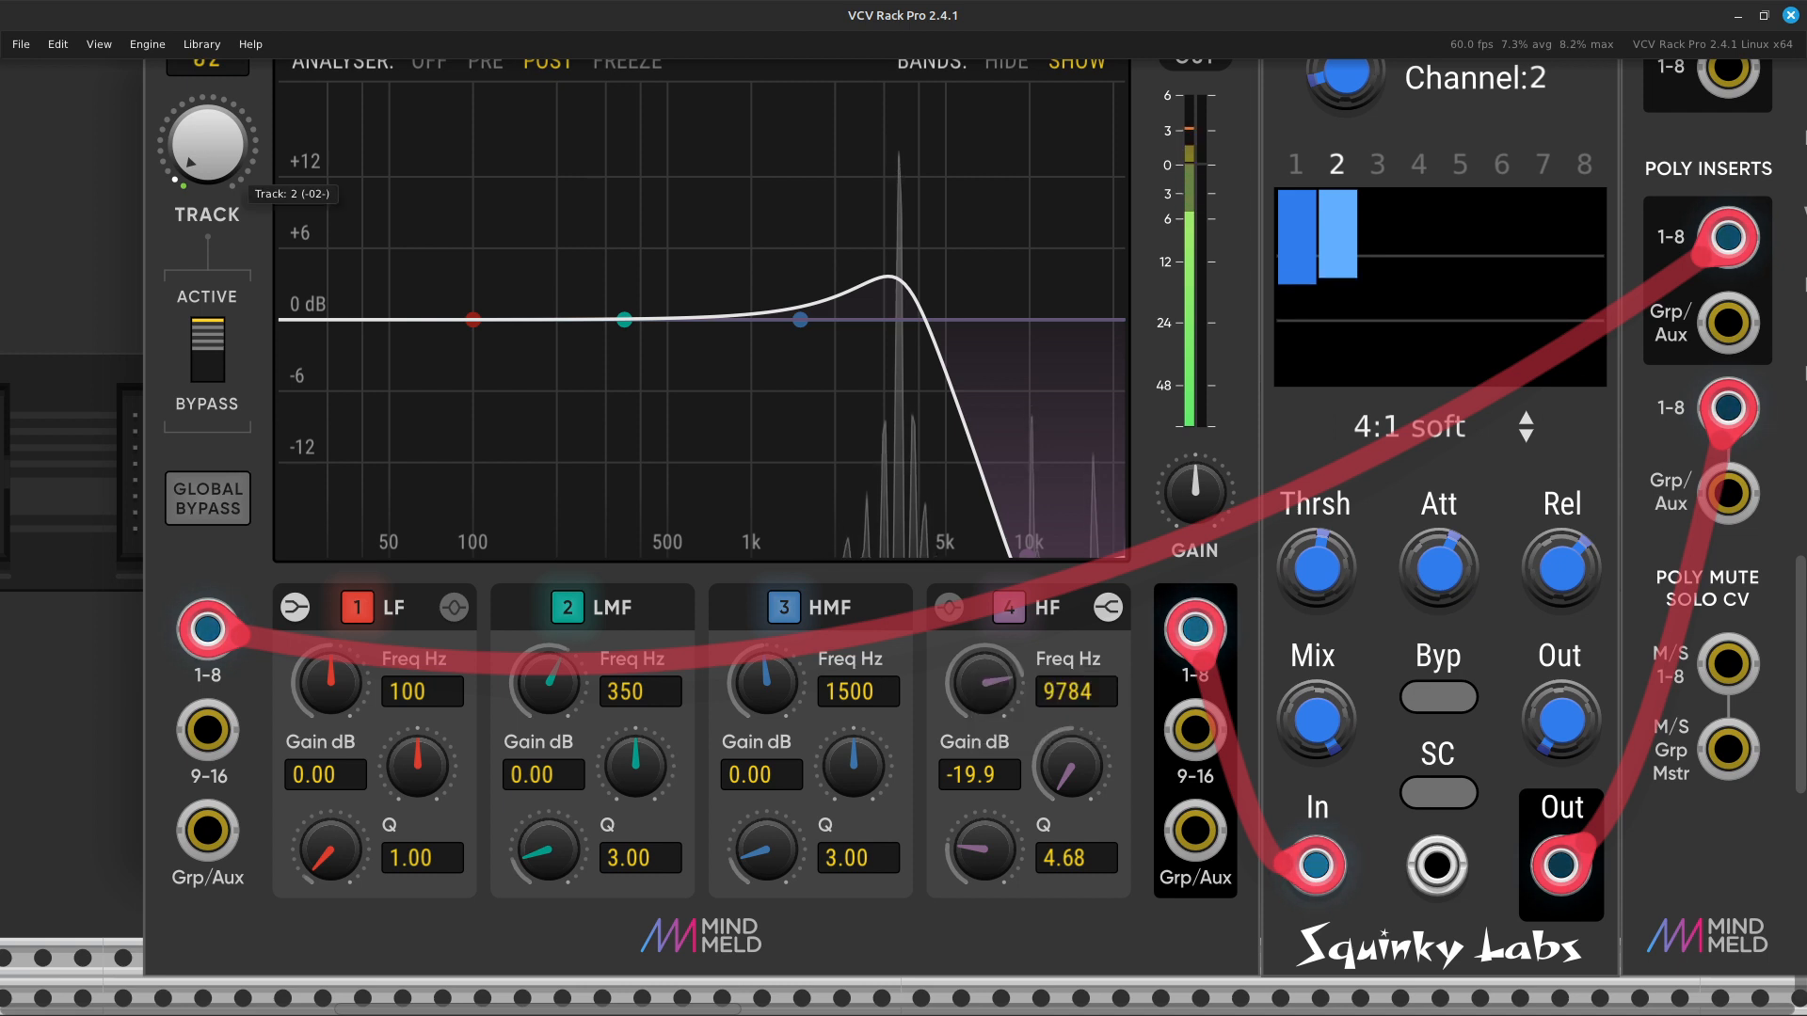
Switch EQMaster to track 3 and set its HF band frequency to 9784.3 Hz.
right_click(205, 113)
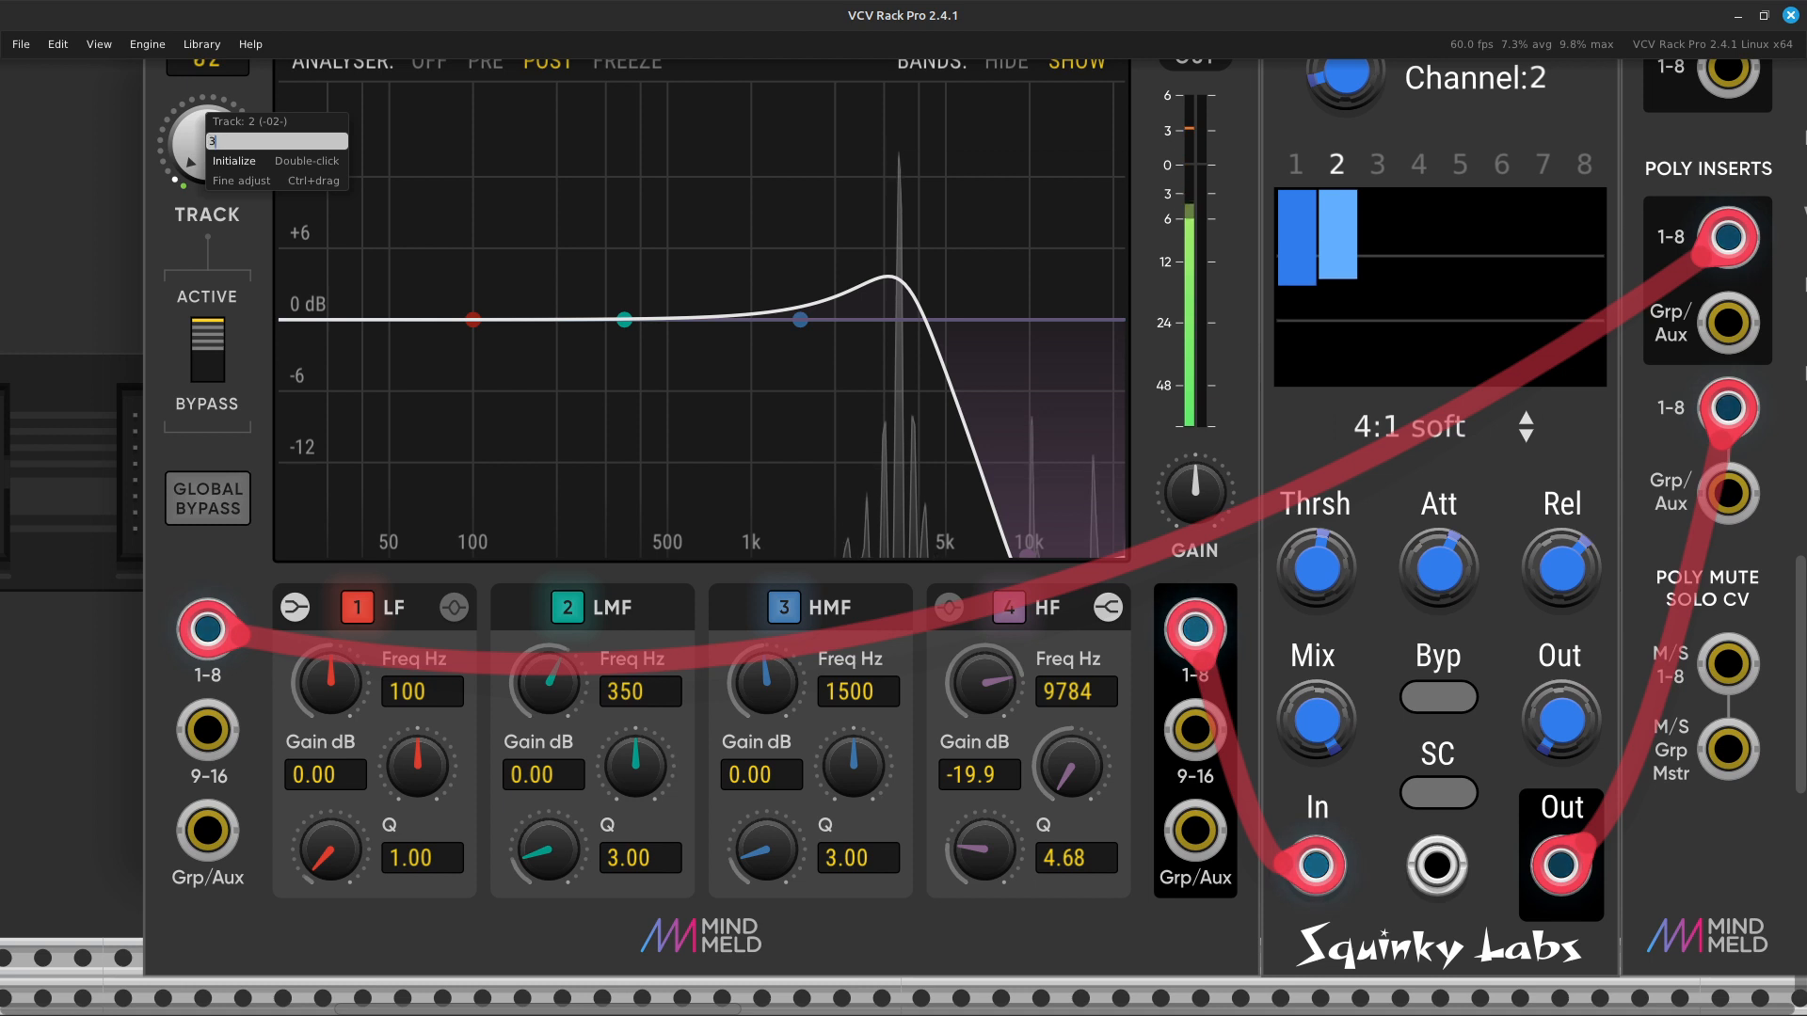
type("3")
key("Return")
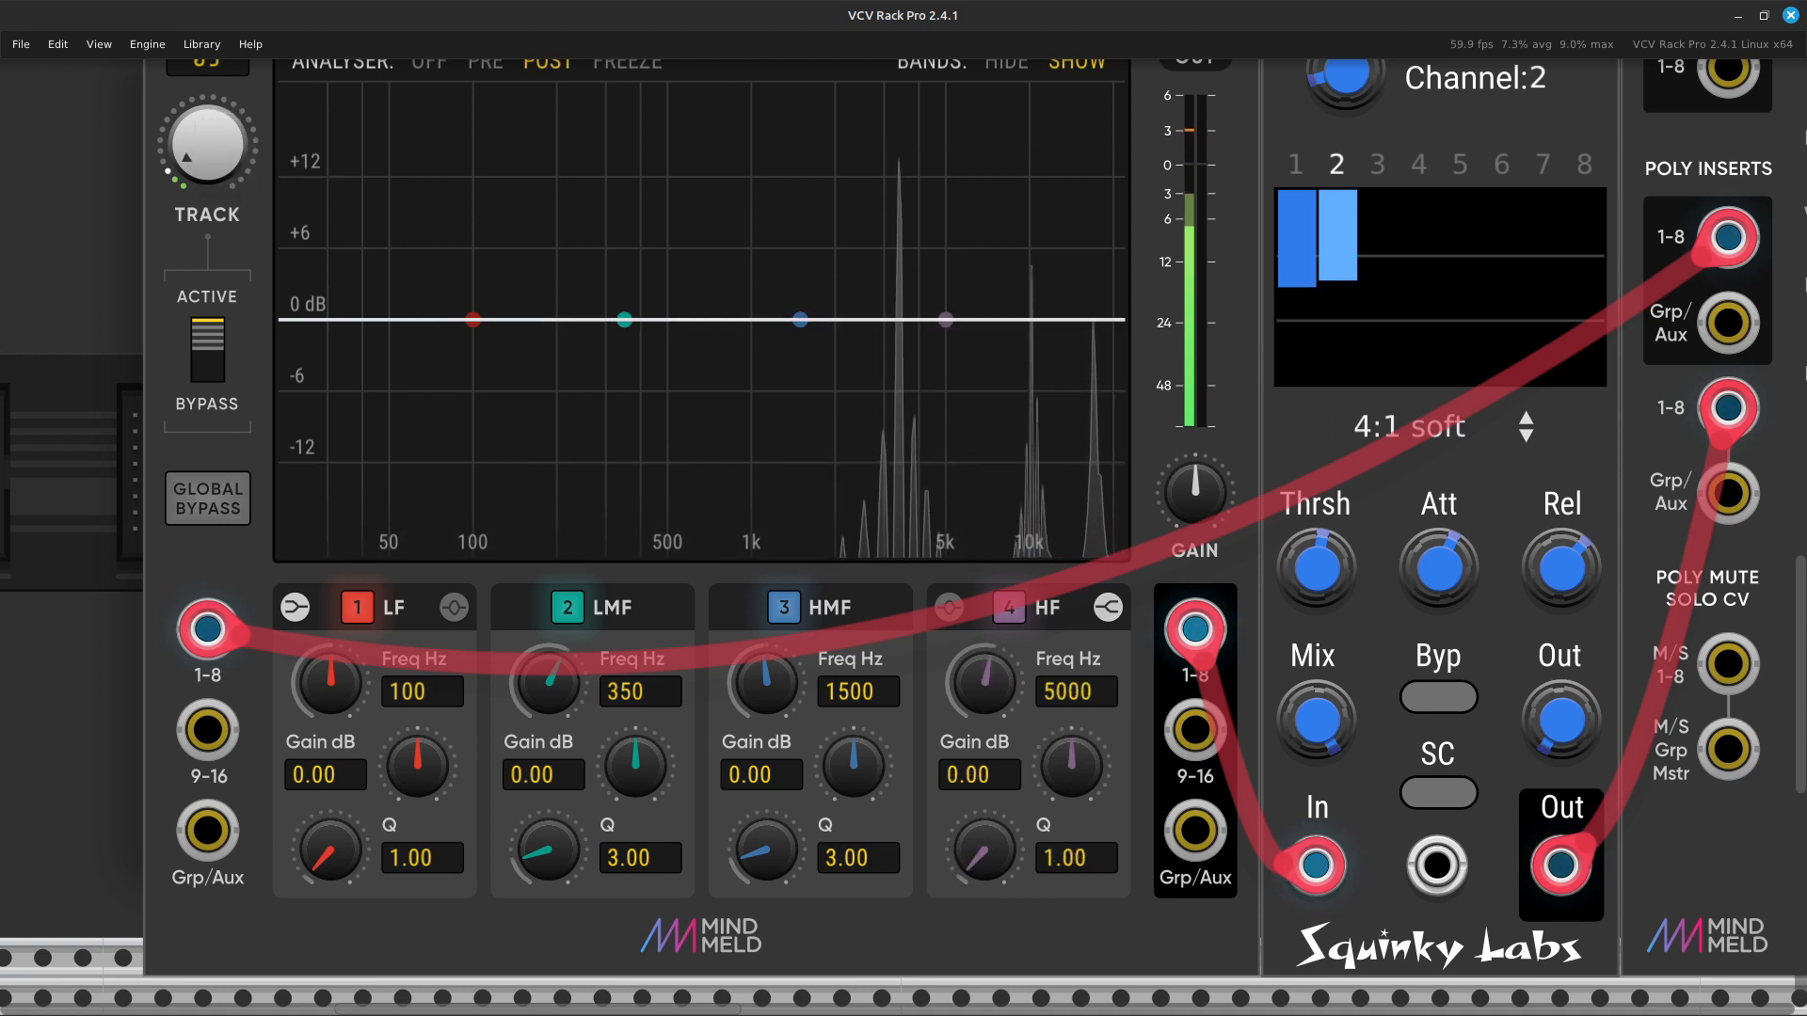
right_click(981, 672)
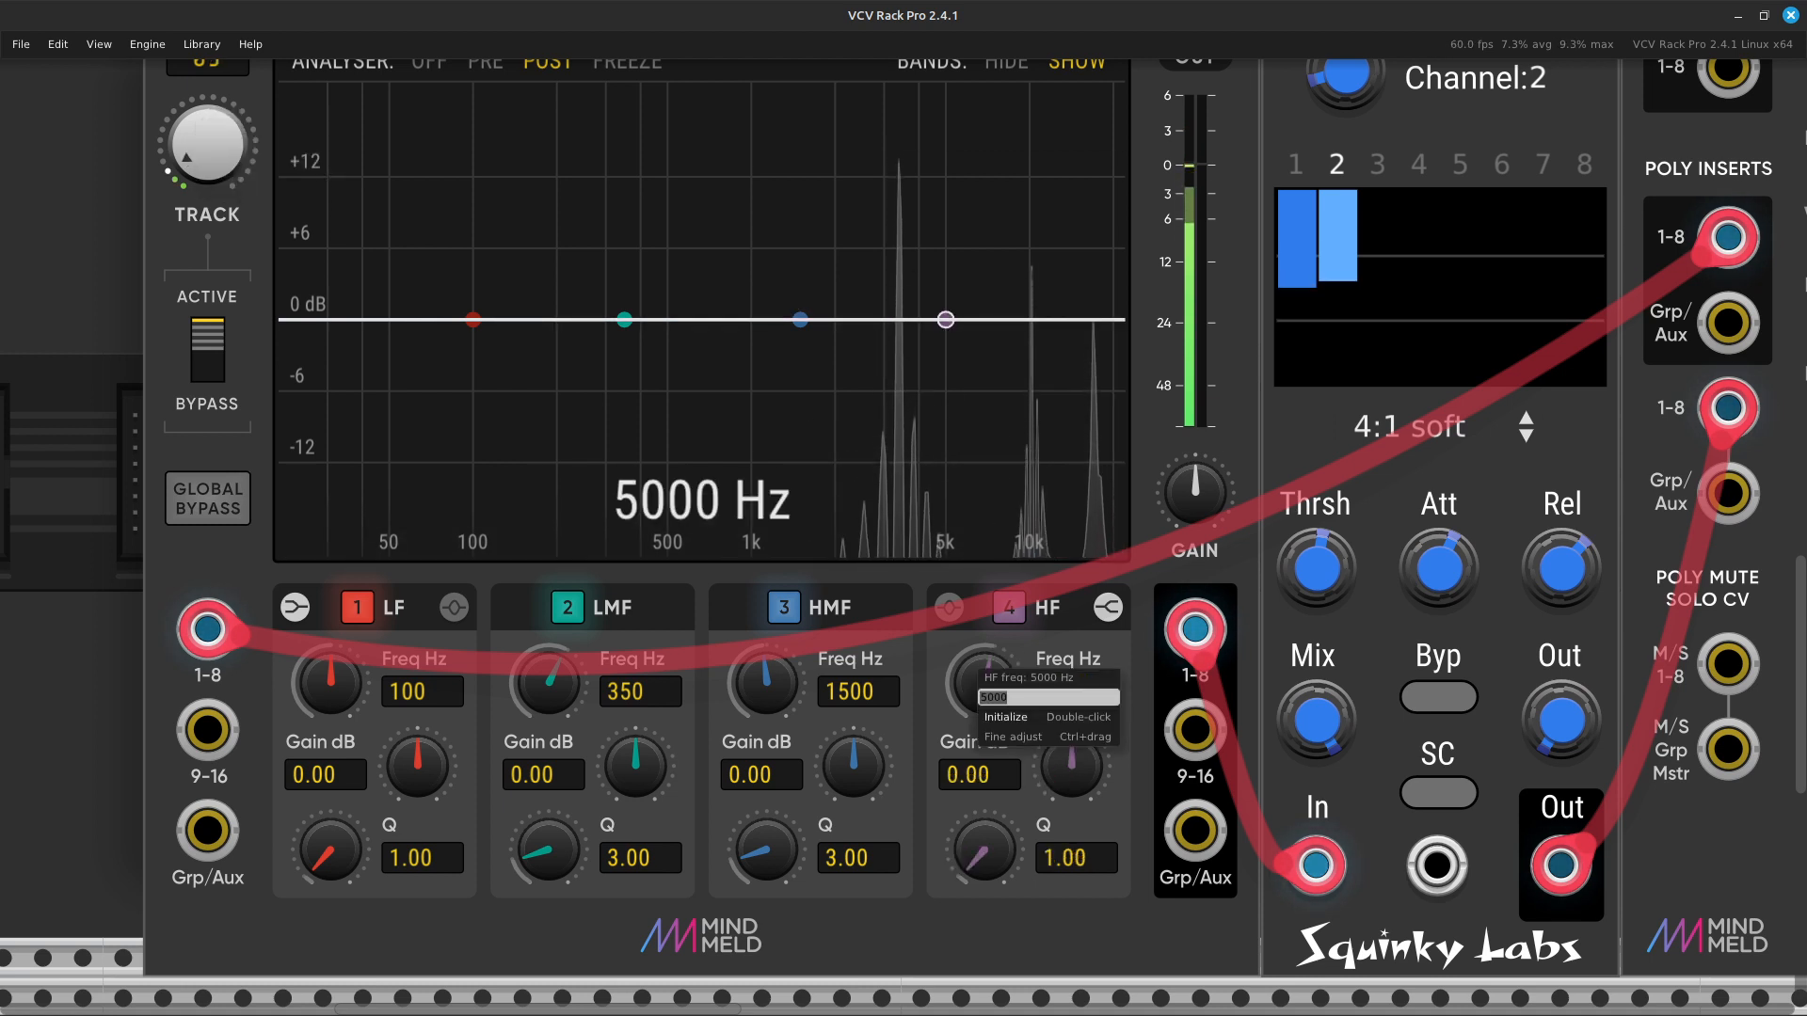
key("BackSpace")
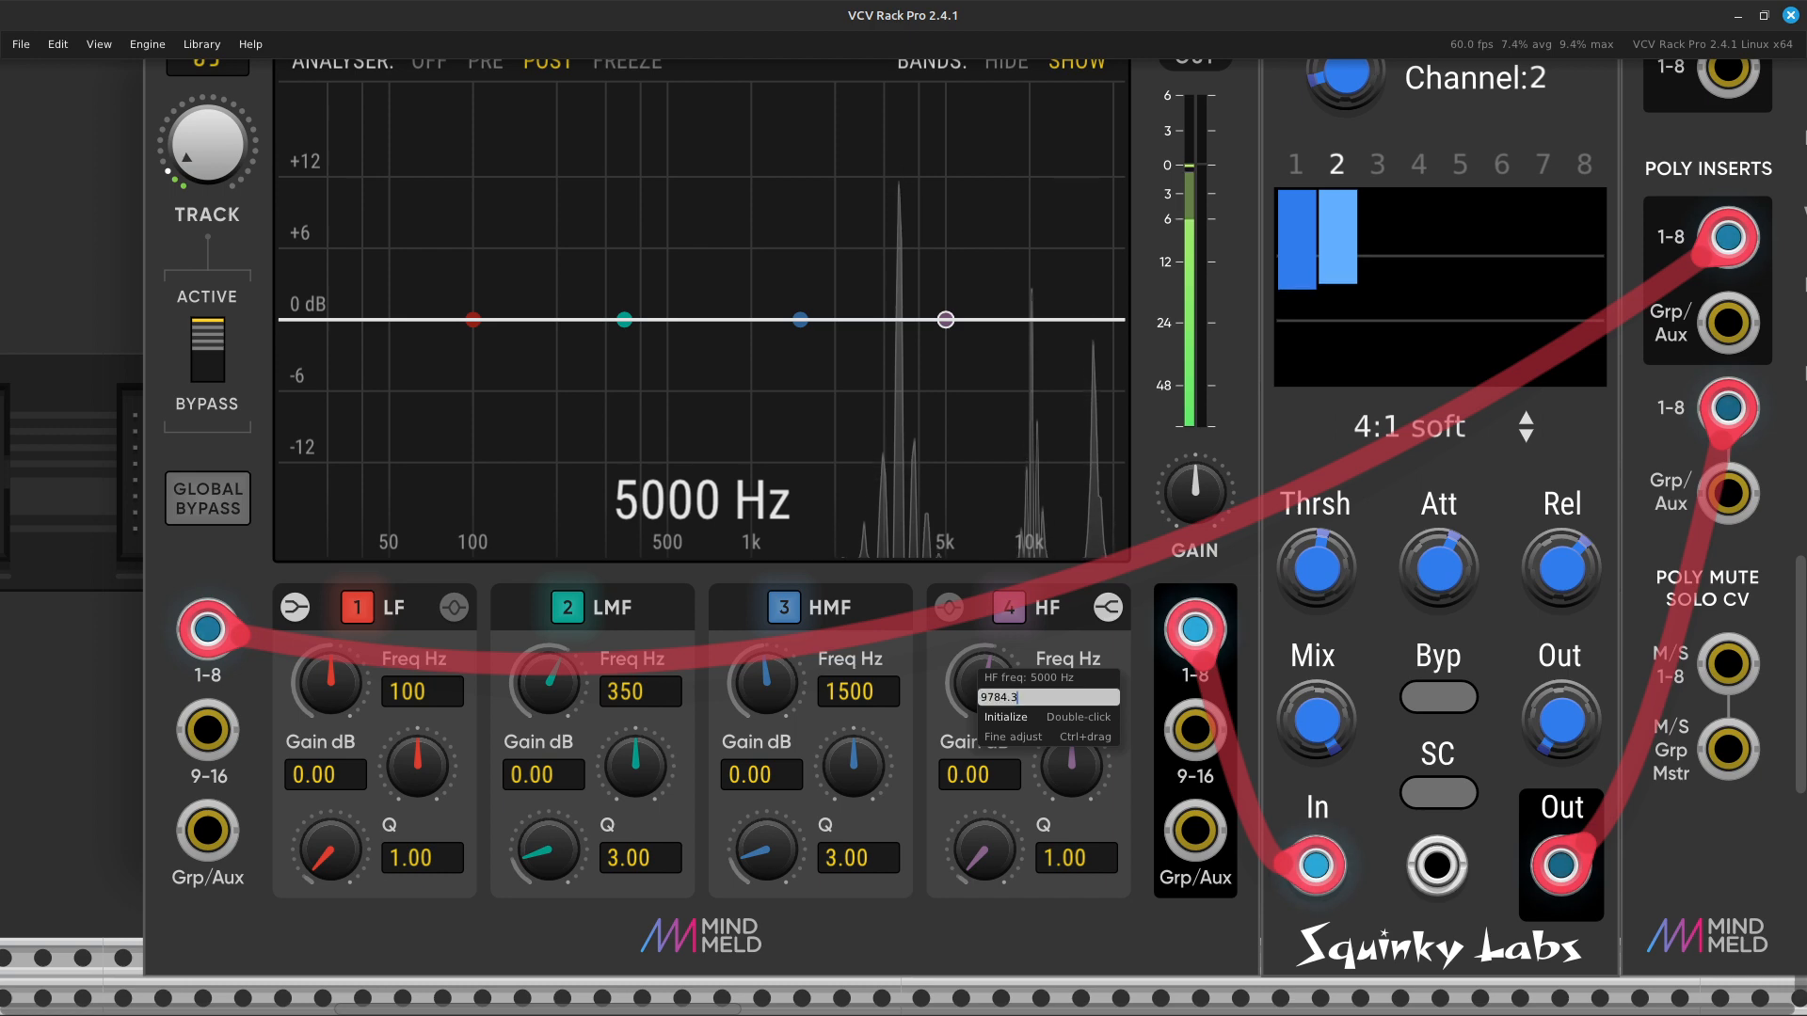
key("Return")
Unmute mixer track 3 and reset the level of mixer track 2 to its 0 dB default.
scroll(904, 536, "right", 10)
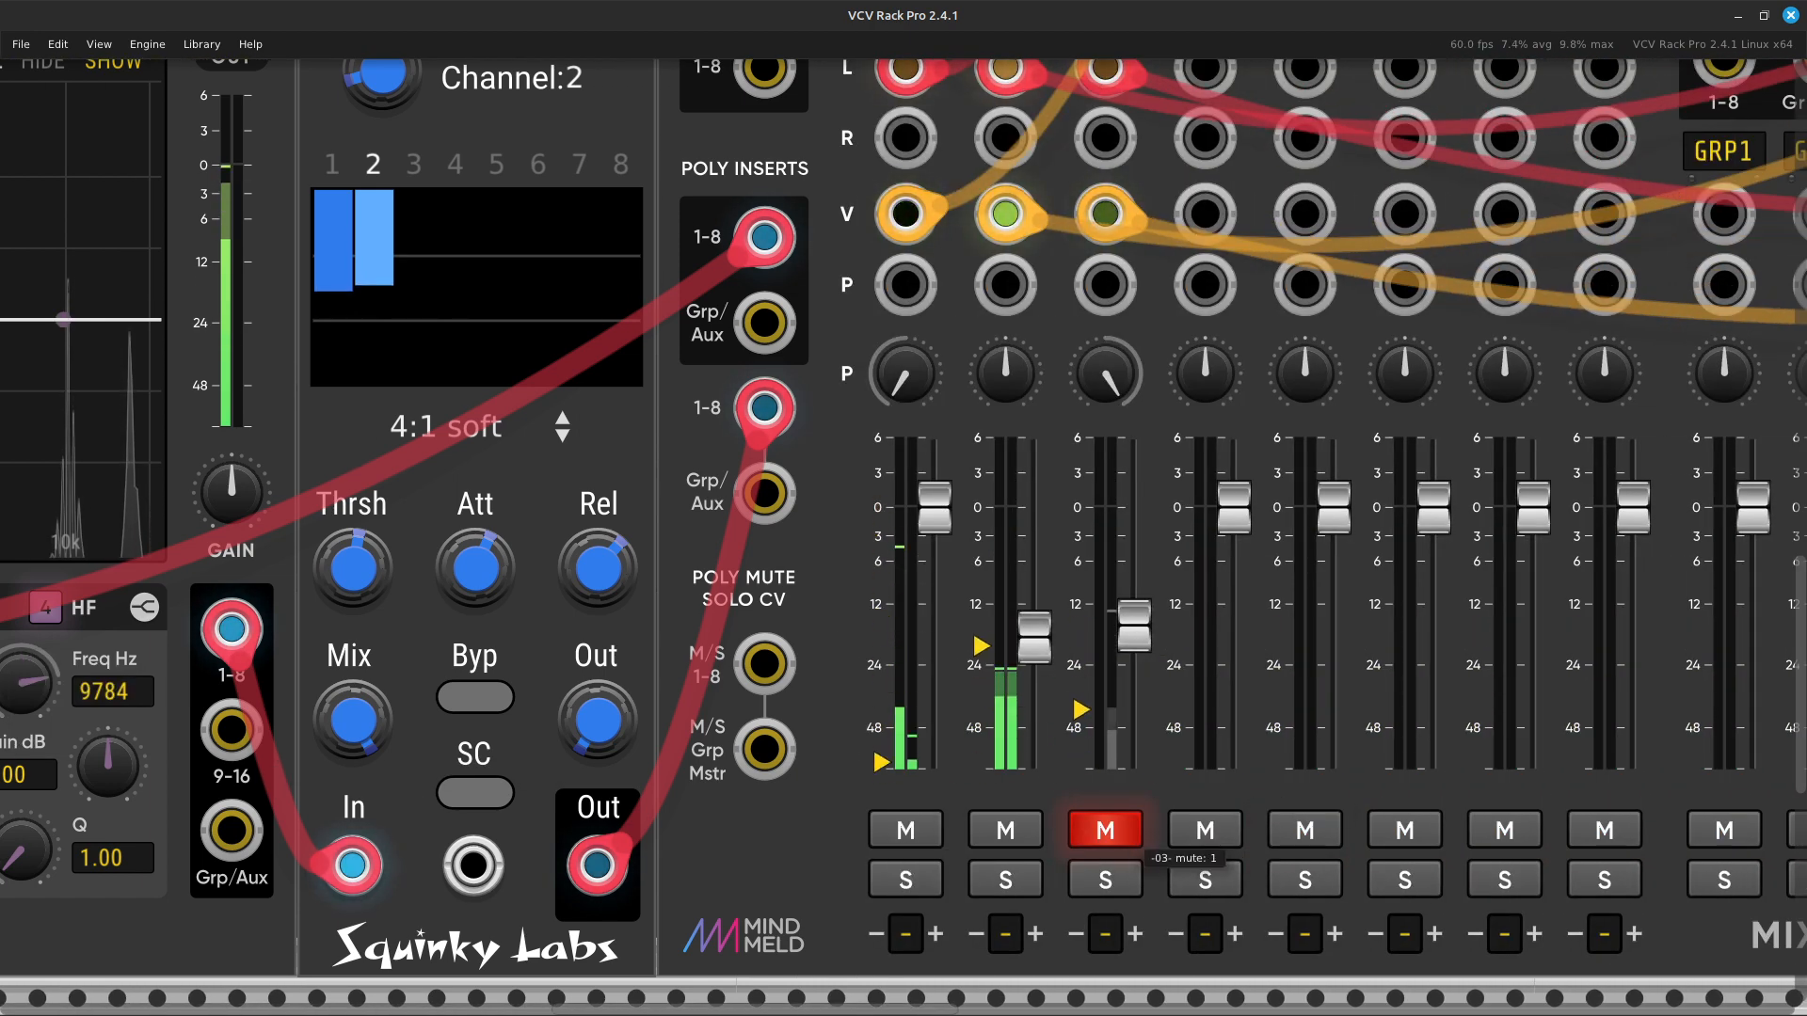
left_click(1105, 830)
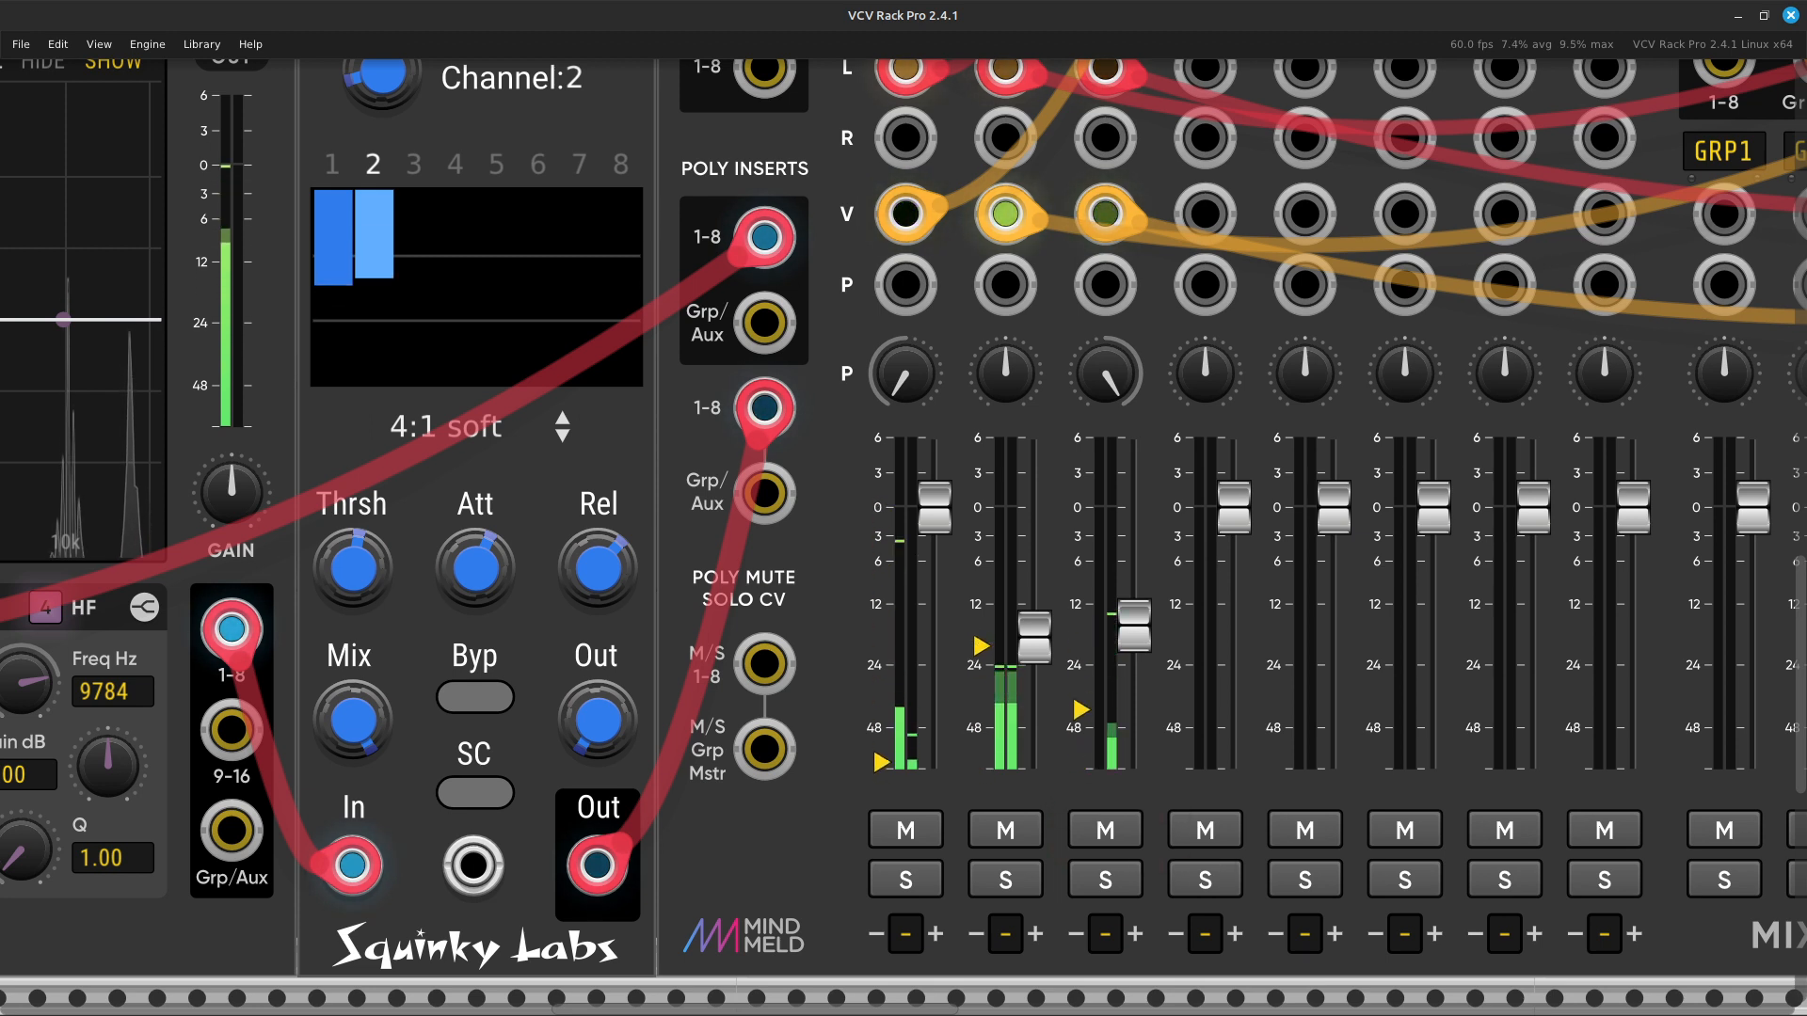
right_click(1033, 644)
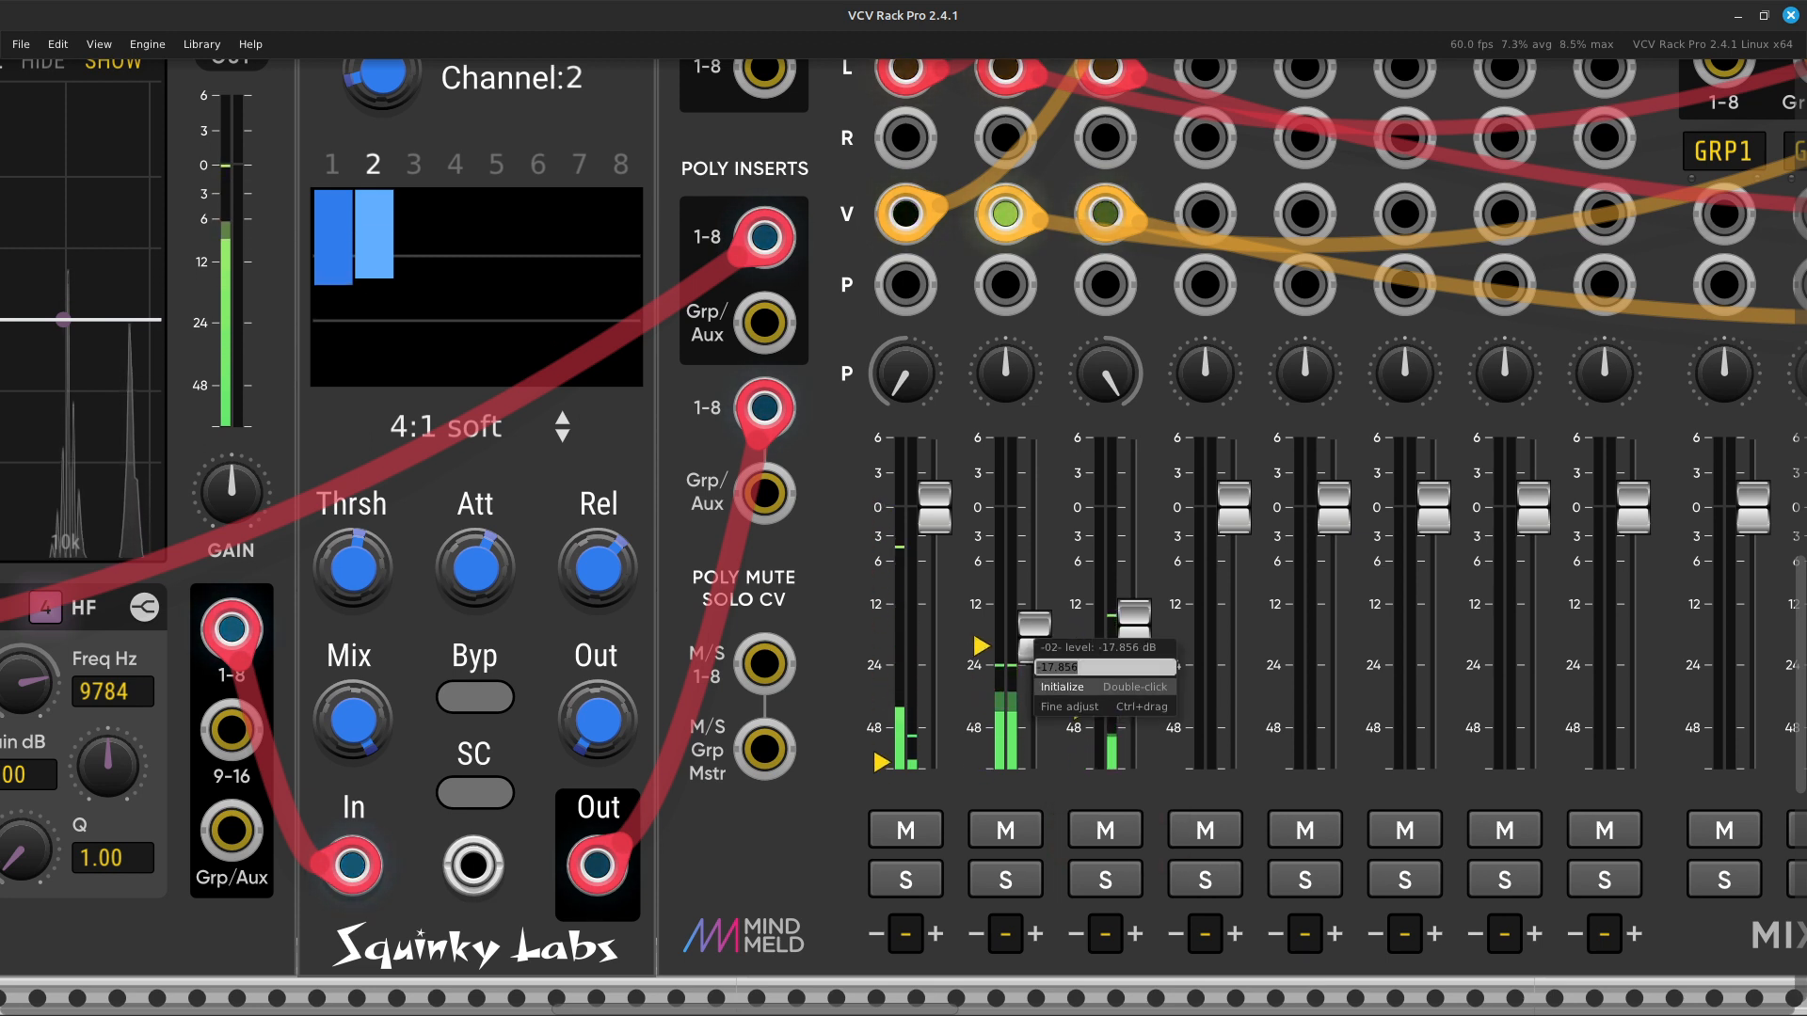
left_click(1072, 687)
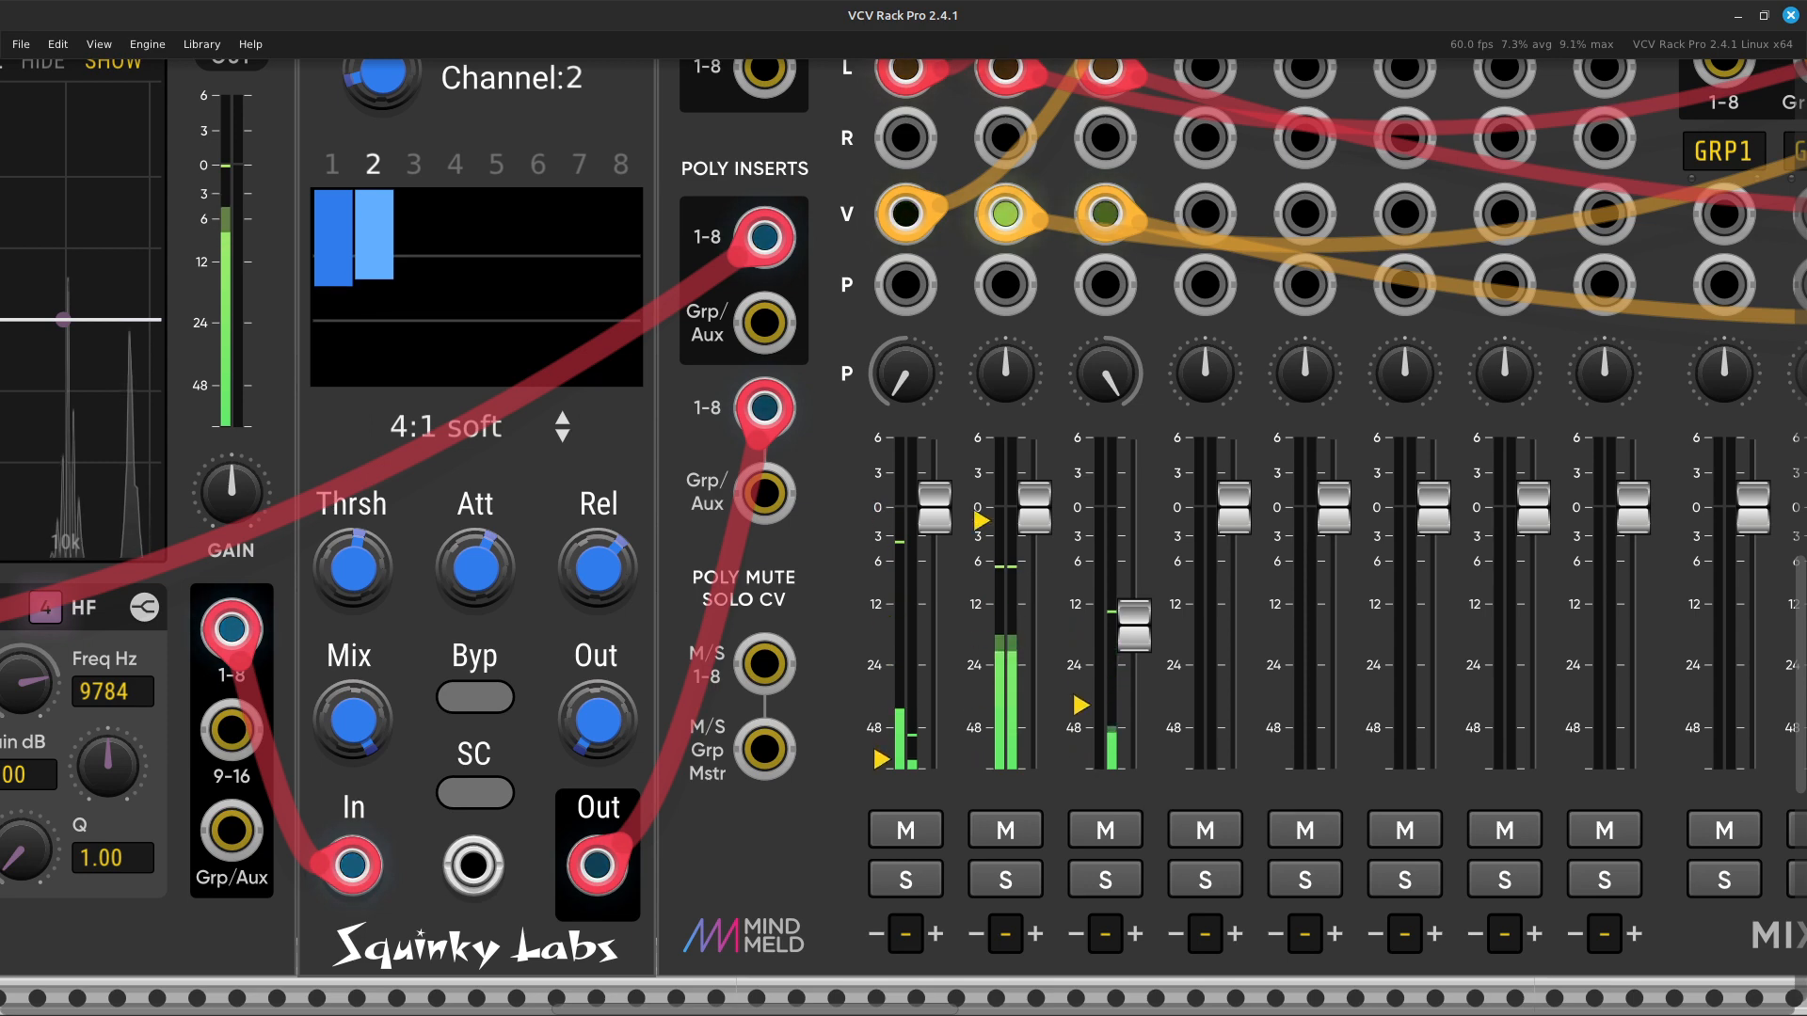
Switch EQMaster to track 1 to bring up its band settings.
scroll(1134, 626, "left", 15)
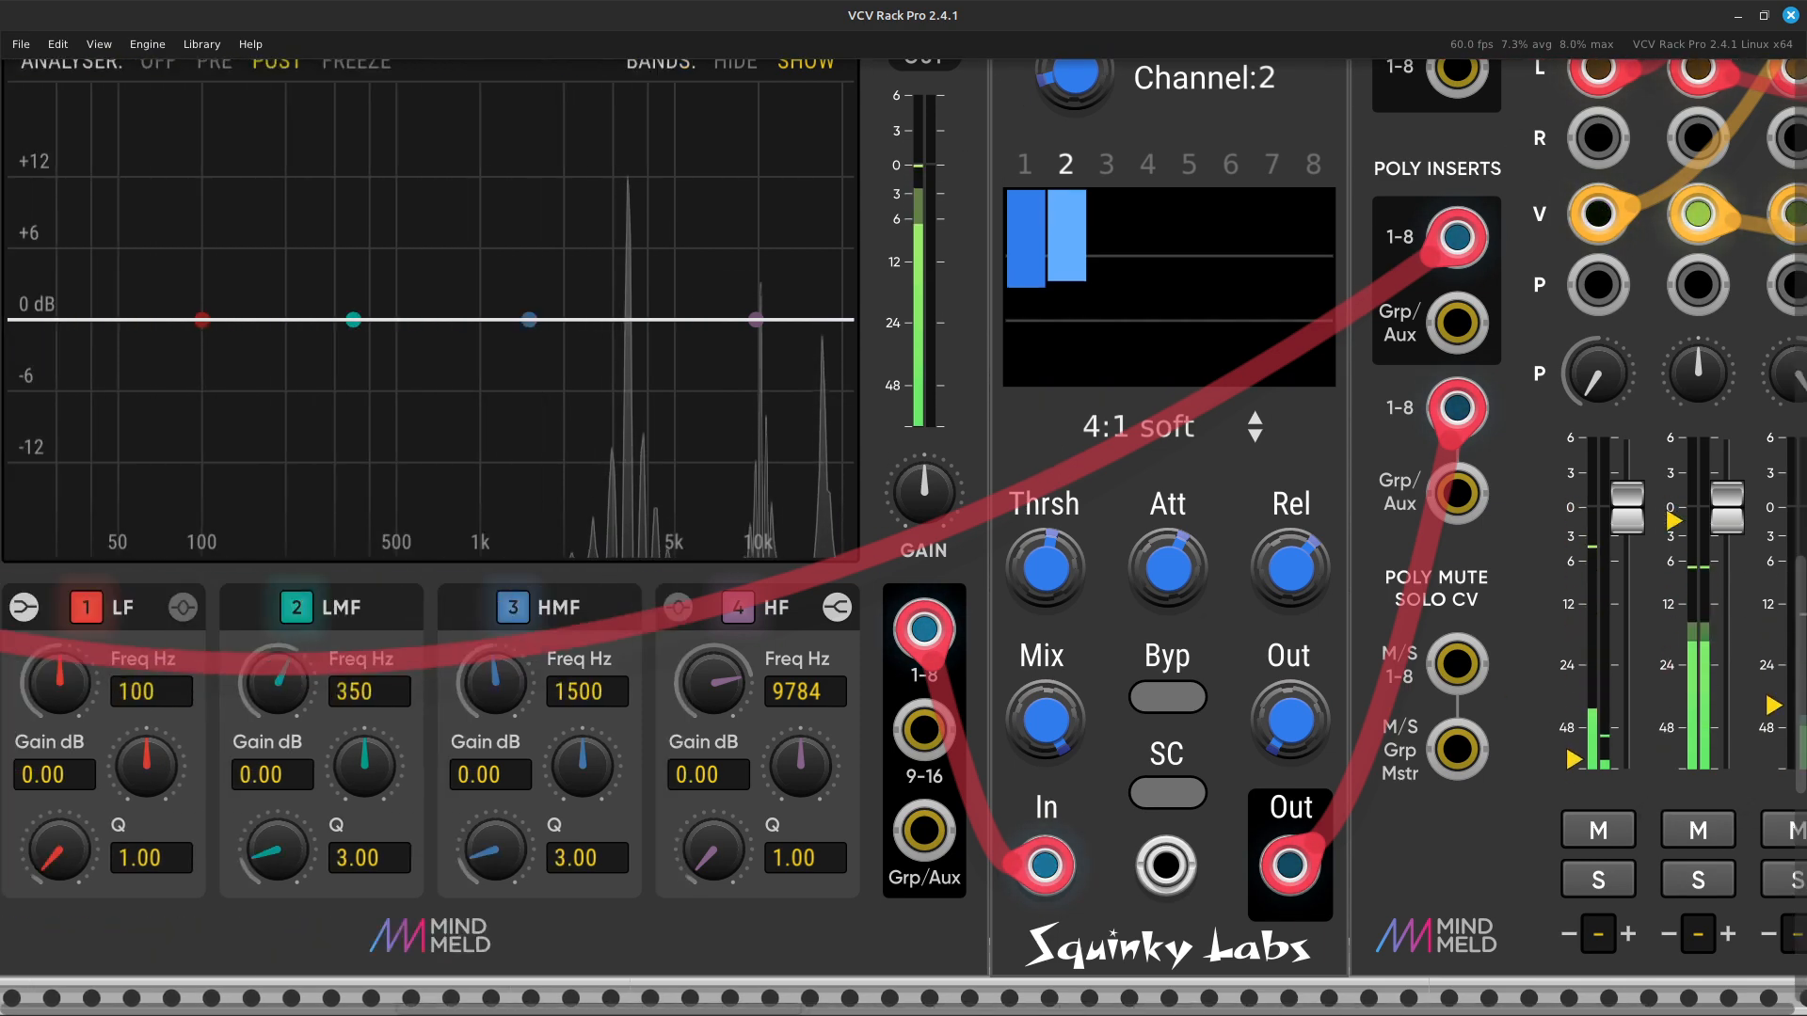
scroll(903, 517, "left", 12)
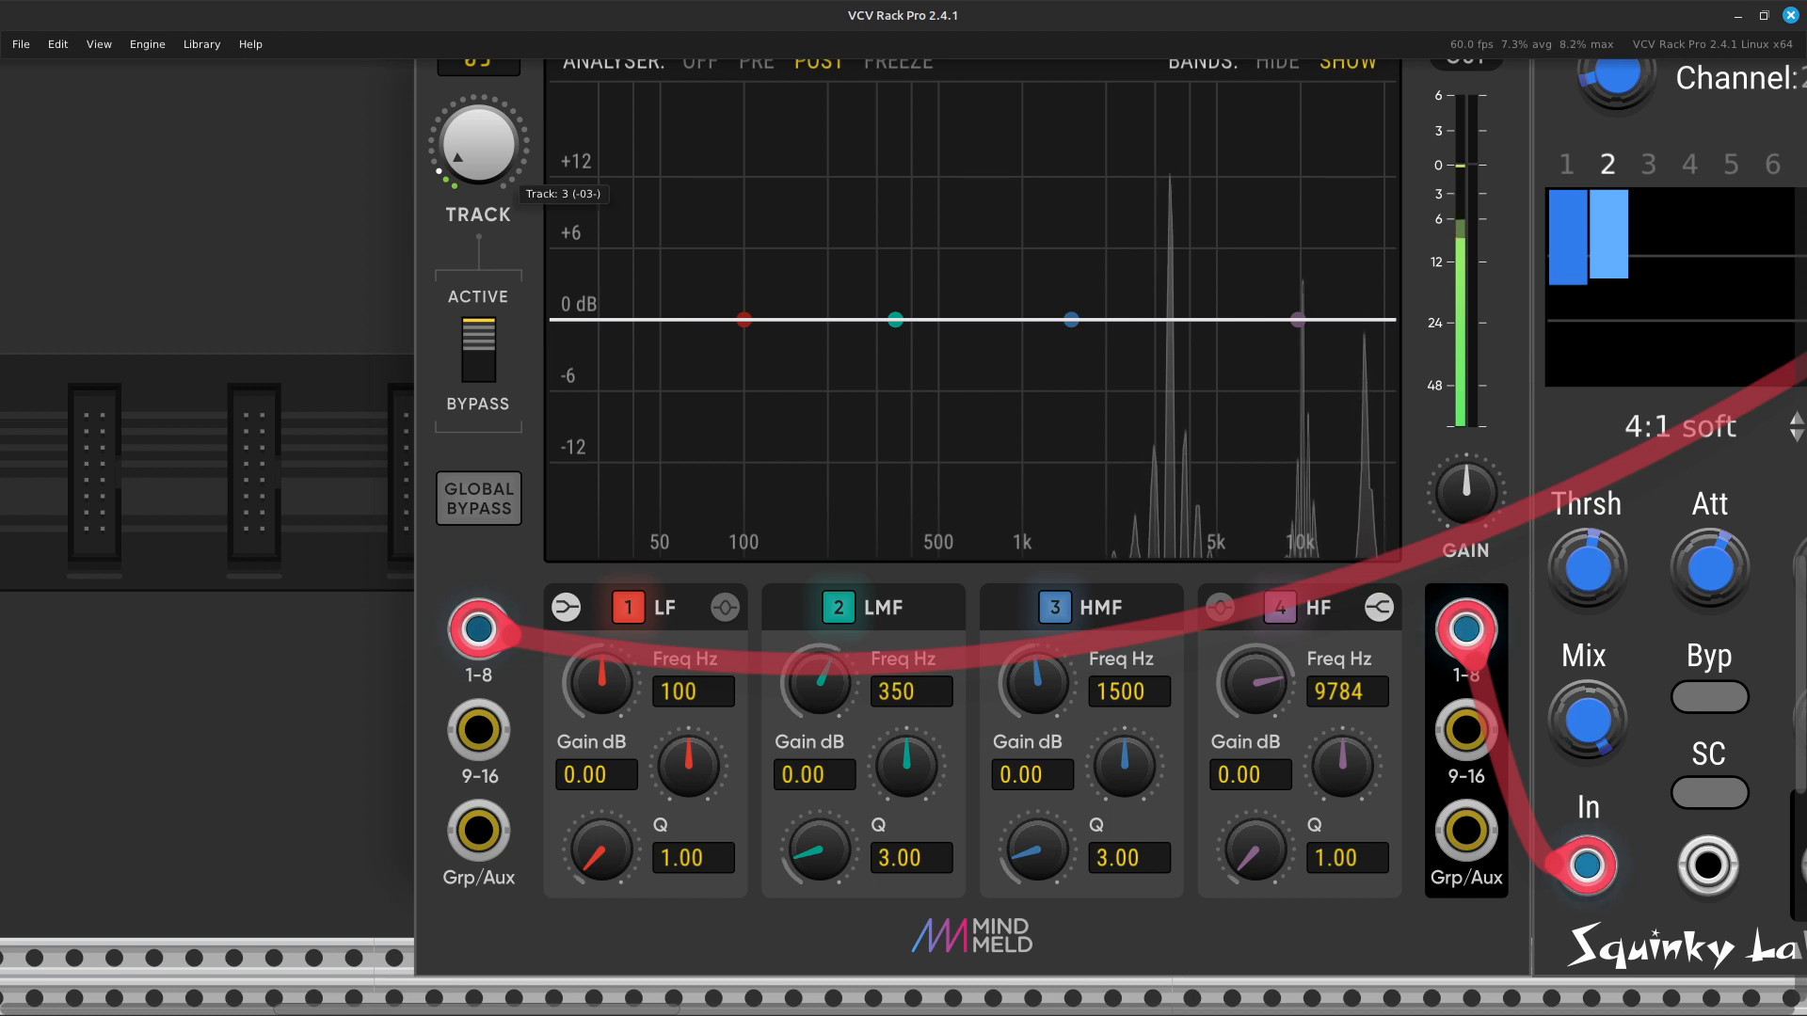
right_click(470, 127)
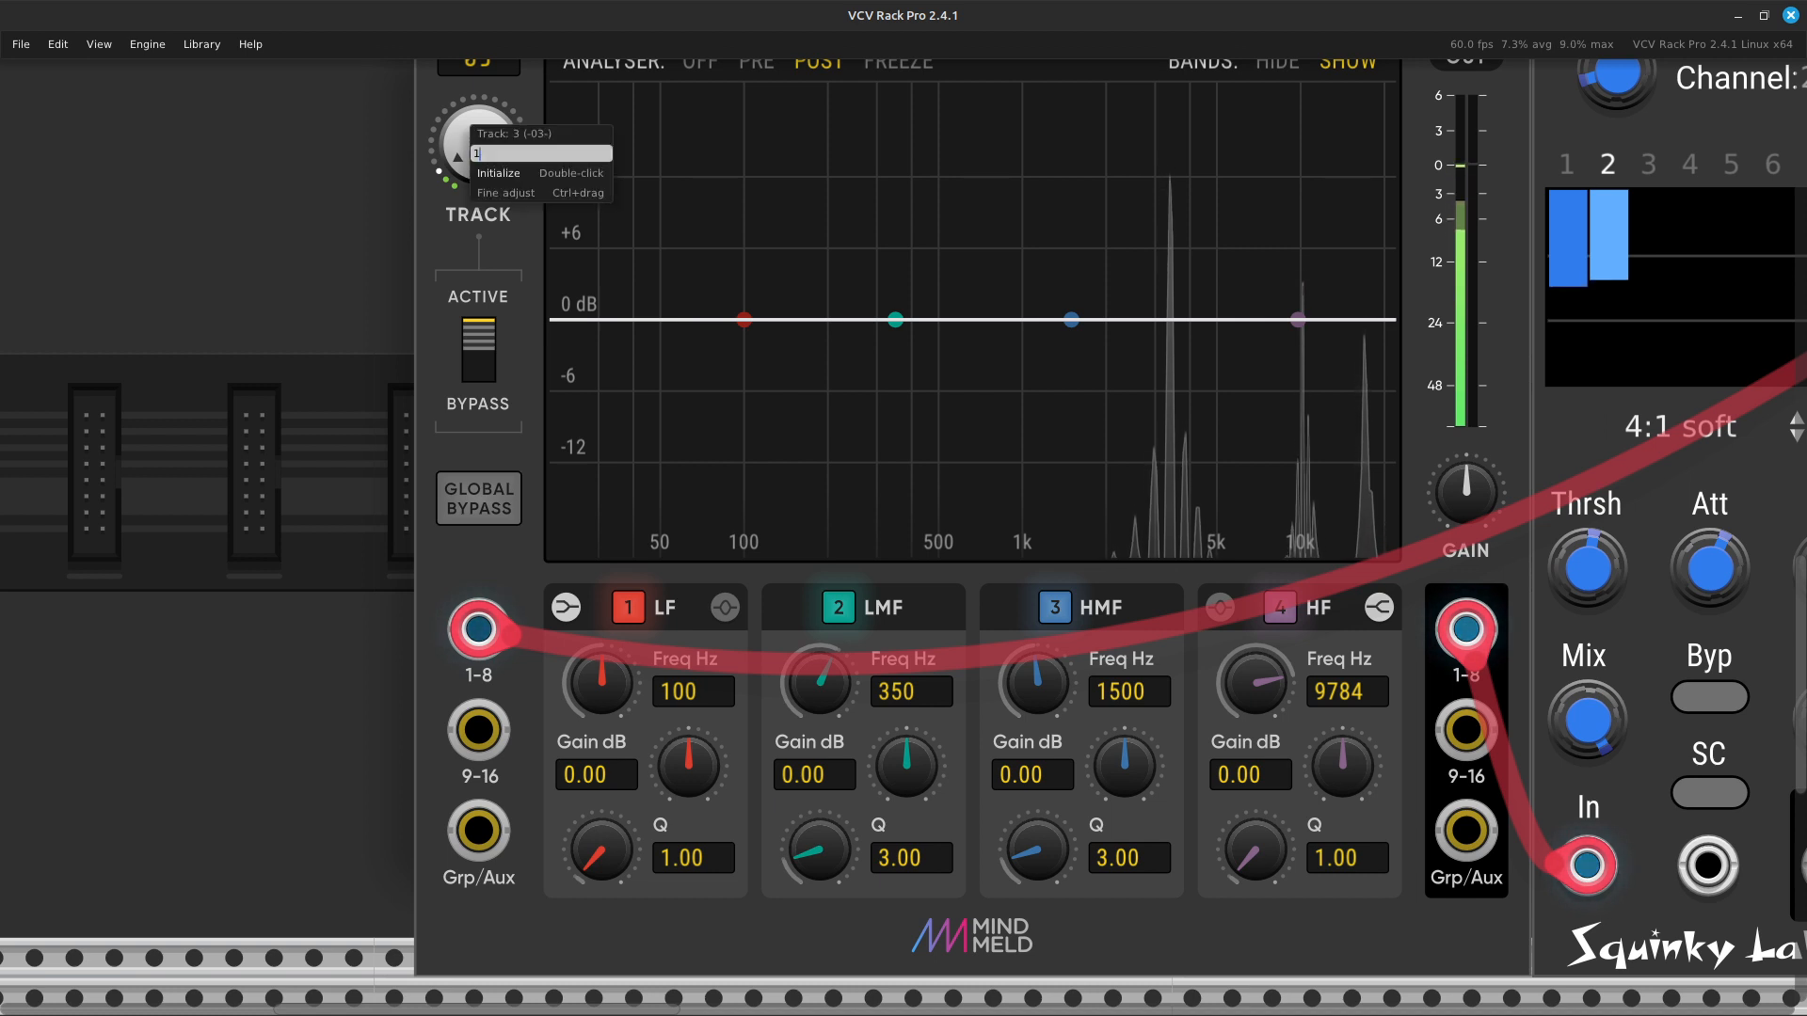
type("1")
key("Return")
Copy the HF band's Q value, 4.6789, from EQMaster track 1.
key("Right")
key("Right")
key("Down")
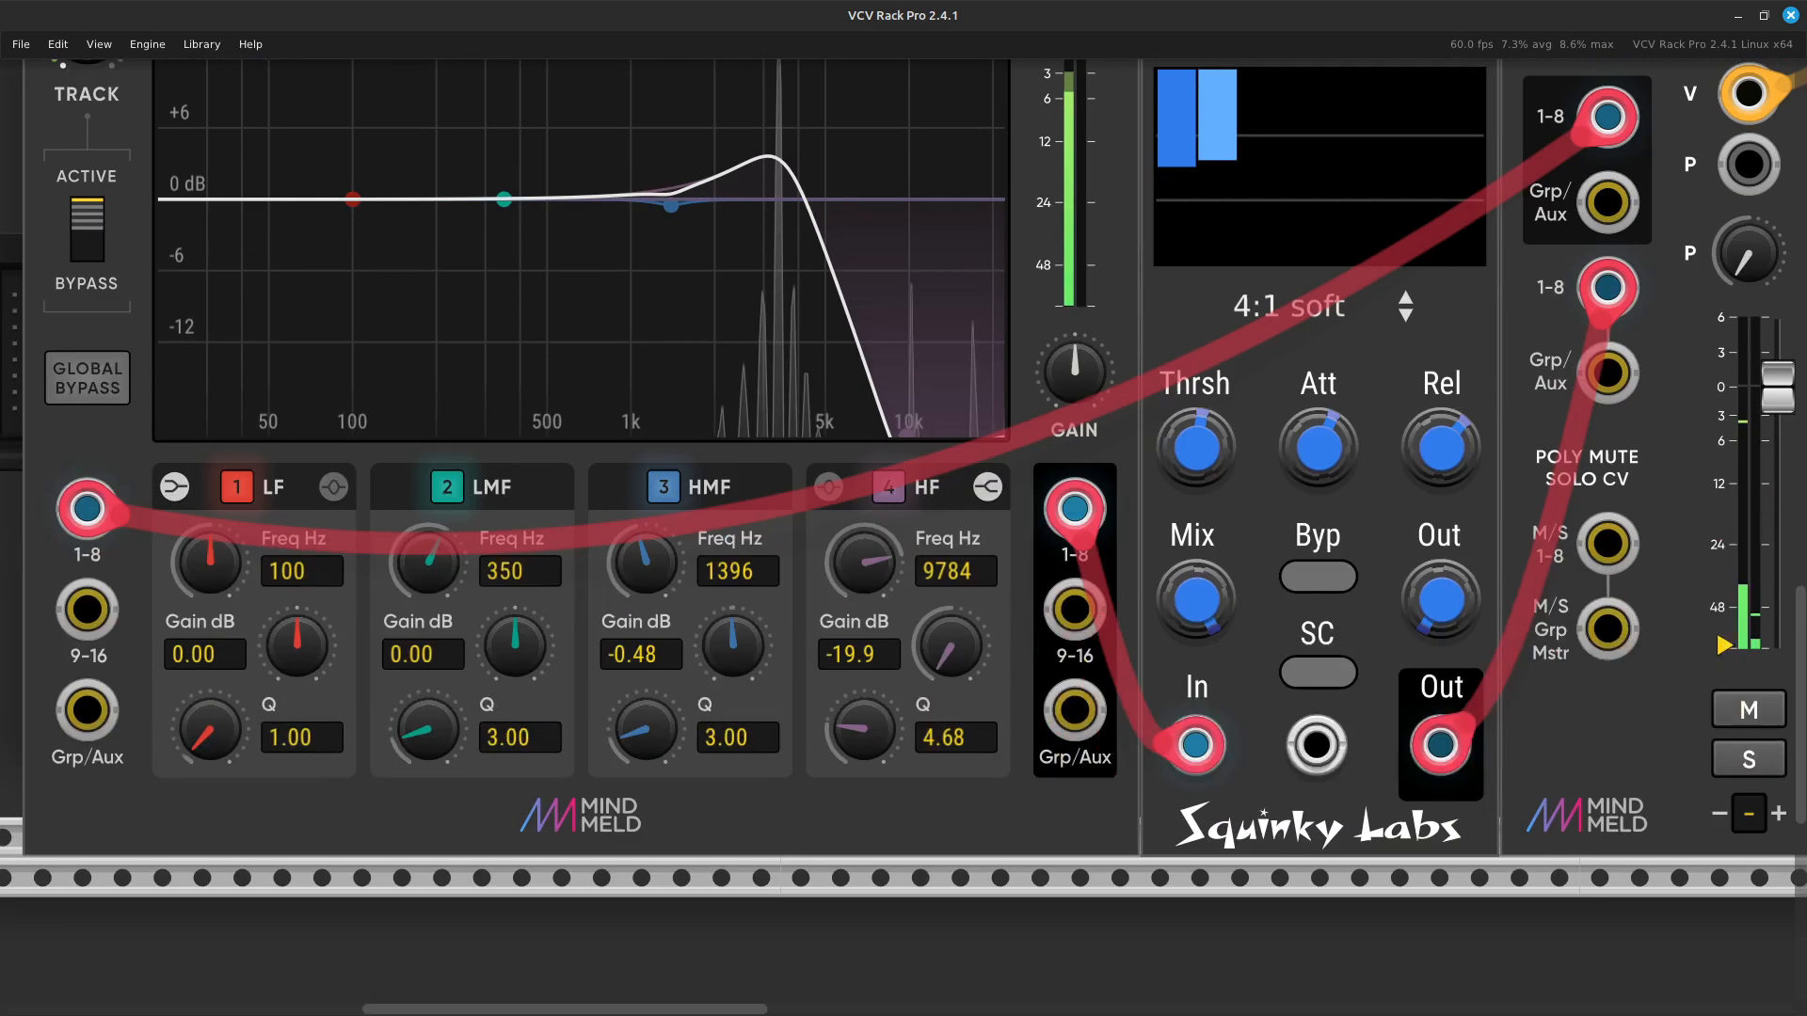
key("Right")
key("Up")
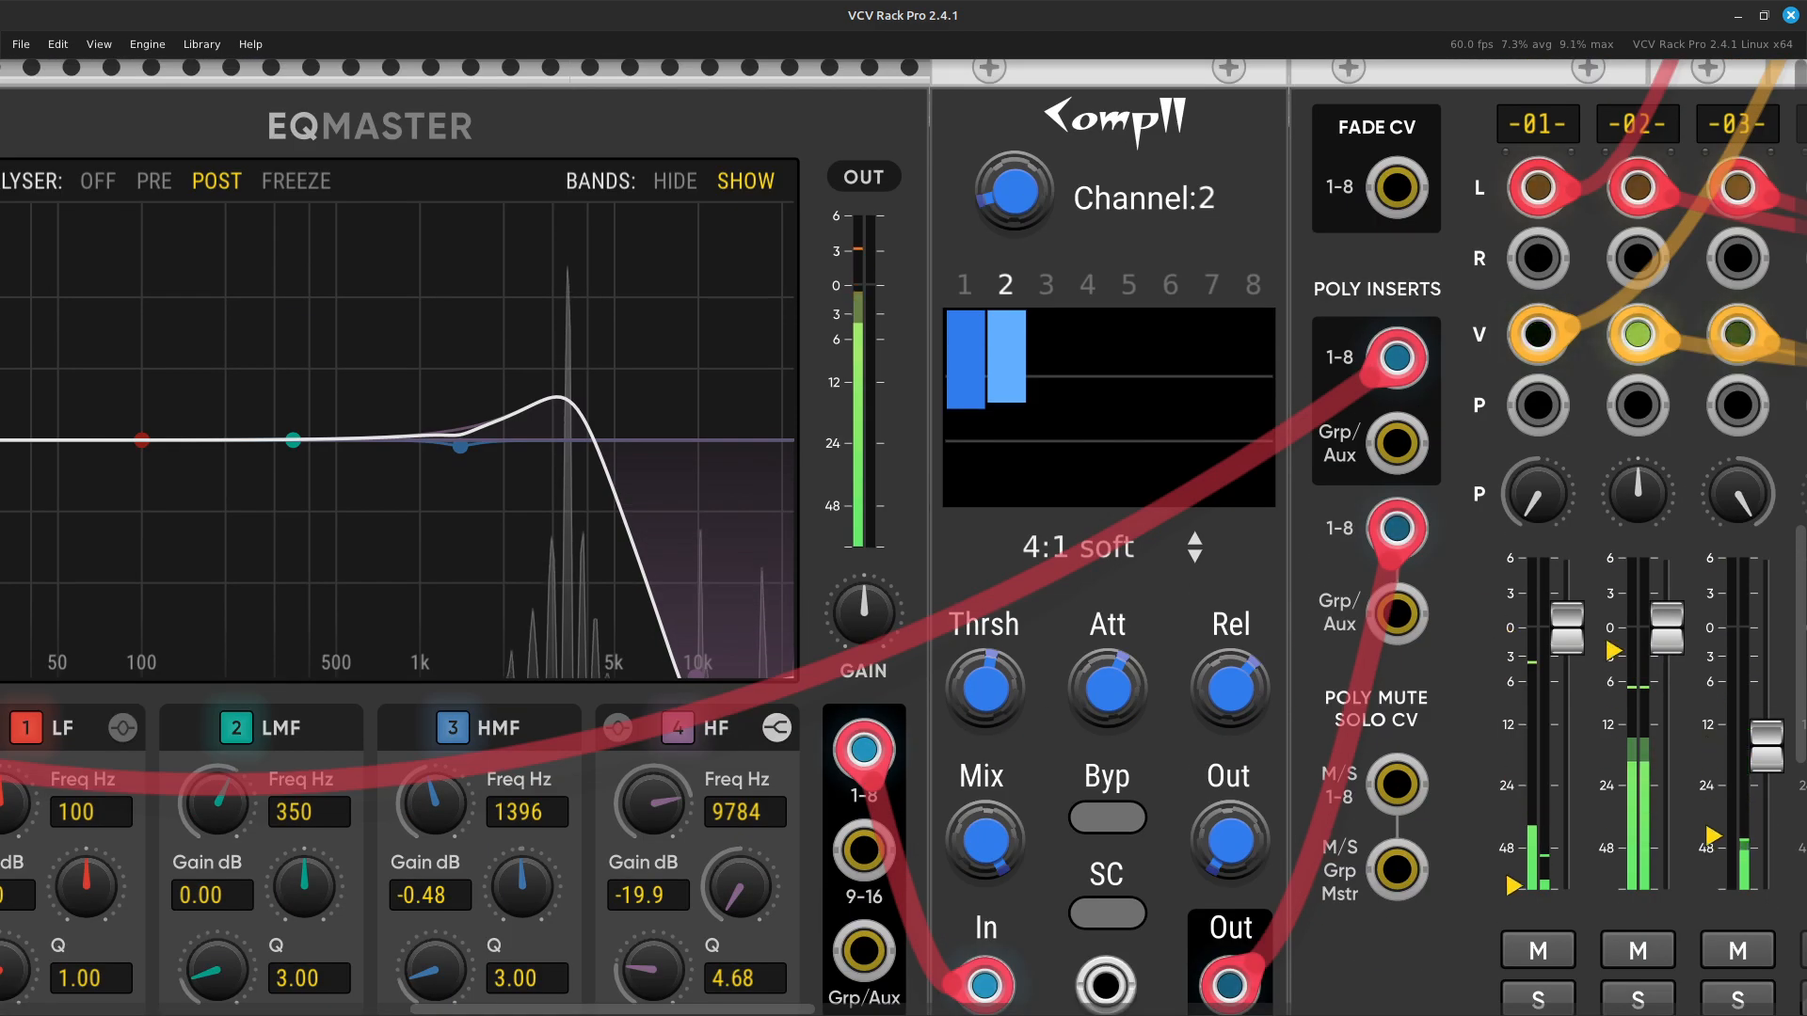
key("Down")
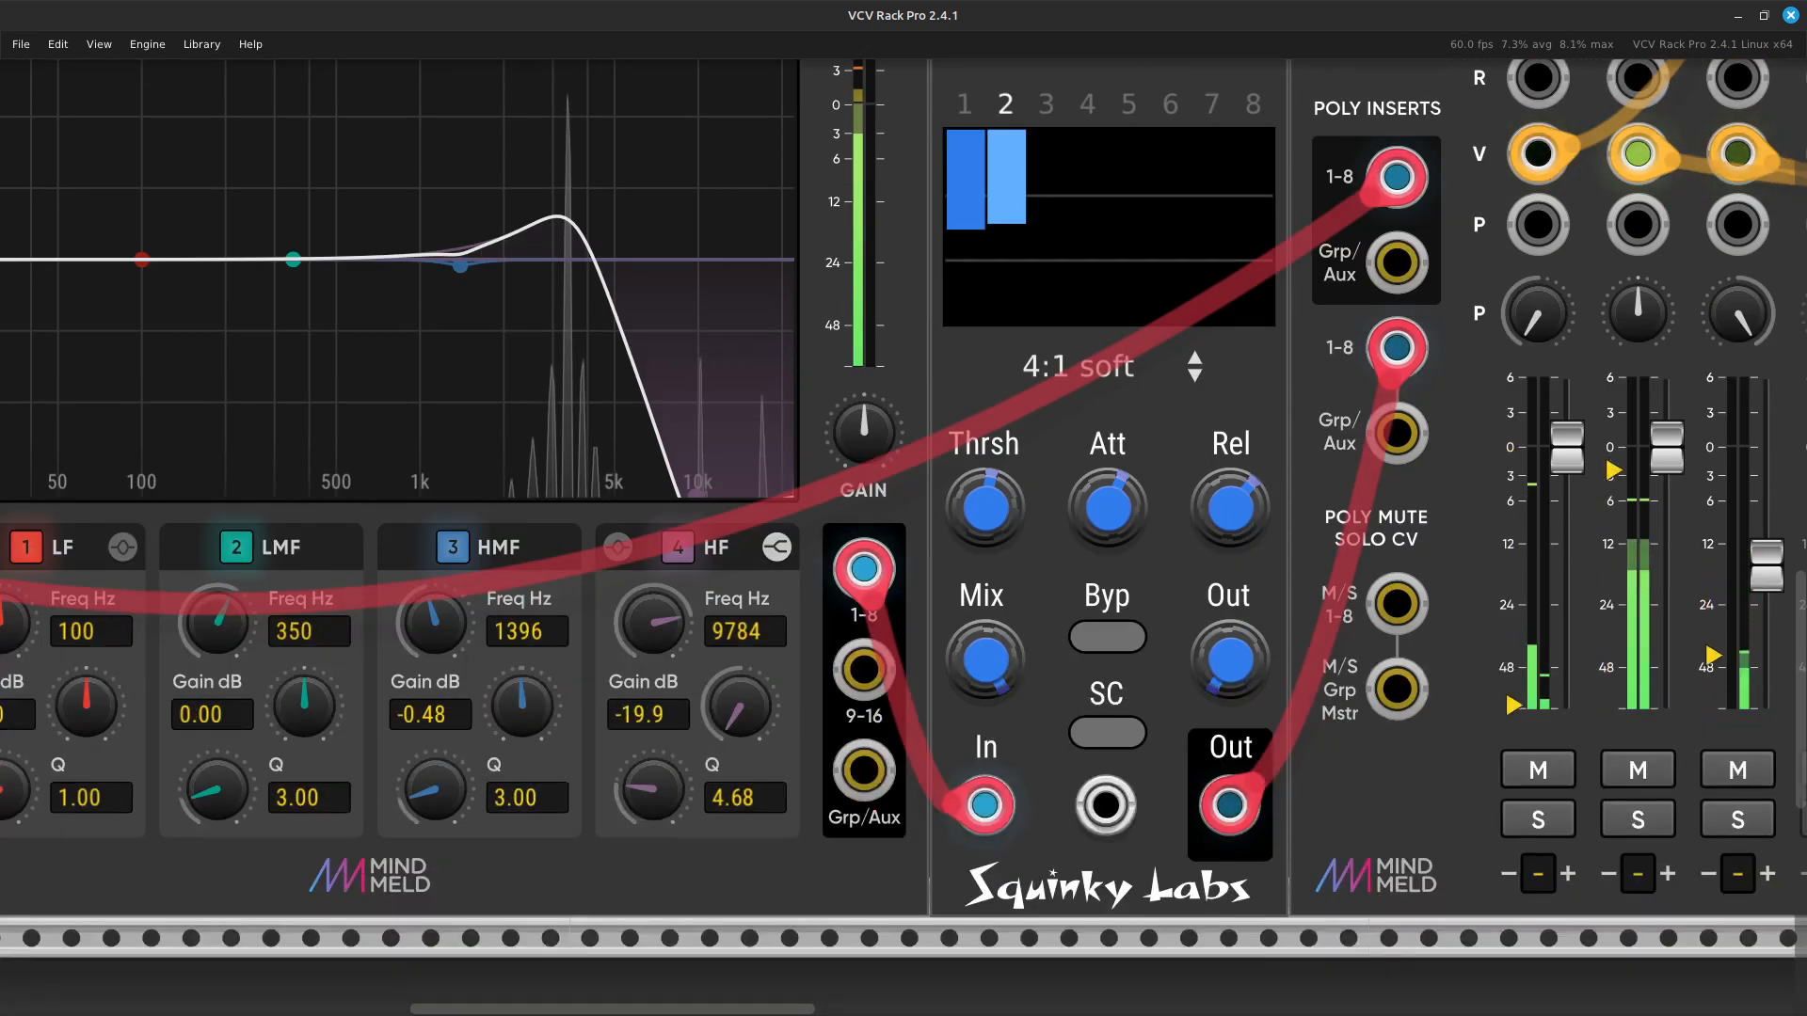
key("Left")
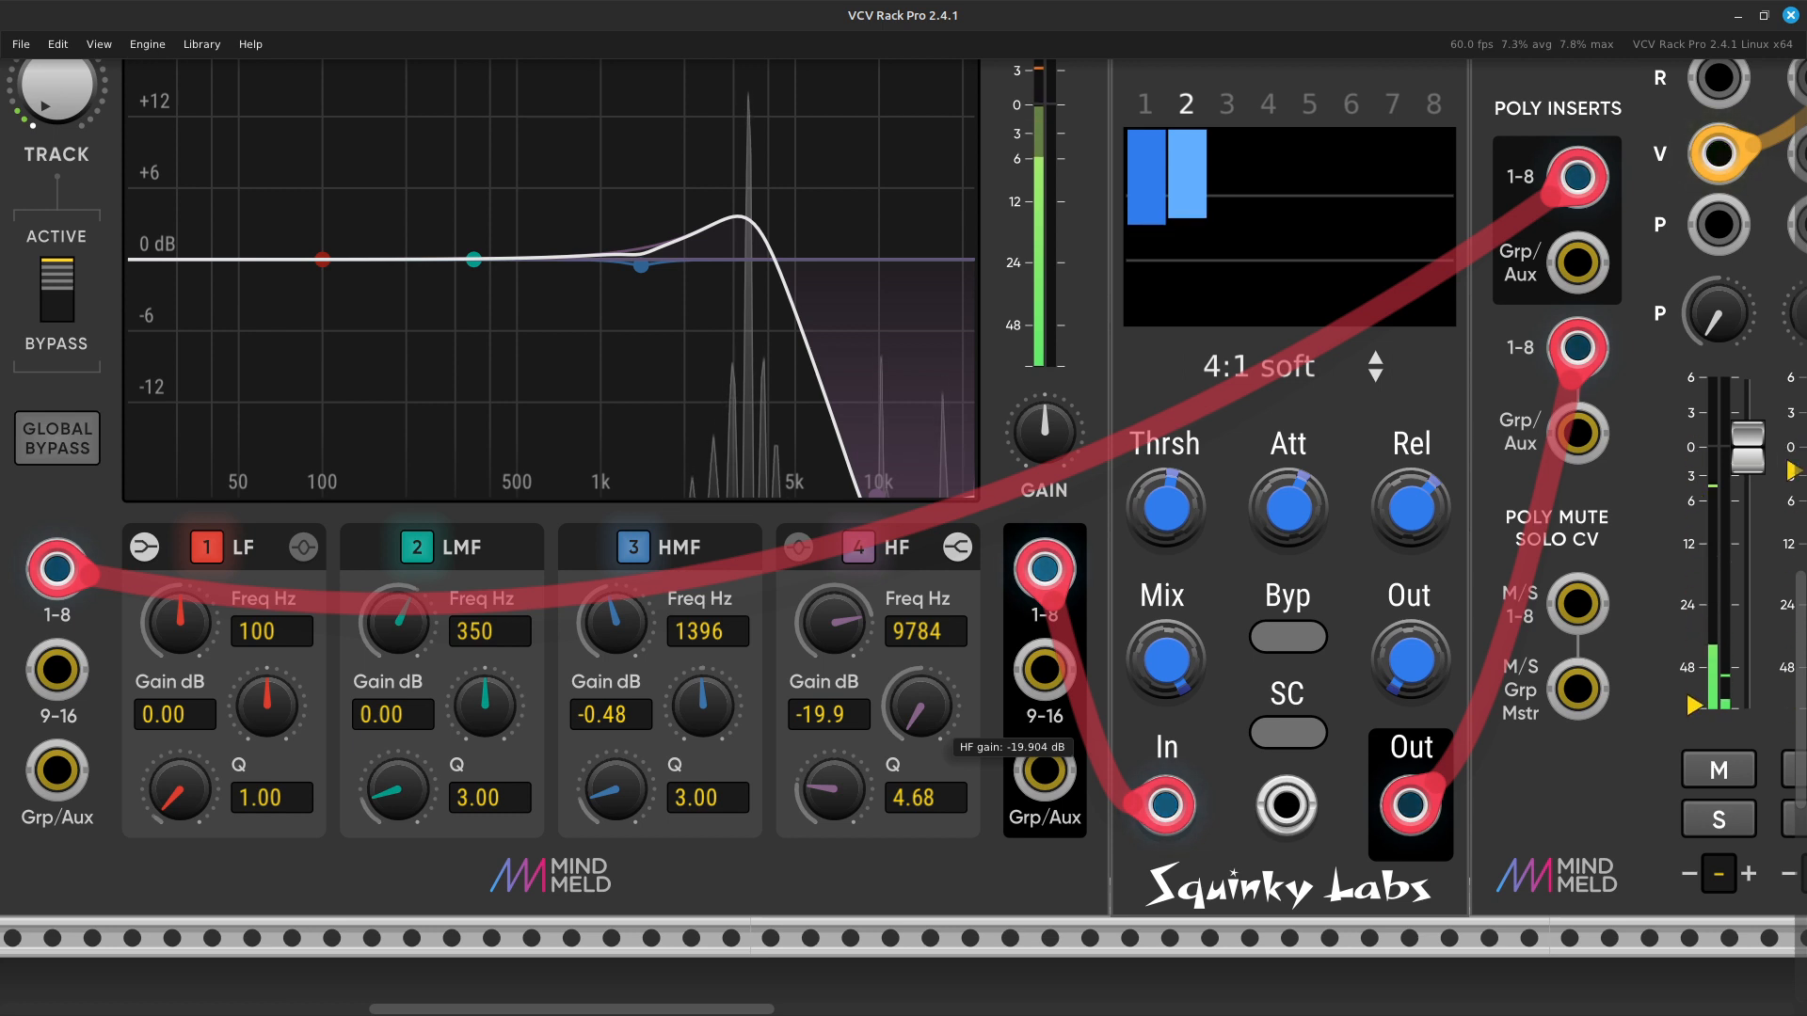
right_click(830, 793)
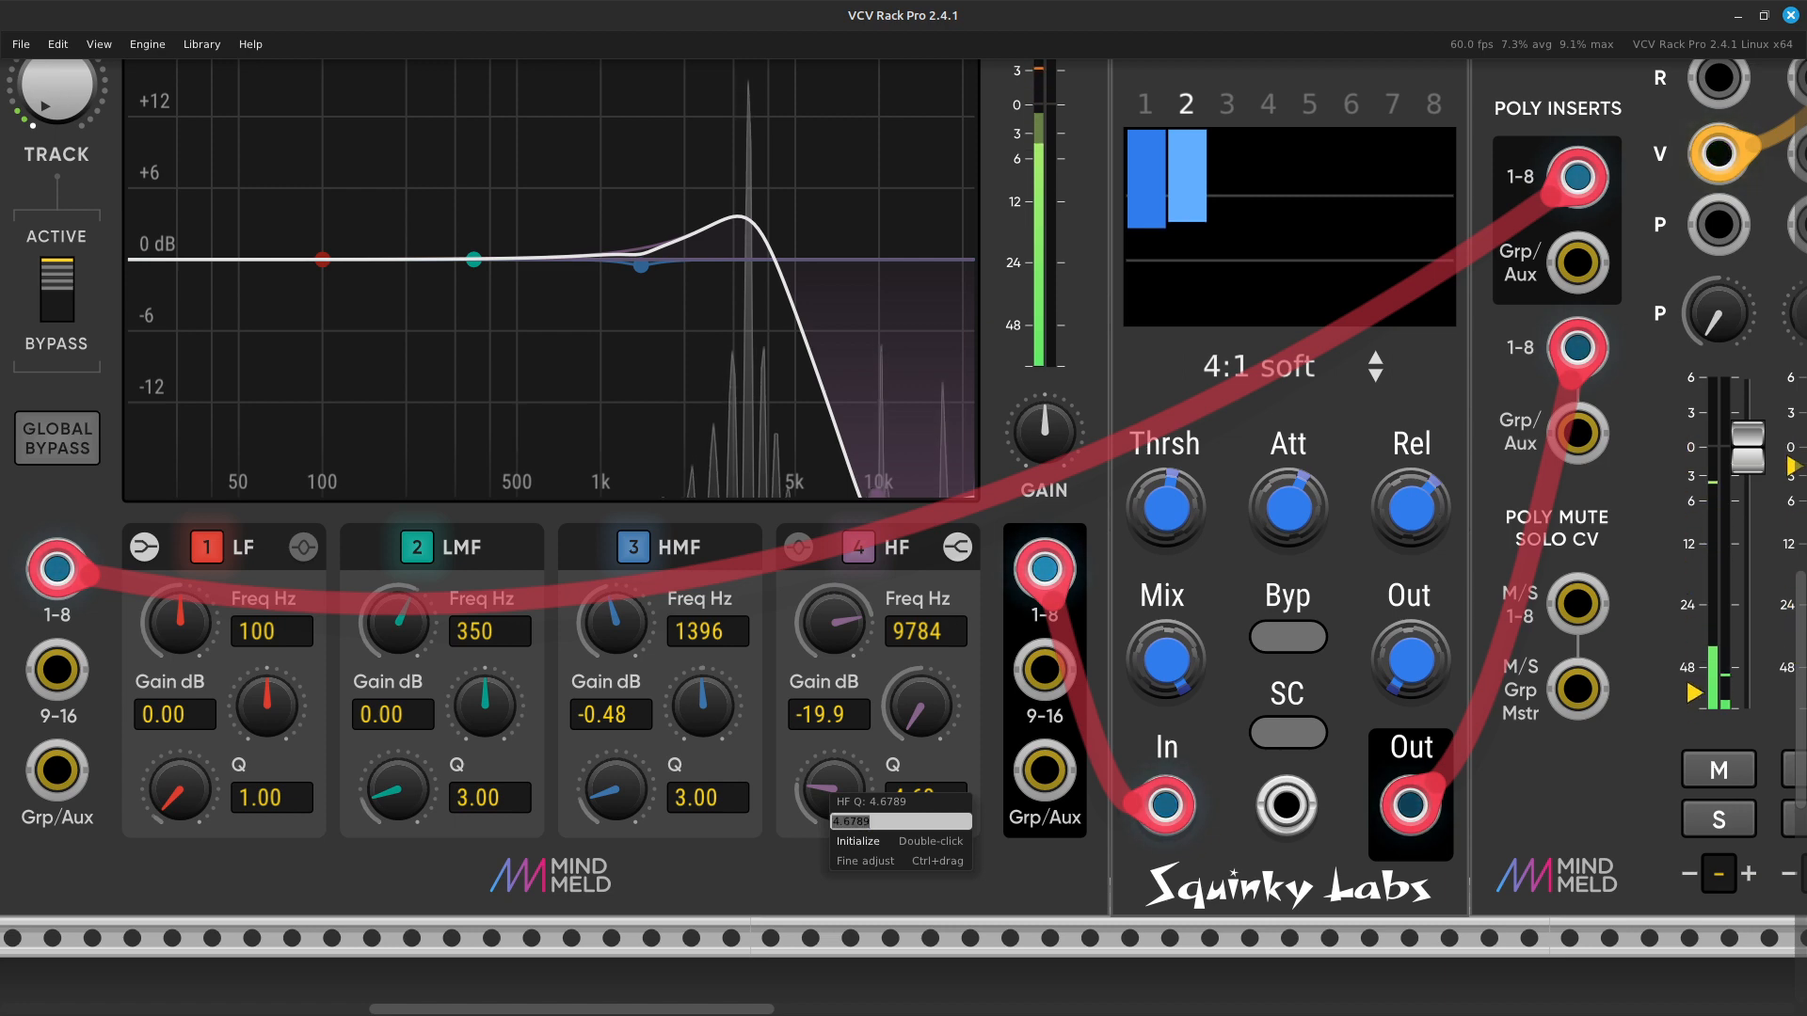
key("Escape")
Switch EQMaster back to track 3.
key("Left")
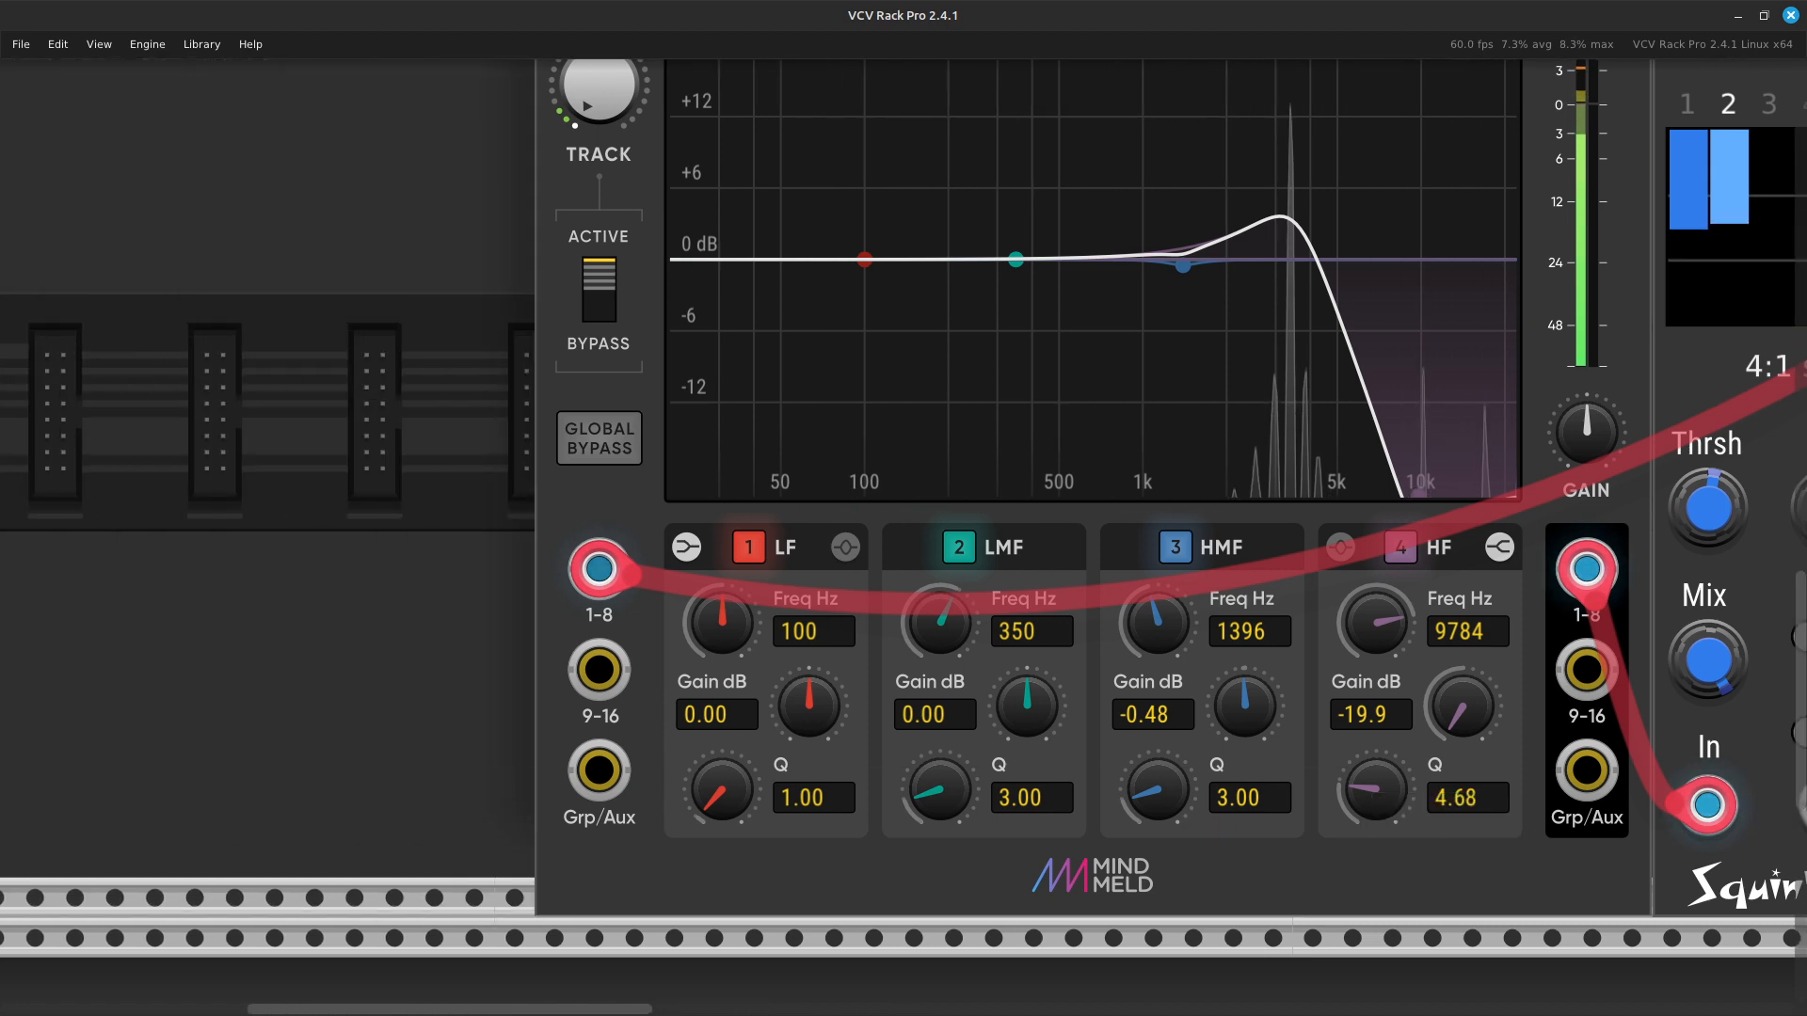
key("Up")
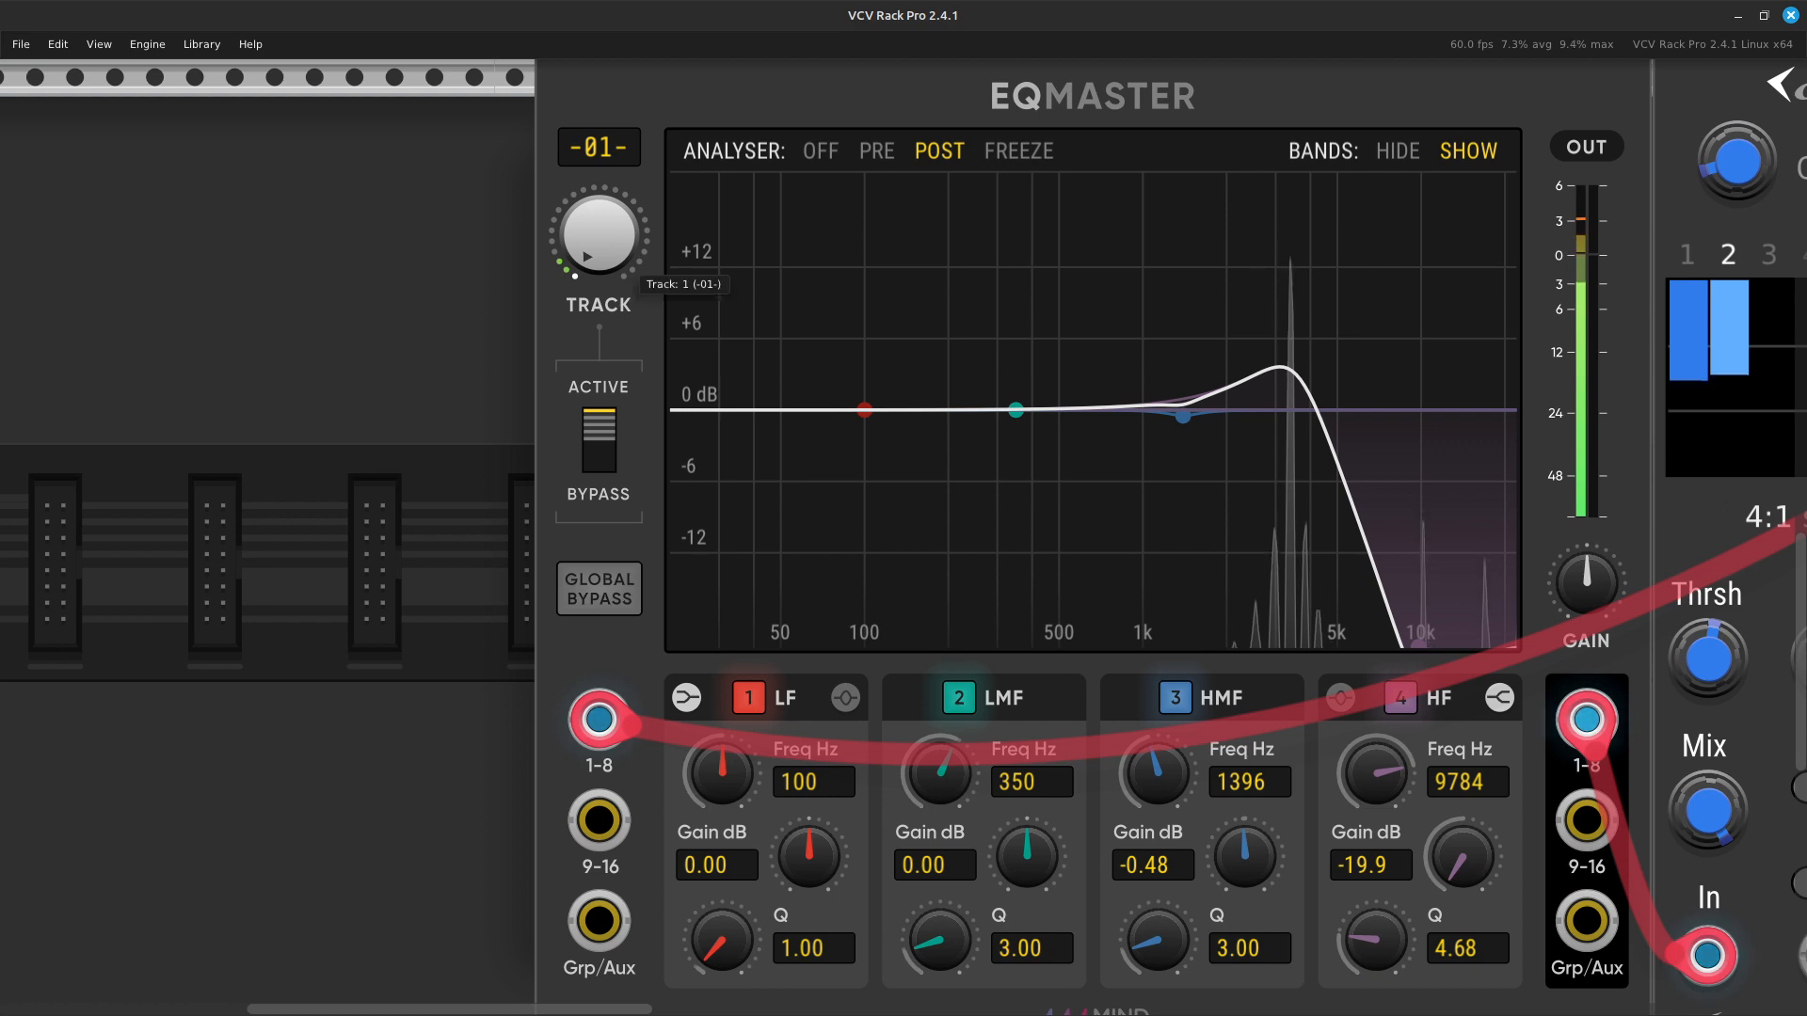
right_click(587, 265)
type("3")
key("Return")
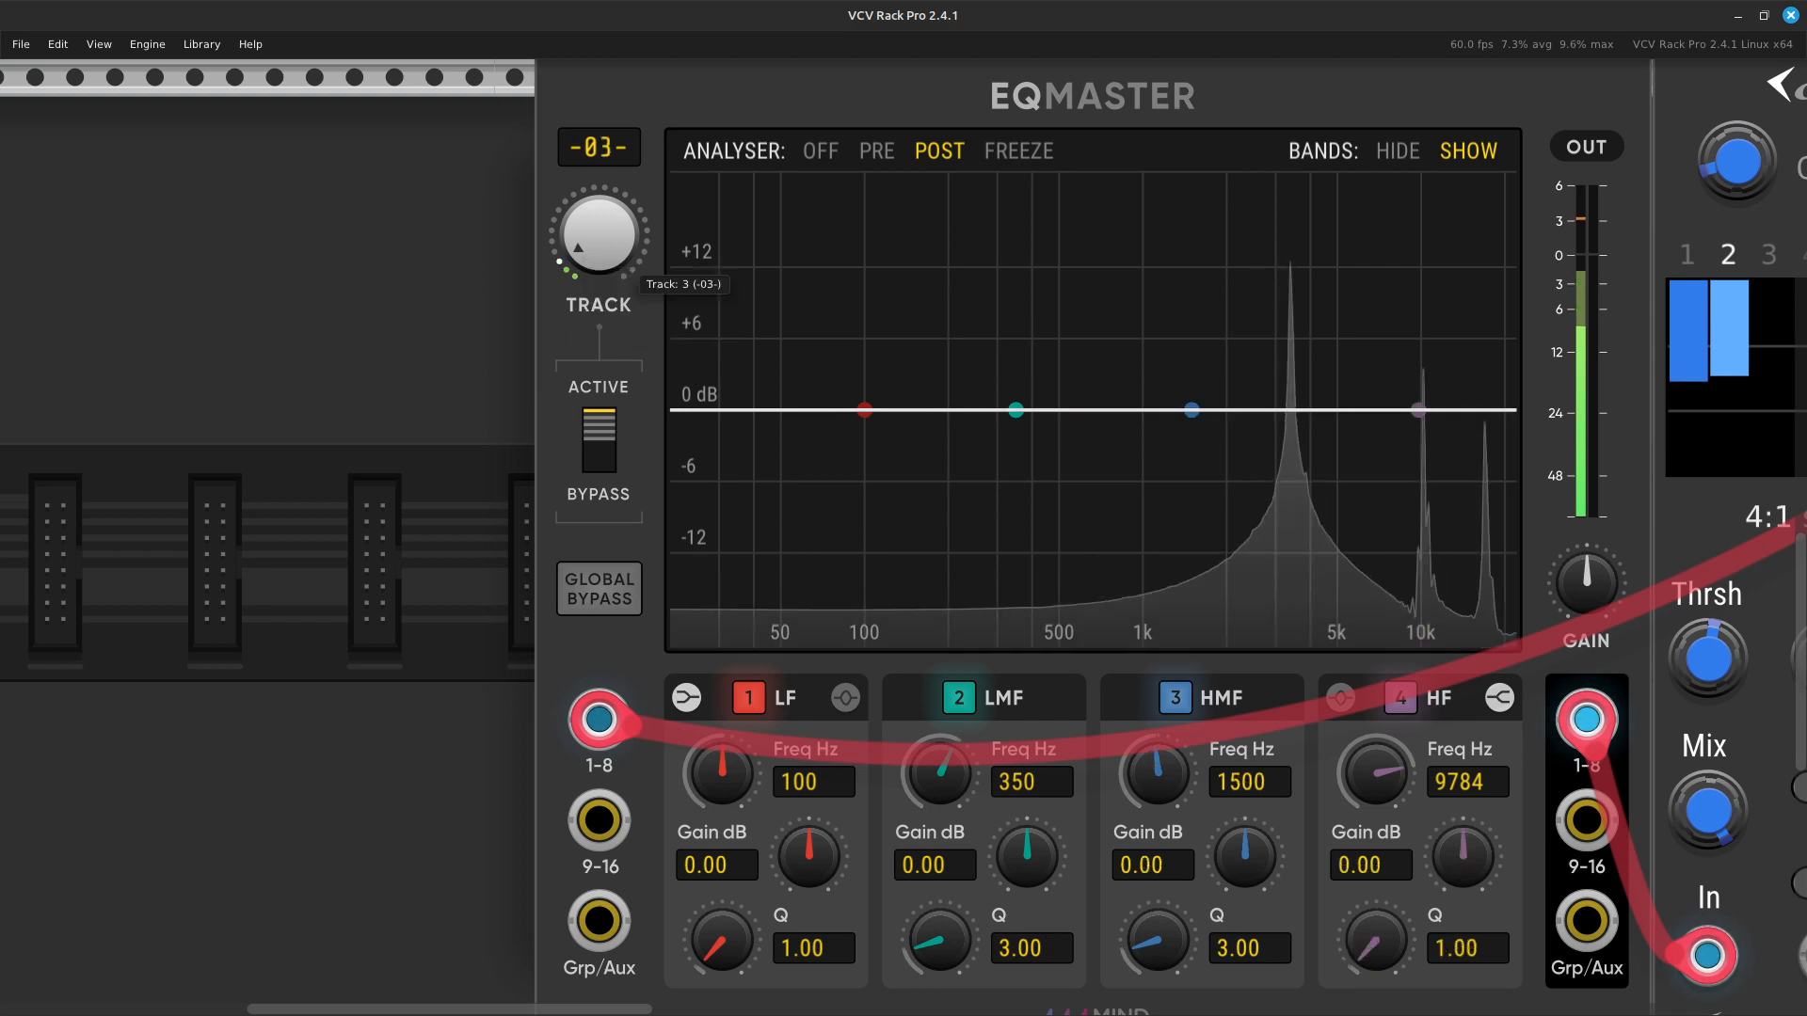
Set the HF band on EQMaster track 3 to a Q of 4.6789 and a gain of -20 dB.
key("Right")
key("Down")
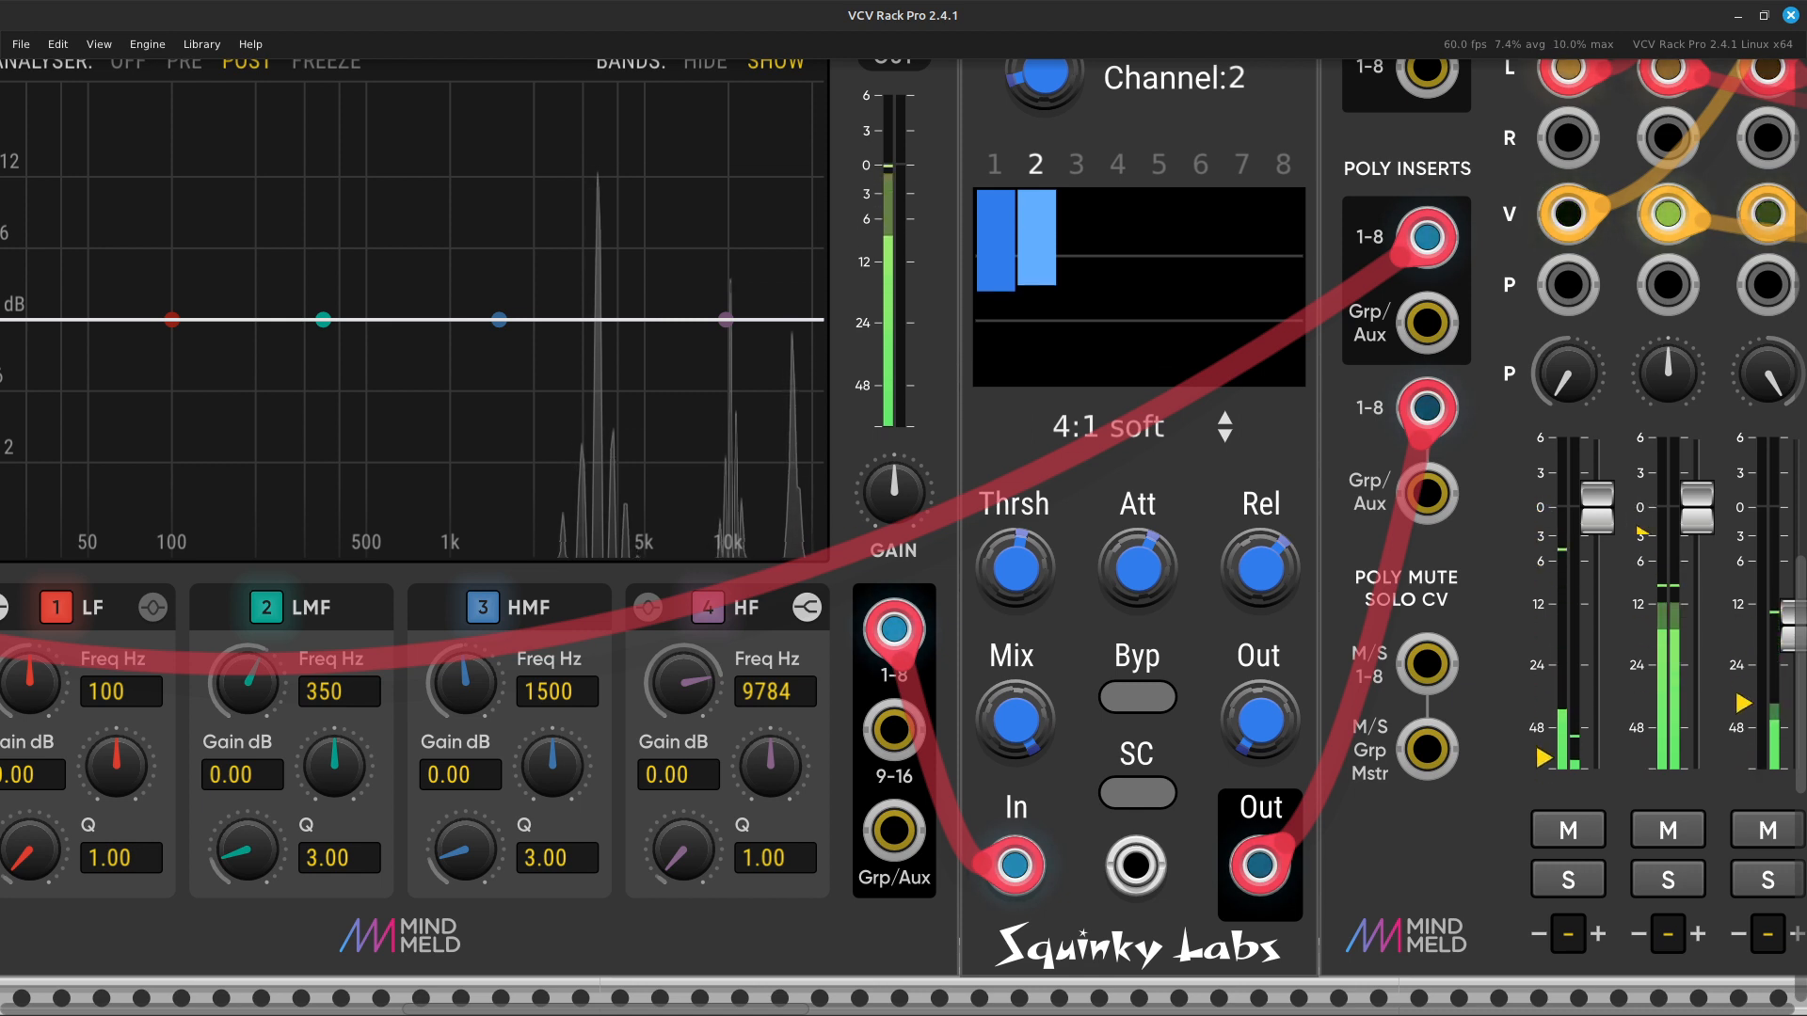
right_click(680, 851)
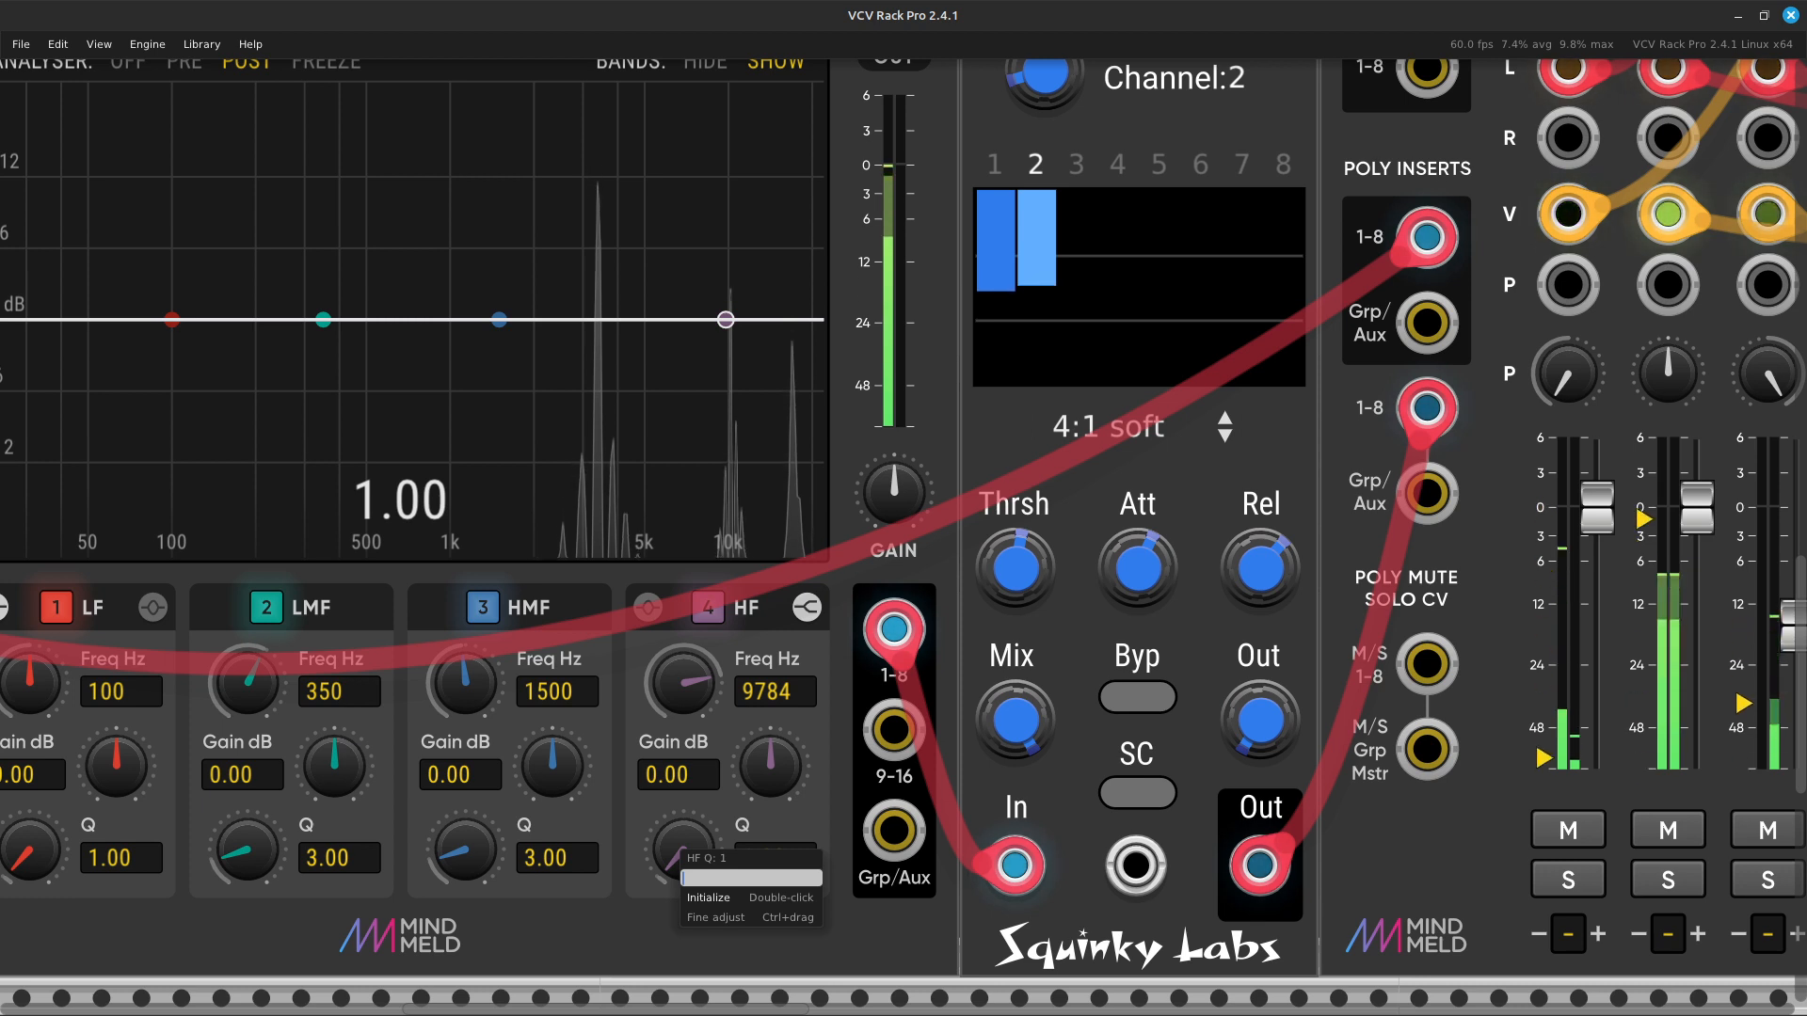
key("Return")
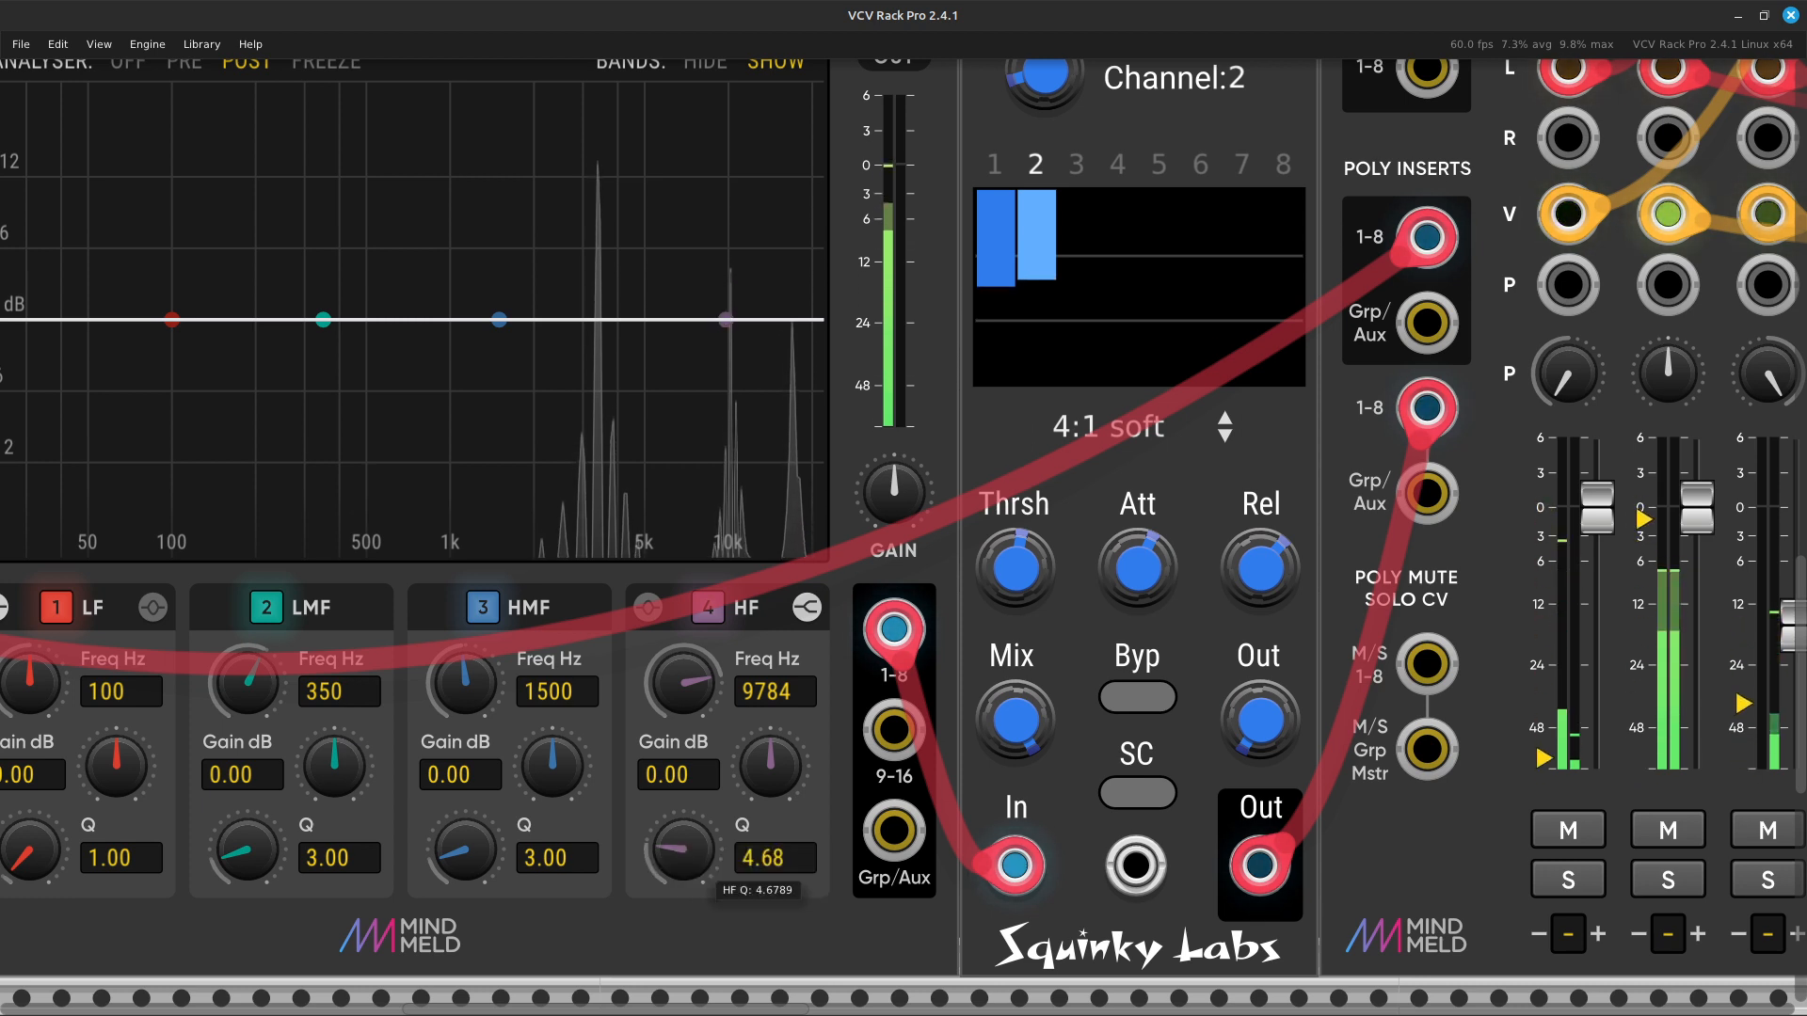
left_click_drag(770, 765, 769, 847)
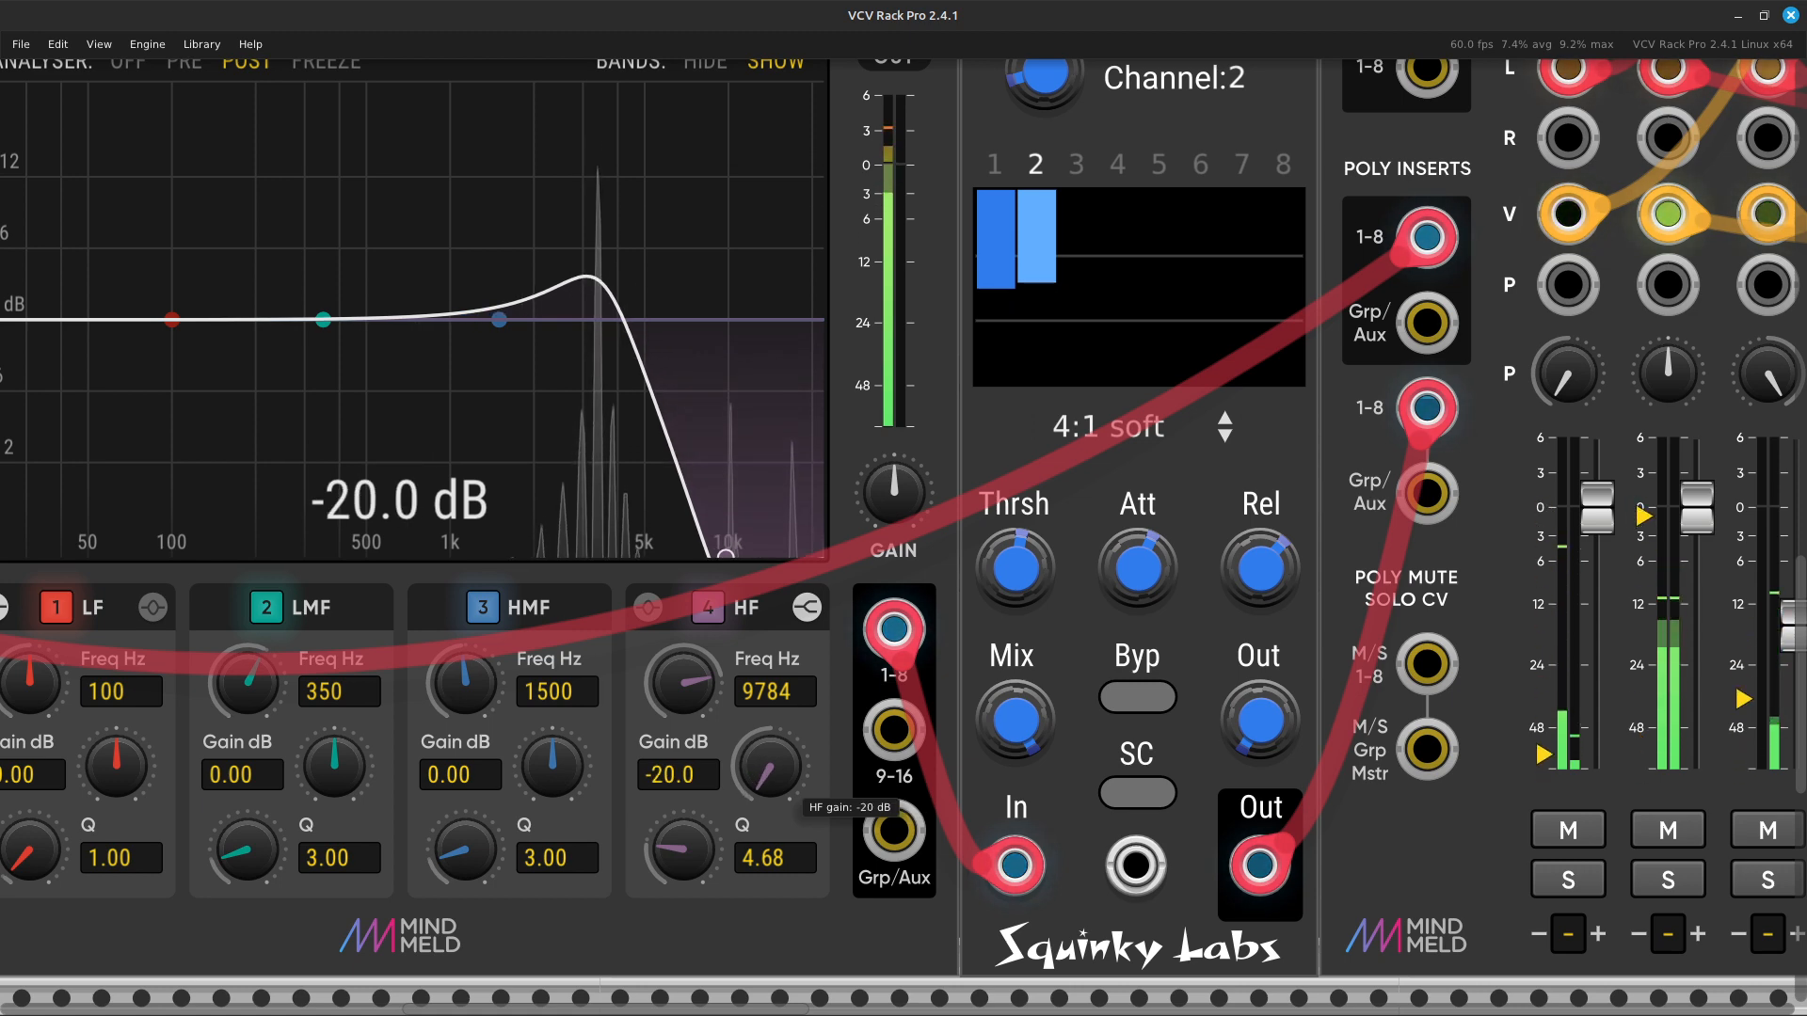
Adjust Comp II's channel 2 threshold to about -19.3 dB and lower that channel's attack to its minimum.
key("Right")
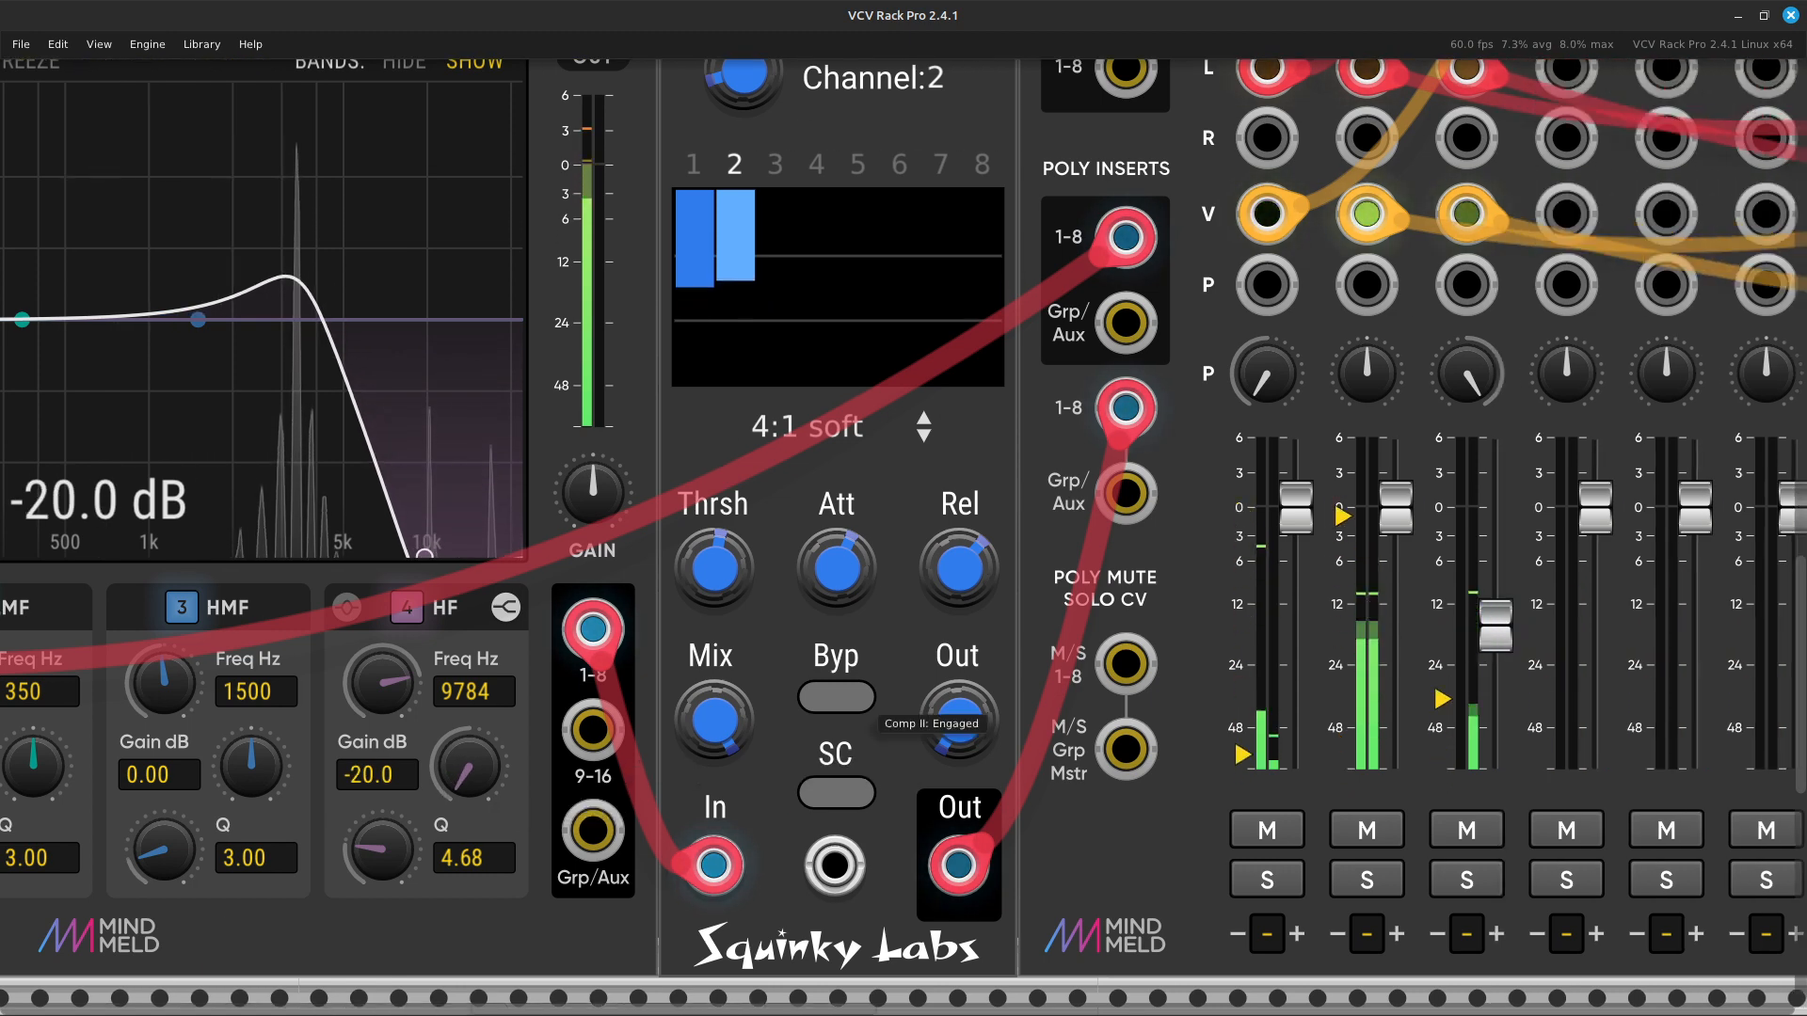
key("Right")
mouse_move(504, 567)
left_mouse_down()
mouse_move(503, 623)
mouse_move(503, 582)
left_mouse_up()
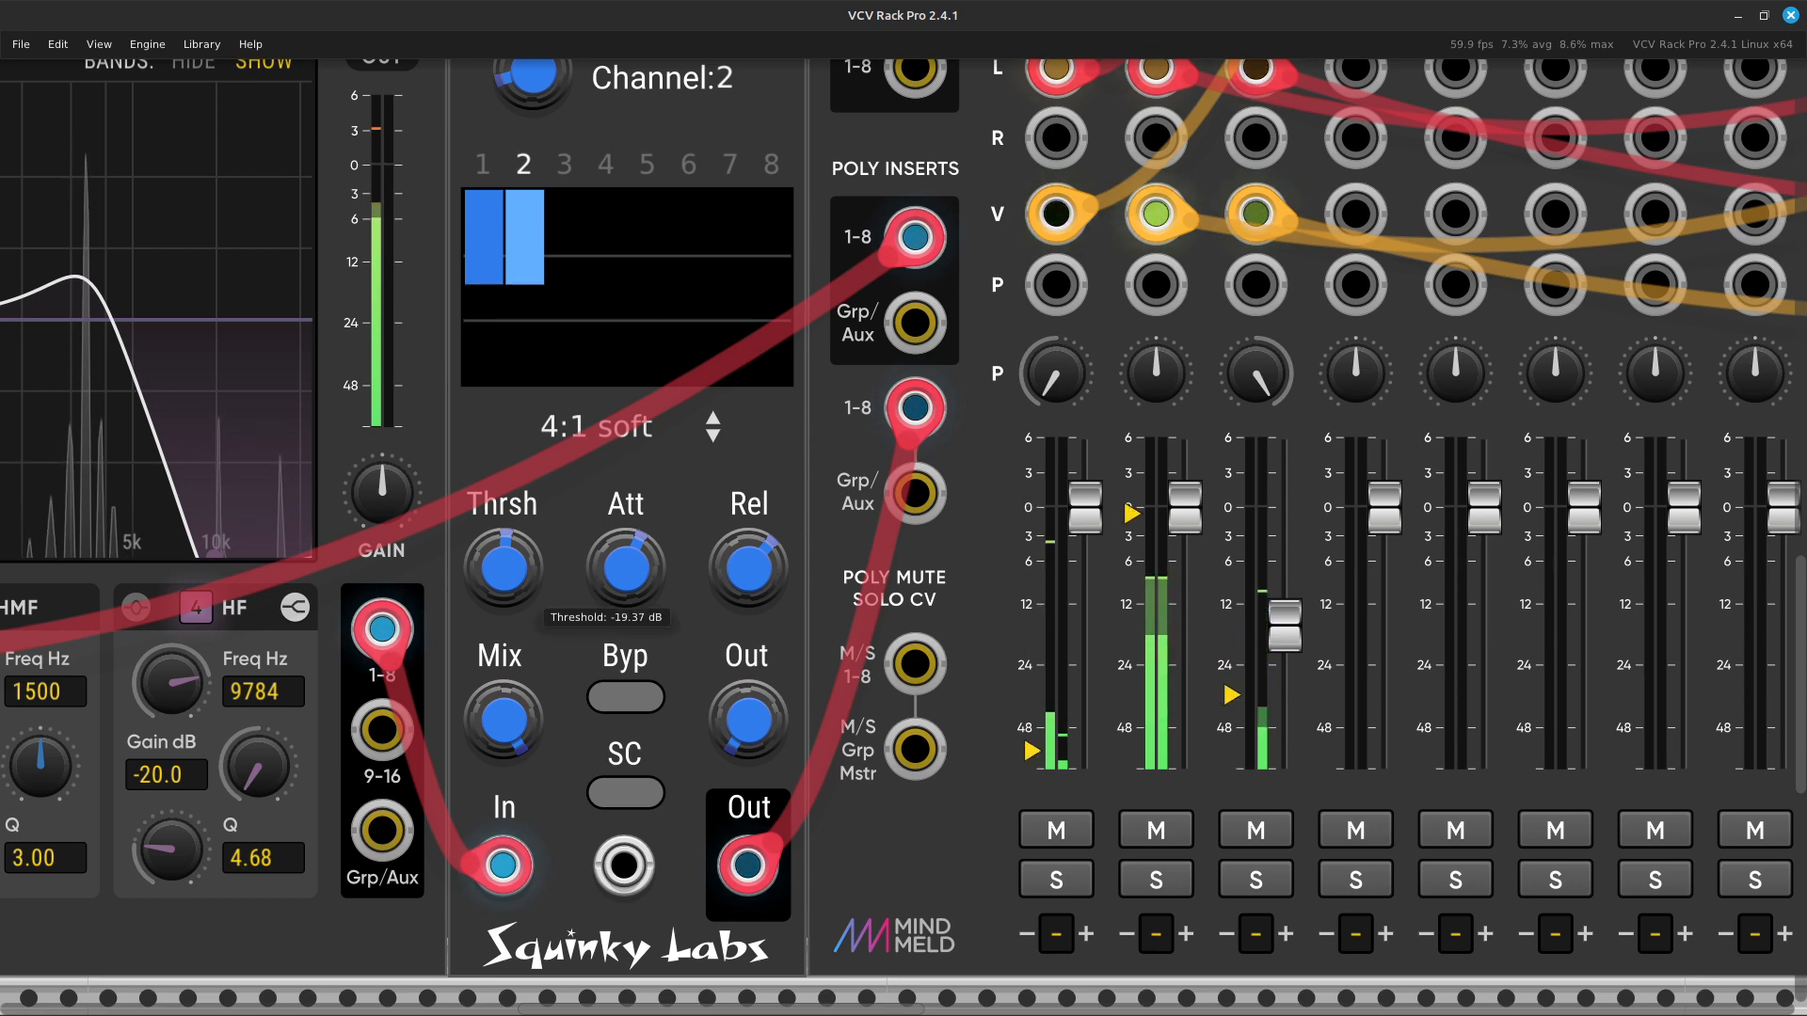
key("Left")
key("Up")
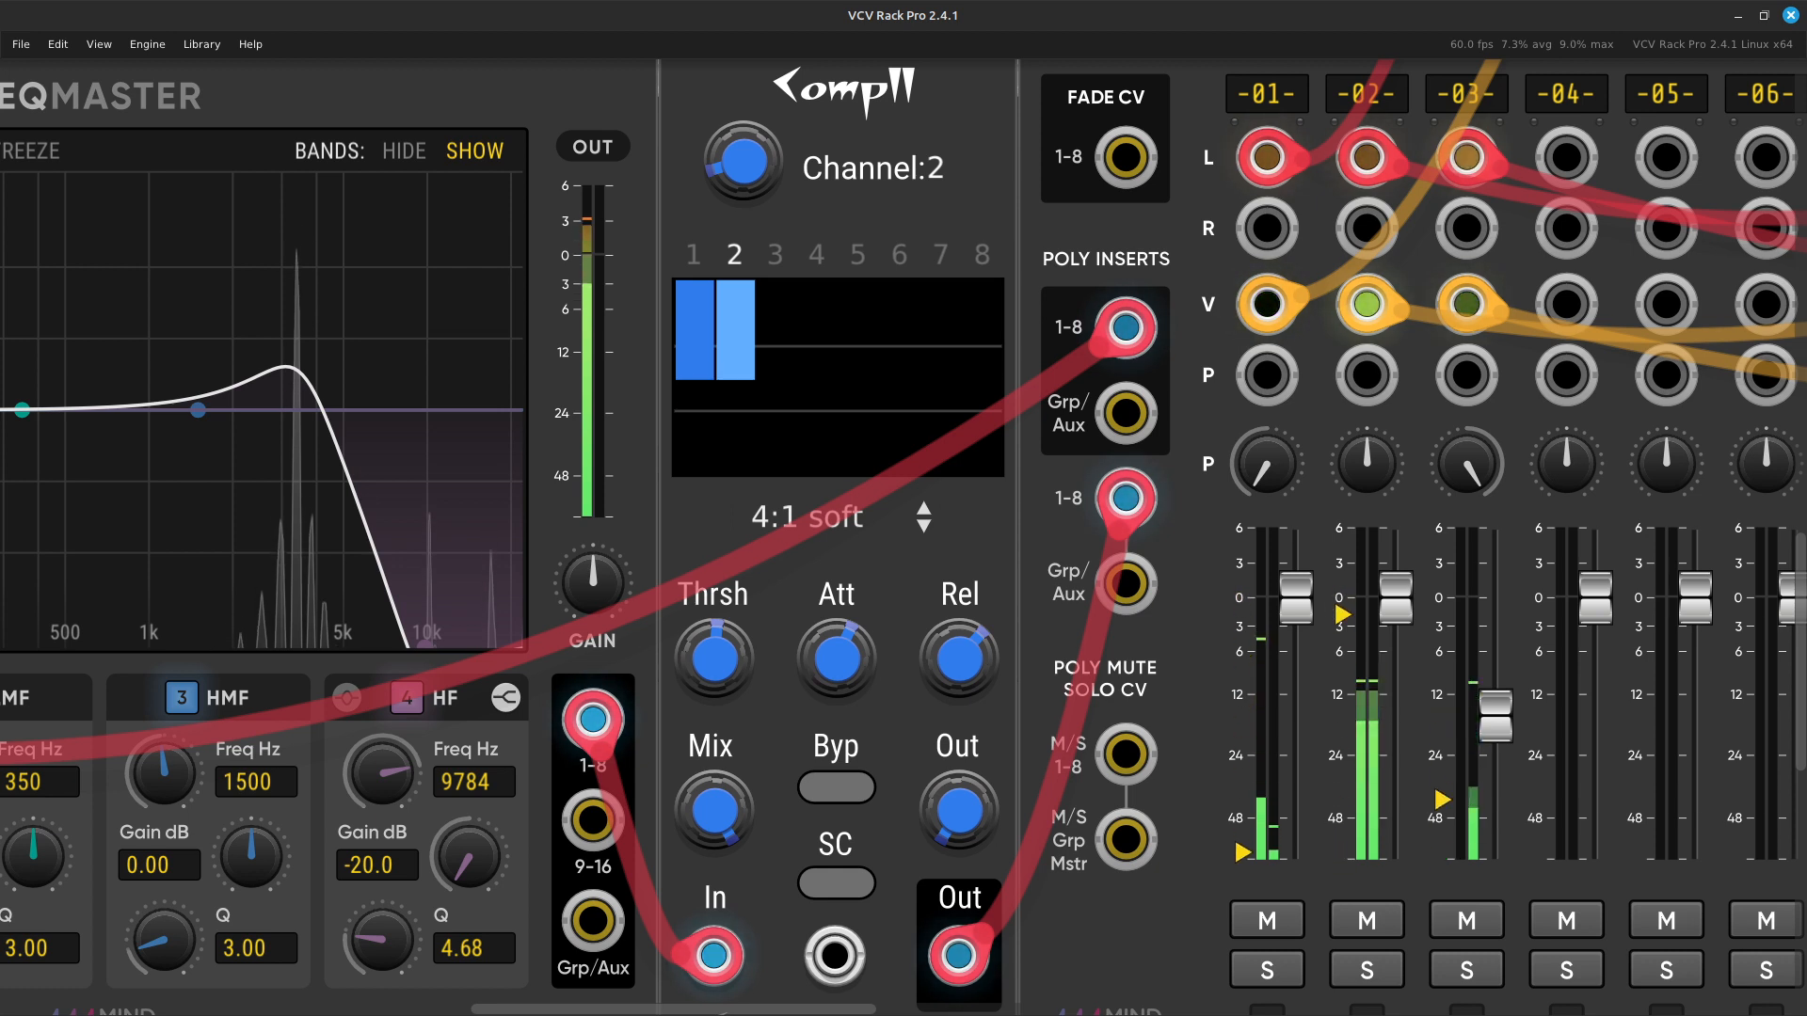
mouse_move(714, 657)
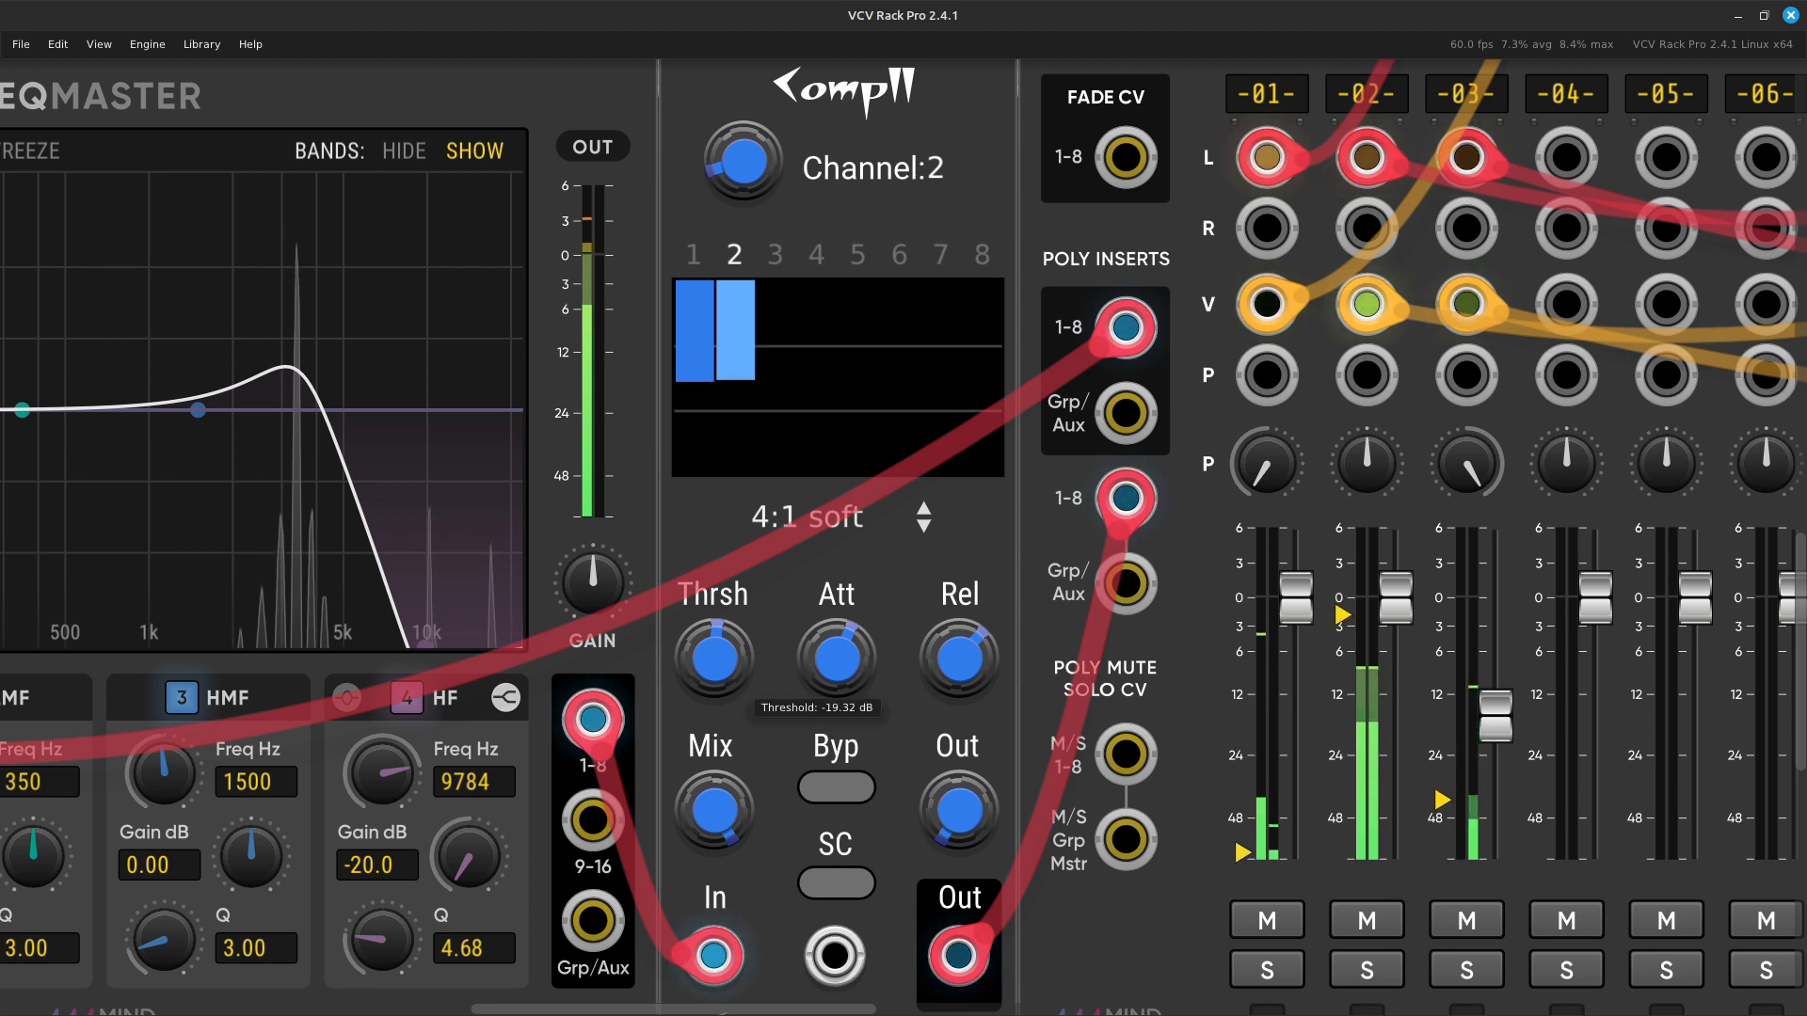
mouse_move(836, 658)
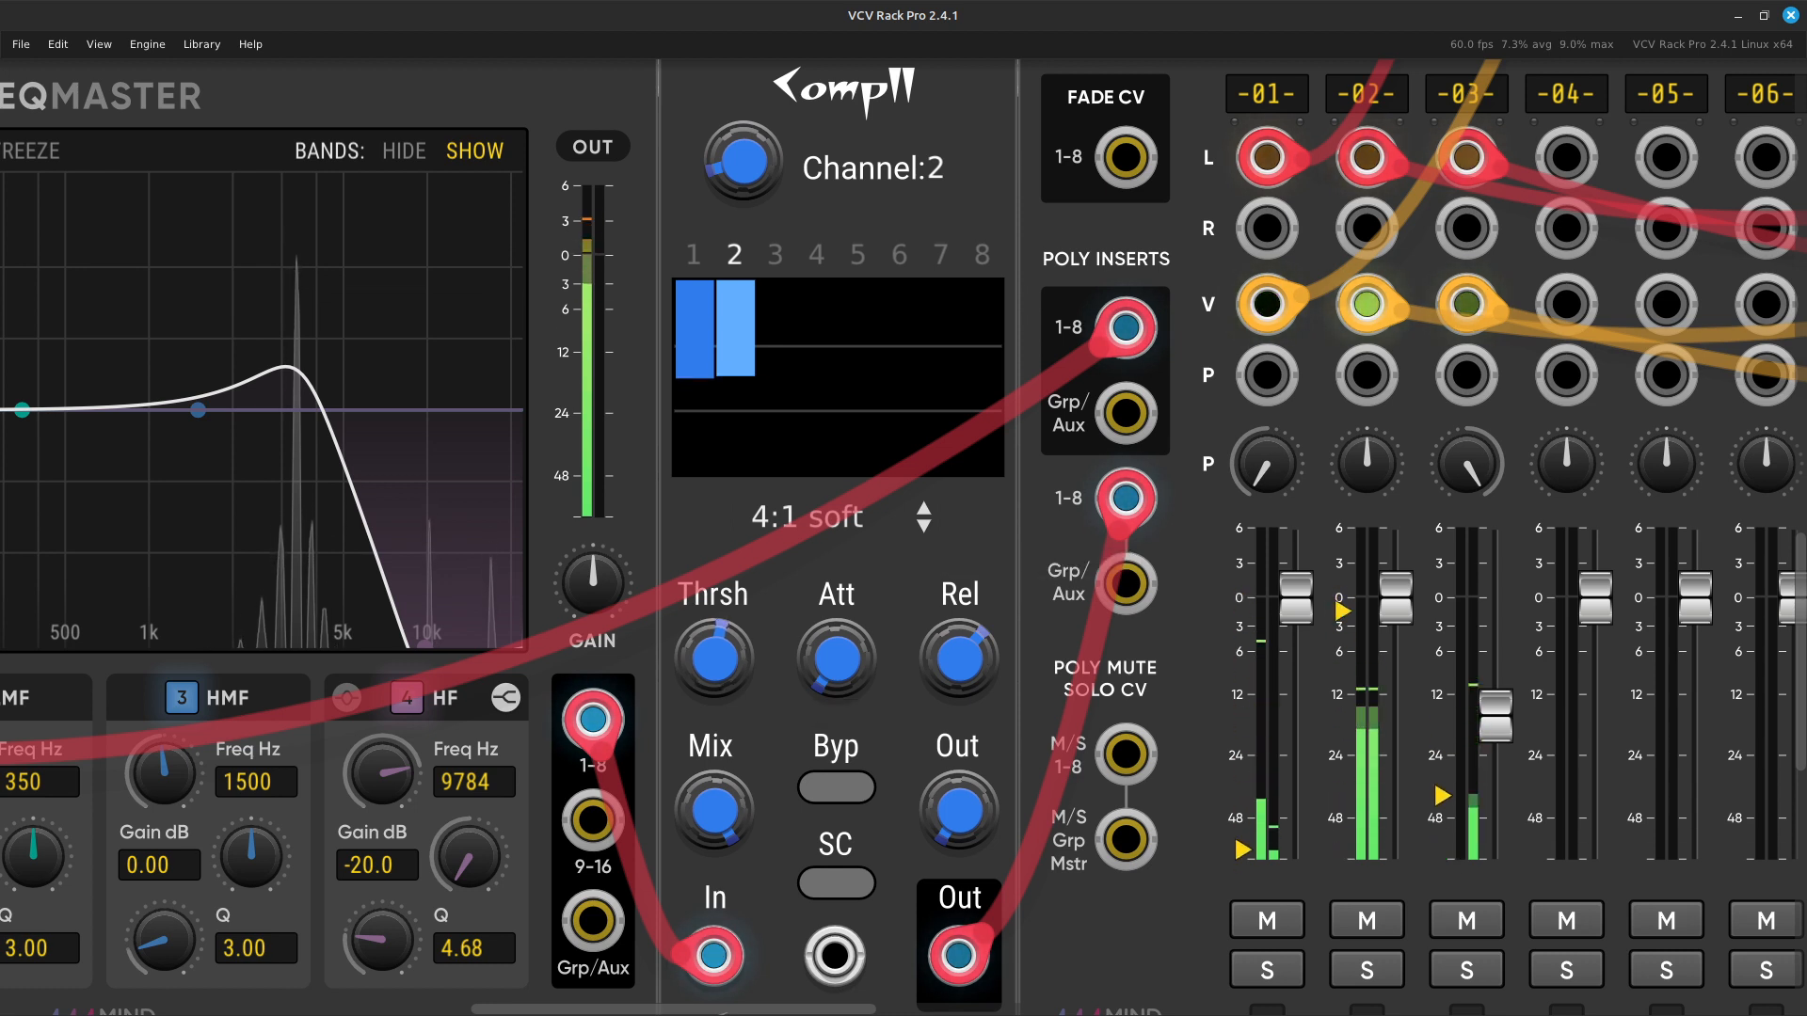
Switch Comp II to editing channel 3.
right_click(741, 155)
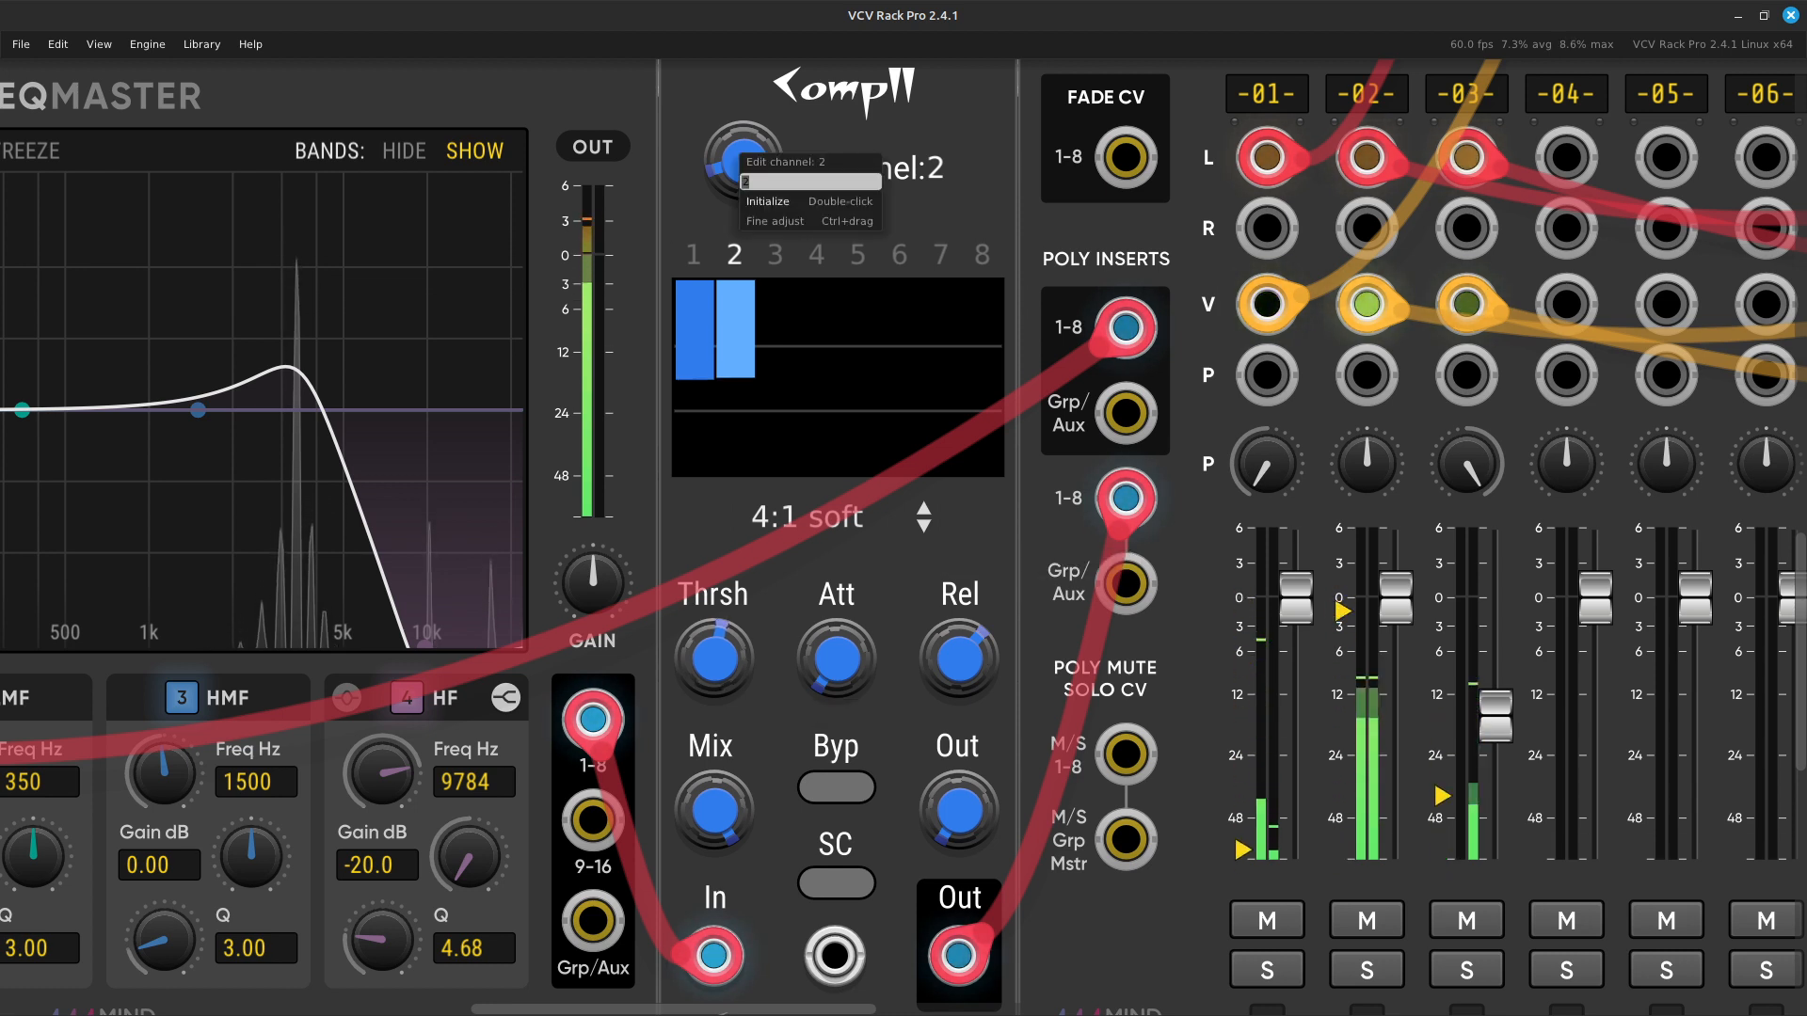
key("Return")
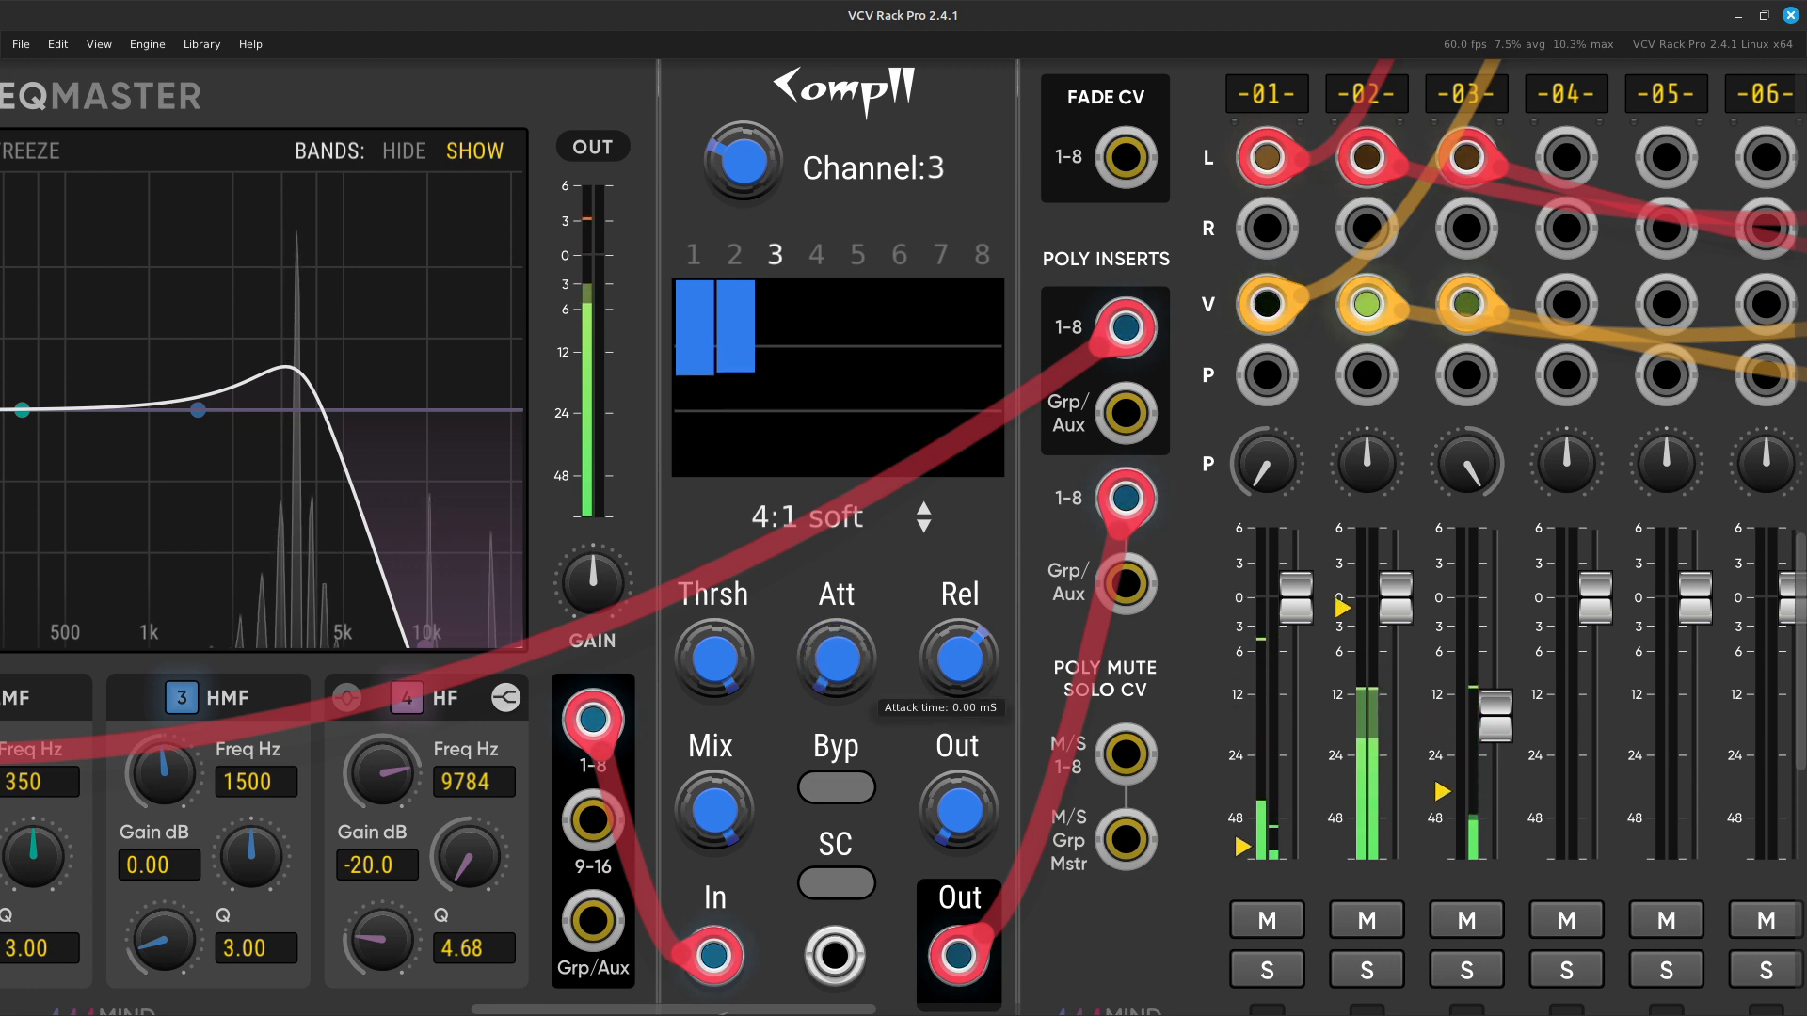
Adjust Comp II's channel 3 threshold to about -17.9 dB.
left_click_drag(714, 657, 715, 894)
left_click_drag(714, 658, 714, 716)
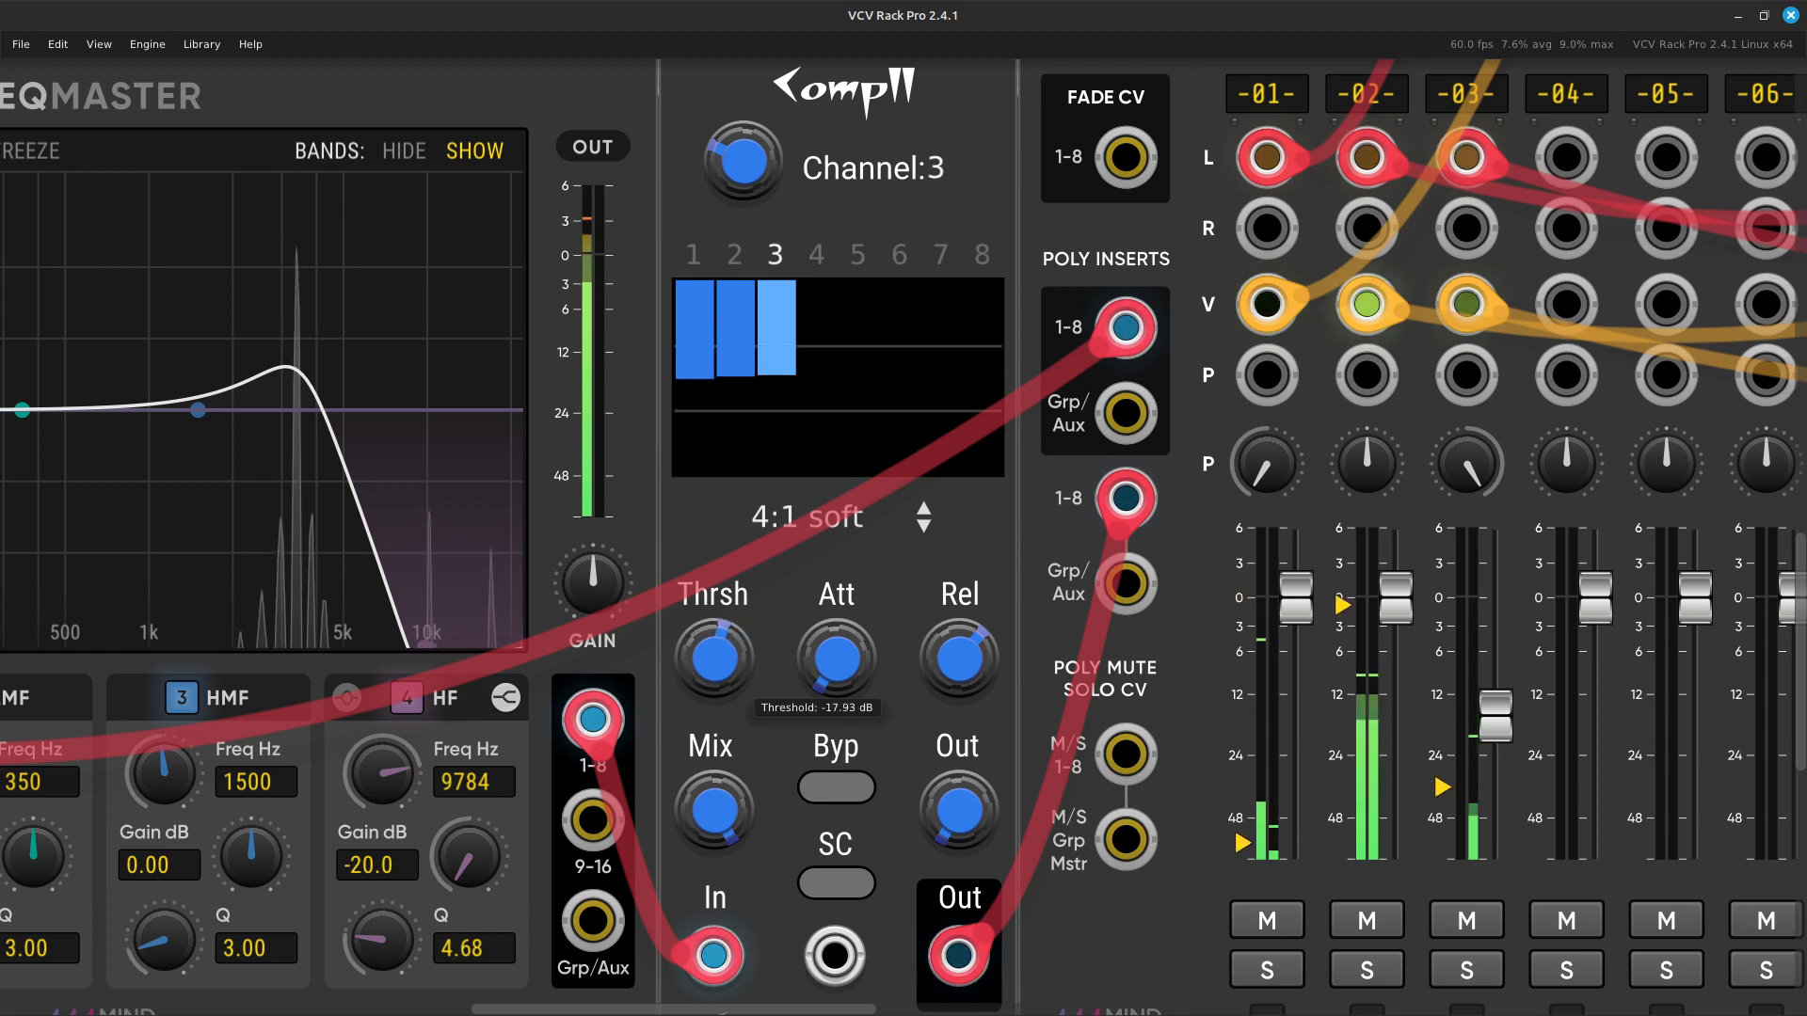
Initialize the level fader of mixer track 3 to 0 dB.
key("Right")
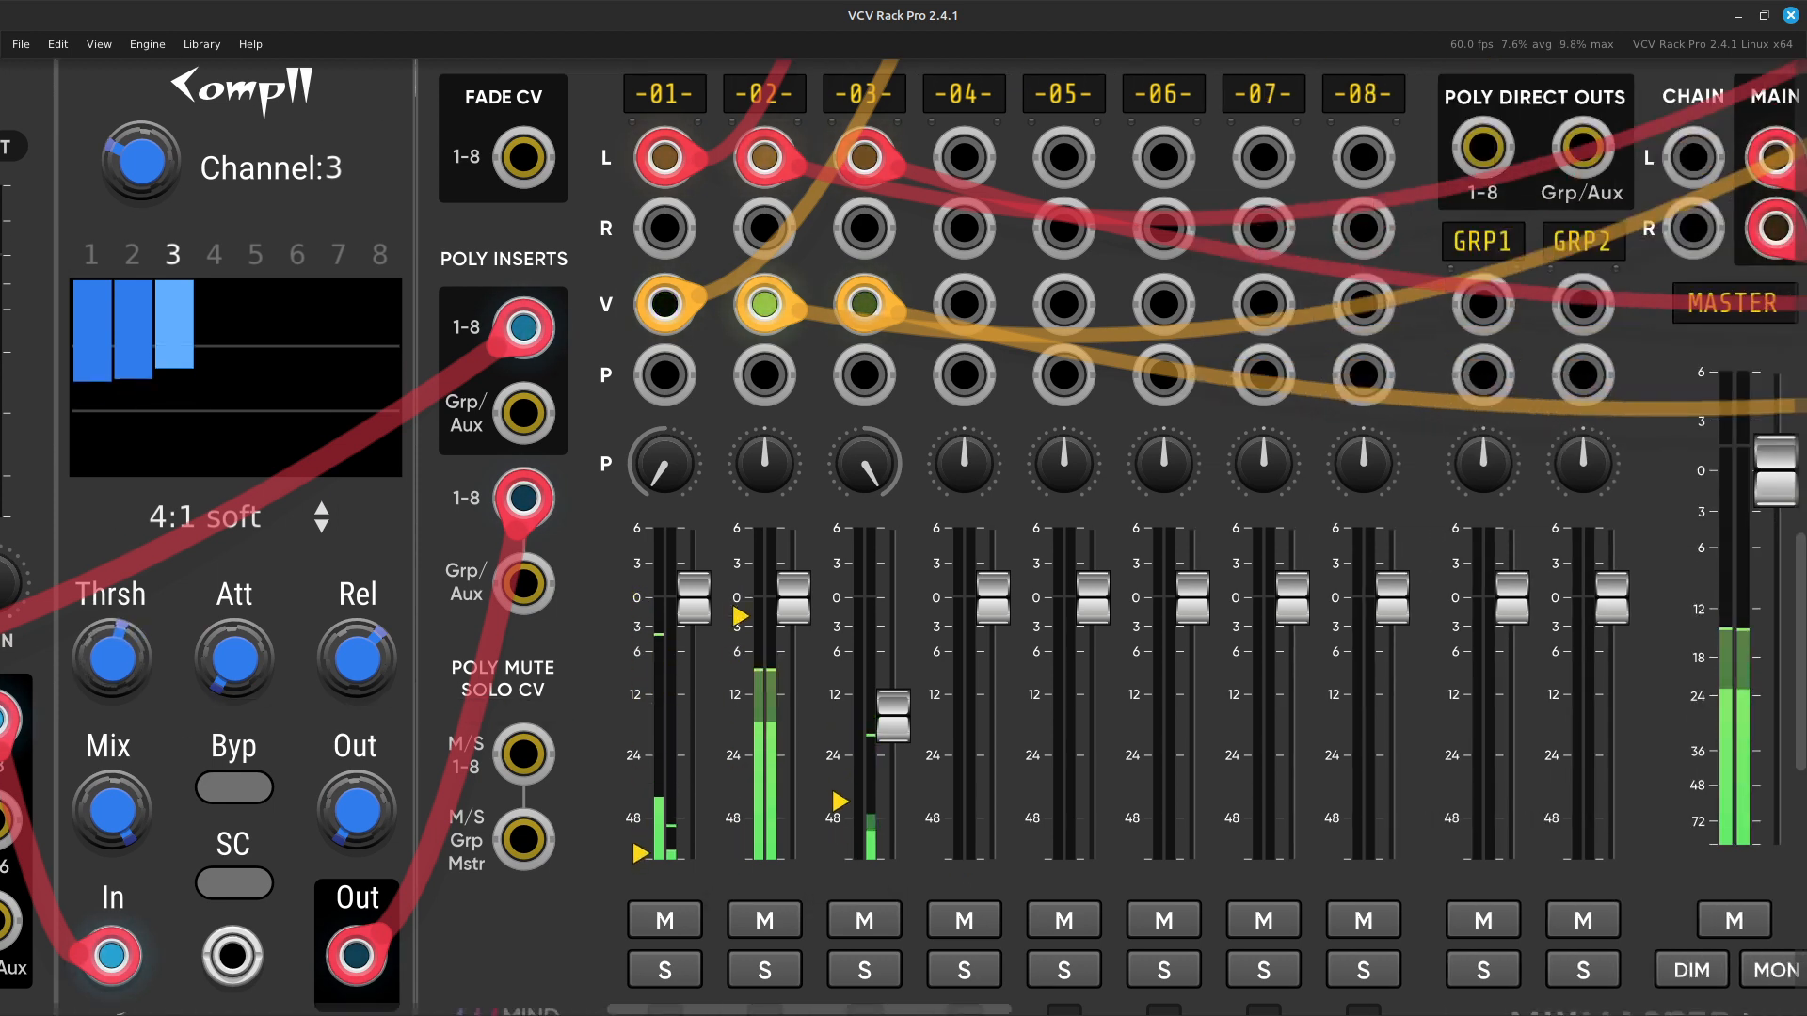
right_click(890, 724)
left_click(915, 771)
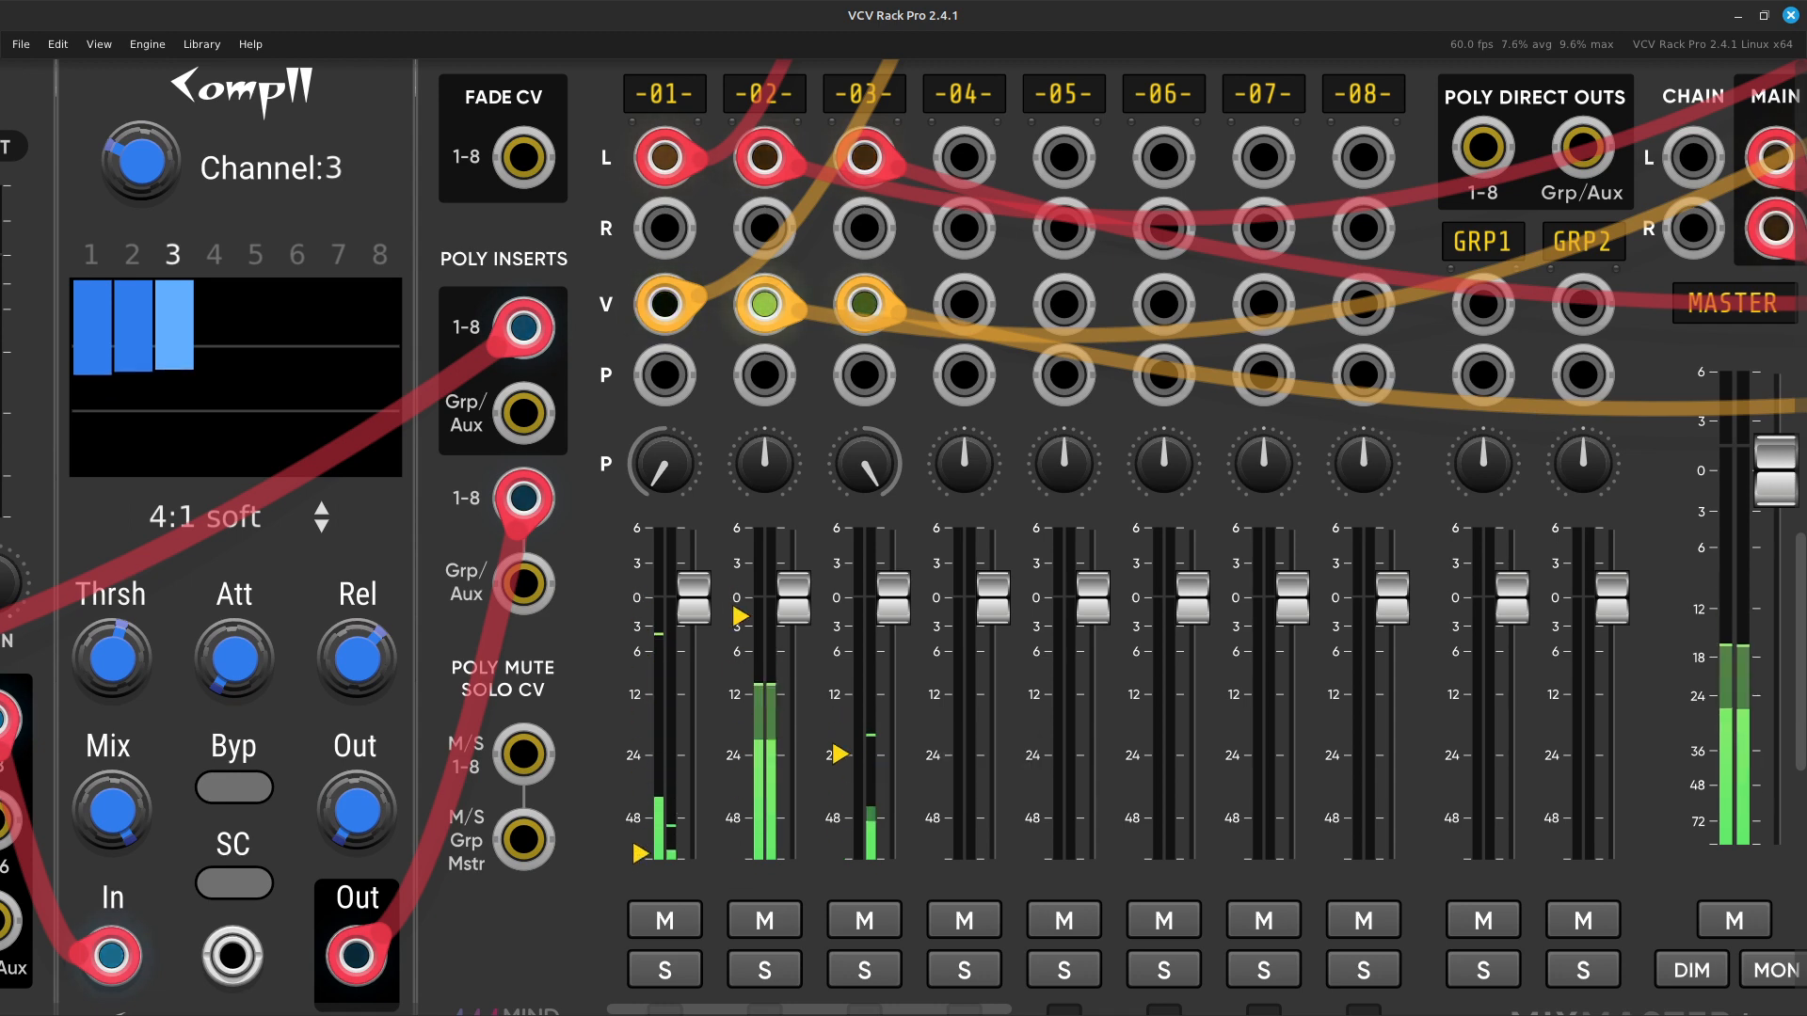
key("Down")
key("Up")
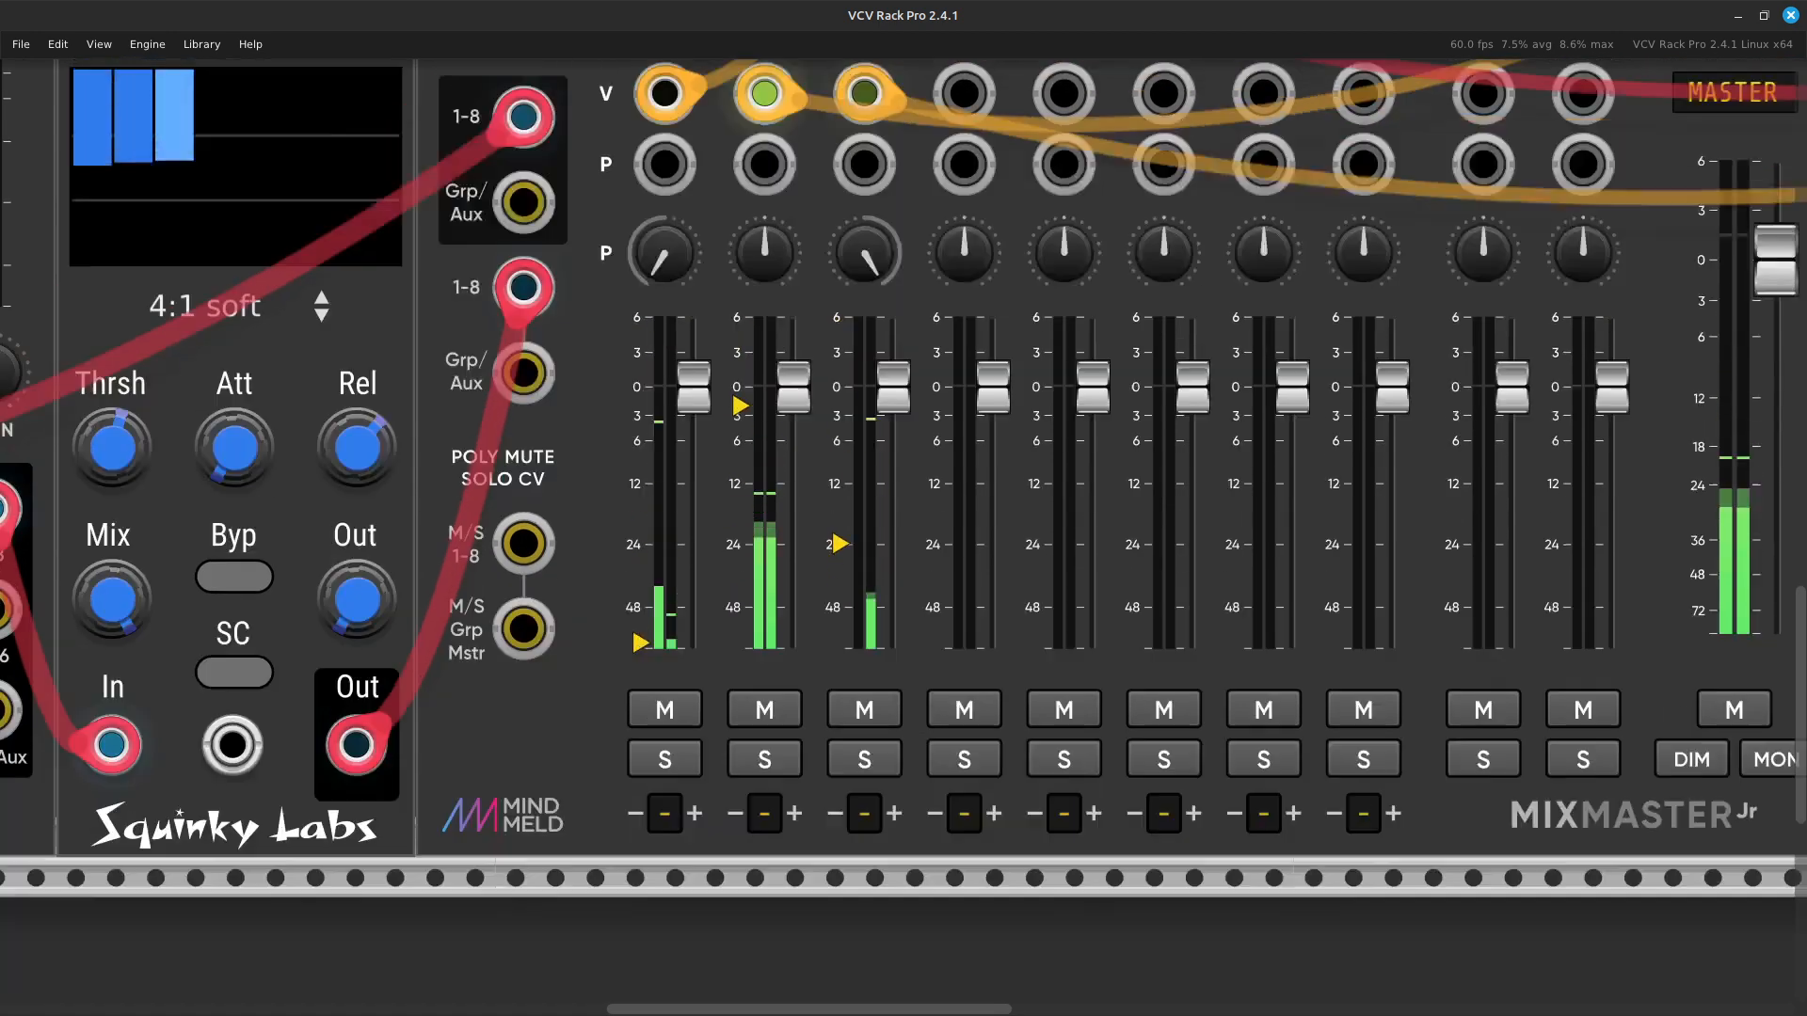
Lower the mixer faders of tracks 1 and 3 to about -6 dB and track 2 to about -11.3 dB.
key("Left")
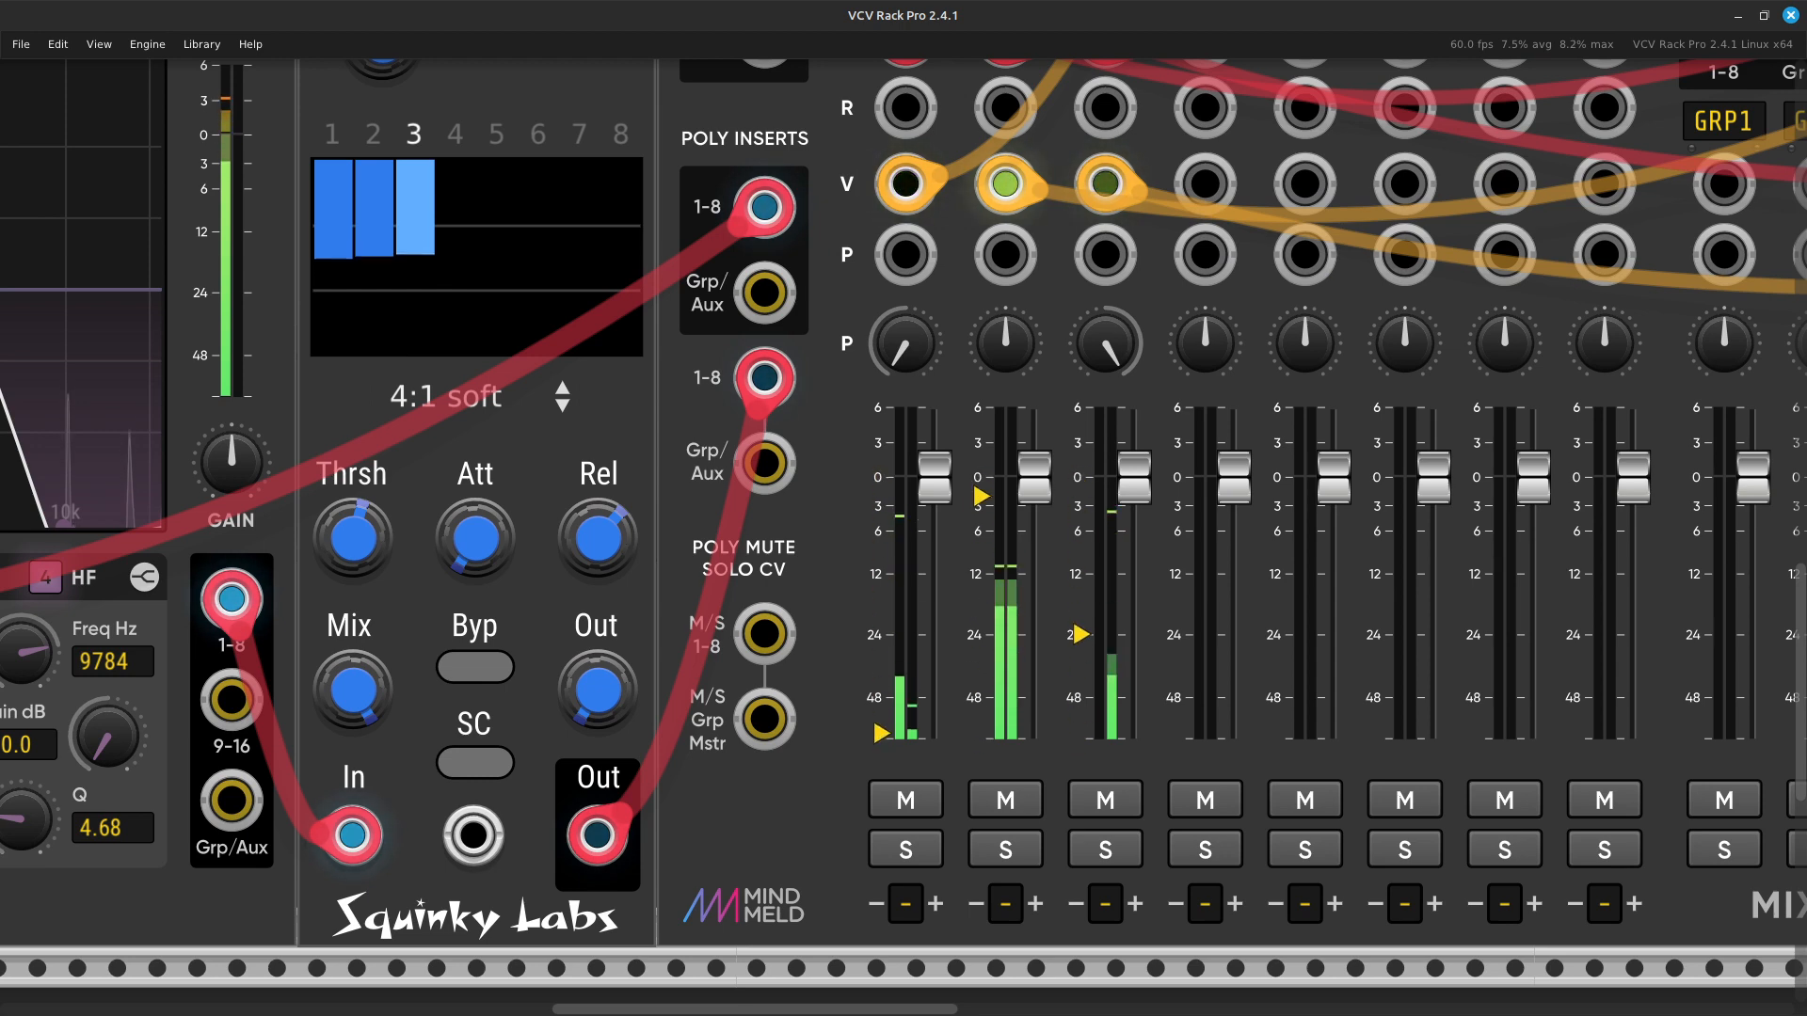
key("Right")
key("Right")
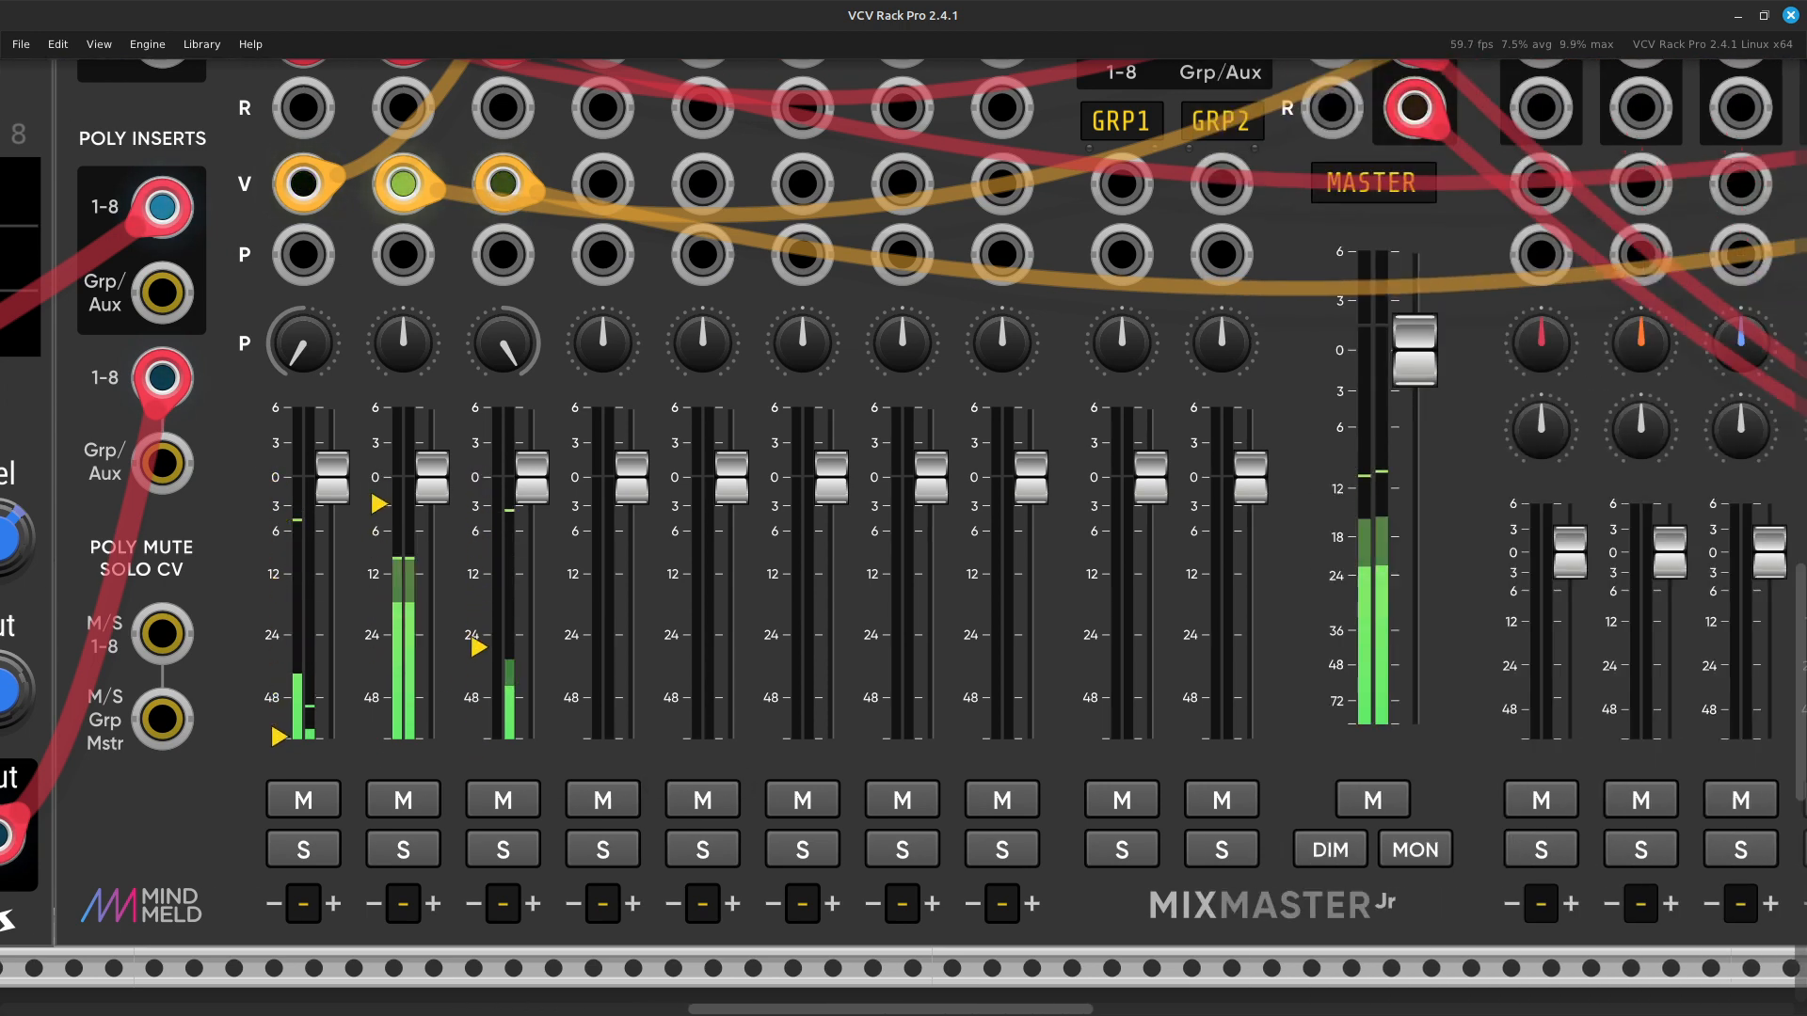
key("Left")
key("Left")
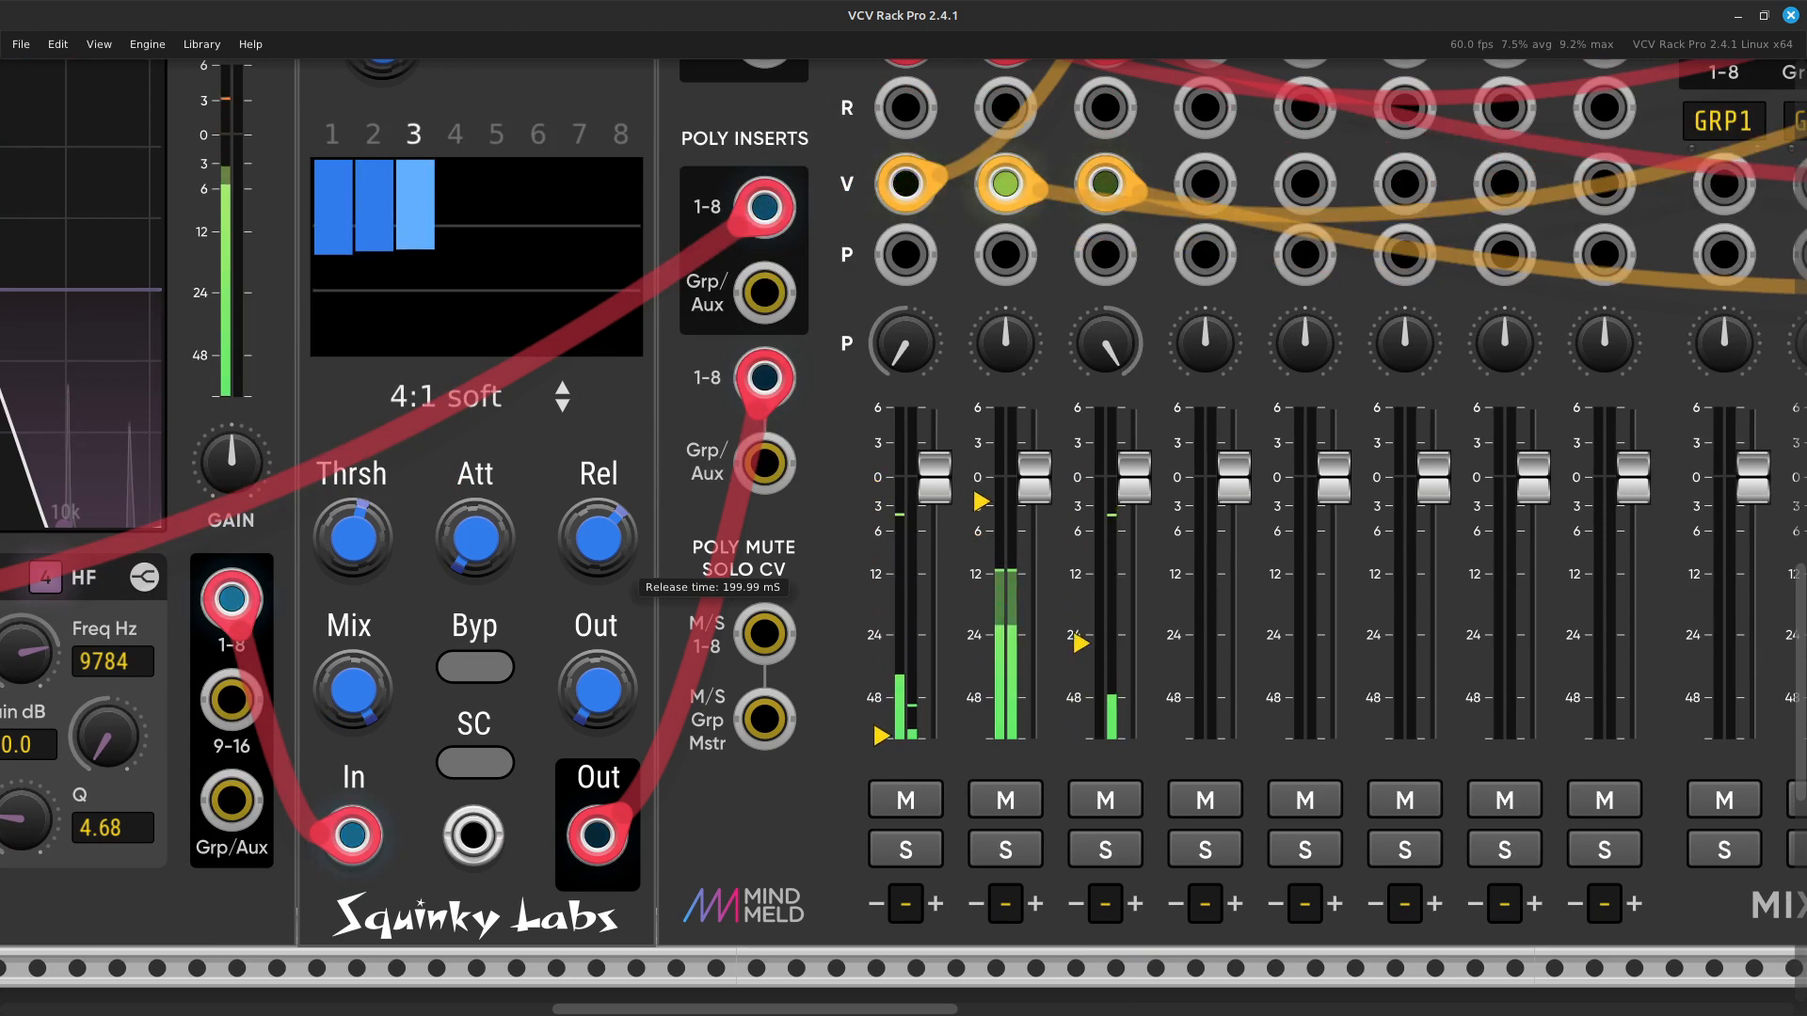
key("Right")
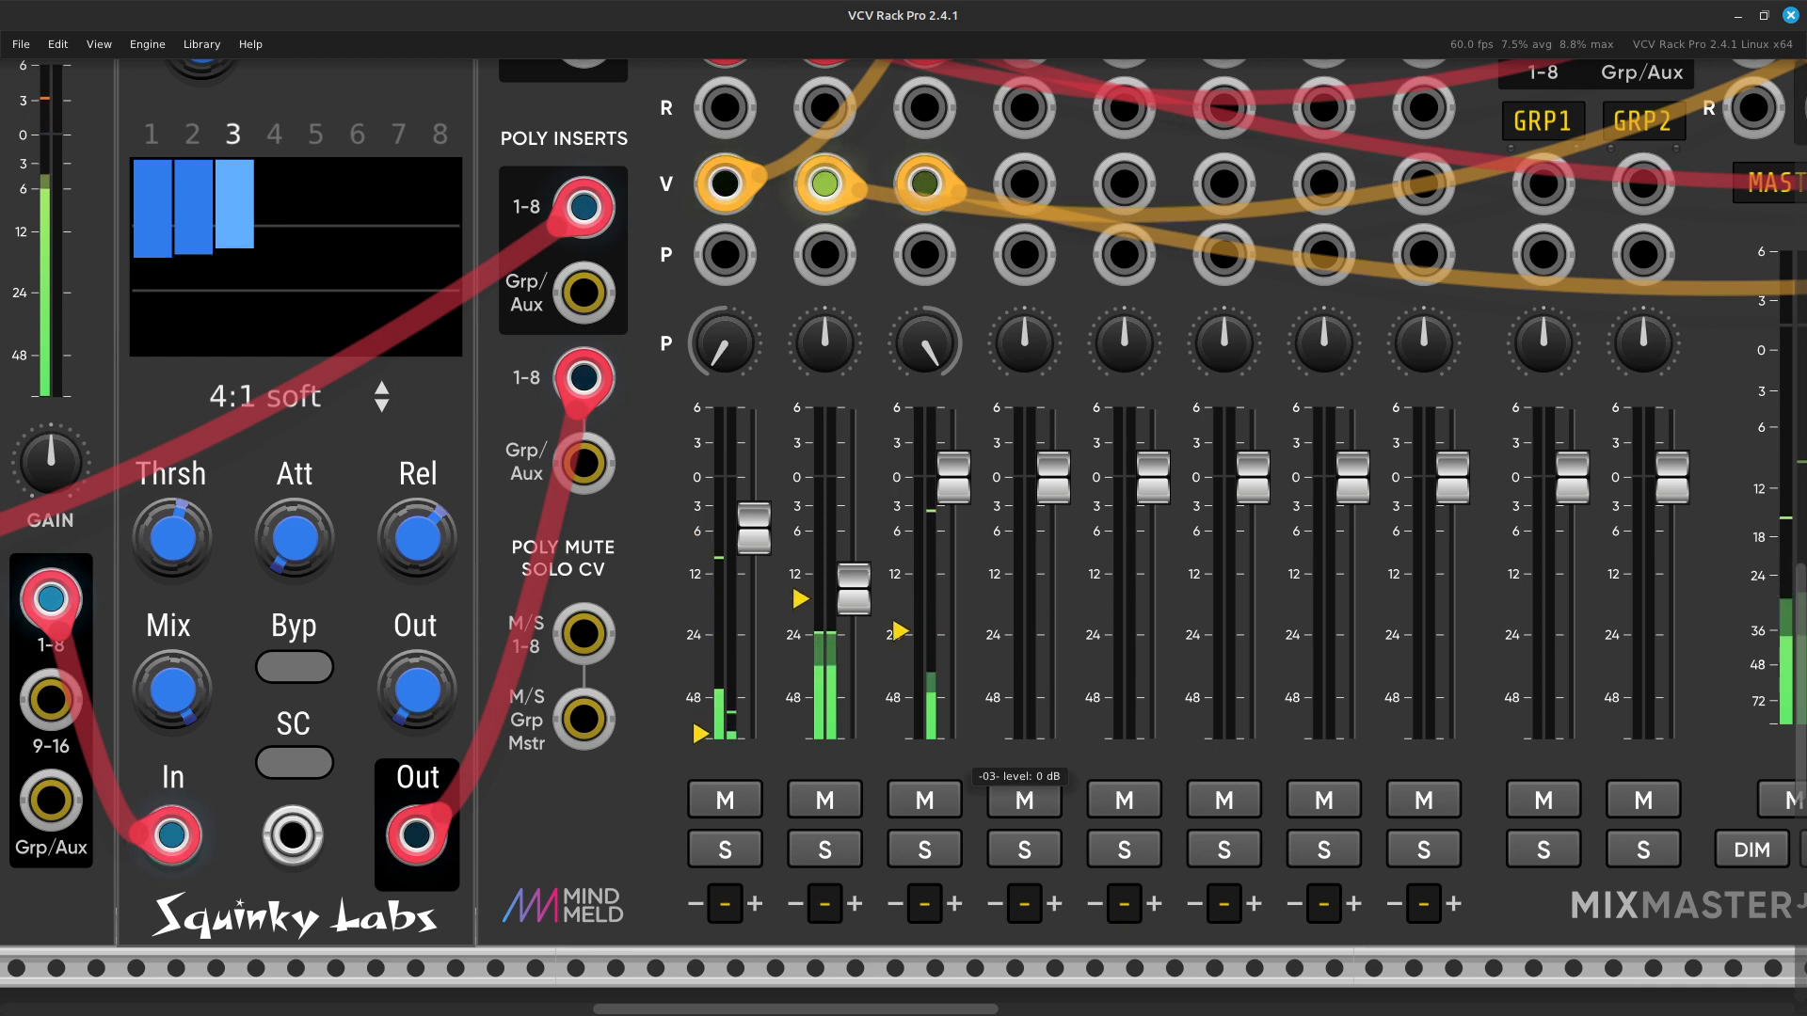
left_click_drag(953, 478, 953, 533)
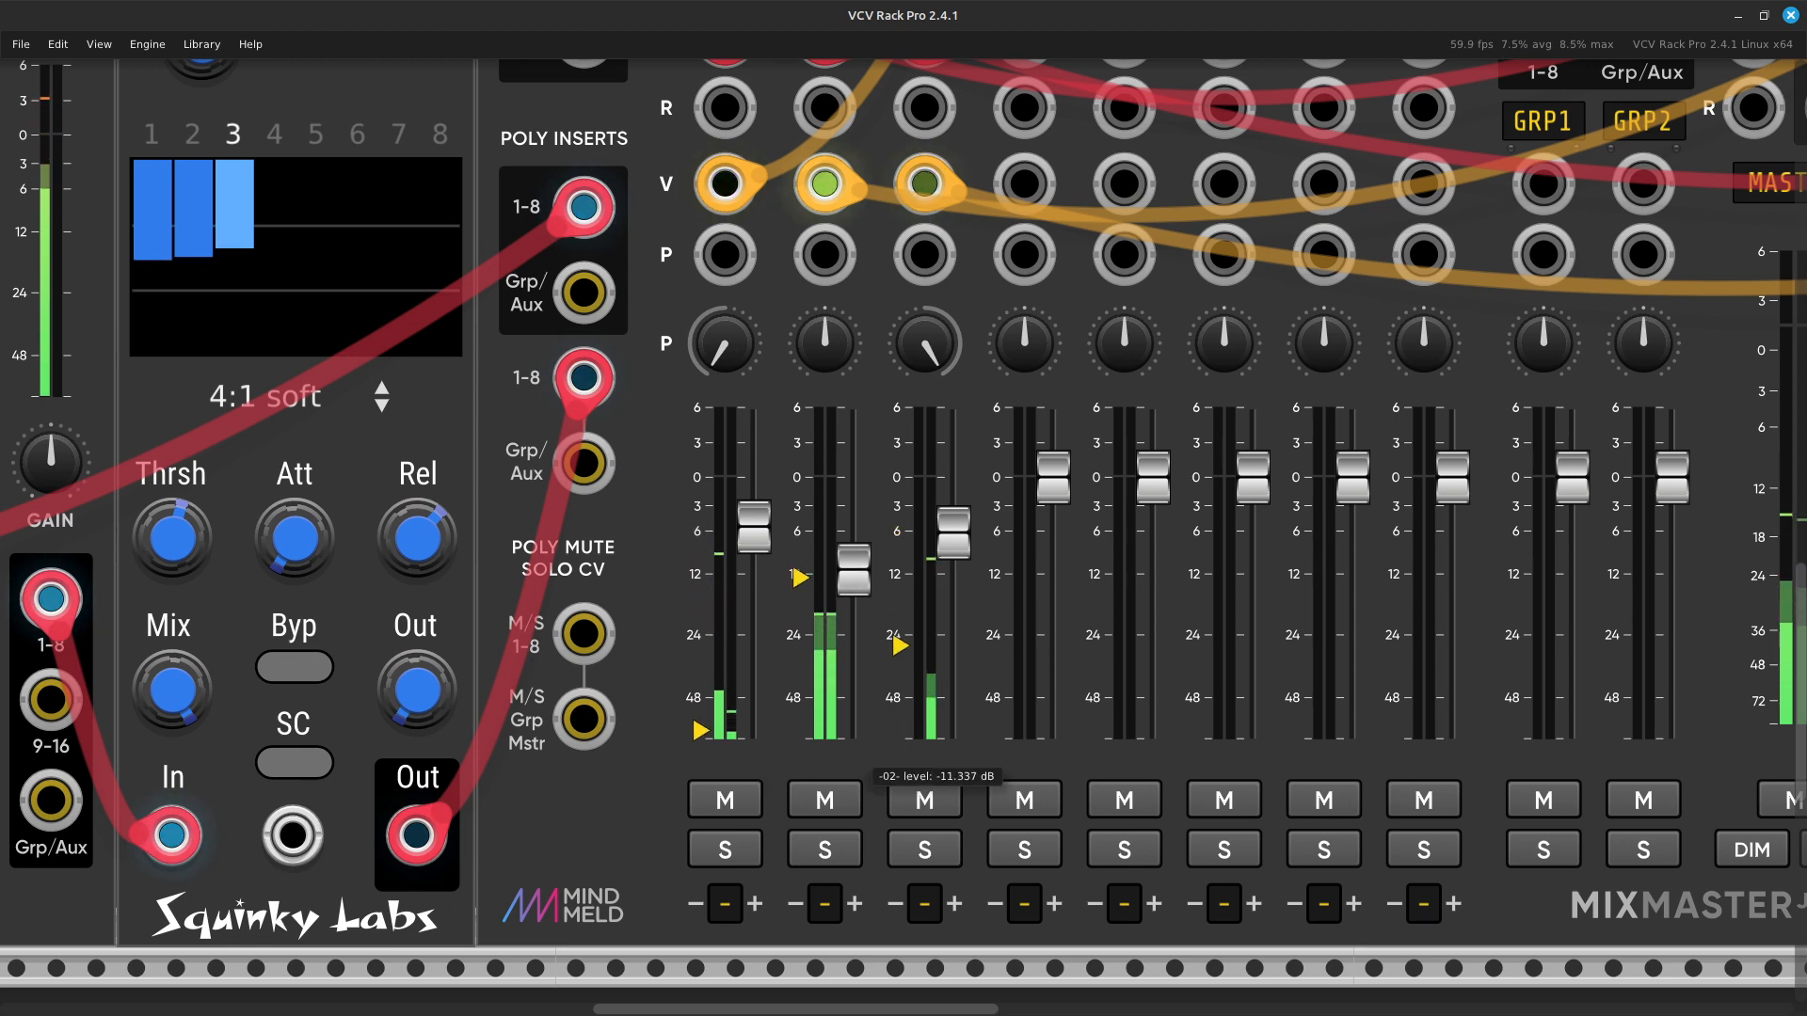
Look over the VCO, LFO and VCA modules of the three voices in the row above the mixer.
key("Right")
key("Up")
key("Down")
key("Down")
key("Right")
key("Up")
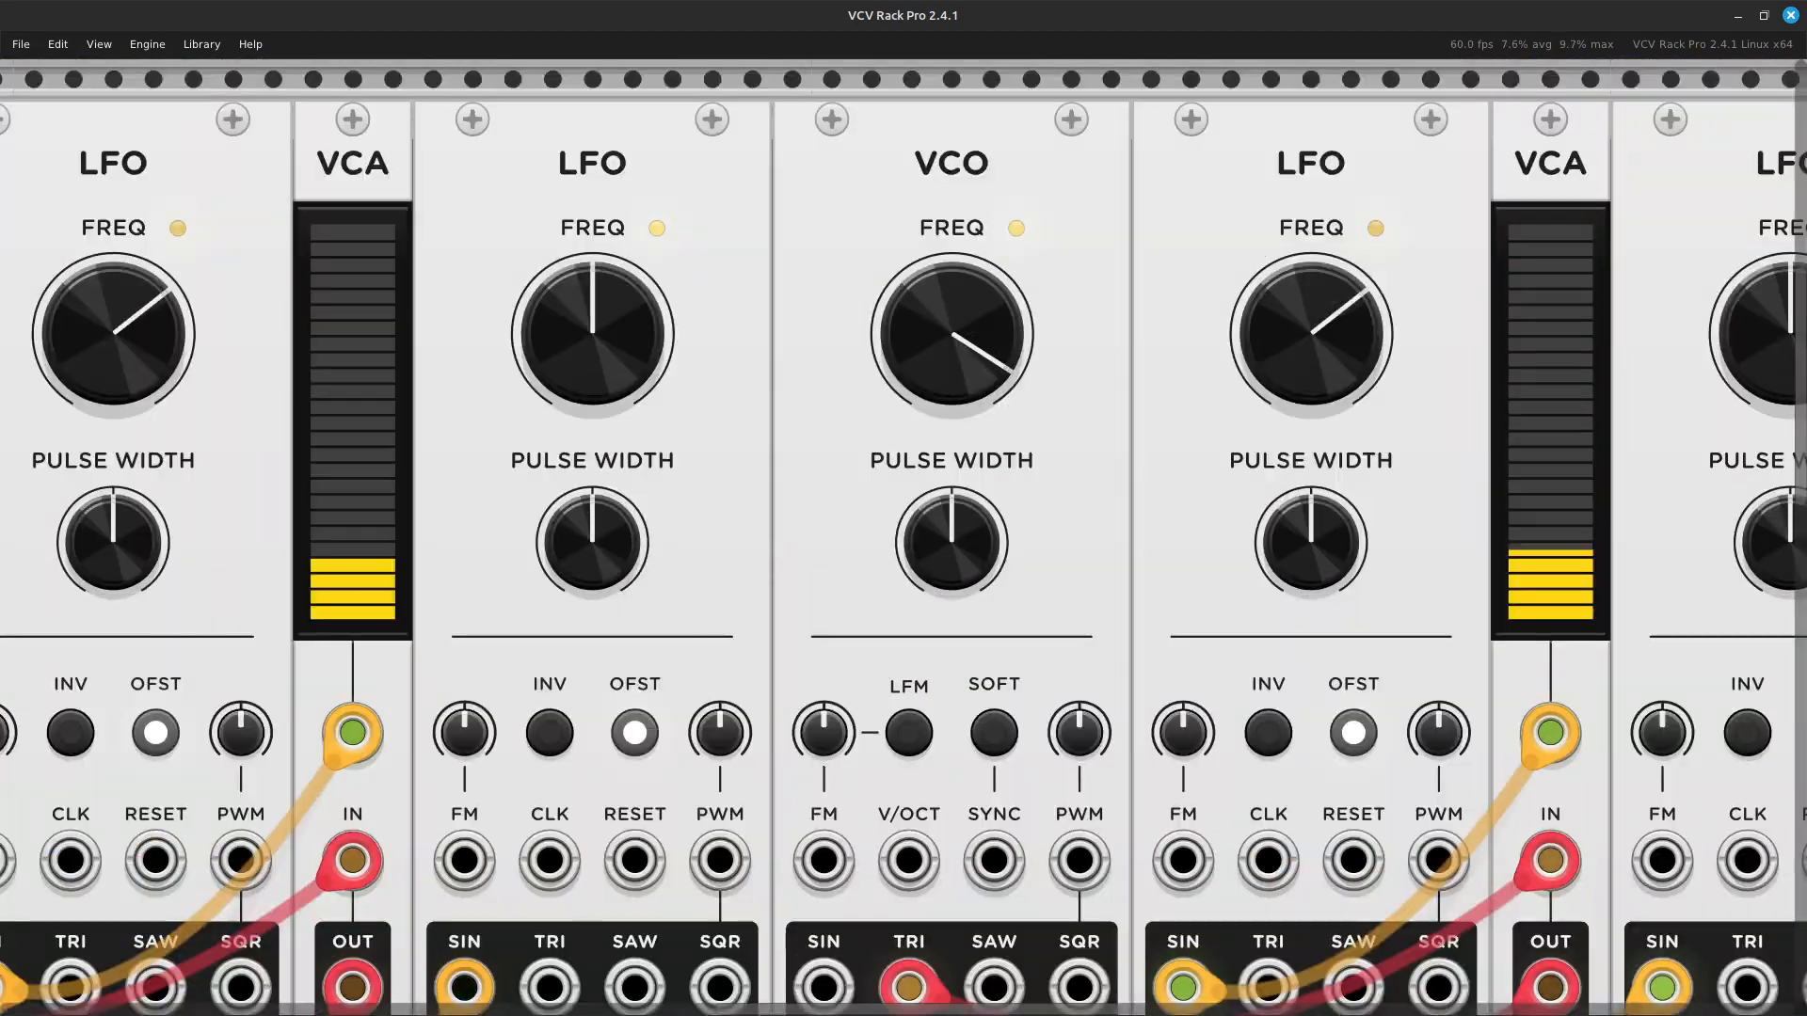
key("Left")
key("Down")
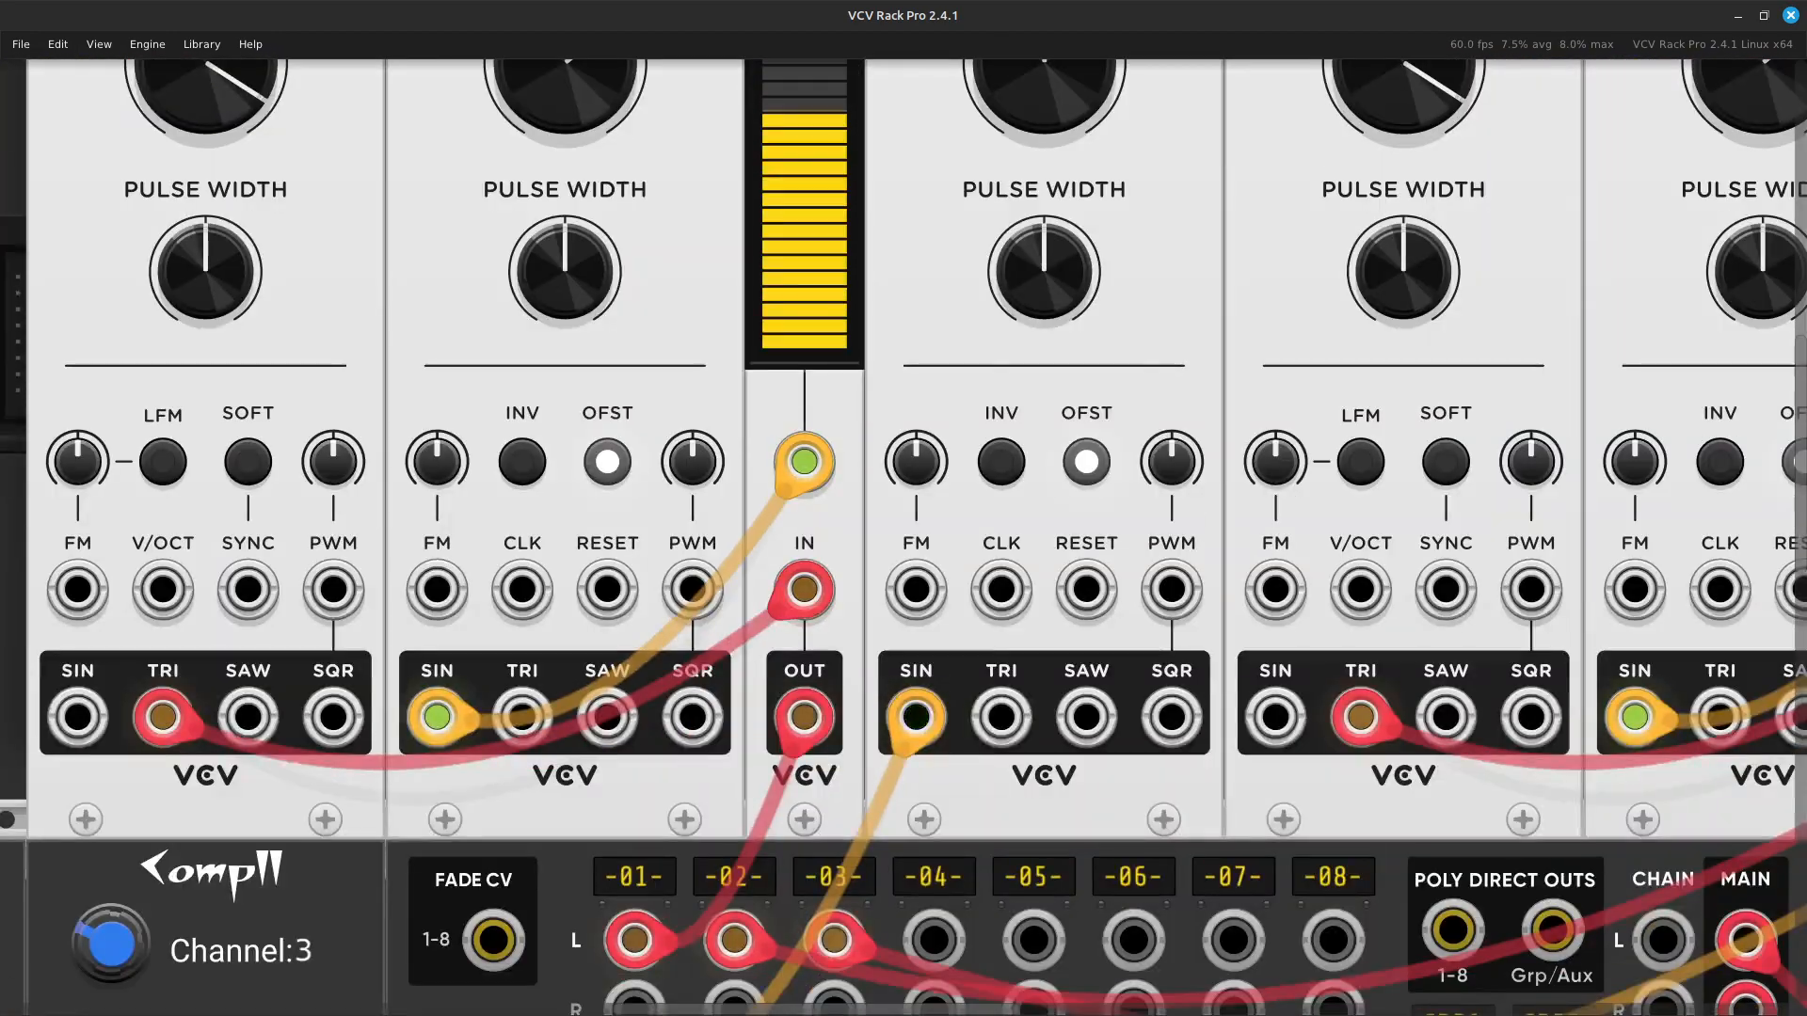
key("Up")
key("Up")
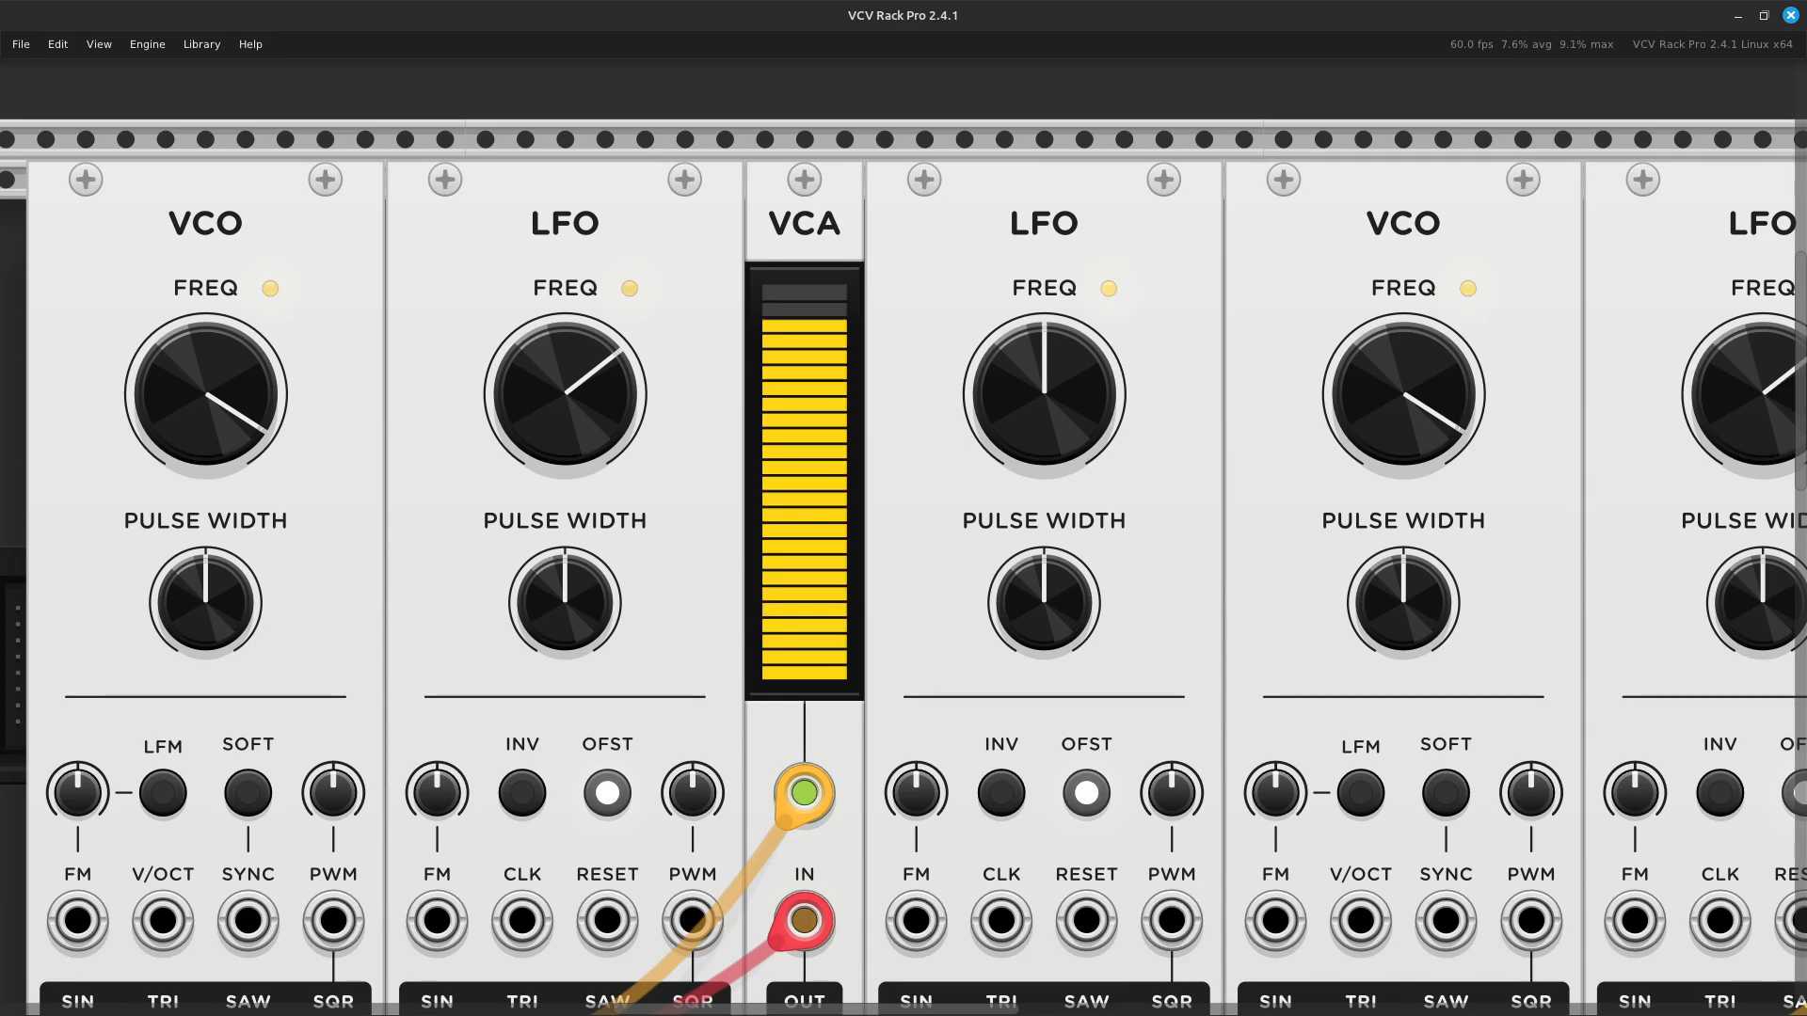
key("ctrl+minus")
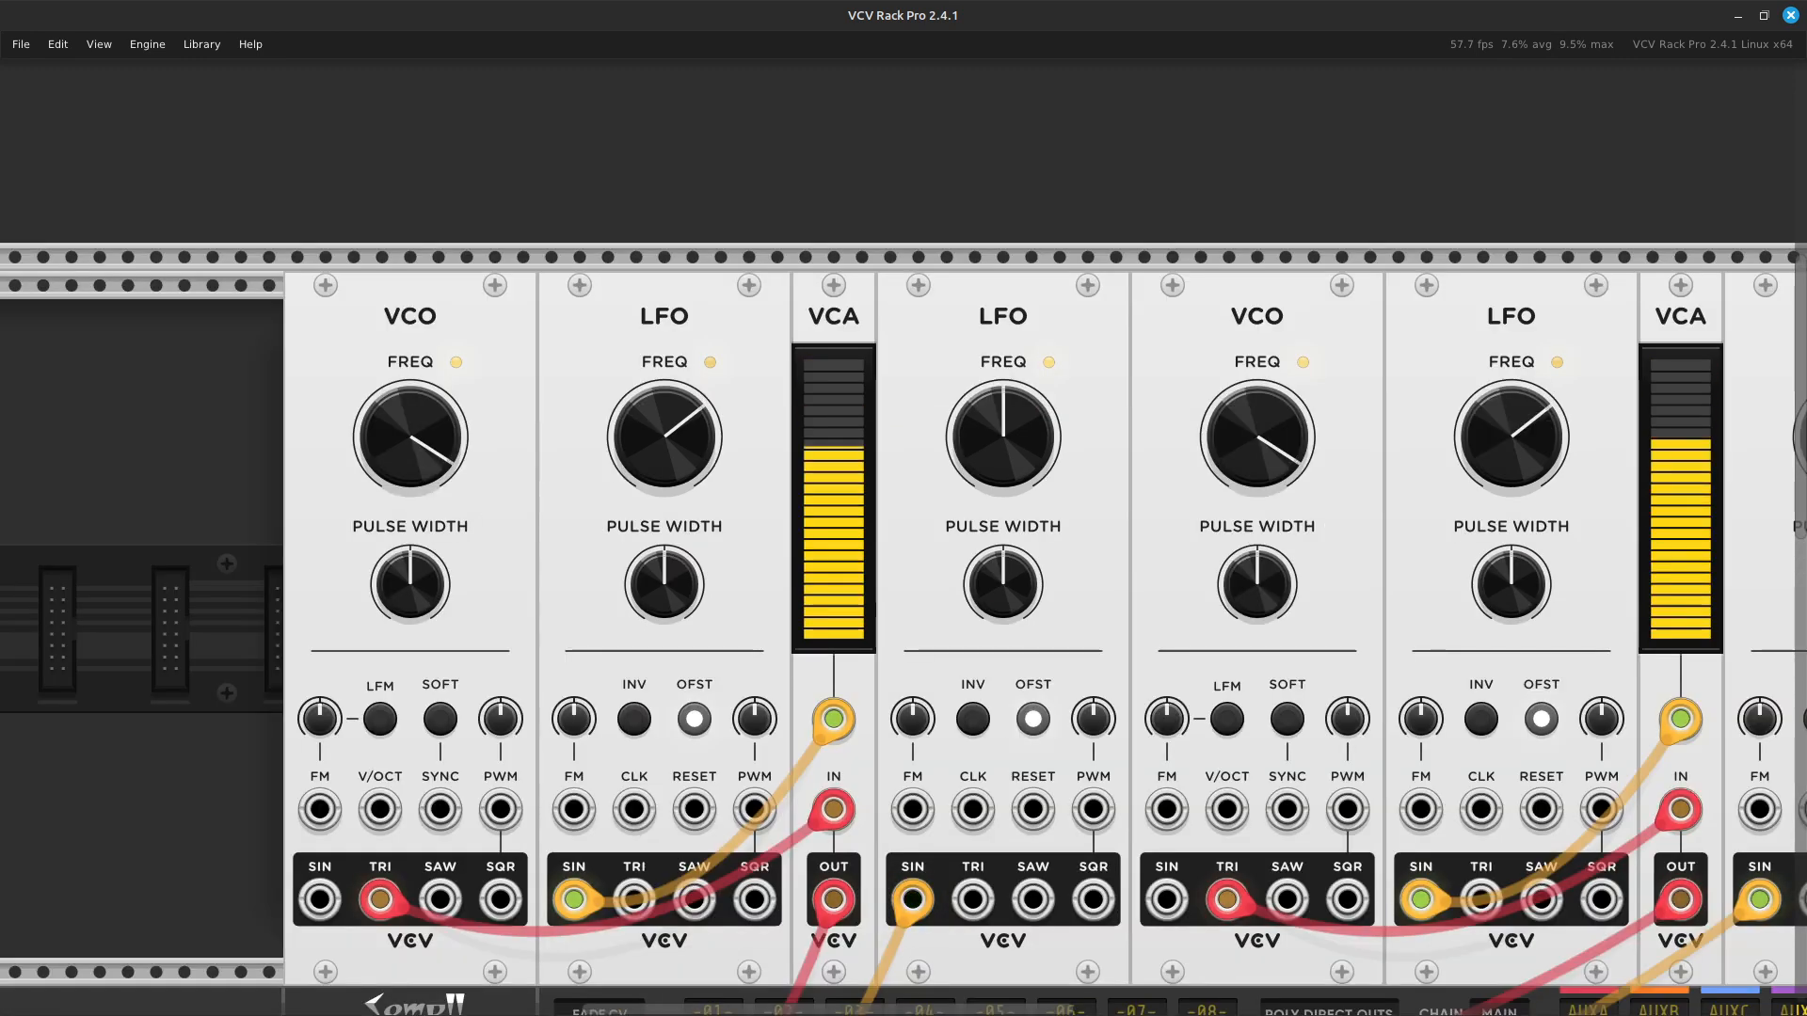
key("Right")
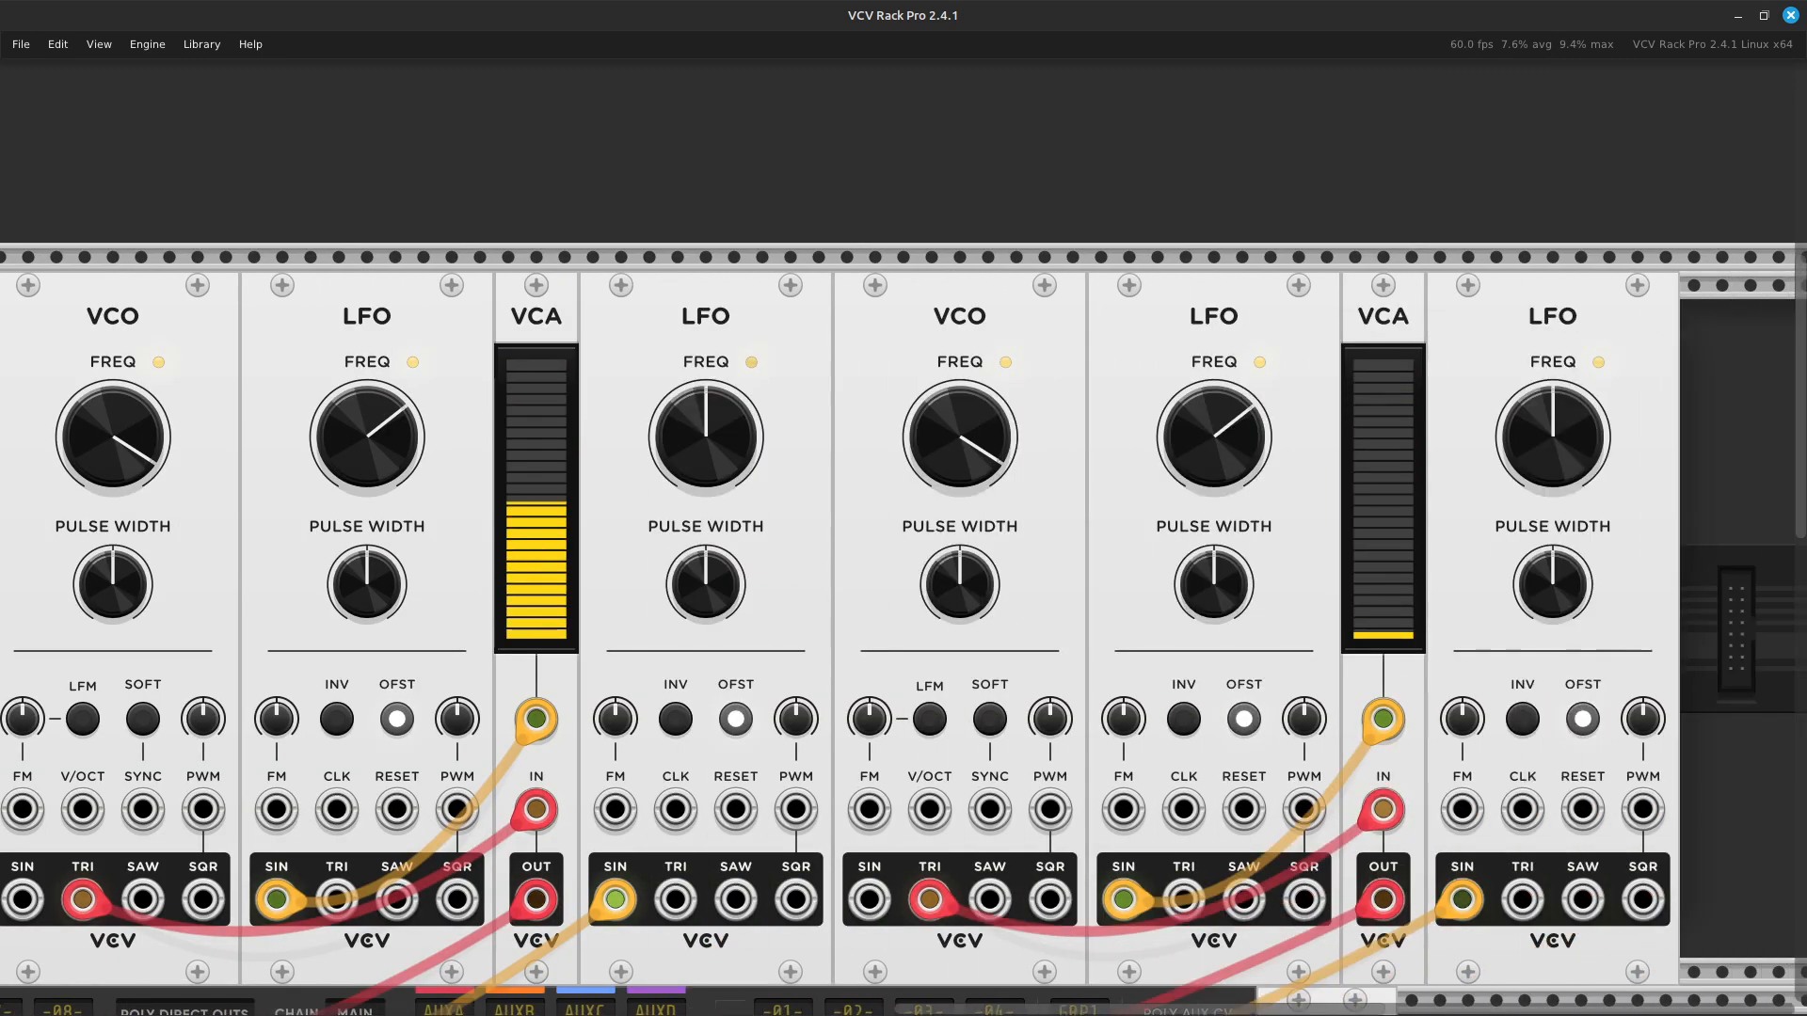
key("Right")
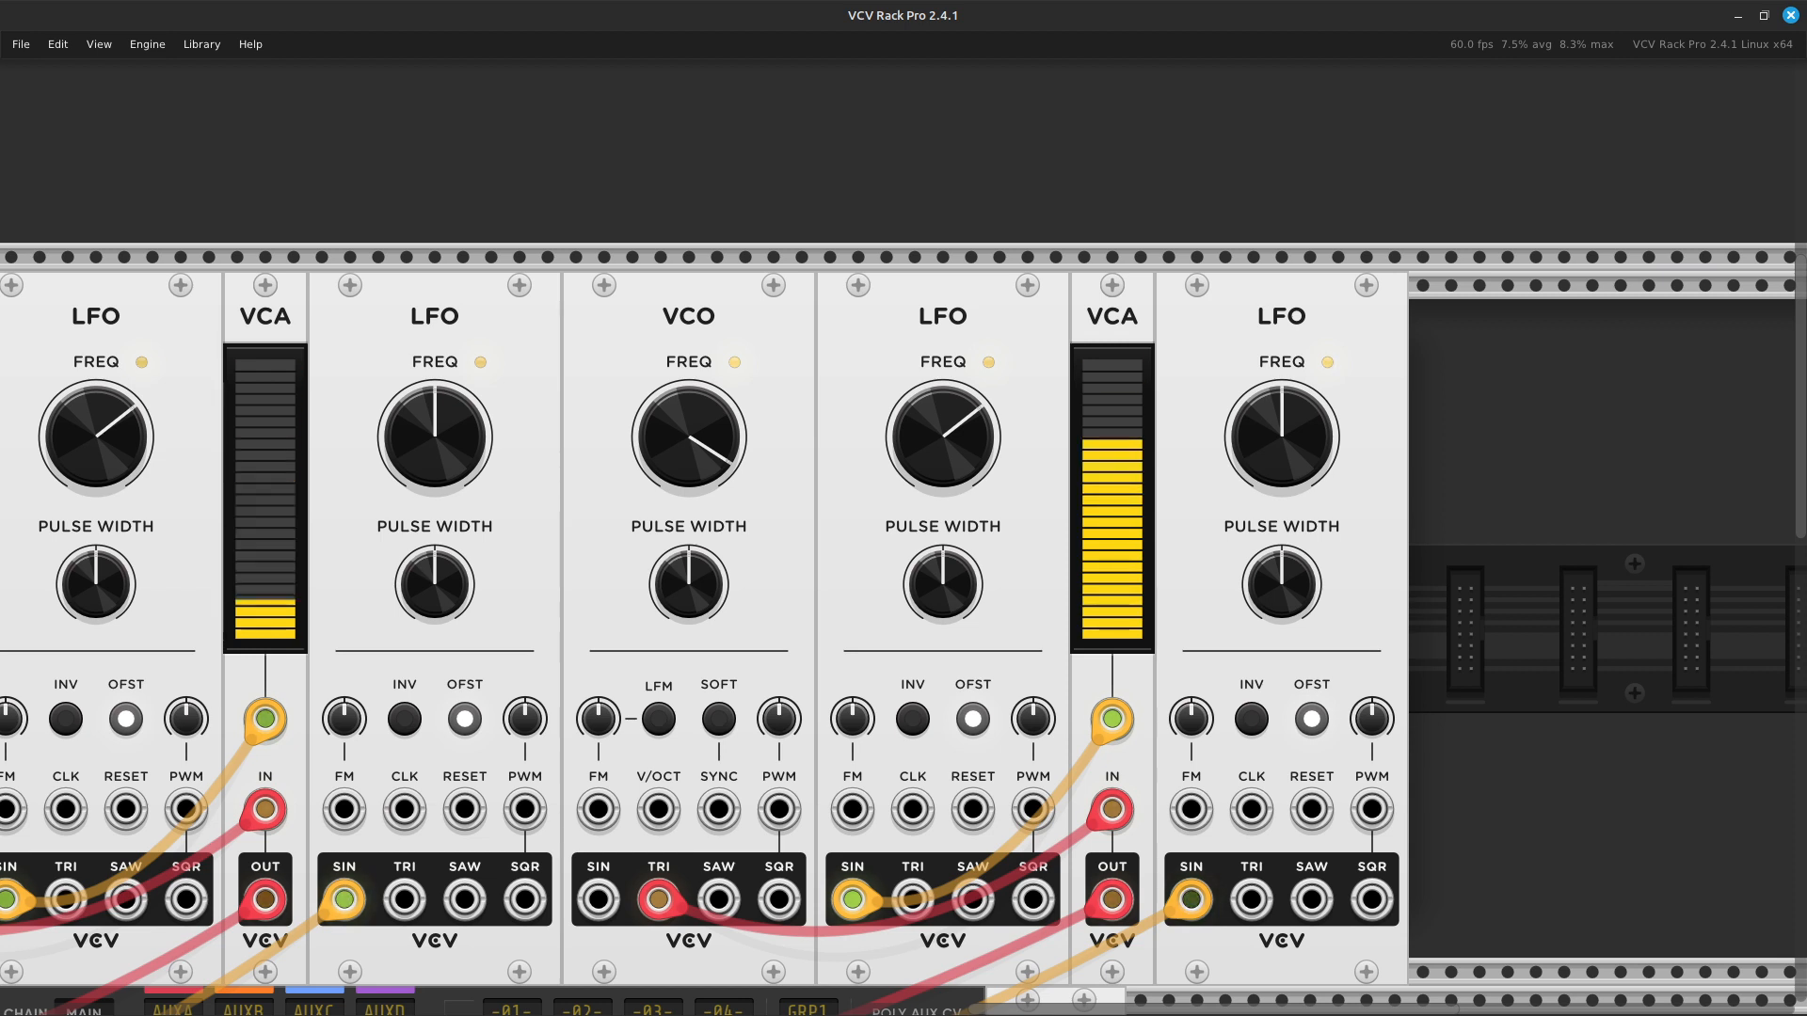
Shift the third voice's last LFO one module width to the right and insert a VCV LFO in the gap beside the VCA.
scroll(903, 508, "right", 9)
left_click_drag(860, 317, 1114, 317)
right_click(861, 452)
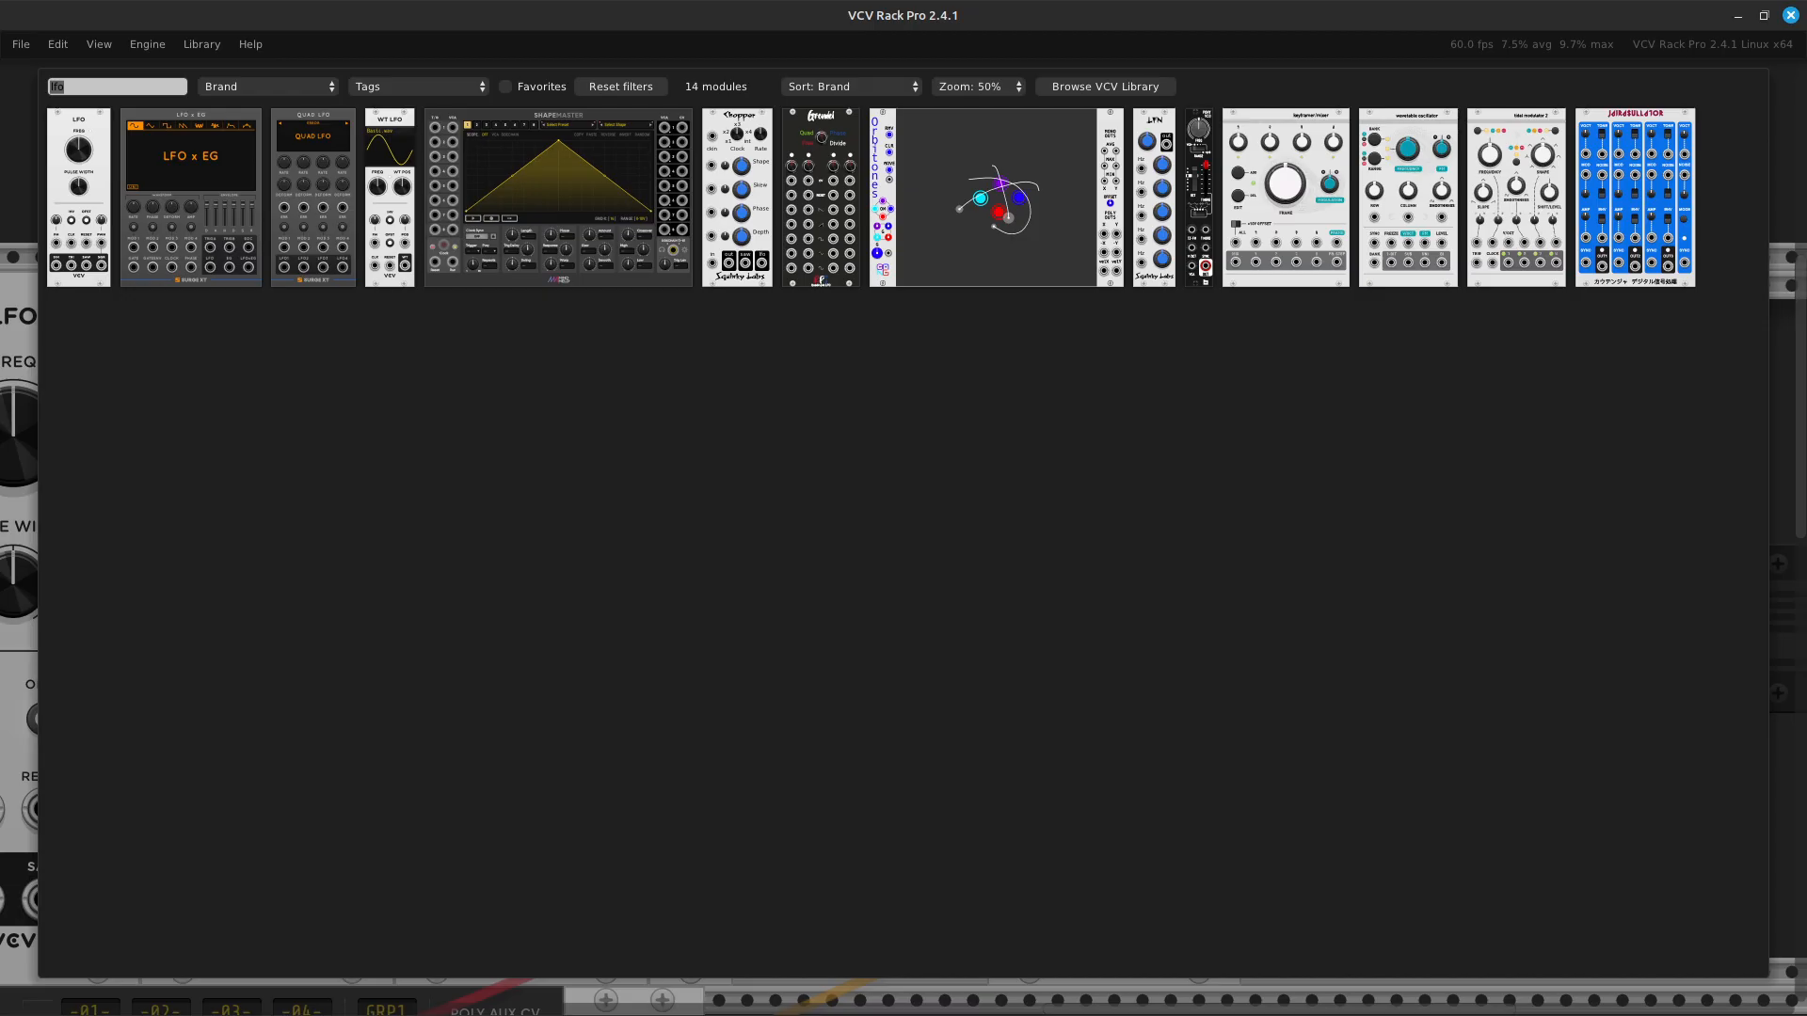
key("BackSpace")
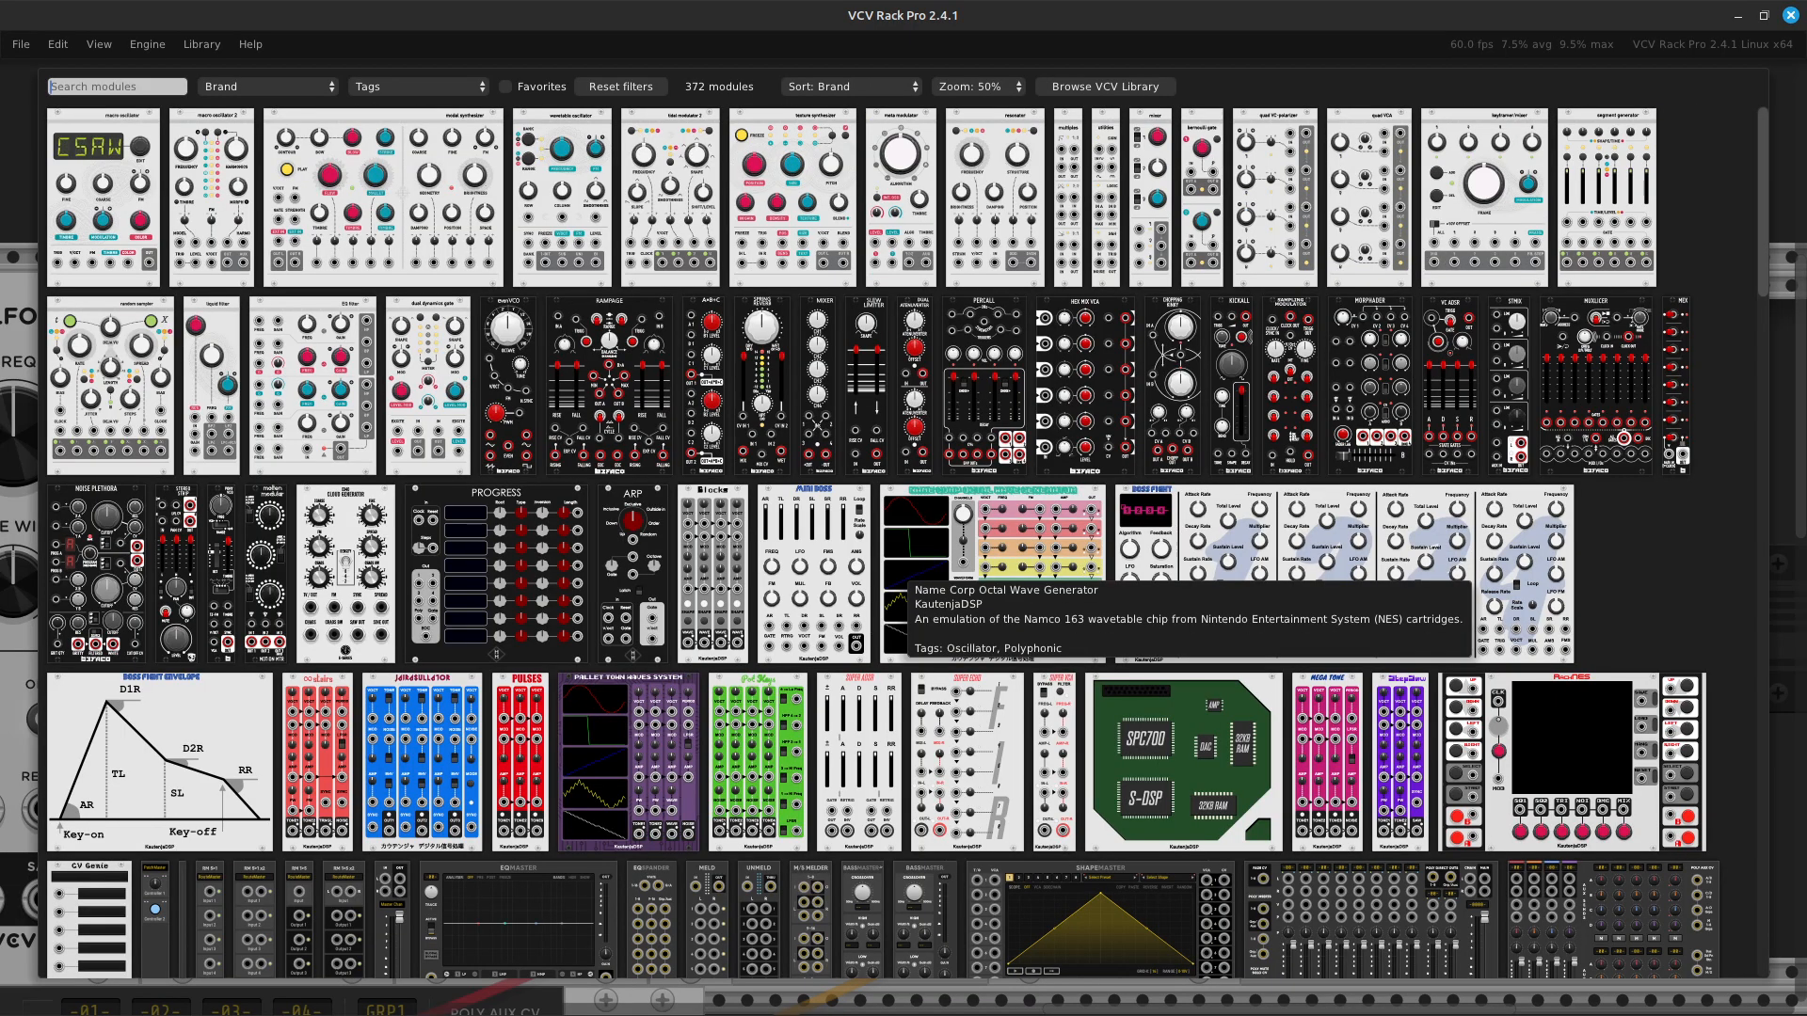
type("lfo")
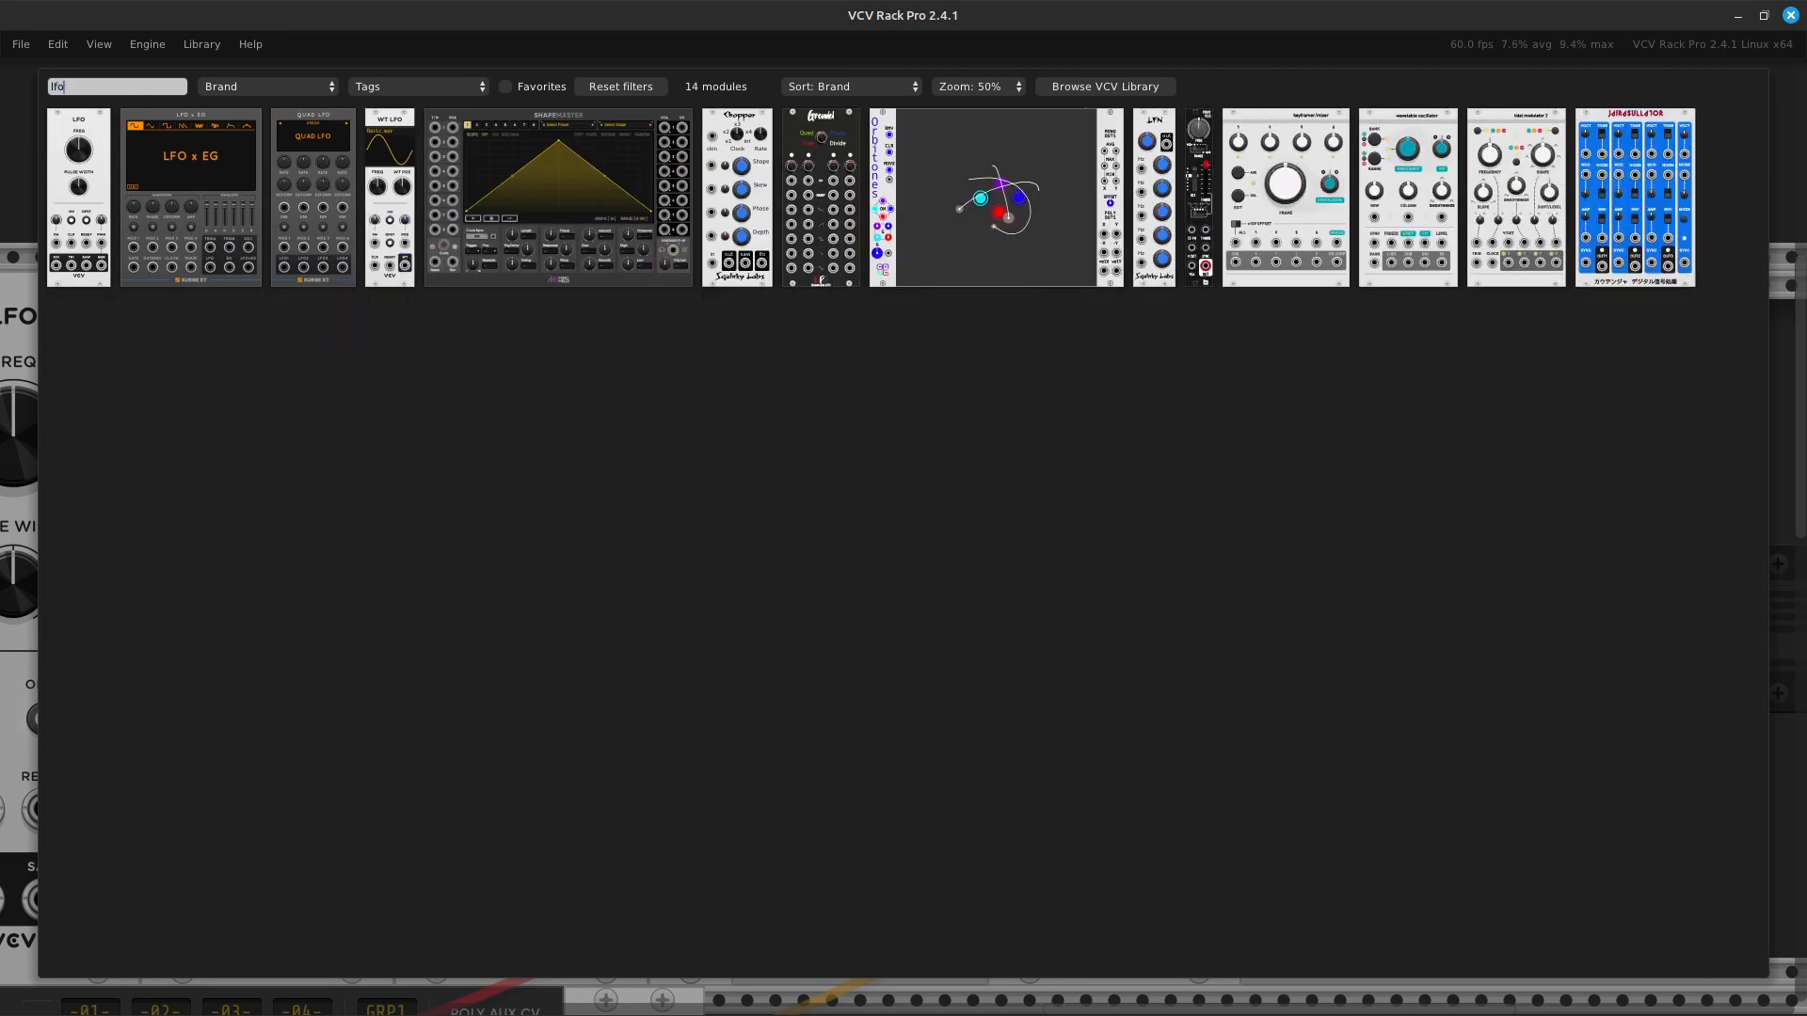
left_click(78, 215)
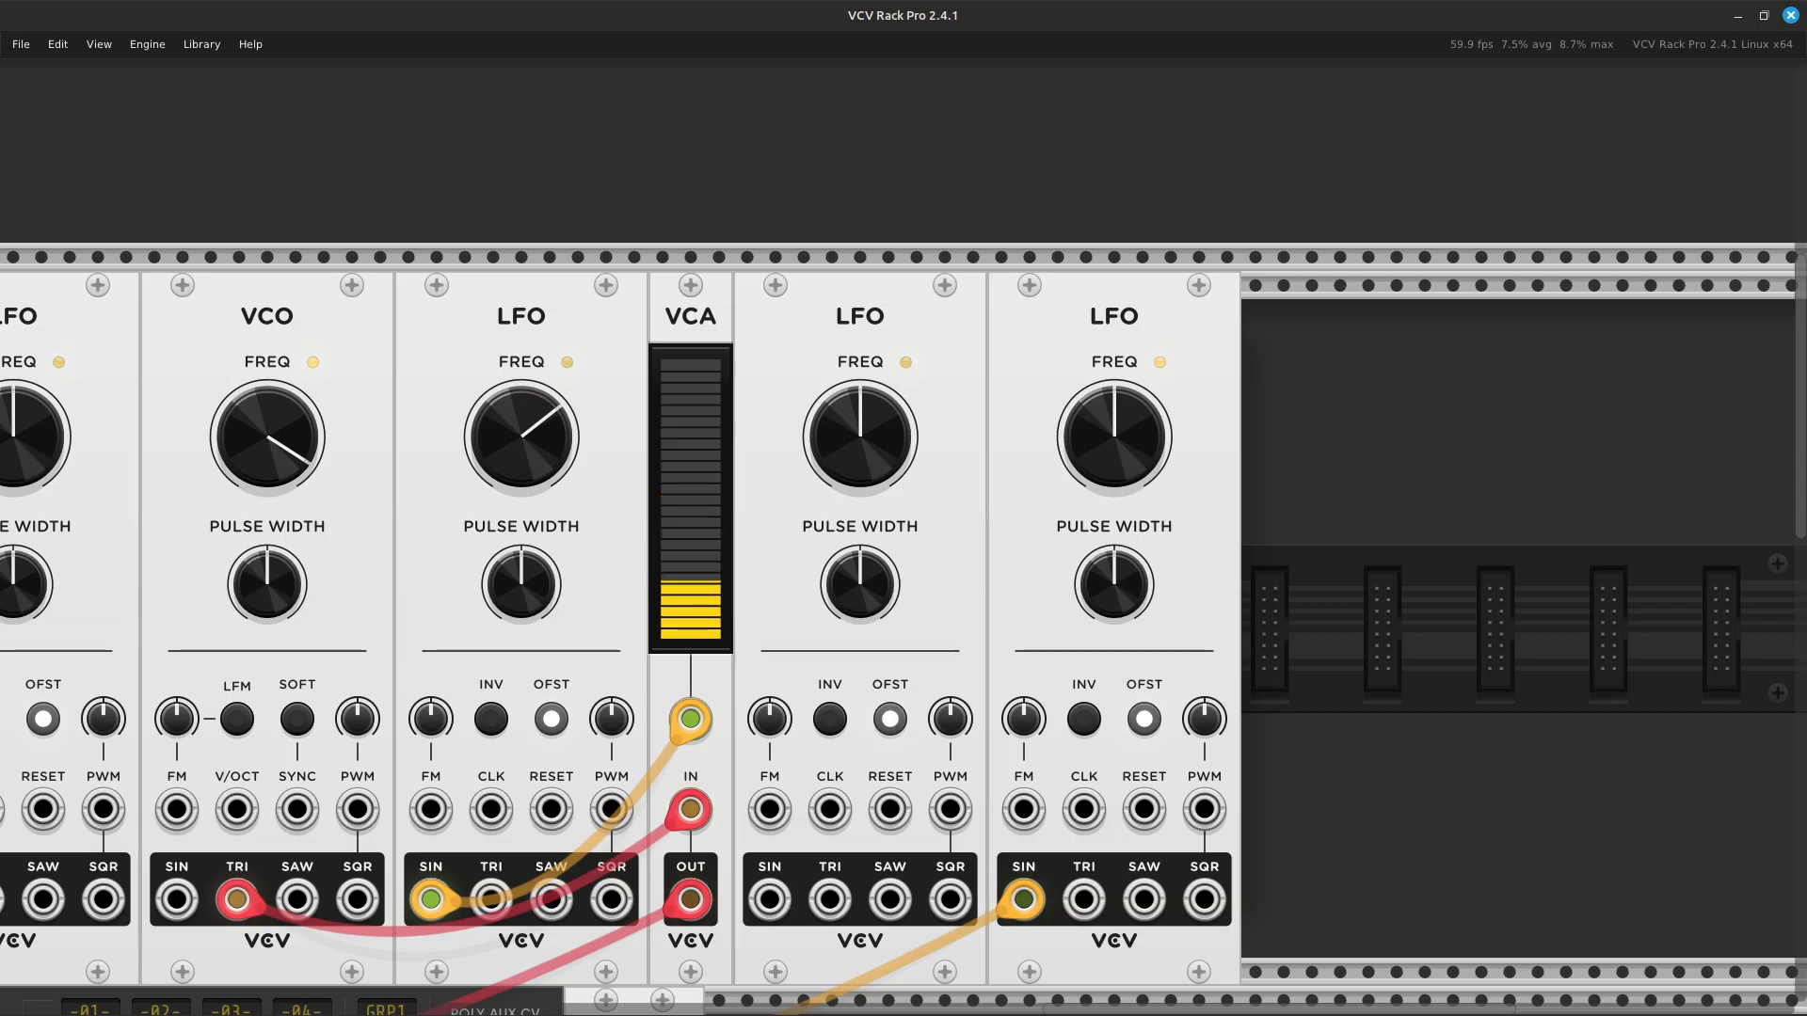
Connect the inserted LFO's sine output to the FM input of the last LFO with a yellow cable.
scroll(979, 584, "down", 5)
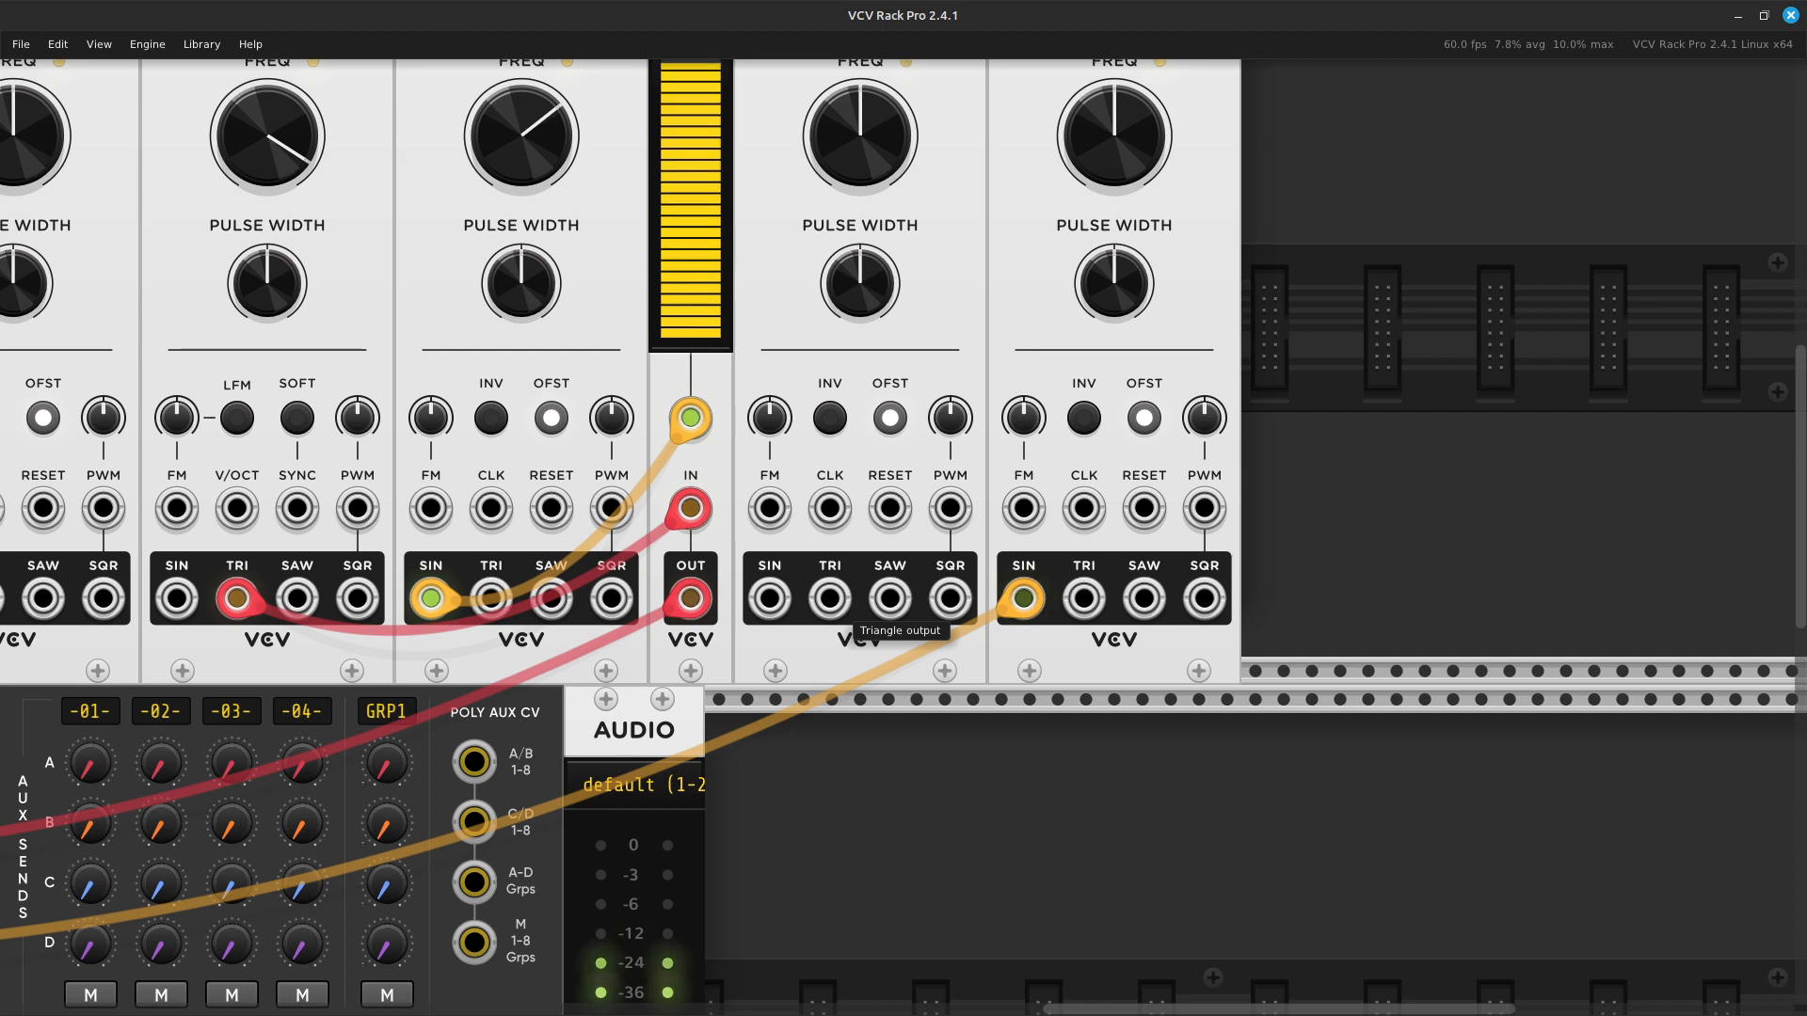
right_click(770, 600)
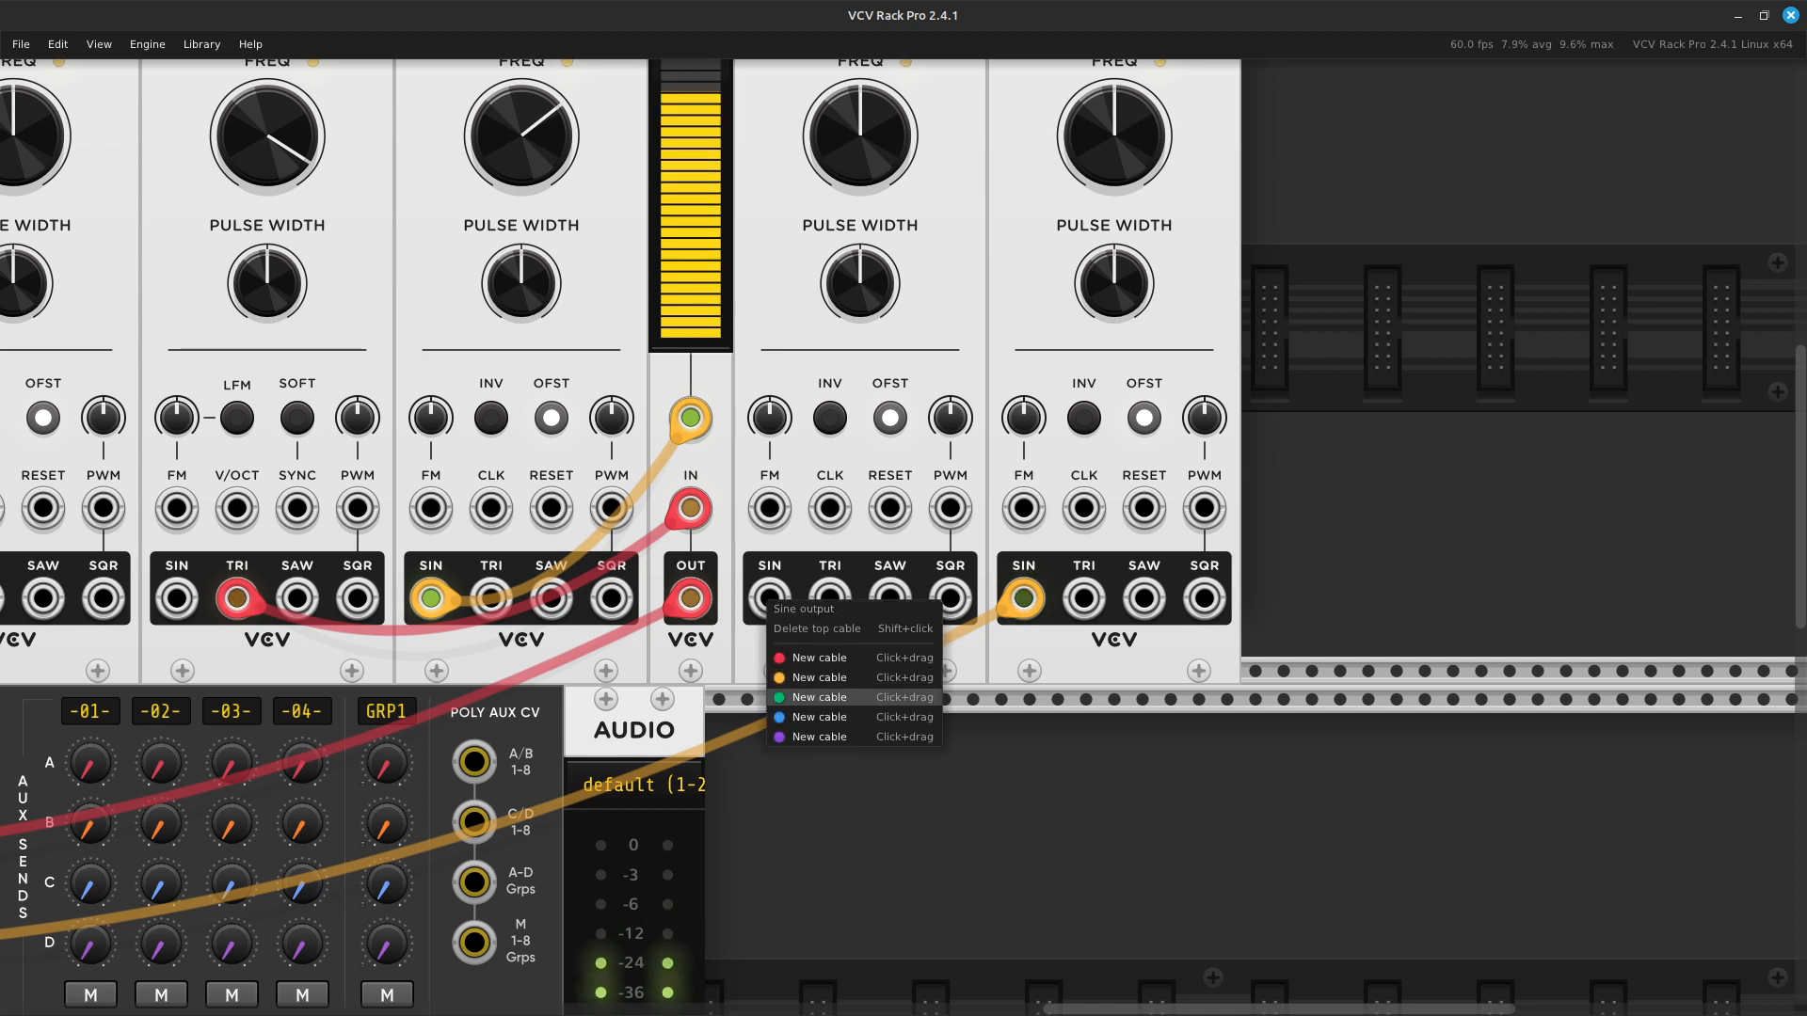
left_click_drag(818, 678, 1024, 508)
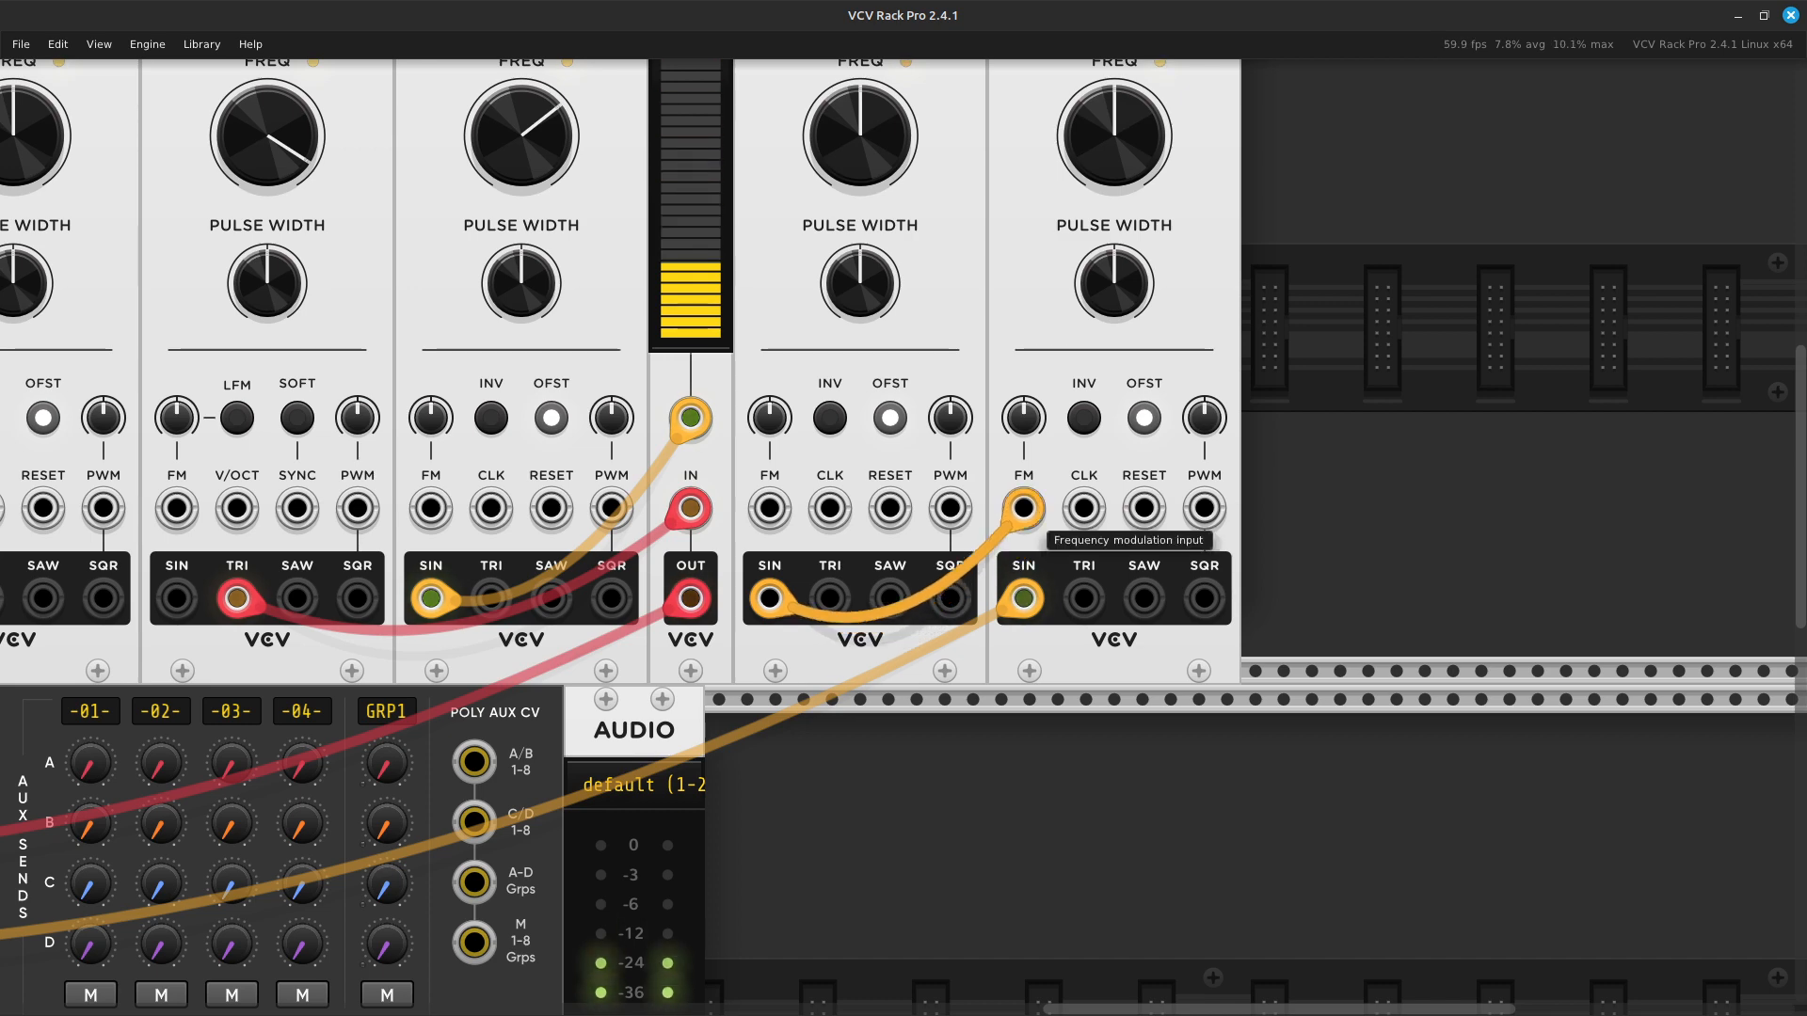
Set the frequency of the LFO directly after the third VCA to 0.04 Hz.
scroll(1024, 508, "up", 4)
right_click(866, 314)
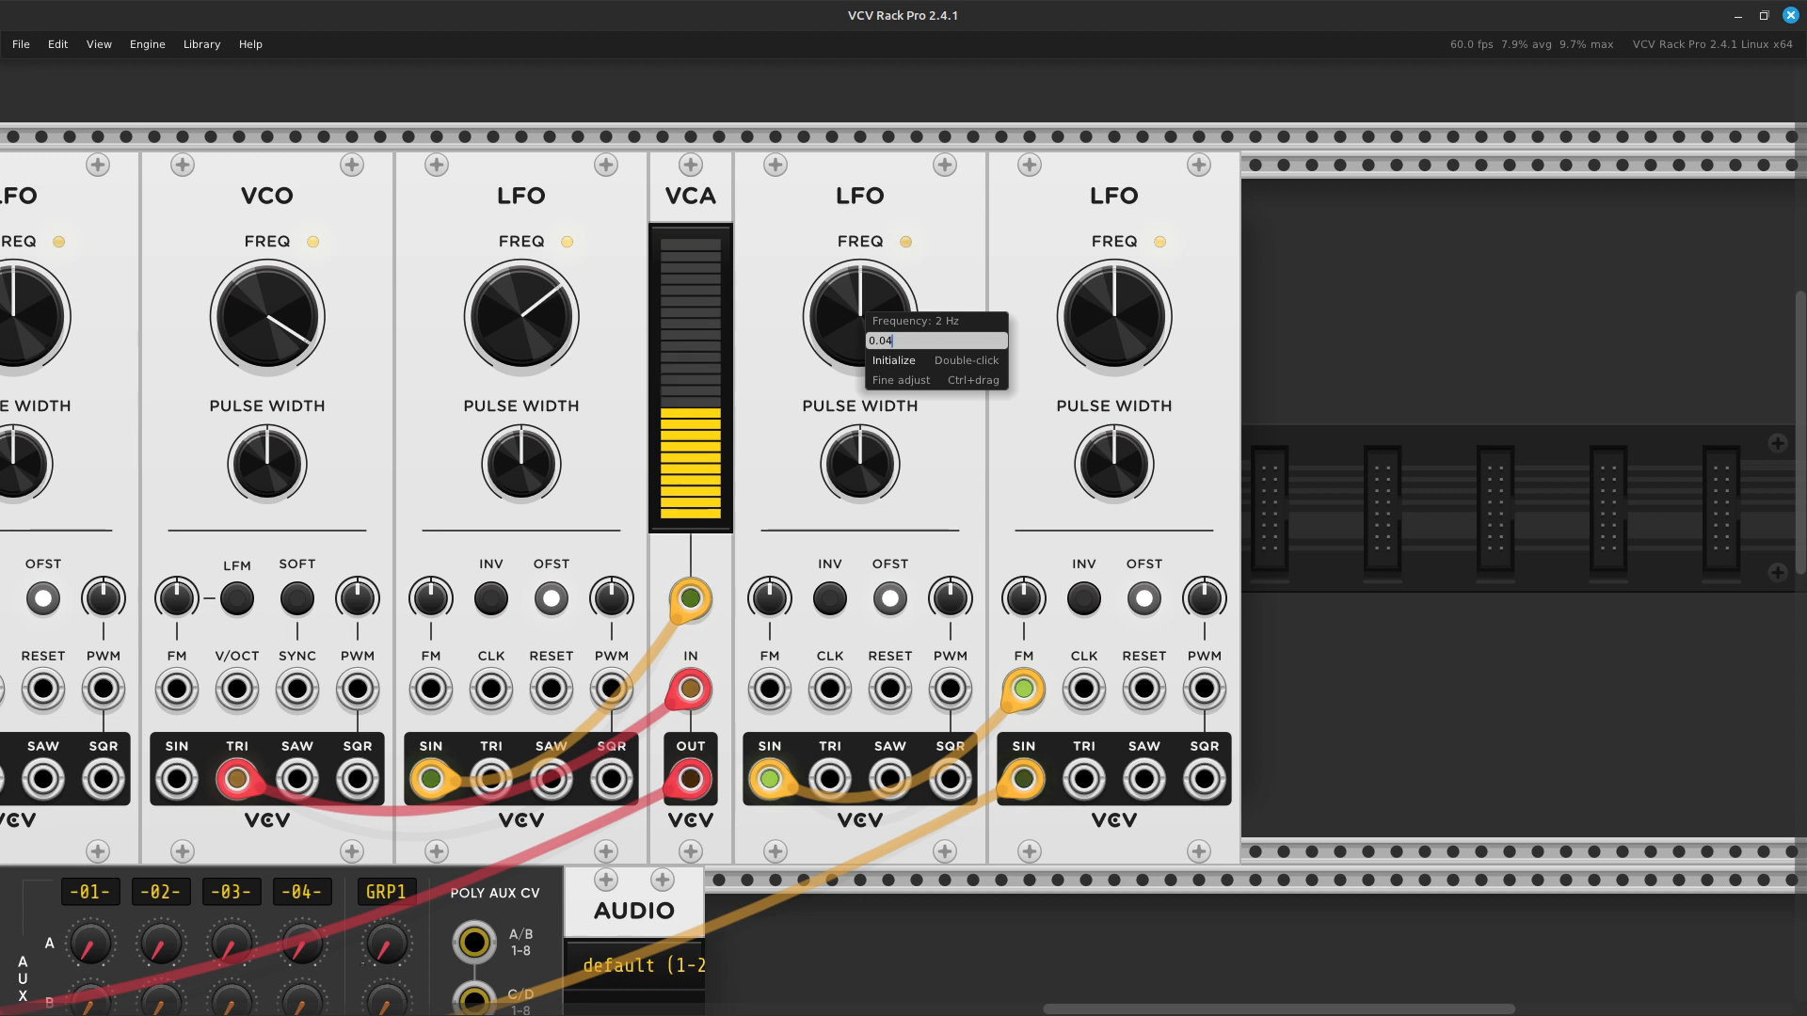
key("Return")
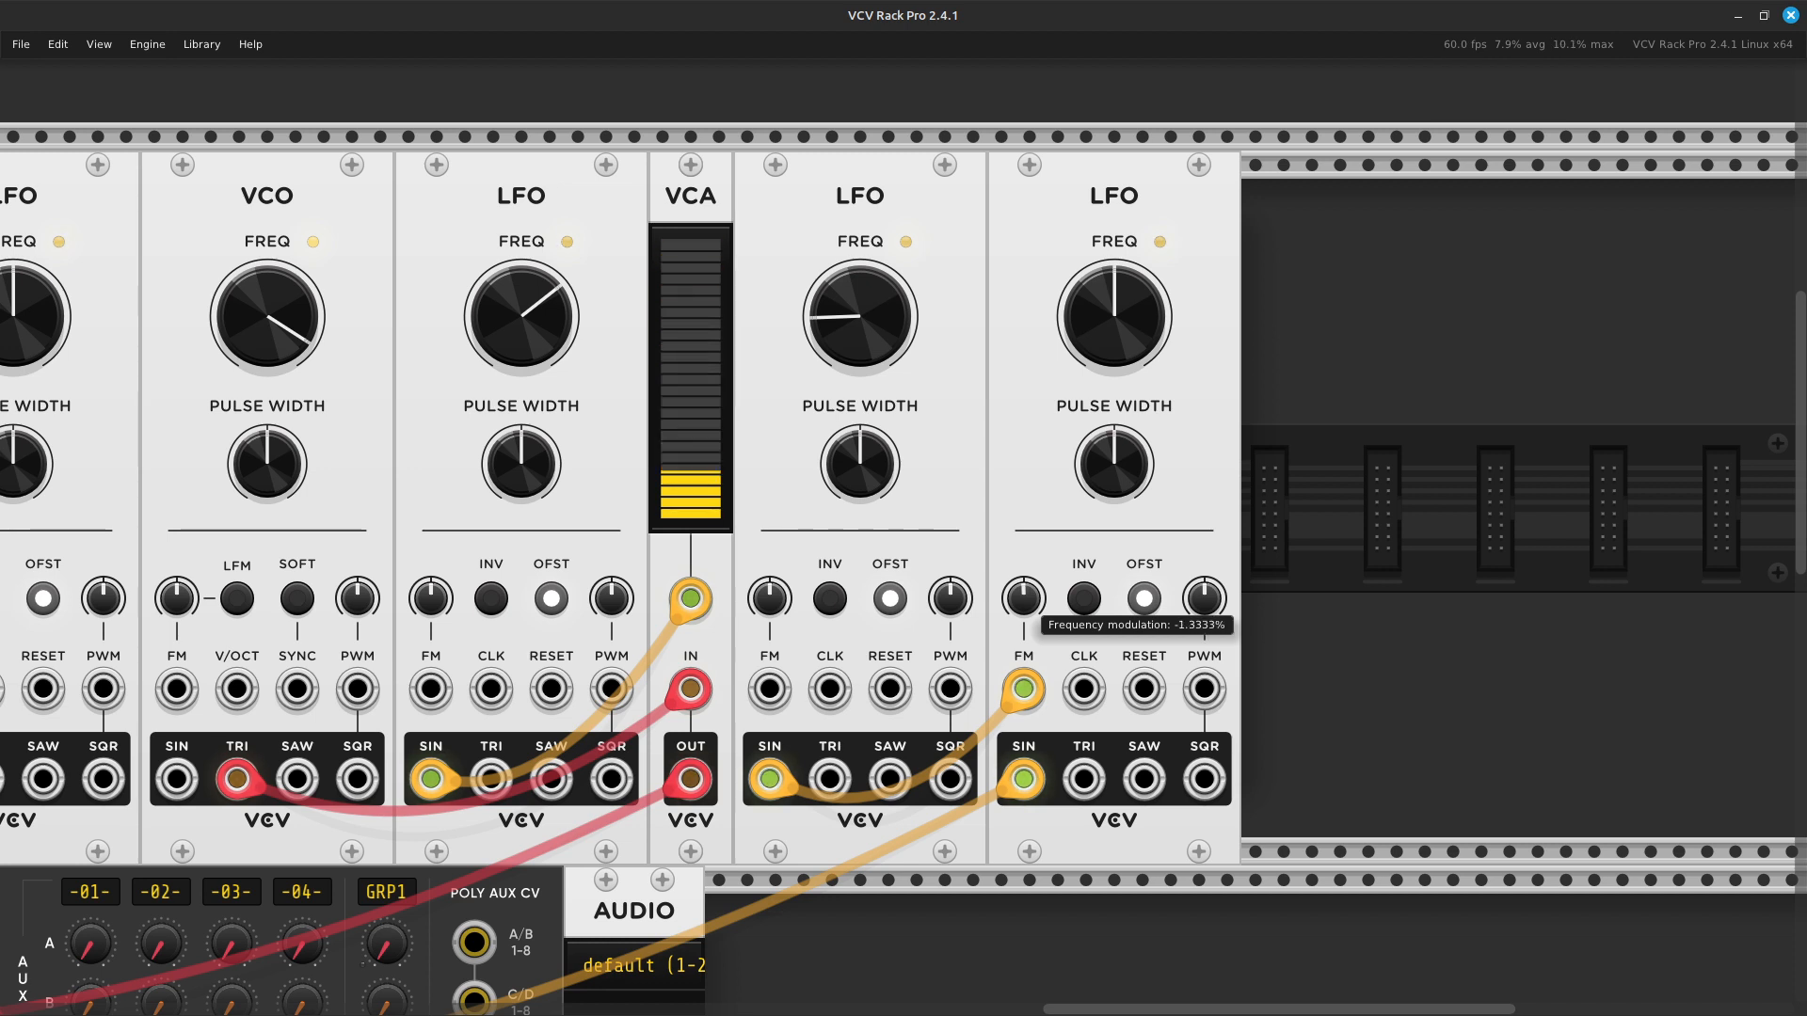
Examine the modules and cabling of all three voices along the oscillator row.
scroll(903, 536, "down", 10)
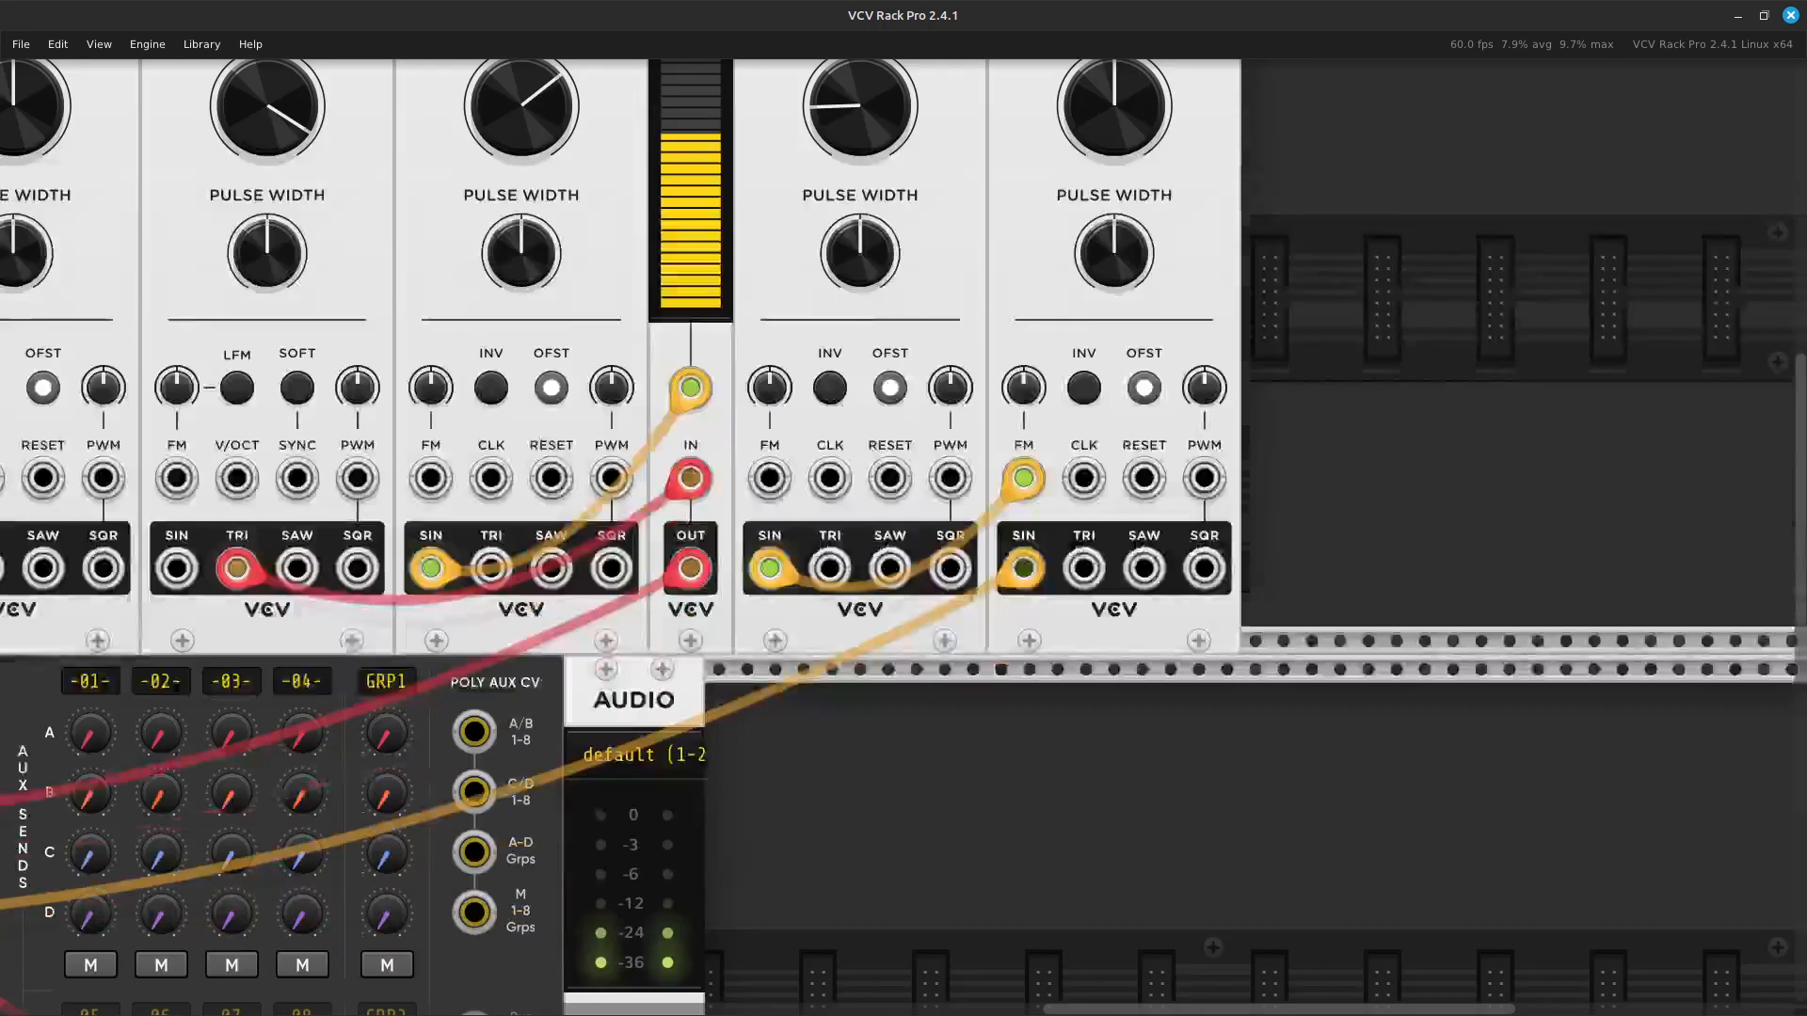
scroll(904, 536, "up", 9)
scroll(903, 536, "left", 3)
scroll(903, 536, "left", 5)
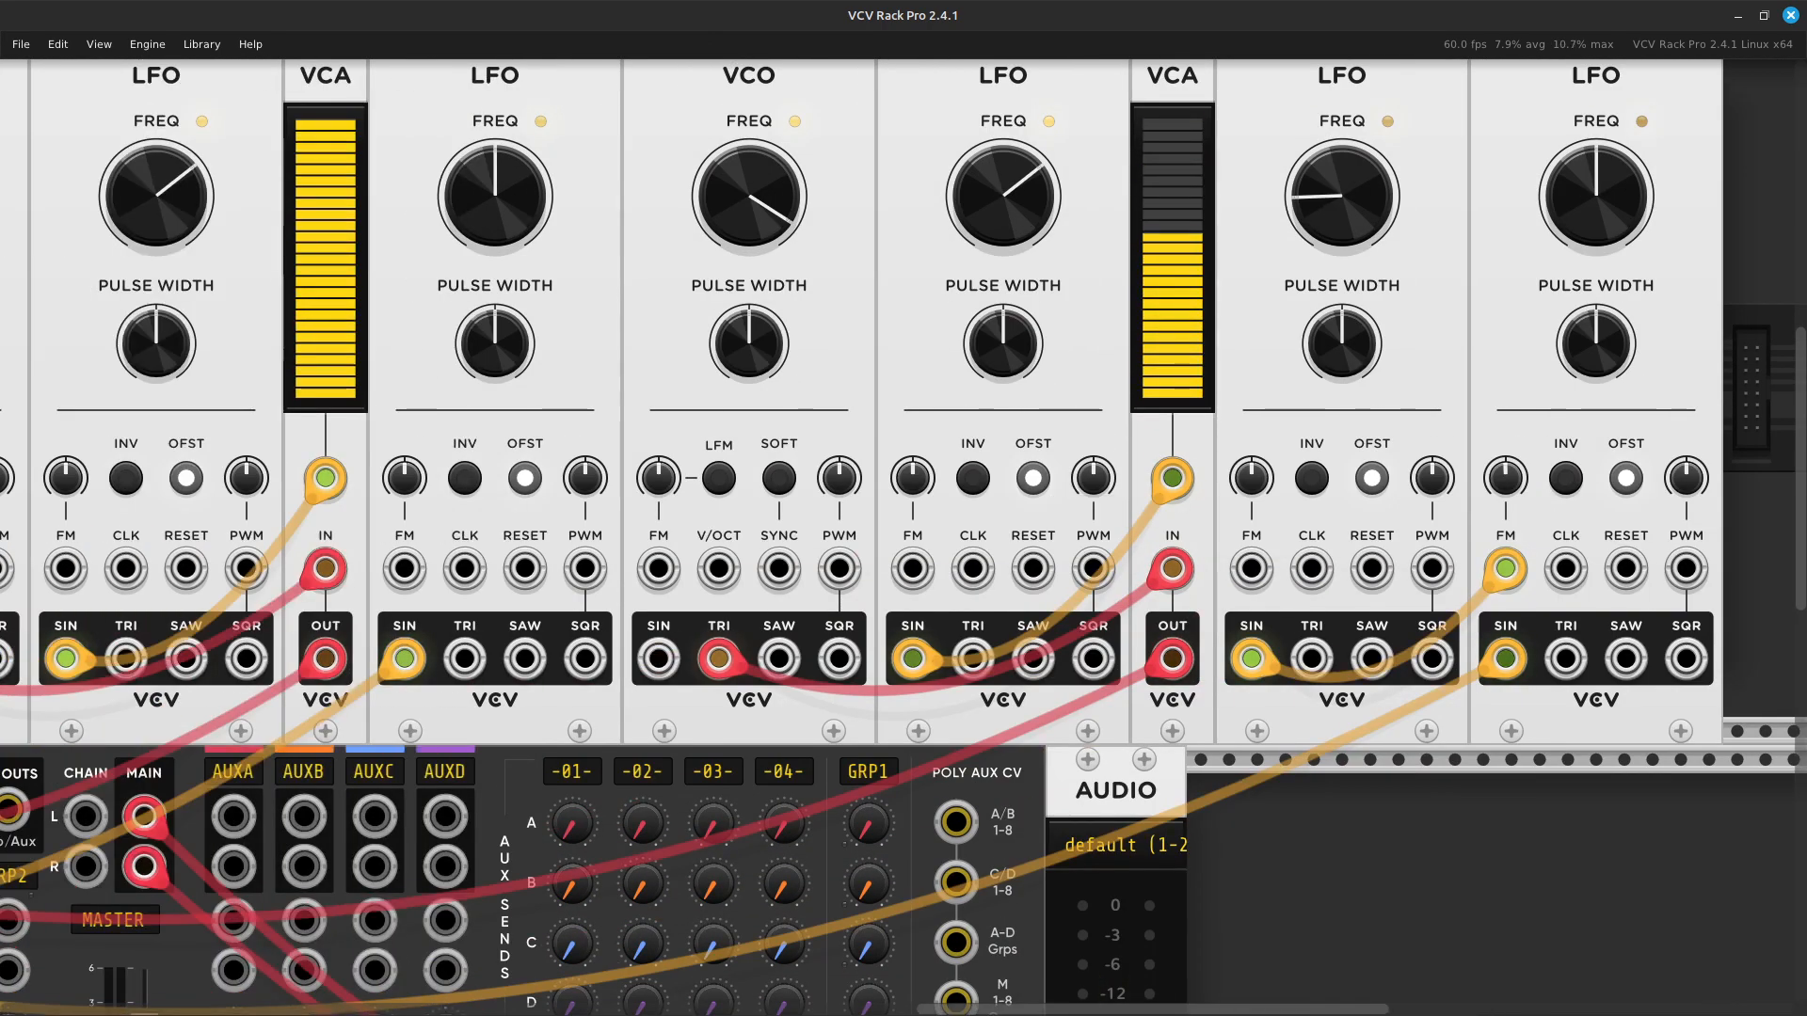
scroll(904, 536, "right", 4)
scroll(904, 536, "left", 15)
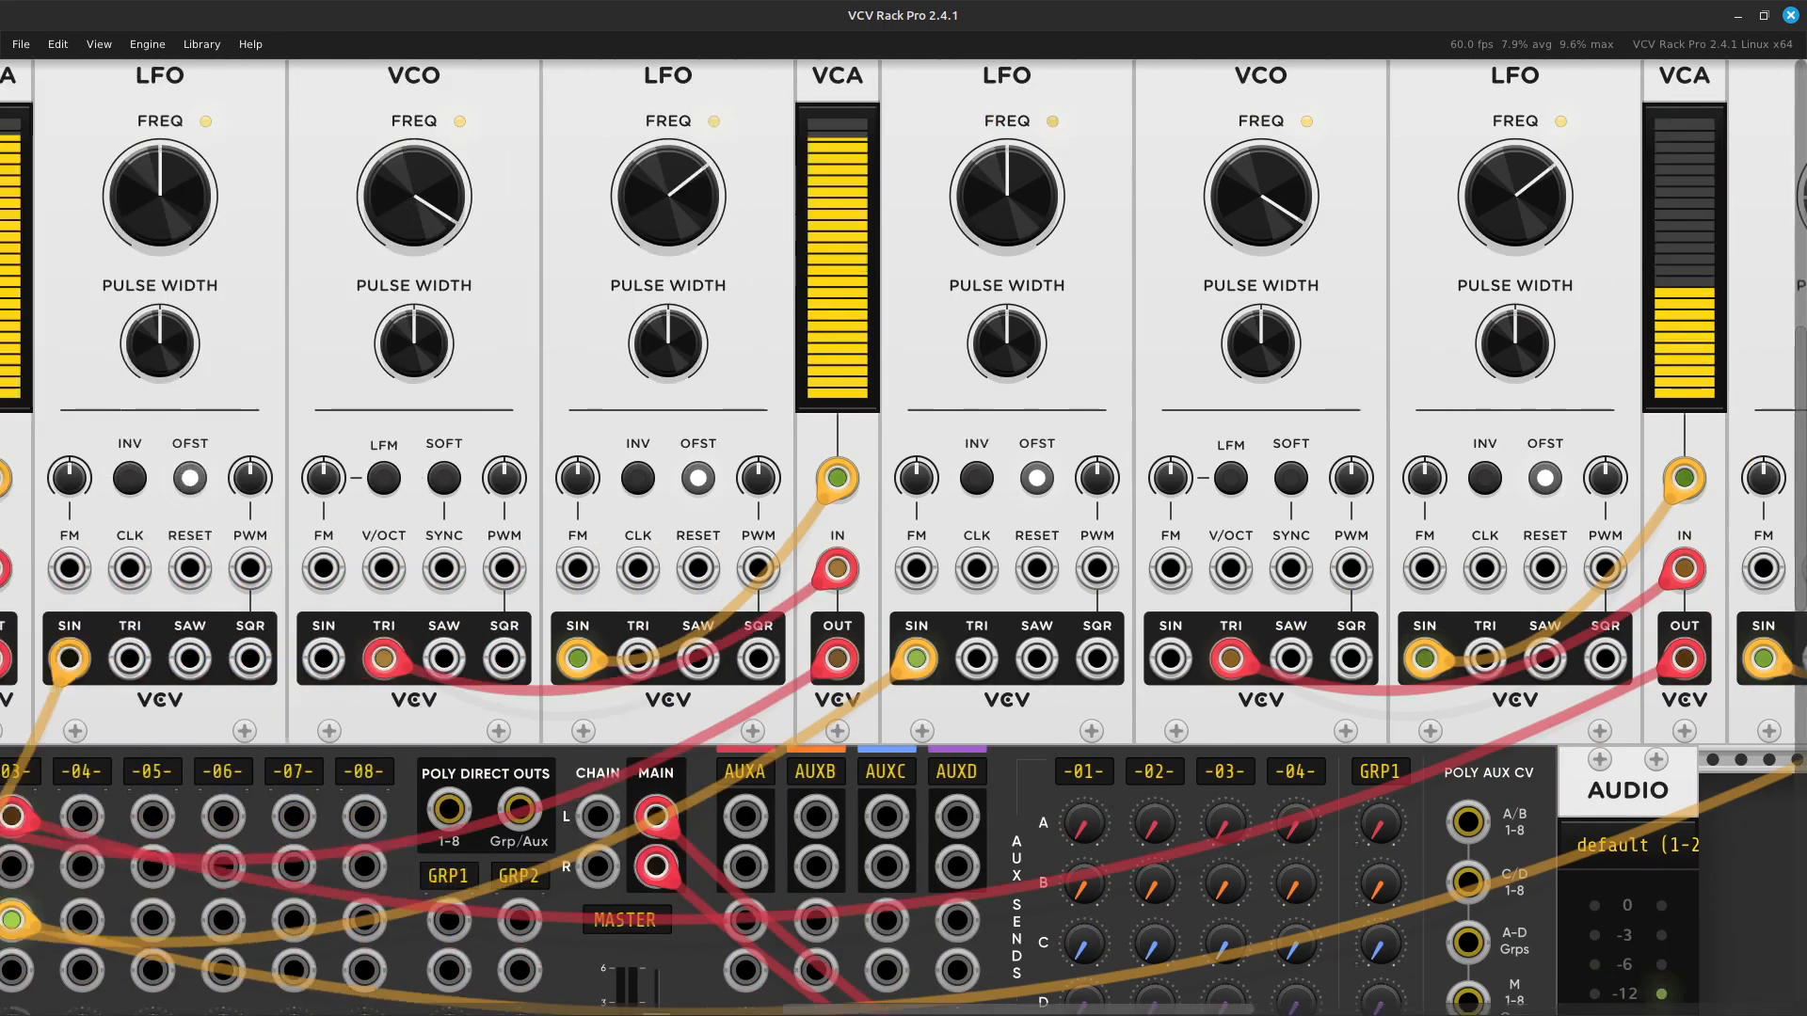
scroll(904, 536, "right", 6)
scroll(903, 536, "left", 4)
scroll(903, 536, "right", 18)
scroll(904, 537, "up", 5)
scroll(903, 537, "left", 10)
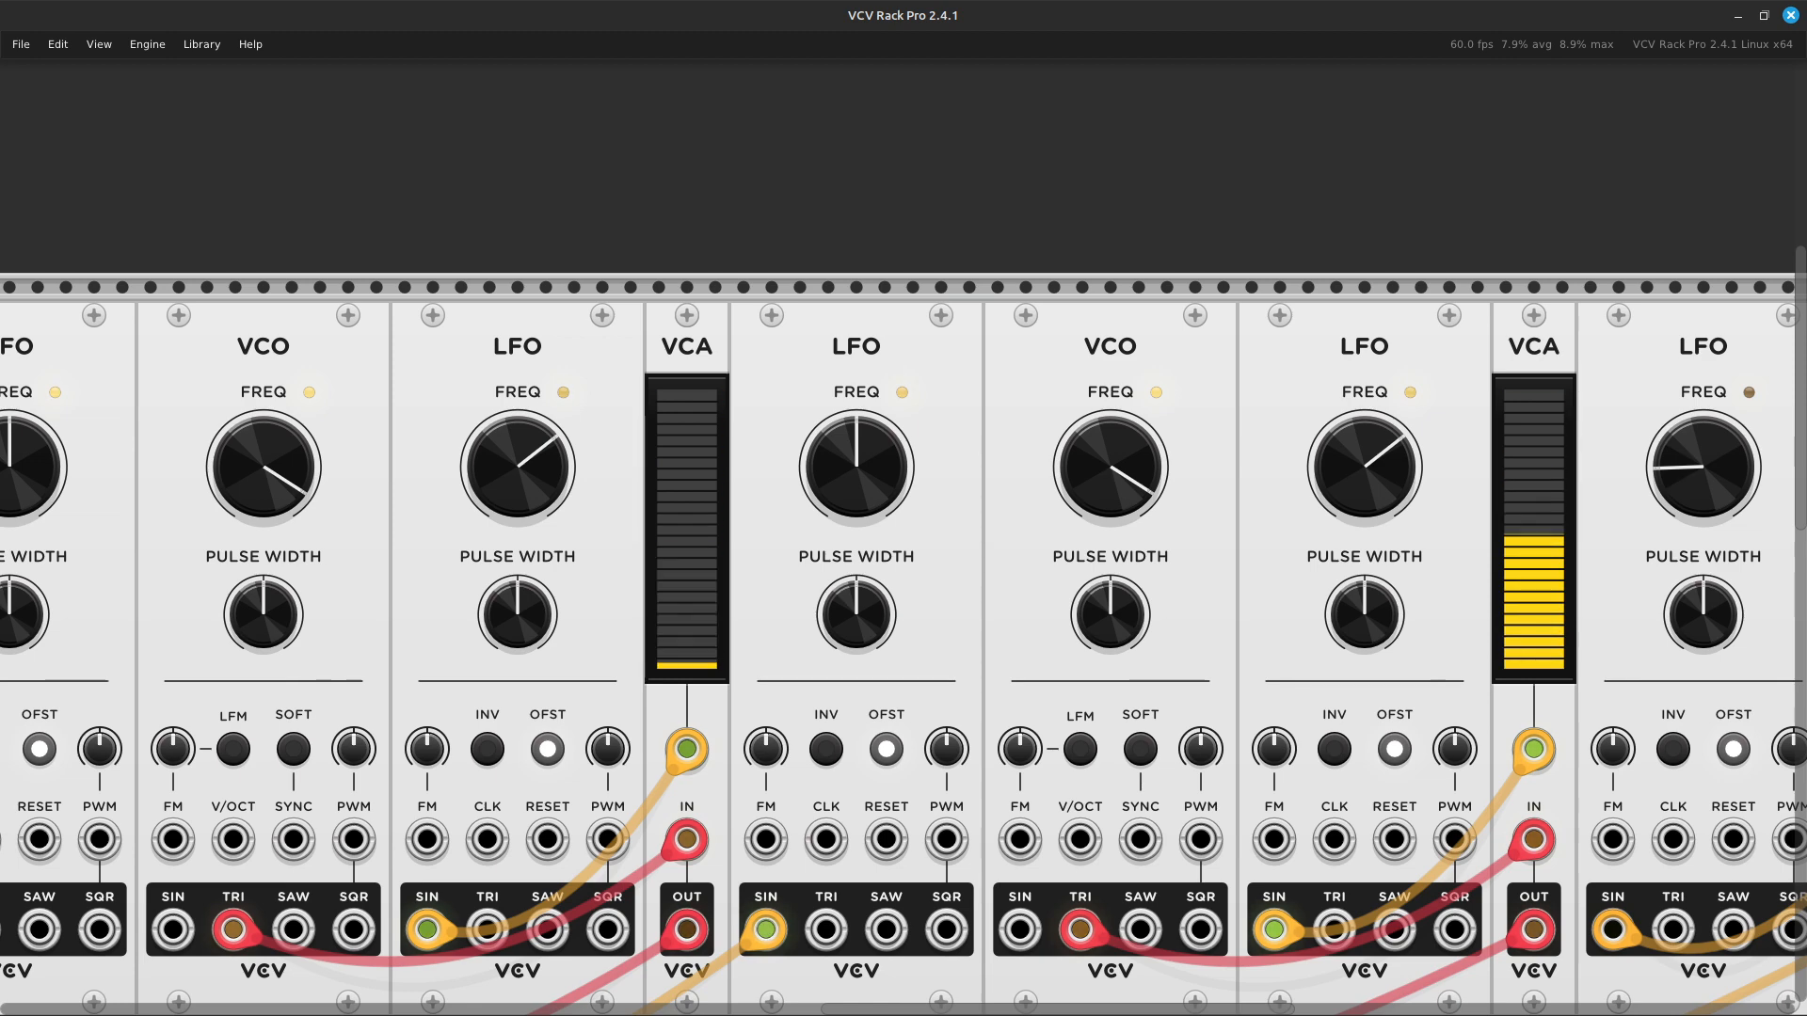
scroll(904, 536, "right", 8)
scroll(903, 536, "left", 12)
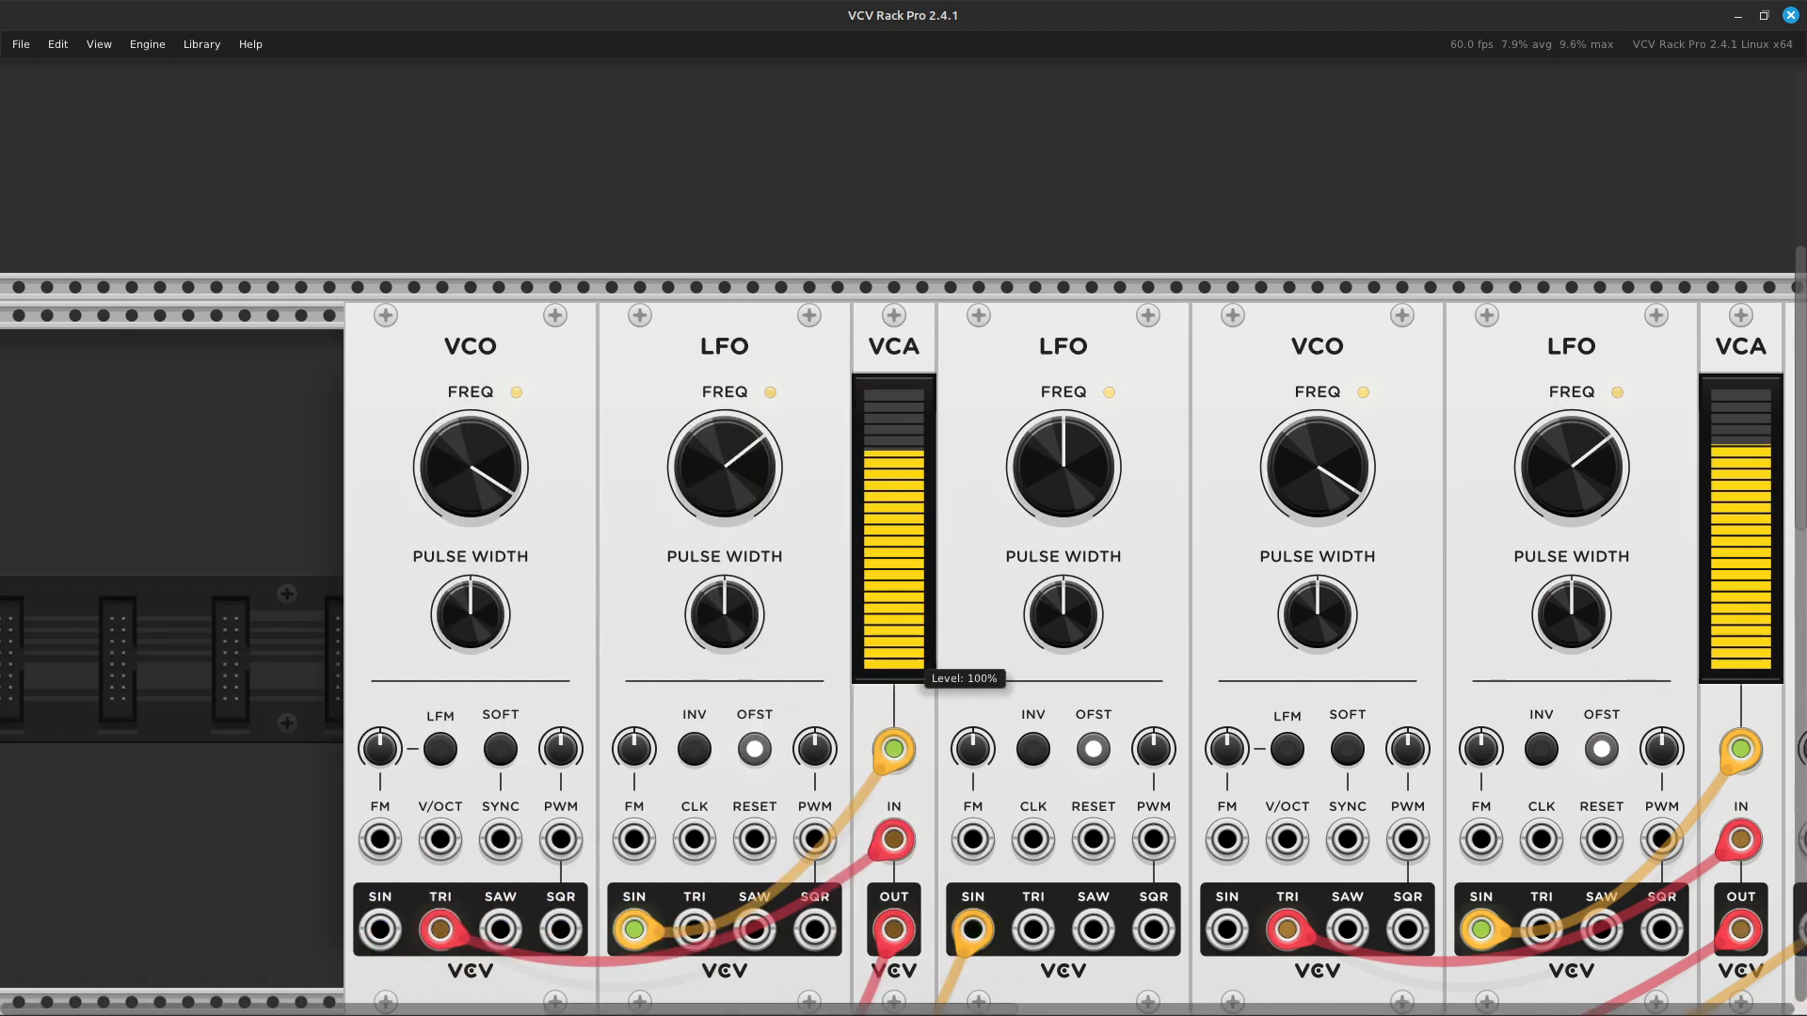
scroll(904, 536, "right", 8)
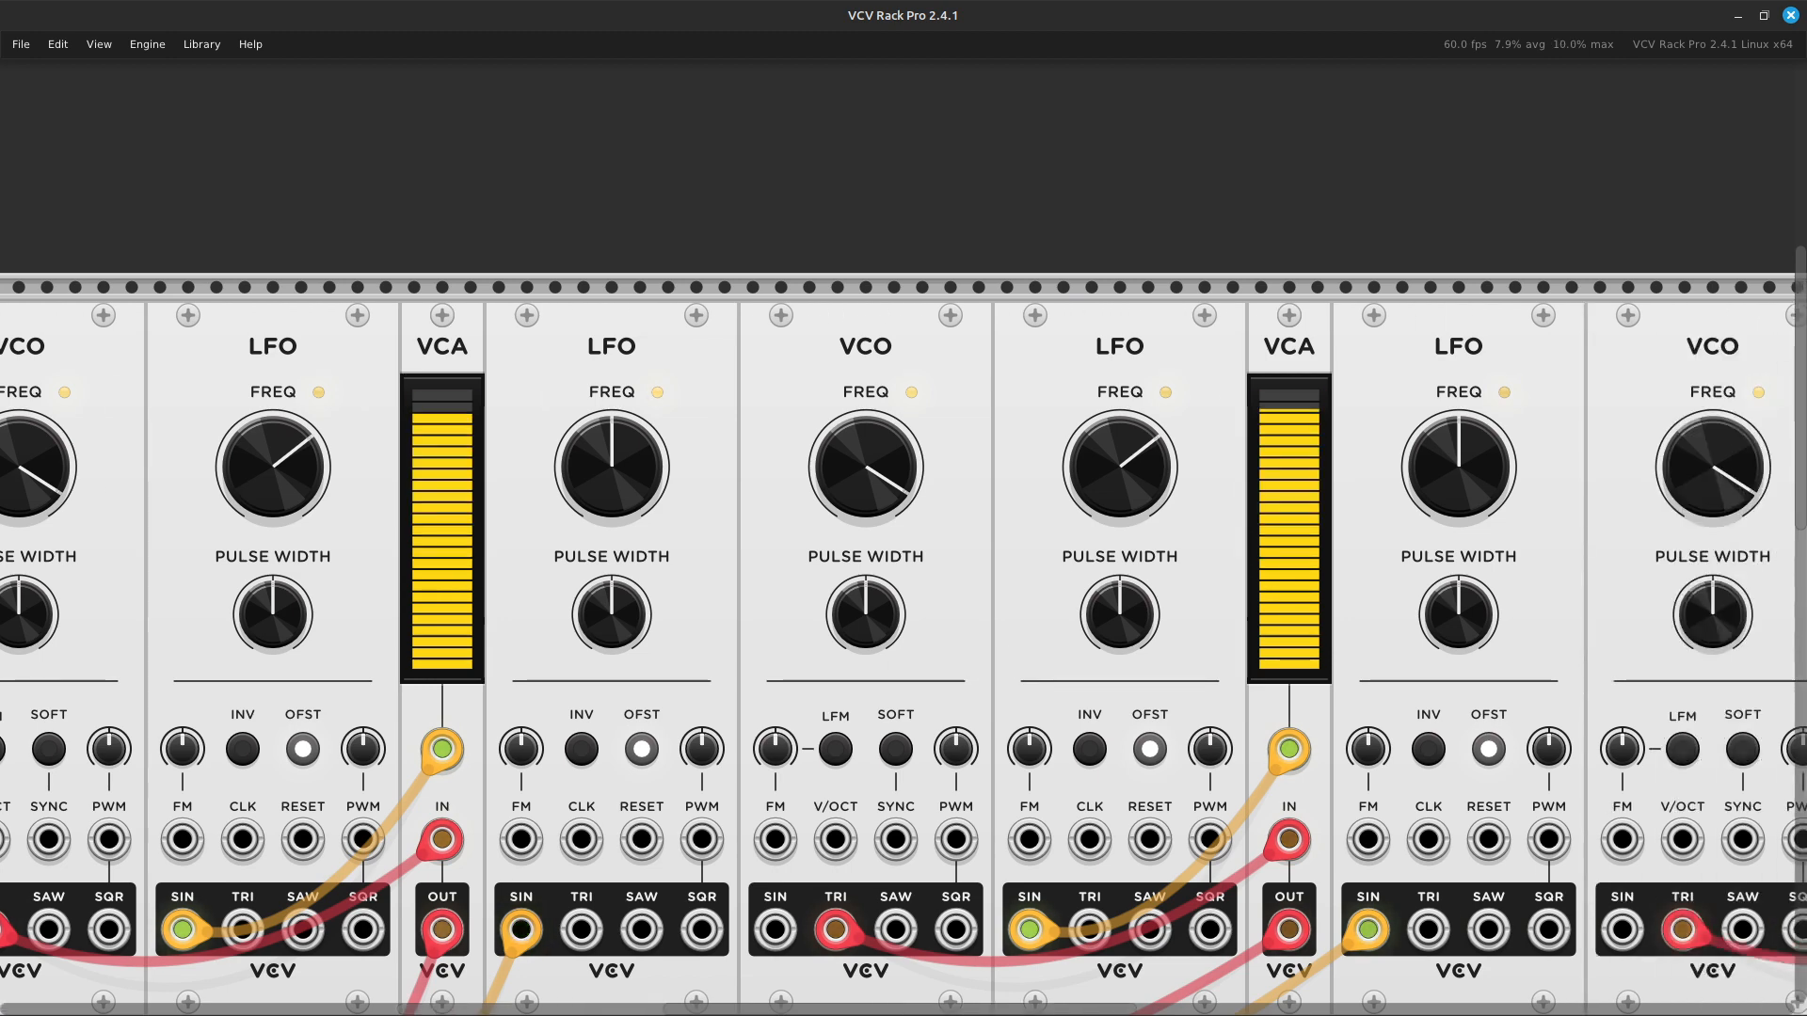
Select all modules of the second and third voices and shift them together to the right, opening a gap after the first voice's last LFO.
left_click(865, 666, "shift")
left_click(1120, 666, "shift")
left_click(1289, 696, "shift")
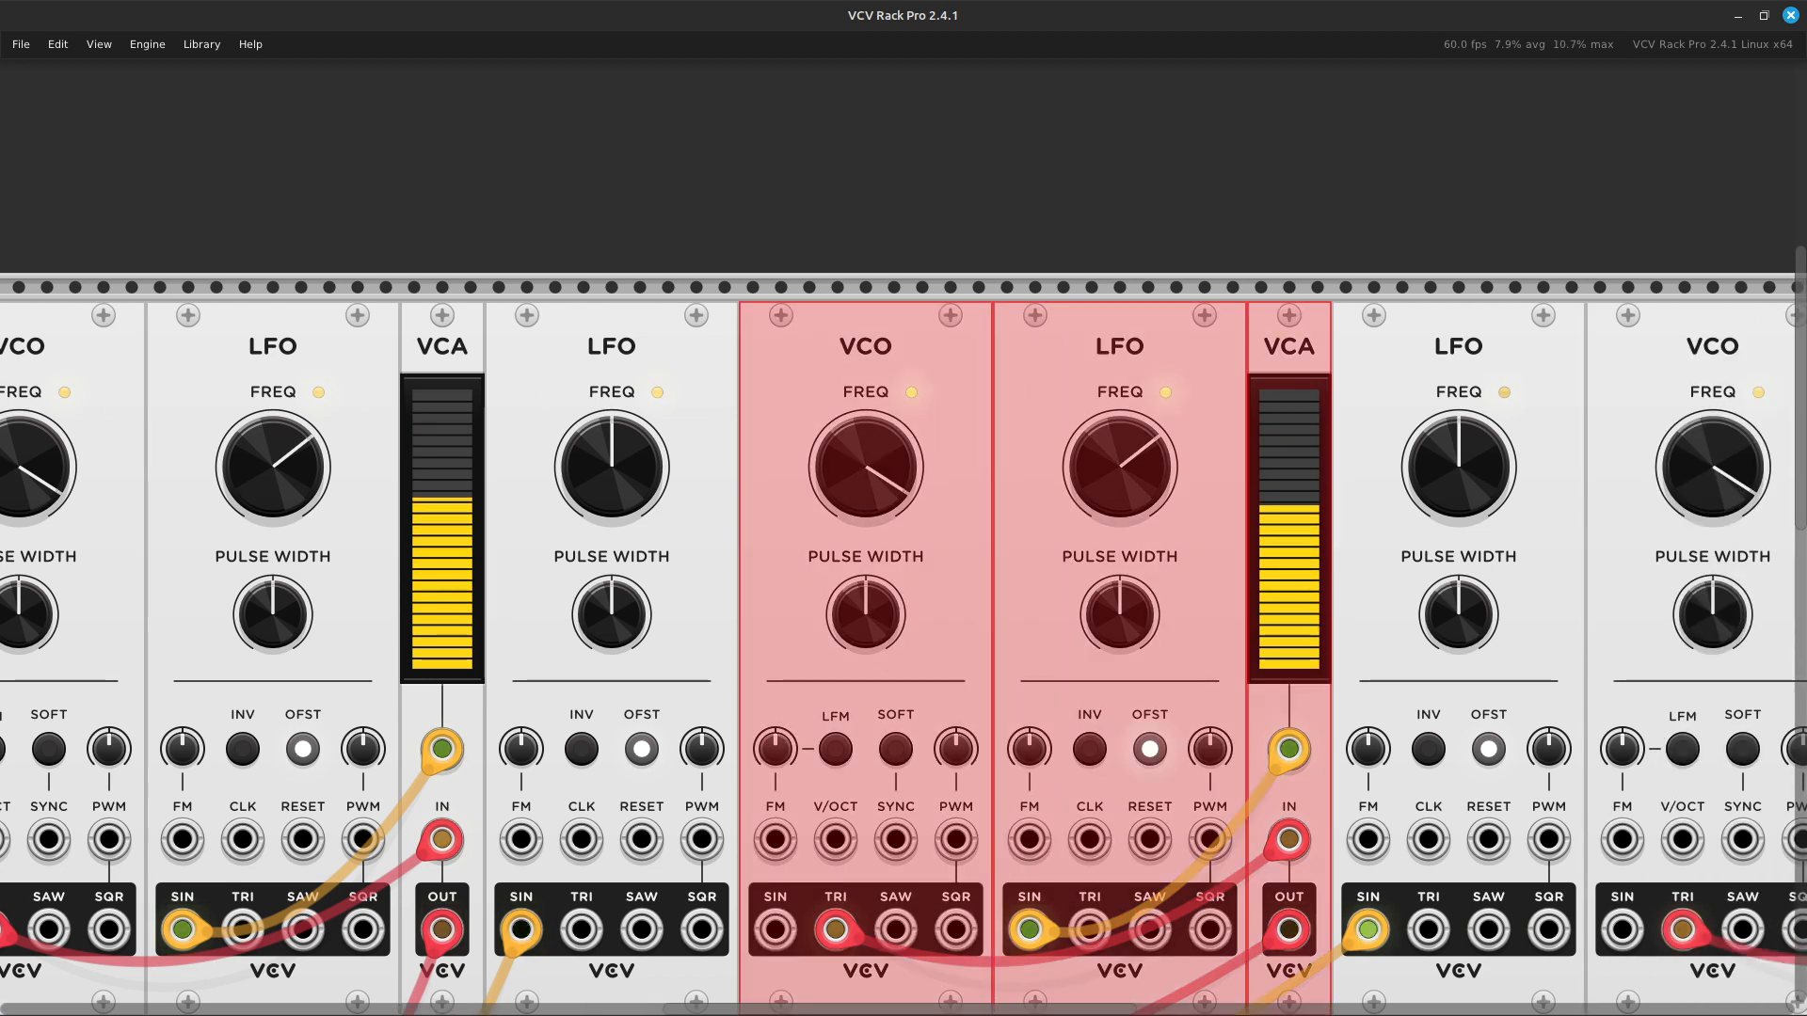
left_click(1459, 667, "shift")
scroll(1459, 666, "right", 4)
scroll(903, 658, "right", 12)
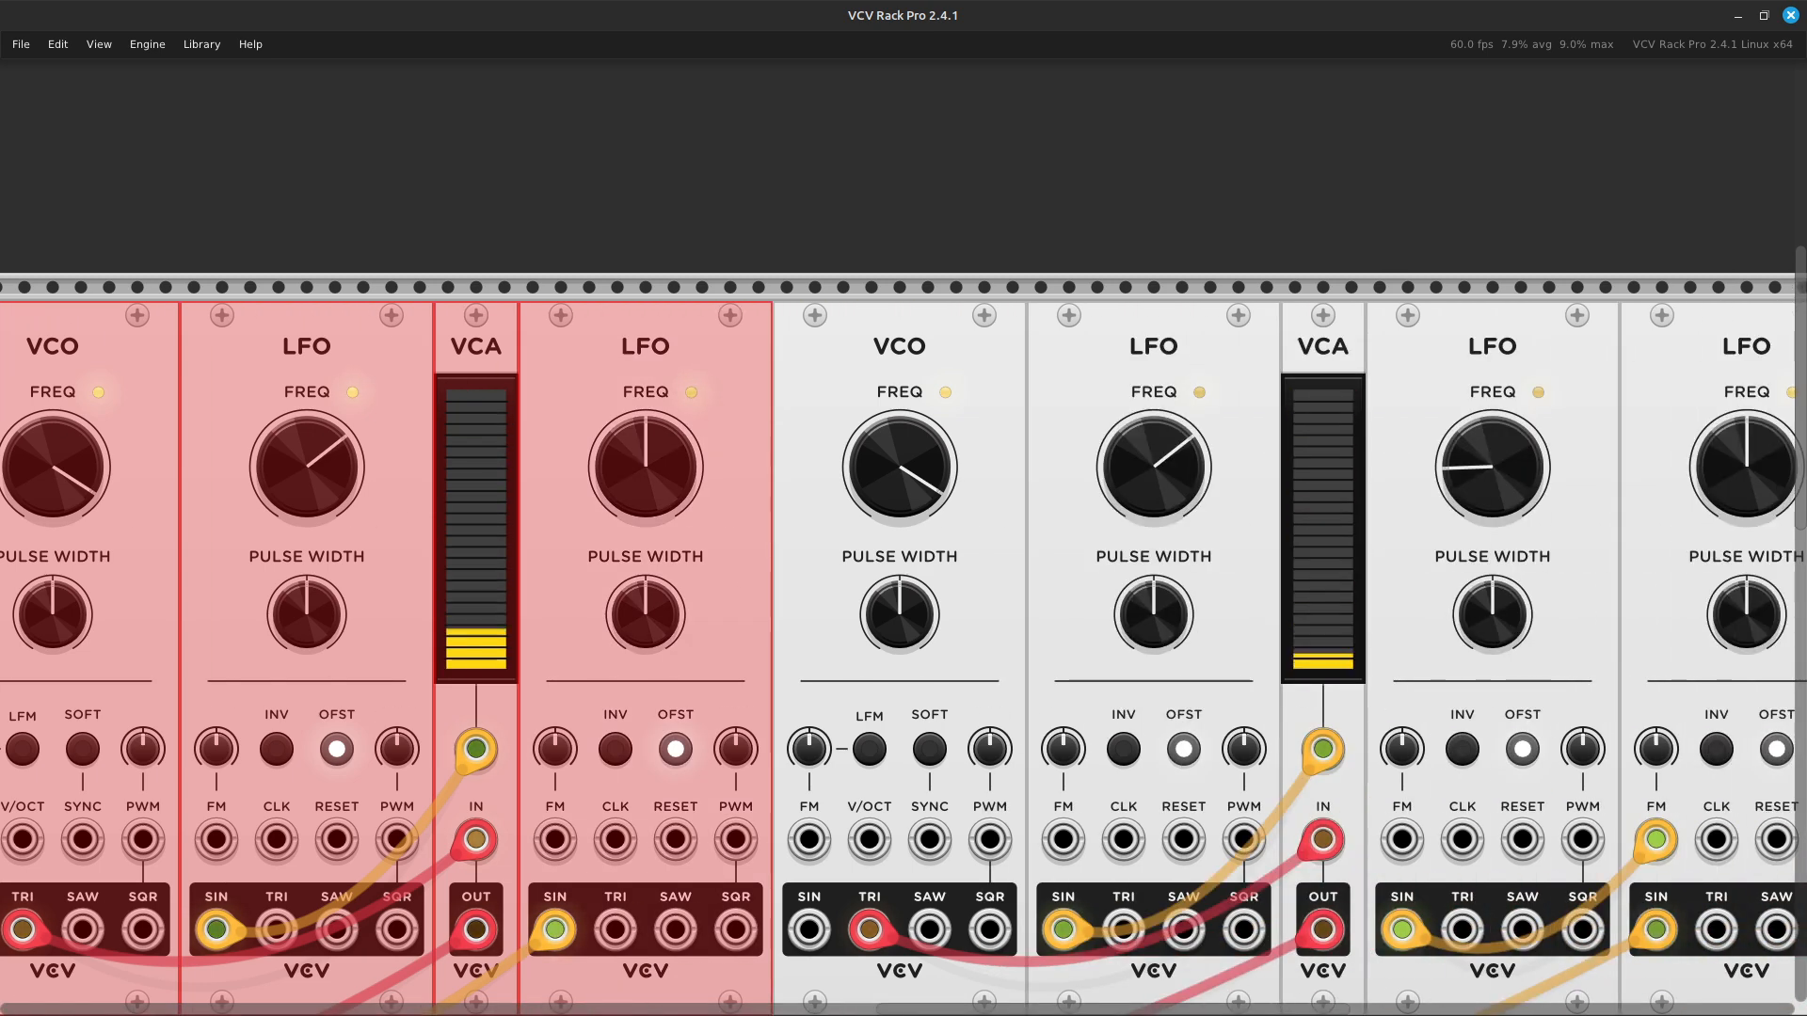
left_click(899, 666, "shift")
left_click(1153, 666, "shift")
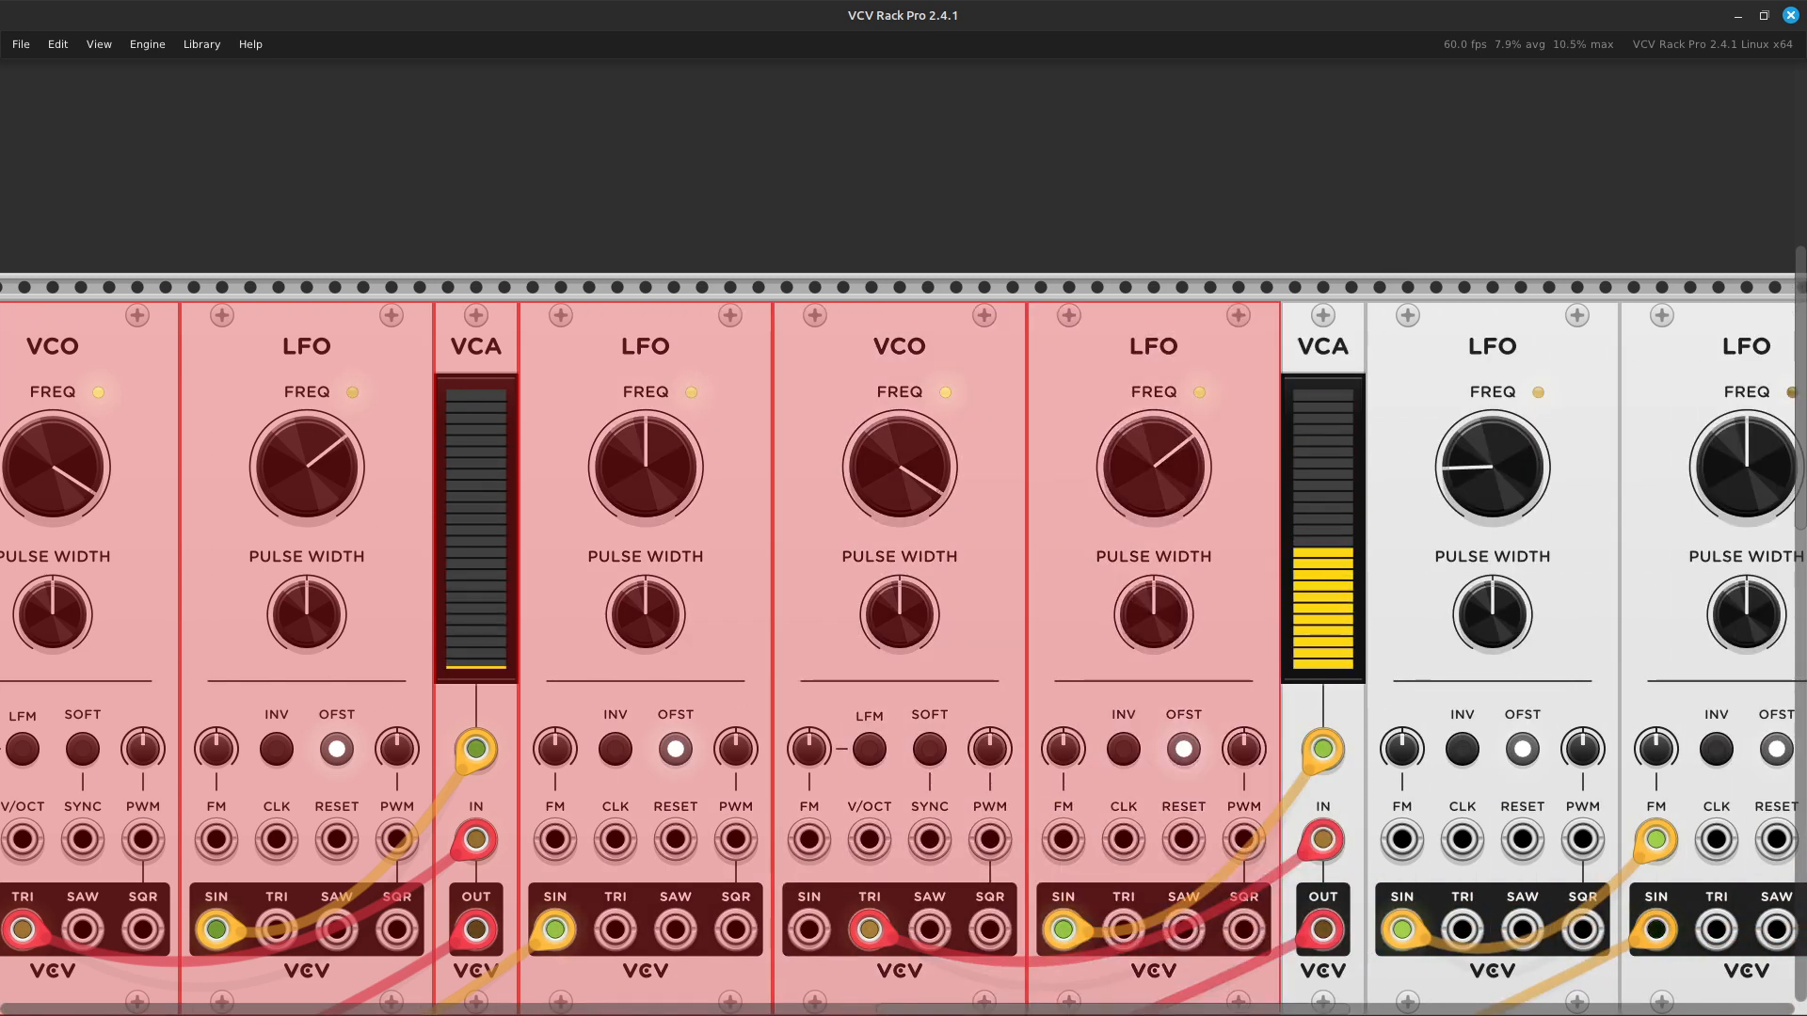
scroll(1152, 666, "right", 13)
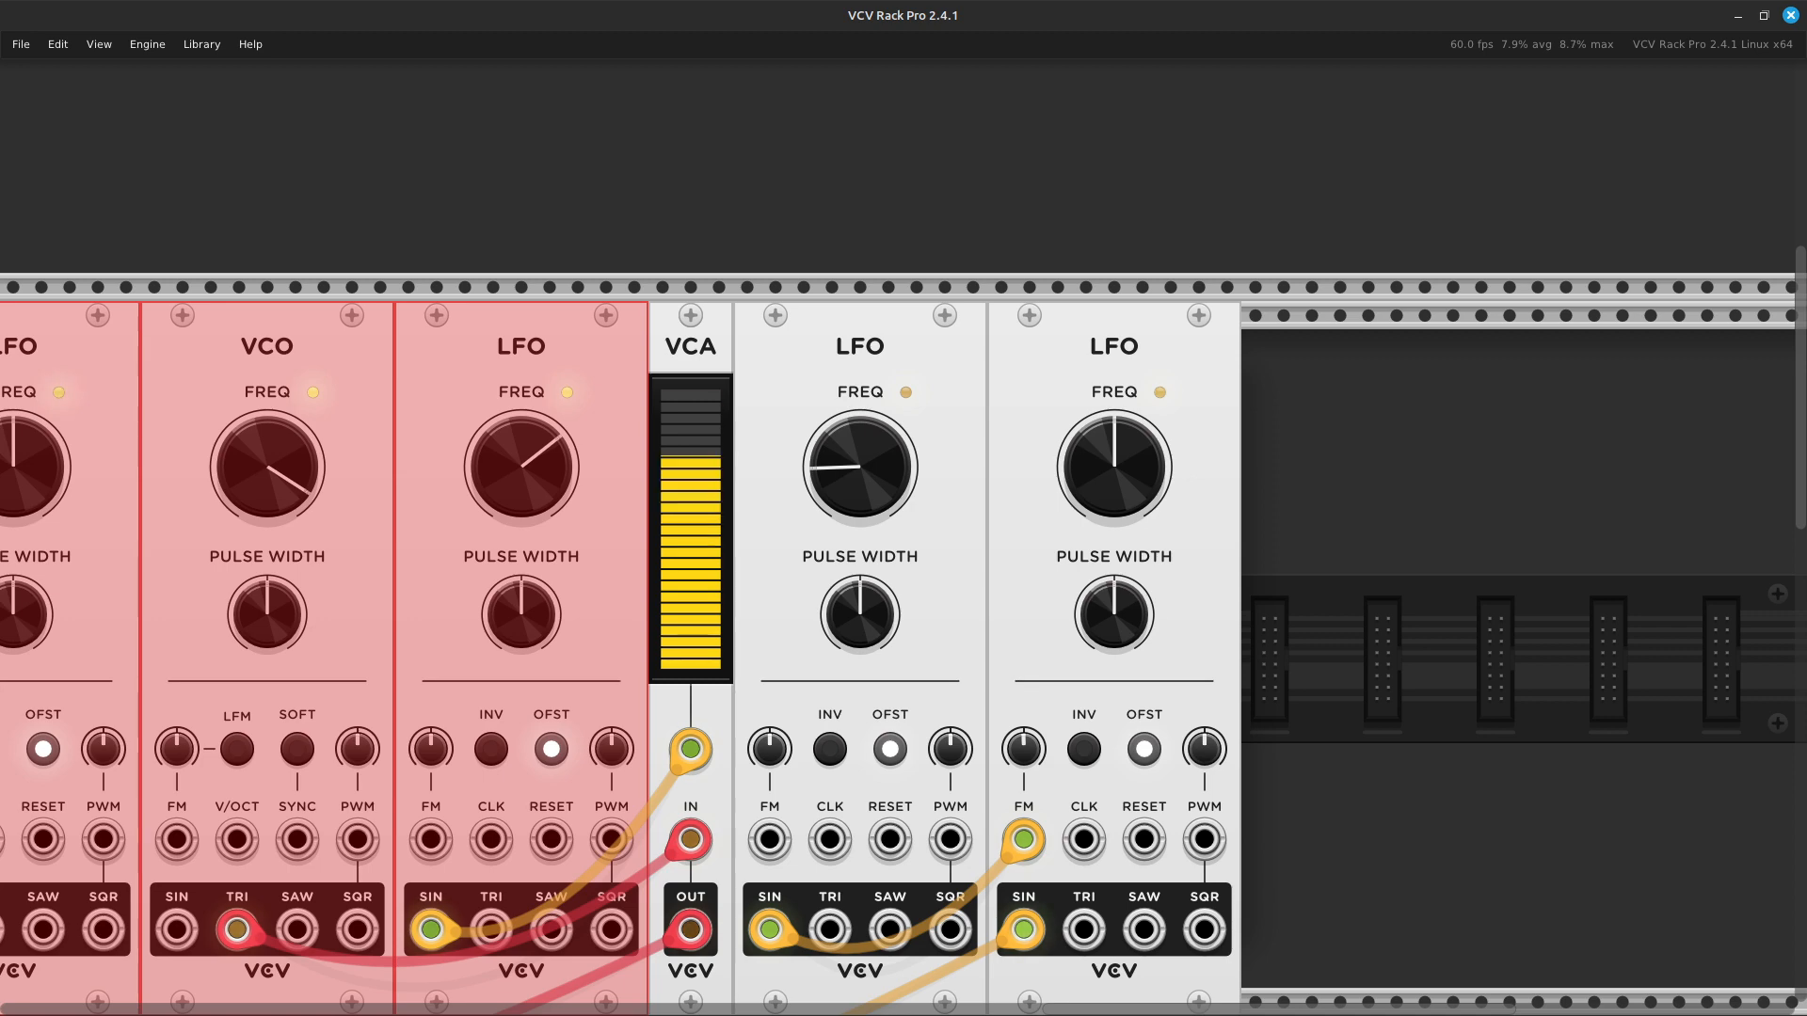
left_click(690, 701, "shift")
left_click(860, 672, "shift")
left_click(1114, 672, "shift")
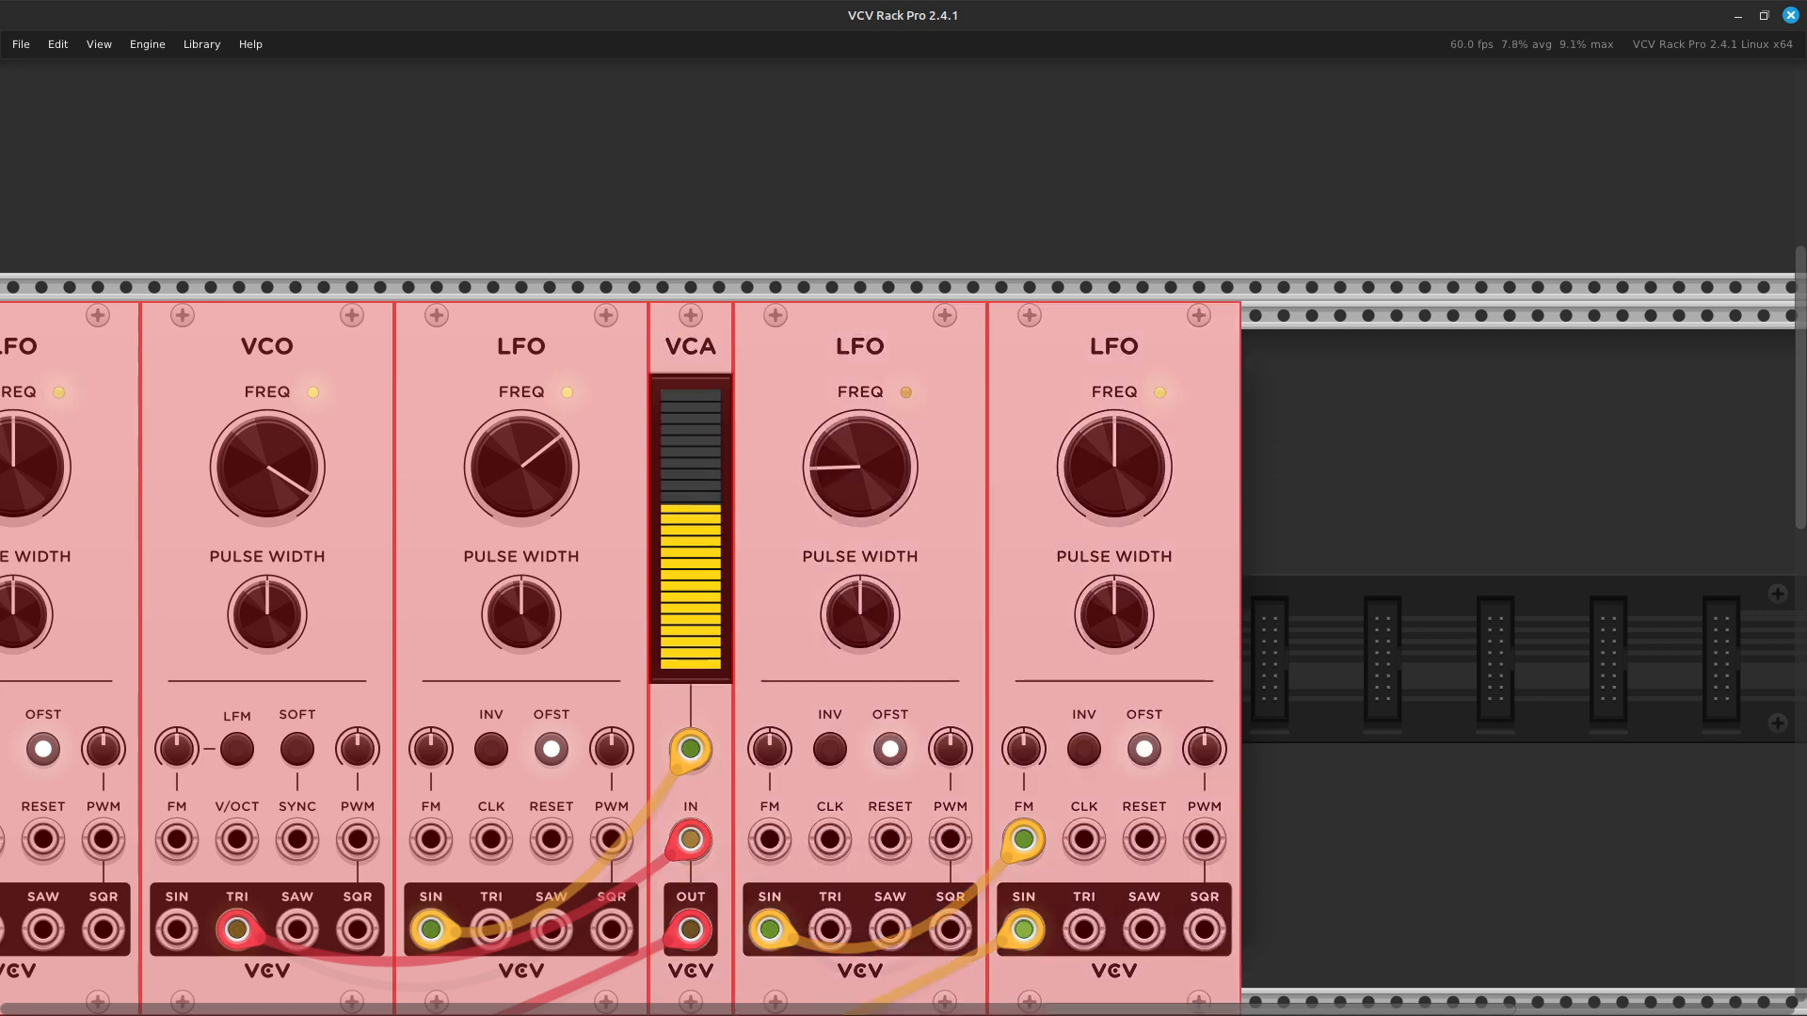
scroll(1323, 538, "down", 5, "ctrl")
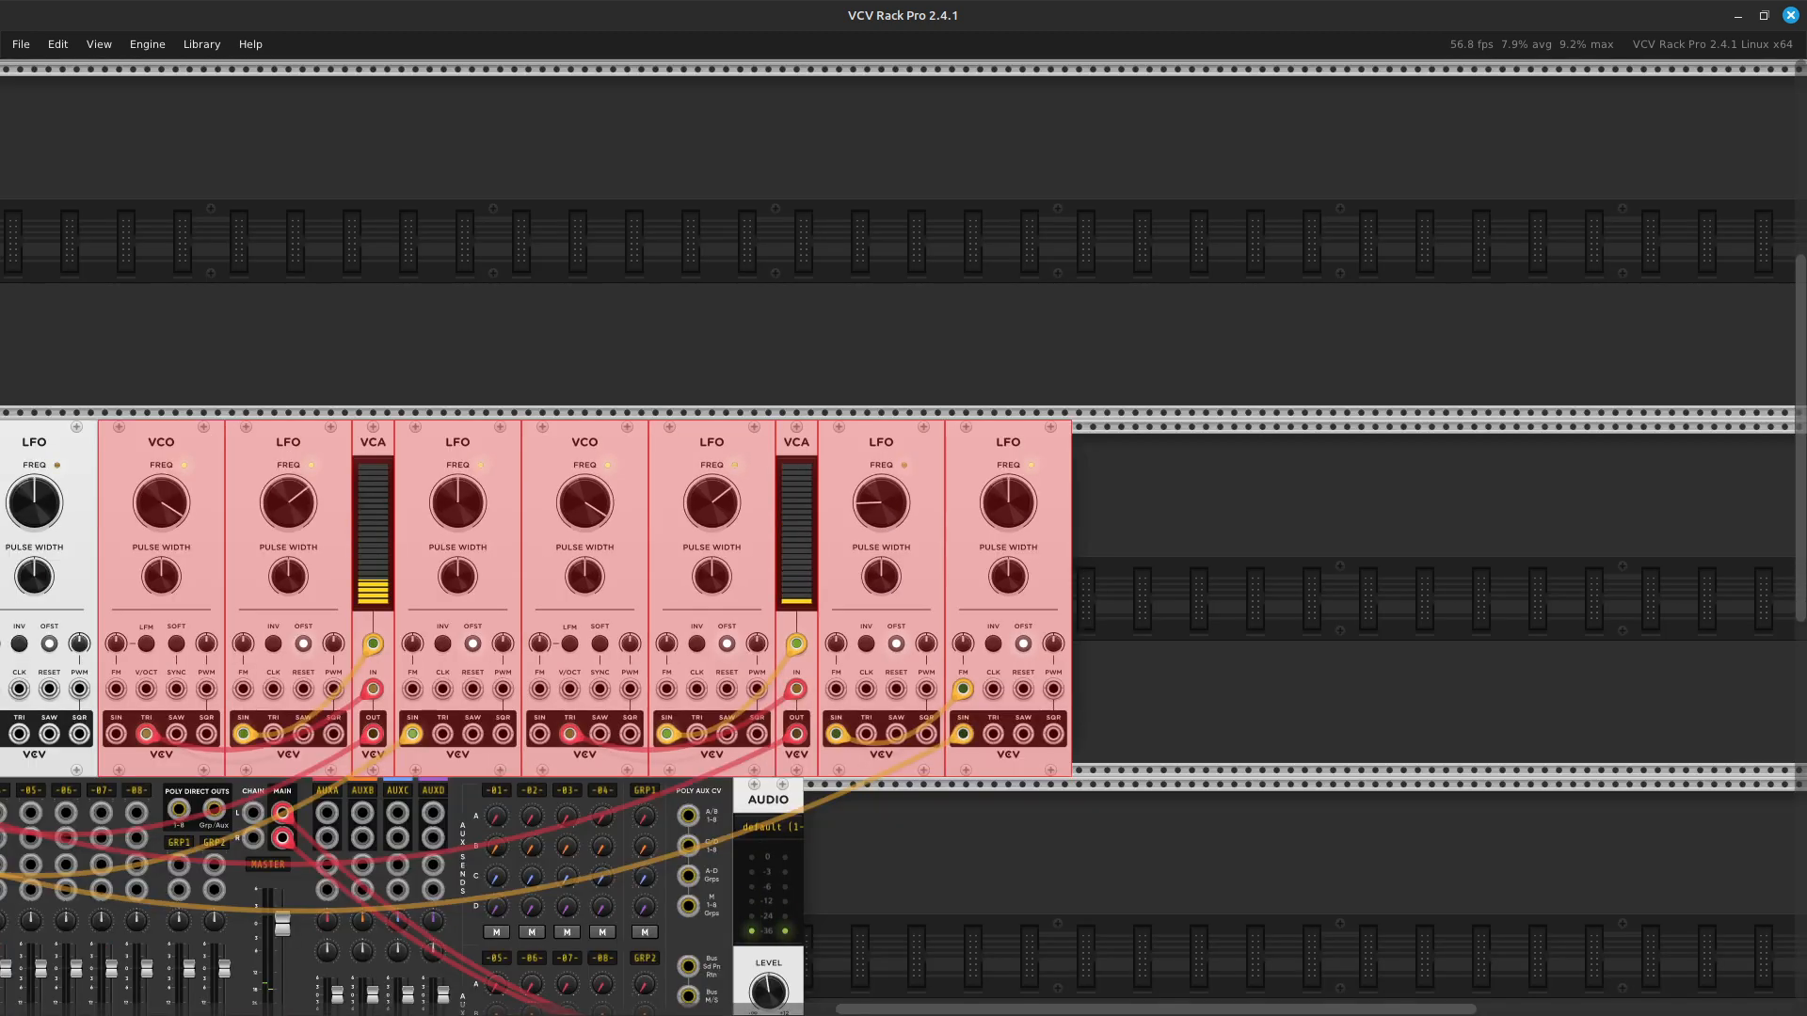
scroll(1323, 537, "left", 6)
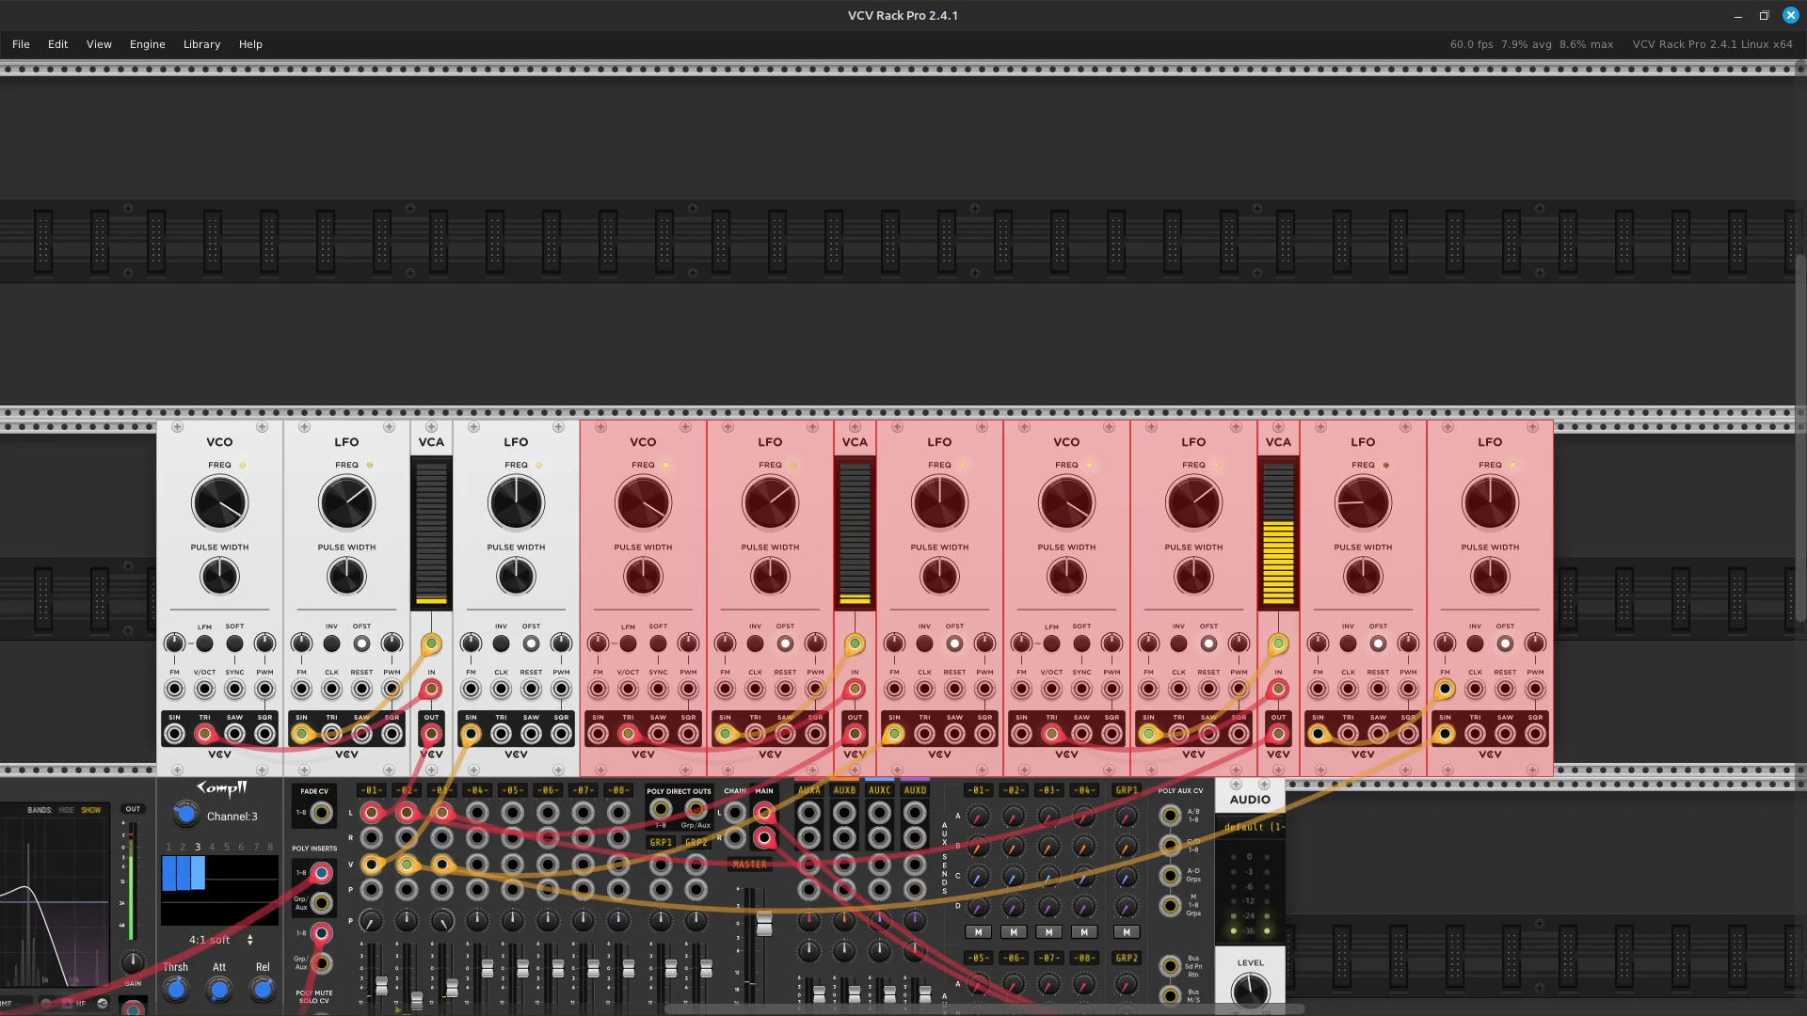
left_click_drag(1066, 612, 1221, 612)
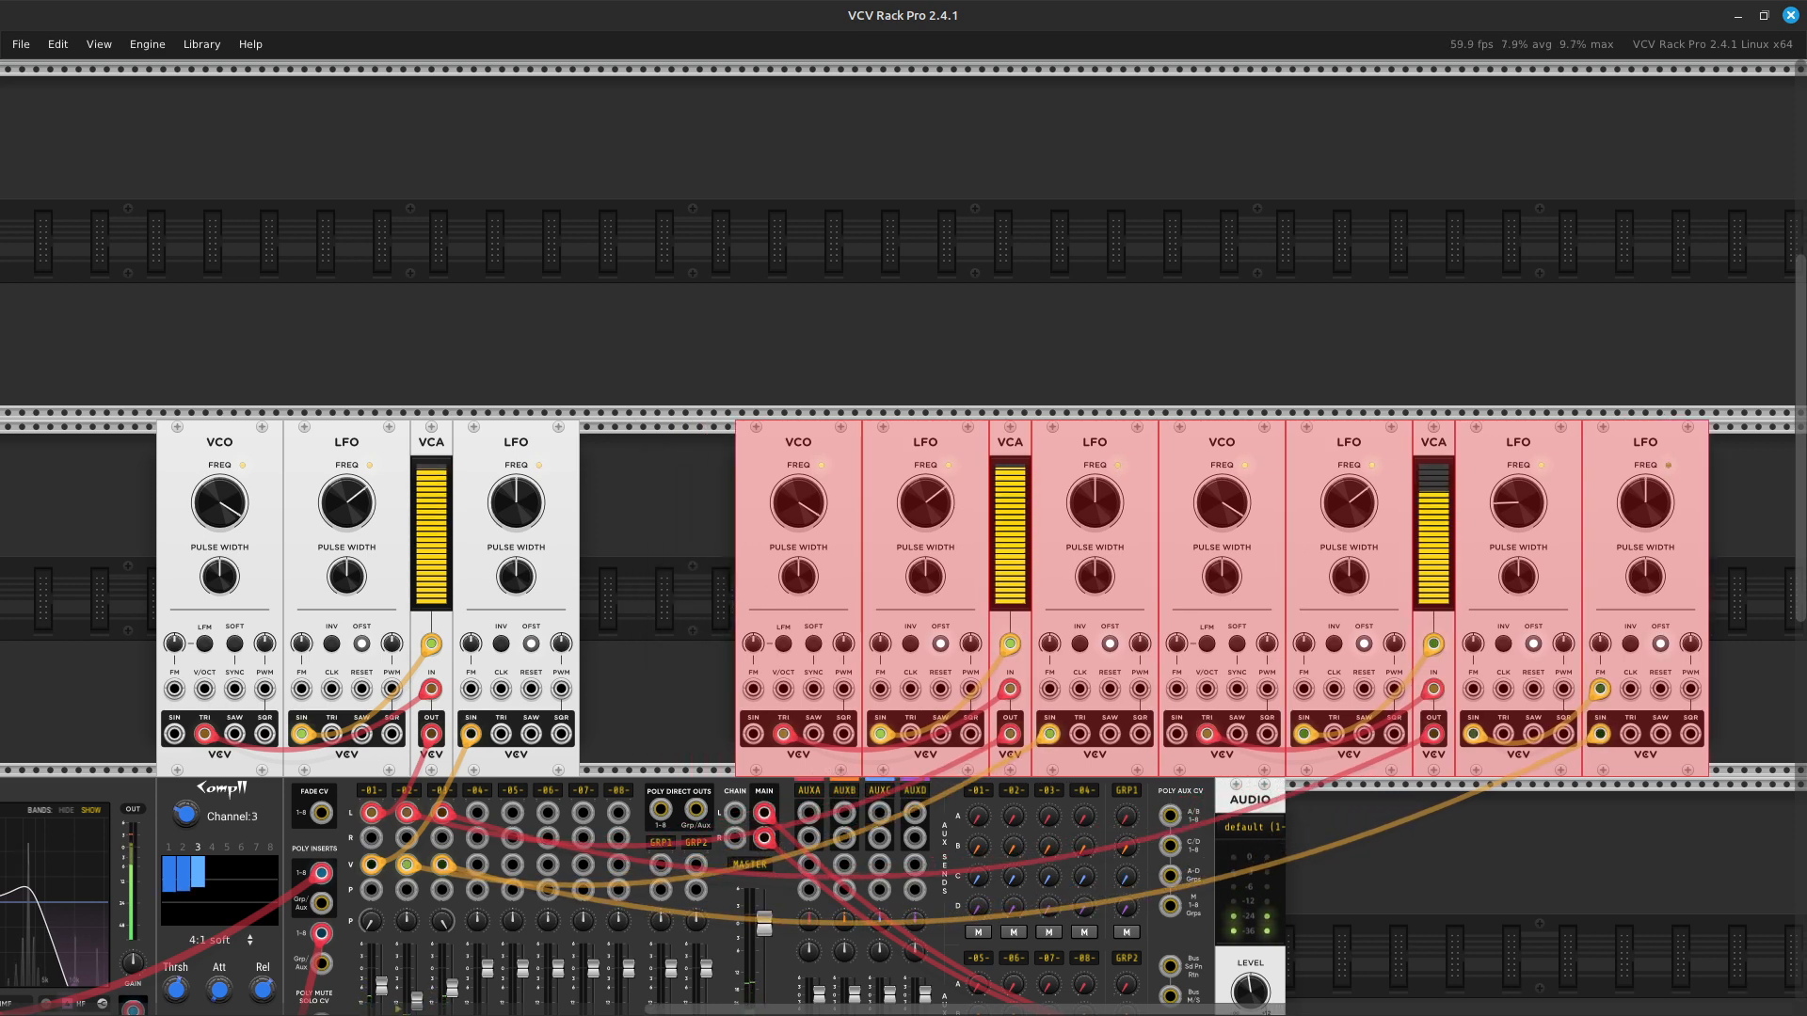
Insert a VCV LFO in the gap and place it directly against the first voice's last LFO.
key("ctrl+shift+a")
key("Return")
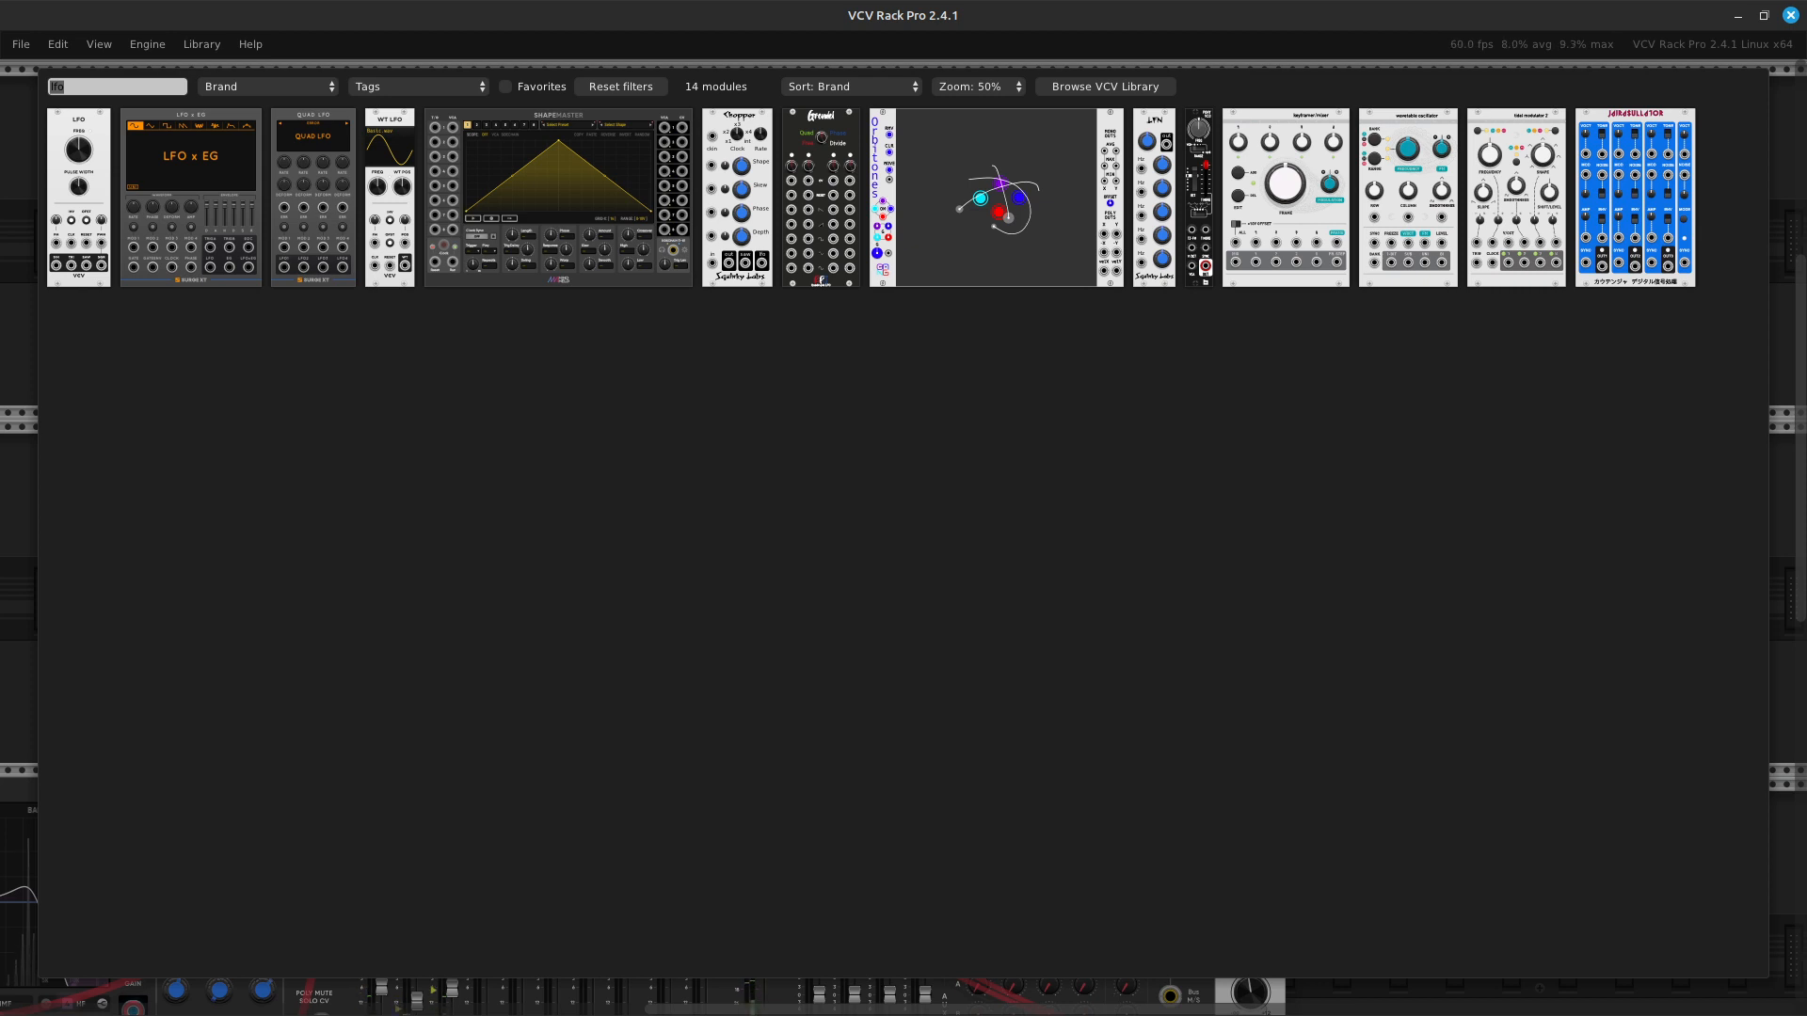
key("Escape")
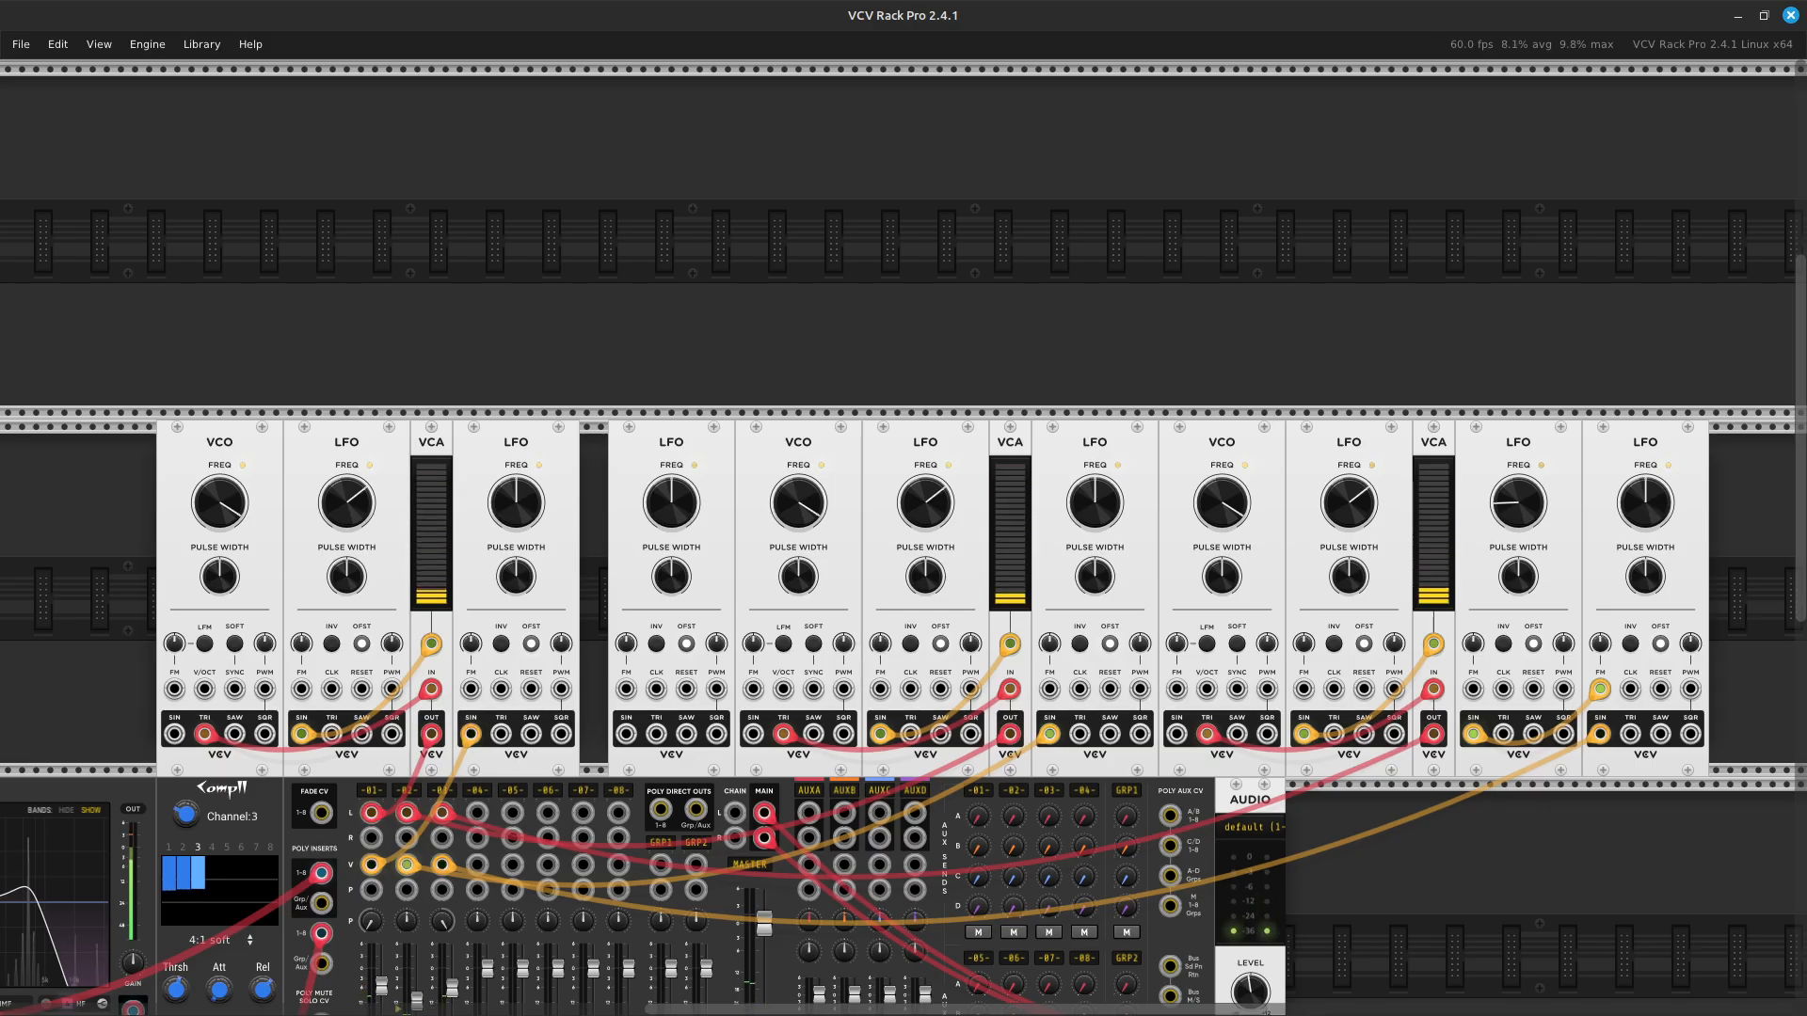
left_click_drag(671, 610, 642, 610)
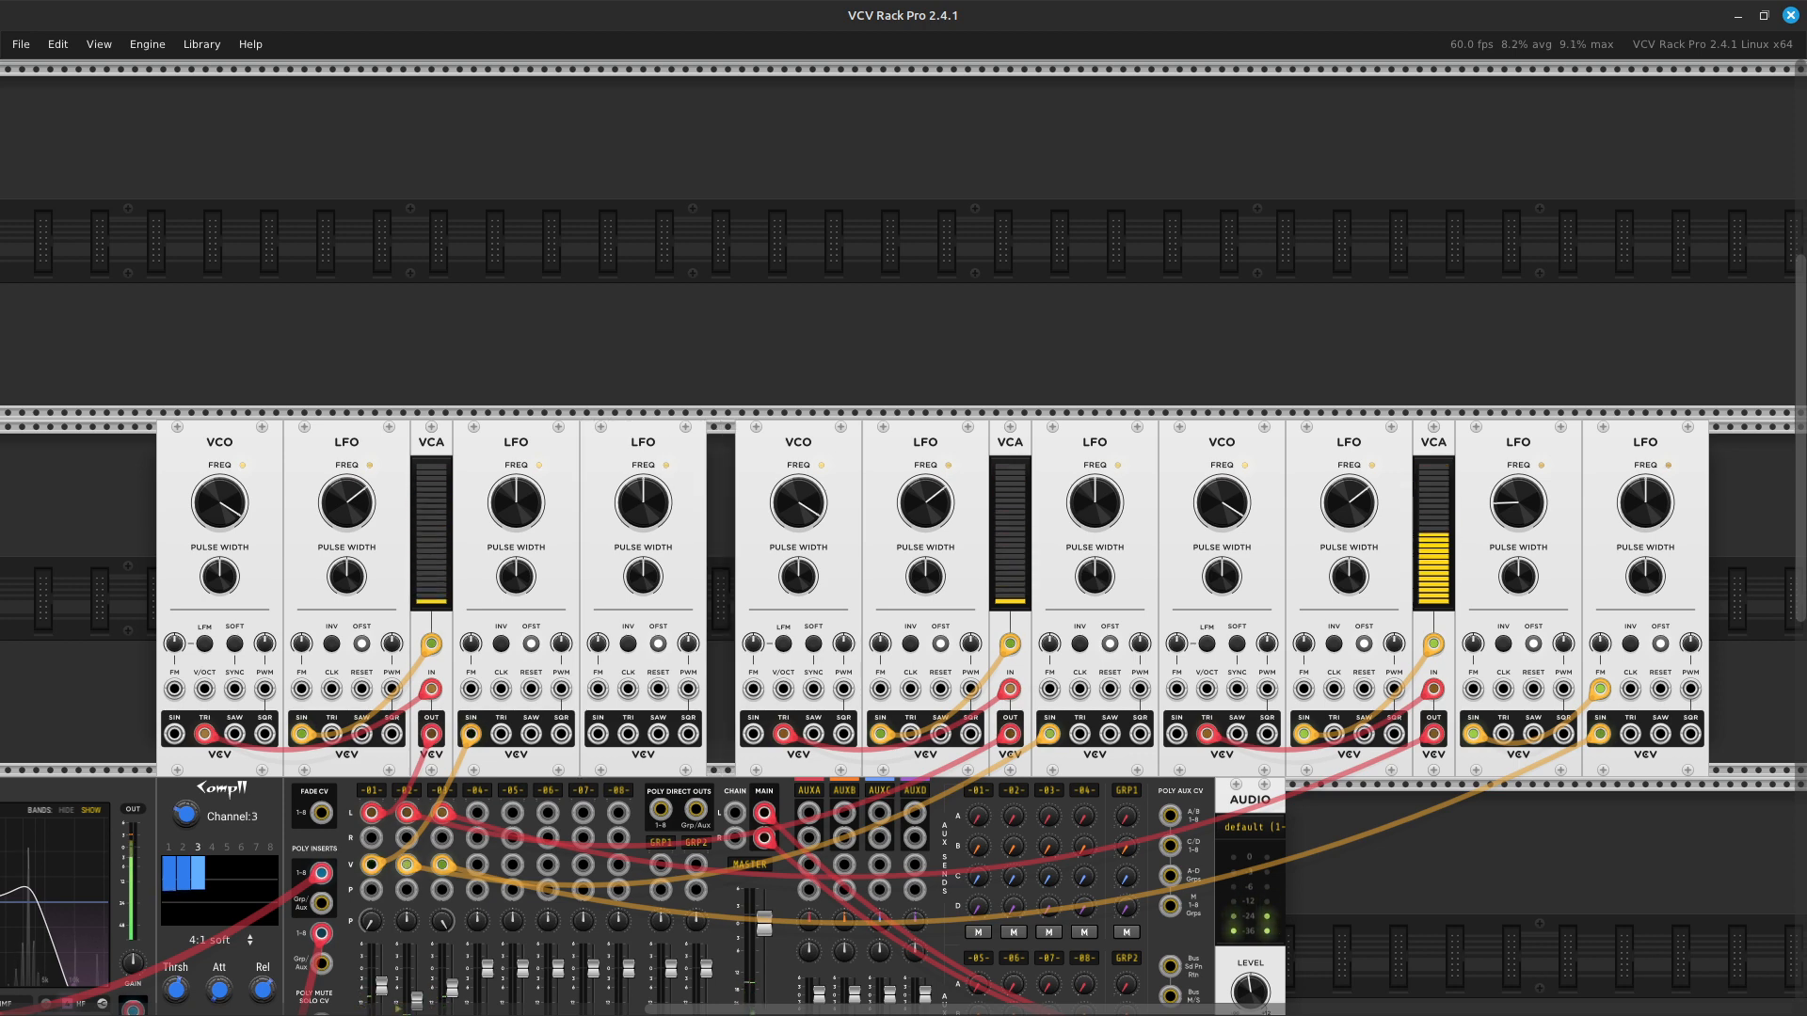
key("Right")
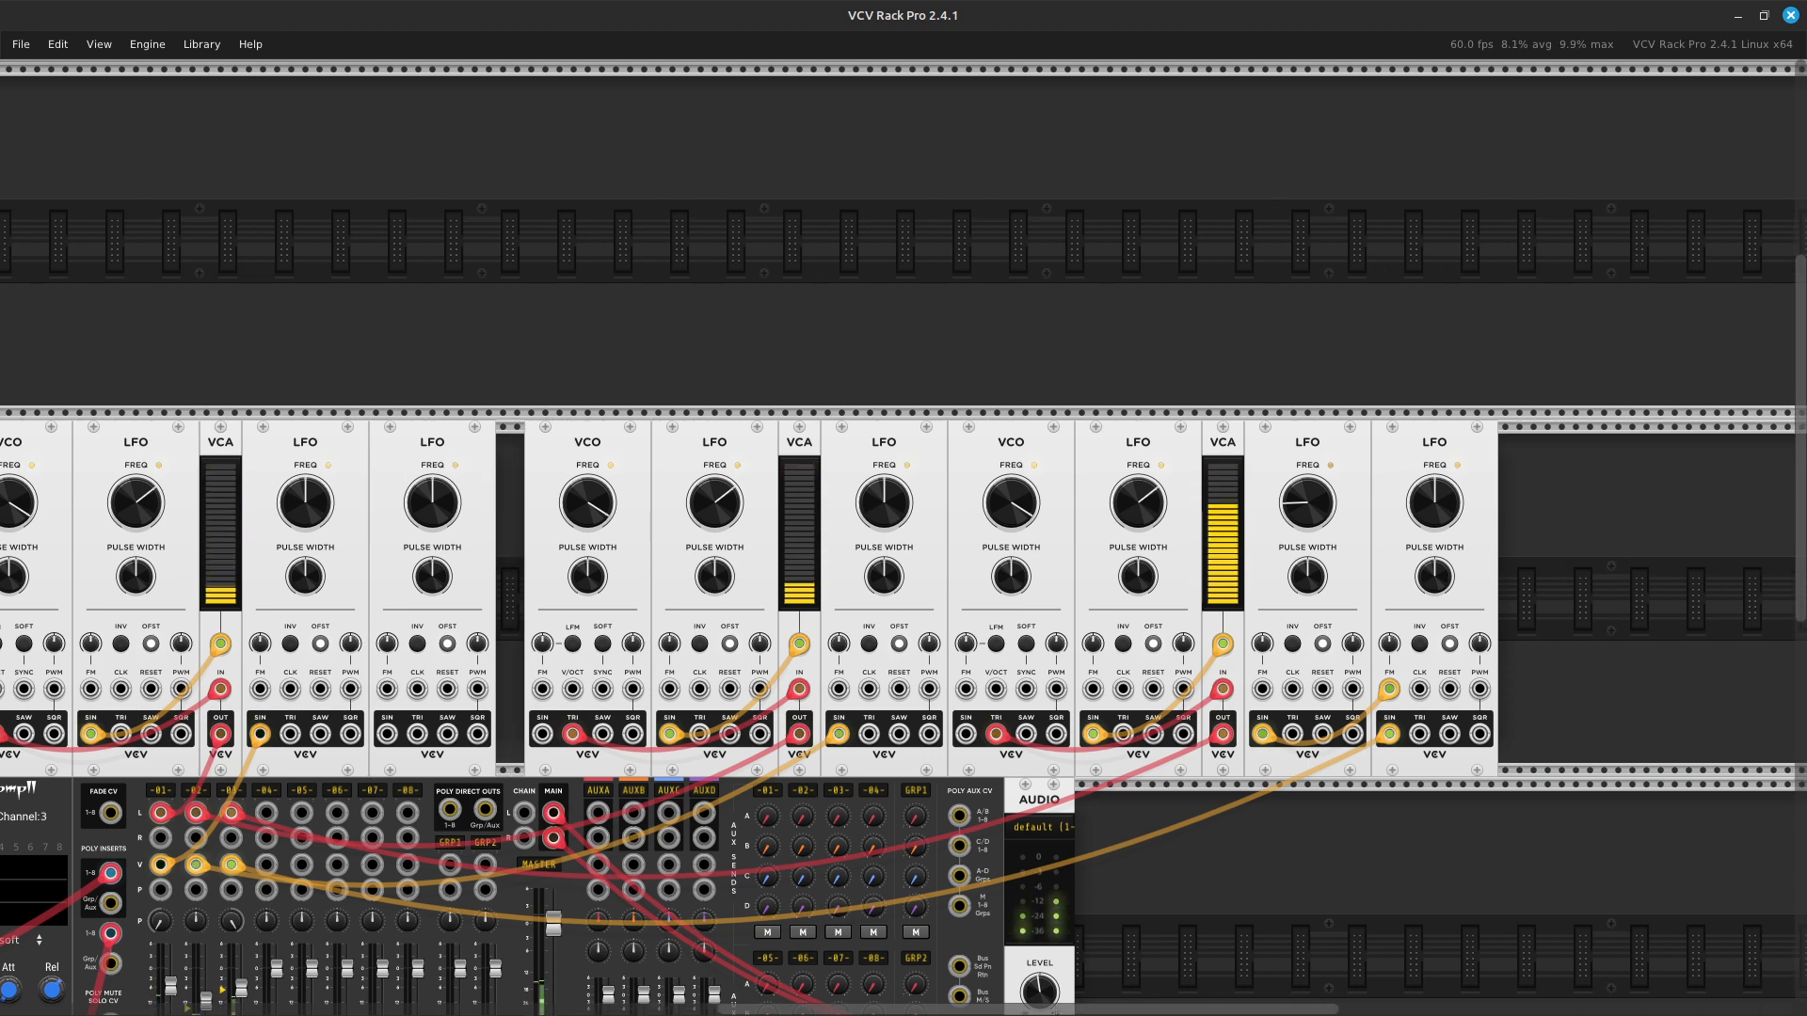
left_click(550, 517, "shift")
left_click(682, 538, "shift")
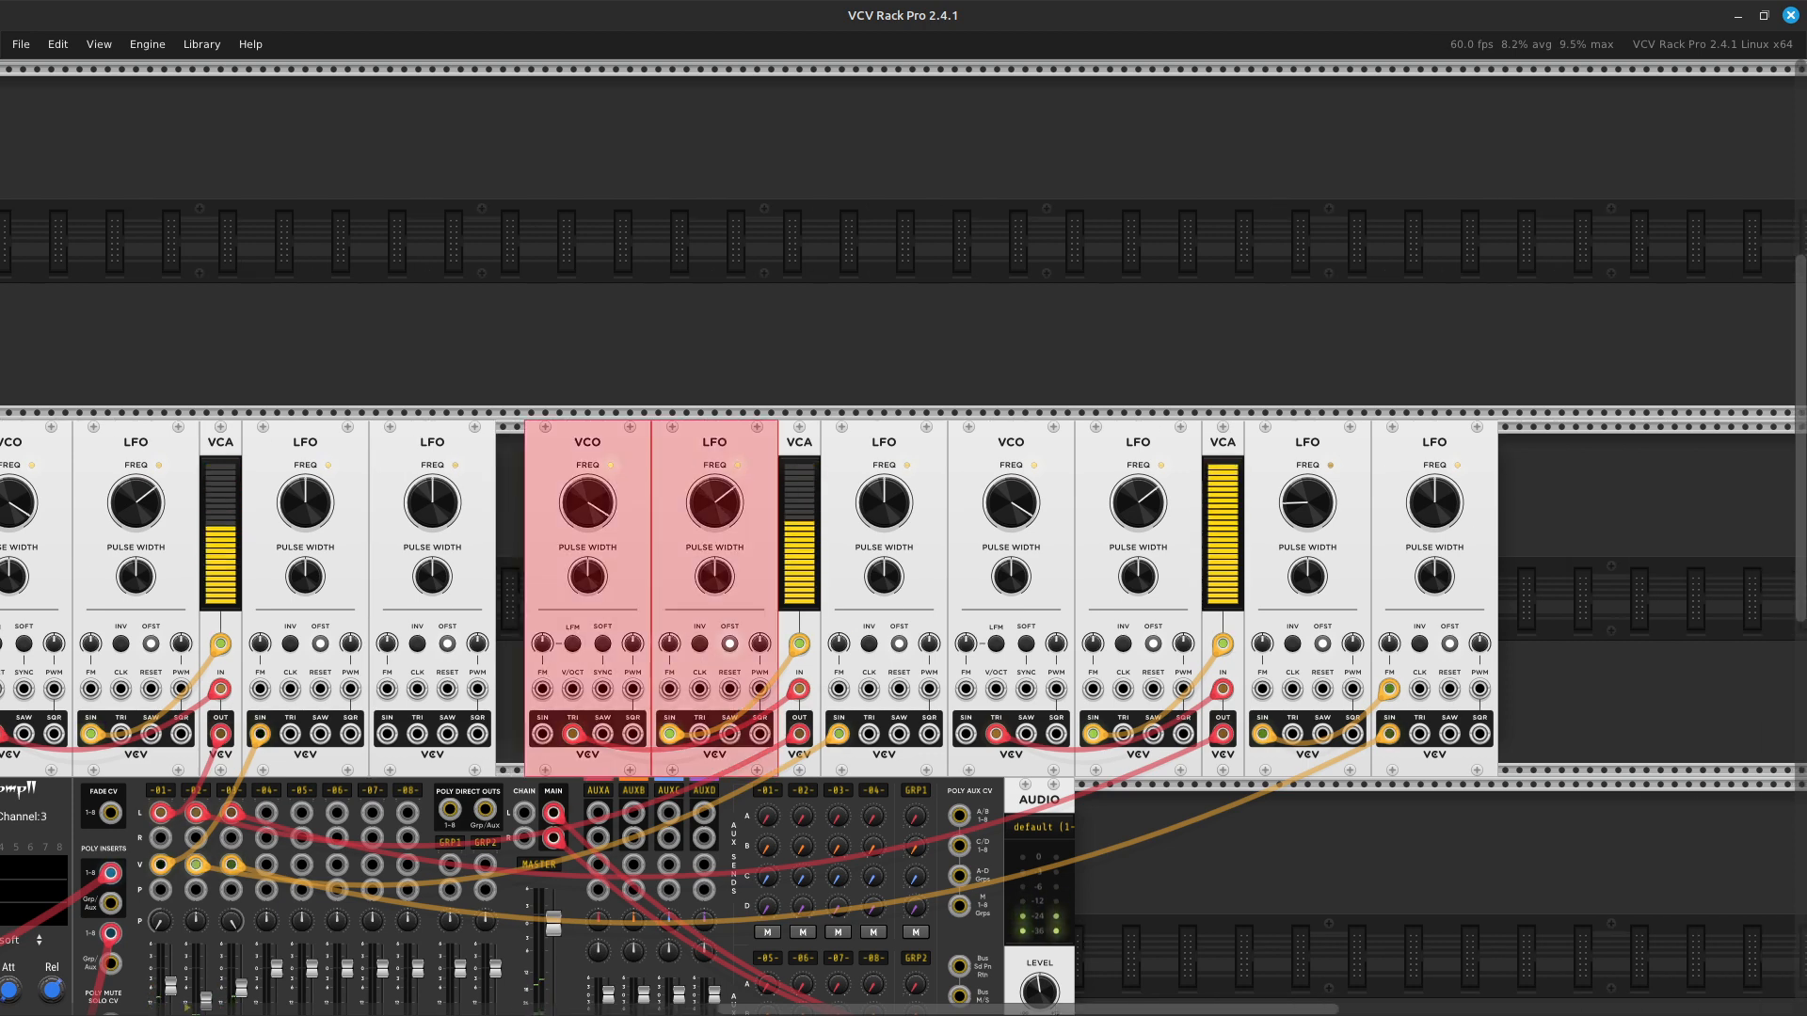
left_click(799, 443, "shift")
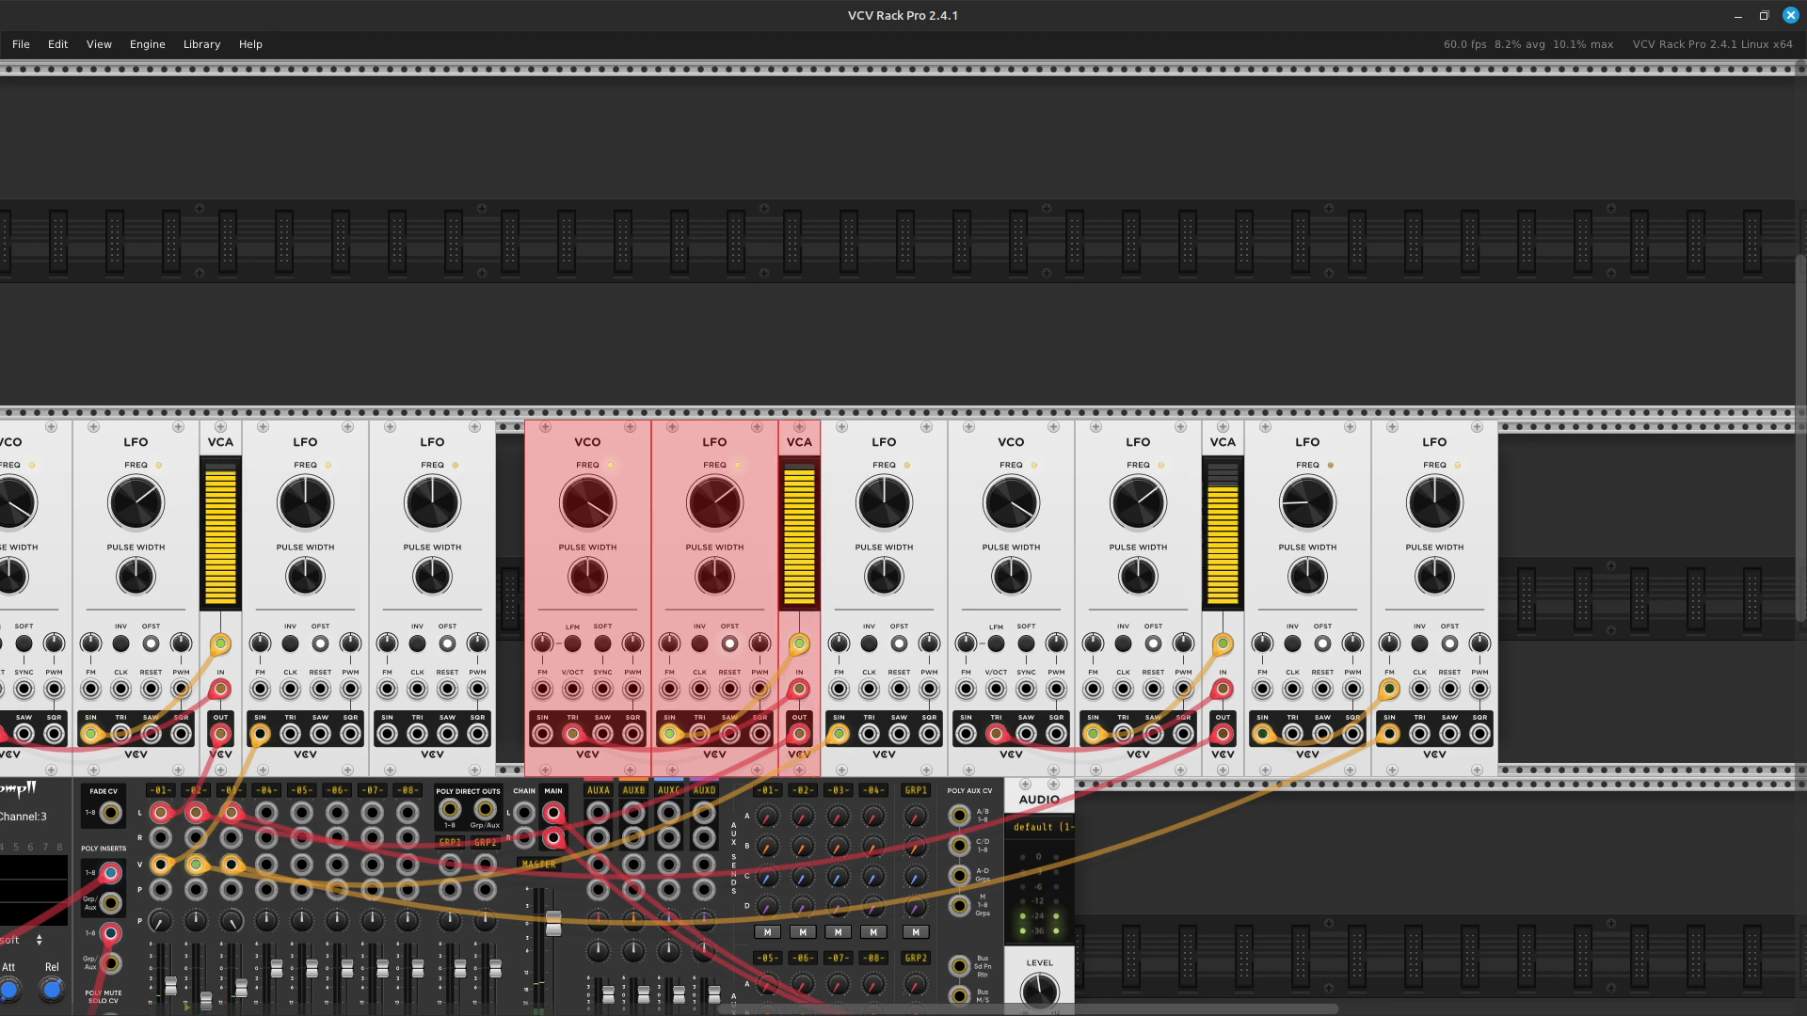
left_click(861, 444, "shift")
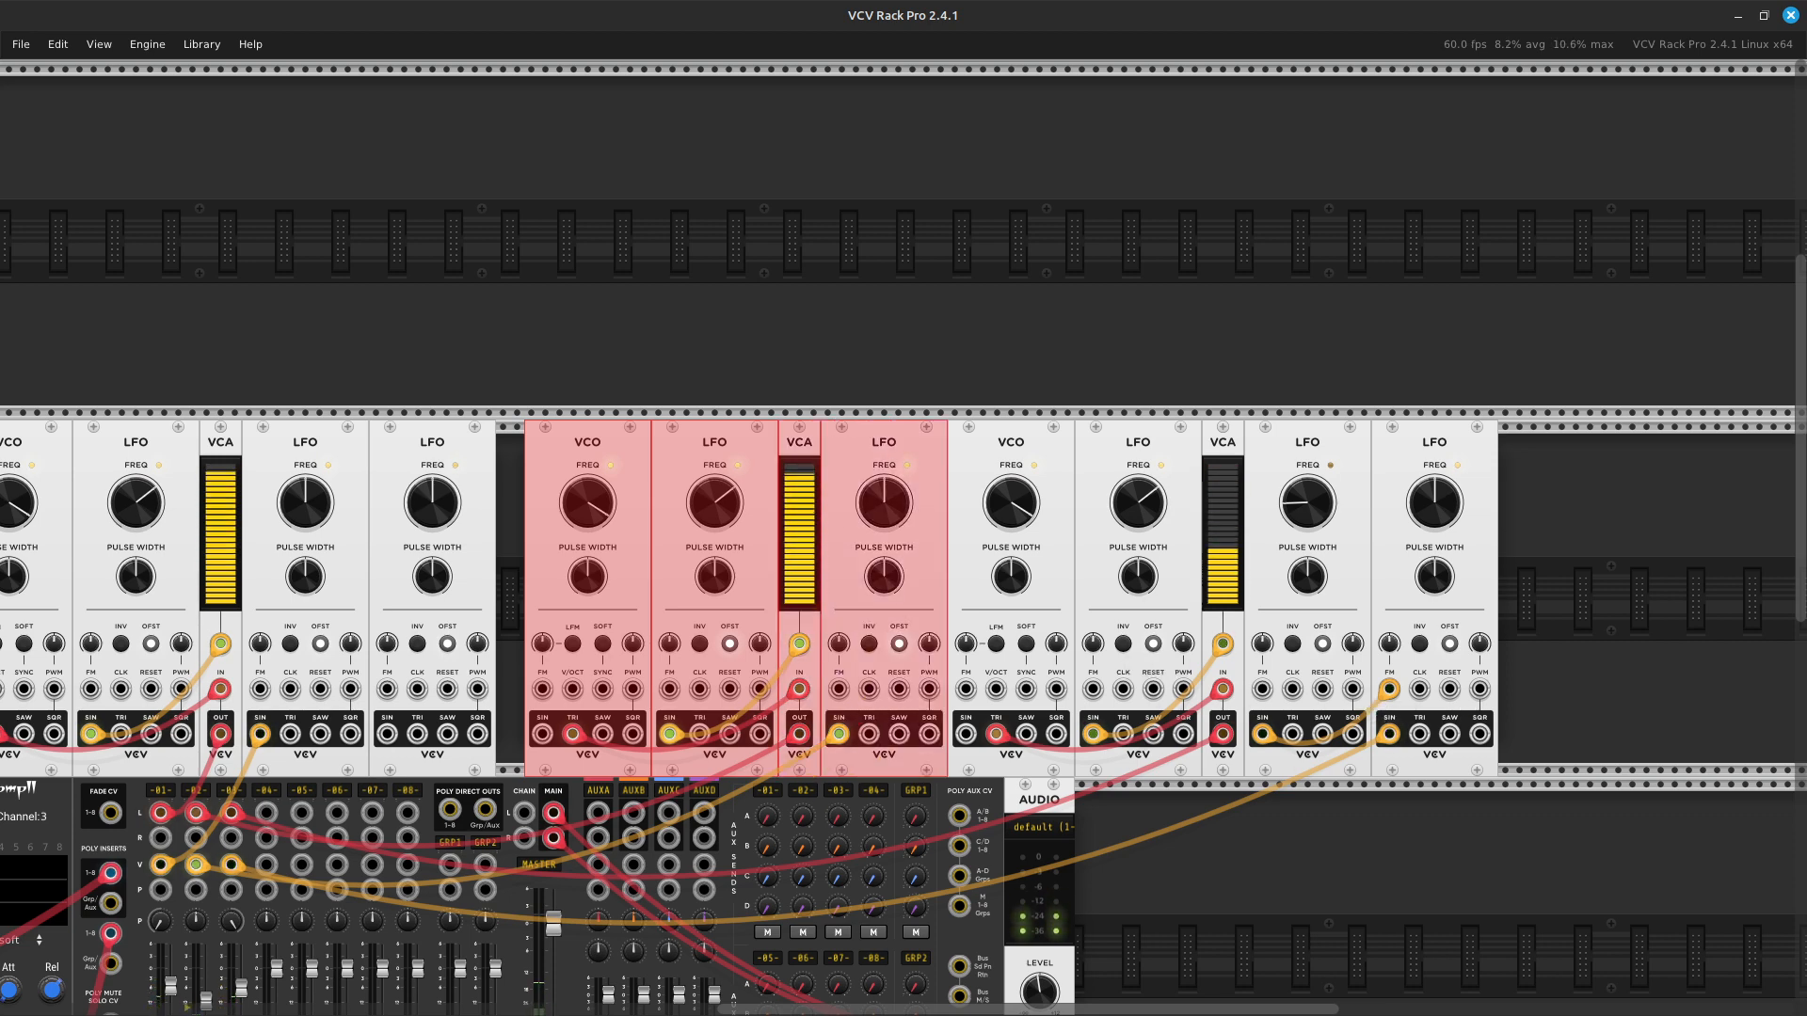
left_click(997, 443, "shift")
left_click(1129, 442, "shift")
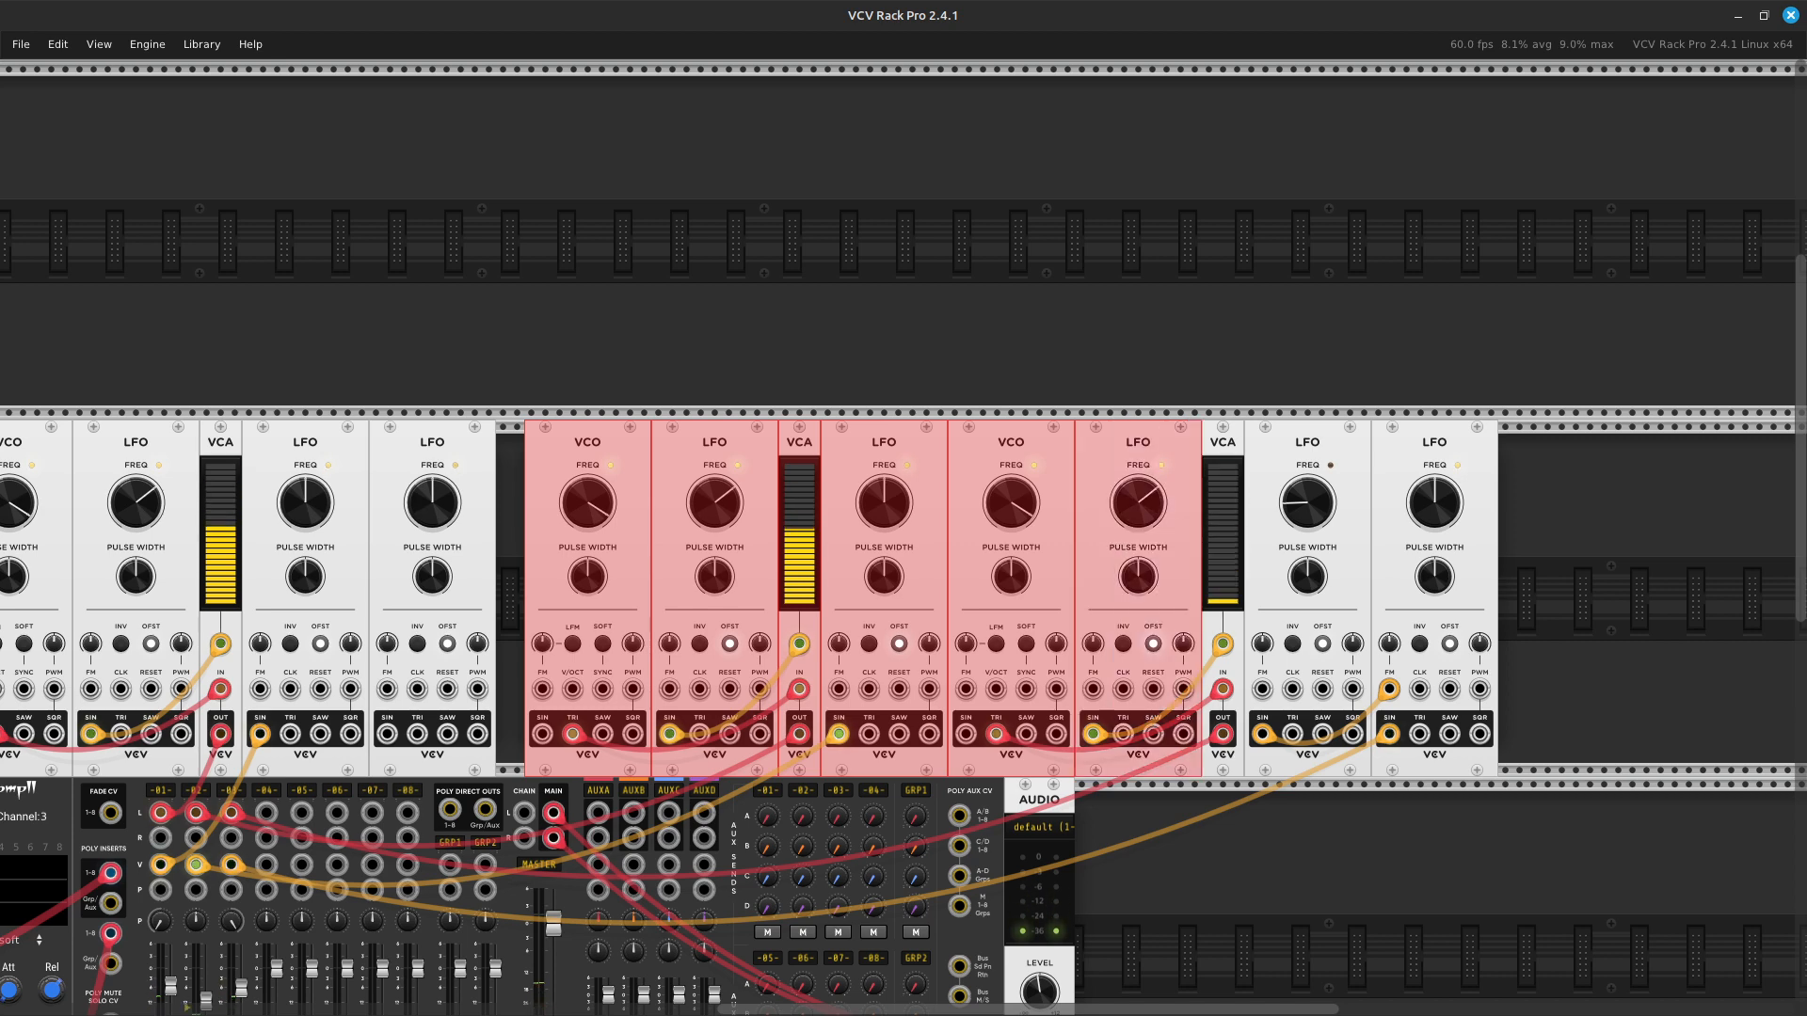
left_click(1284, 442, "shift")
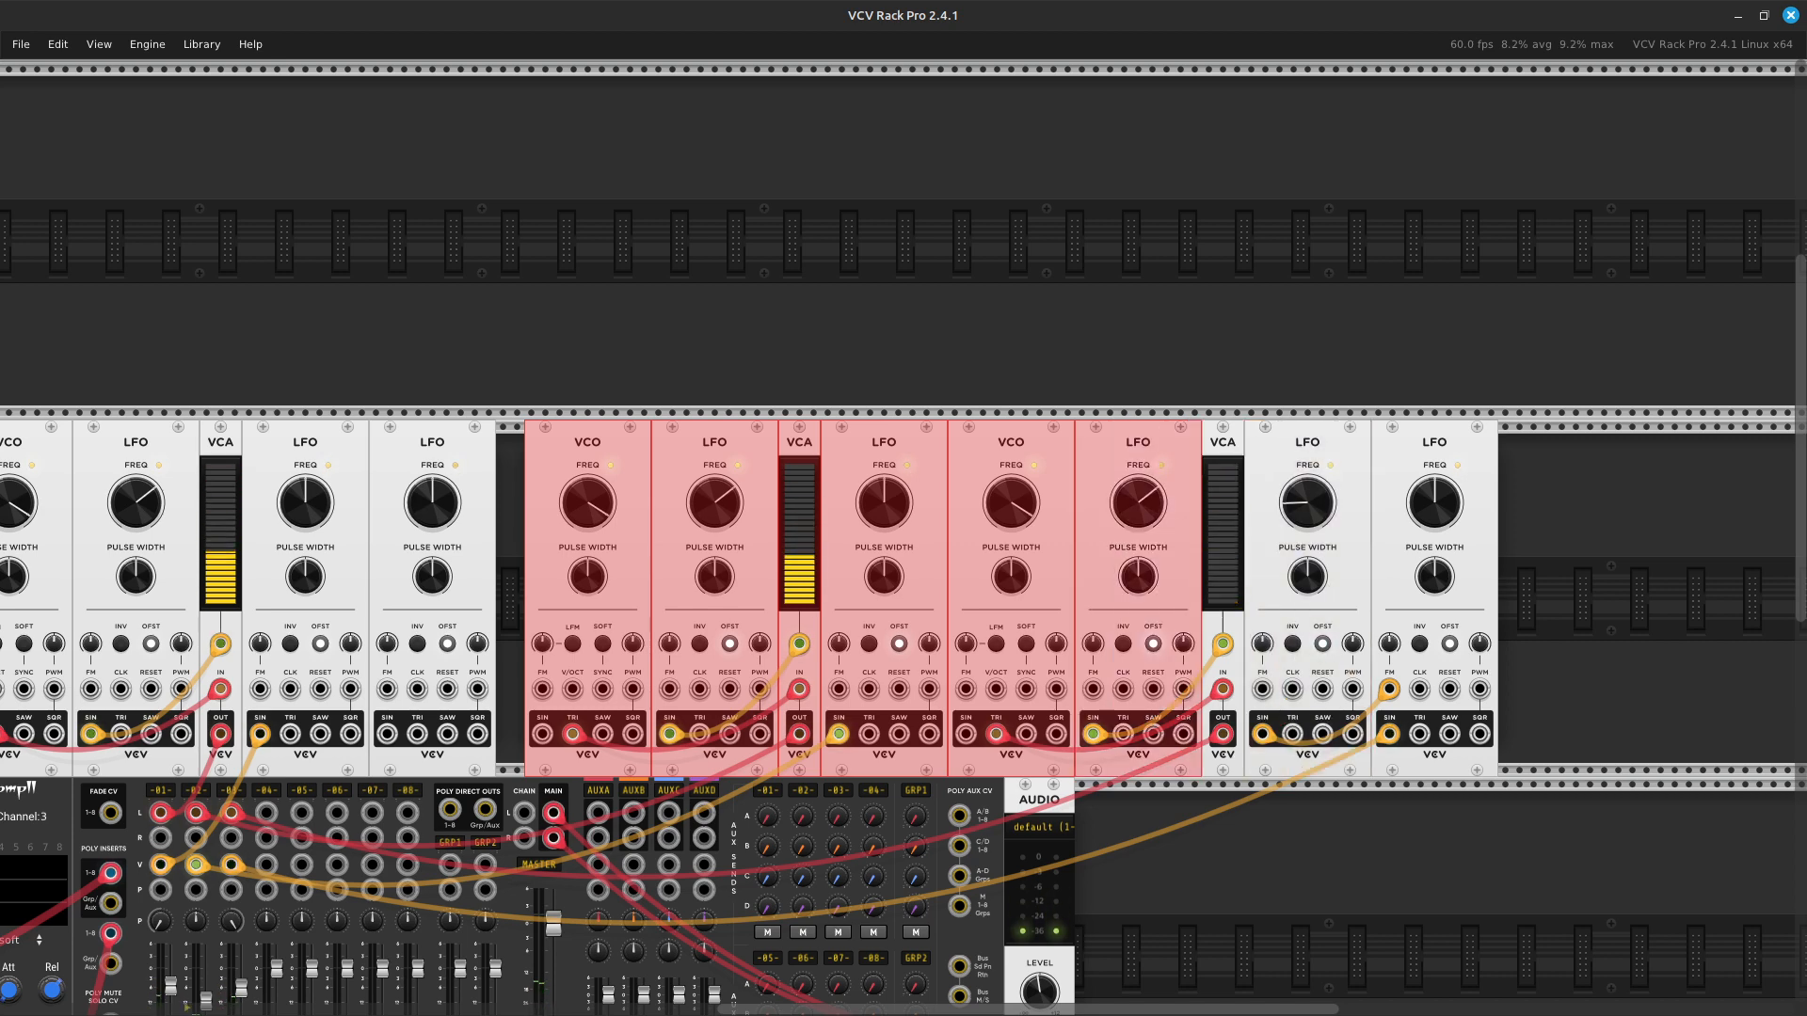
left_click(1432, 443, "shift")
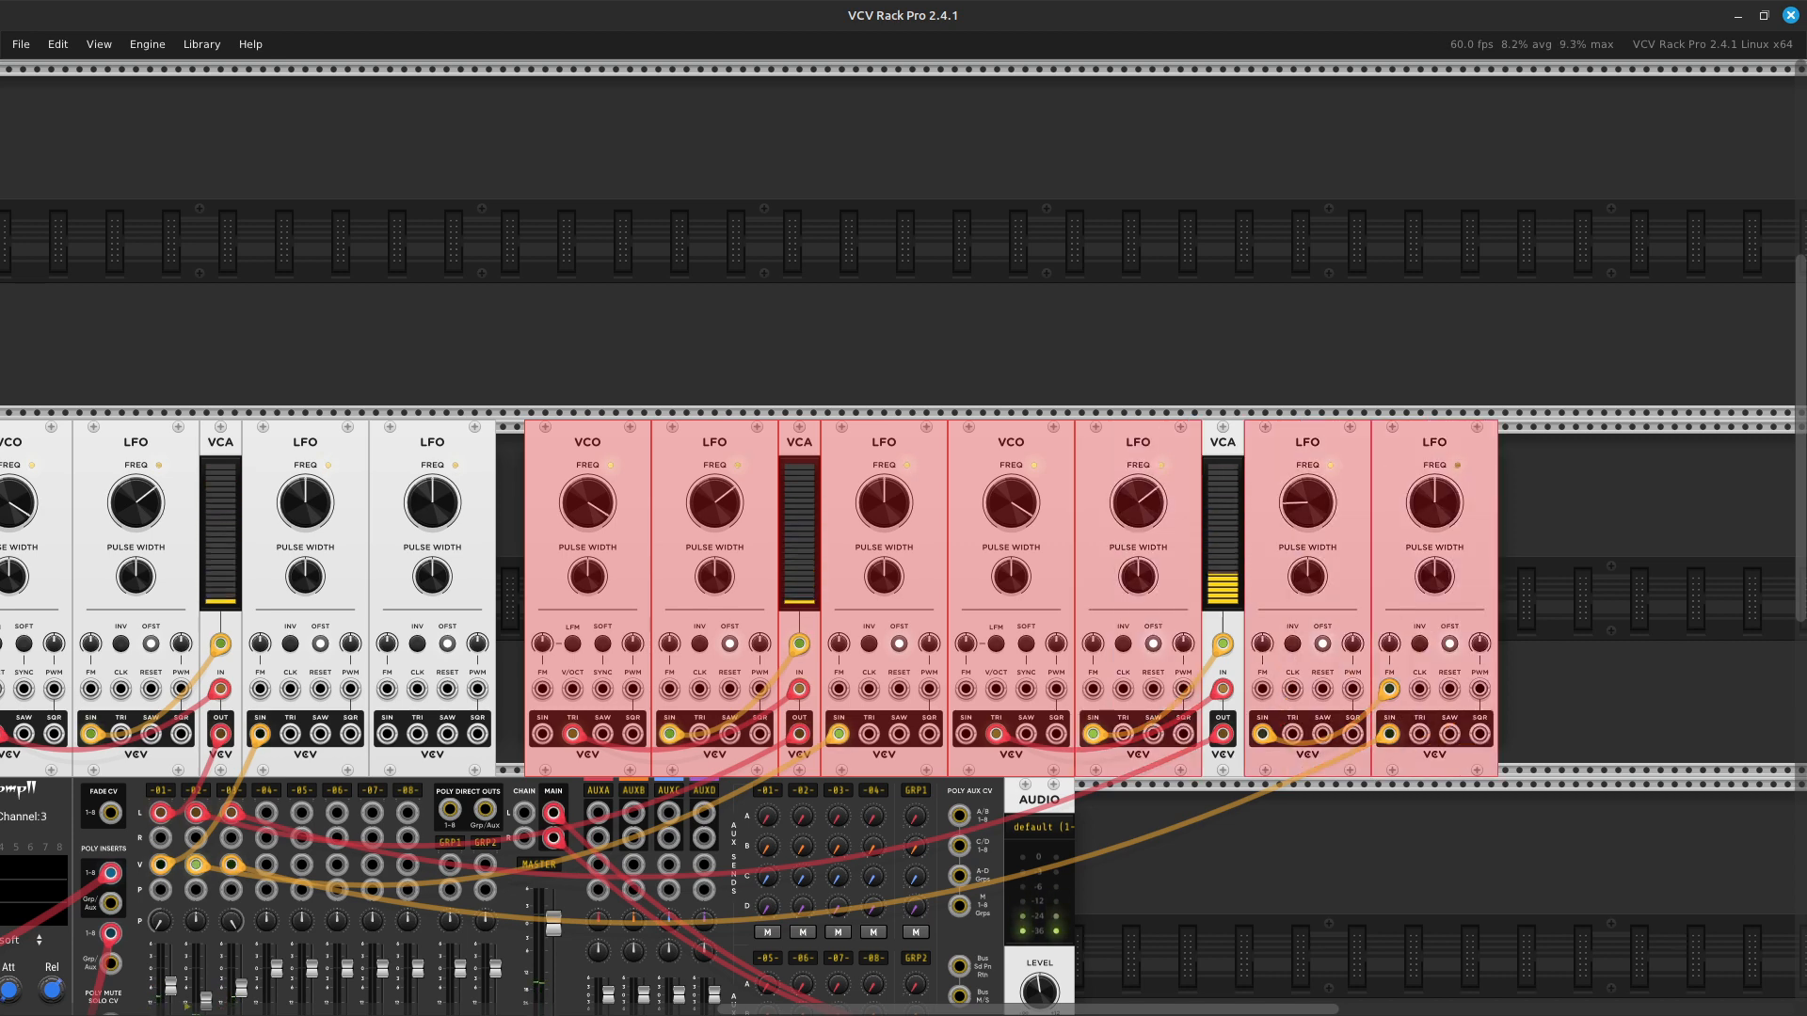
key("Left")
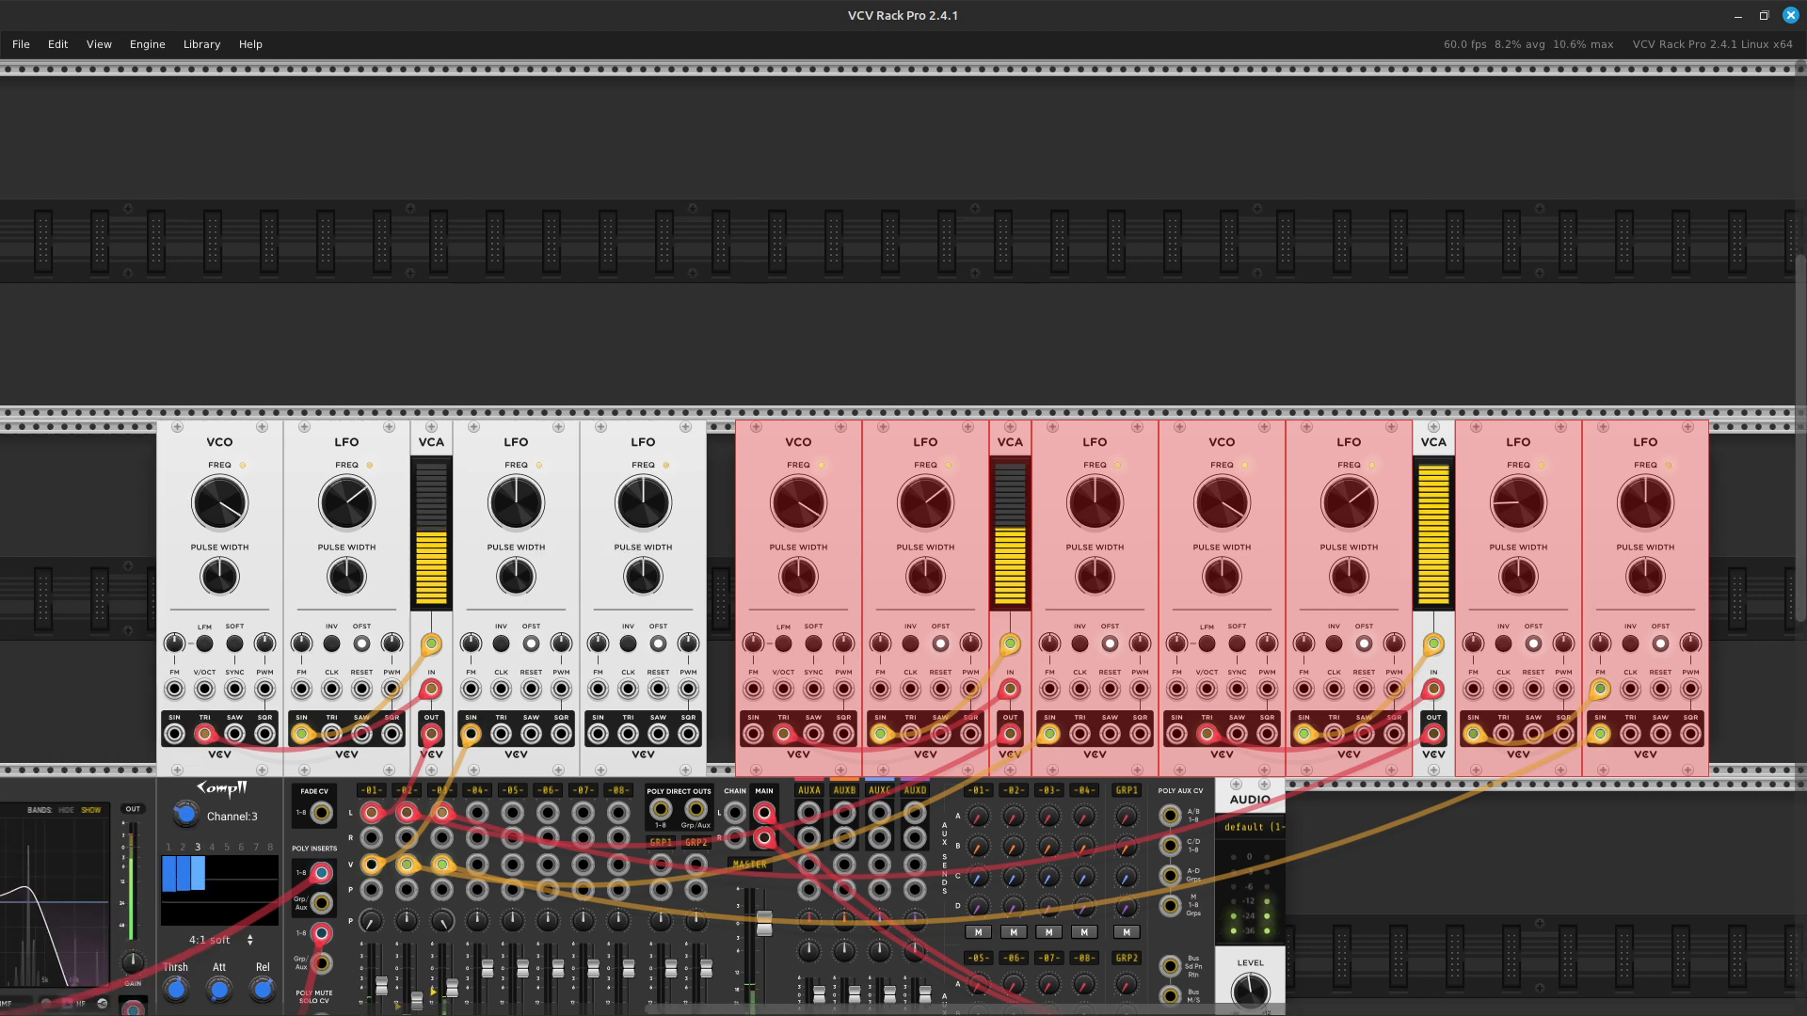
left_click_drag(752, 399, 811, 413)
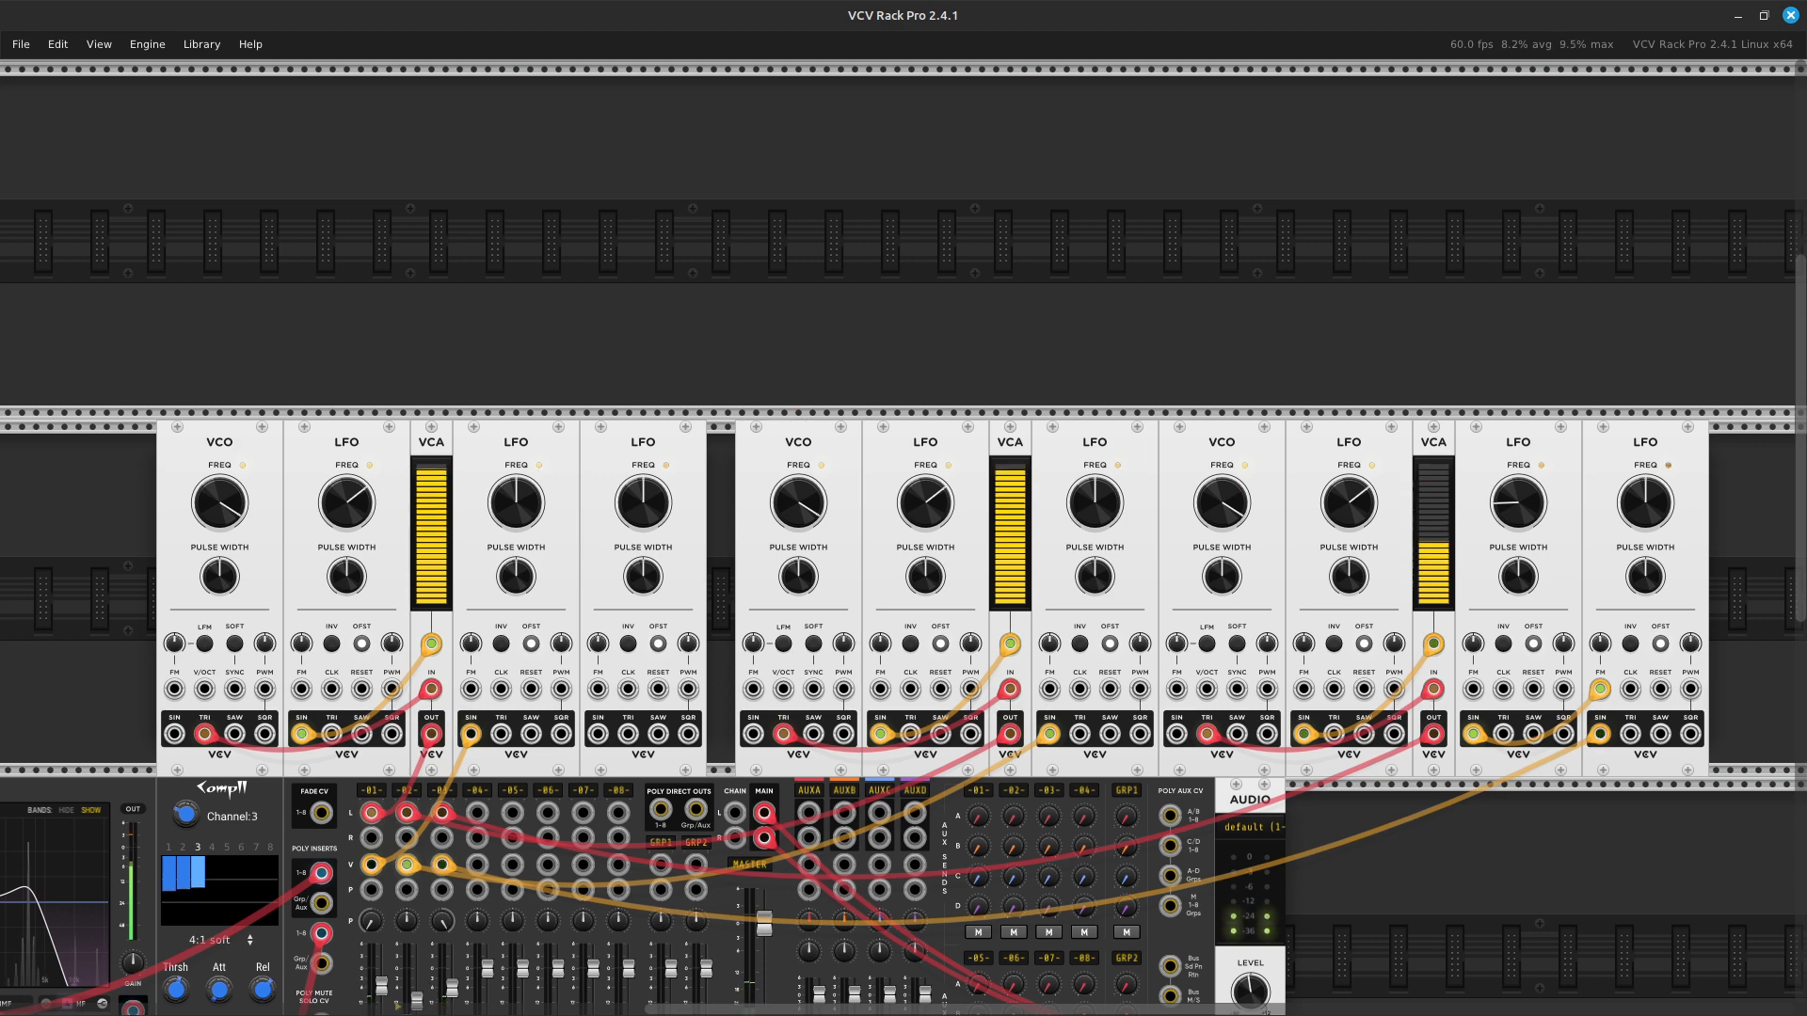
Shift the second voice's VCO, LFO, VCA and last LFO left one by one so they adjoin the inserted LFO.
left_click_drag(798, 431, 770, 431)
left_click_drag(925, 431, 897, 431)
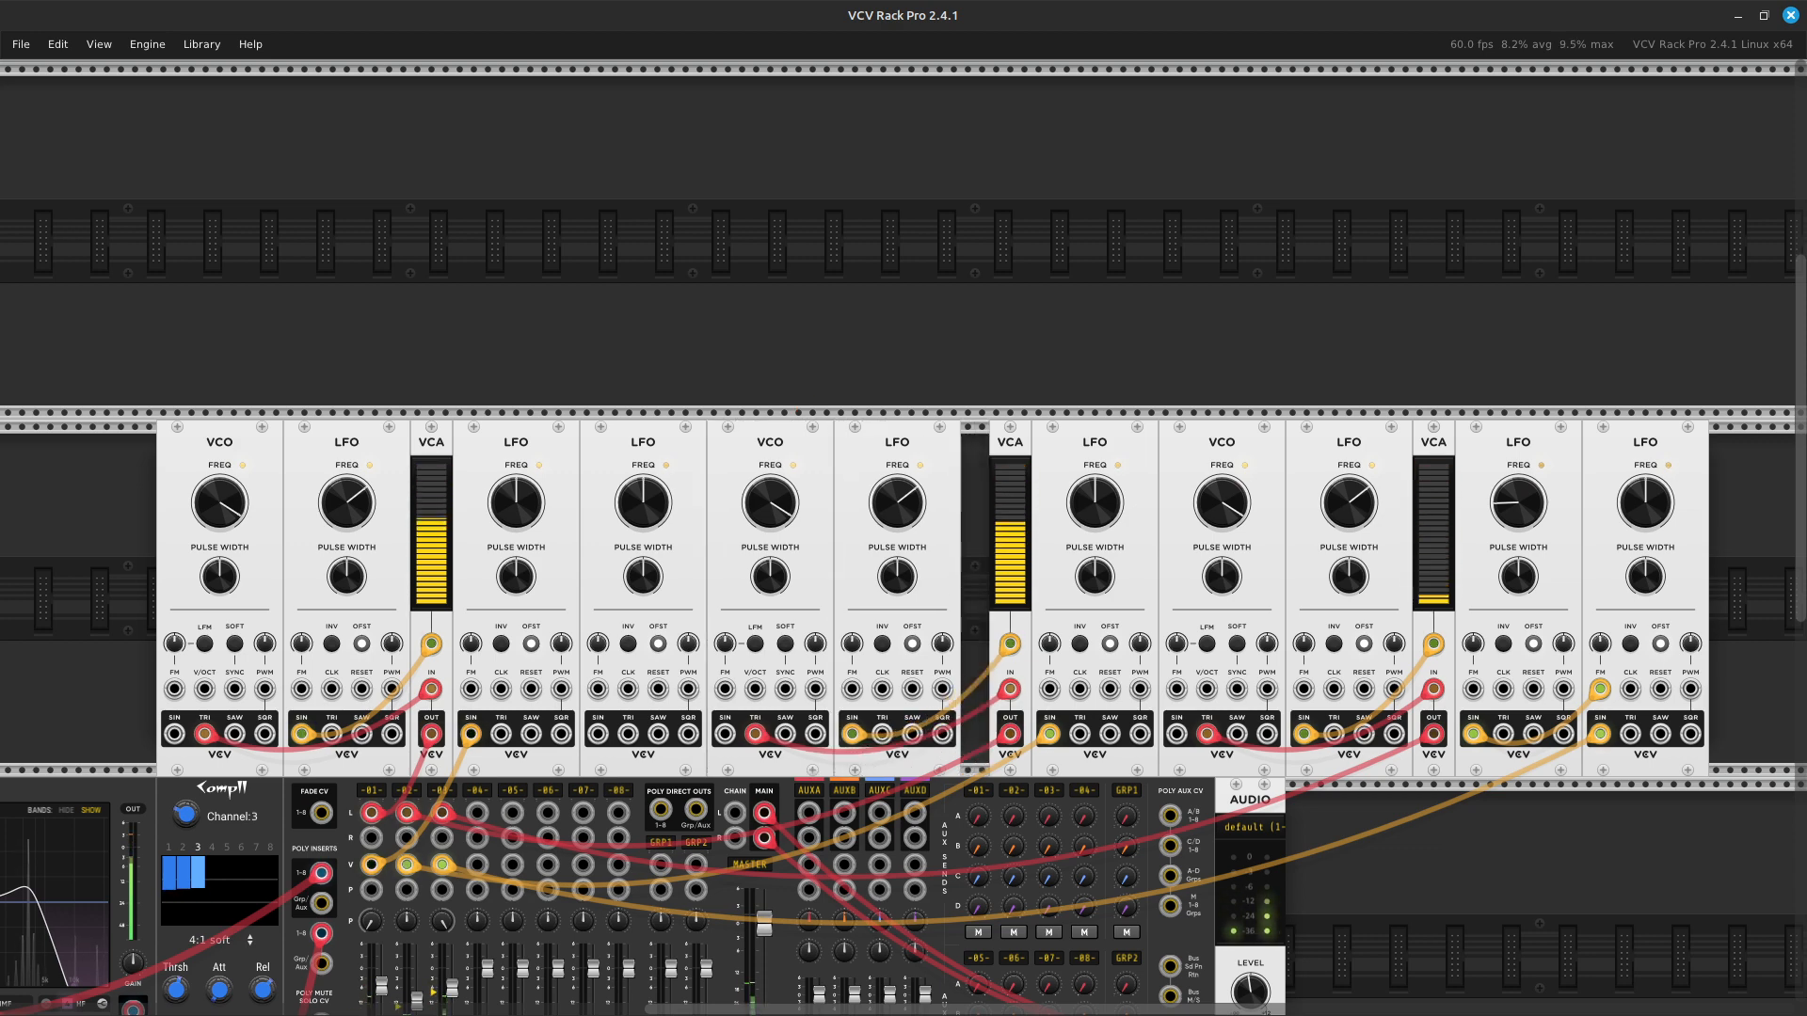
left_click_drag(1010, 431, 981, 431)
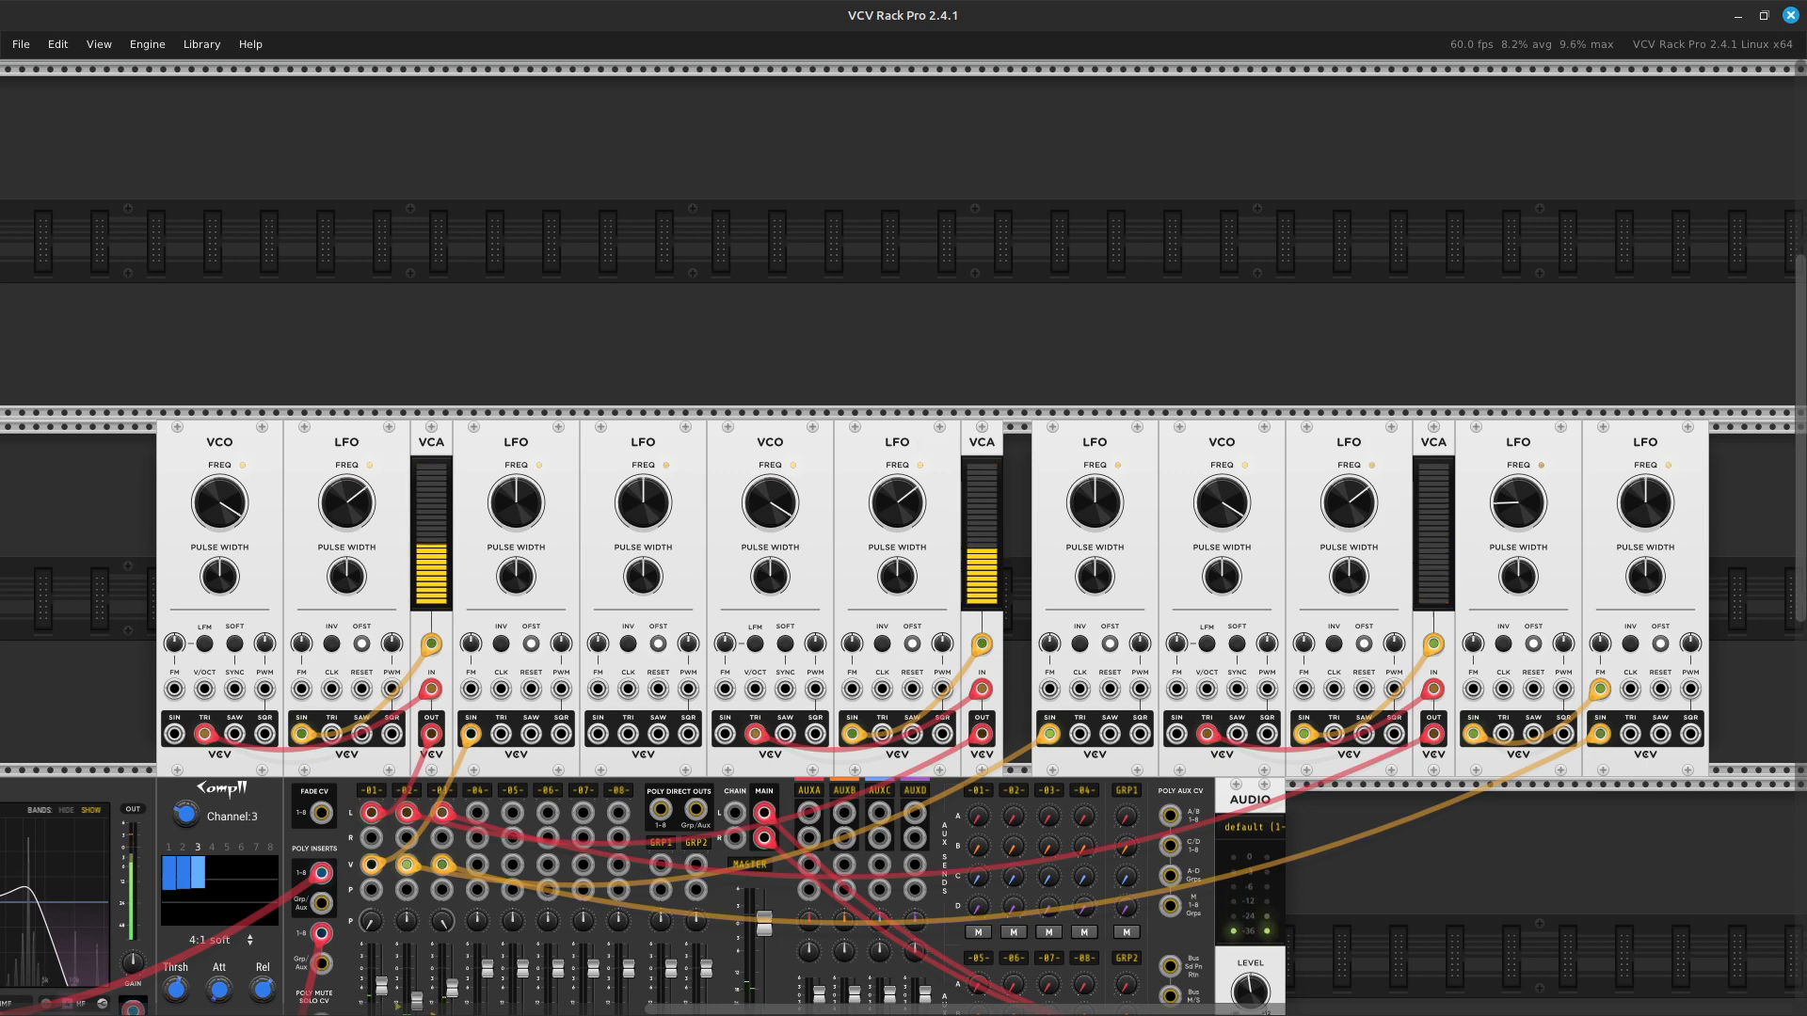
left_click_drag(1094, 431, 1066, 431)
Shift the third voice's VCO, LFOs and VCA left against the second voice, leaving the VCA at the end of the row.
left_click_drag(1221, 431, 1194, 431)
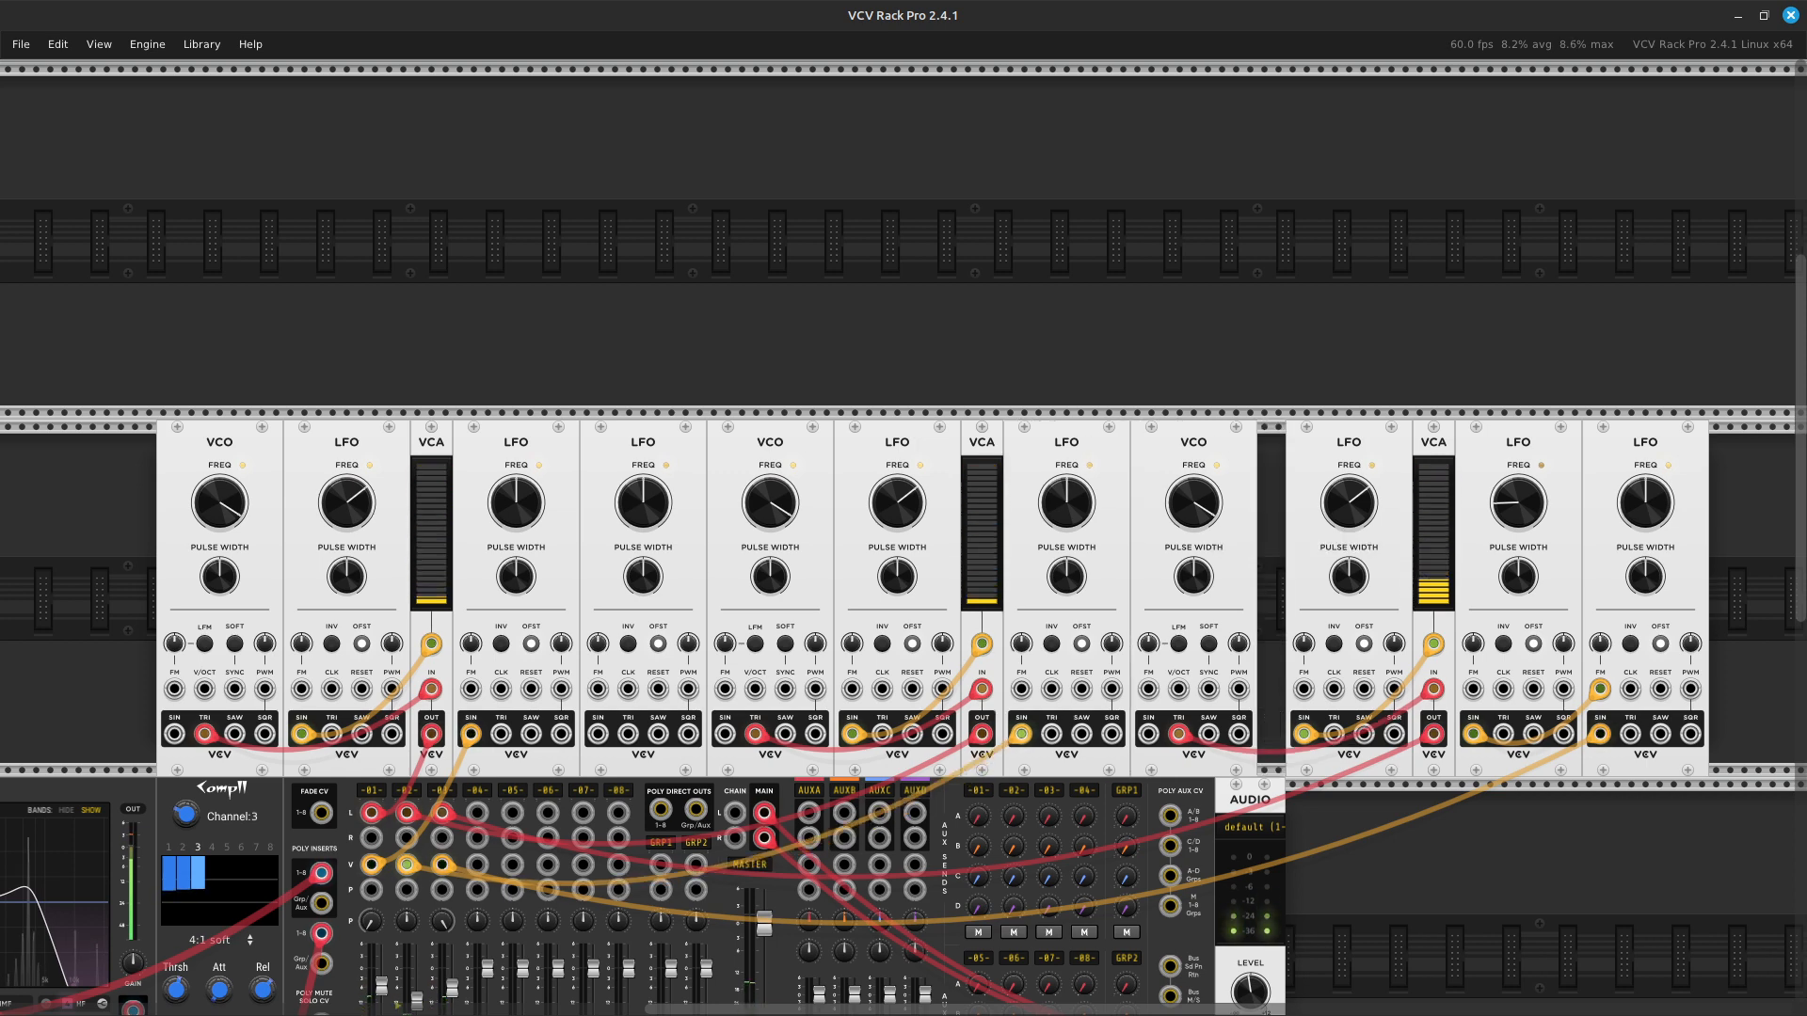
left_click_drag(1348, 431, 1321, 431)
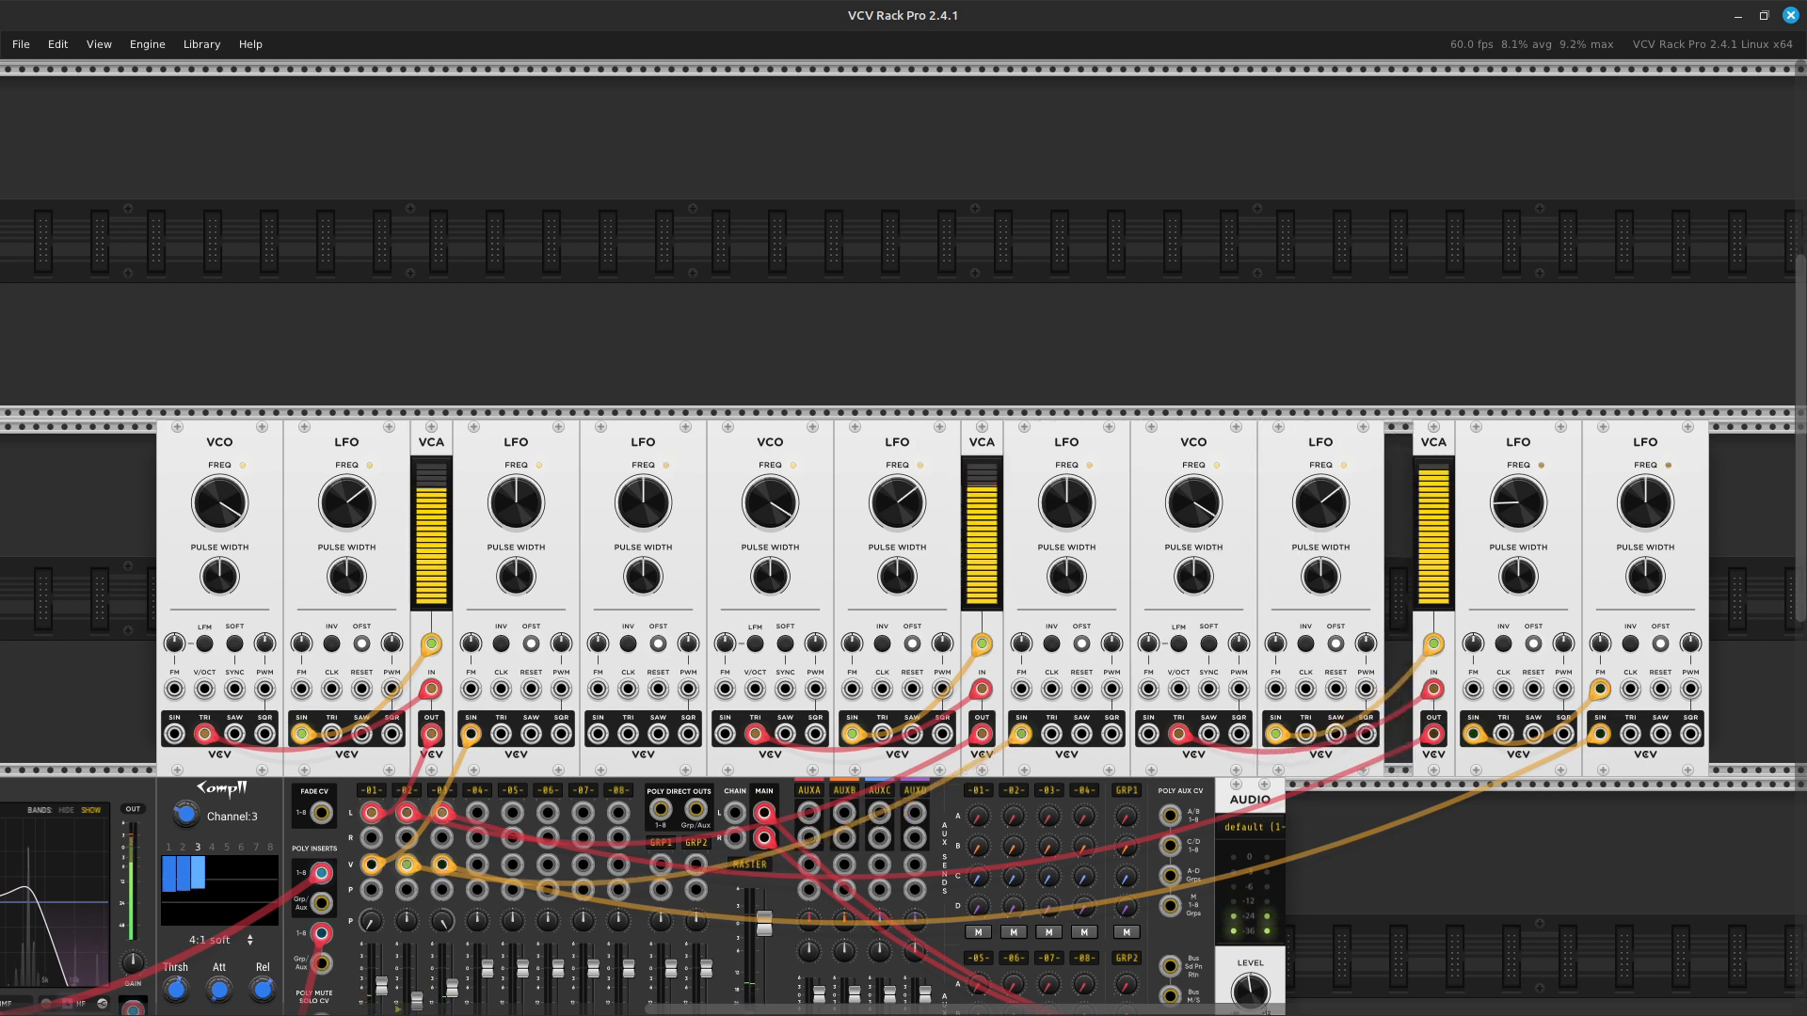
left_click_drag(1433, 431, 1405, 431)
left_click_drag(1546, 431, 1475, 431)
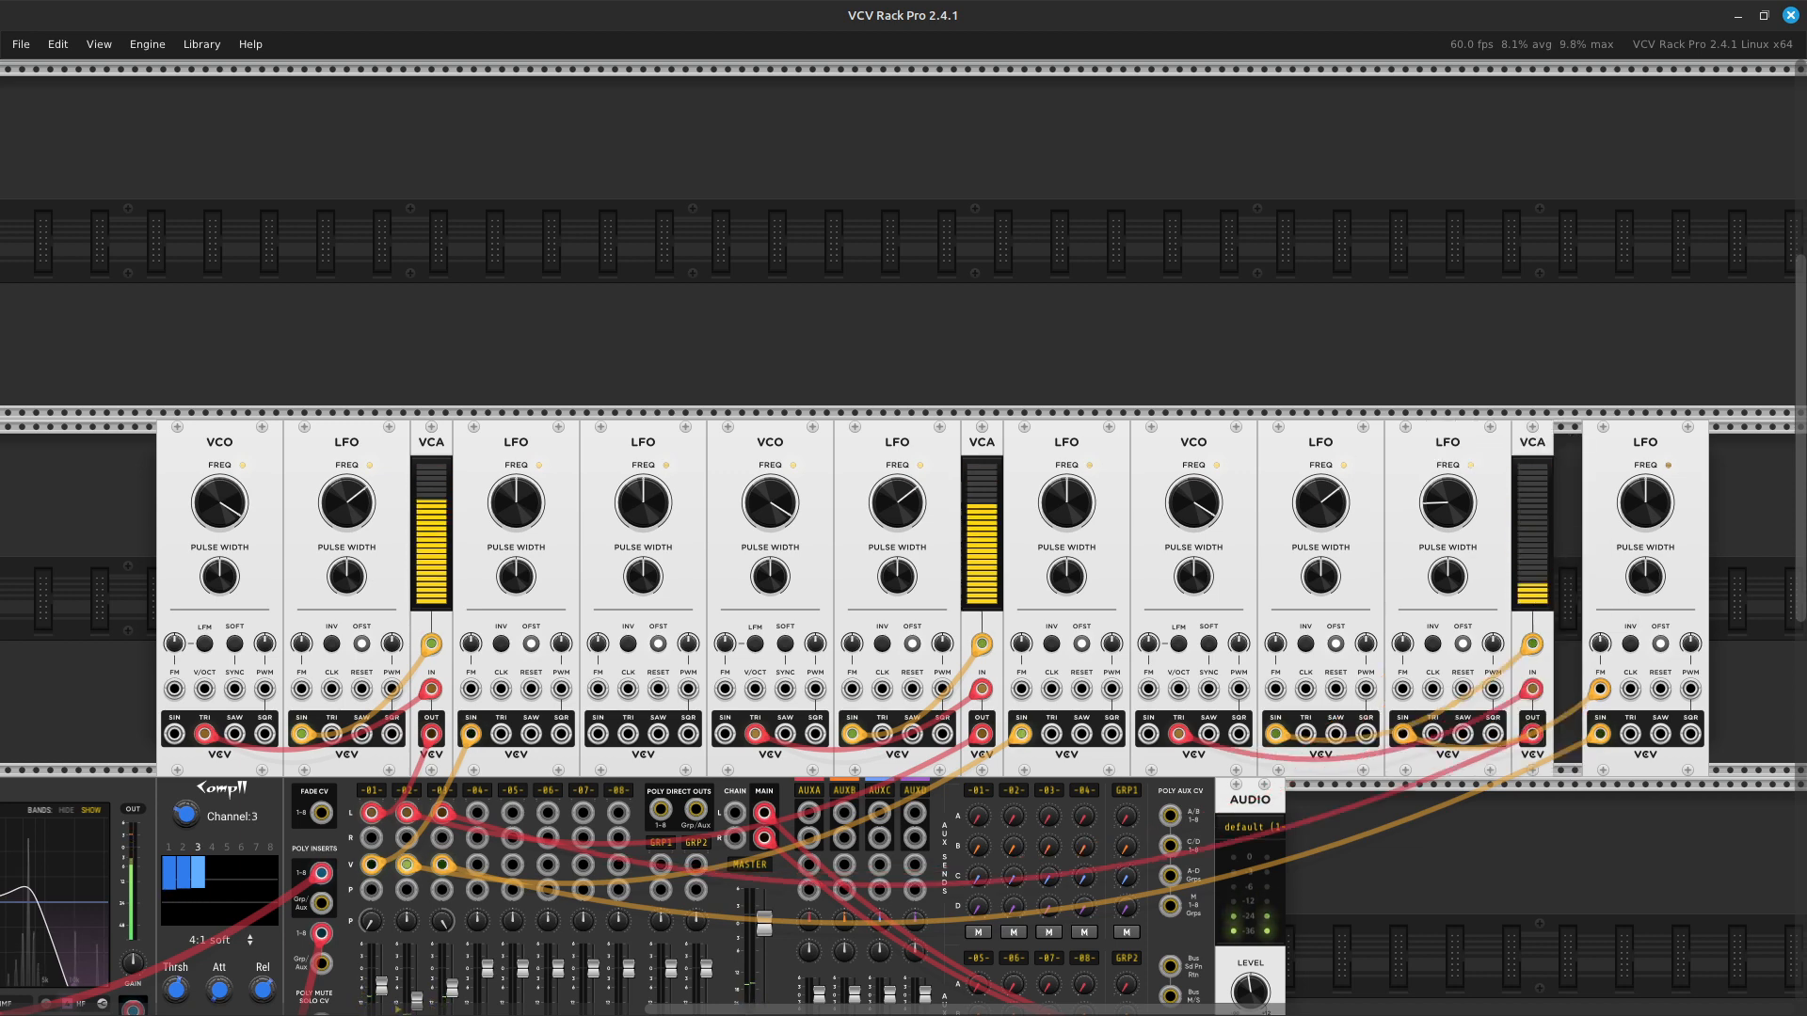
left_click_drag(1645, 431, 1575, 431)
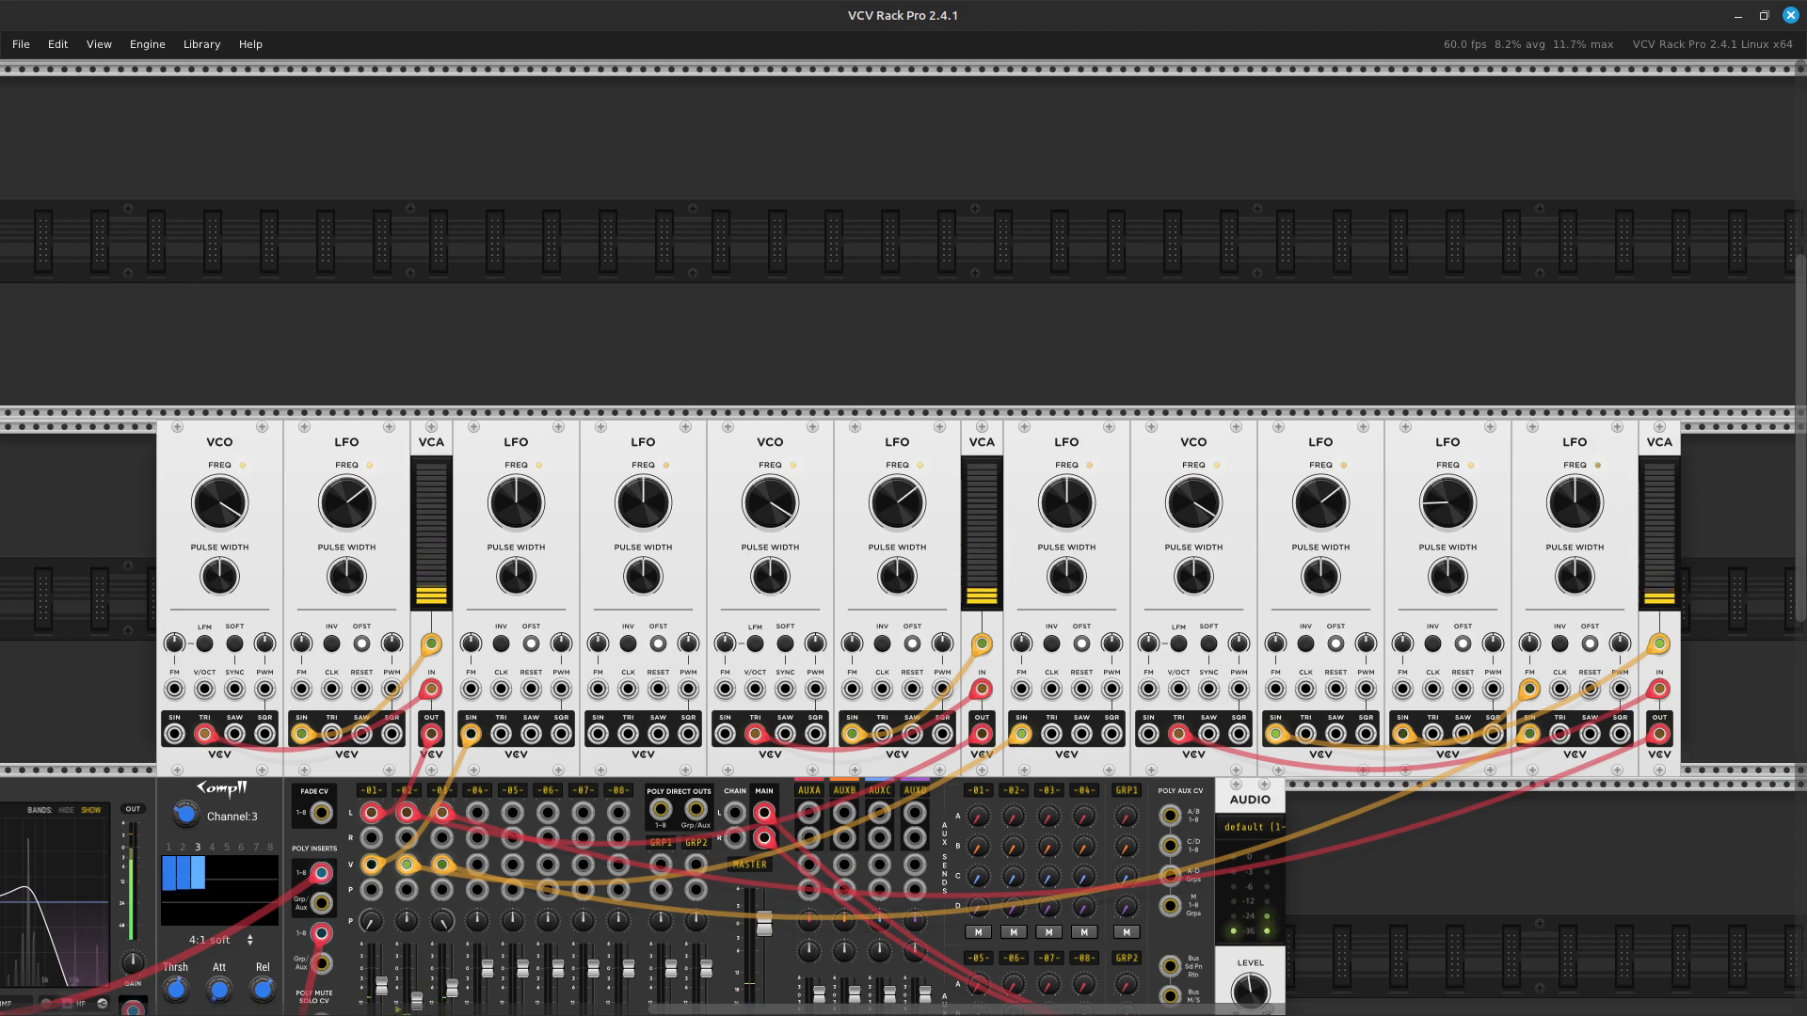
Examine the rearranged oscillator row up close, focusing on the LFOs between the first and second voices and their cabling.
key("ctrl+equal")
key("ctrl+equal")
key("ctrl+equal")
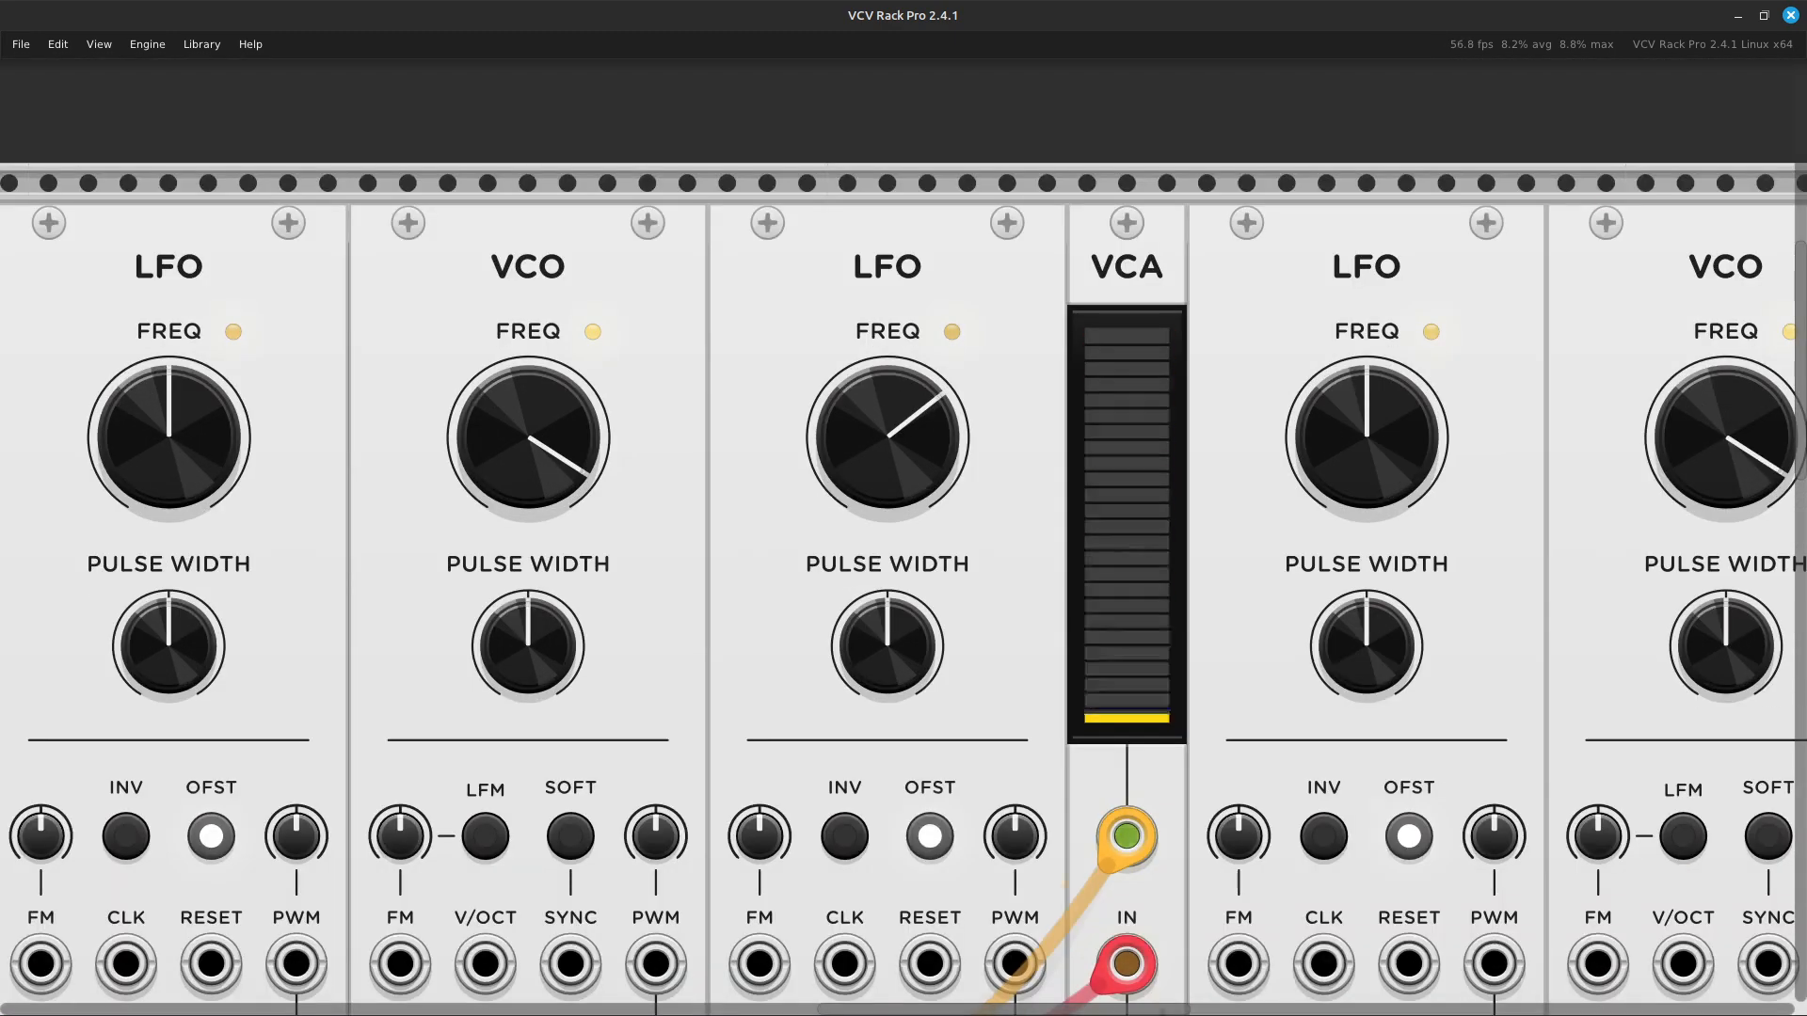
key("Down")
key("Up")
key("Down")
key("Up")
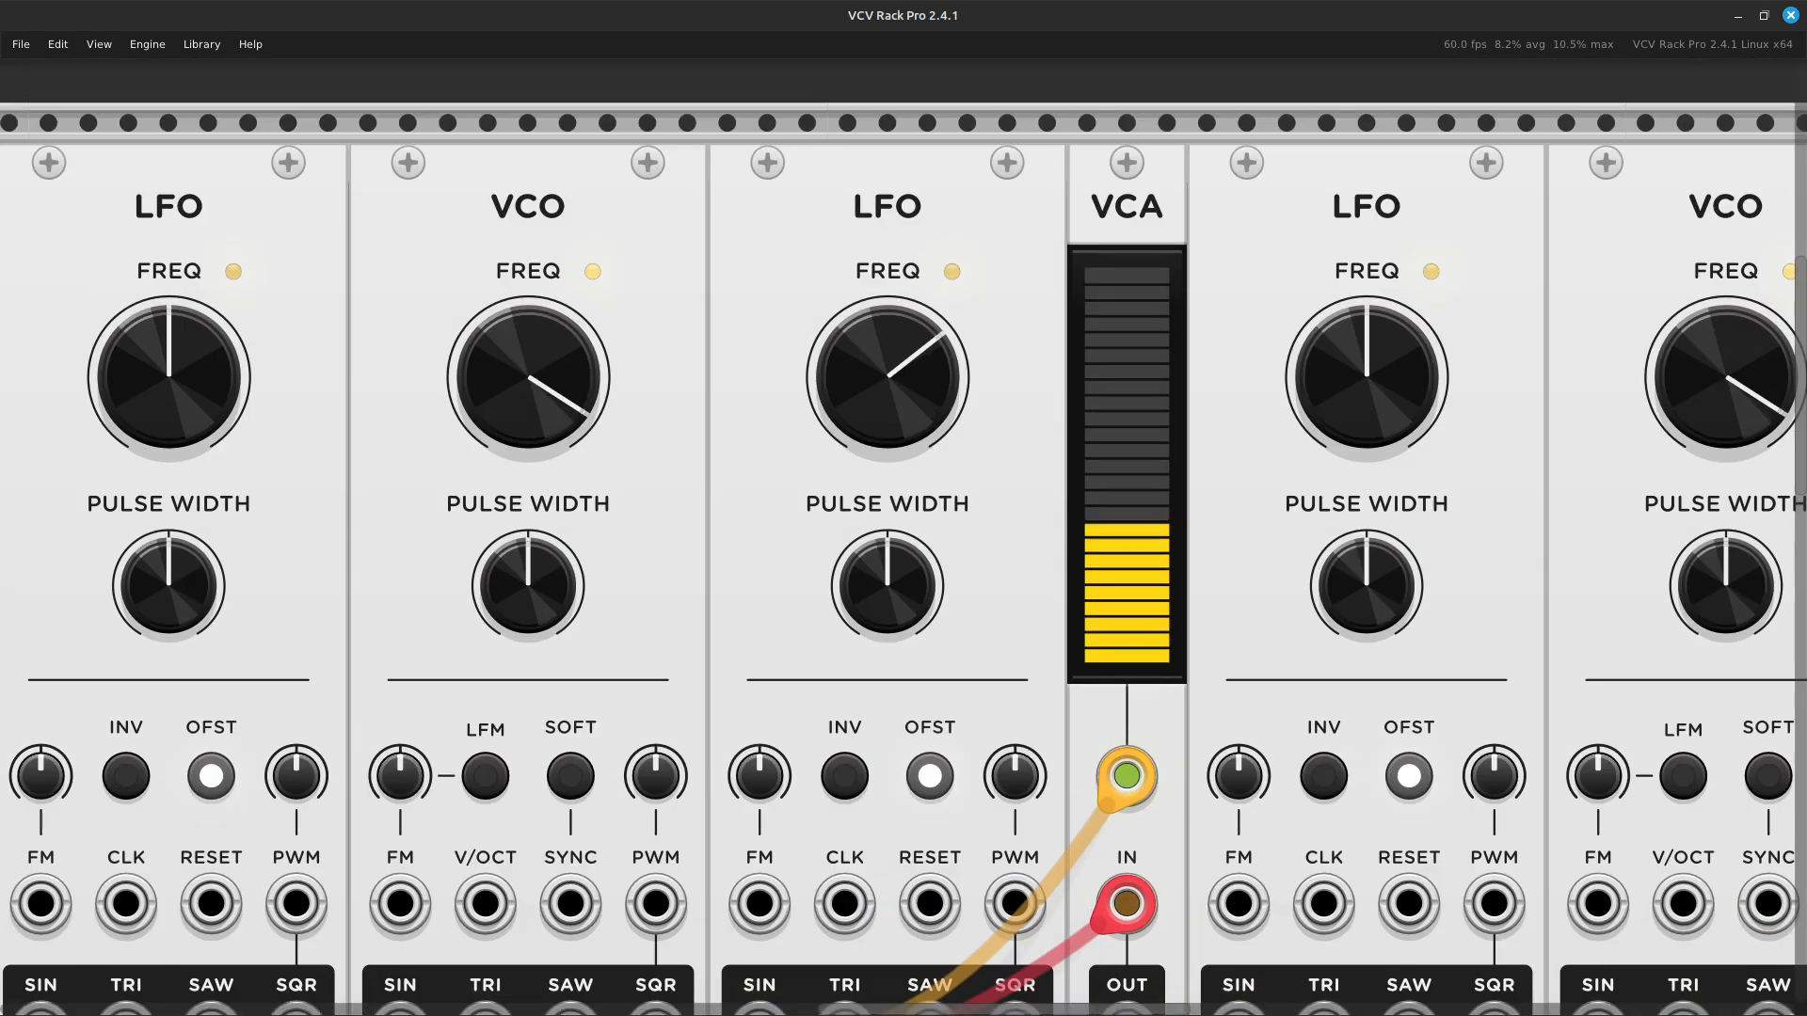
key("Down")
key("Up")
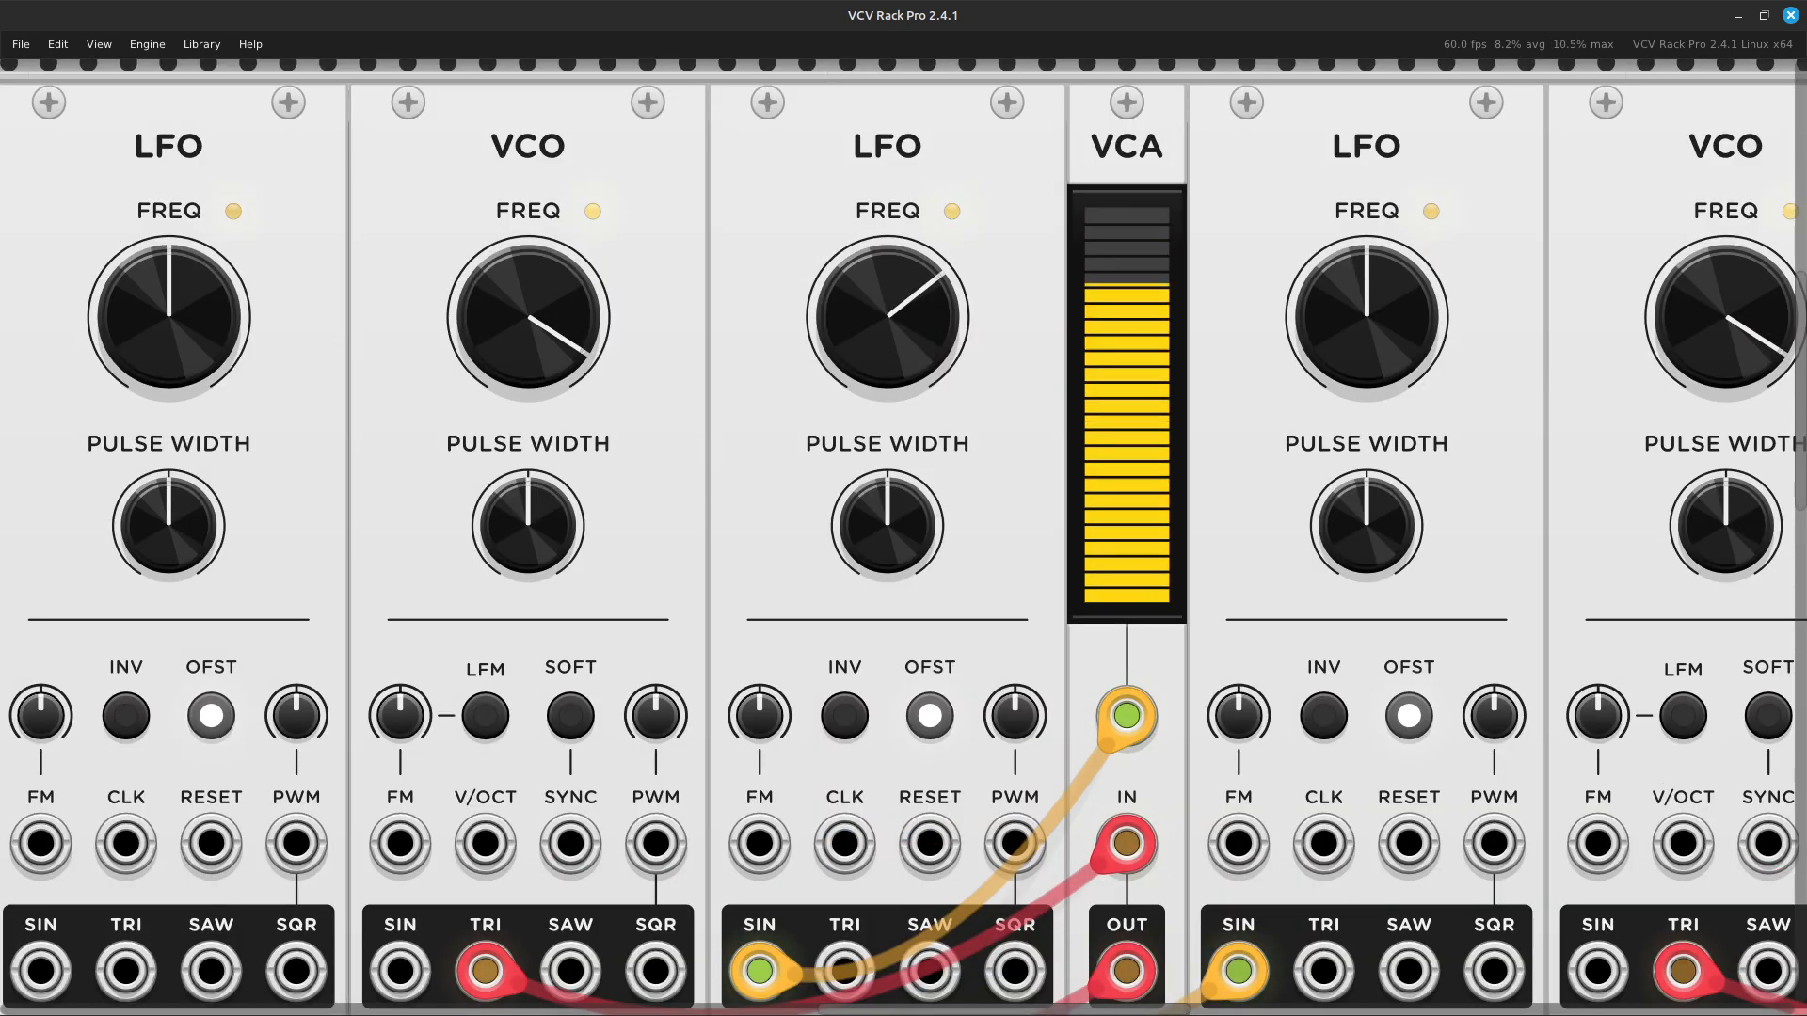
key("Left")
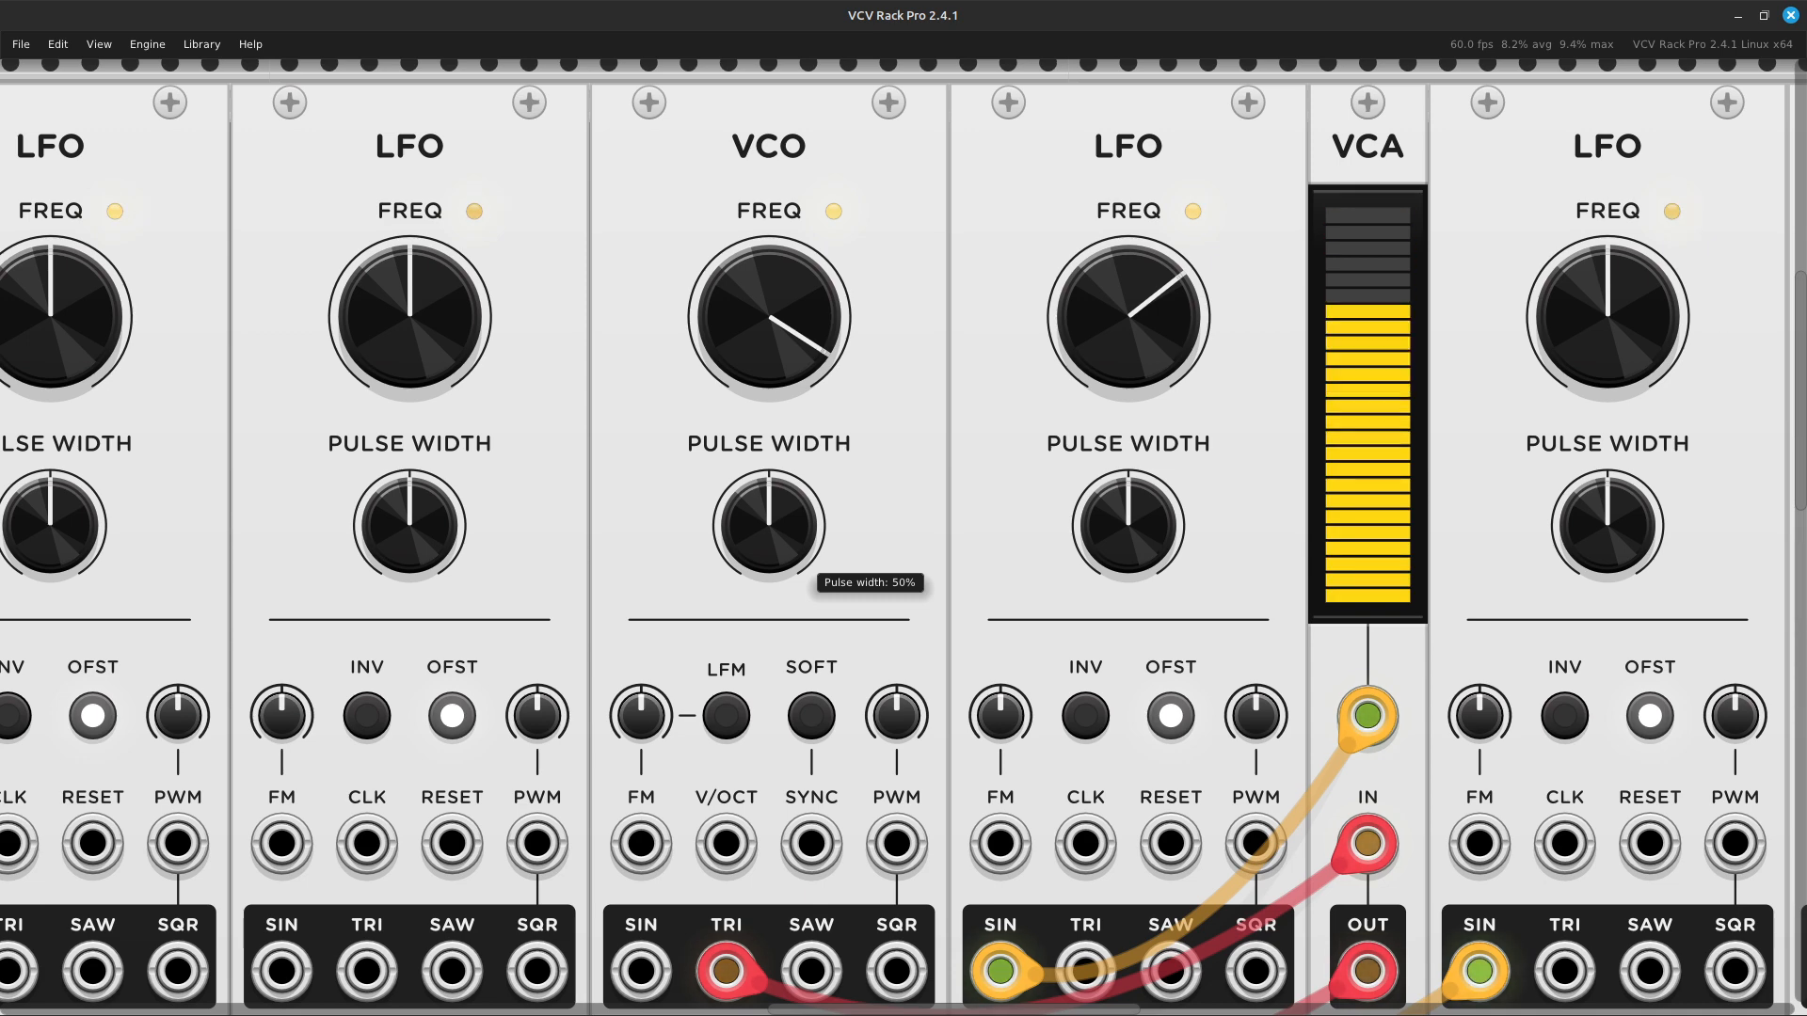
key("Left")
key("Left")
key("Right")
key("Right")
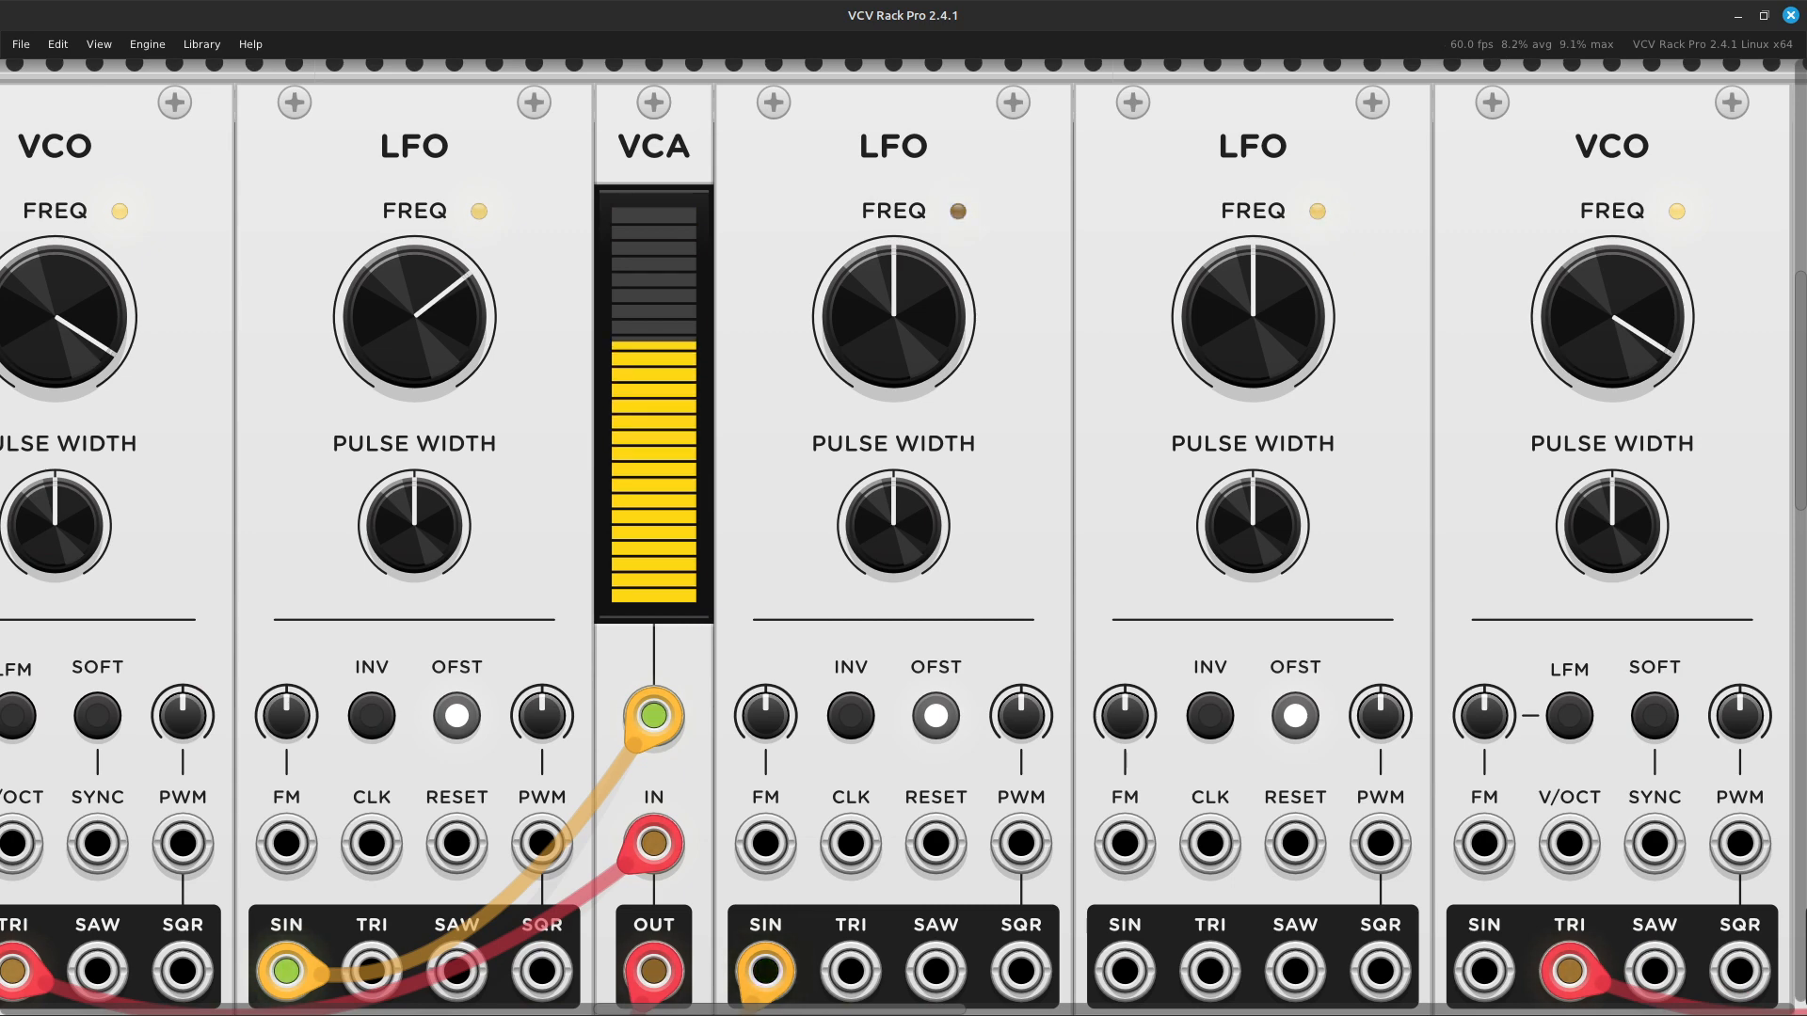
key("Right")
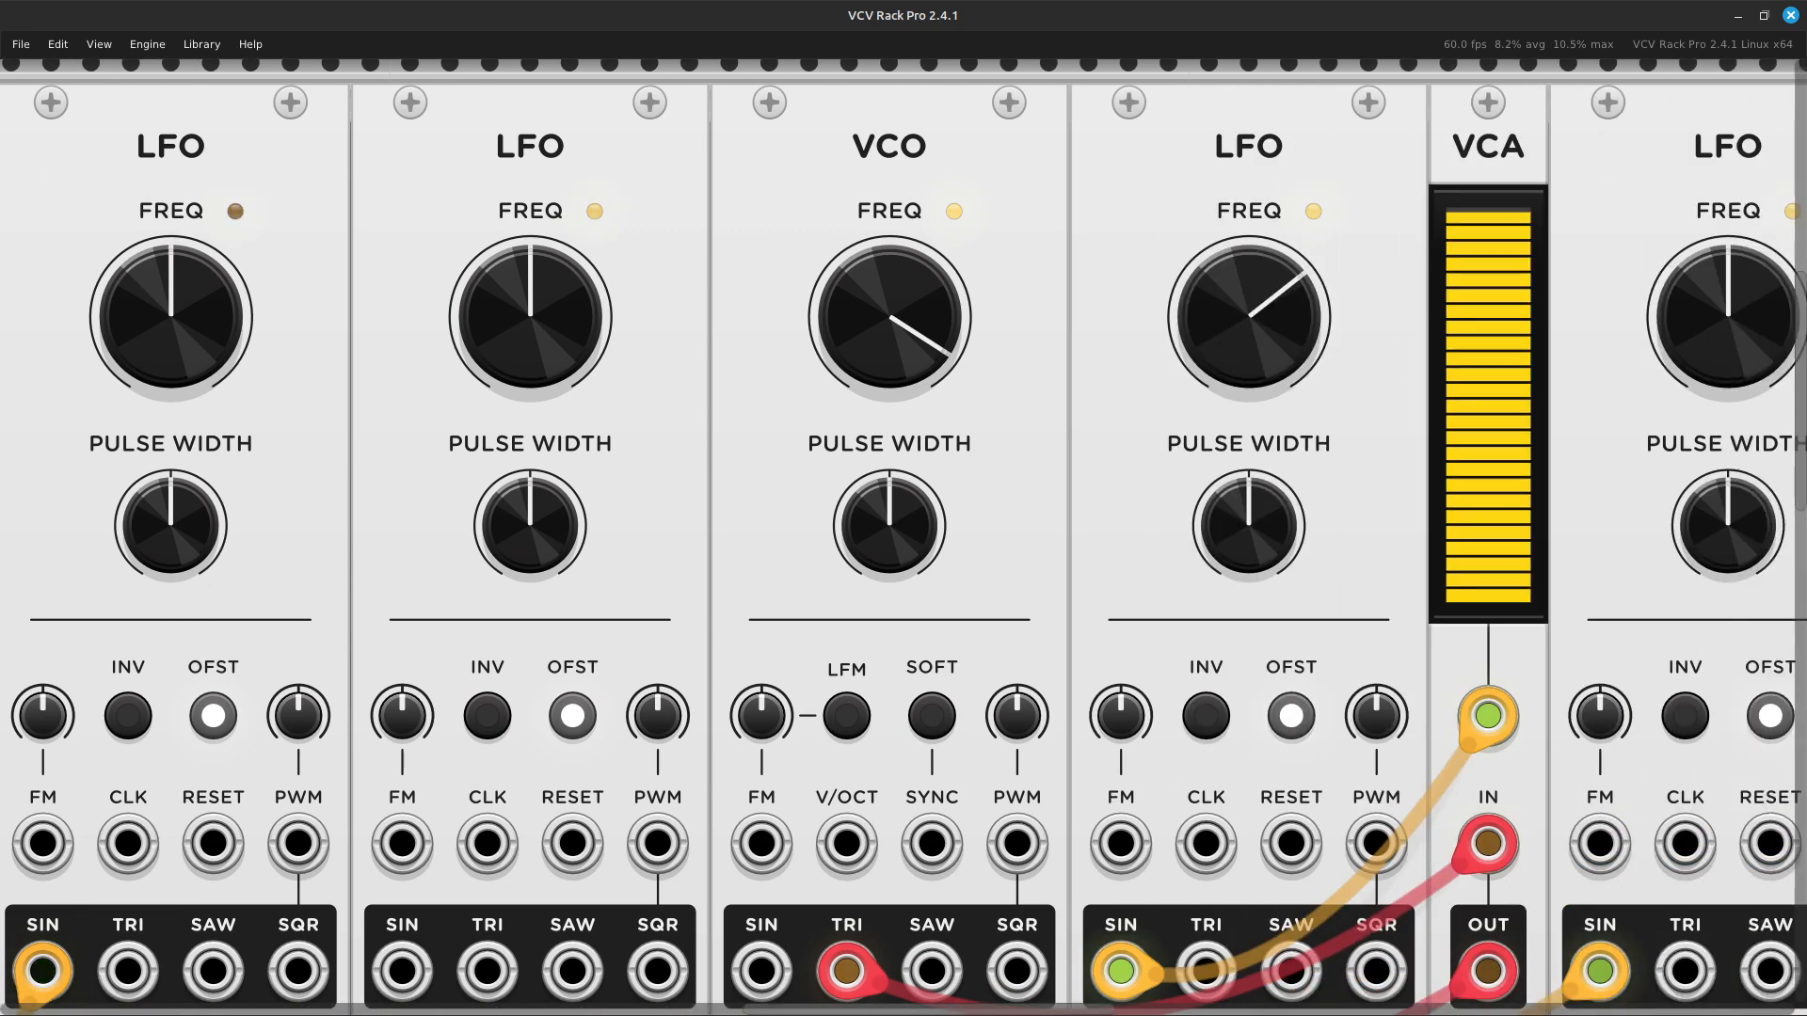
key("Right")
key("Right")
key("Left")
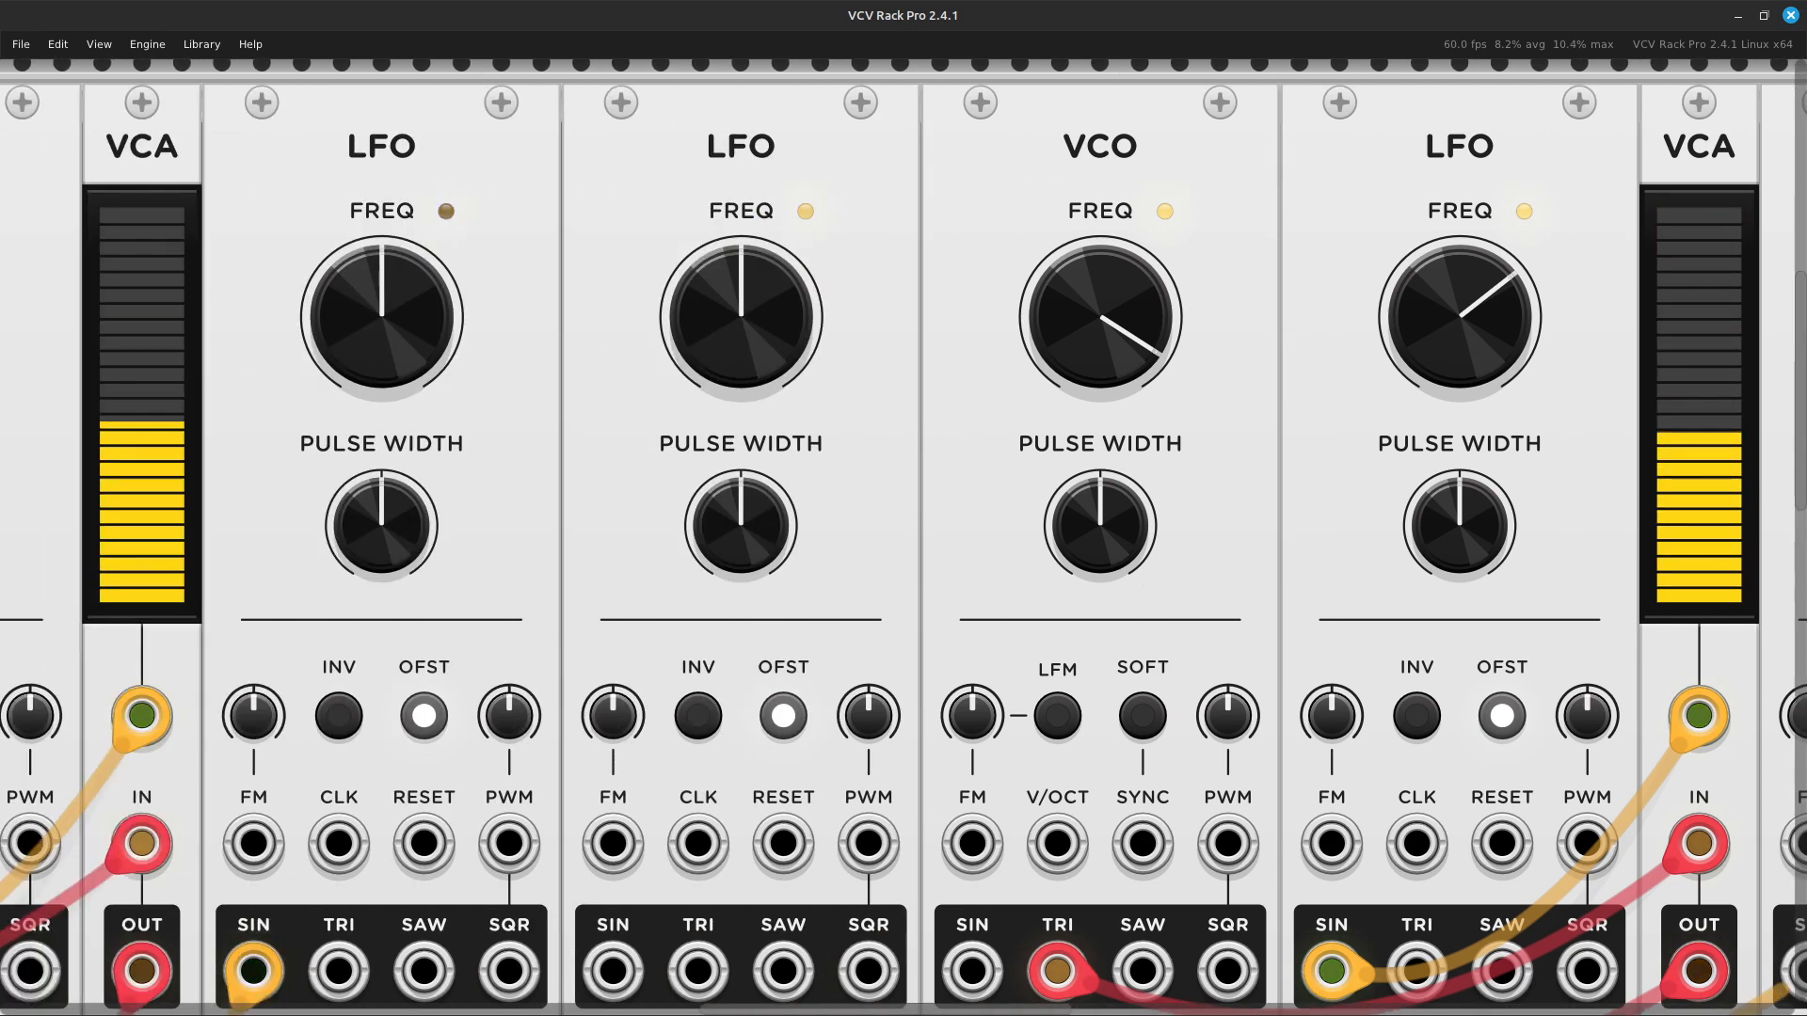
key("Left")
key("Left")
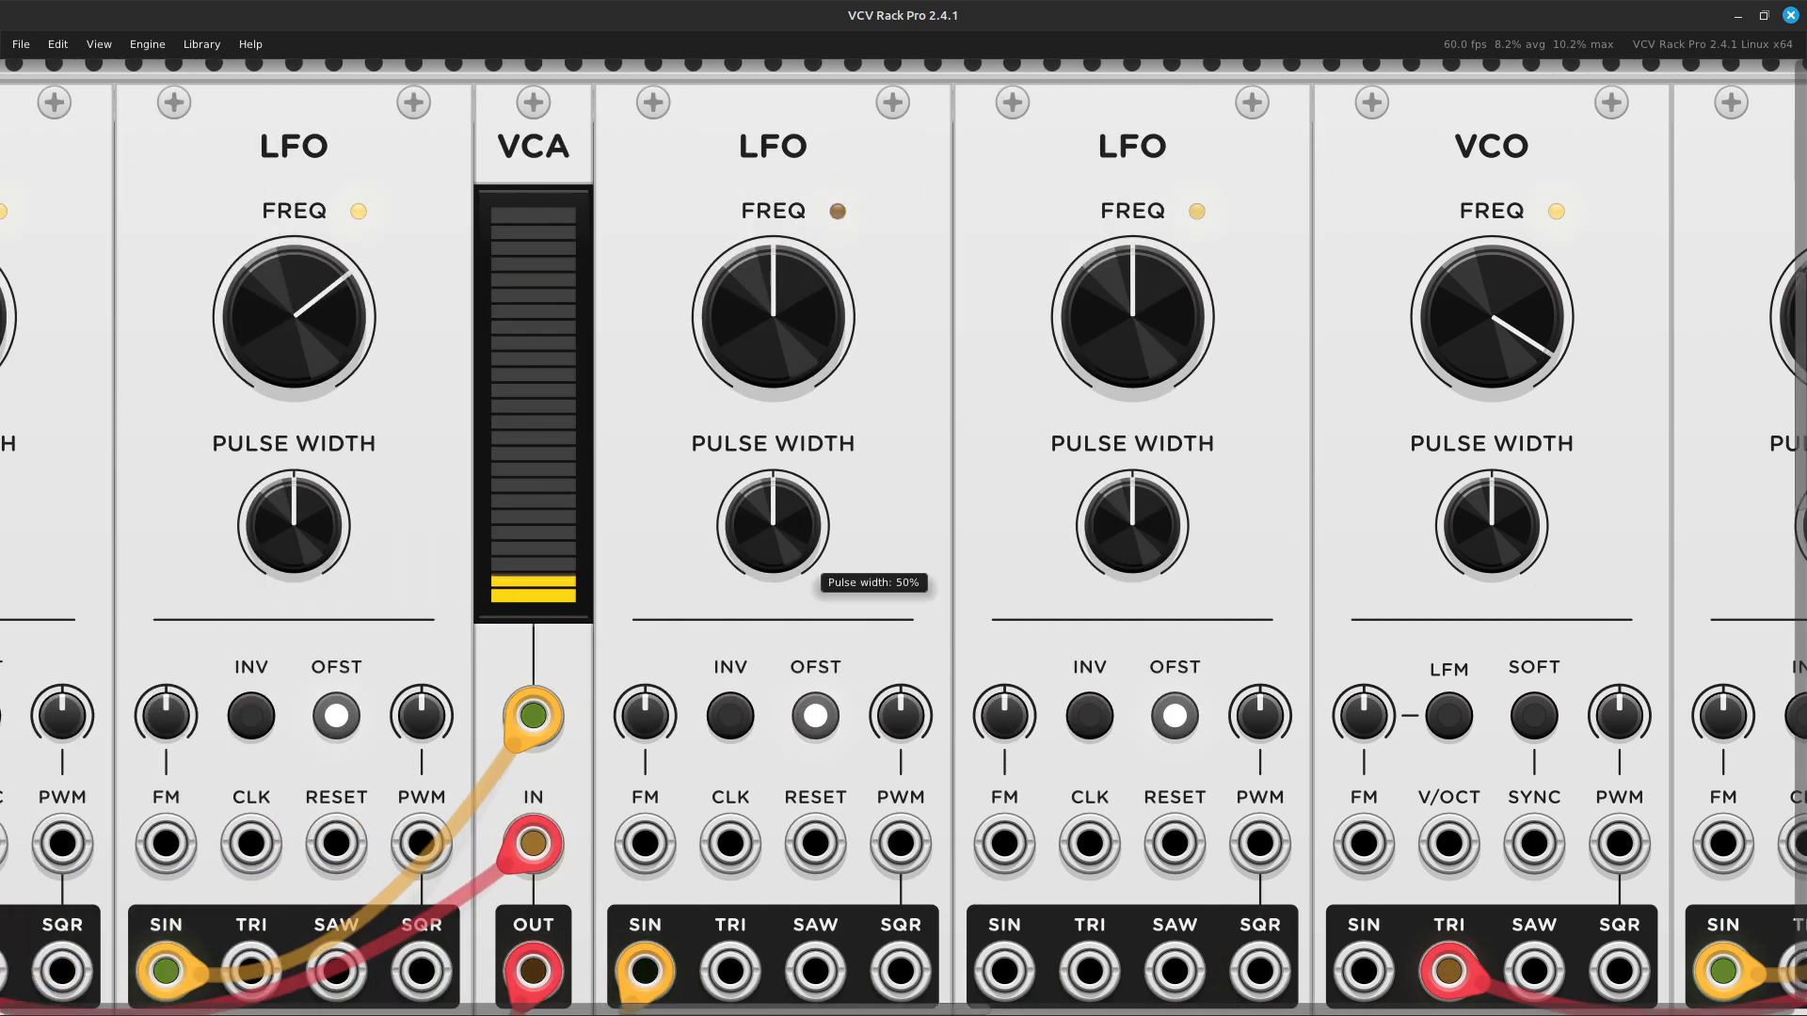
Inspect the FM controls of the LFO after the first VCA and the rest of the first voice's modules.
key("Down")
right_click(647, 721)
left_click_drag(719, 816, 725, 741)
key("Right")
key("Down")
key("Right")
key("Up")
key("Left")
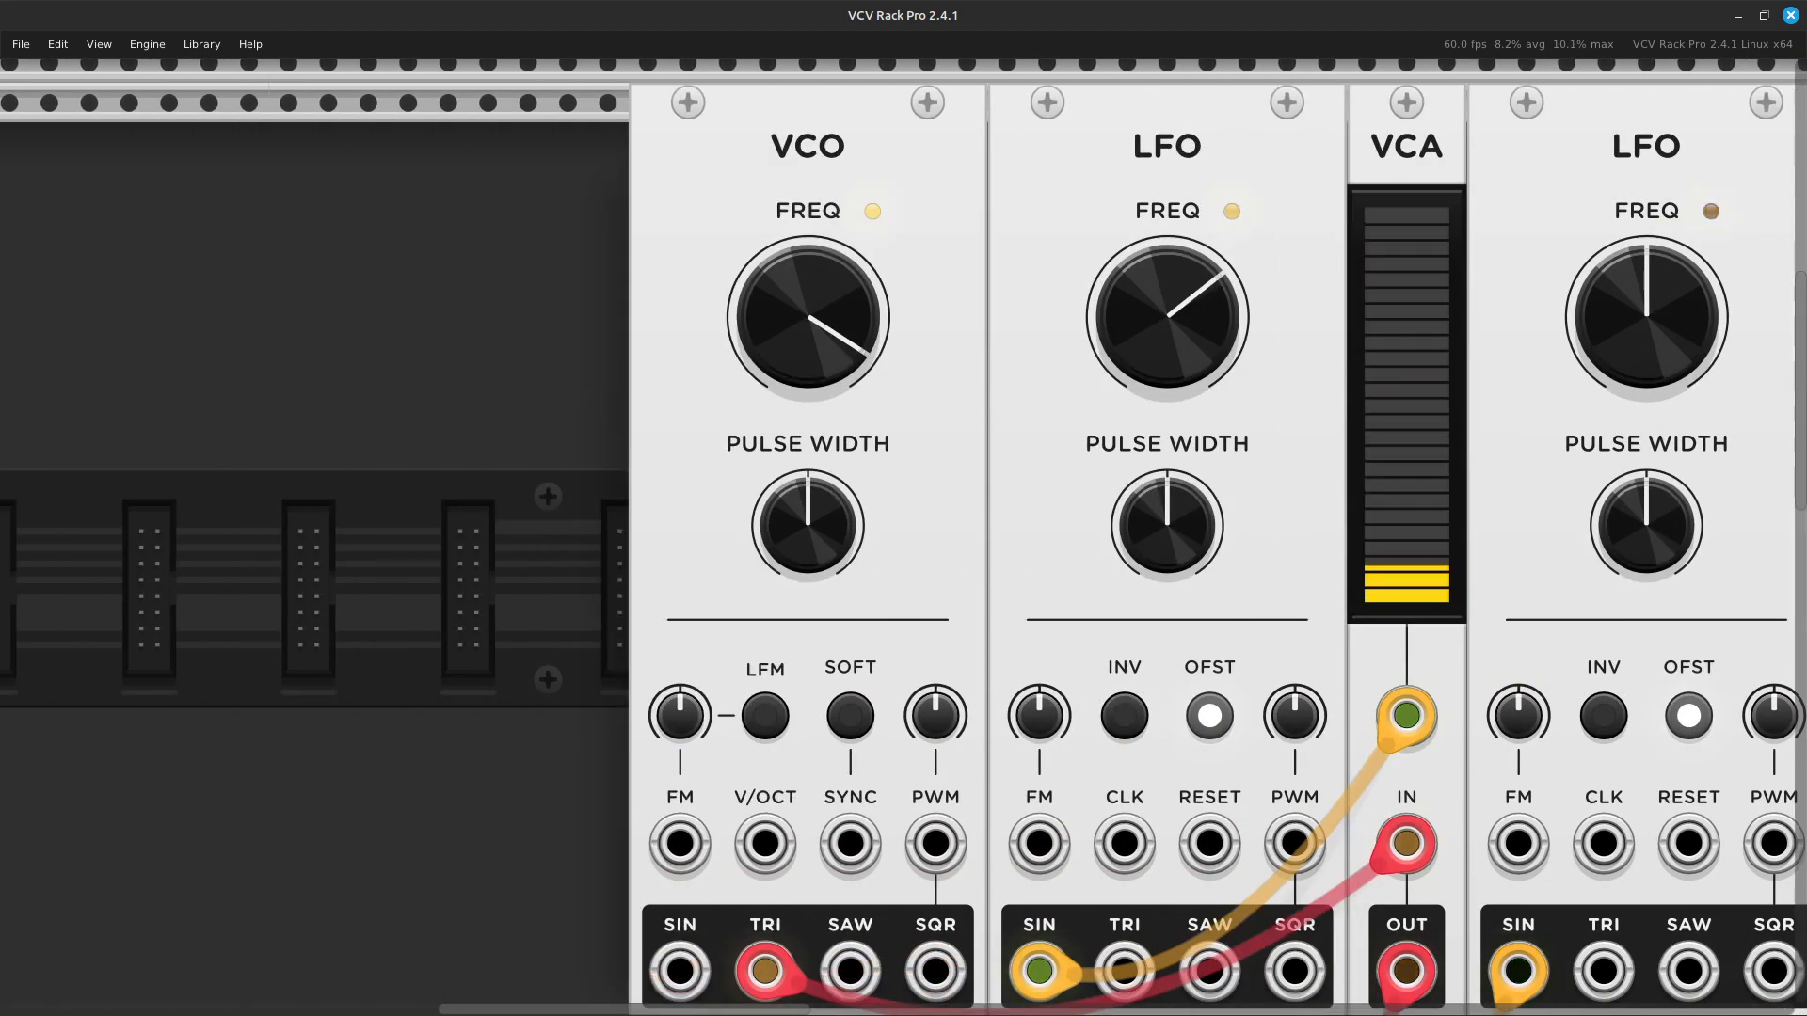
Swap the unpatched LFO with the first voice's volume LFO so the unpatched one sits directly after the VCA.
key("Right")
key("Right")
key("Right")
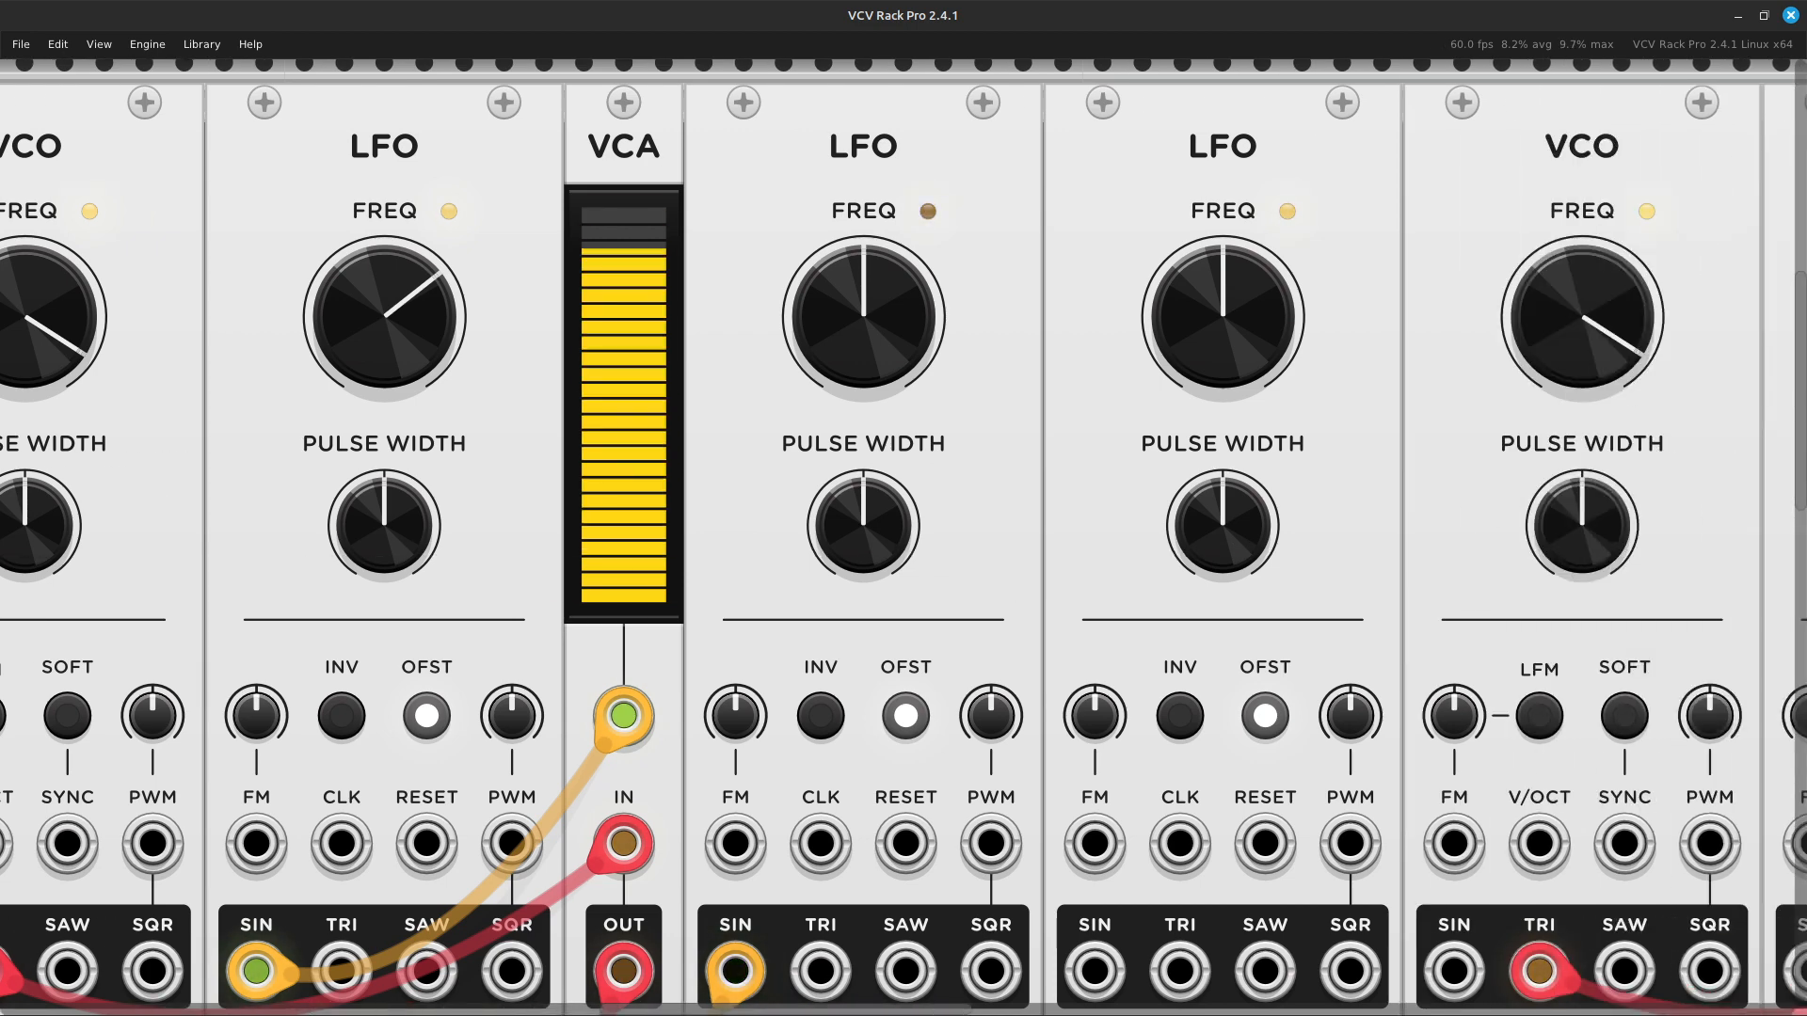
key("Right")
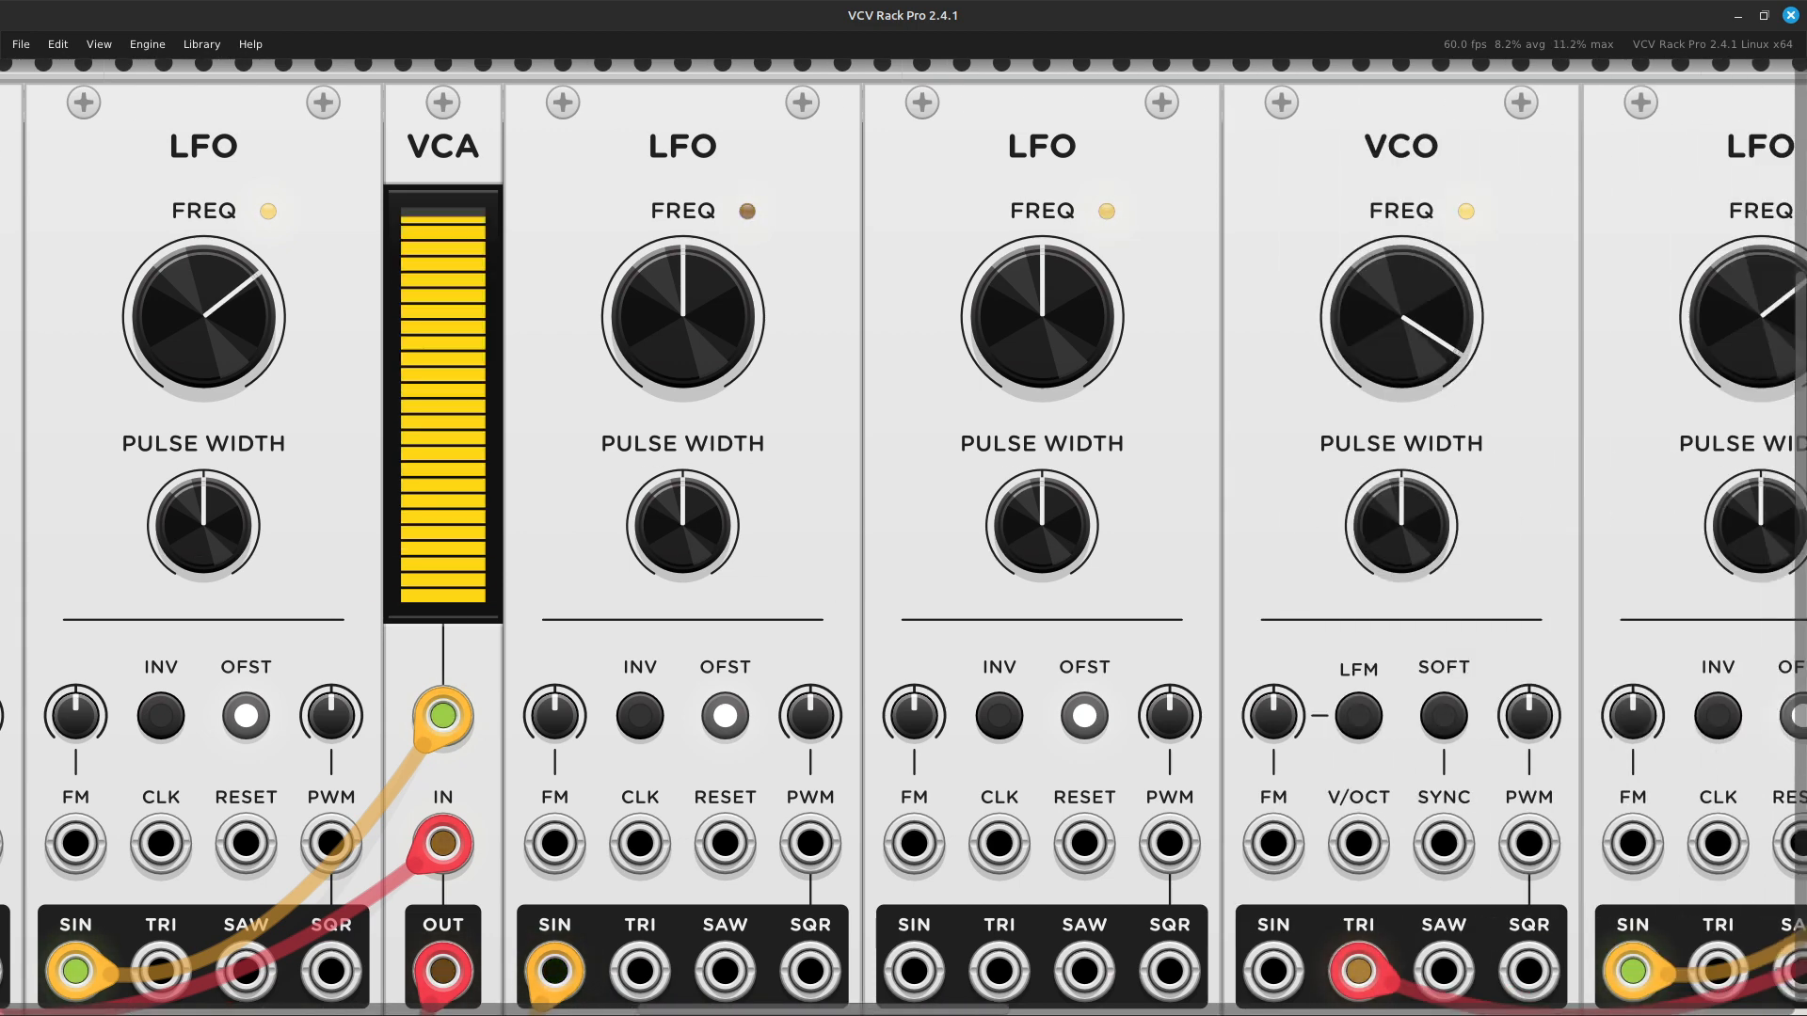
key("Down")
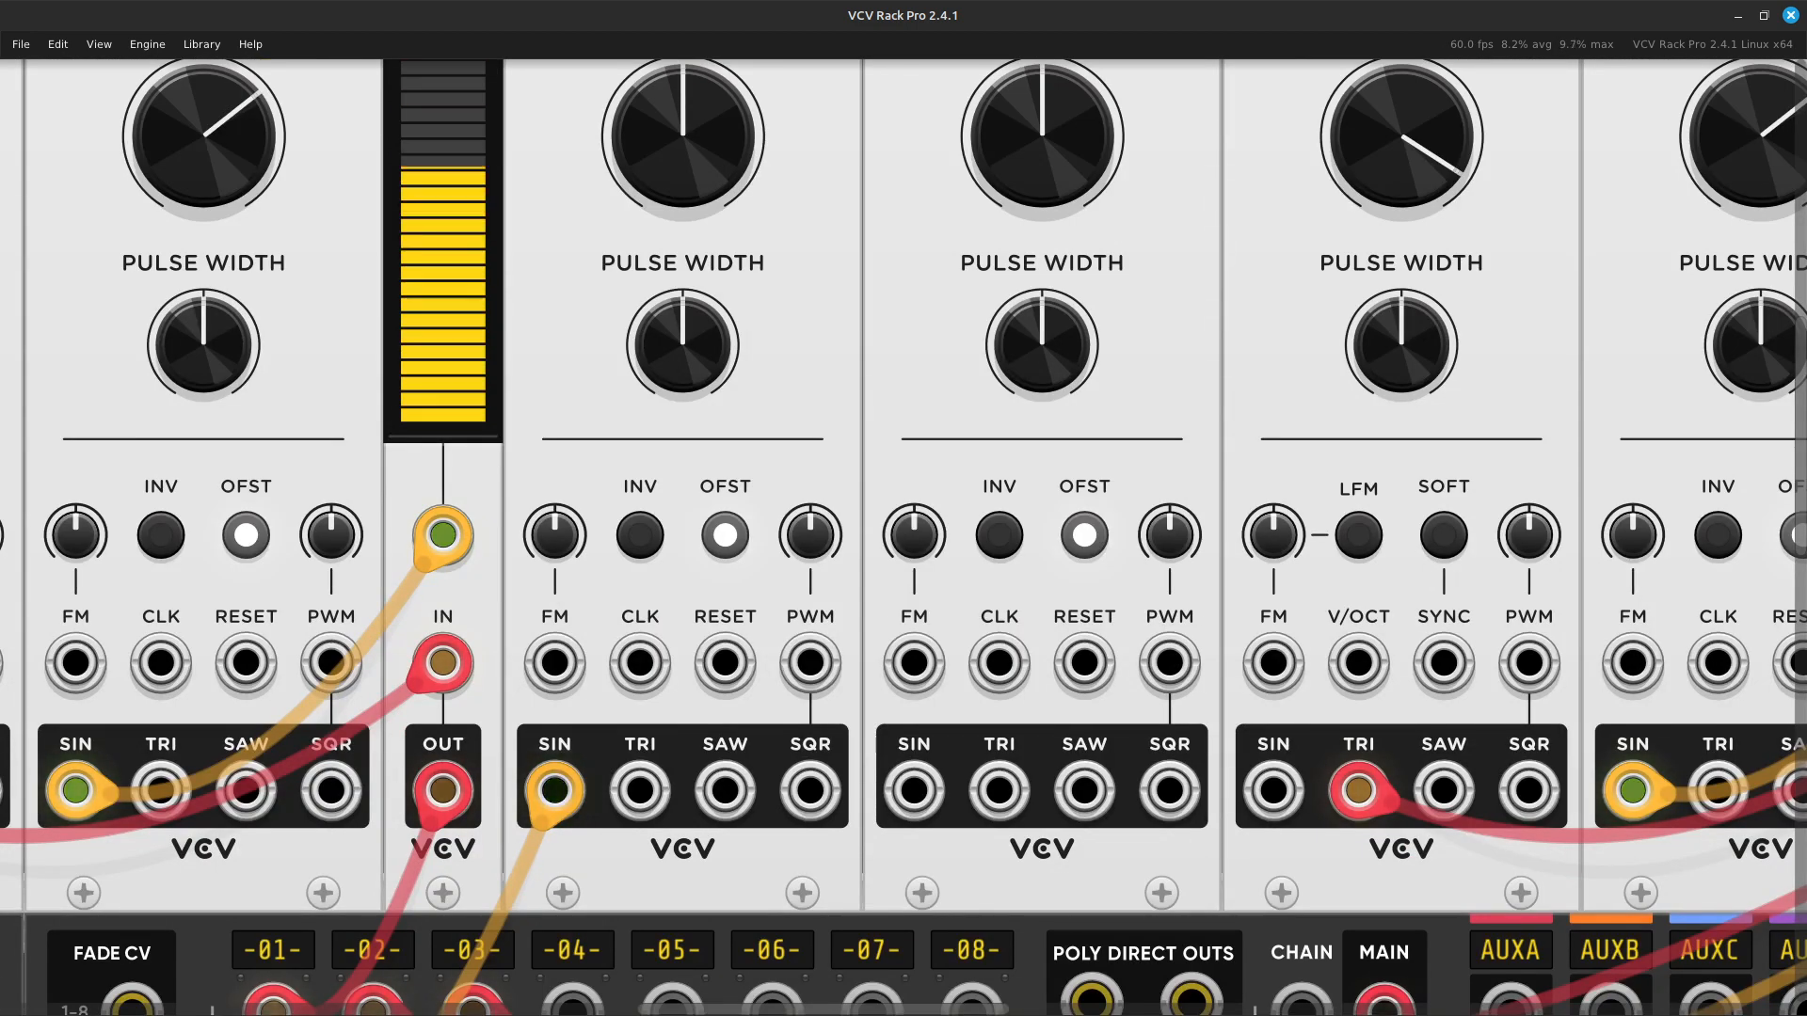
key("Up")
key("Up")
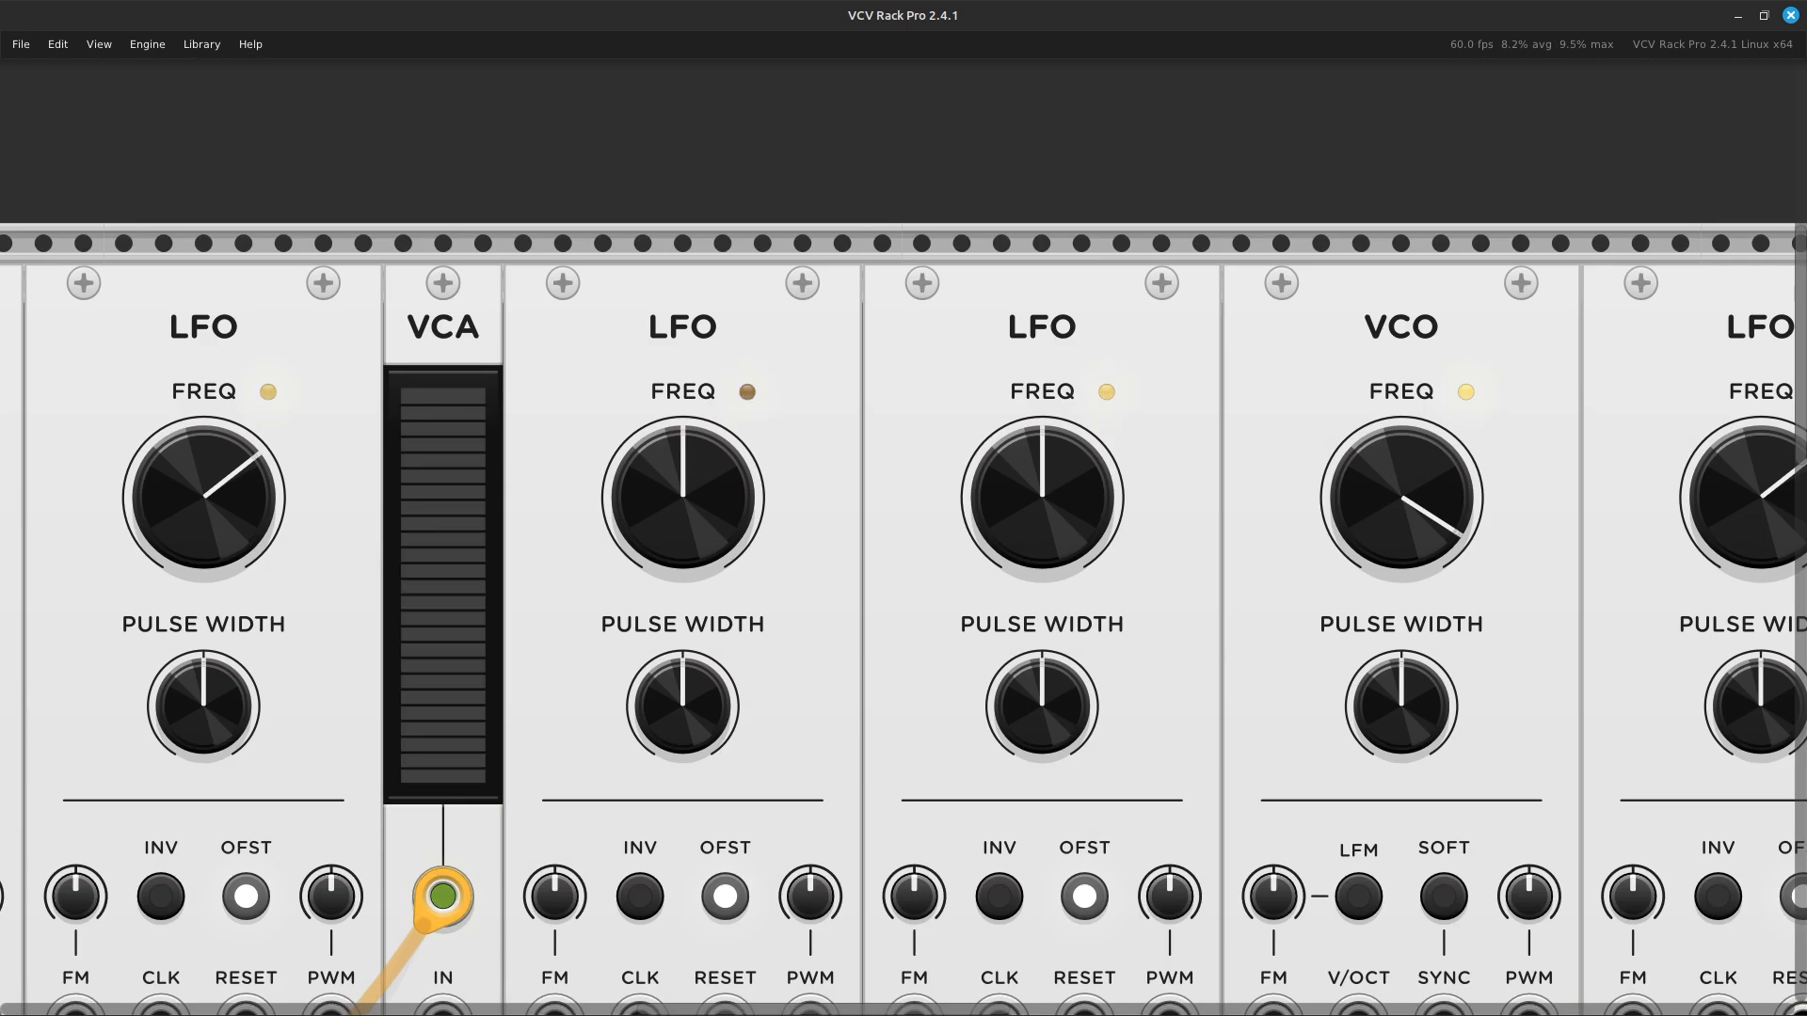
left_click_drag(1042, 327, 682, 327)
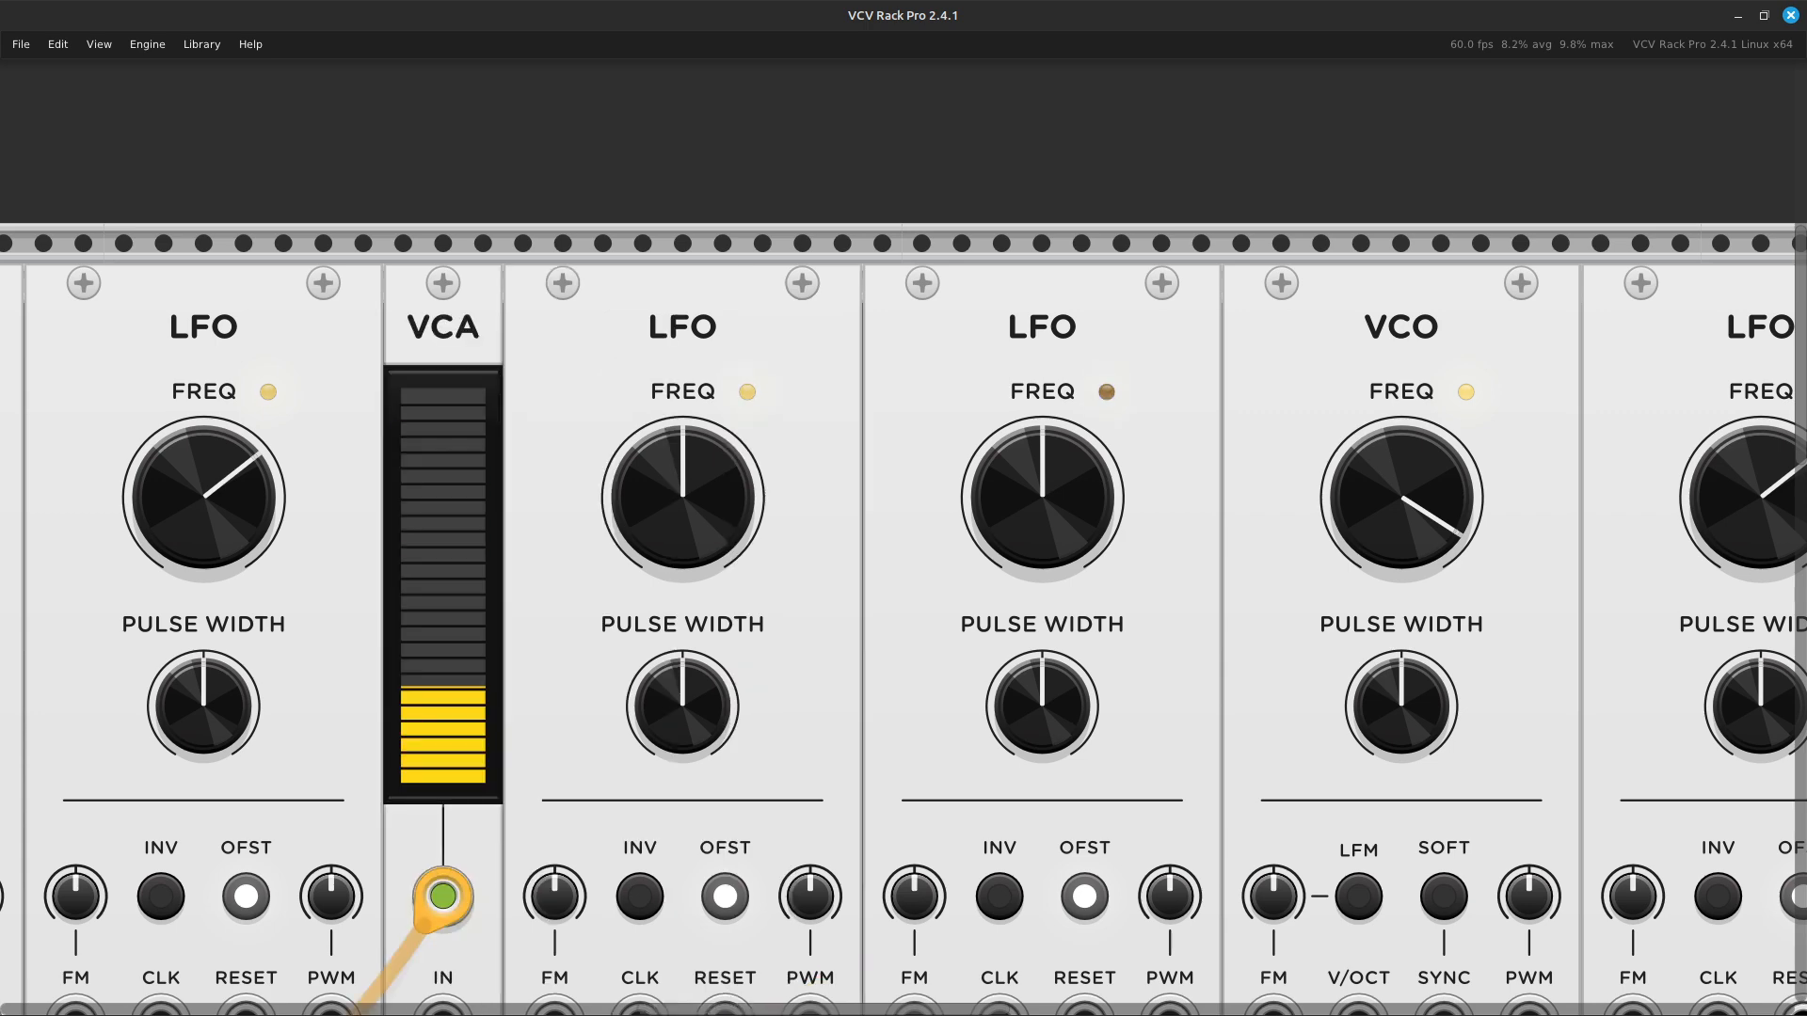
Patch the sine output of the LFO after the first VCA into the FM input of the first voice's volume LFO.
key("Down")
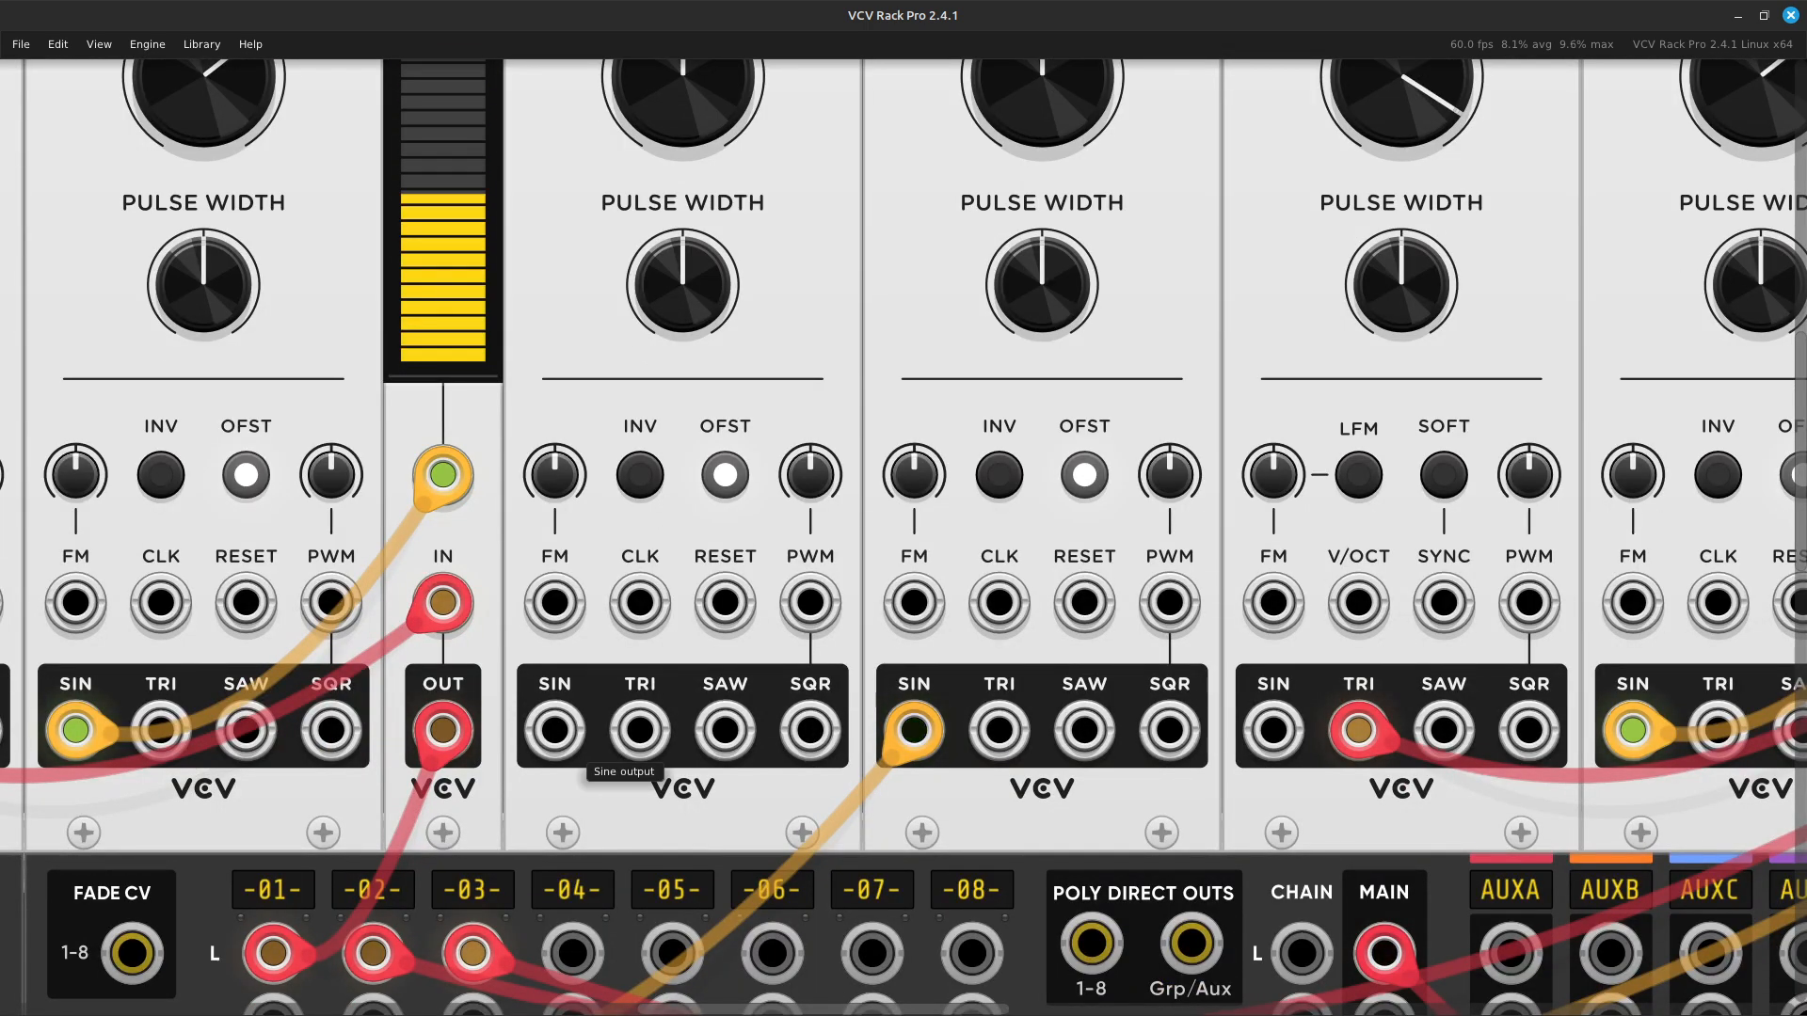
right_click(548, 734)
left_click_drag(640, 810, 914, 602)
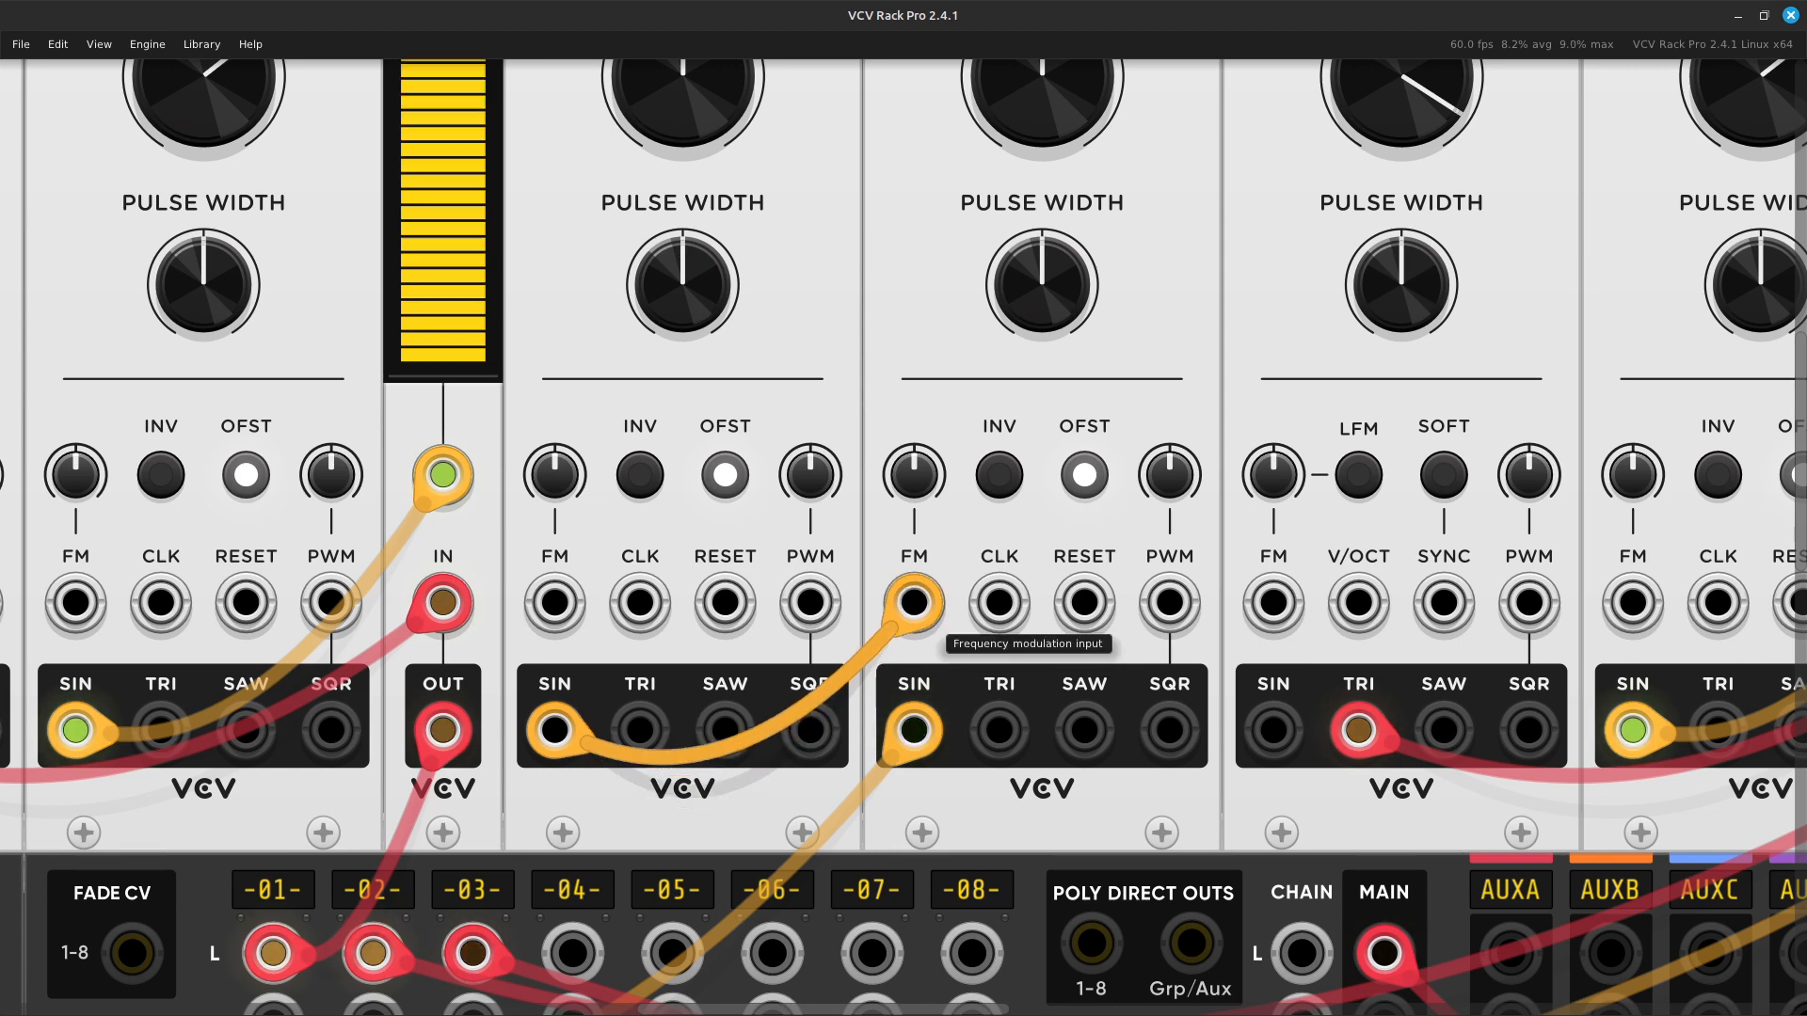
Set the frequency of the modulating LFO after the first VCA to 0.043 Hz.
key("Up")
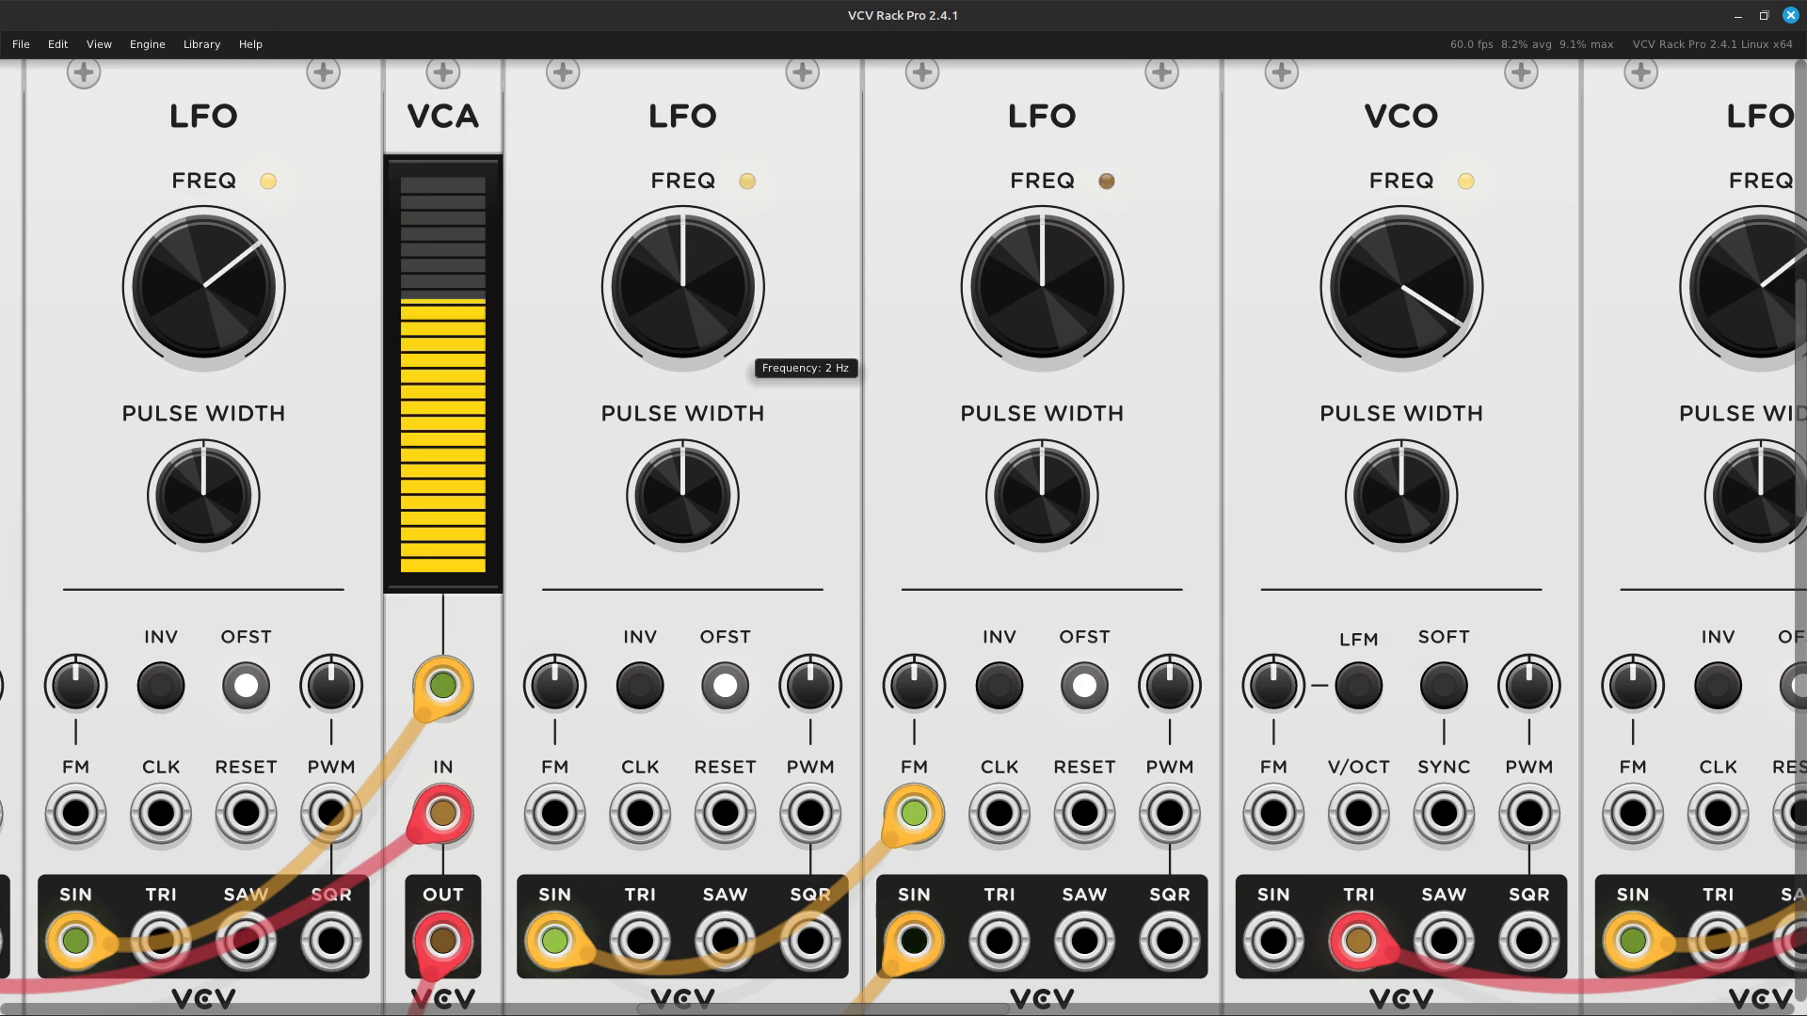
right_click(665, 270)
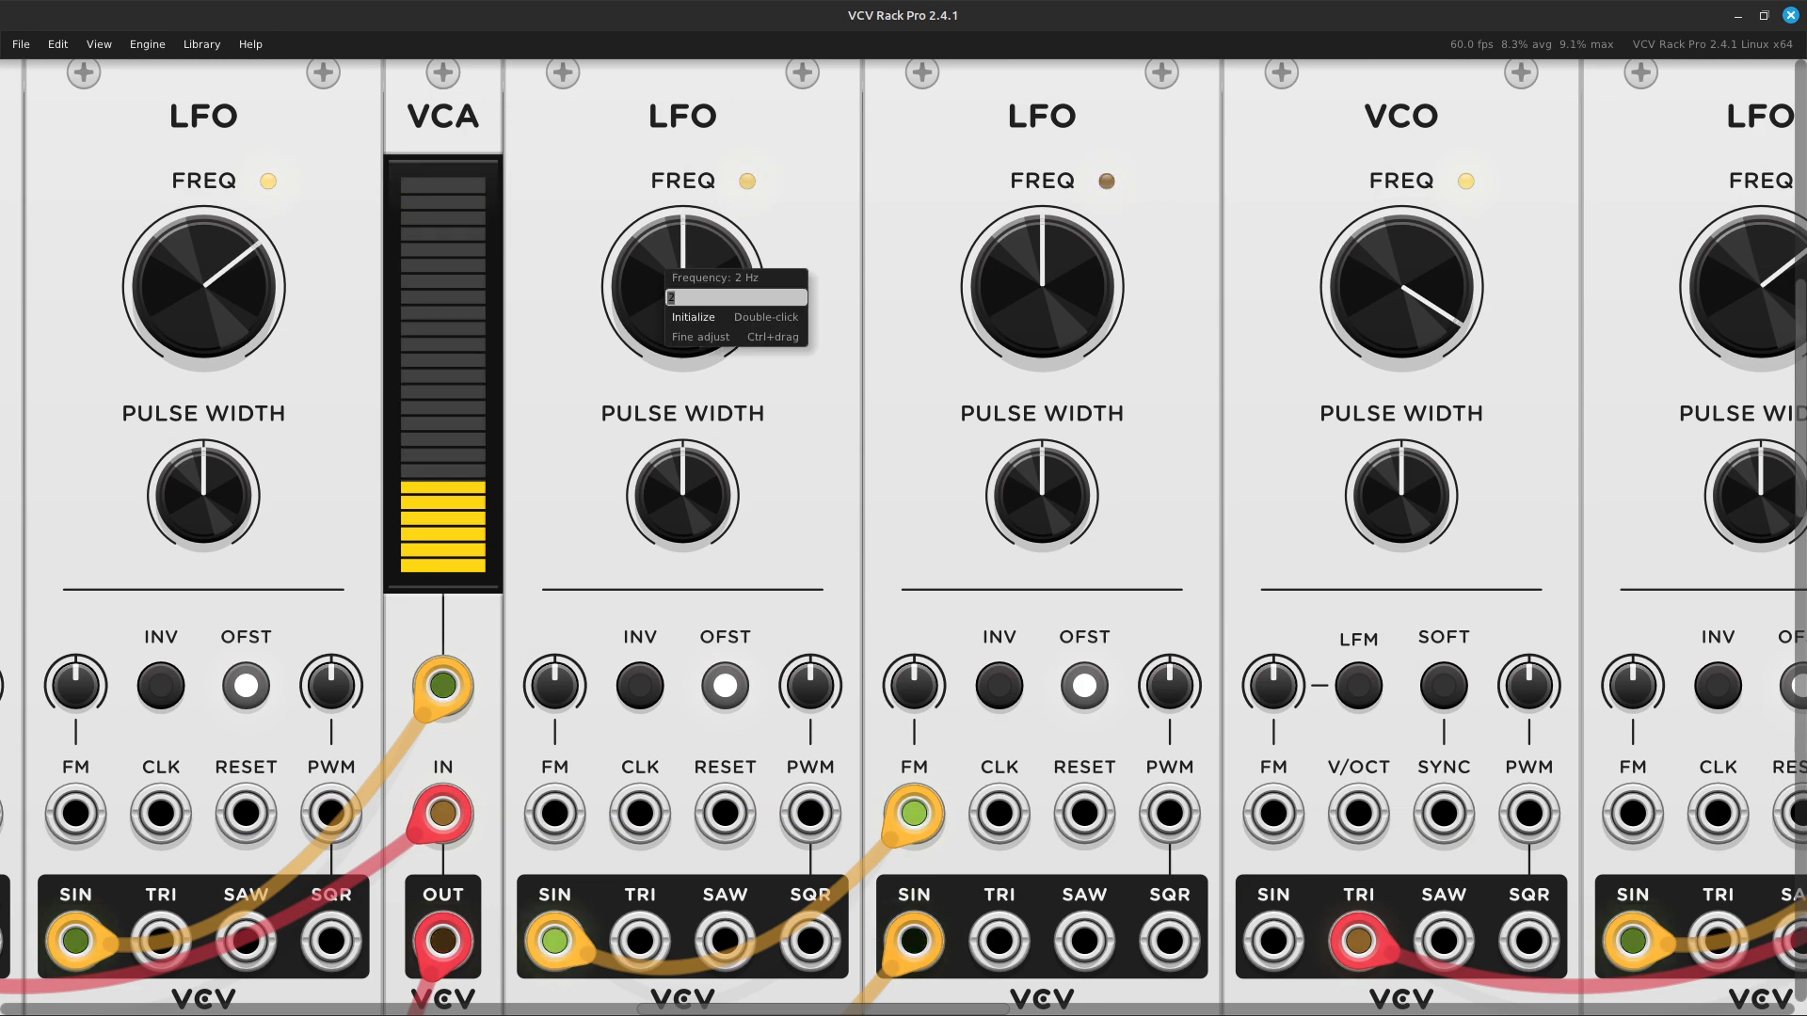
key("BackSpace")
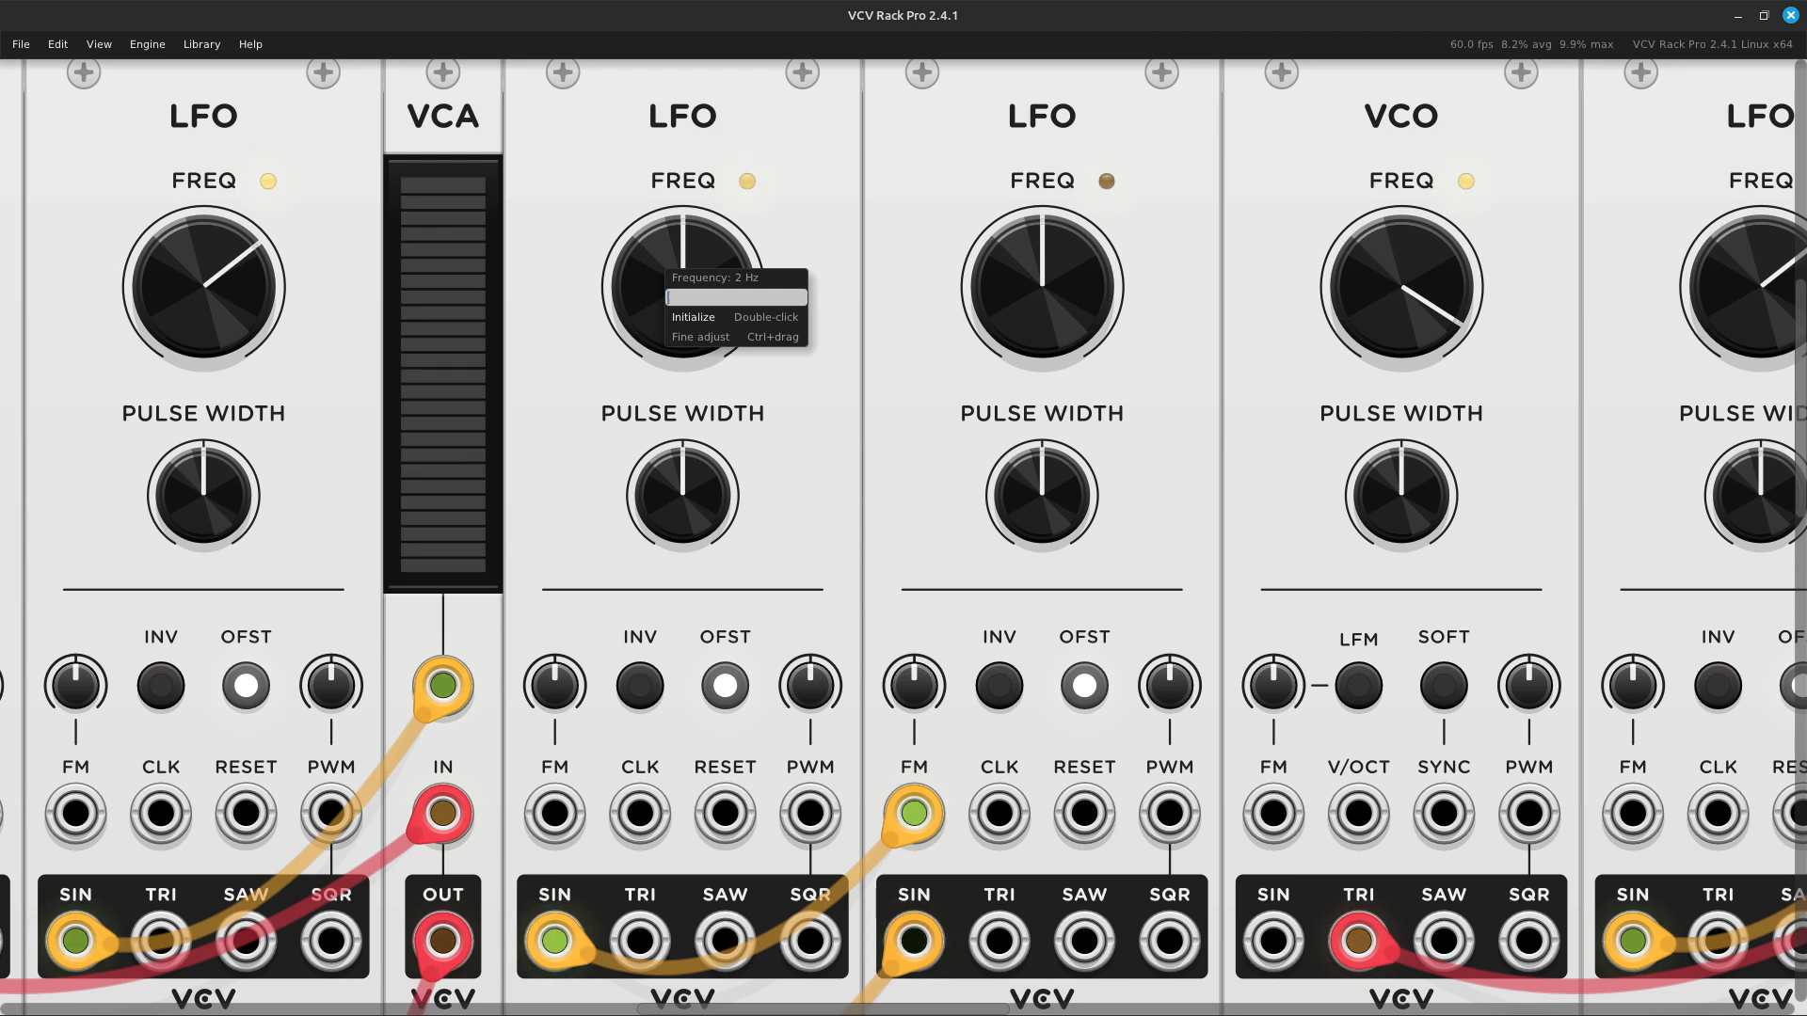
type("0.0")
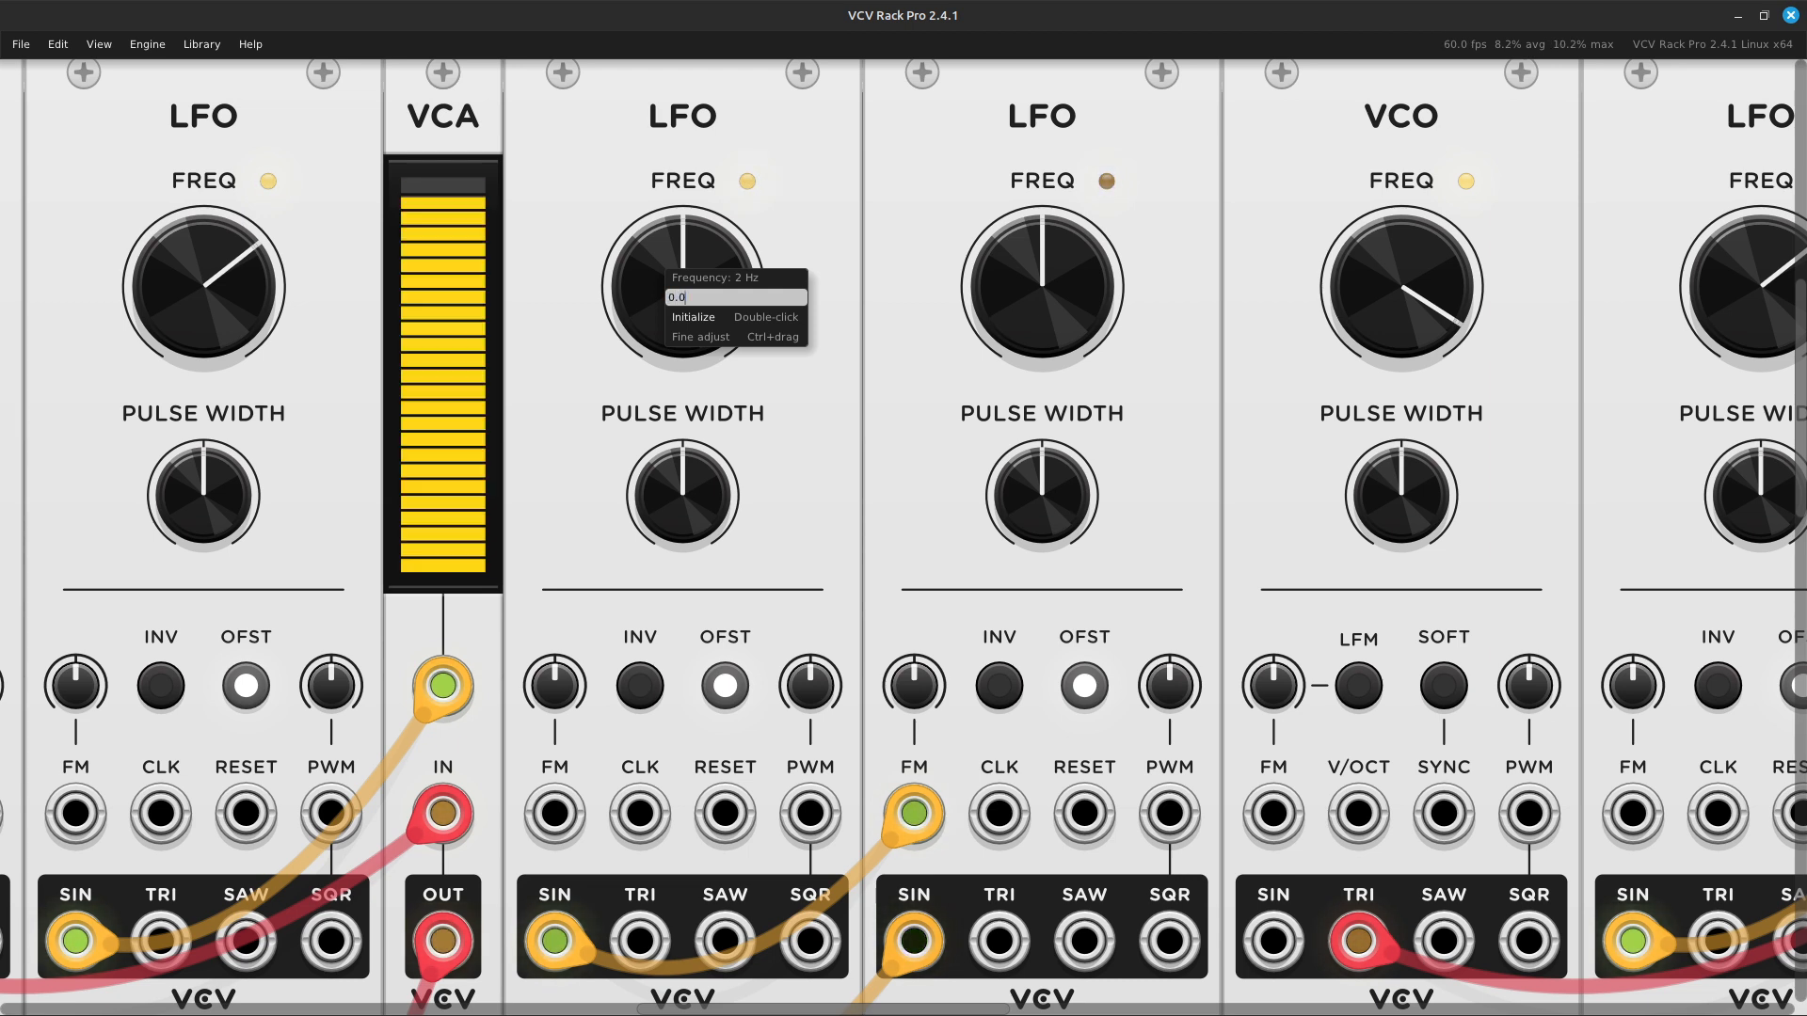
type("43")
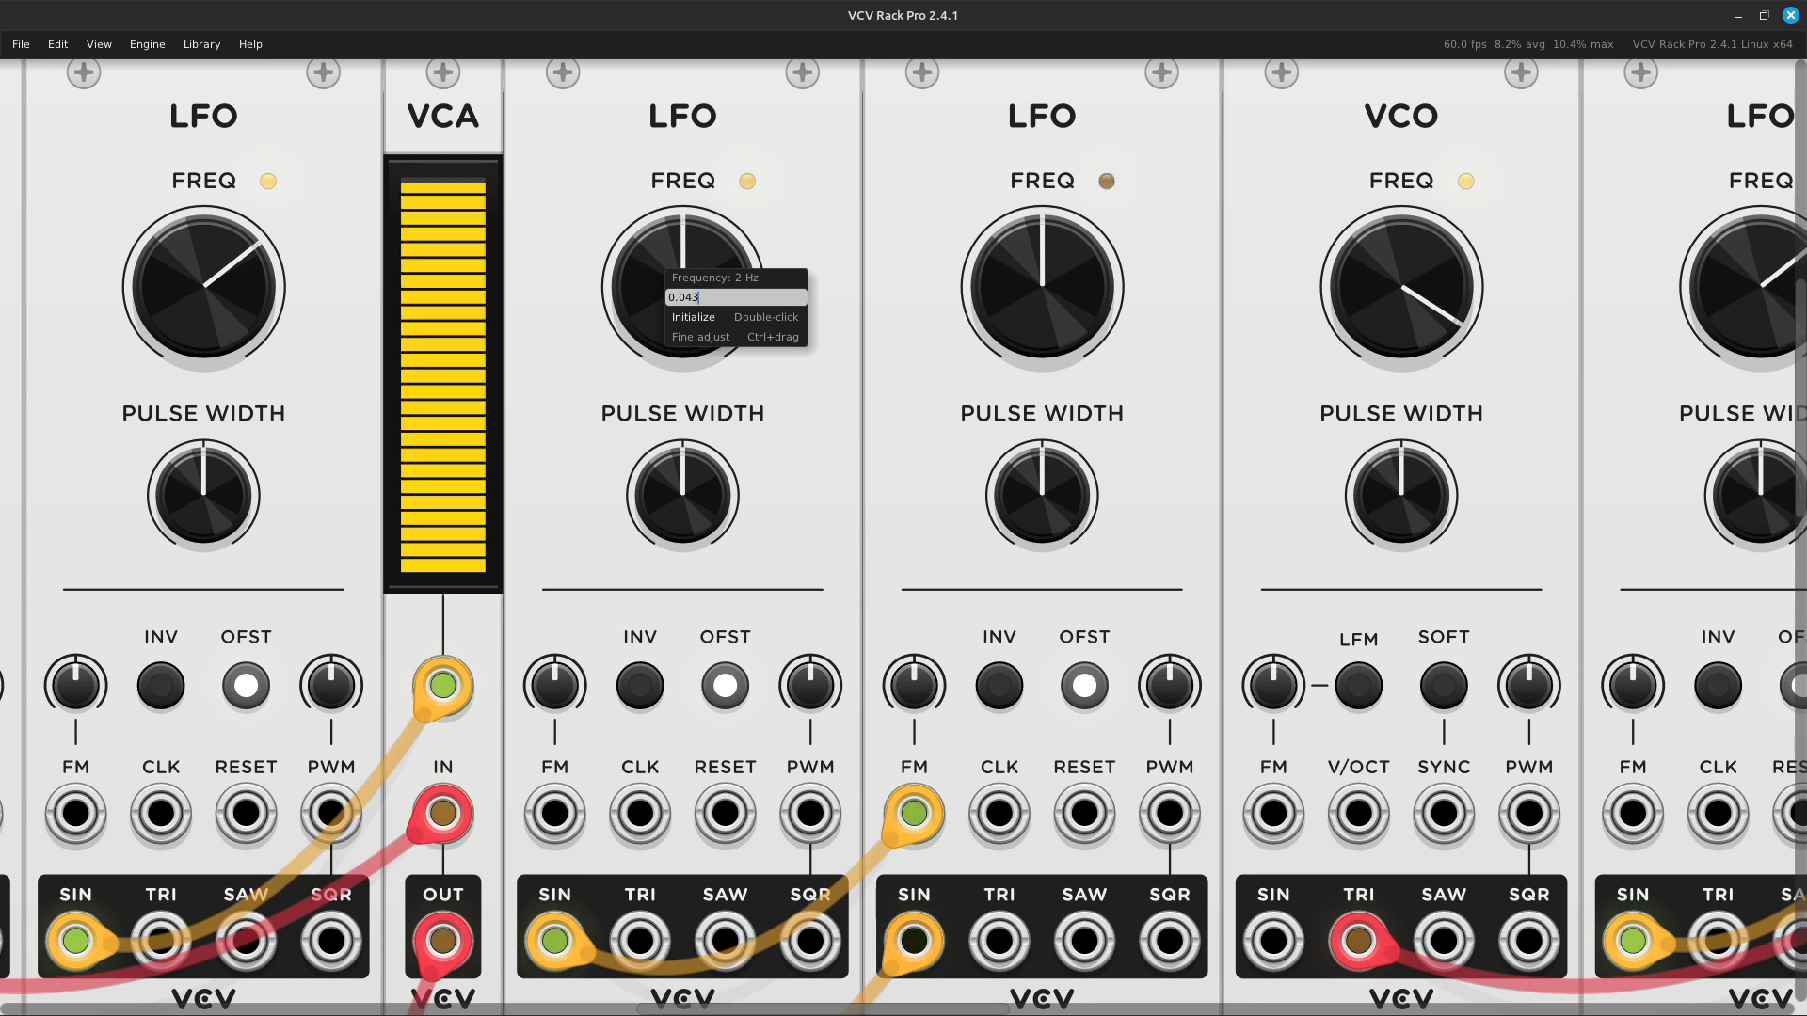
key("Return")
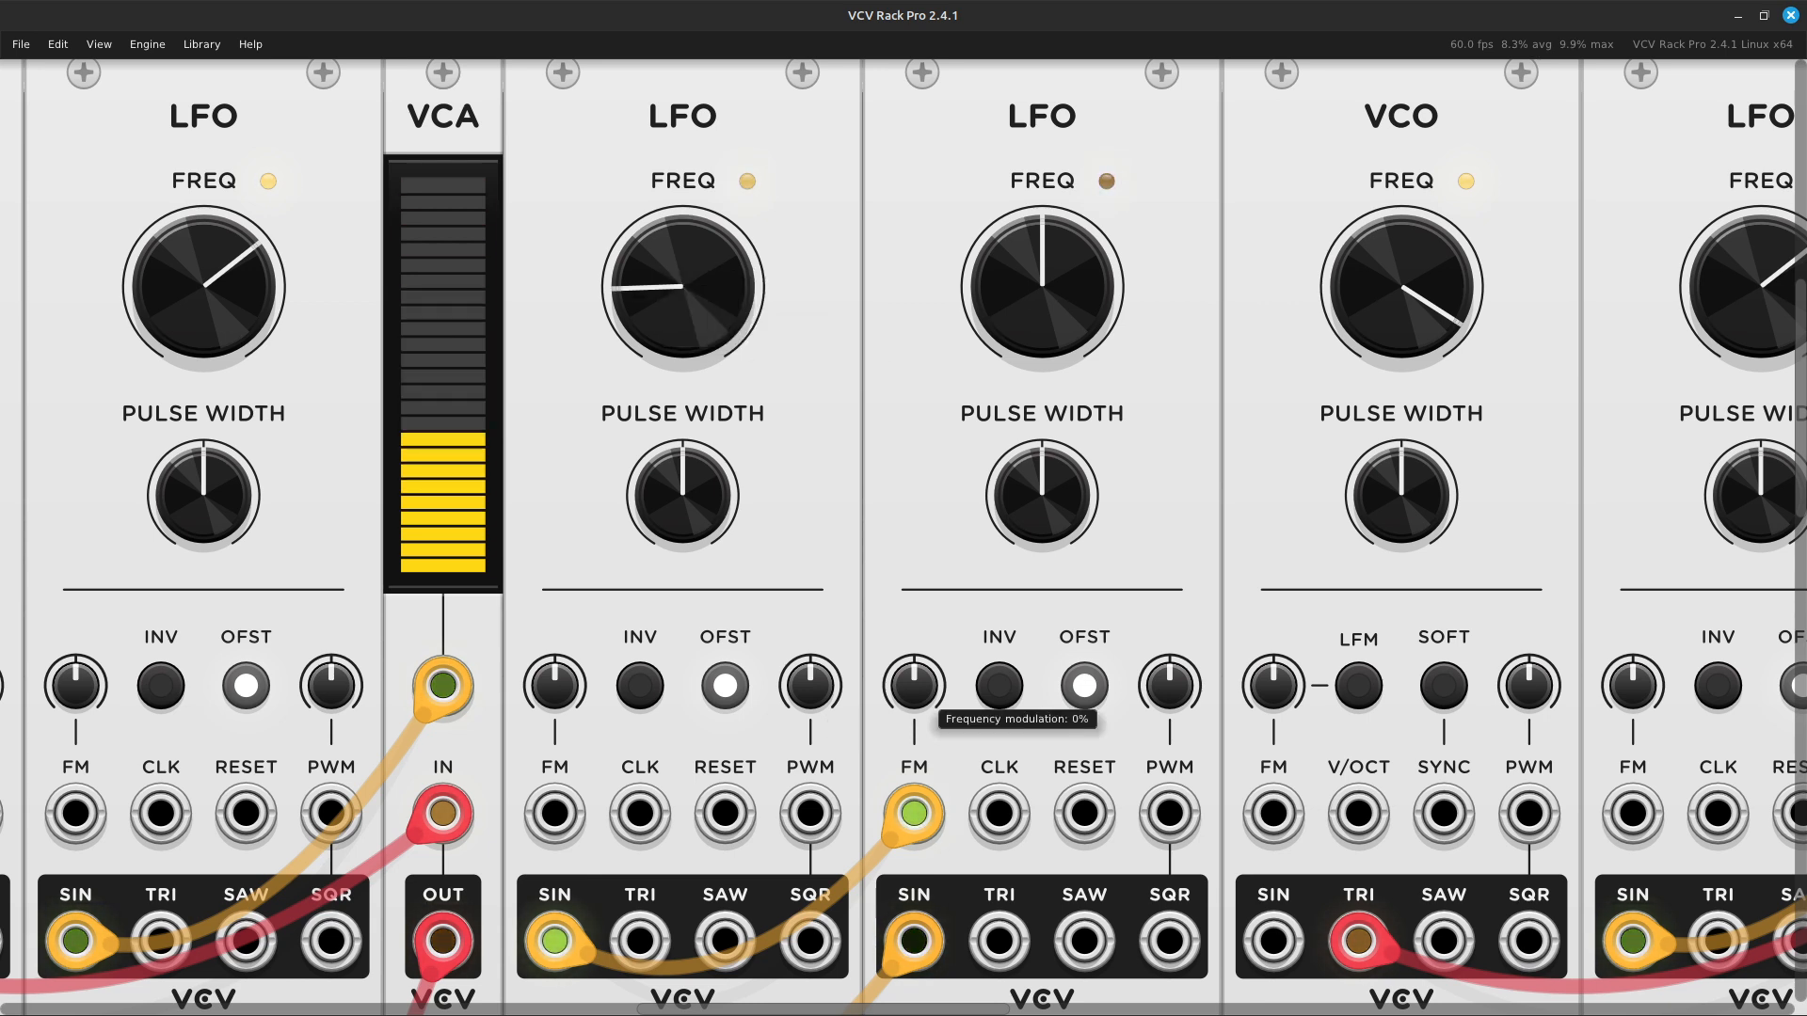
Tune the frequency modulation amount of the first voice's volume LFO, trying 5.3333% and -13.867% before raising it closer to zero.
left_click_drag(913, 685, 914, 703)
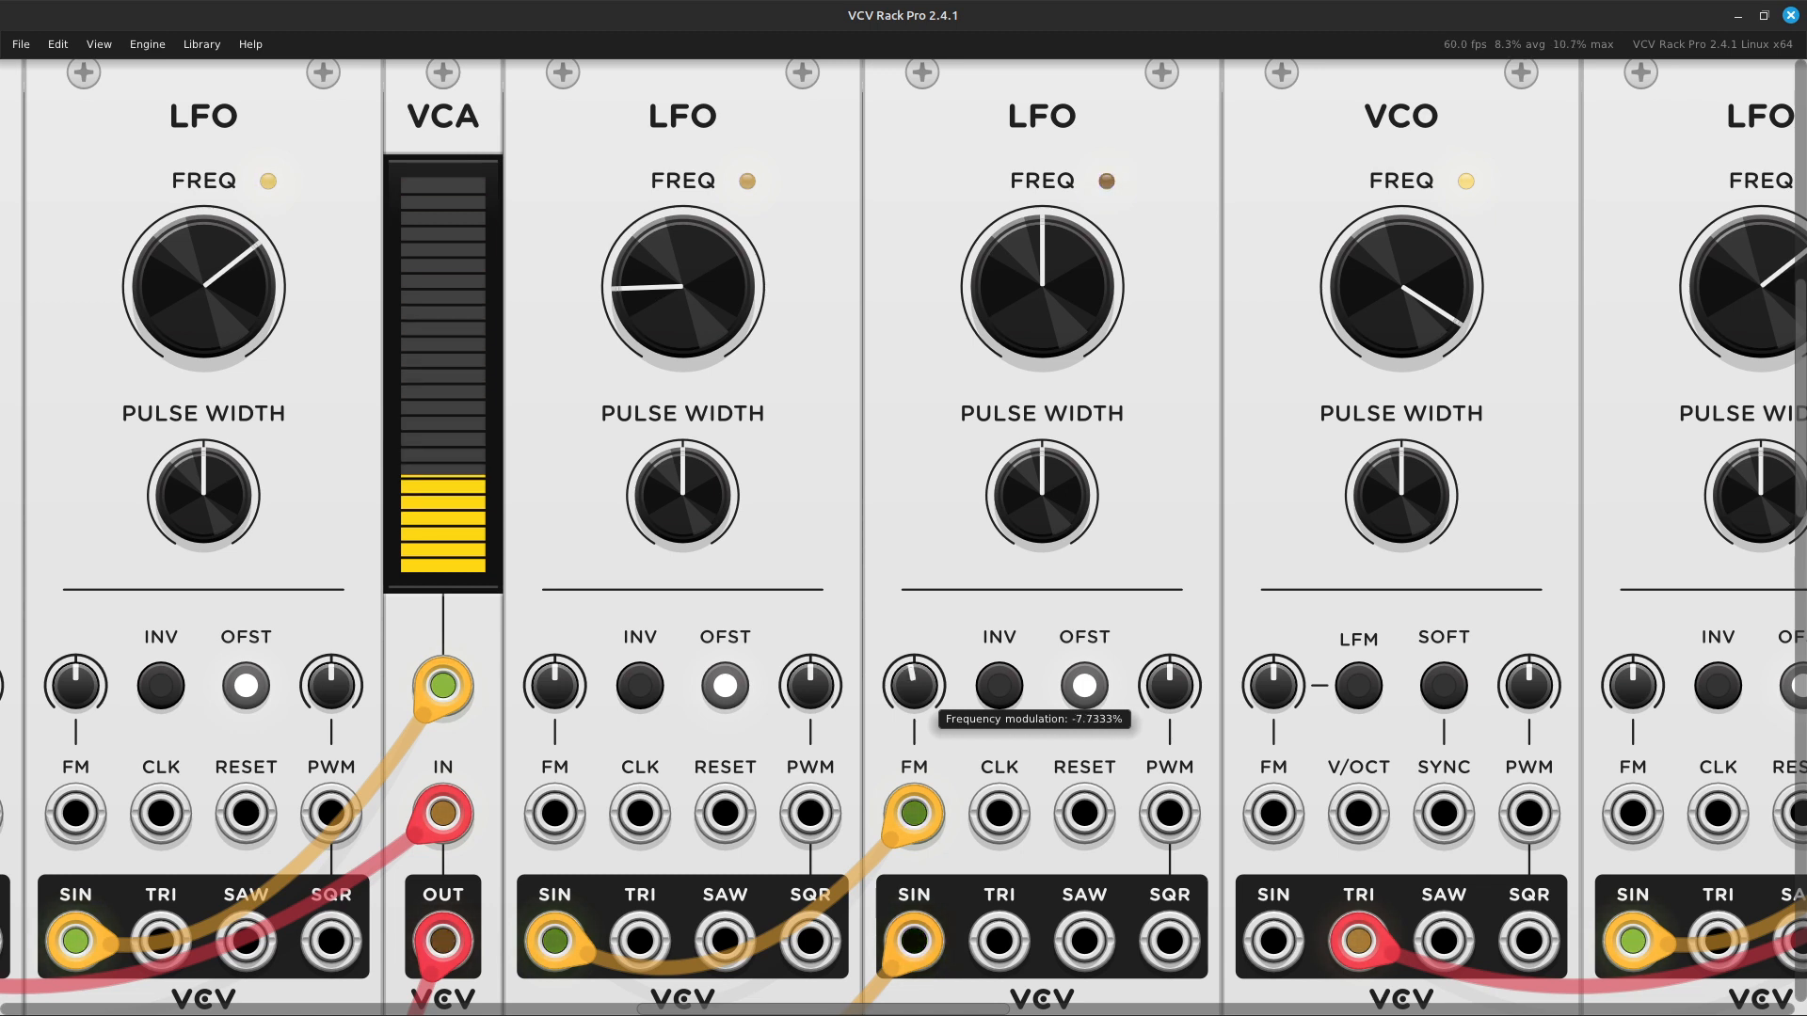
left_click_drag(914, 701, 914, 689)
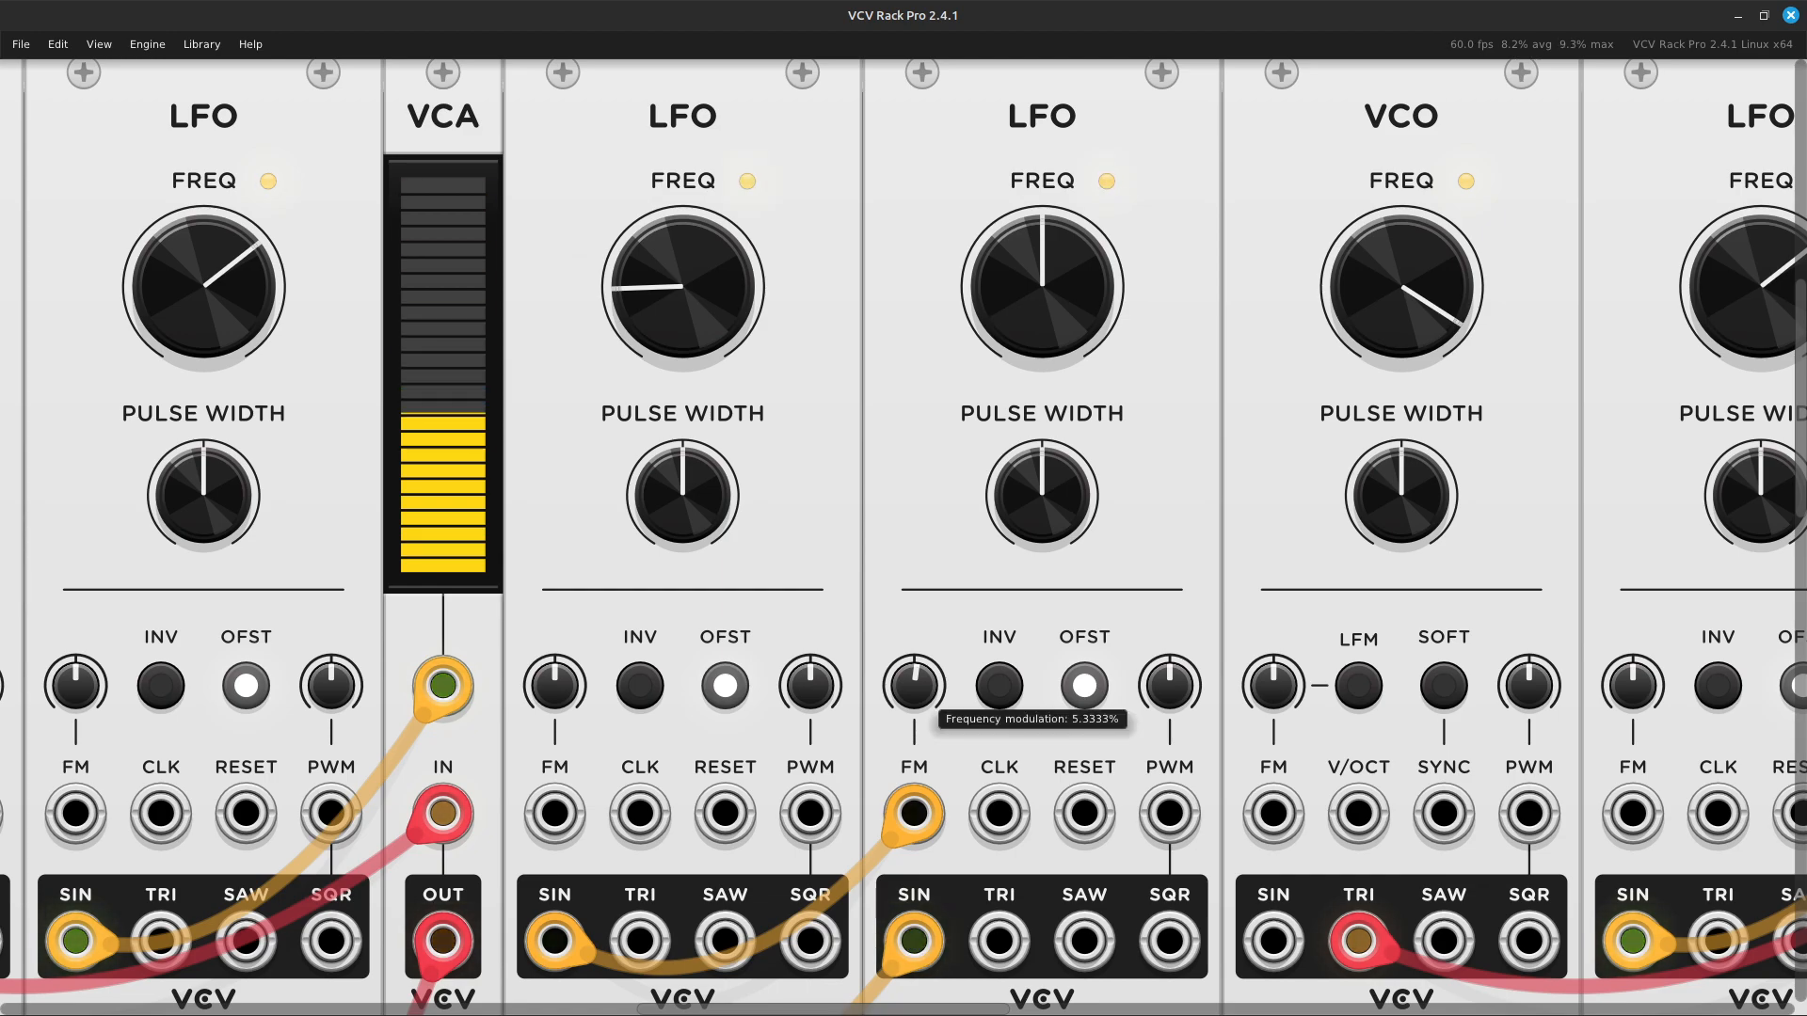
key("Right")
key("Down")
key("Down")
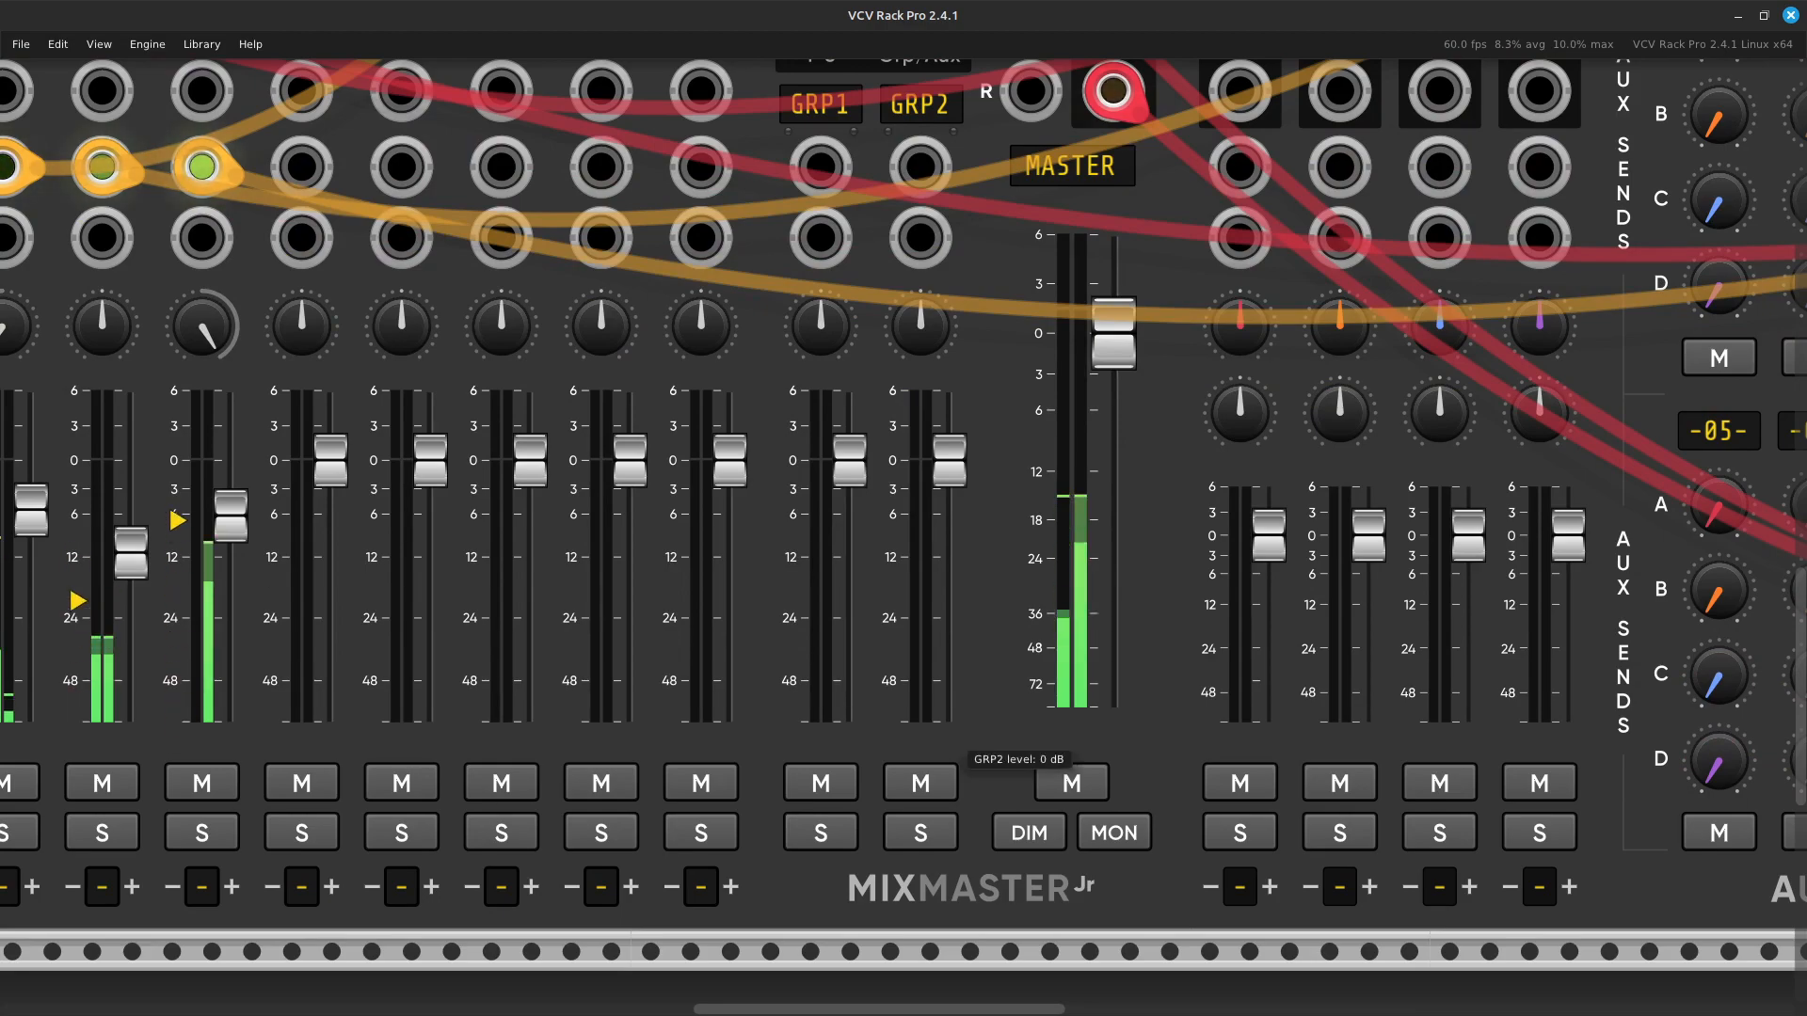
key("Left")
key("Right")
key("Up")
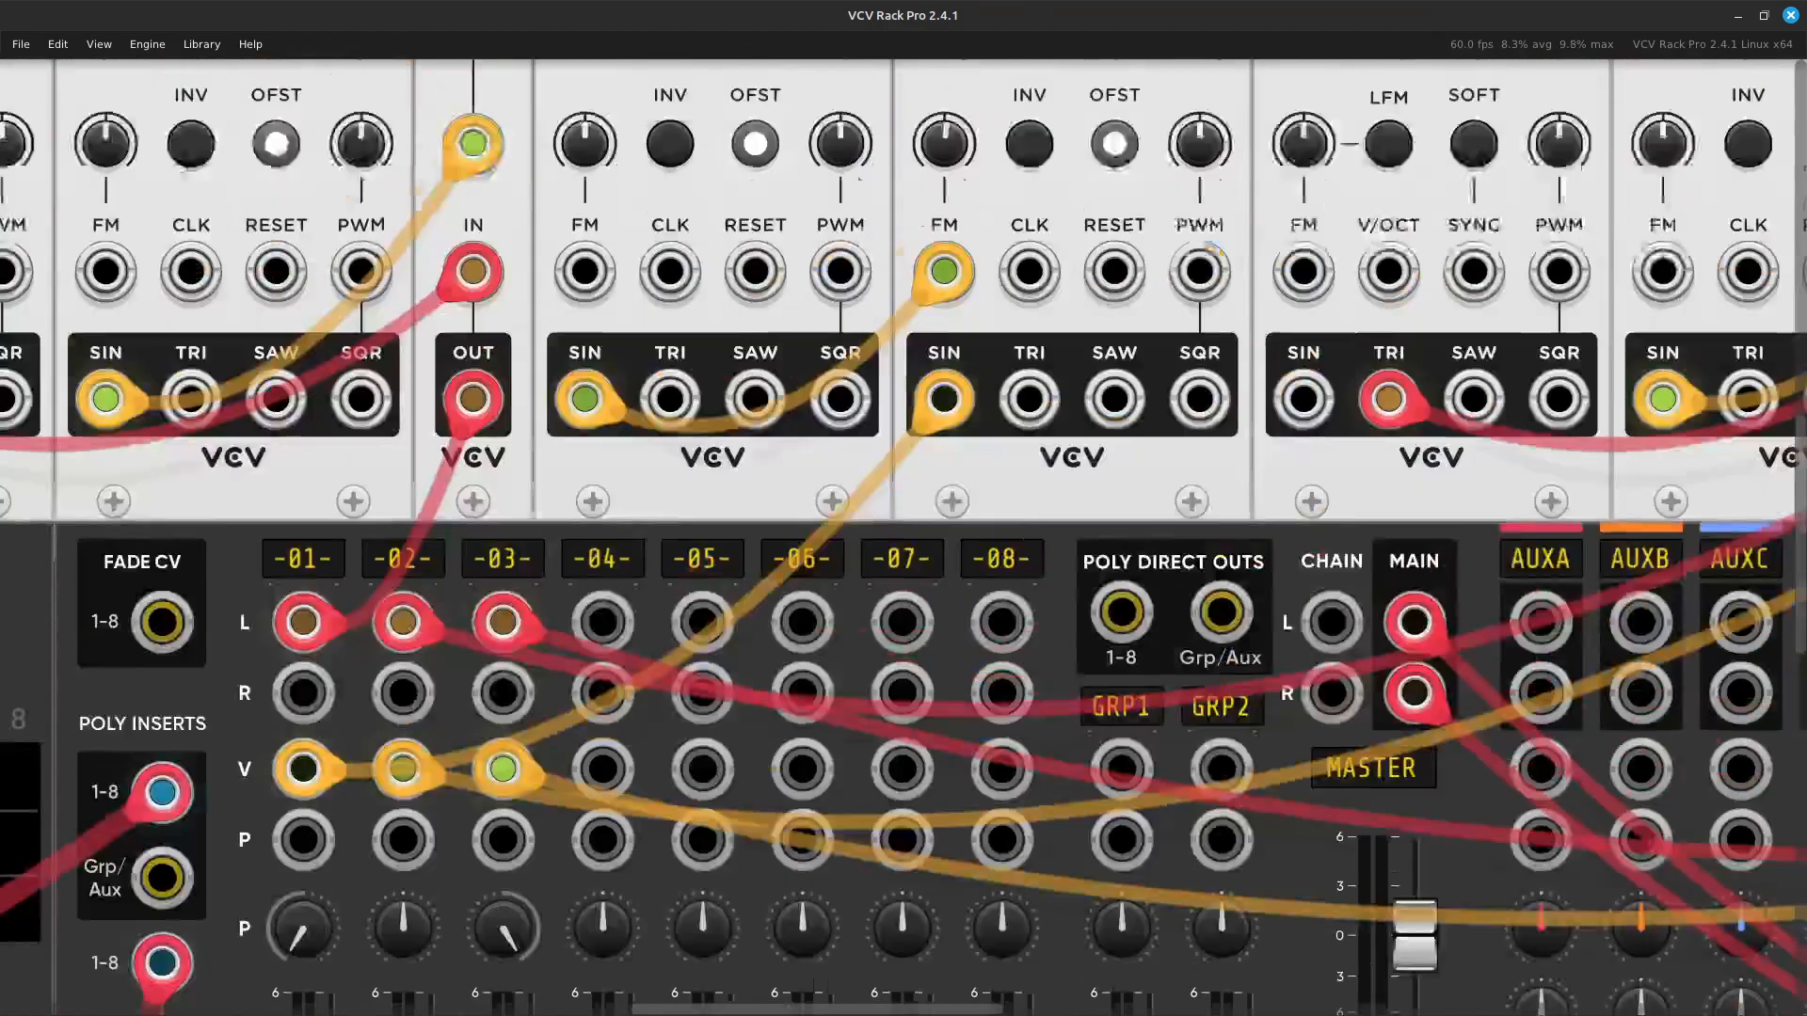
key("Up")
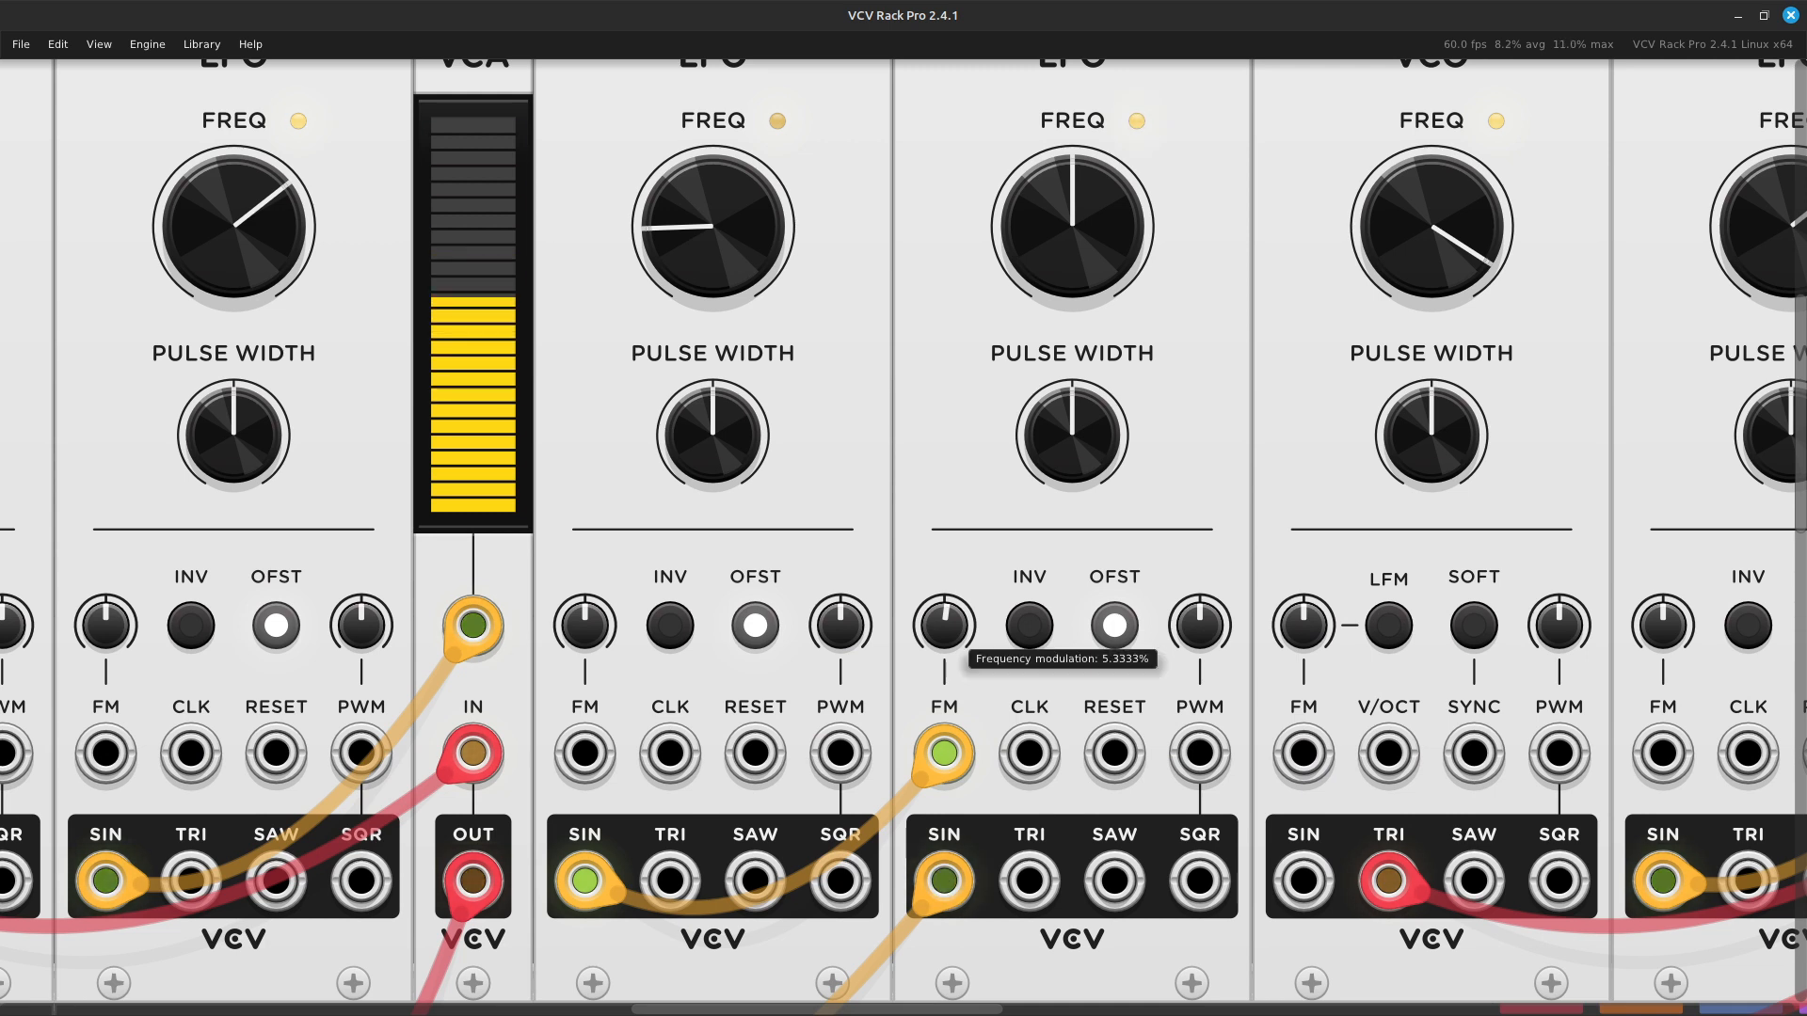
left_click_drag(944, 624, 944, 760)
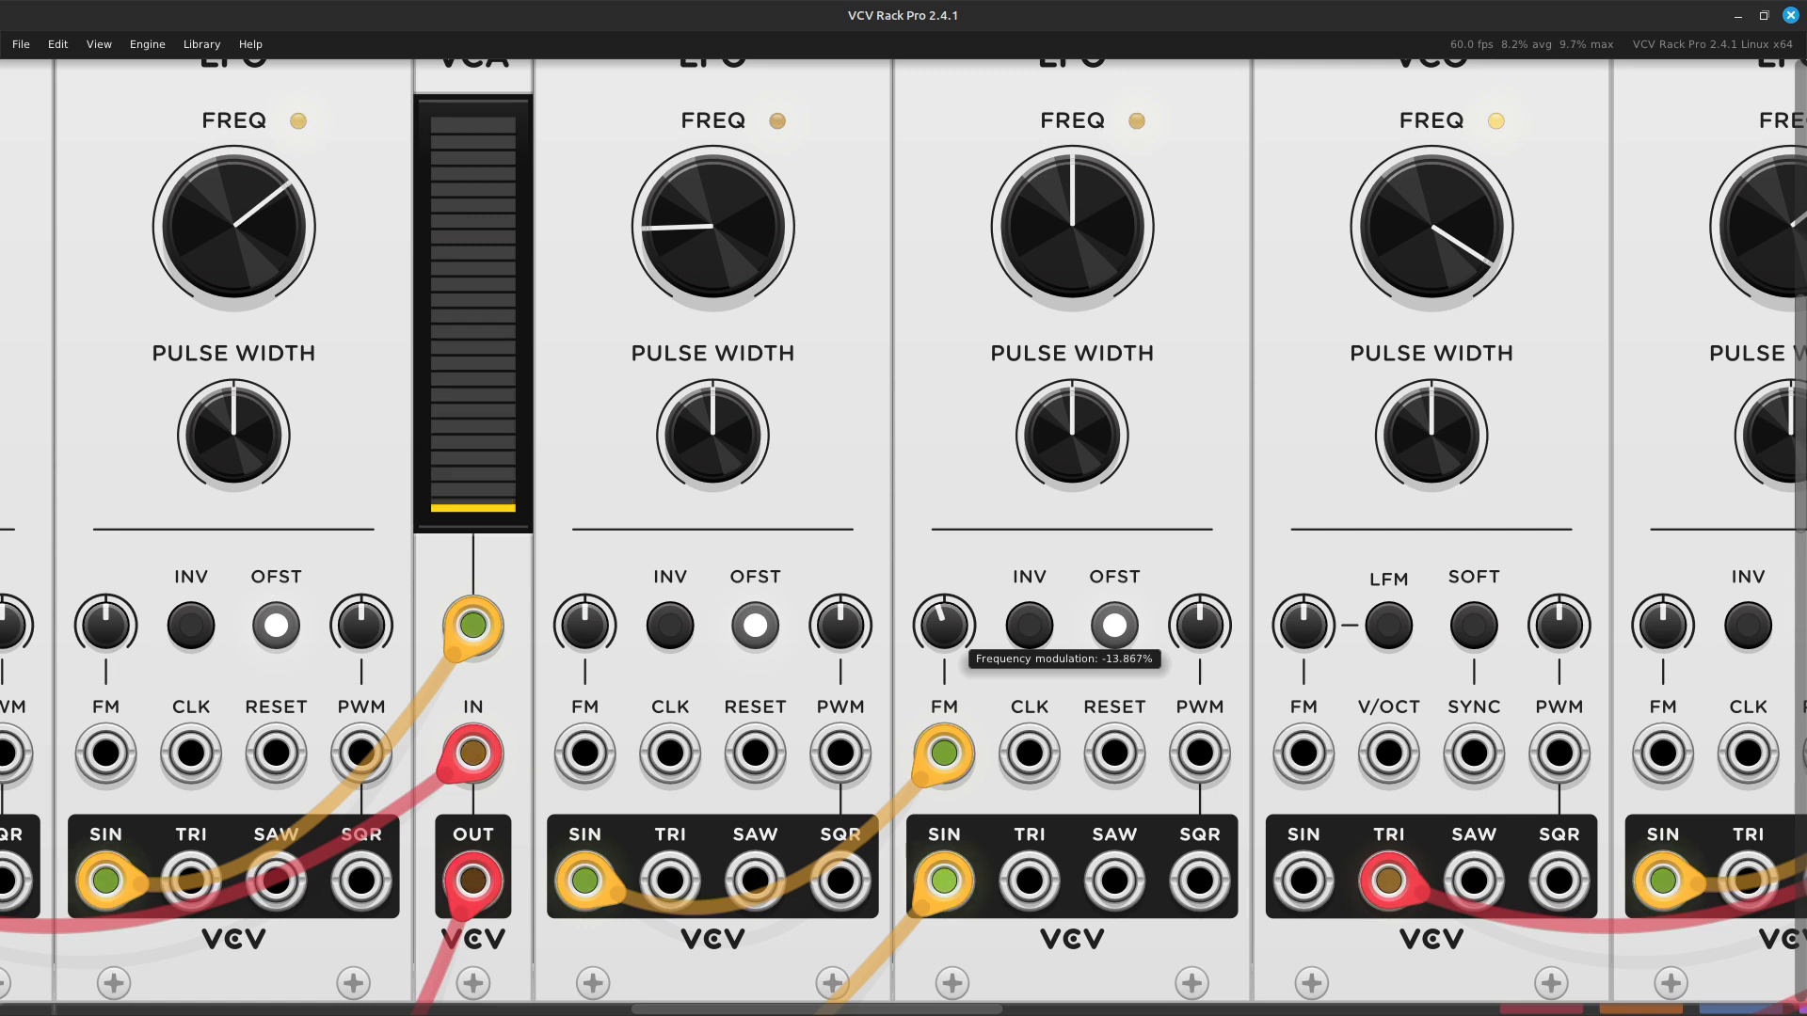
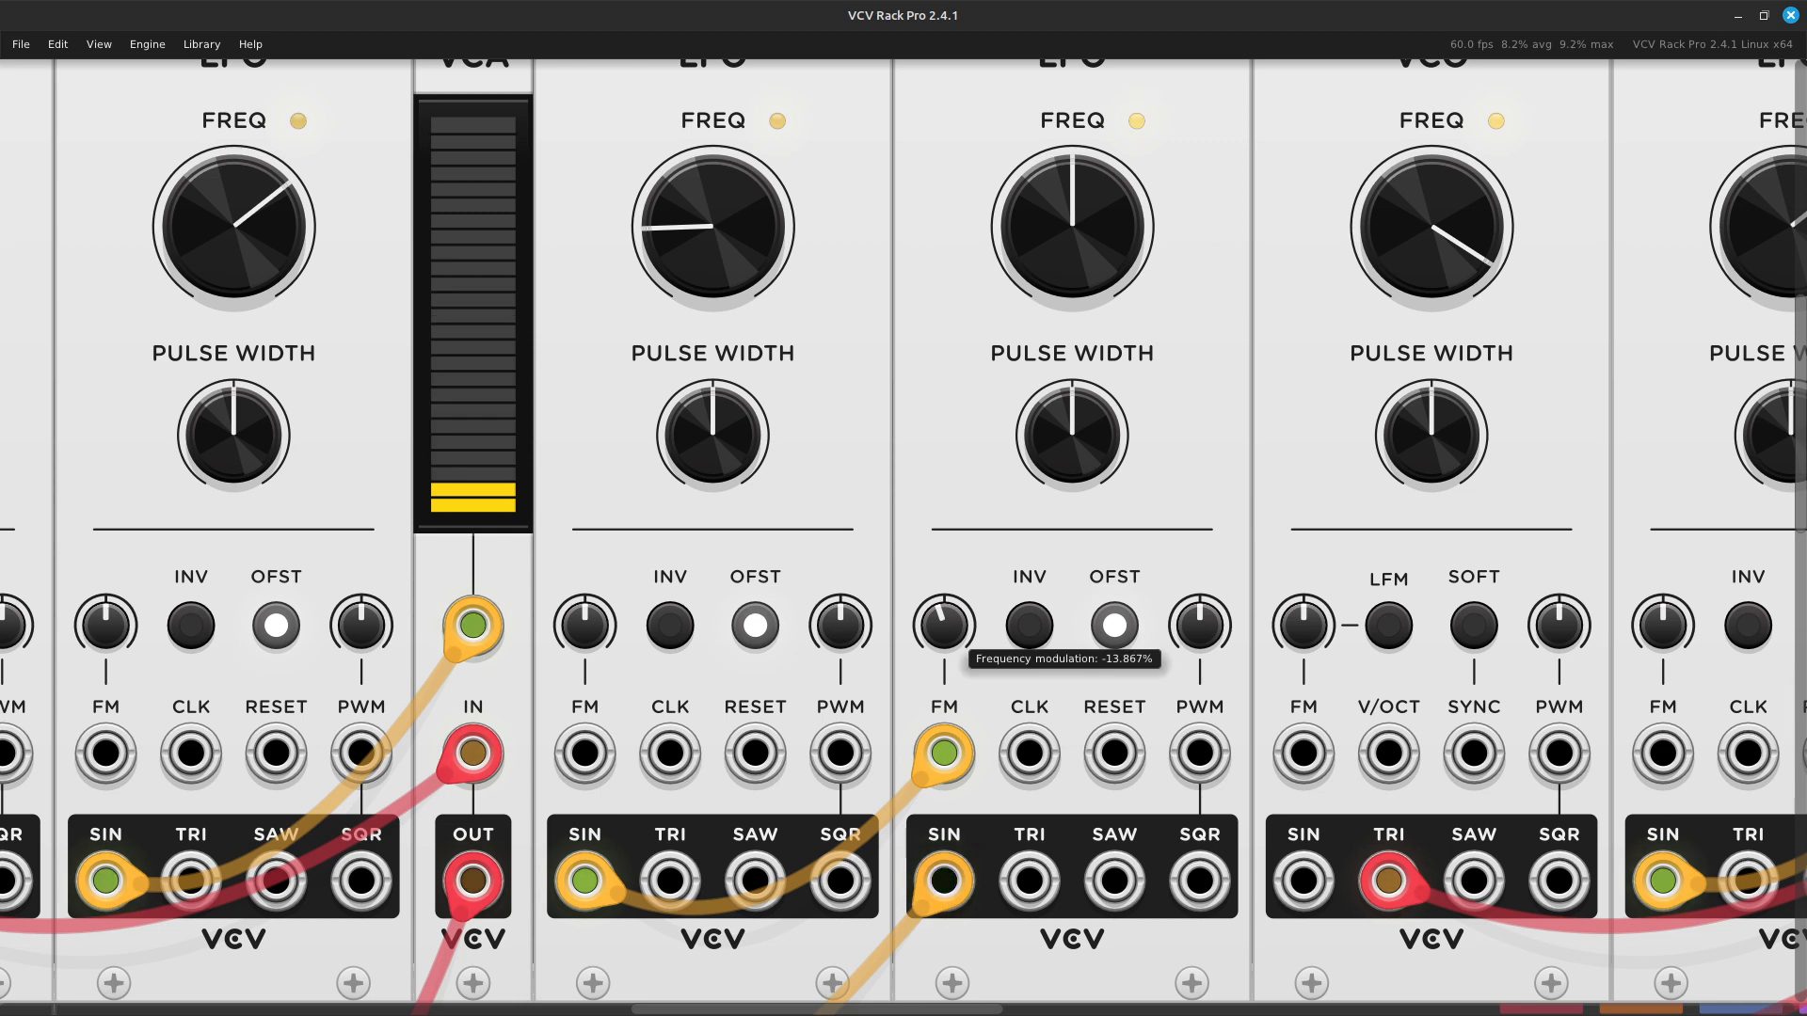
left_click_drag(954, 635, 954, 592)
Set the frequency modulation amount of the third voice's volume LFO to -3.4667%.
key("Right")
key("Right")
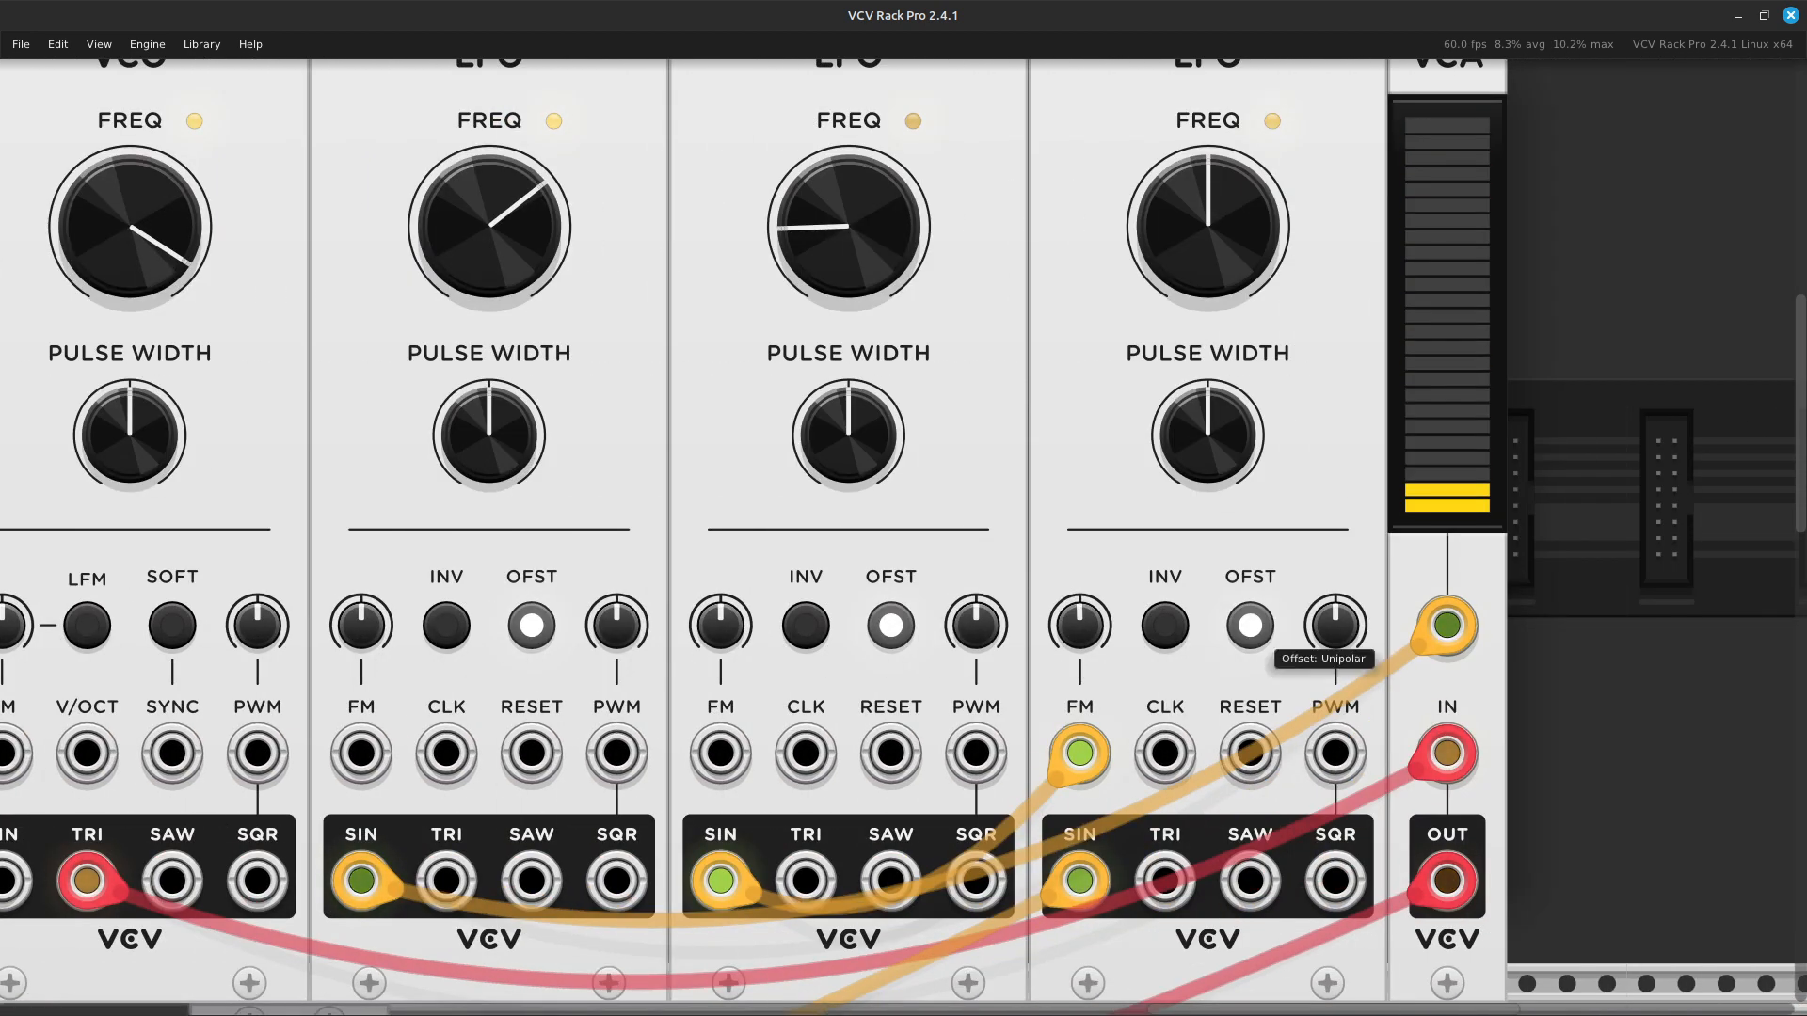
mouse_move(939, 635)
left_click_drag(939, 635, 939, 645)
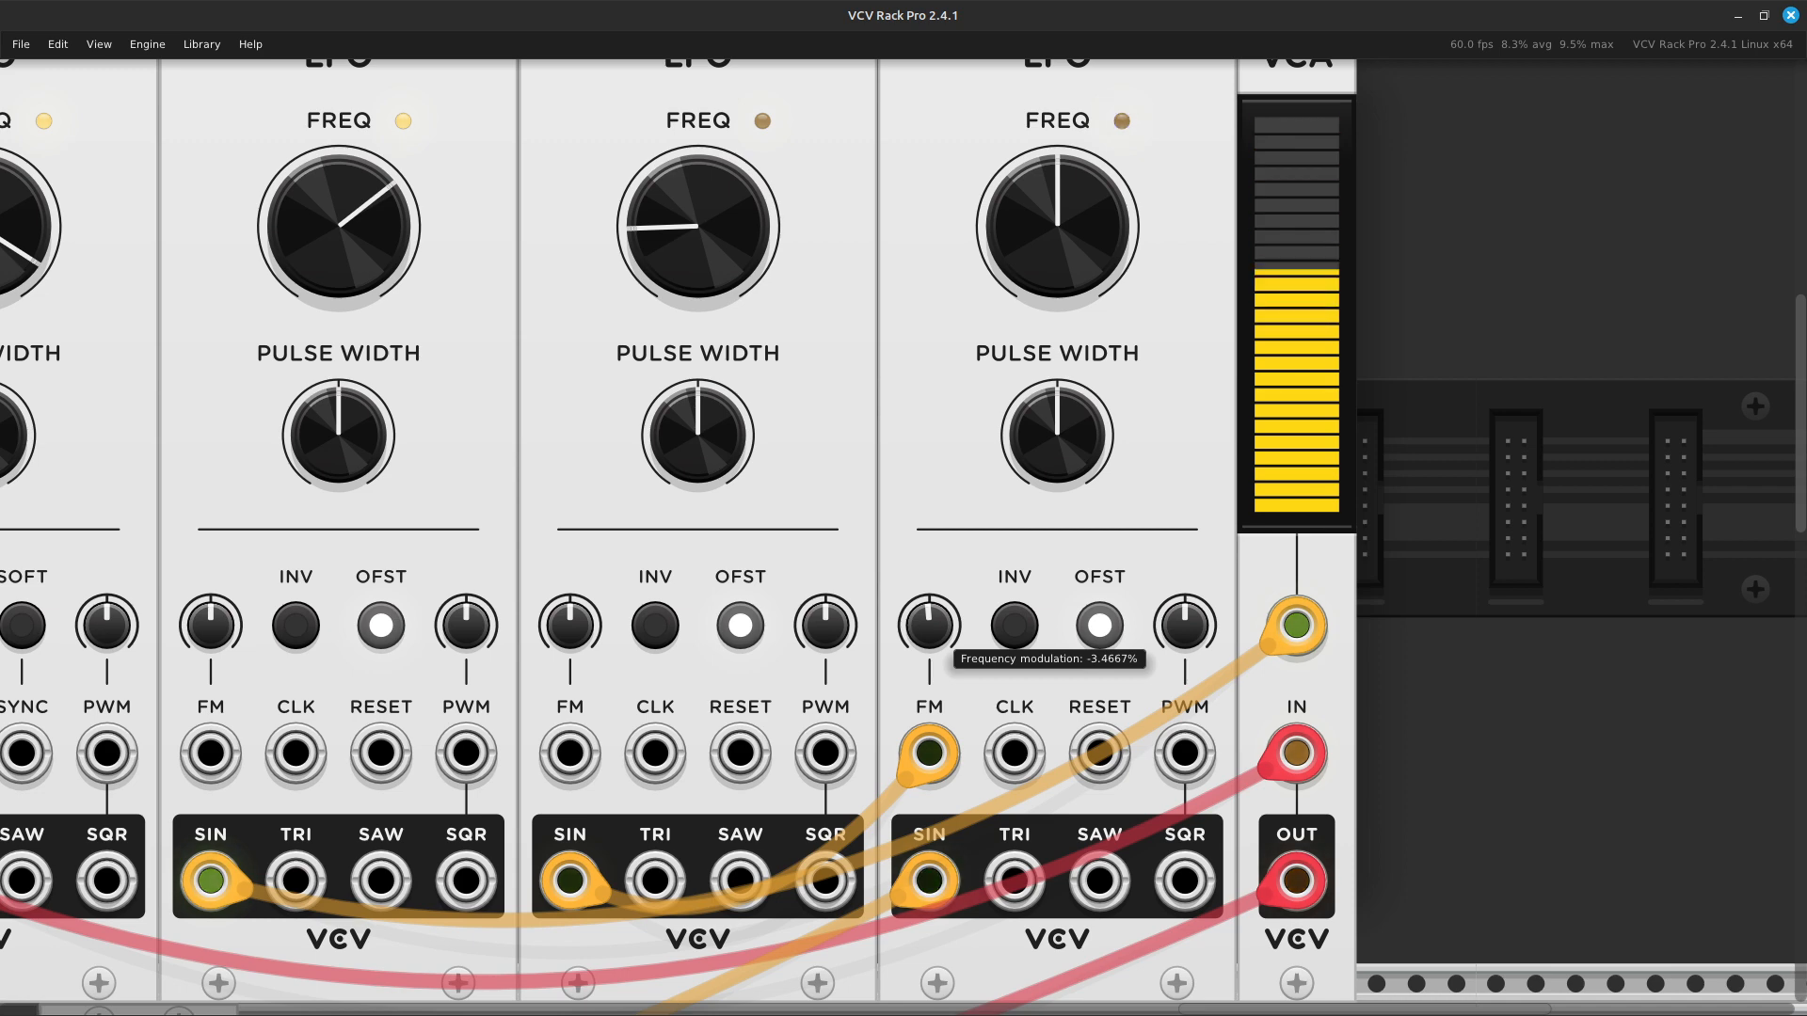
Look over the second voice's modules, the mixer's master and aux sections, and the audio output.
key("Left")
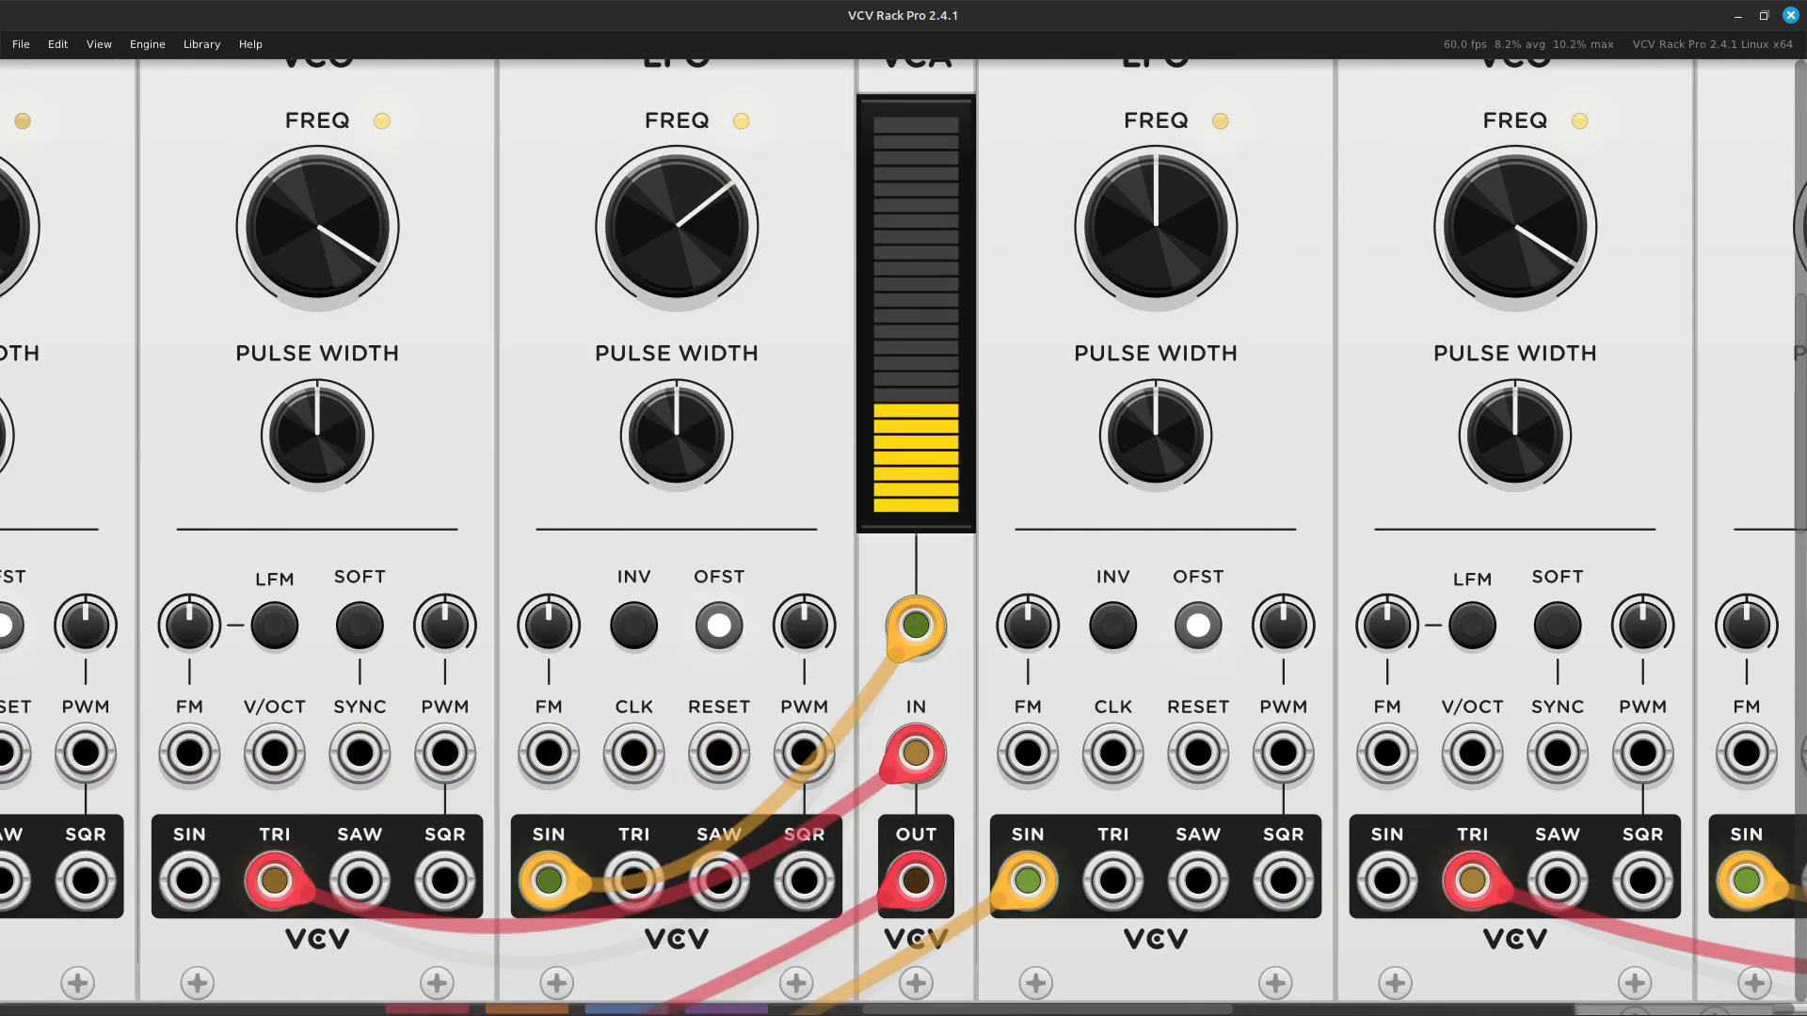
key("Left")
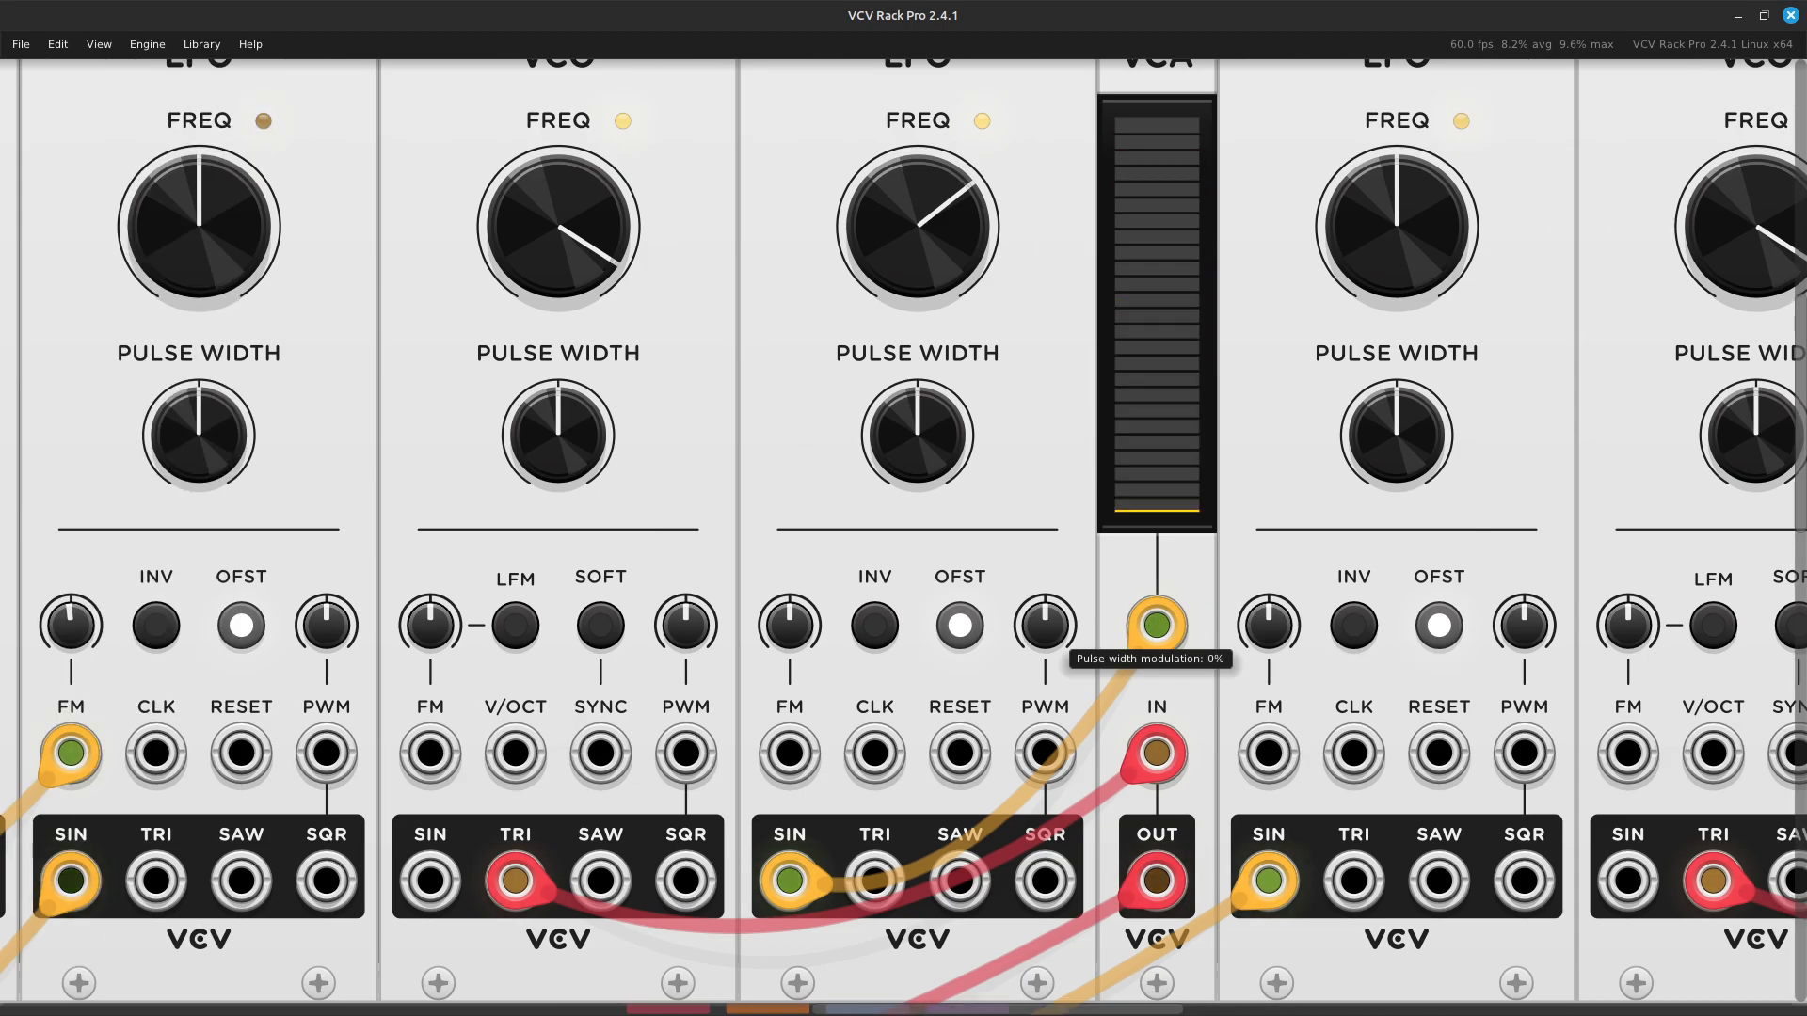
key("Up")
key("Right")
key("Down")
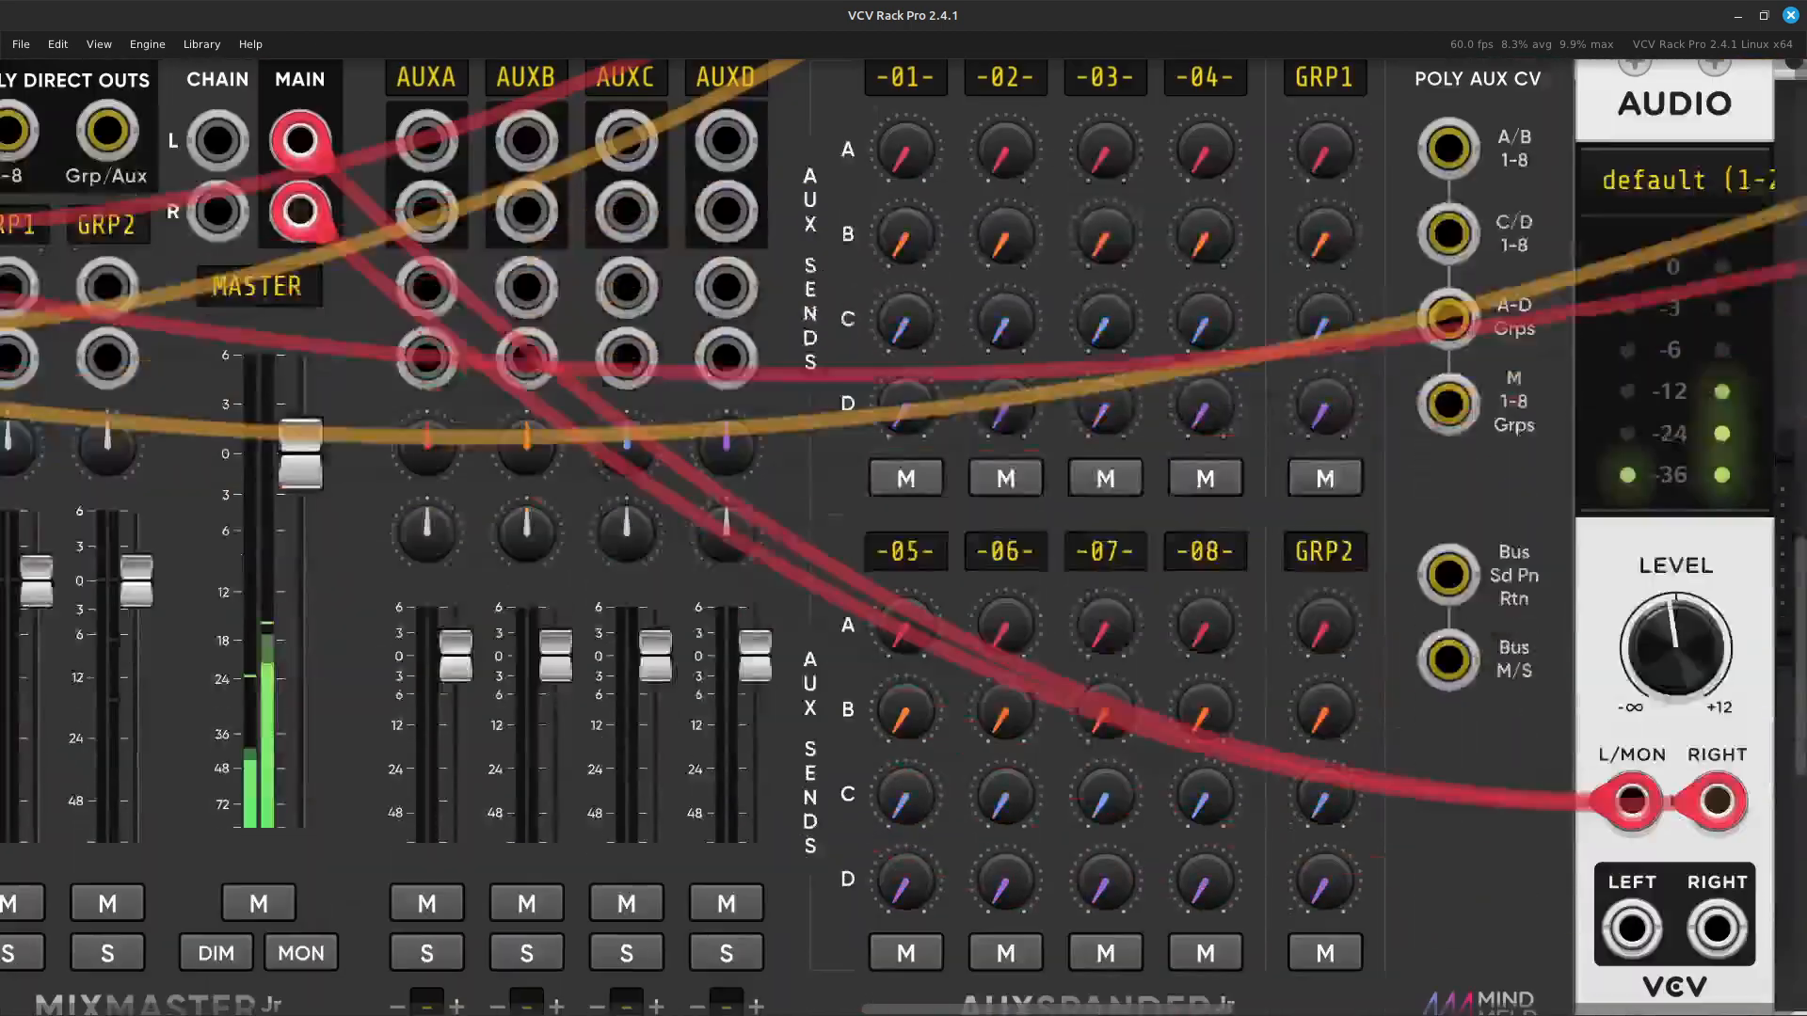
key("Left")
key("Left")
key("Down")
key("Up")
key("Right")
key("Right")
Find the Surge XT Chorus by searching for "chorus" and place it in the empty row beneath the mixer's aux channels.
key("Down")
key("Down")
key("Left")
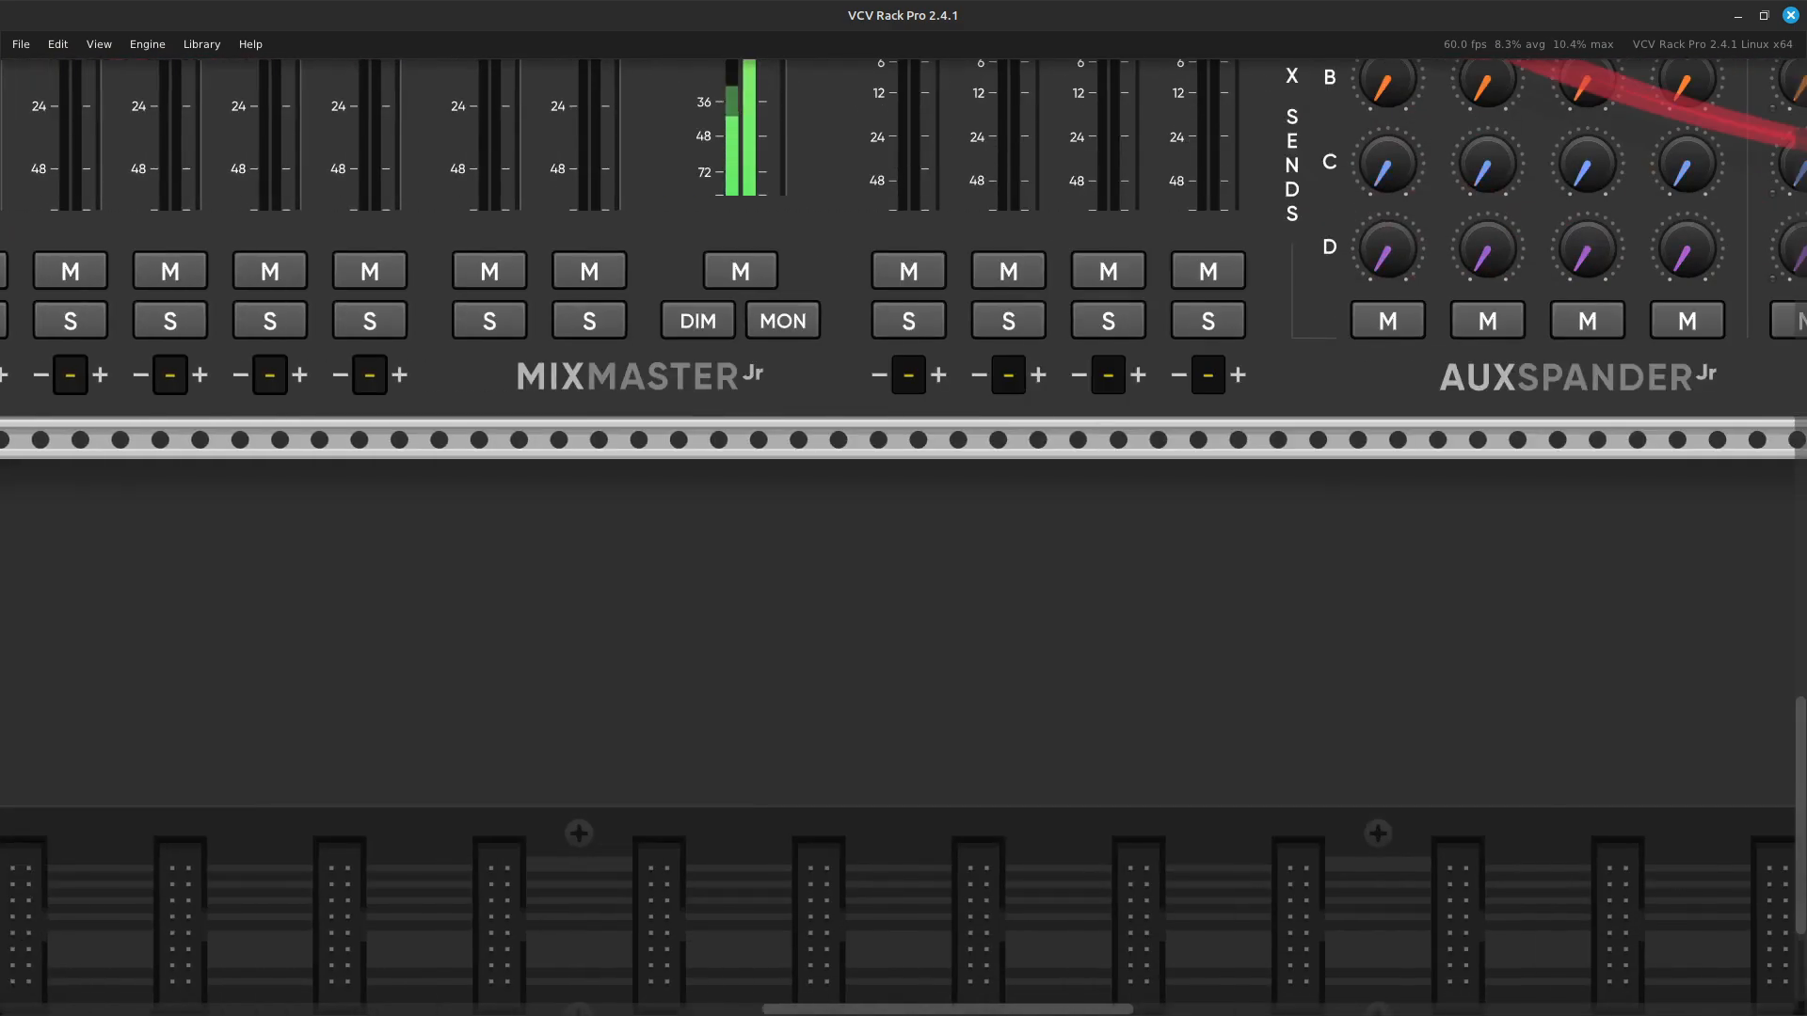
key("Left")
key("Right")
key("Return")
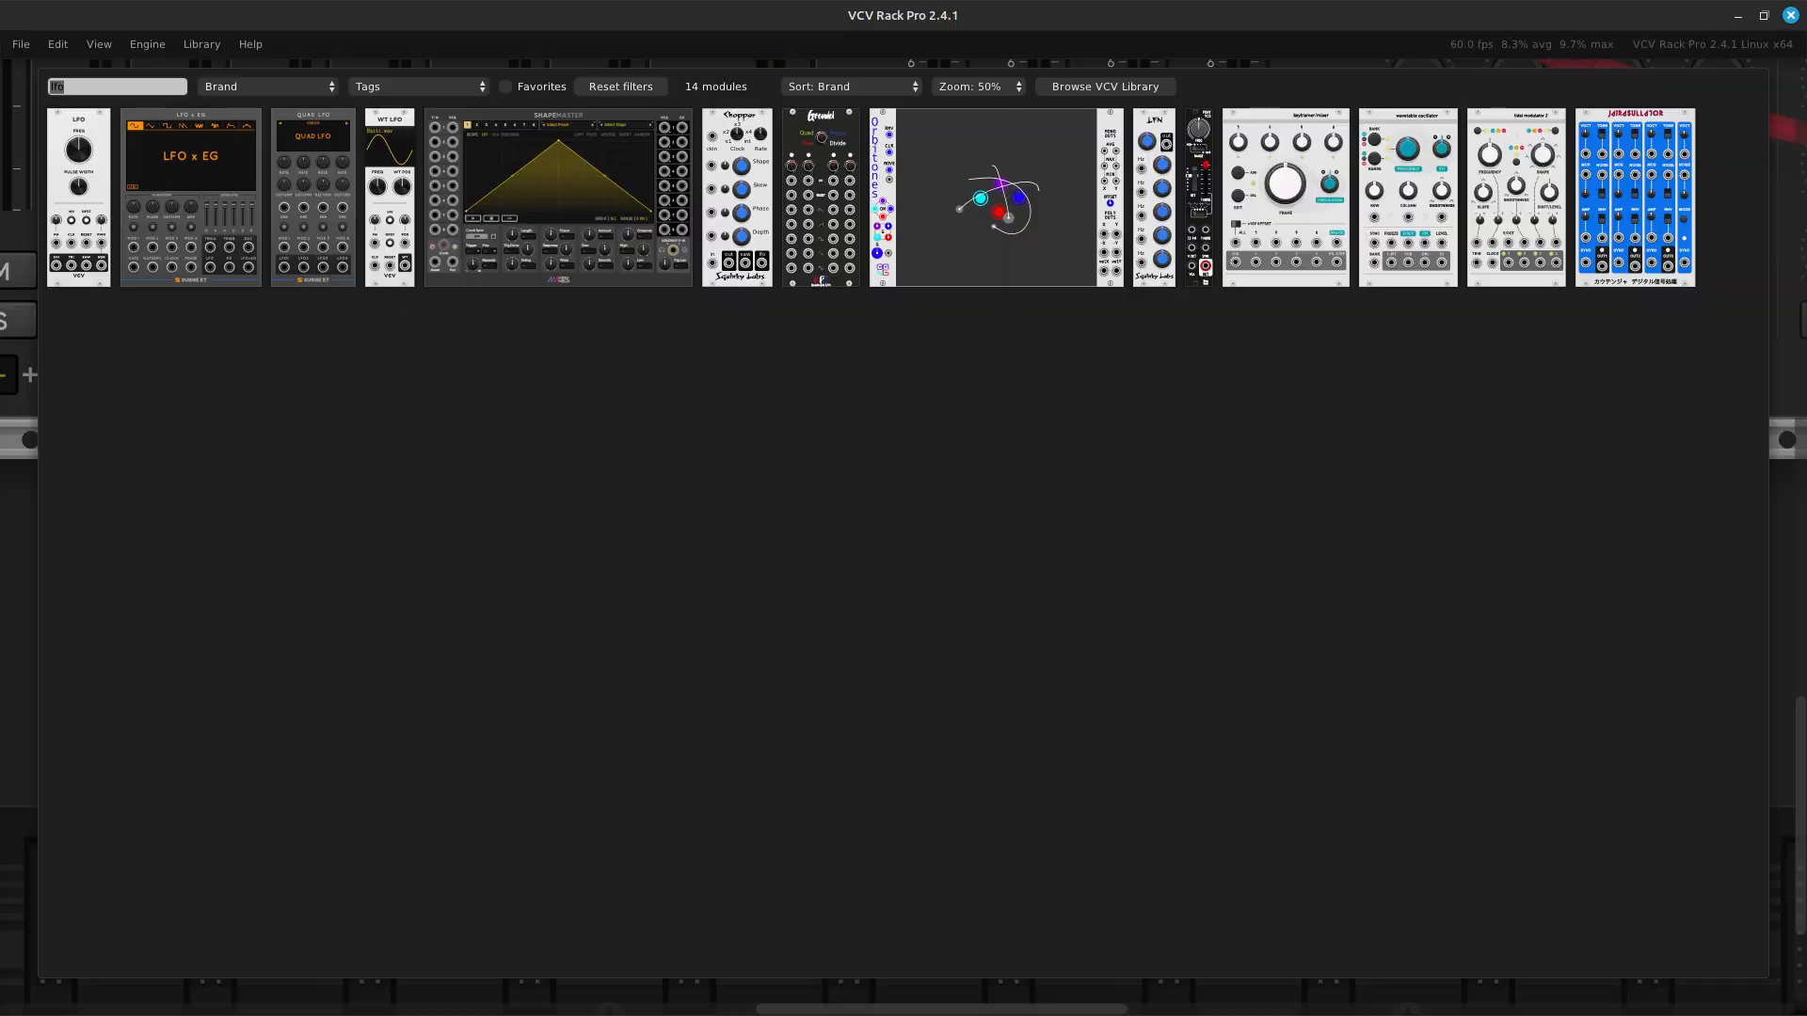
key("BackSpace")
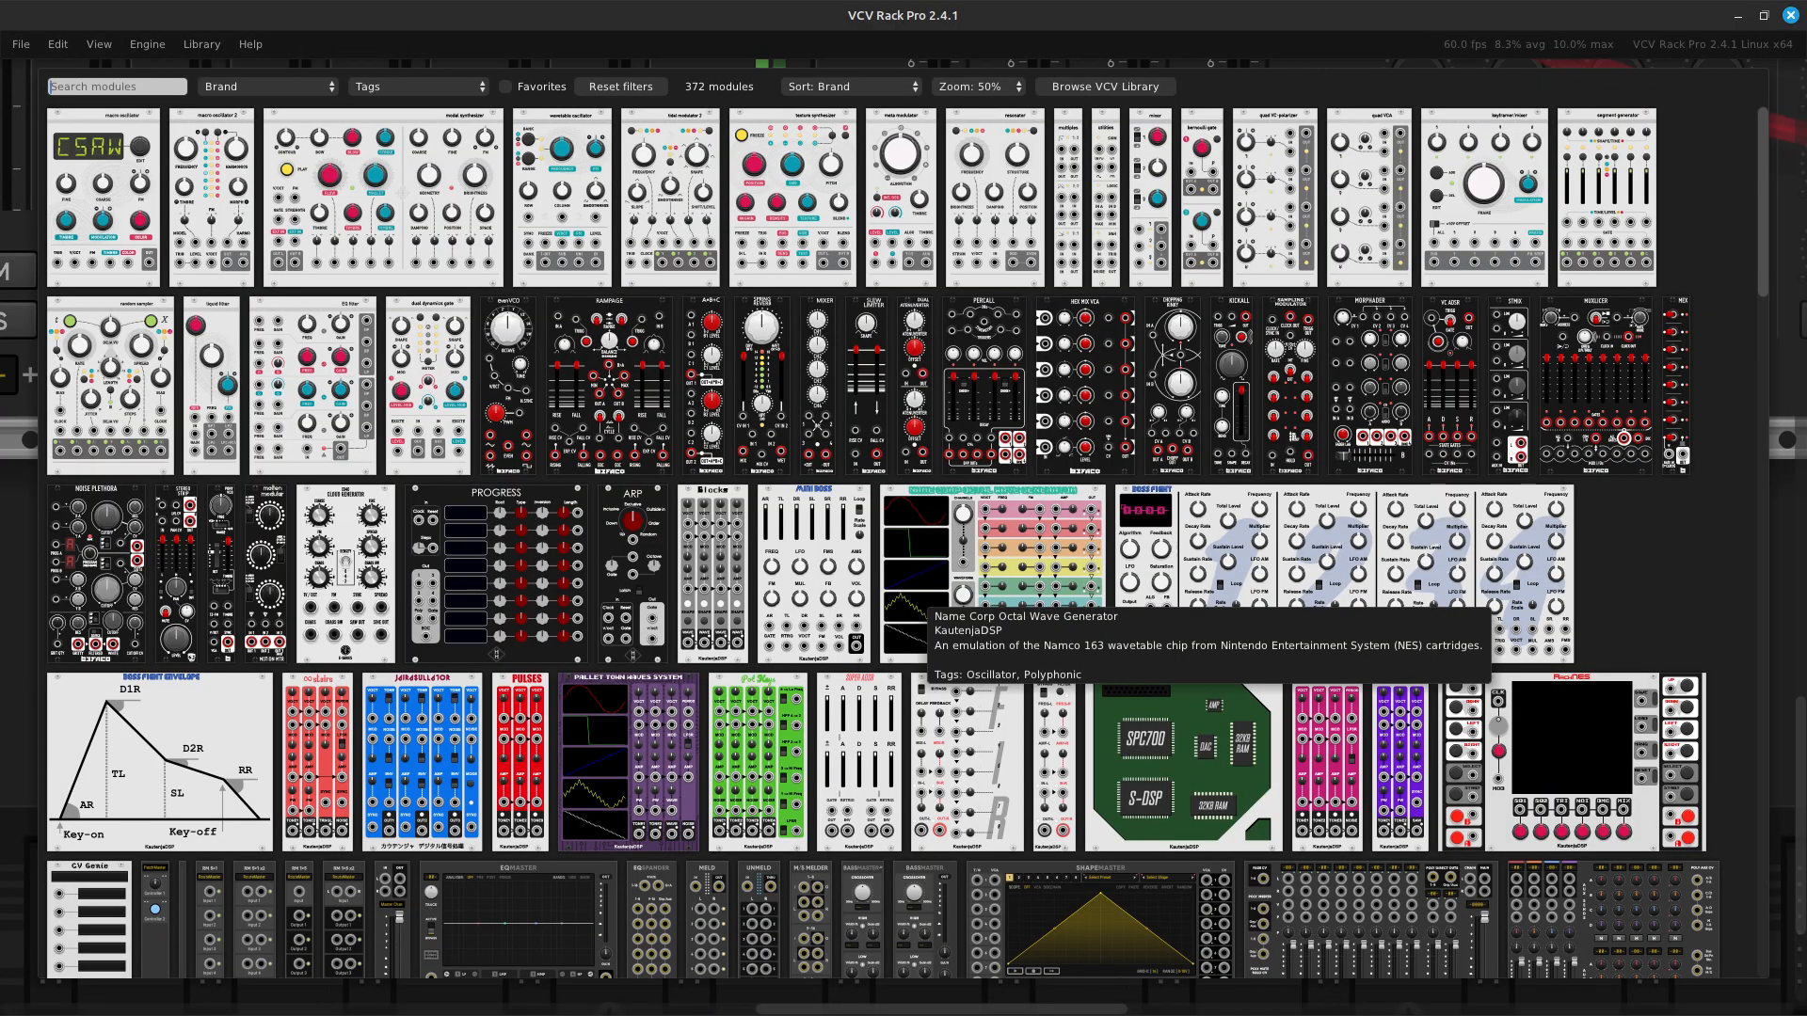
type("chorus")
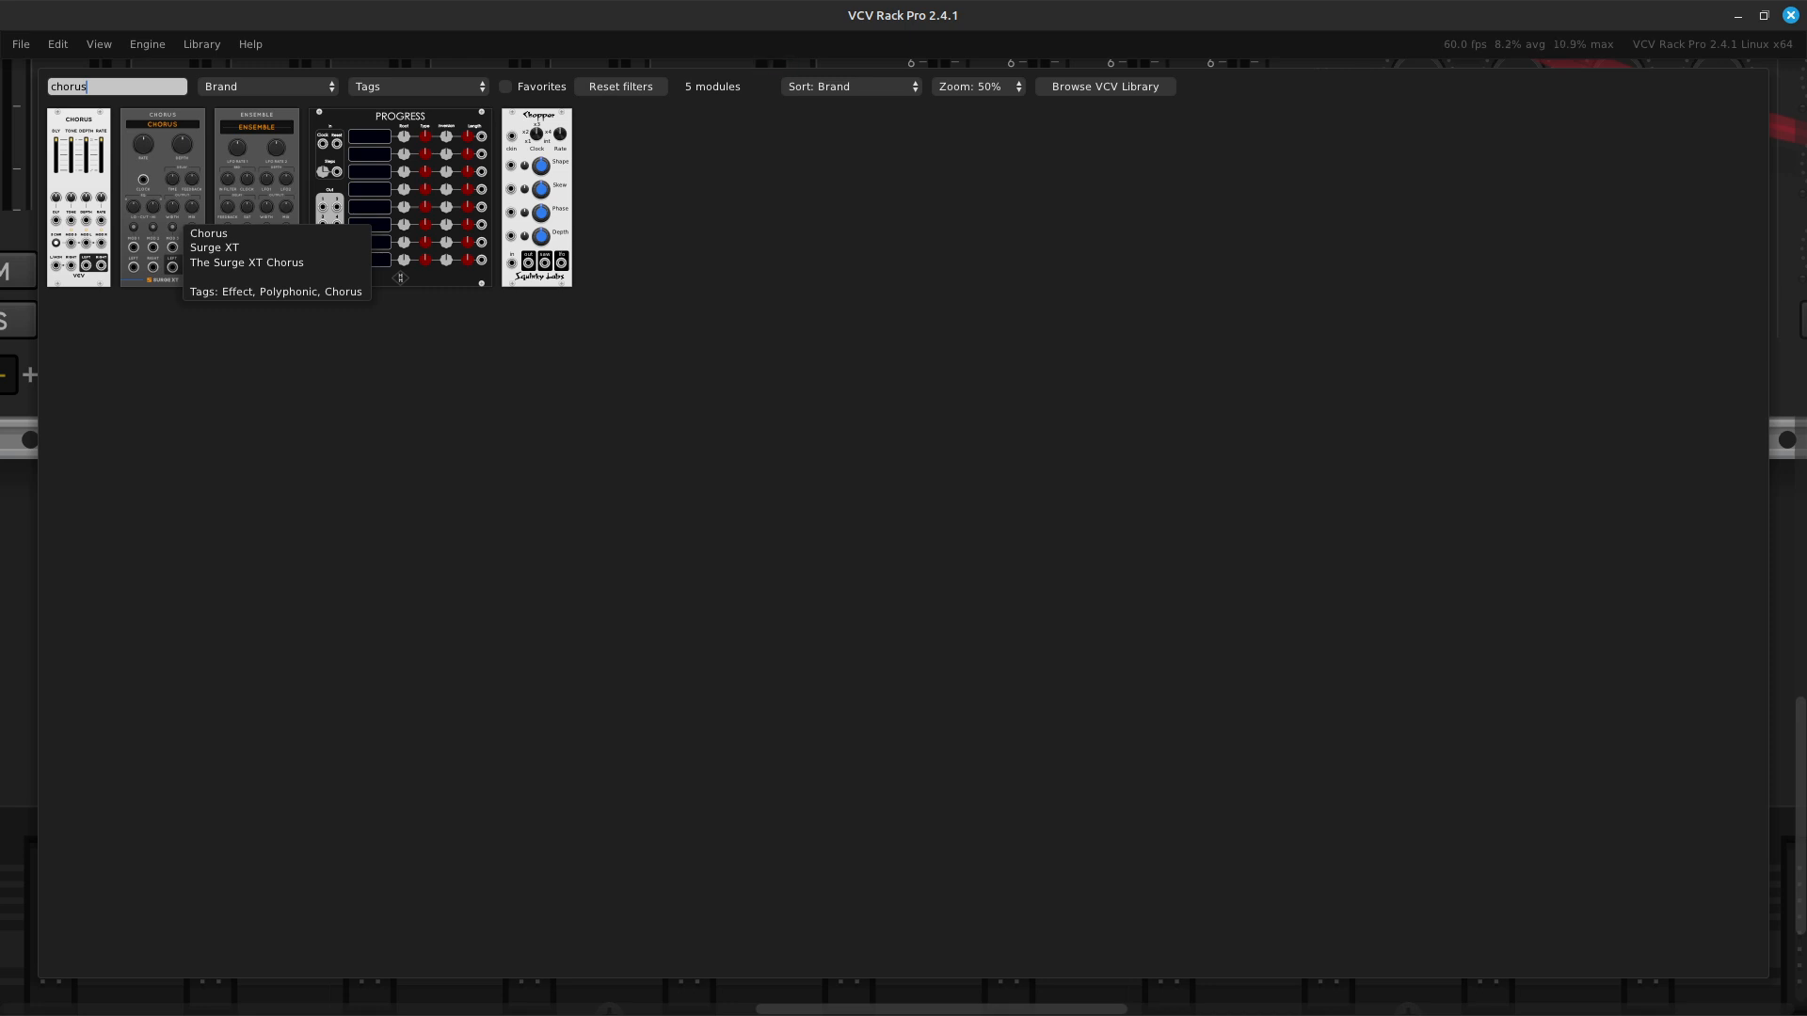
left_click(170, 213)
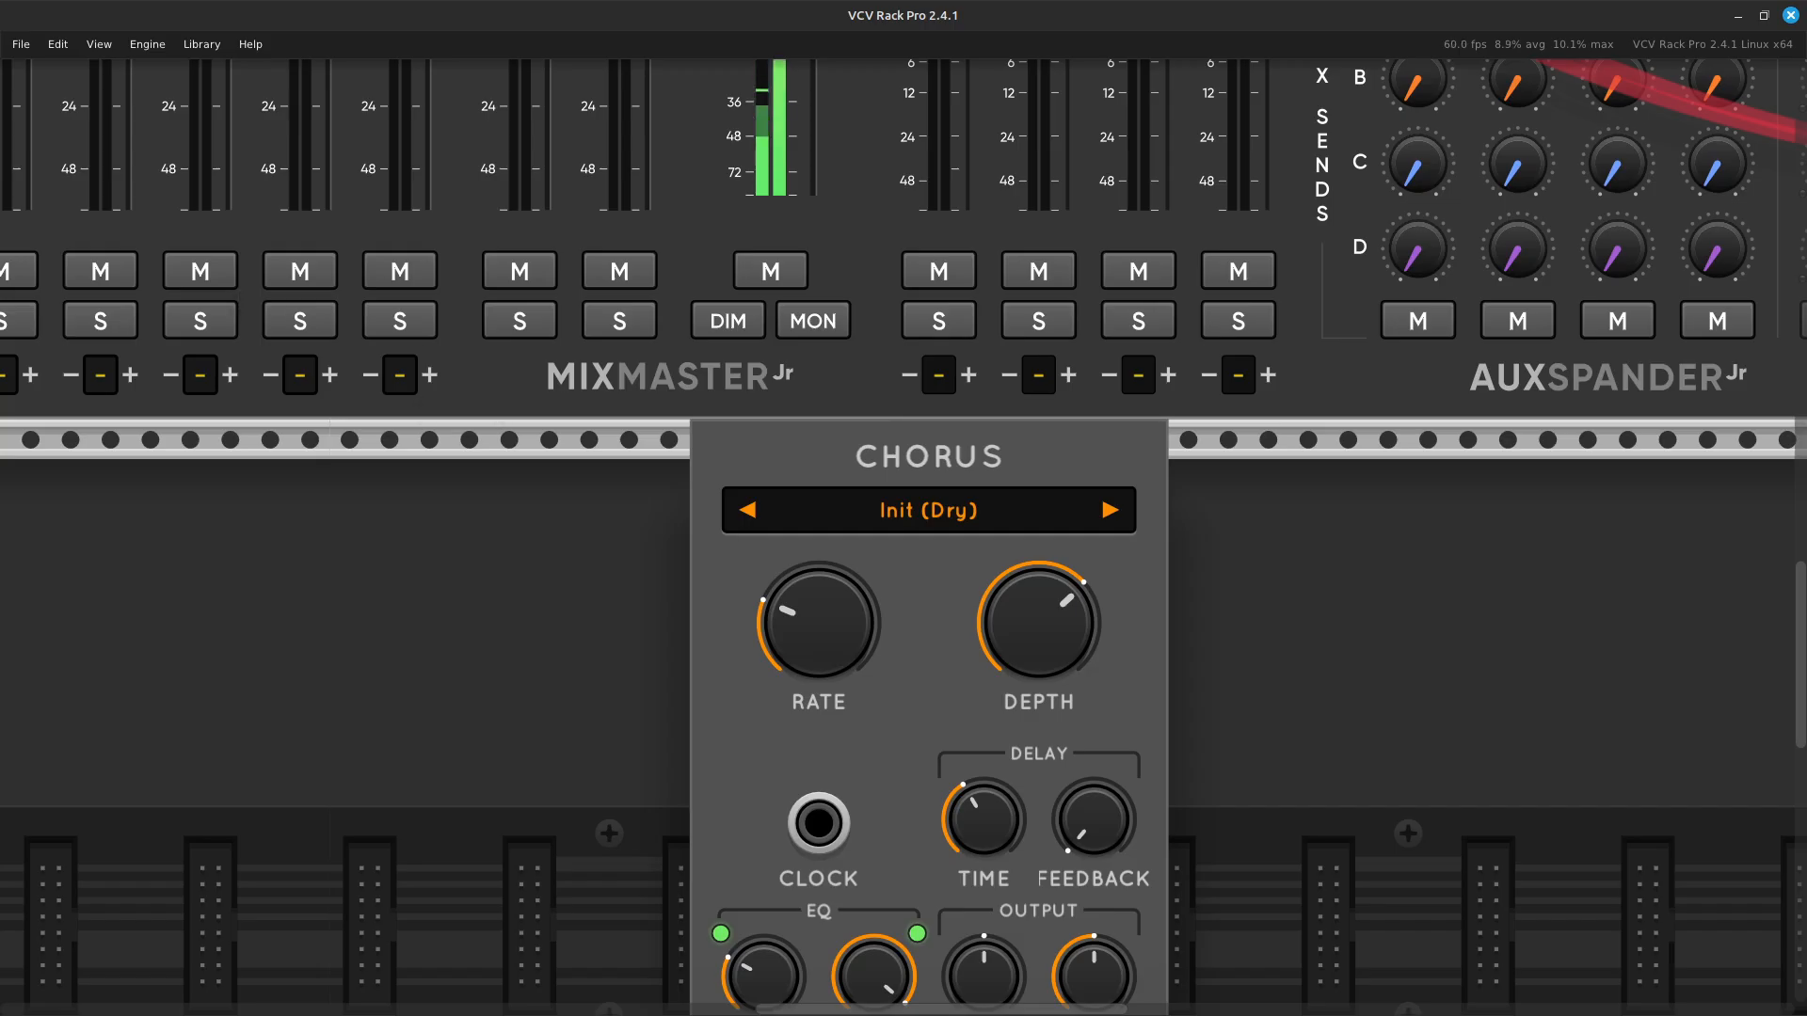
scroll(904, 419, "up", 5)
left_click_drag(929, 760, 1089, 761)
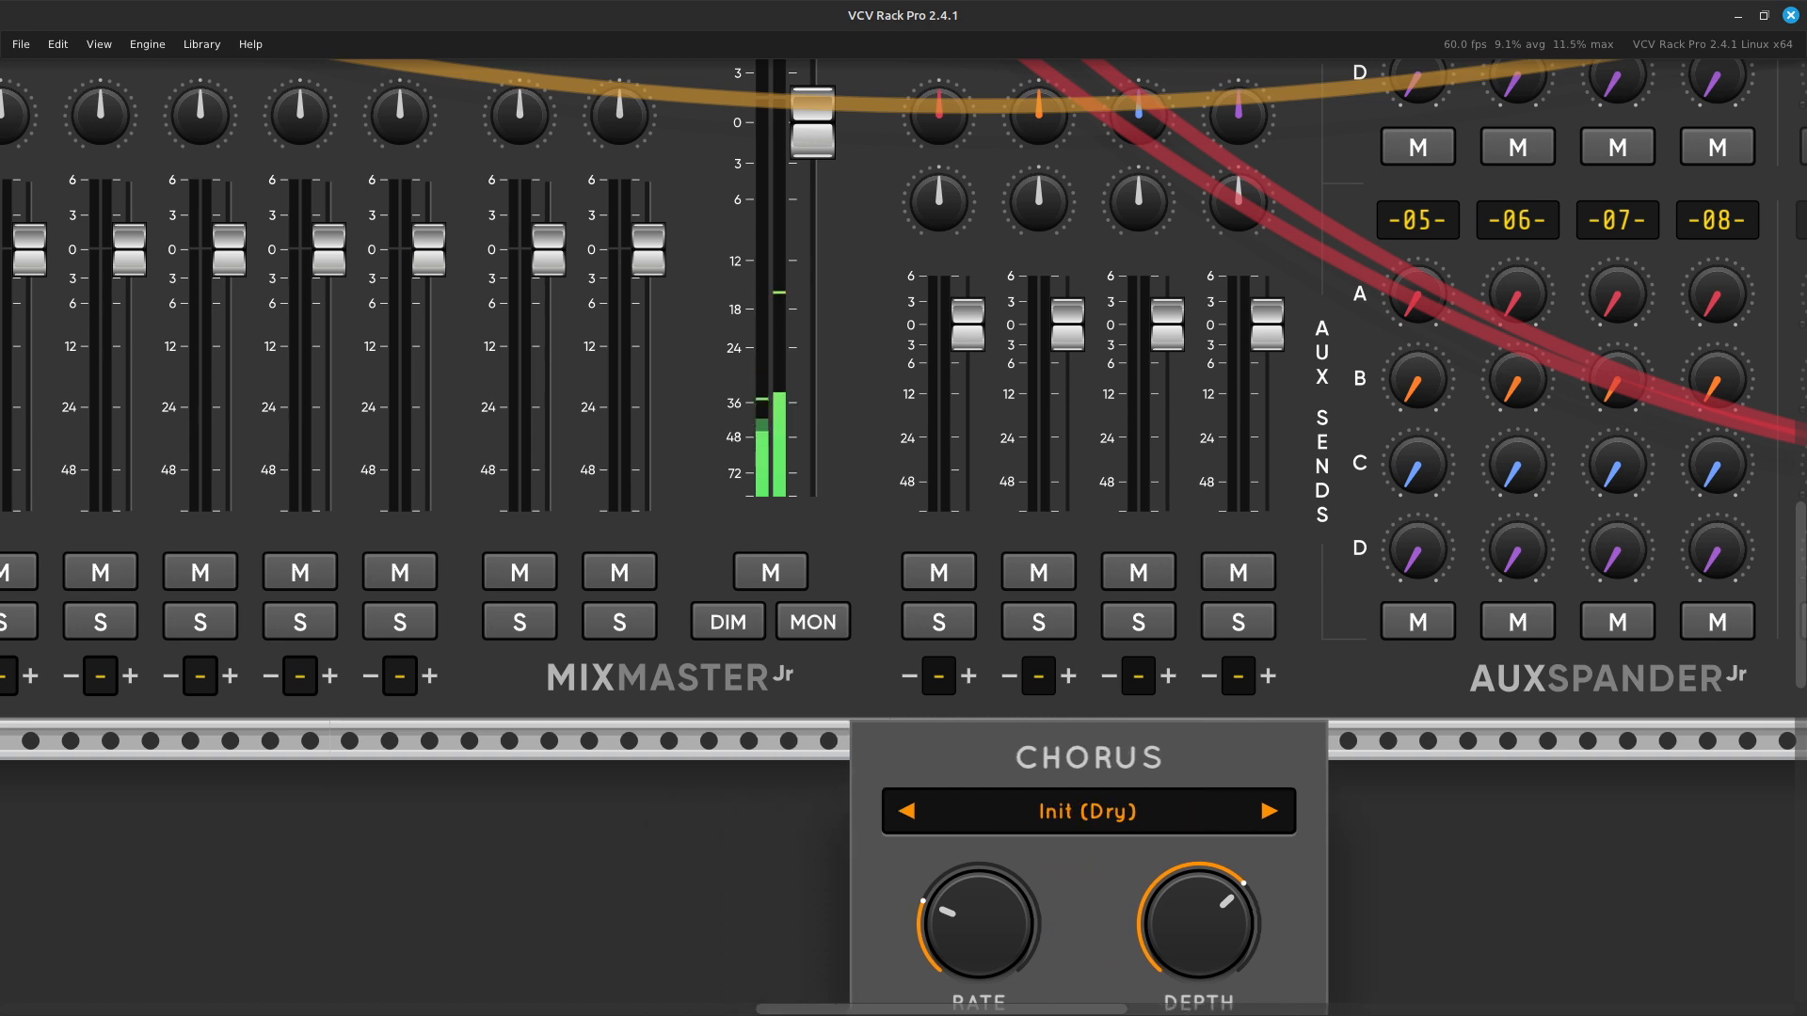
Inspect the compressor, poly inserts and mixer channel connections, then the newly placed Chorus module.
key("Right")
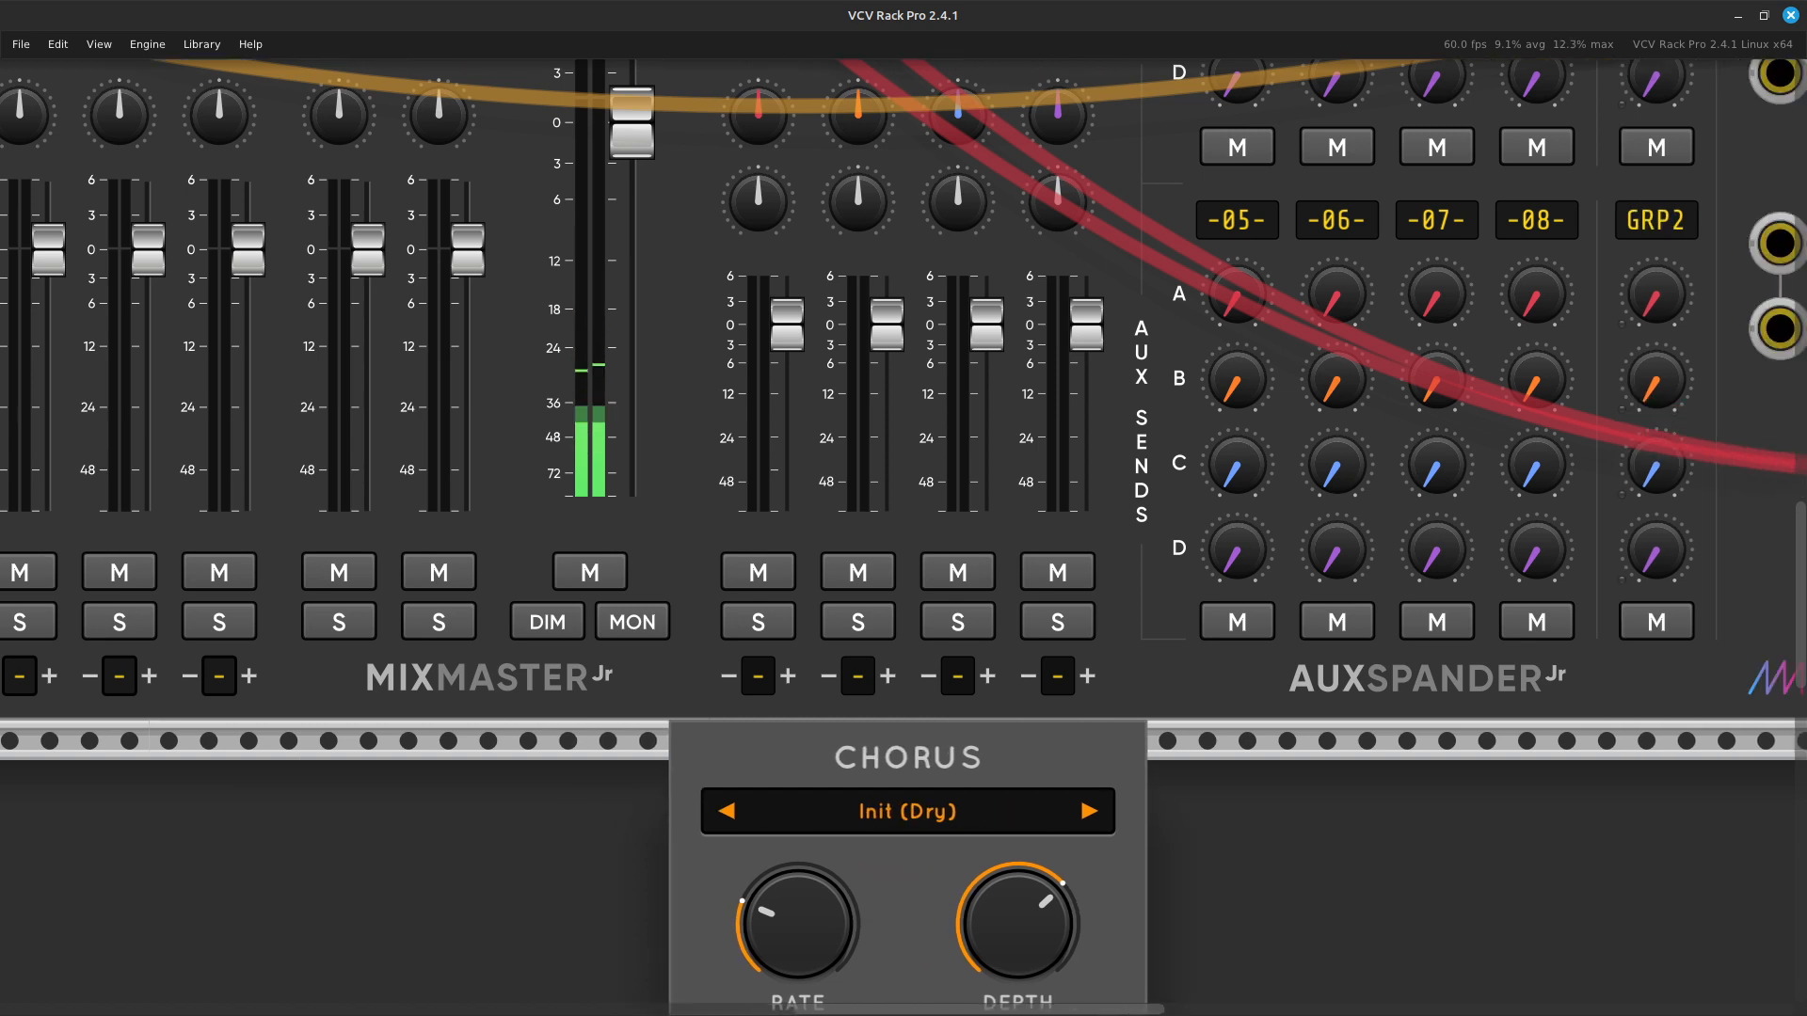
key("Left")
key("Up")
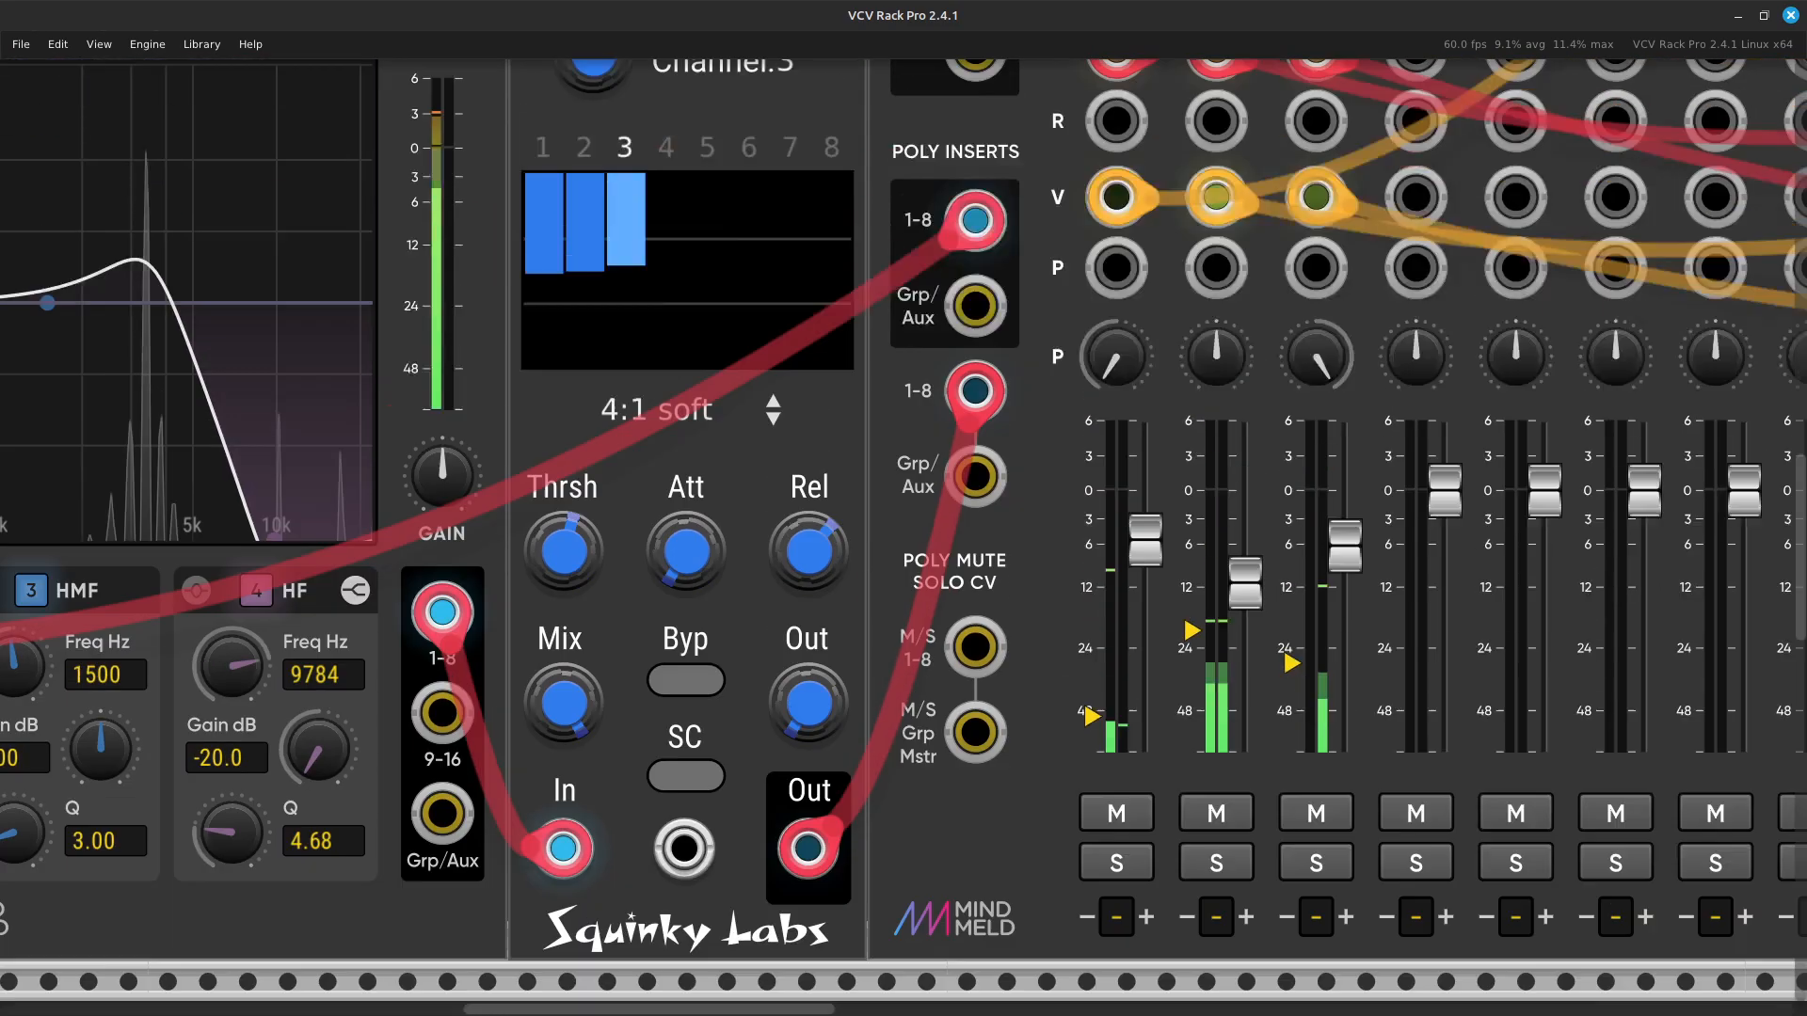
key("Left")
key("Right")
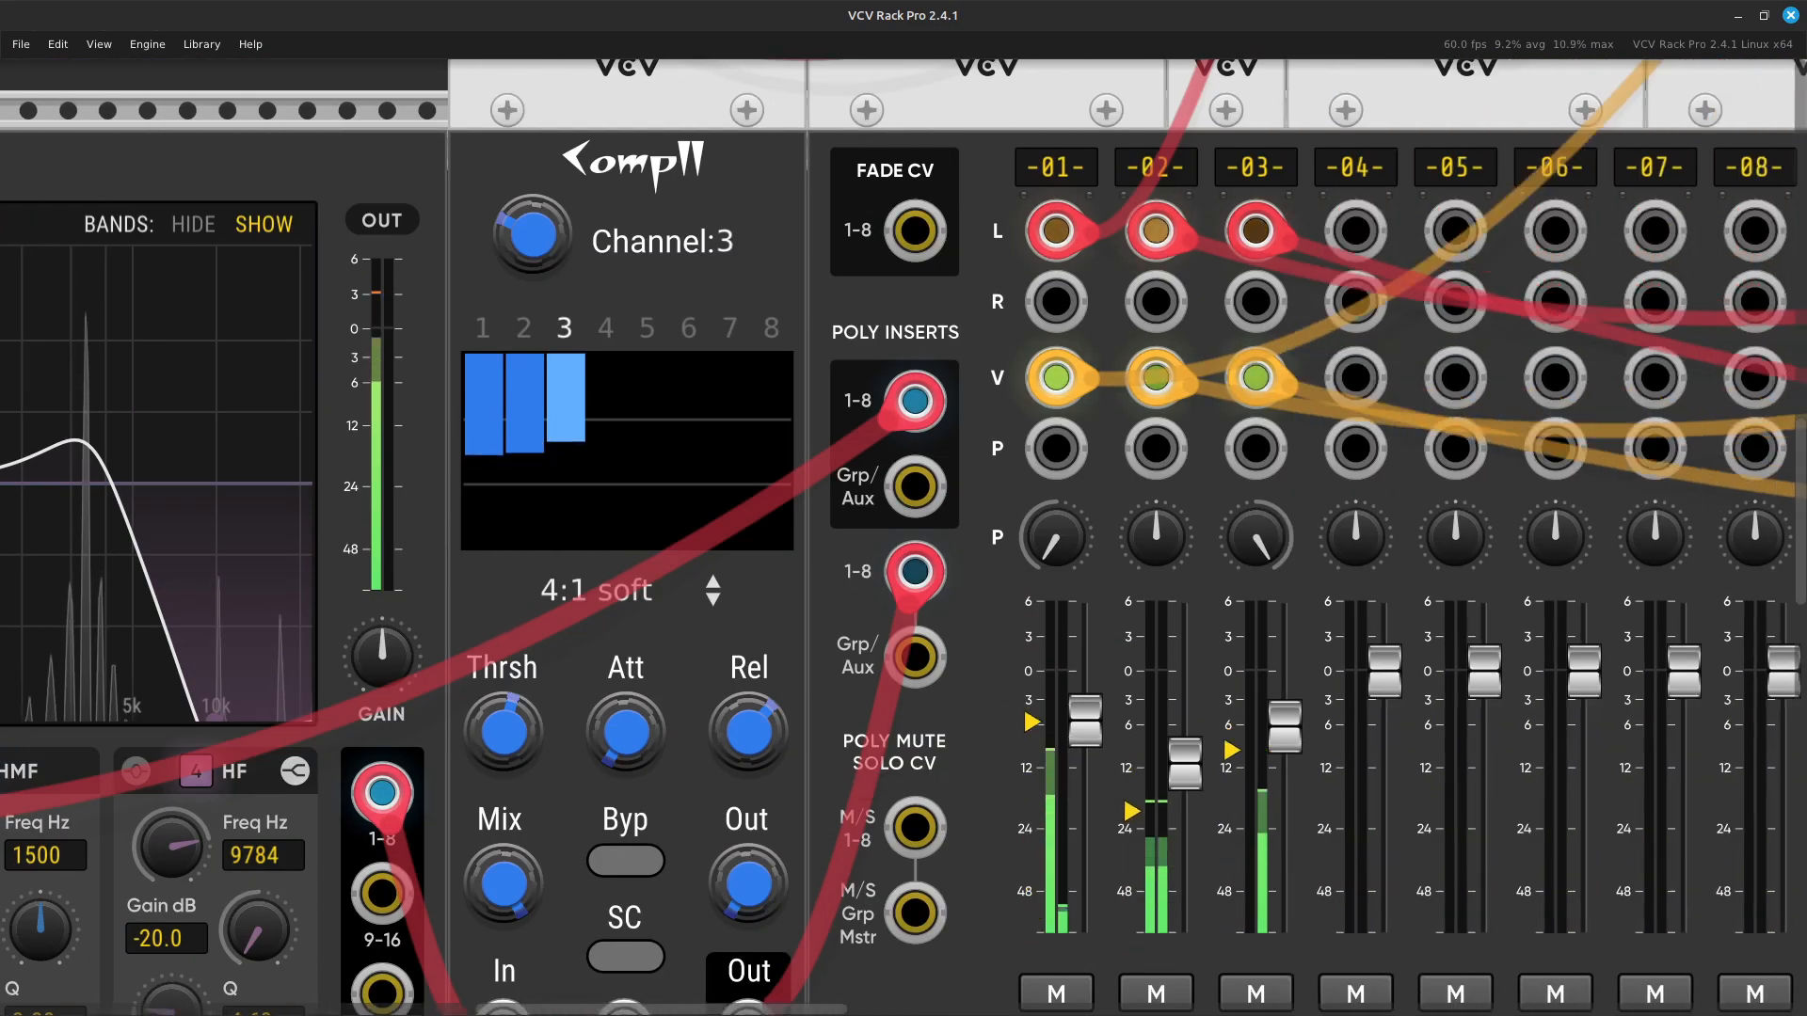
key("Down")
key("Down")
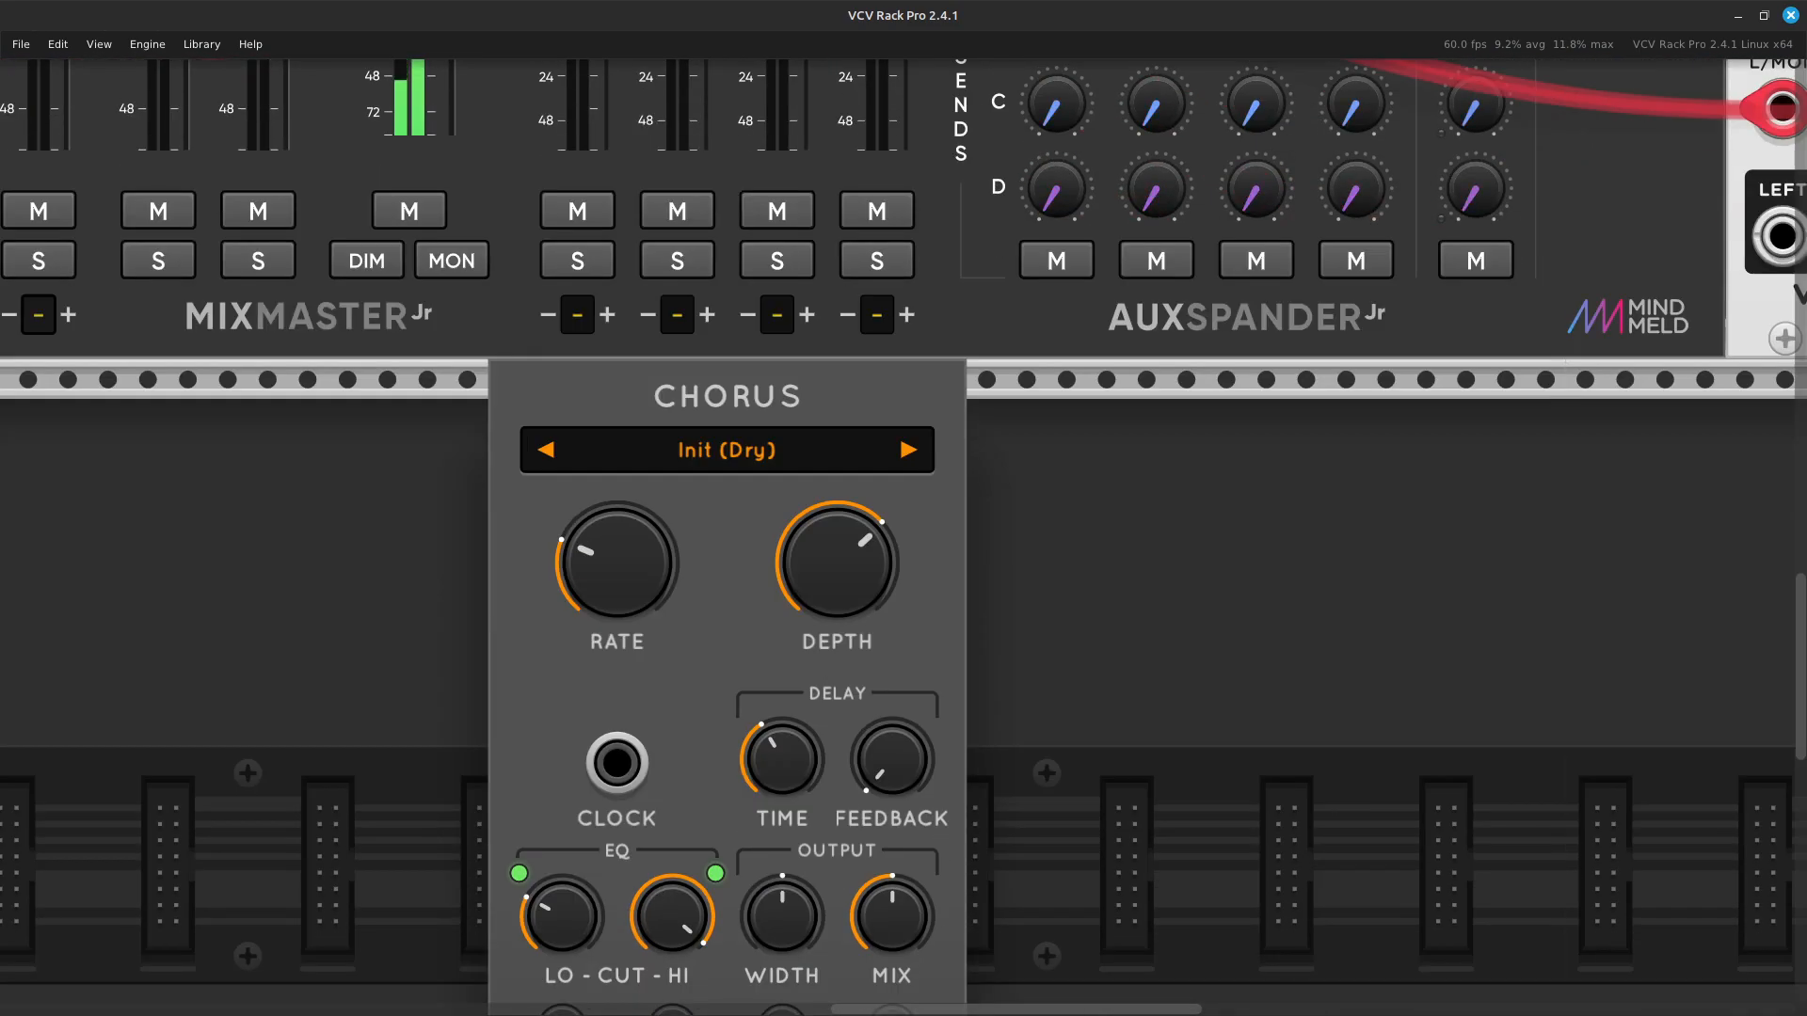
Connect the mixer's AUXA left and right send outputs to the Chorus module's left and right inputs with red cables.
key("Up")
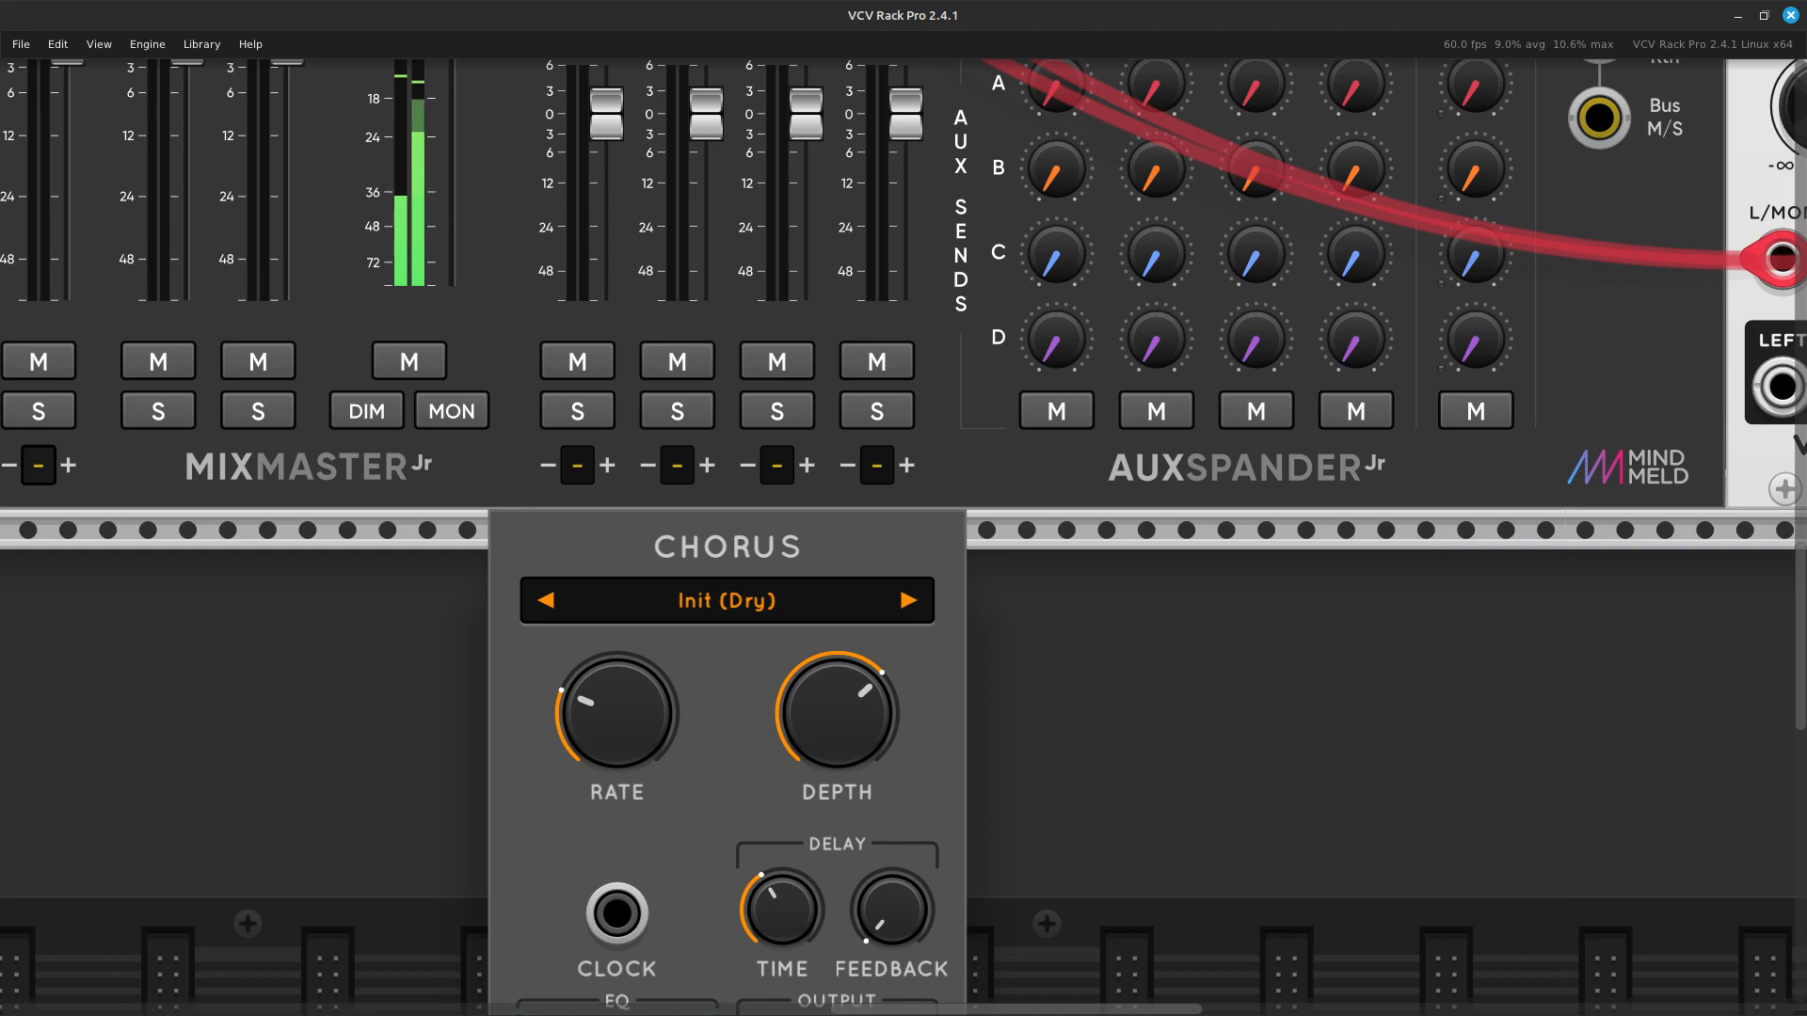
left_click_drag(726, 753, 687, 753)
key("Down")
key("Left")
key("Up")
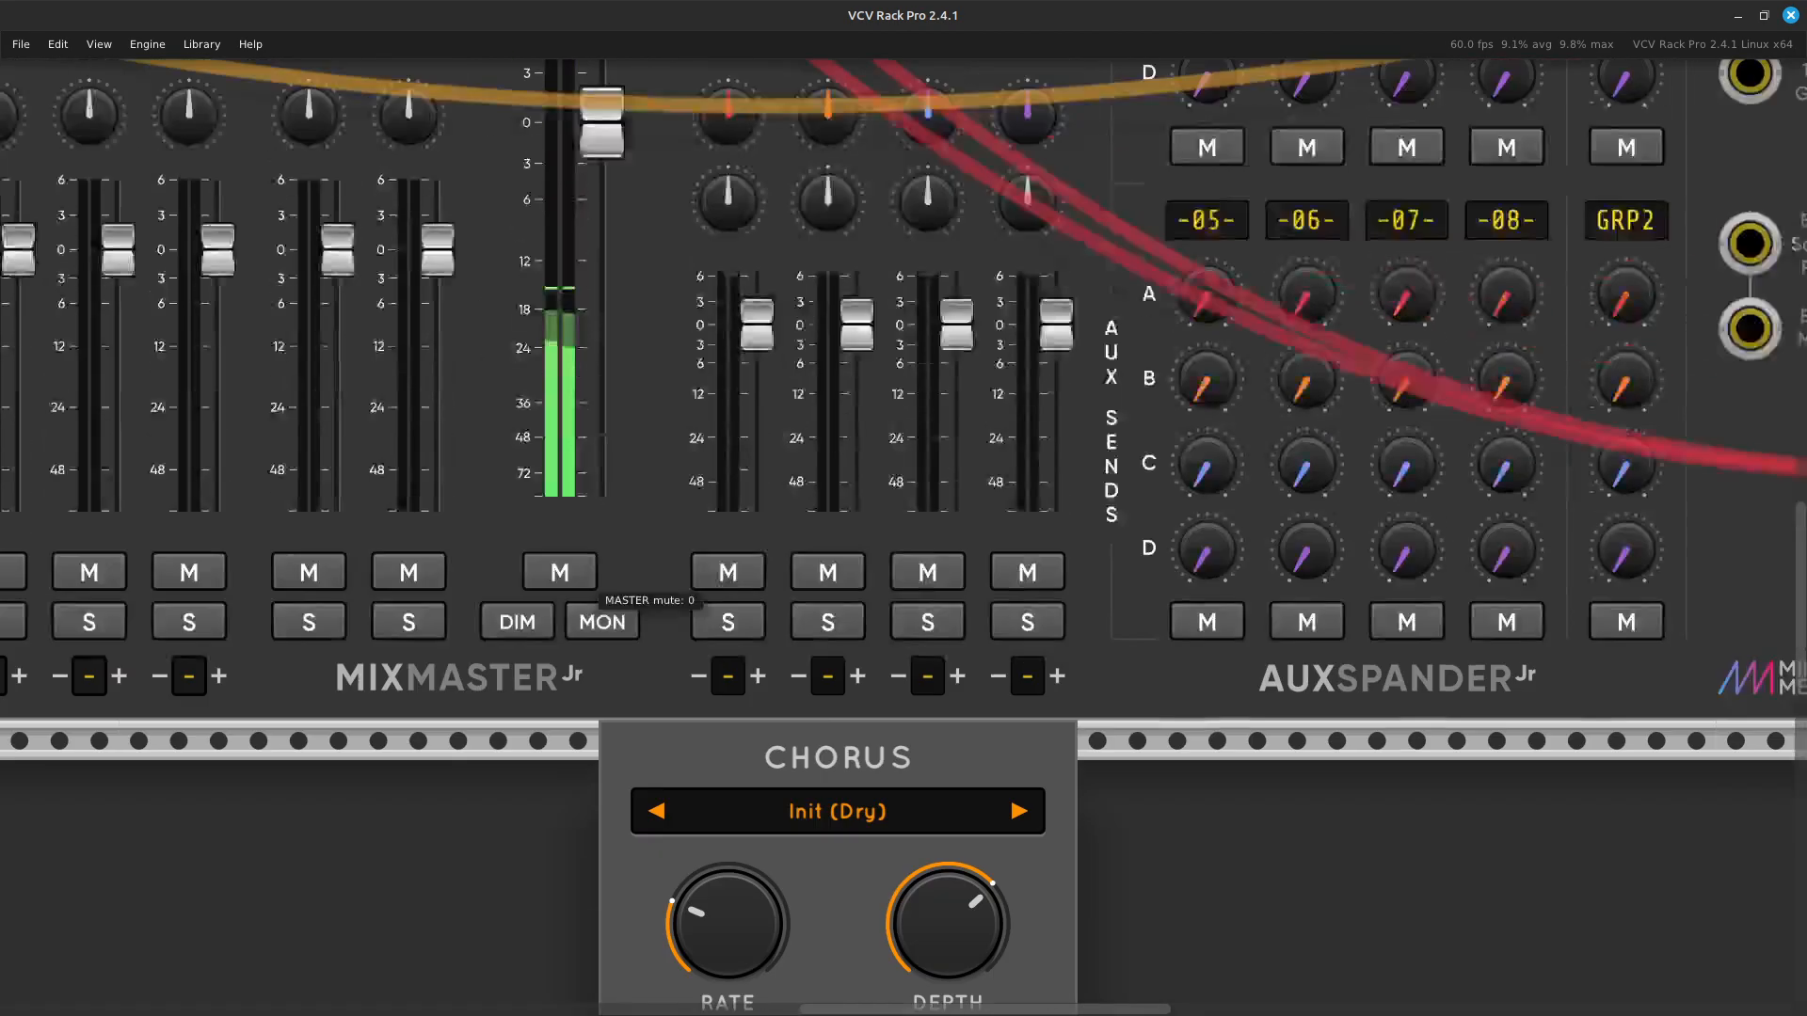
key("Up")
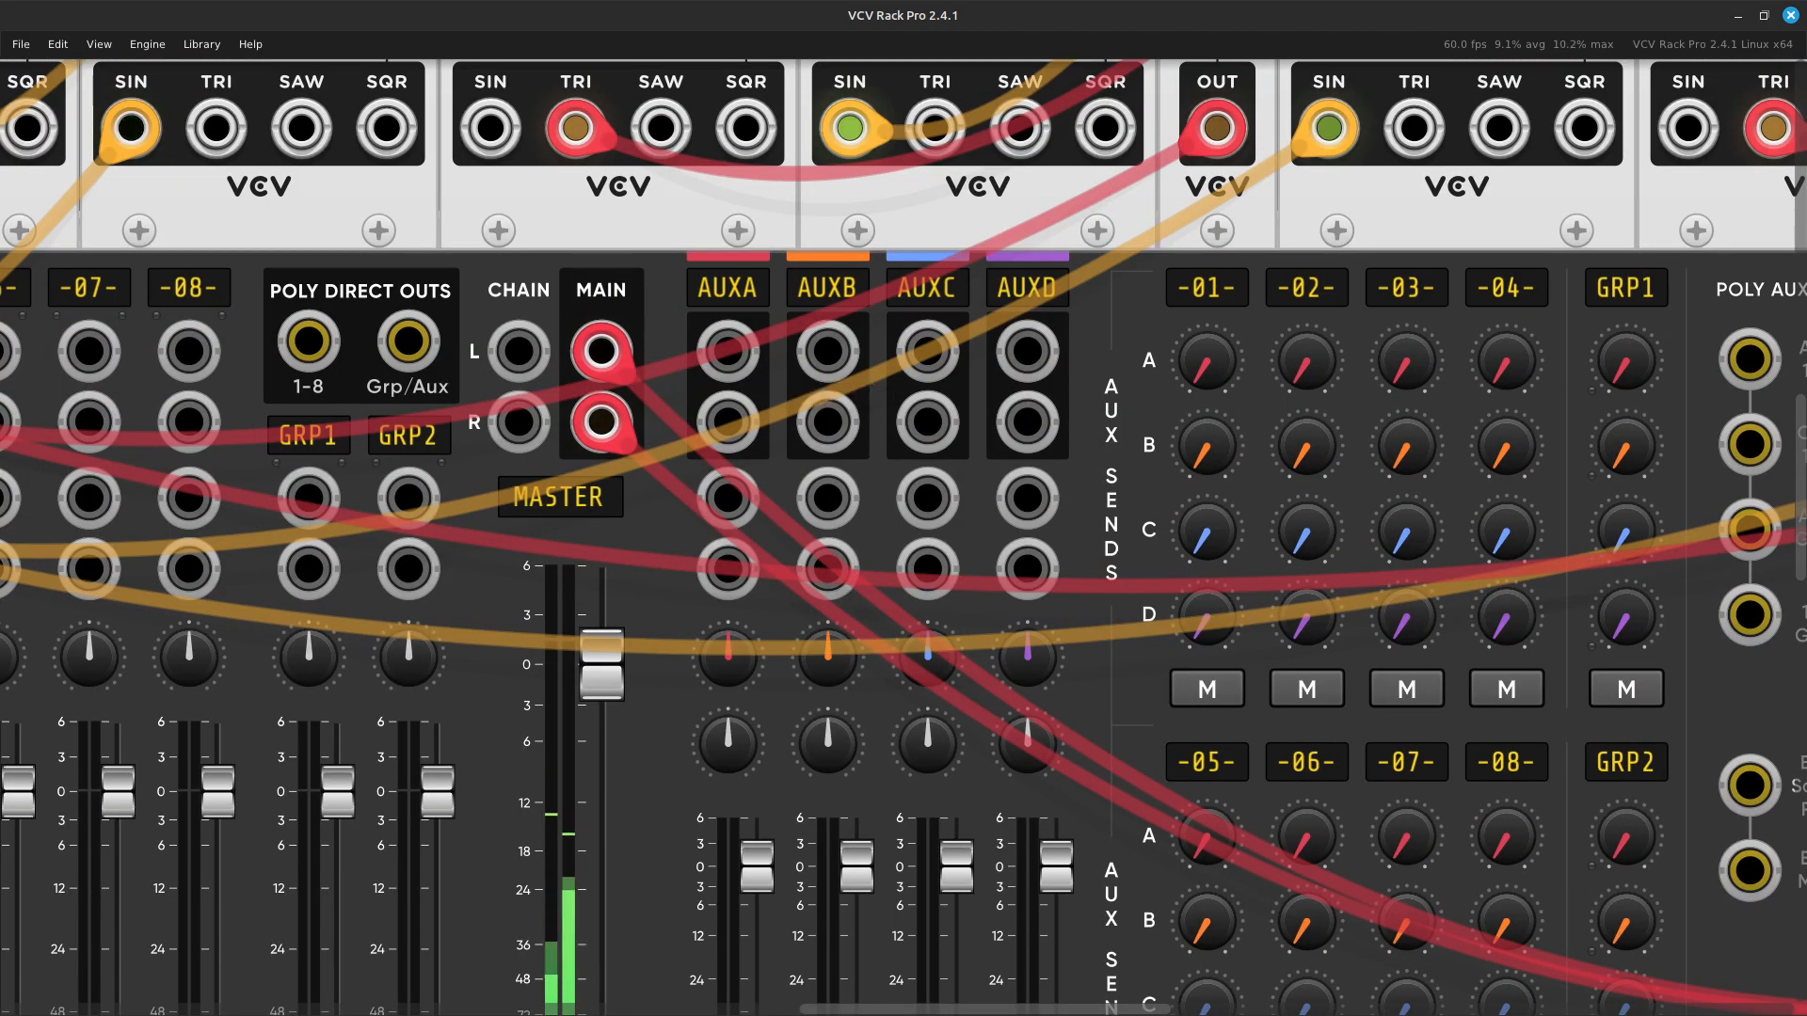
right_click(719, 350)
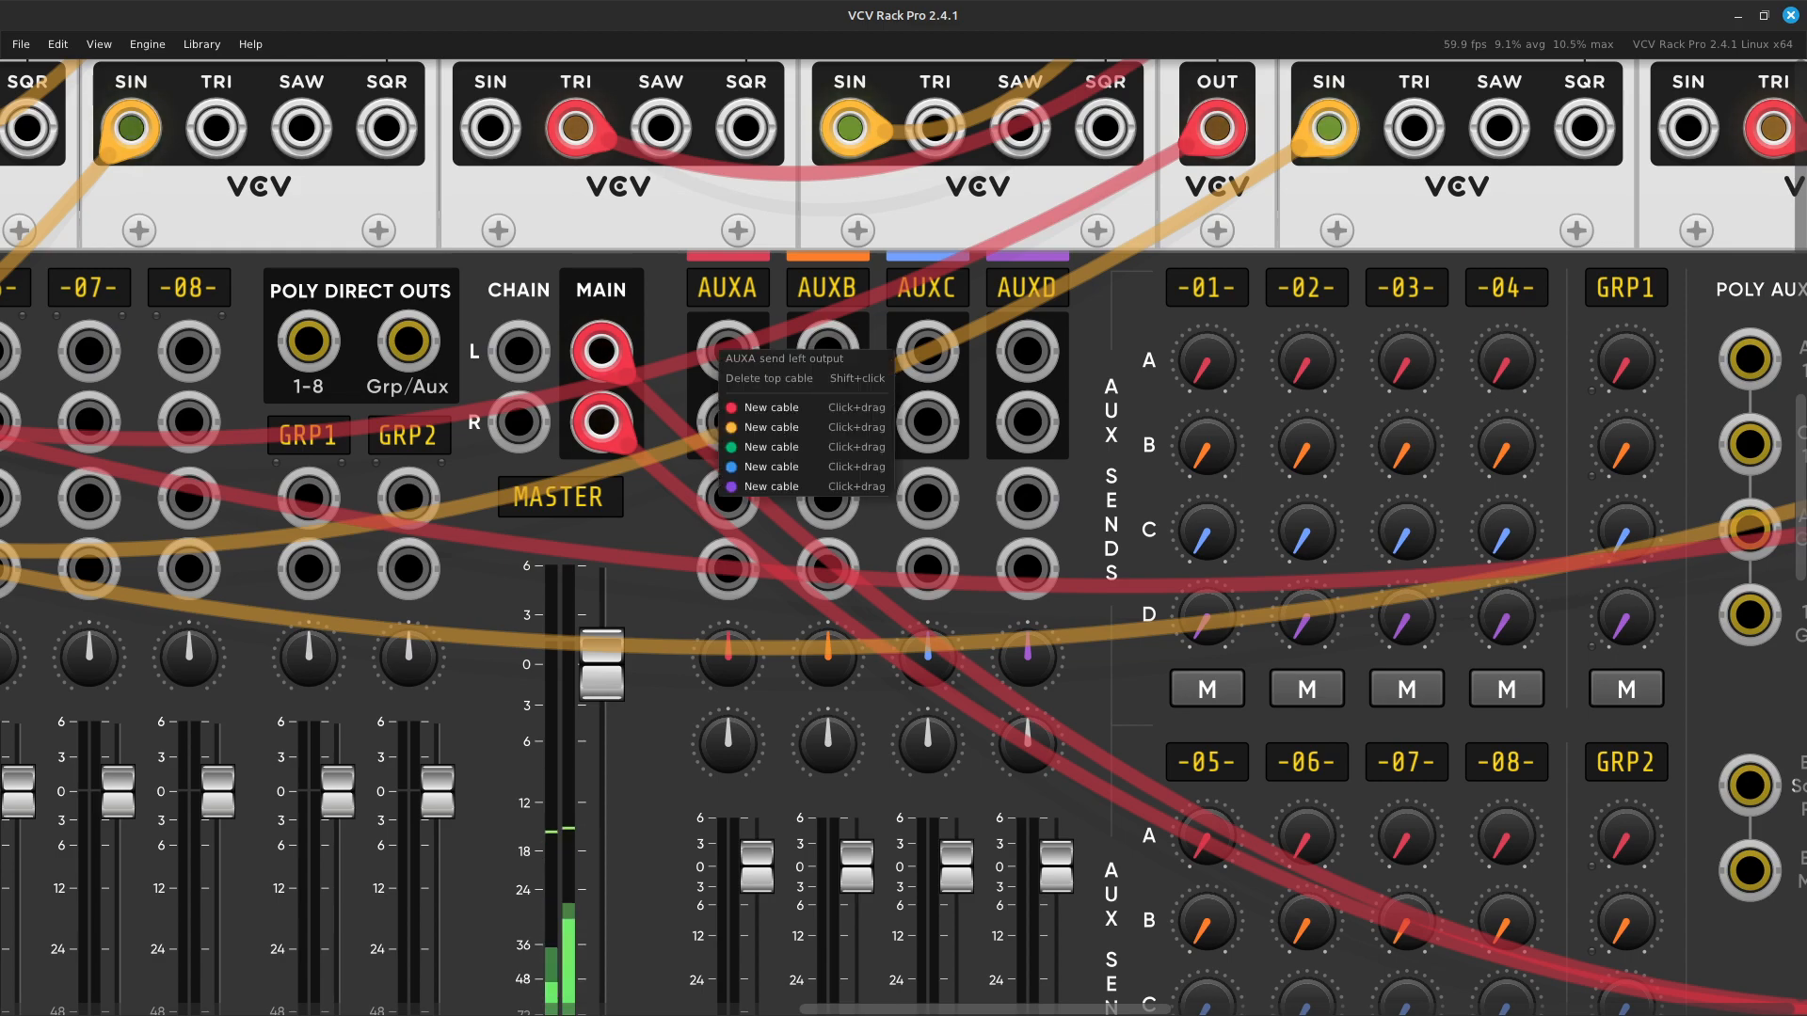
left_click_drag(772, 408, 672, 686)
right_click(787, 688)
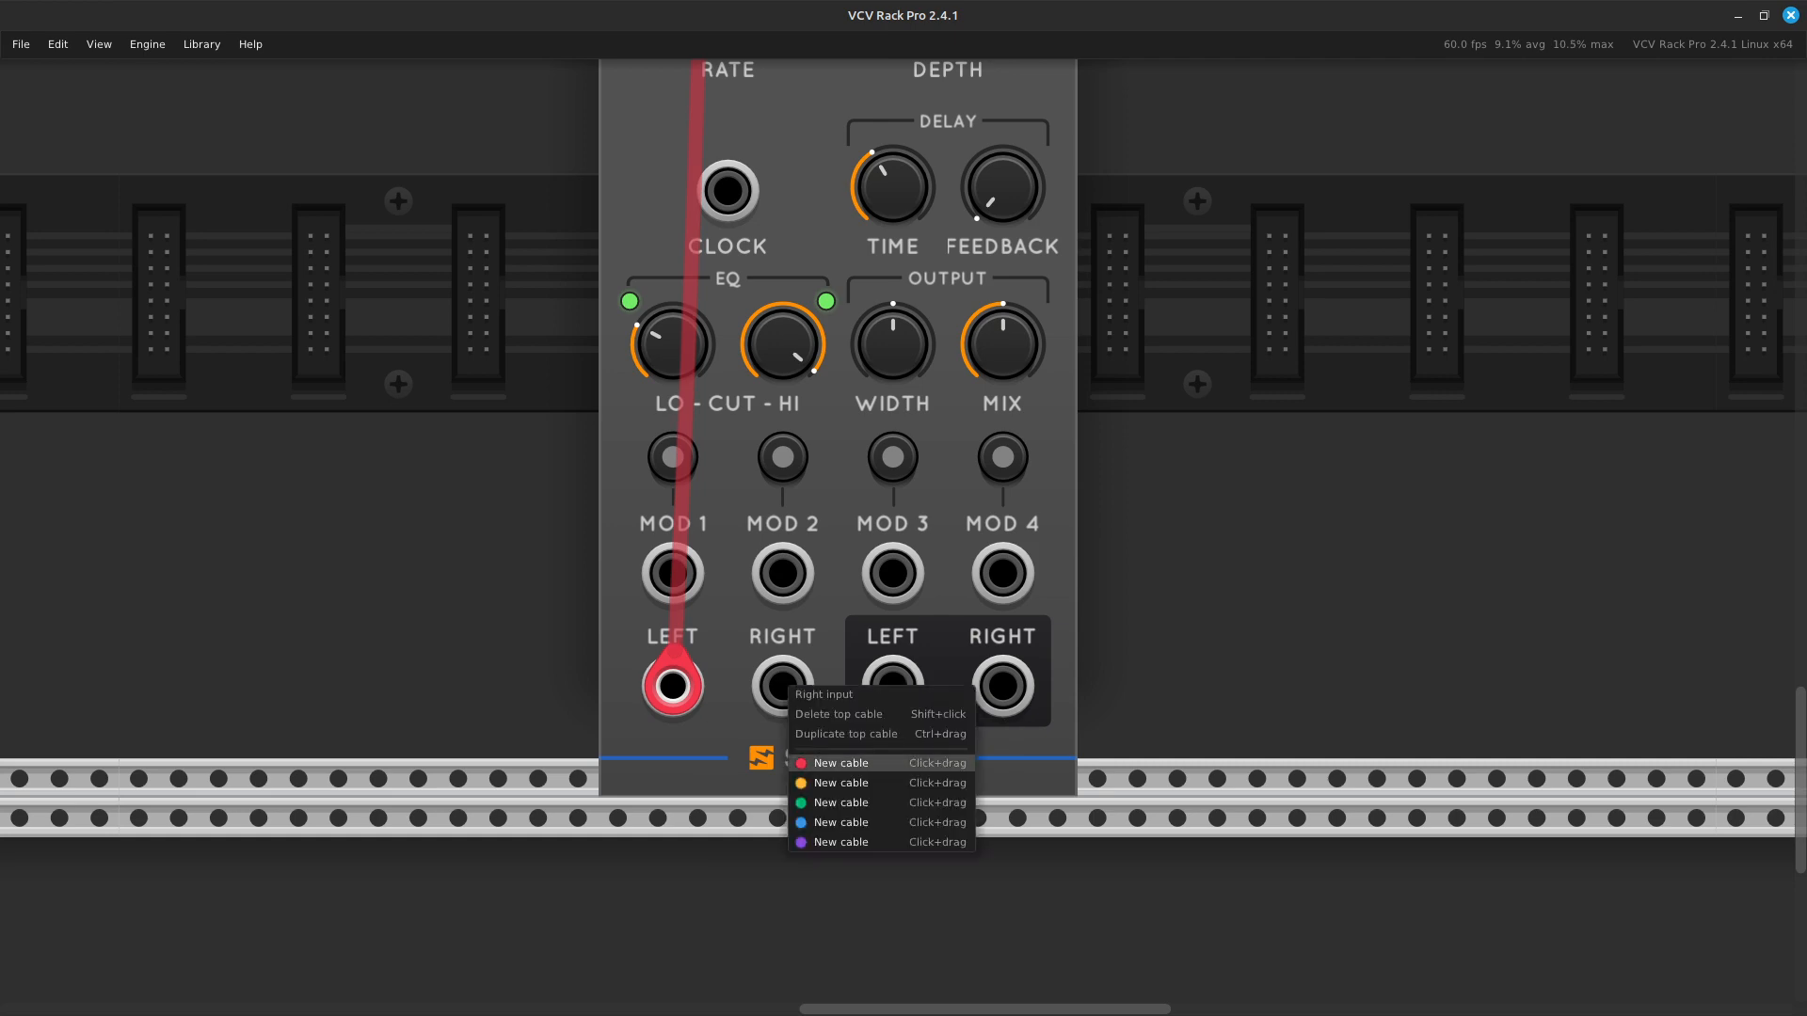
left_click_drag(841, 763, 762, 509)
Connect the Chorus module's left and right outputs to the mixer's AUXA left and right return inputs with red cables.
scroll(904, 536, "down", 10)
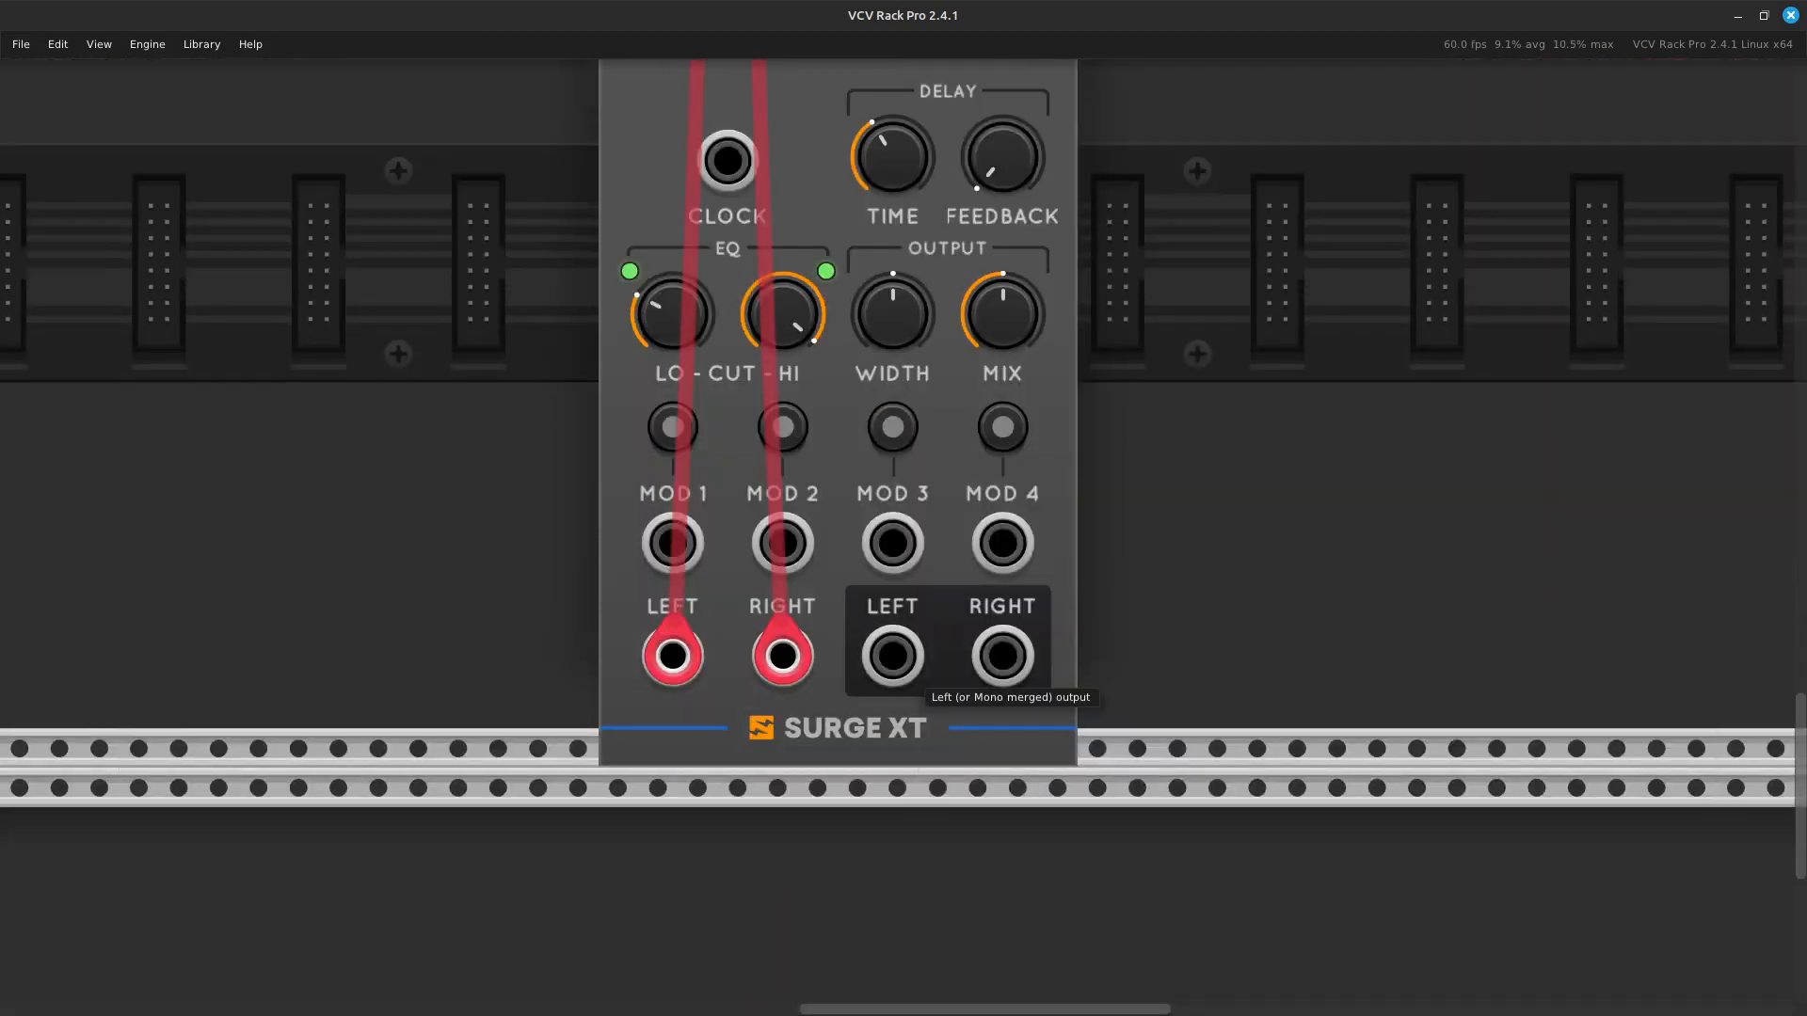
right_click(885, 649)
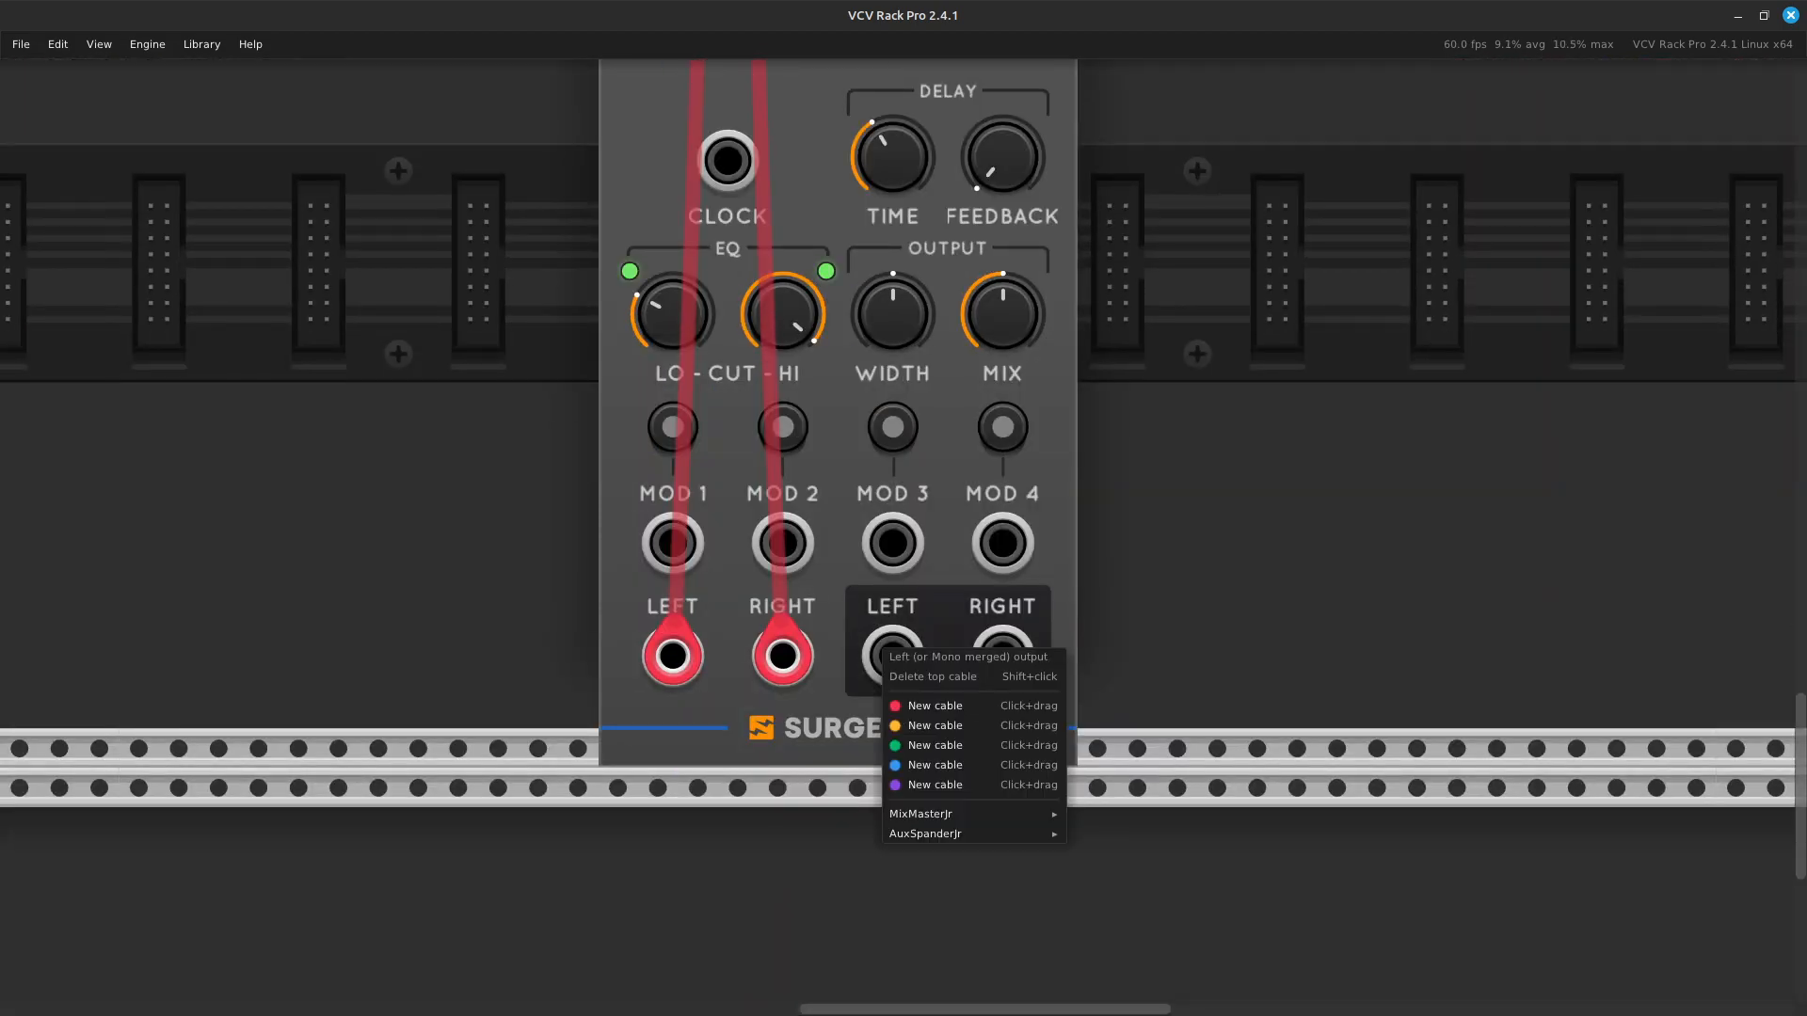
left_click_drag(935, 706, 728, 647)
right_click(720, 719)
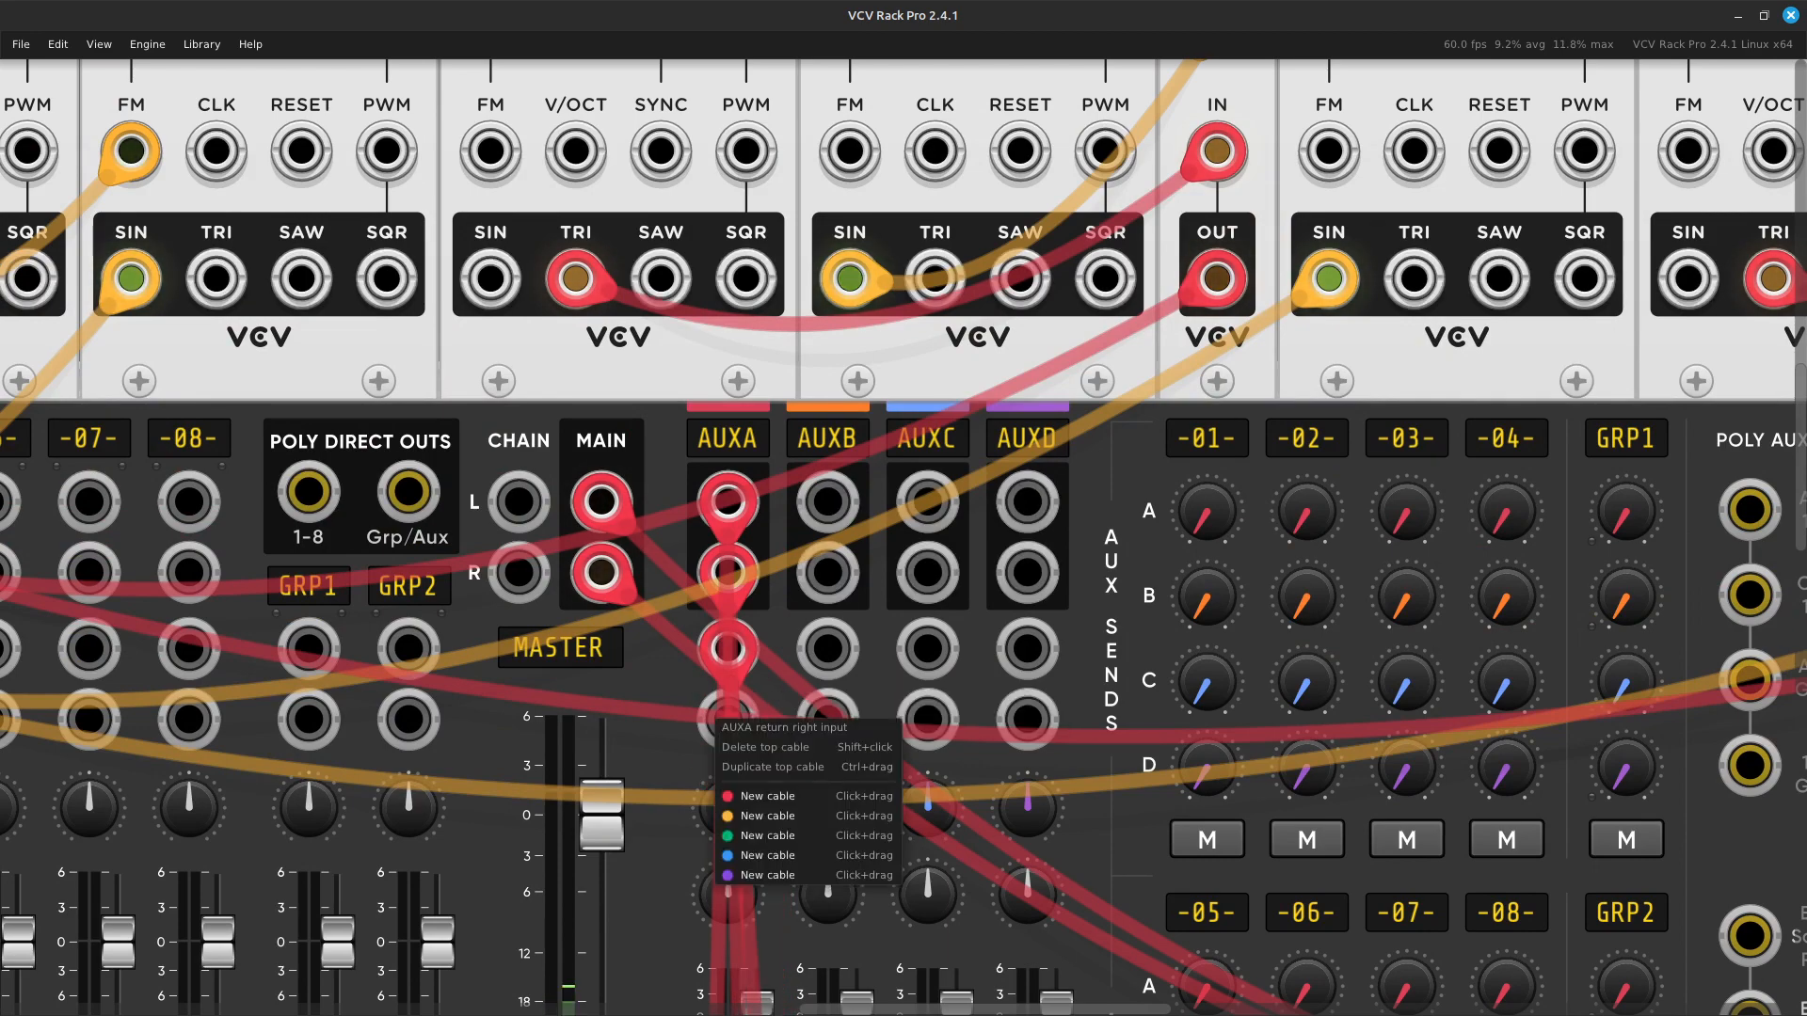
left_click_drag(767, 797, 1003, 815)
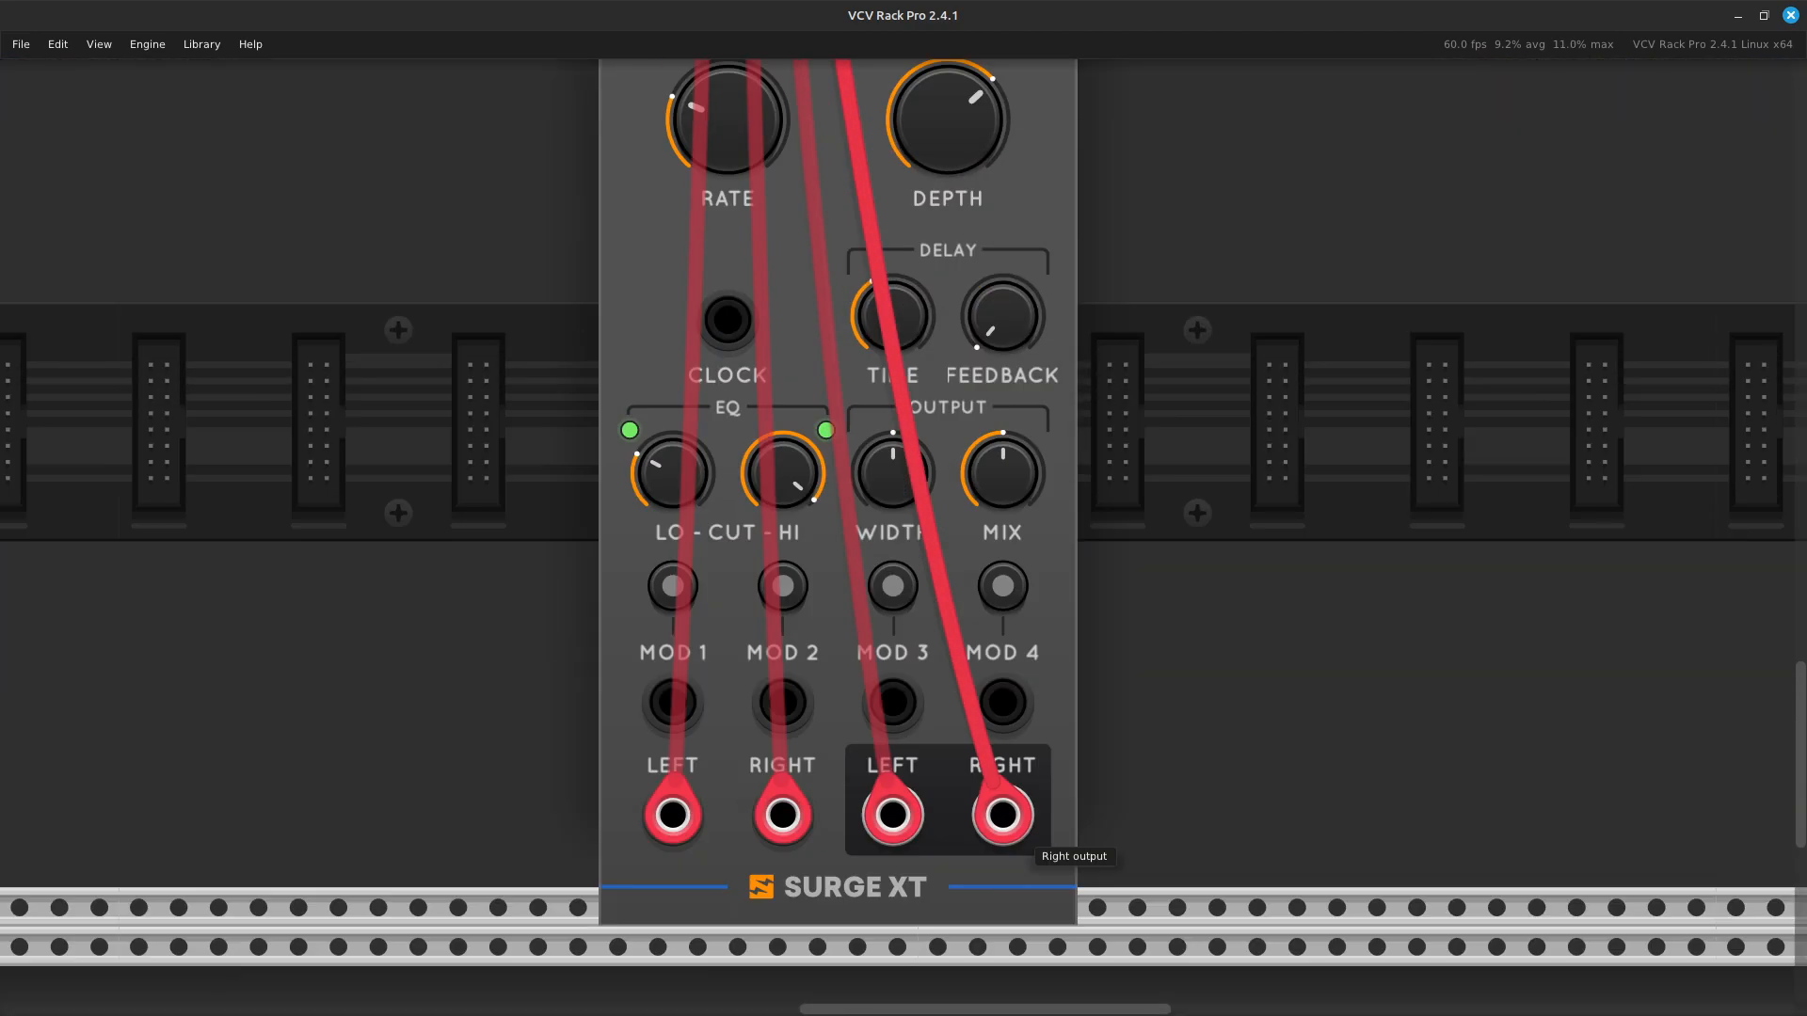
Try out the AUXA send level of mixer channel 01 on the AuxSpander.
scroll(1003, 815, "up", 6)
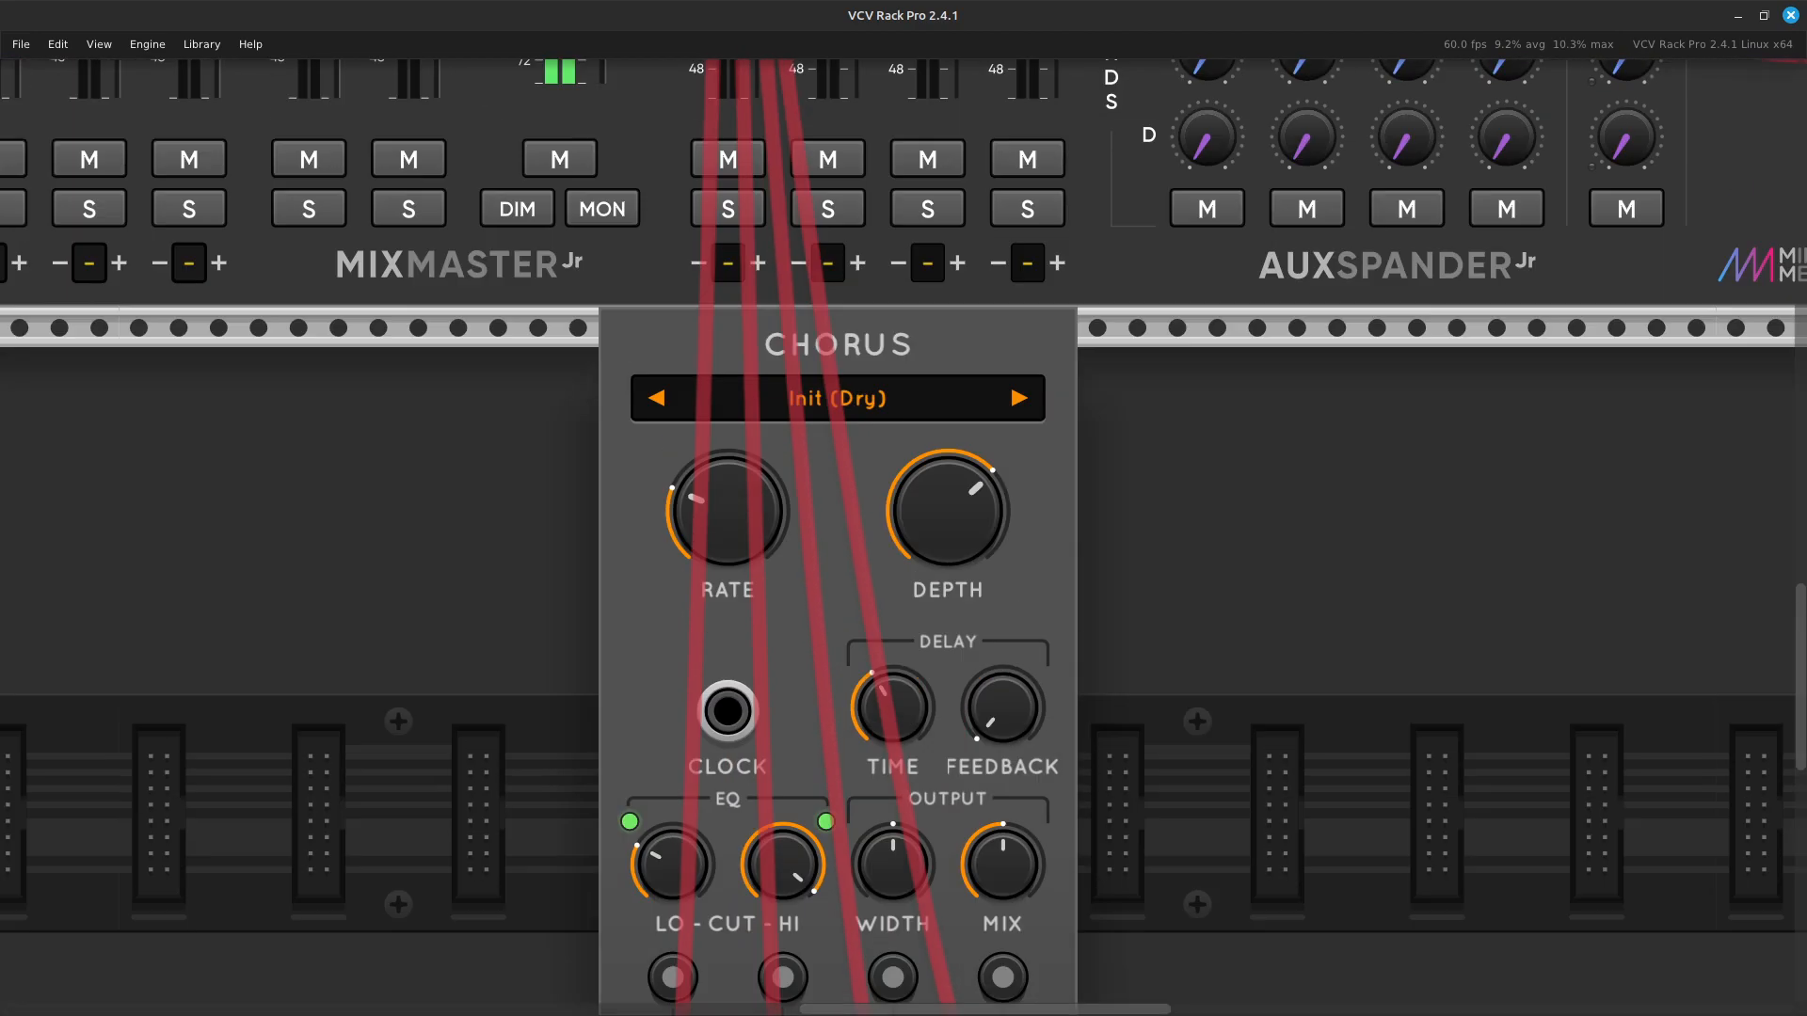
scroll(903, 438, "up", 3)
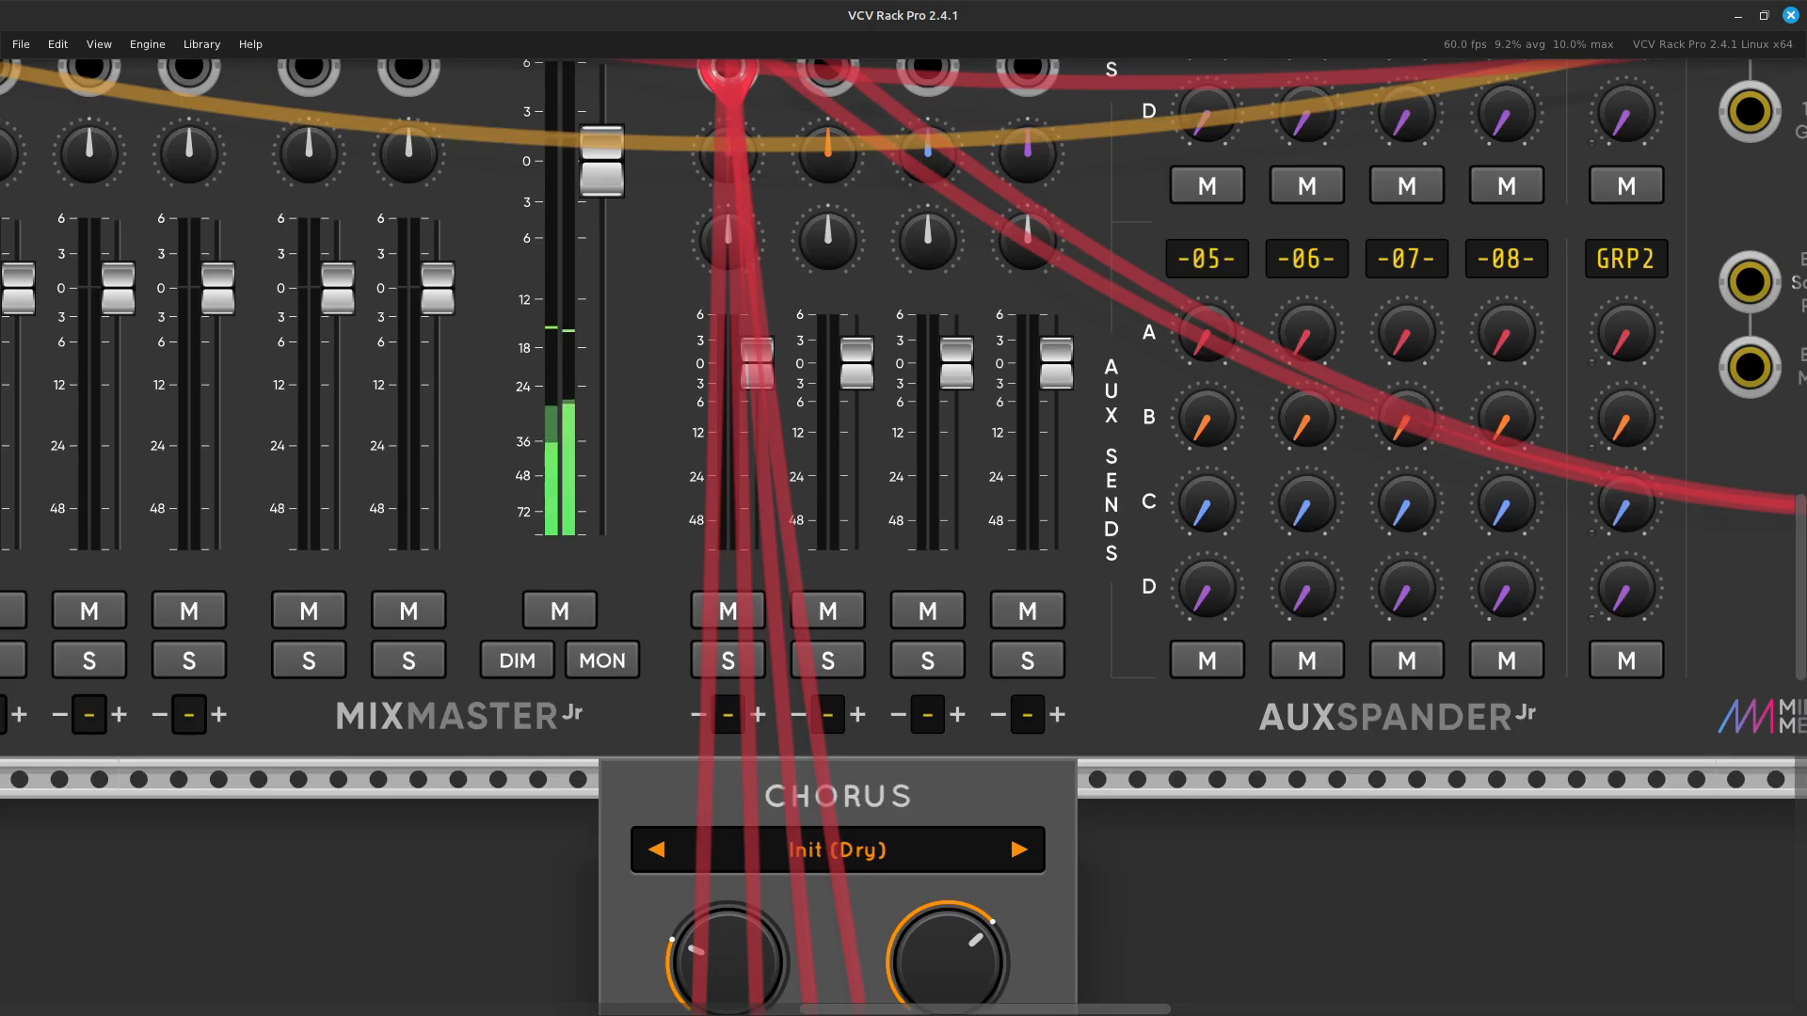
scroll(903, 438, "down", 2)
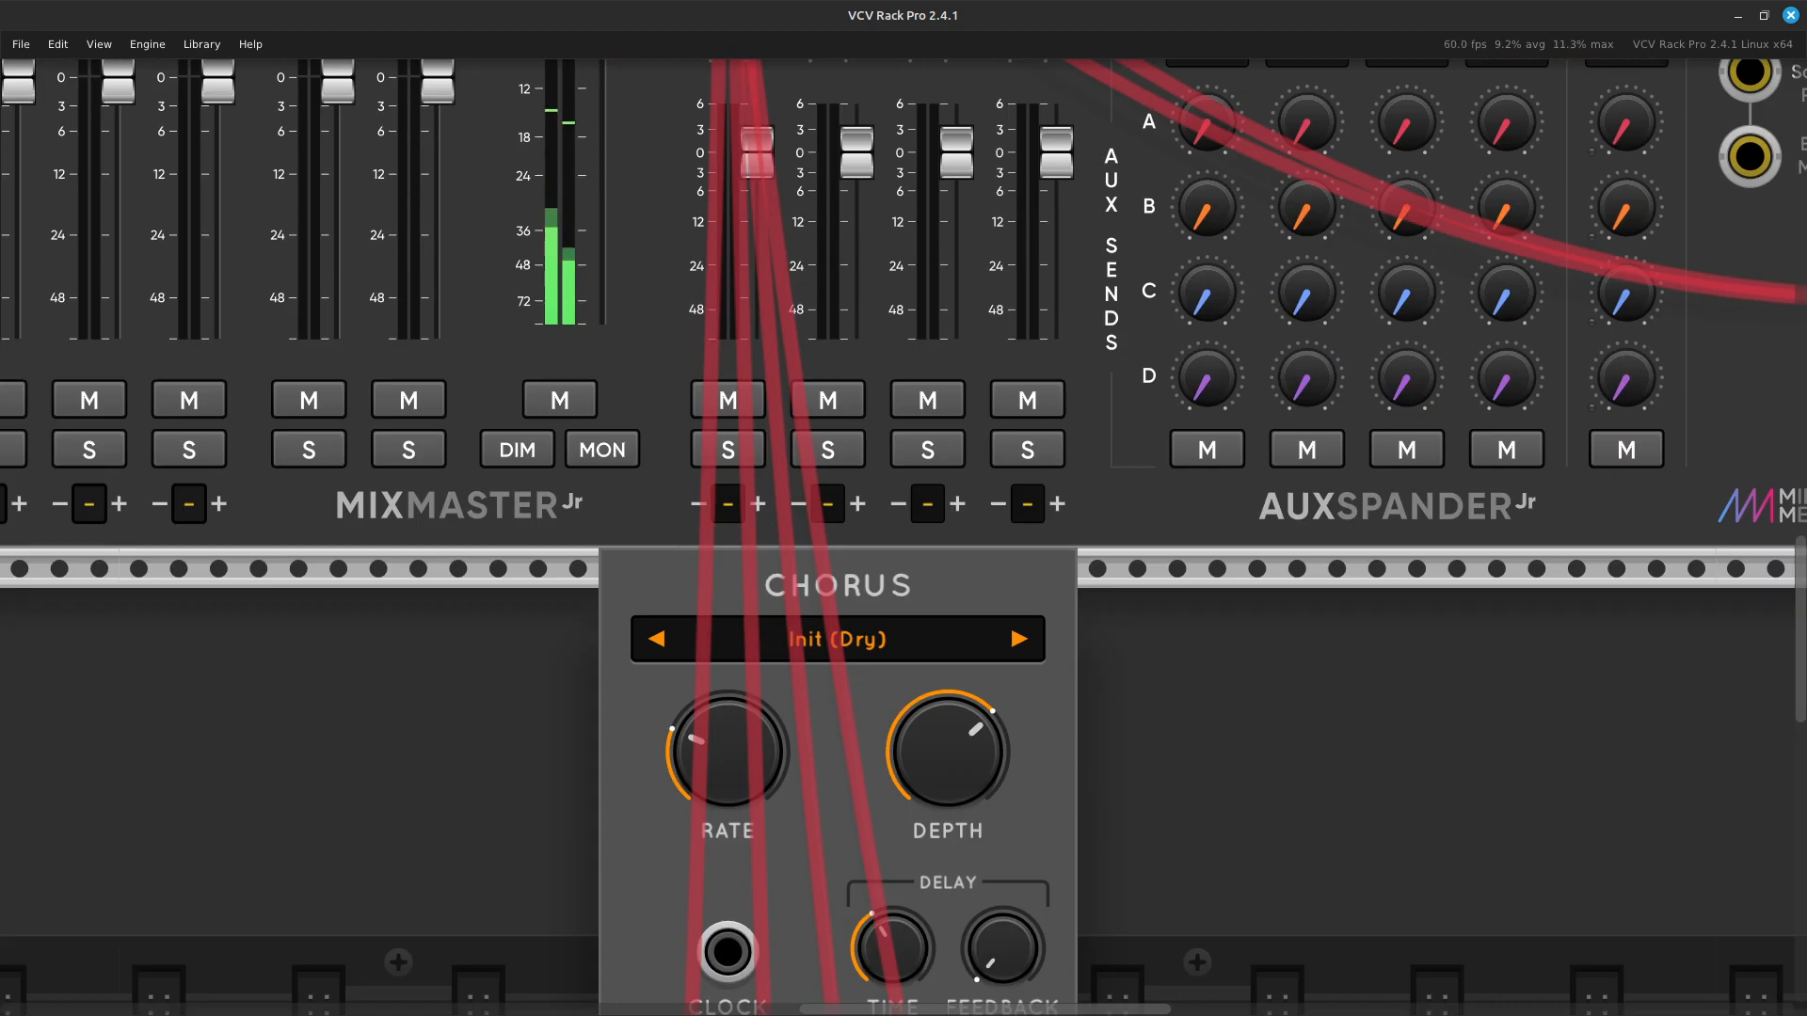
scroll(904, 537, "up", 8)
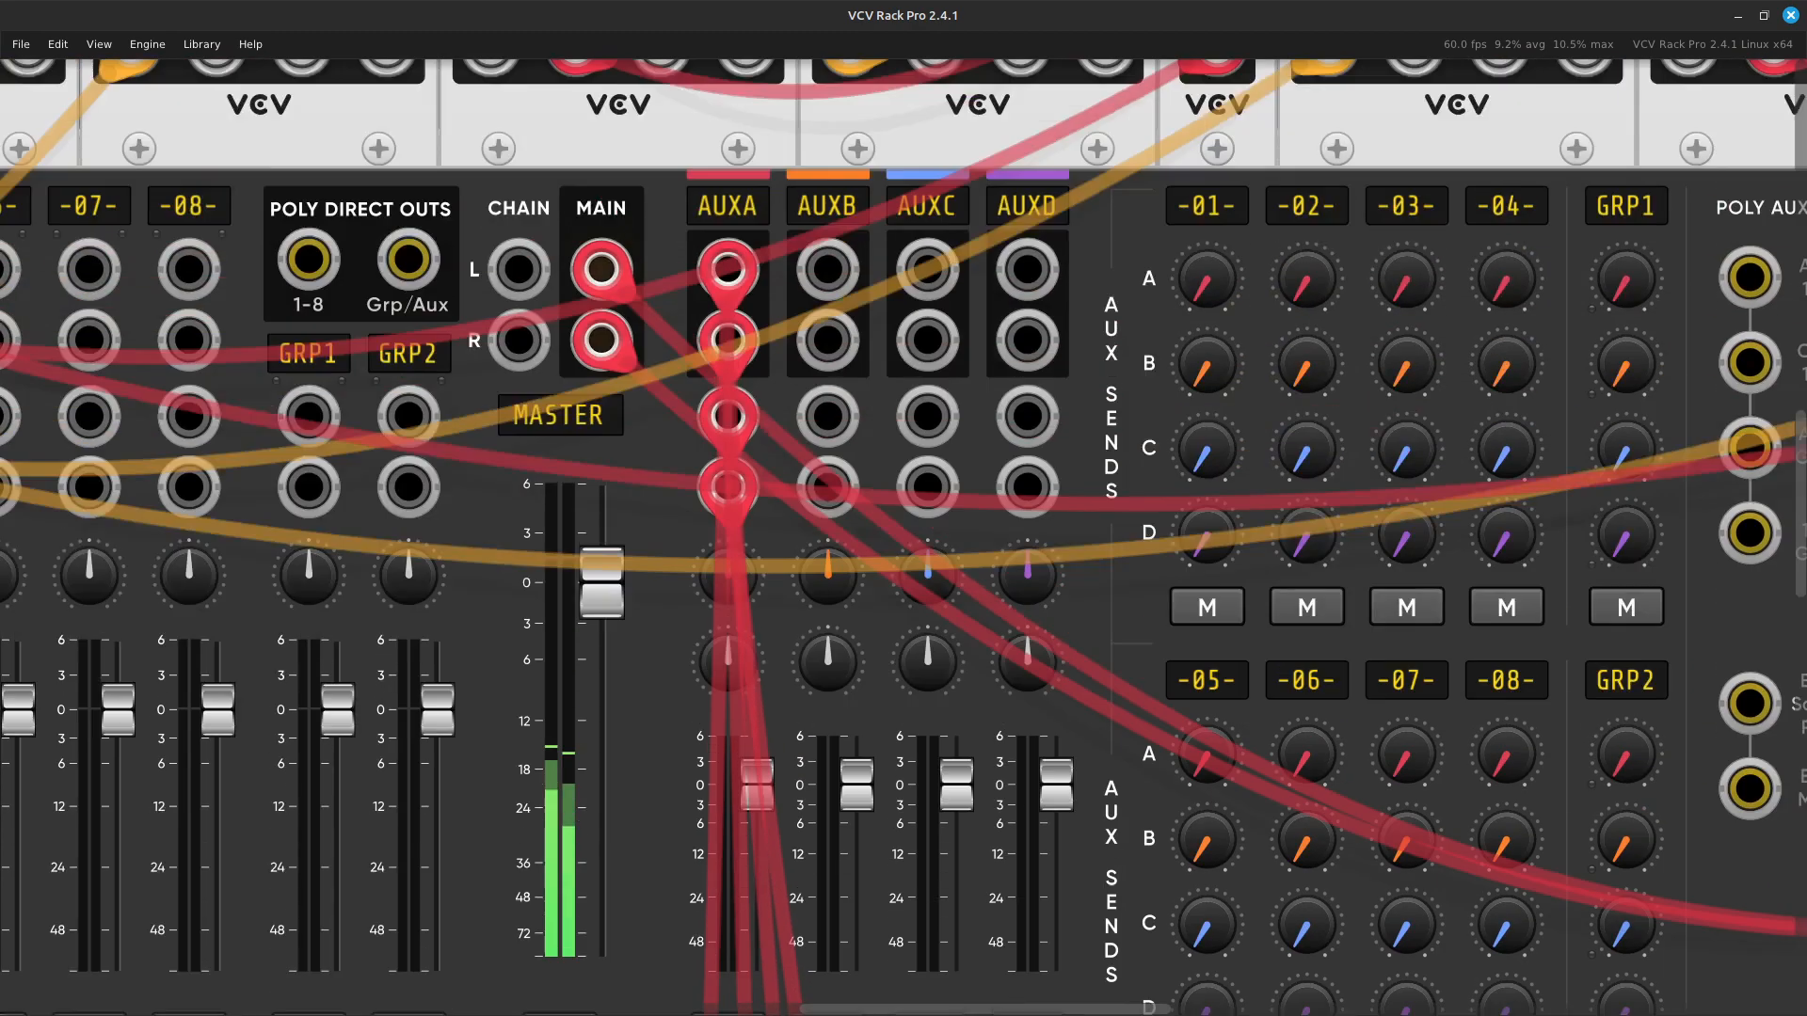
scroll(903, 538, "right", 3)
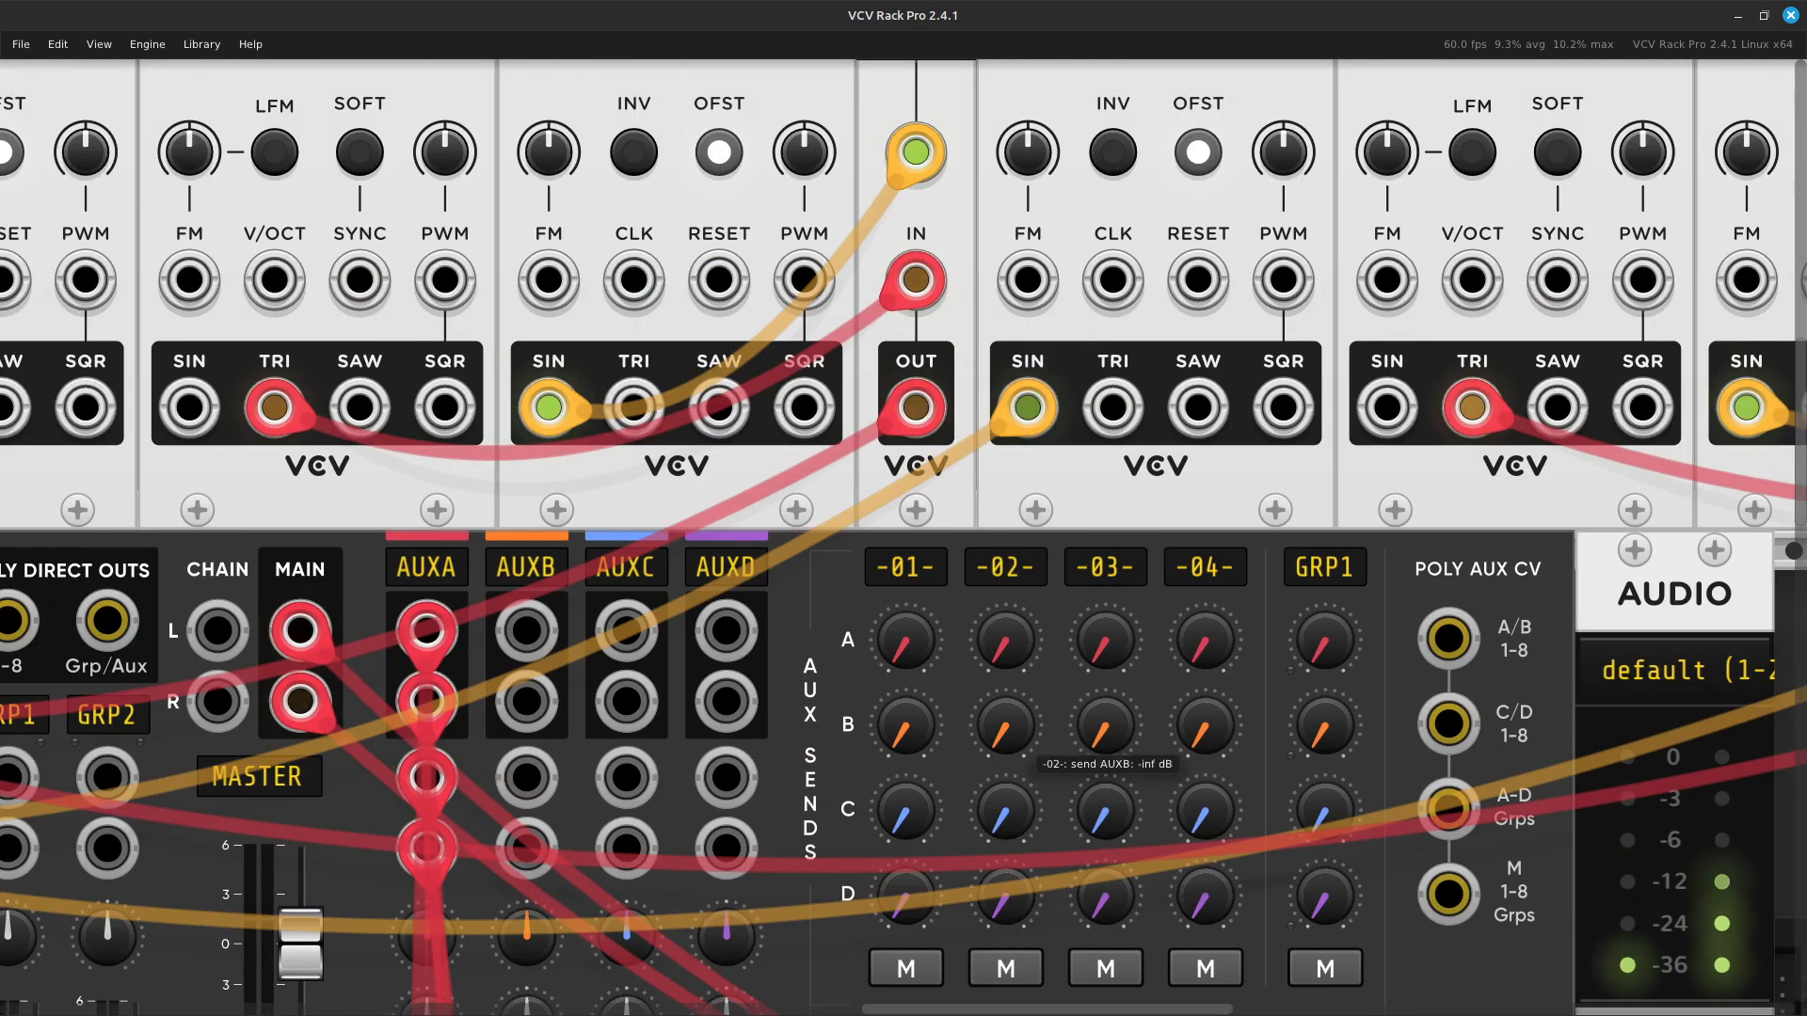
left_click_drag(906, 640, 906, 818)
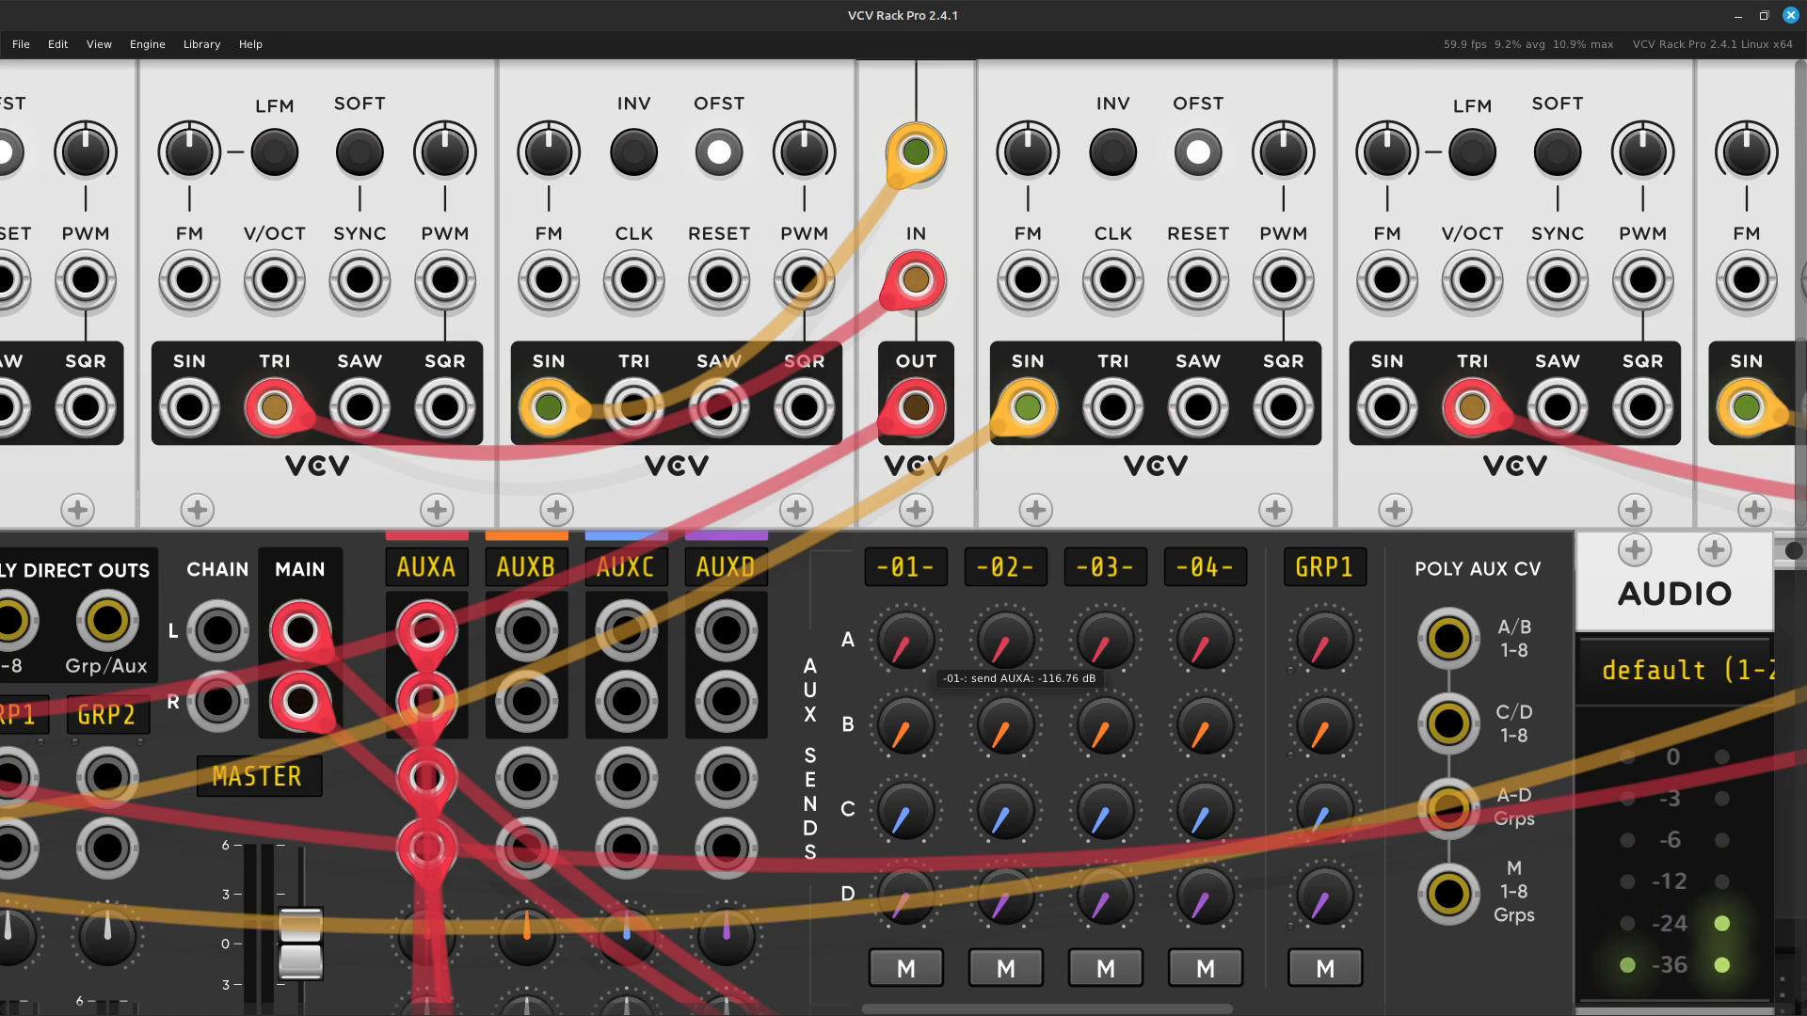
Assign mixer channels 01, 02 and 03 to group 1.
key("Down")
key("Left")
key("Left")
key("Left")
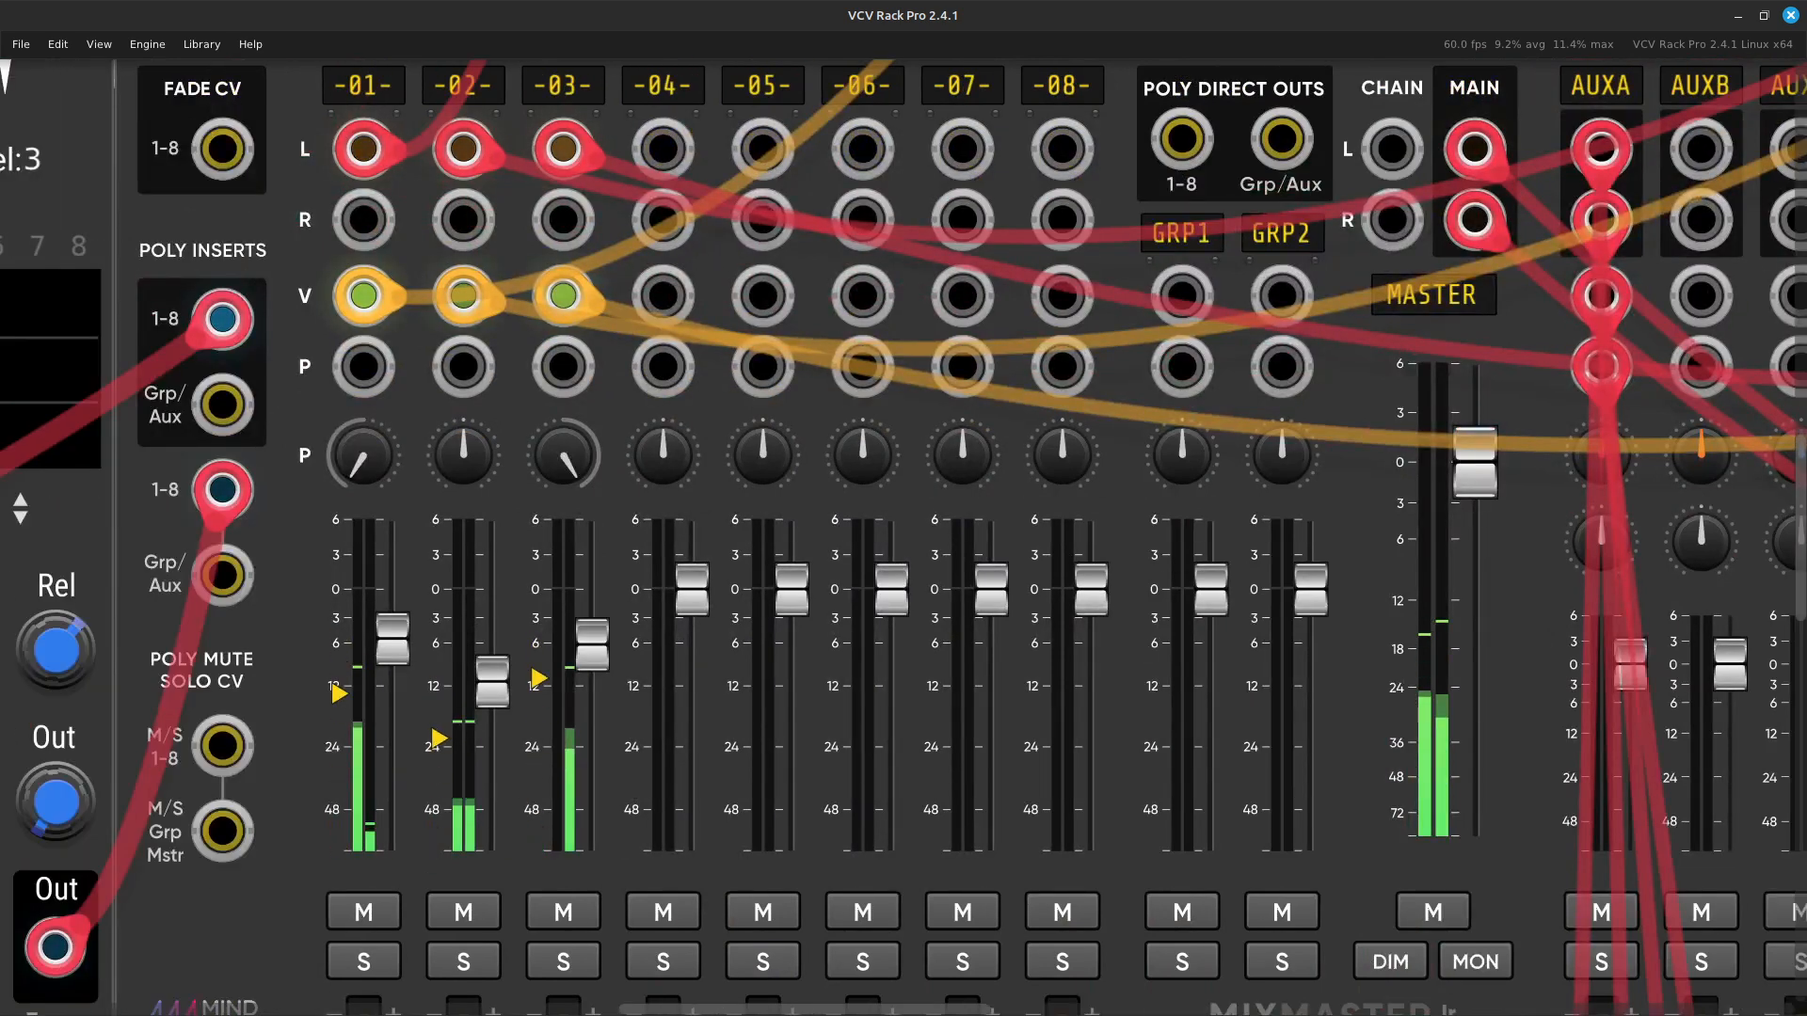
key("Down")
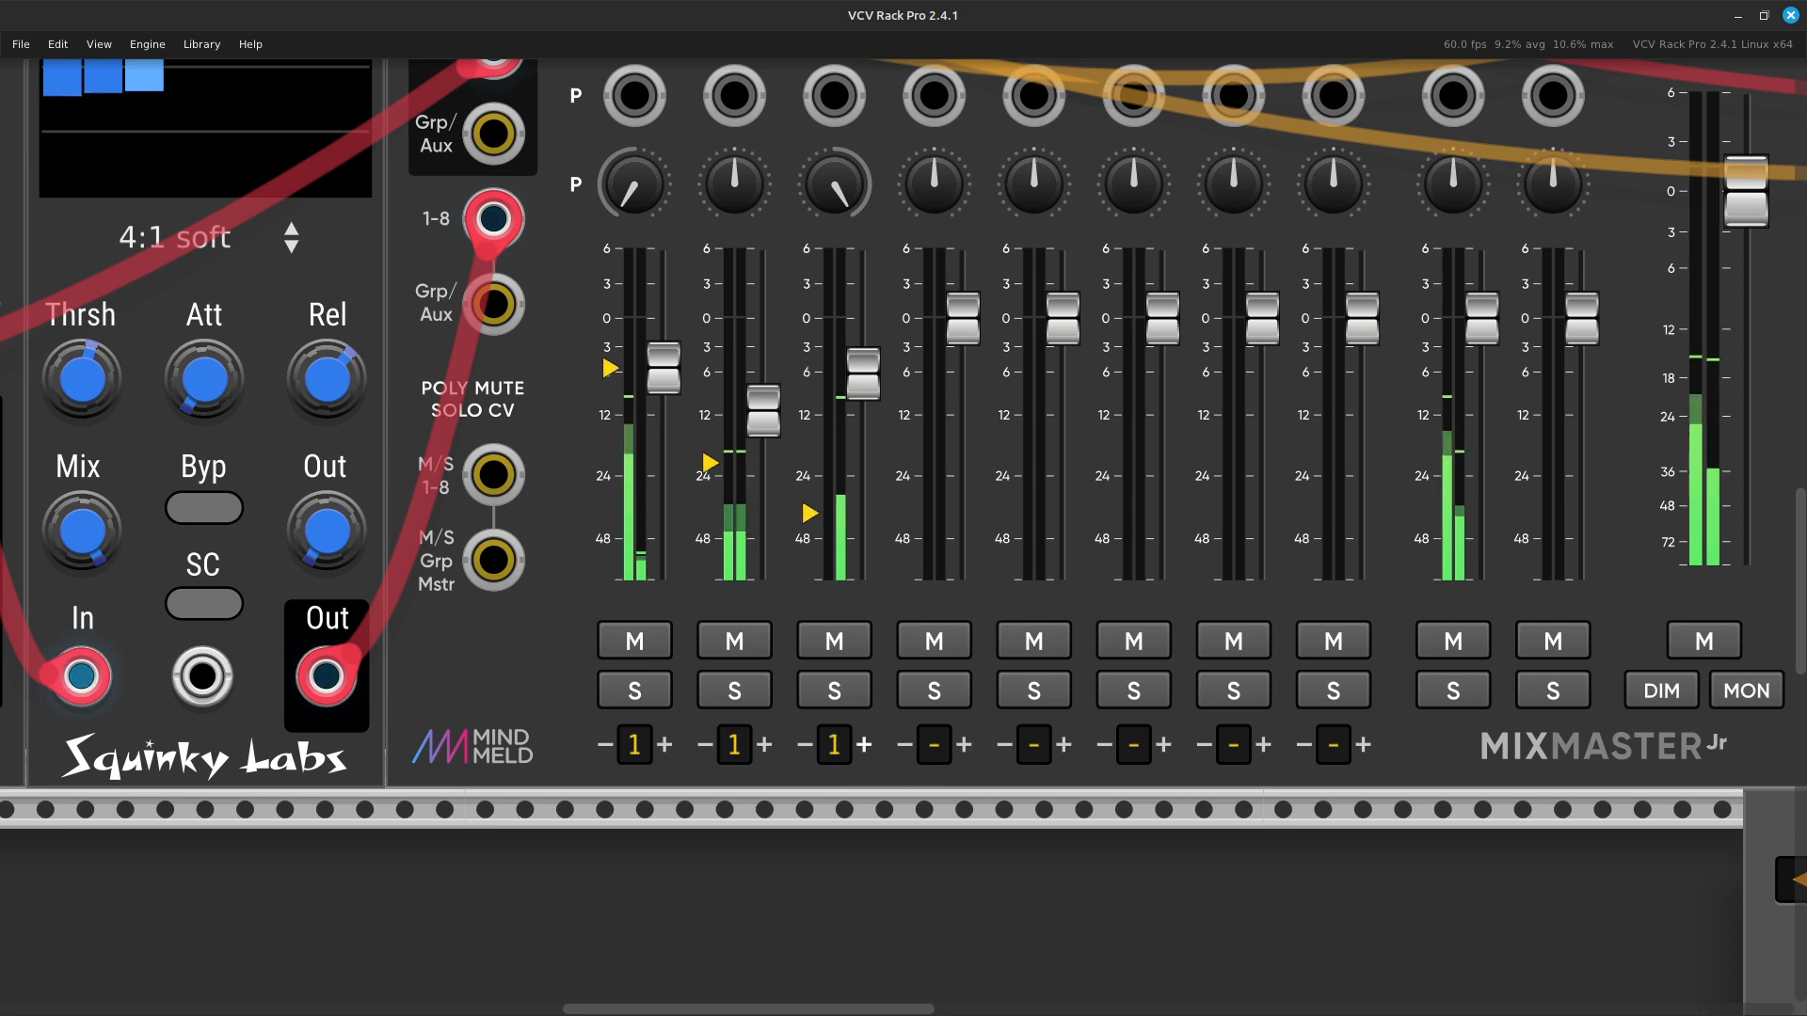
Raise group 1's AUXA send on the AuxSpander to about -12.6 dB.
key("Right")
key("Up")
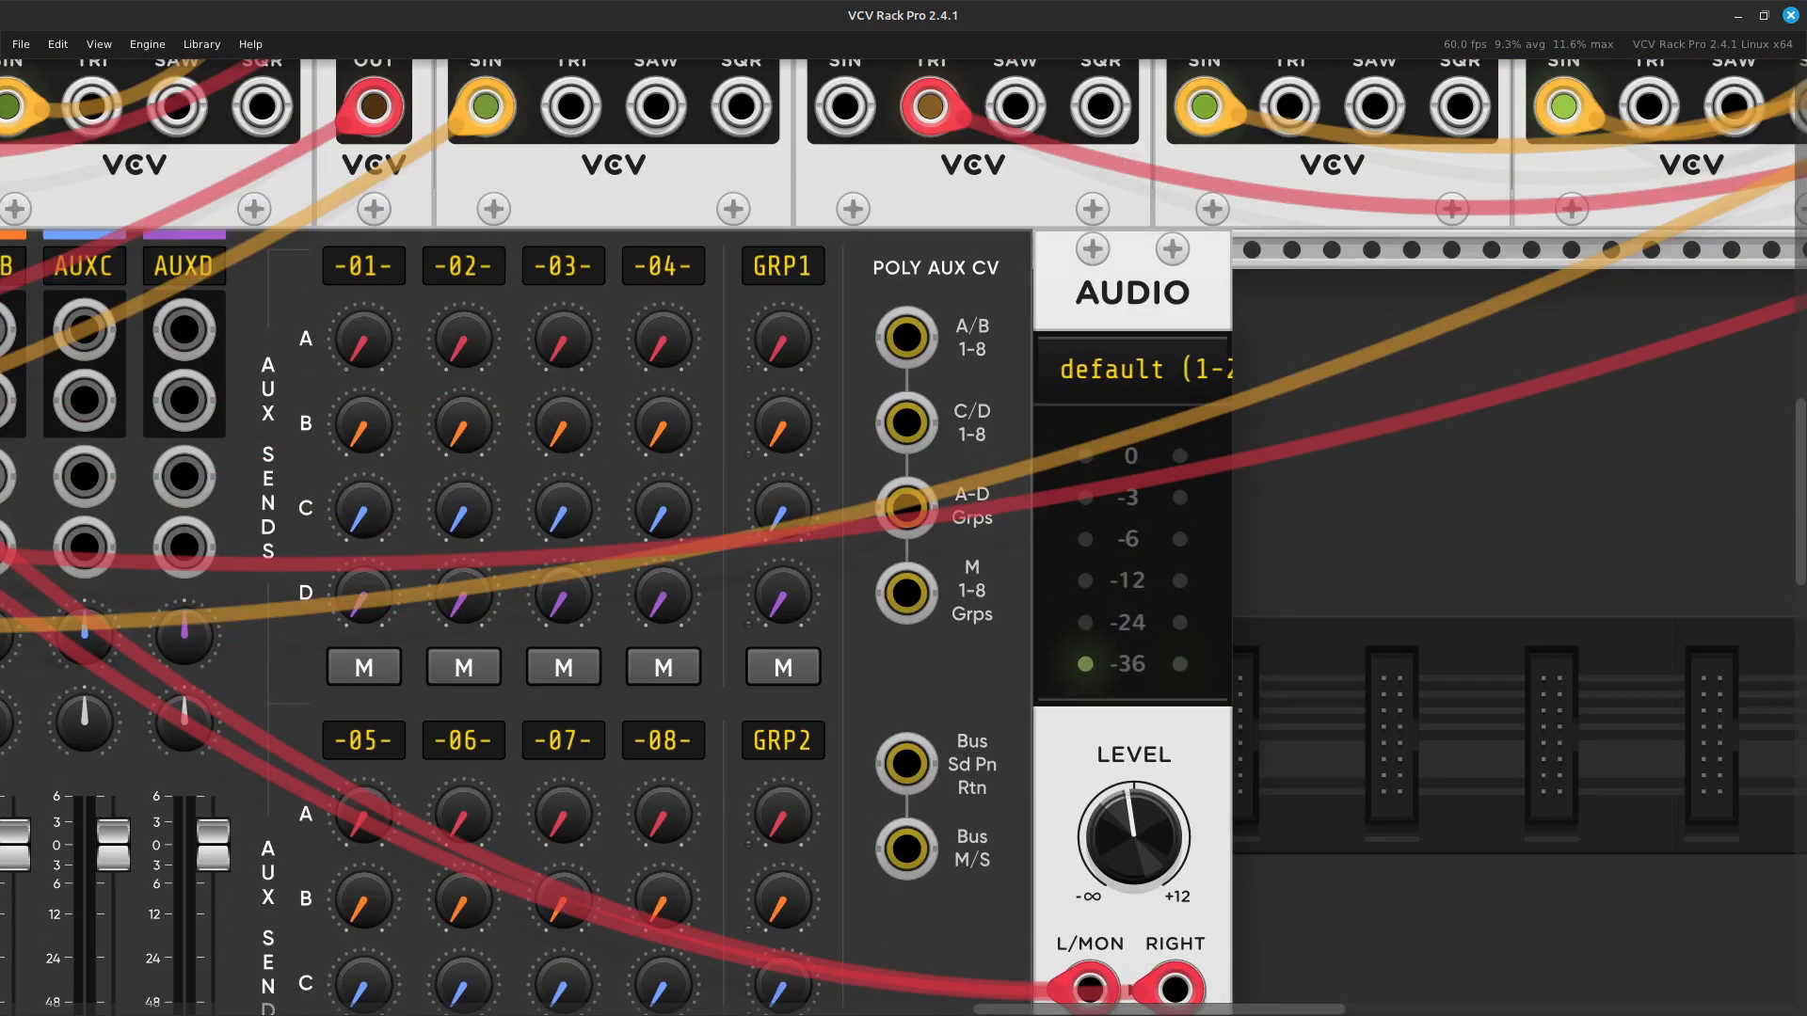
key("Up")
key("Up")
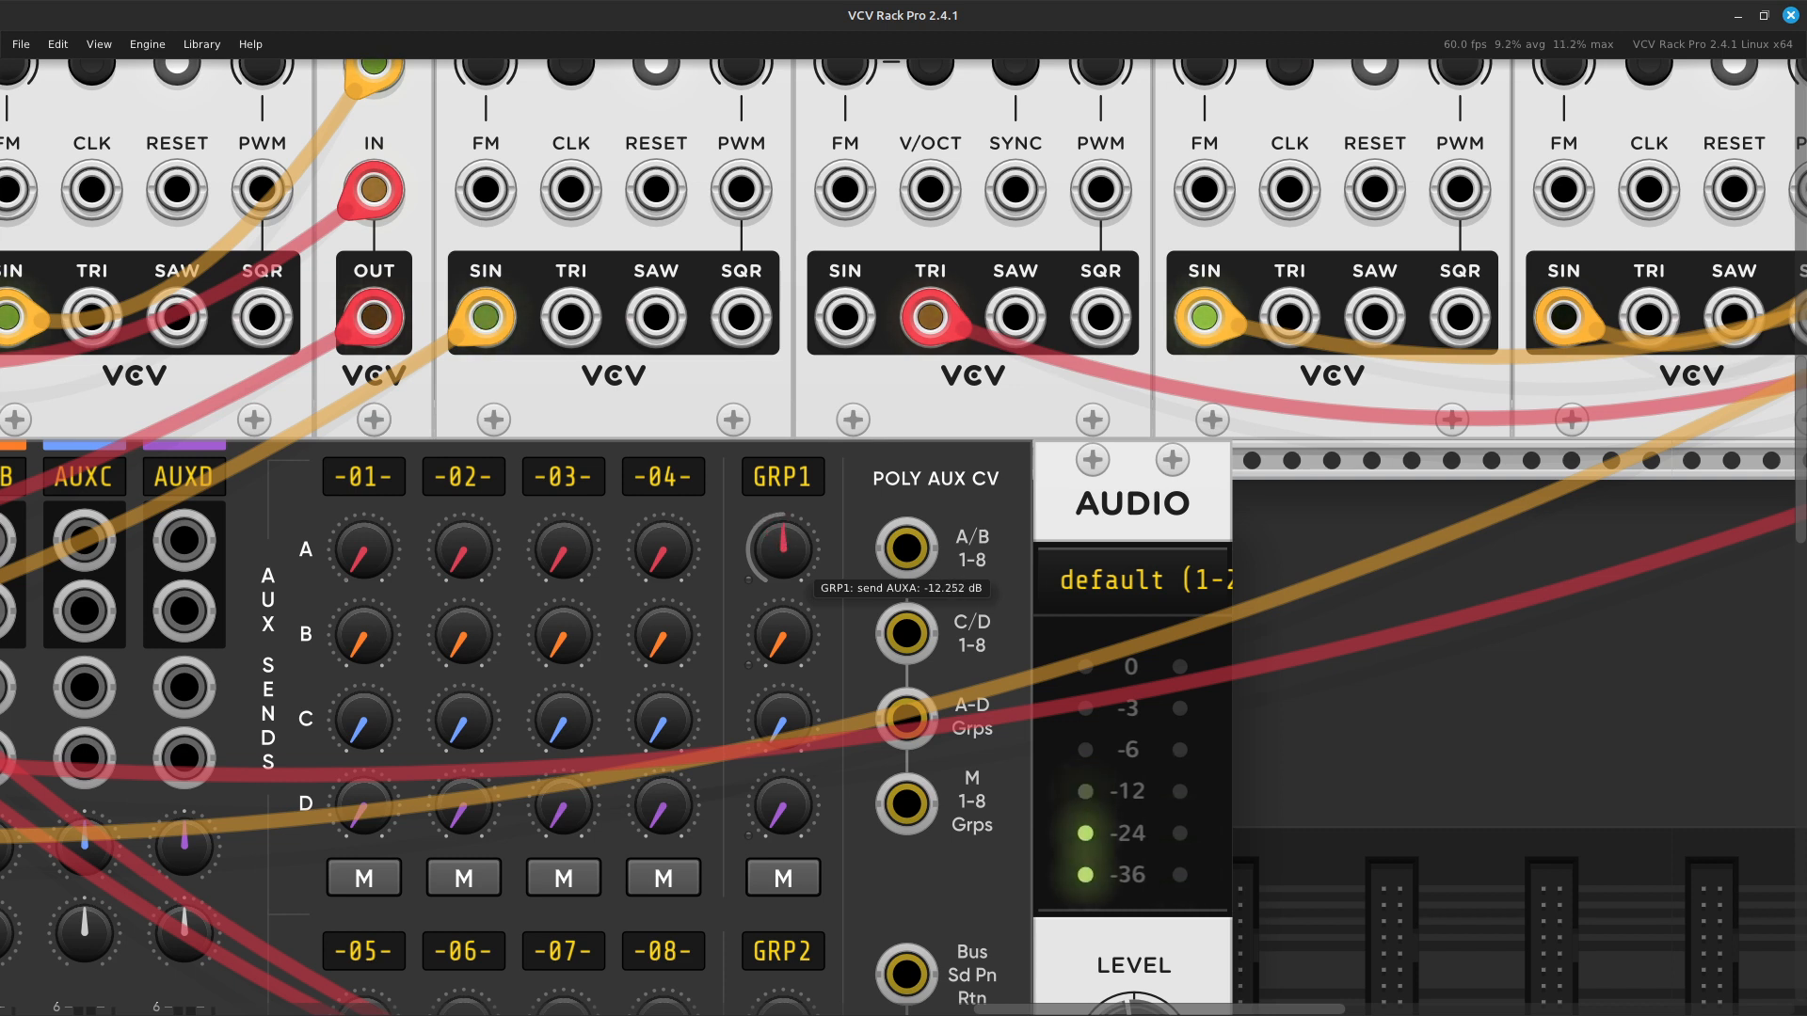
Examine the channel, group 1, AUXA and master levels on the mixer, along with group 1's AUXA send.
key("Up")
key("Left")
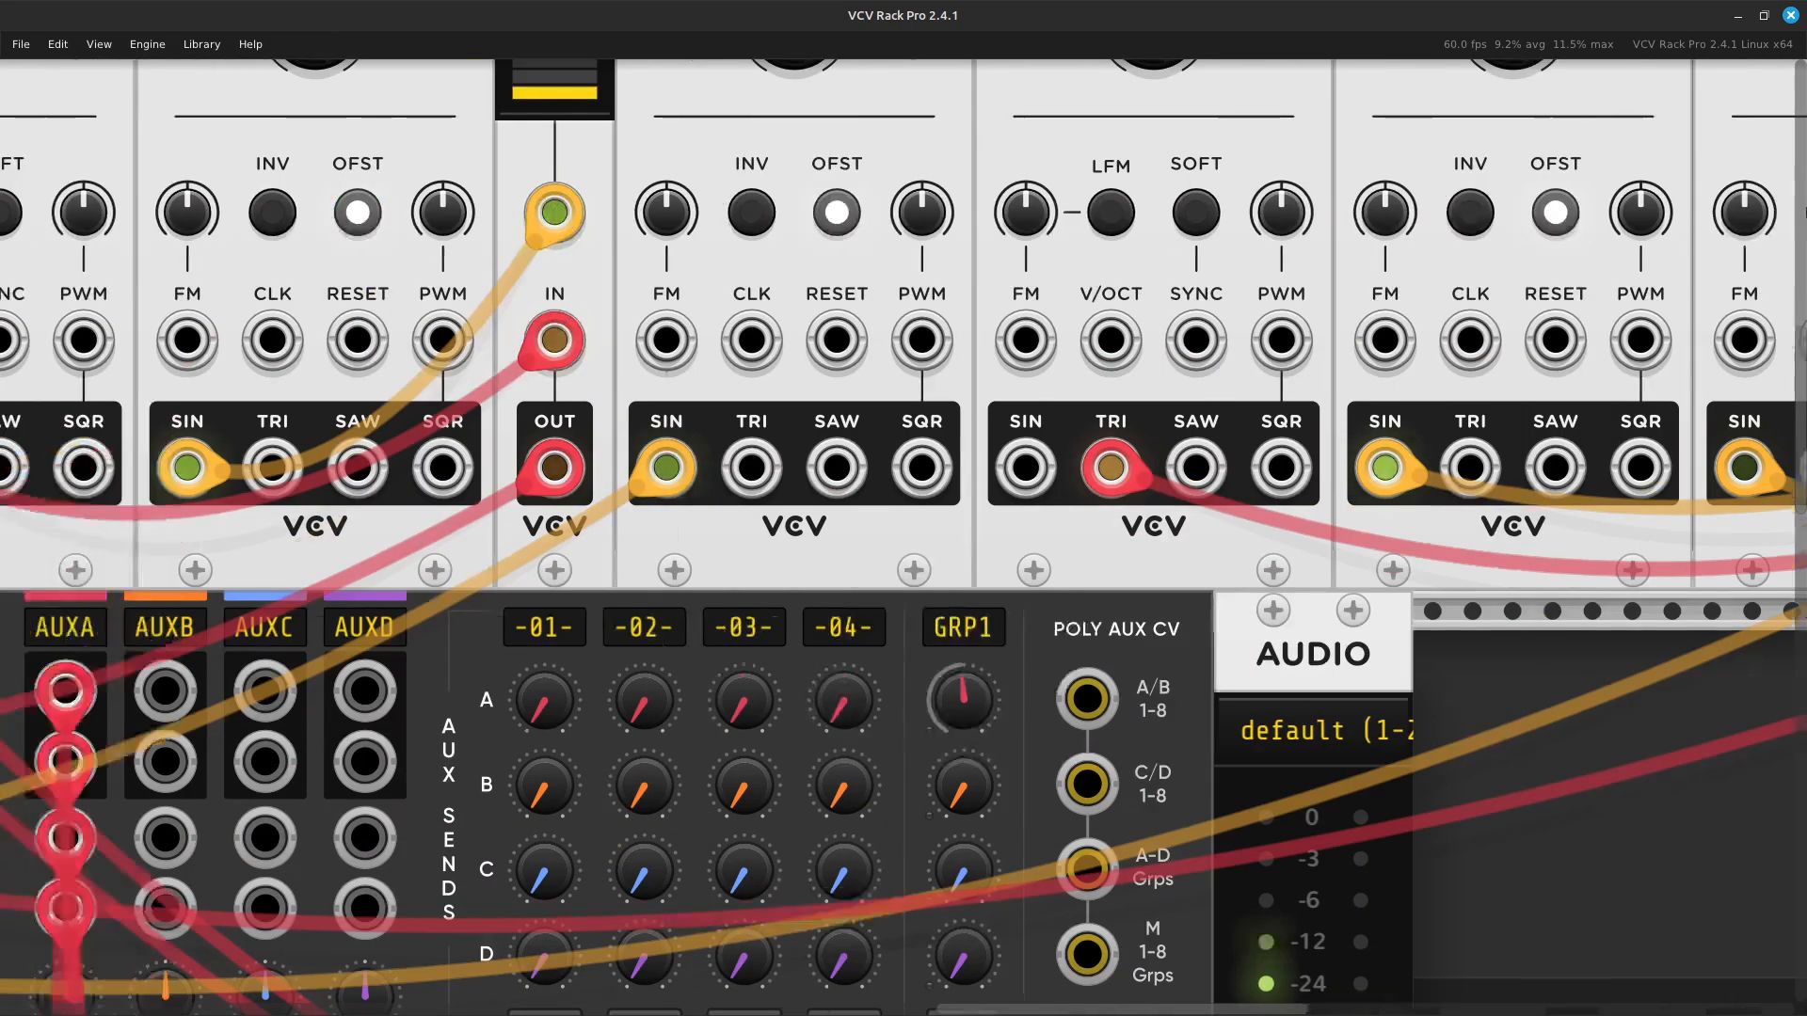
key("Down")
key("Left")
key("Up")
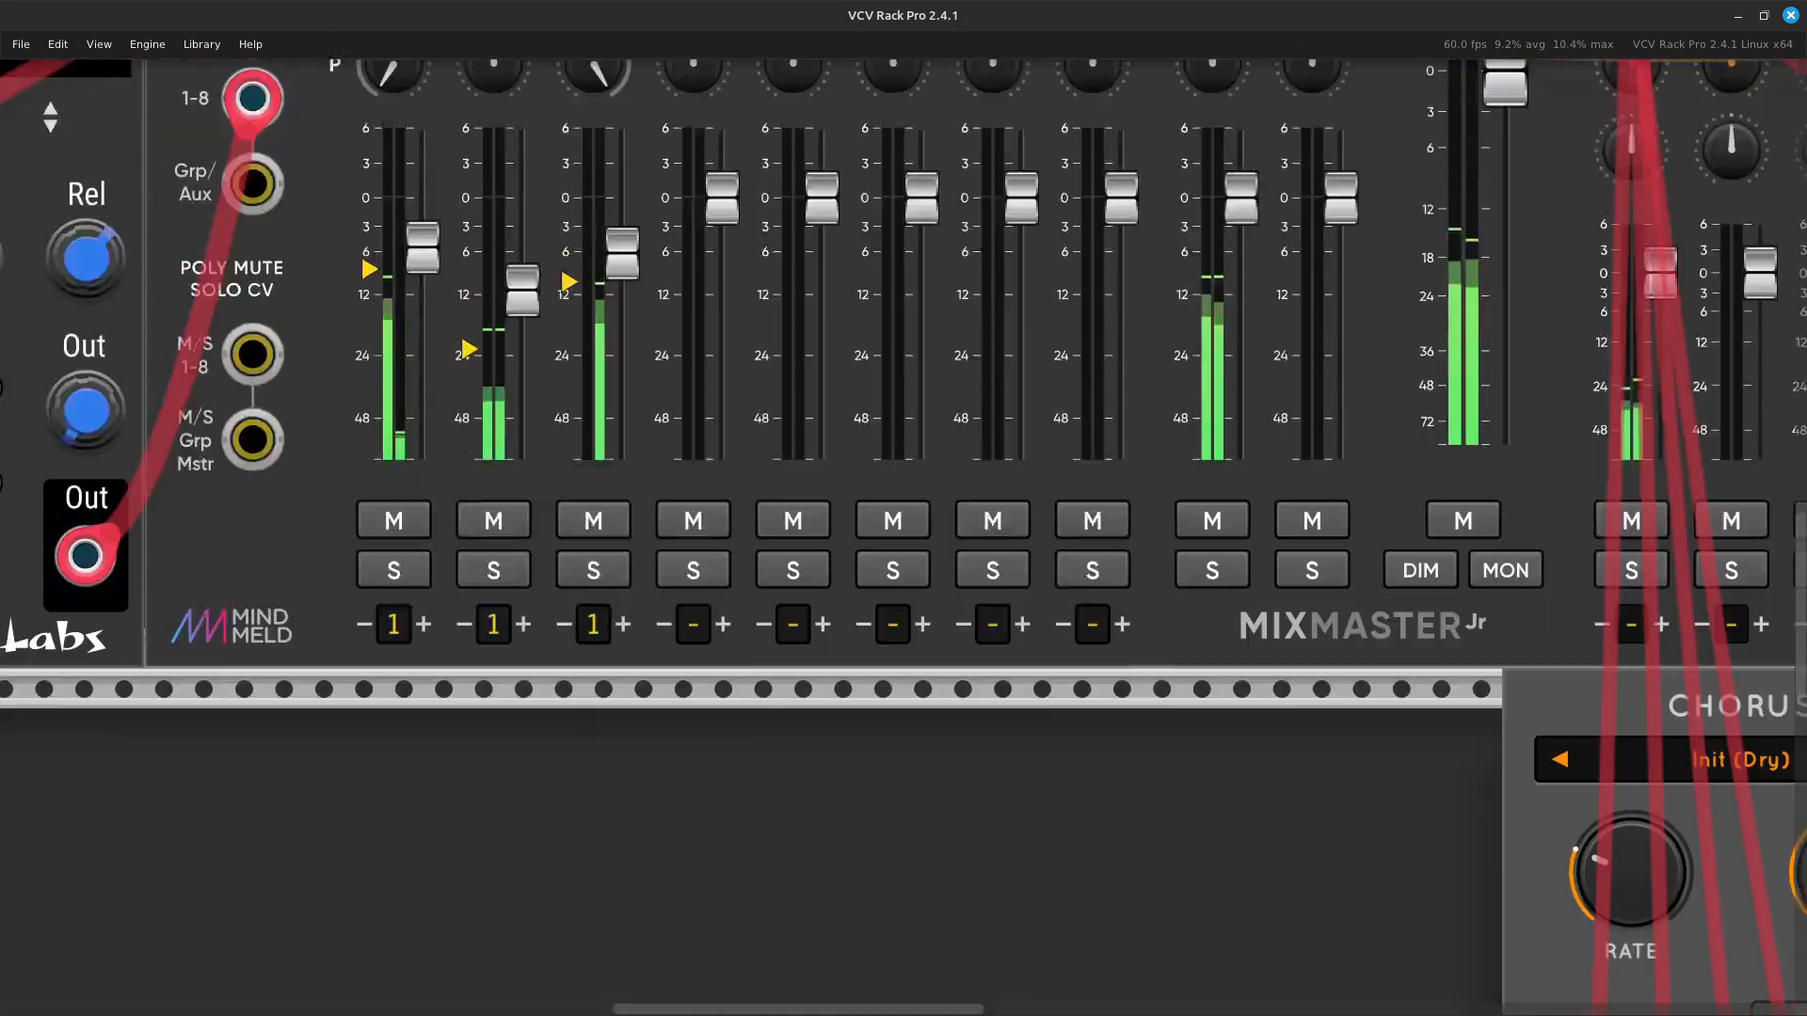
key("Left")
scroll(903, 536, "up", 3)
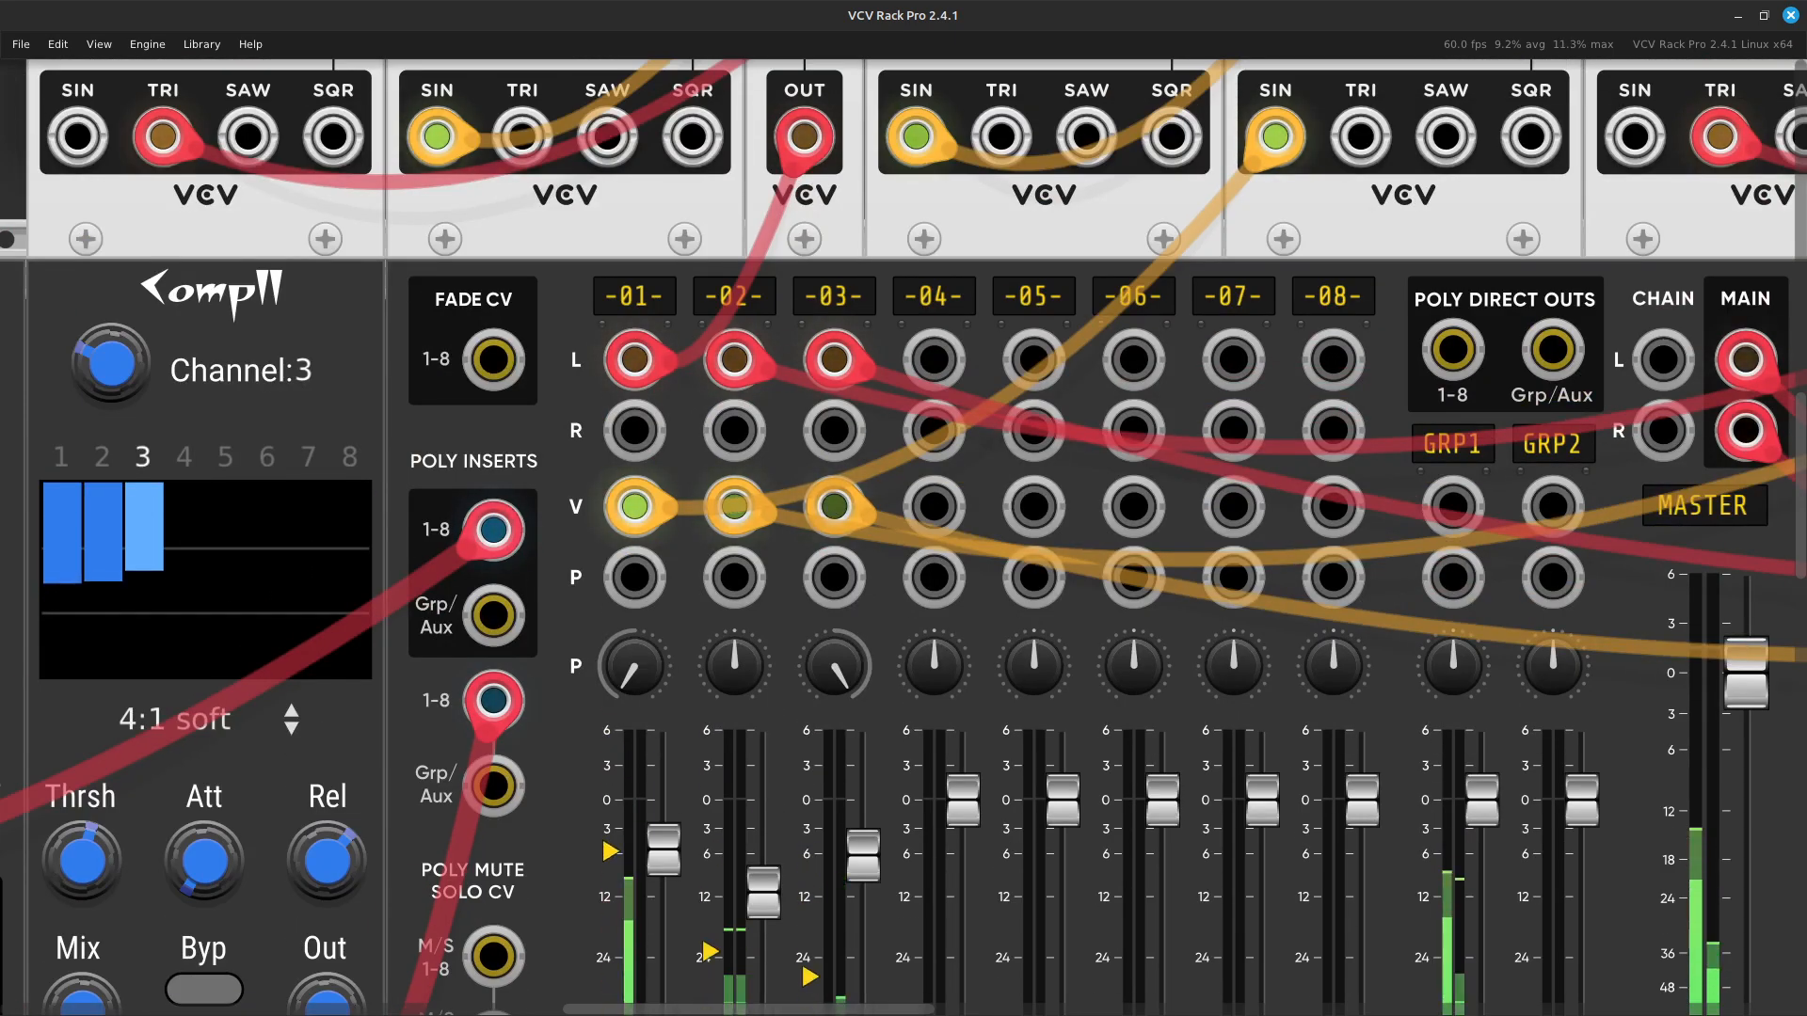
scroll(903, 537, "down", 6)
scroll(903, 536, "up", 3)
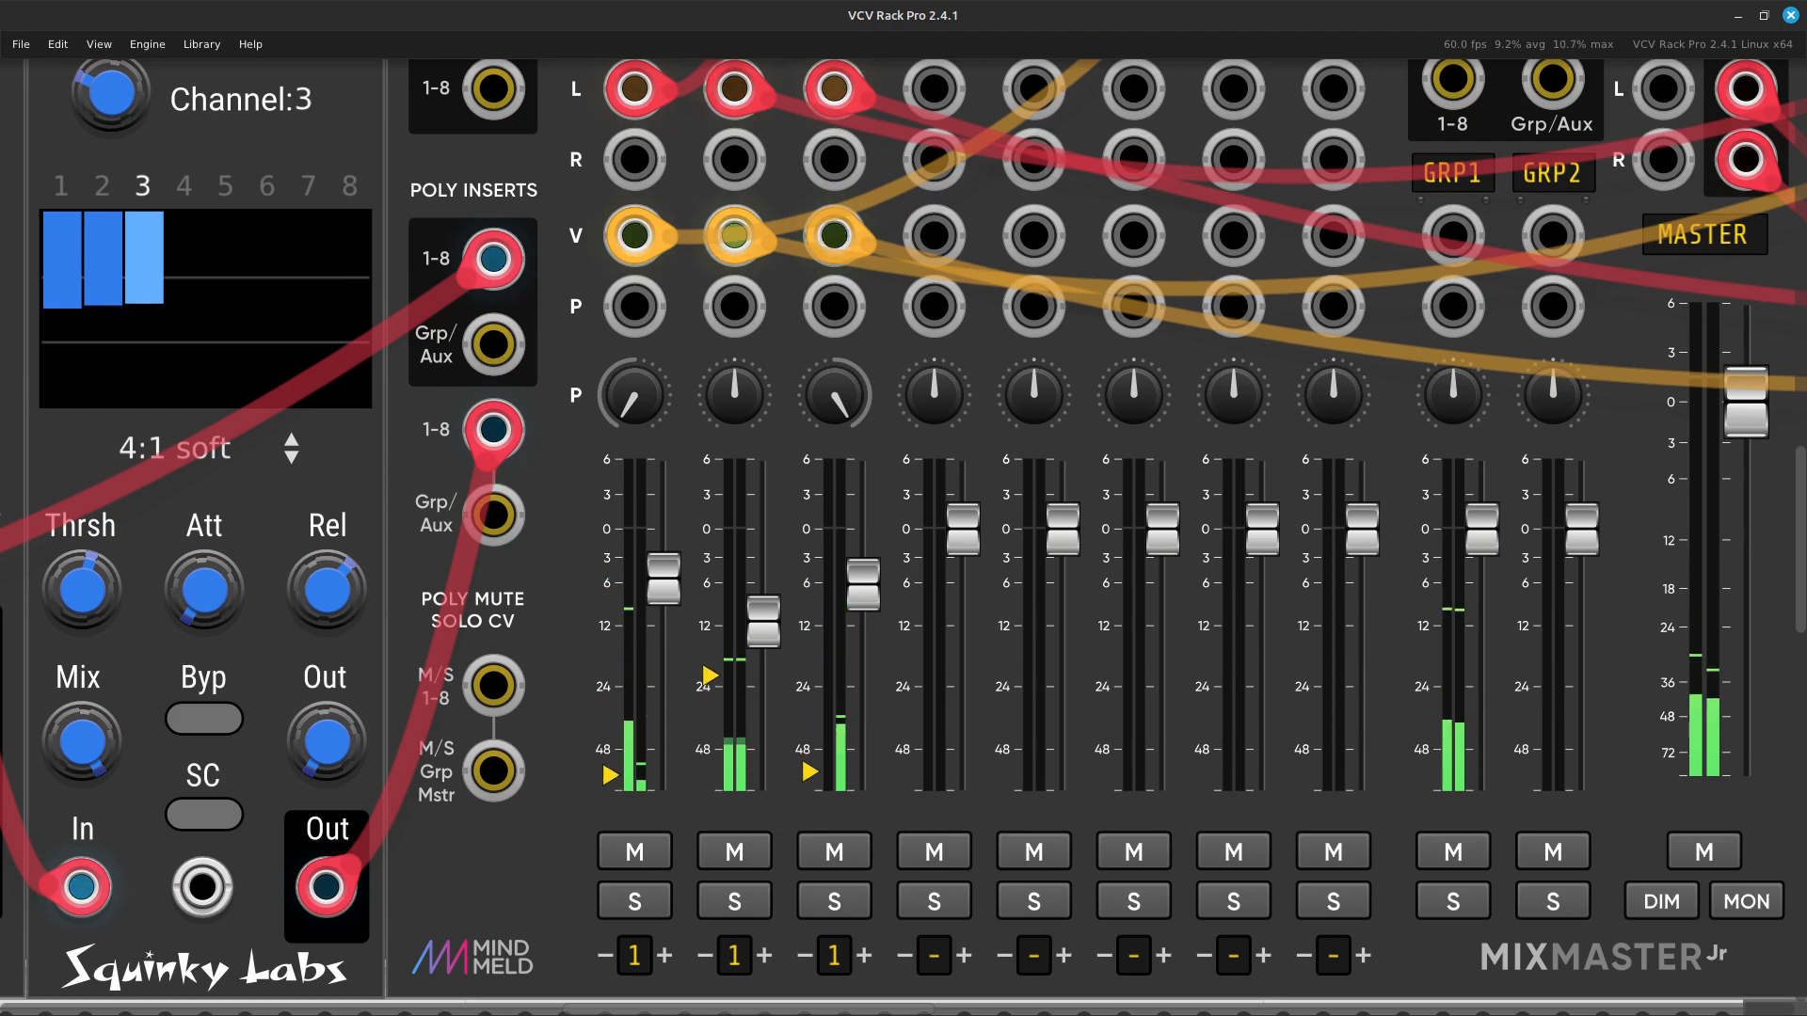
scroll(903, 536, "right", 4)
scroll(1177, 490, "up", 3)
scroll(1176, 490, "right", 14)
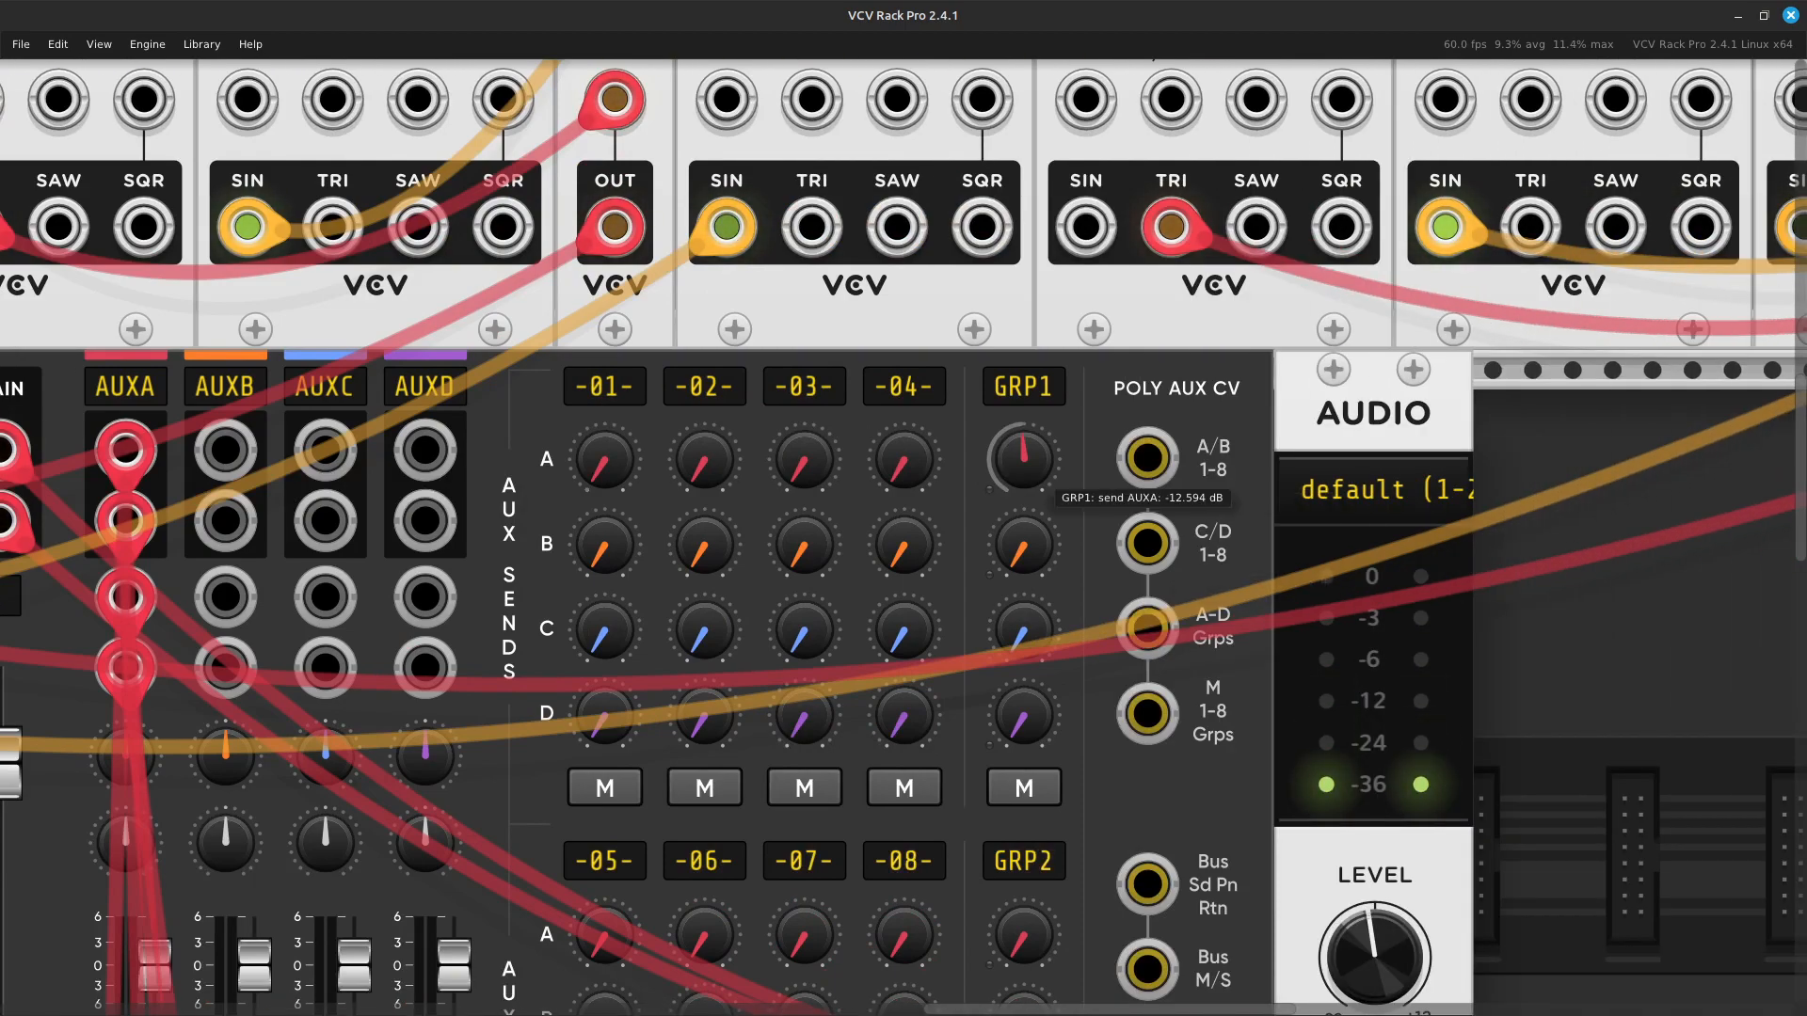
scroll(1176, 487, "down", 7)
scroll(1176, 487, "left", 1)
scroll(767, 743, "left", 7)
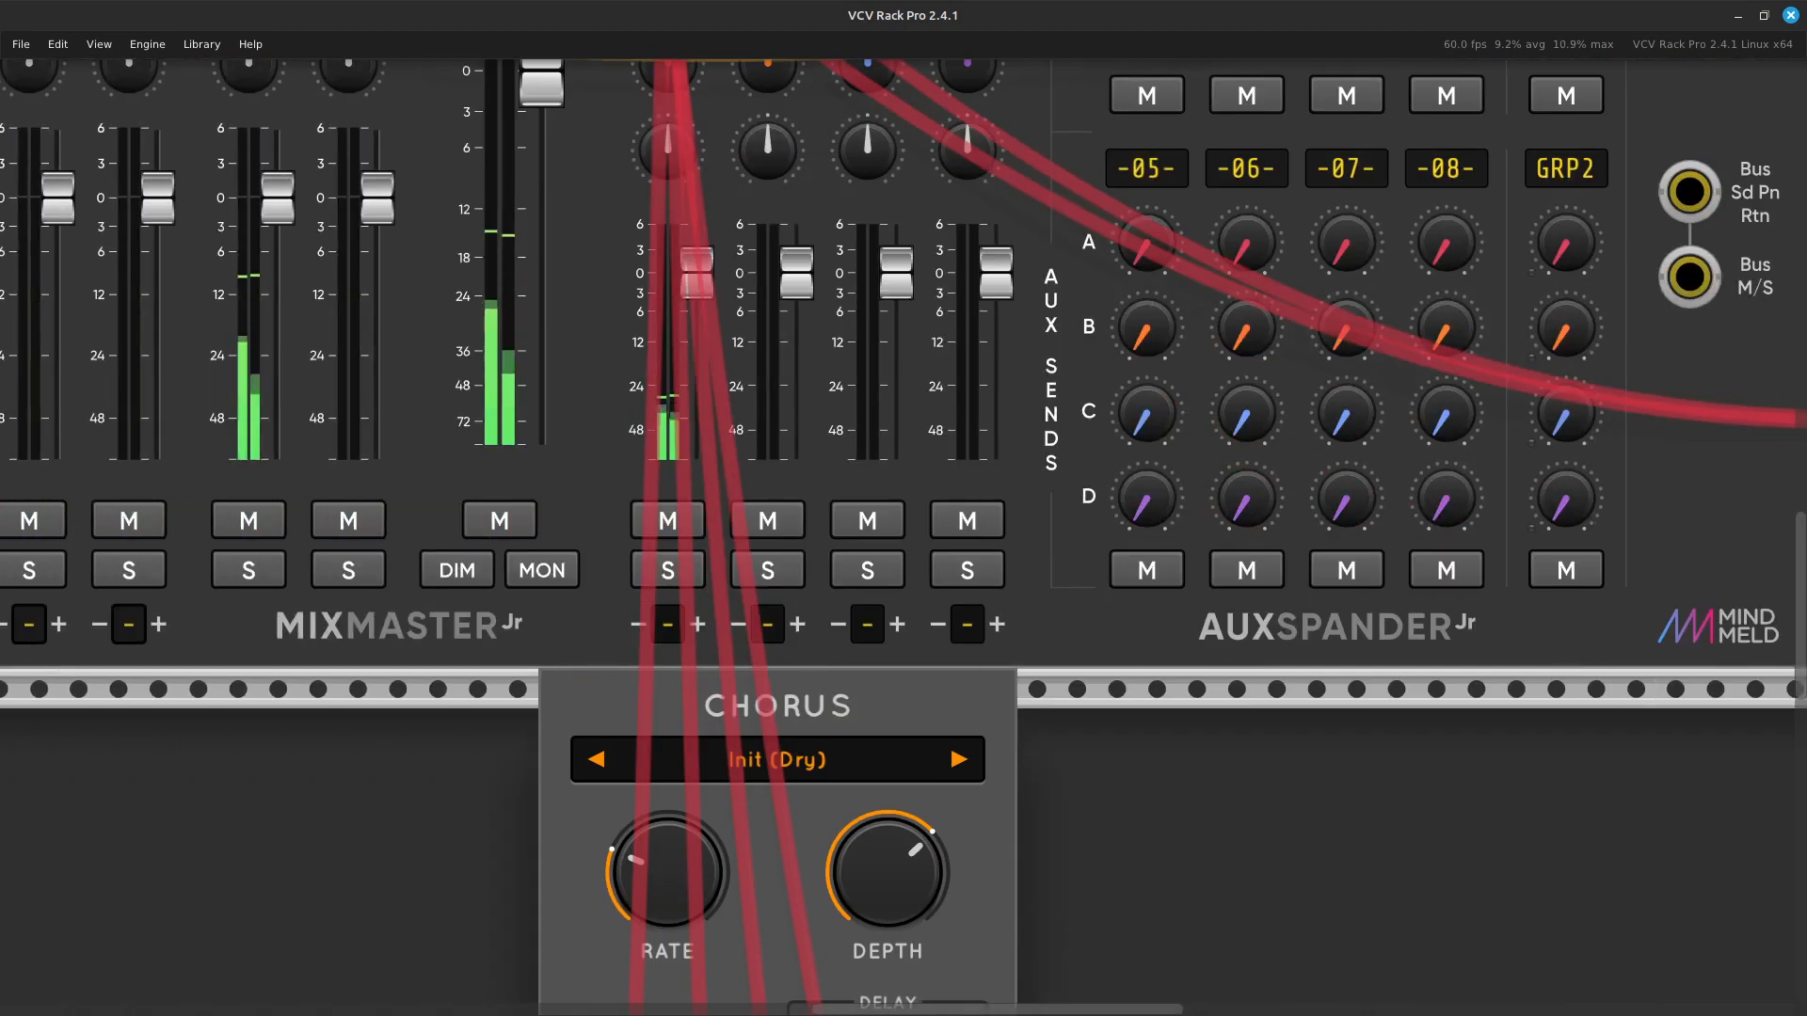
scroll(767, 743, "up", 3)
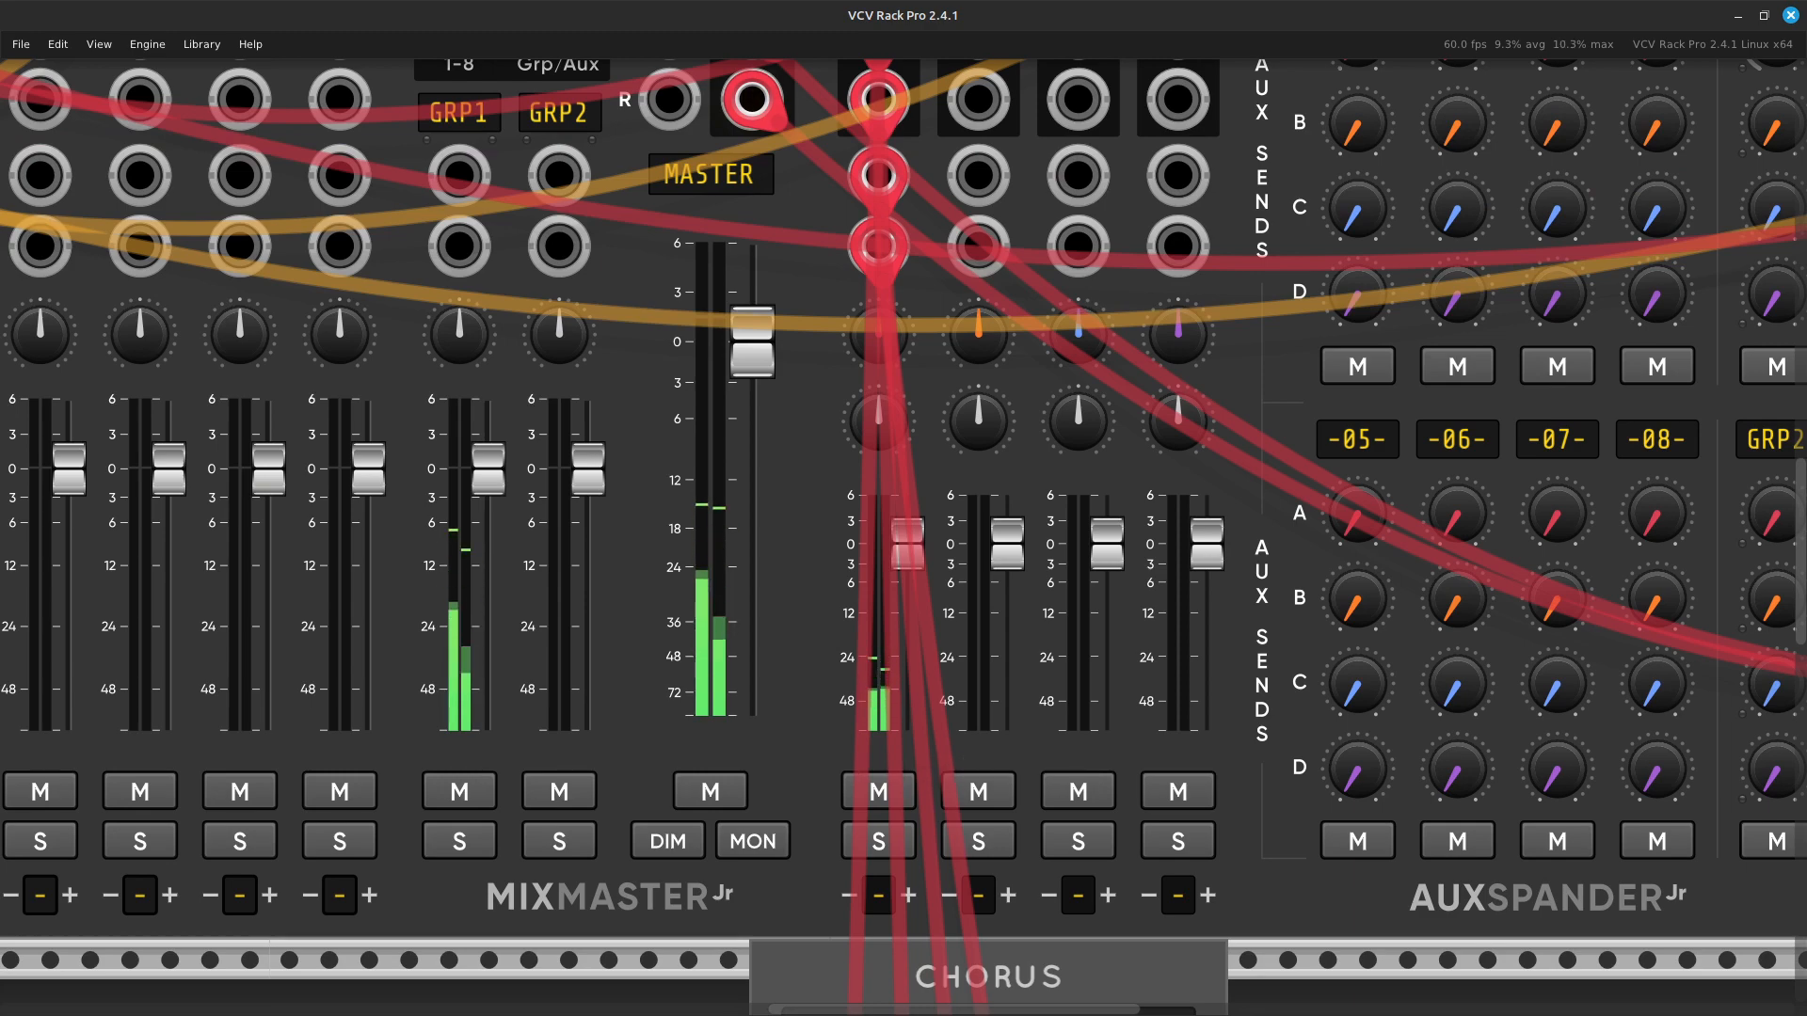
Turn the Chorus module's output mix up to its maximum.
scroll(904, 537, "down", 5)
scroll(903, 536, "right", 2)
scroll(904, 536, "down", 4)
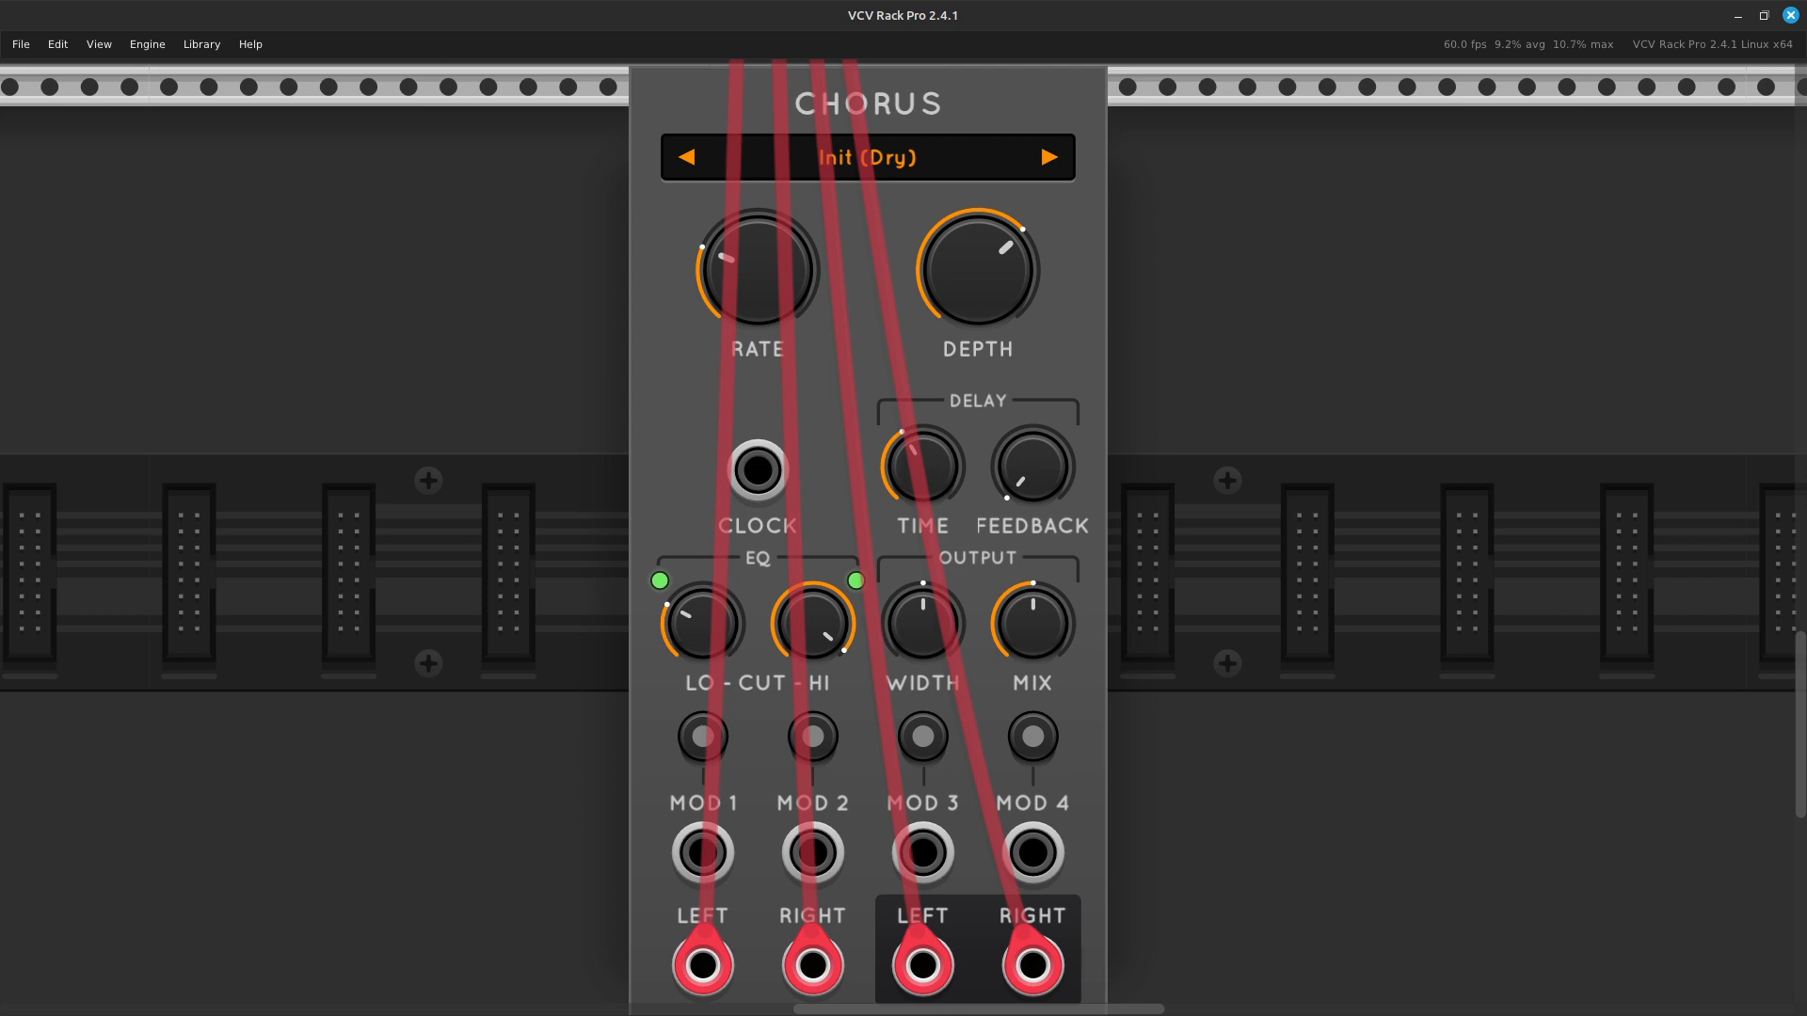
scroll(951, 678, "up", 2)
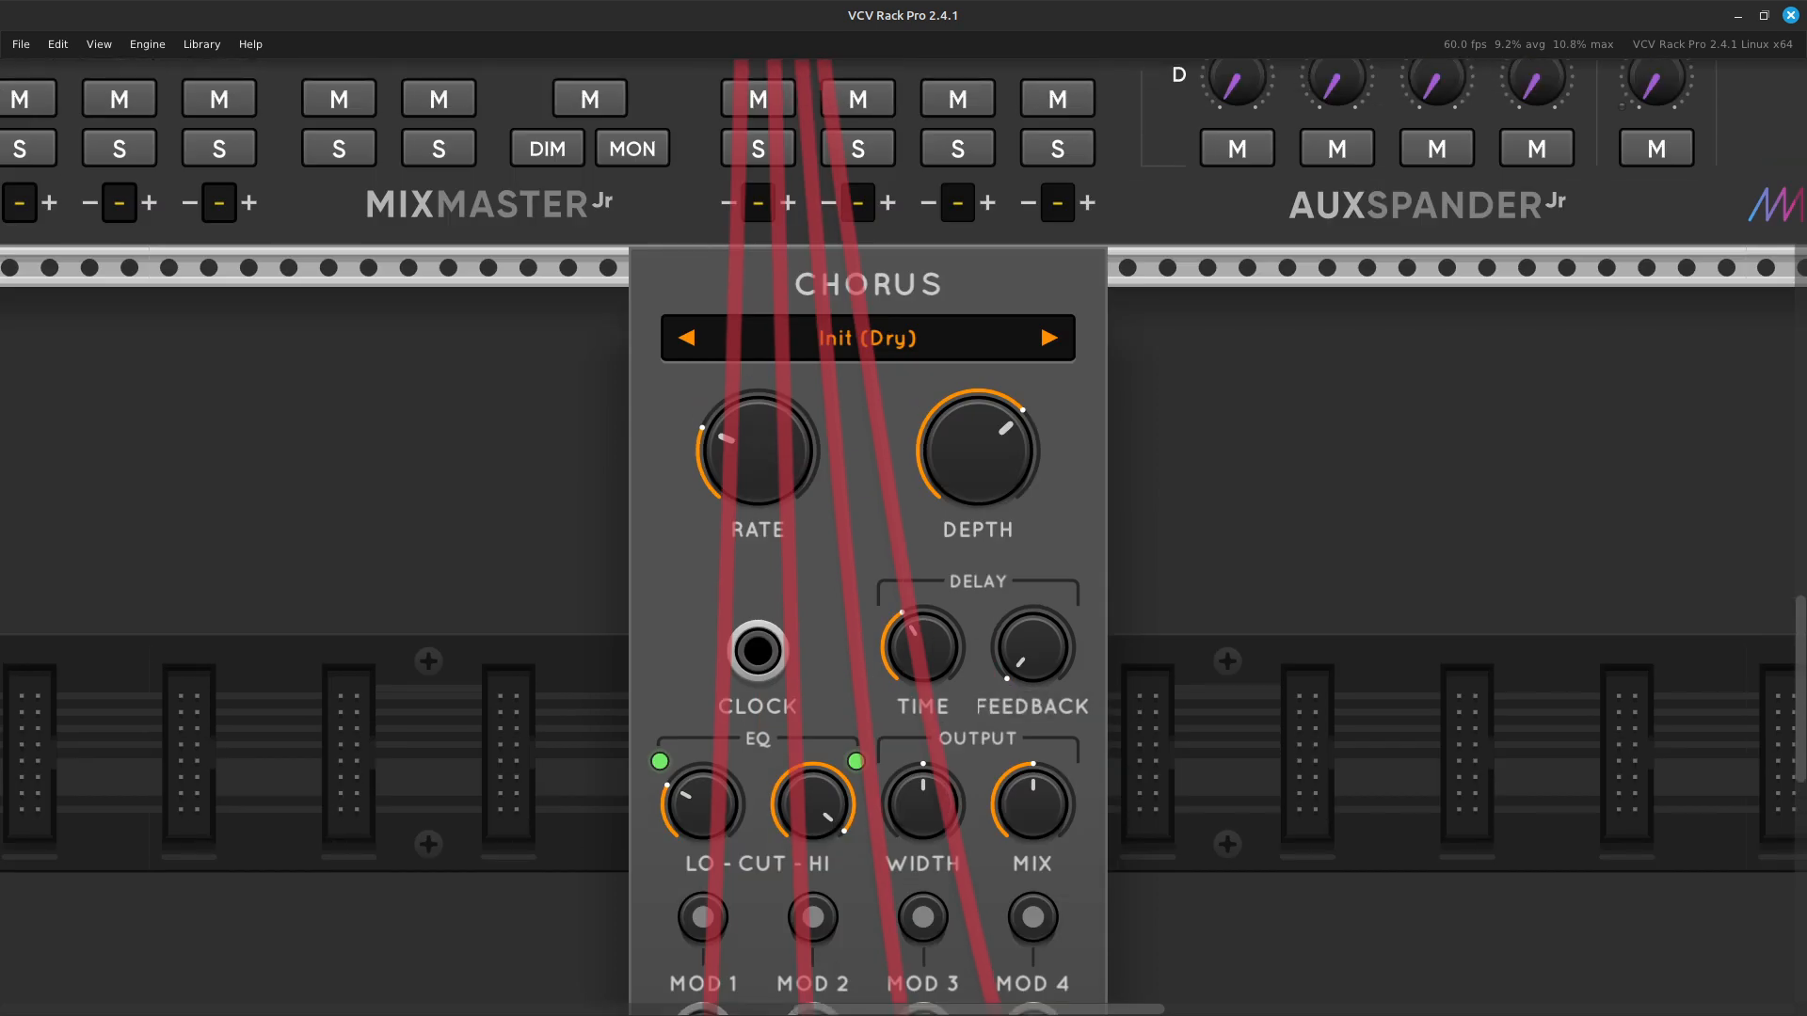
scroll(1072, 639, "down", 2)
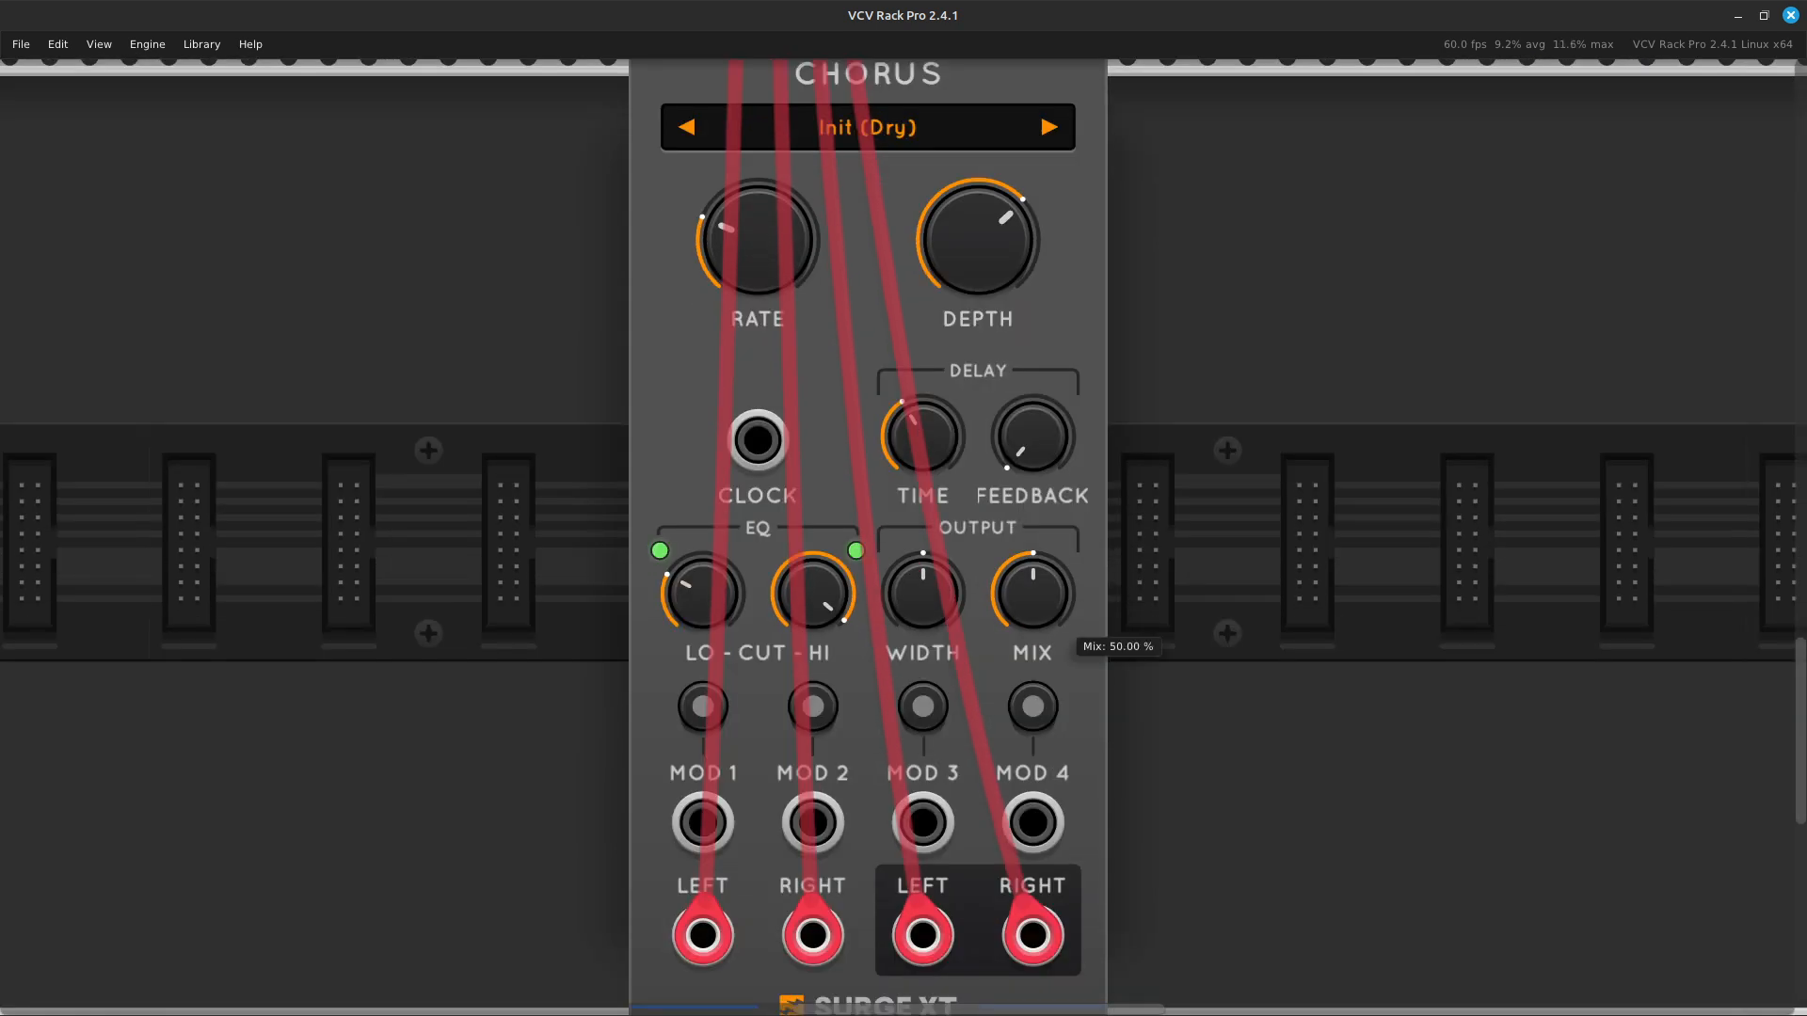
left_click_drag(1033, 593, 1033, 122)
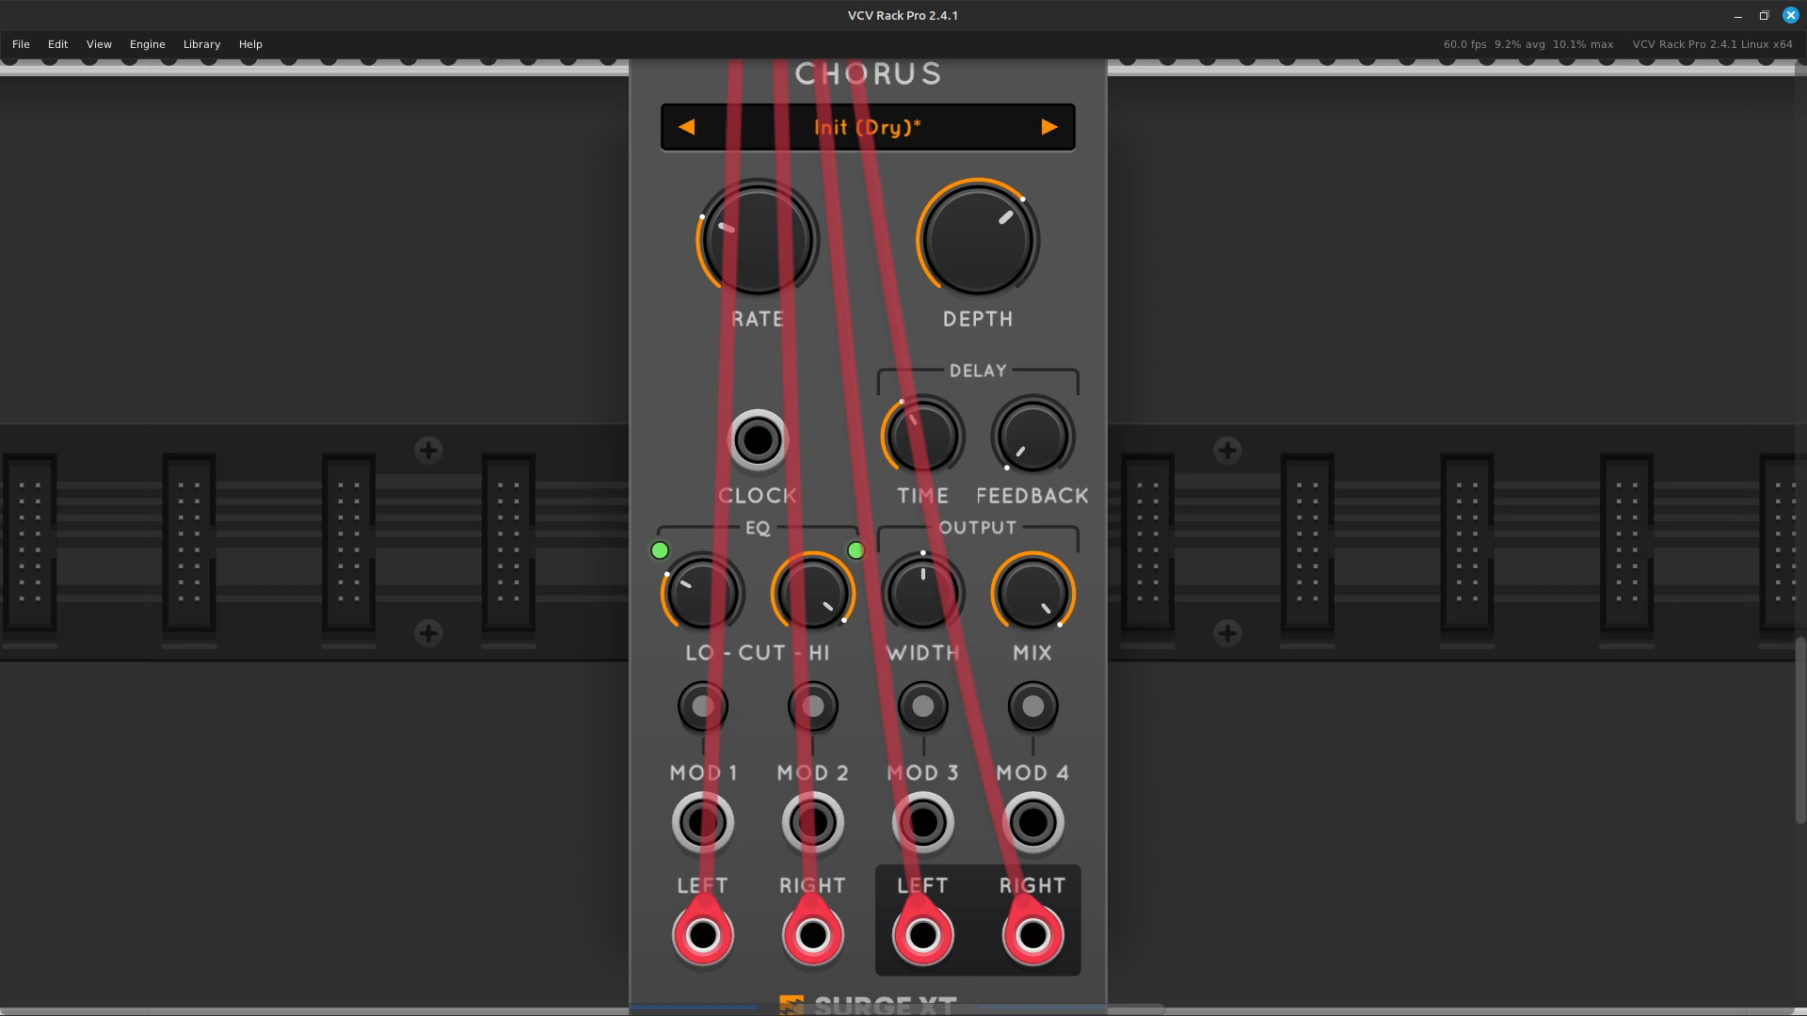
Advance through the Chorus module's presets from Init (Dry) past Init (Send) and Analog Warmth to Deep.
scroll(903, 508, "up", 5)
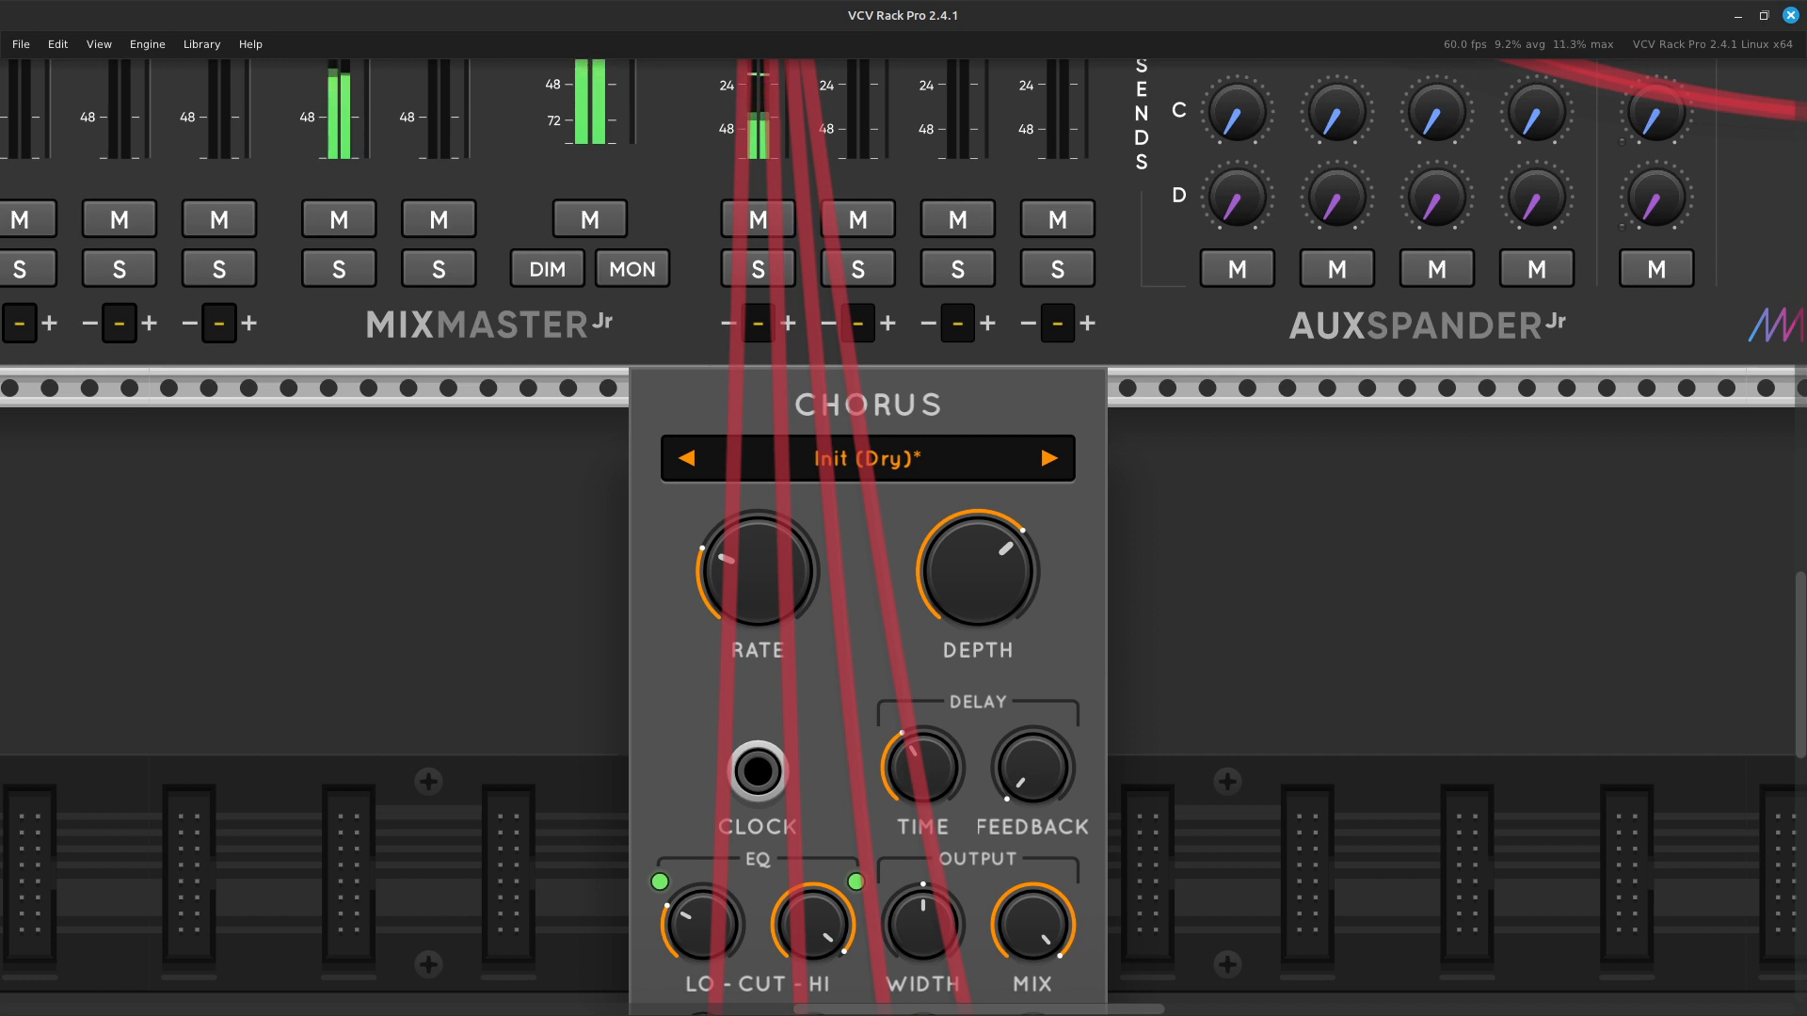
left_click(1049, 458)
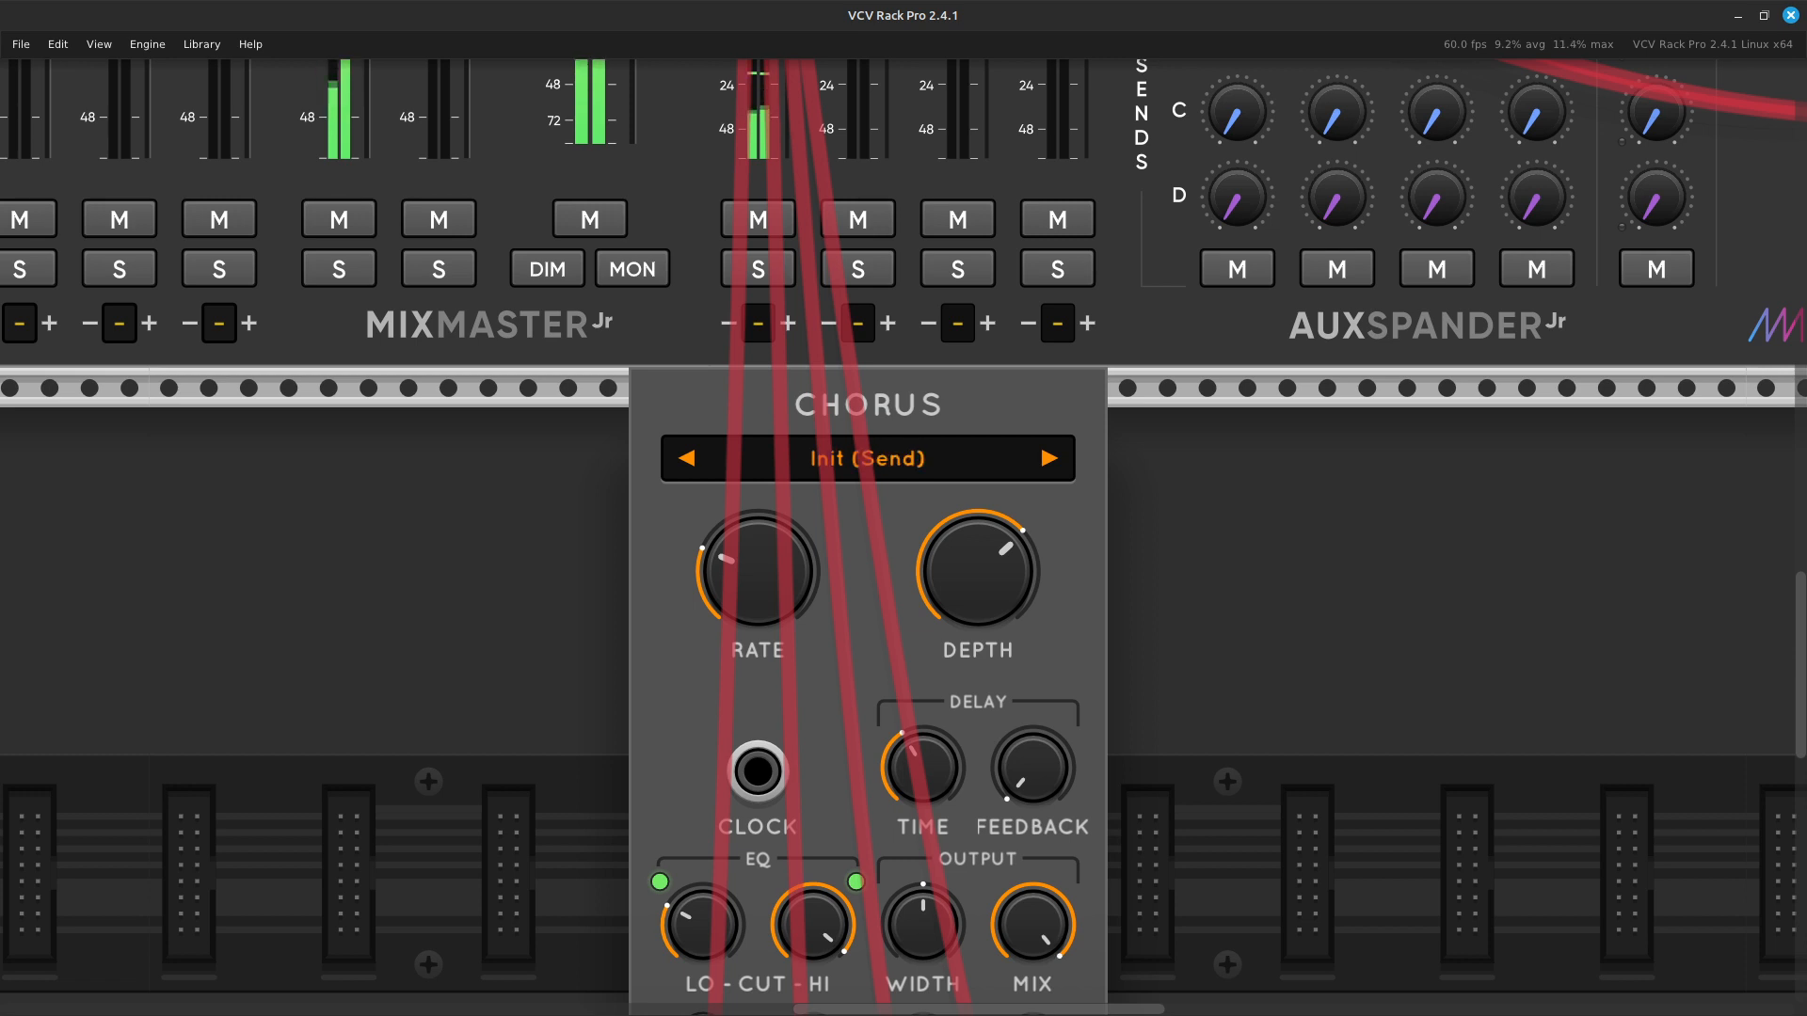
left_click(1049, 459)
left_click(1049, 459)
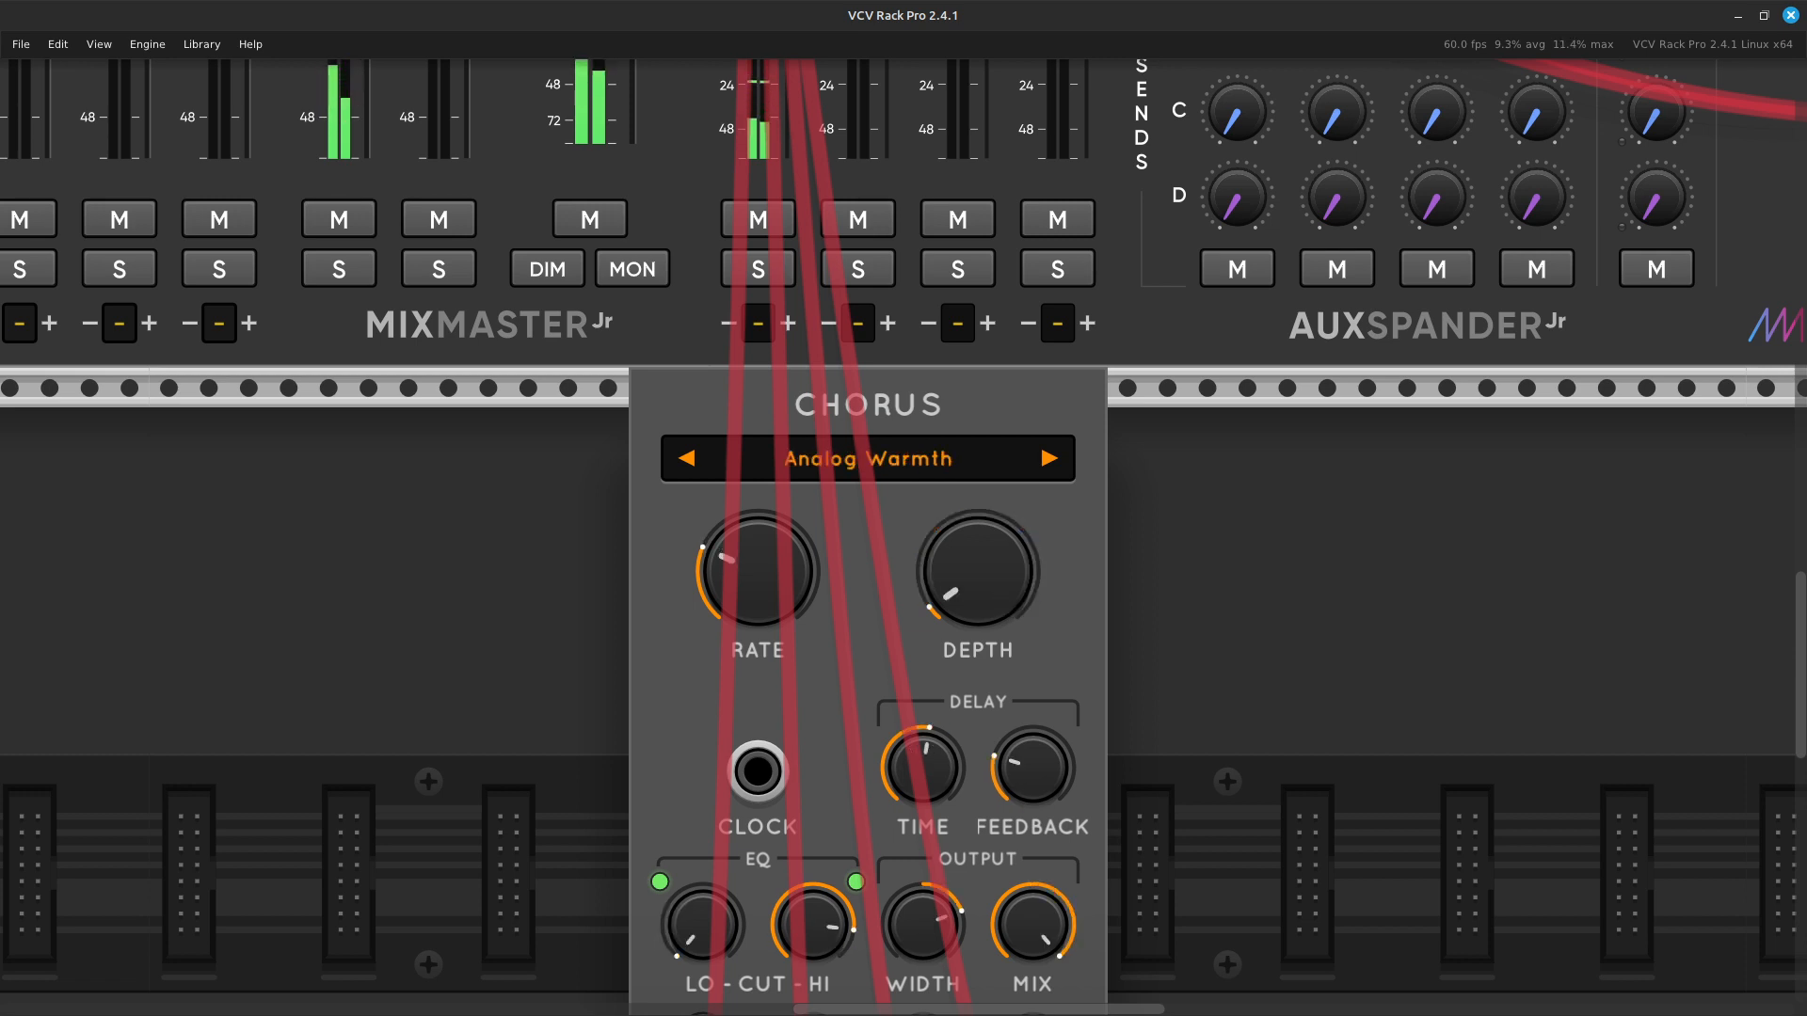
left_click(1049, 458)
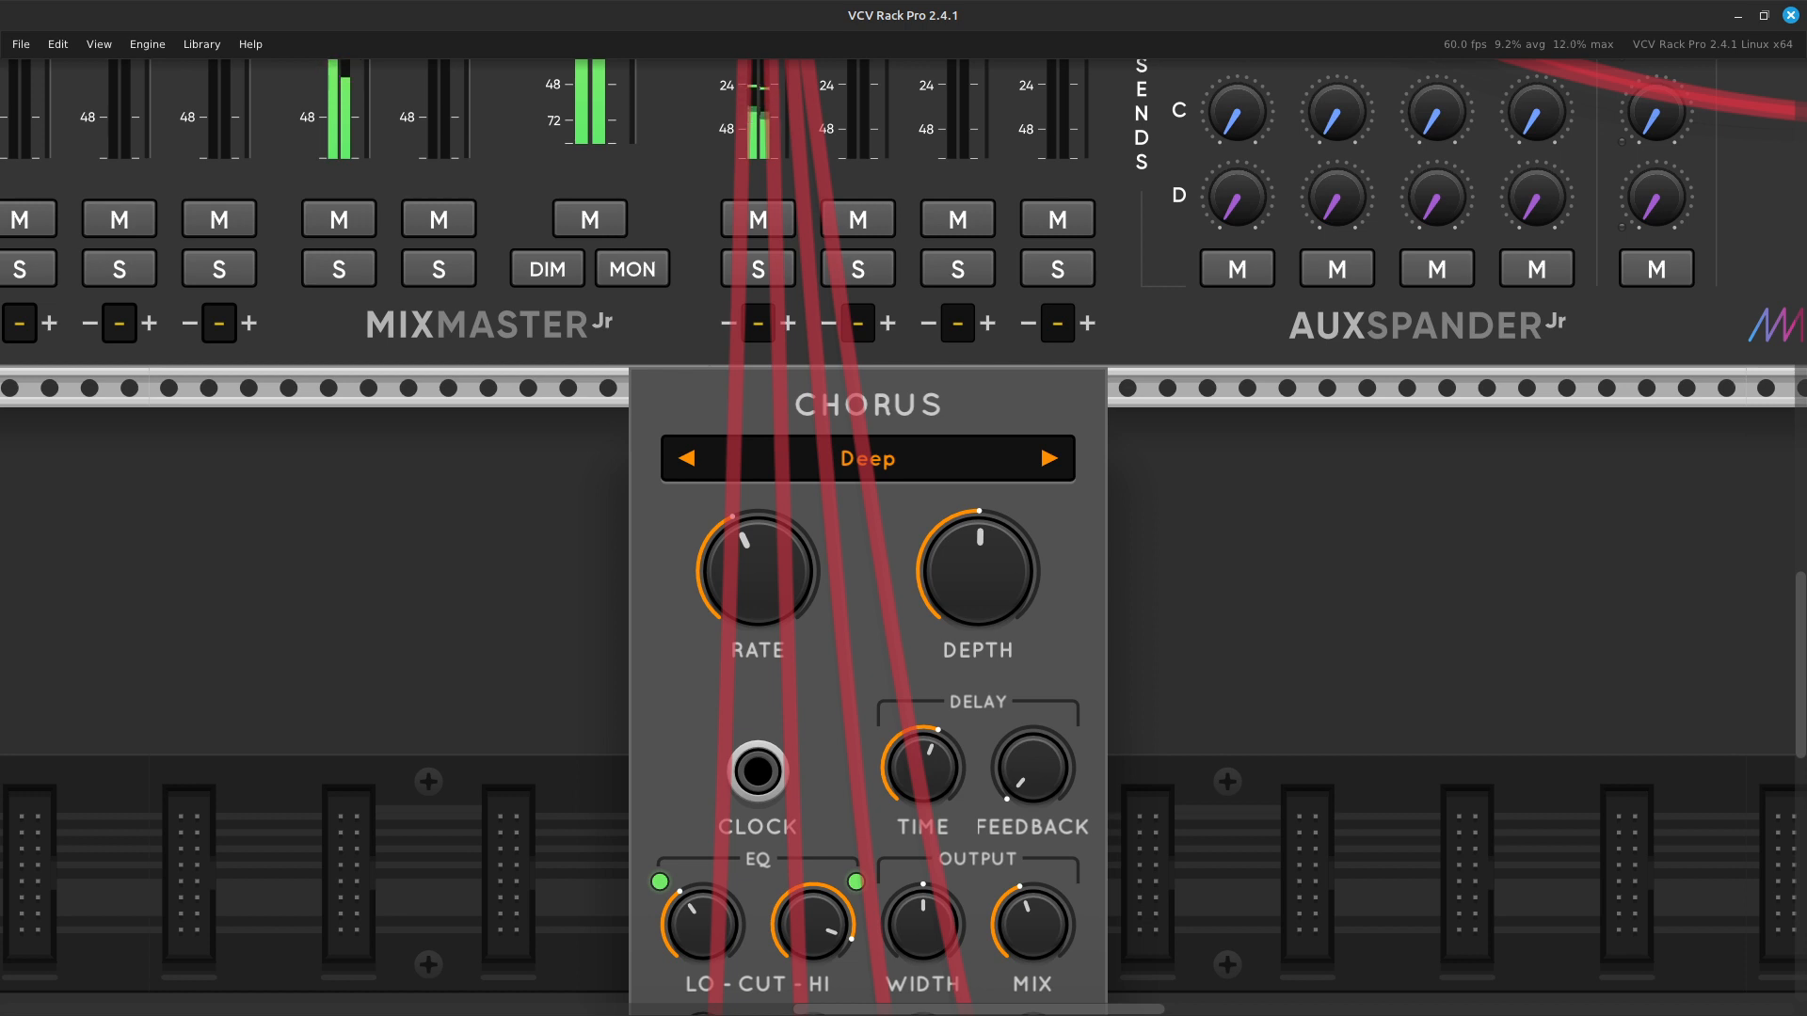
scroll(903, 527, "down", 3)
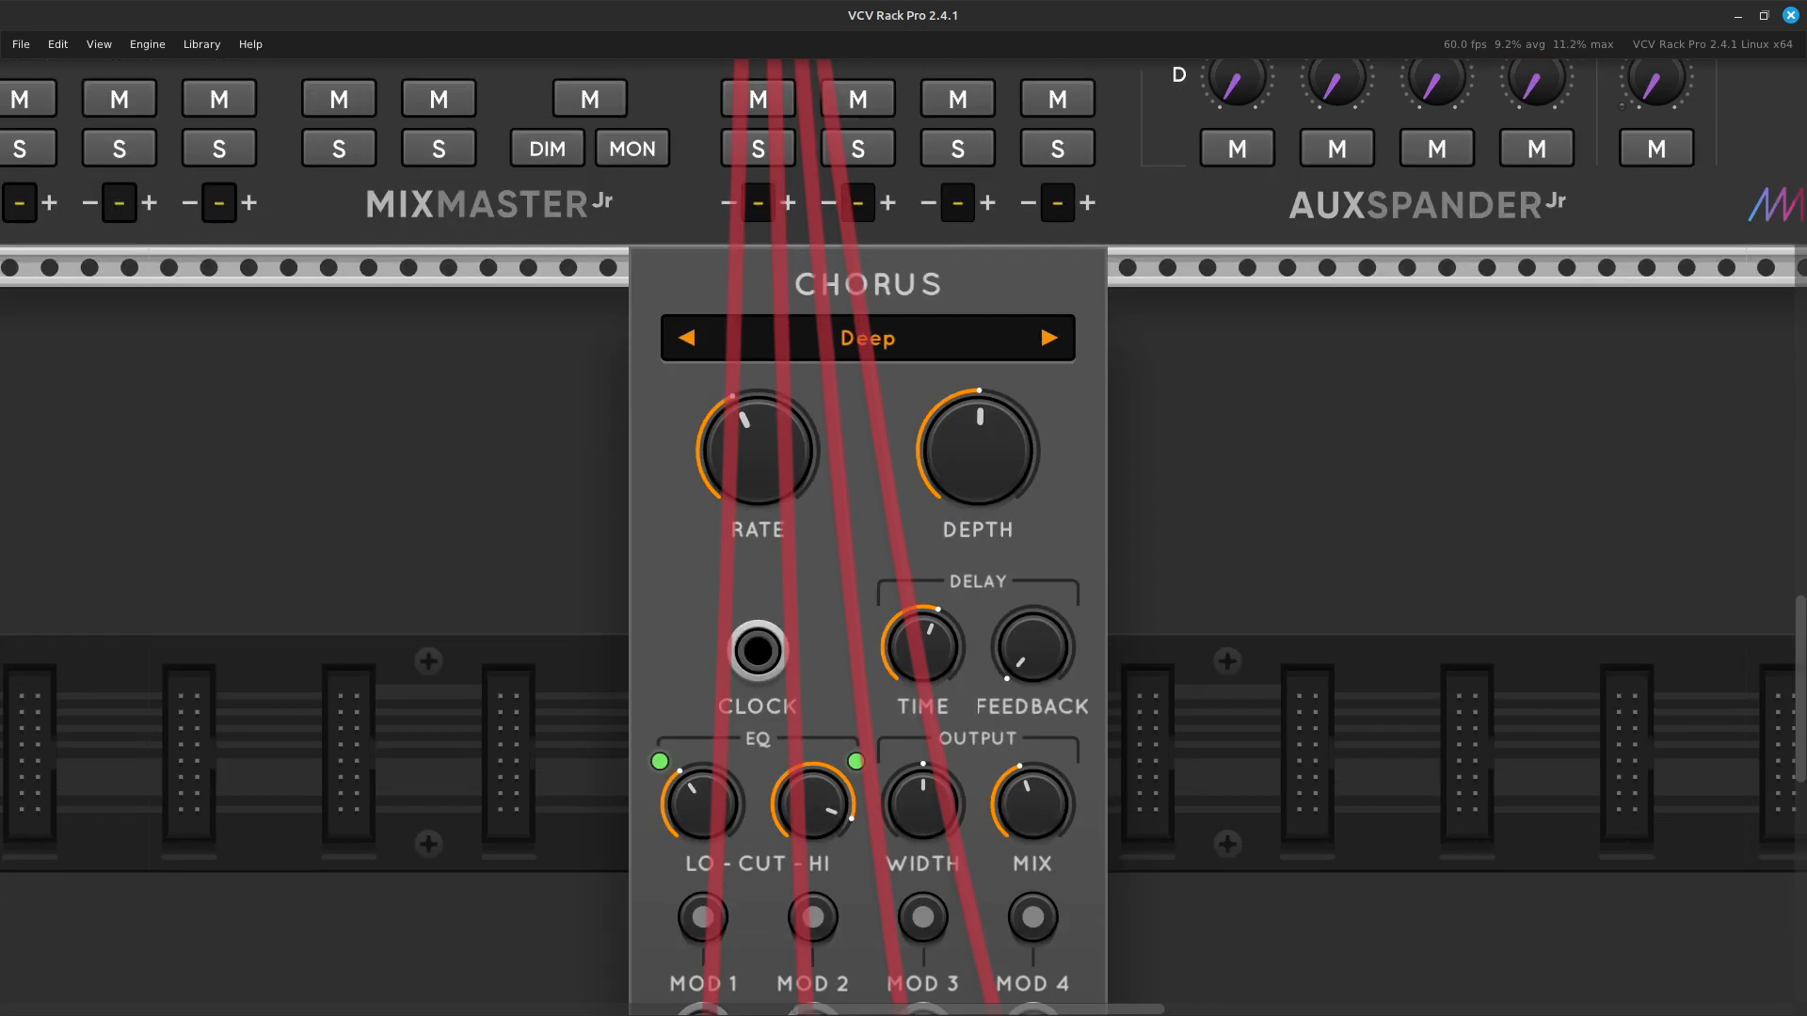
Raise the Chorus module's rate to about 3.1 Hz and ease it back to about 2.35 Hz.
scroll(903, 527, "up", 3)
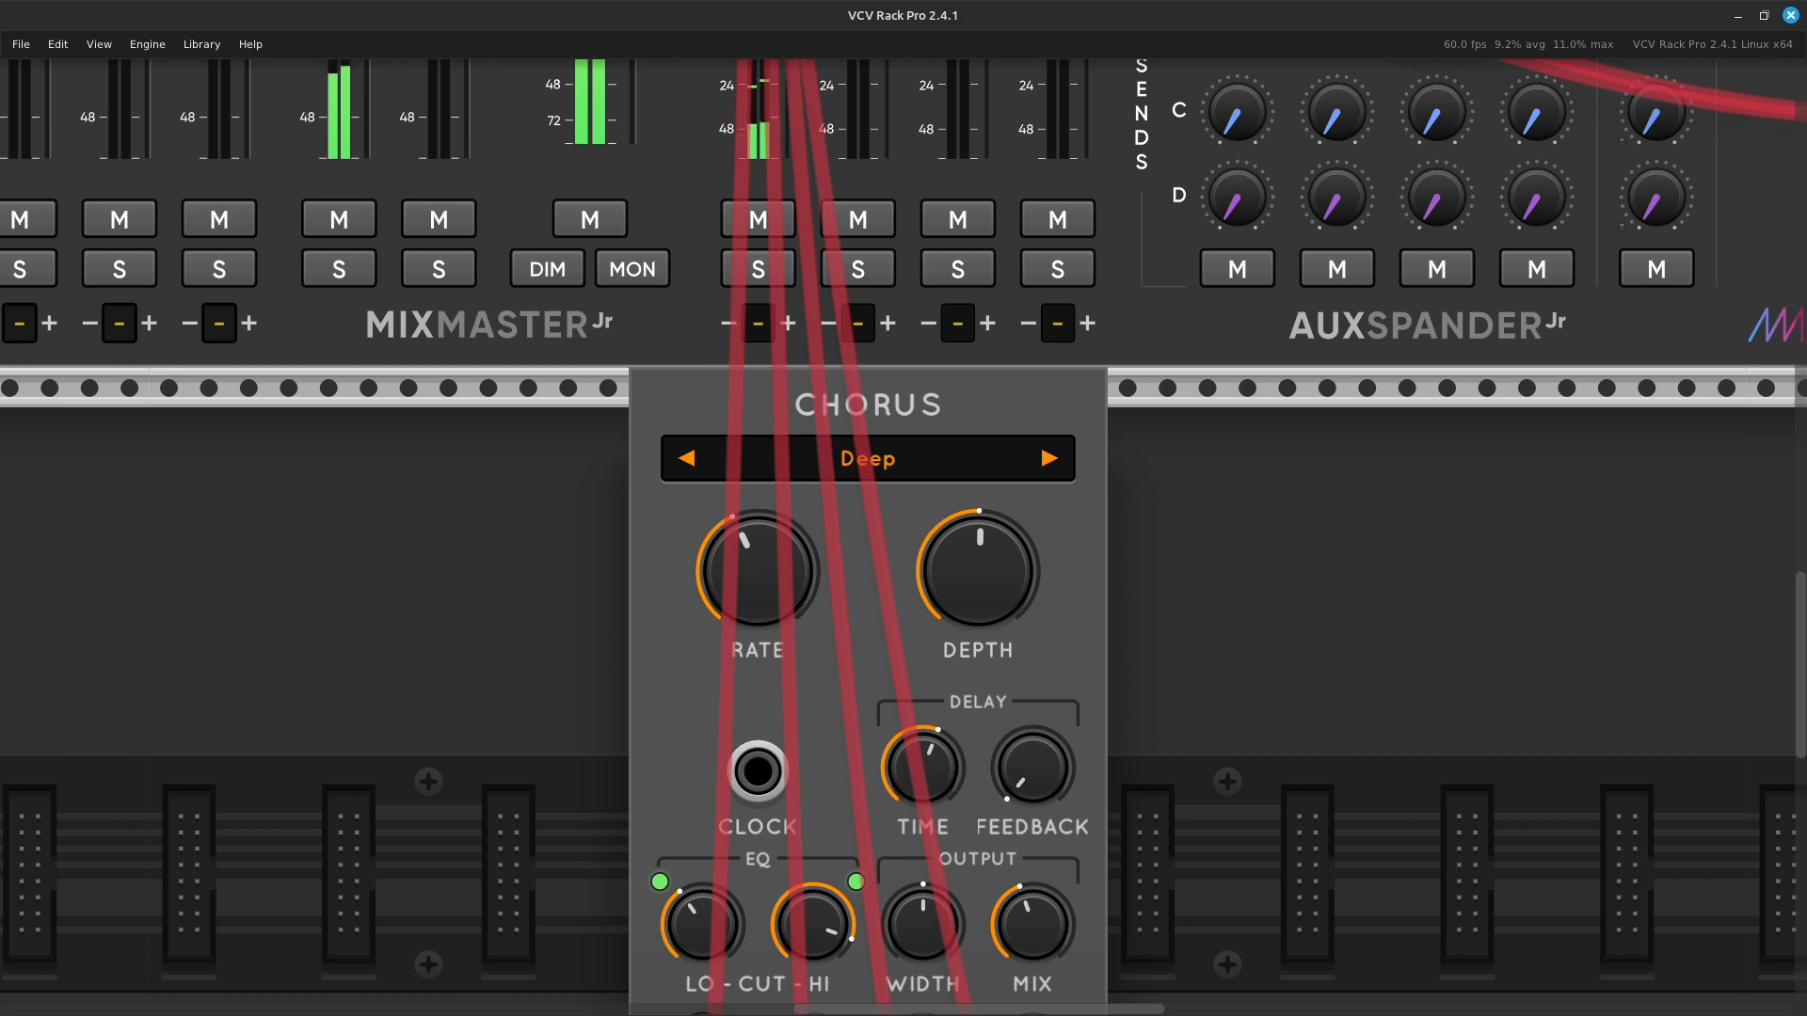
mouse_move(757, 571)
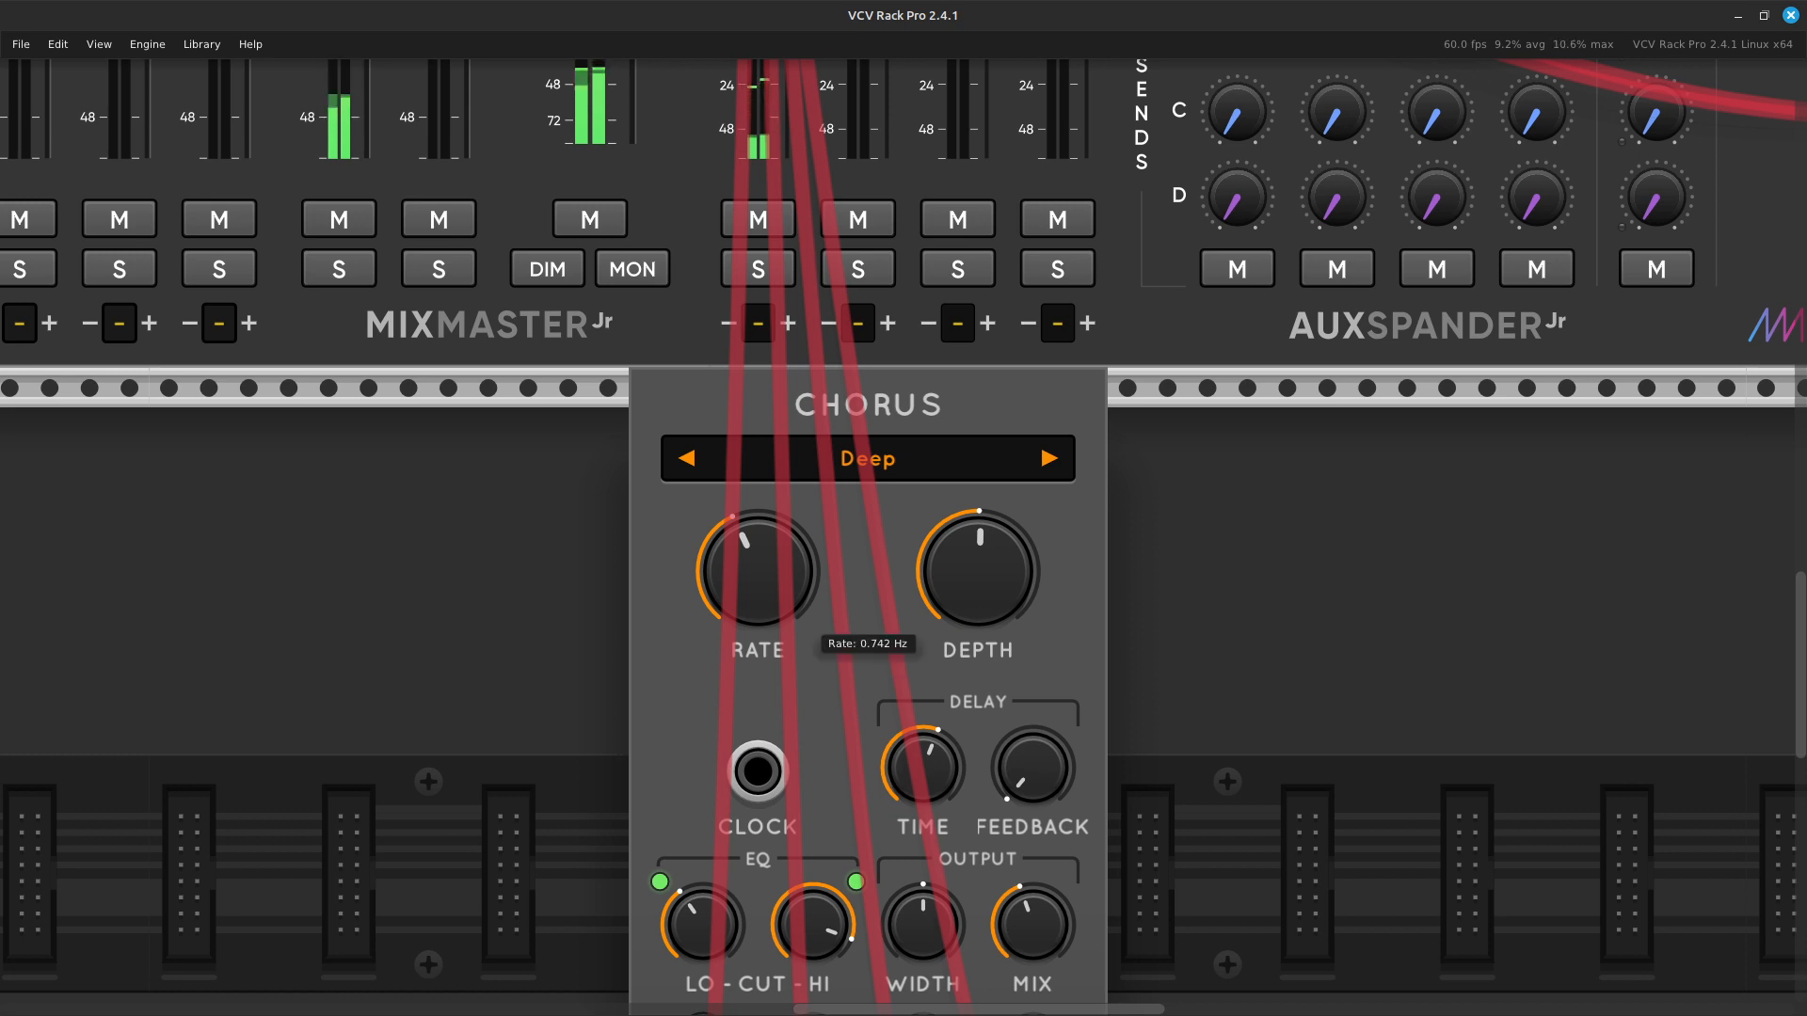
mouse_move(757, 571)
left_mouse_down()
mouse_move(757, 645)
mouse_move(757, 566)
mouse_move(757, 595)
left_mouse_up()
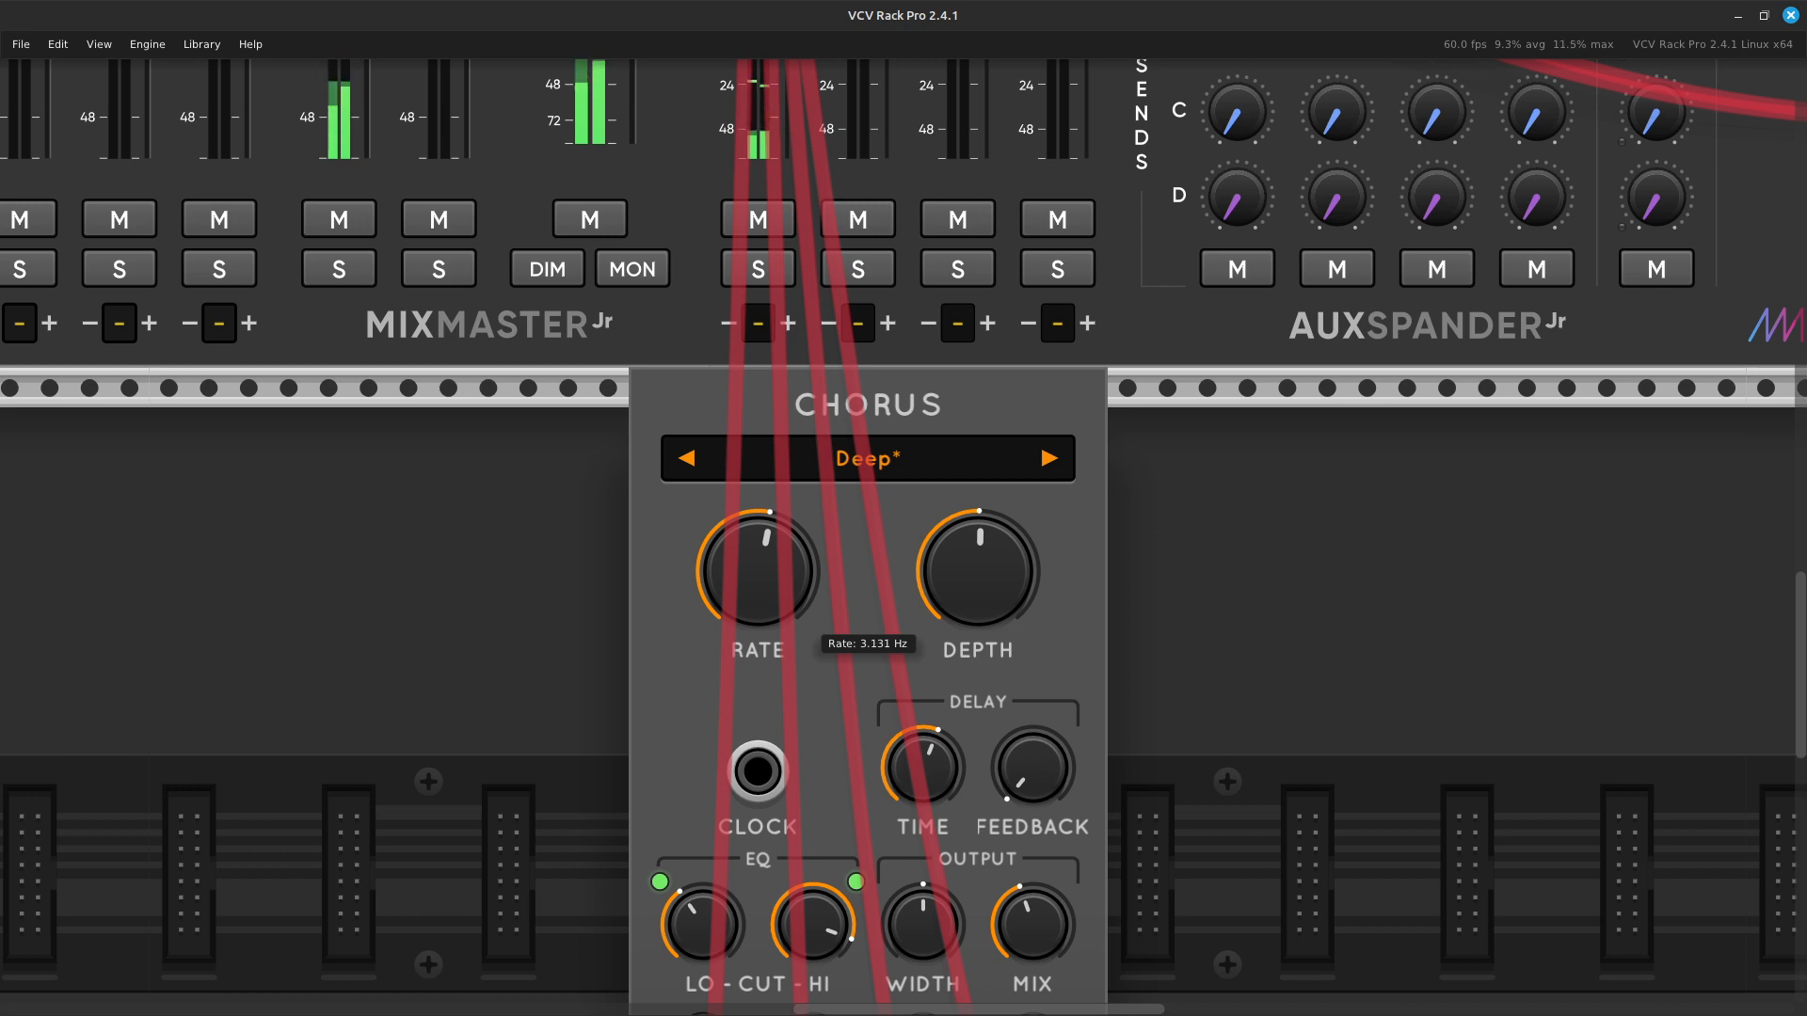
left_click_drag(757, 595, 757, 602)
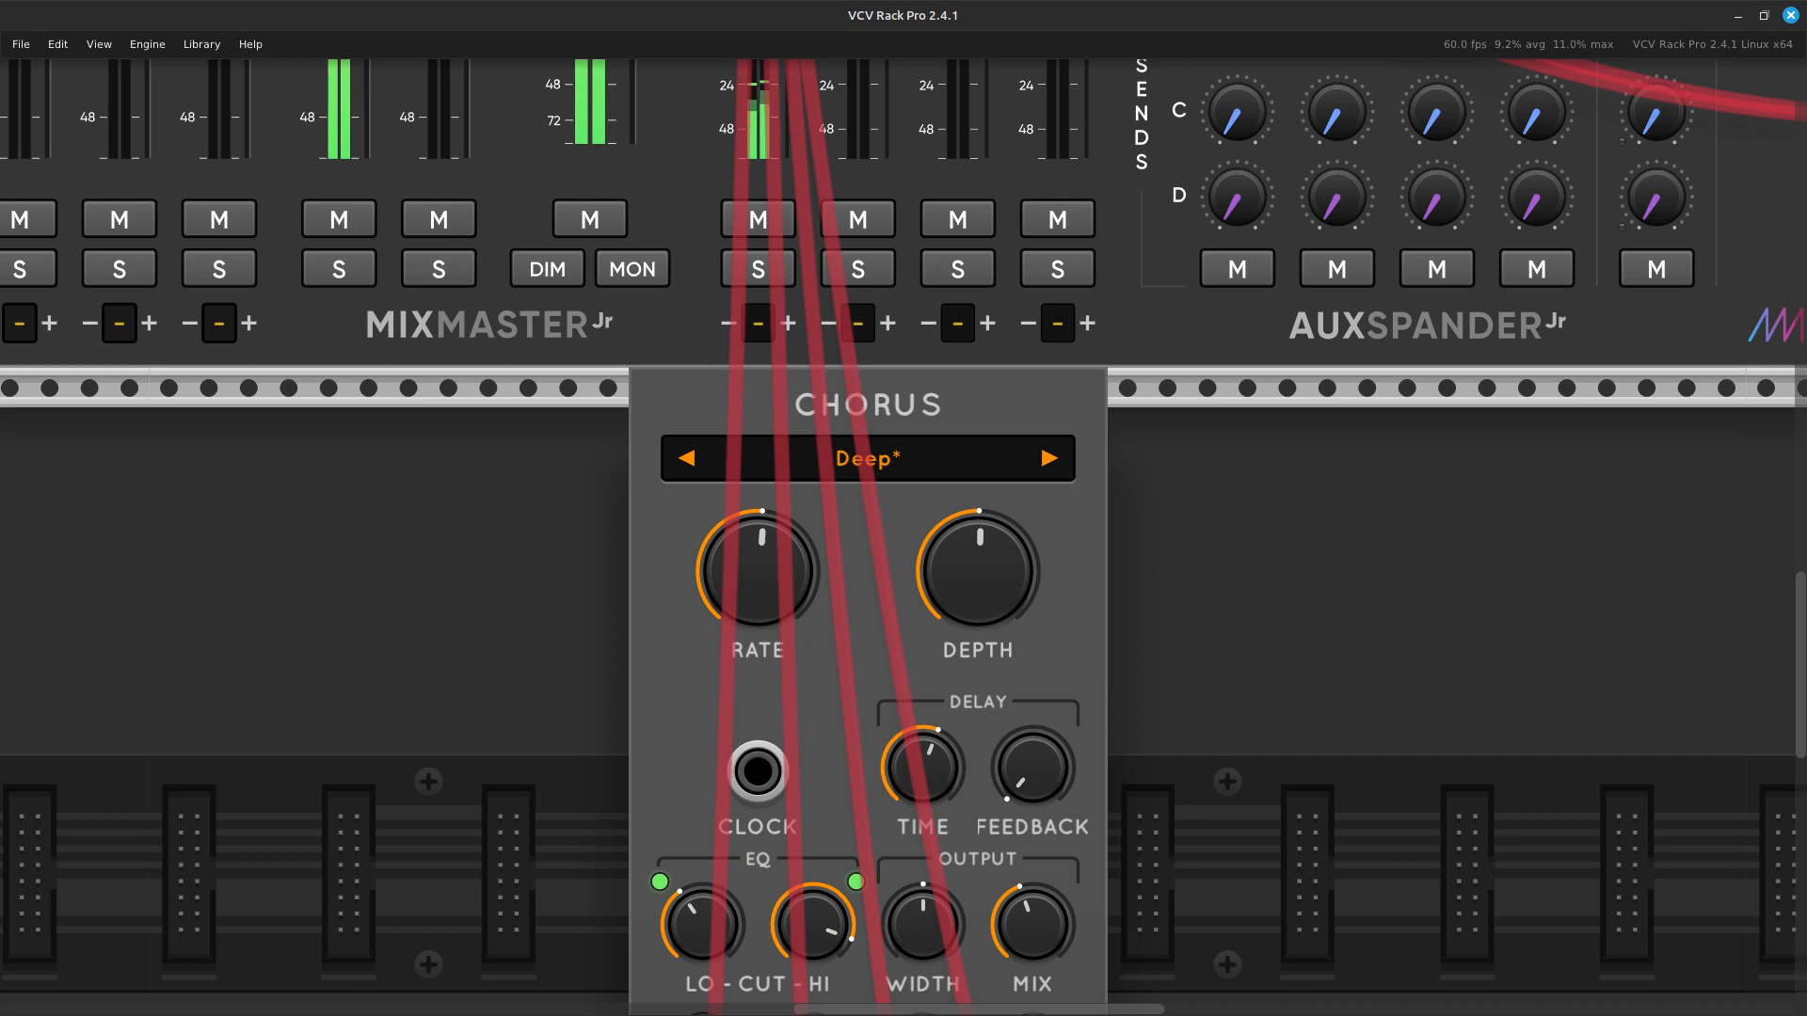
mouse_move(758, 571)
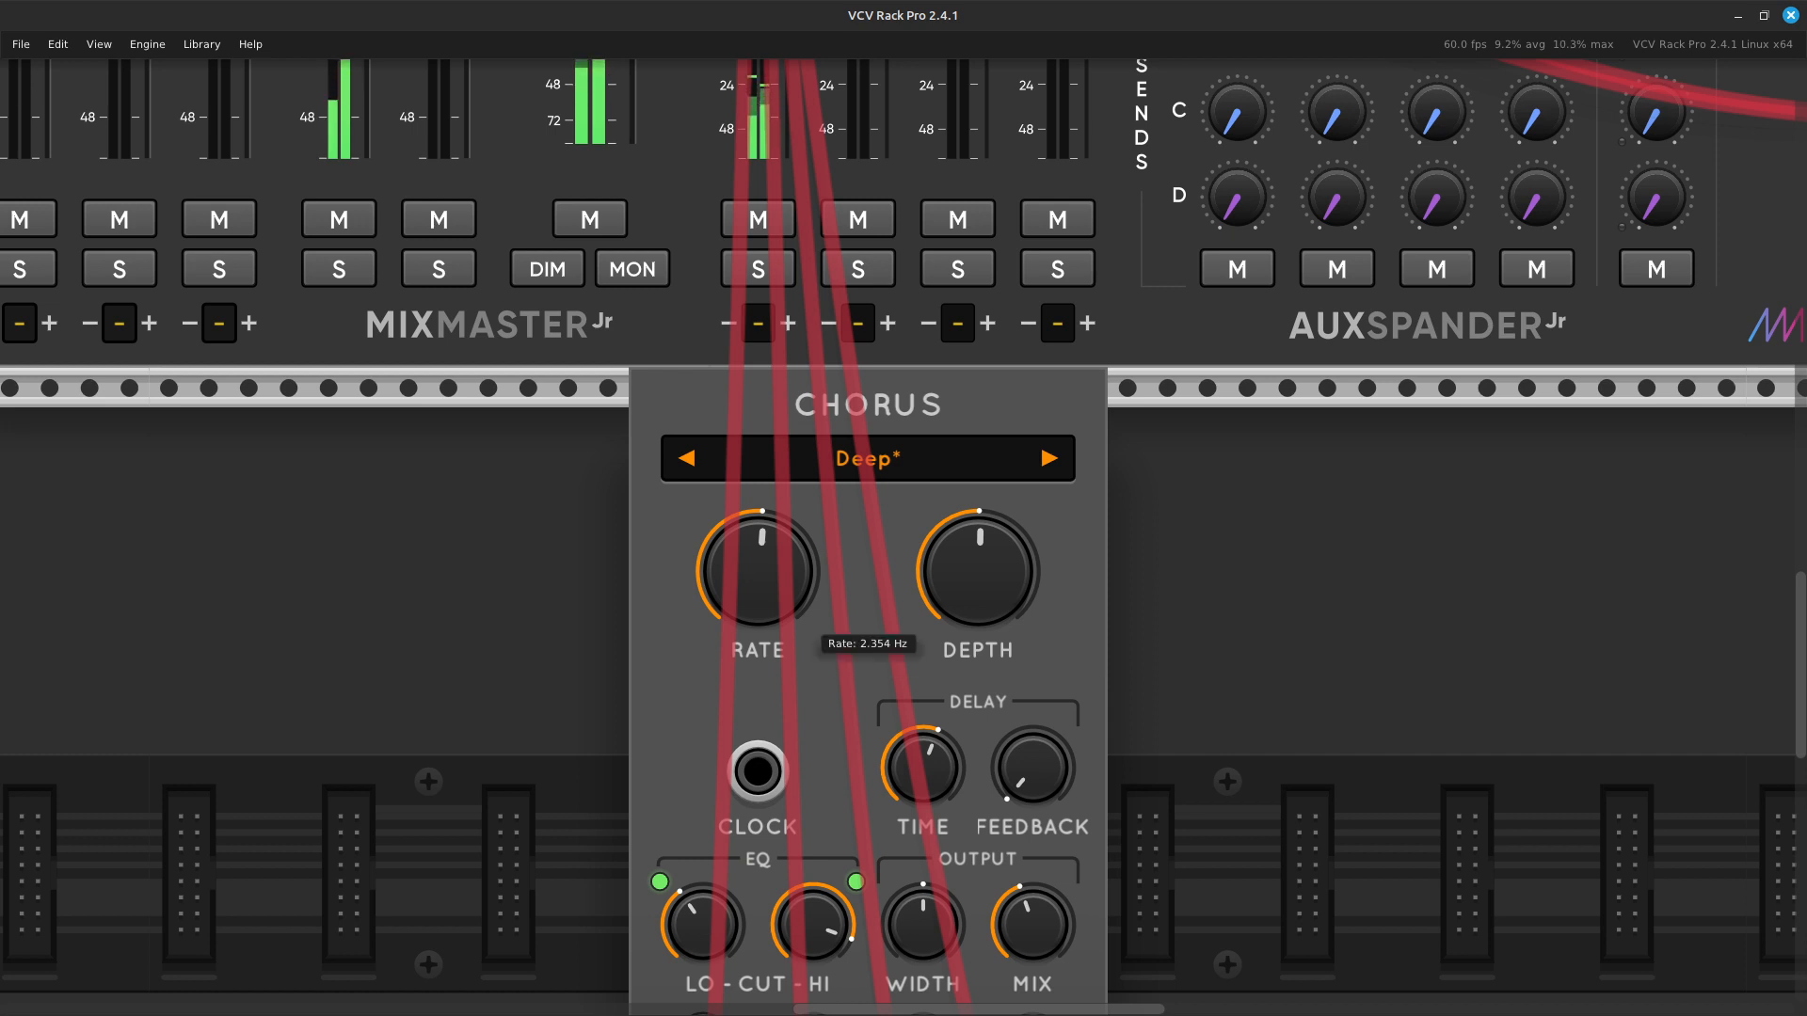
Sweep the Chorus depth down to about 21 %, up to about 70 %, and back down slightly.
key("Down")
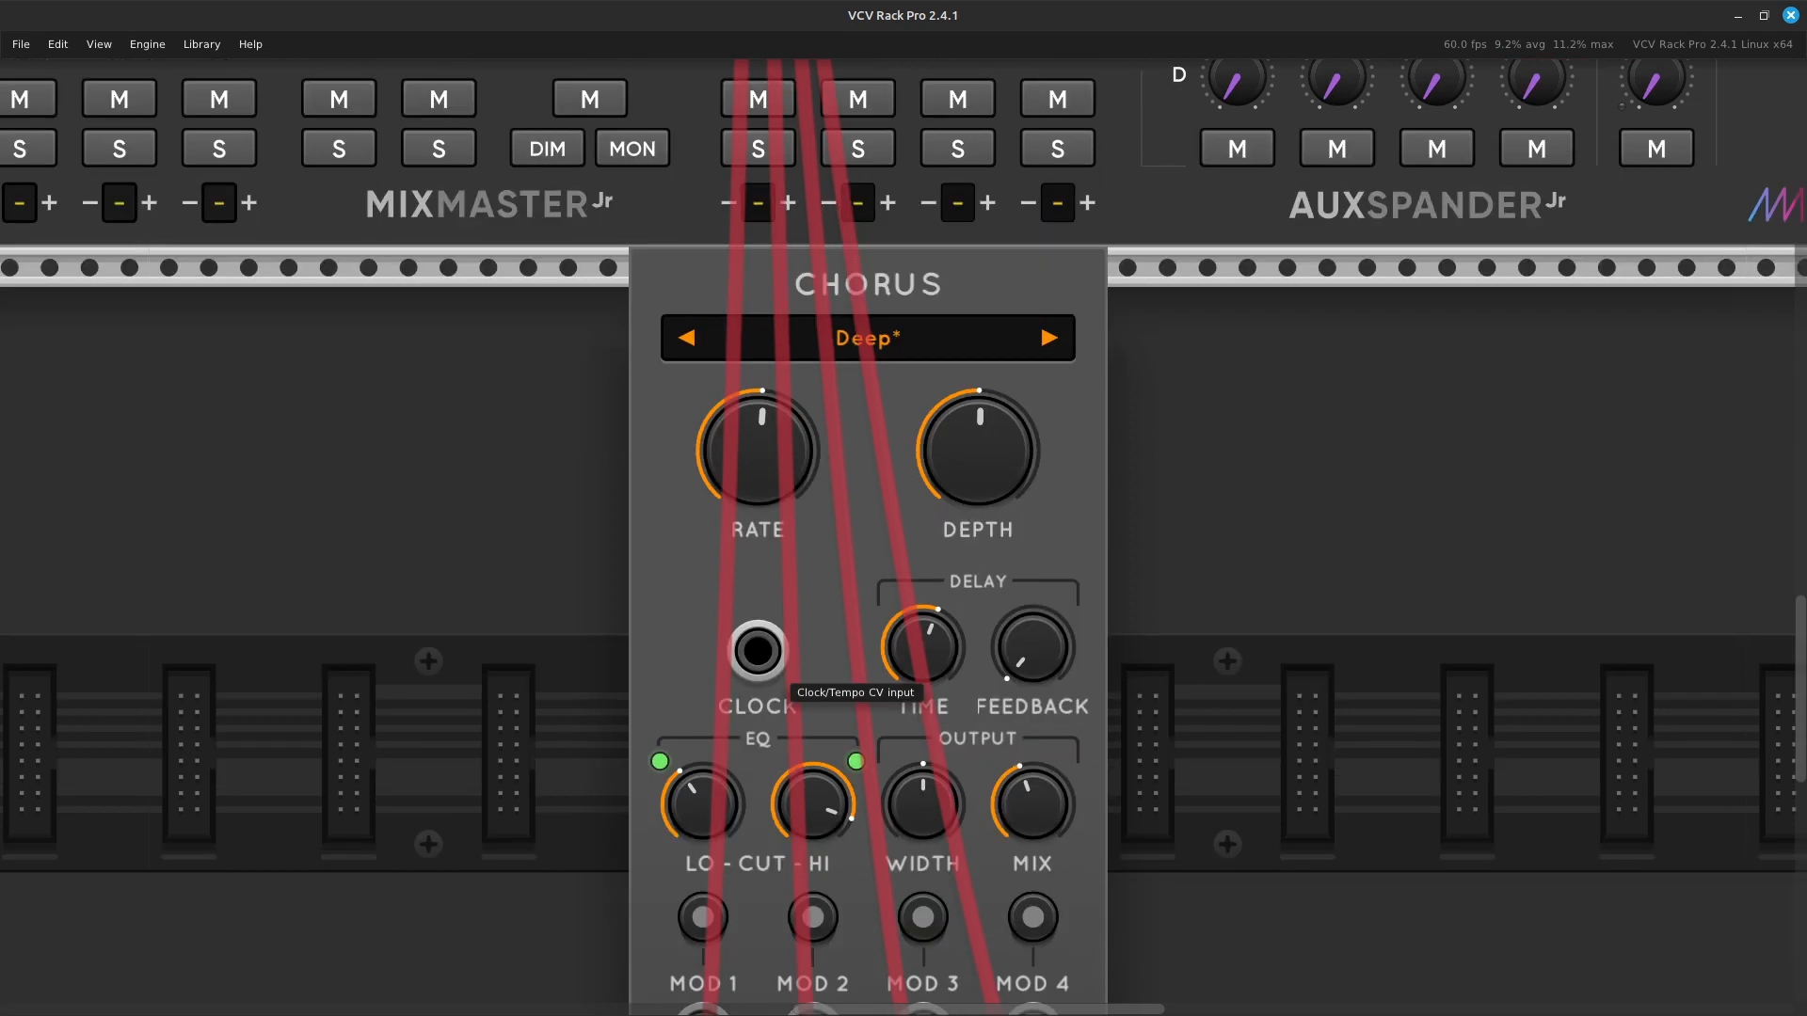
key("Right")
key("Up")
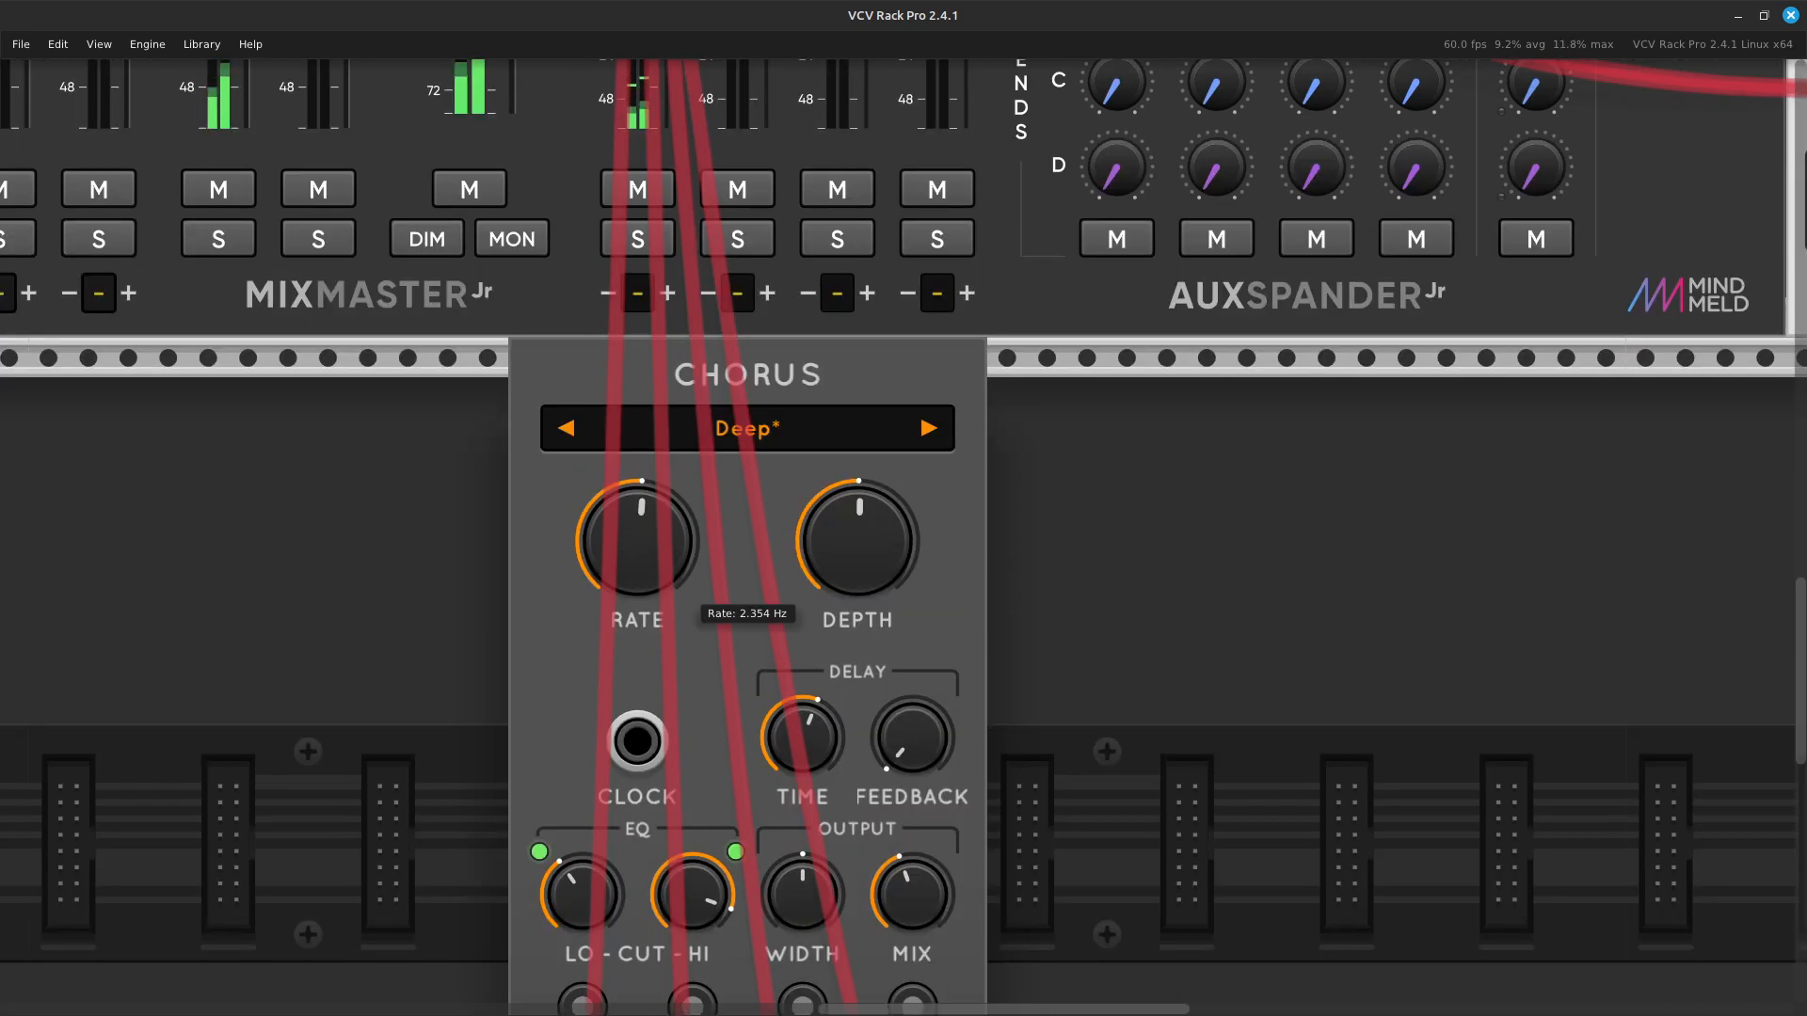
mouse_move(911, 599)
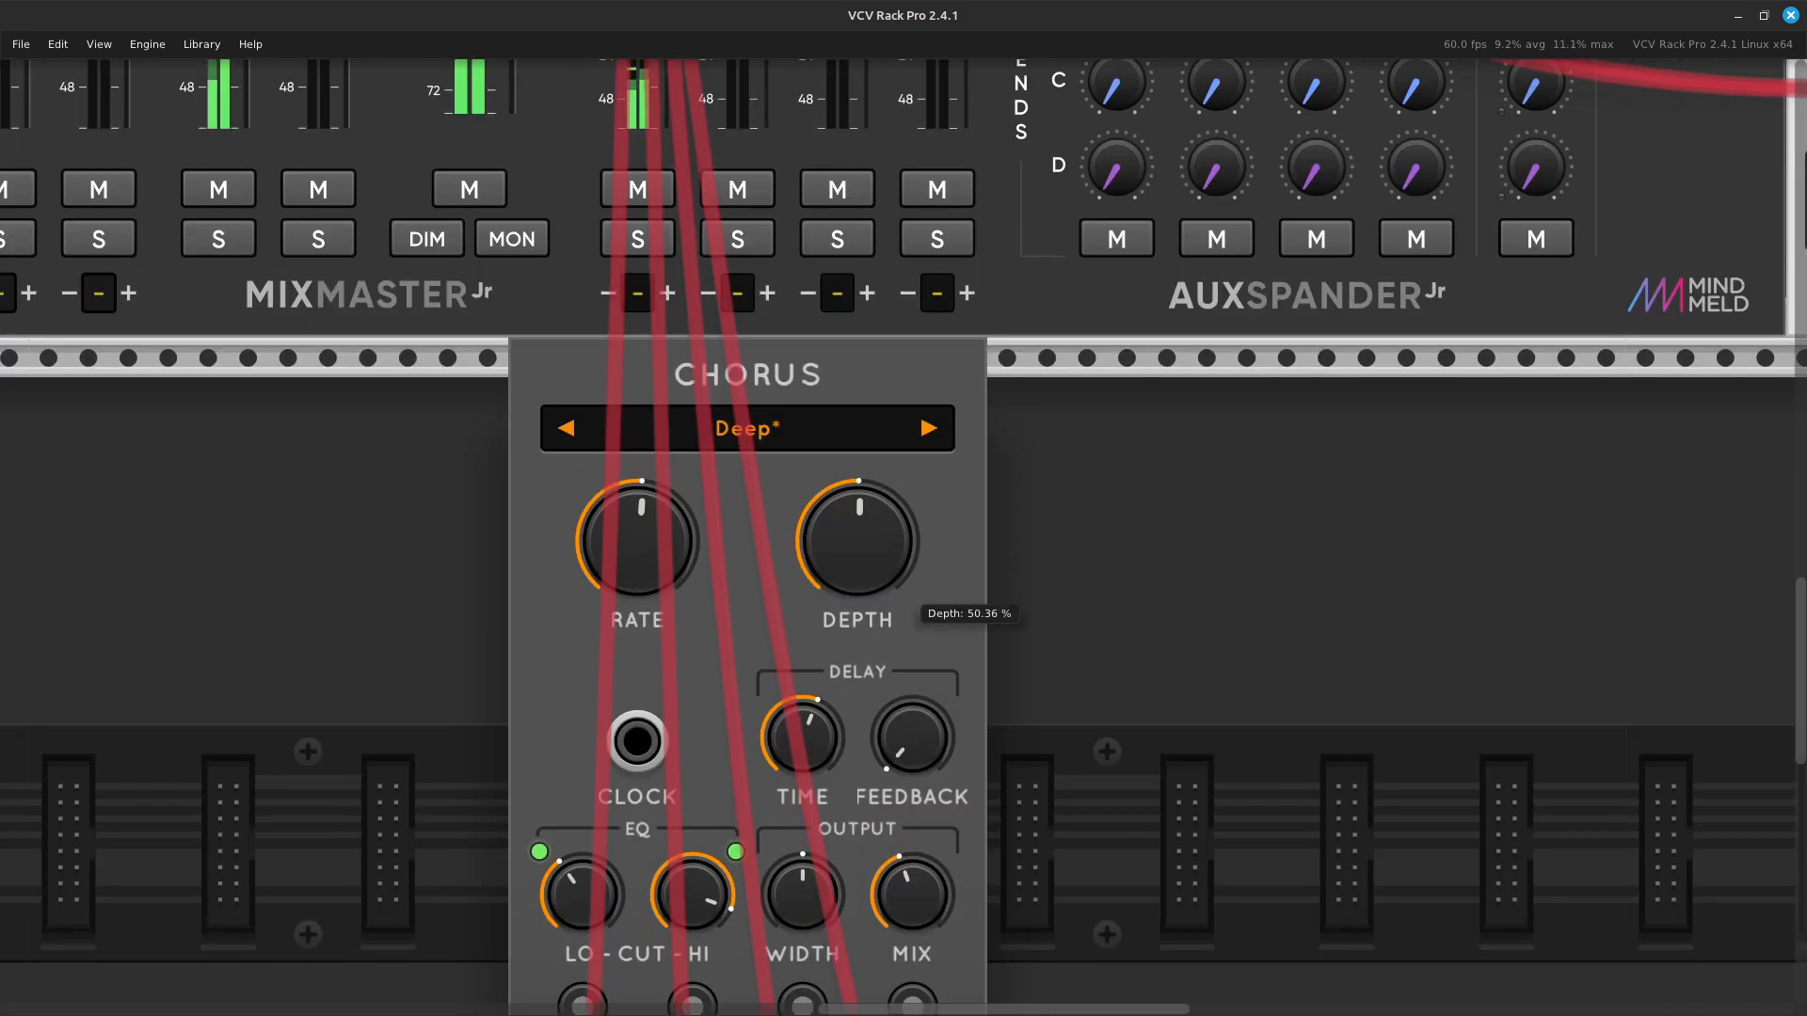
left_click_drag(911, 598, 911, 706)
mouse_move(857, 542)
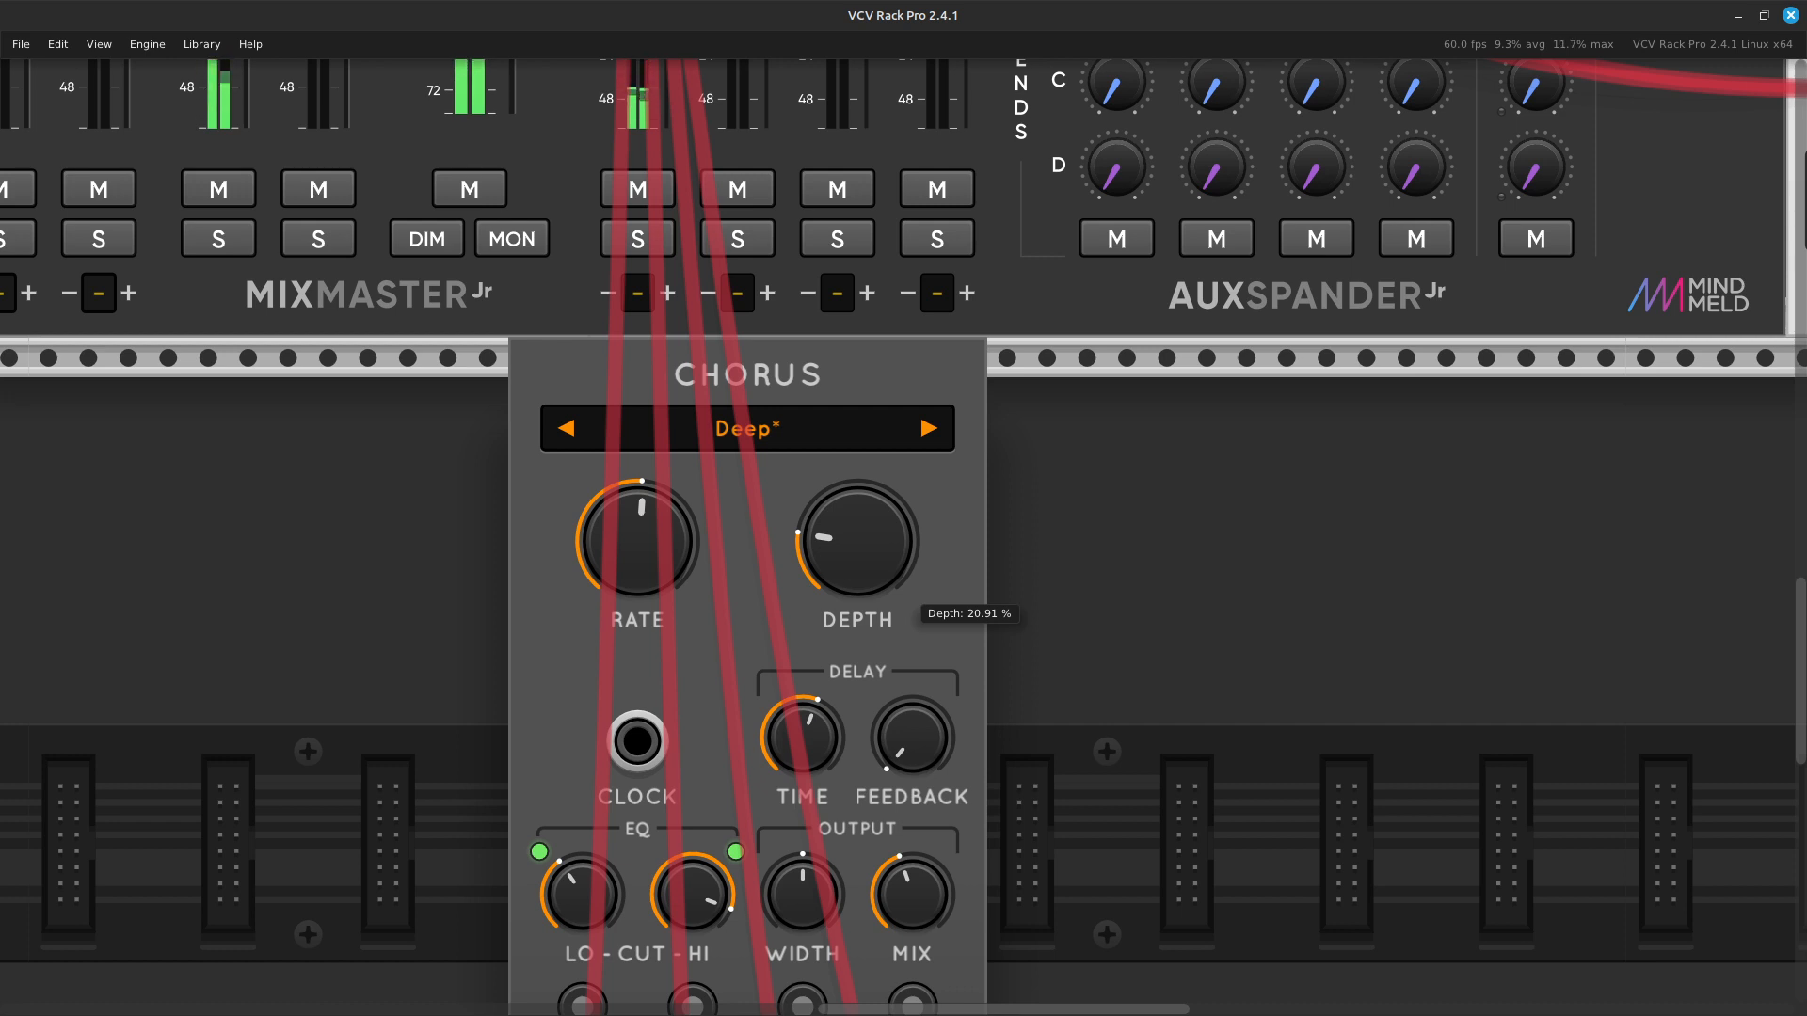
left_click_drag(857, 542, 857, 430)
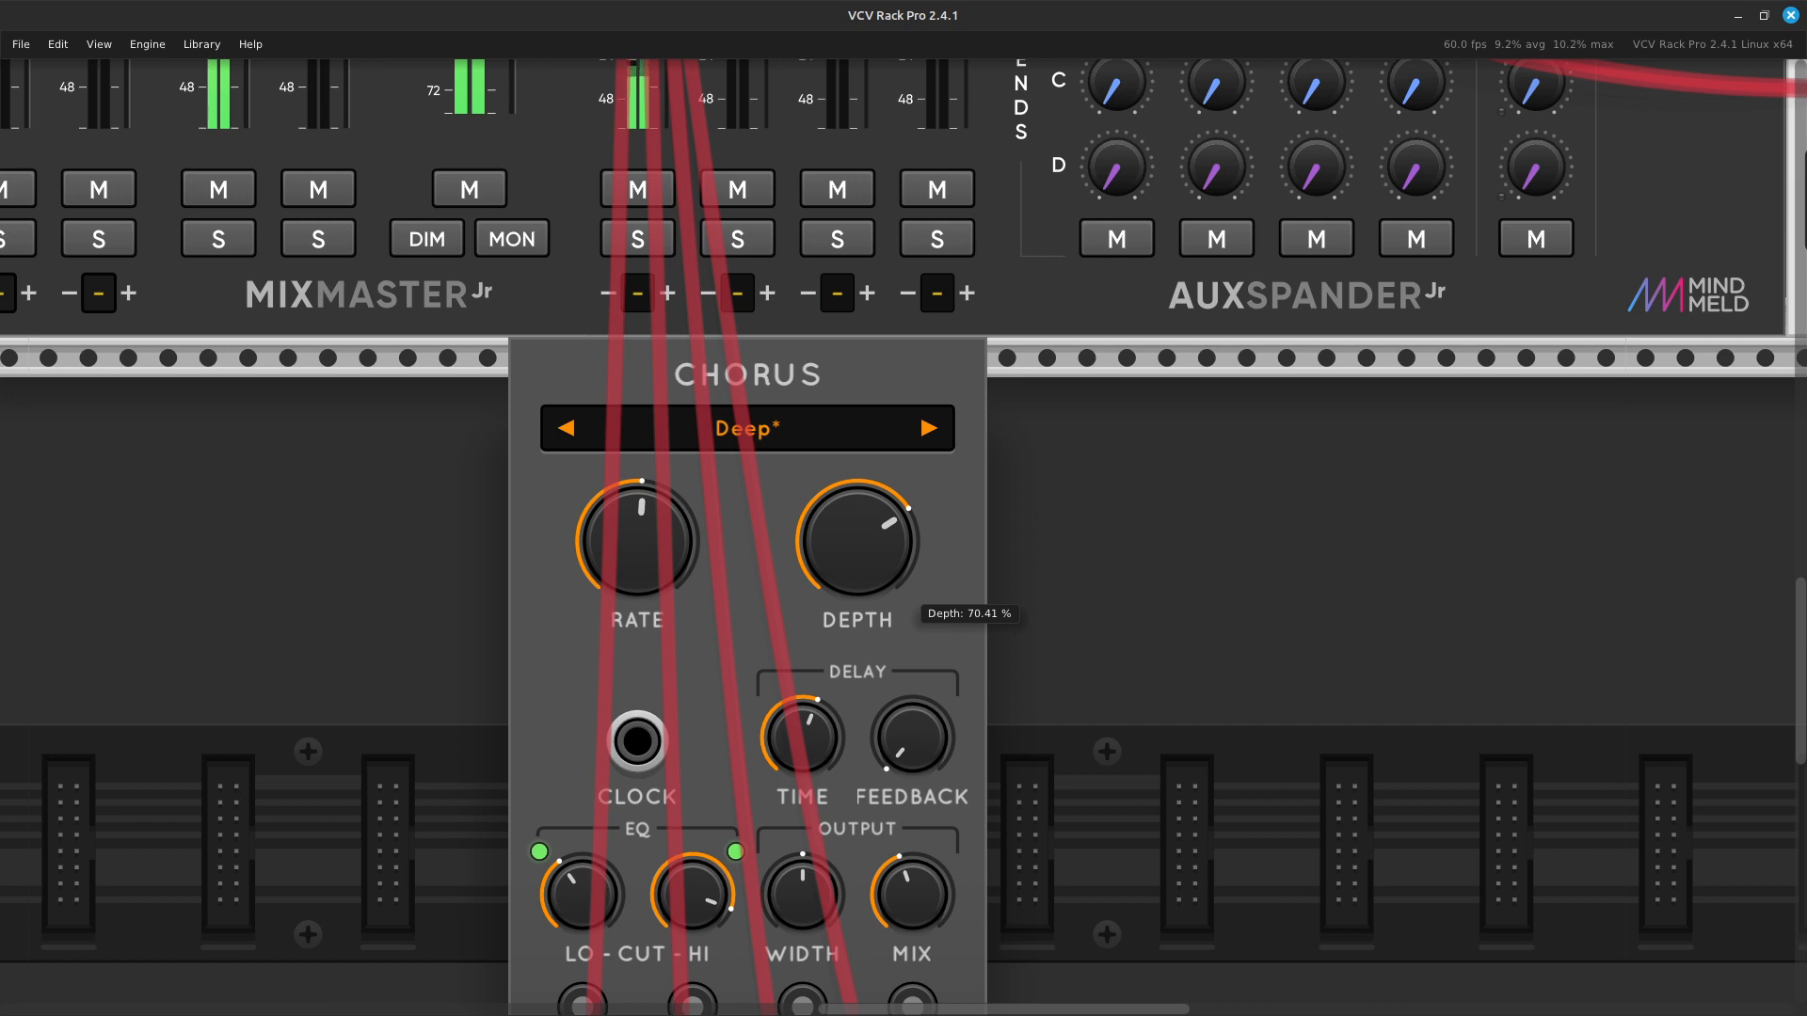
left_click_drag(857, 539, 858, 550)
Slow the Chorus rate in stages to about 0.16 Hz.
mouse_move(638, 542)
left_click_drag(638, 542, 638, 572)
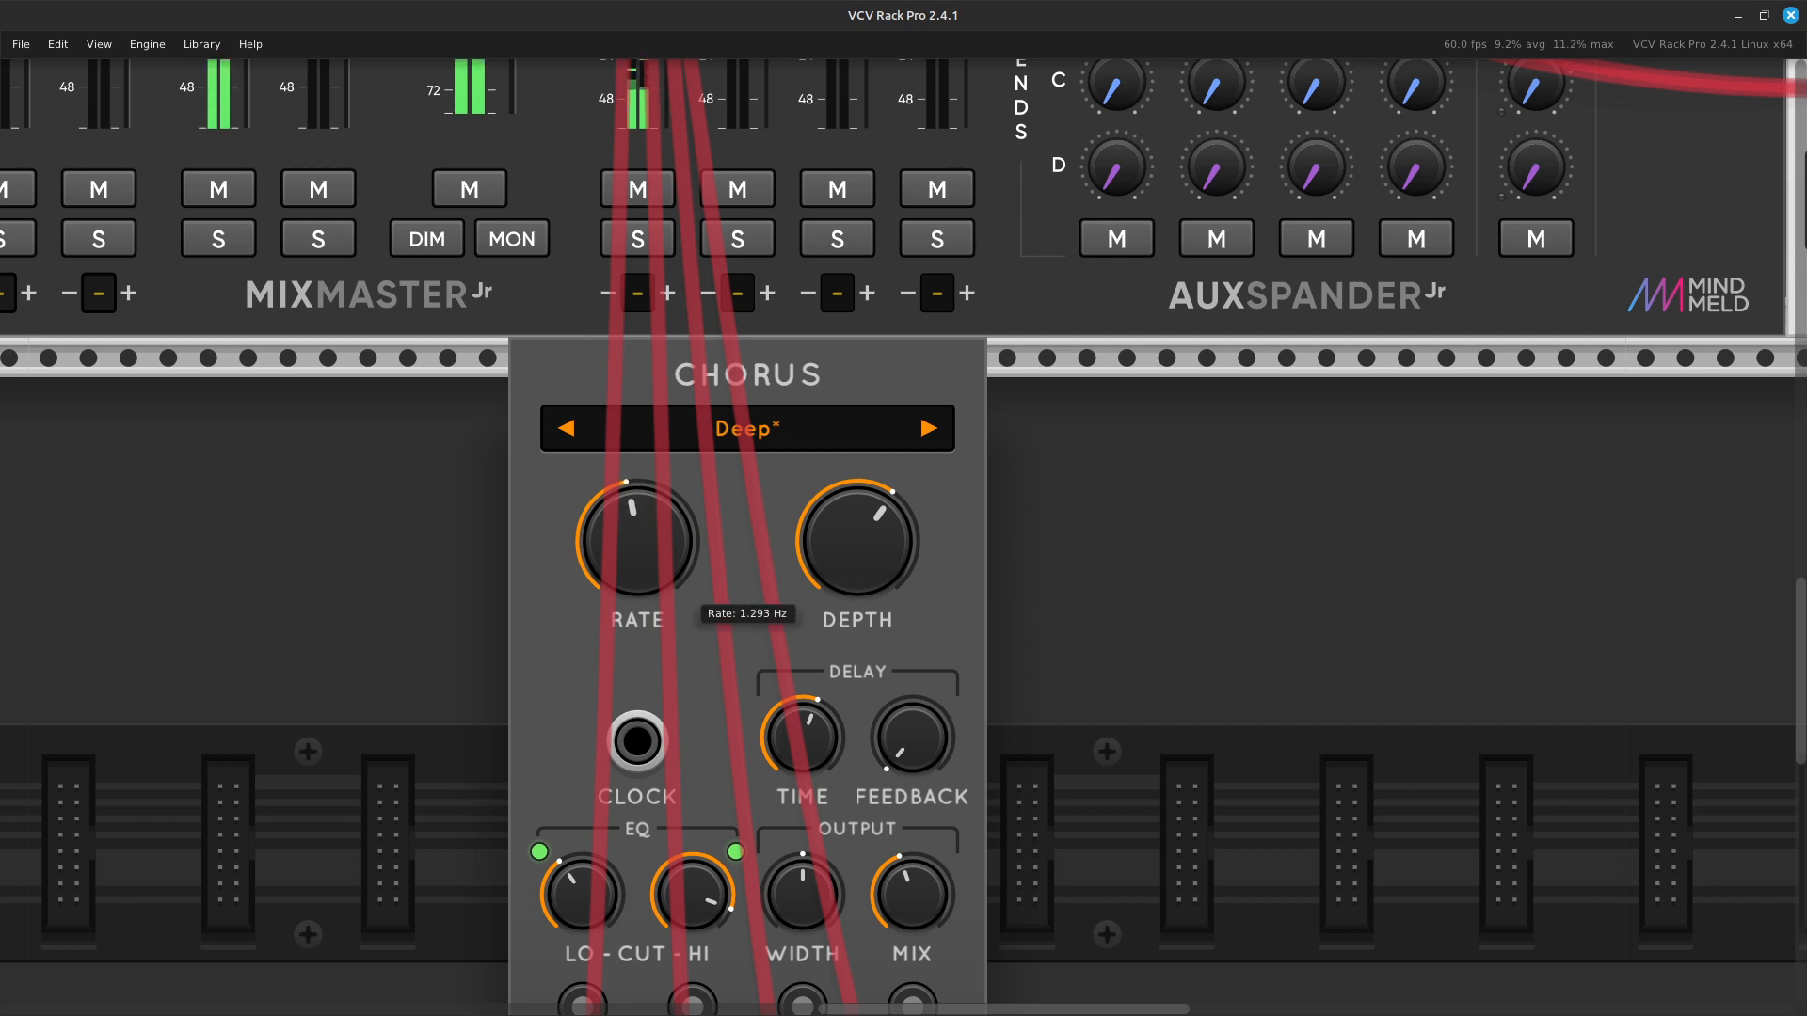
left_click_drag(638, 573, 638, 600)
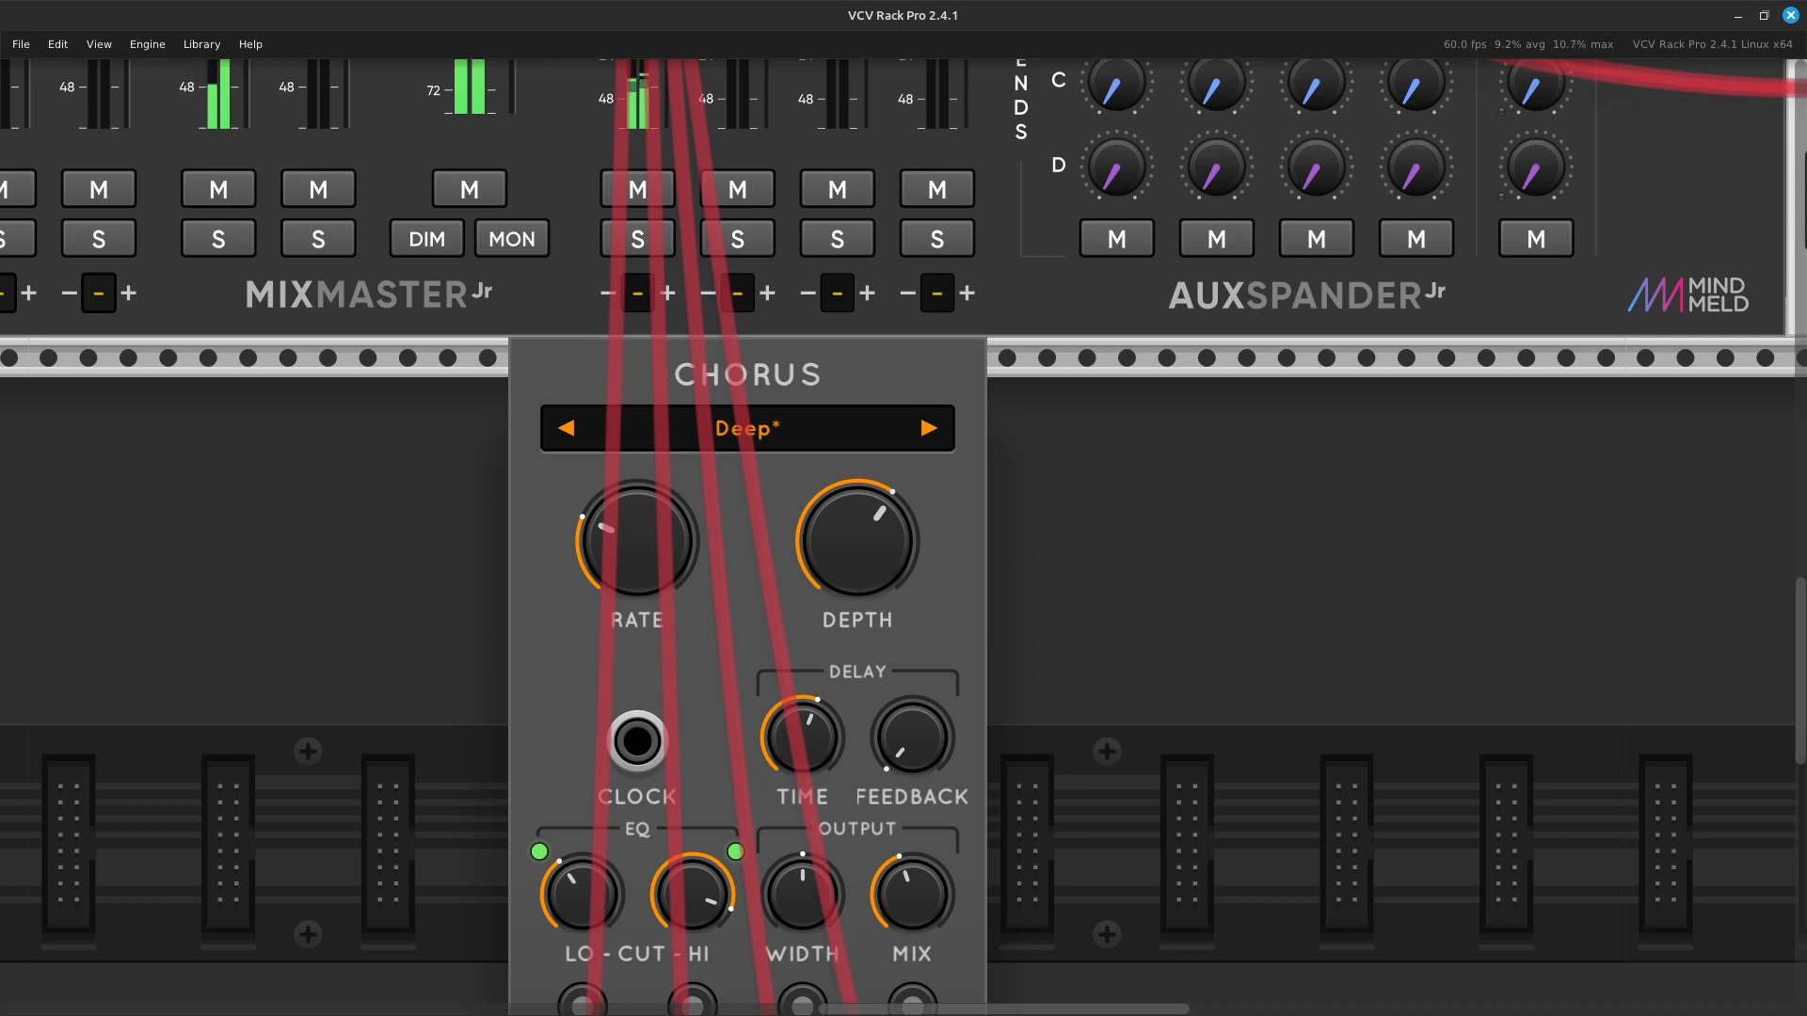
left_click_drag(638, 542, 638, 539)
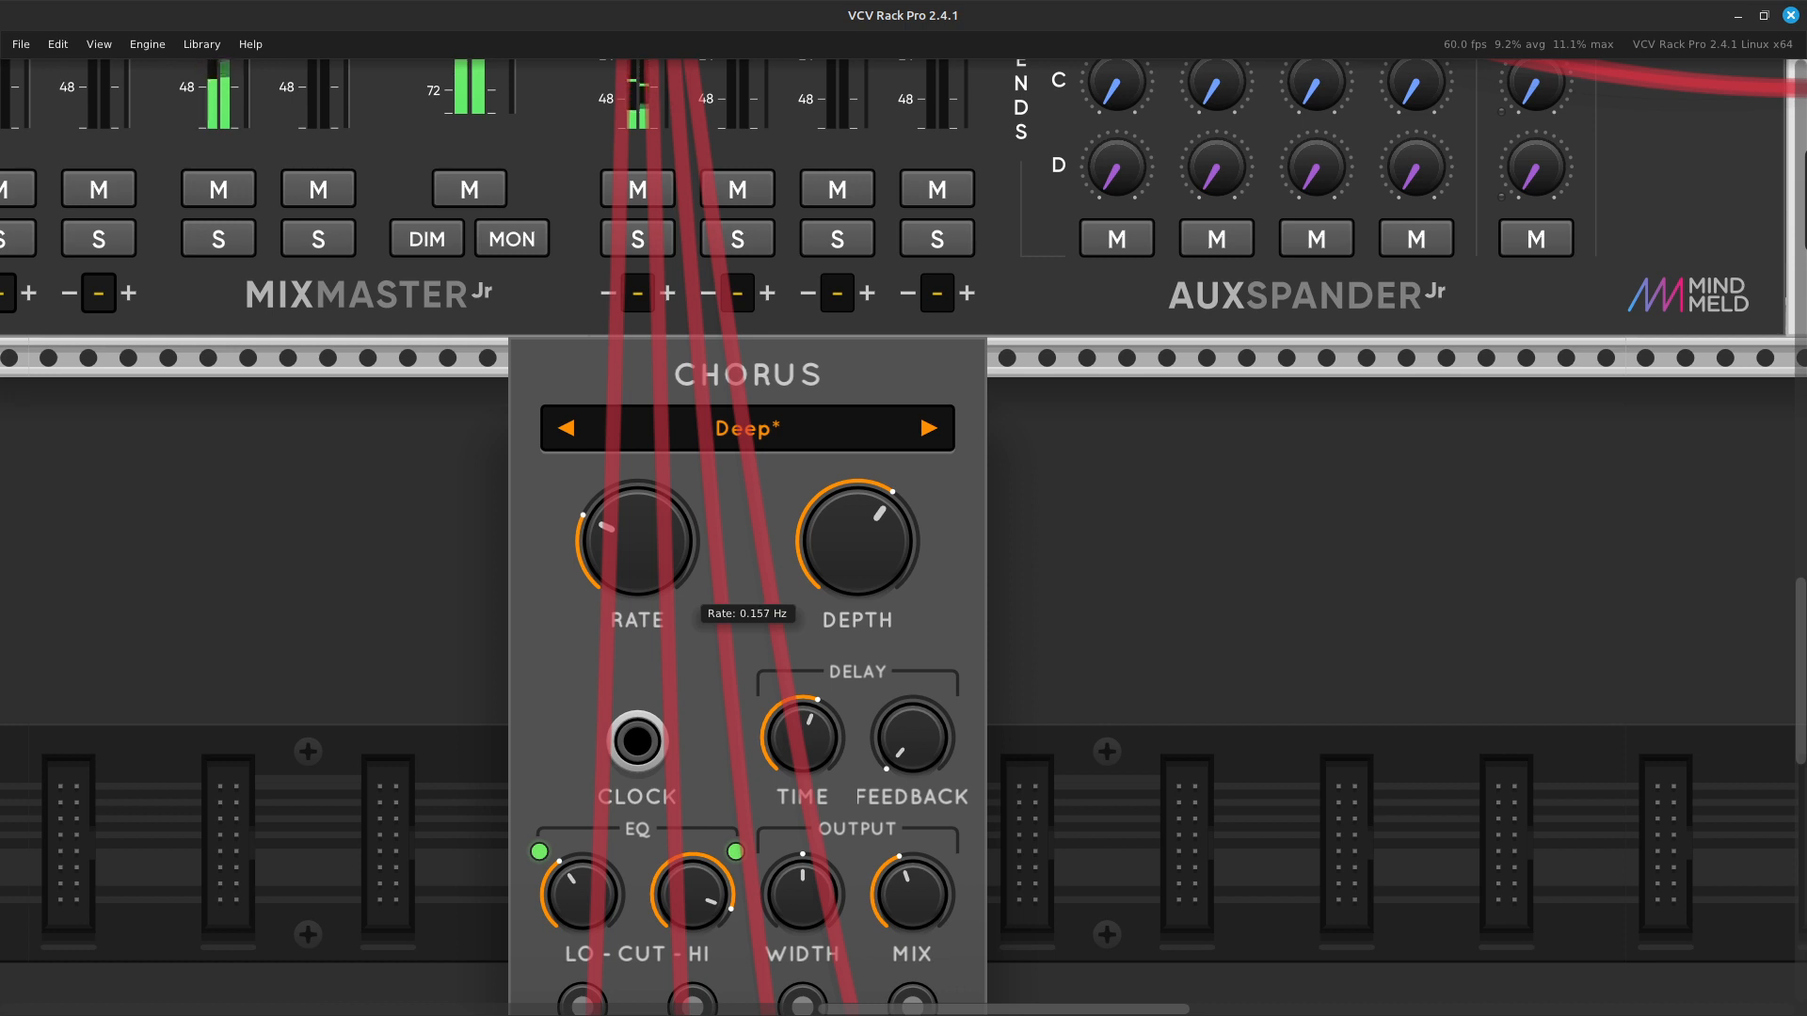
Raise the Chorus depth to about 84 % and nudge the rate up slightly.
left_click_drag(856, 541, 856, 502)
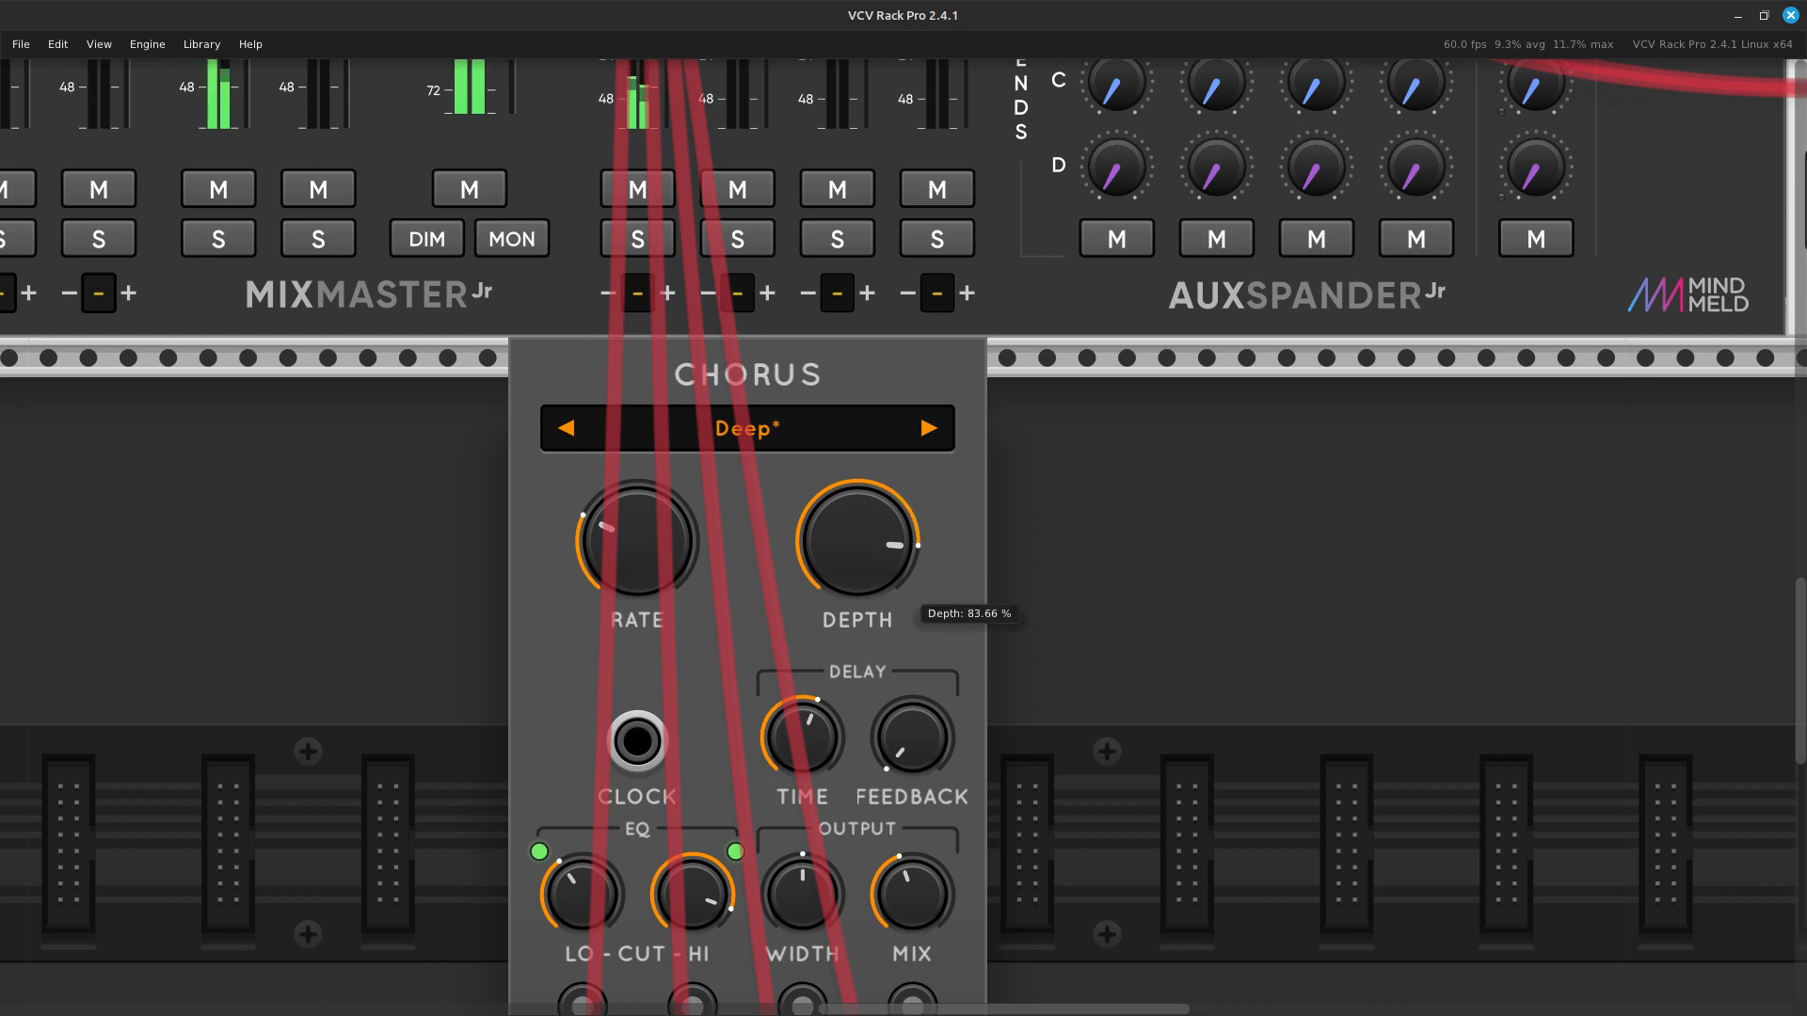
mouse_move(638, 542)
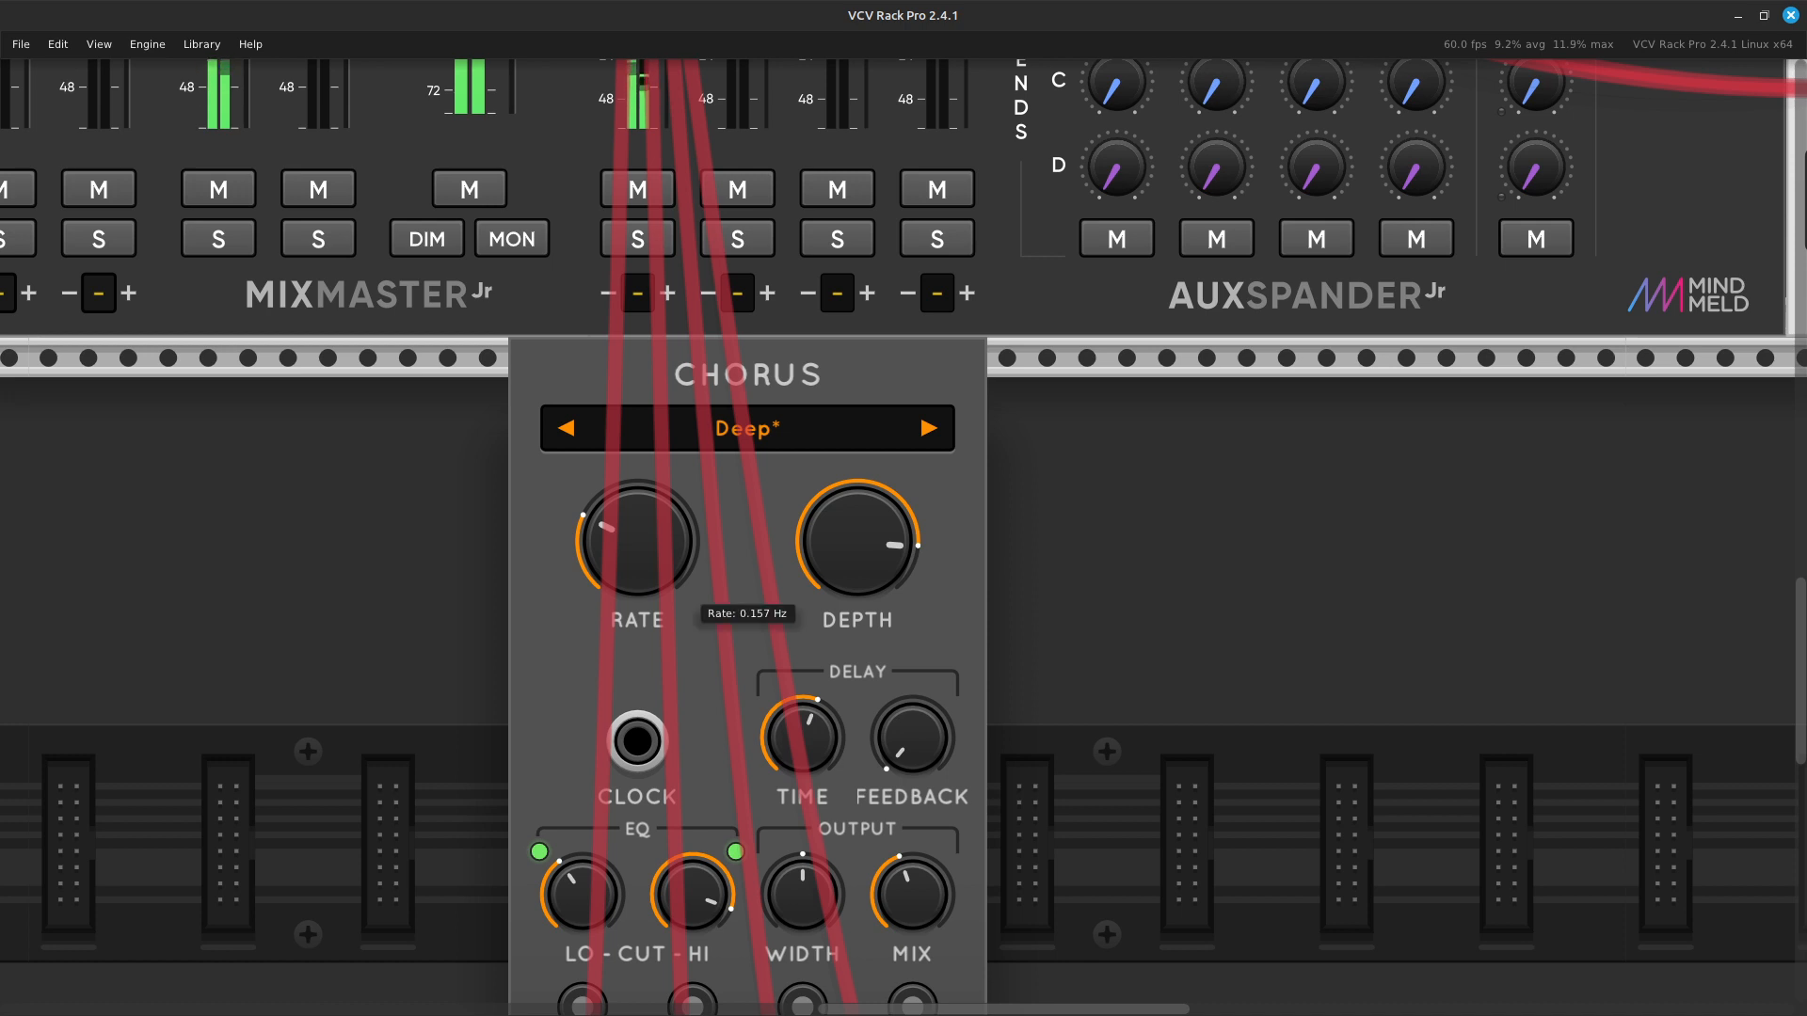
left_click_drag(638, 542, 638, 533)
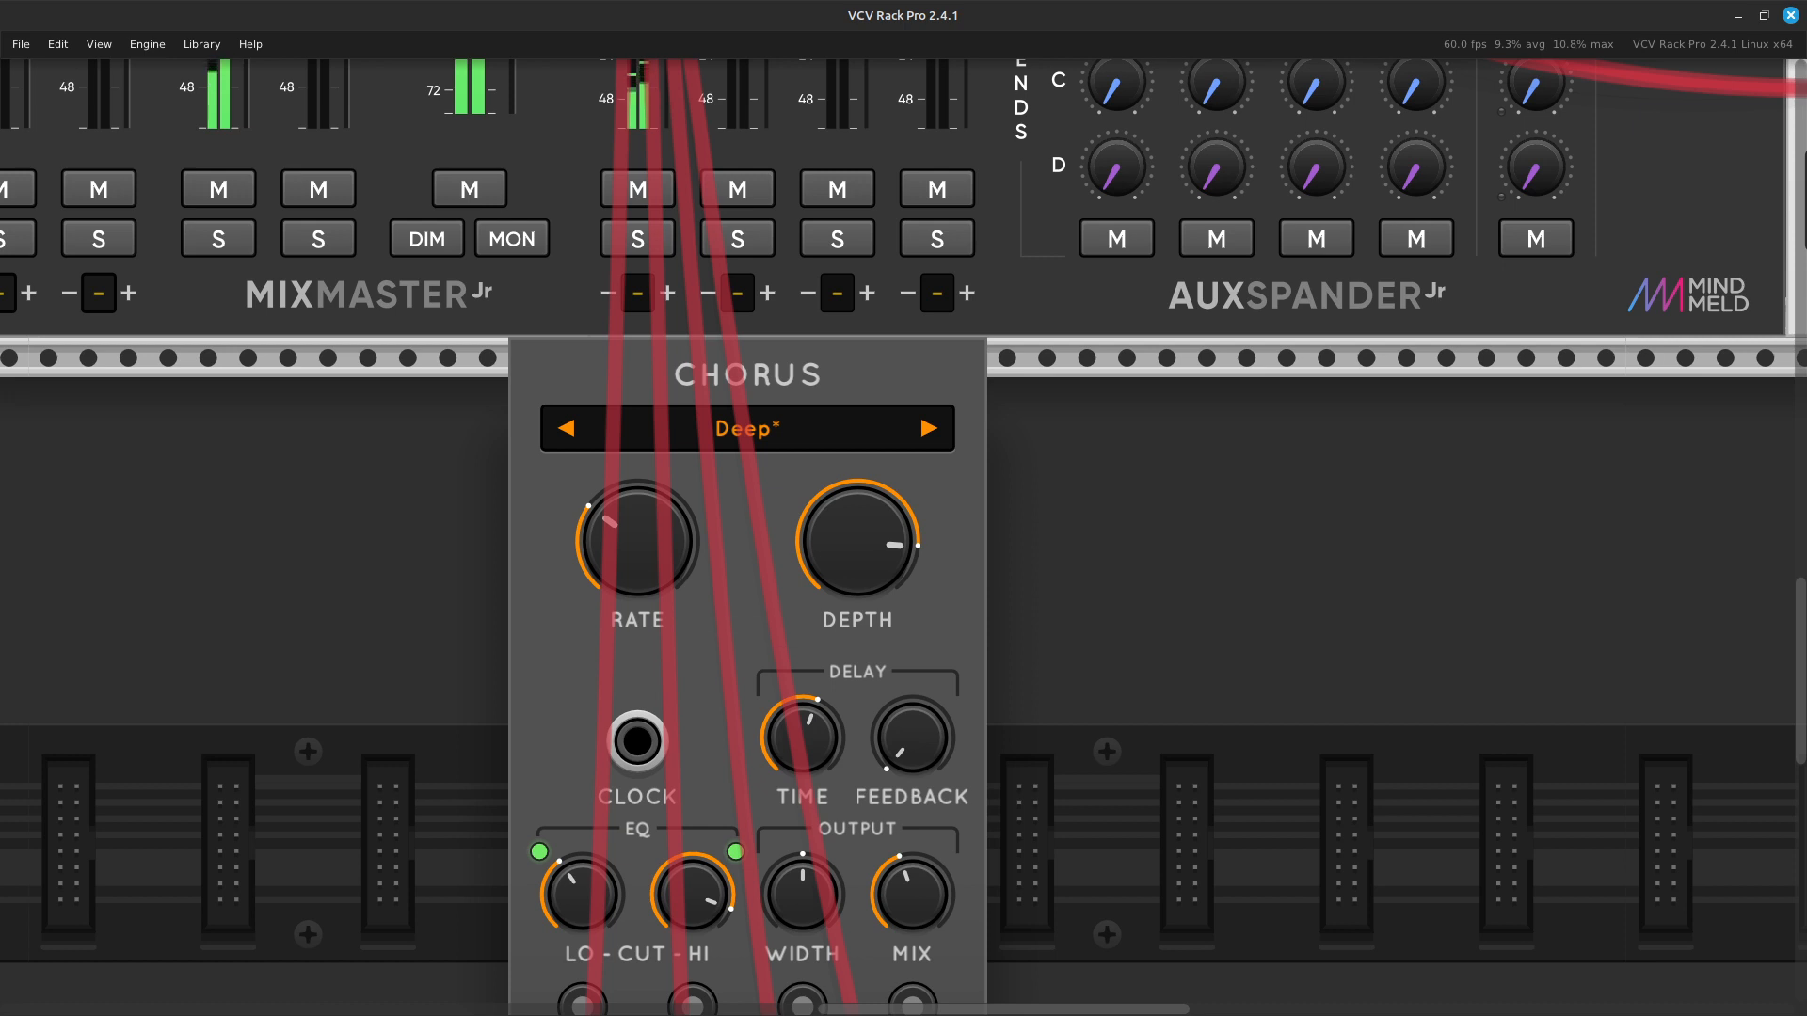
Lengthen the Chorus delay time to about 24 ms and trim it back slightly.
scroll(743, 602, "down", 5)
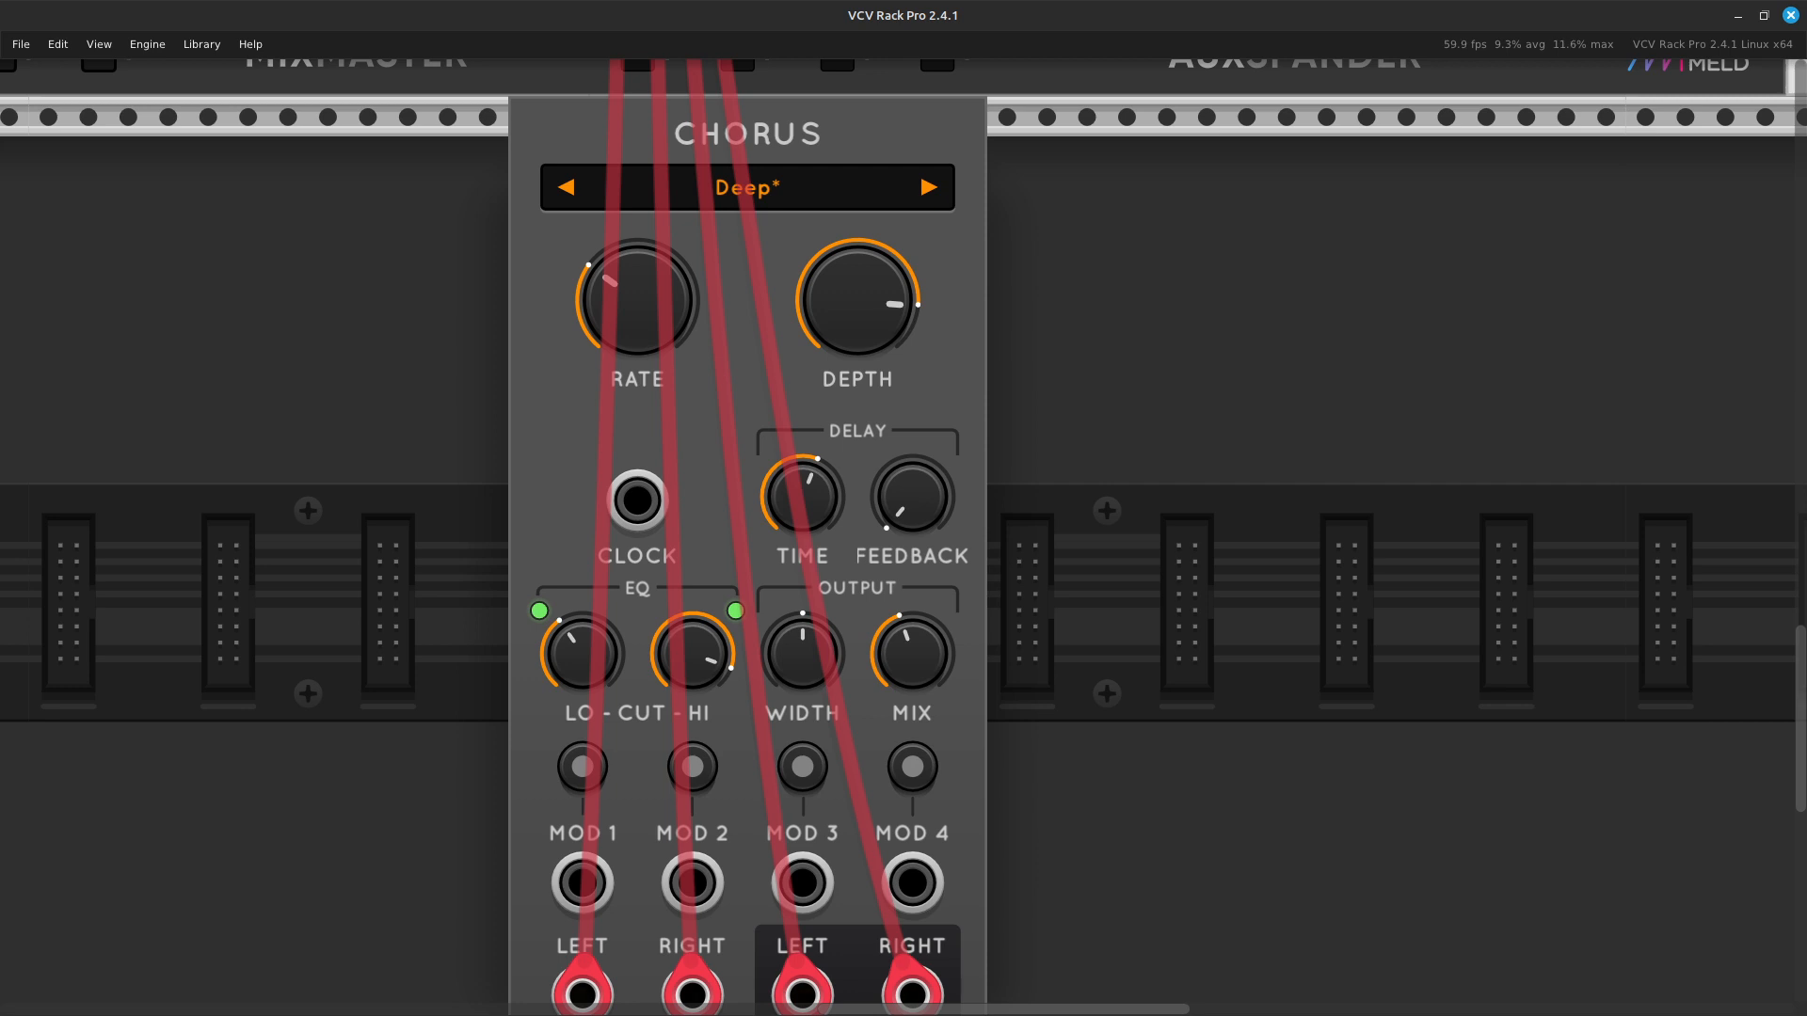
mouse_move(941, 525)
mouse_move(803, 496)
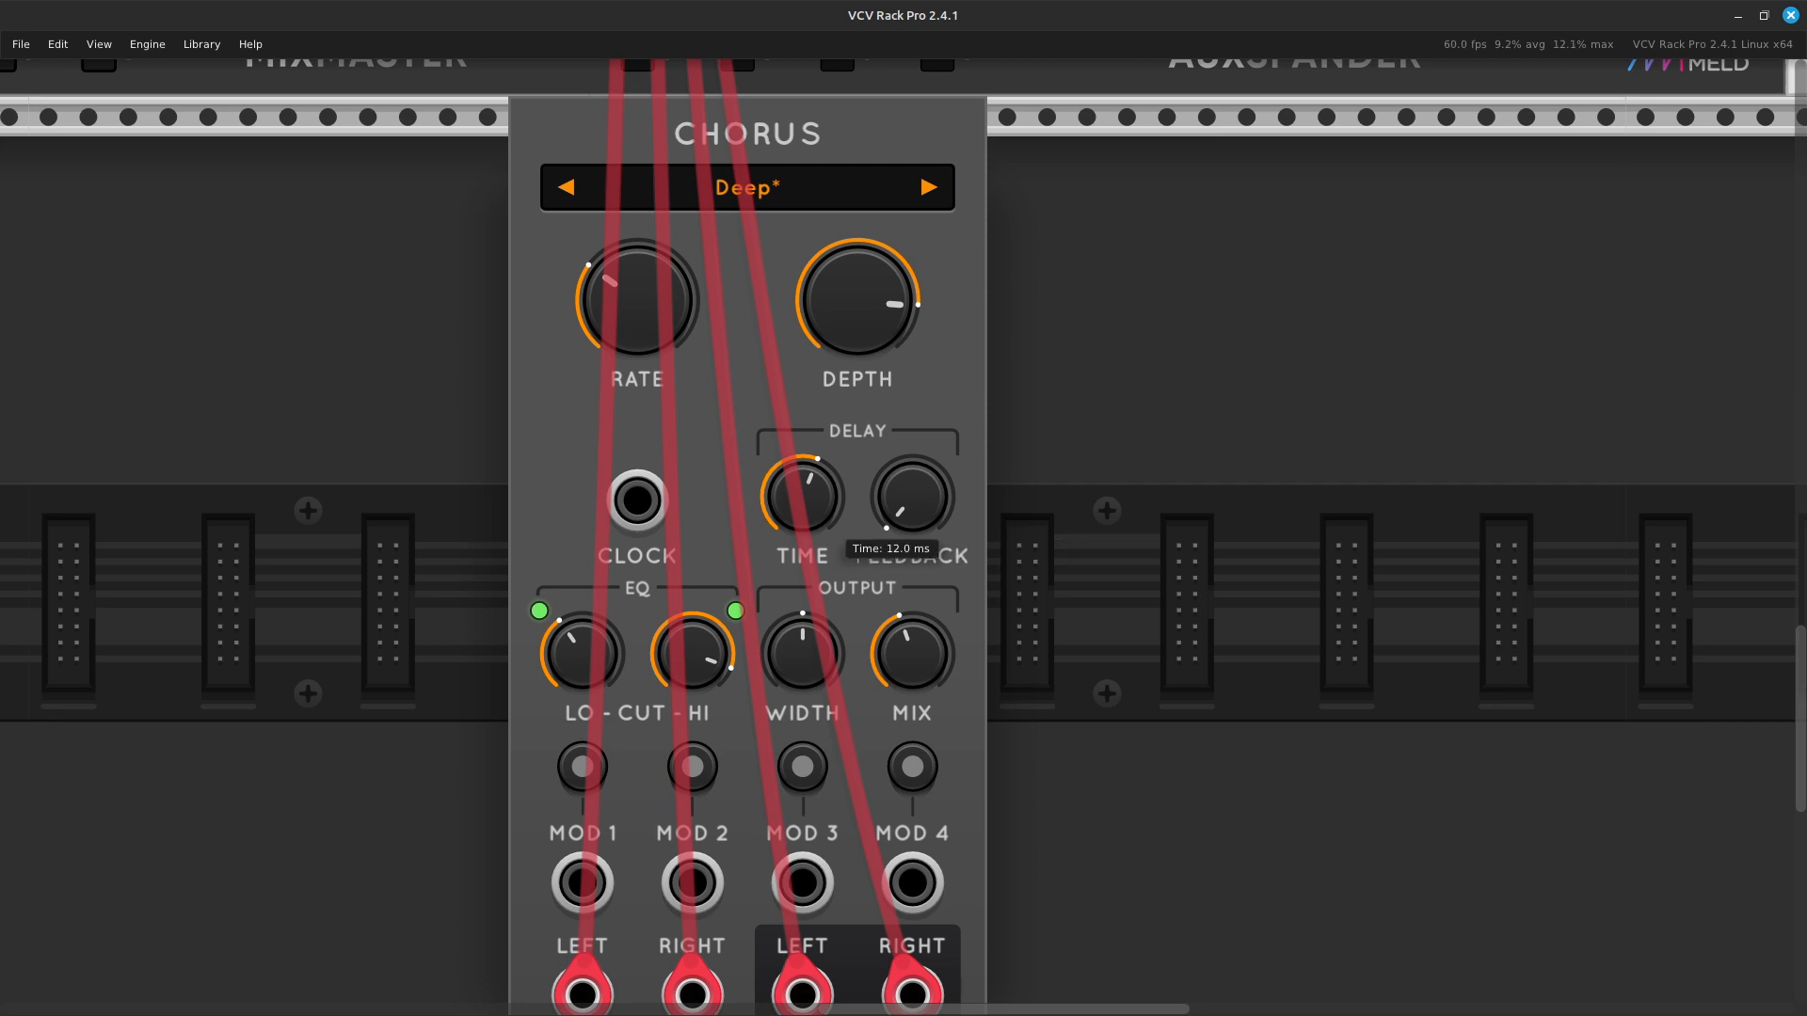
left_click_drag(802, 496, 803, 463)
mouse_move(911, 497)
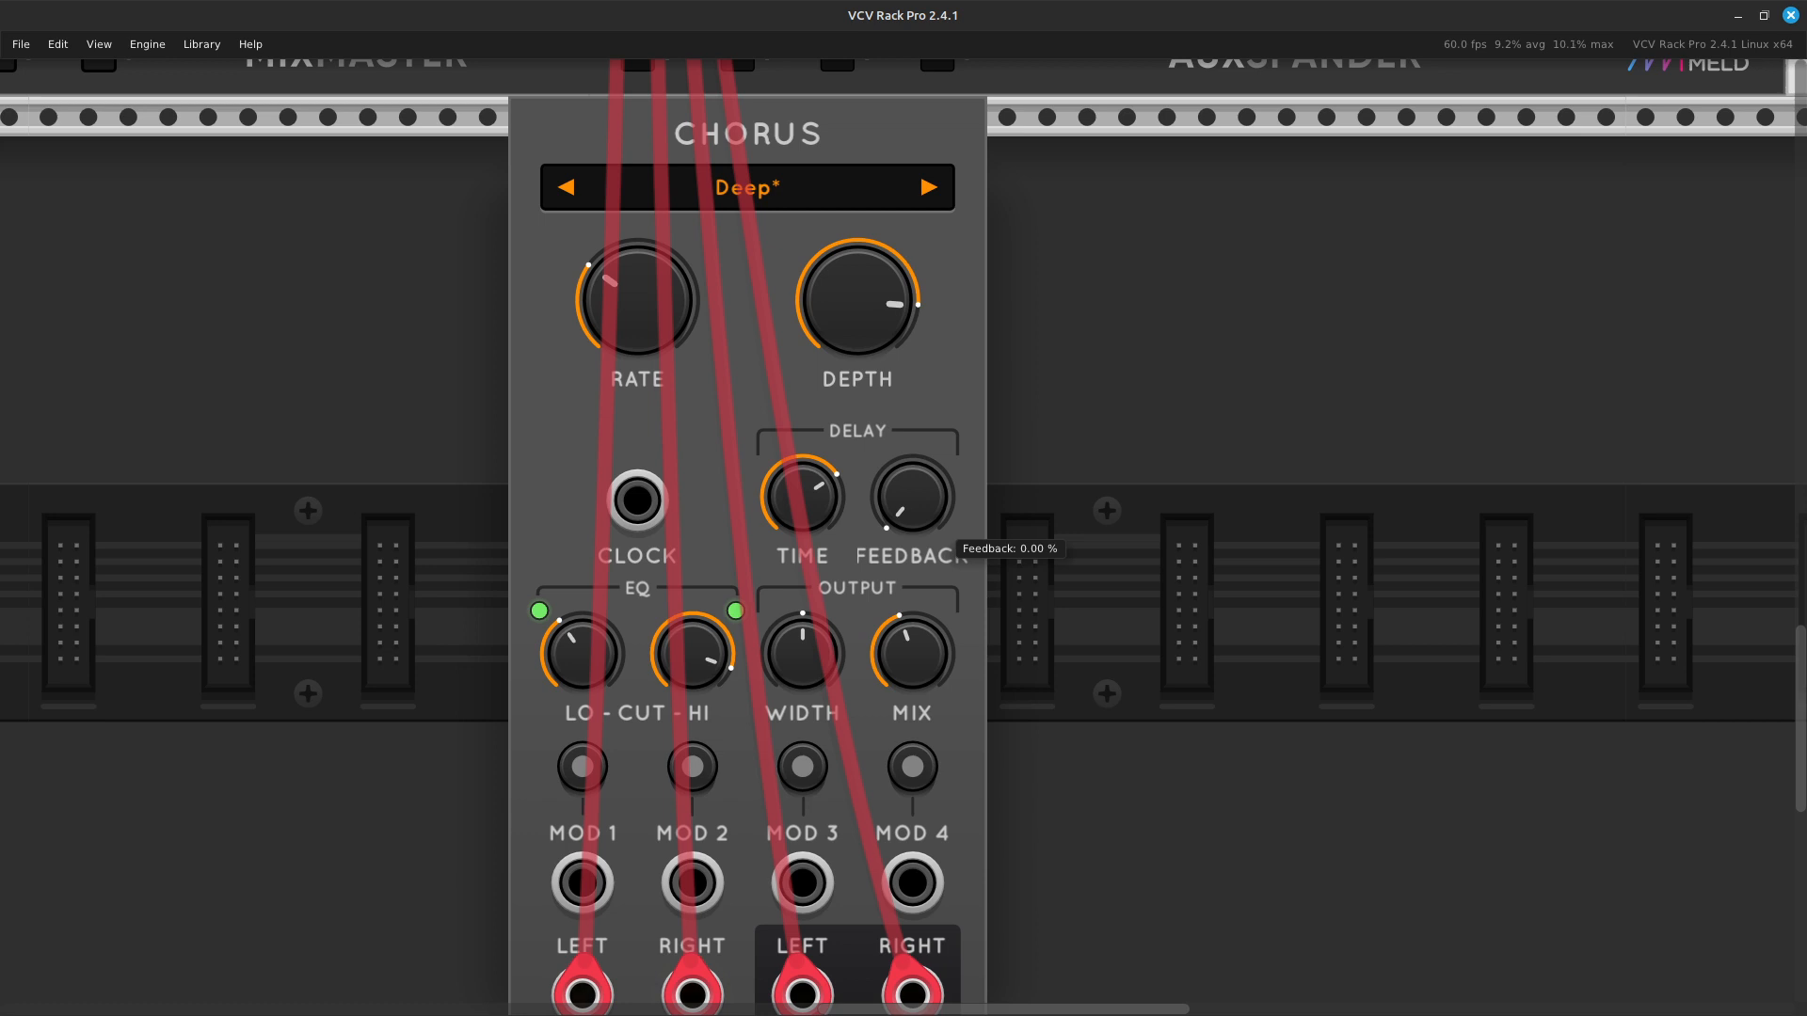
mouse_move(803, 497)
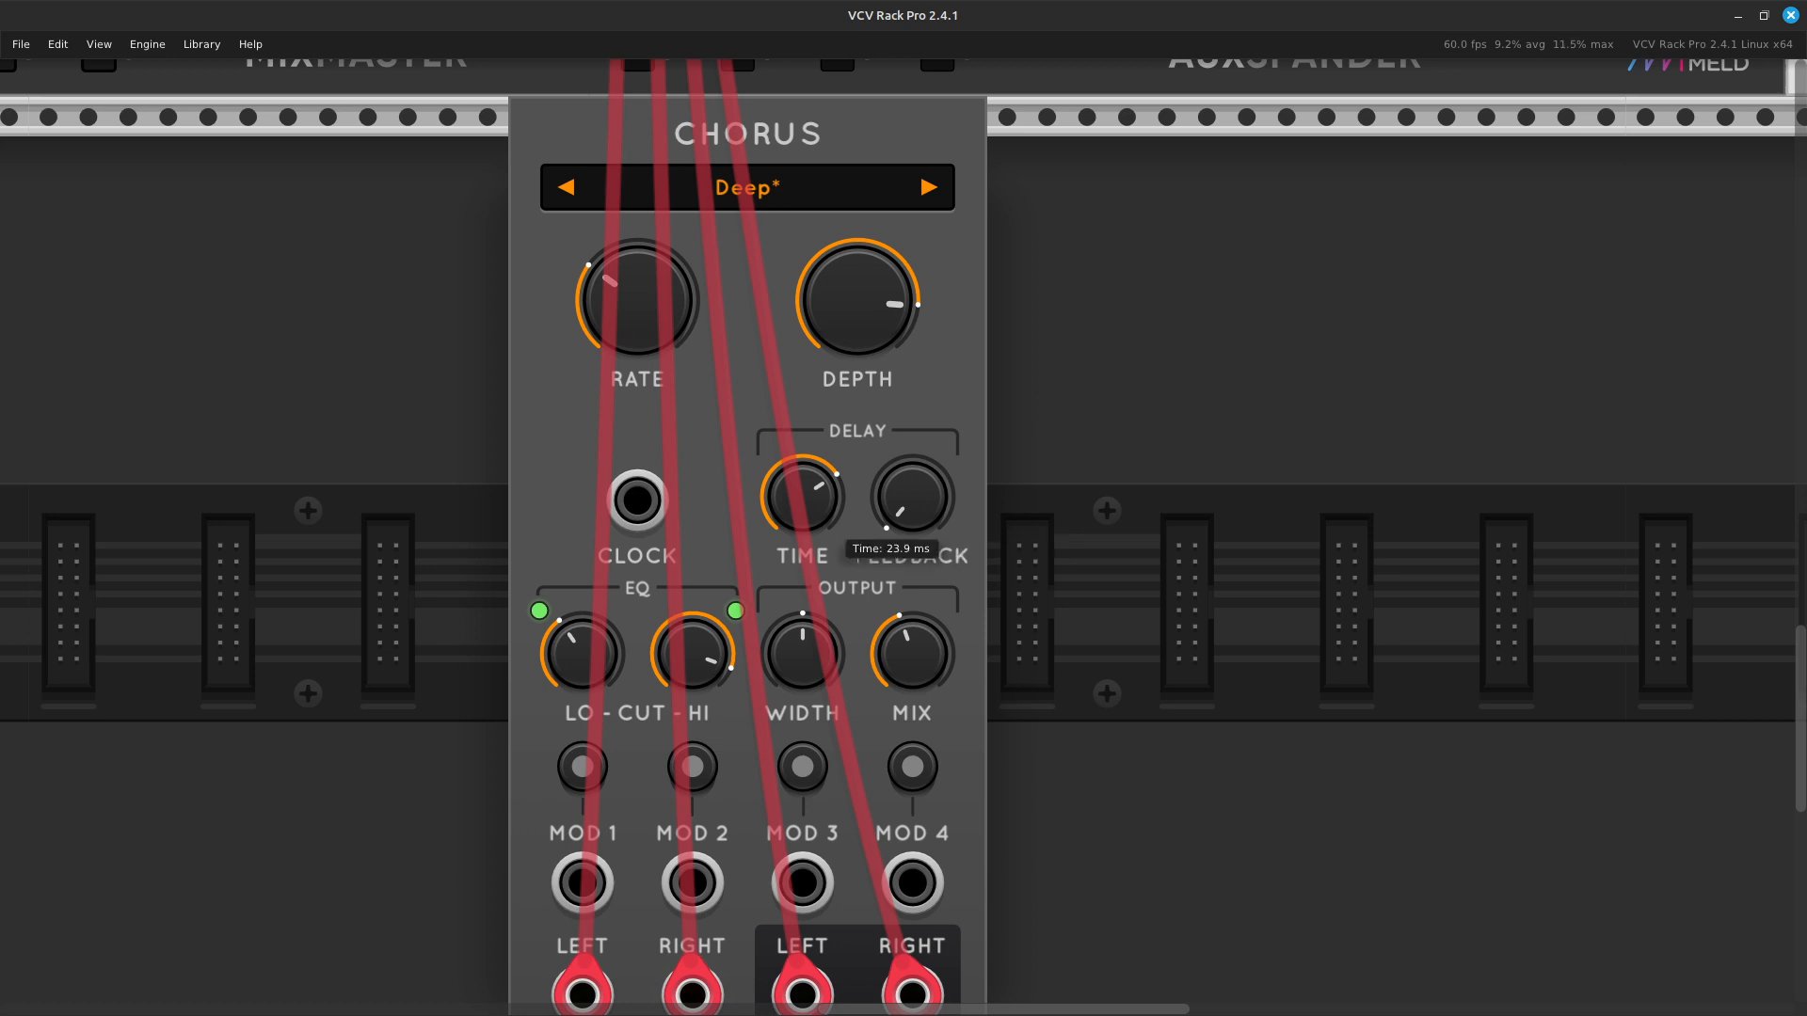
left_click_drag(803, 497, 803, 503)
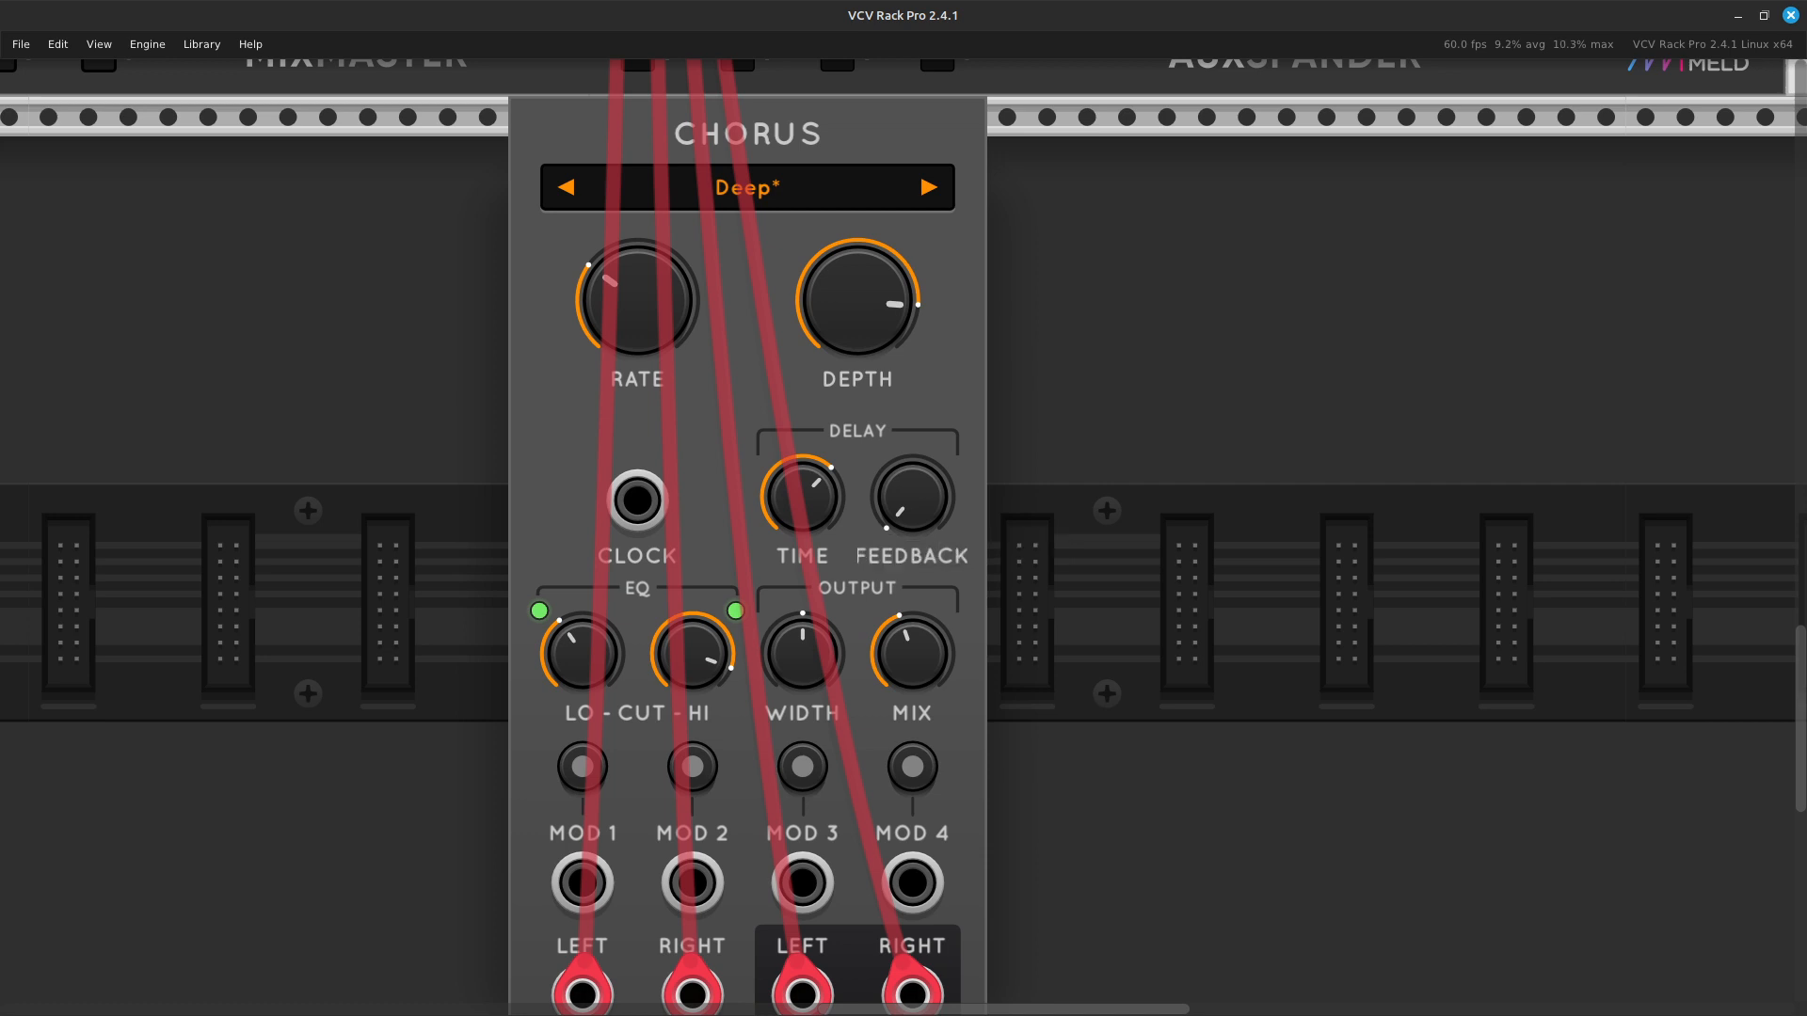
Set the Chorus delay feedback to about 31 % and shorten the delay time to slightly above 10.7 ms.
mouse_move(942, 526)
left_click_drag(911, 497, 911, 458)
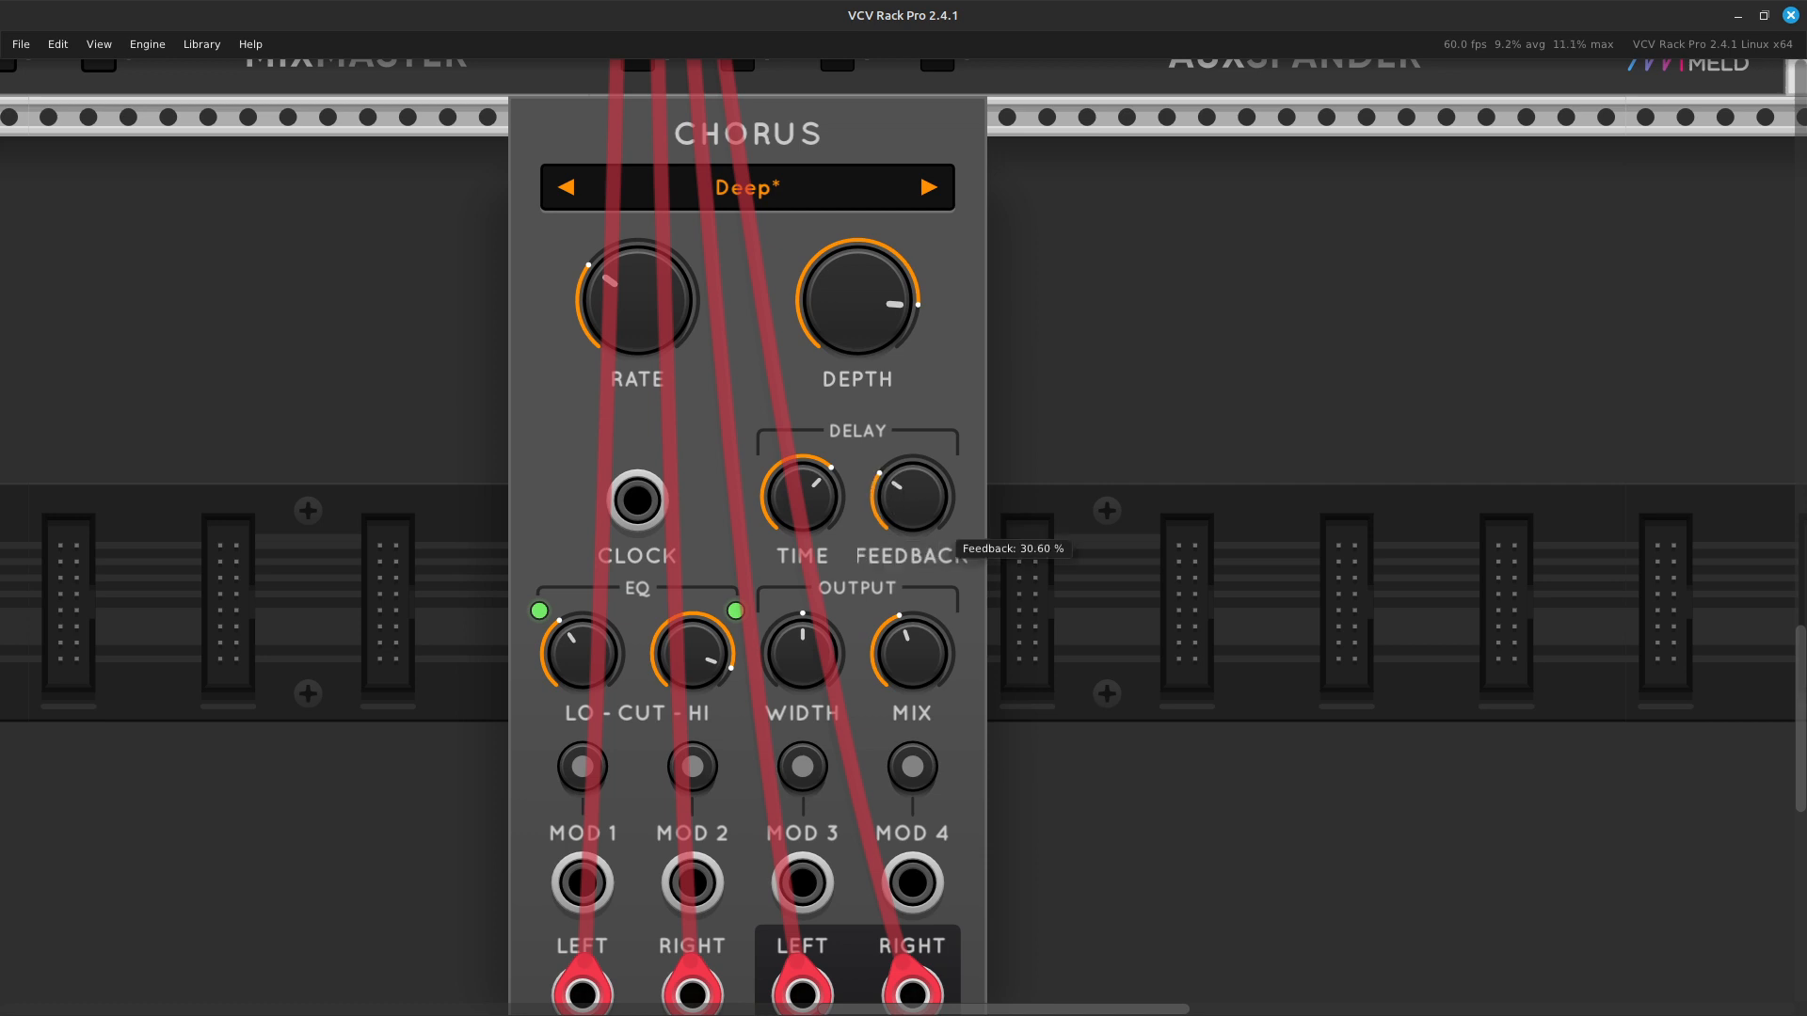
mouse_move(831, 527)
left_click_drag(802, 497, 802, 508)
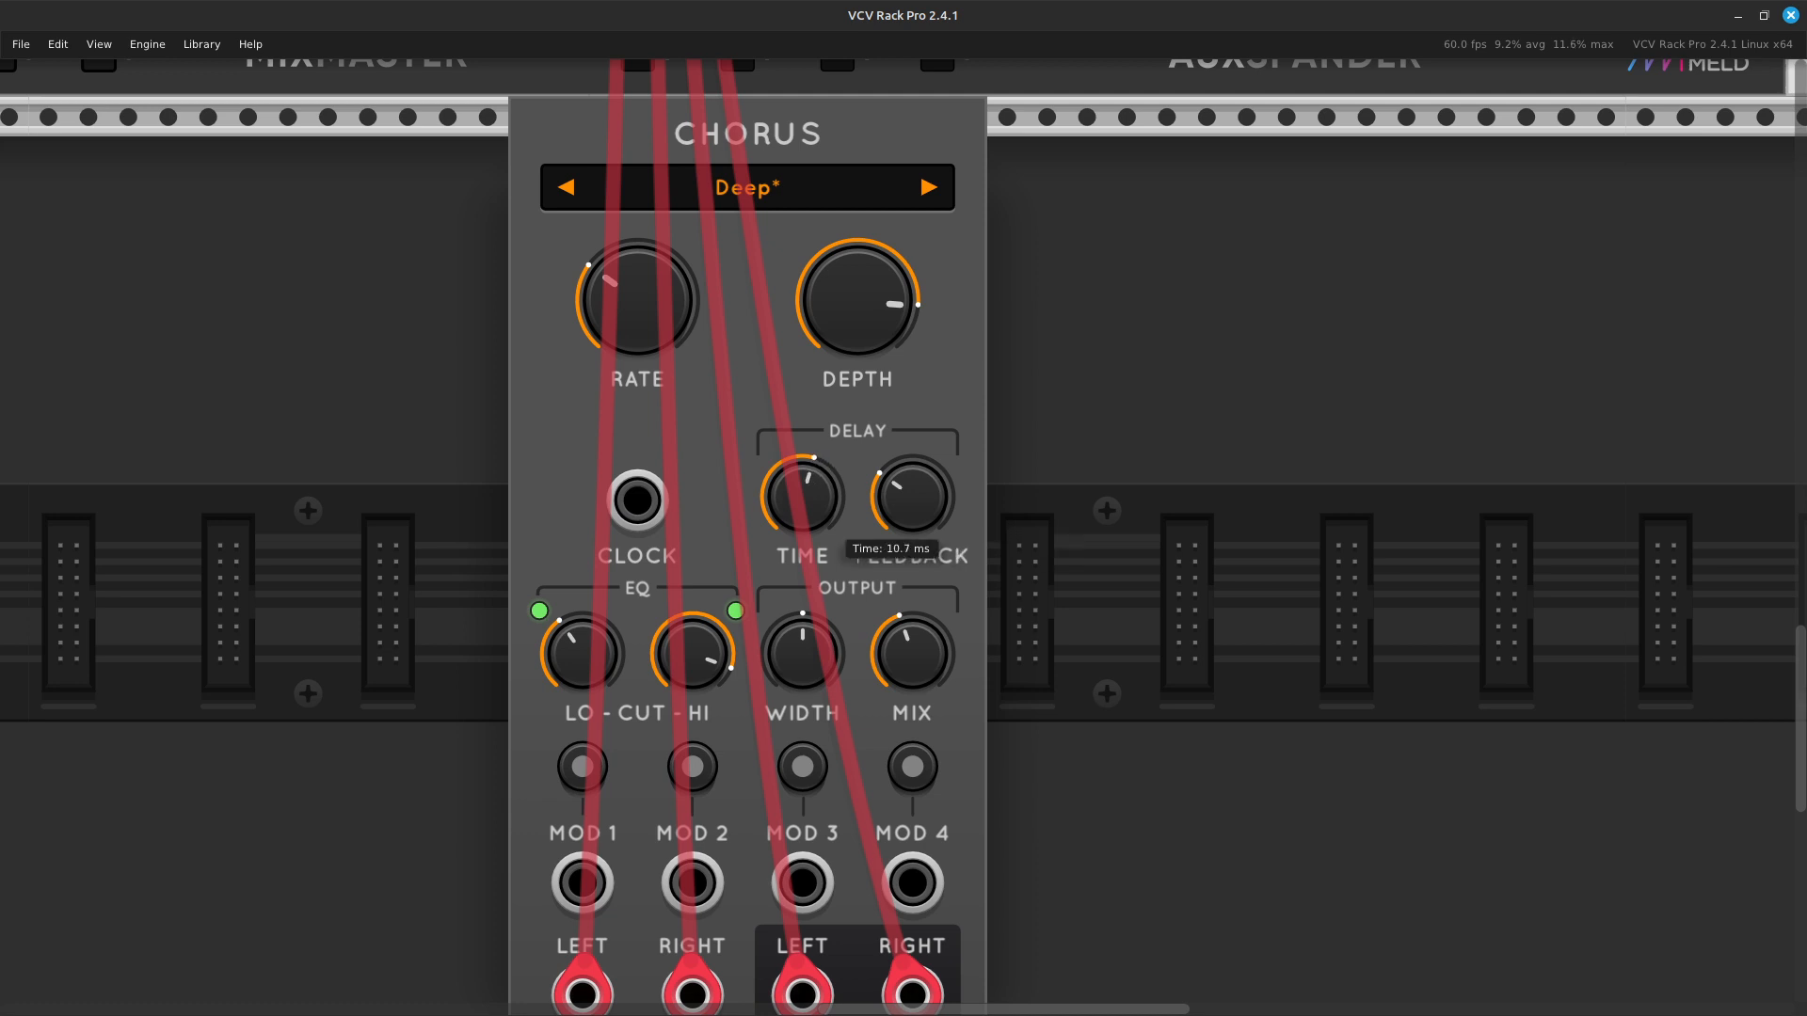
left_click_drag(802, 497, 802, 494)
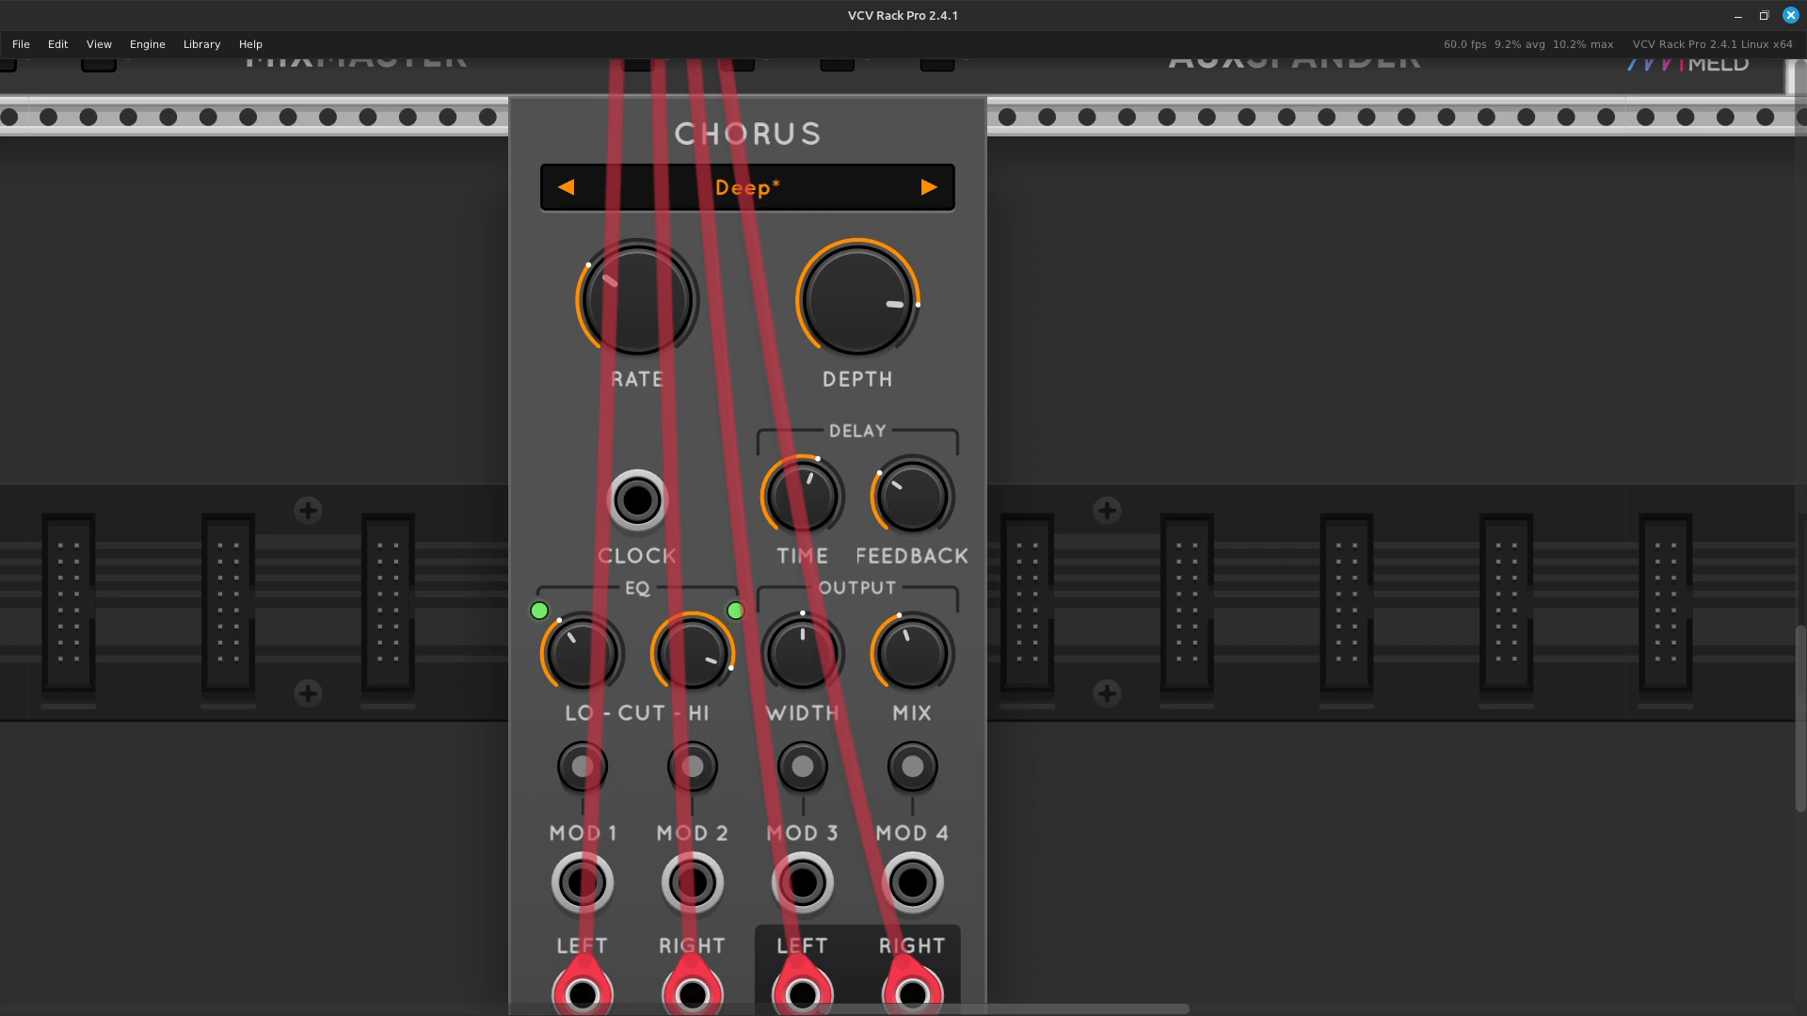
Lower the hi-cut frequency in the Chorus module's EQ section.
scroll(903, 536, "down", 5)
scroll(903, 536, "left", 4)
scroll(903, 537, "up", 2)
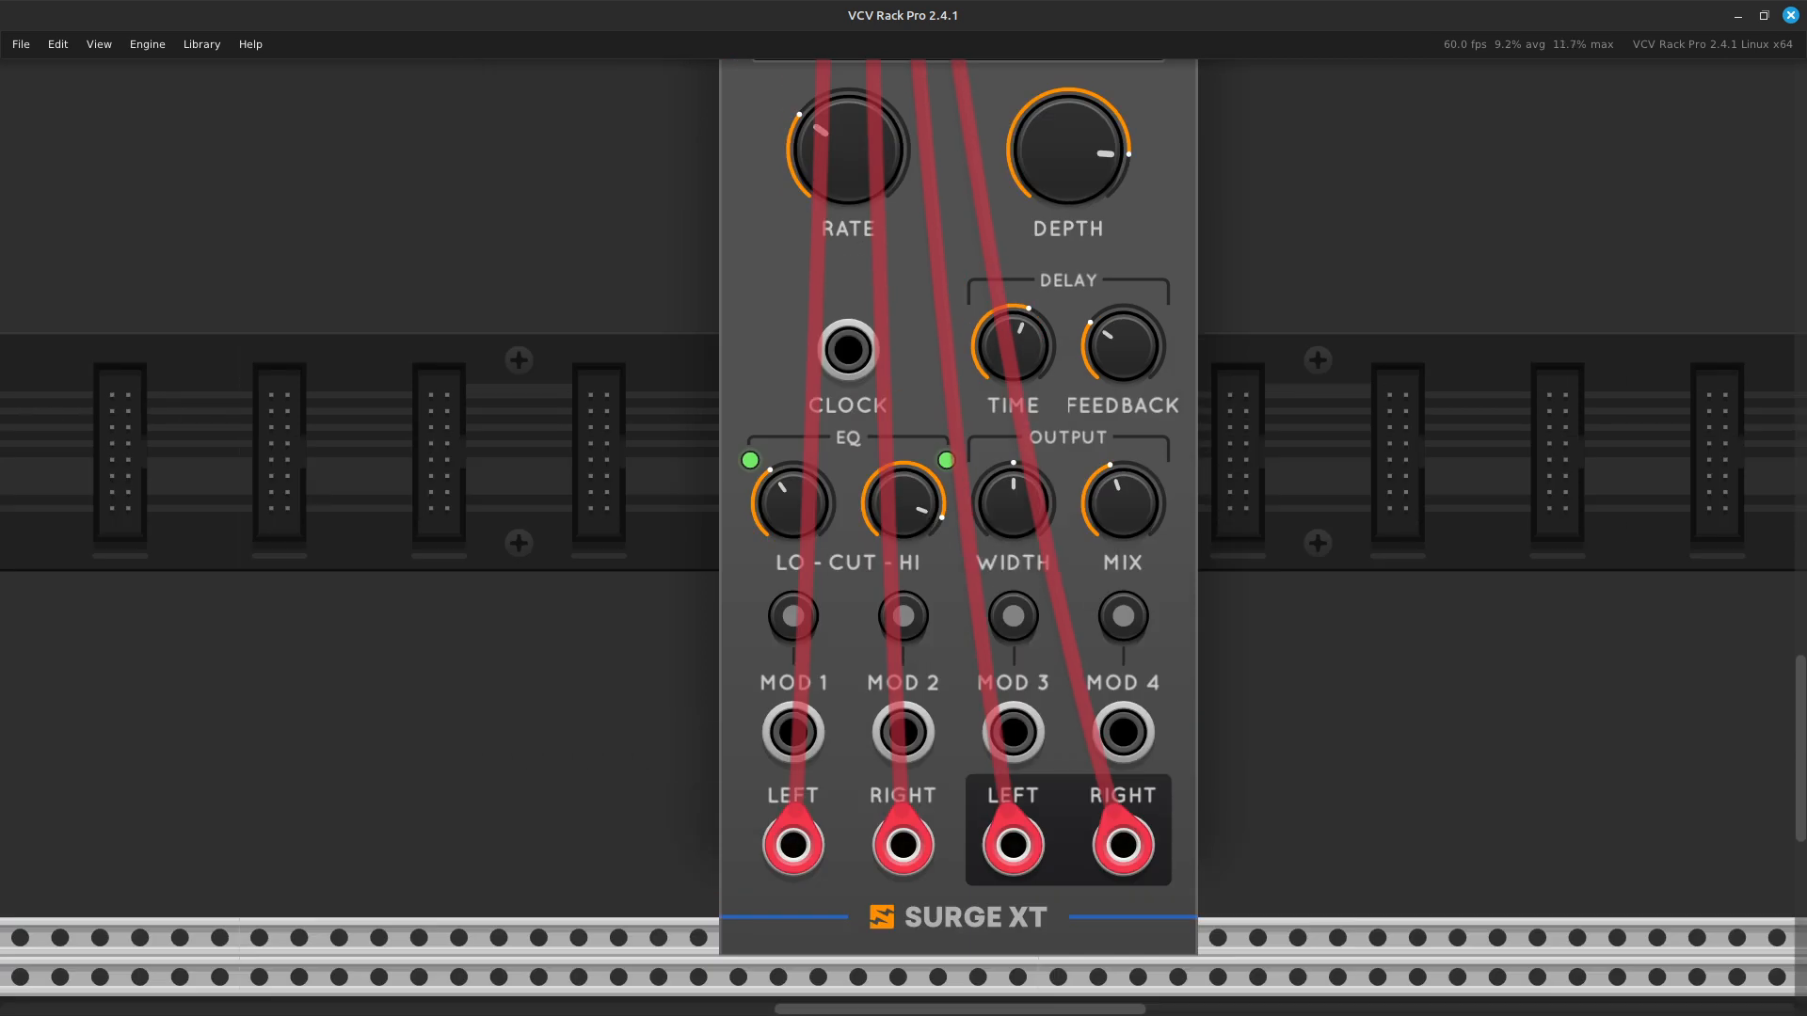
scroll(941, 696, "up", 3)
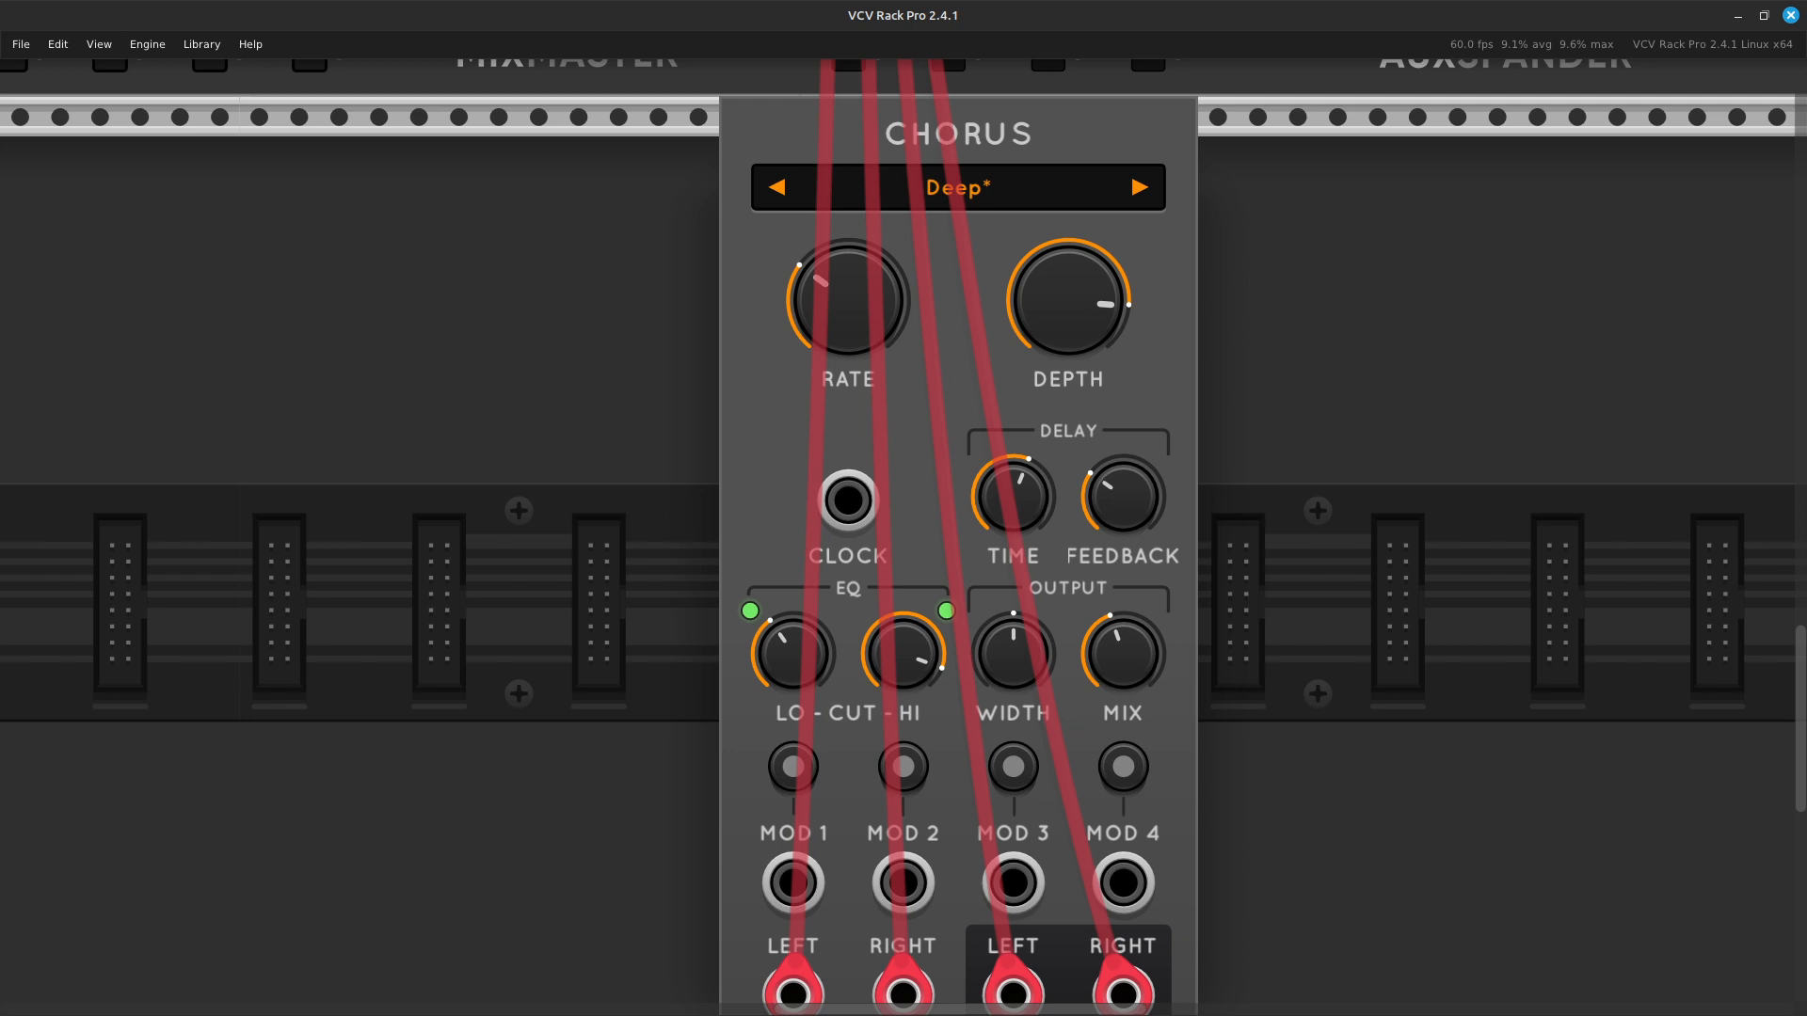
key("Right")
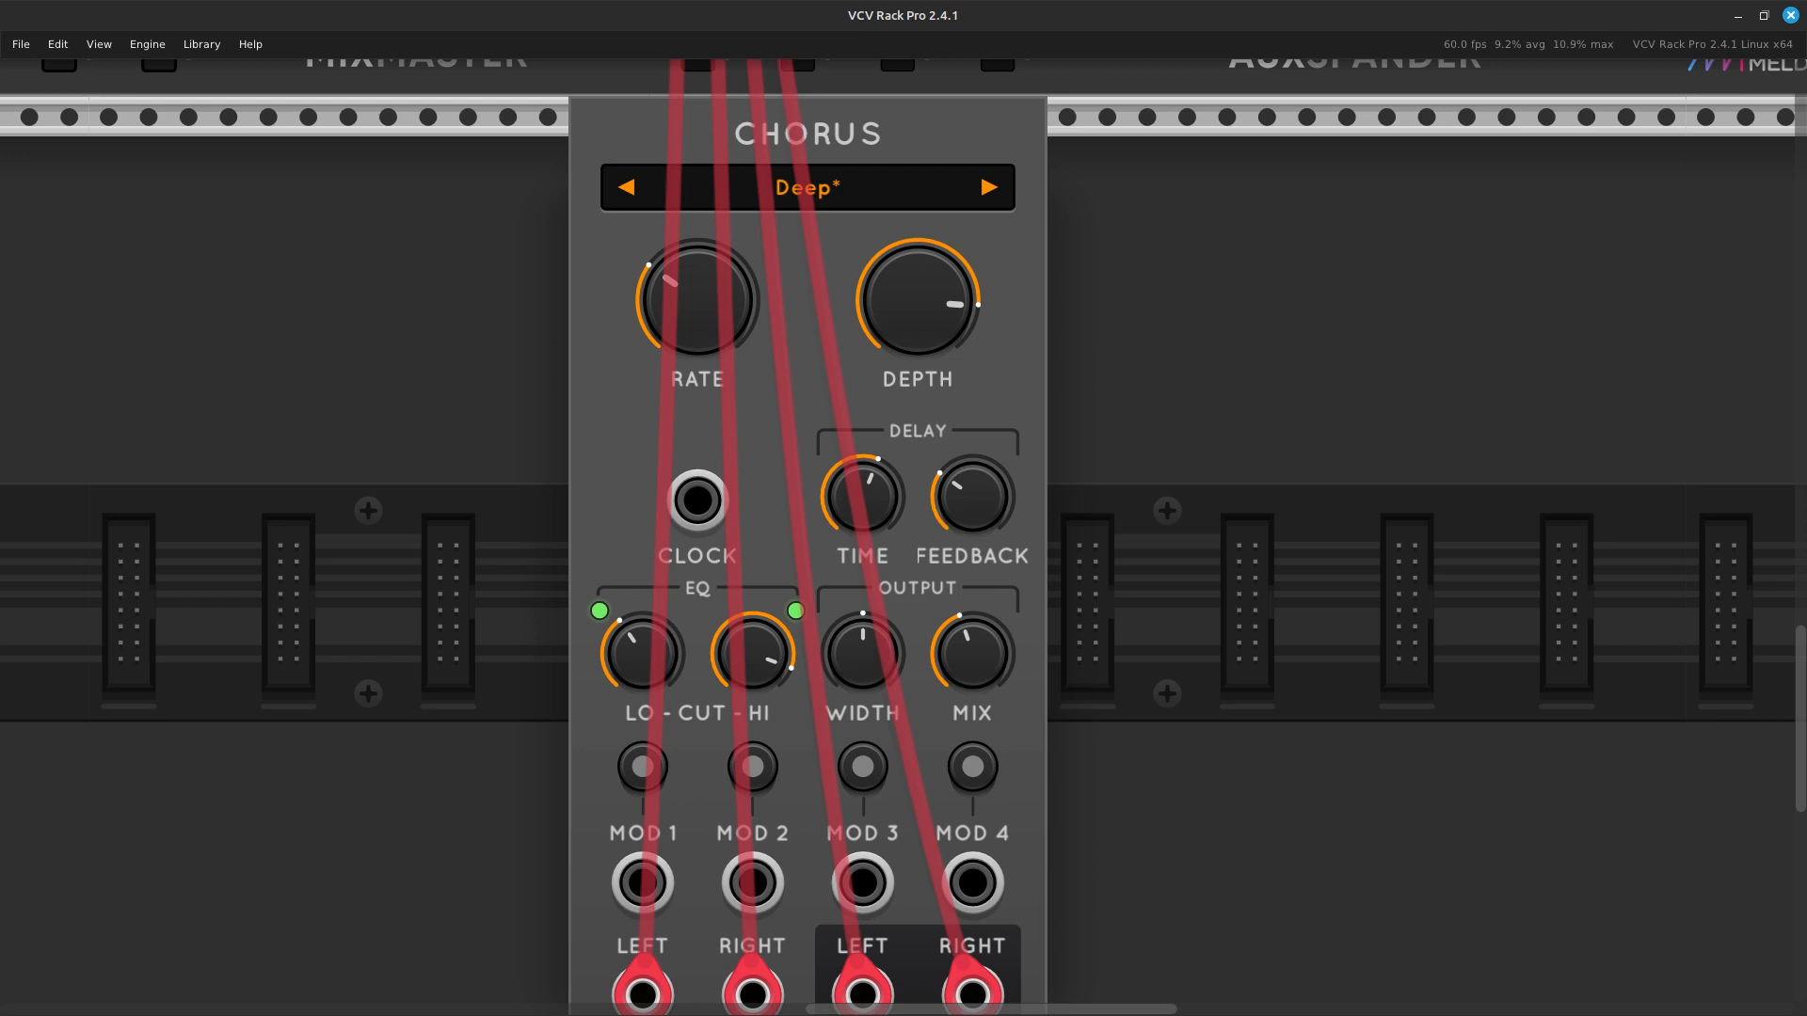
mouse_move(753, 654)
left_click_drag(753, 654, 753, 806)
Set the Chorus rate to about 0.44 Hz, try the depth at its maximum, and reduce the depth to about 53 %.
scroll(753, 376, "up", 3)
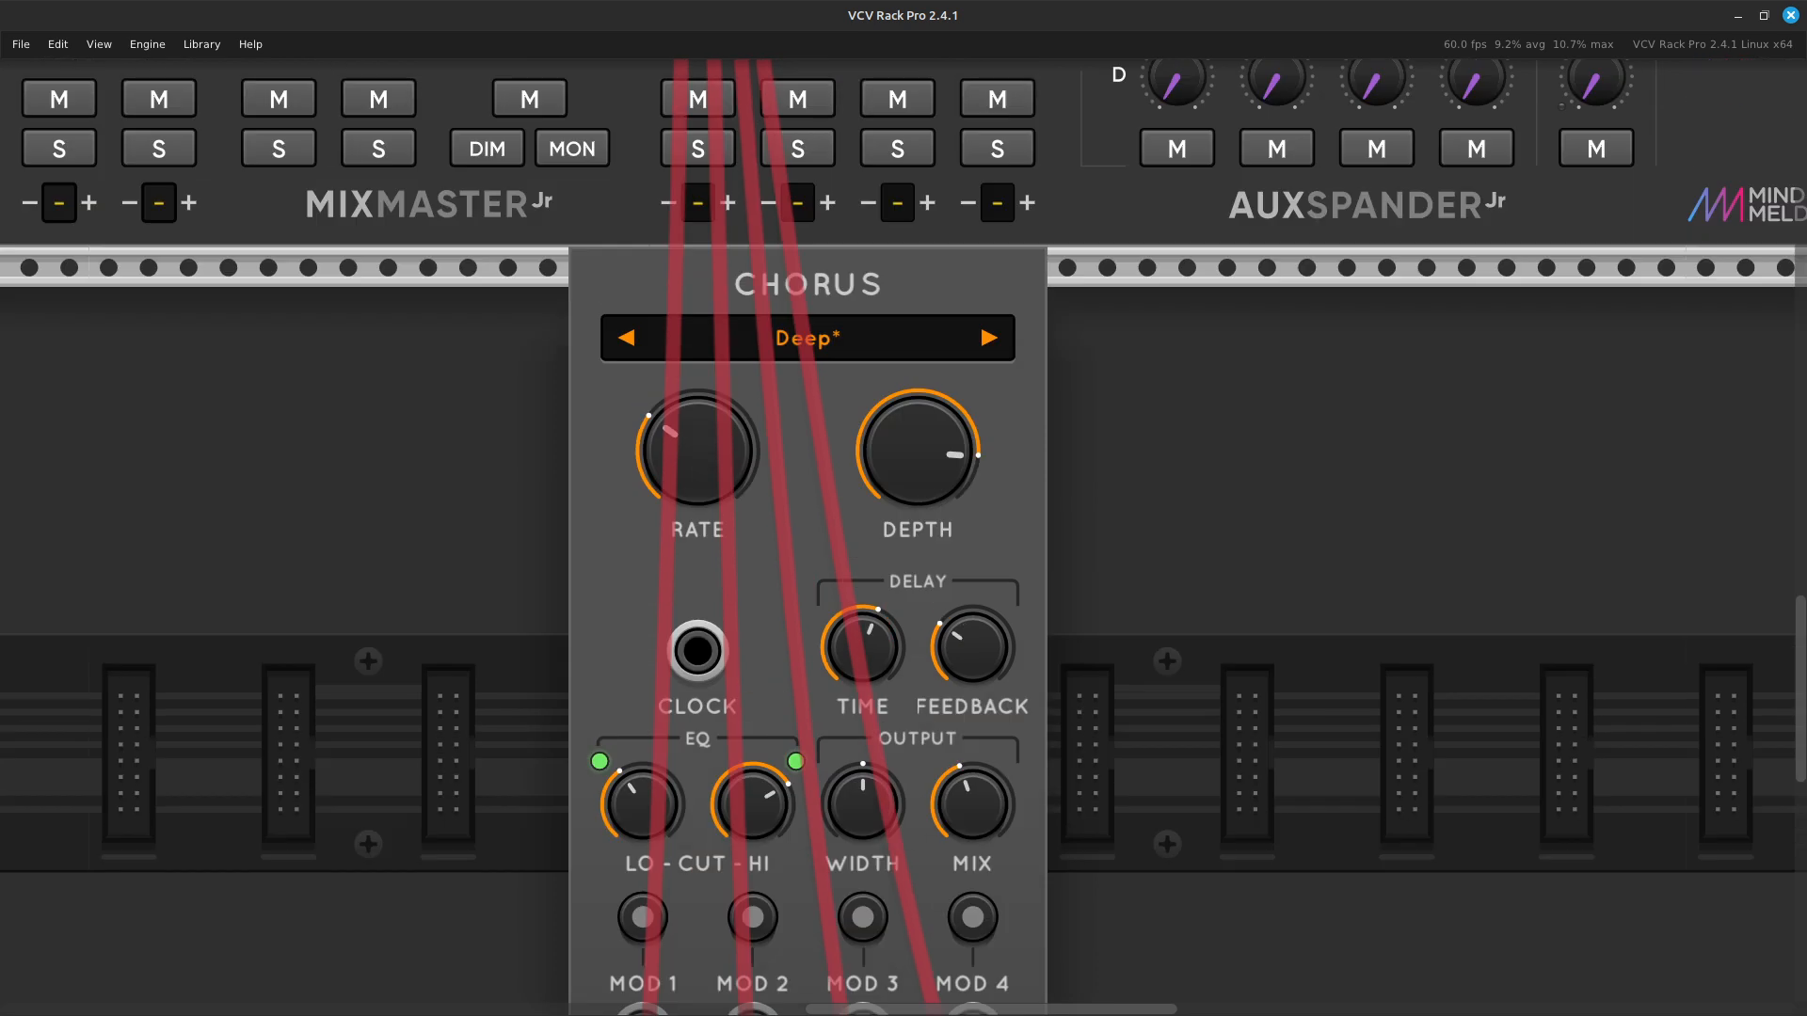
left_click_drag(698, 450, 697, 432)
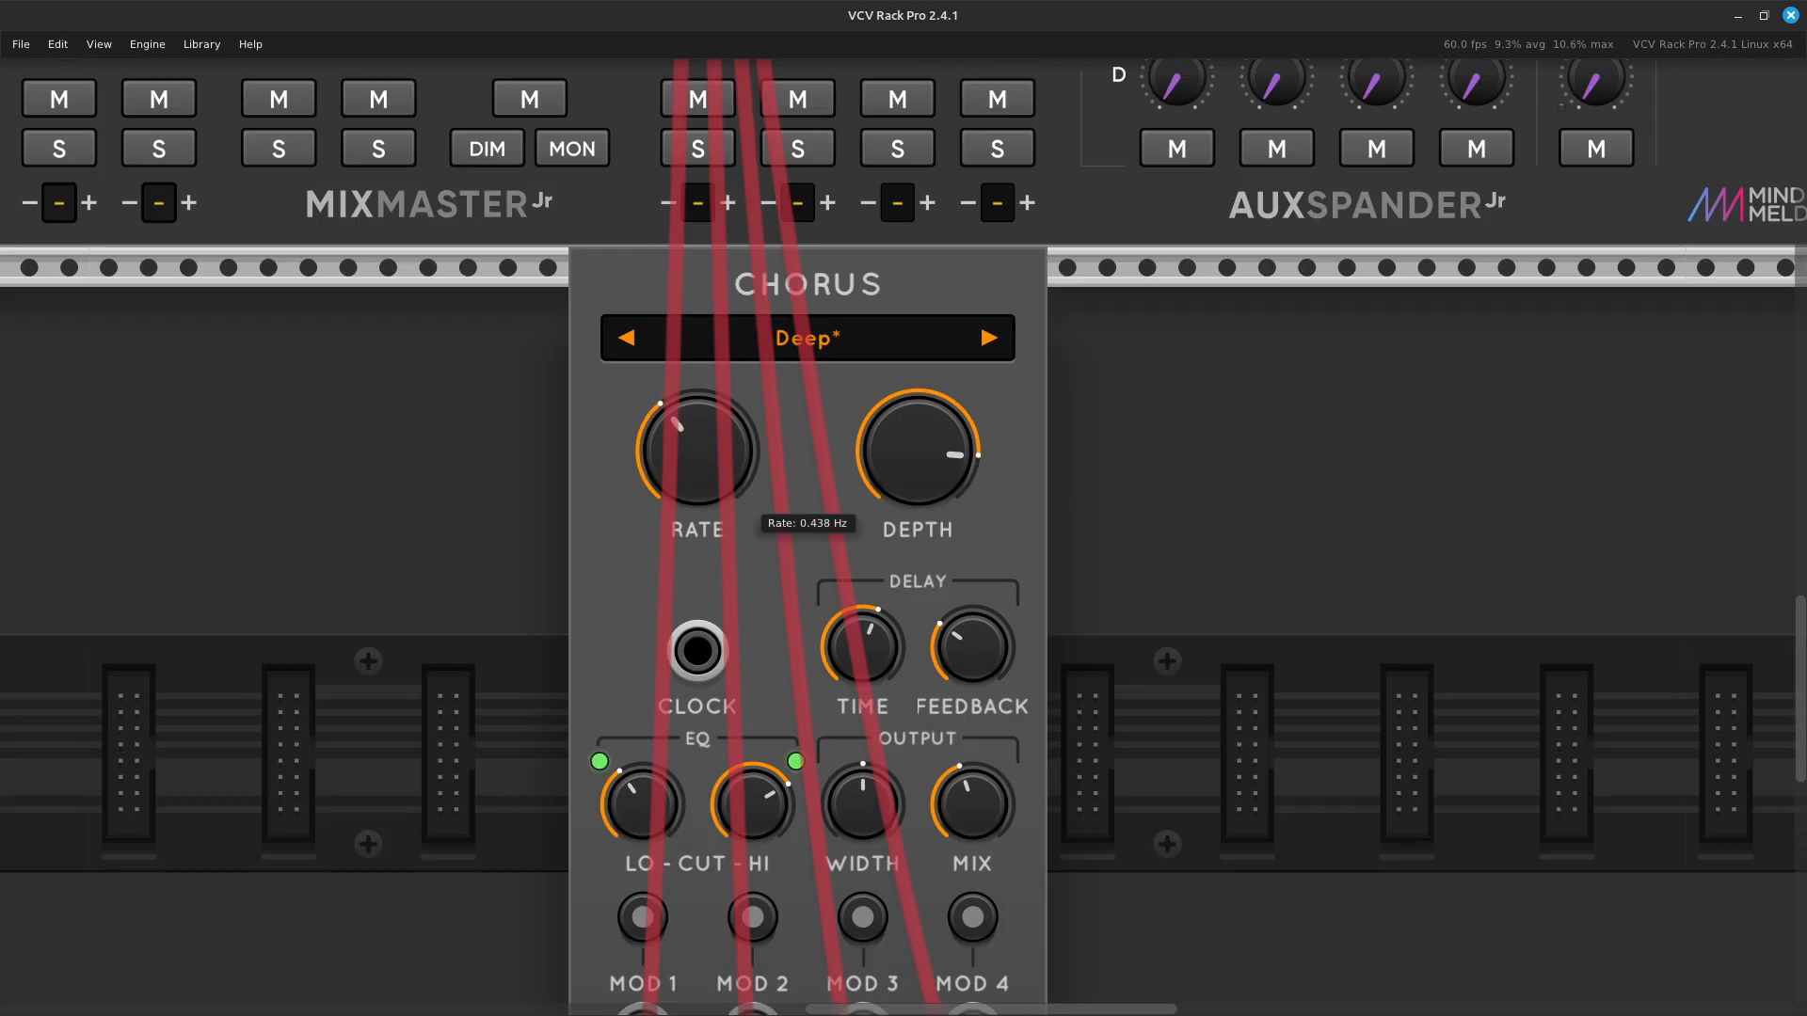
mouse_move(917, 451)
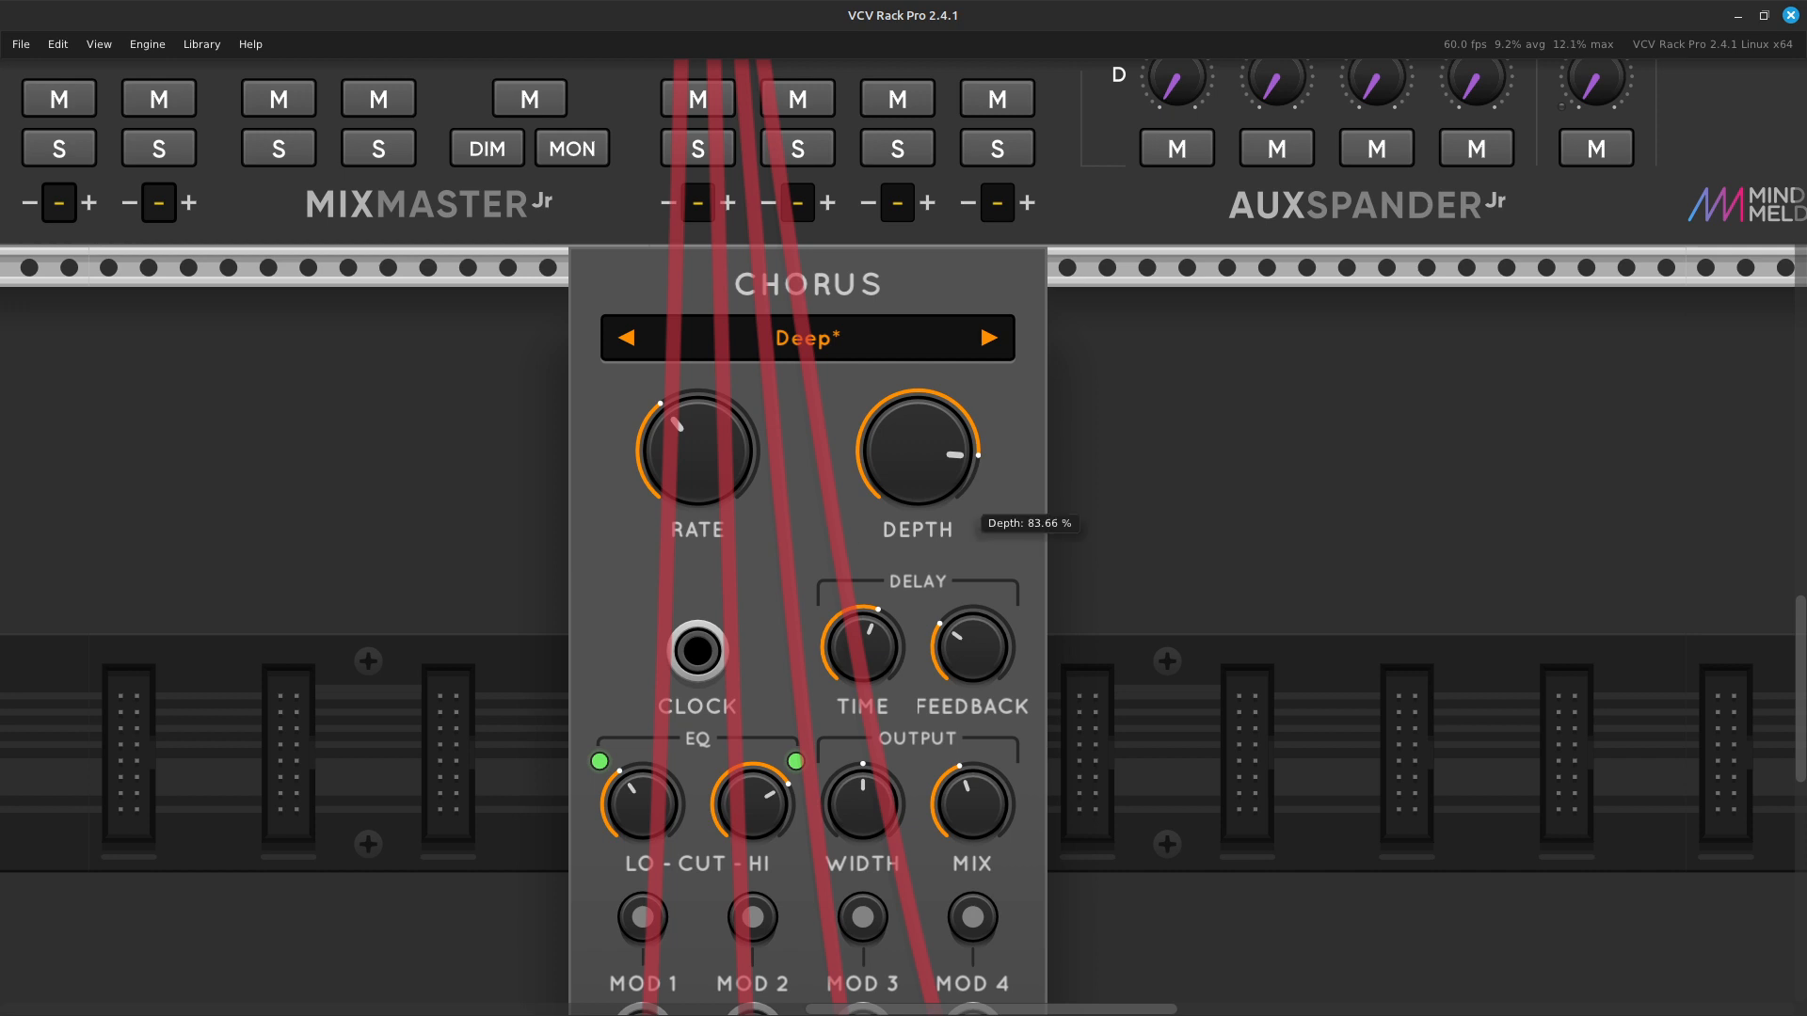
left_click_drag(918, 451, 918, 431)
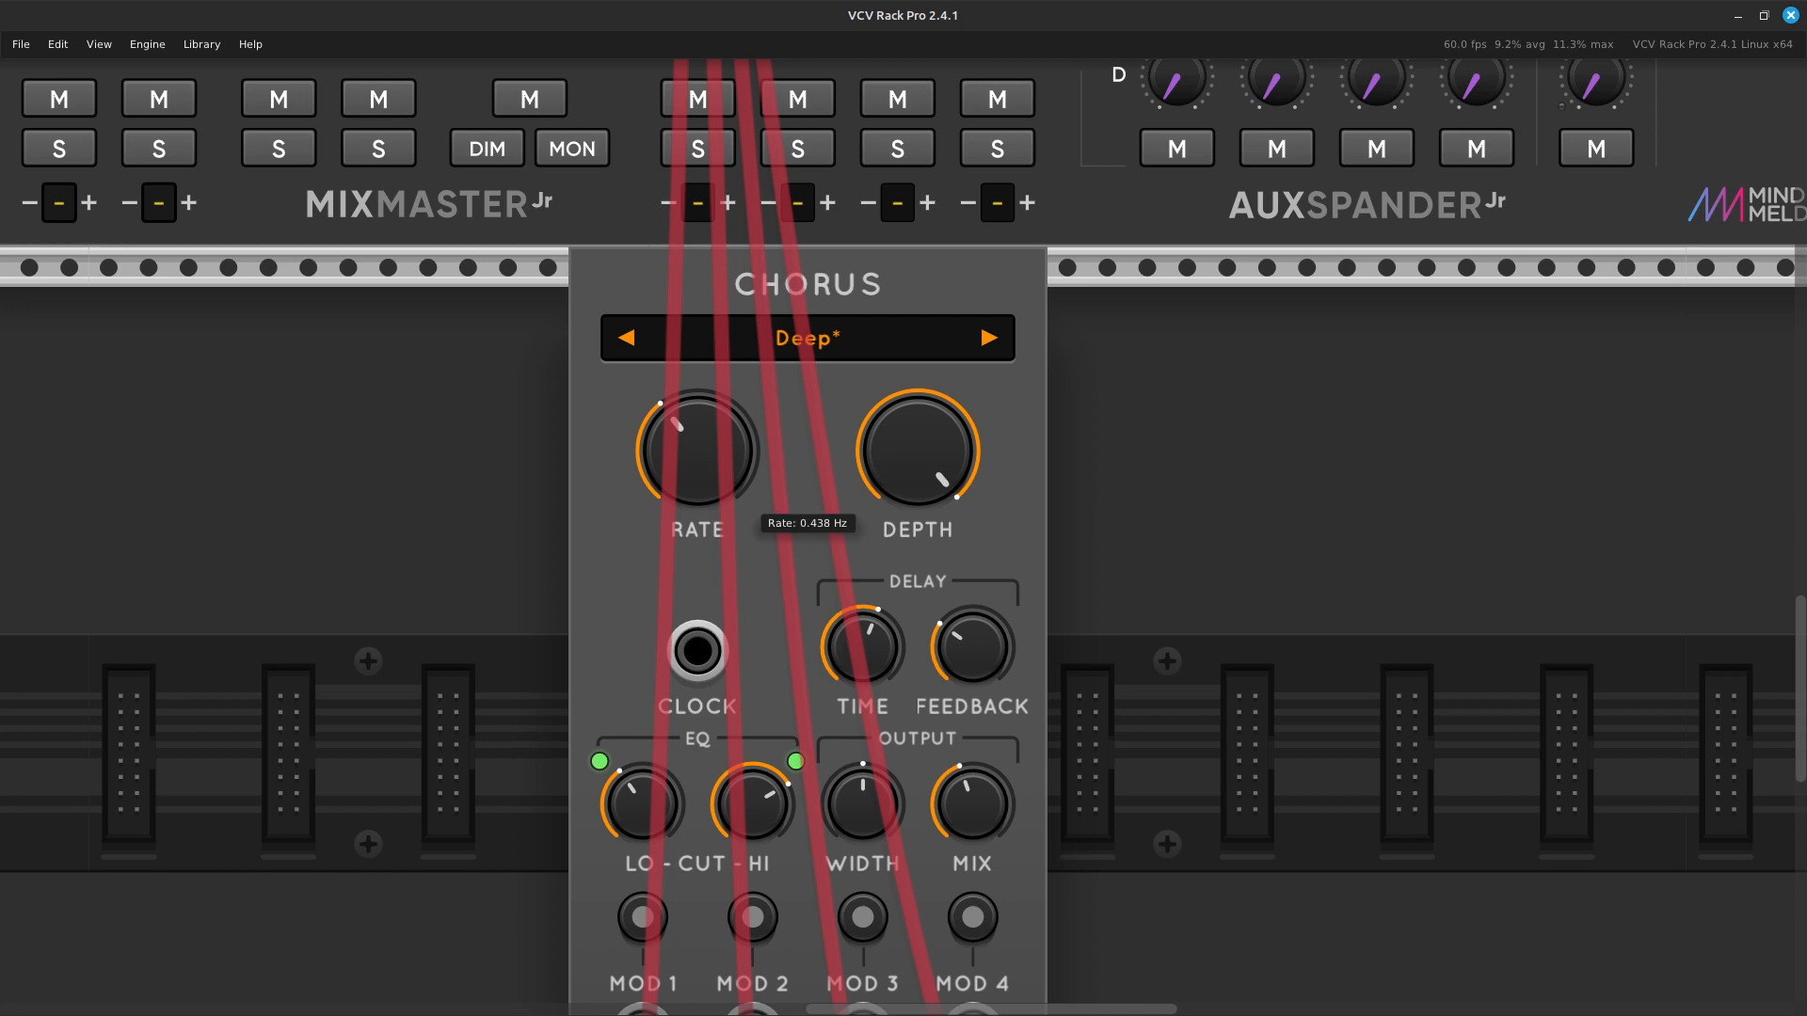
left_click_drag(918, 431, 917, 474)
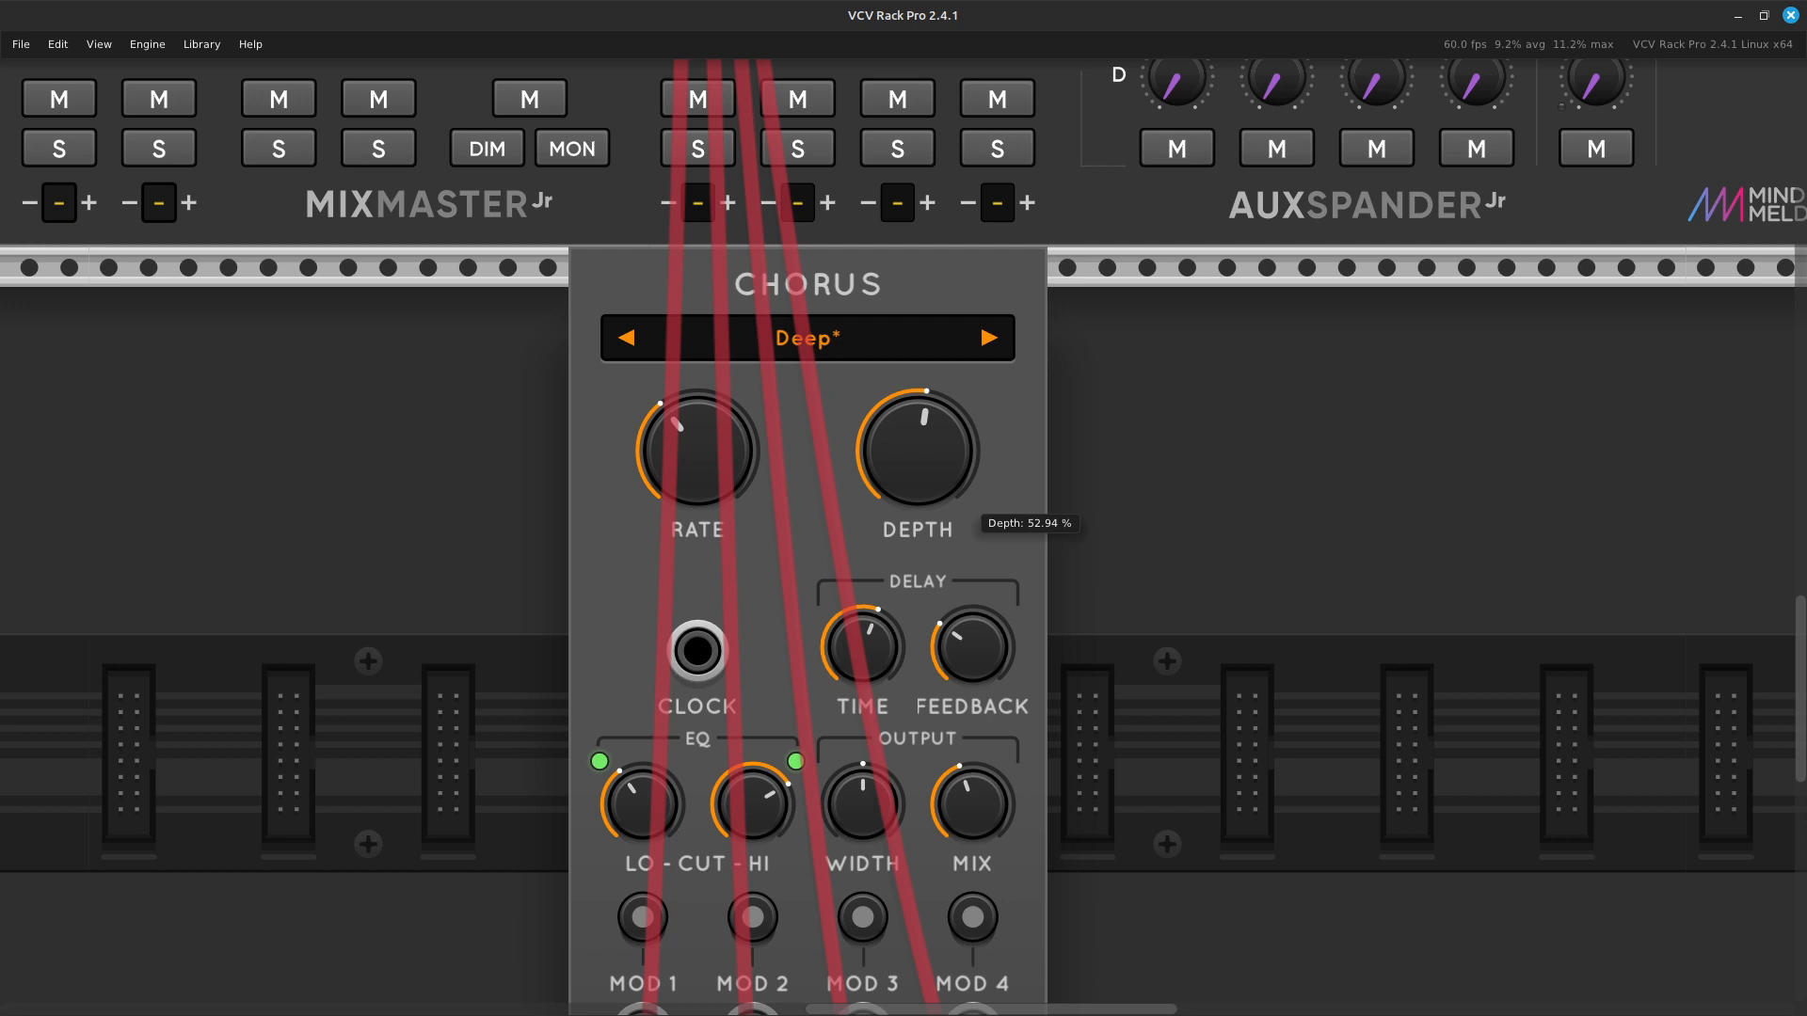
Raise the Chorus rate to just under 3.1 Hz and shorten the delay time to about 4.8 ms.
left_click_drag(697, 450, 697, 427)
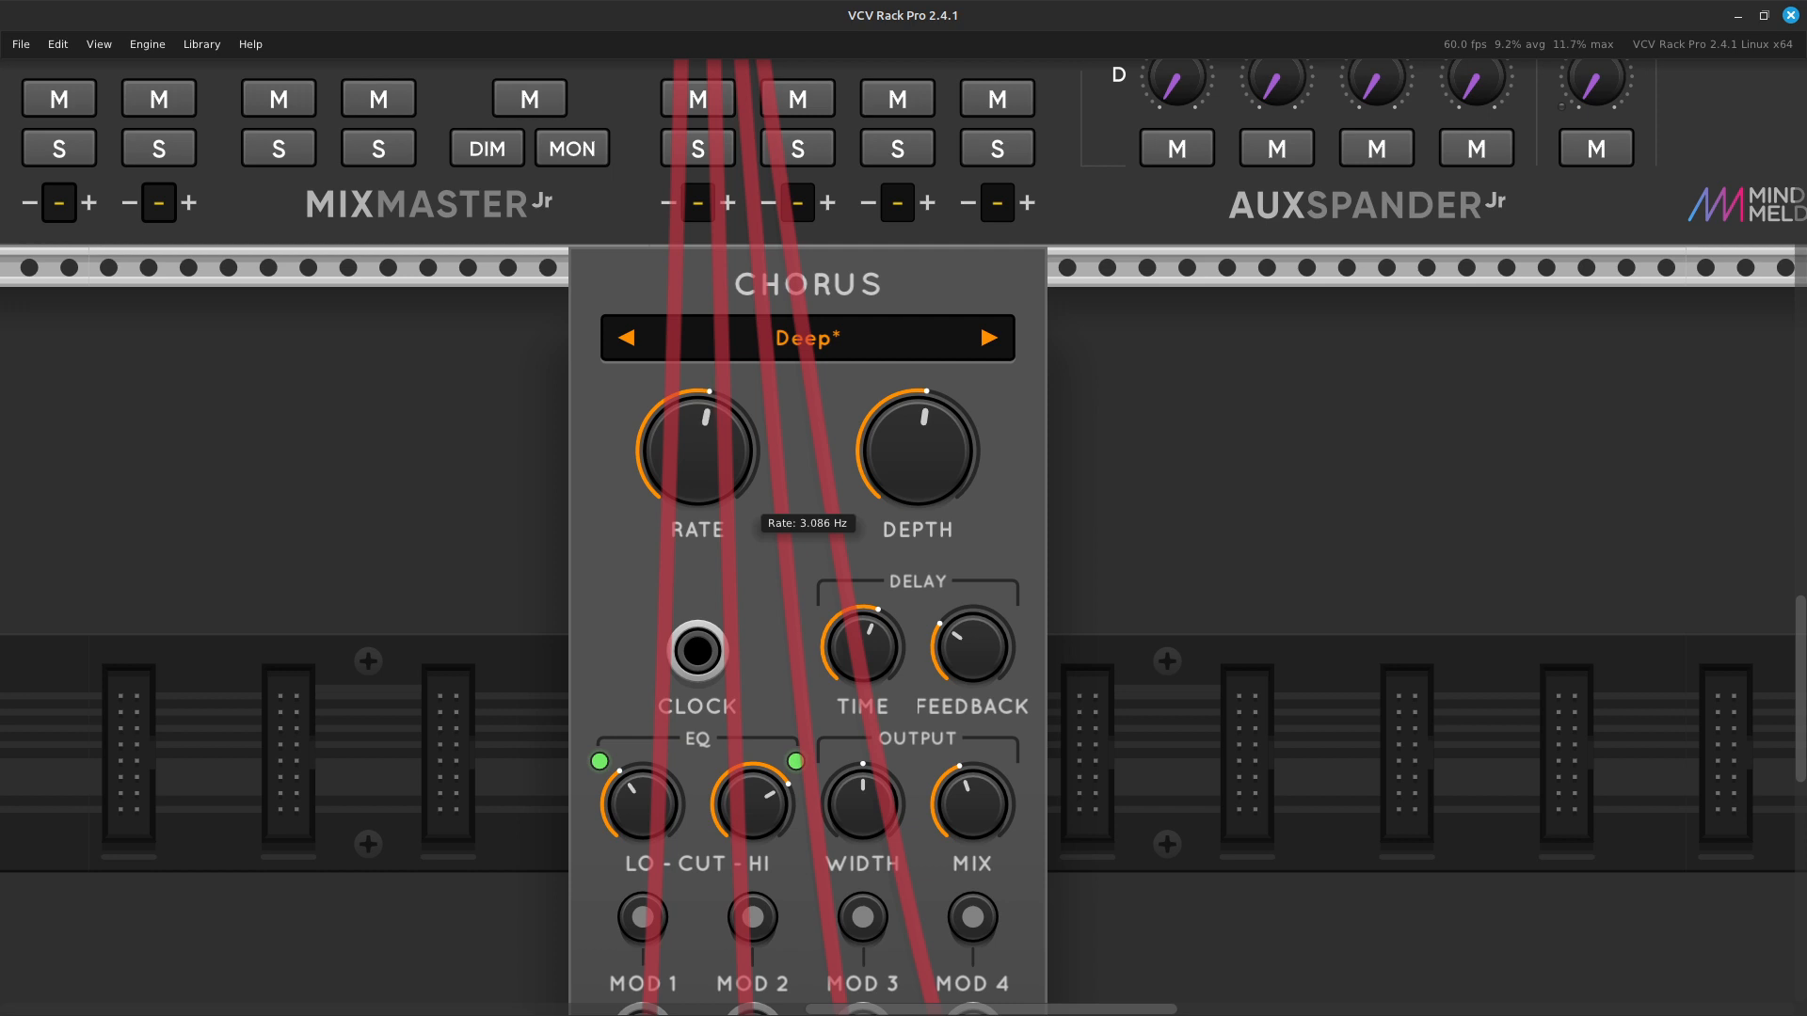
left_click_drag(697, 426, 697, 430)
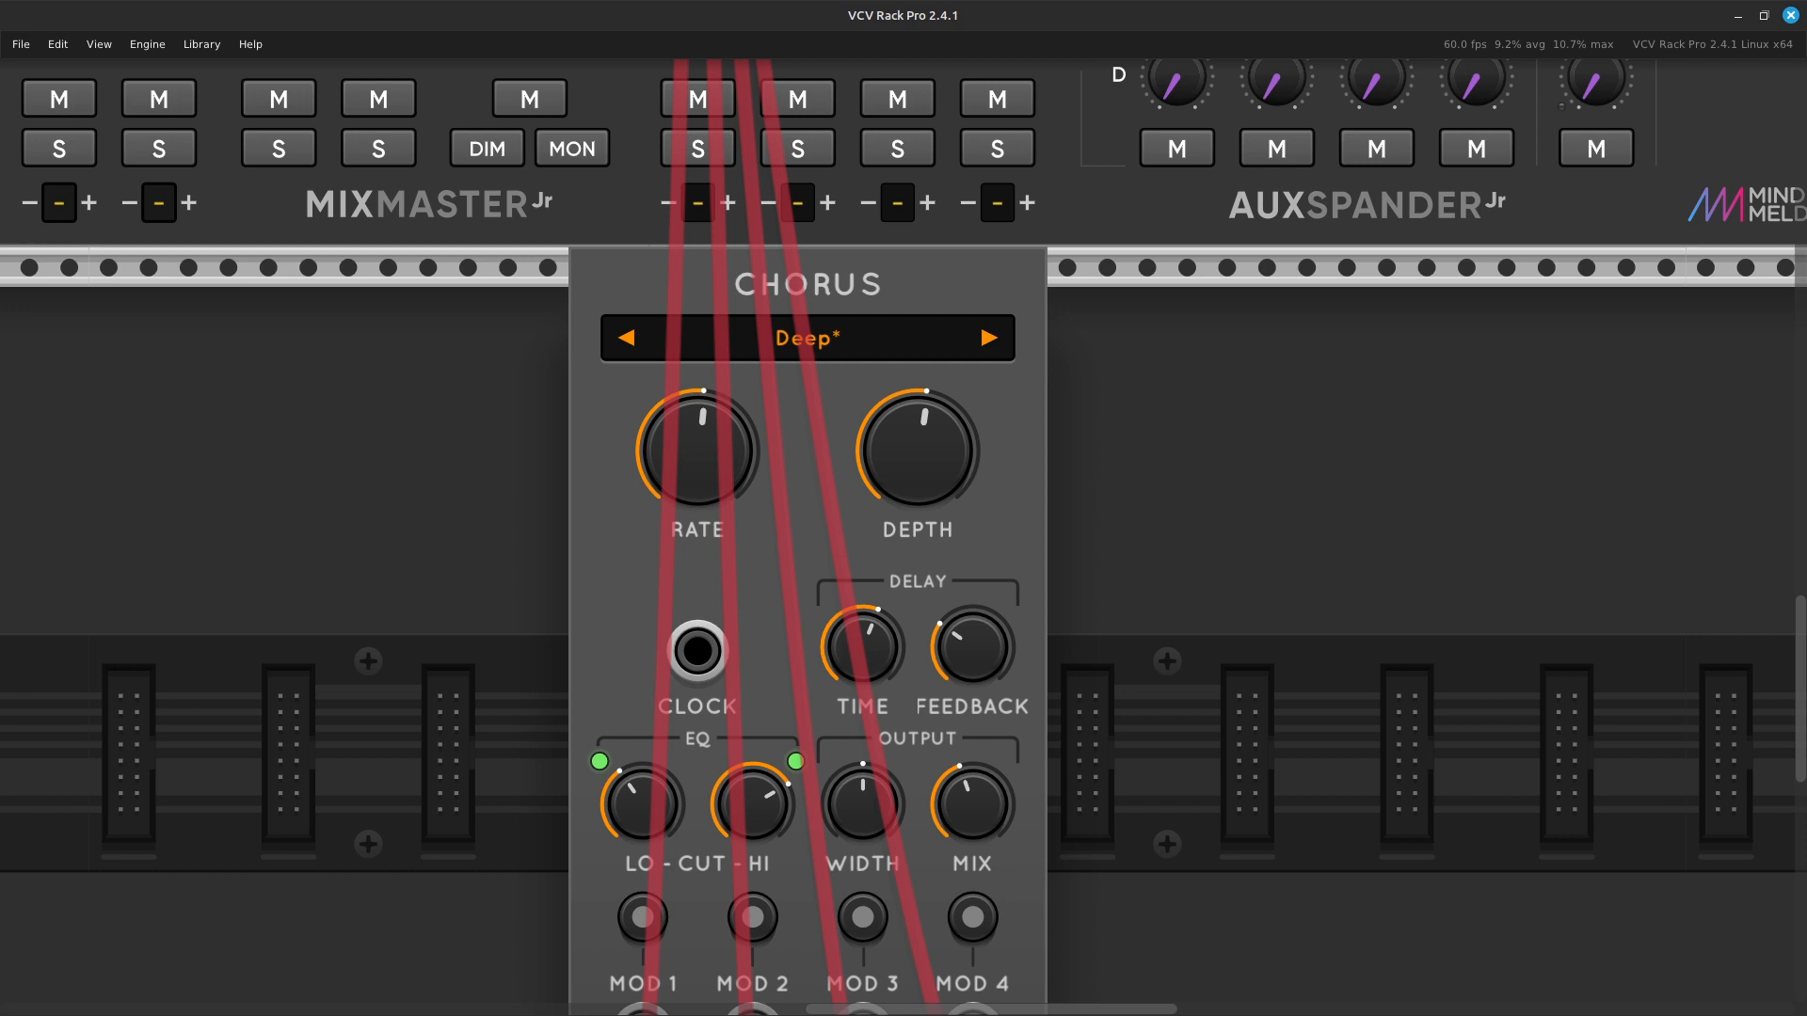
mouse_move(863, 647)
left_click_drag(863, 647, 863, 658)
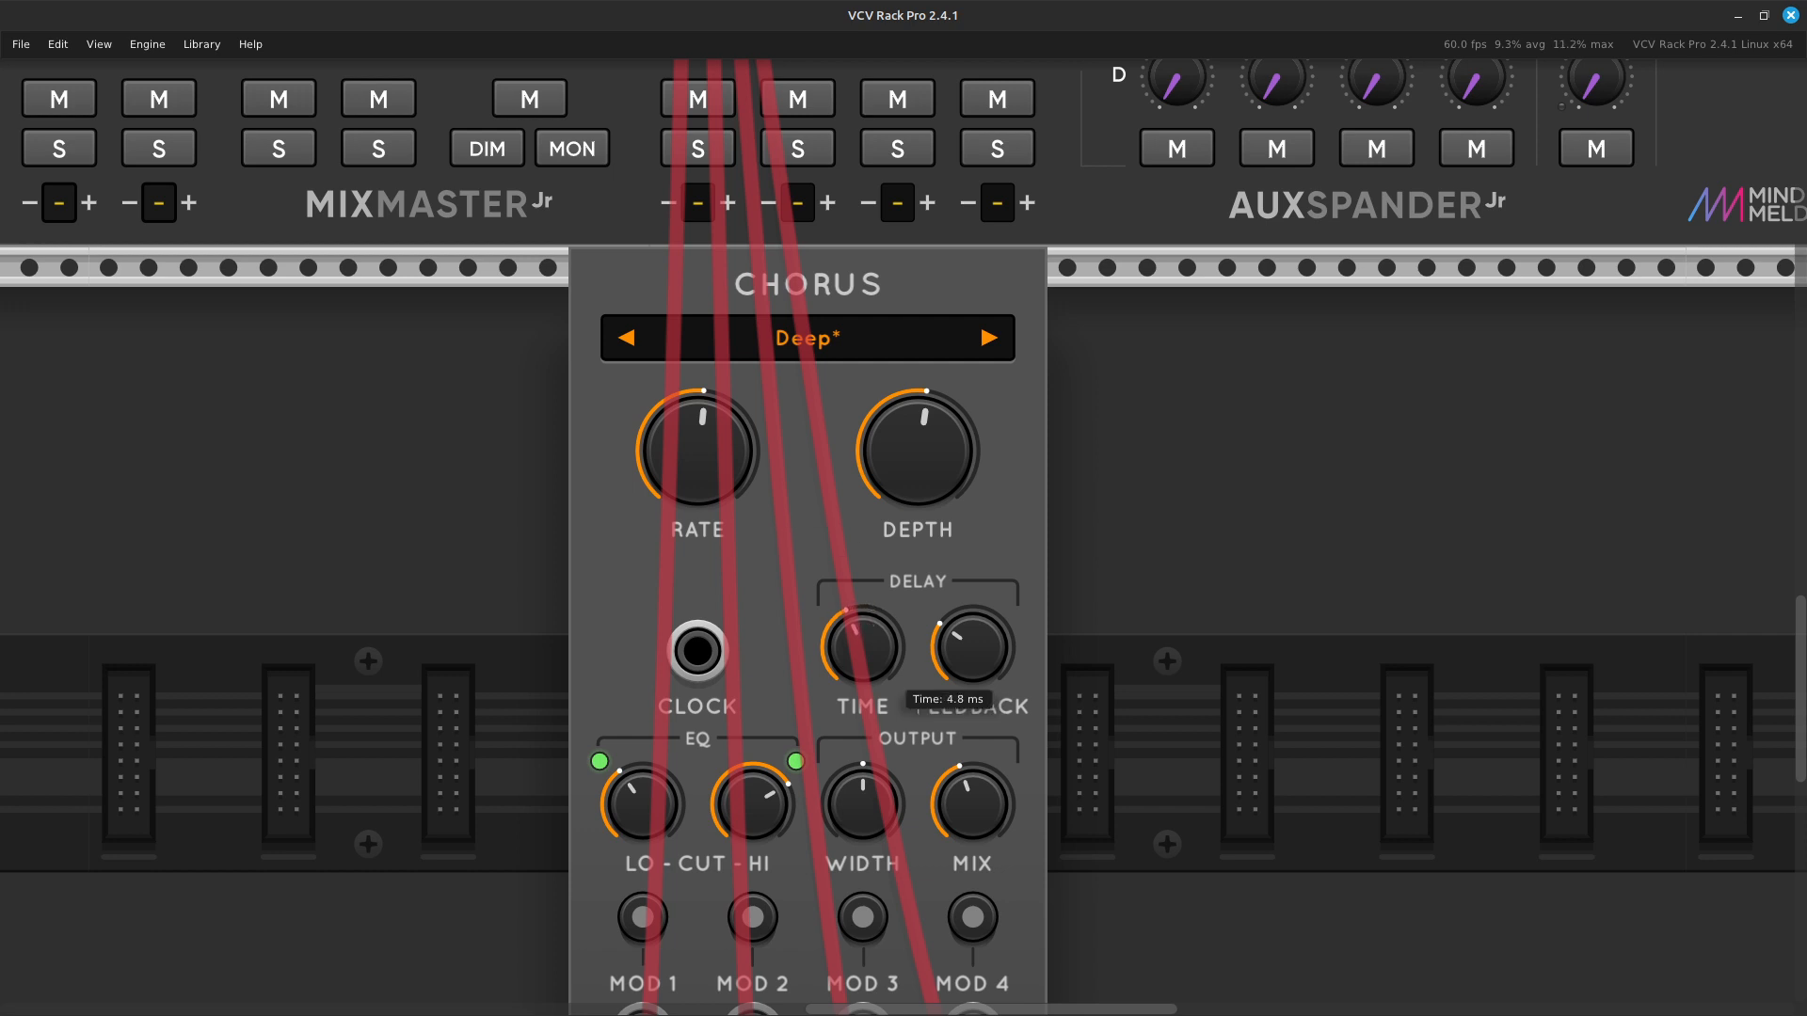
Lengthen the Chorus delay time to about 10.4 ms and fine-tune its rate slightly upward.
mouse_move(863, 647)
left_click_drag(863, 647, 863, 641)
mouse_move(717, 471)
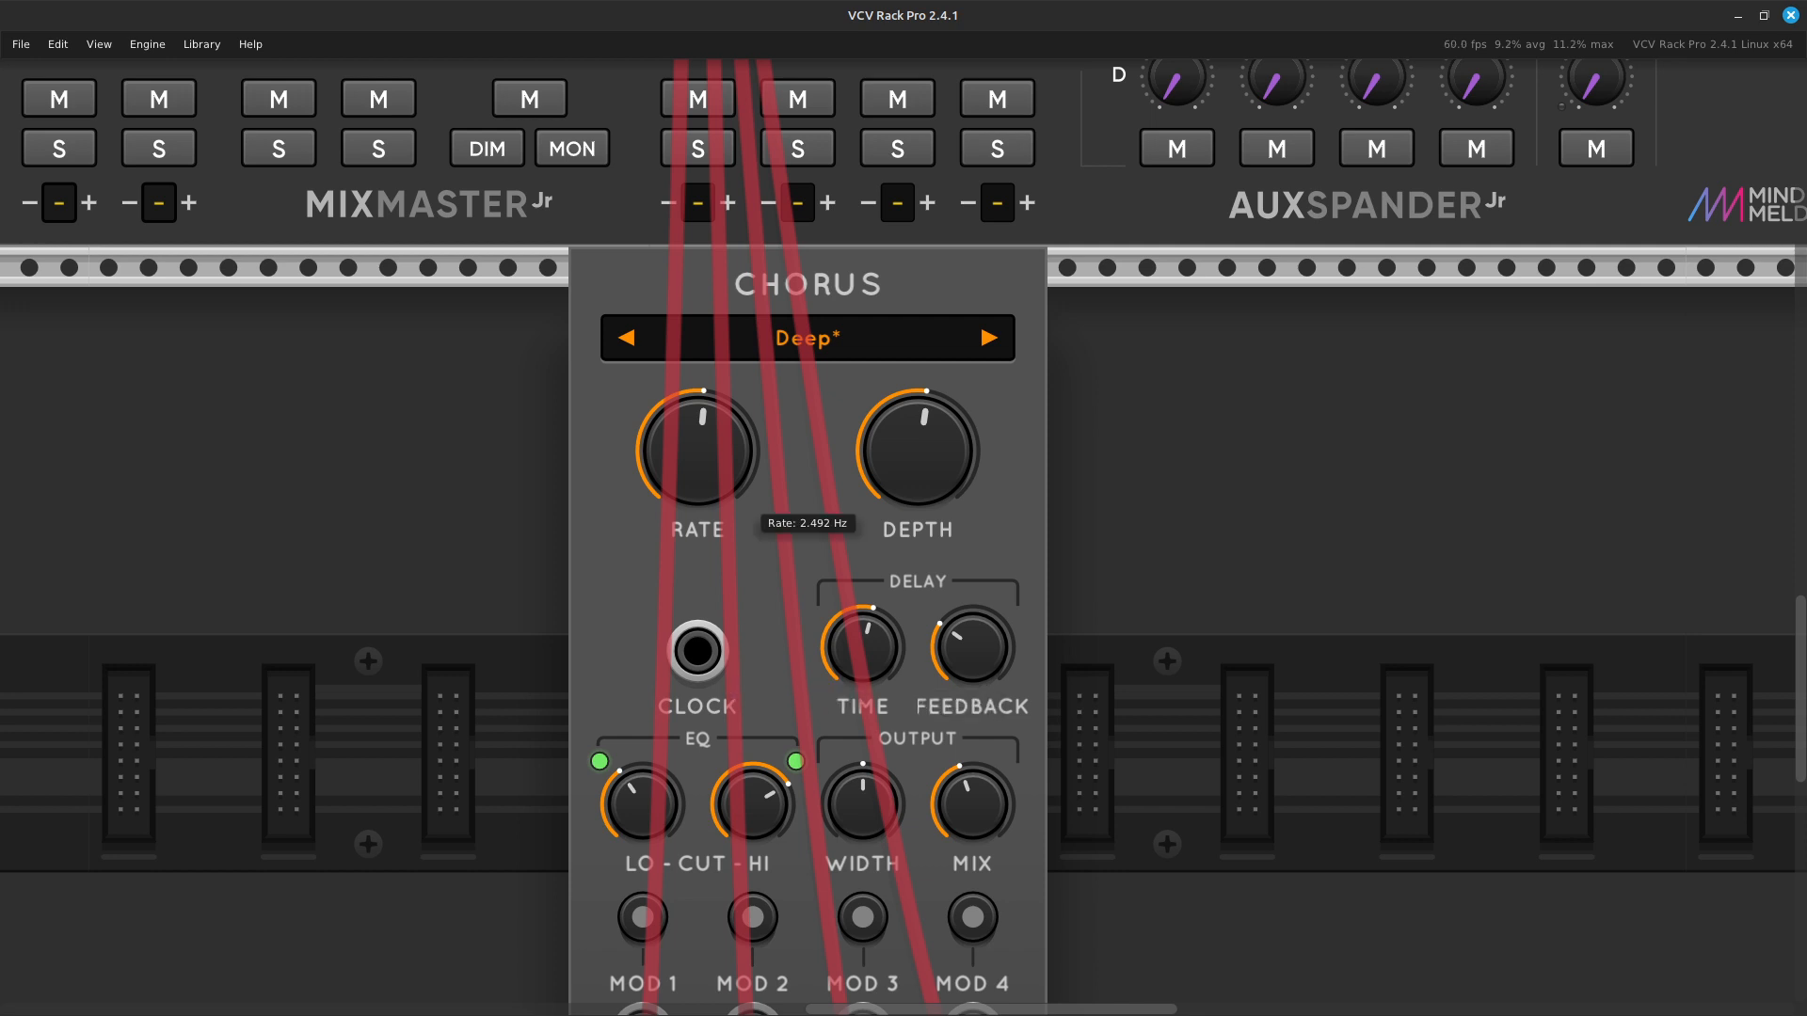
left_click_drag(697, 450, 697, 457)
left_click_drag(697, 458, 697, 435)
Lower the hi-cut frequency slightly further in the Chorus module's EQ section.
scroll(753, 414, "down", 5)
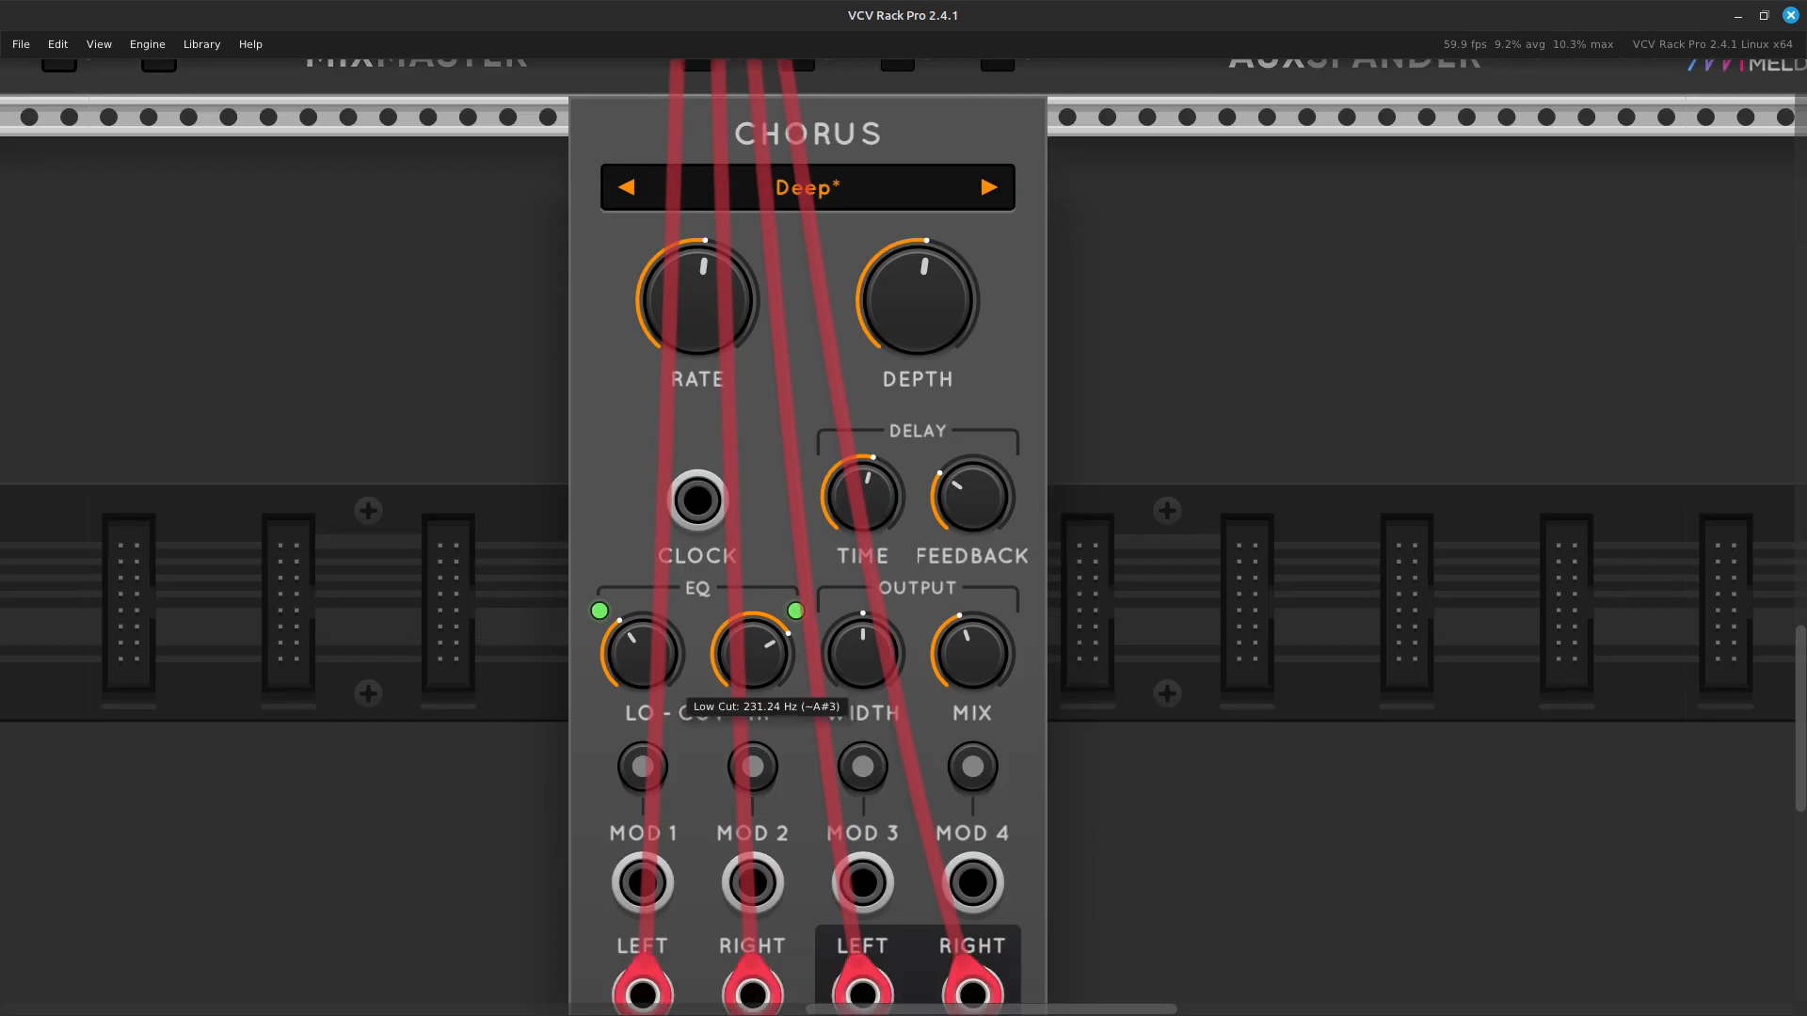
left_click_drag(753, 414, 753, 429)
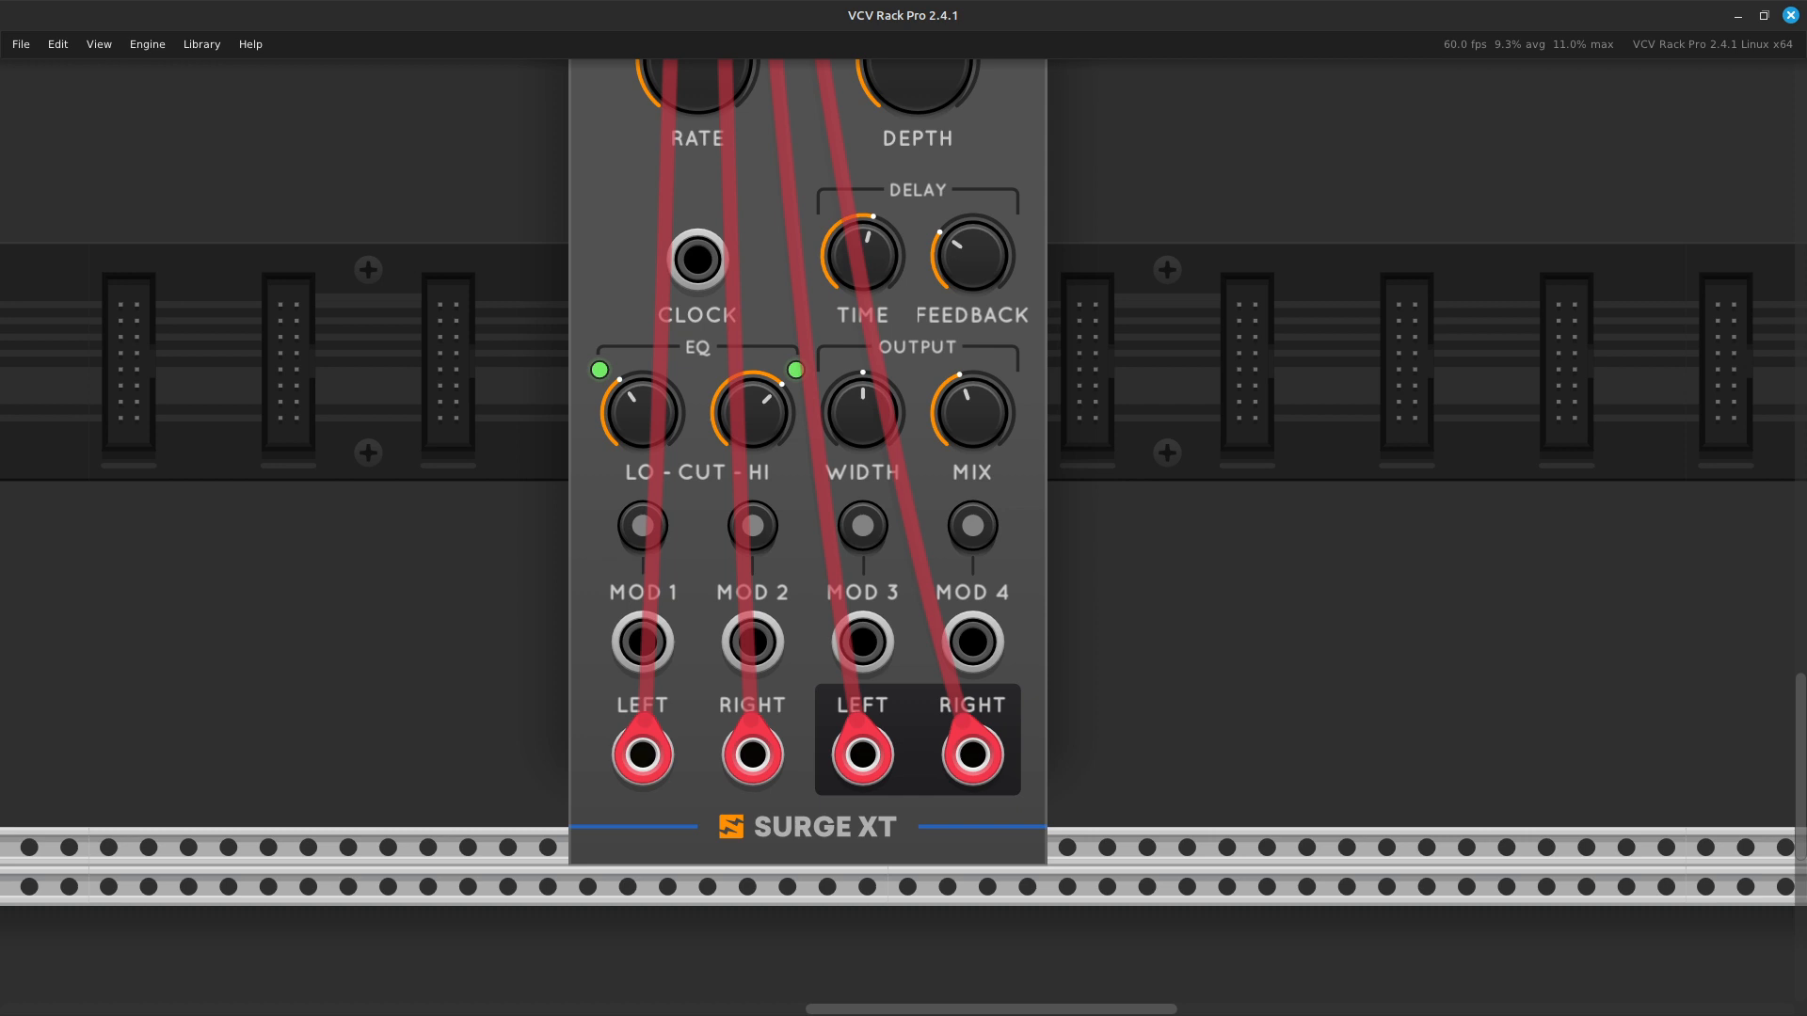
mouse_move(753, 414)
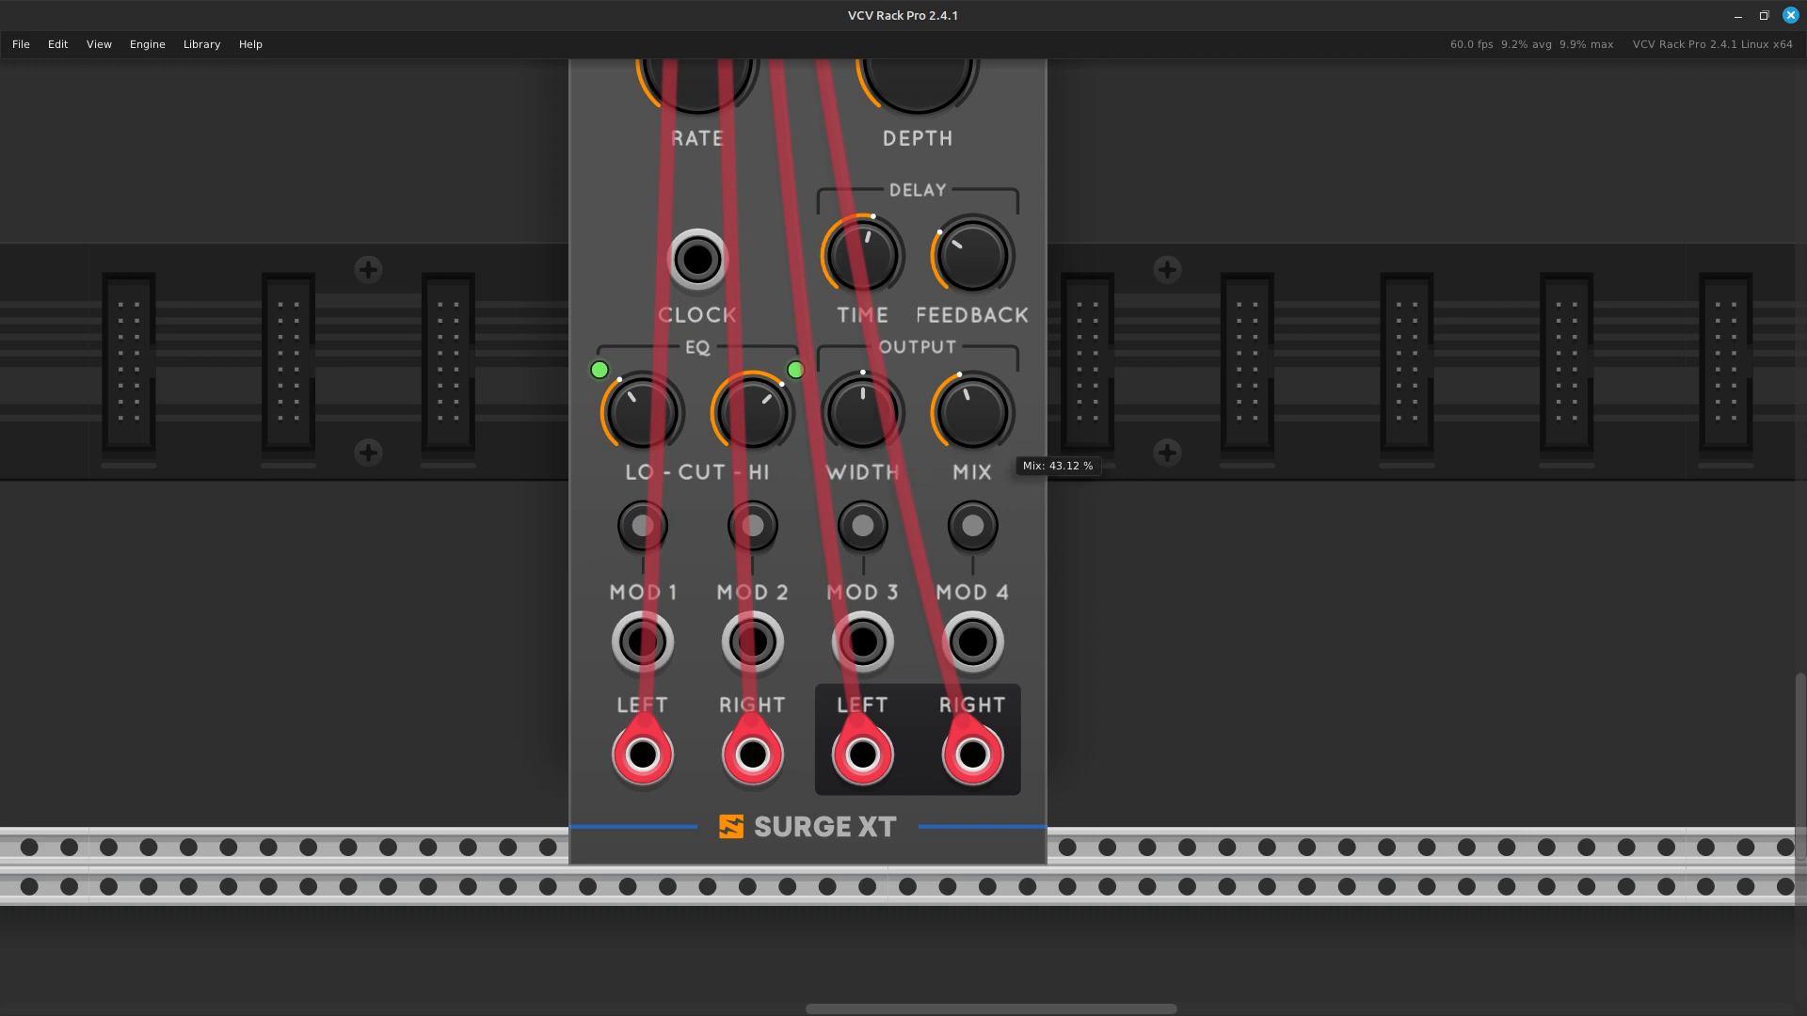
Set the Chorus output mix to its maximum and the output width to 24 dB.
mouse_move(863, 414)
left_click_drag(1003, 449, 1003, 348)
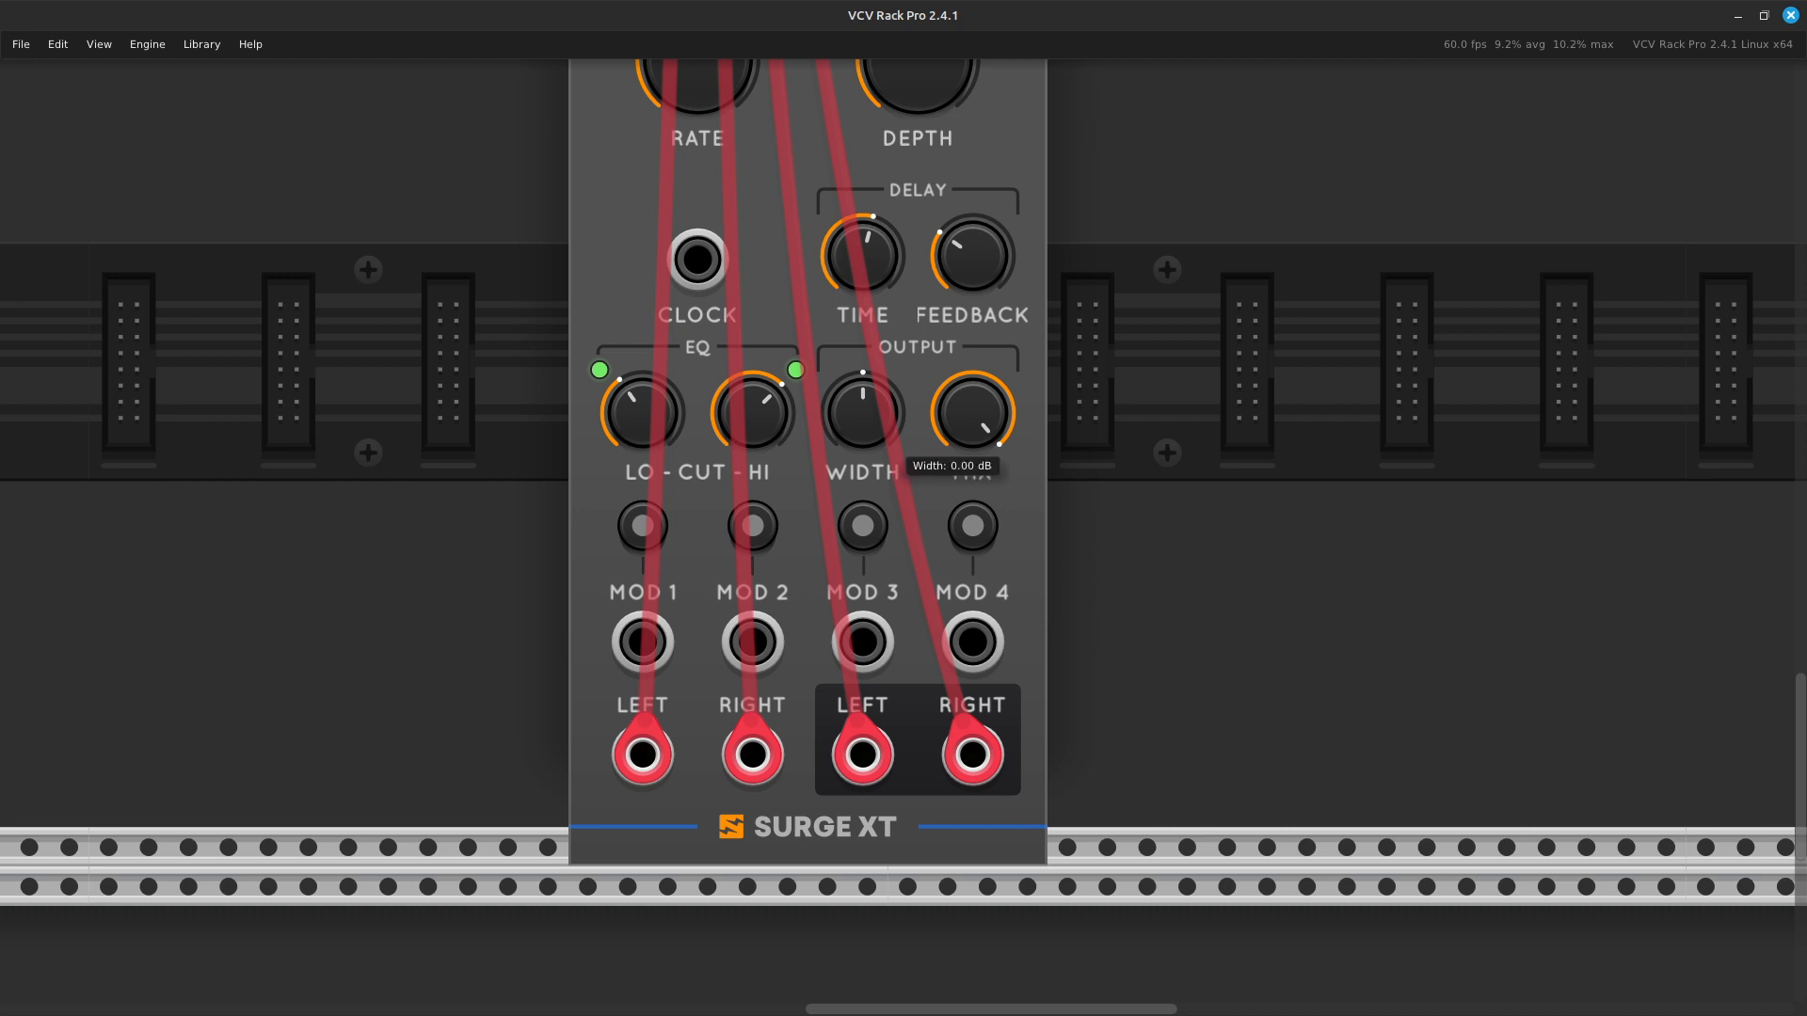
left_click_drag(863, 414, 863, 329)
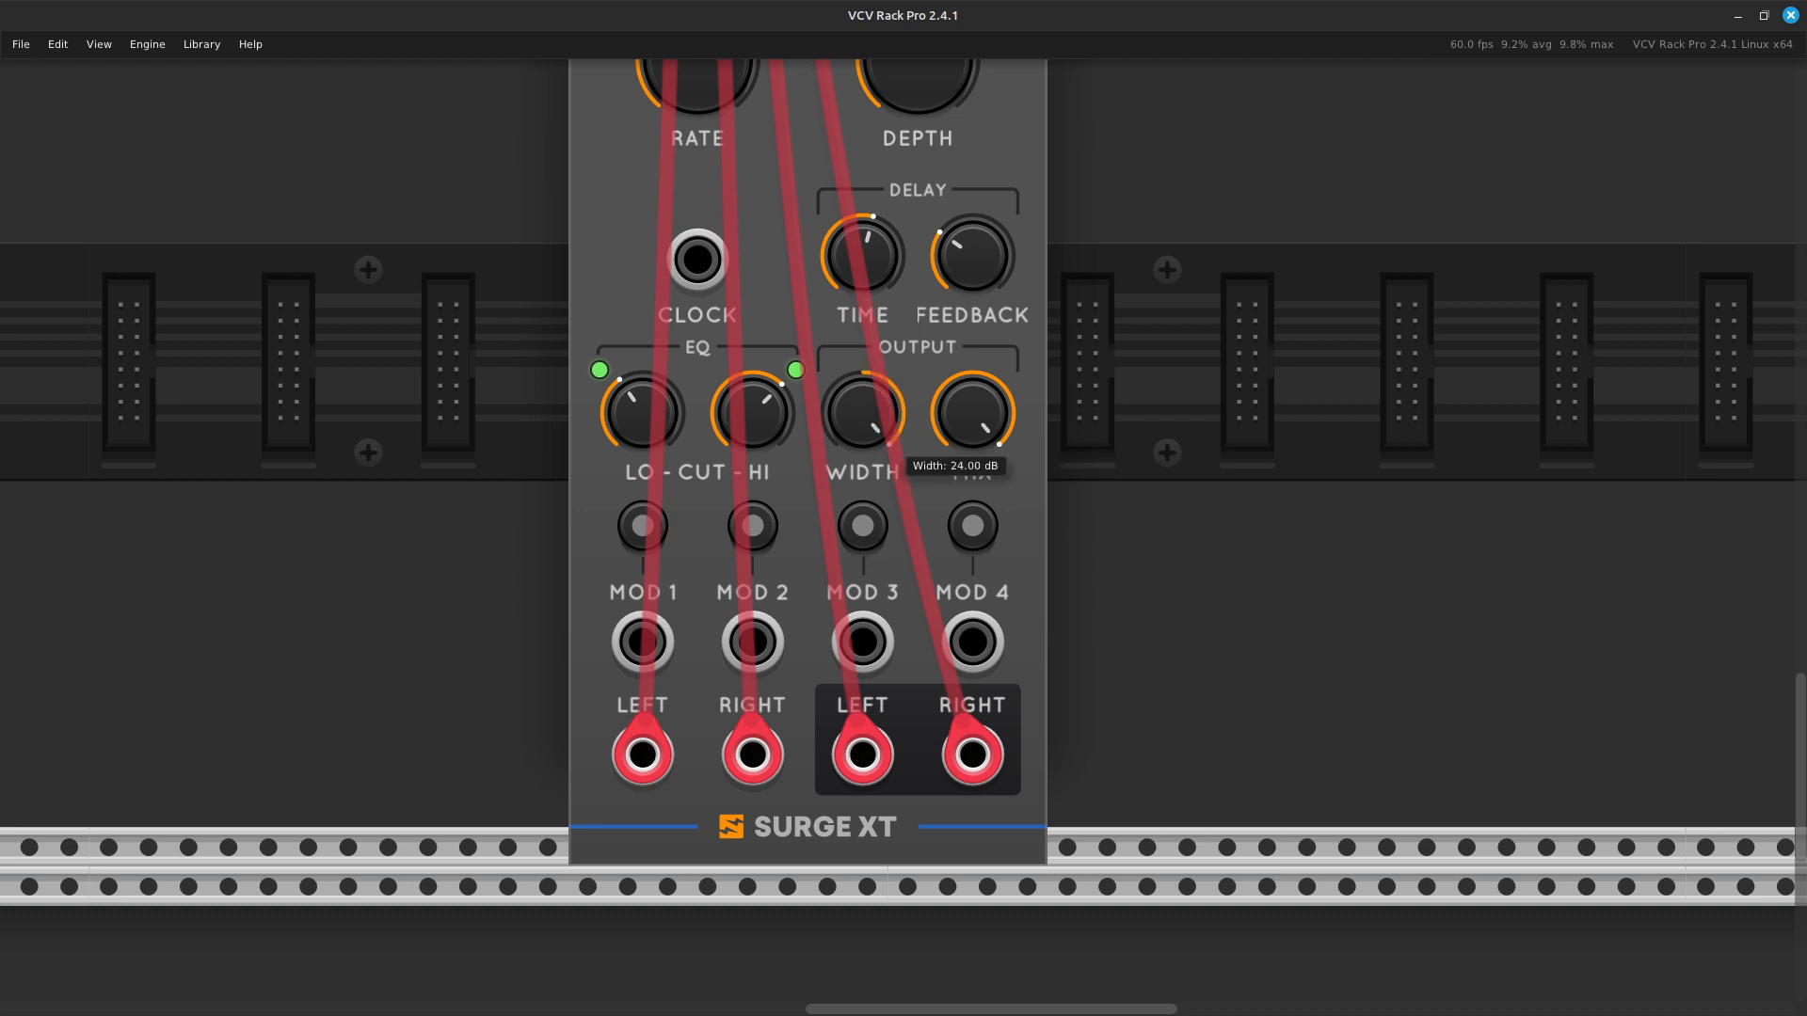
Search the module library for "rev" and place the Surge XT Reverb 1 module directly beside the Chorus.
scroll(894, 673, "up", 5)
scroll(899, 626, "up", 2)
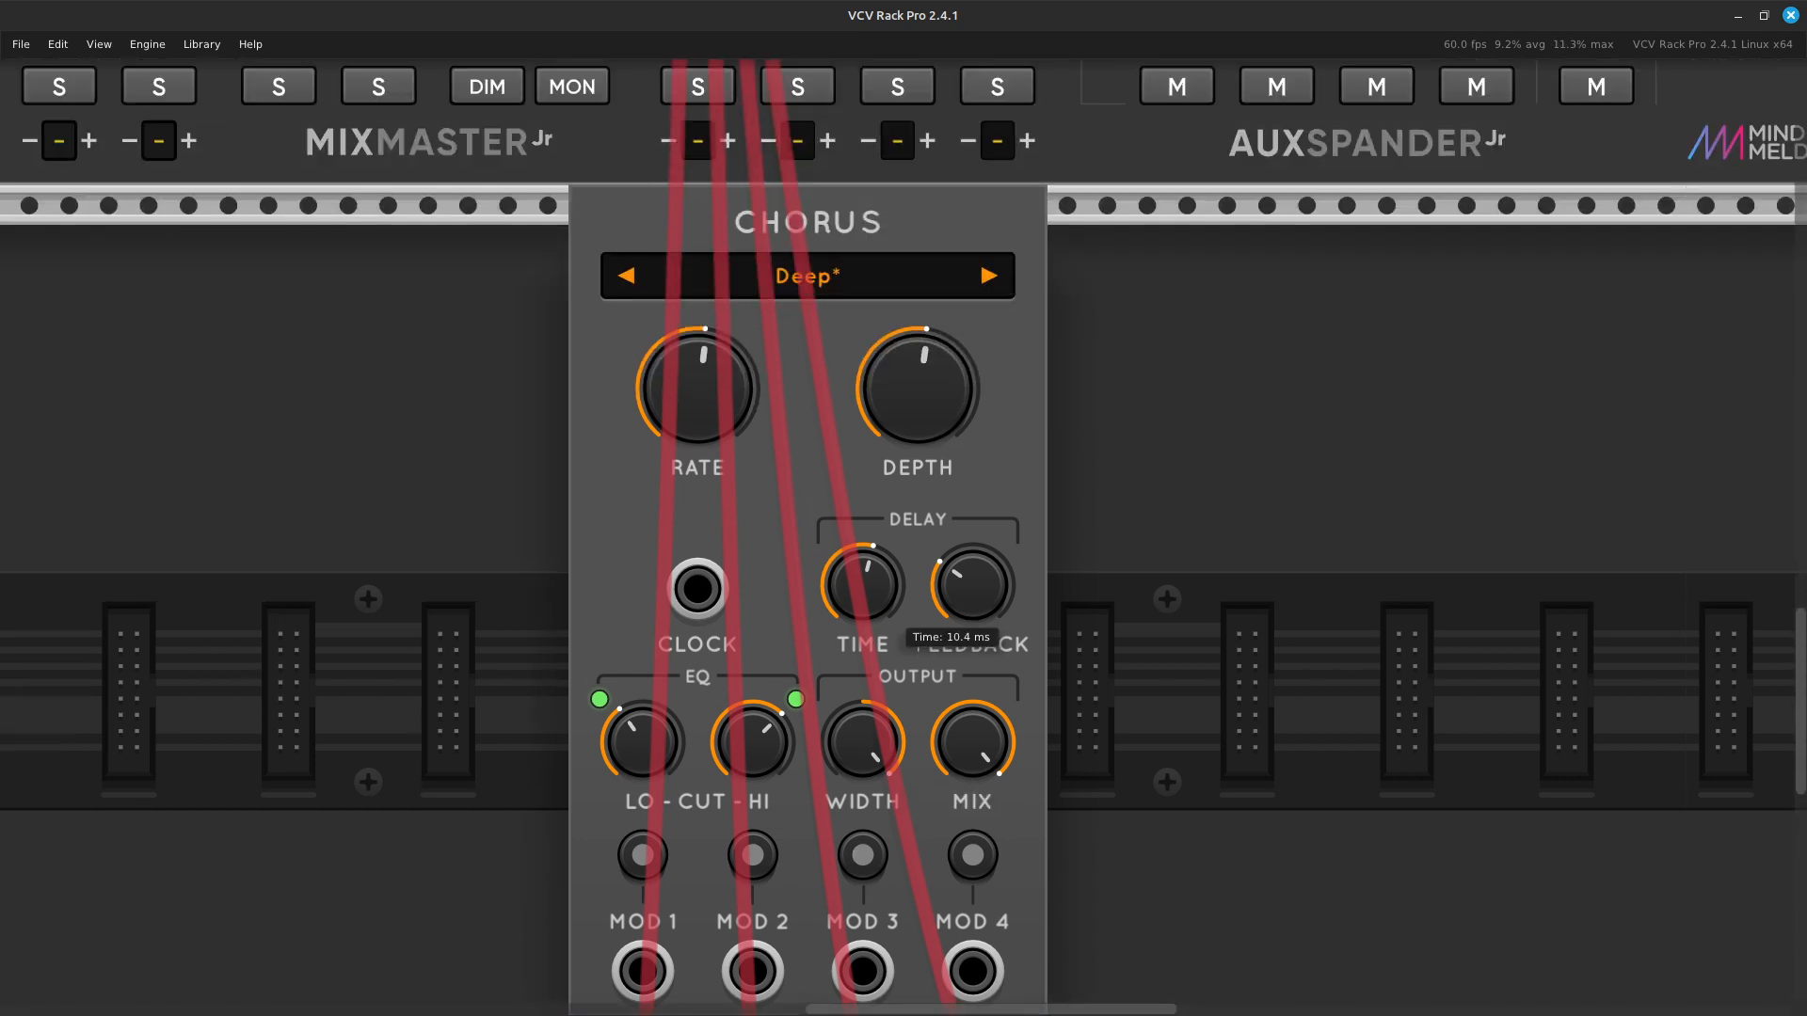
scroll(941, 626, "up", 7)
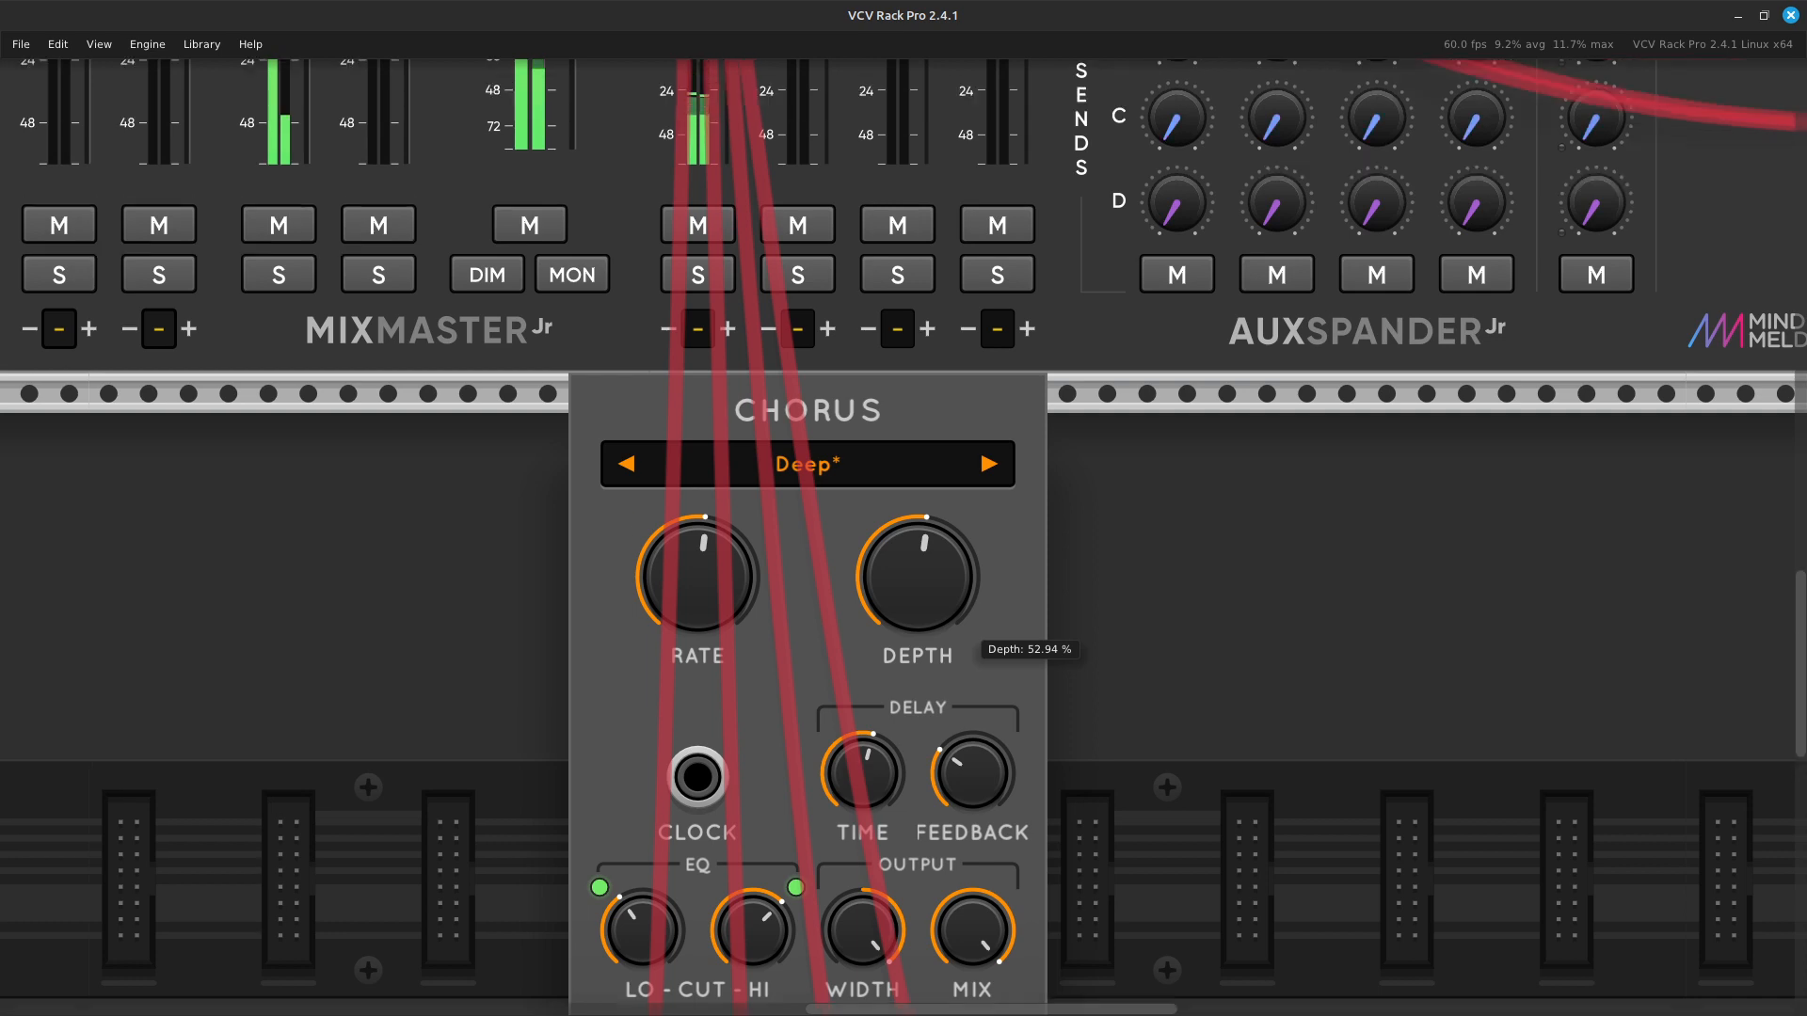
scroll(941, 583, "up", 4)
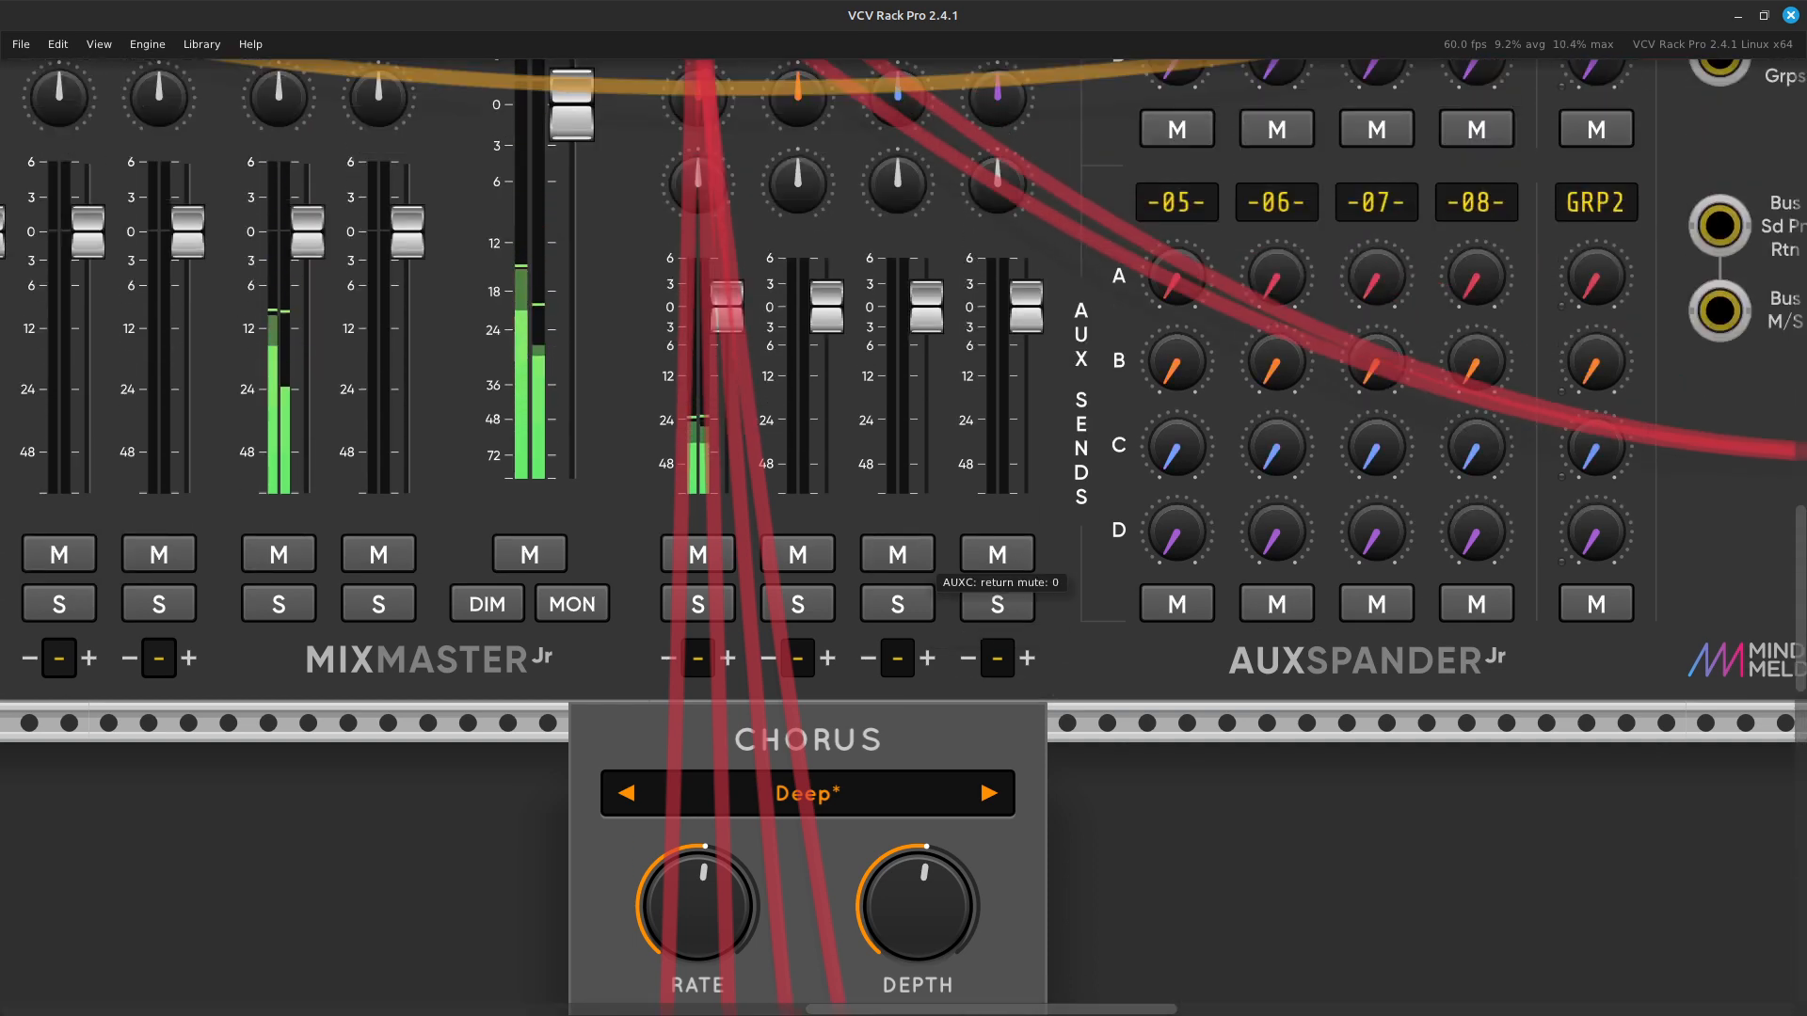
scroll(941, 583, "down", 3)
scroll(1007, 546, "down", 10)
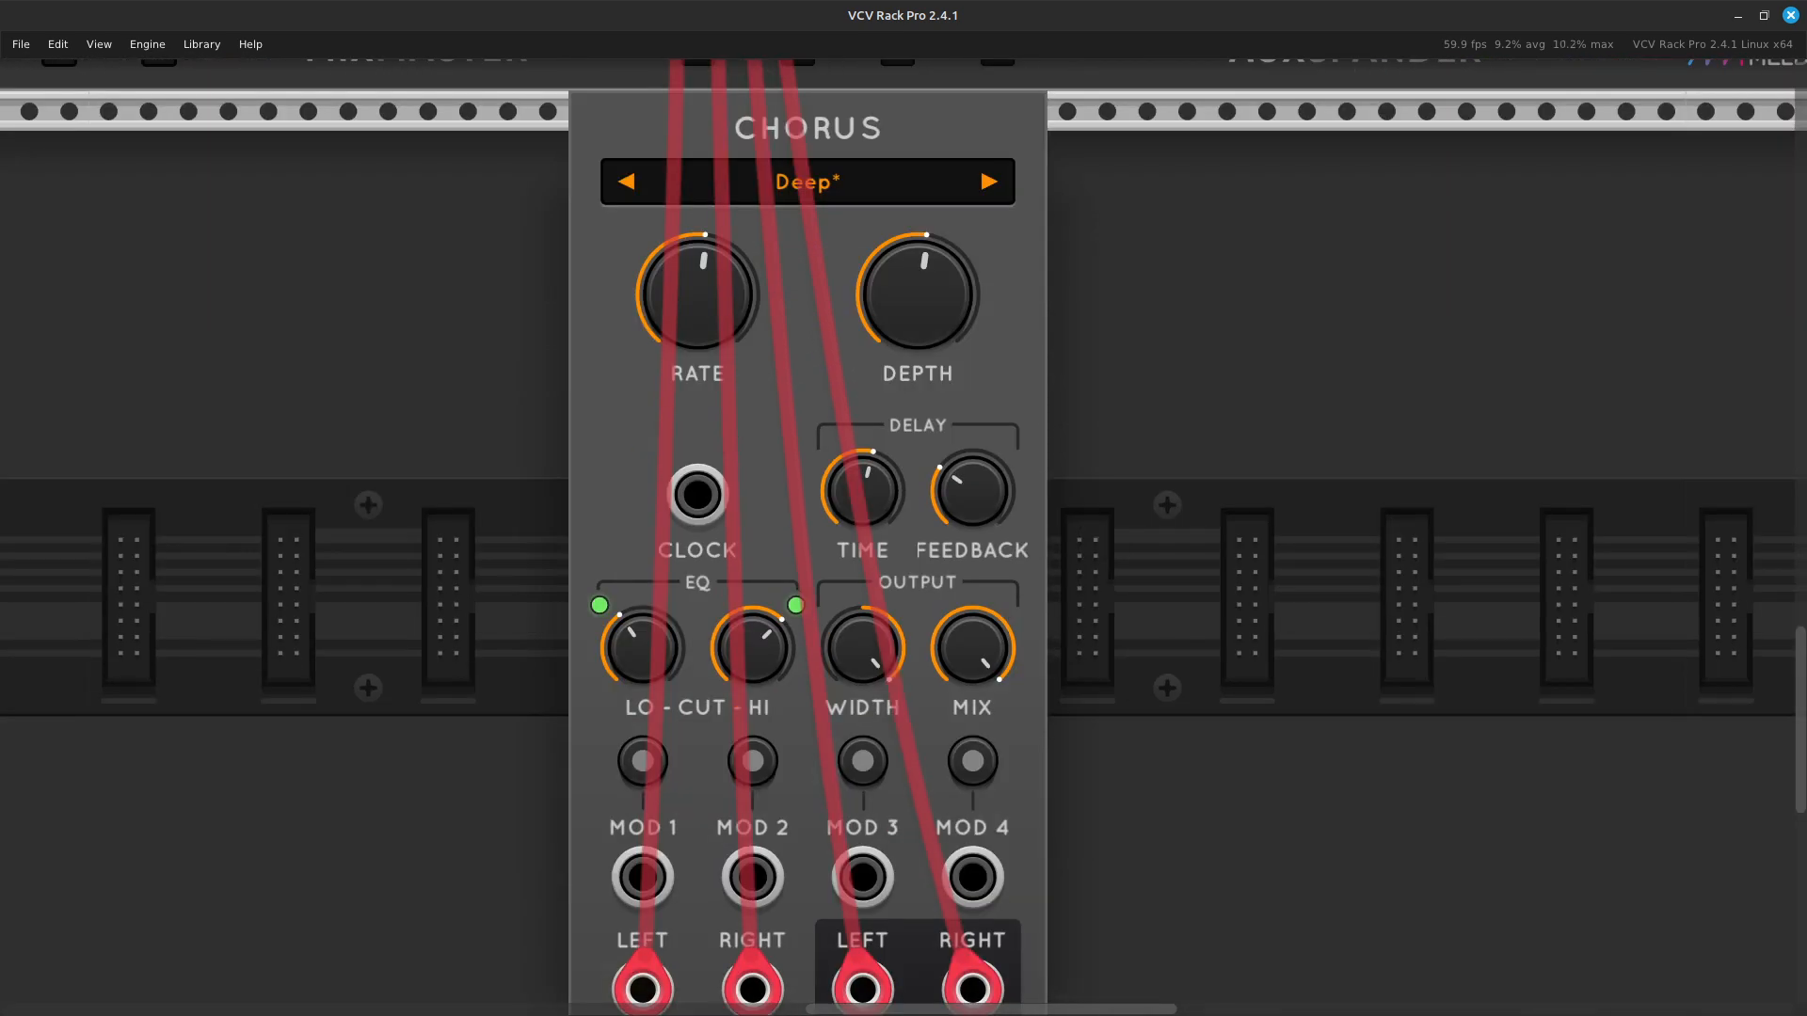
key("Return")
key("BackSpace")
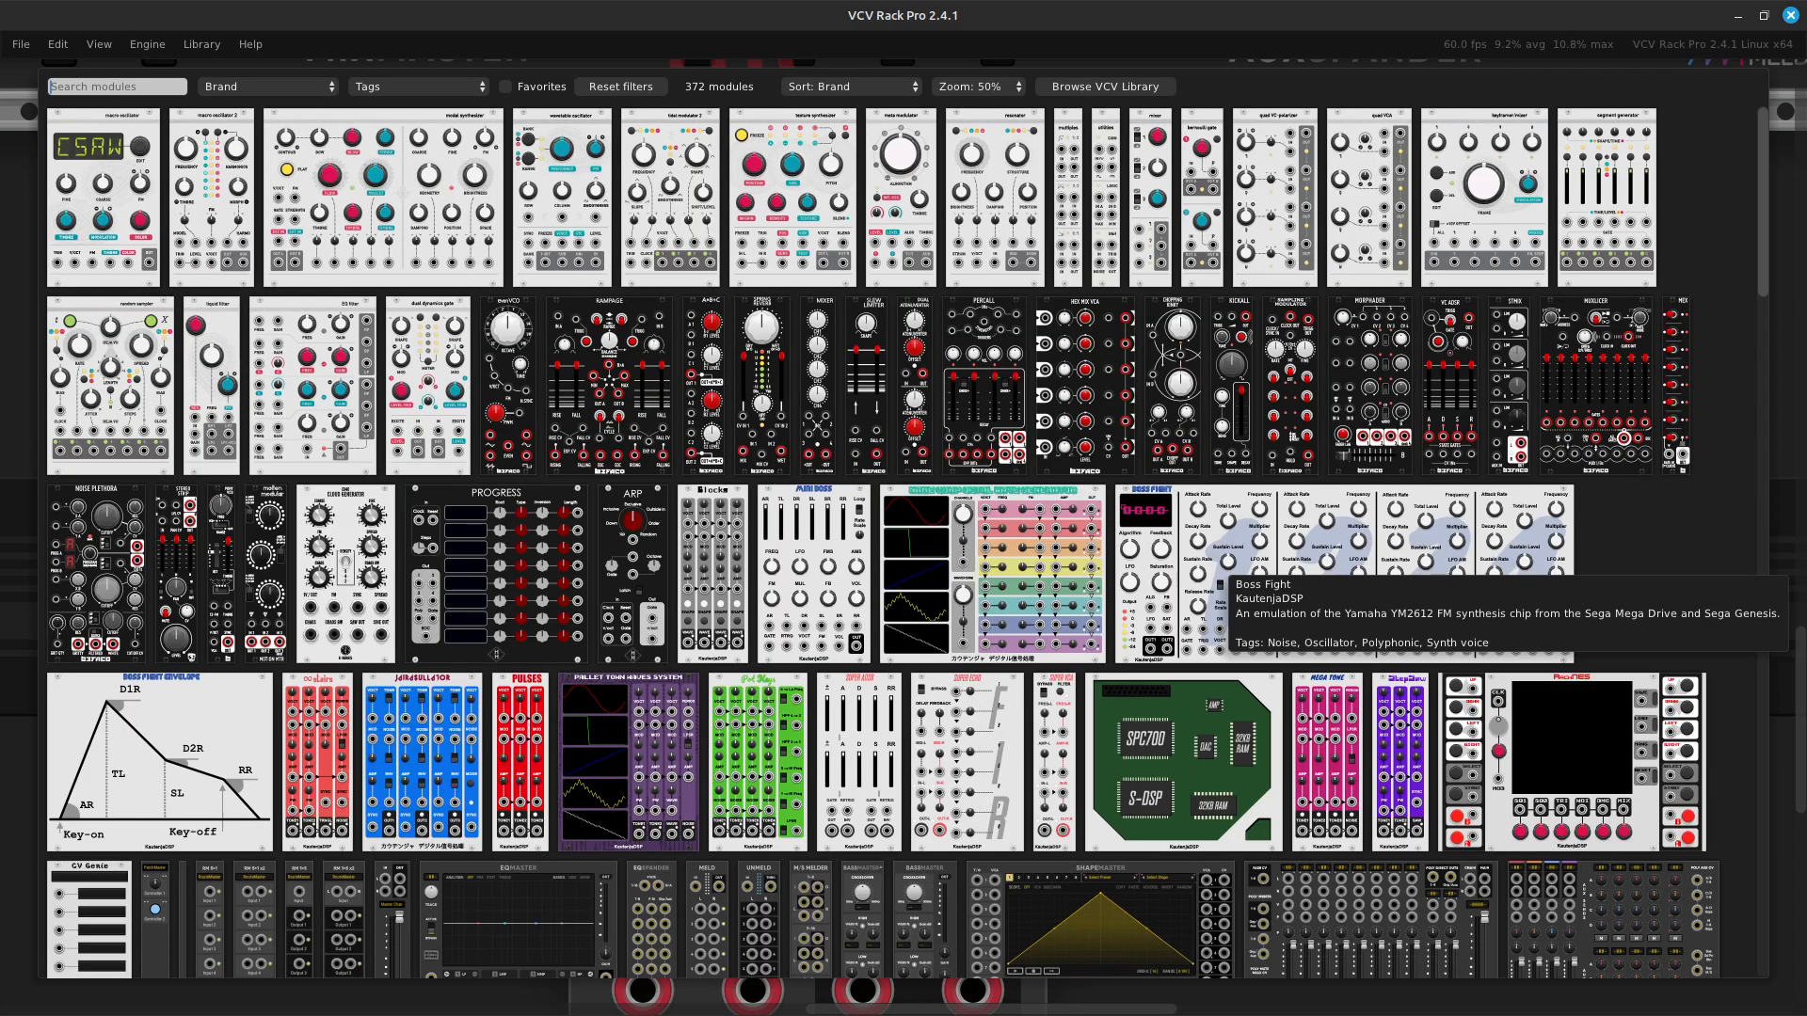
type("rev")
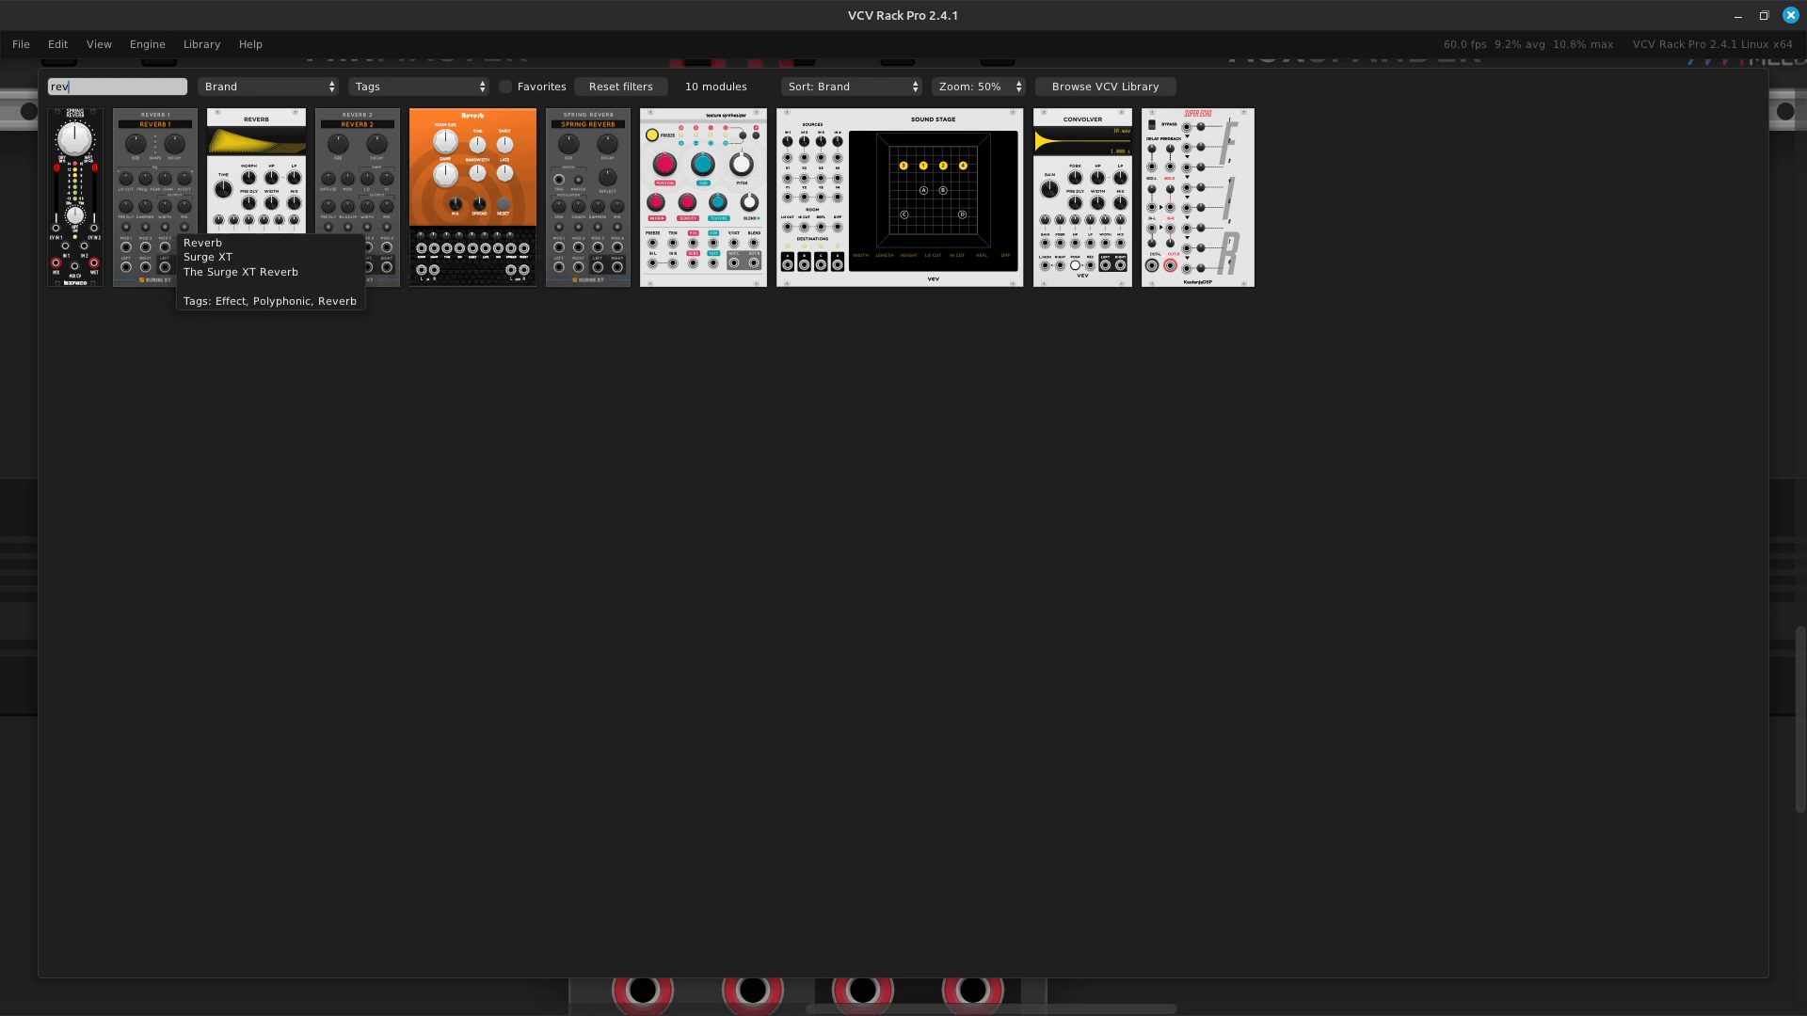
left_click(155, 225)
left_click_drag(1287, 409, 1347, 921)
Patch the mixer's AUXB left and right send outputs to the left and right inputs of Reverb 1 with red cables.
key("Up")
key("Up")
key("Up")
key("Up")
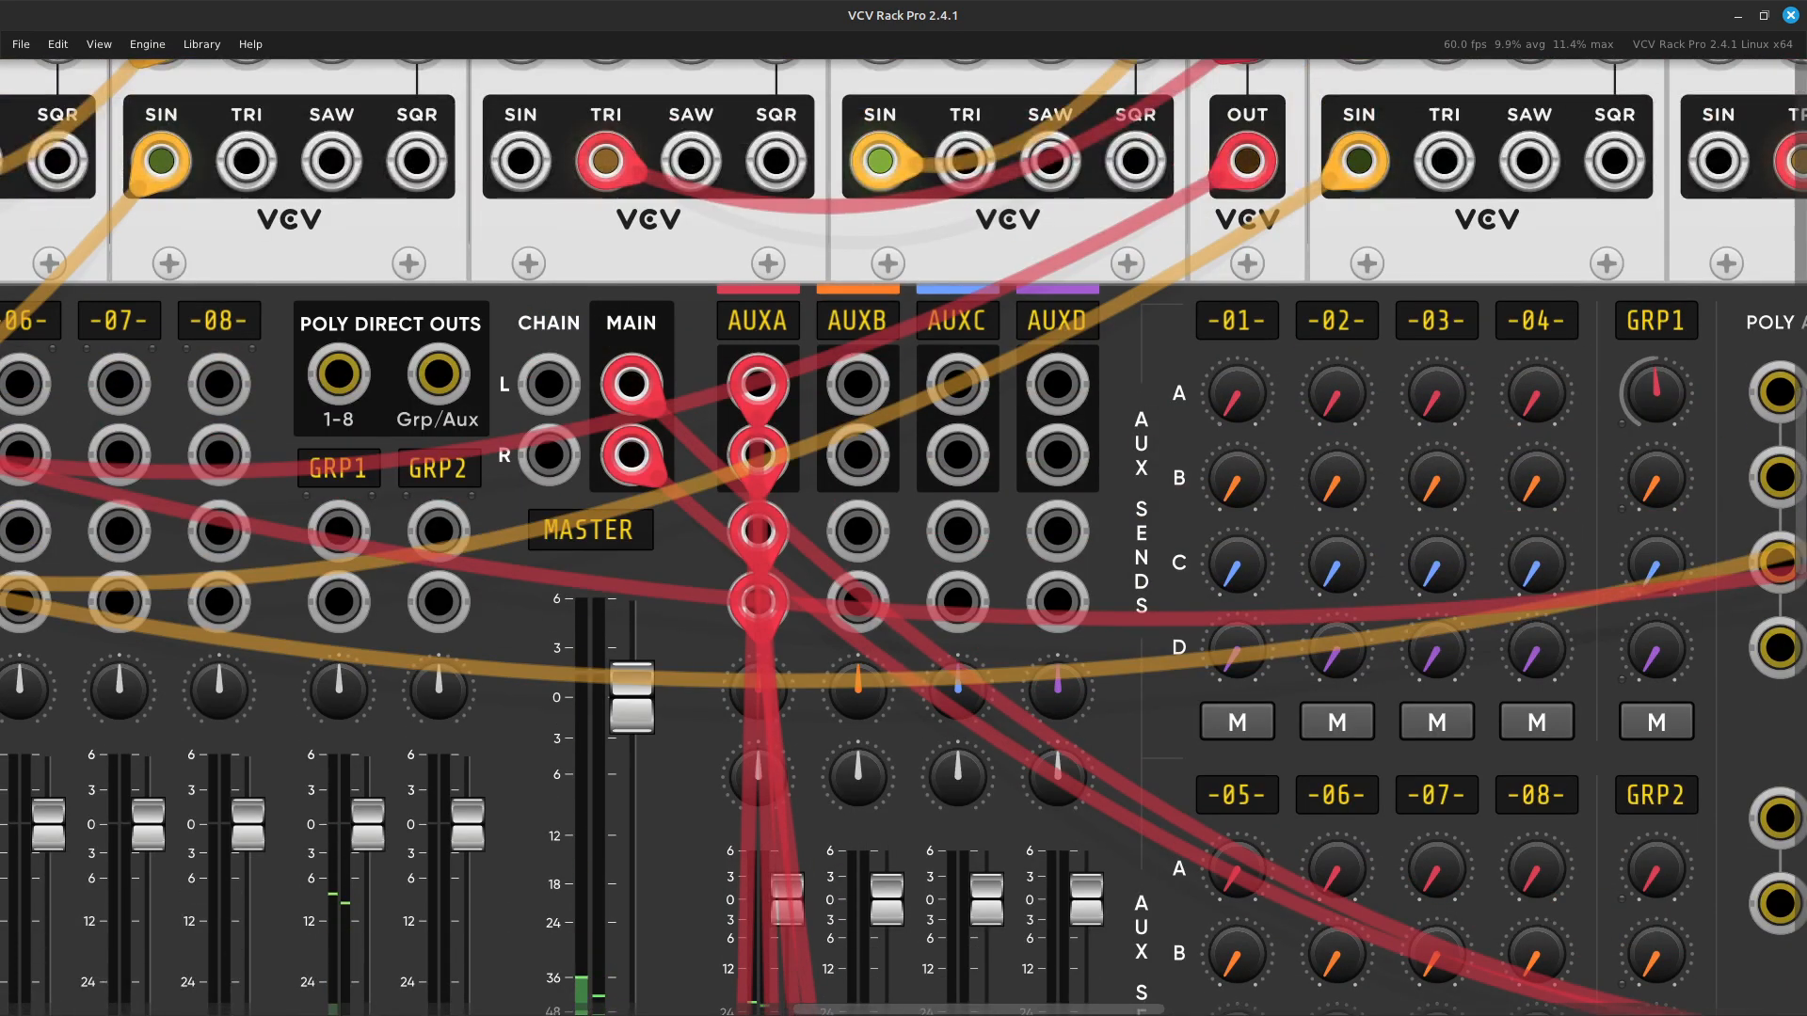
right_click(860, 385)
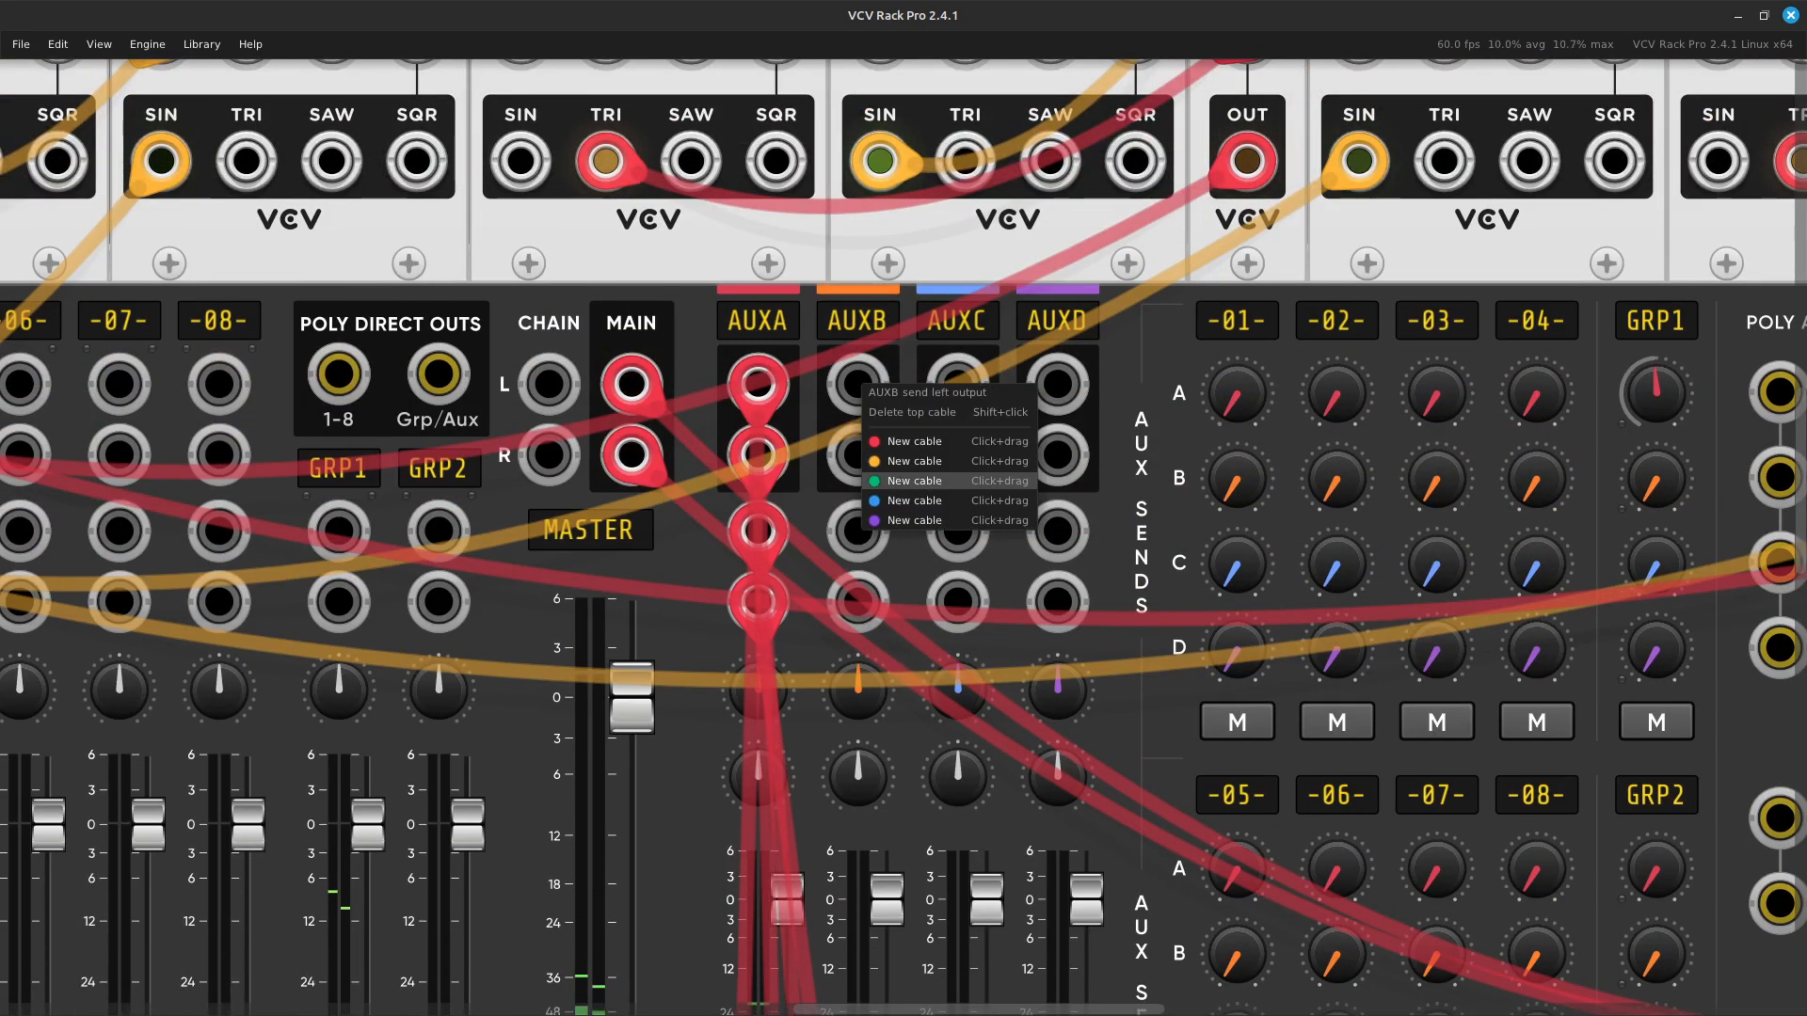
left_click_drag(913, 441, 1002, 598)
right_click(1110, 598)
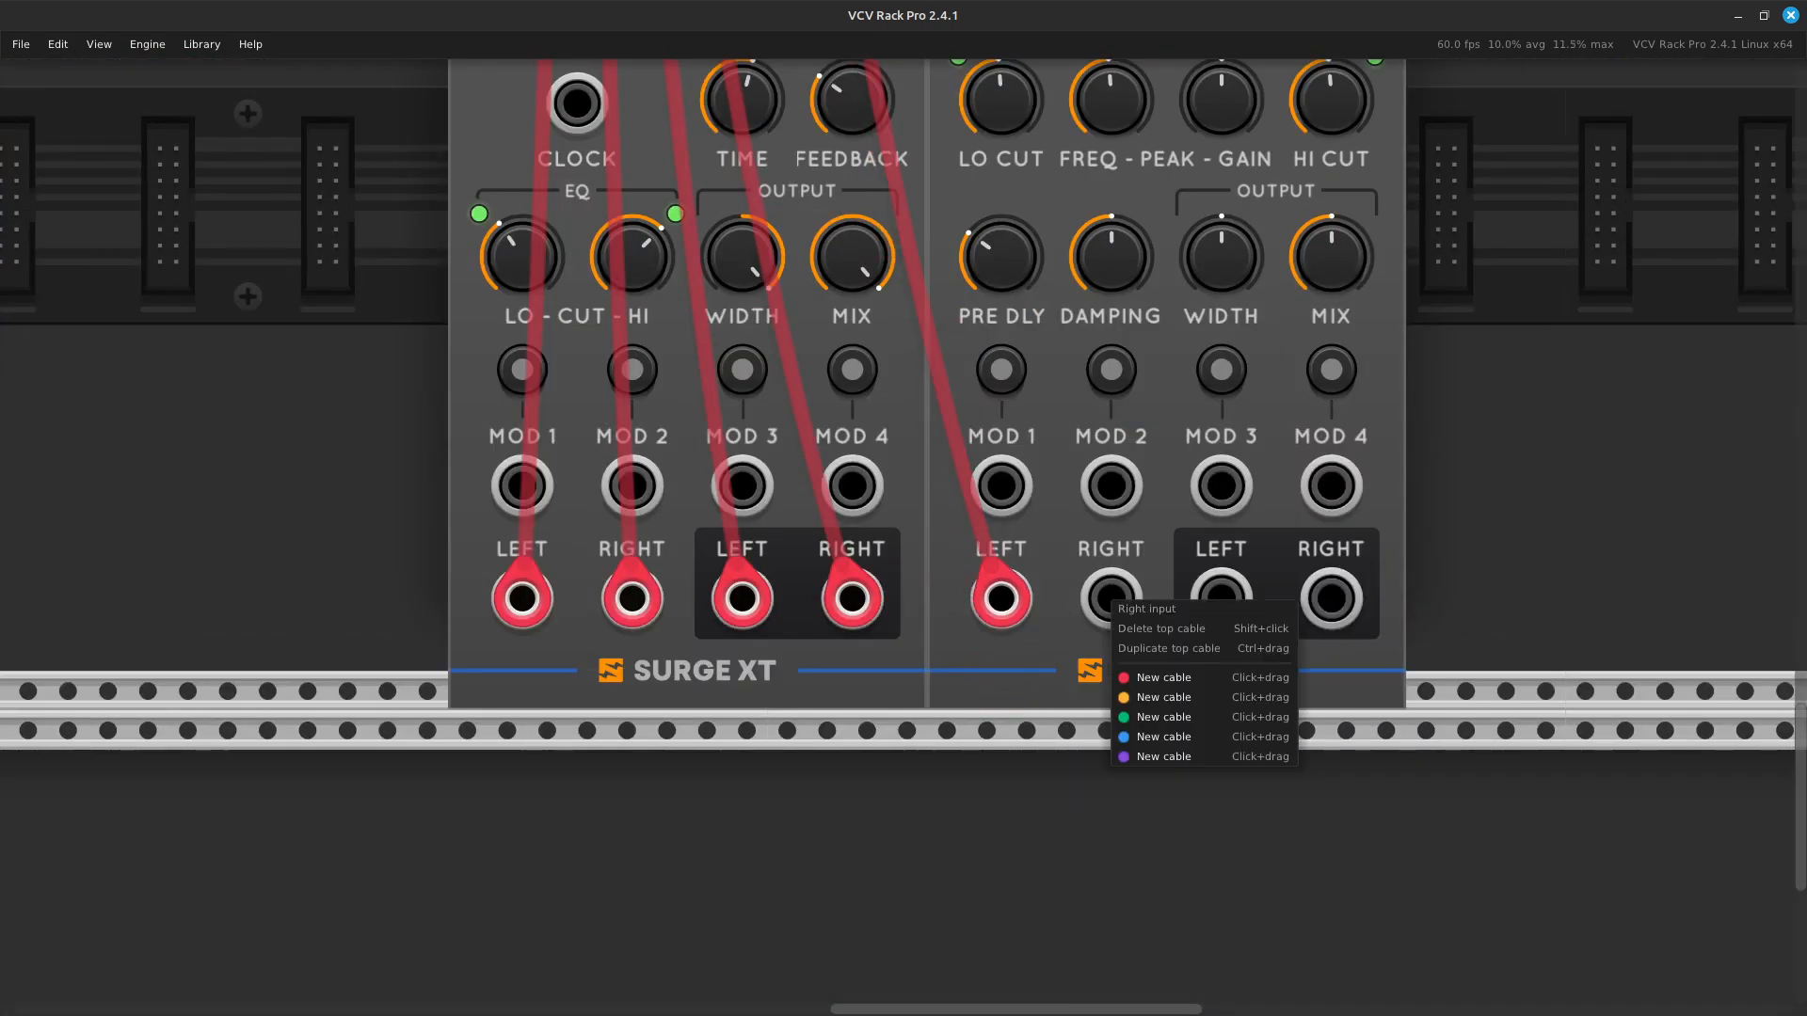
left_click_drag(1148, 677, 677, 425)
scroll(978, 828, "up", 20)
scroll(621, 621, "up", 3)
scroll(603, 585, "up", 3)
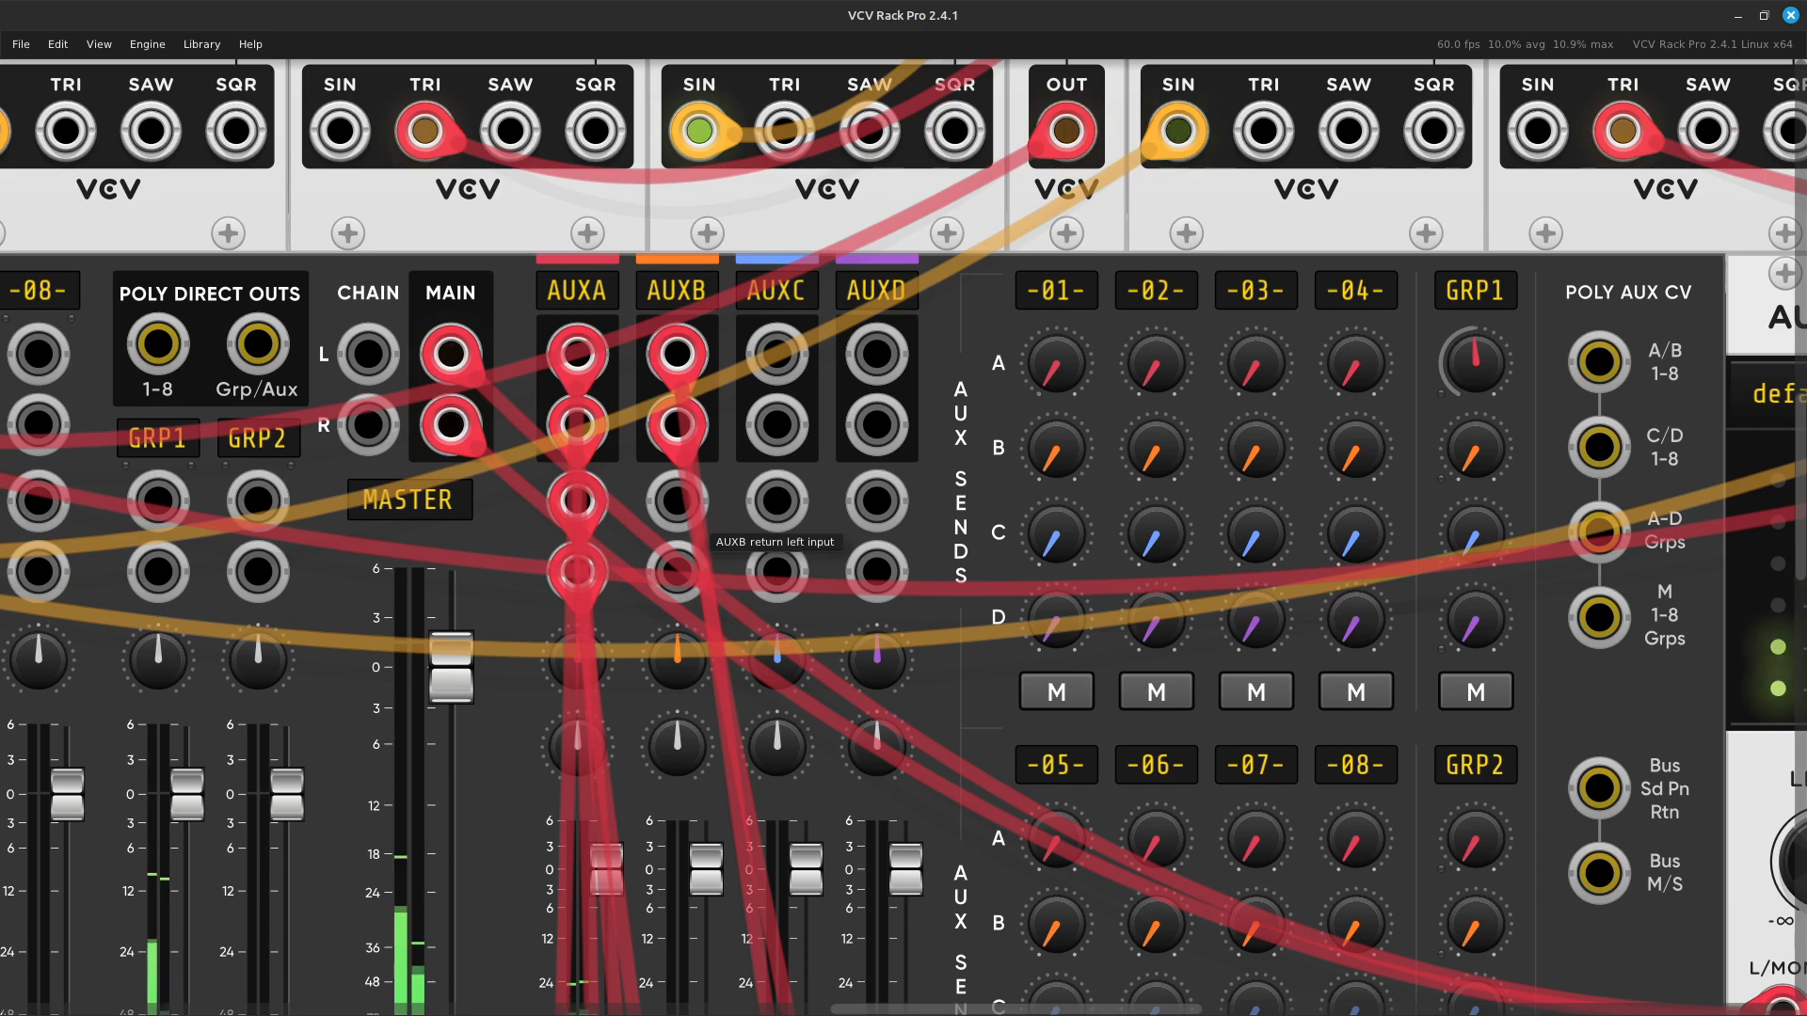
Connect the AUXB left return input to the left output of Reverb 1 with a red cable.
right_click(667, 513)
left_click_drag(727, 591, 920, 568)
key("Right")
key("Down")
key("Down")
key("Down")
Connect the right output of Reverb 1 to the AUXB right return input with a red cable.
right_click(1035, 585)
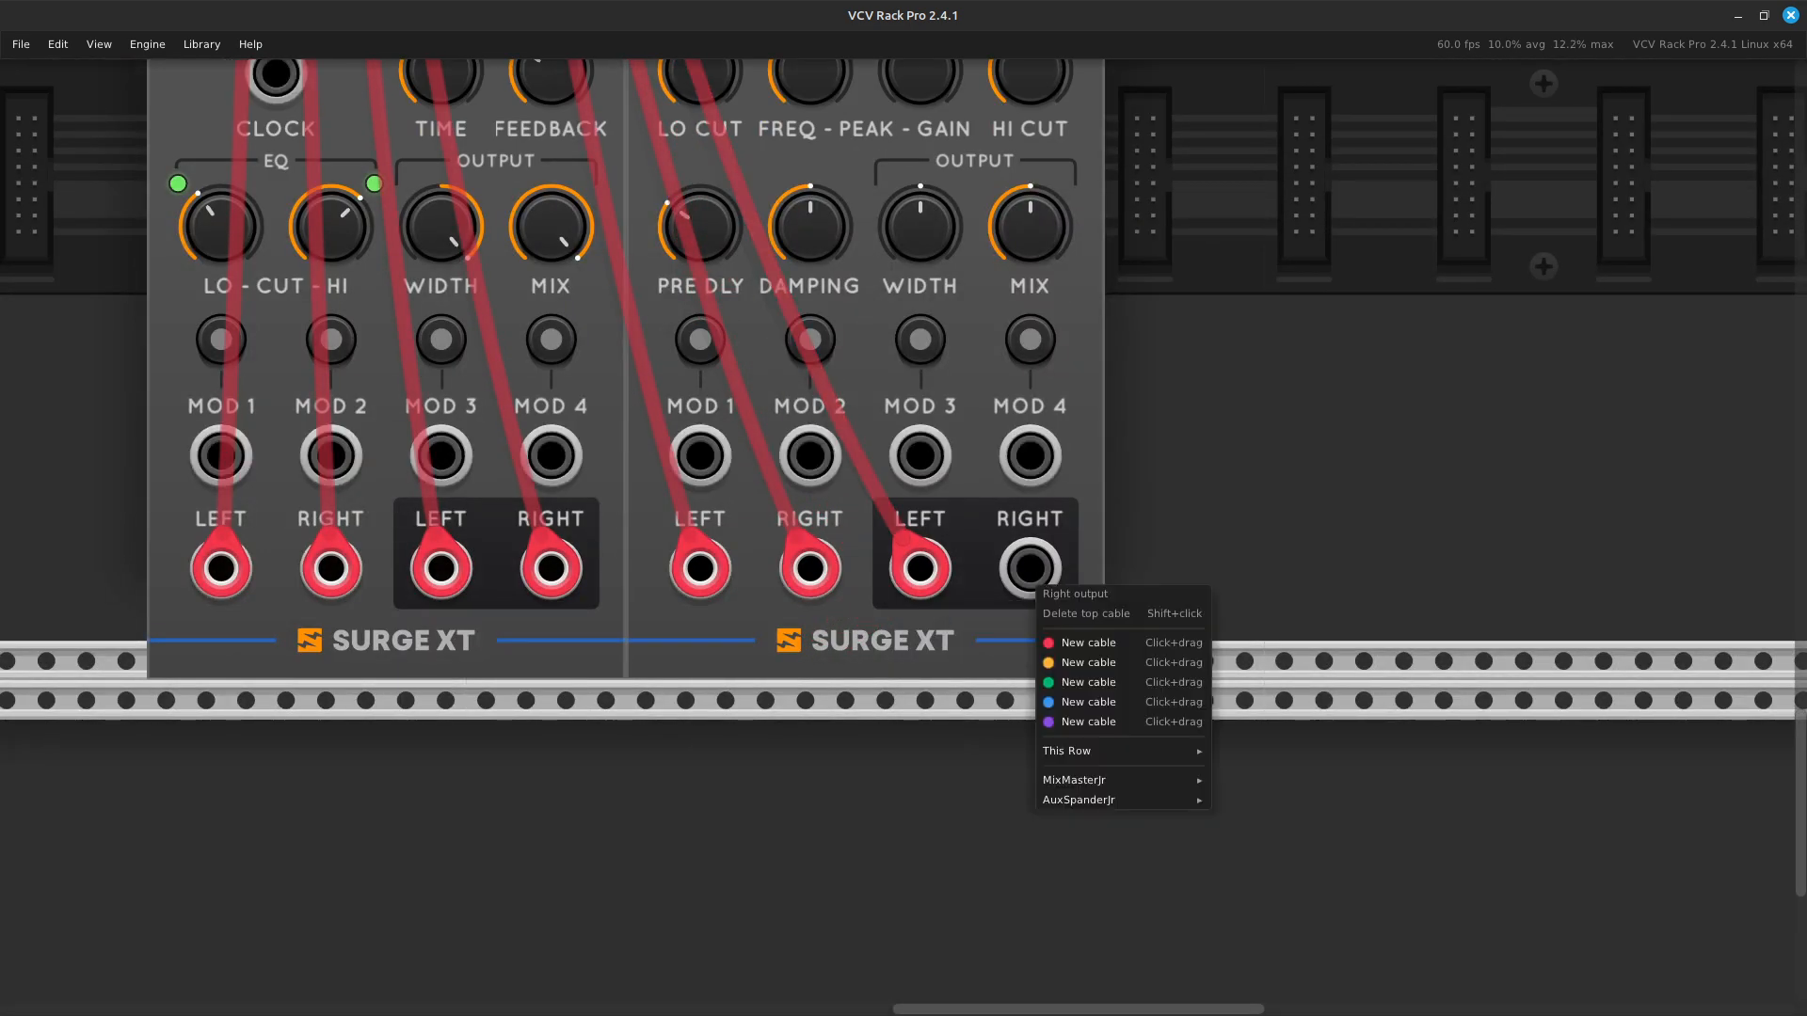
key("Up")
left_click_drag(1058, 643, 716, 601)
key("Left")
key("Up")
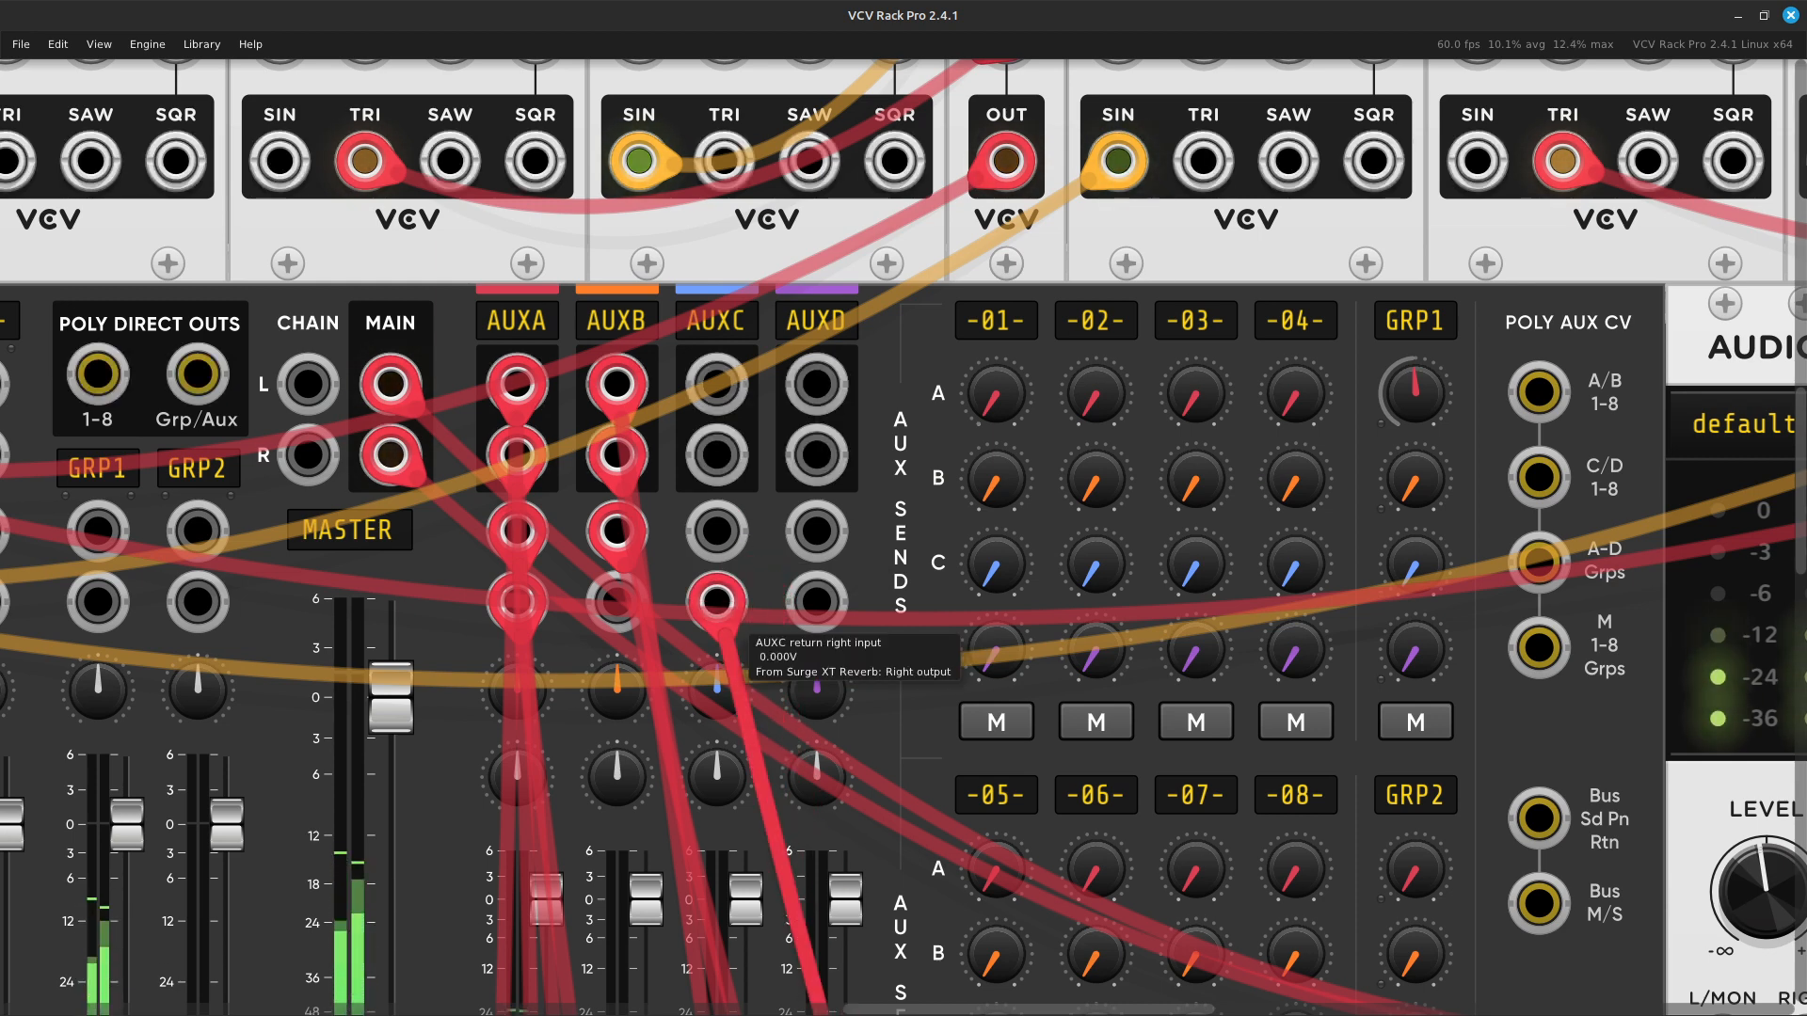
left_click_drag(716, 601, 616, 607)
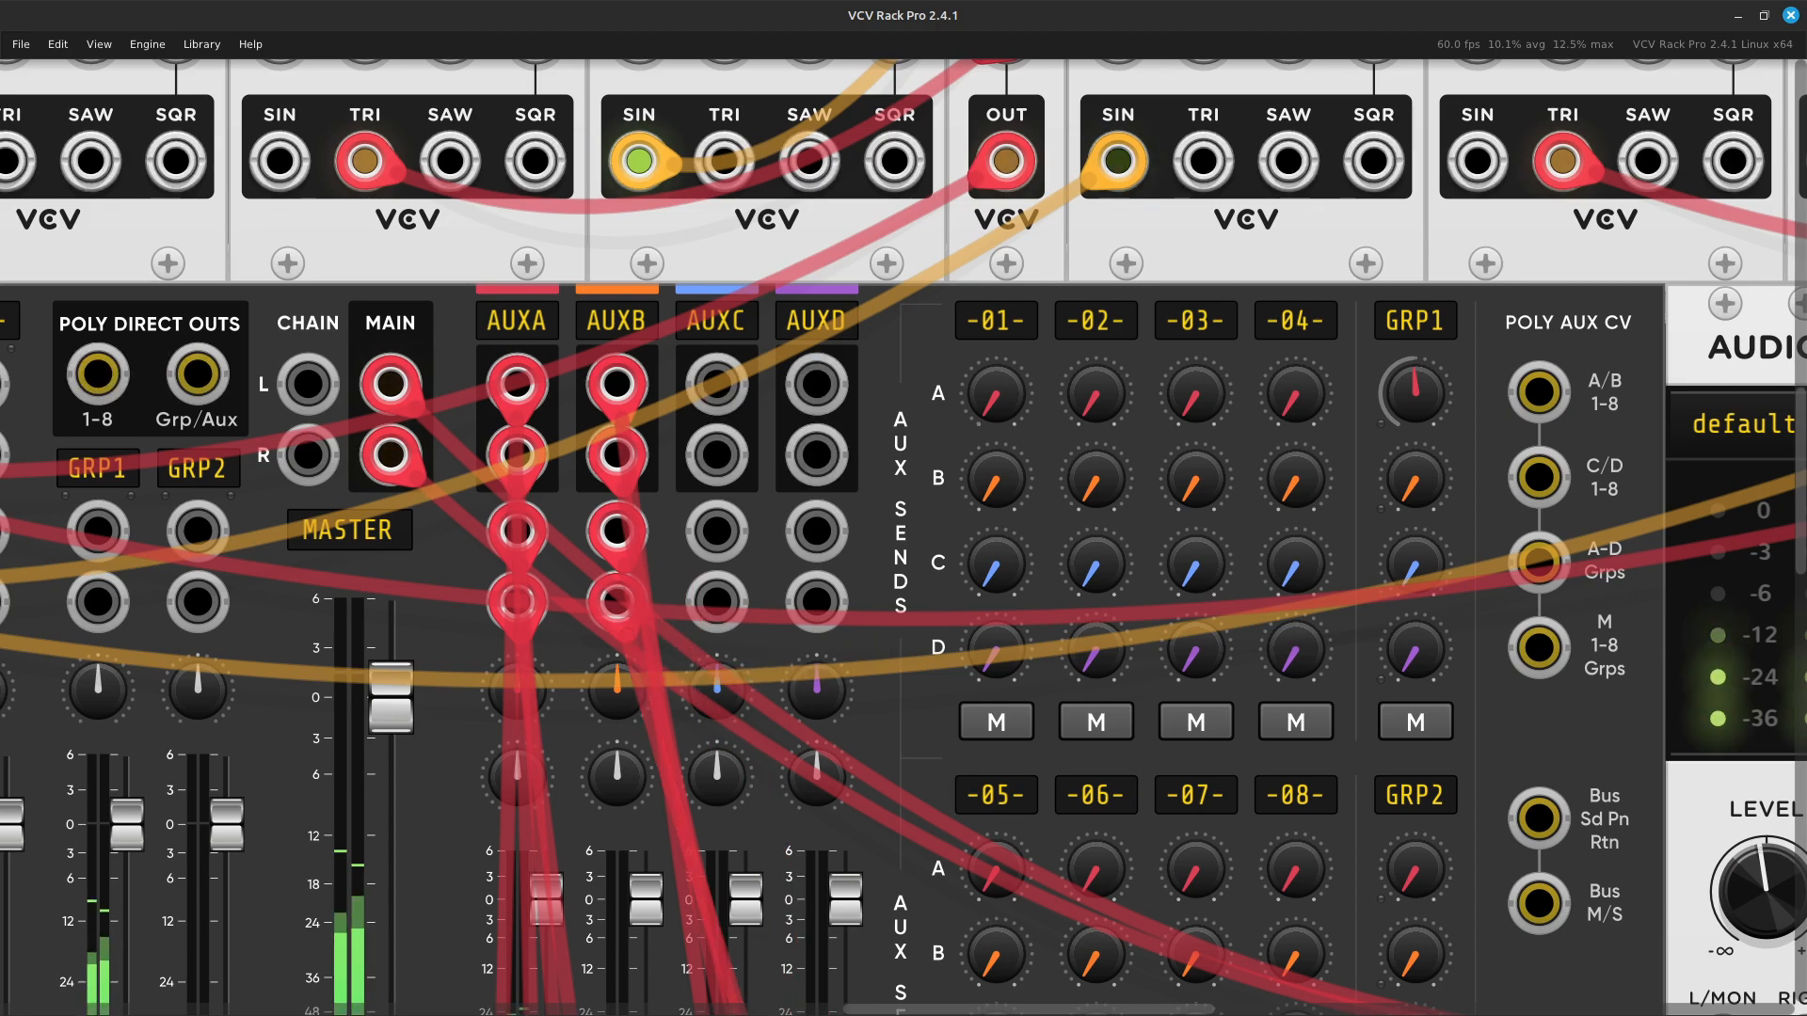
Load the Cathedral 2 preset in the Reverb 1 module.
scroll(617, 607, "down", 5)
key("Down")
key("Right")
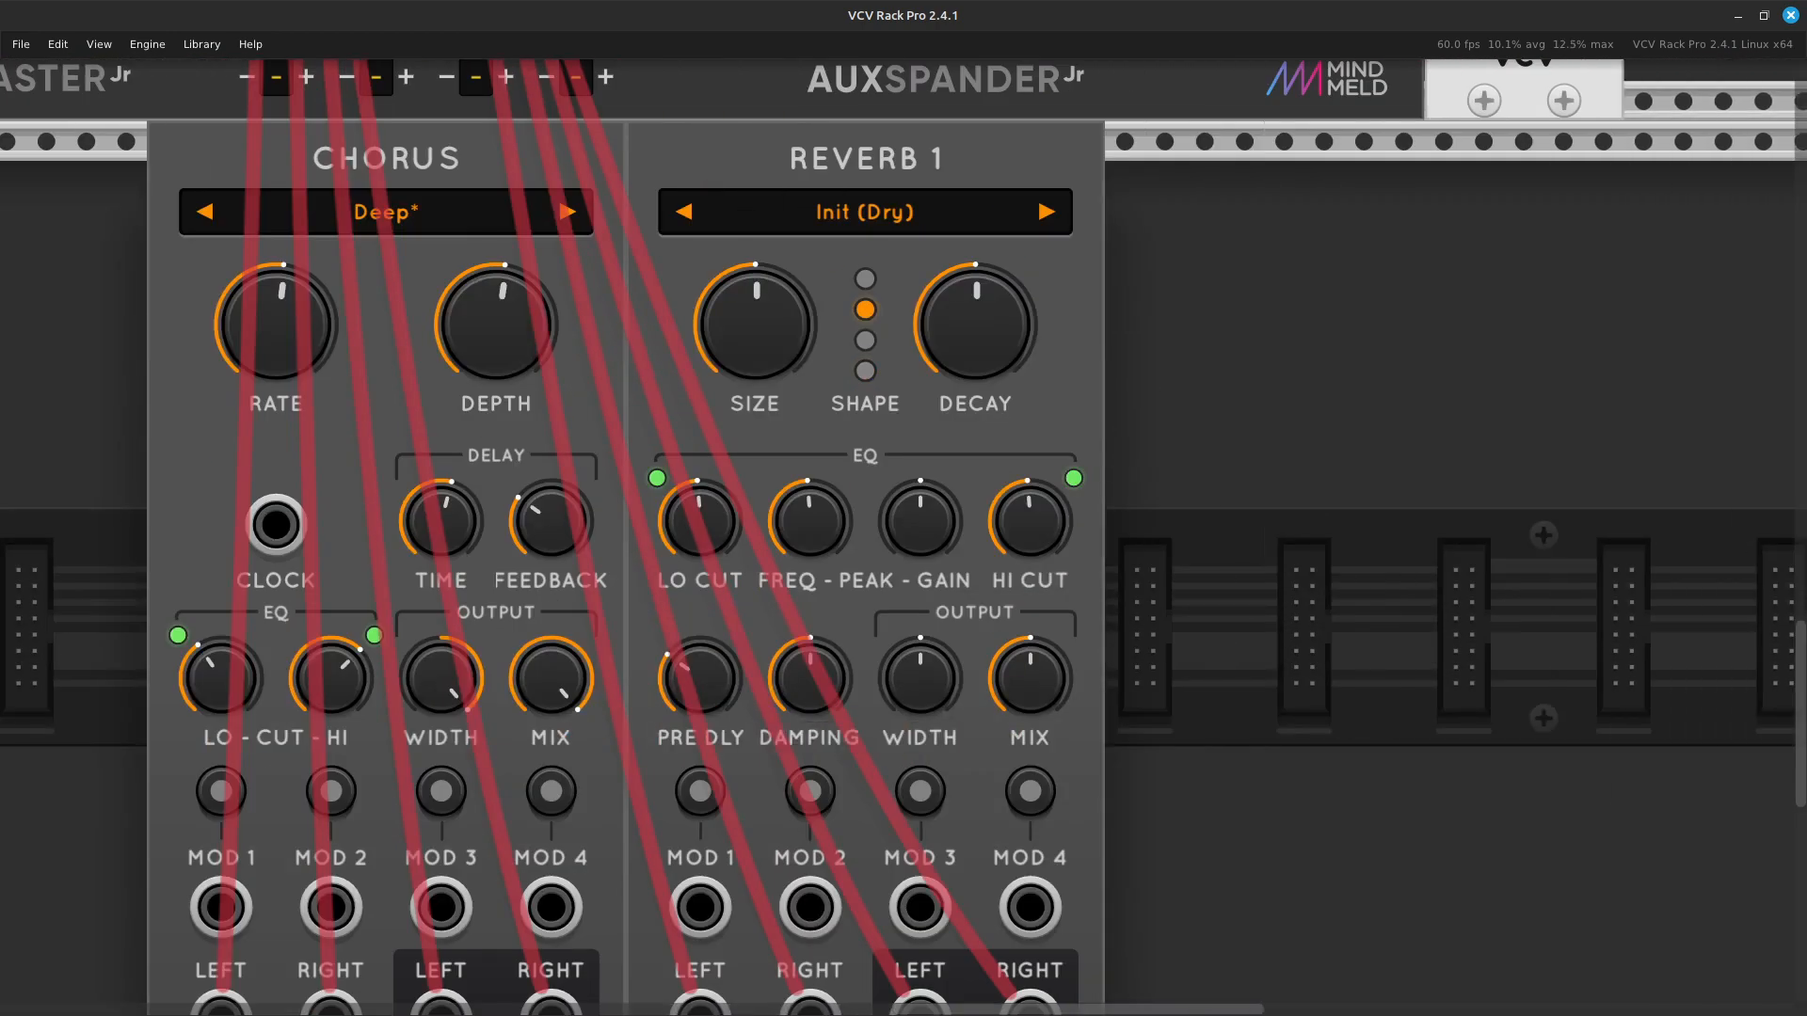
left_click(1046, 212)
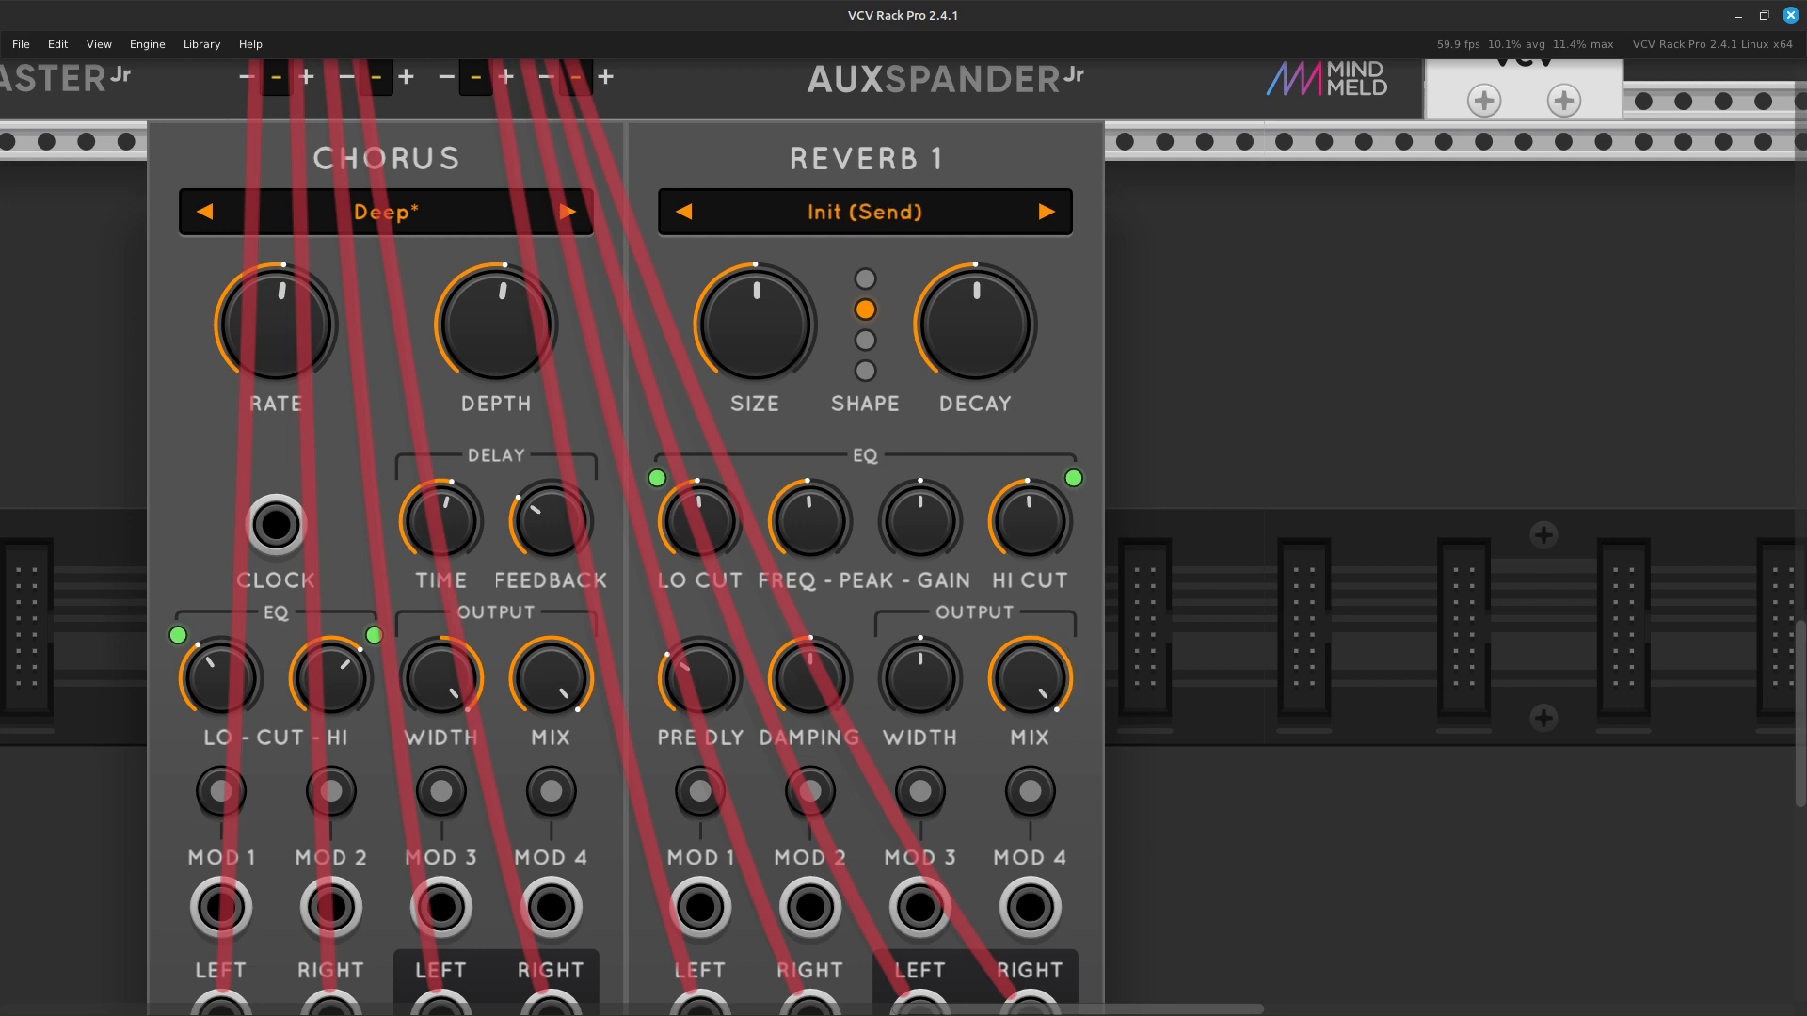
key("Up")
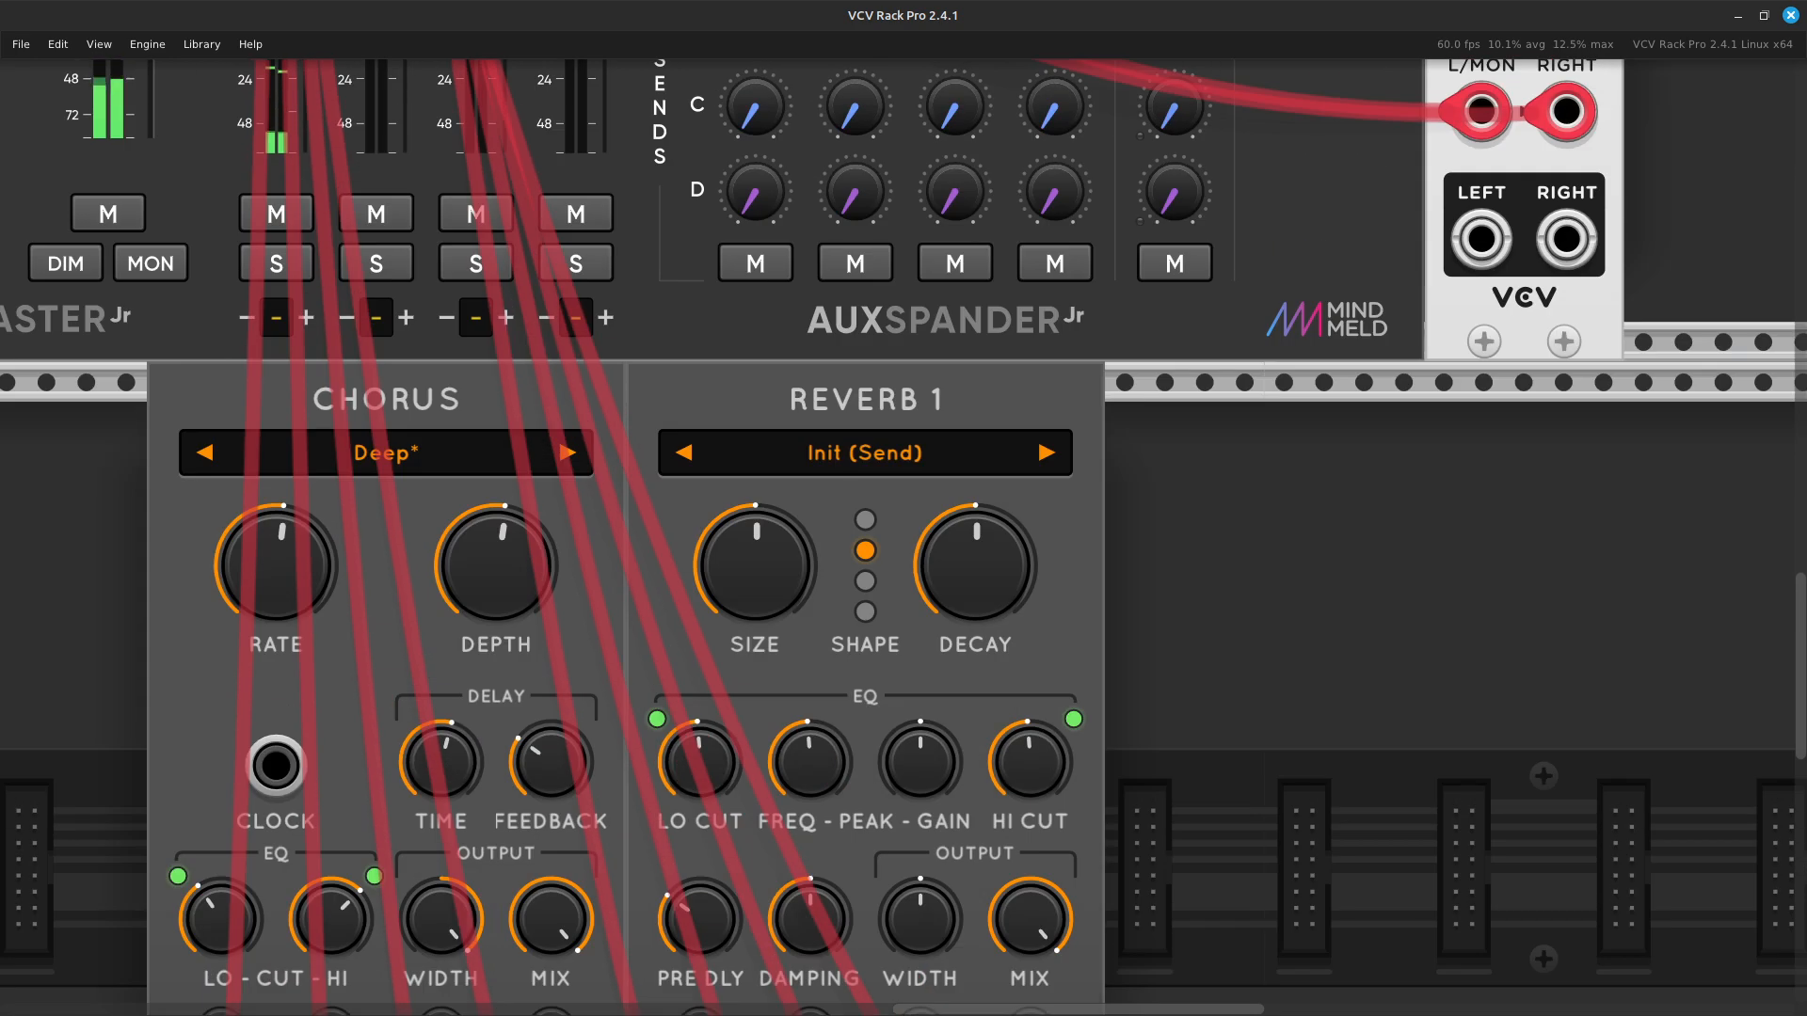
left_click(895, 461)
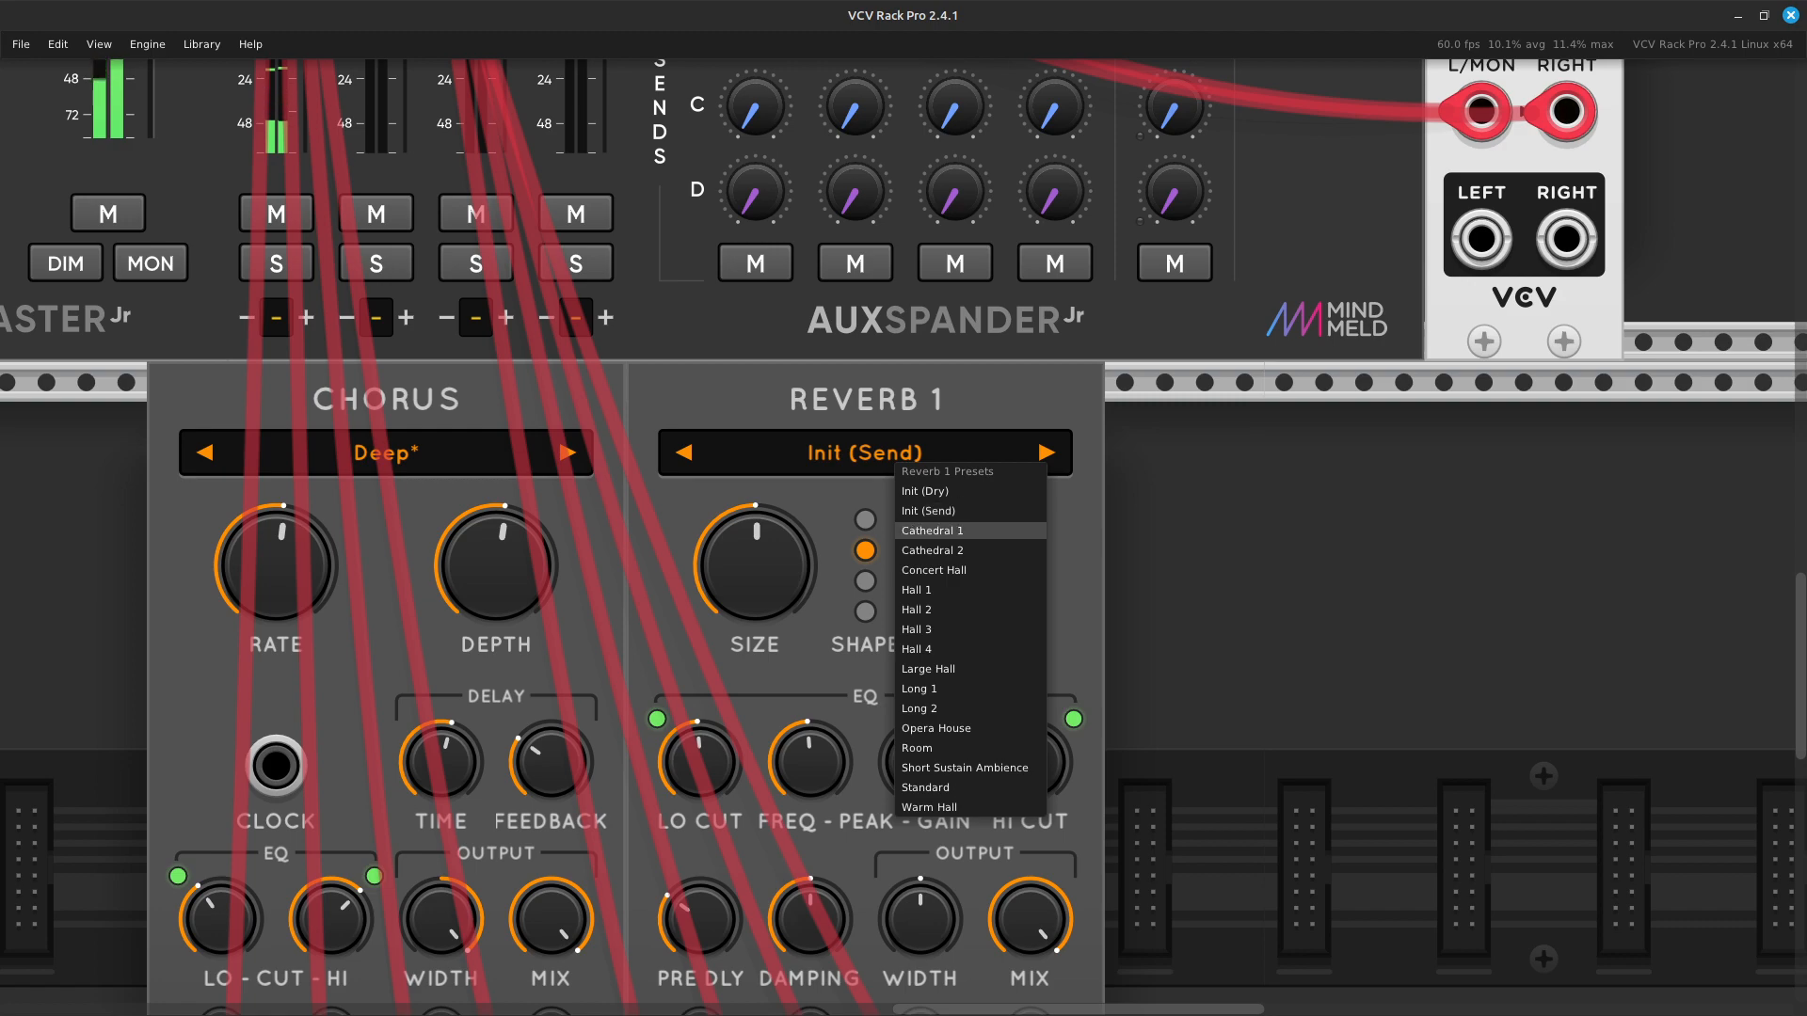
left_click(941, 551)
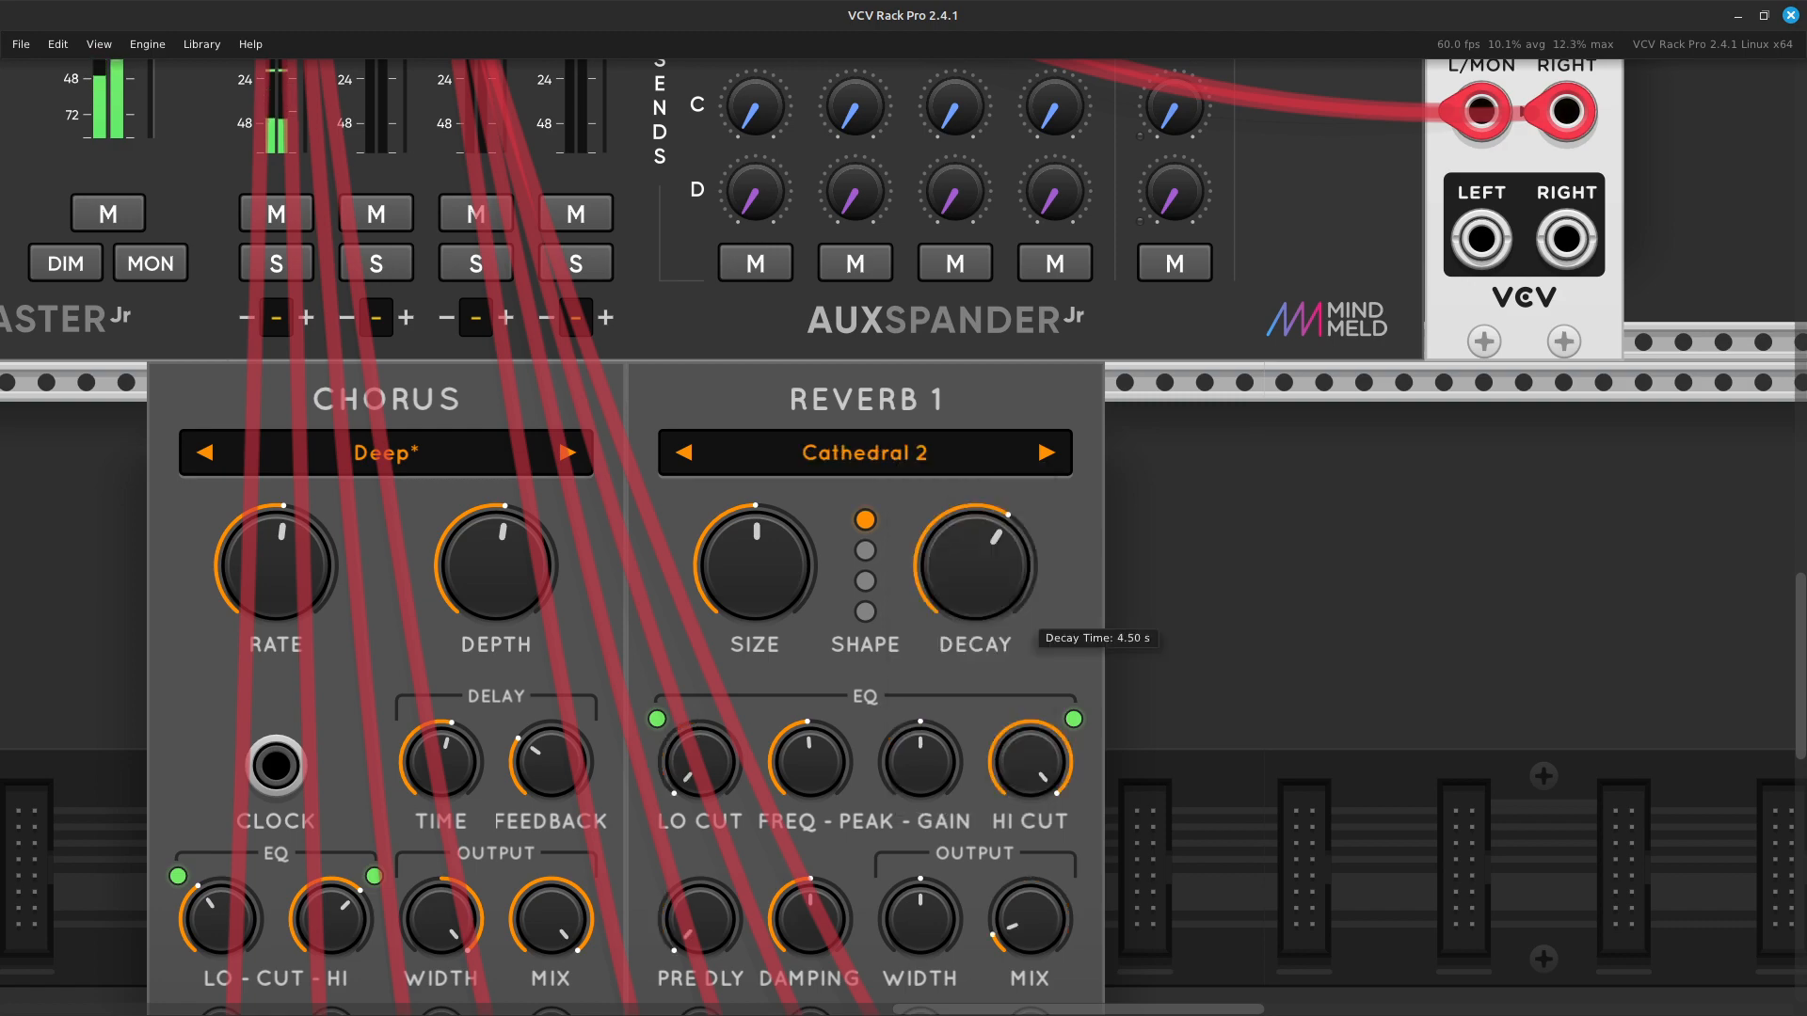
Raise the output mix of Reverb 1 to its maximum.
scroll(941, 550, "down", 8)
scroll(1054, 442, "up", 4)
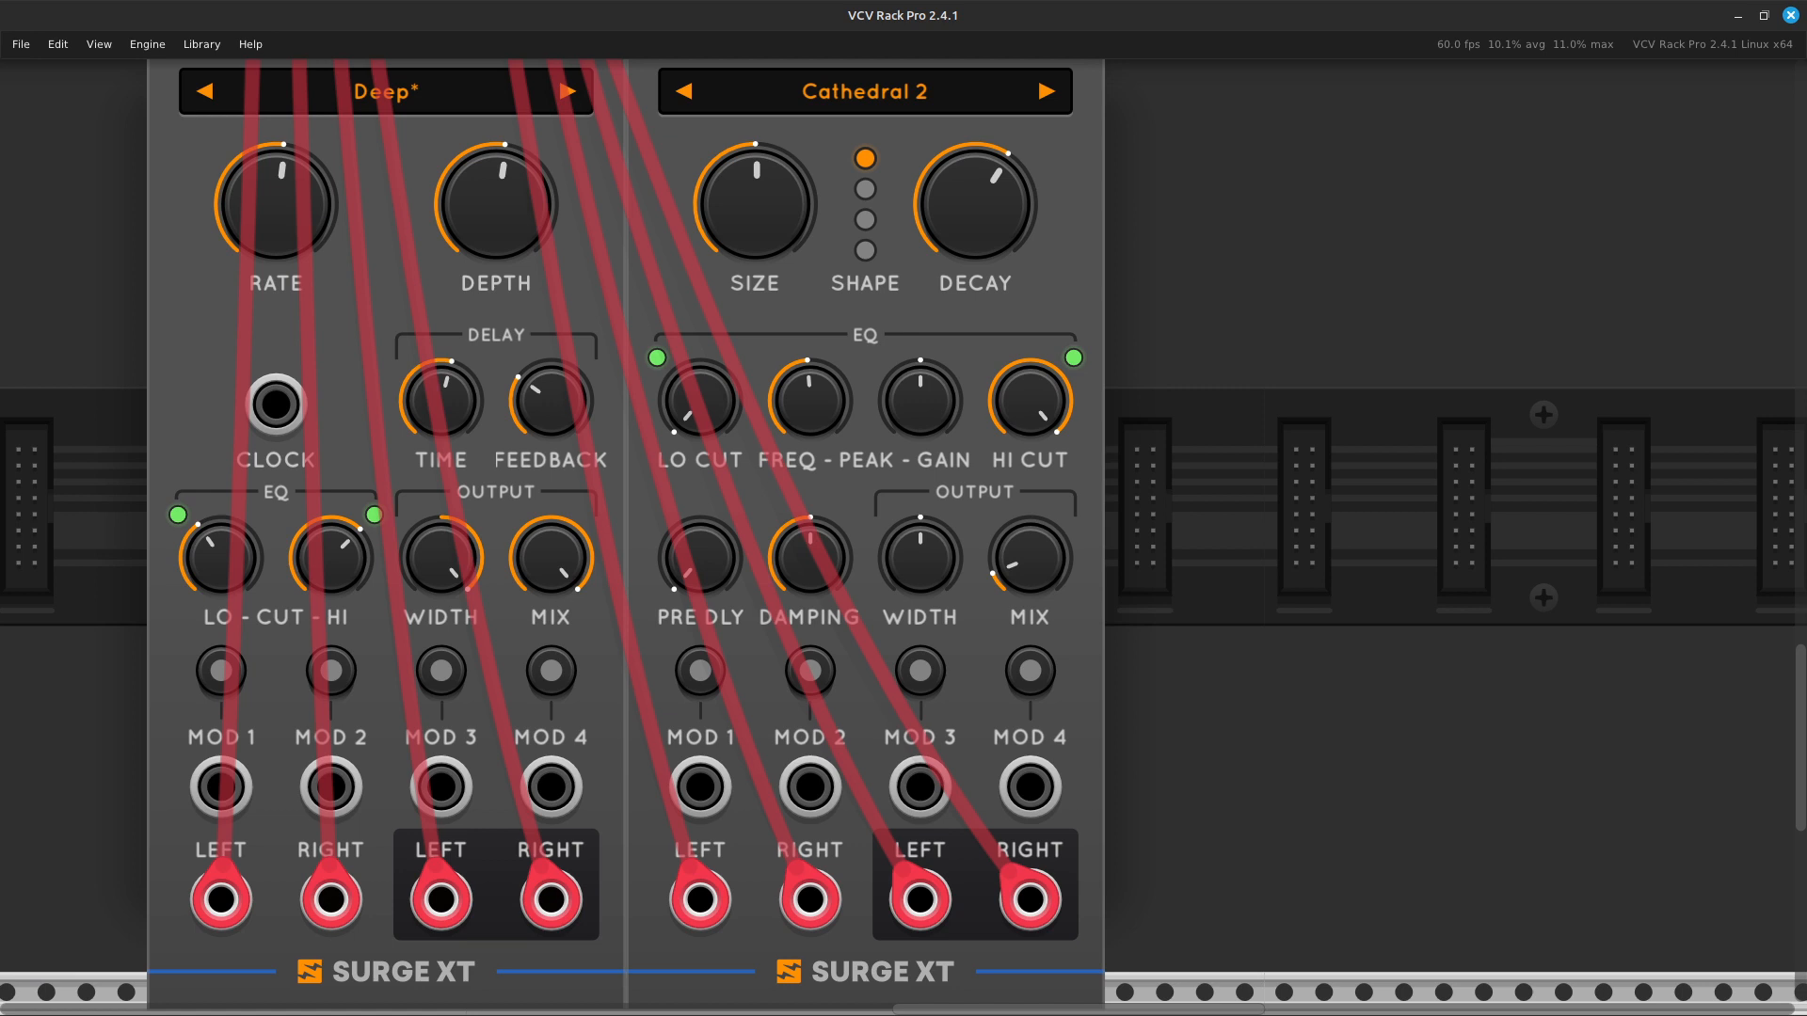
left_click_drag(1030, 558, 1030, 485)
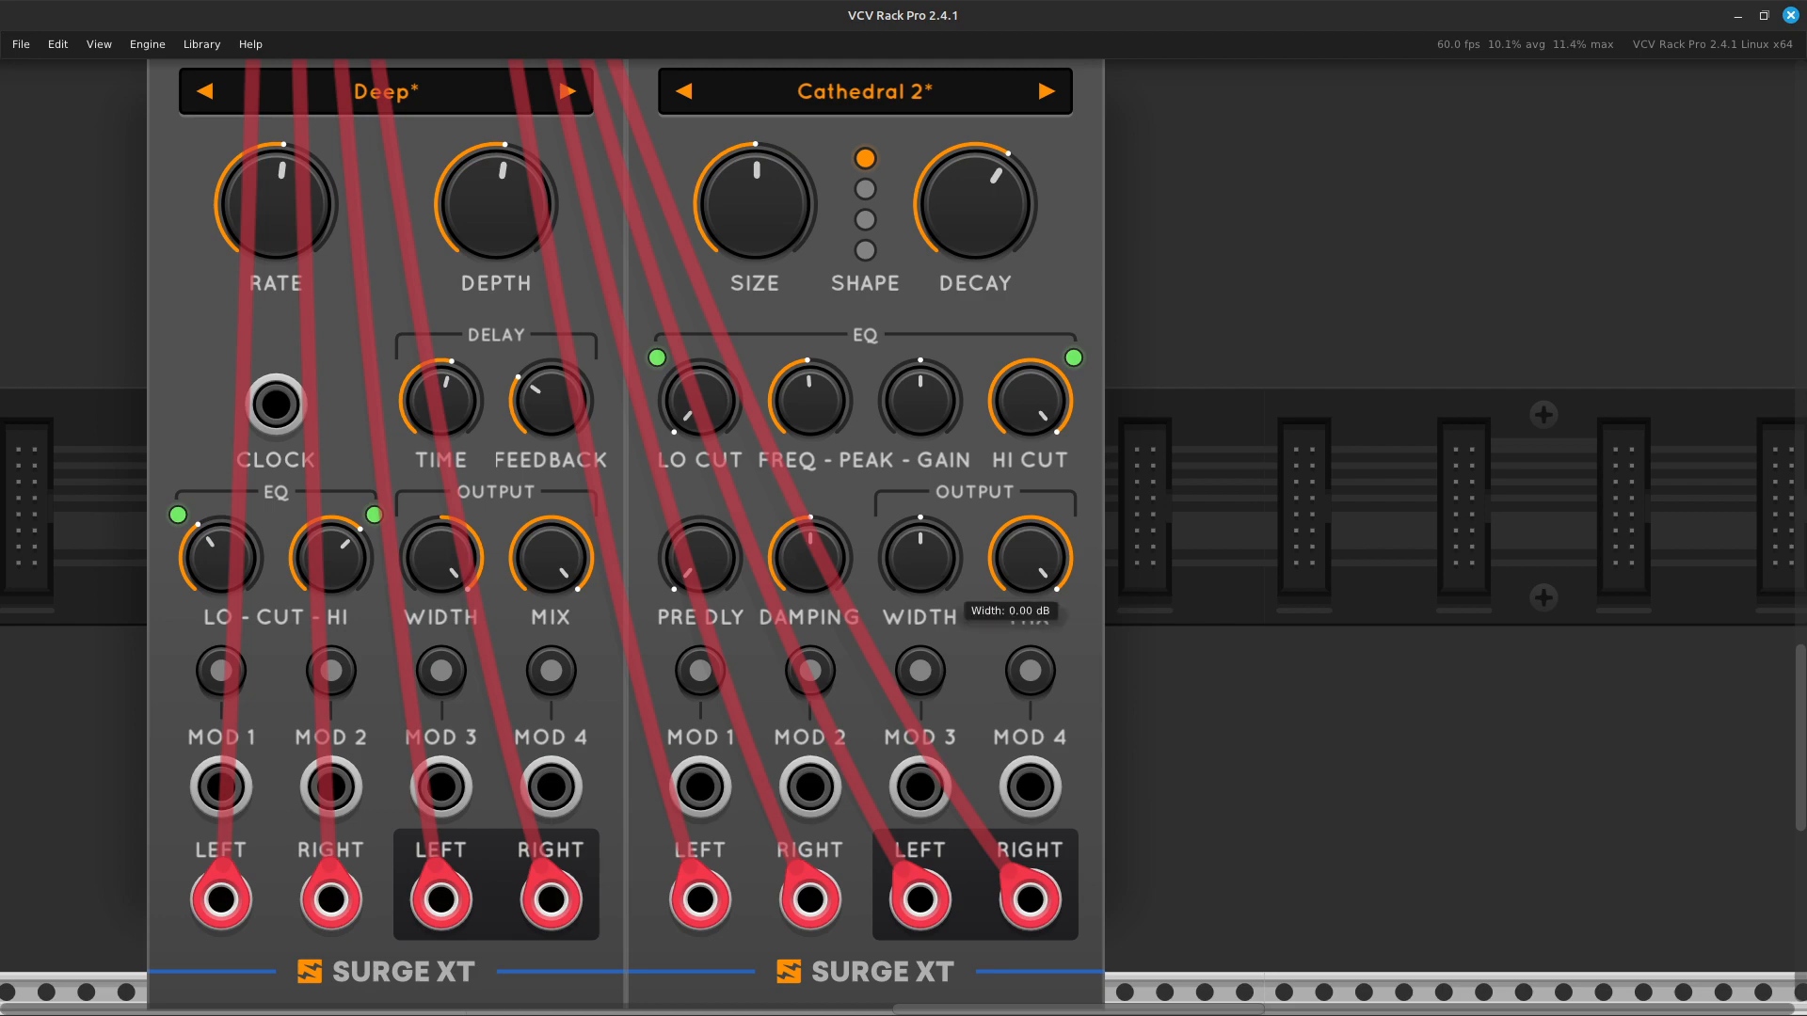
Raise the GRP1 send to AUXB on the AuxSpander to about -8.67 dB.
key("Up")
key("Left")
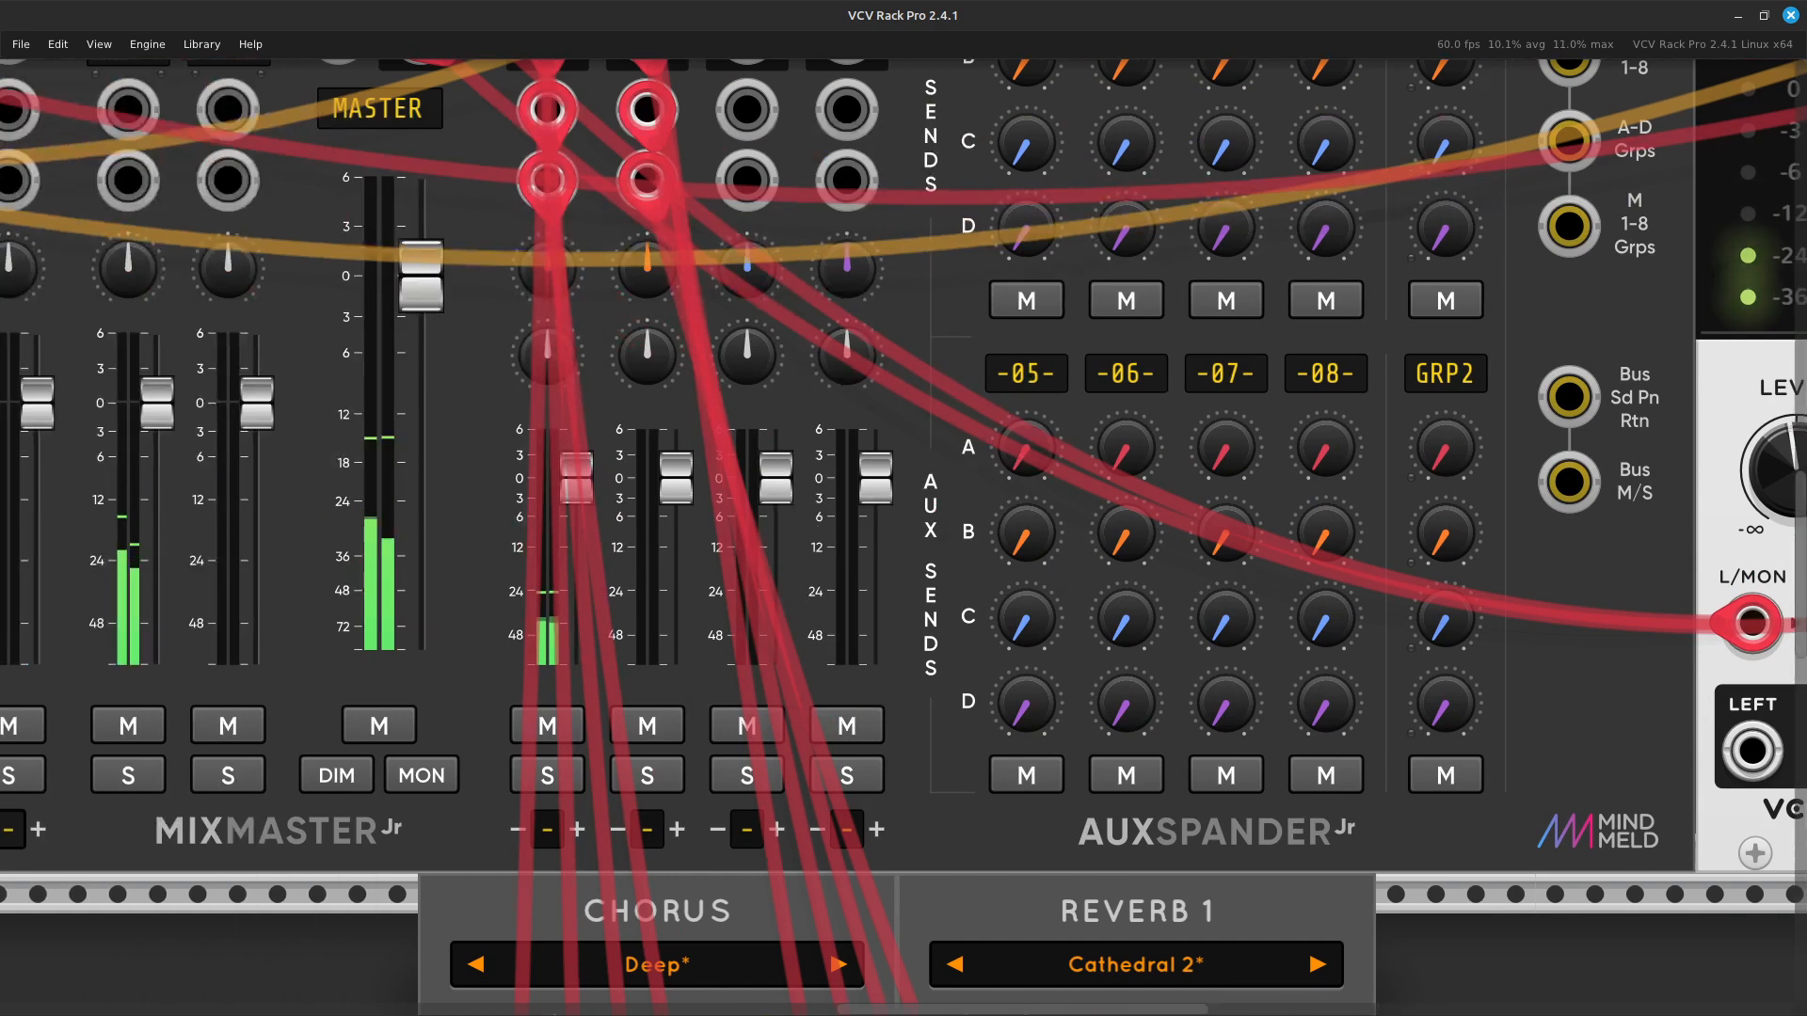
key("Right")
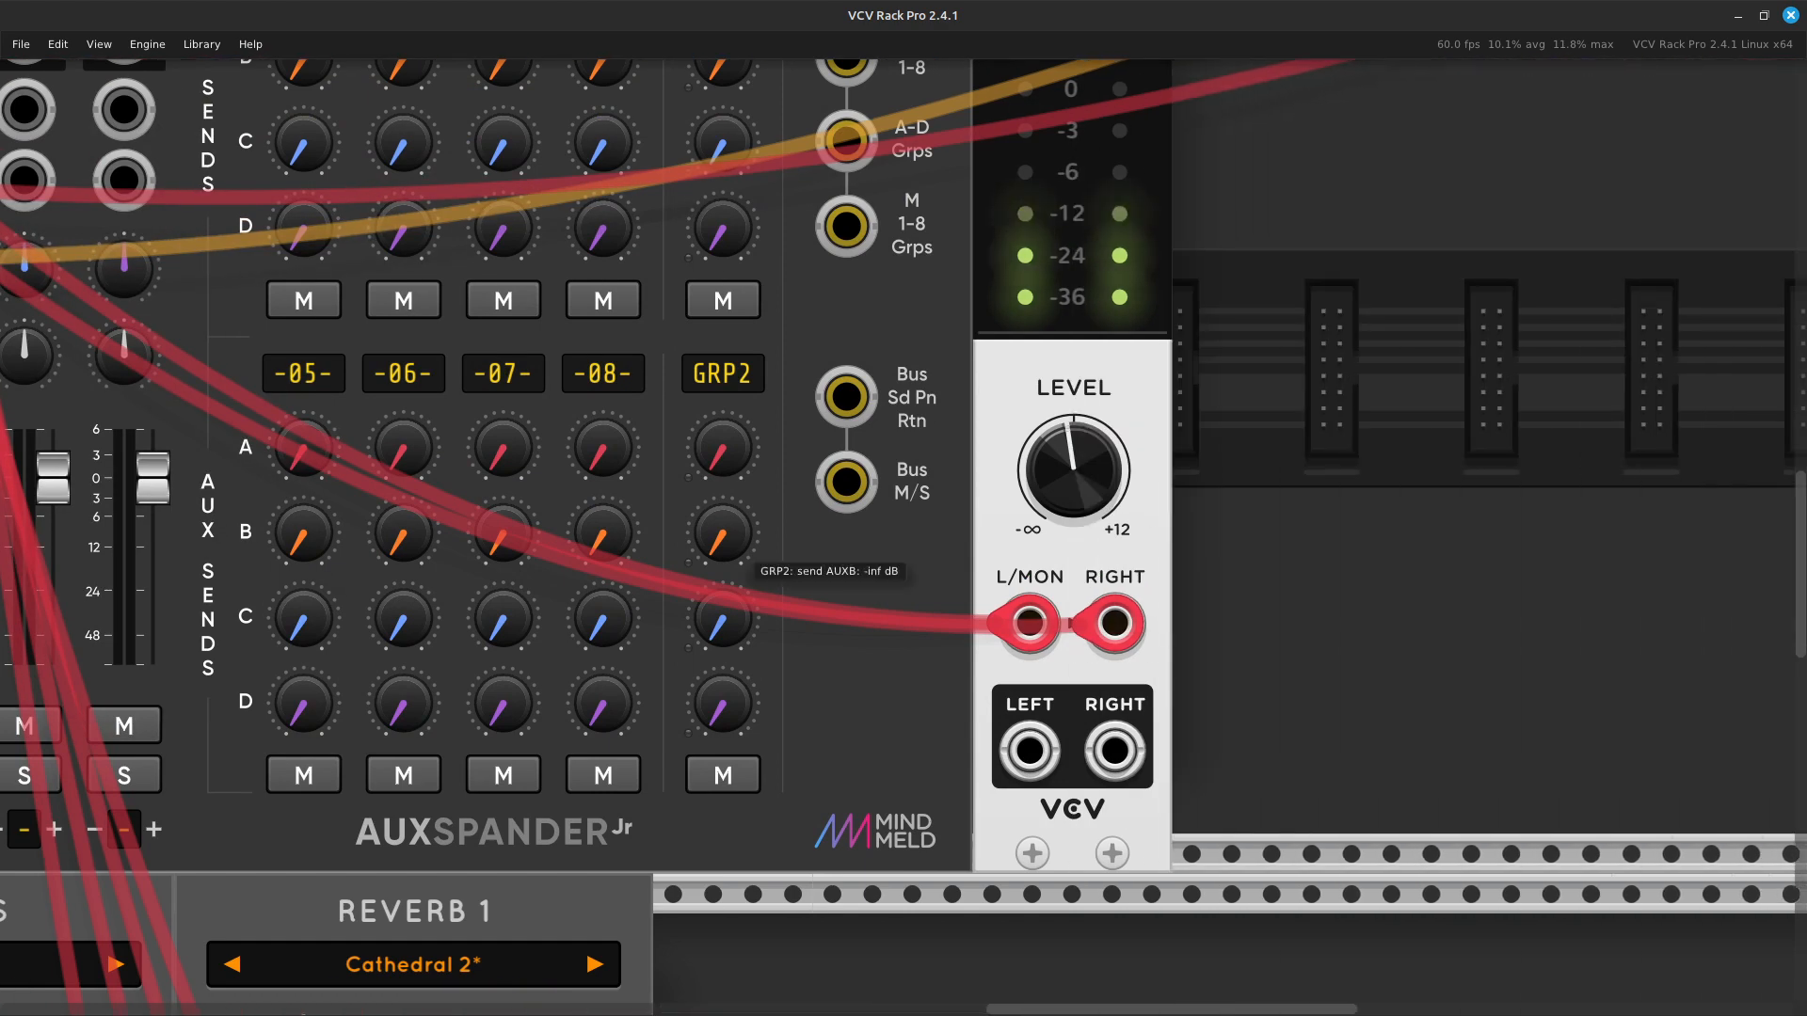
key("Up")
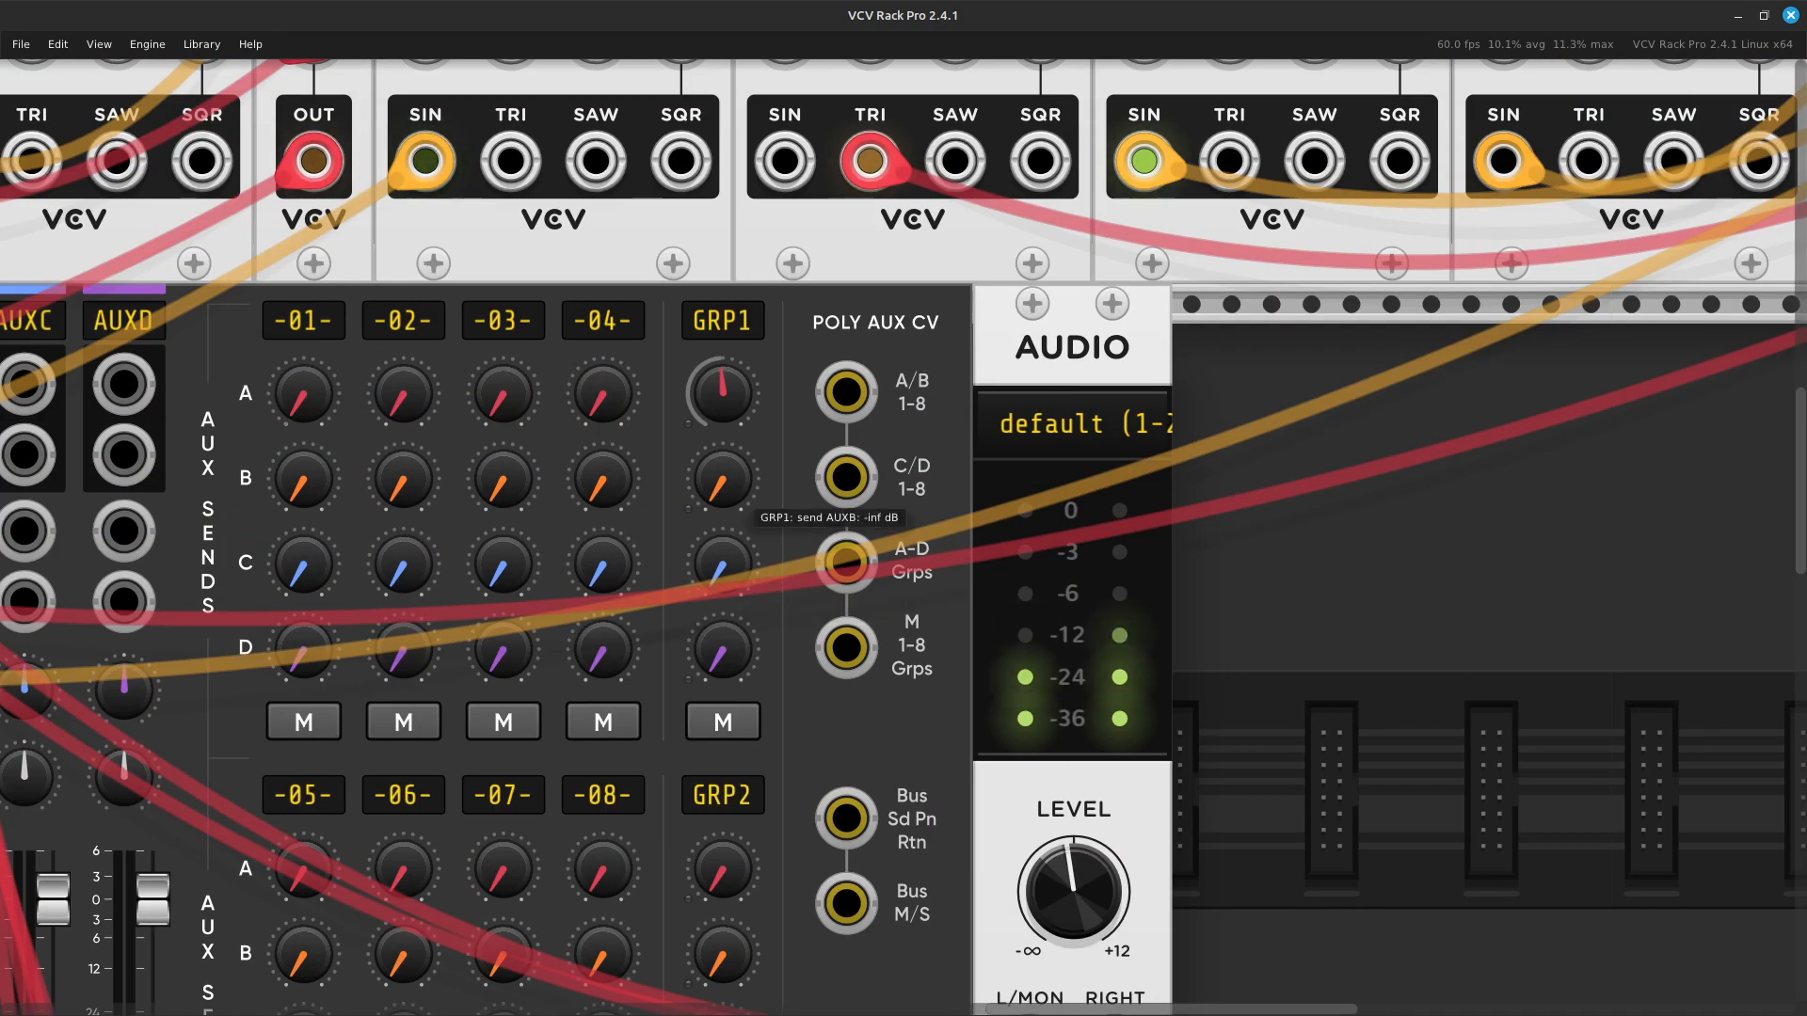
left_click_drag(723, 479, 723, 295)
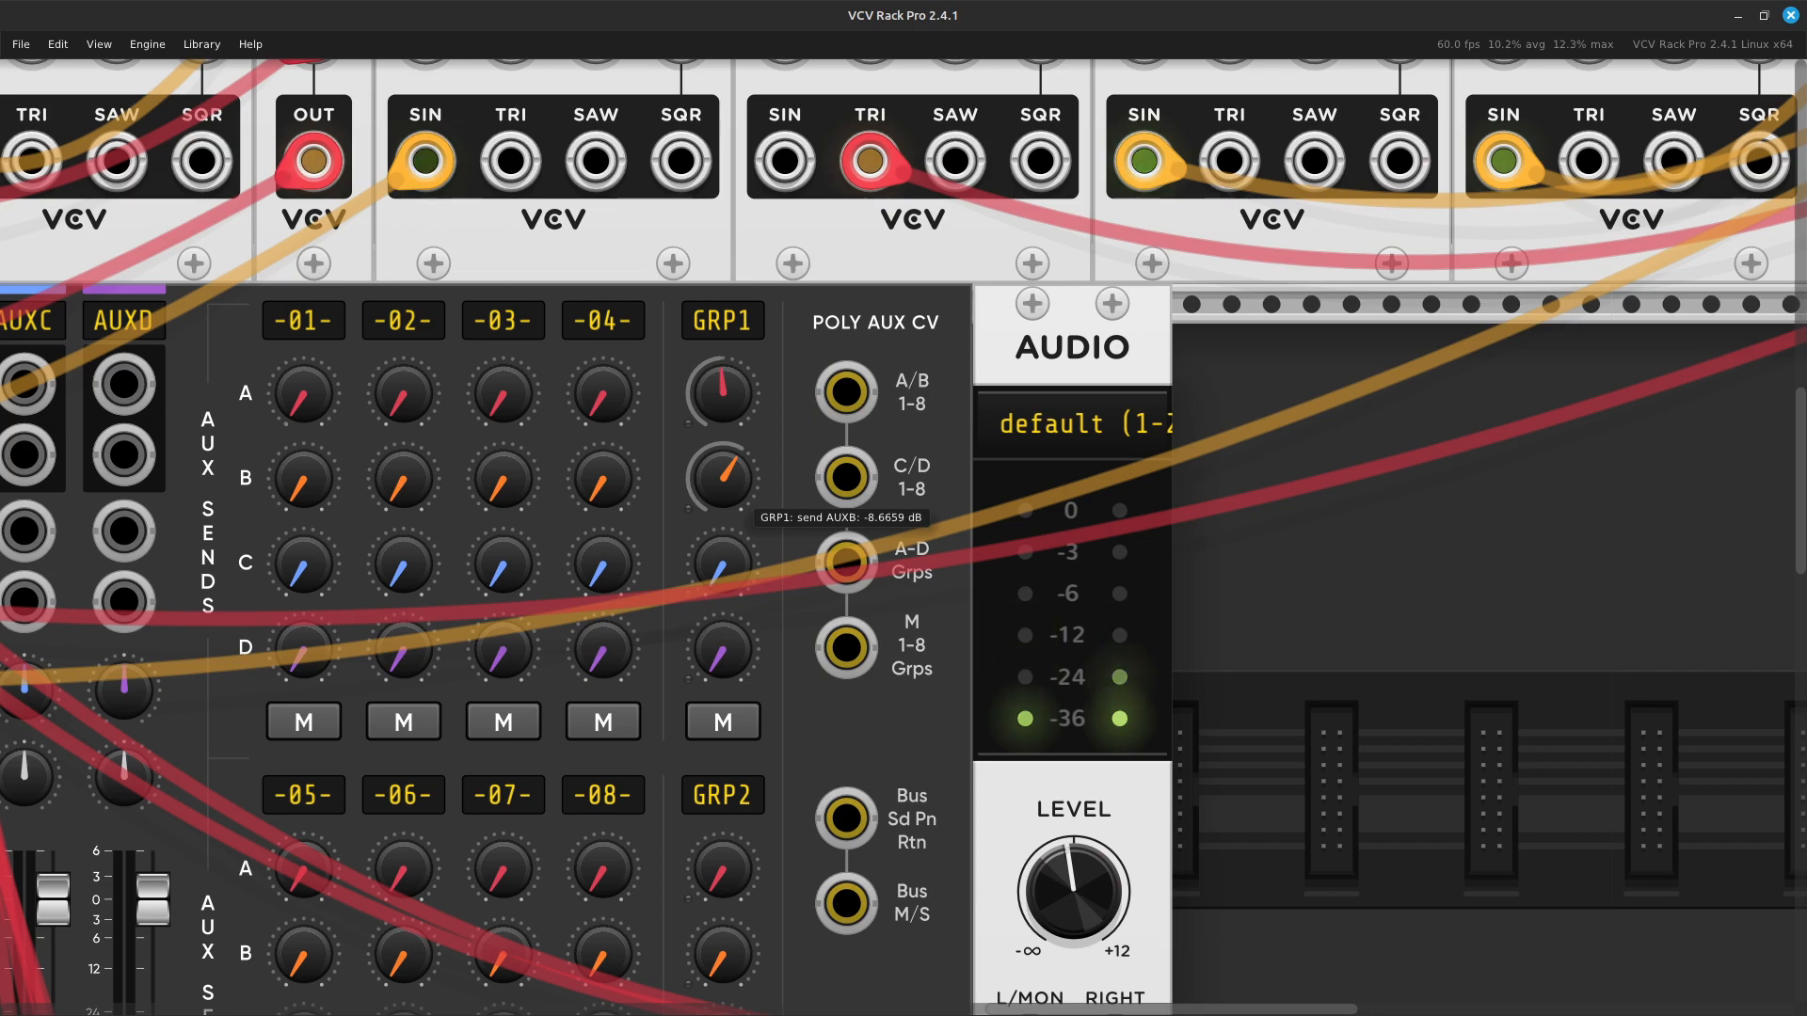
Shorten the Reverb 1 decay time to about 0.42 s.
scroll(903, 537, "down", 10)
scroll(903, 537, "left", 4)
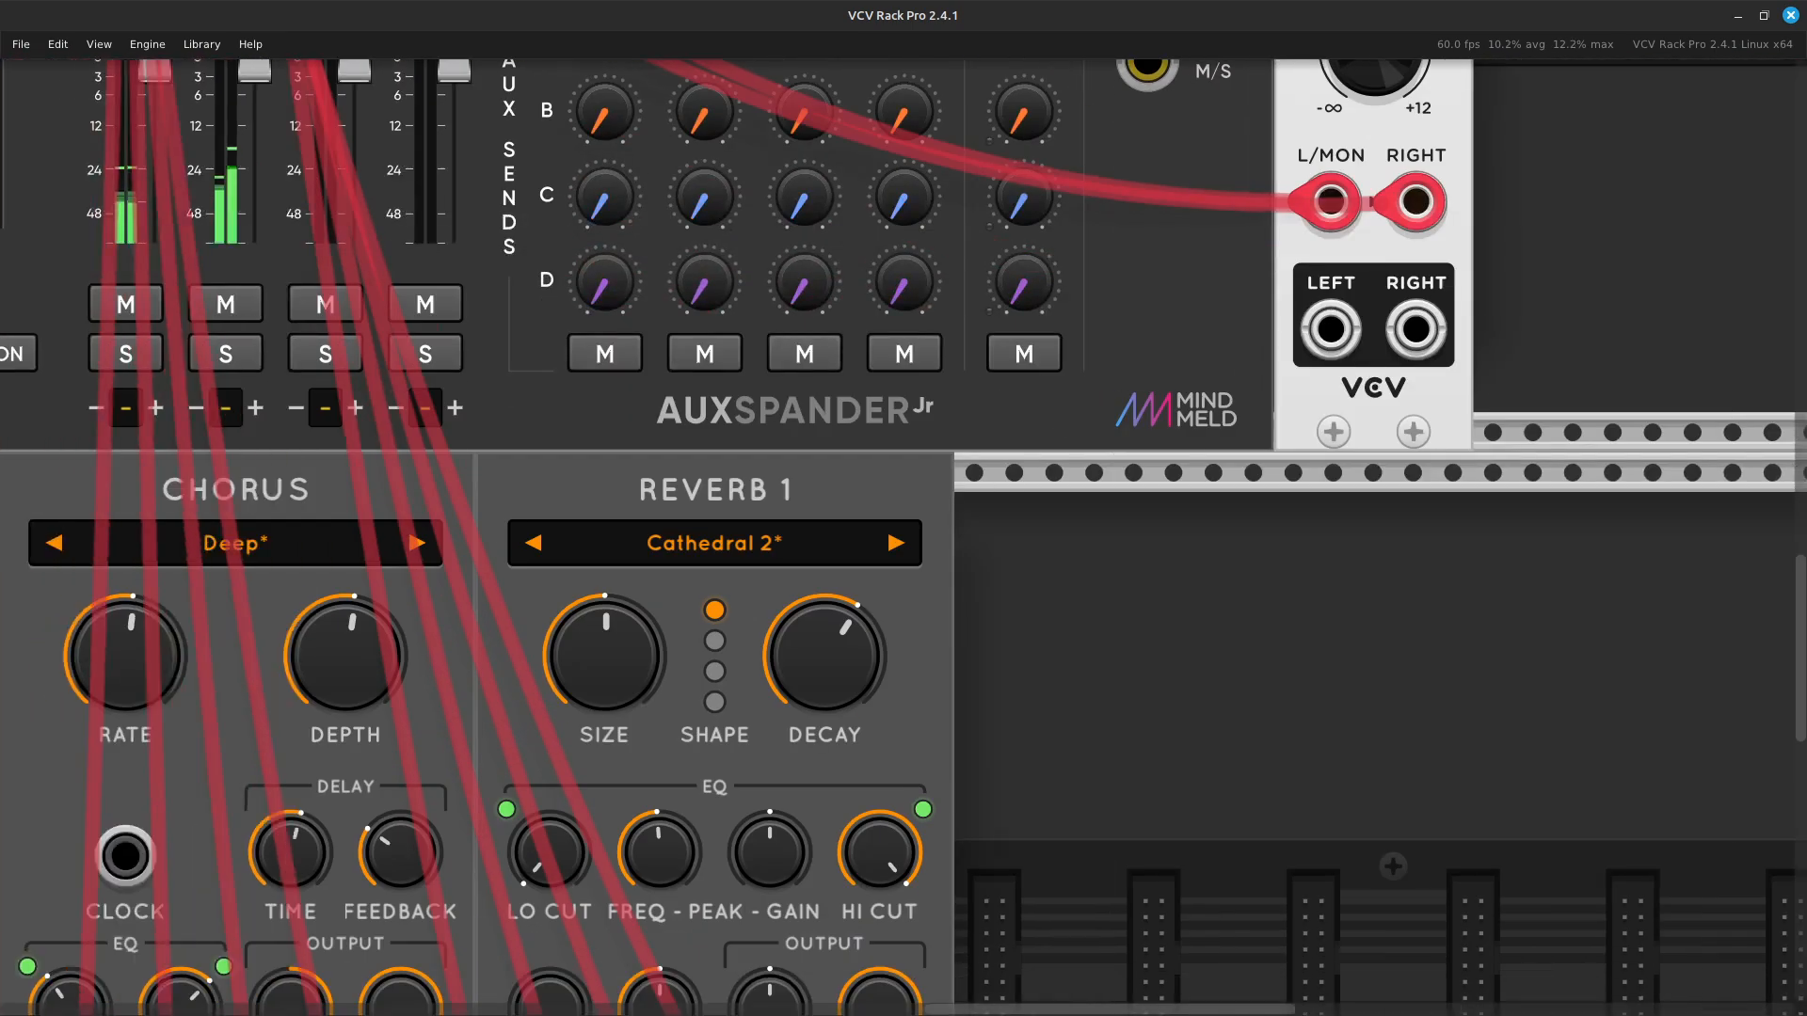
scroll(904, 537, "down", 3)
scroll(903, 538, "down", 3)
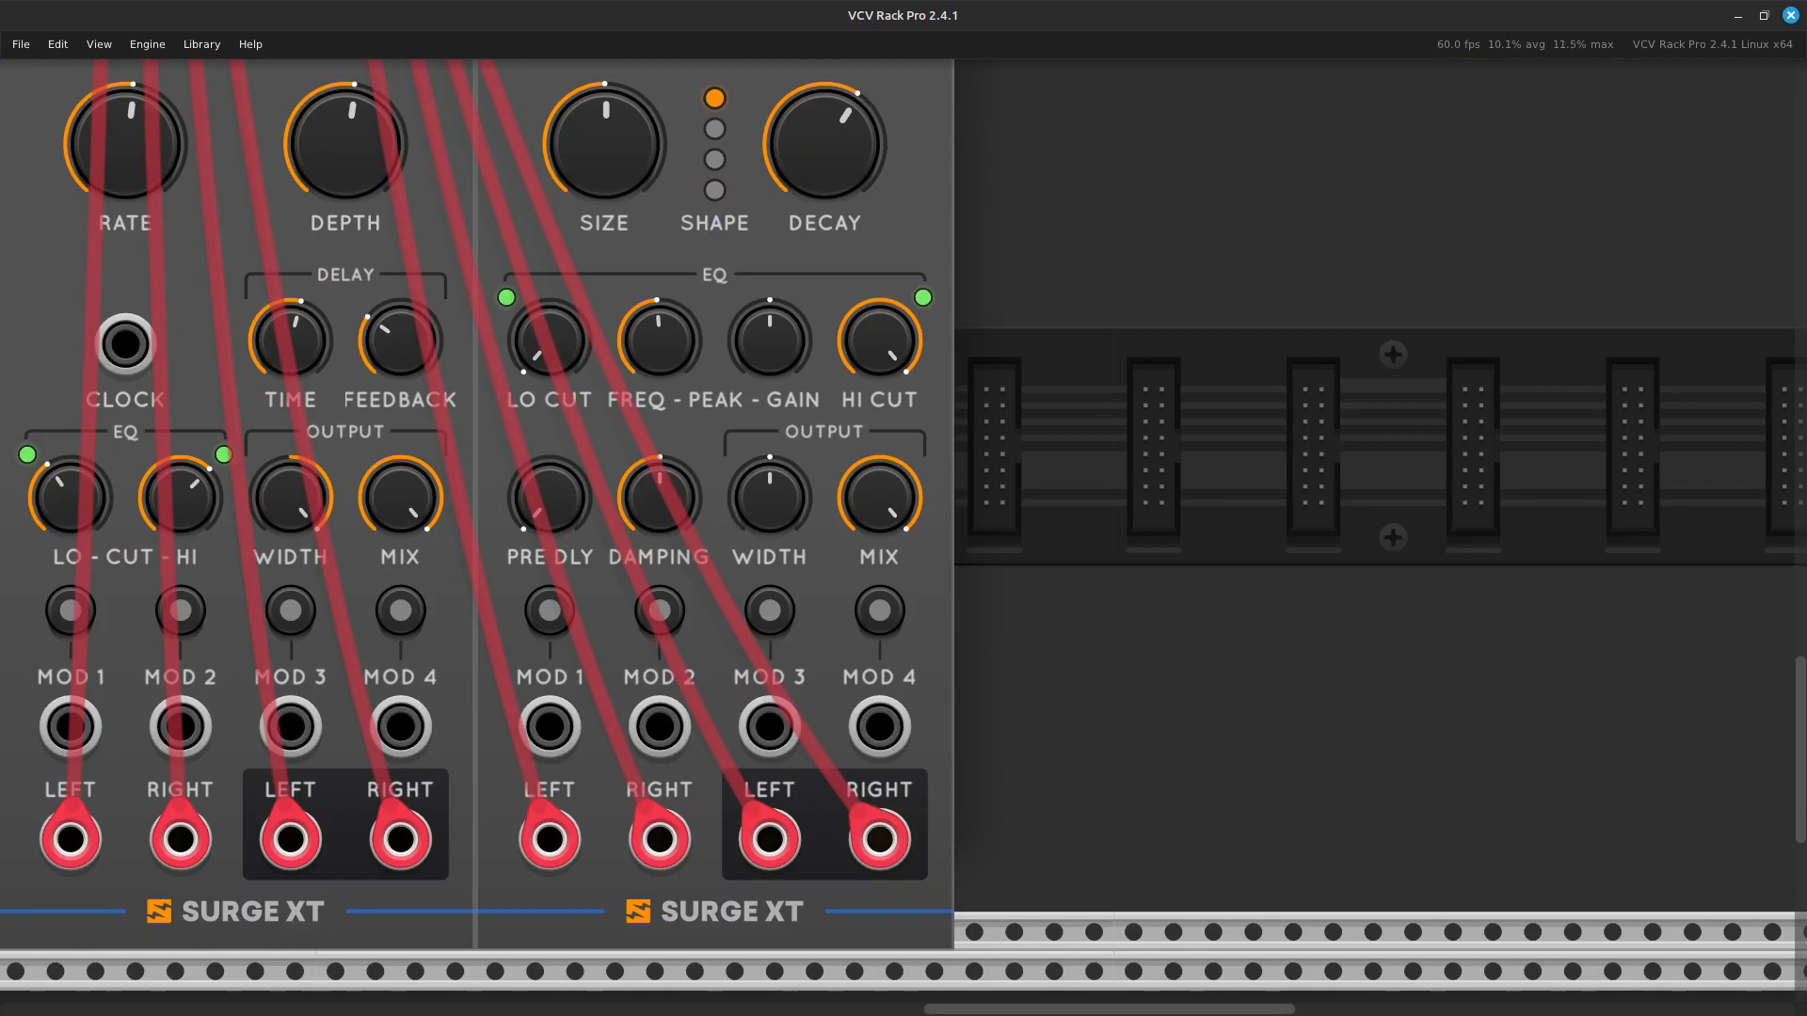
scroll(941, 545, "up", 3)
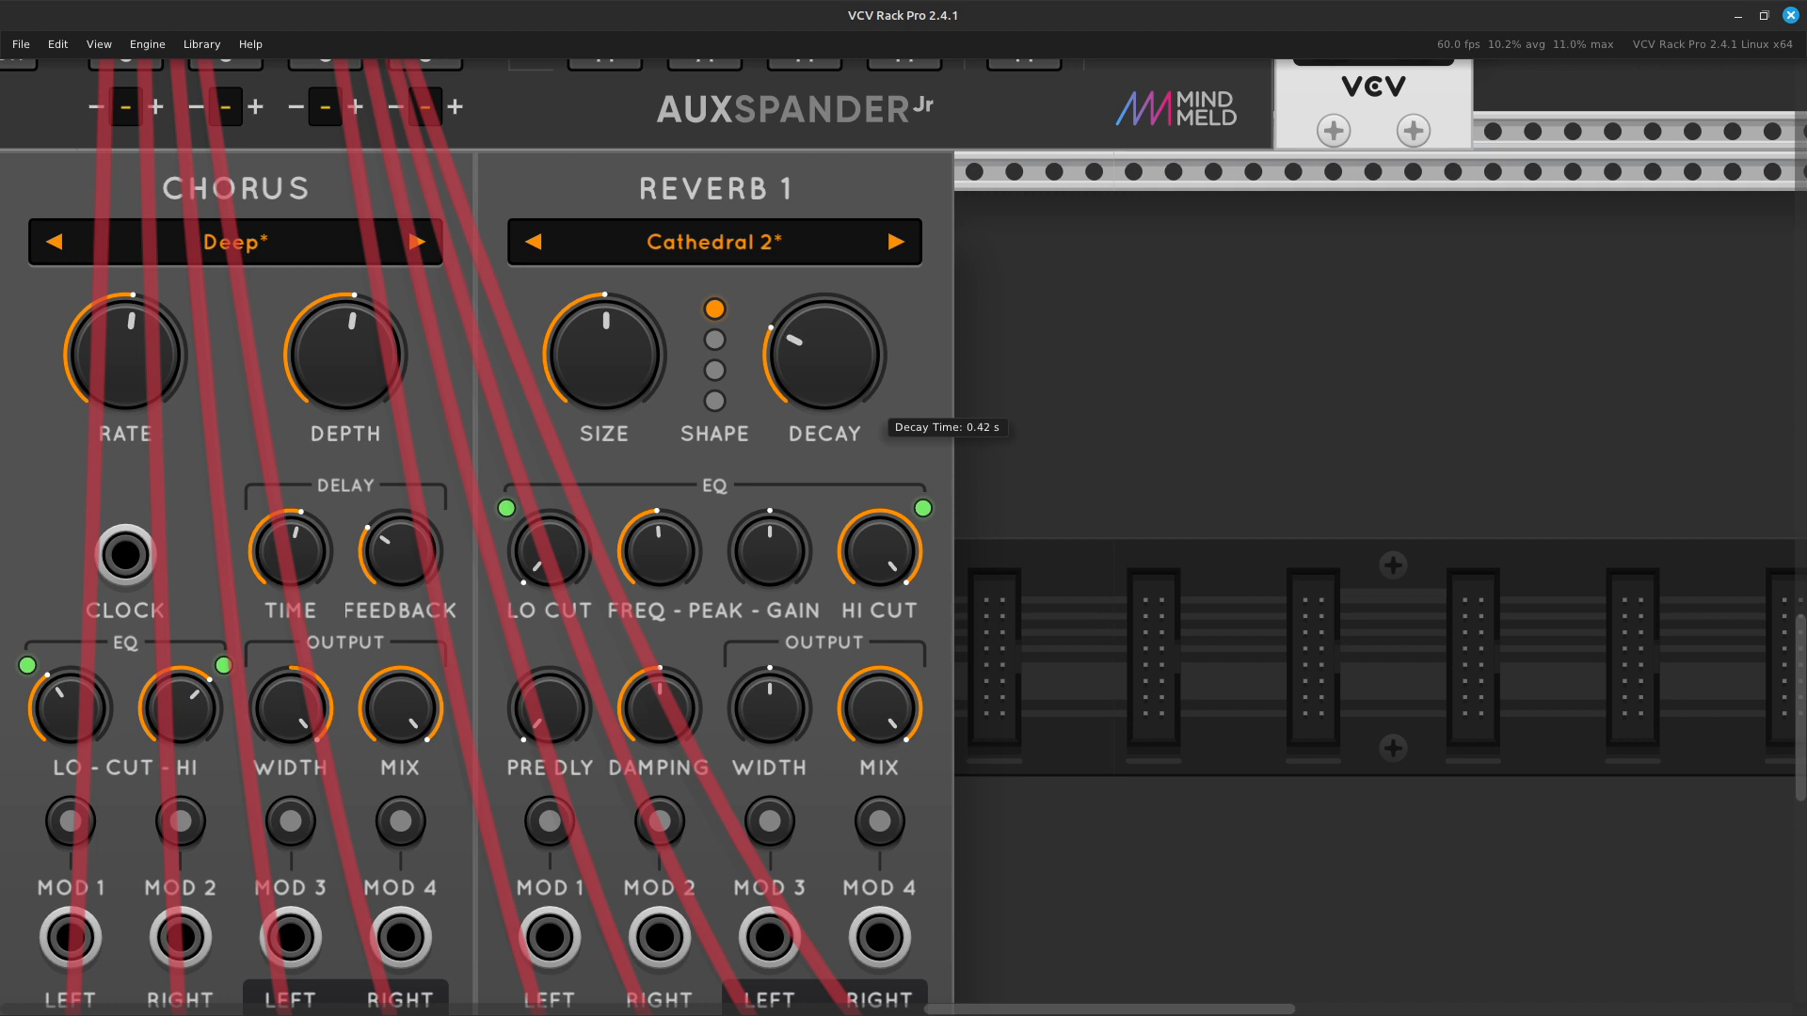
key("Left")
key("Left")
key("Up")
key("Up")
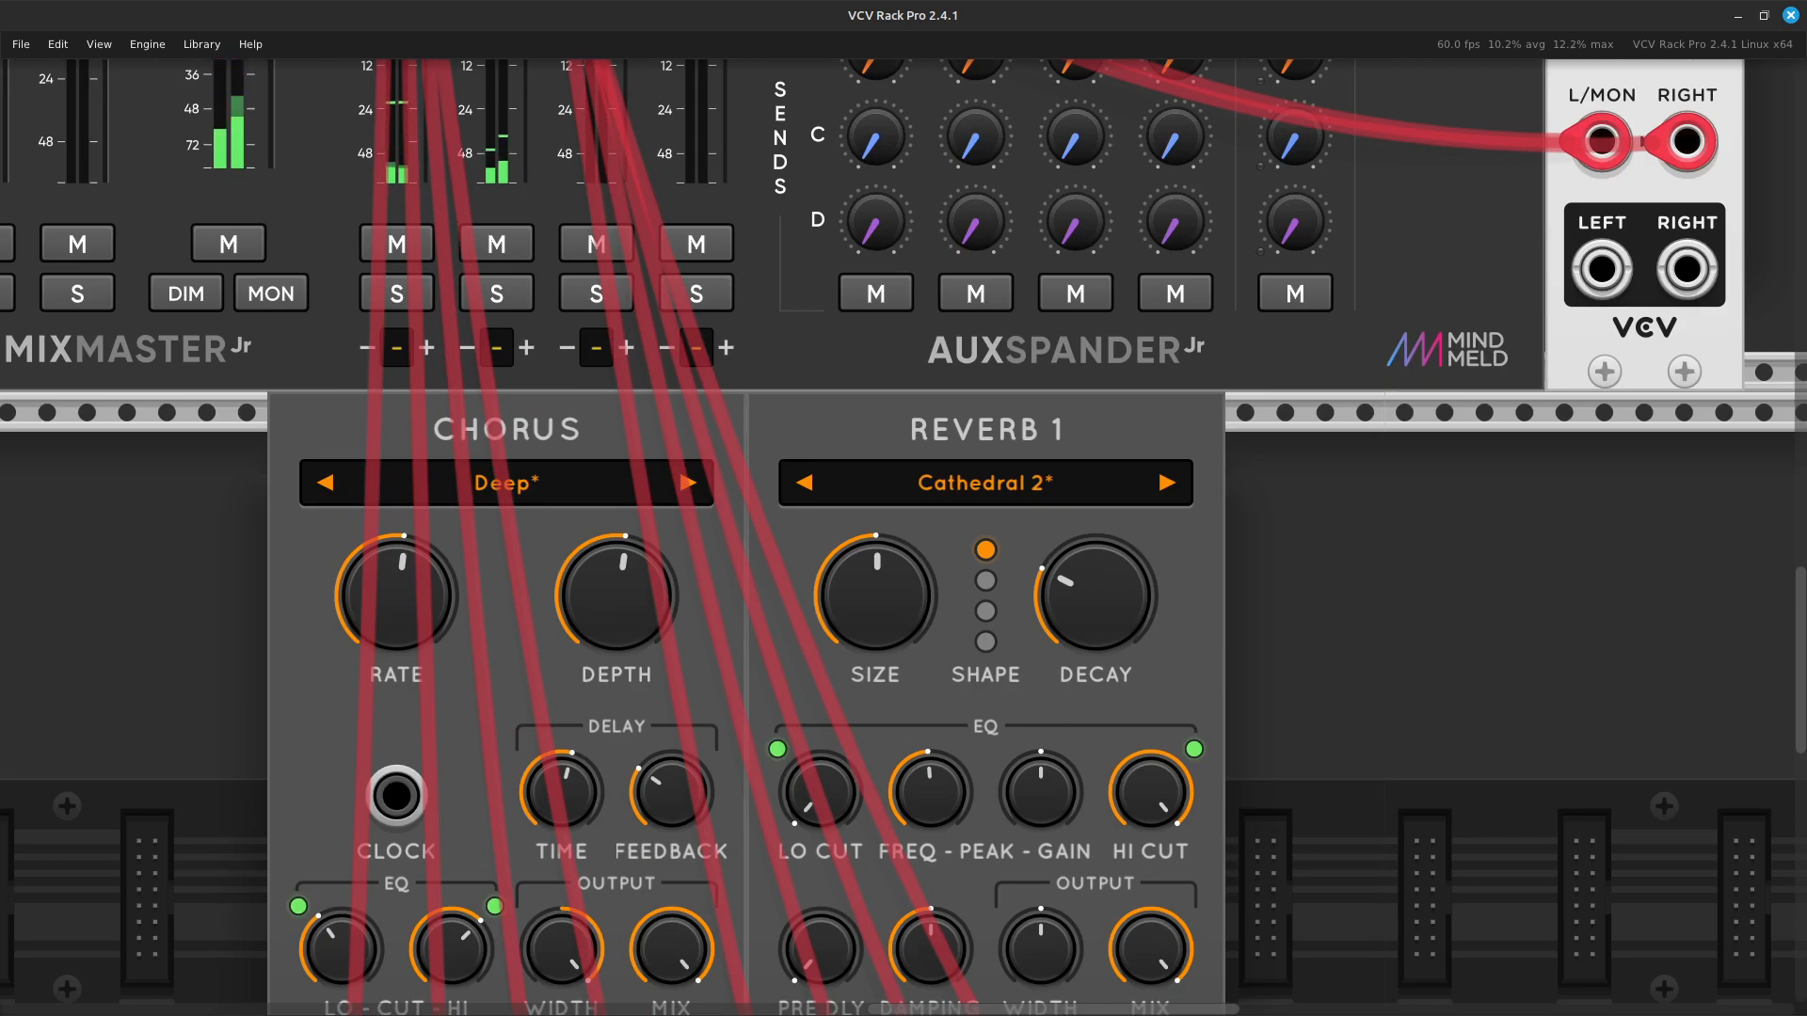
mouse_move(876, 594)
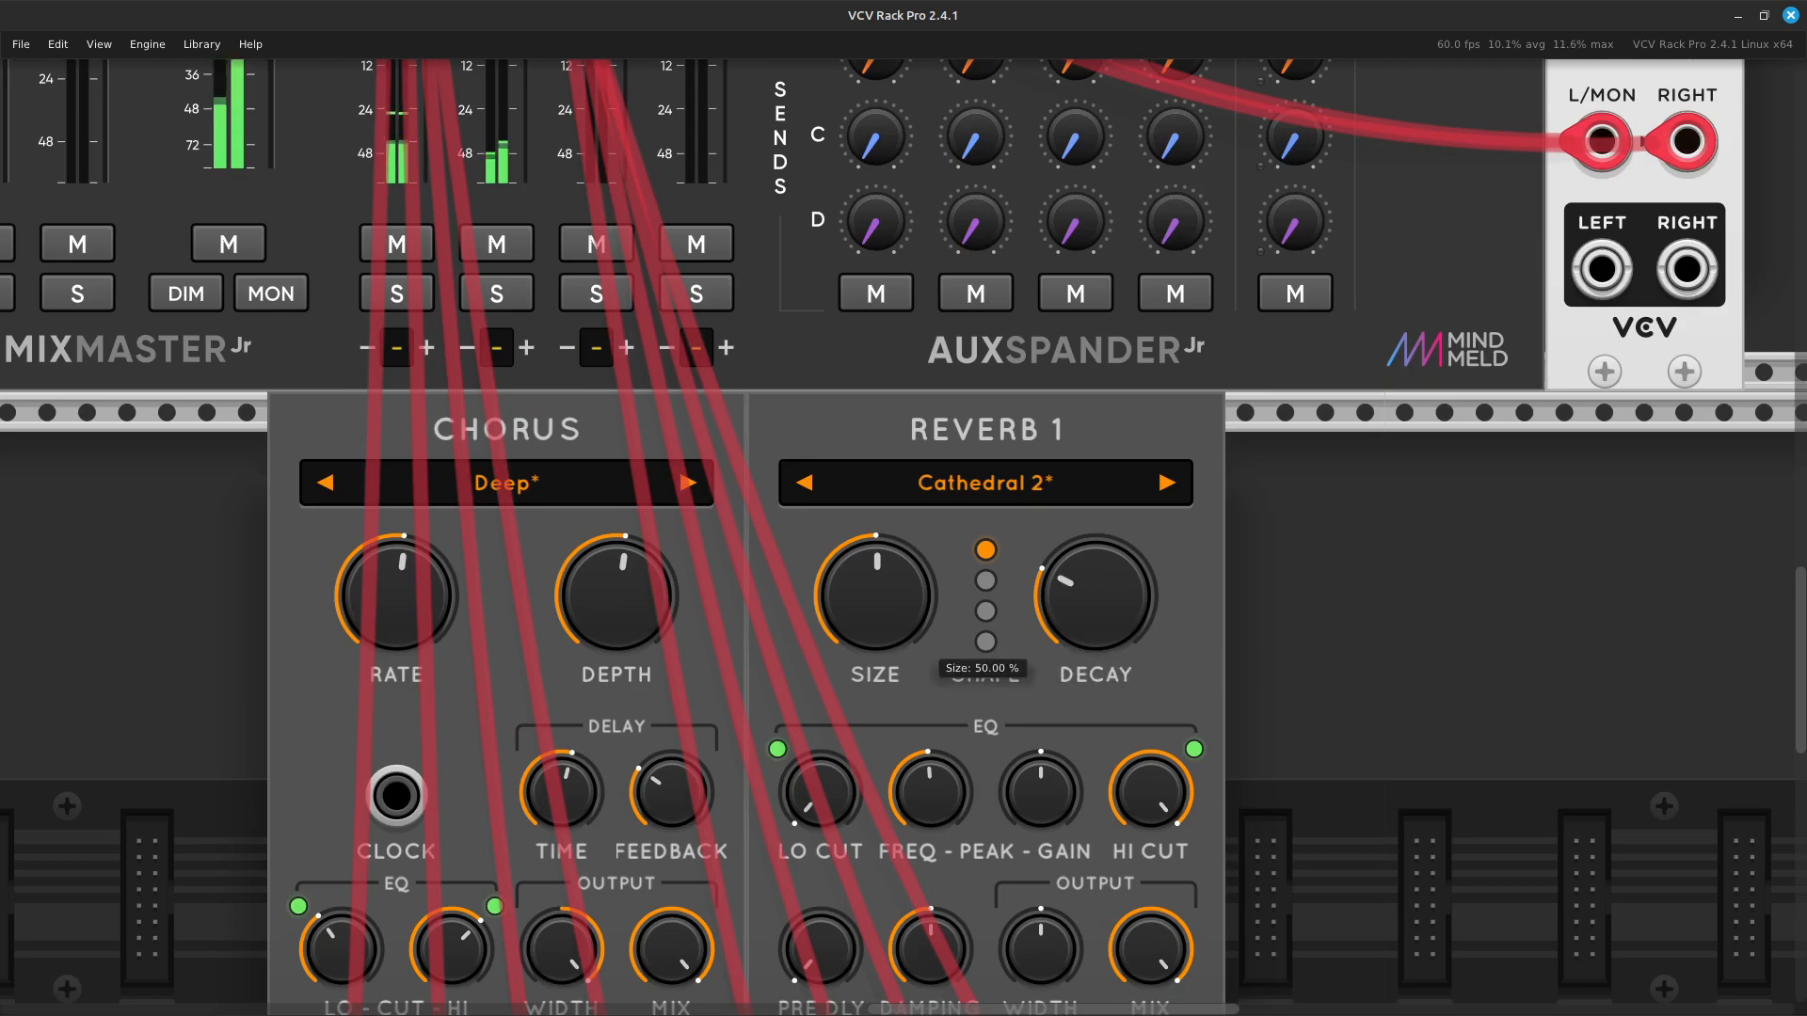
Raise the Reverb 1 size to its maximum.
left_click_drag(876, 594, 876, 545)
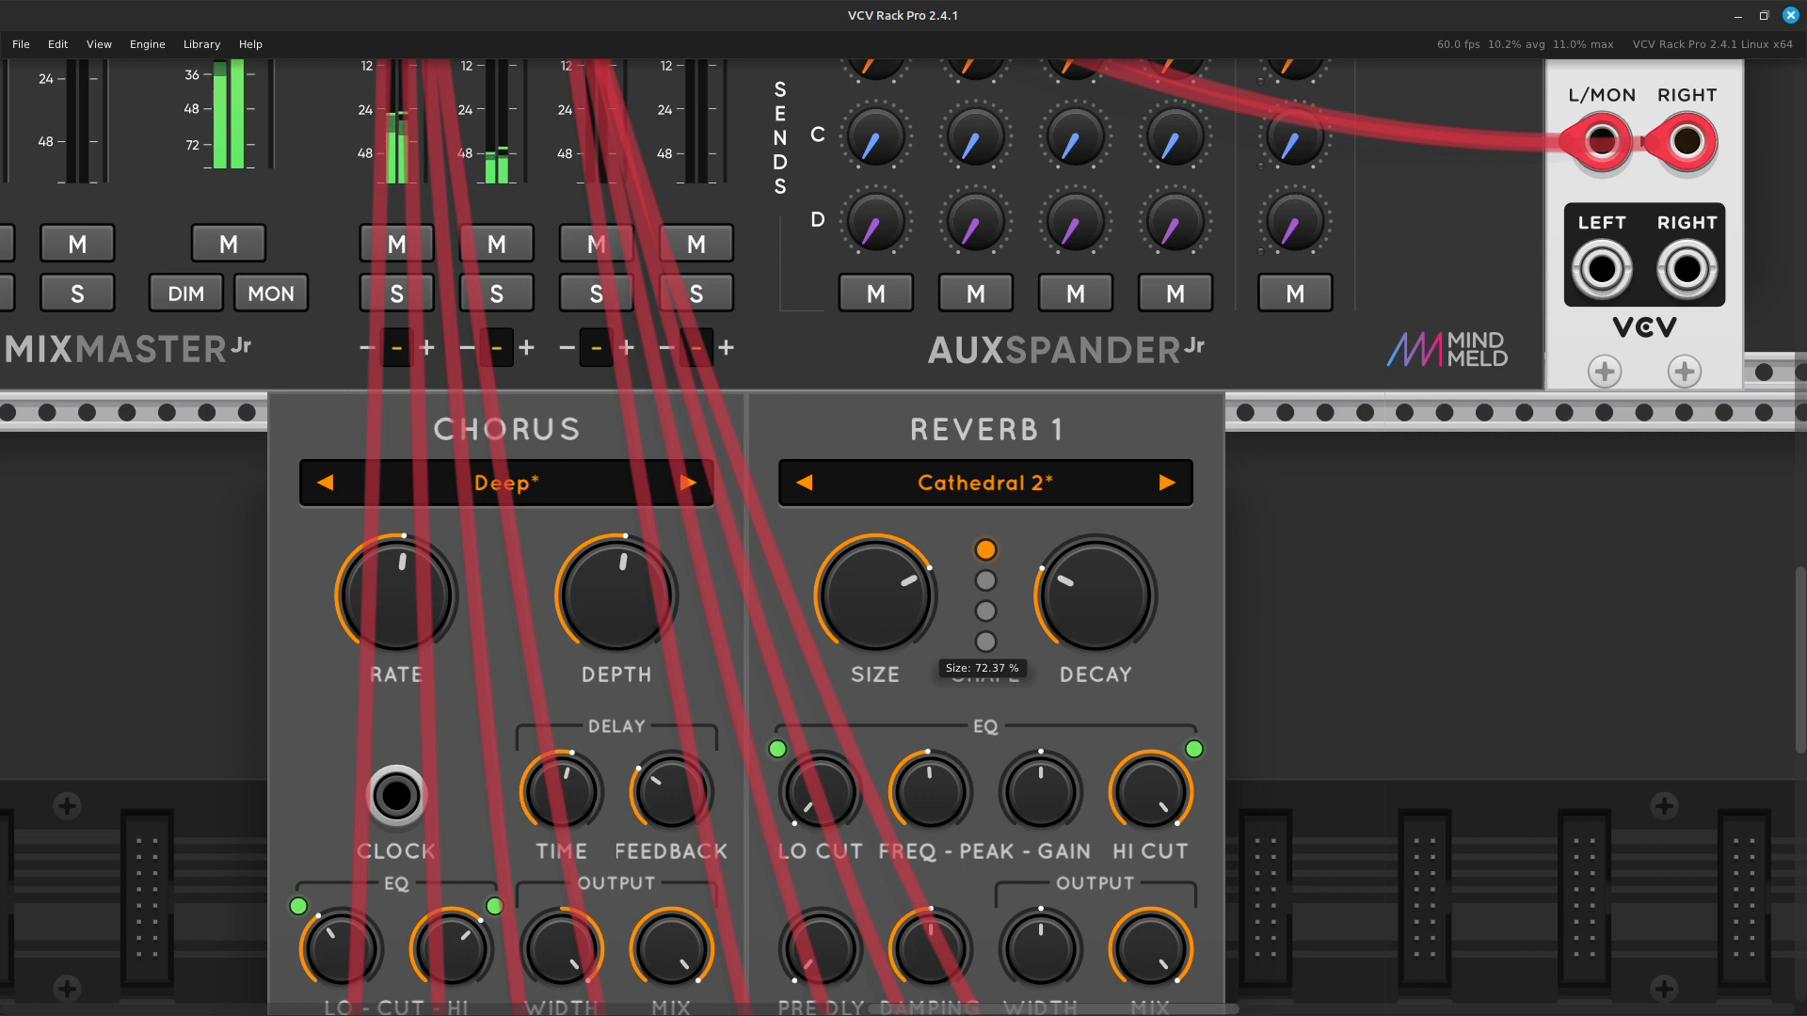
left_click_drag(876, 543, 876, 513)
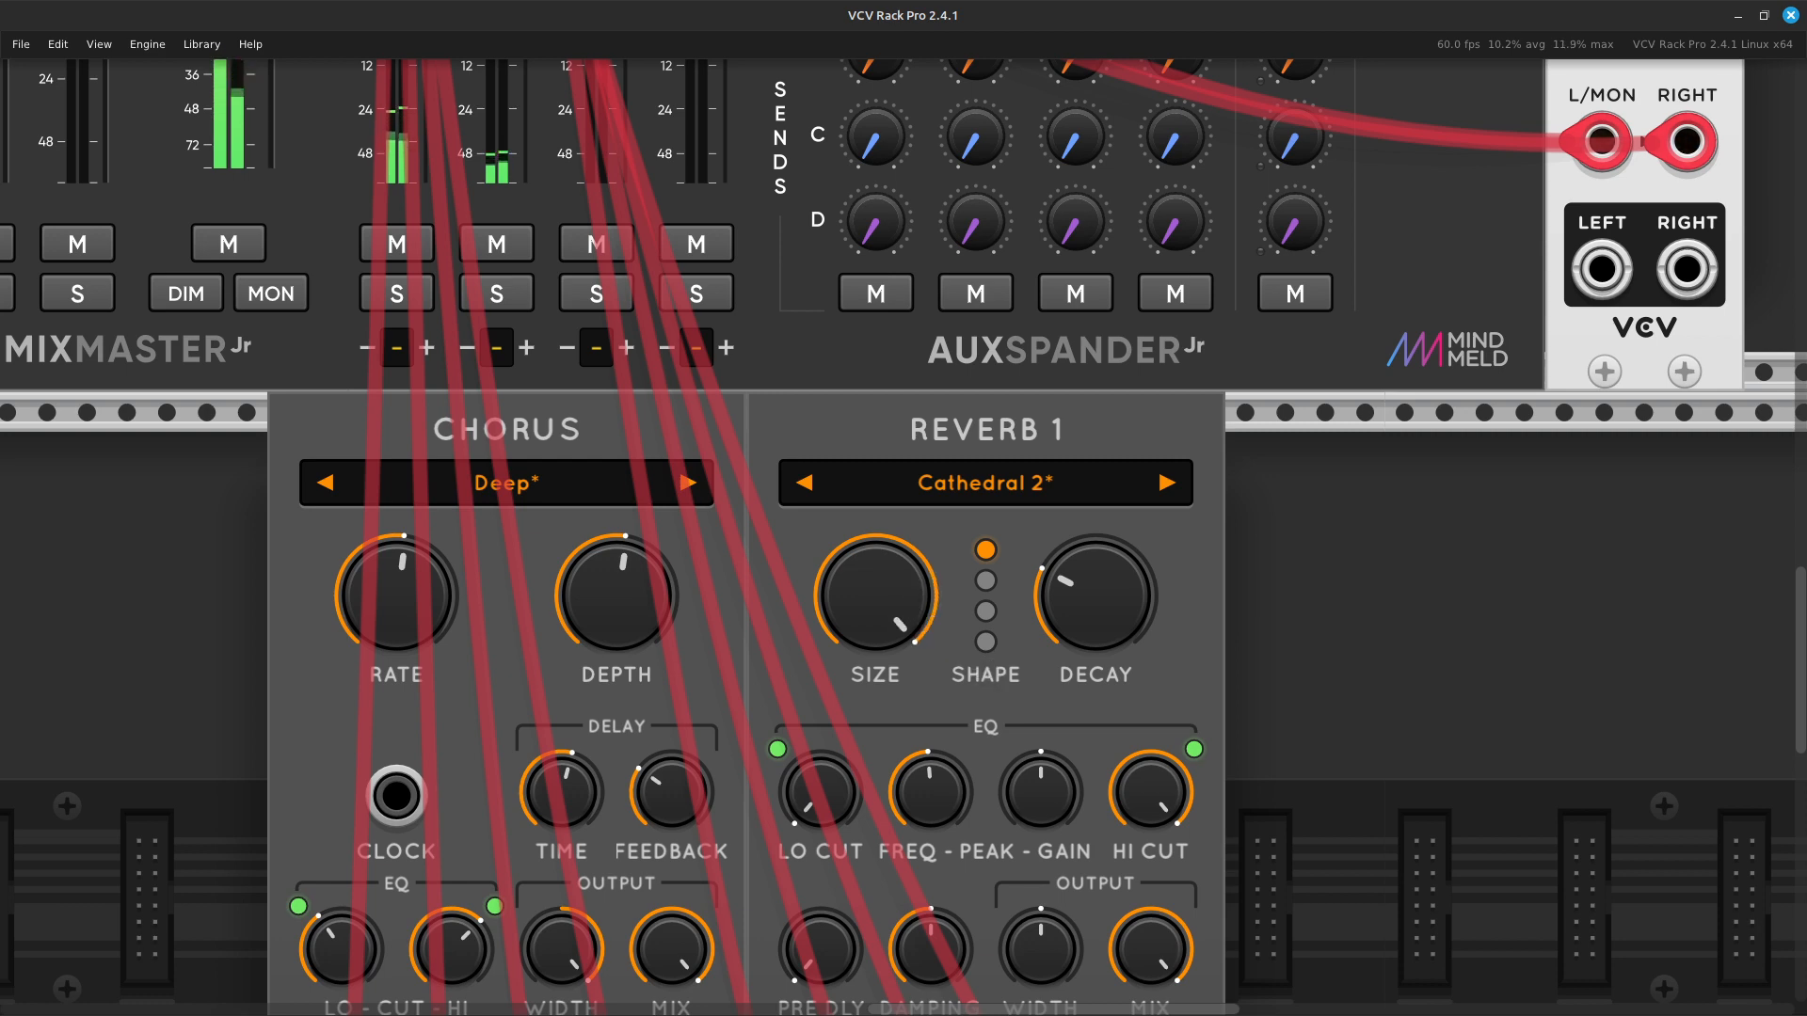
mouse_move(765, 988)
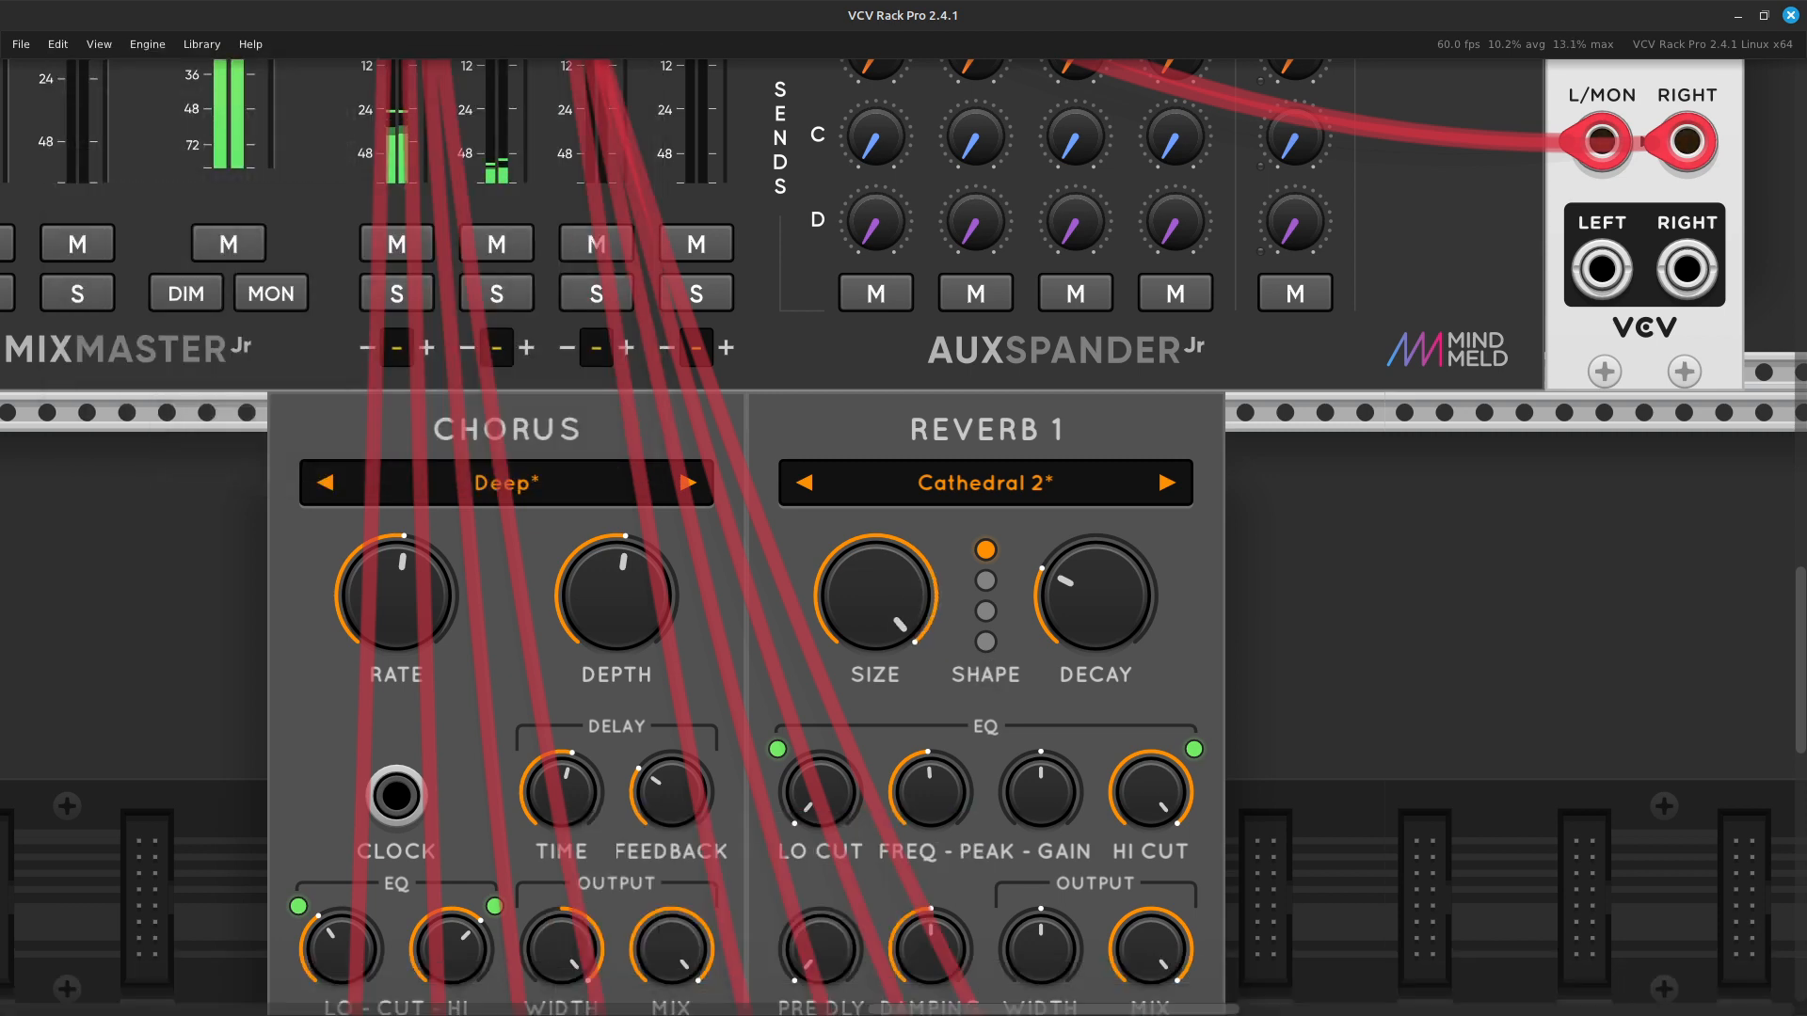
Lower the Reverb 1 EQ high cut to about 2361 Hz.
scroll(904, 536, "down", 5)
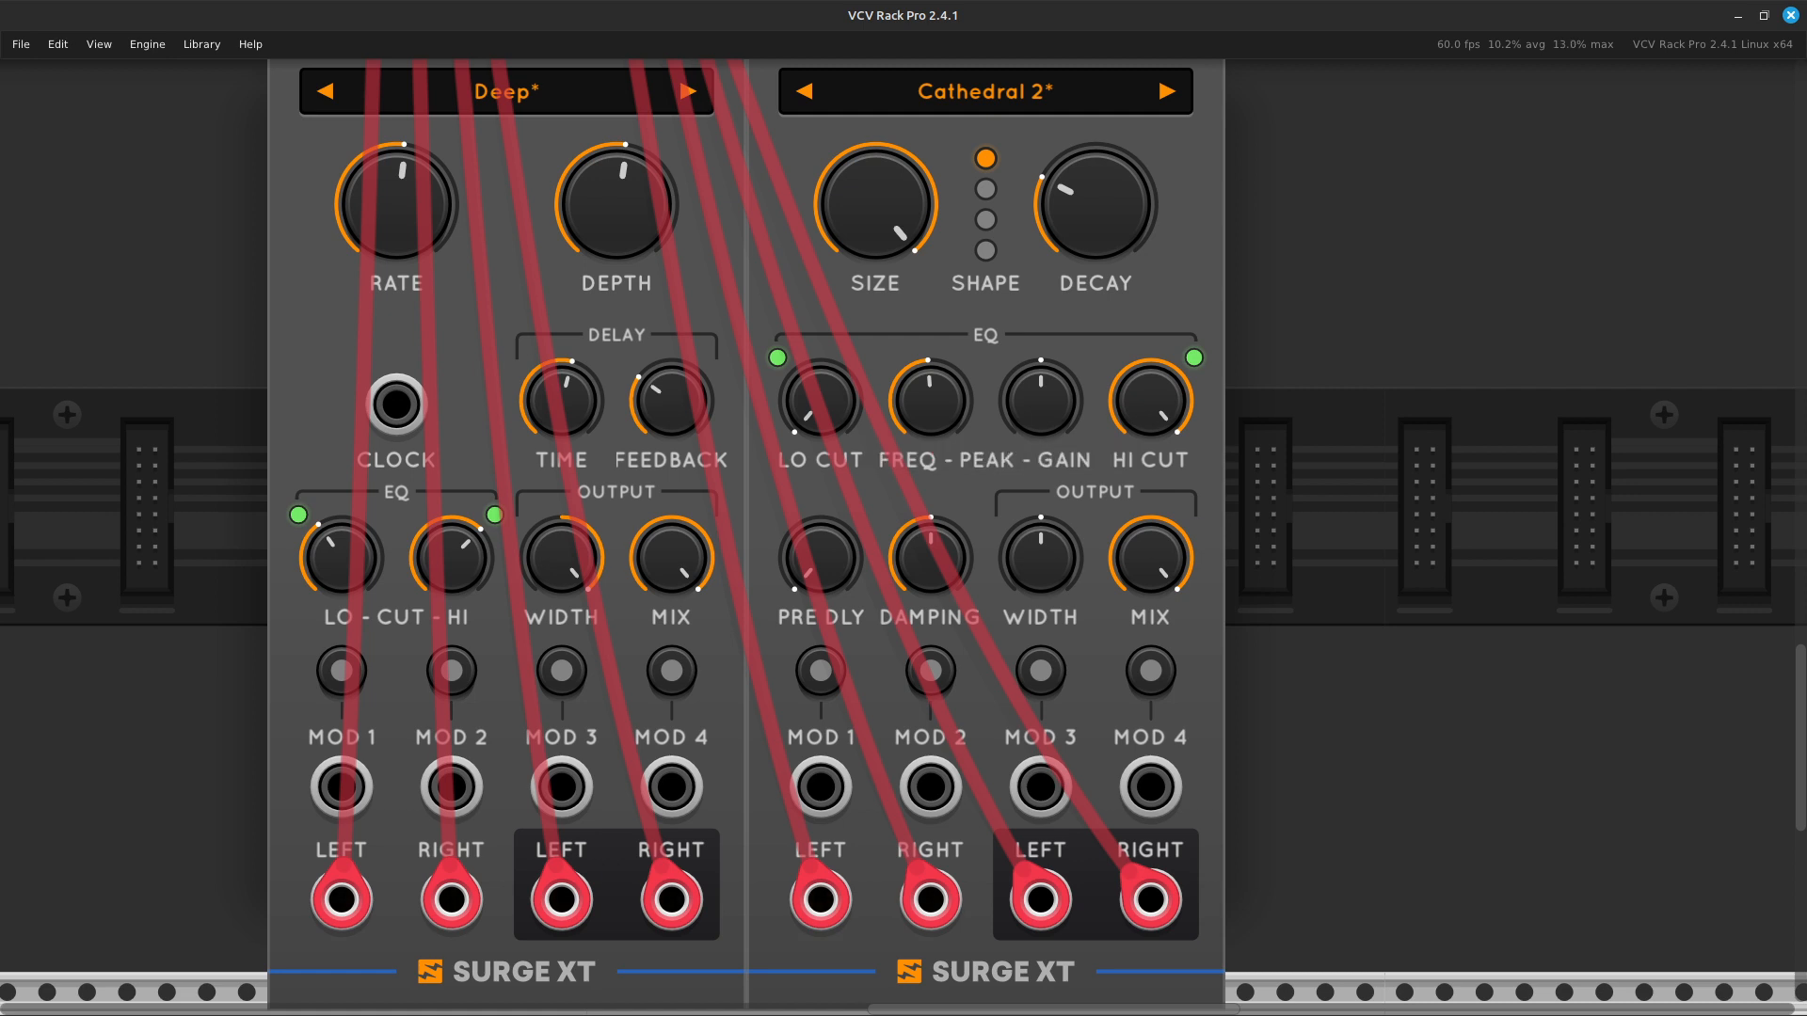
mouse_move(1151, 402)
left_click_drag(1151, 401, 1151, 452)
mouse_move(1151, 401)
left_click_drag(1150, 401, 1151, 414)
Raise the Reverb 1 output width to its maximum and lower the damping to roughly a quarter of its range.
scroll(1151, 414, "down", 3)
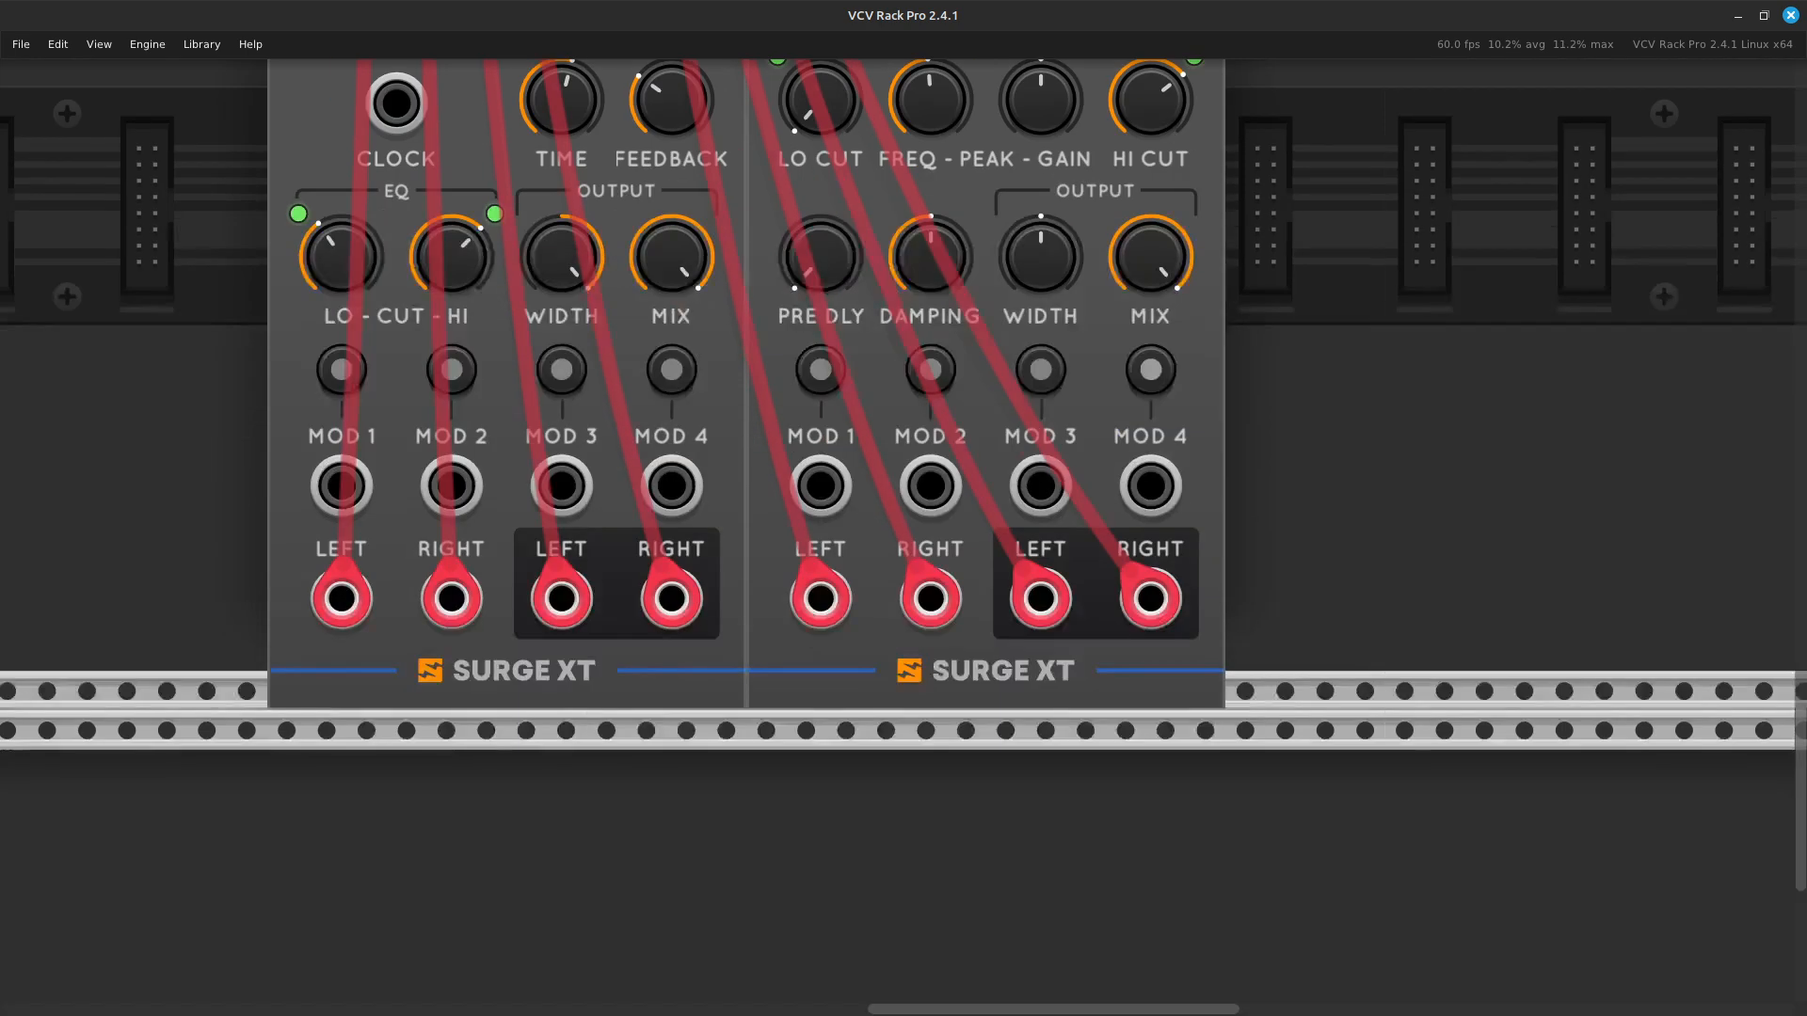
scroll(1150, 414, "up", 2)
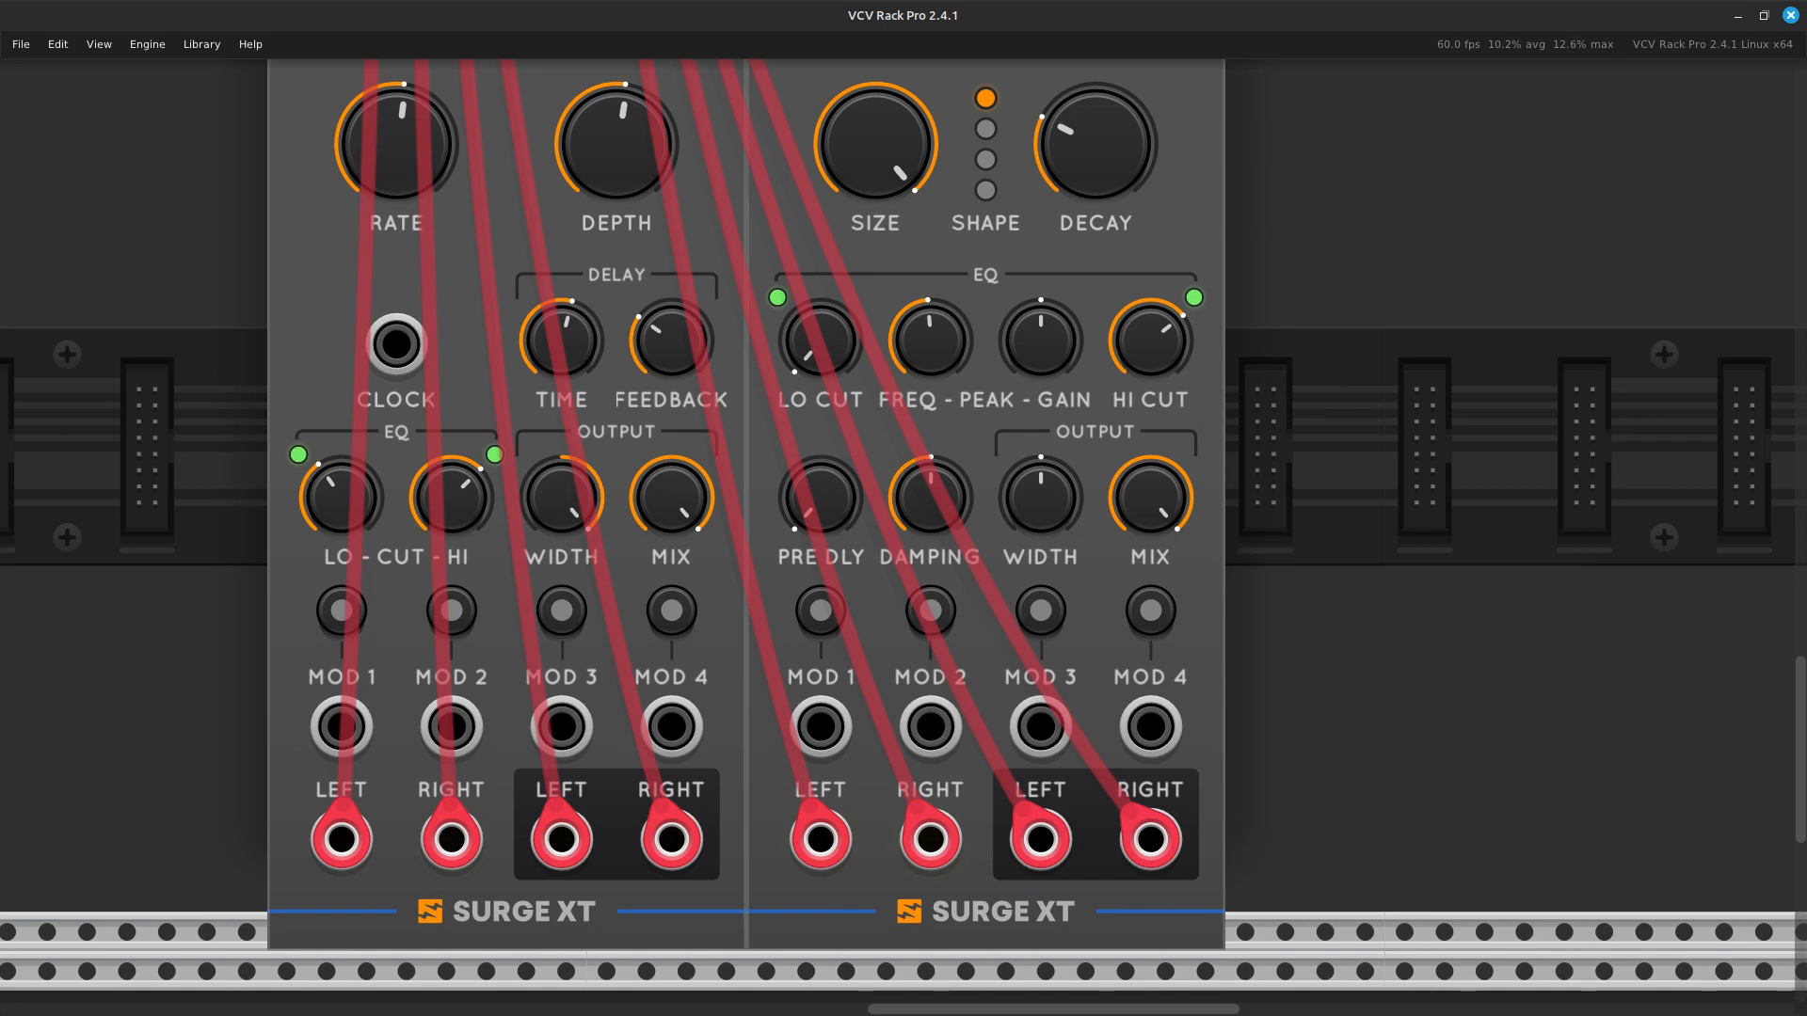
mouse_move(1071, 529)
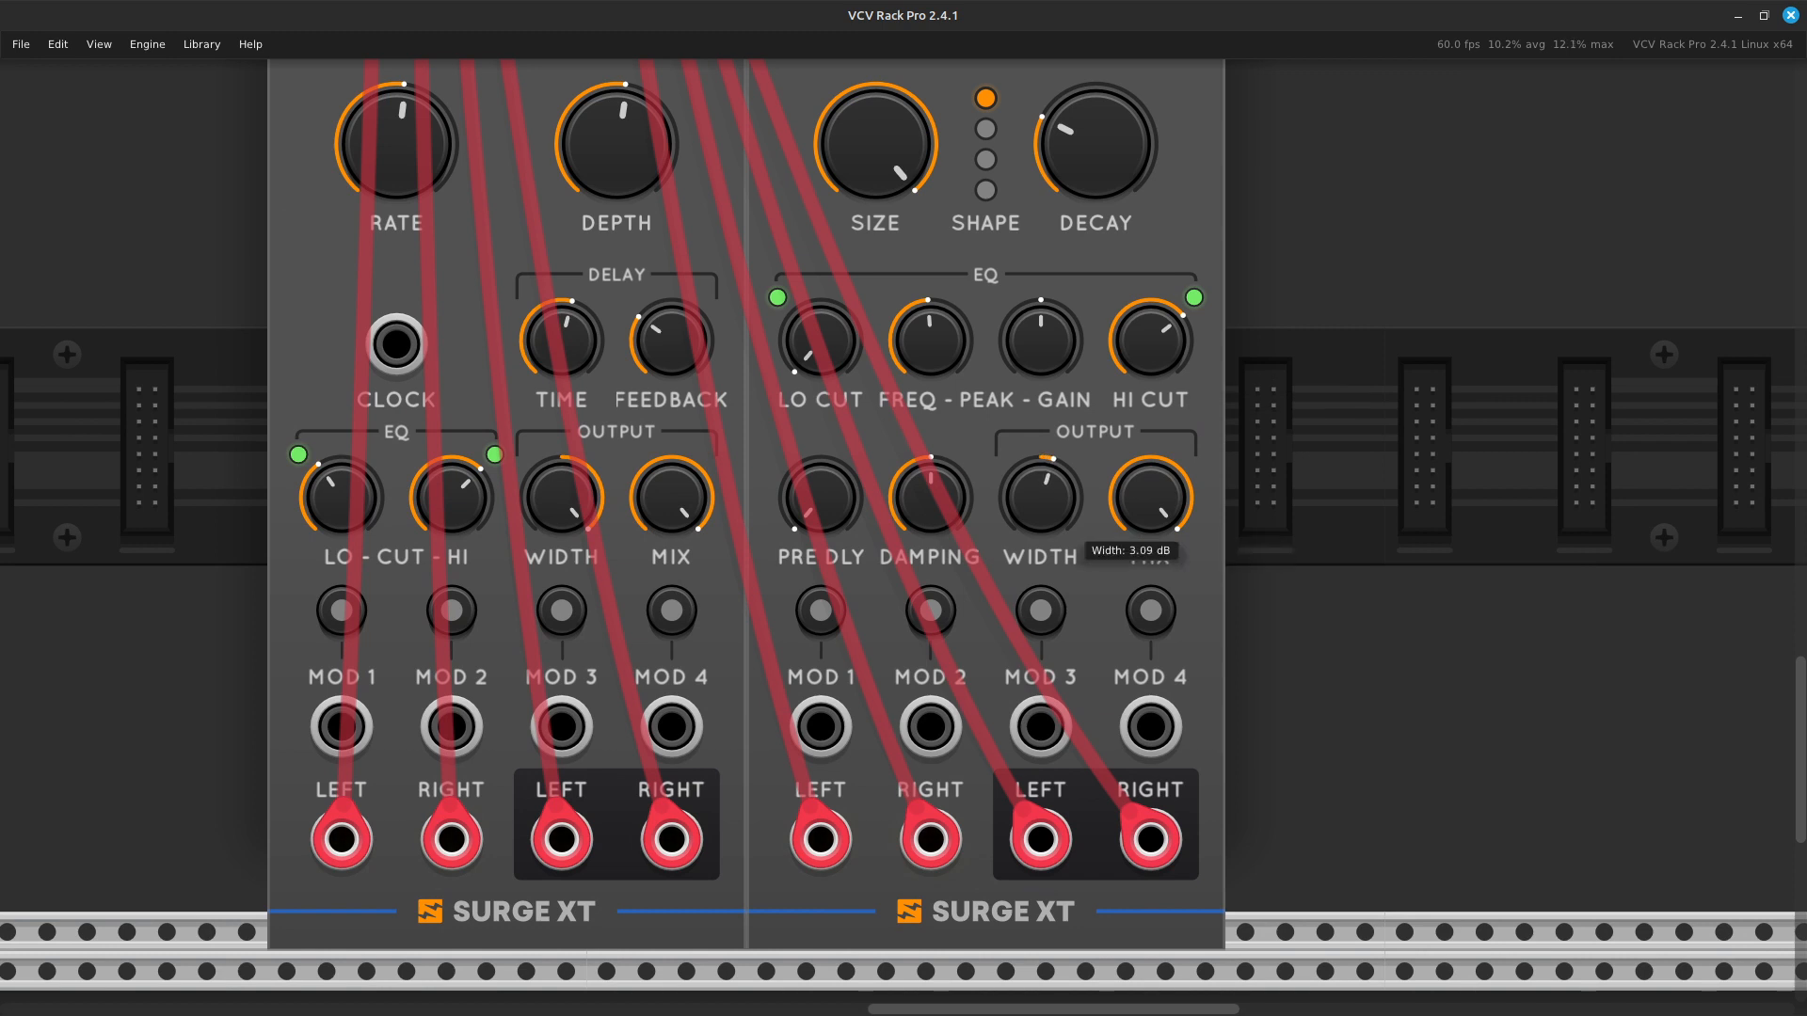
left_click_drag(1071, 528, 1070, 484)
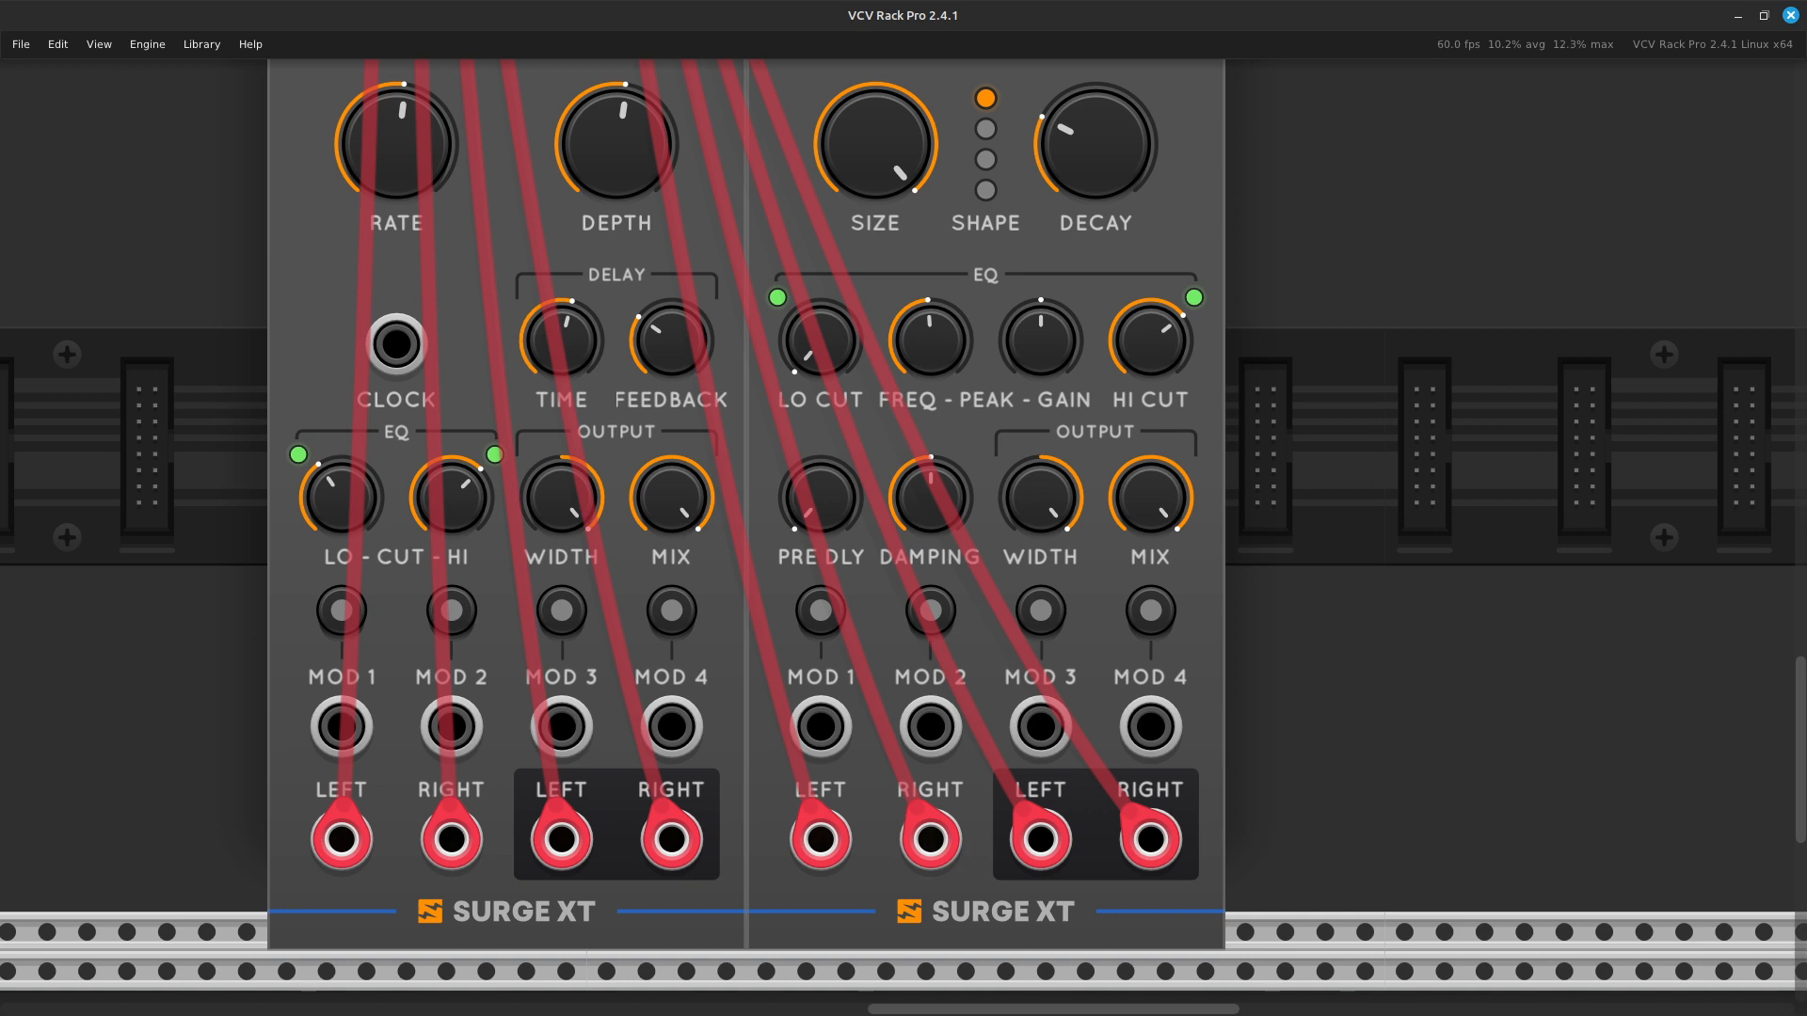
mouse_move(960, 527)
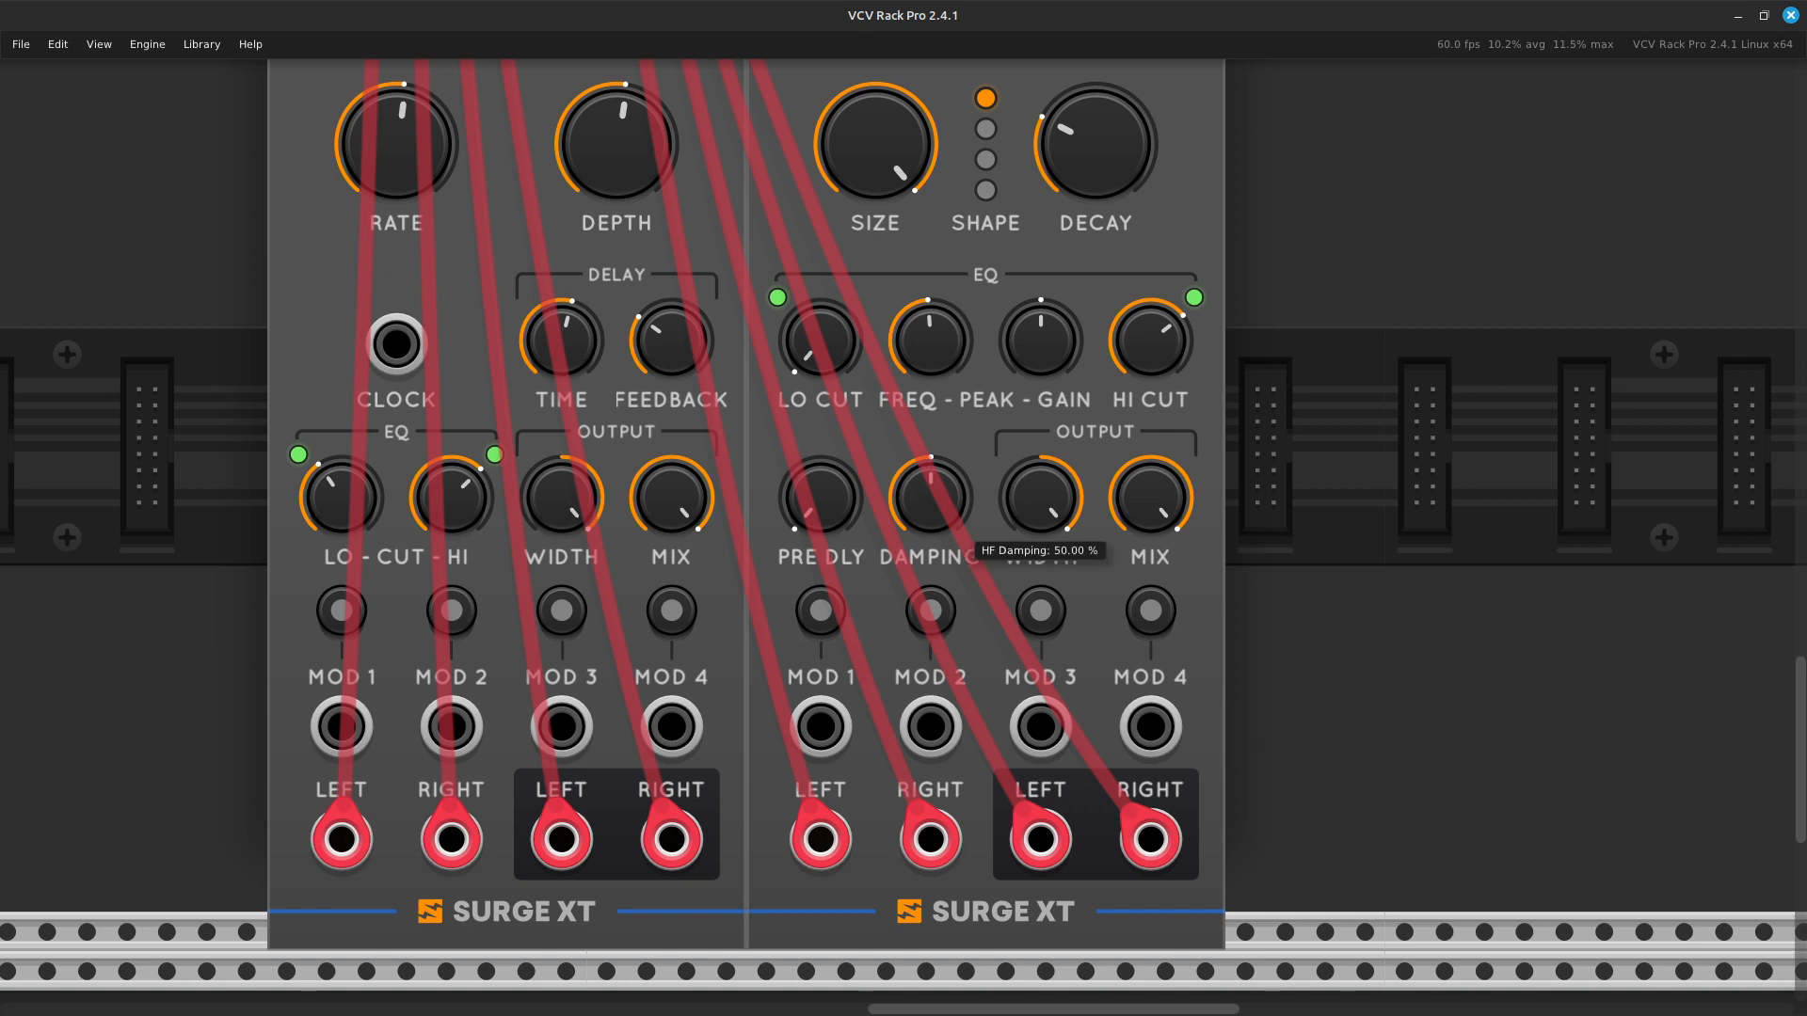
mouse_move(960, 527)
left_mouse_down()
mouse_move(960, 452)
mouse_move(959, 546)
left_mouse_up()
Raise the GRP1 send to AUXB on the AuxSpander to about -4.14 dB.
key("Up")
key("Left")
key("Left")
key("Left")
key("Up")
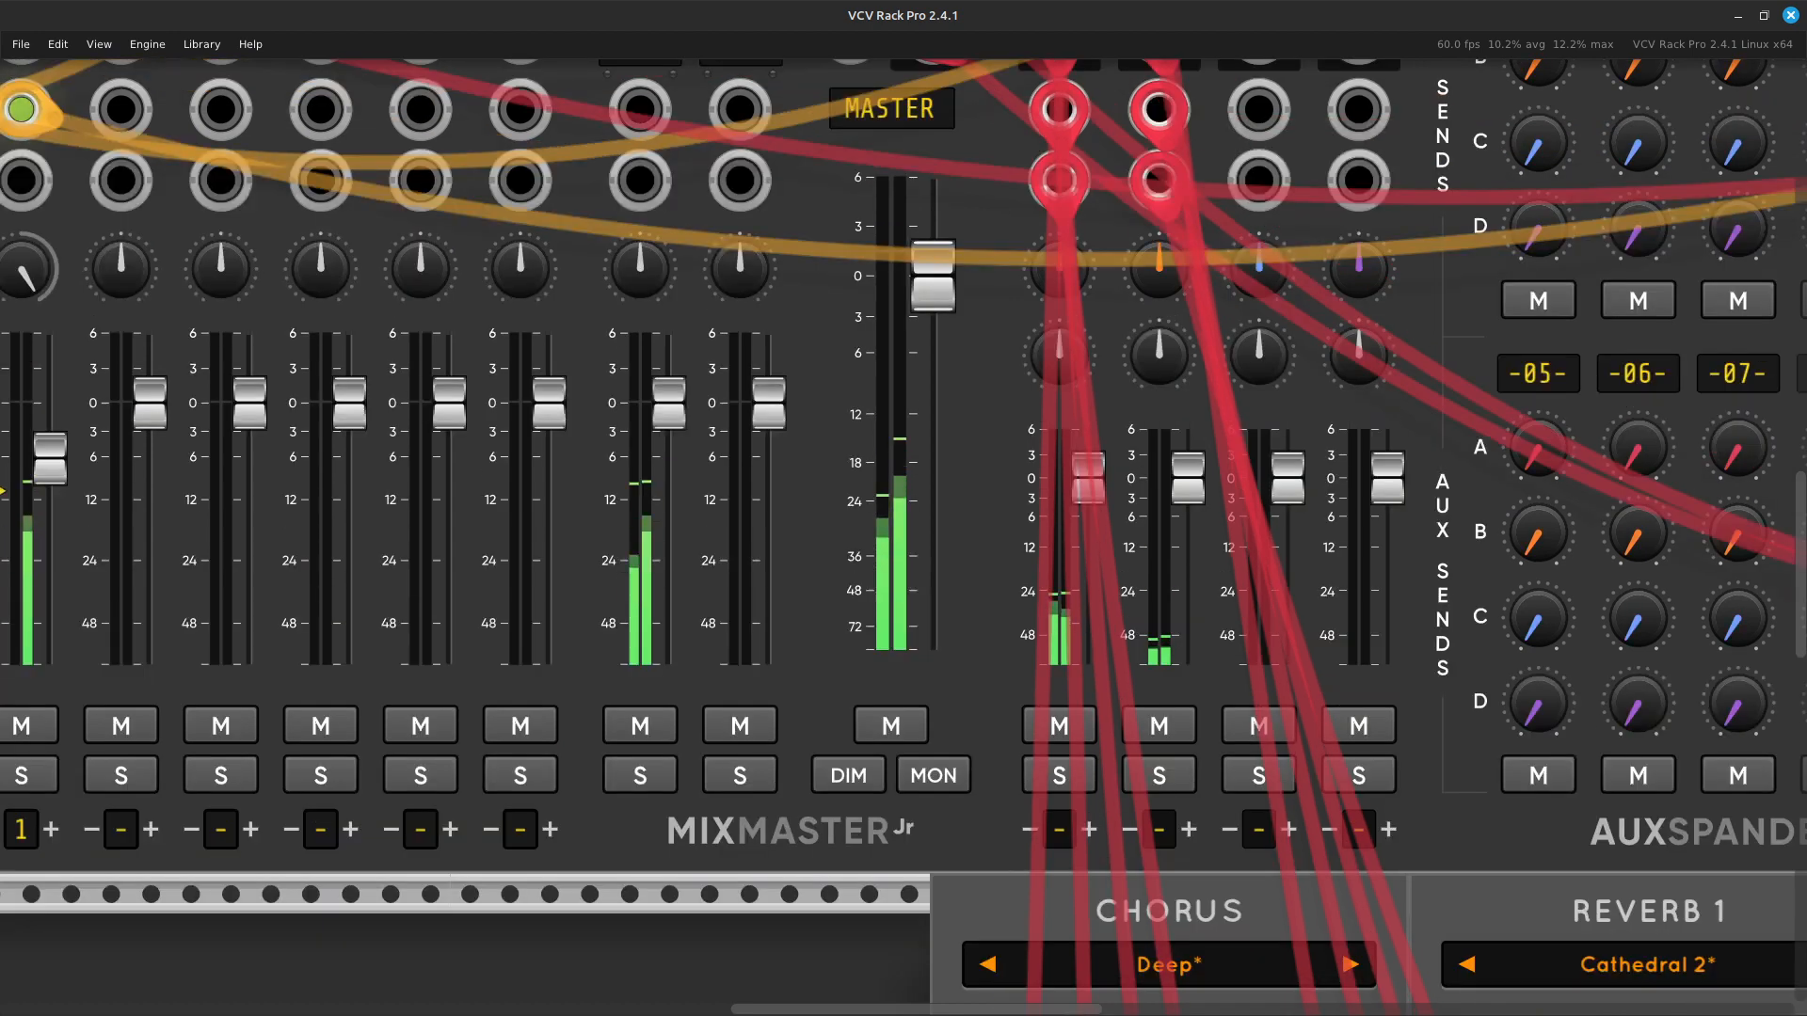
key("Right")
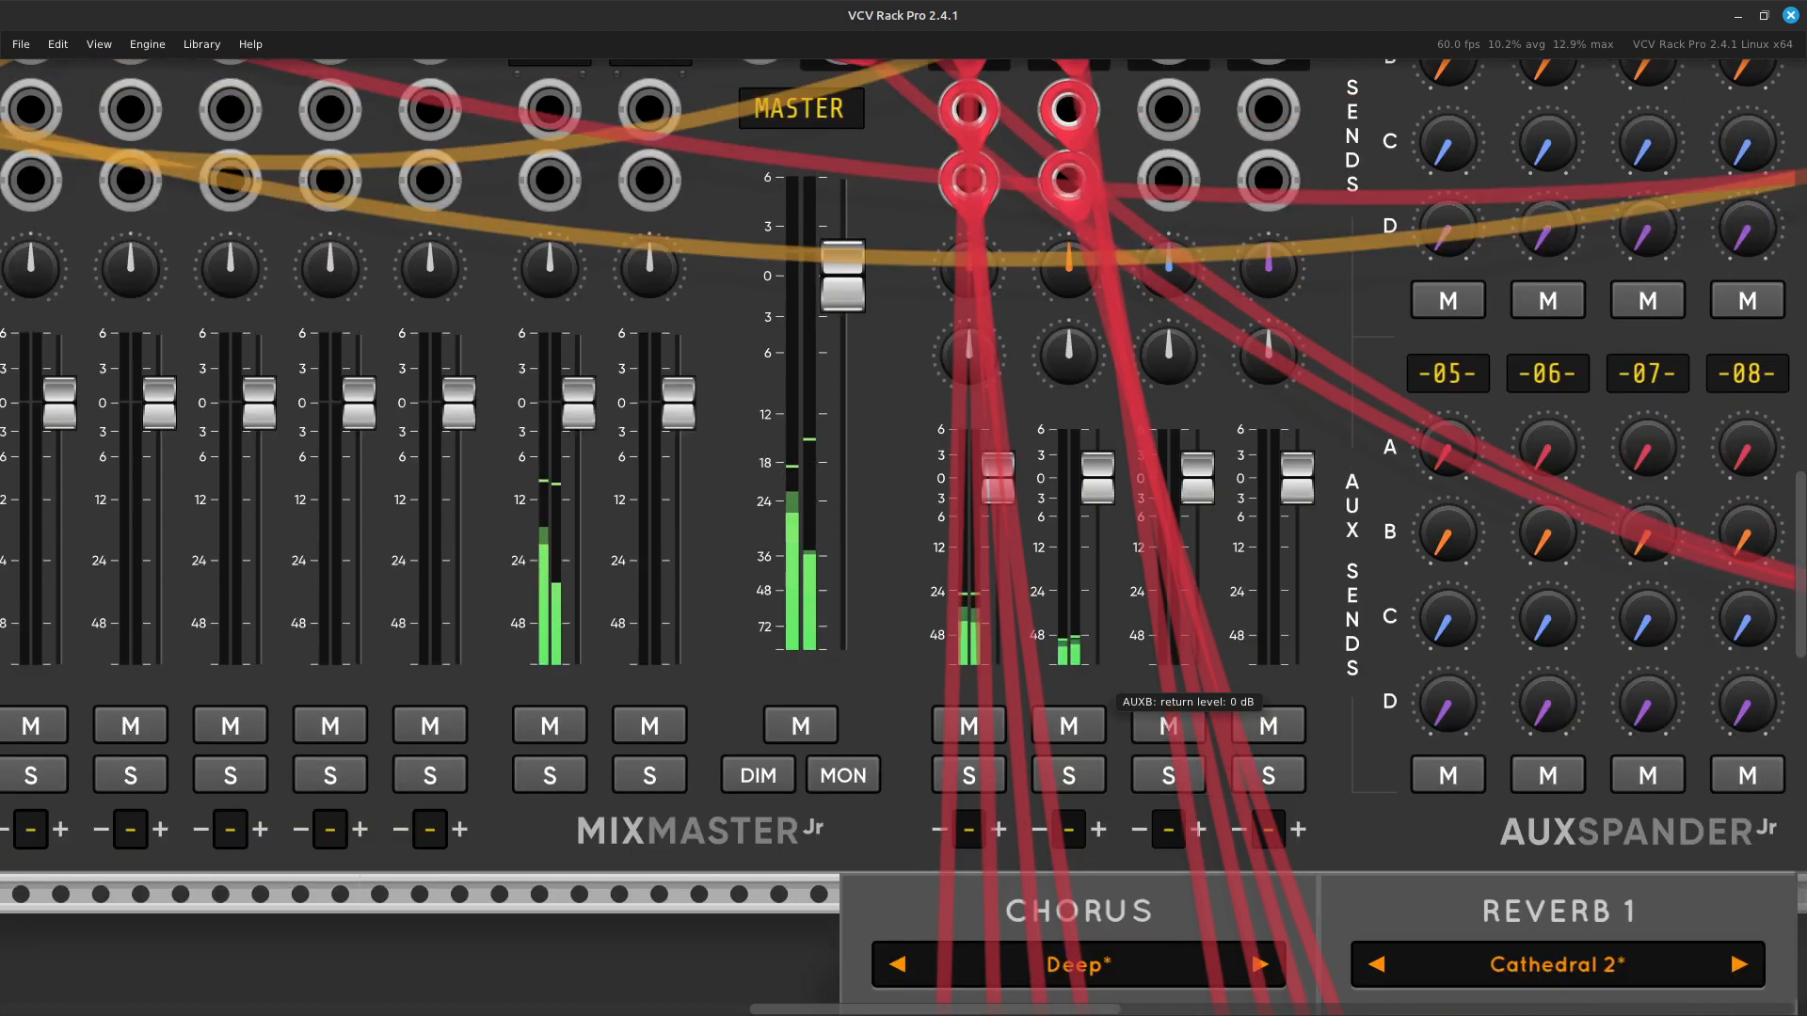
key("Up")
key("Up")
key("Right")
key("Right")
key("Right")
key("Right")
key("Right")
key("Right")
key("Right")
key("Right")
key("Right")
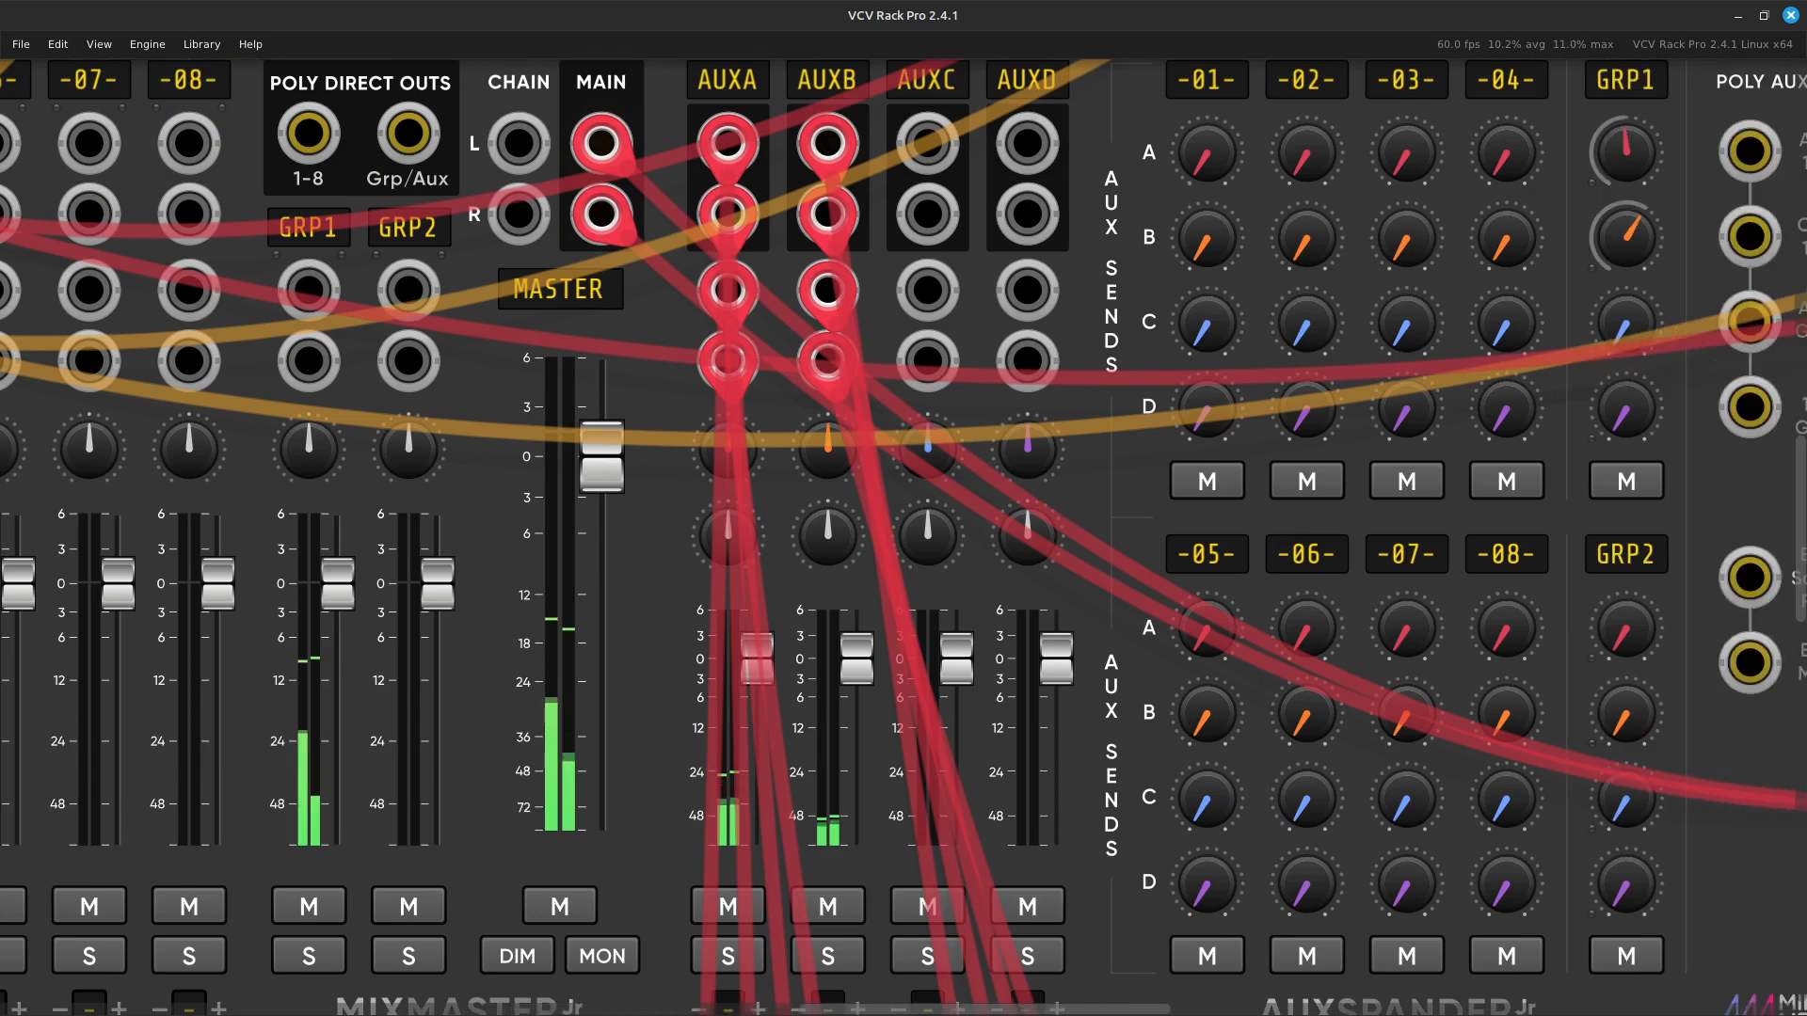
key("Up")
key("Up")
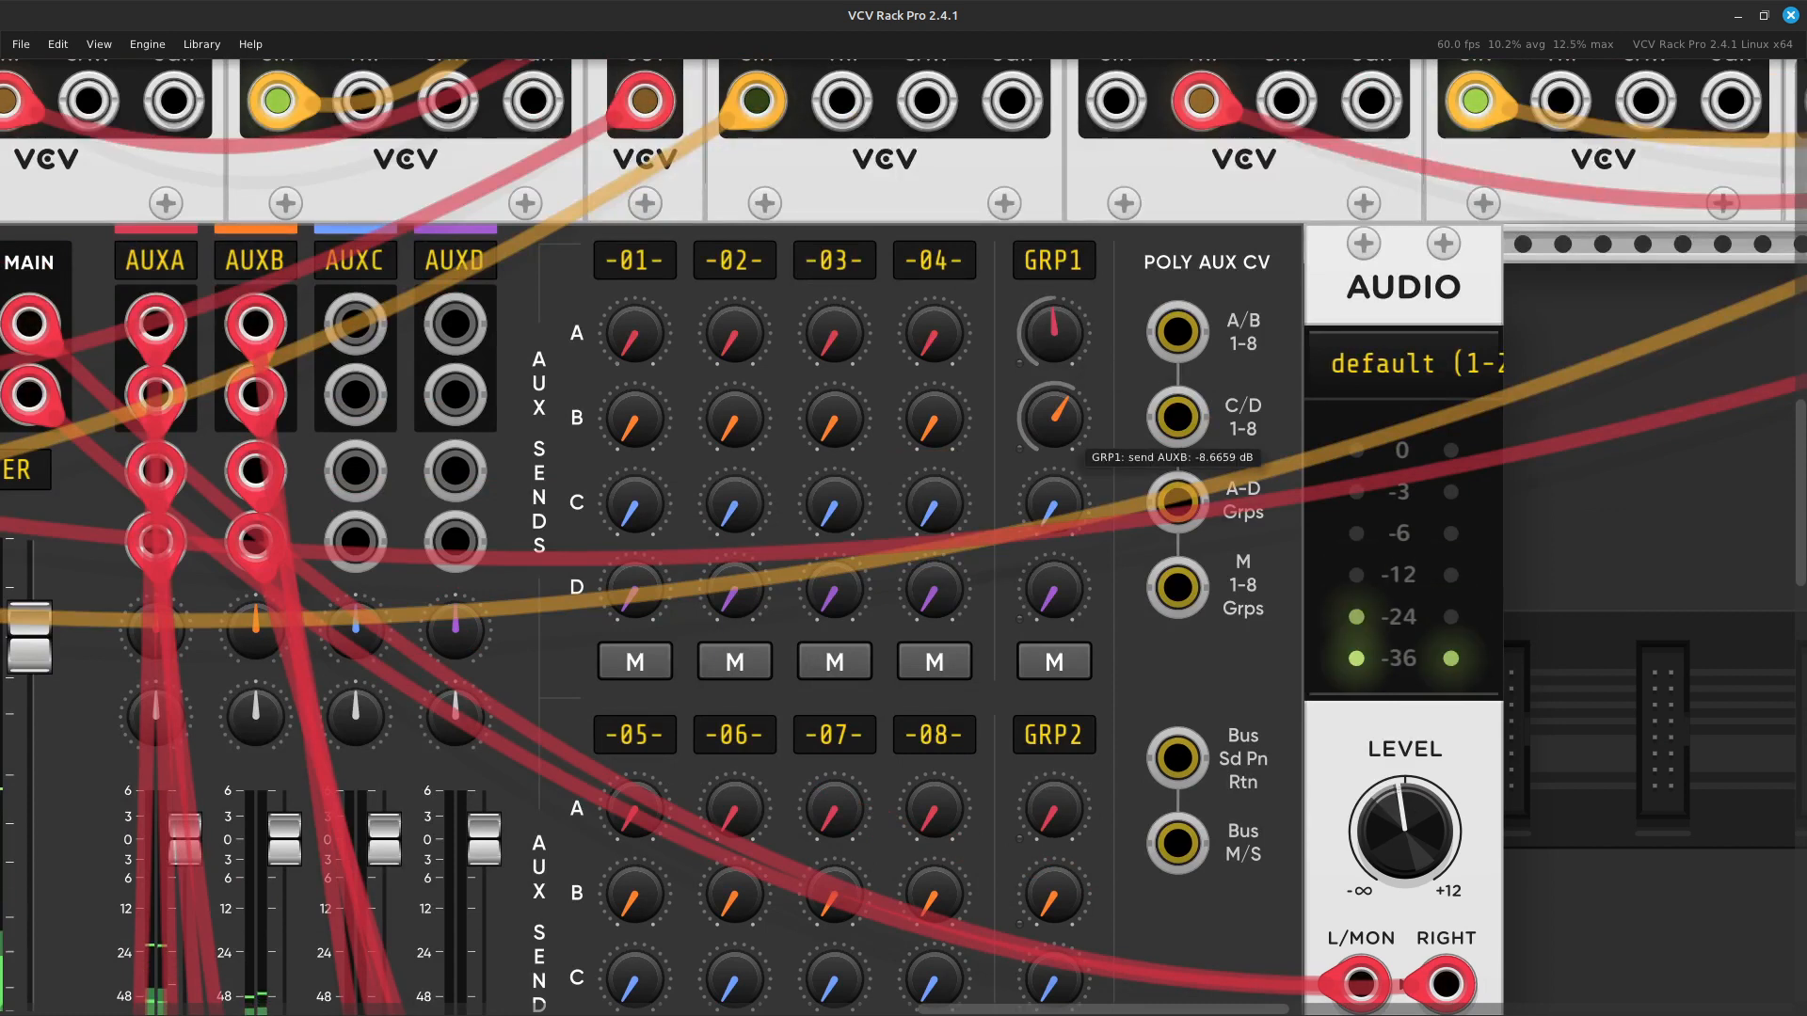
left_click_drag(1053, 417, 1053, 417)
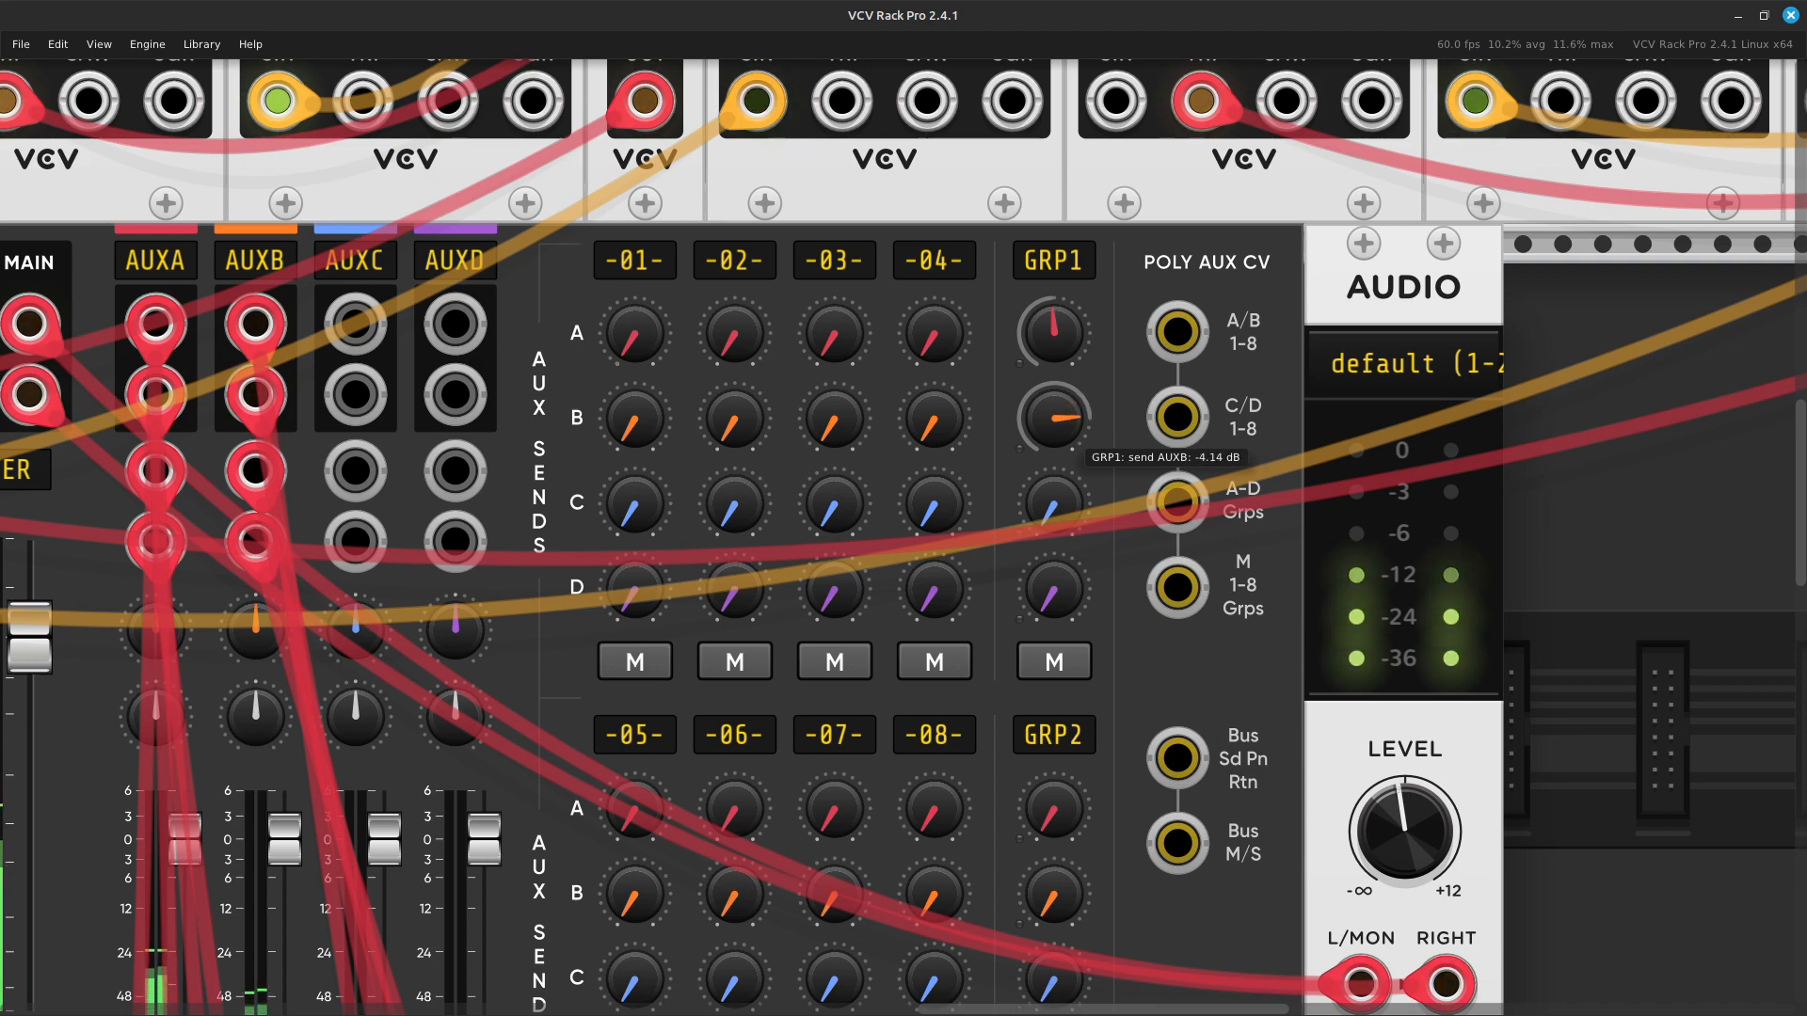
Try turning the Reverb 1 EQ high cut all the way down to about 14 Hz.
scroll(904, 537, "down", 10)
scroll(904, 537, "left", 3)
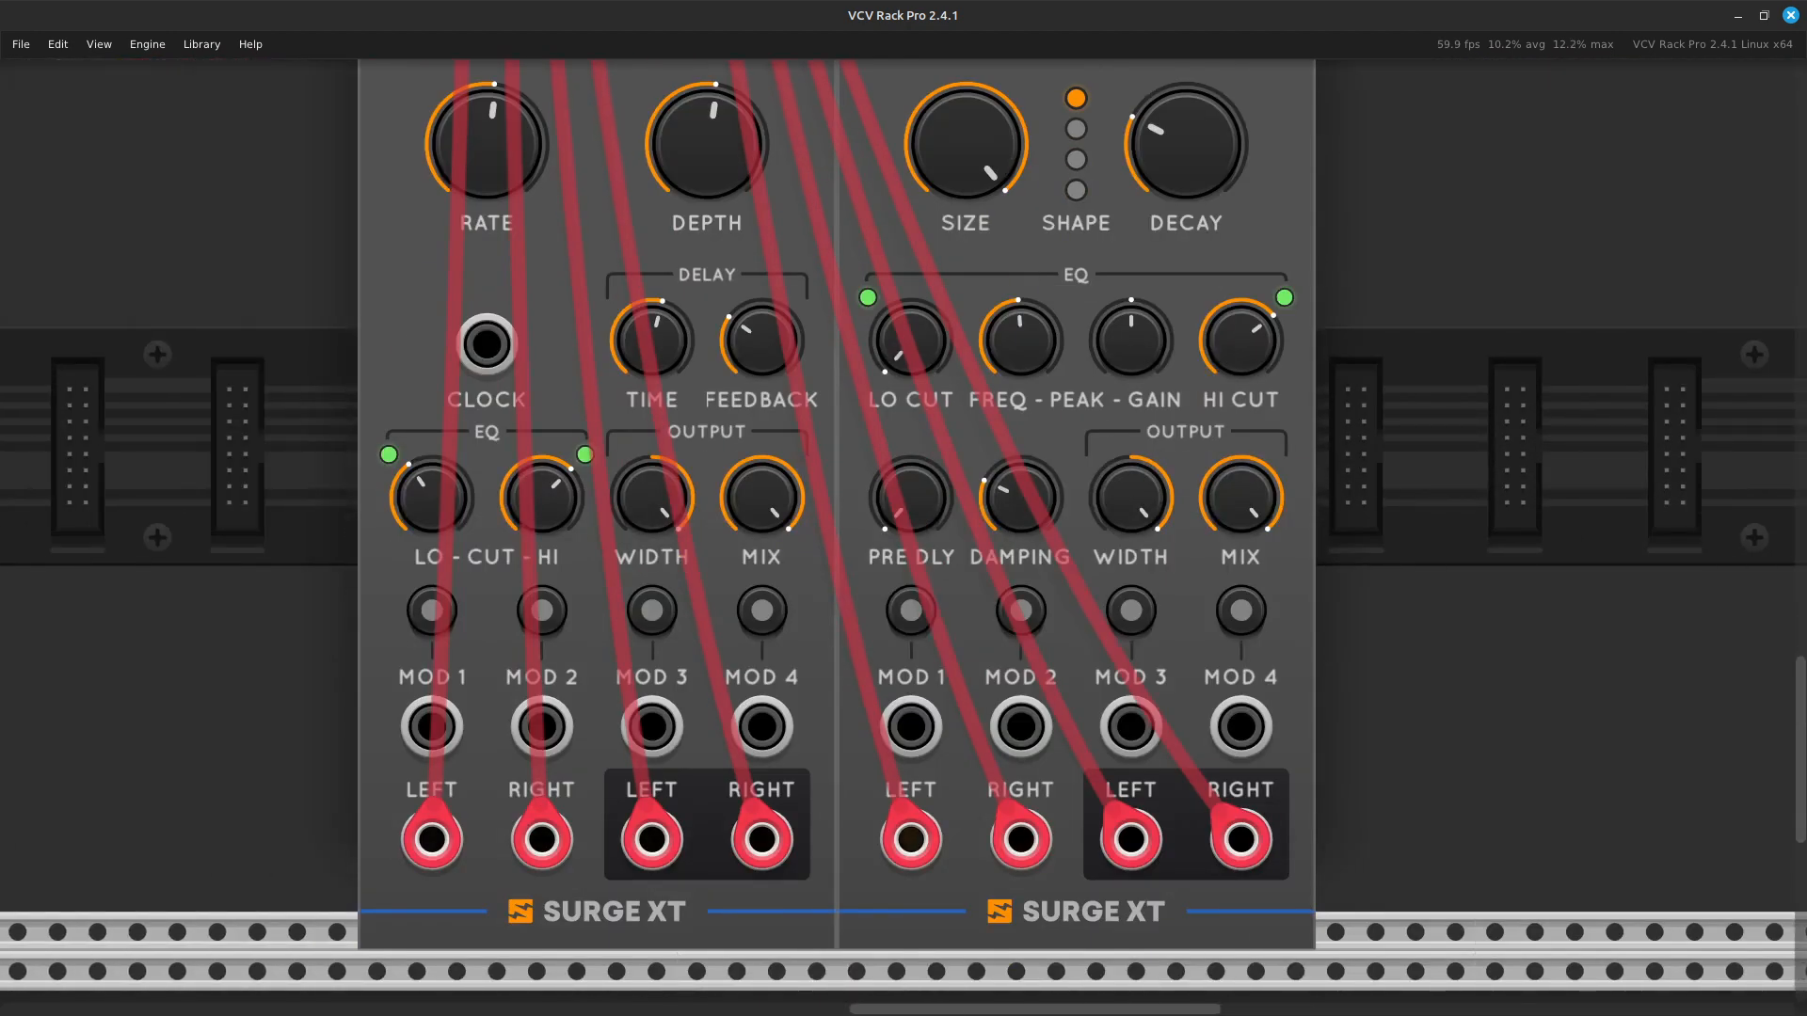
scroll(903, 538, "up", 3)
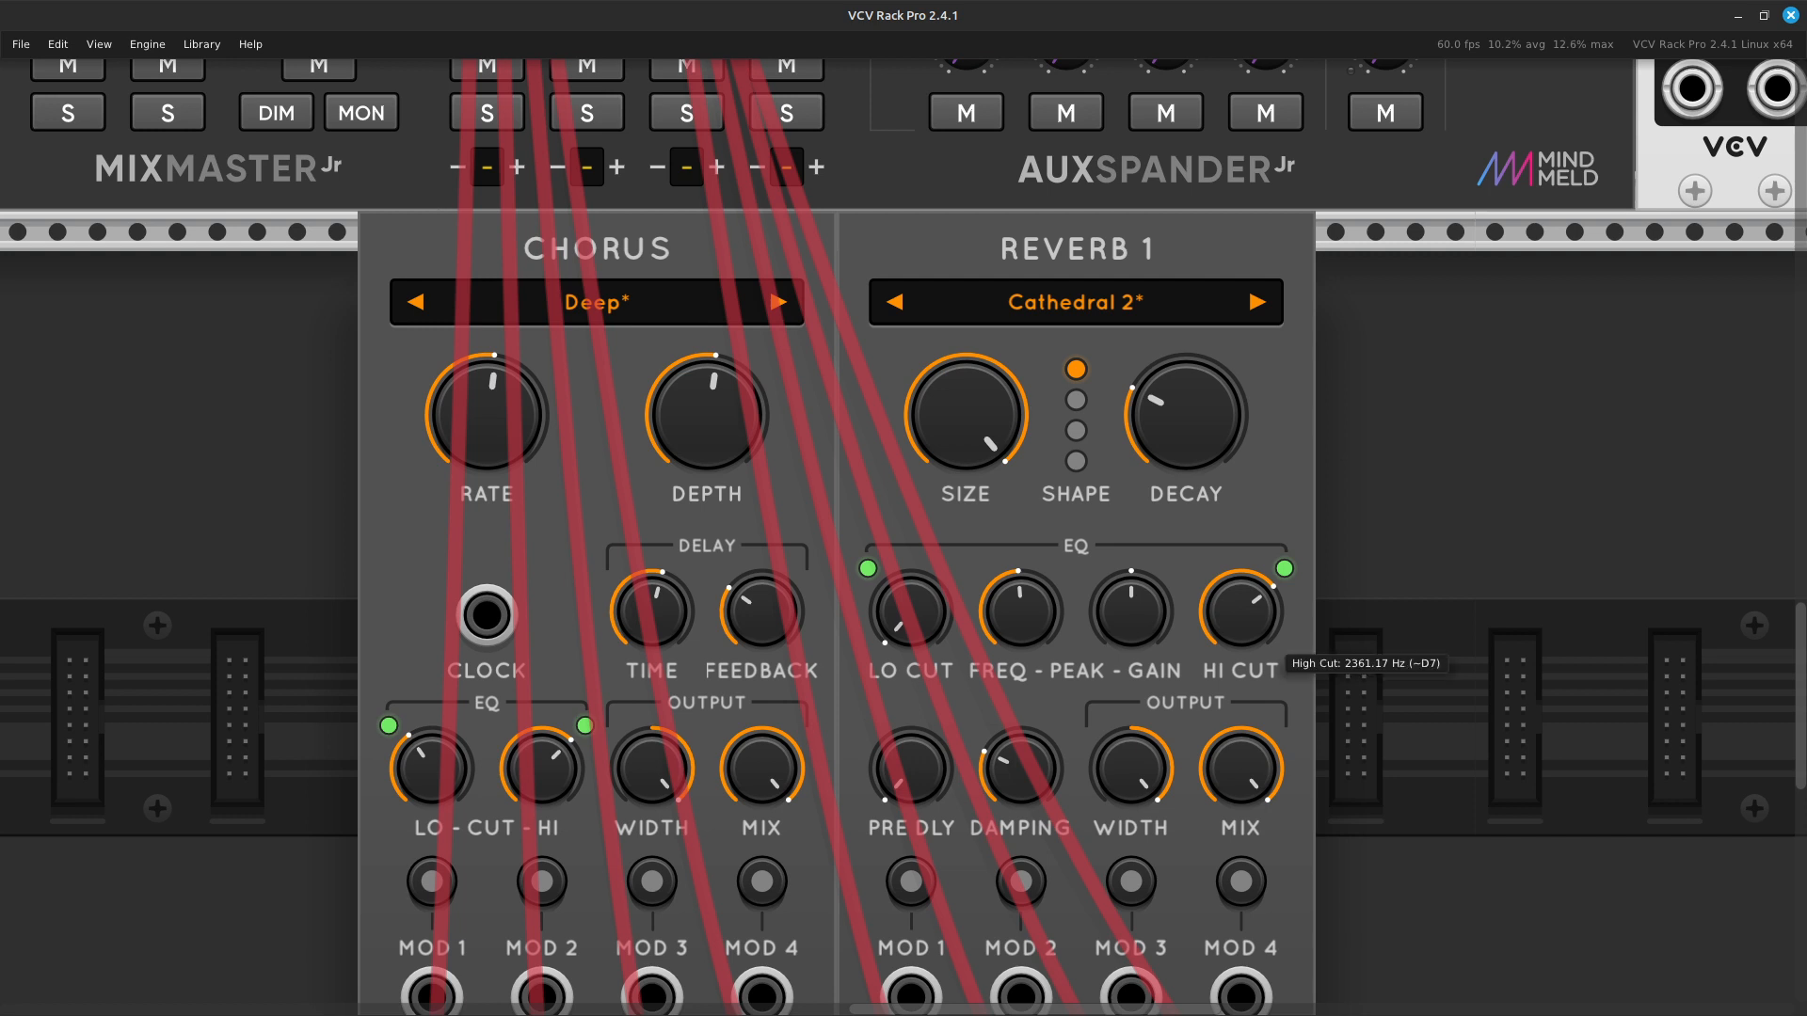
mouse_move(1241, 612)
left_mouse_down()
mouse_move(1240, 642)
mouse_move(1240, 627)
left_mouse_up()
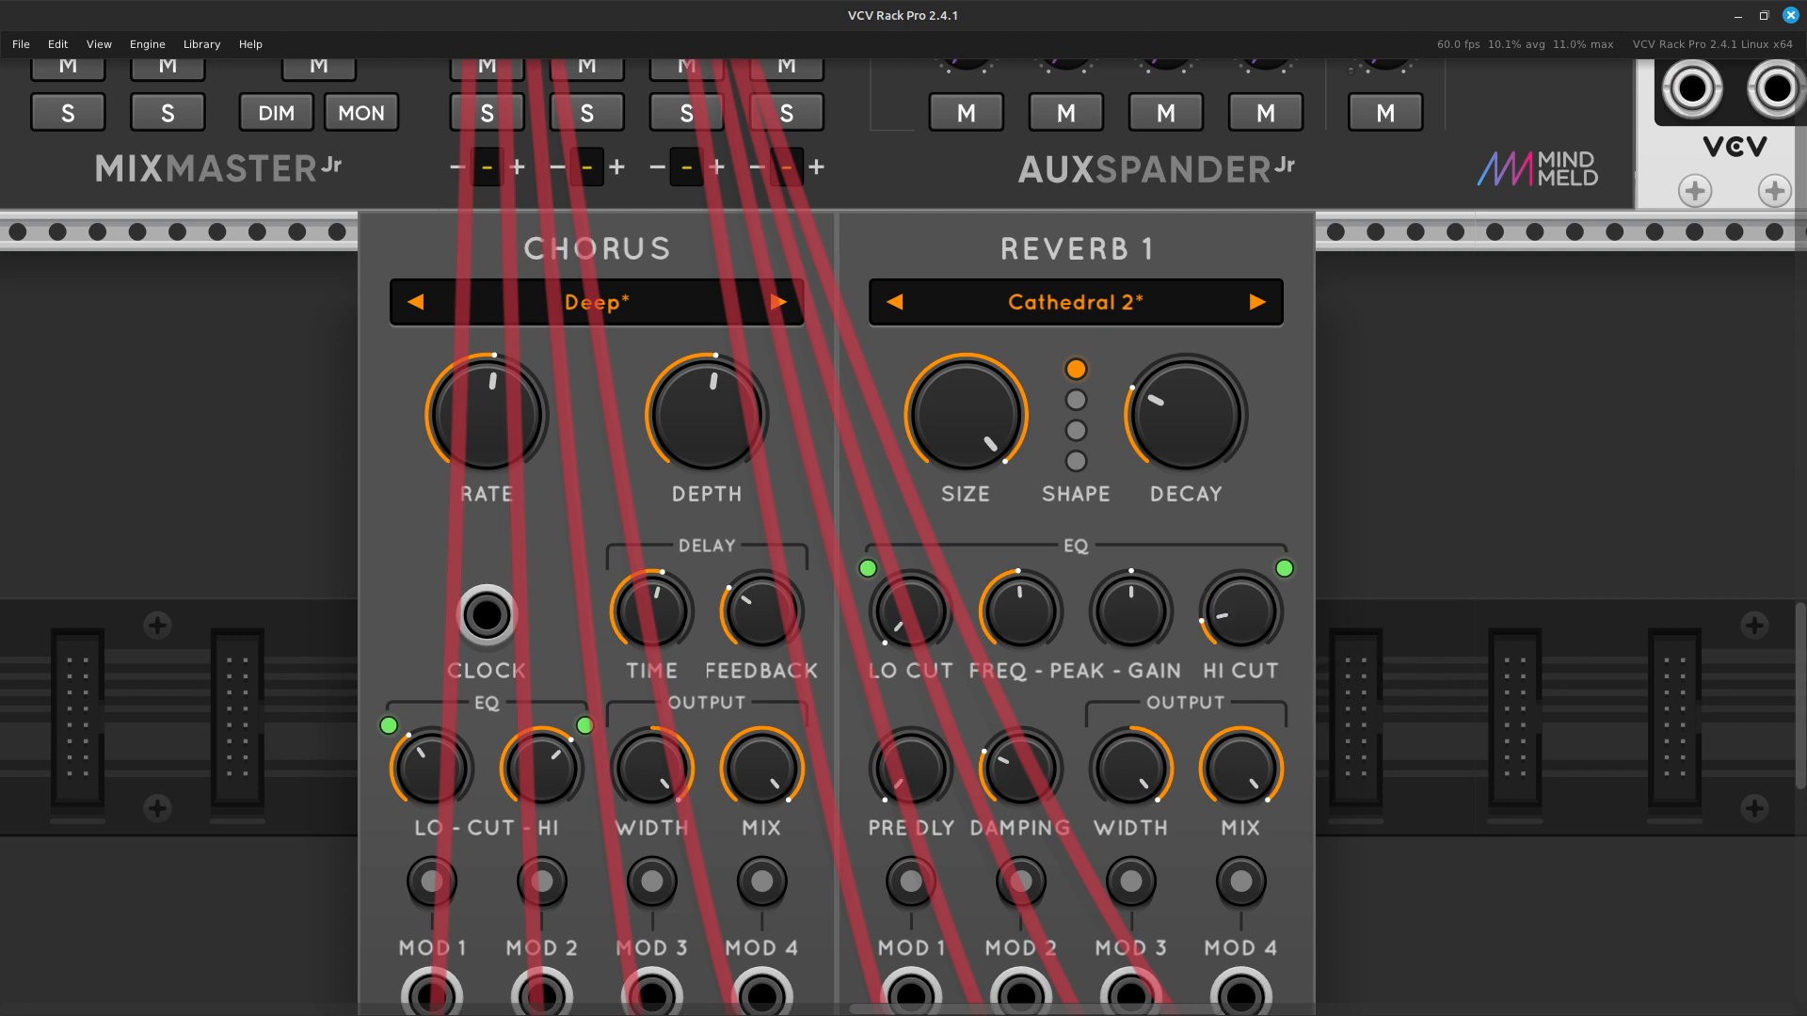
left_click_drag(1240, 611, 1241, 623)
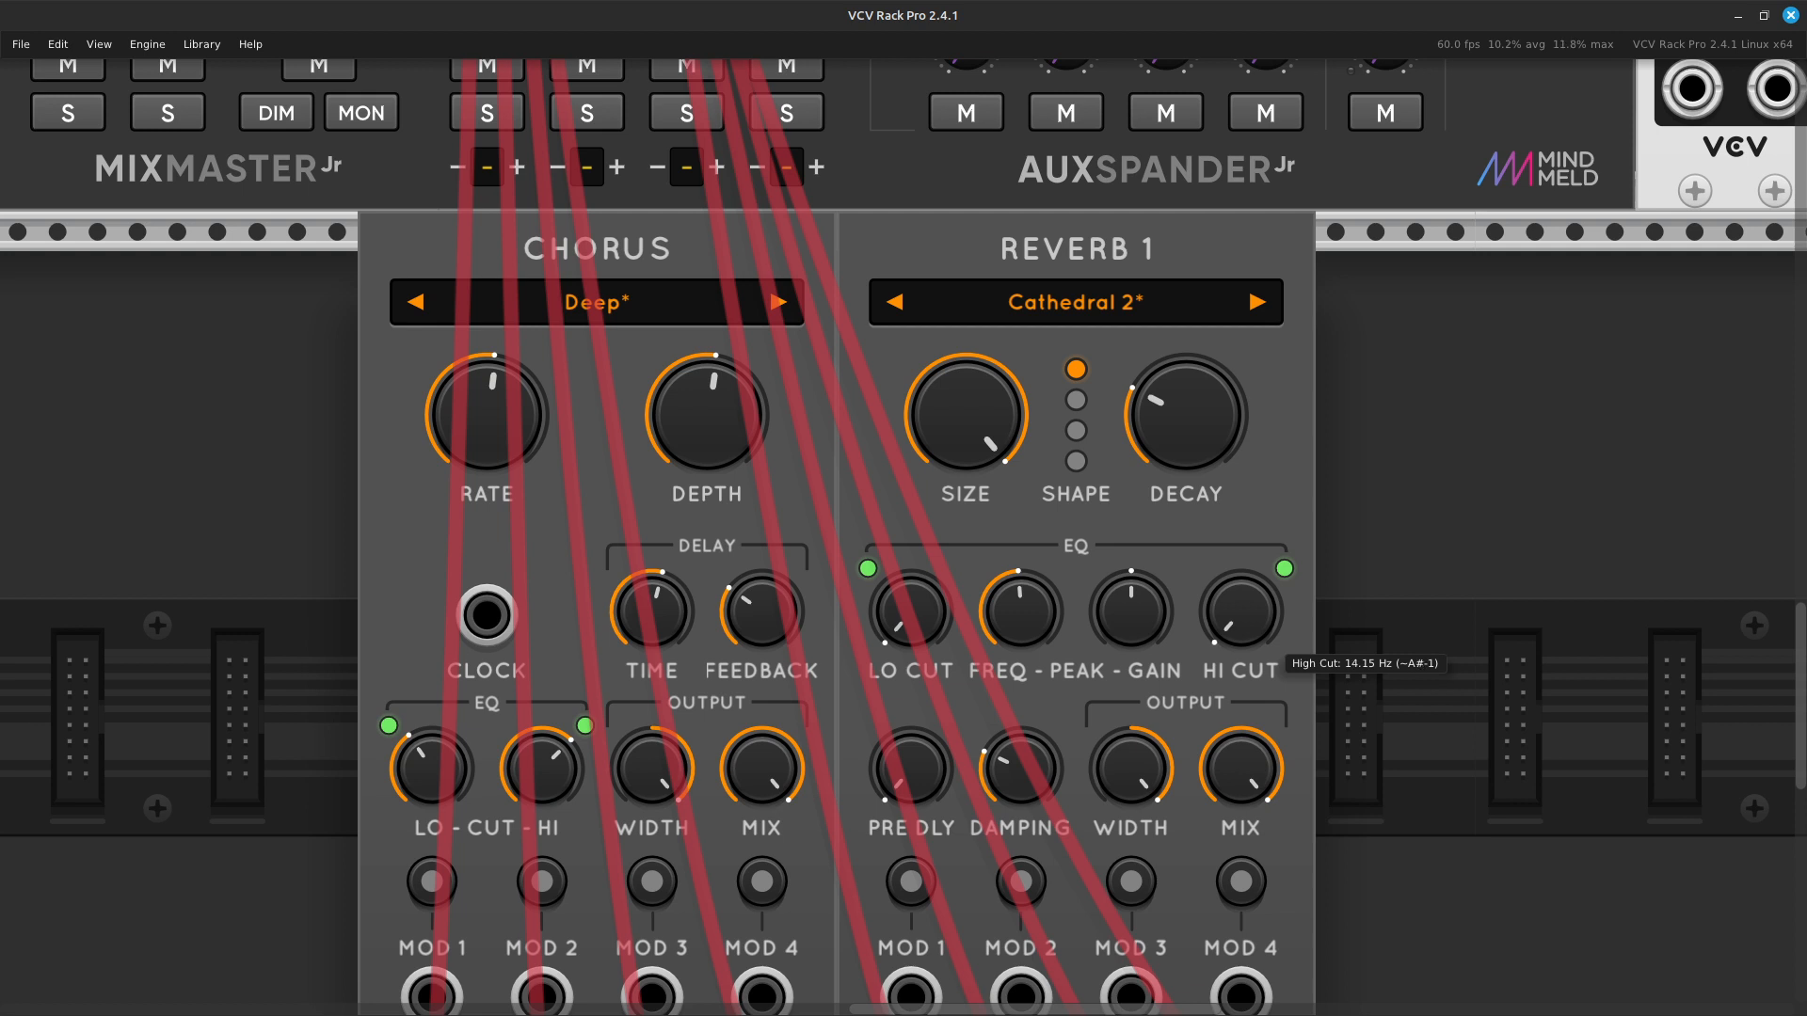
Check the AUXB return meter on the MixMaster for the reverb signal level.
key("Down")
key("Down")
key("Down")
key("Down")
key("Down")
key("Down")
key("Down")
key("Down")
key("Down")
key("Down")
key("Down")
key("Left")
key("Left")
key("Left")
key("Left")
key("Left")
key("Left")
key("Left")
key("Left")
key("Left")
key("Up")
key("Up")
key("Up")
key("Up")
key("Up")
key("Up")
key("Up")
key("Up")
key("Up")
key("Up")
key("Up")
key("Up")
key("Up")
key("Up")
key("Up")
key("Up")
key("Up")
key("Up")
key("Up")
key("Up")
key("Up")
key("Up")
key("Up")
key("Up")
key("Up")
key("Up")
key("Up")
key("Up")
key("Up")
key("Up")
key("Up")
key("Up")
key("Up")
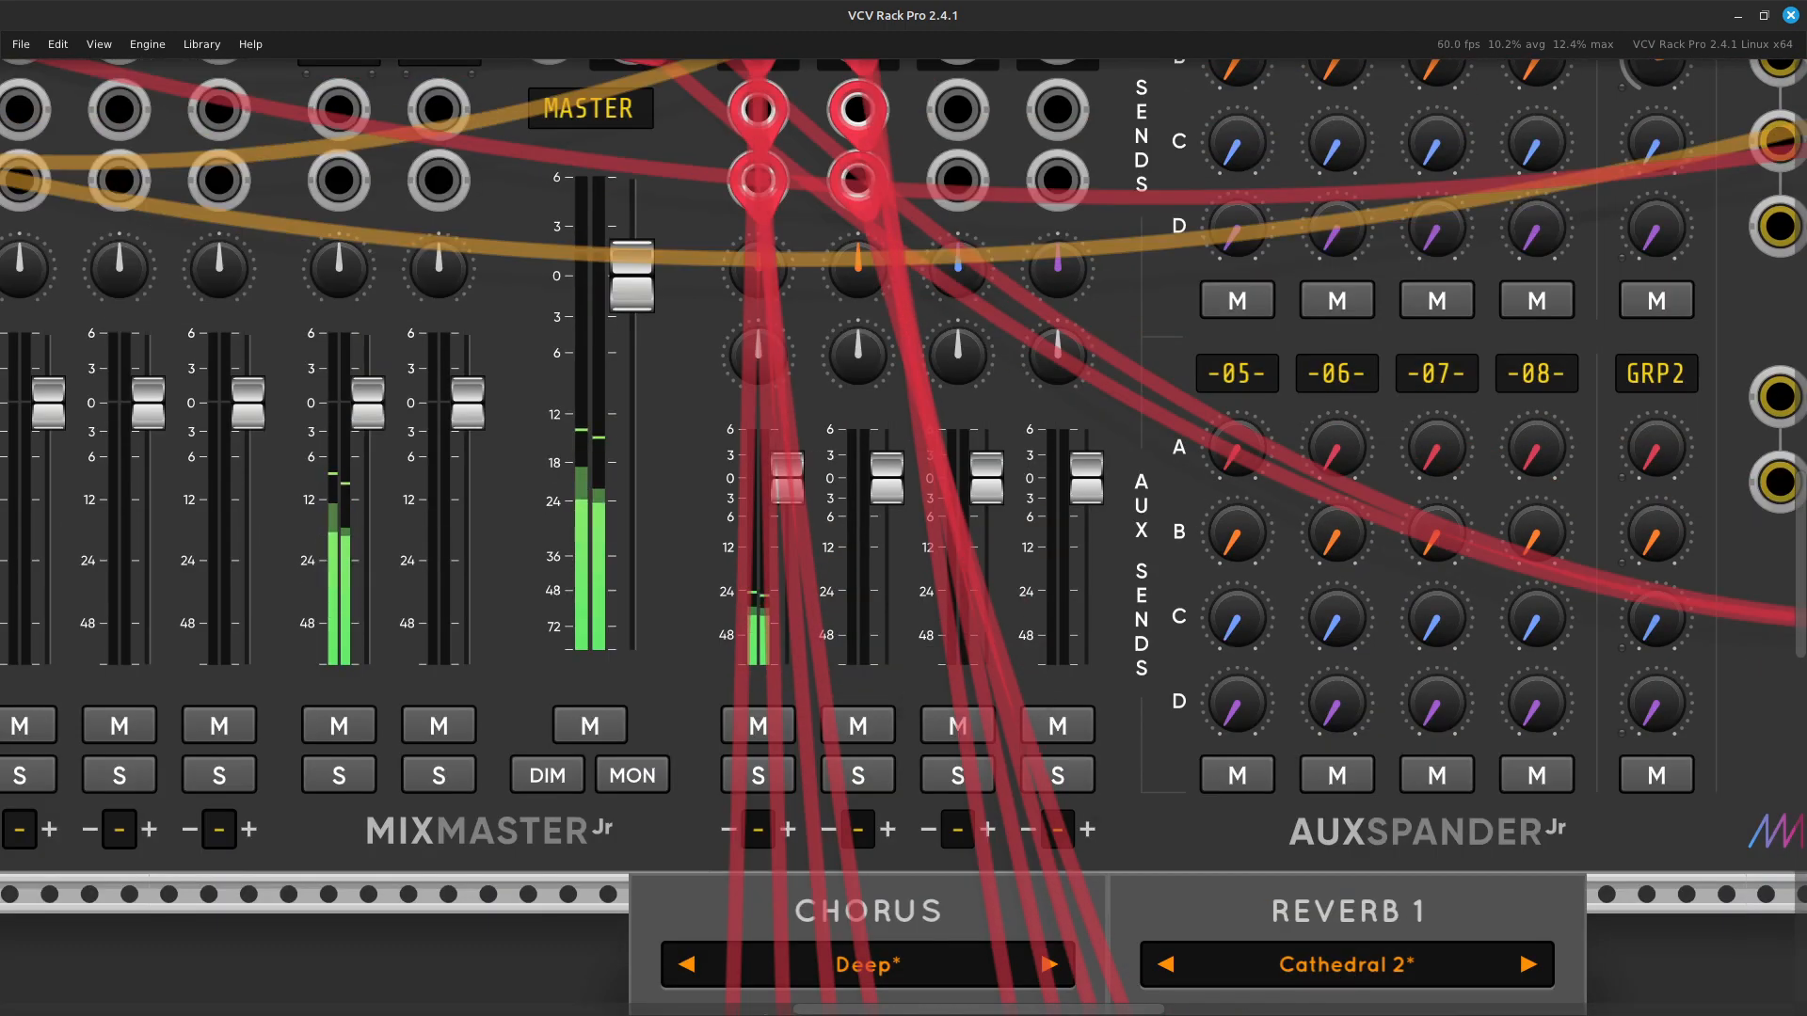
Raise the Reverb 1 EQ high cut to roughly three quarters of its range and shorten the decay to nearly its minimum.
key("Down")
key("Down")
key("Down")
key("Down")
key("Down")
key("Down")
key("Down")
key("Down")
key("Down")
key("Down")
key("Down")
key("Down")
key("Down")
key("Down")
key("Down")
key("Down")
key("Down")
key("Down")
key("Down")
key("Down")
key("Right")
key("Right")
key("Right")
key("Right")
key("Right")
key("Right")
key("Right")
key("Right")
key("Right")
key("Right")
key("Right")
key("Right")
key("Right")
key("Right")
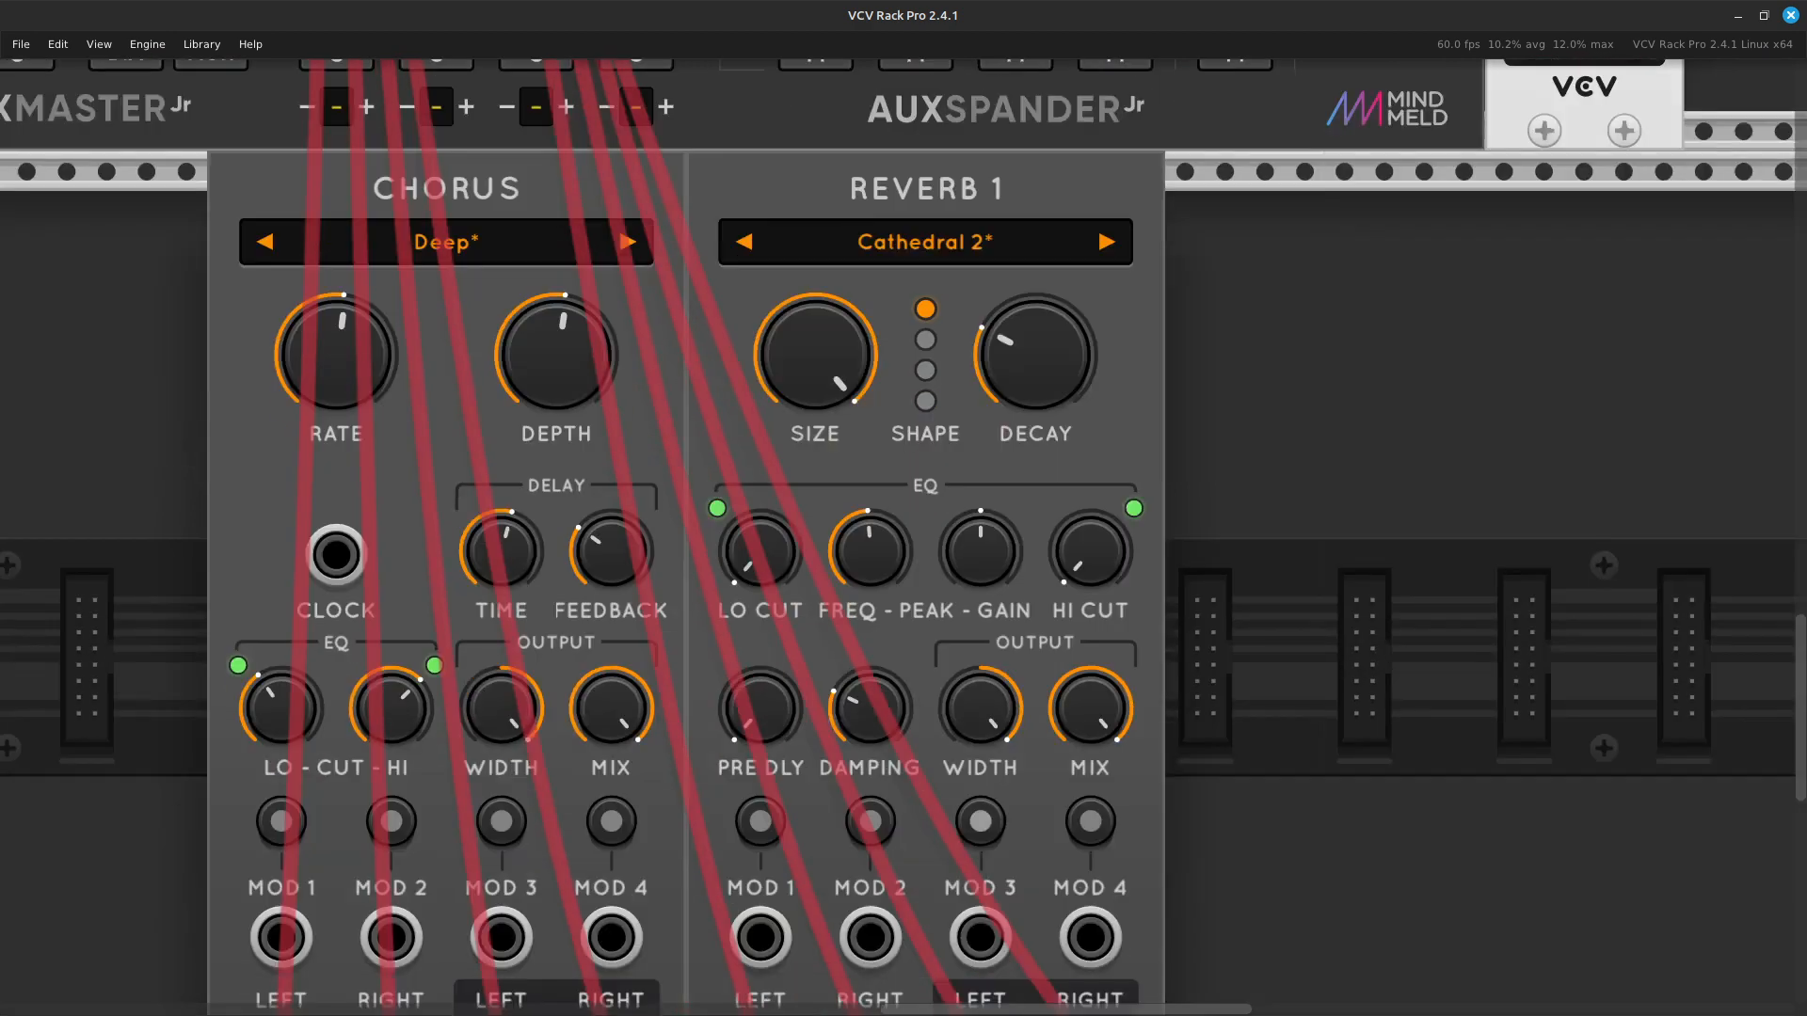
left_click_drag(1091, 552, 1091, 158)
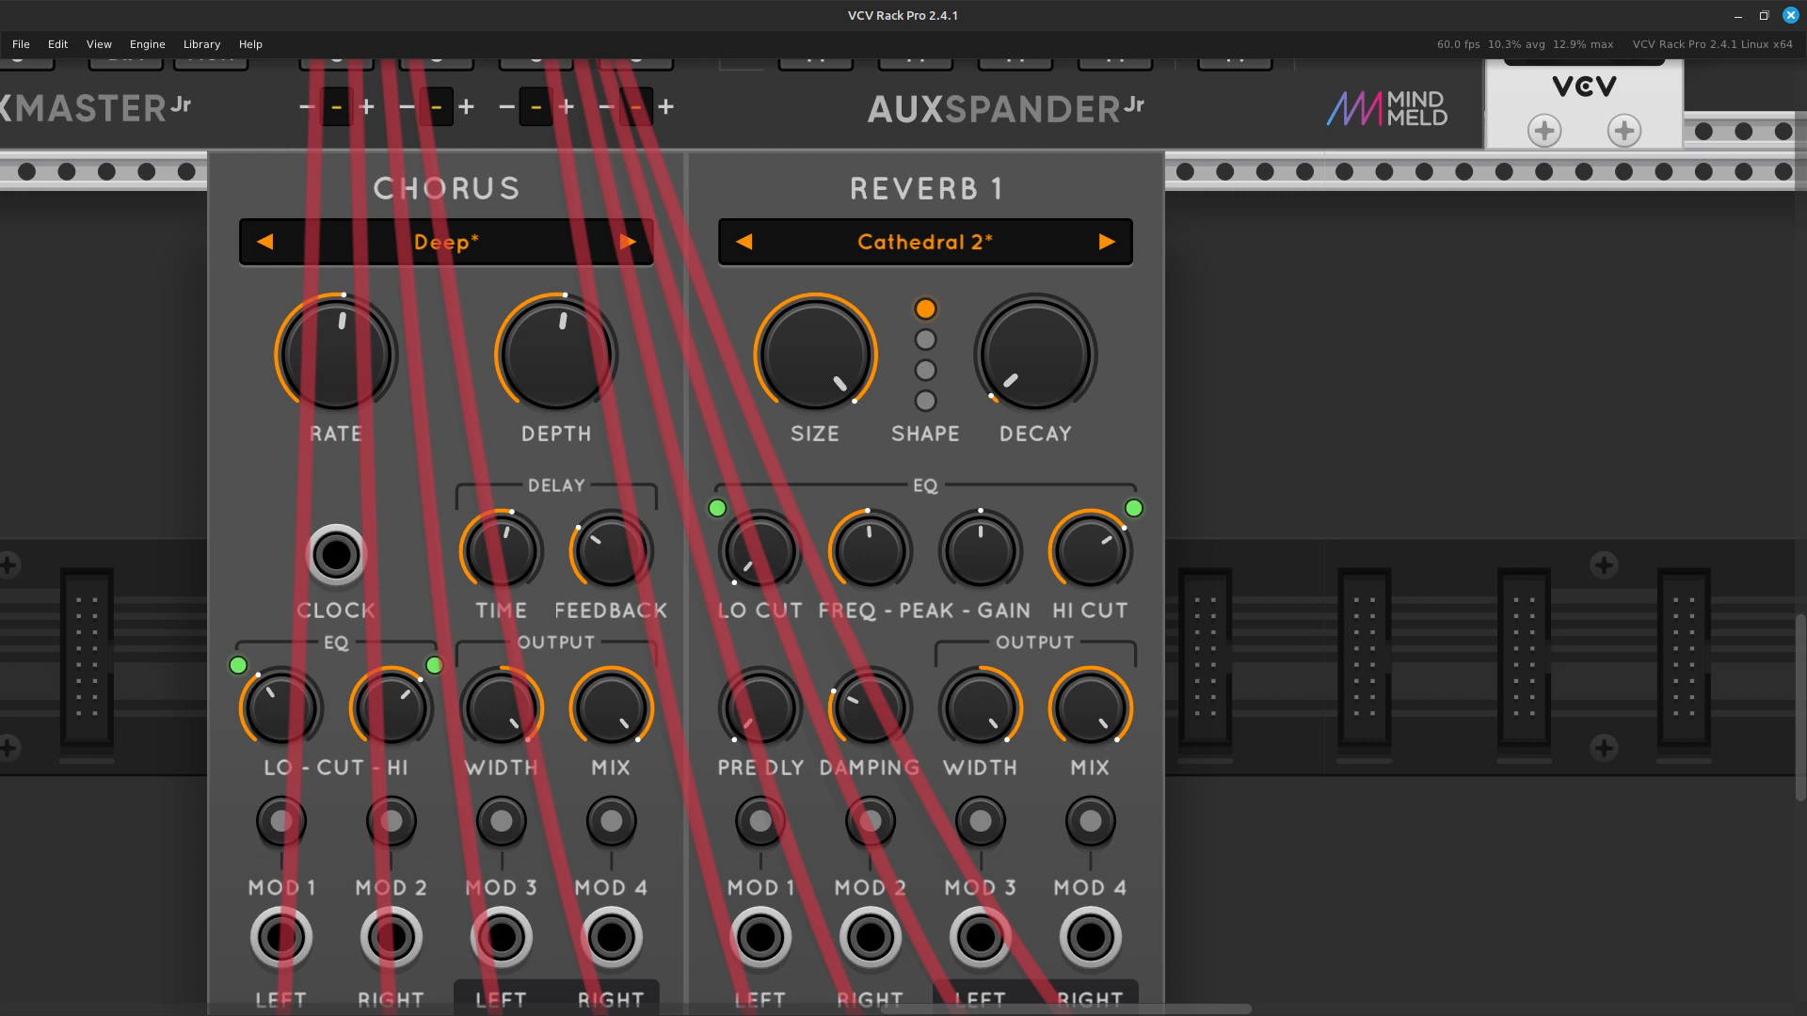
Raise the channel 02 fader on the MixMaster to about -9.38 dB.
scroll(847, 377, "up", 5)
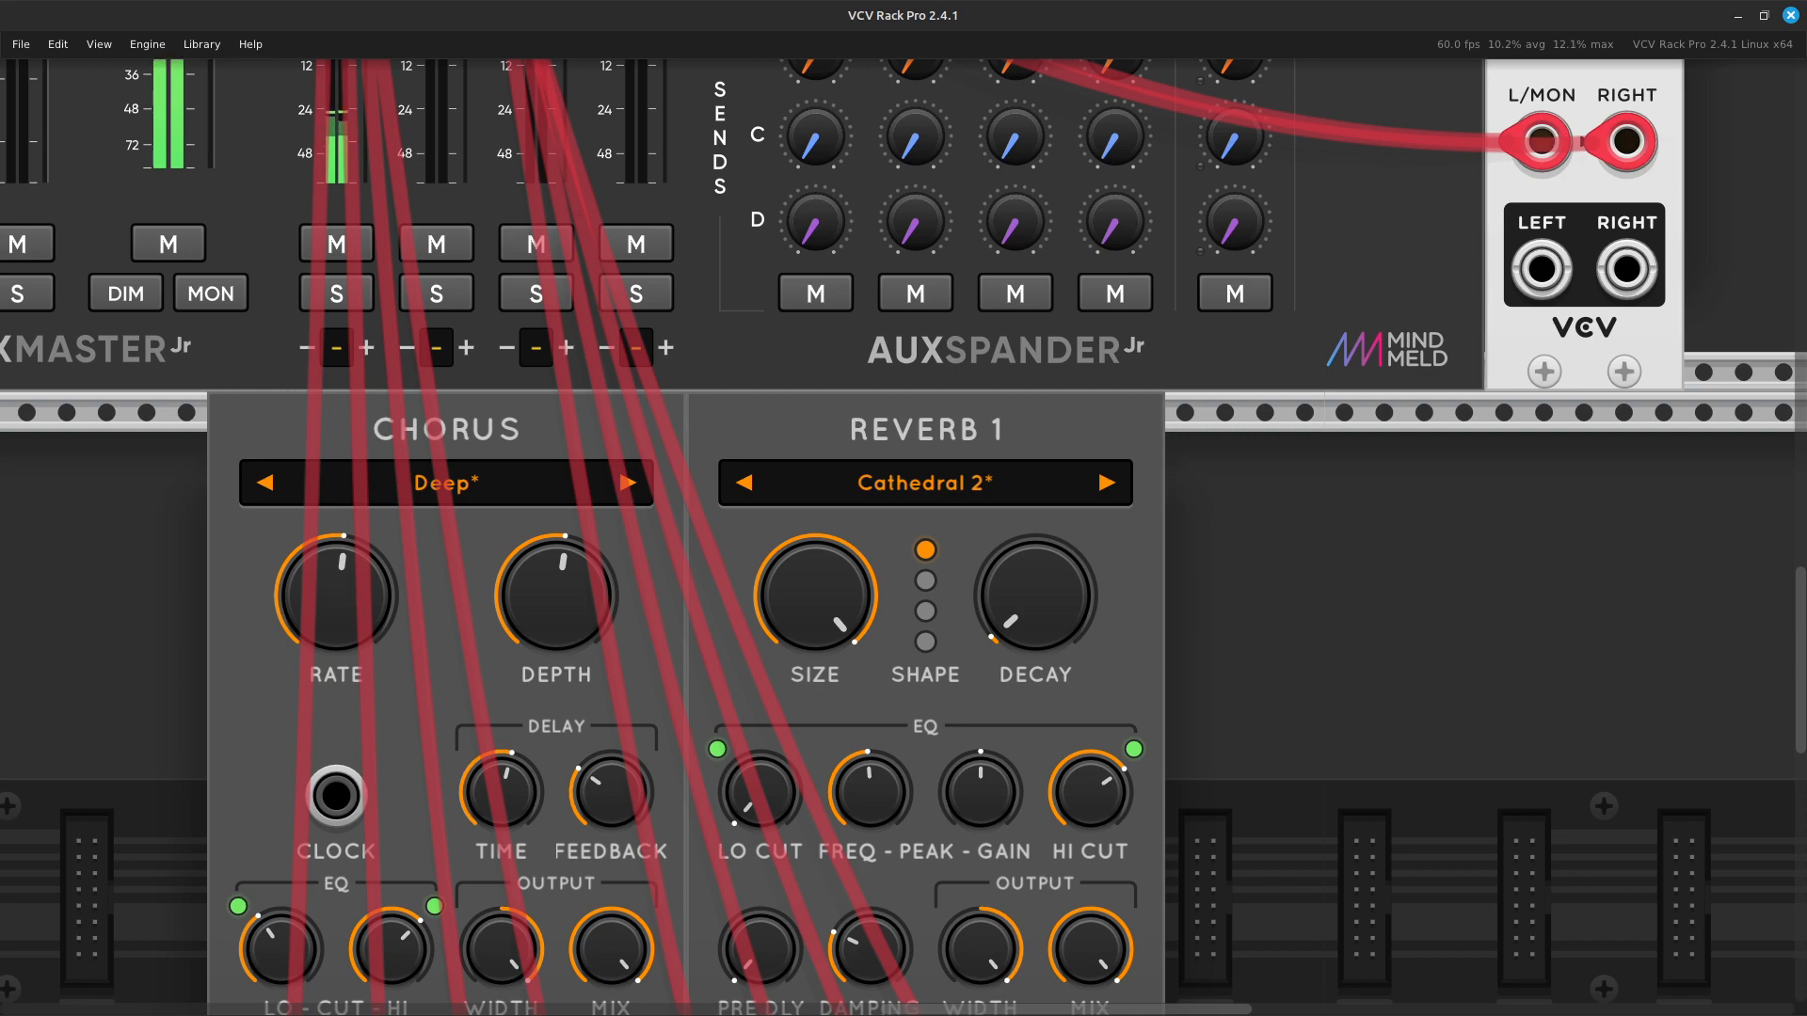
scroll(903, 527, "left", 2)
scroll(904, 527, "left", 10)
scroll(904, 527, "up", 10)
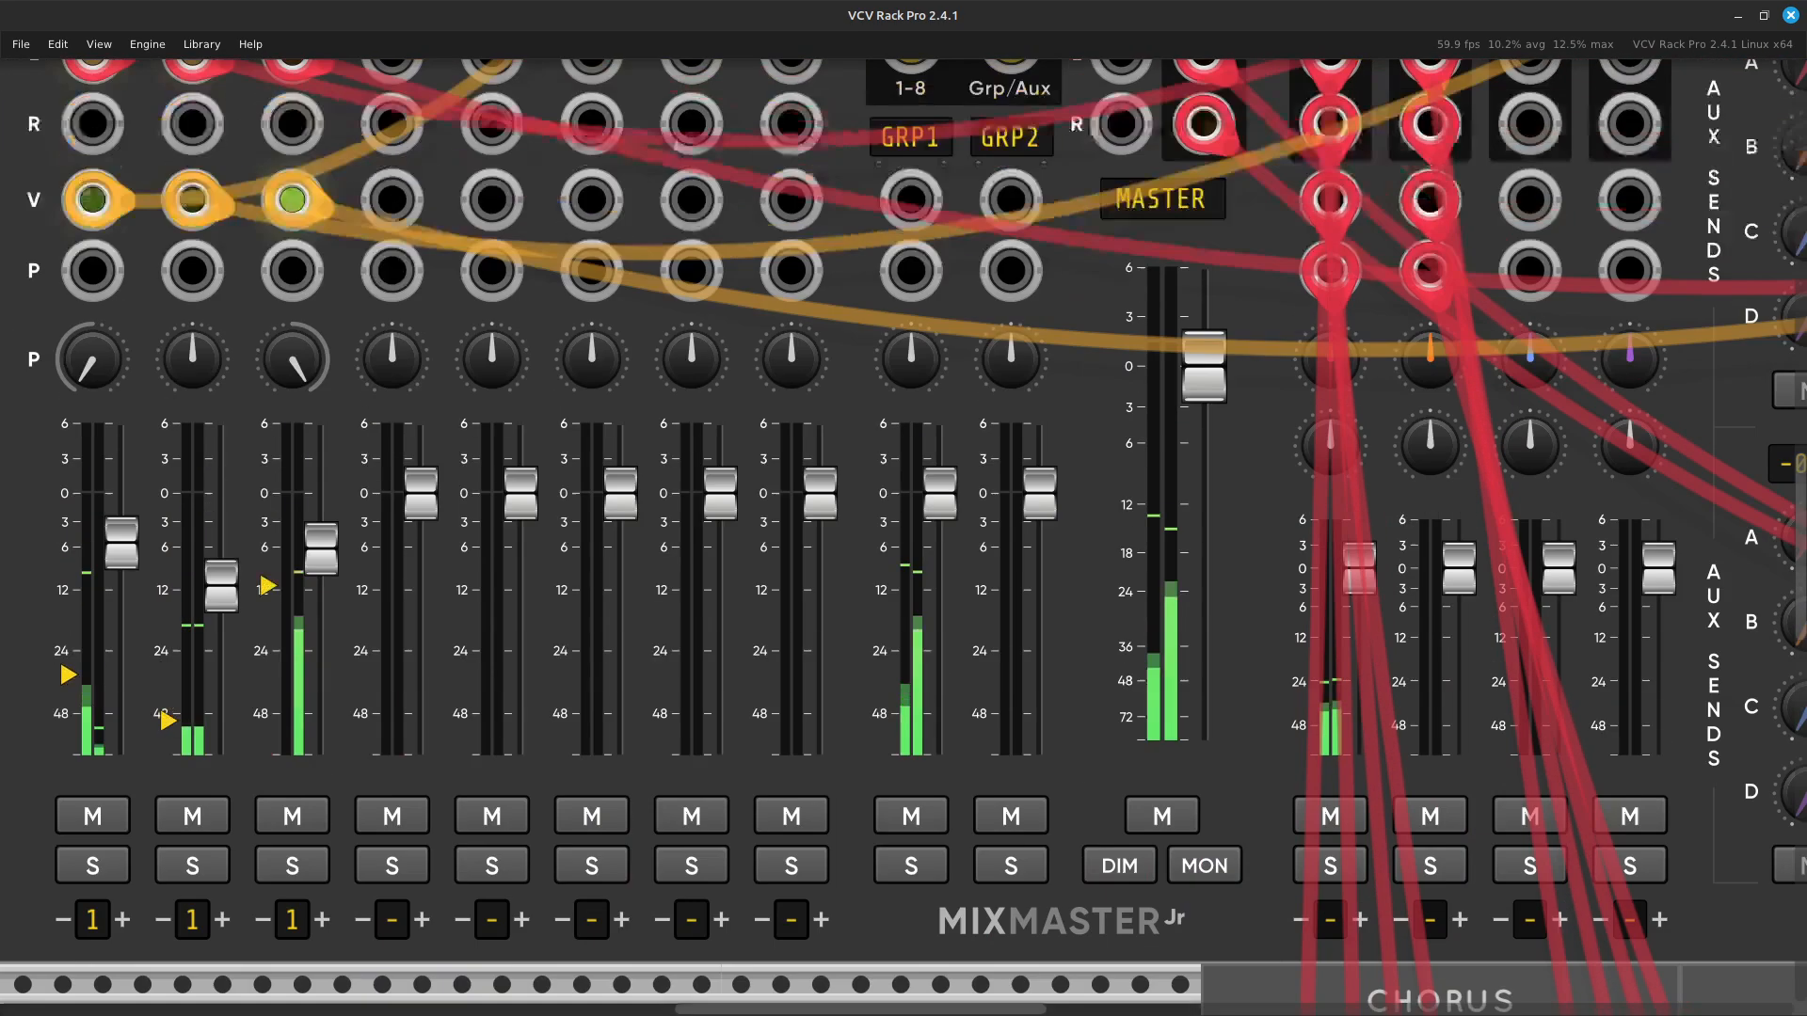
scroll(884, 442, "left", 10)
scroll(885, 442, "down", 4)
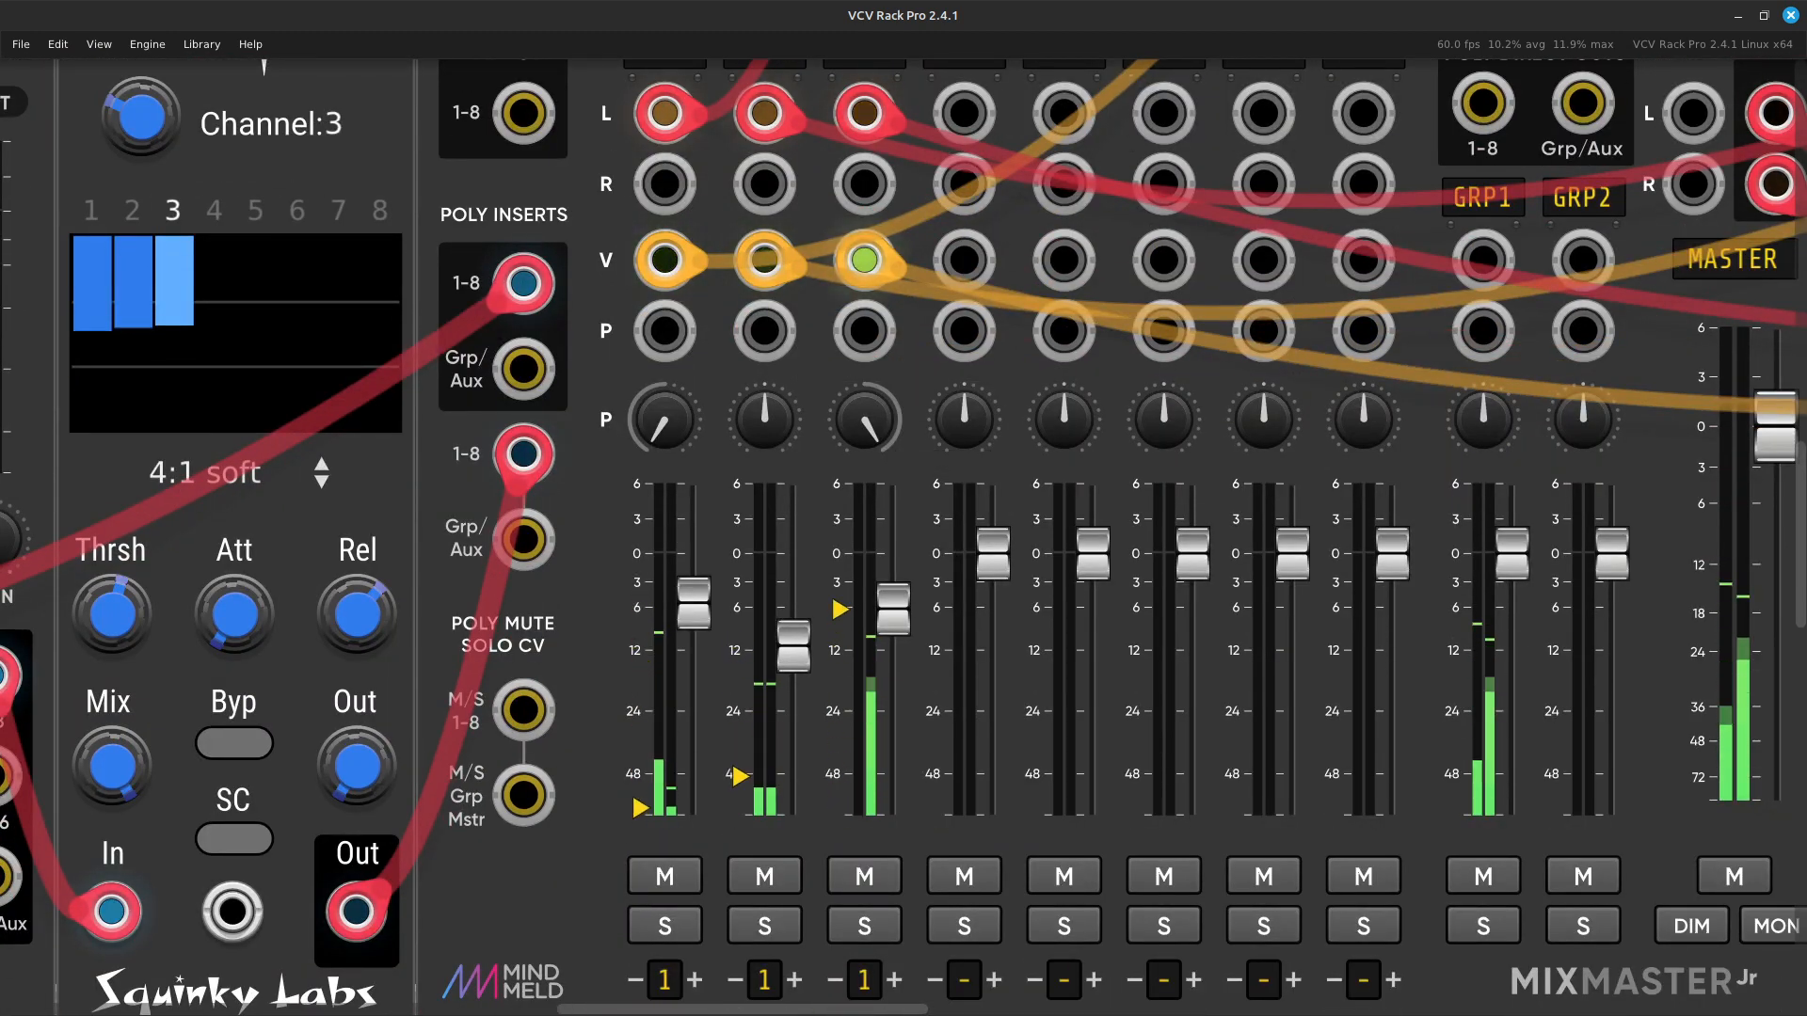
left_click_drag(793, 643, 793, 612)
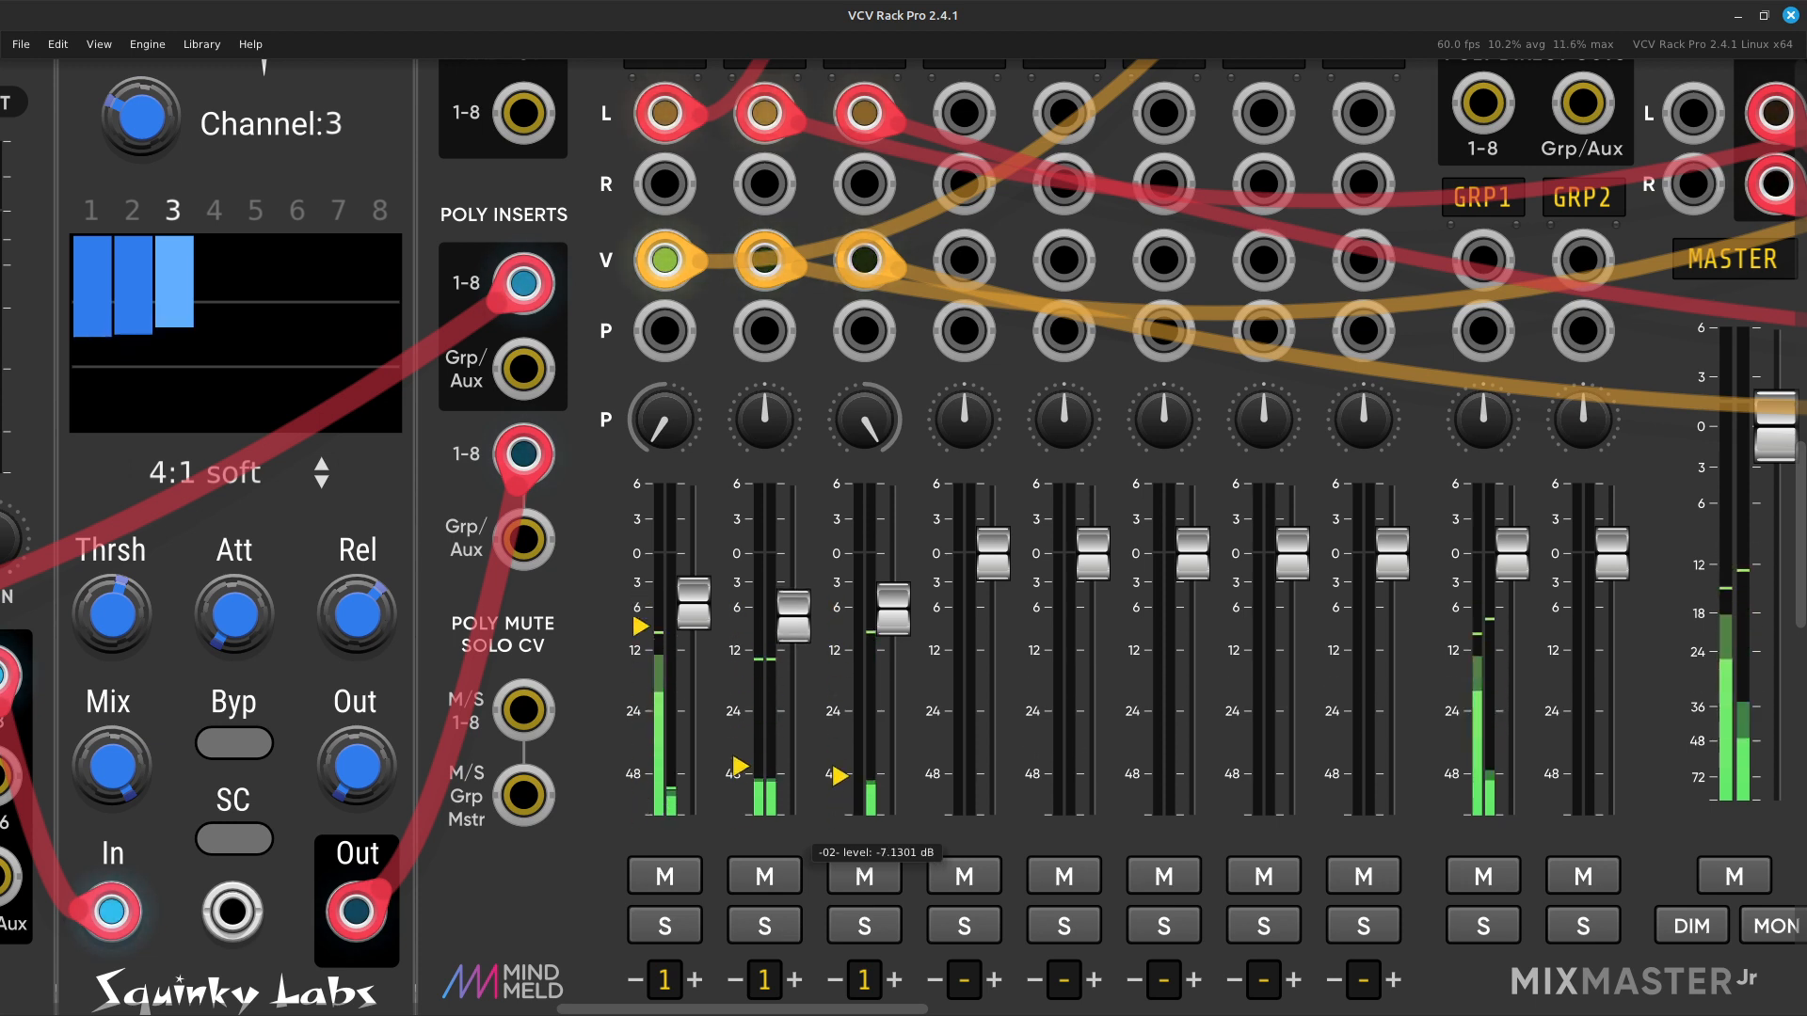
left_click_drag(793, 614, 793, 629)
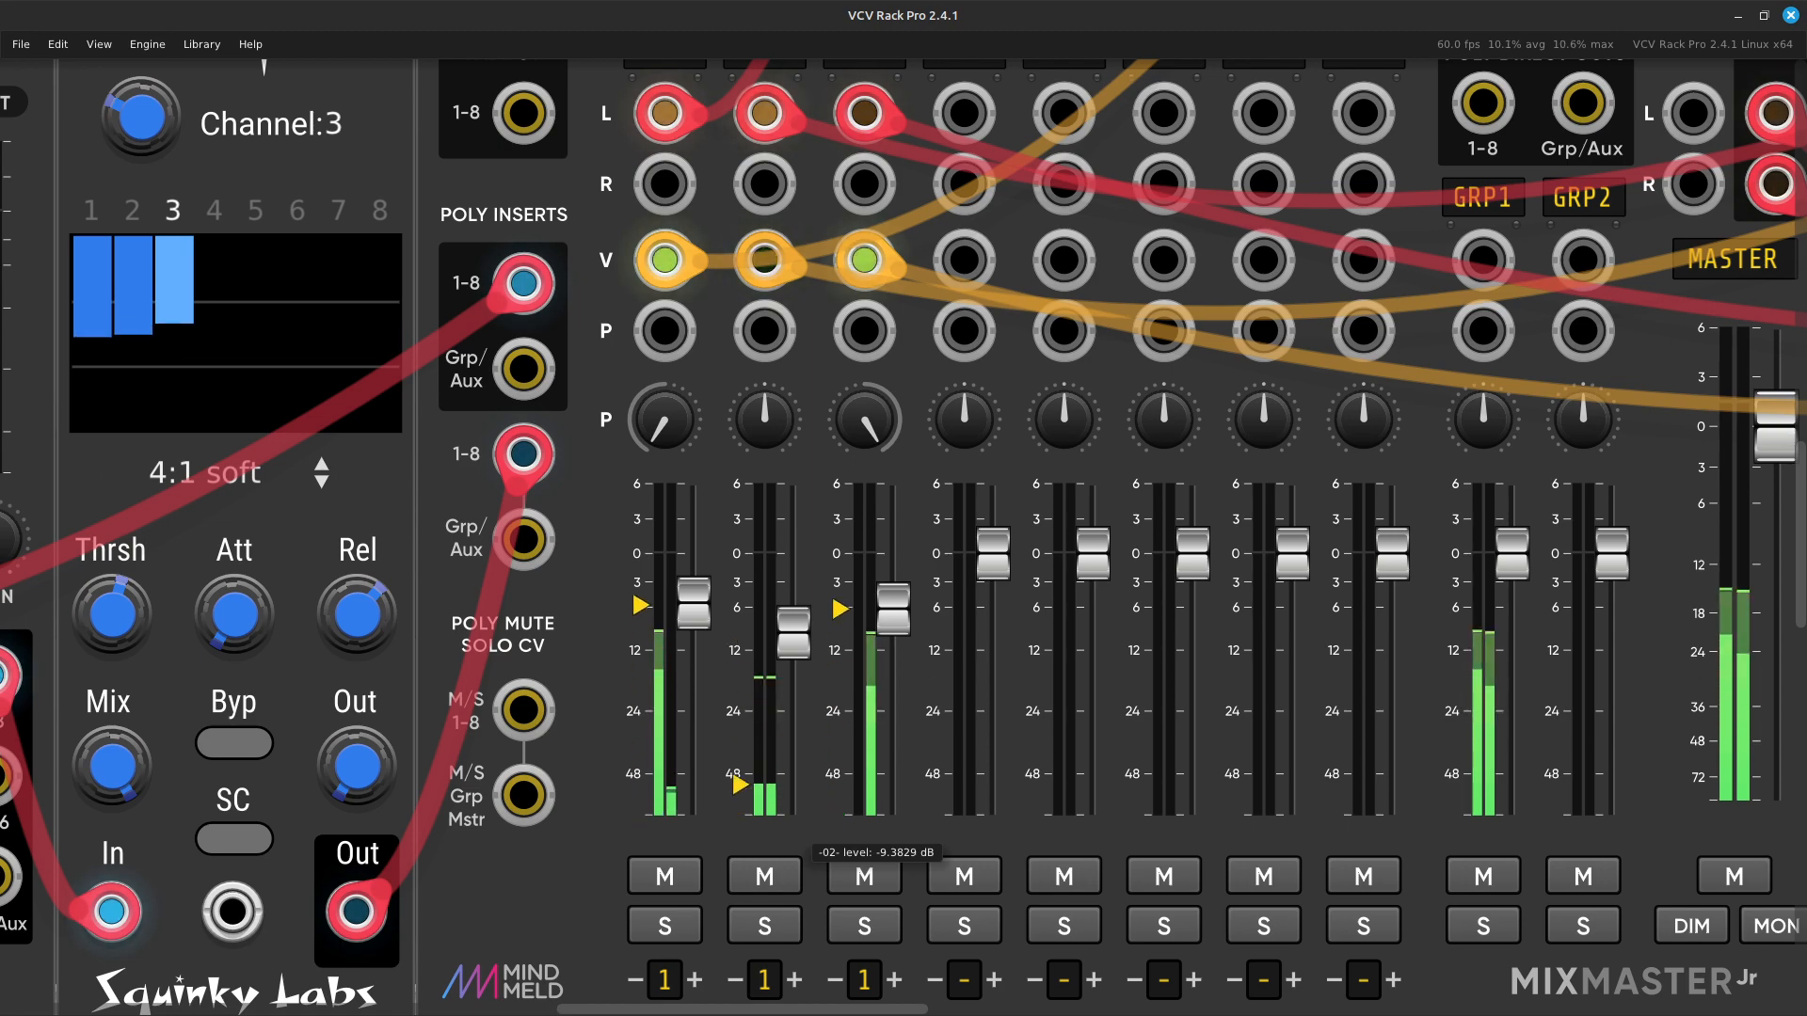
Review the whole patch, from the oscillator and VCA row through the mixer chain to the Chorus and Reverb 1 modules.
key("ctrl+minus")
key("ctrl+minus")
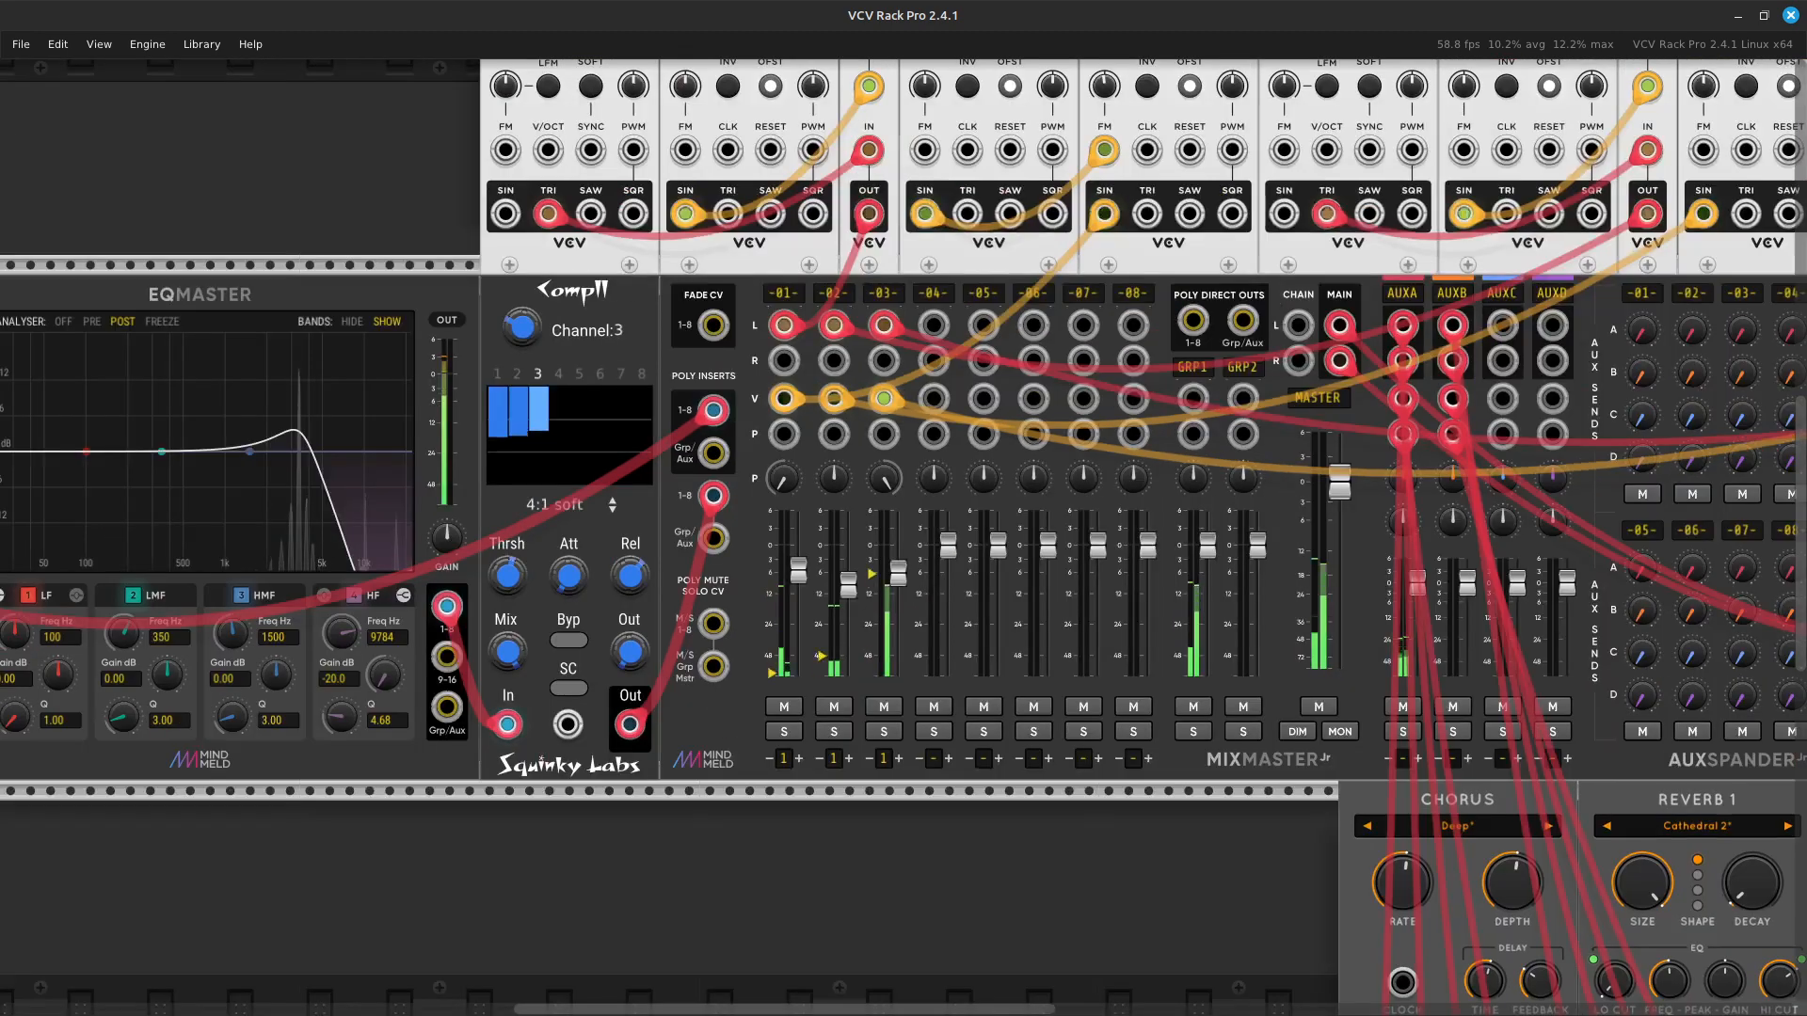
key("ctrl+minus")
key("ctrl+minus")
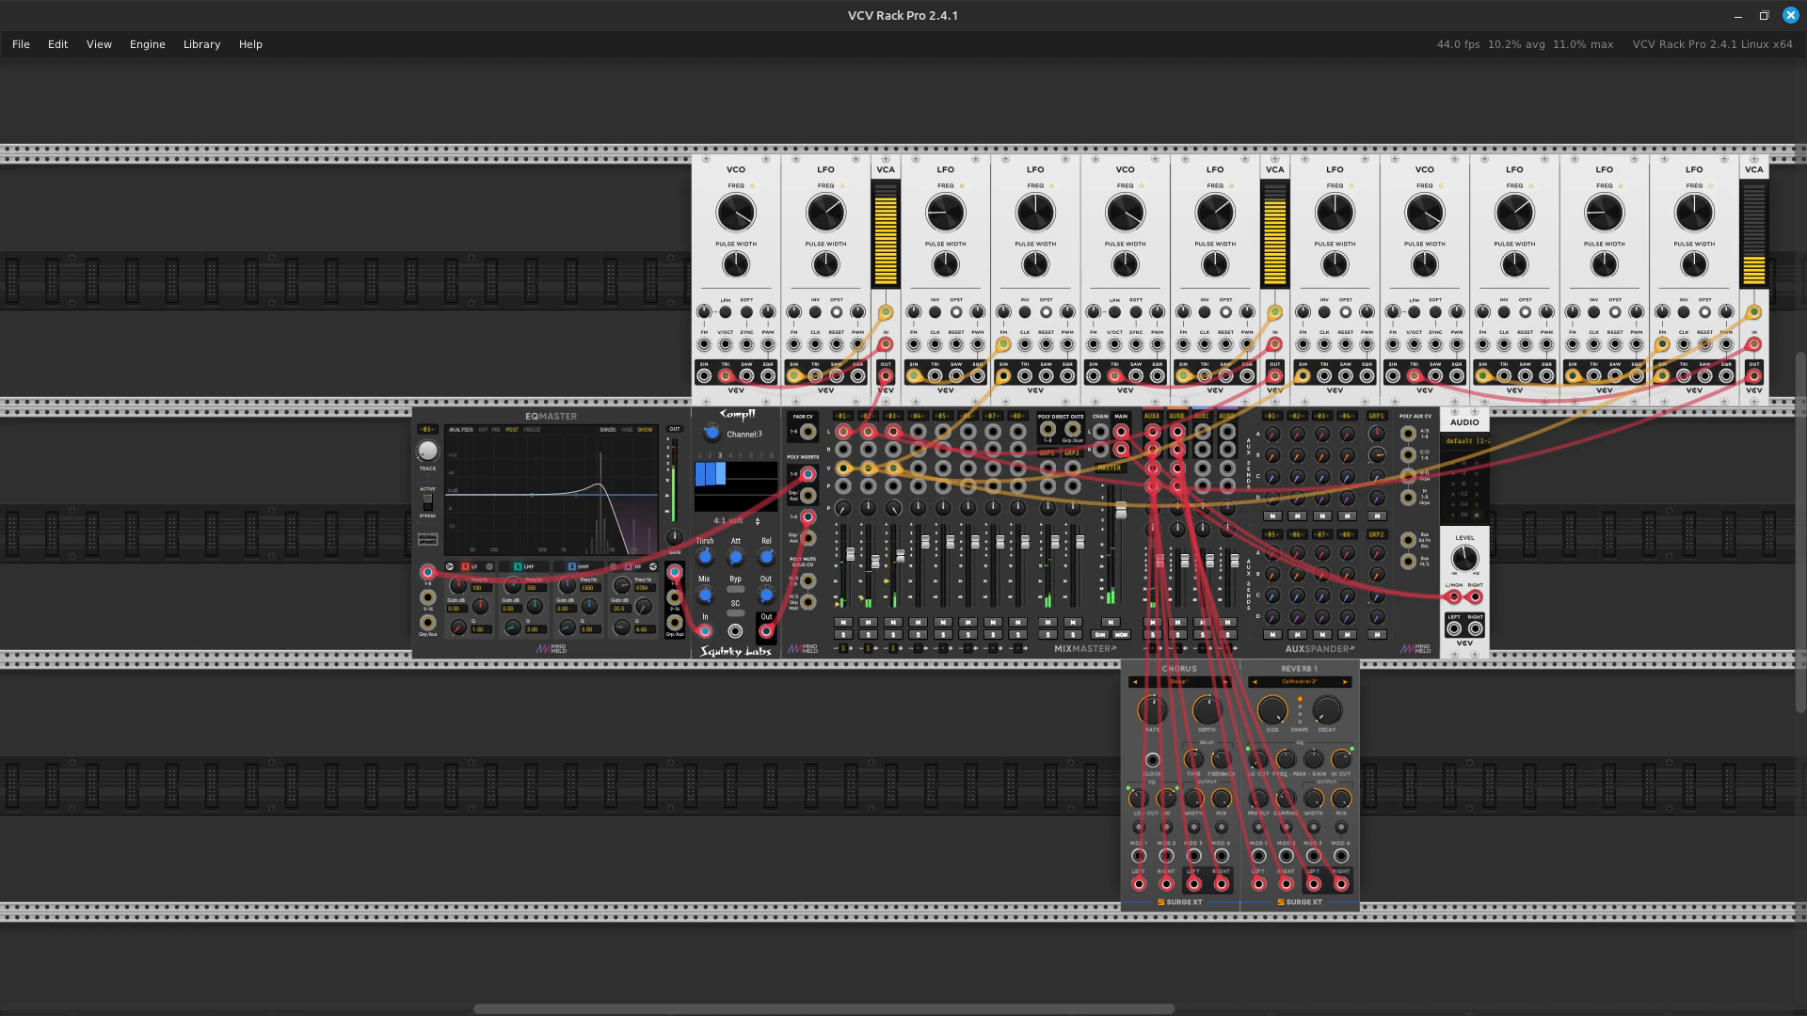
key("Right")
key("Left")
key("Right")
key("Left")
key("Right")
key("Left")
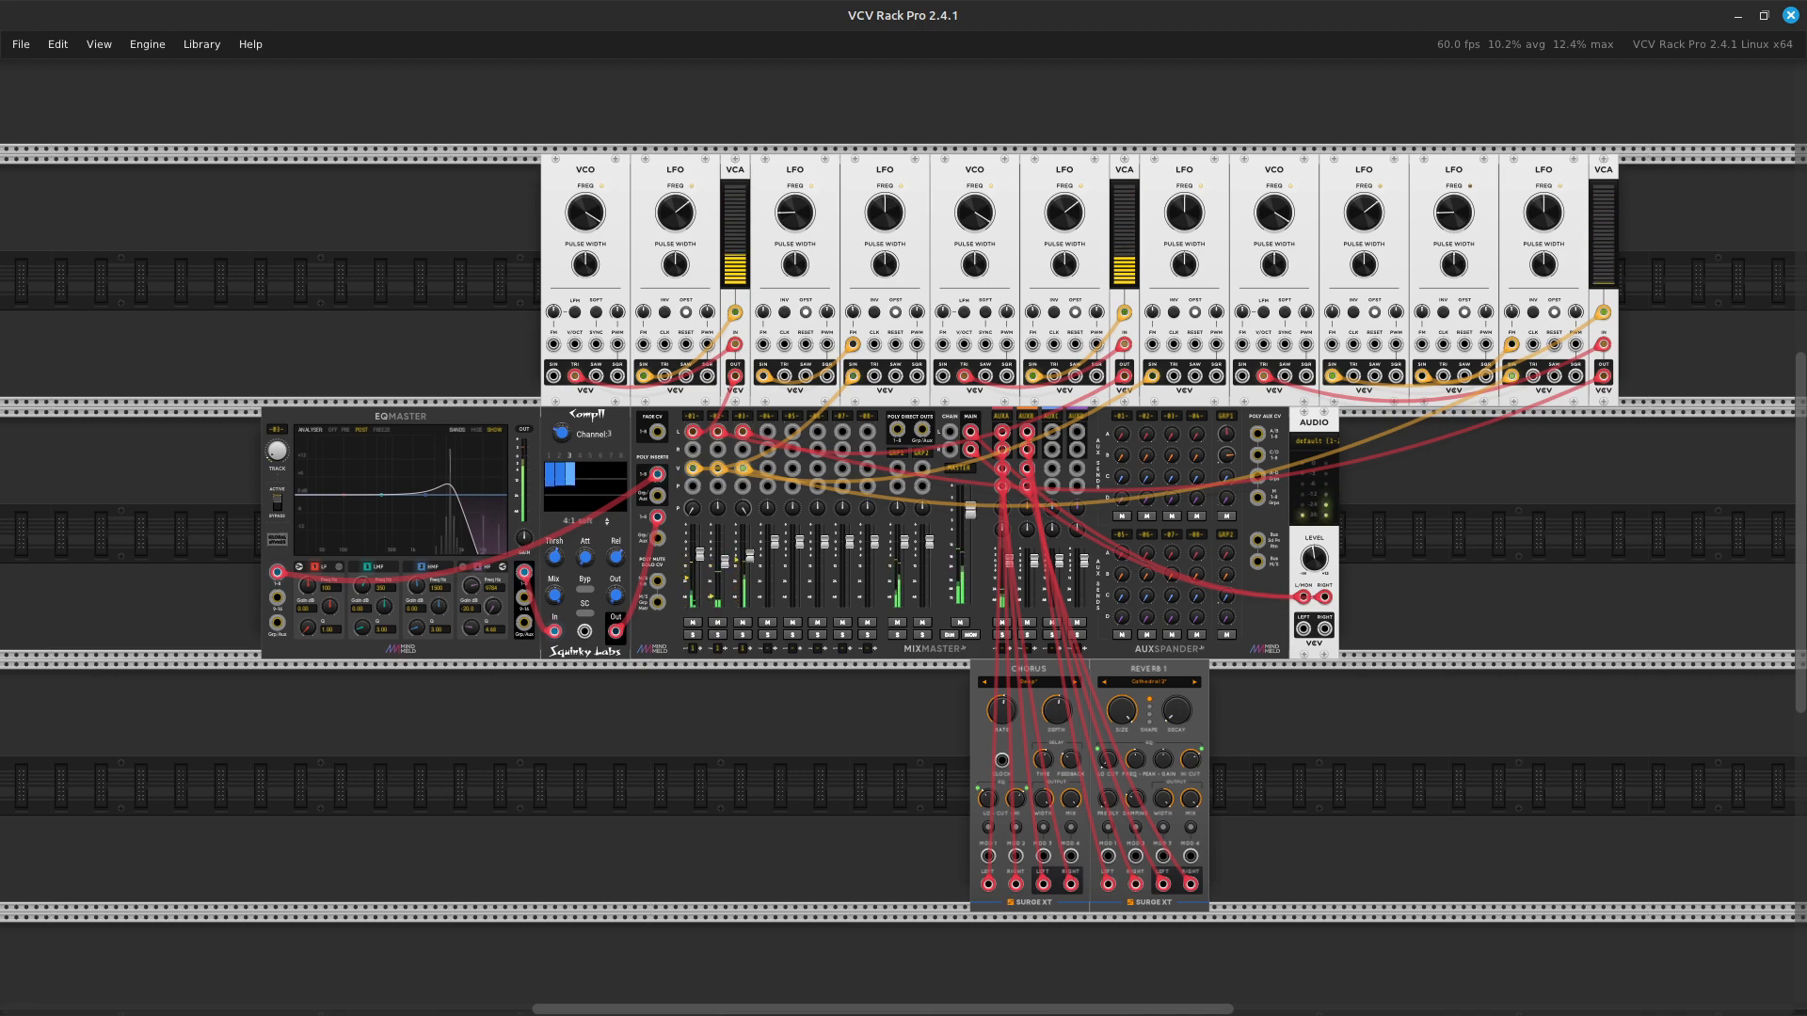
scroll(903, 565, "up", 5)
scroll(904, 537, "up", 1)
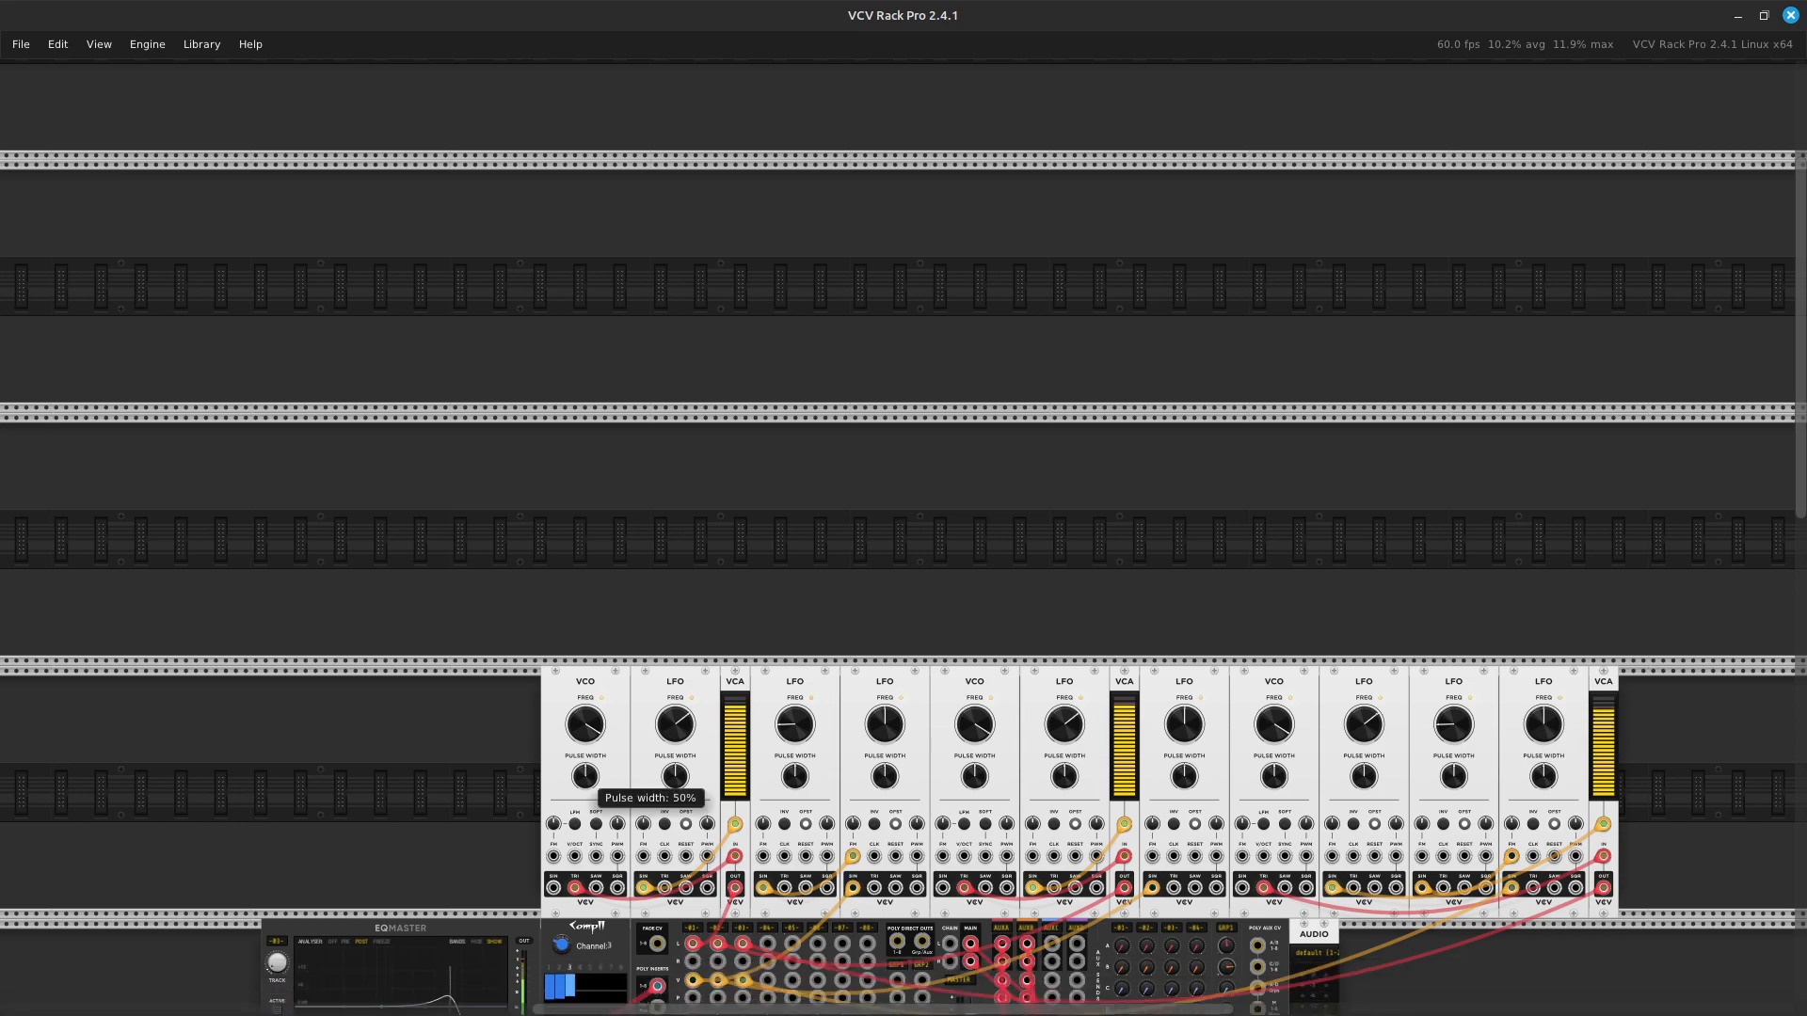
scroll(903, 565, "down", 6)
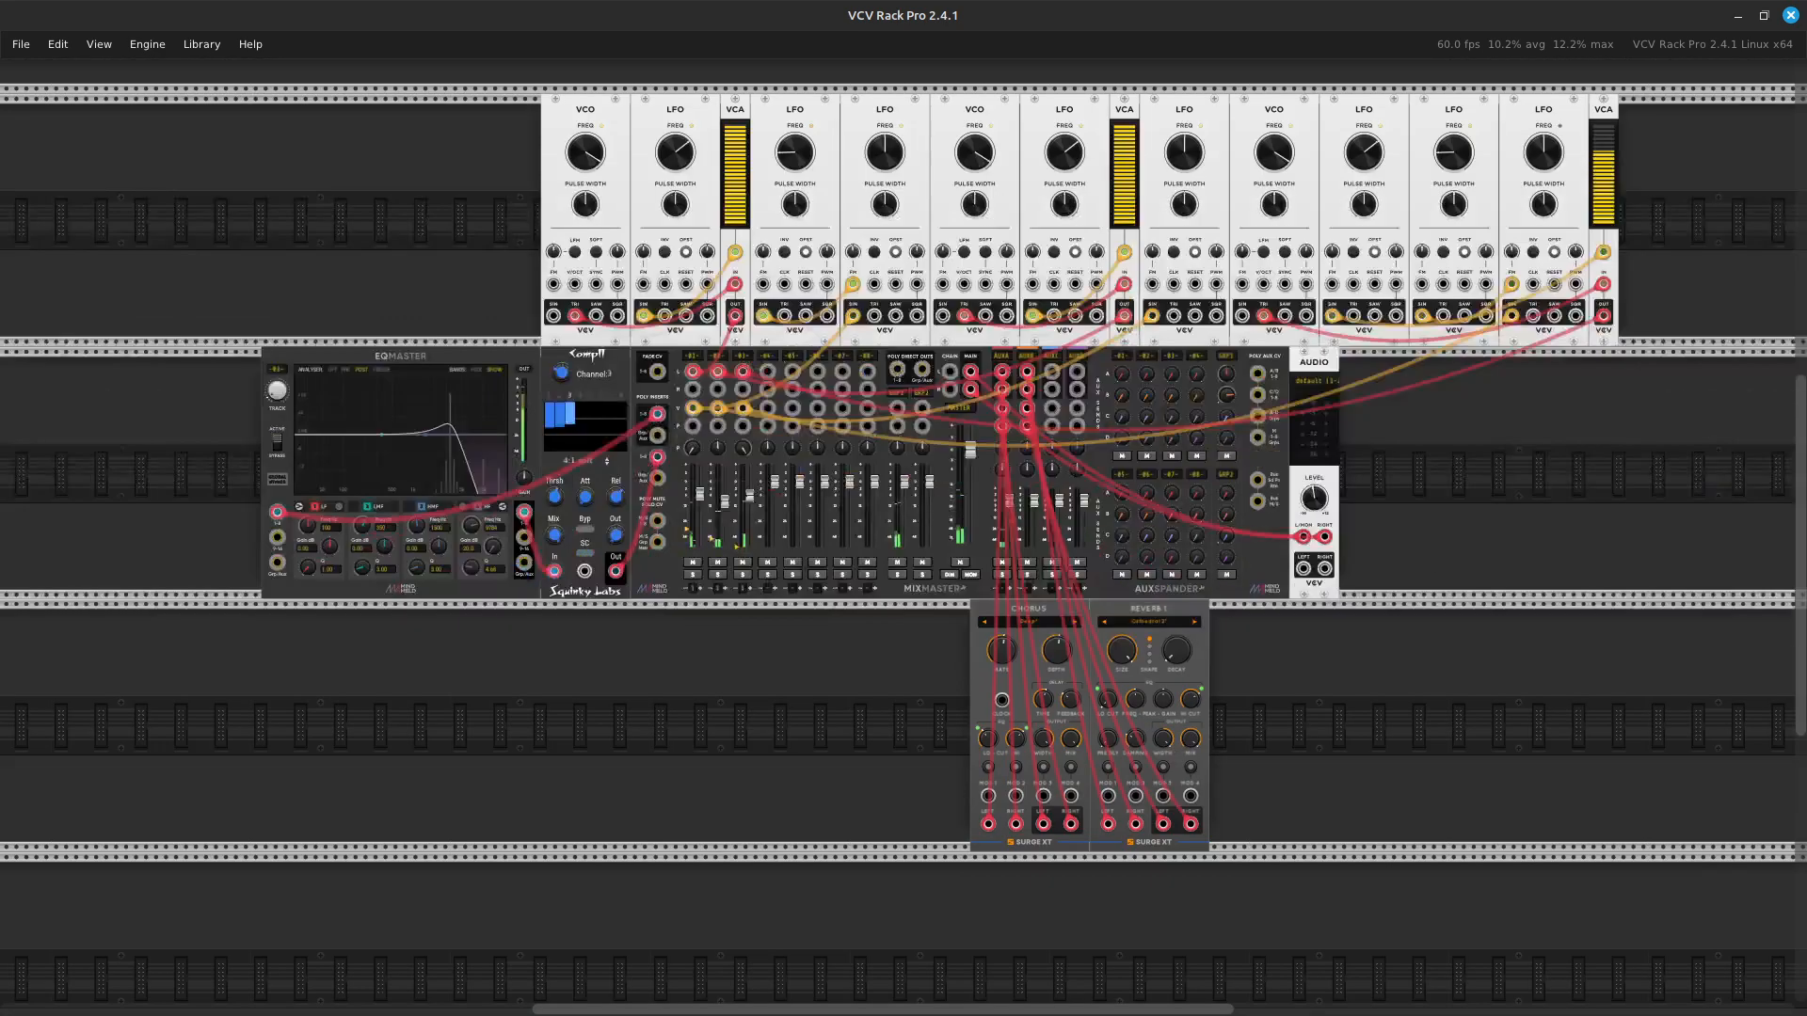
scroll(902, 538, "up", 5)
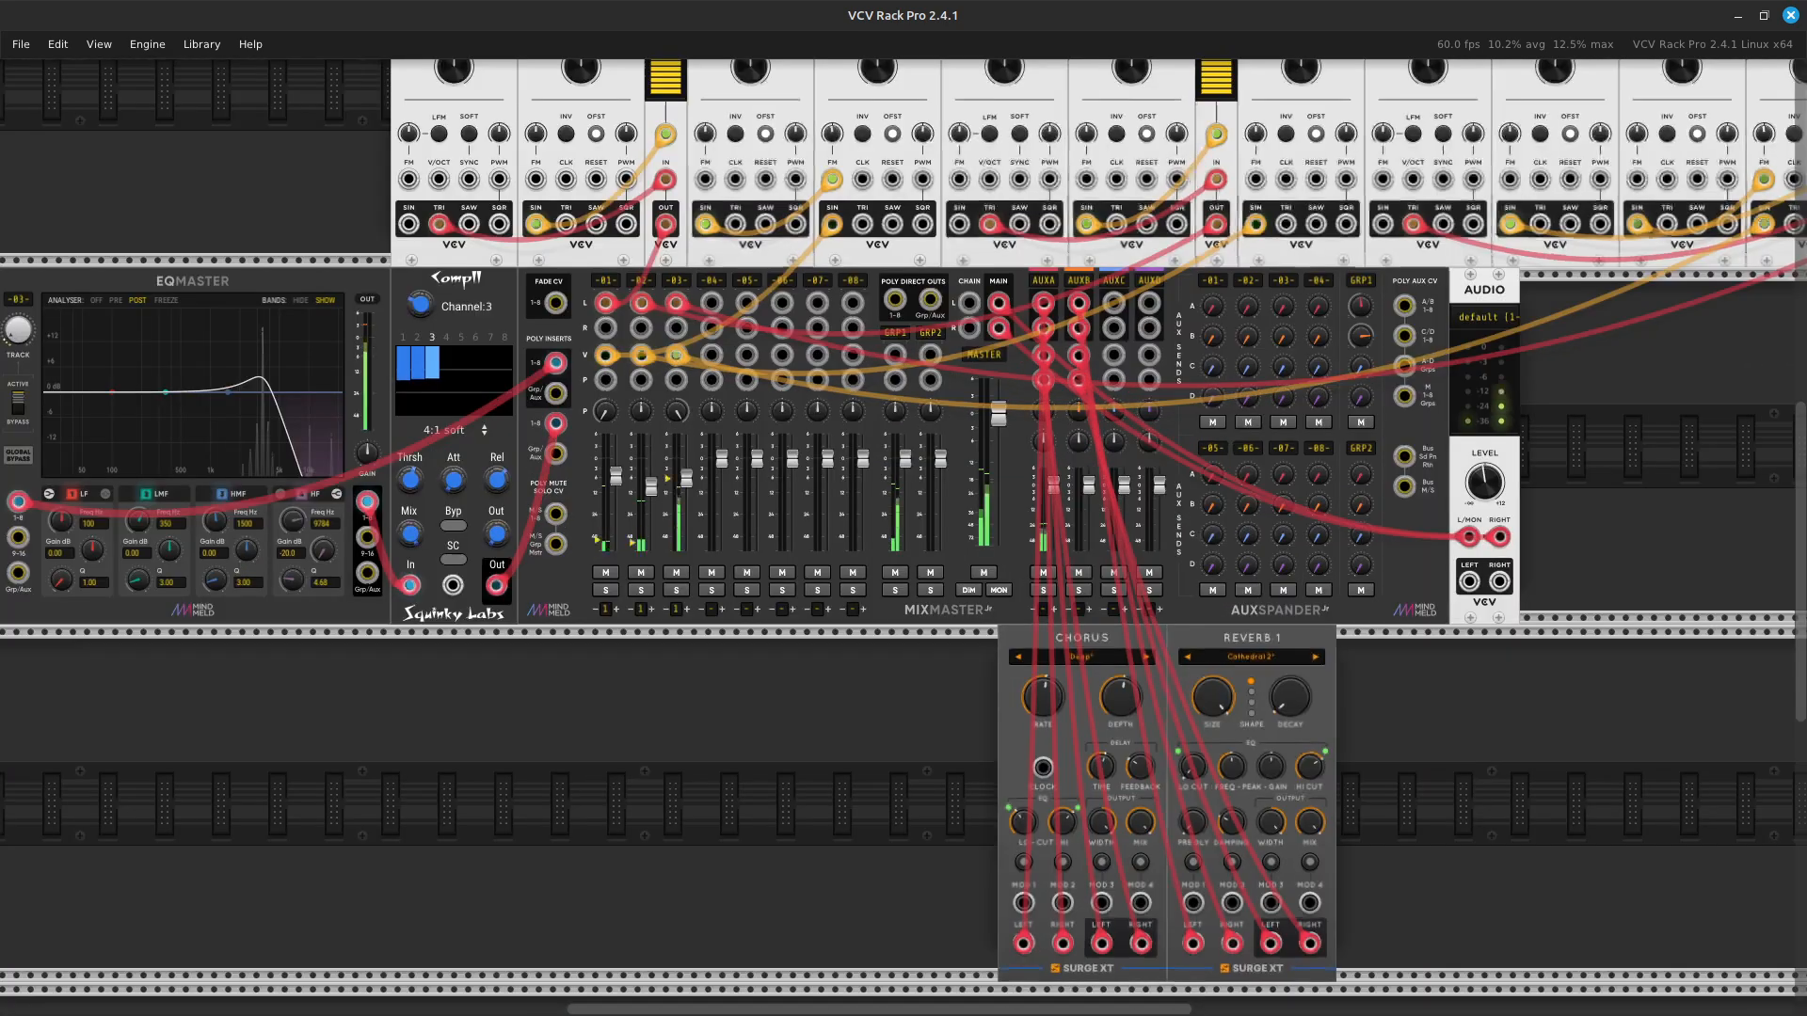
key("Left")
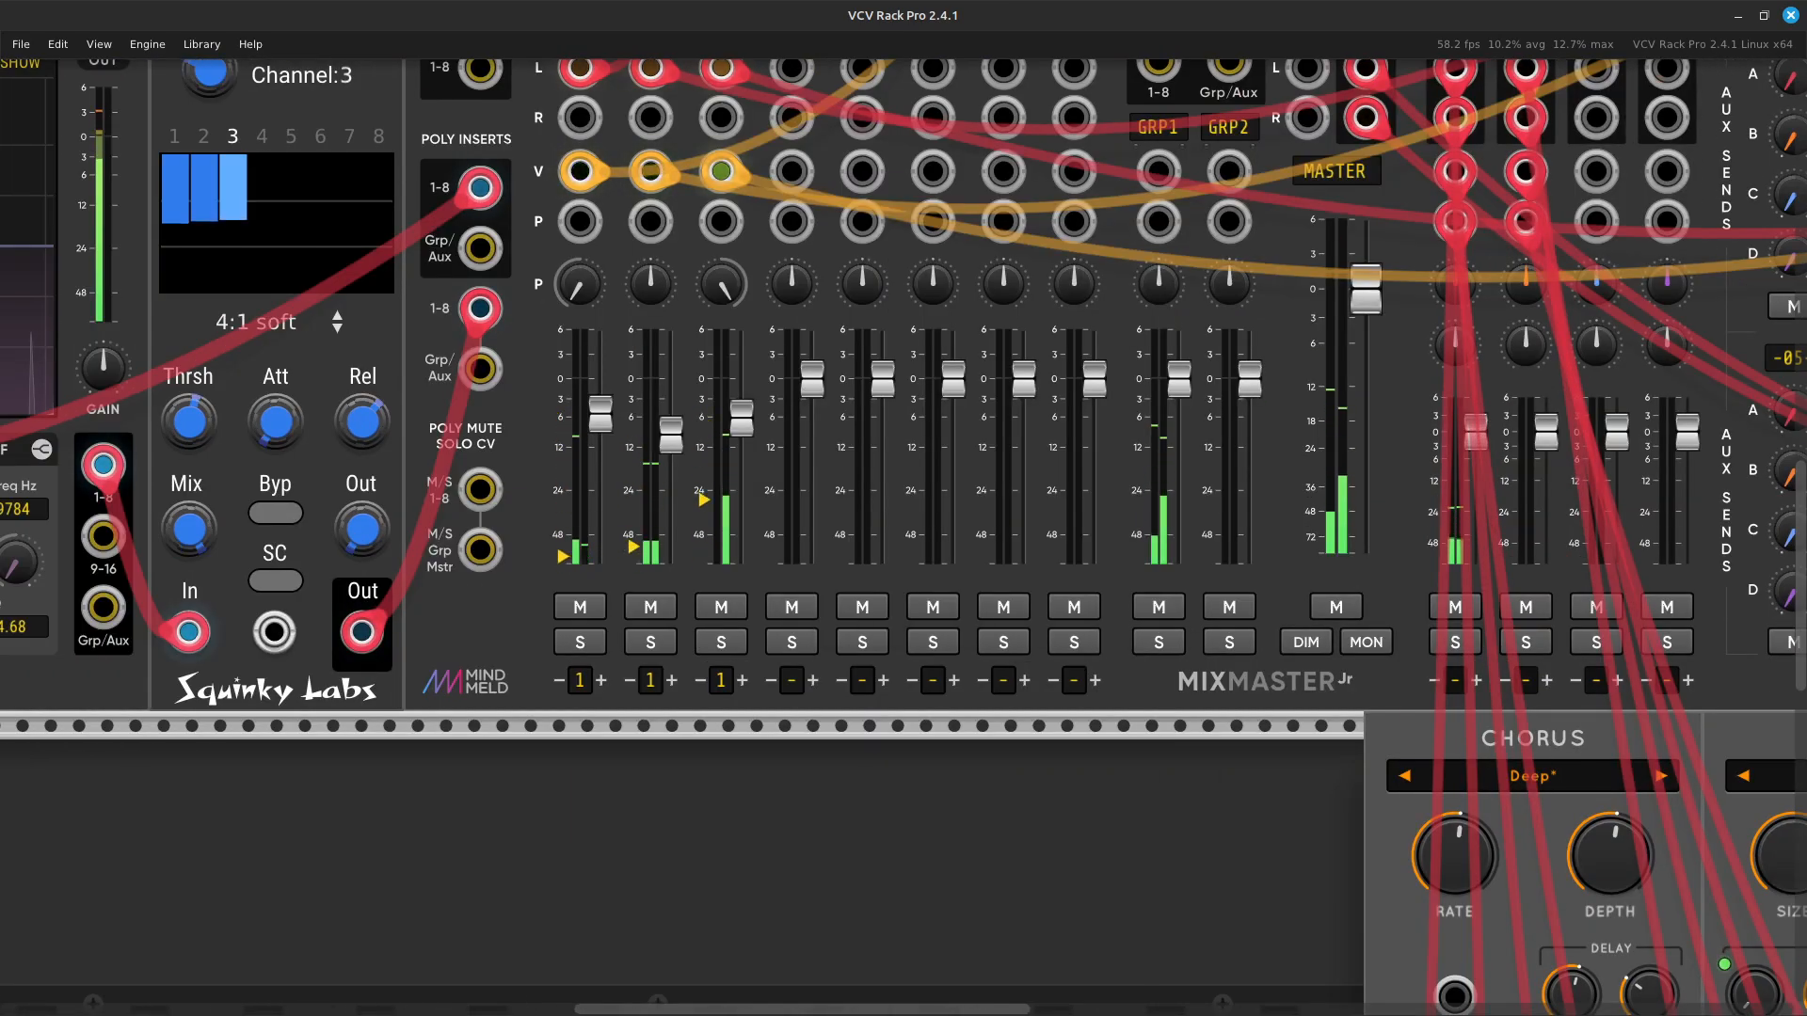
key("Up")
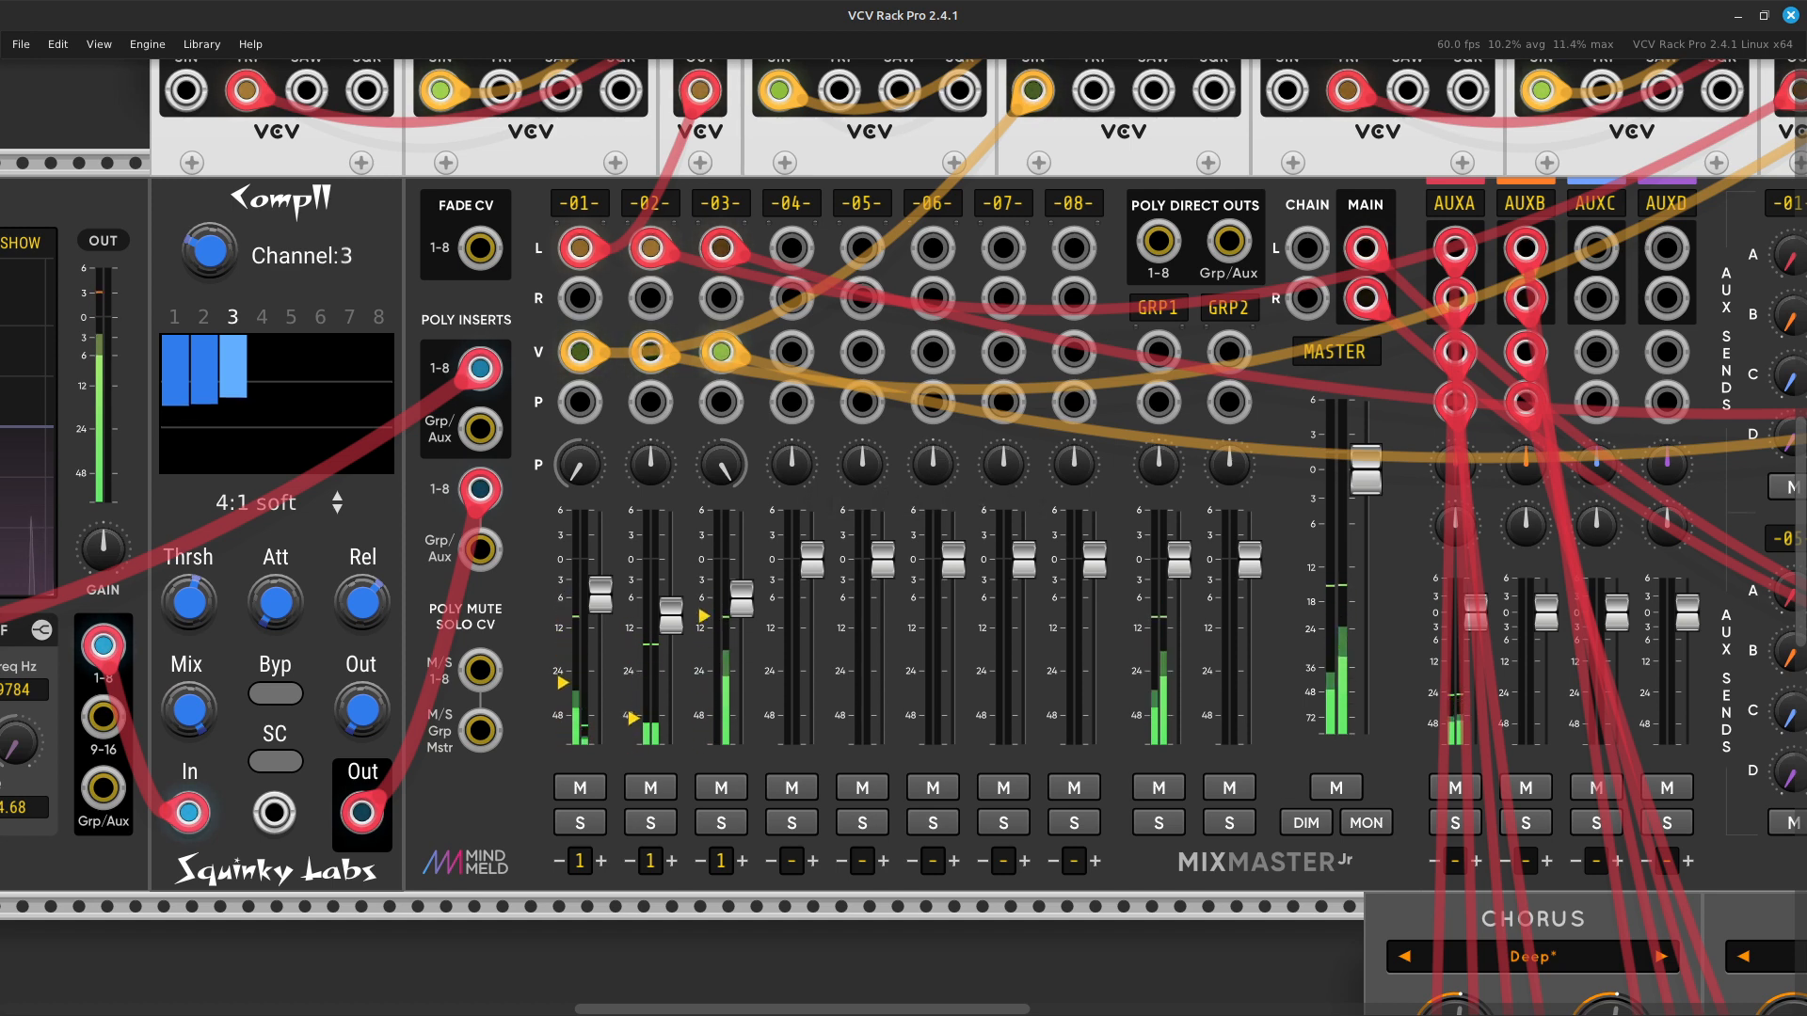
scroll(921, 670, "up", 10)
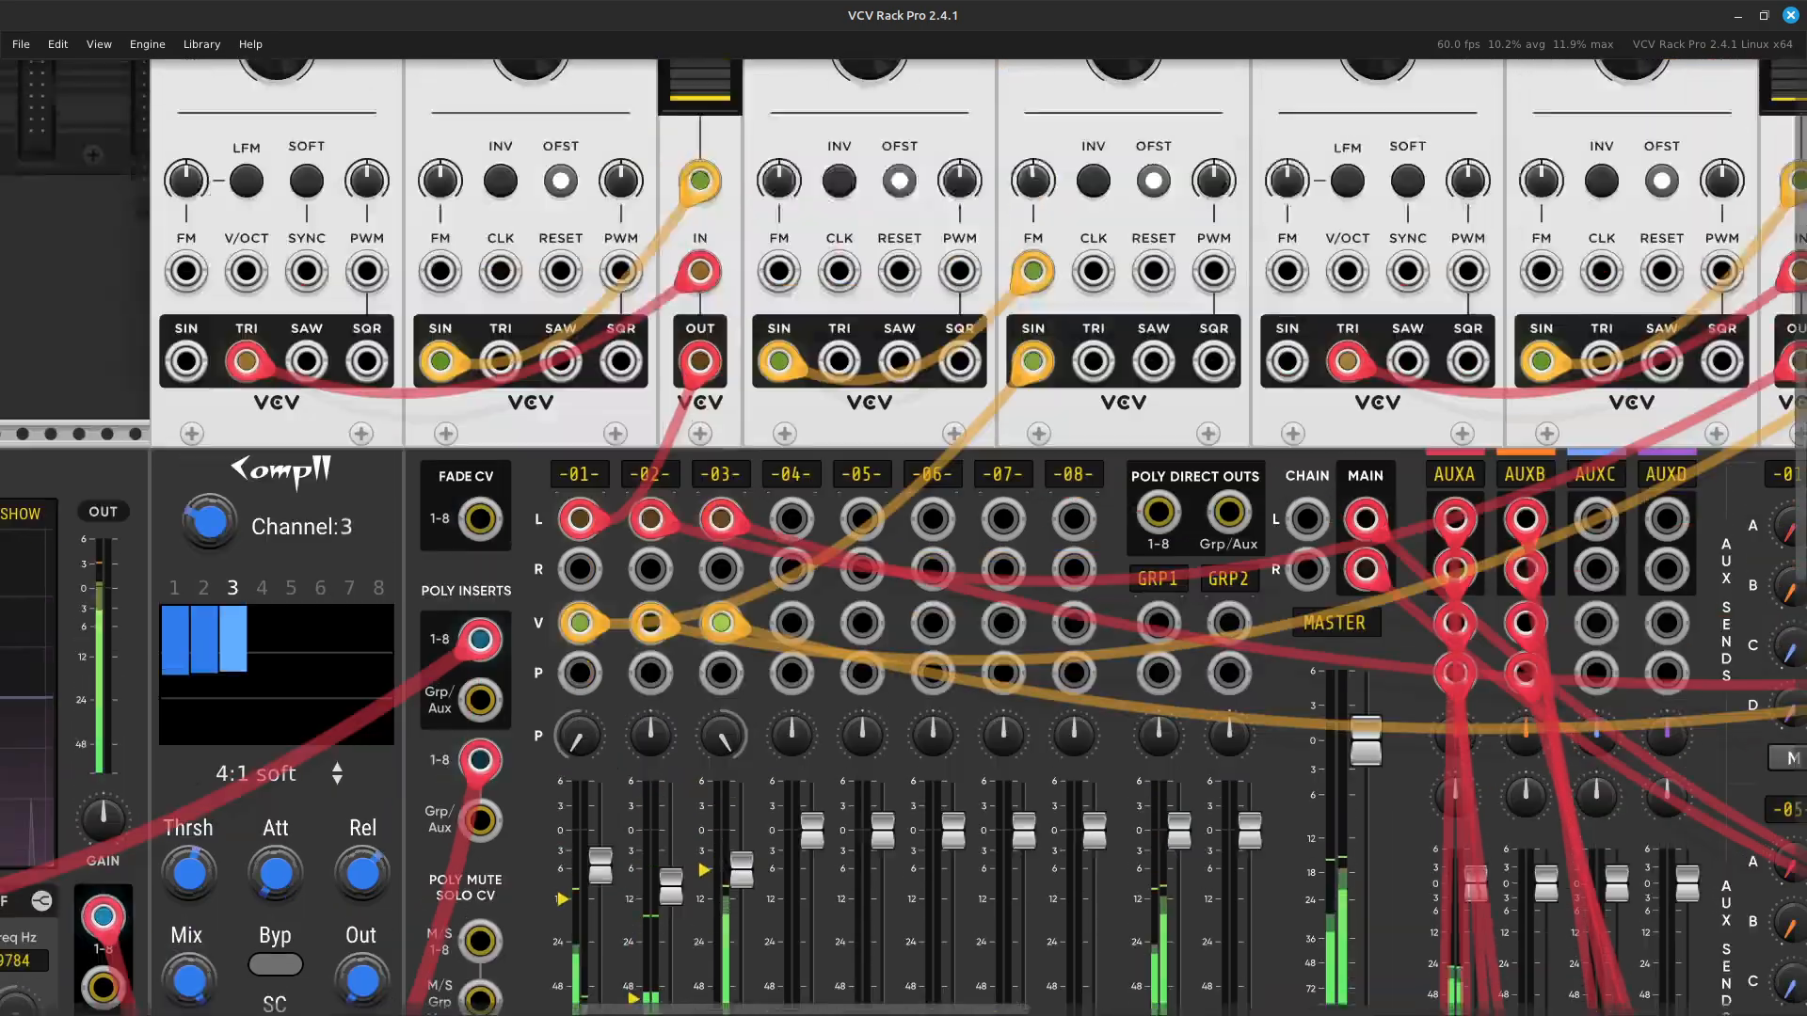
scroll(920, 670, "right", 4)
scroll(921, 670, "down", 6)
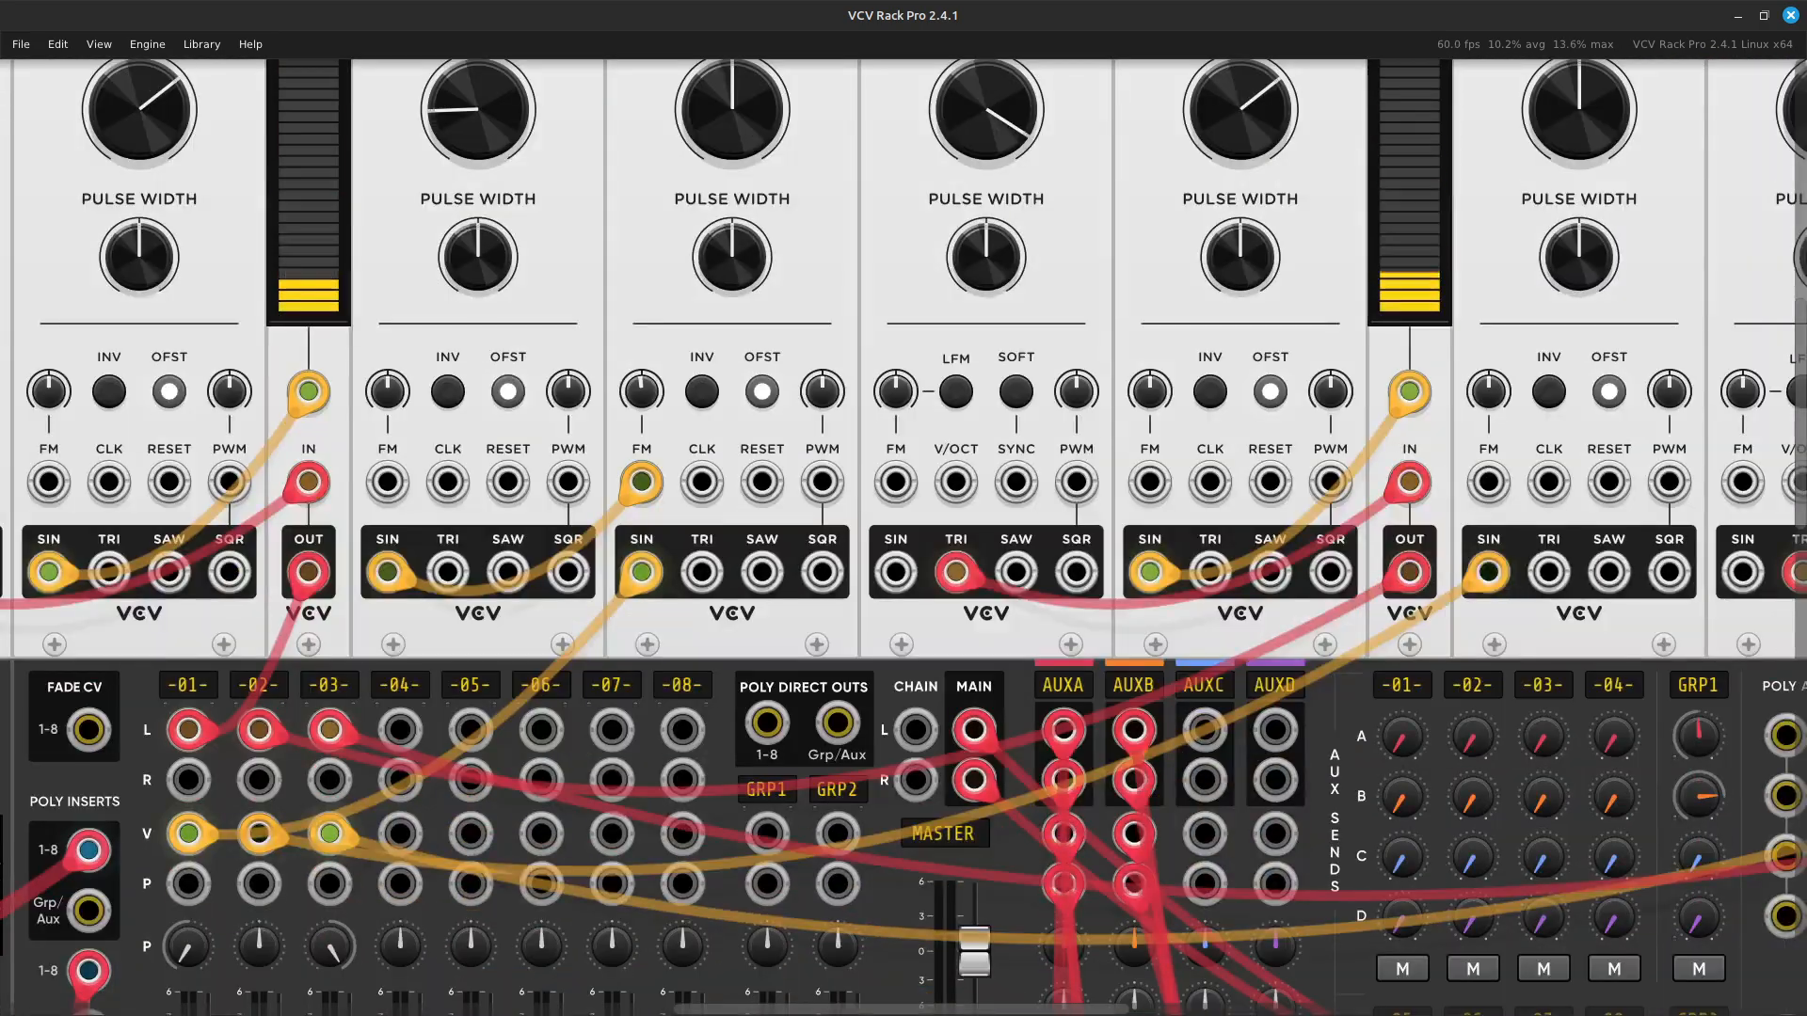
scroll(903, 541, "down", 5)
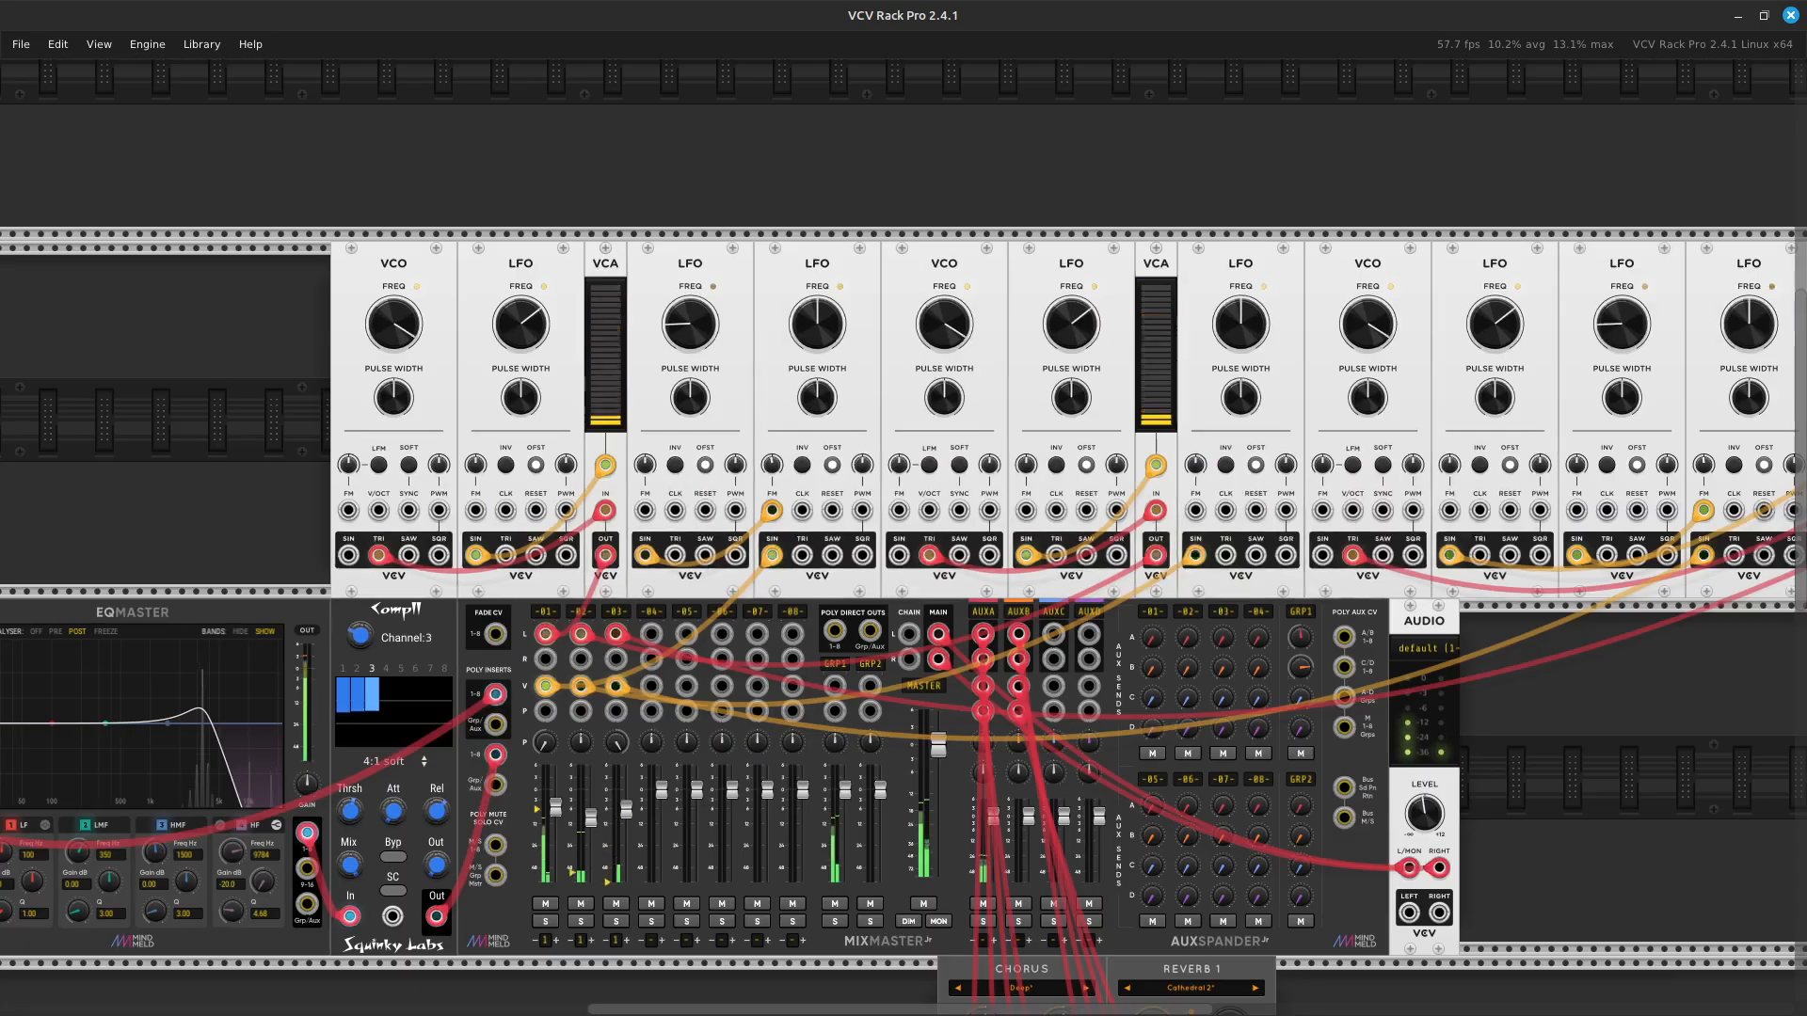
key("ctrl+minus")
key("Down")
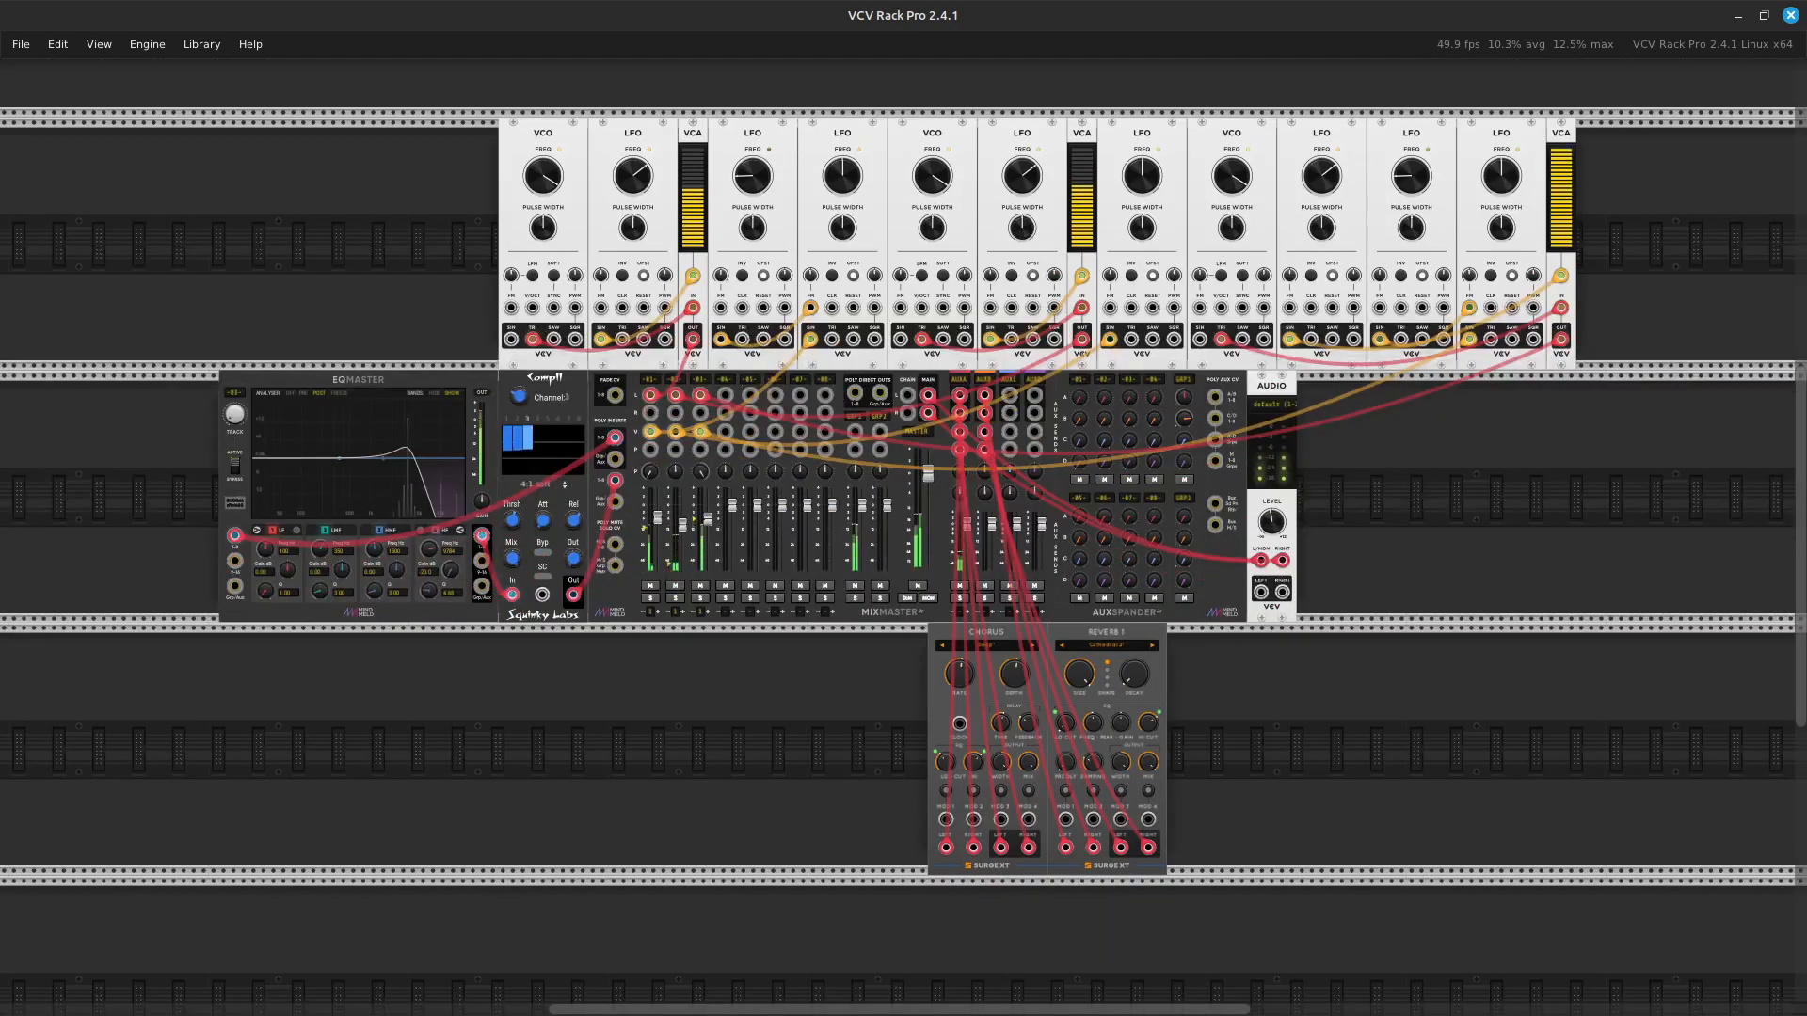
key("Up")
key("Down")
key("Up")
key("Down")
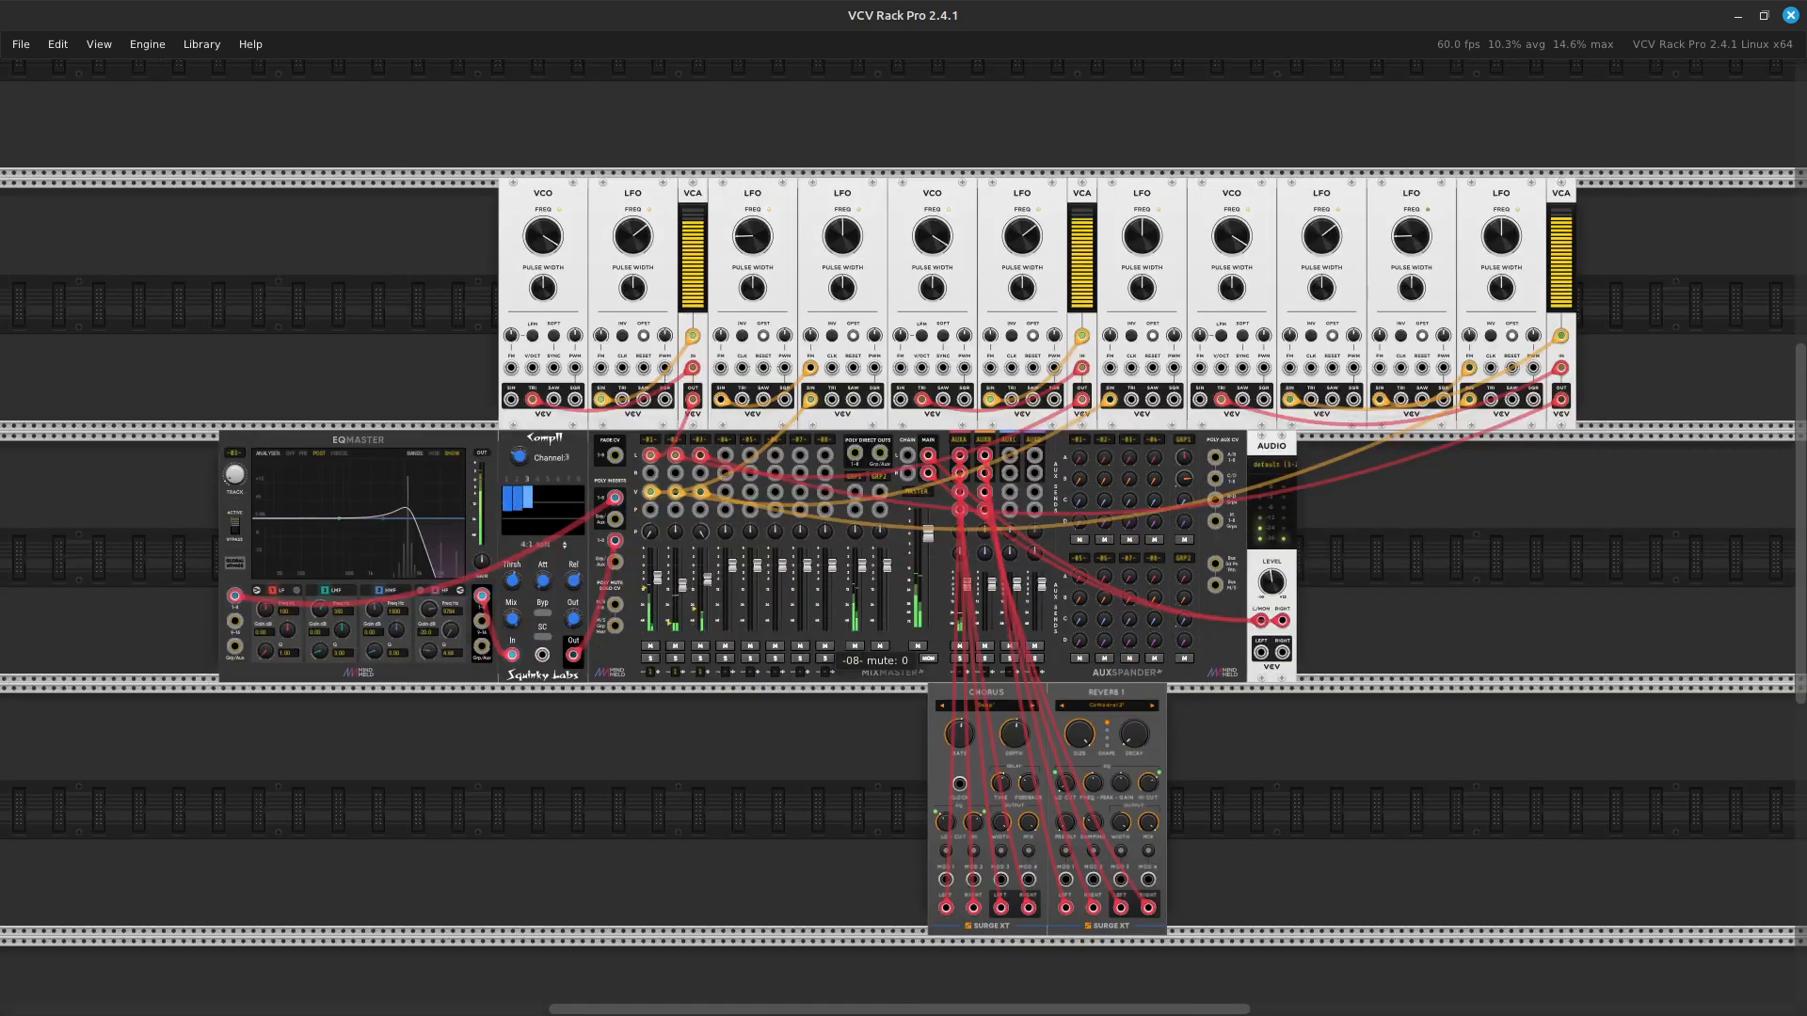